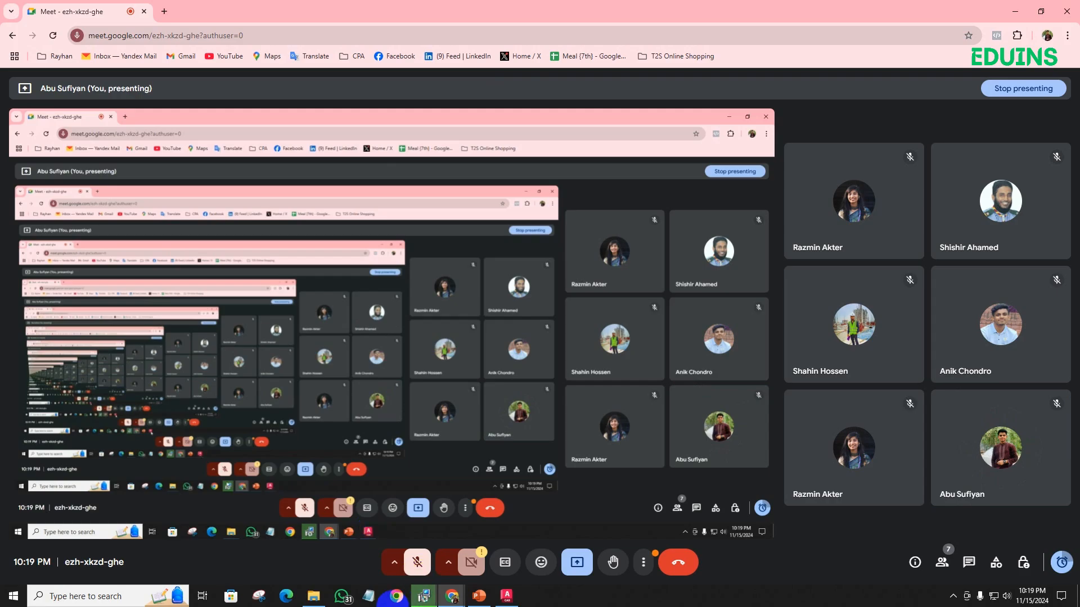
# - Unmute the meeting microphone and switch to the Drawing1 window in AutoCAD
pyautogui.click(418, 563)
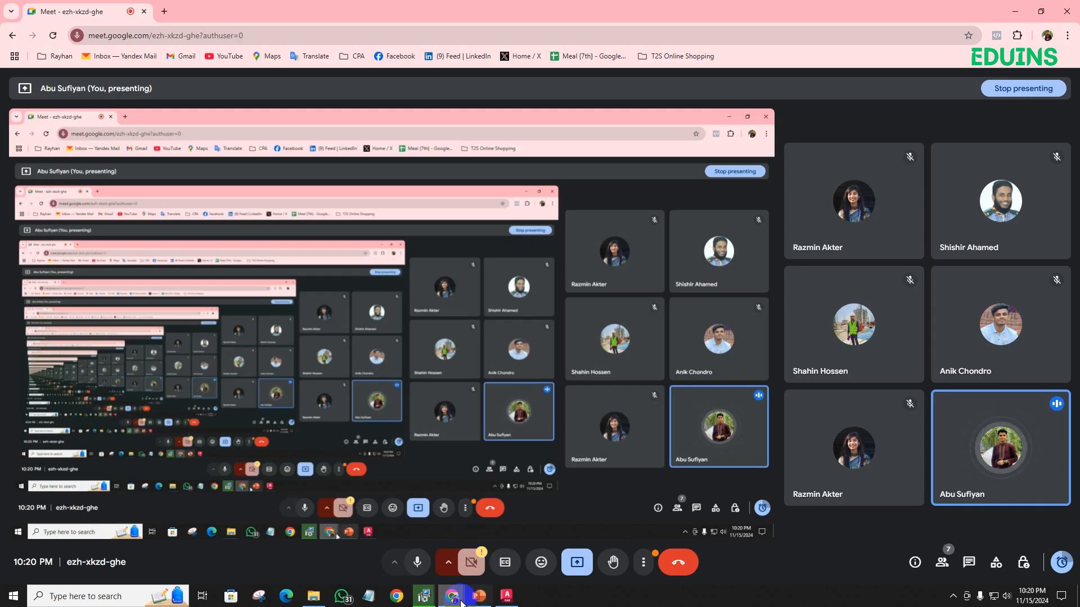
pyautogui.moveTo(516, 602)
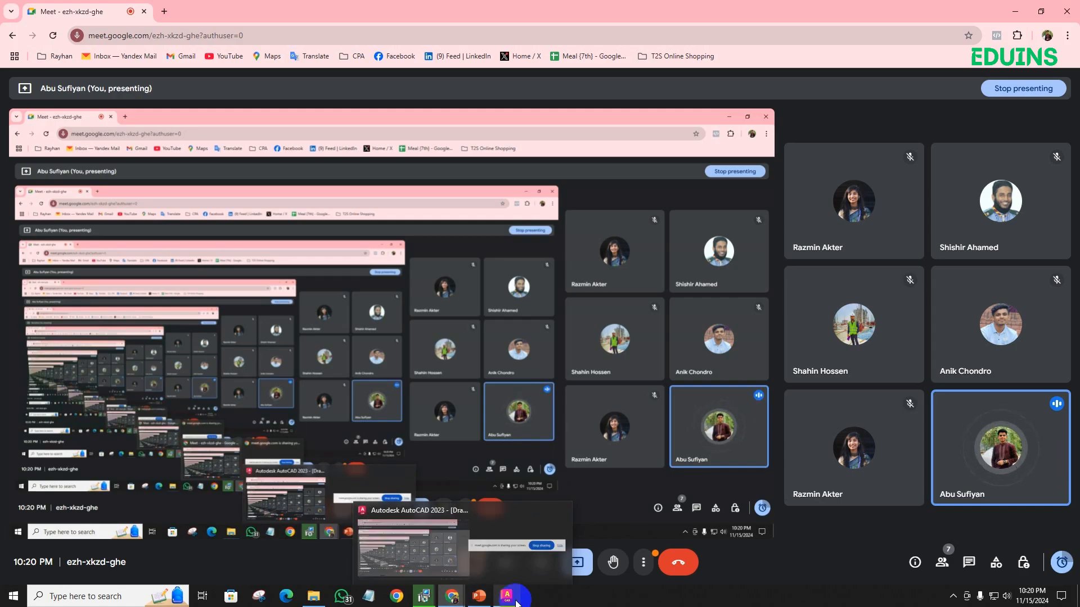
pyautogui.click(474, 561)
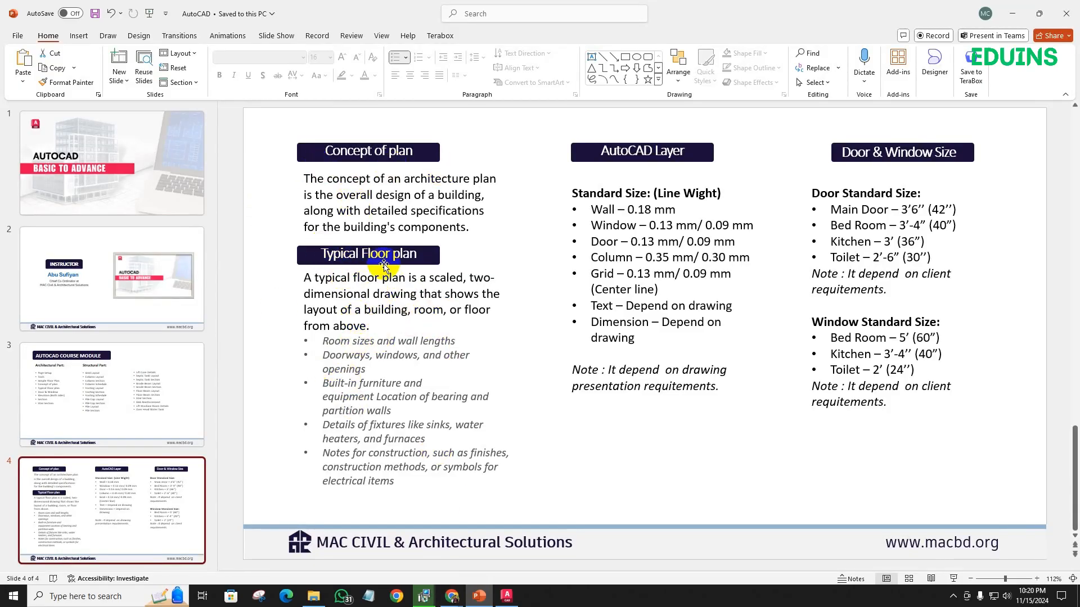
pyautogui.click(506, 593)
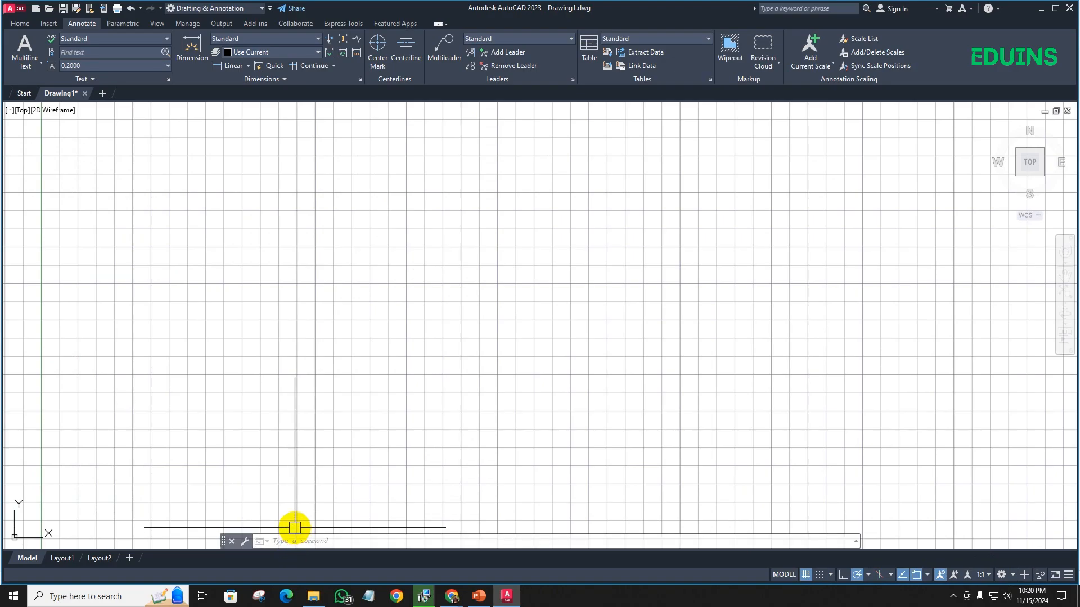
pyautogui.write('L')
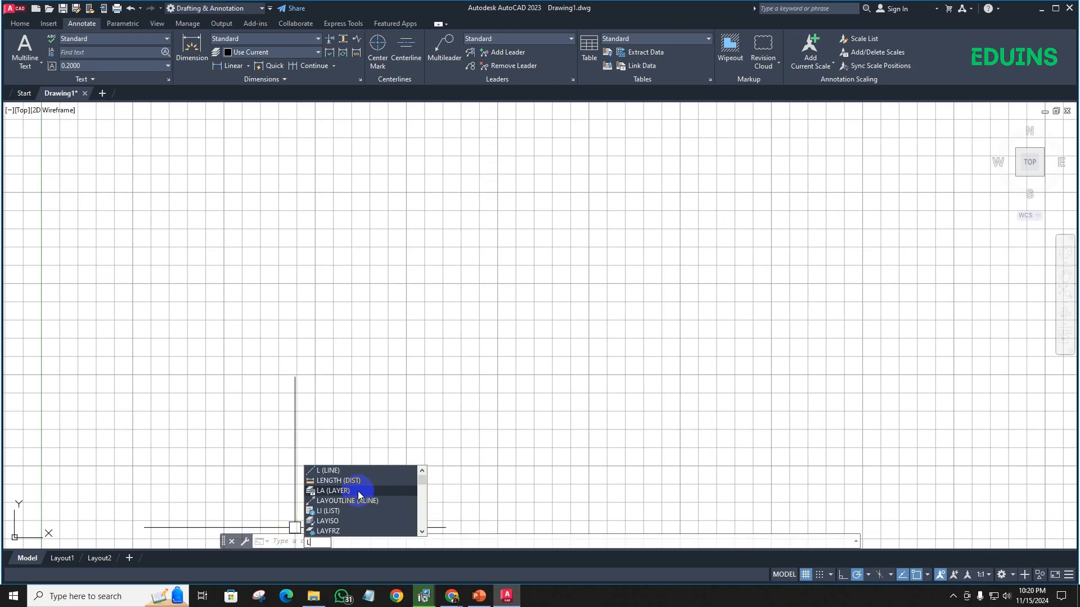
pyautogui.press('Return')
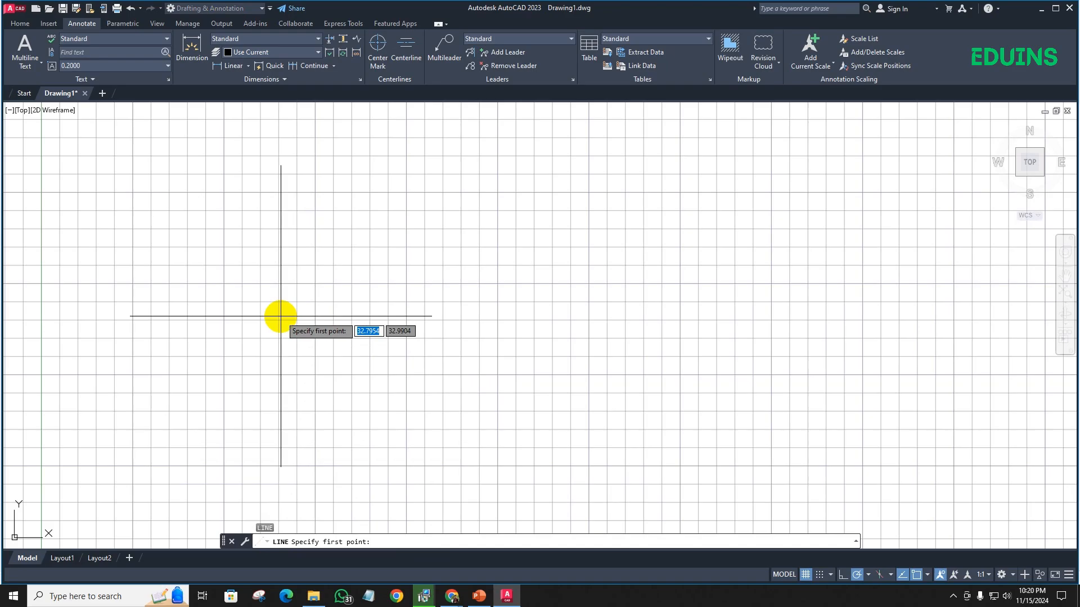
pyautogui.press('Escape')
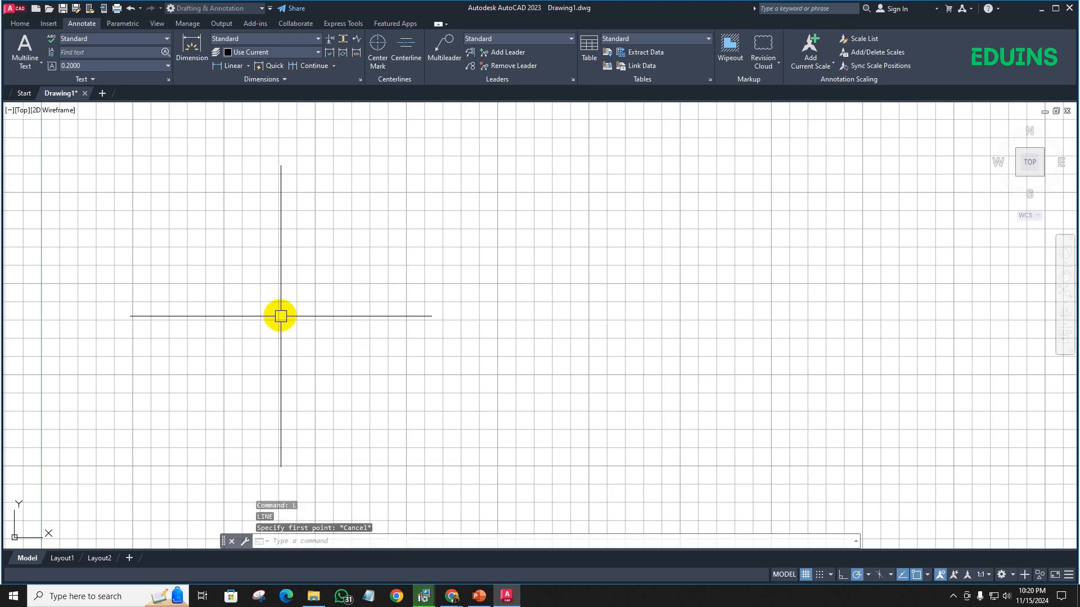
# - Show the Home drafting tools and turn off the drawing grid display
pyautogui.click(20, 25)
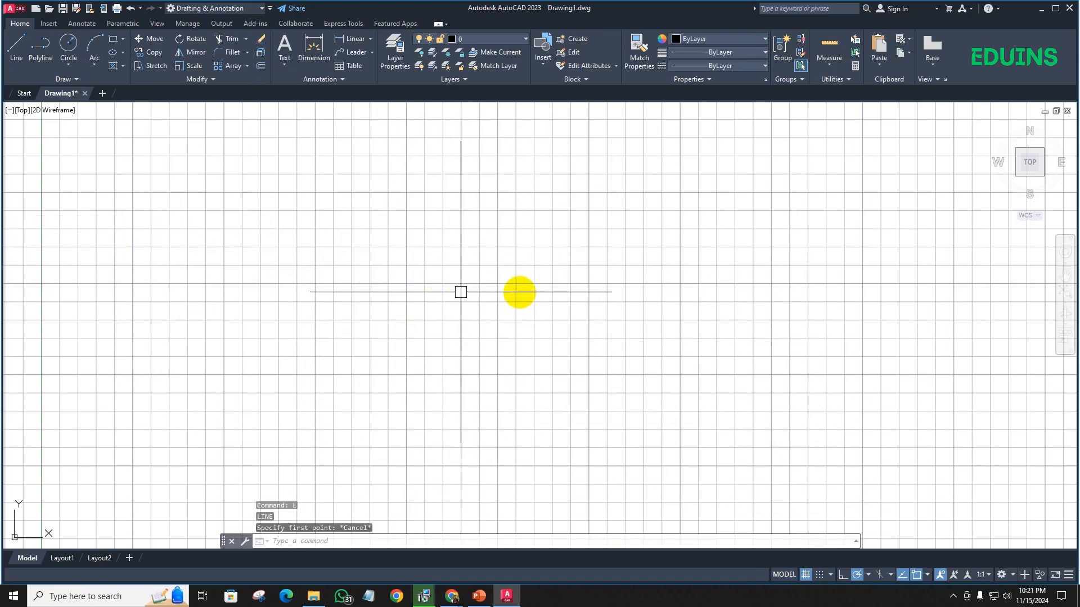
pyautogui.click(806, 574)
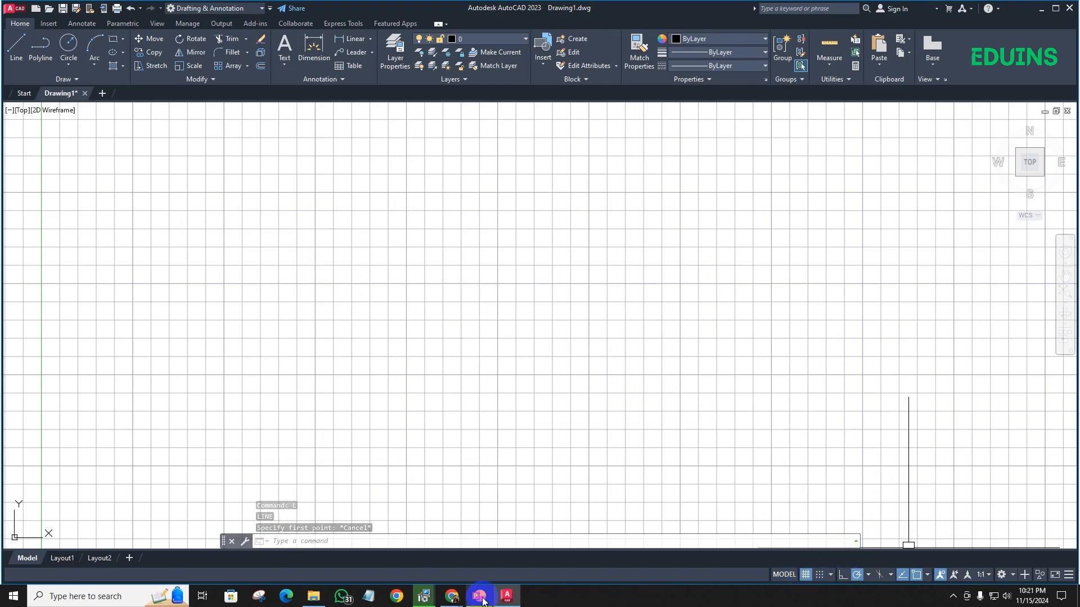
pyautogui.moveTo(452, 594)
pyautogui.click(450, 569)
pyautogui.click(998, 522)
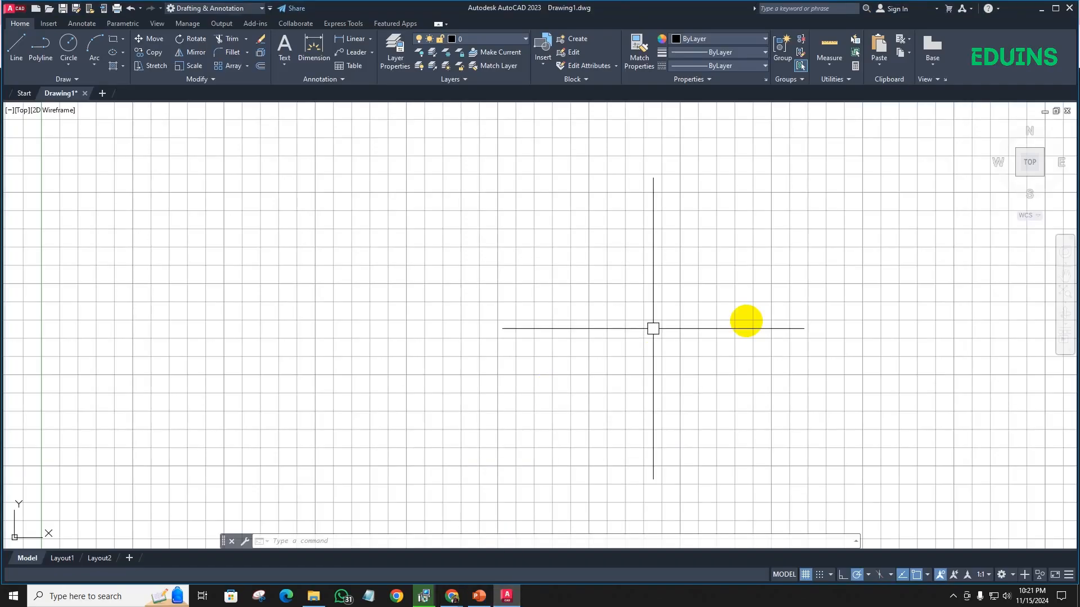
pyautogui.click(507, 596)
pyautogui.click(805, 574)
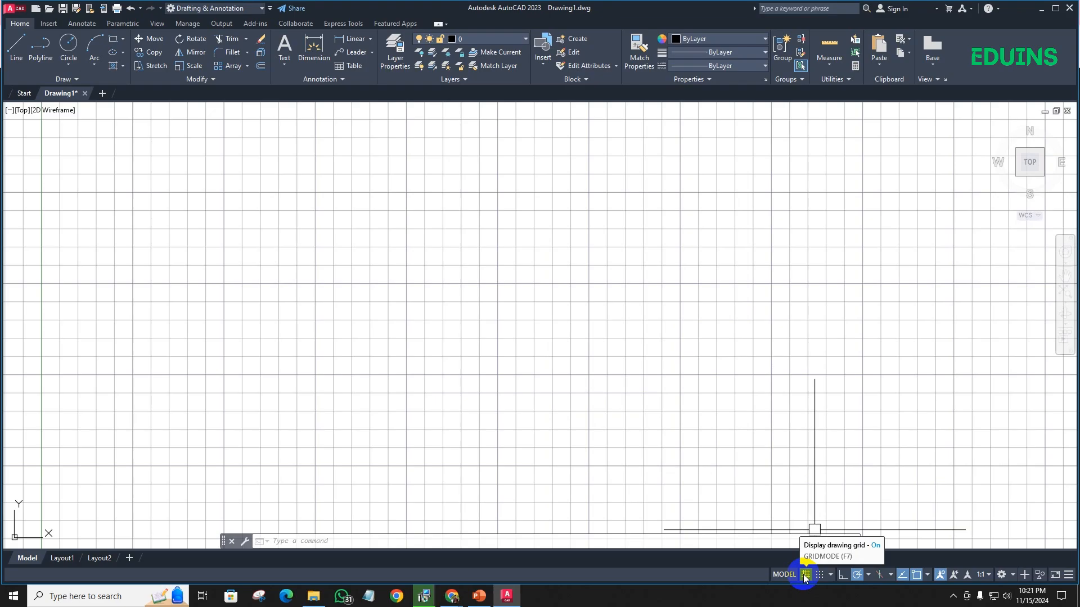
pyautogui.click(805, 574)
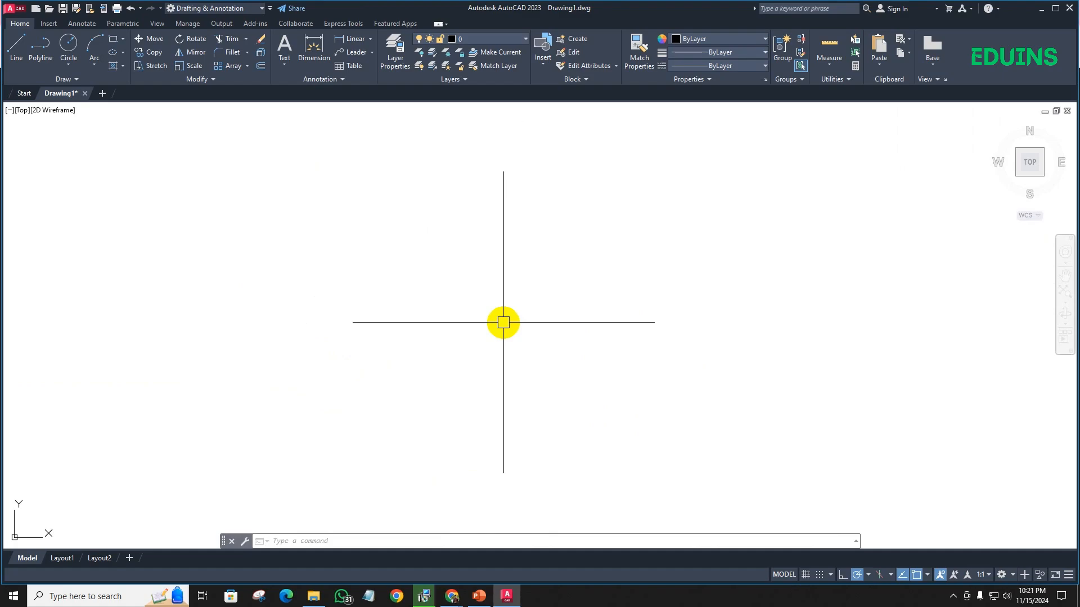
pyautogui.click(843, 574)
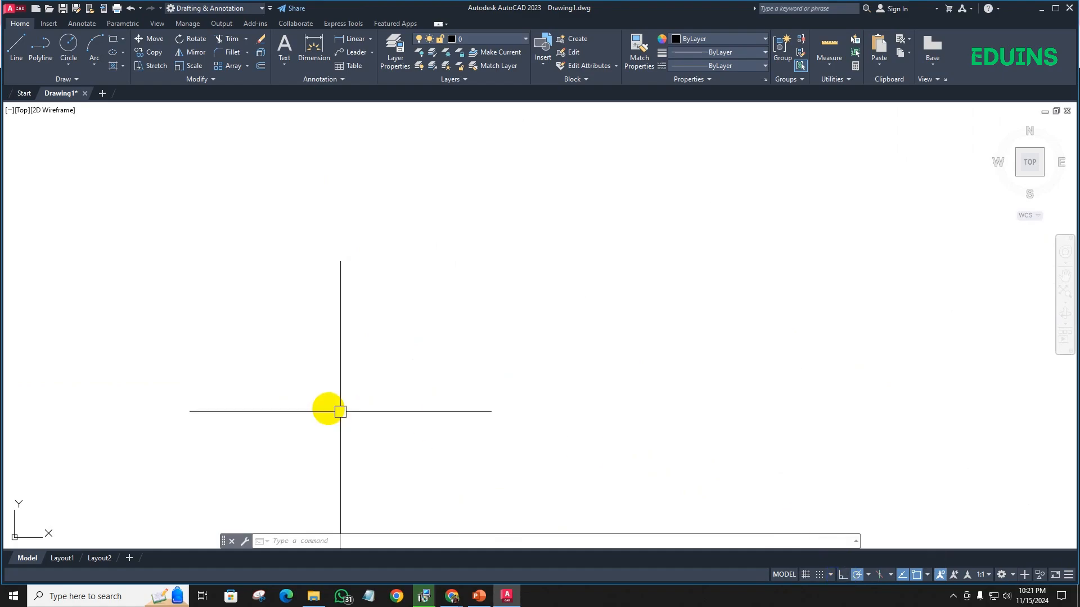
pyautogui.write('L')
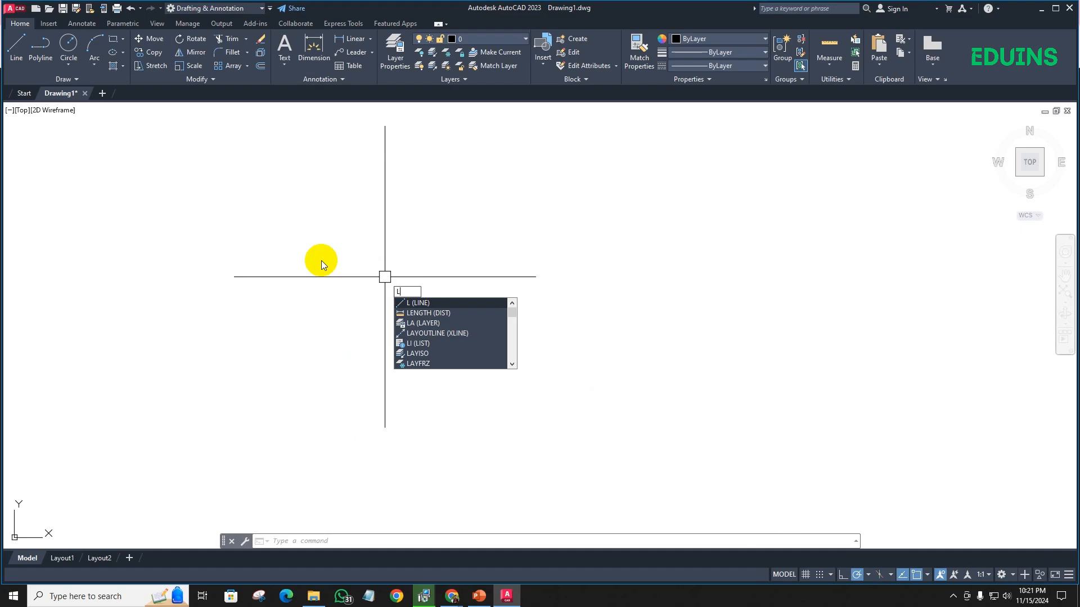
pyautogui.press('Return')
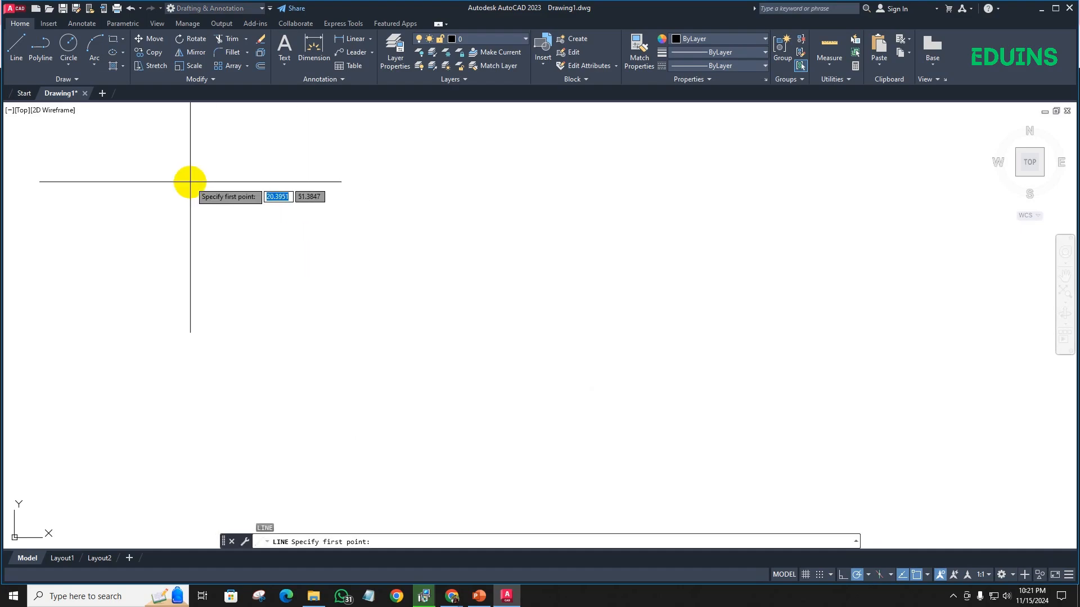
pyautogui.press('Escape')
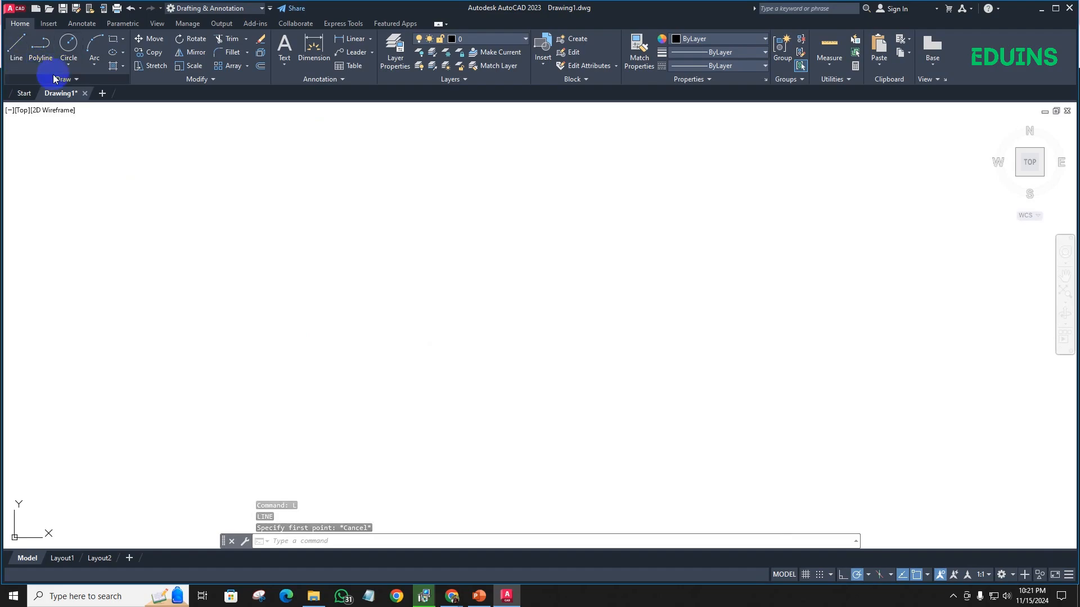
# - Draw a horizontal line about 38 units long, continued by a diagonal segment sloping back down to the left
pyautogui.click(14, 47)
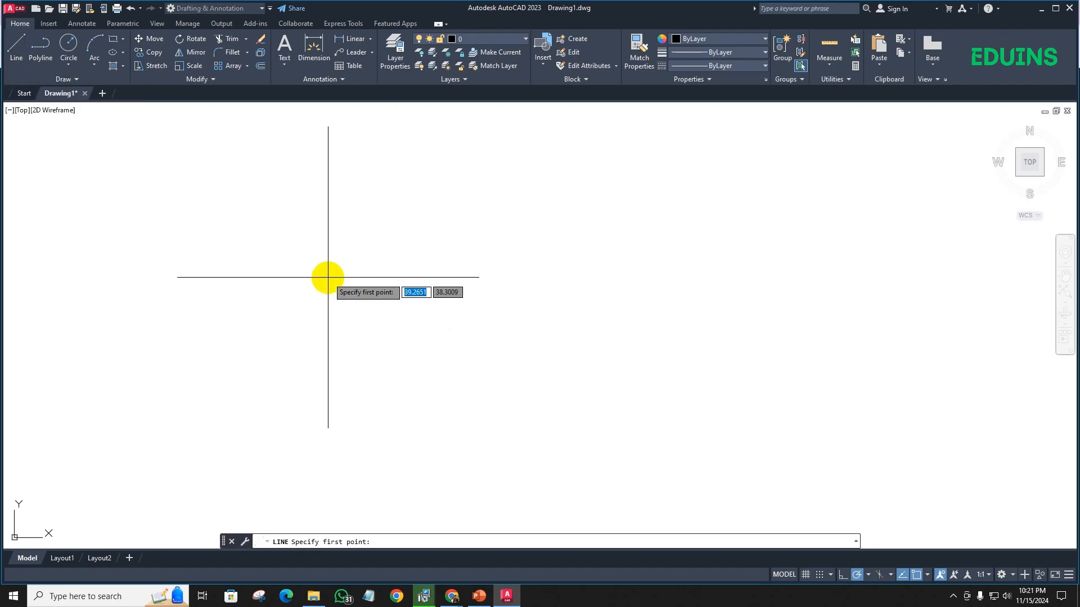
pyautogui.click(321, 274)
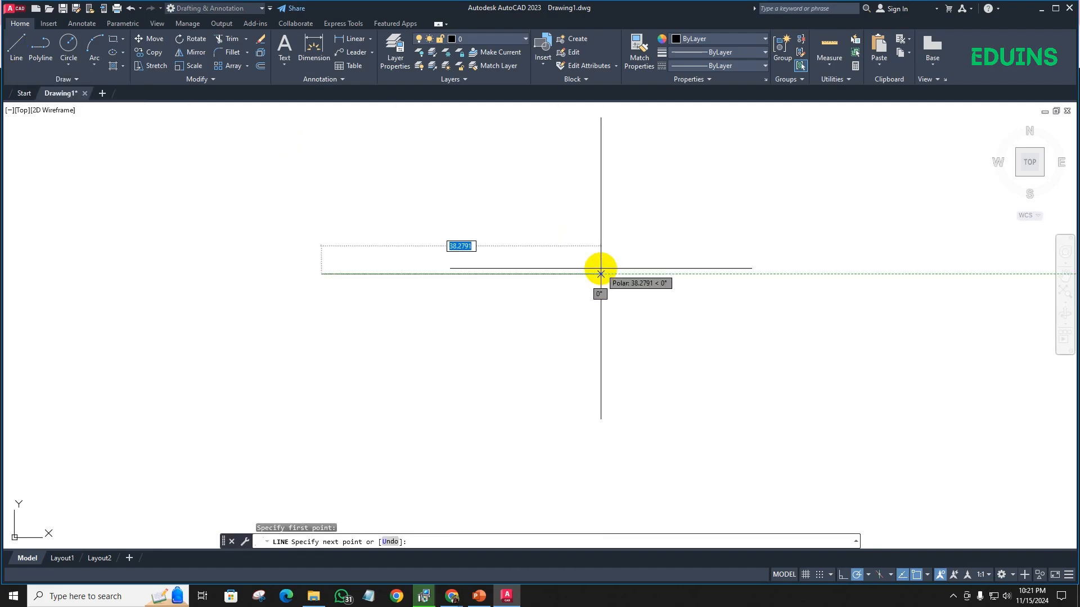
pyautogui.click(602, 274)
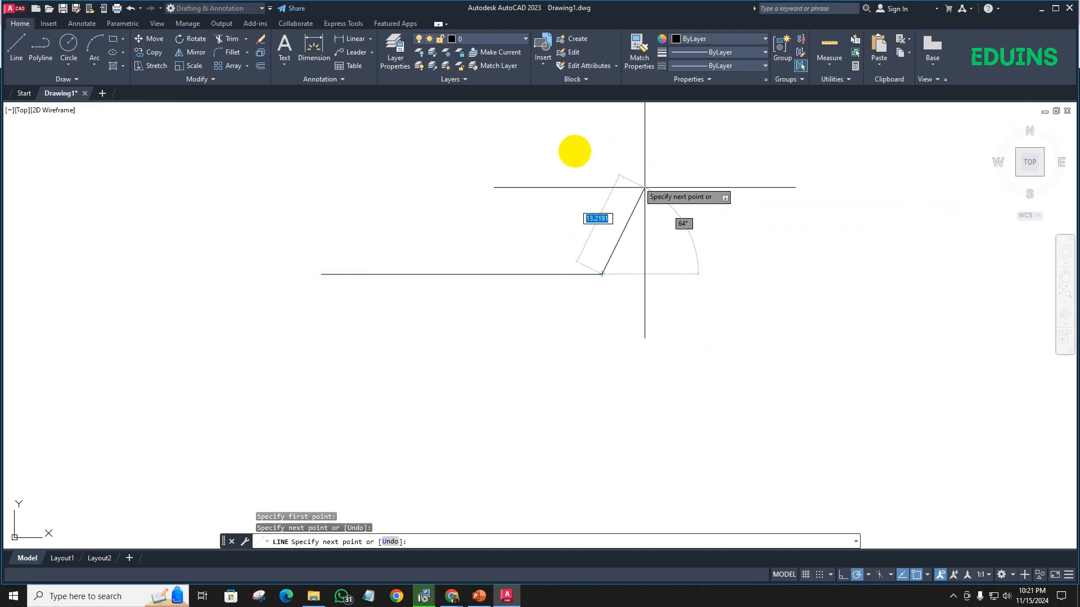
pyautogui.click(459, 350)
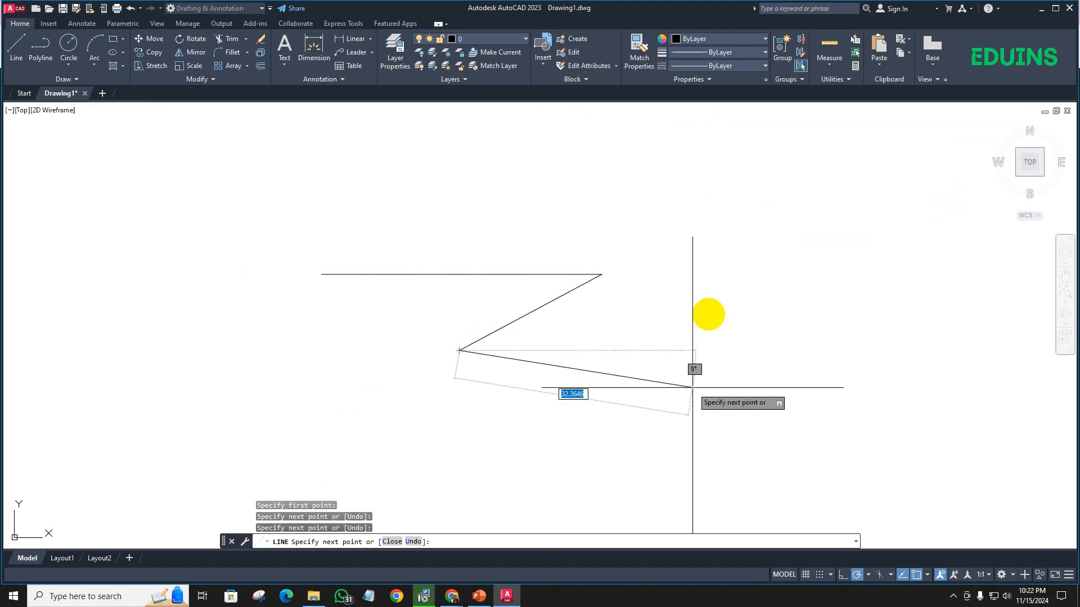
pyautogui.press('Escape')
# - Try a line from the diagonal's lower endpoint with Ortho mode on and with it off
pyautogui.click(843, 572)
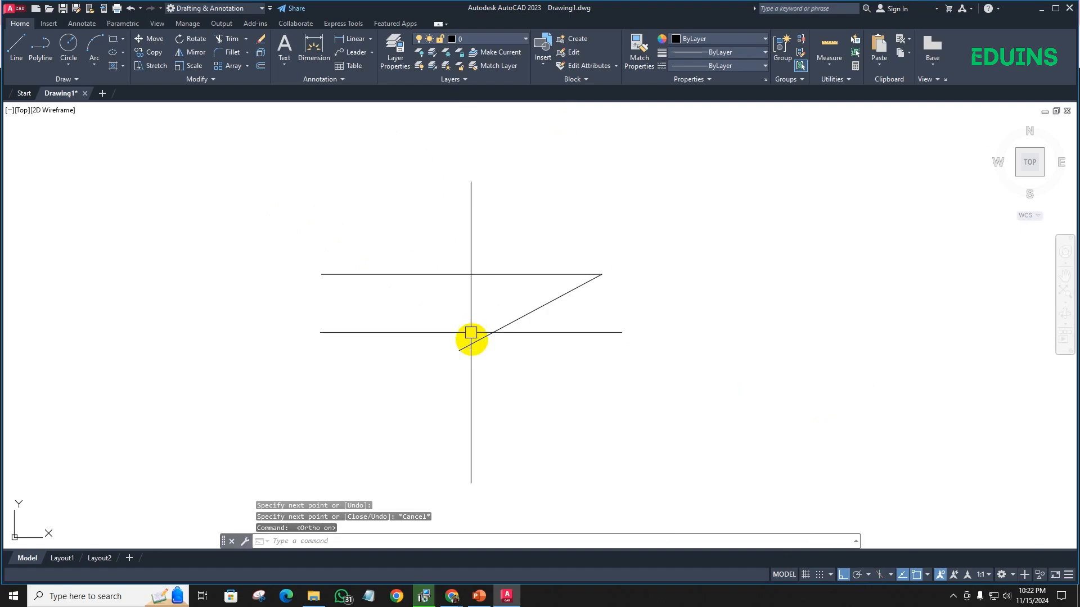
pyautogui.write('l')
pyautogui.press('Return')
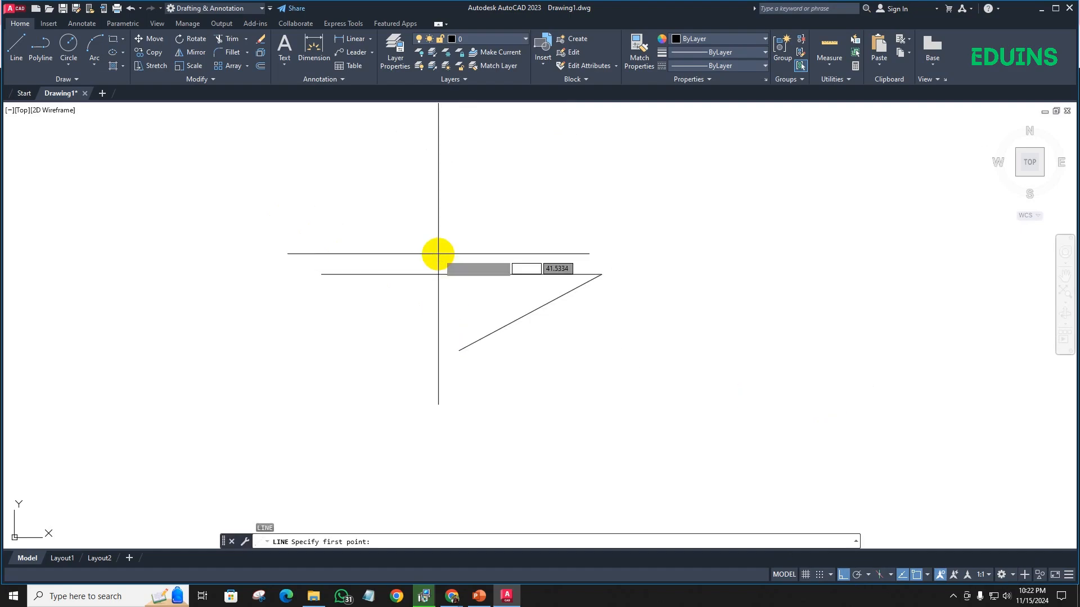
pyautogui.click(459, 350)
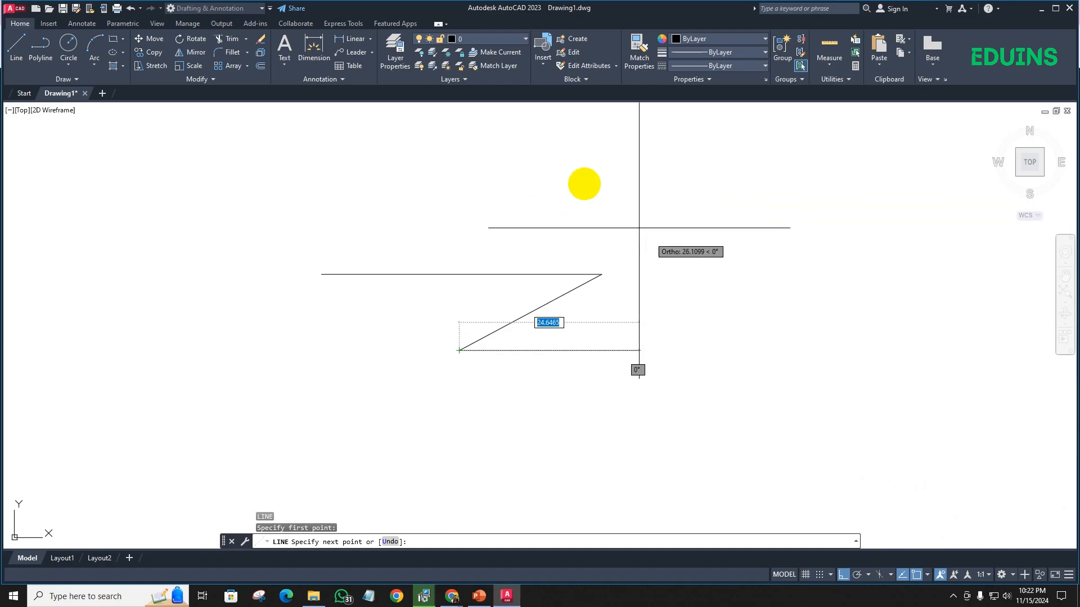
pyautogui.press('F8')
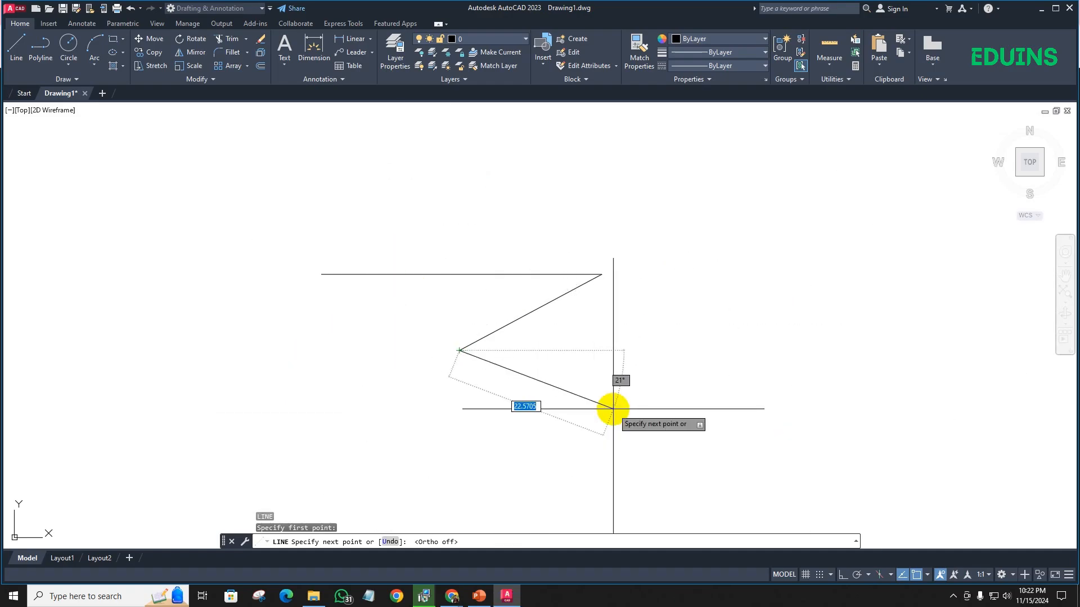
pyautogui.press('Escape')
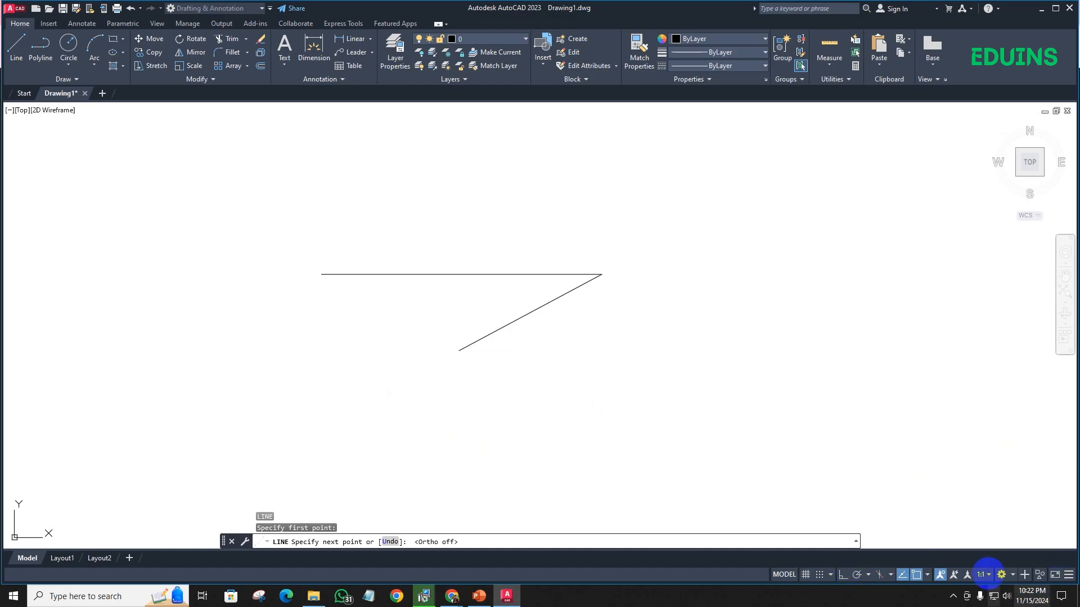
# - Draw a freehand-sized circle to the right of the two connected lines
pyautogui.click(927, 575)
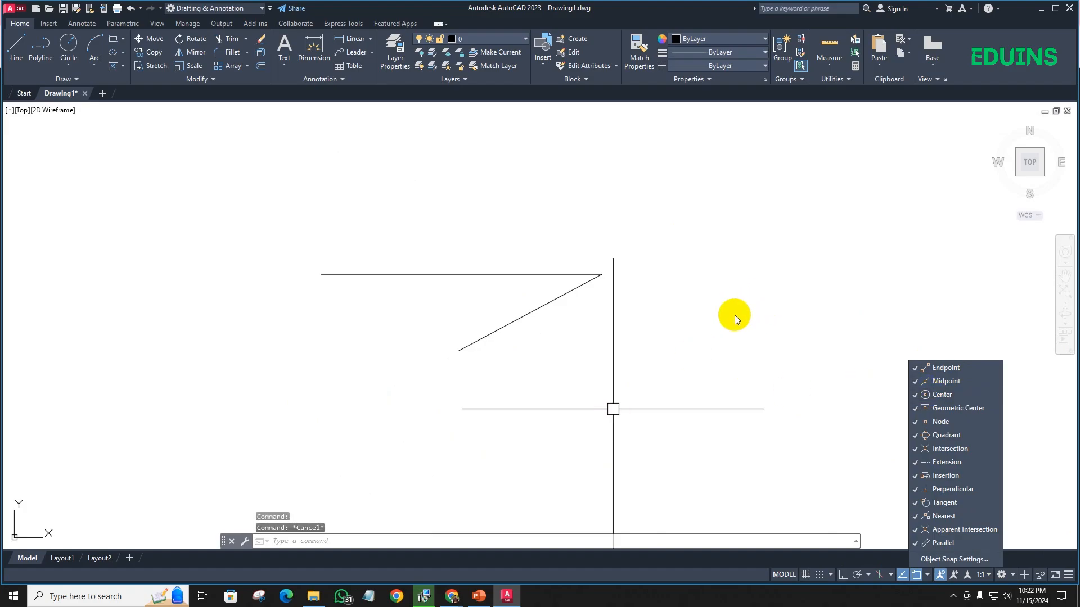
pyautogui.write('c')
pyautogui.press('Return')
pyautogui.click(746, 262)
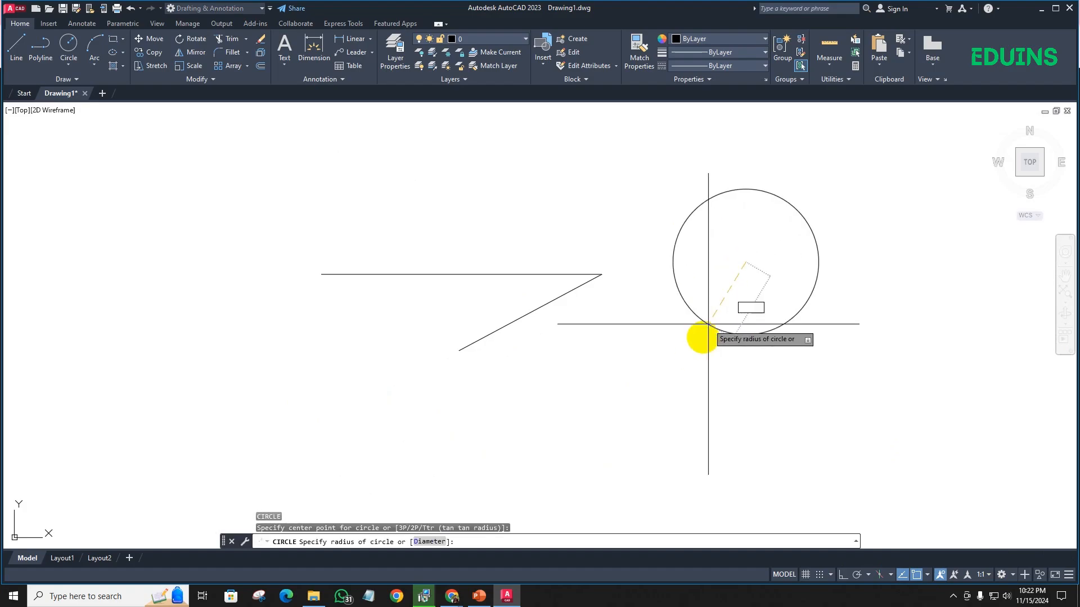
pyautogui.click(698, 349)
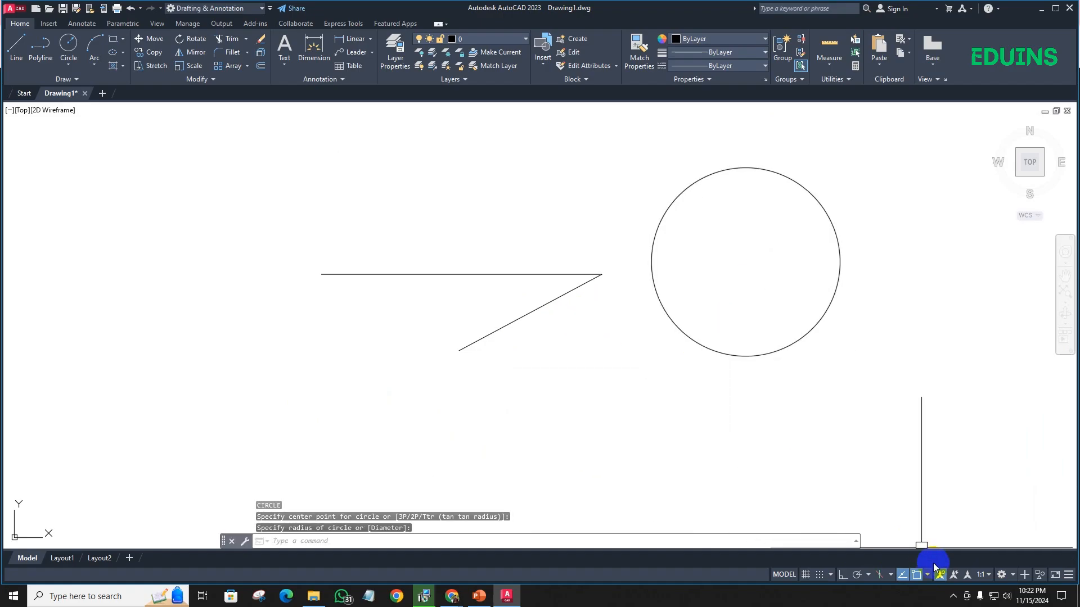
# - Disable the Tangent object snap and start a line at the corner where the two existing lines meet
pyautogui.click(931, 574)
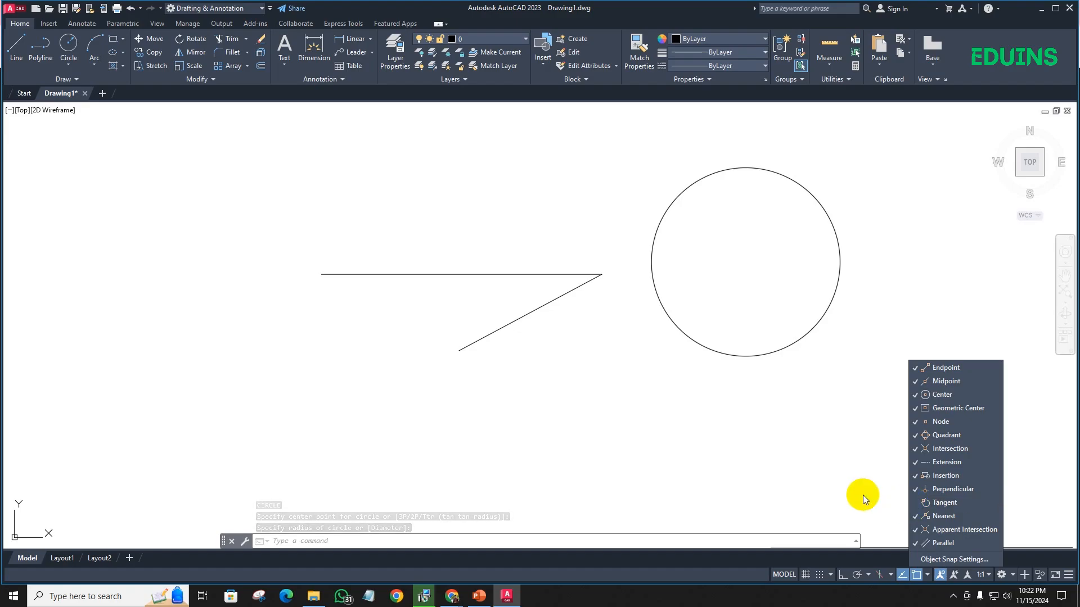
pyautogui.click(612, 407)
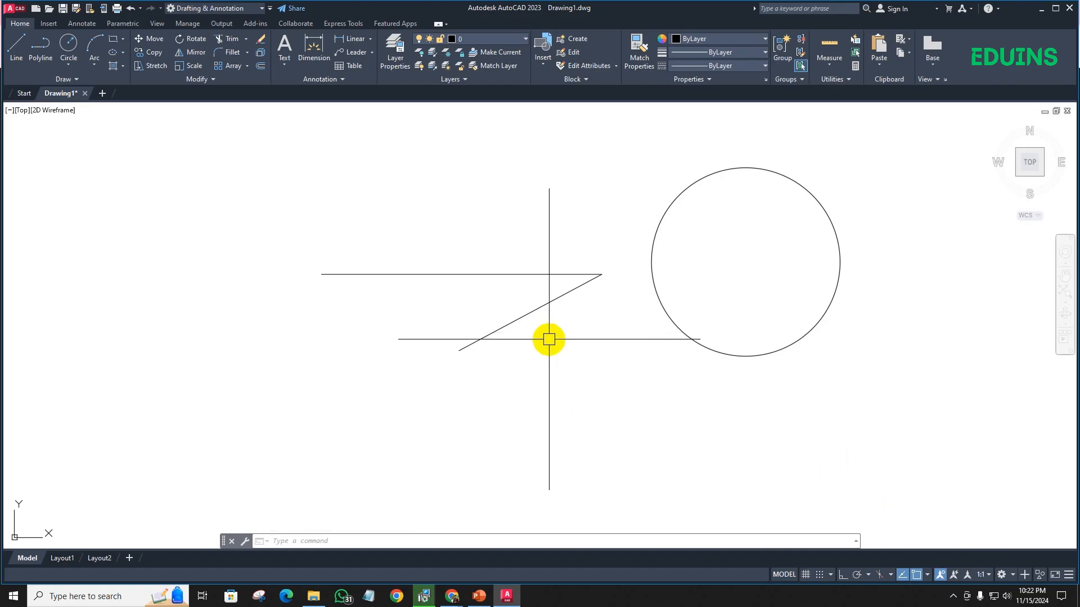
pyautogui.write('l')
pyautogui.press('Return')
pyautogui.click(602, 274)
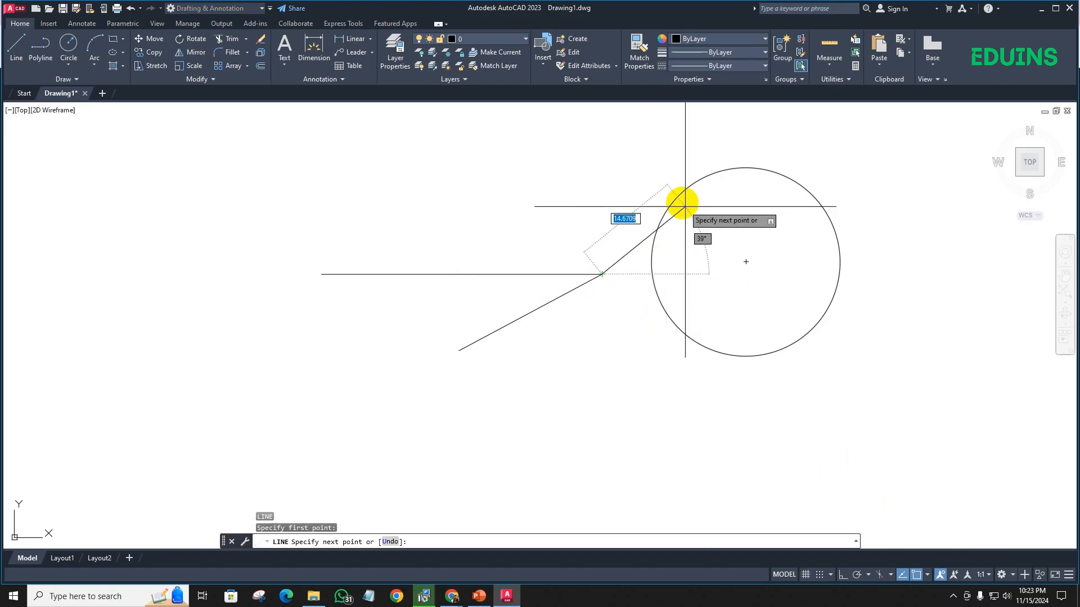
# - Disable the Center and Quadrant object snaps and turn off object snap tracking while the line is in progress
pyautogui.click(928, 574)
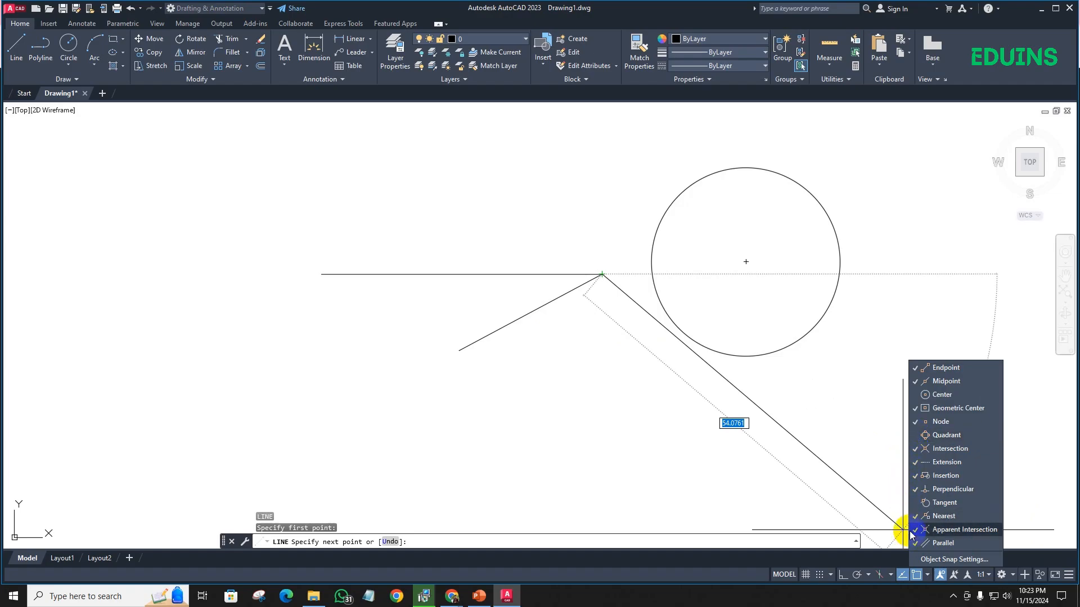
pyautogui.click(828, 406)
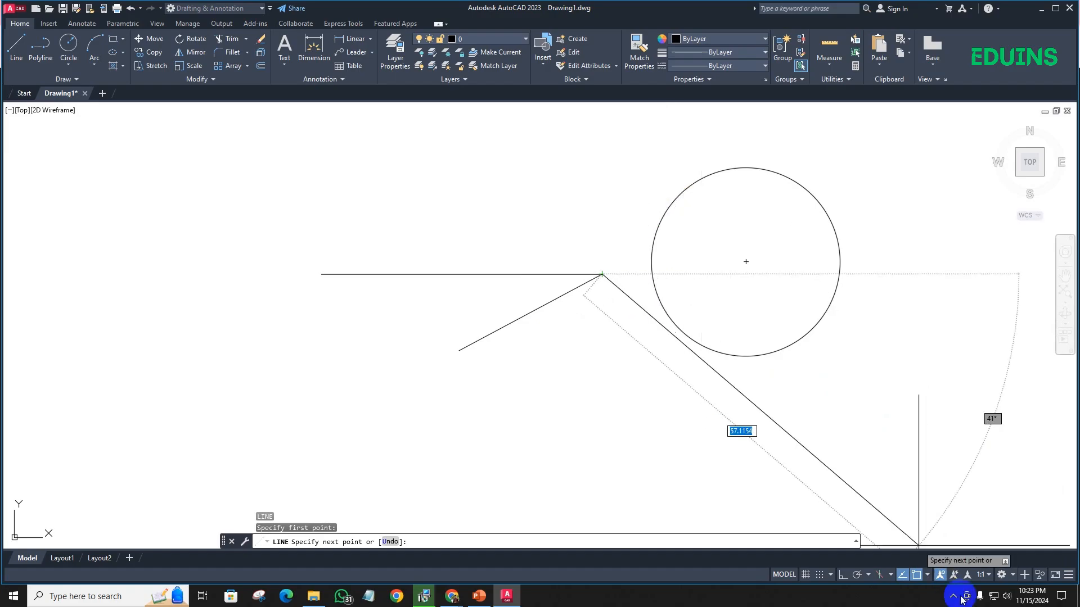
pyautogui.click(926, 573)
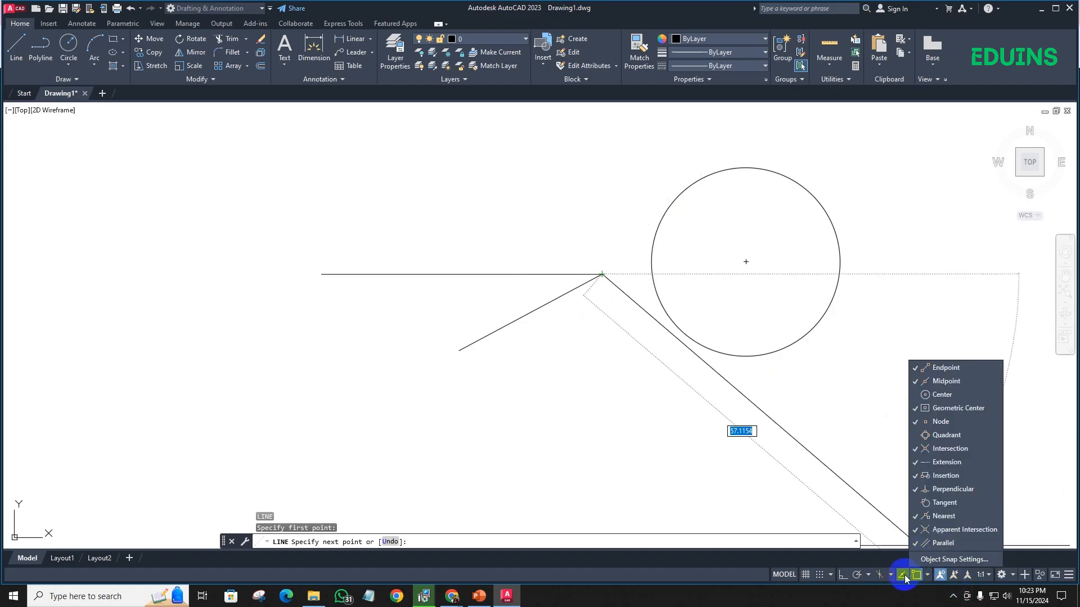
pyautogui.click(903, 574)
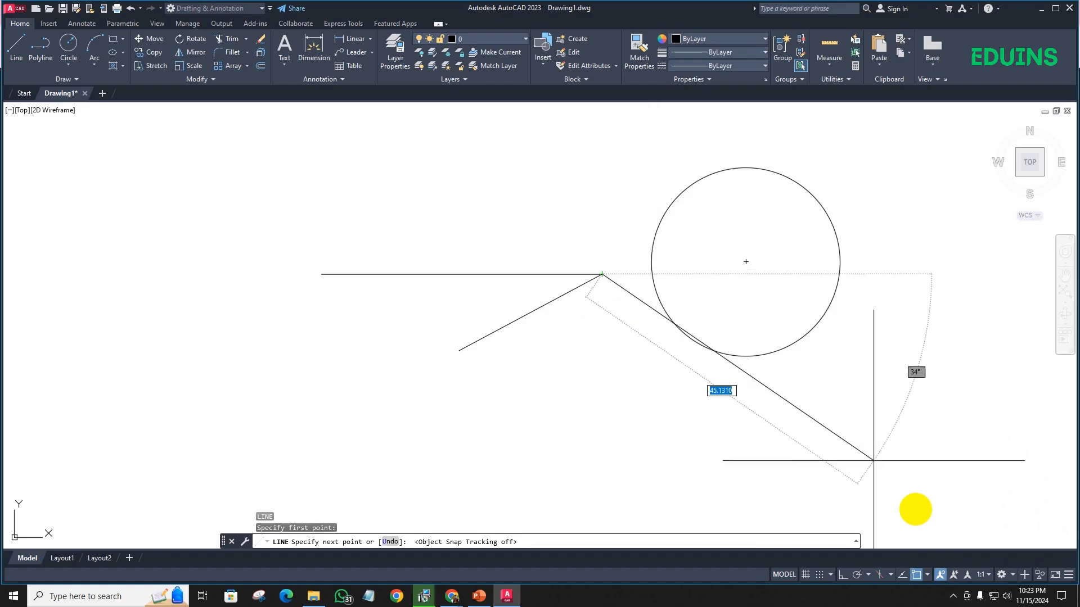
# - Disable all remaining object snap modes, from Endpoint to Parallel, and try aiming the line at the circle without snaps
pyautogui.click(926, 573)
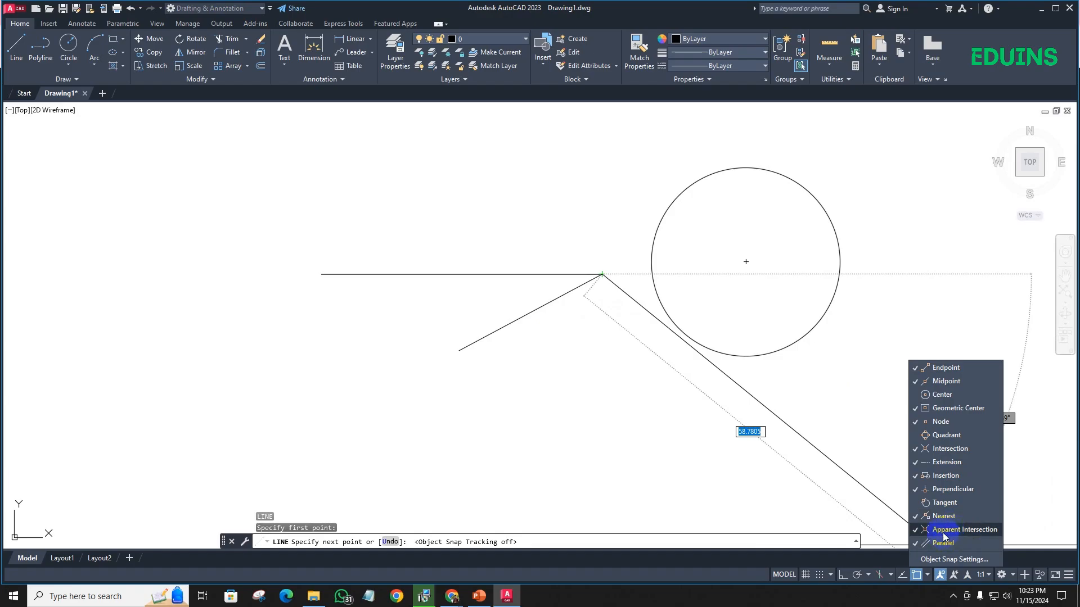
pyautogui.click(942, 462)
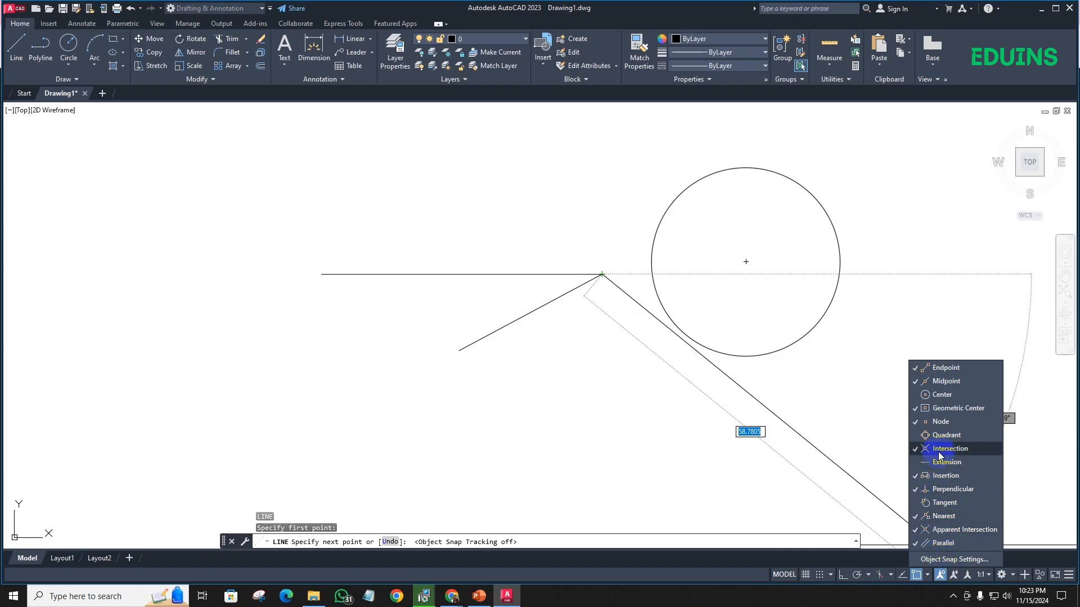
pyautogui.click(938, 383)
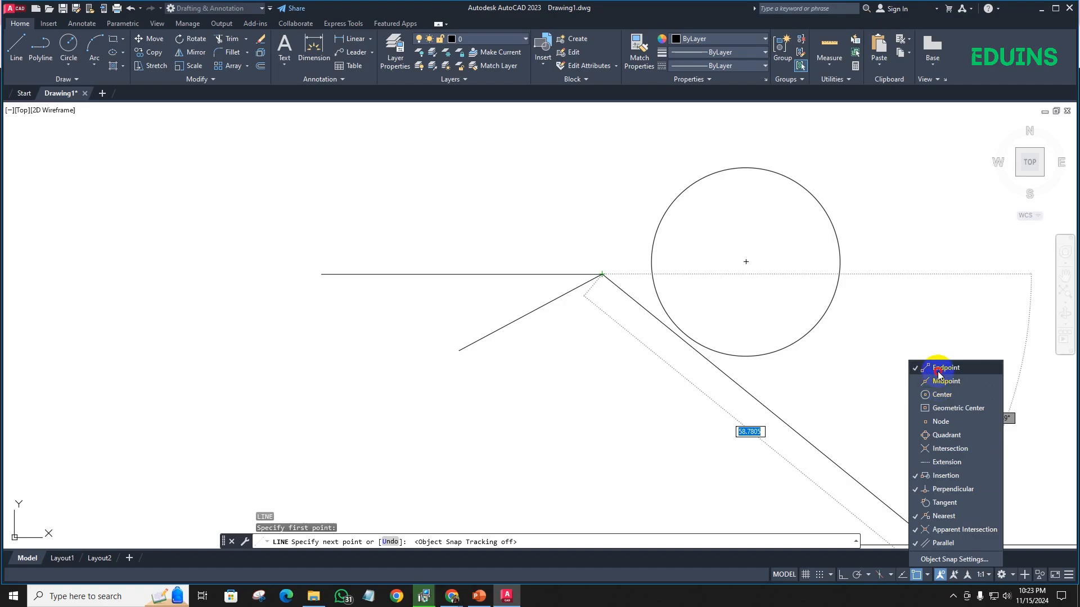
pyautogui.click(944, 368)
pyautogui.click(950, 489)
pyautogui.click(946, 476)
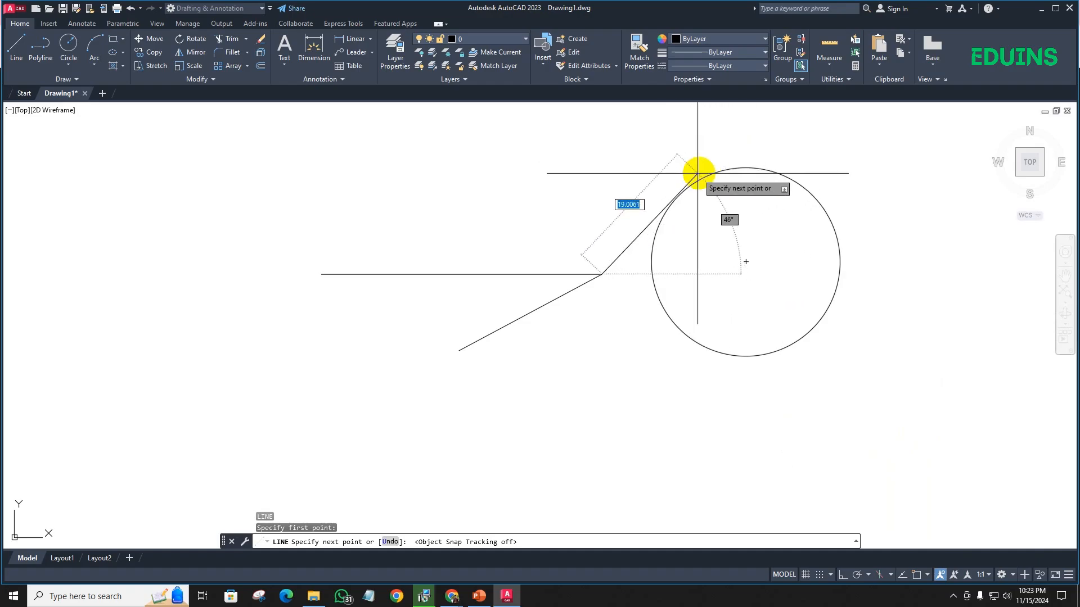
pyautogui.scroll(5, 725, 158)
pyautogui.scroll(-8, 725, 157)
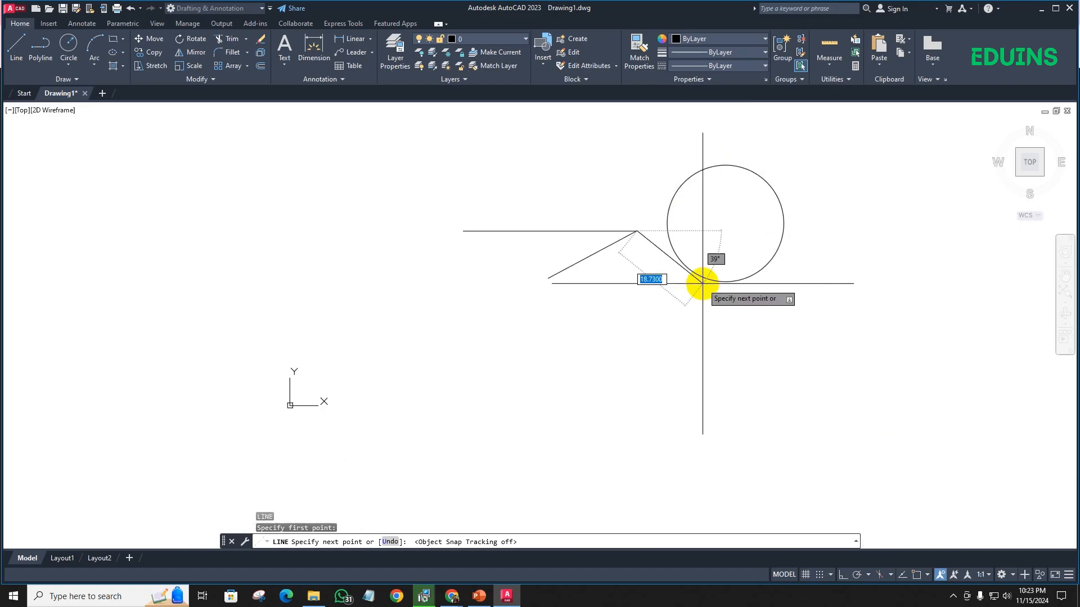
pyautogui.scroll(5, 704, 276)
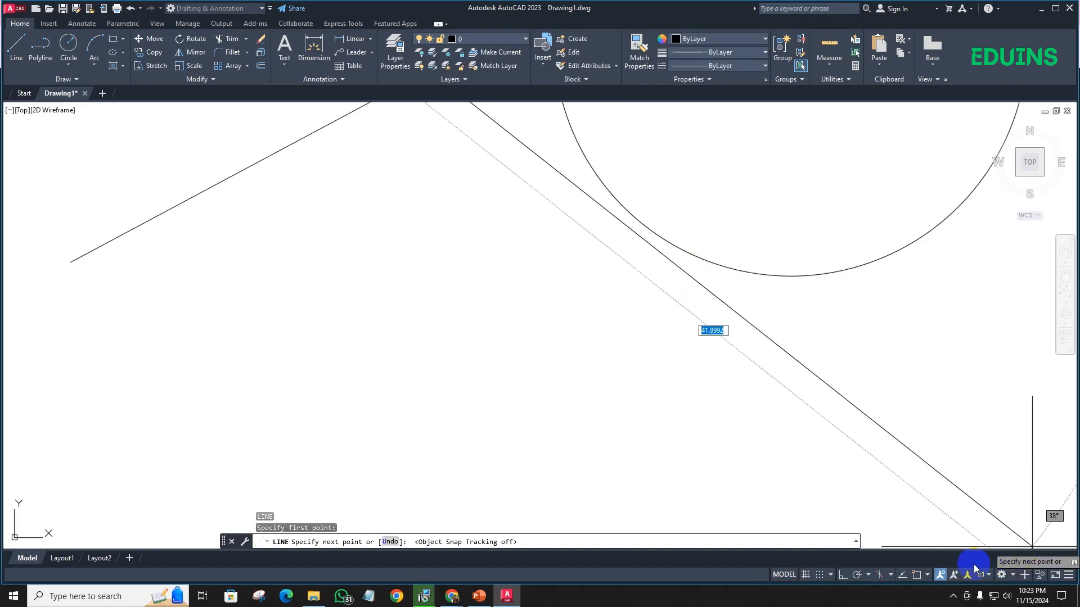
# - Enable only the Tangent and Nearest object snaps while the line is still in progress
pyautogui.click(926, 576)
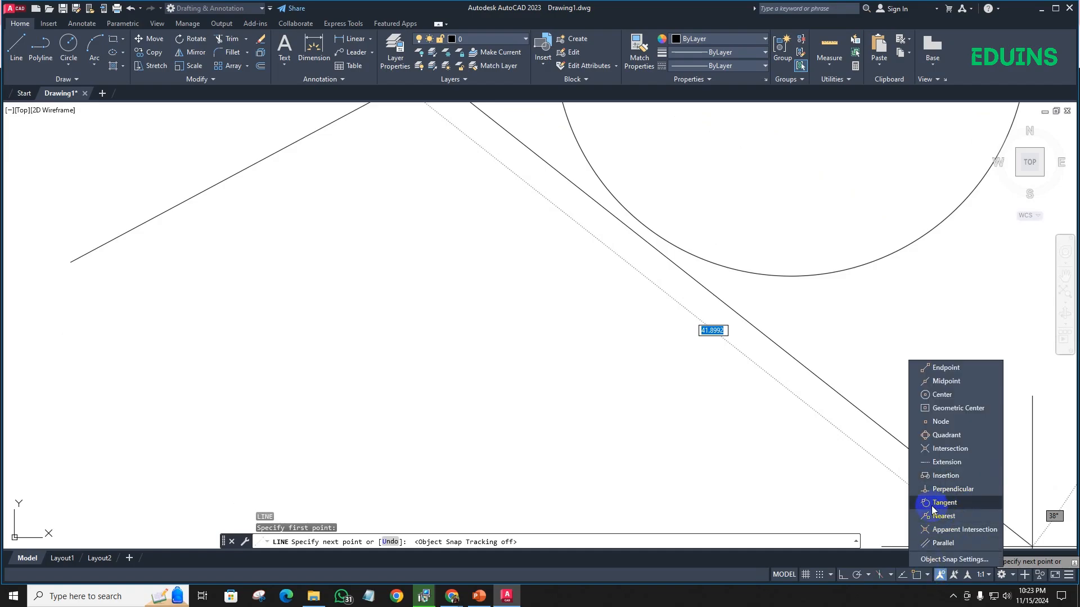
pyautogui.click(957, 505)
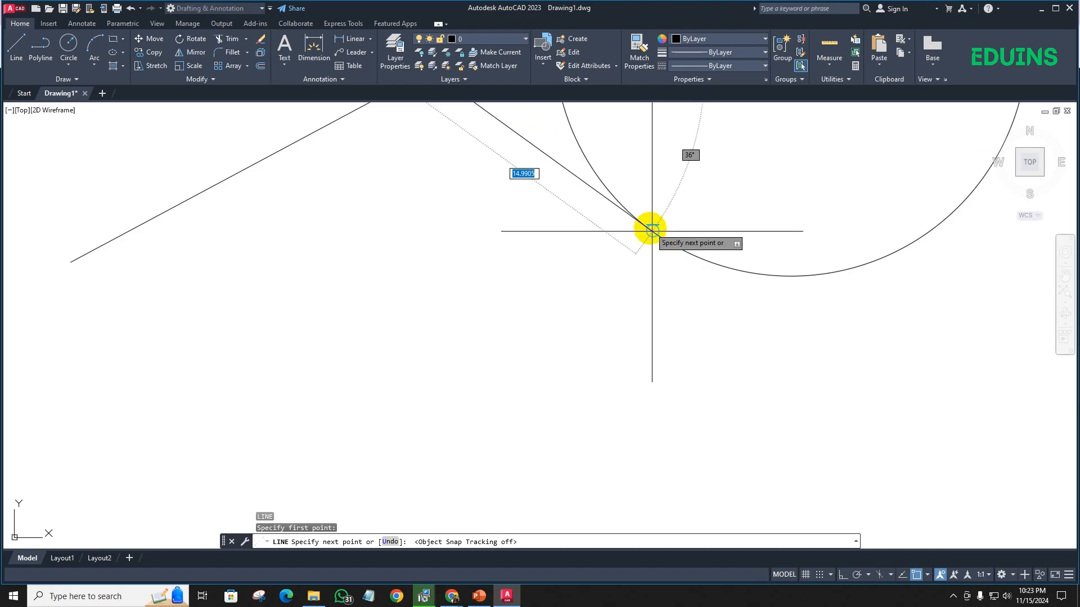
pyautogui.click(928, 574)
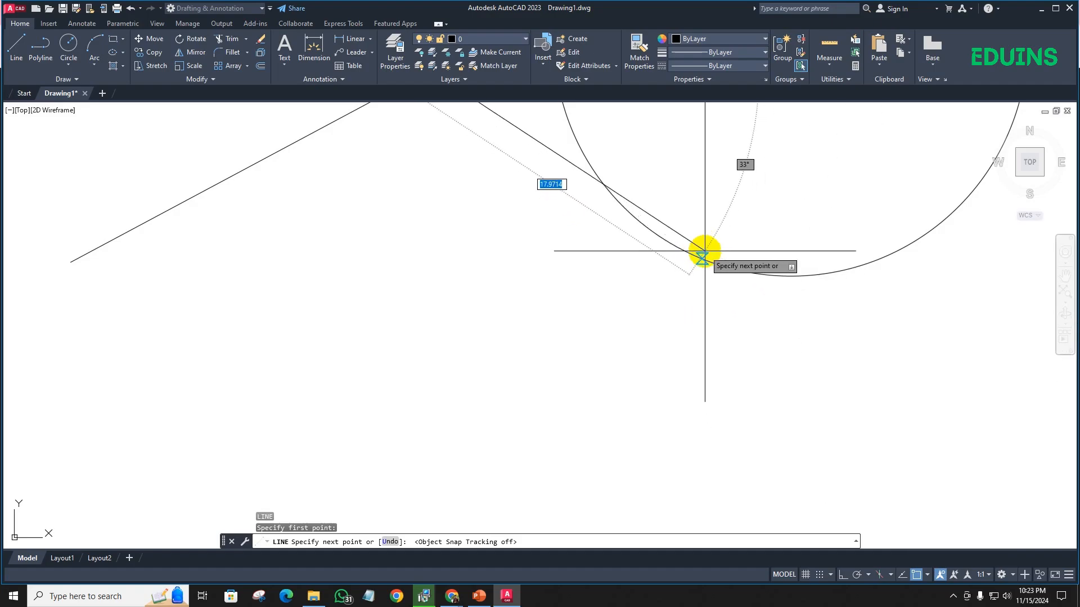
# - Place the line's end on the circle's topmost part and end the Line command
pyautogui.scroll(-5, 729, 270)
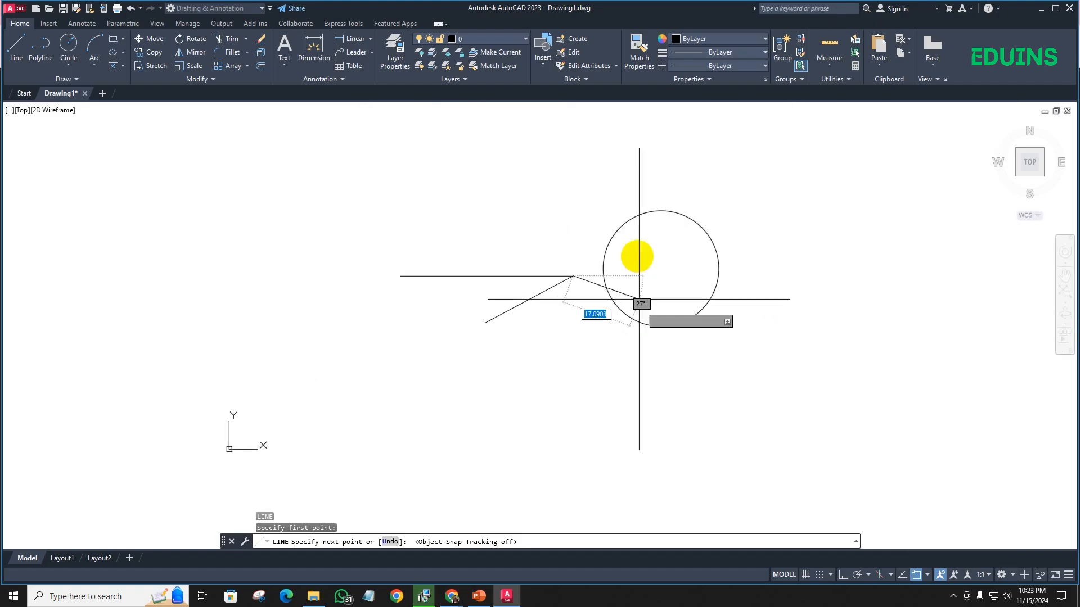
pyautogui.click(665, 211)
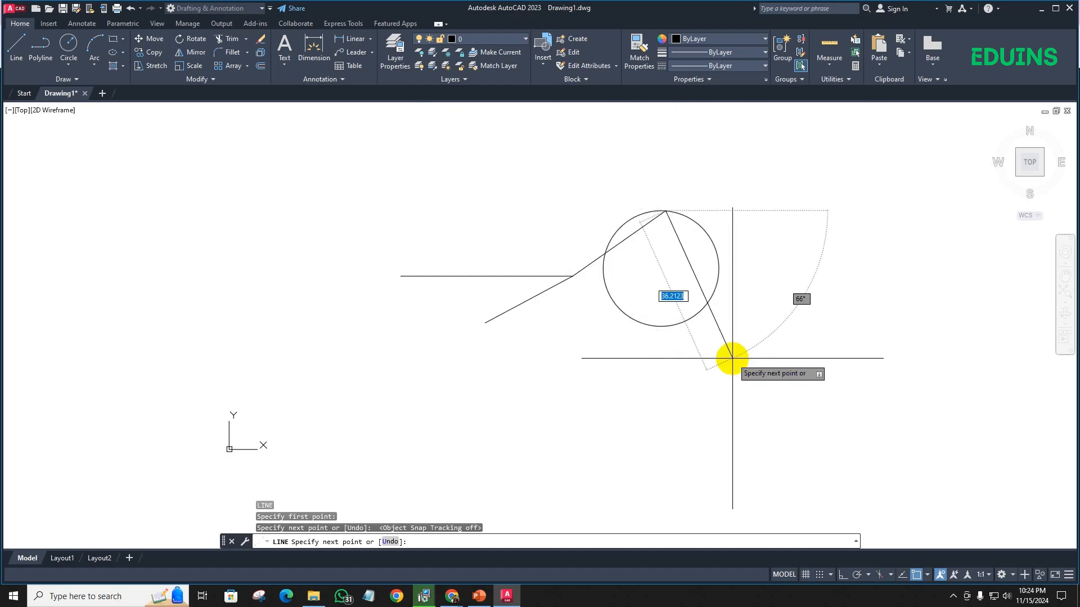
pyautogui.press('Escape')
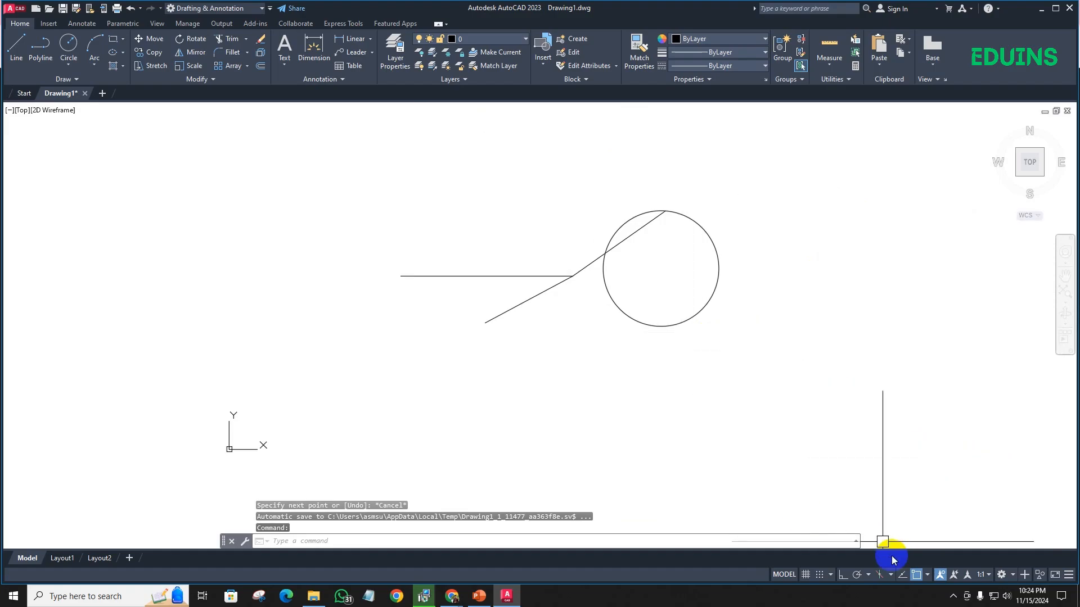
# - Select all object snap modes in the object snap settings and apply them
pyautogui.click(928, 575)
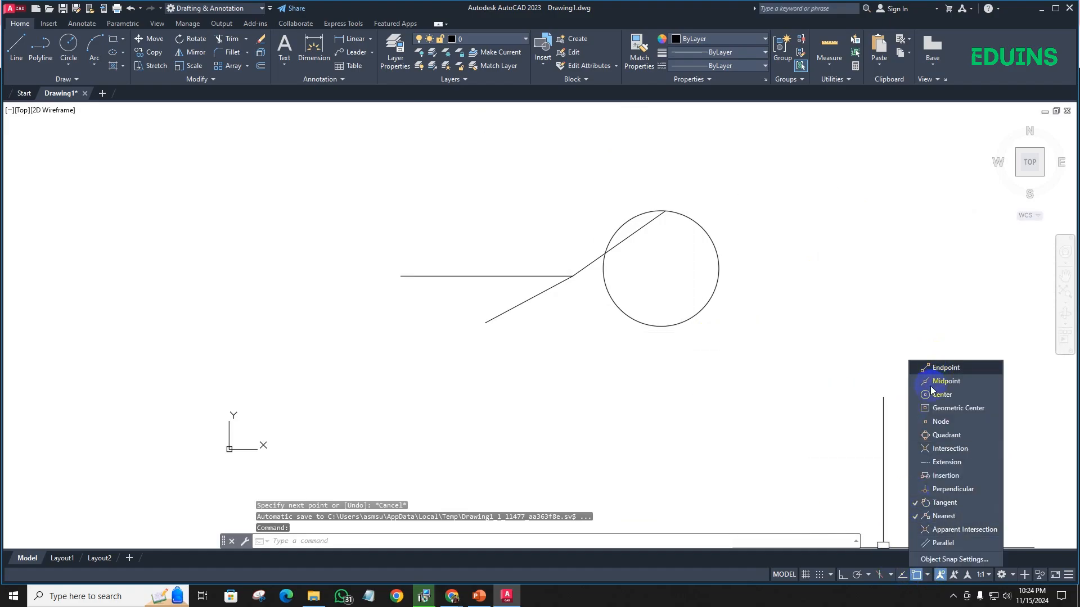
pyautogui.click(963, 559)
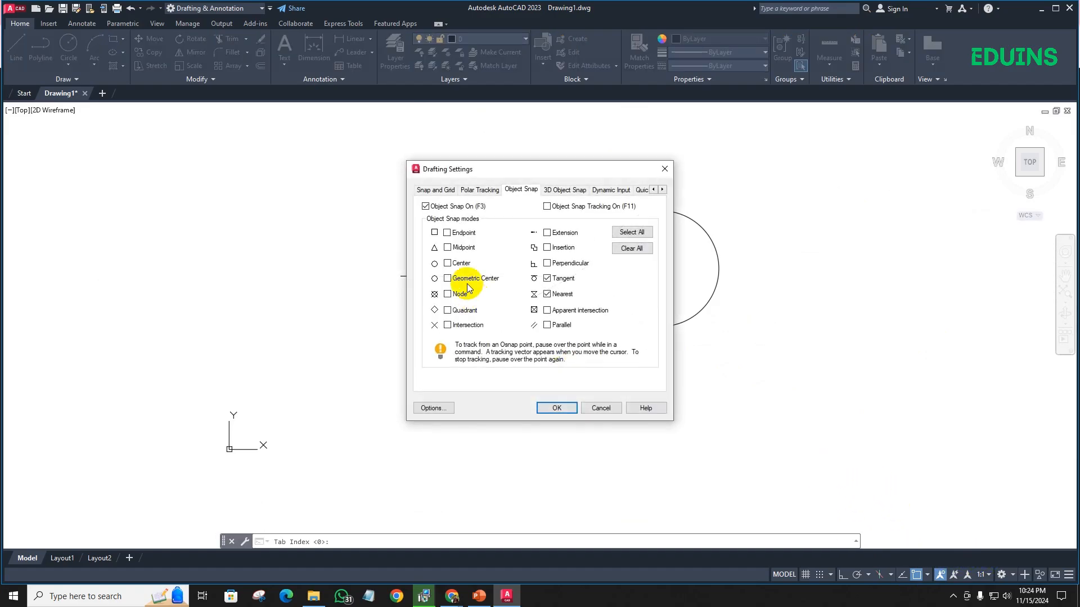
pyautogui.click(548, 406)
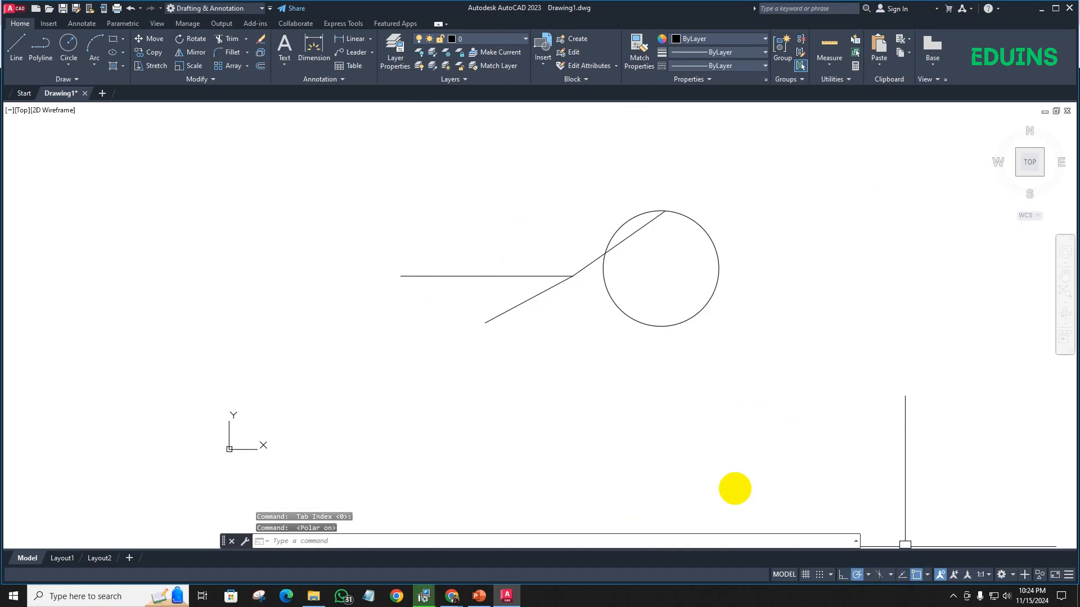
# - With polar tracking turned on, start a line at the horizontal line's free left endpoint
pyautogui.write('l')
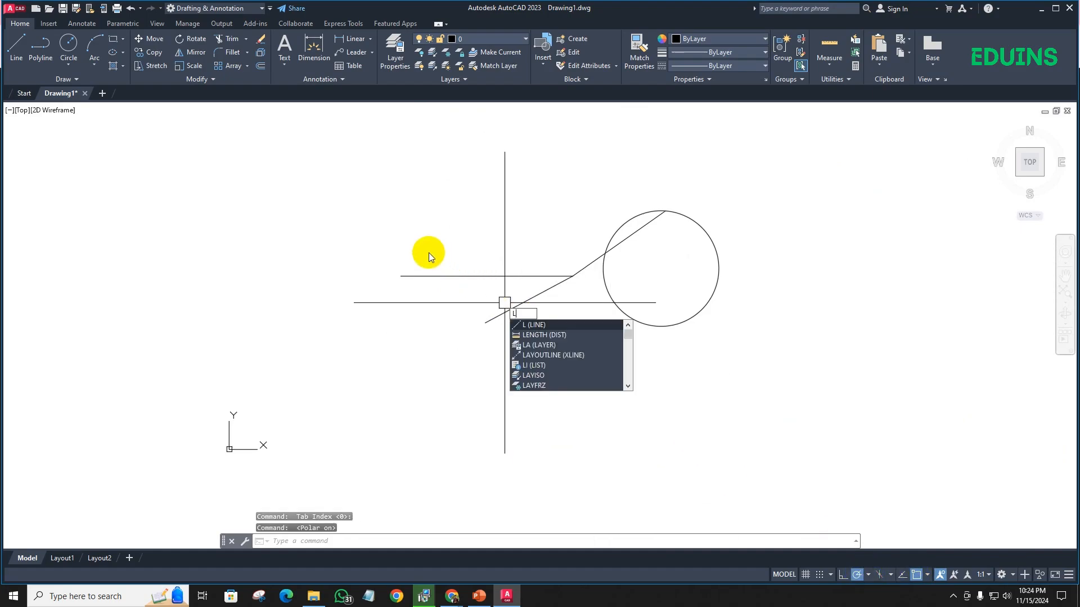
pyautogui.press('Return')
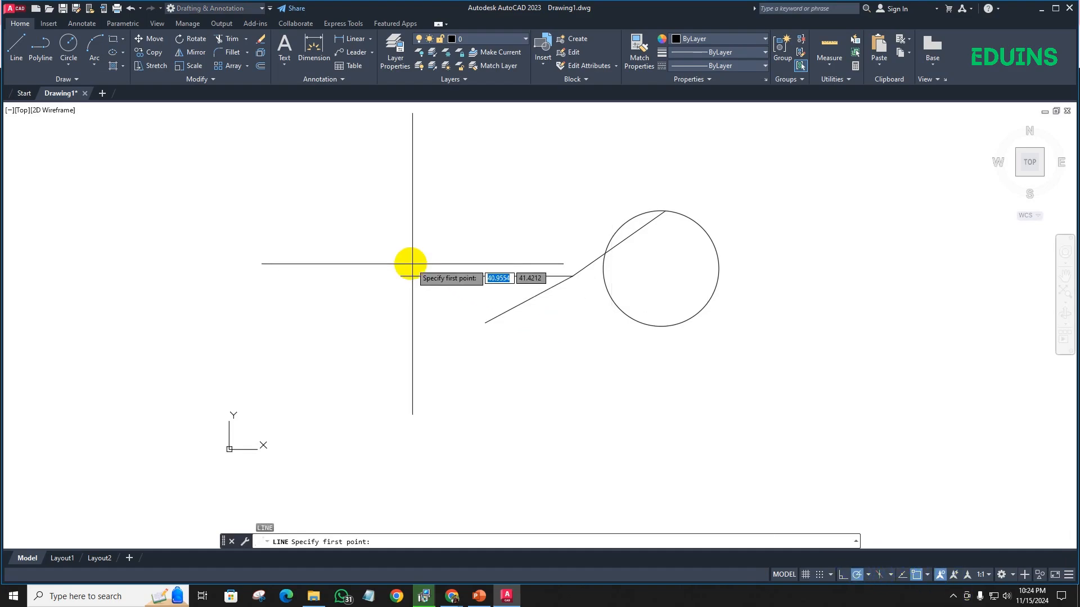
pyautogui.click(400, 275)
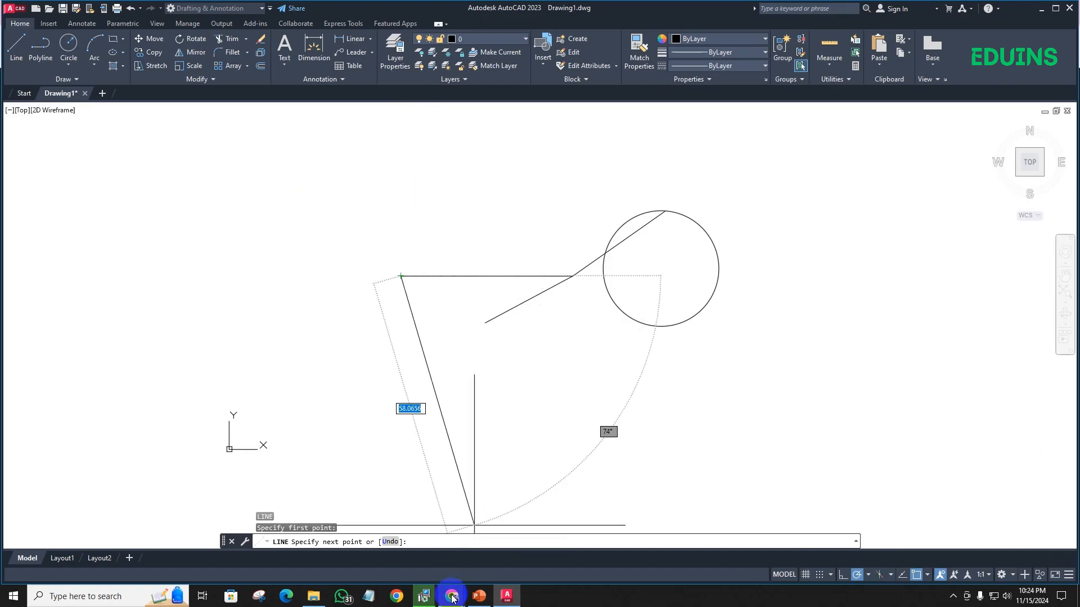
# - Switch to the Google Meet call, admit the waiting participant, and return to AutoCAD
pyautogui.moveTo(453, 598)
pyautogui.click(391, 548)
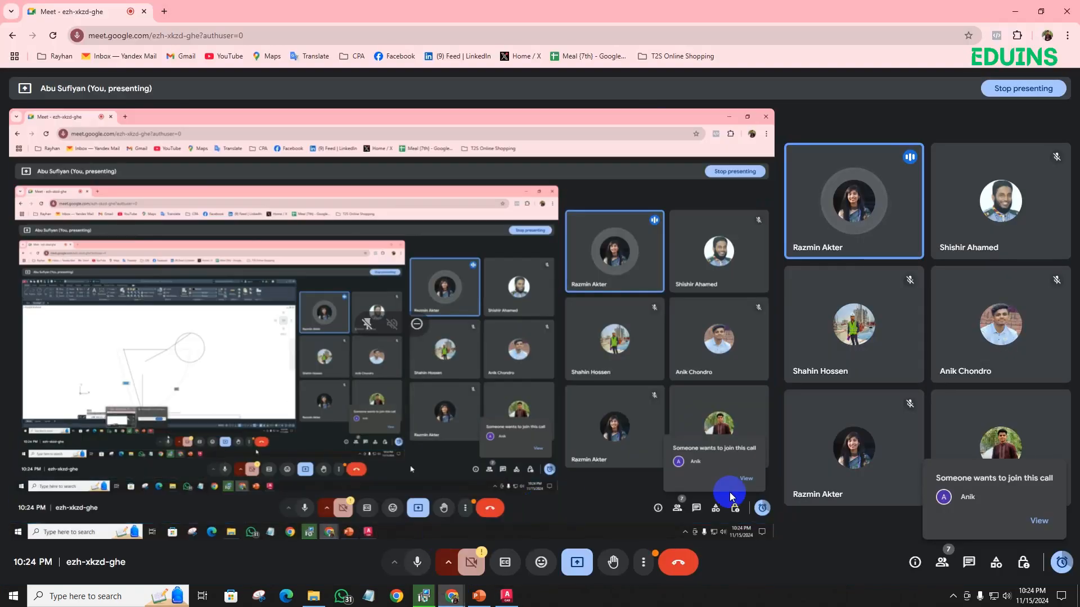
pyautogui.click(1041, 523)
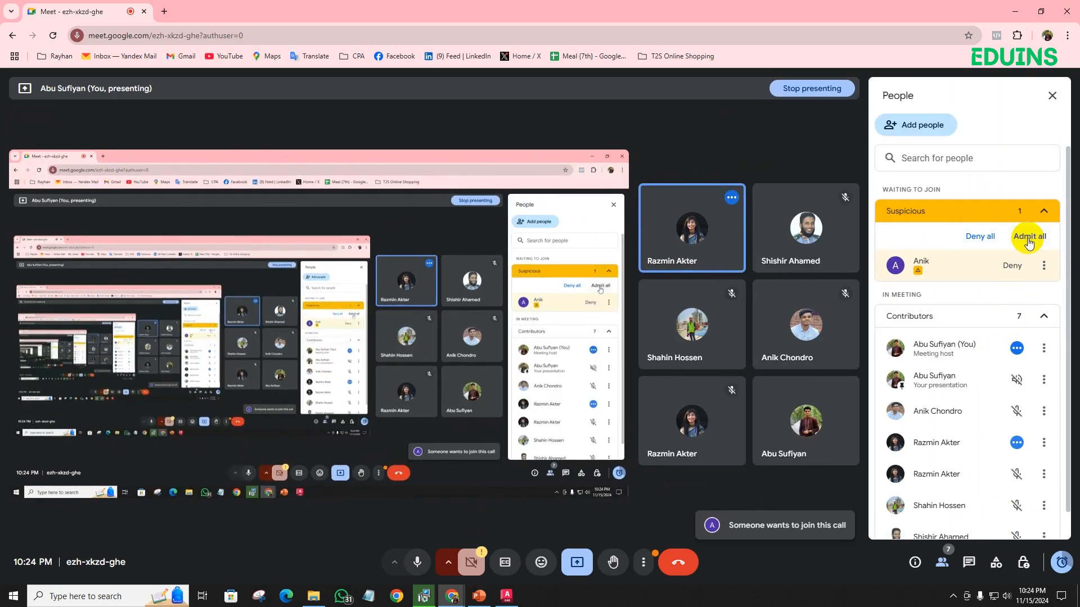
pyautogui.click(1028, 239)
pyautogui.click(589, 359)
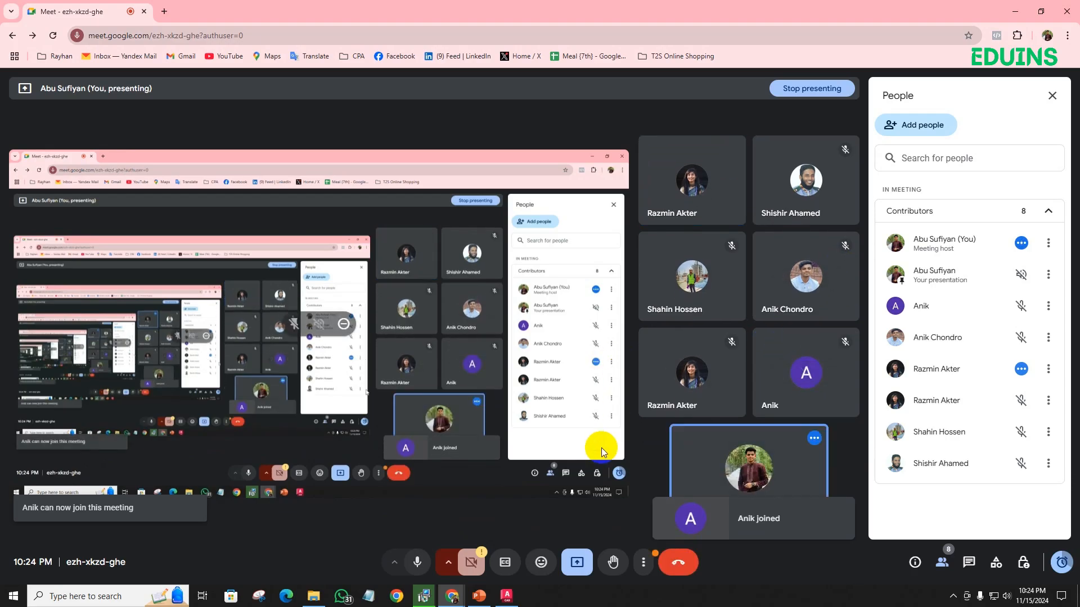
pyautogui.click(506, 596)
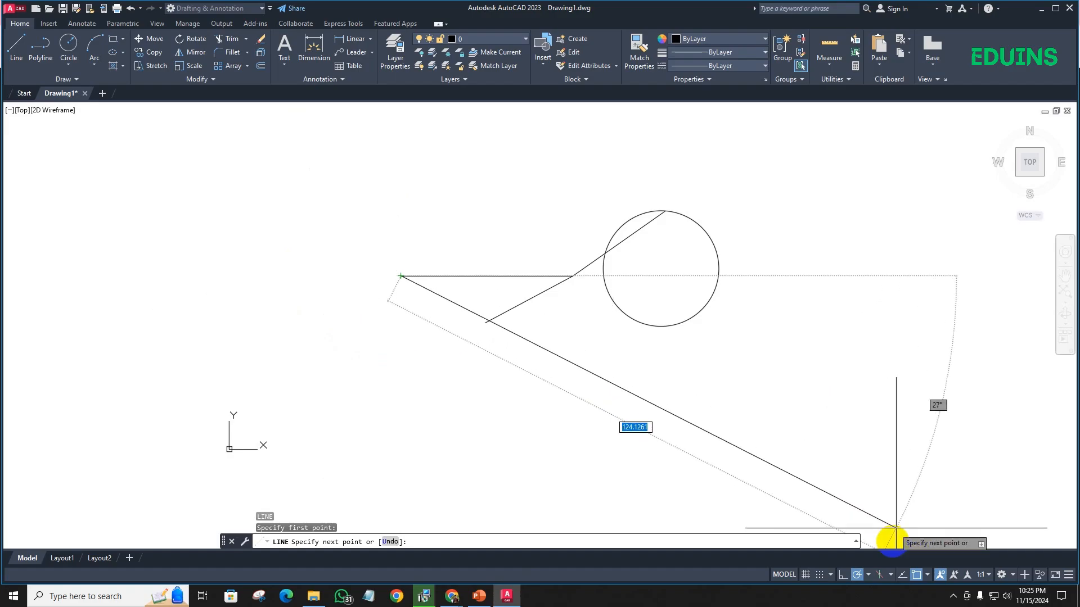
# - Set the polar tracking angles to 45, 90, 135, 180 and try them with the line in progress
pyautogui.click(869, 575)
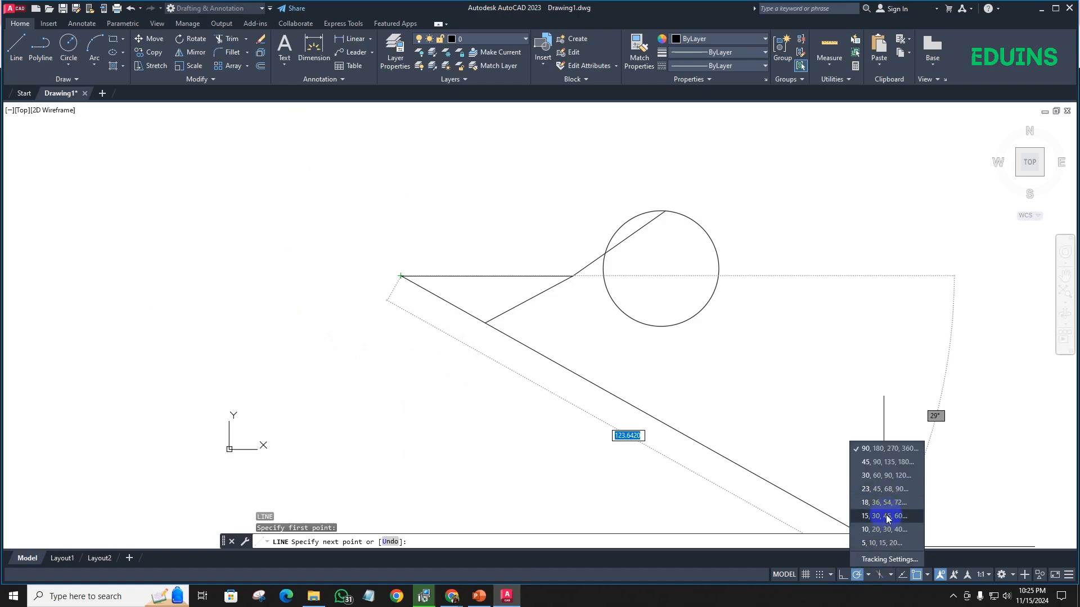
pyautogui.click(876, 462)
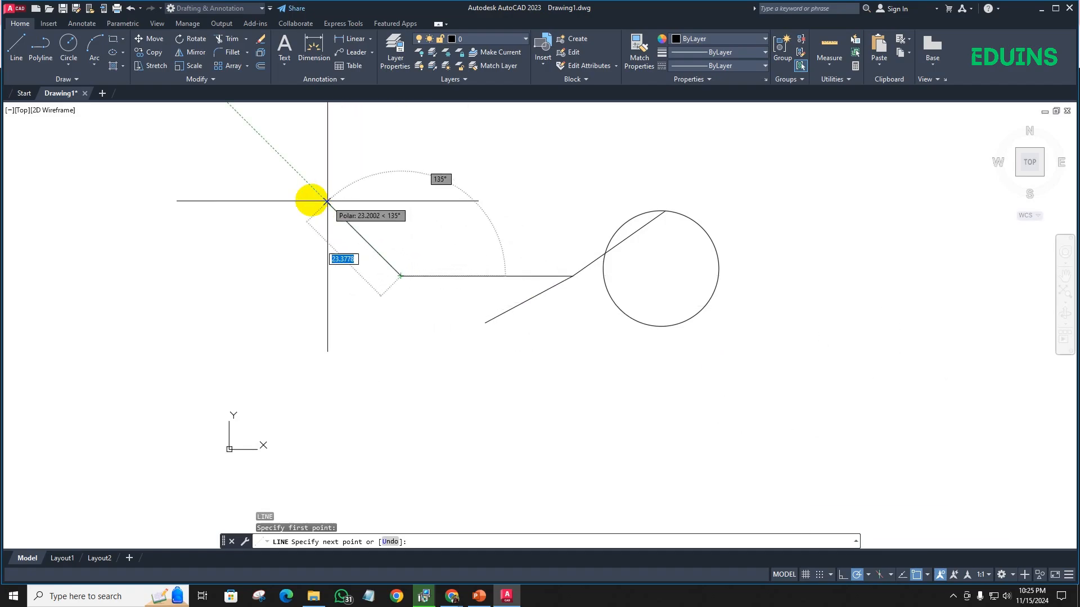
pyautogui.scroll(-2, 342, 224)
pyautogui.moveTo(341, 224); pyautogui.dragTo(347, 309, button='middle')
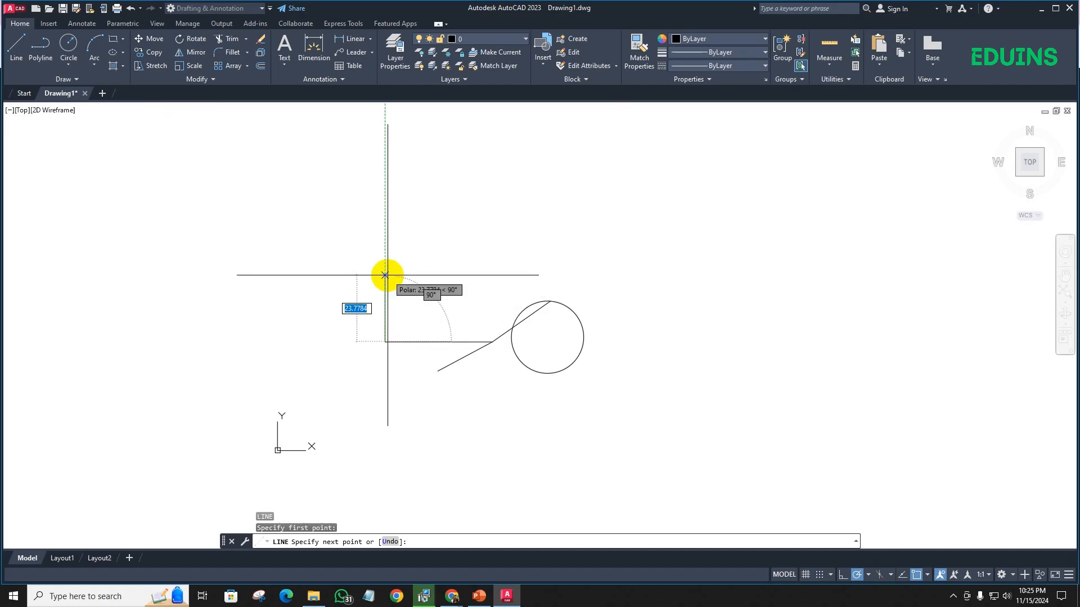
# - Examine the polar tracking settings, including the Additional angles option, and close them without saving
pyautogui.click(868, 574)
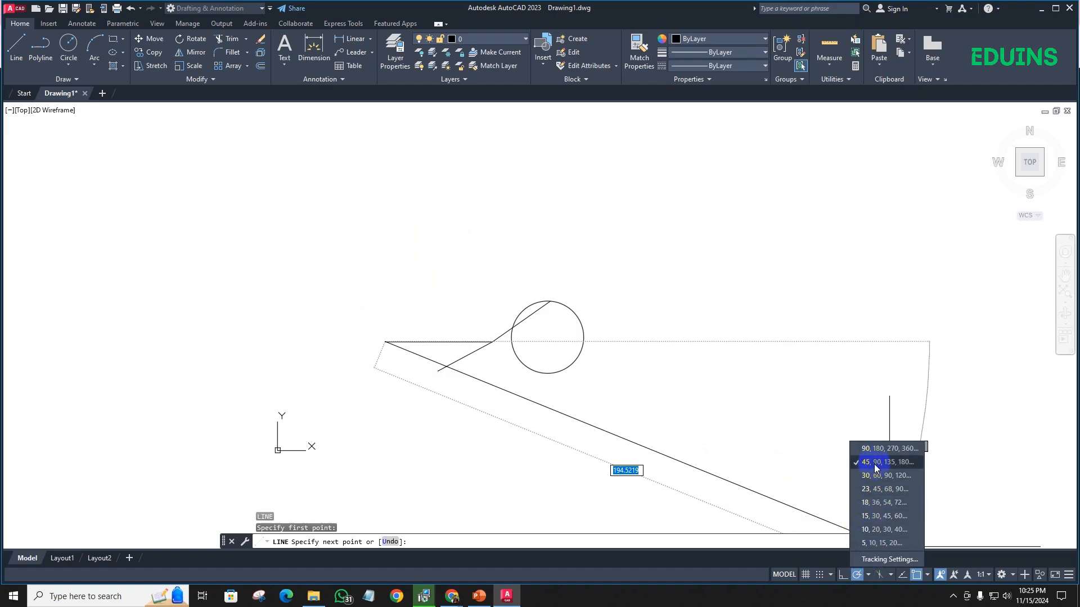
pyautogui.click(890, 560)
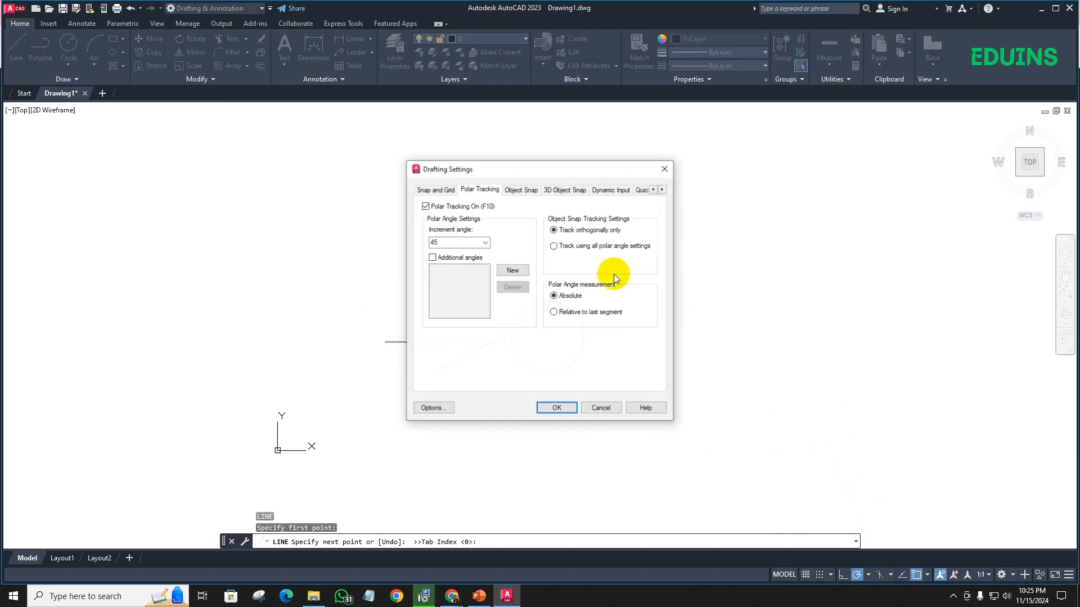
pyautogui.click(432, 259)
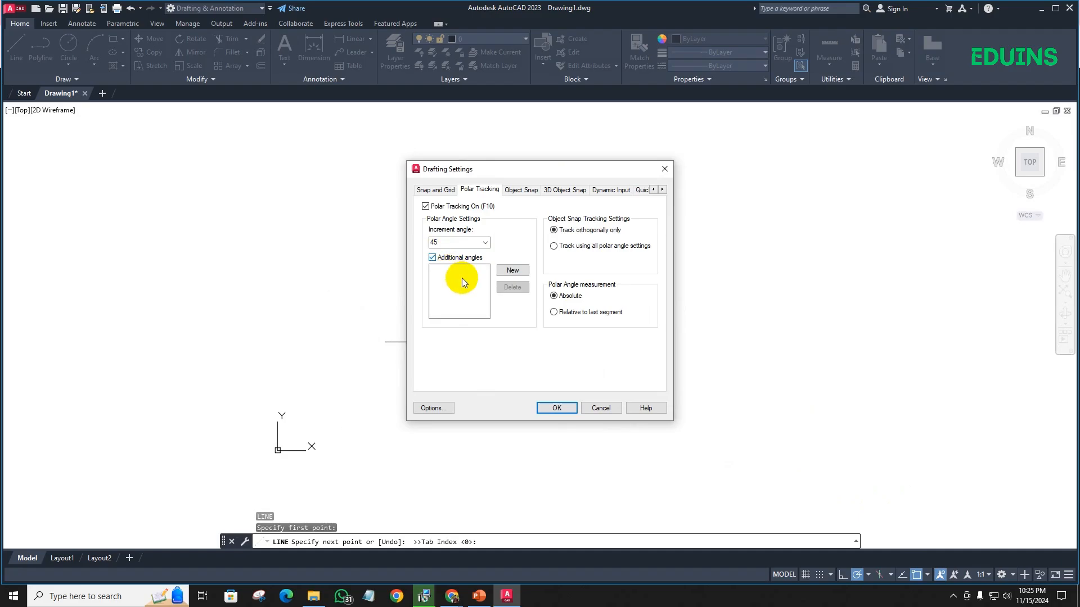
pyautogui.click(432, 259)
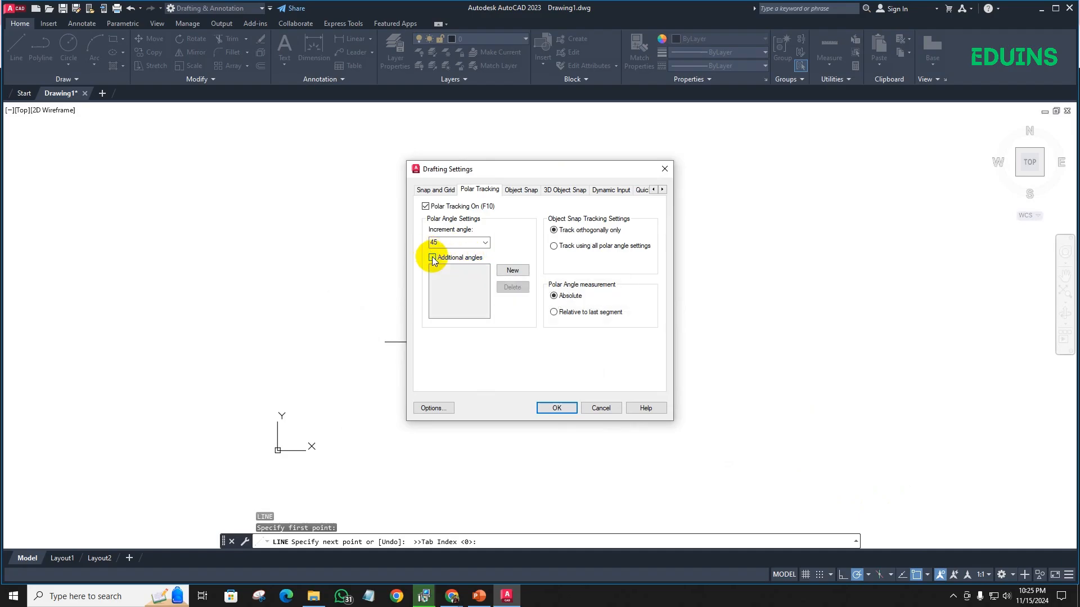
pyautogui.click(600, 408)
# - Check the participant list in the Google Meet call and return to AutoCAD
pyautogui.moveTo(452, 596)
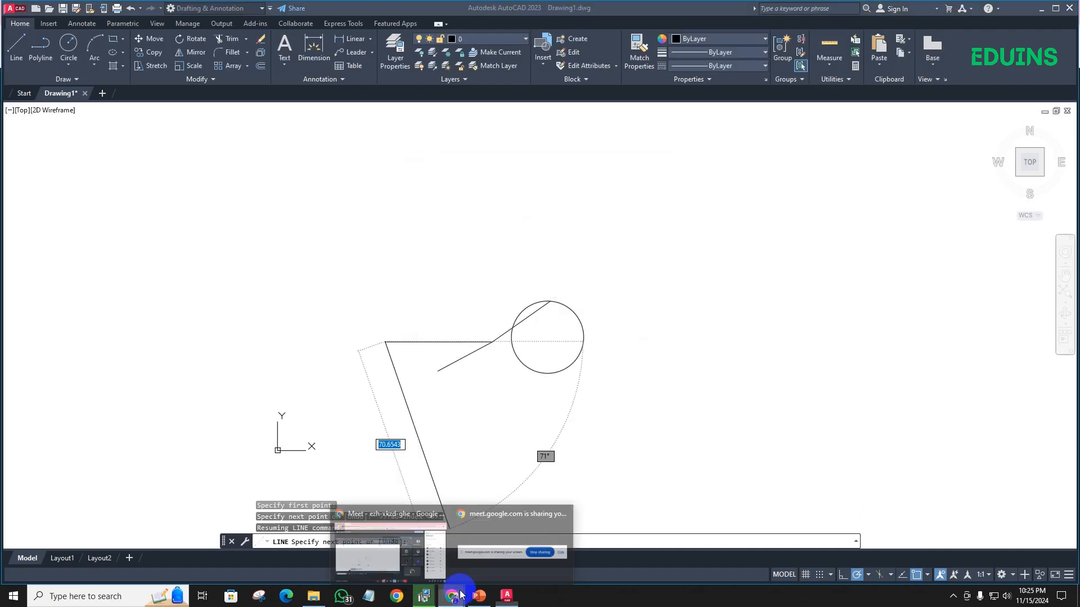
pyautogui.click(433, 553)
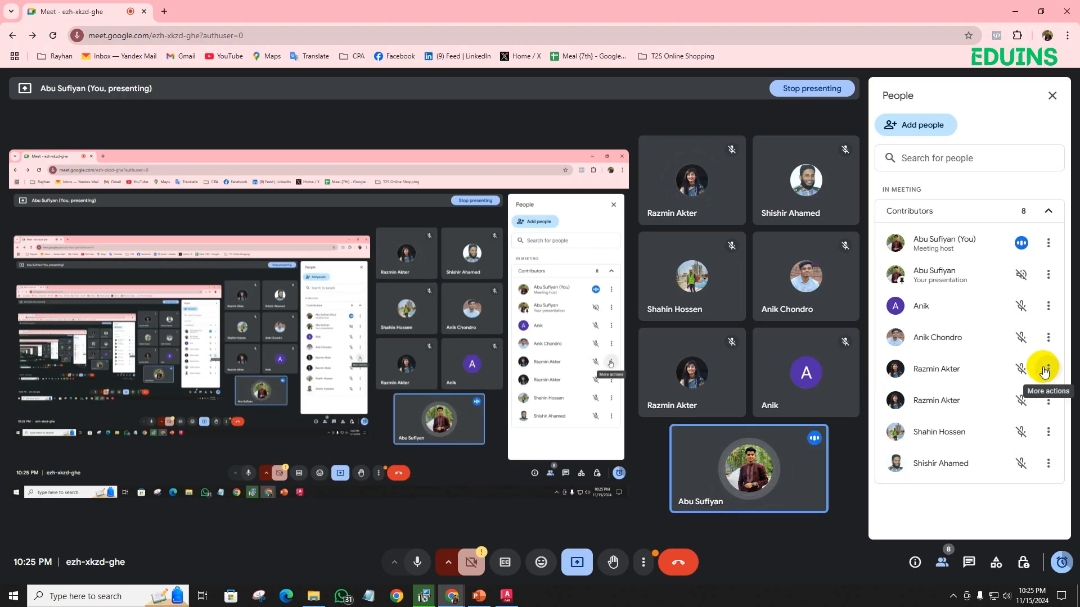
pyautogui.moveTo(455, 595)
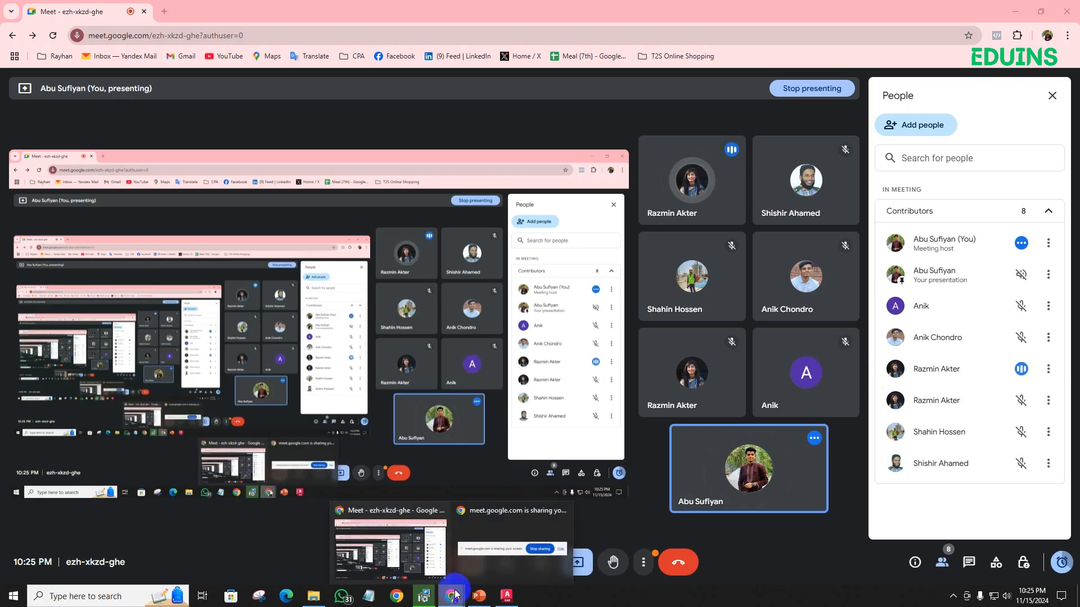
pyautogui.click(506, 595)
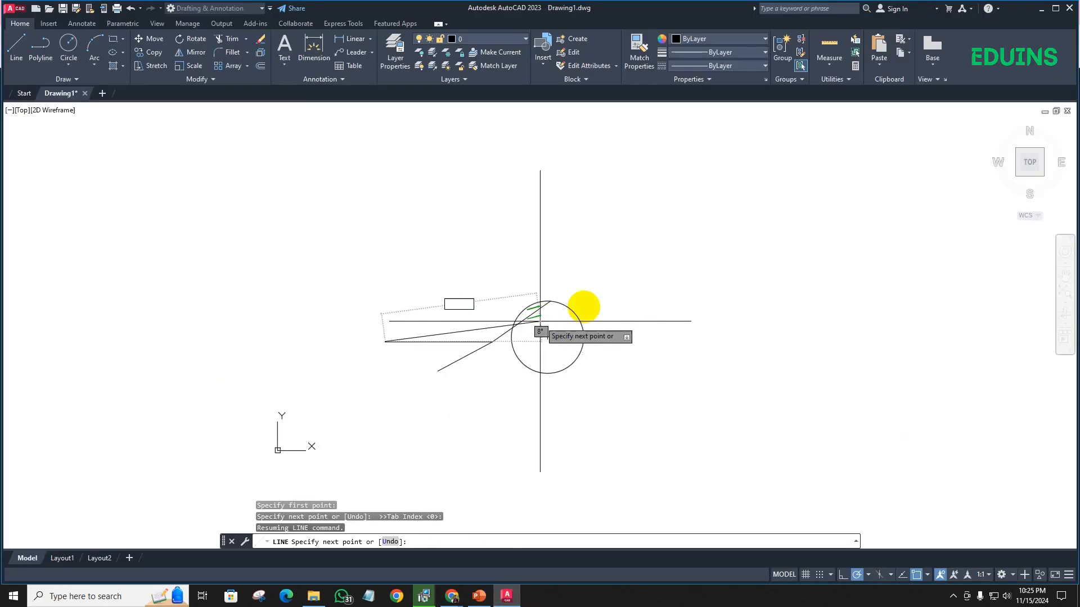
# - Cancel the line in progress and add the LineWeight control to the status bar
pyautogui.press('Escape')
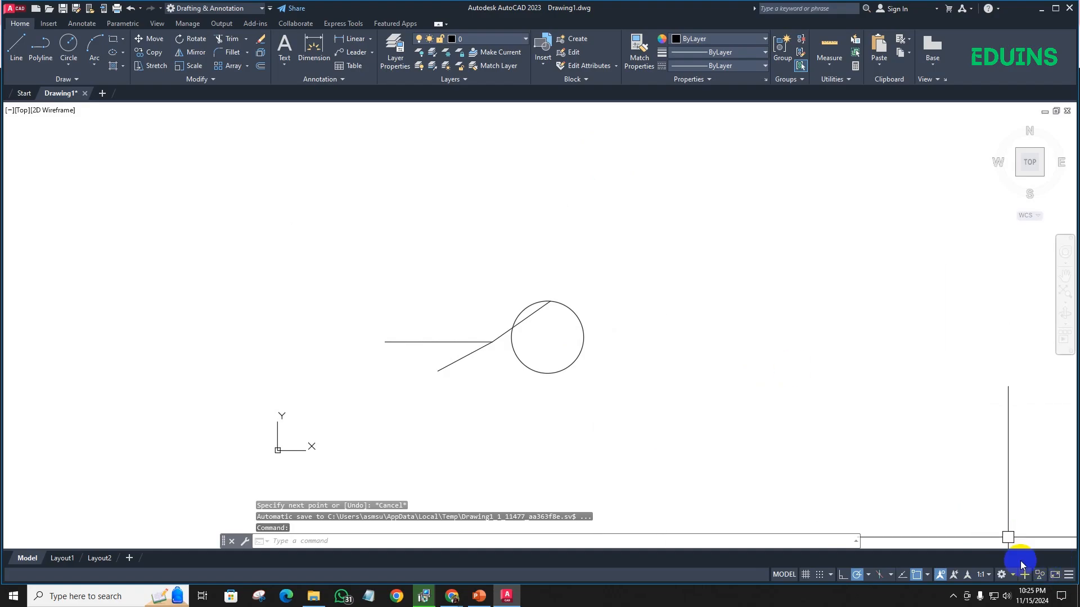
pyautogui.click(1067, 576)
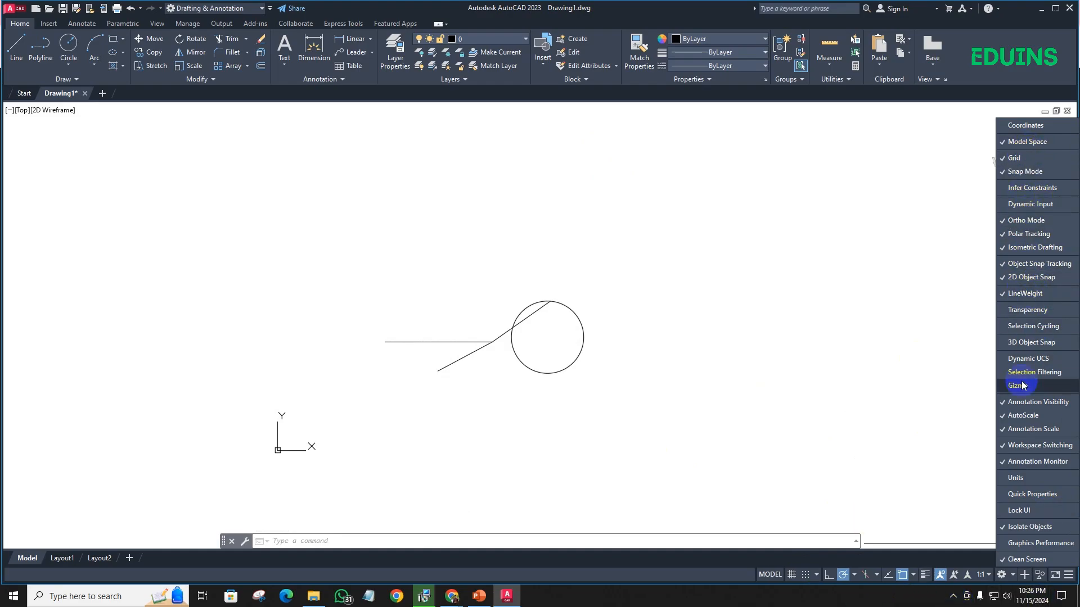
# - Admit the waiting participant to the Google Meet call and return to AutoCAD
pyautogui.click(460, 592)
pyautogui.click(394, 548)
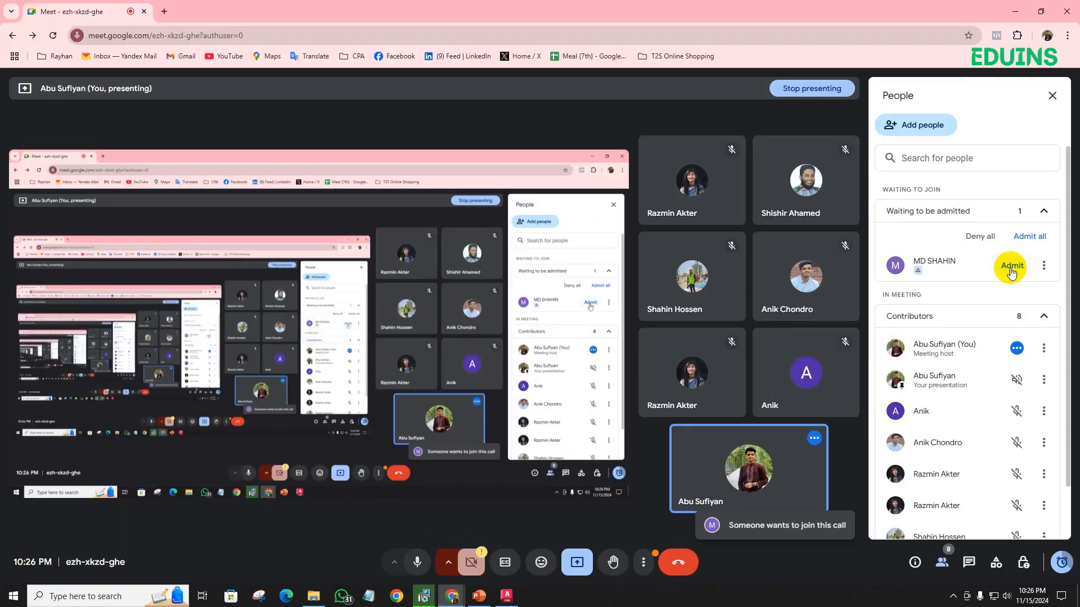
pyautogui.click(1010, 265)
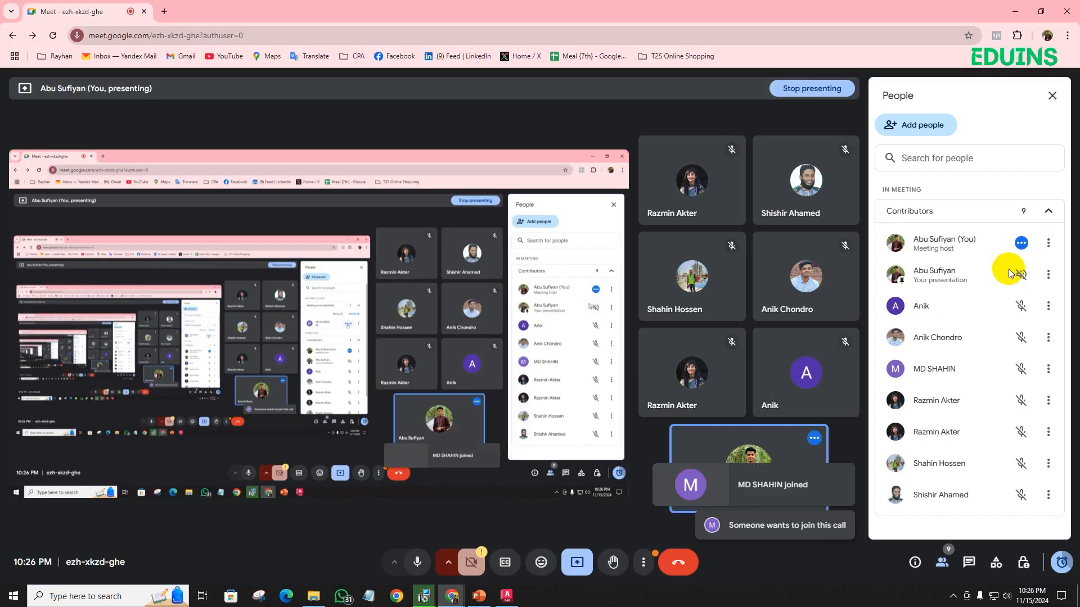
pyautogui.click(501, 600)
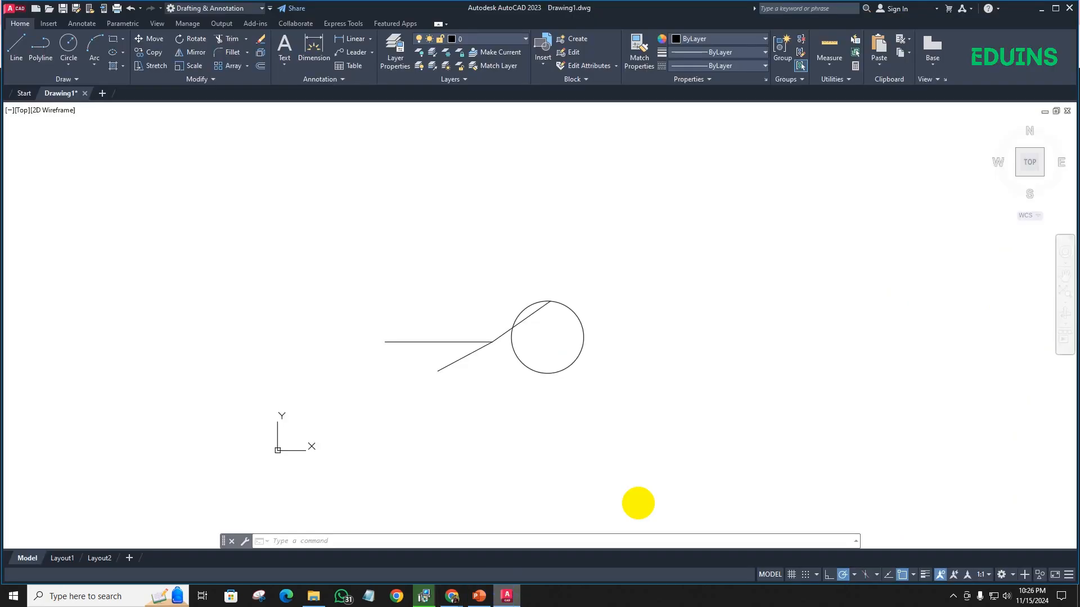
# - Expand the additional Draw tools and pin them open
pyautogui.click(1069, 576)
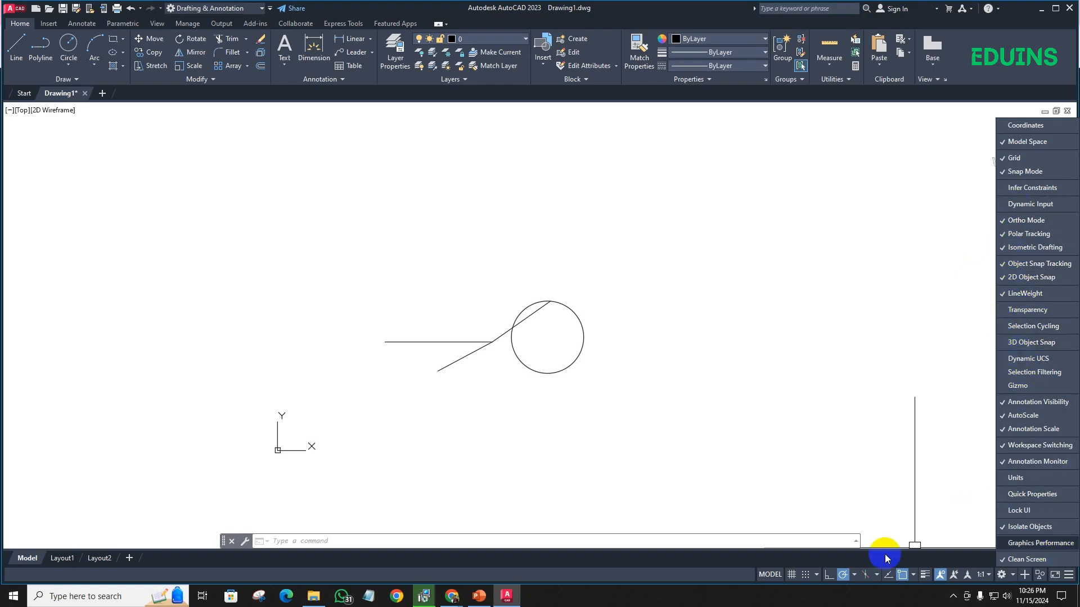
pyautogui.click(449, 264)
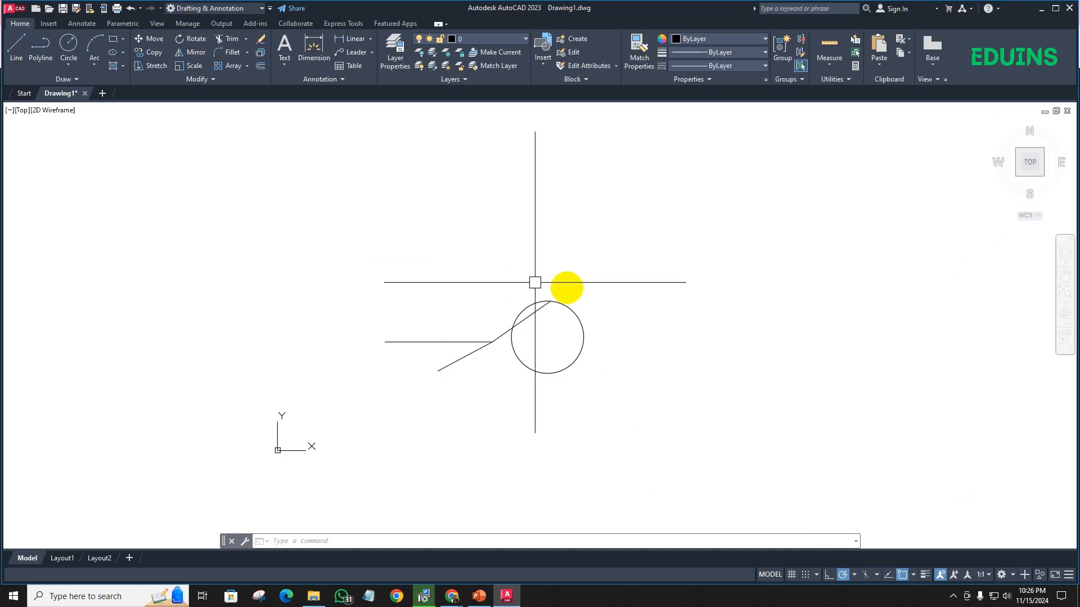
pyautogui.click(71, 86)
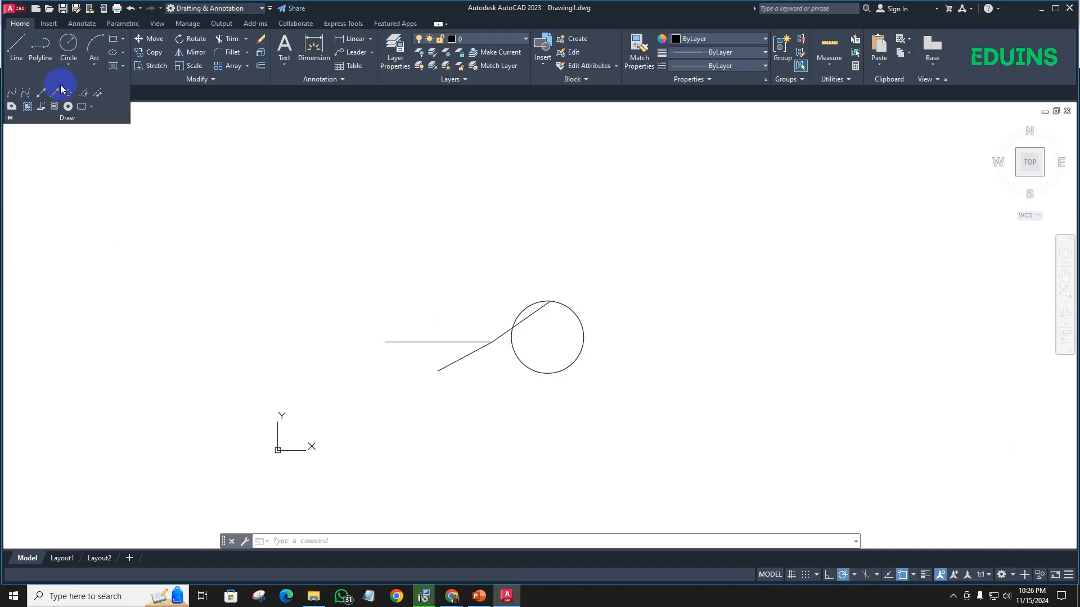
pyautogui.click(8, 118)
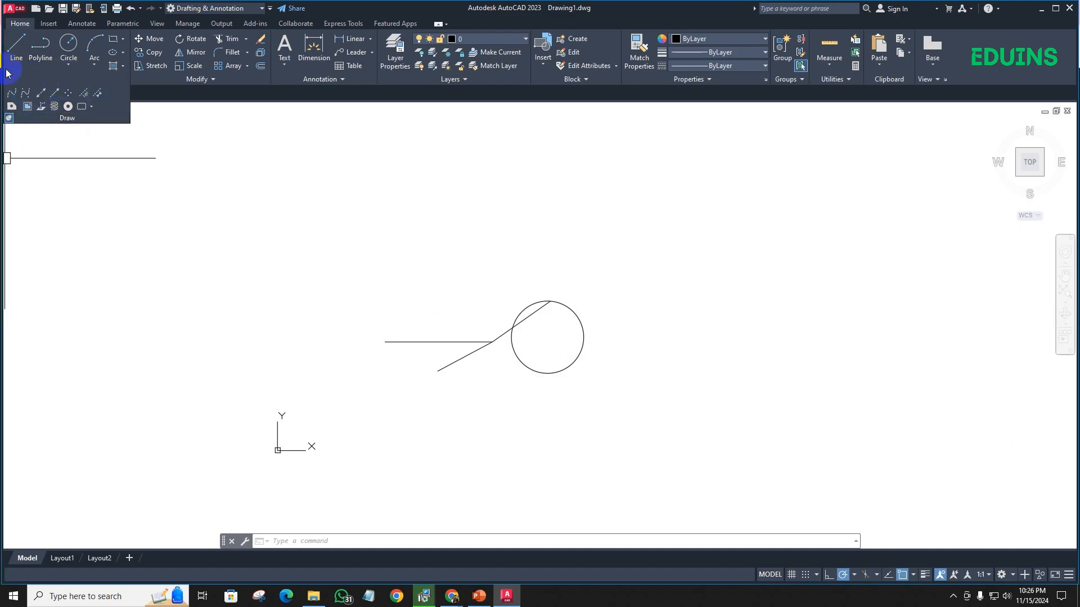
pyautogui.click(17, 55)
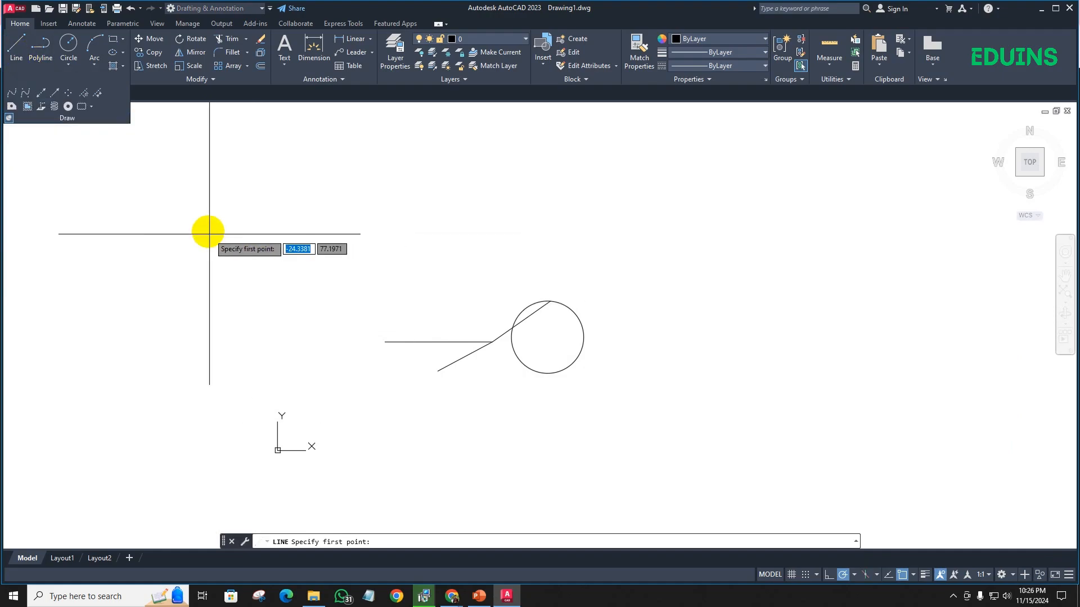
pyautogui.click(17, 50)
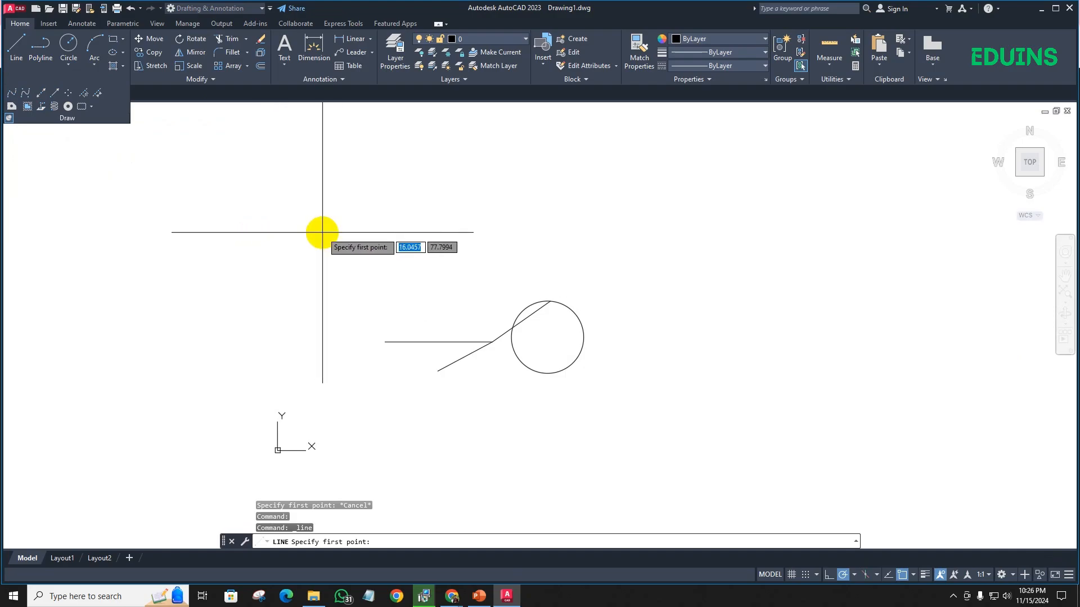
pyautogui.click(549, 302)
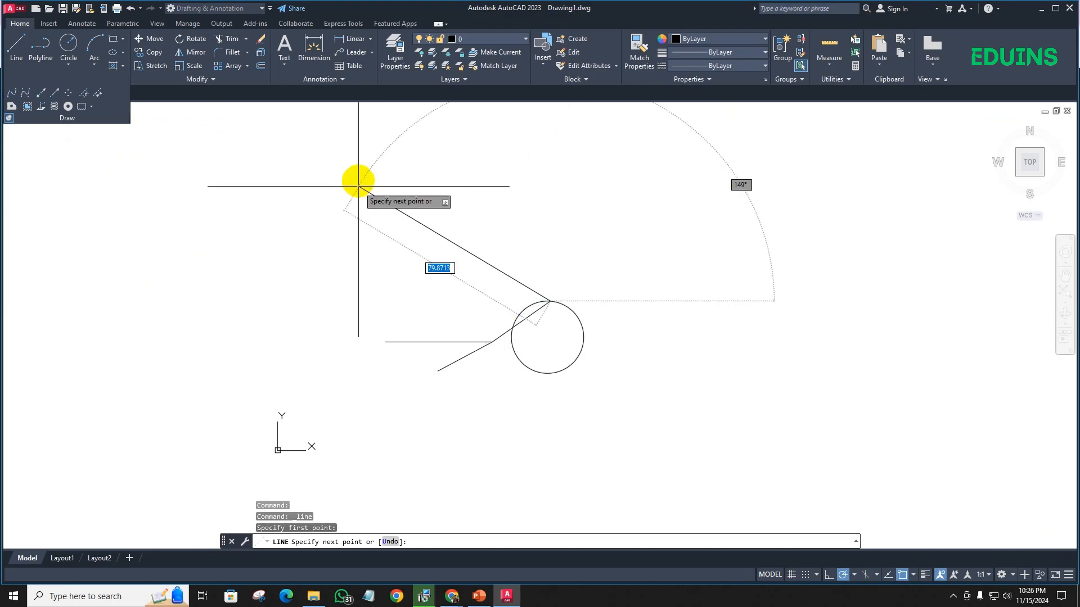
pyautogui.rightClick(294, 152)
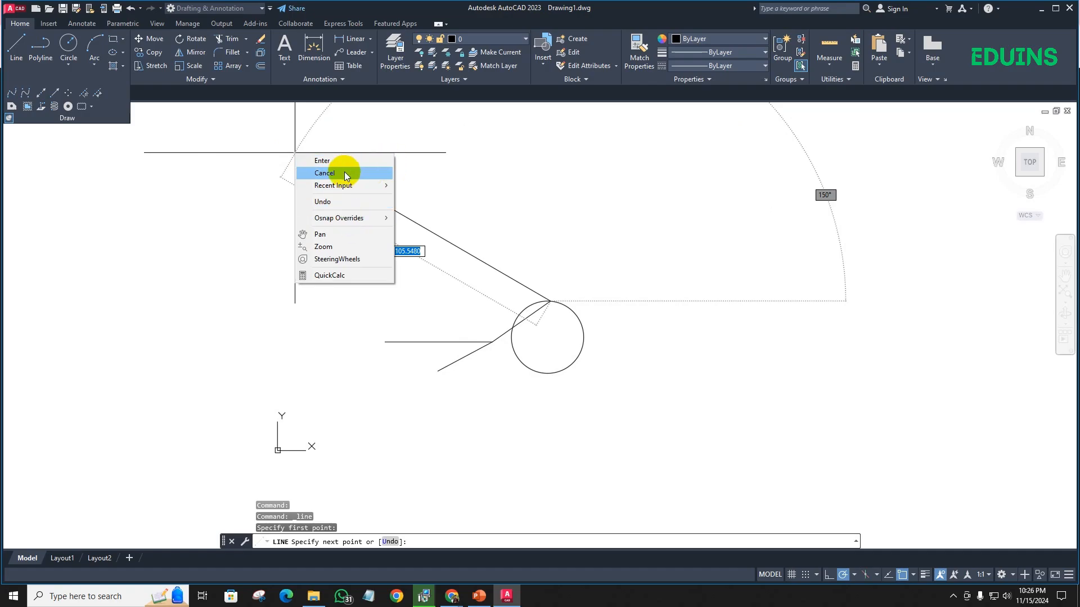
pyautogui.click(334, 173)
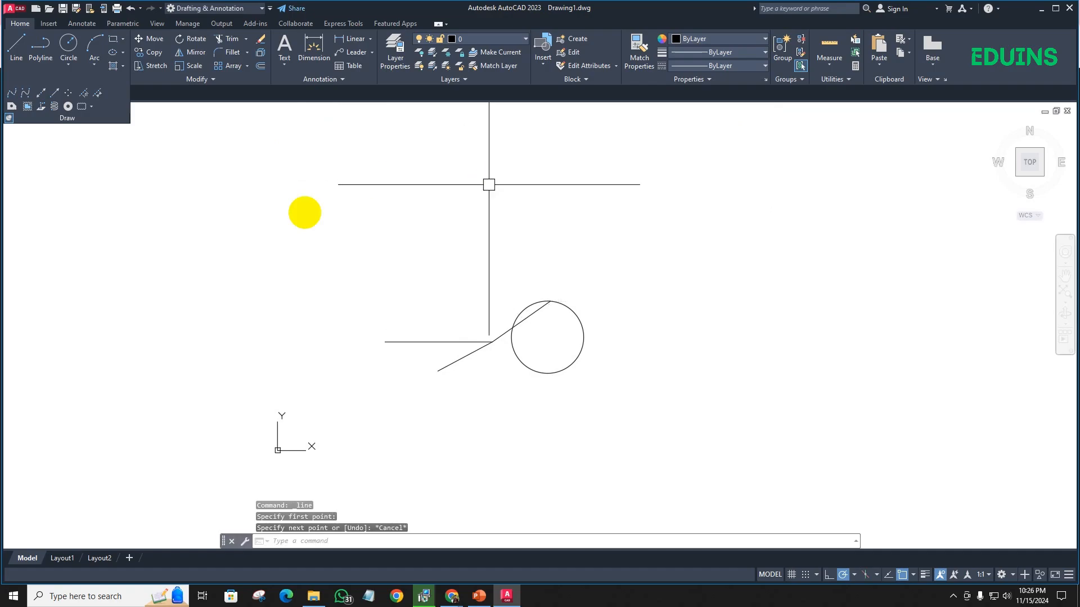
pyautogui.click(15, 48)
pyautogui.press('Escape')
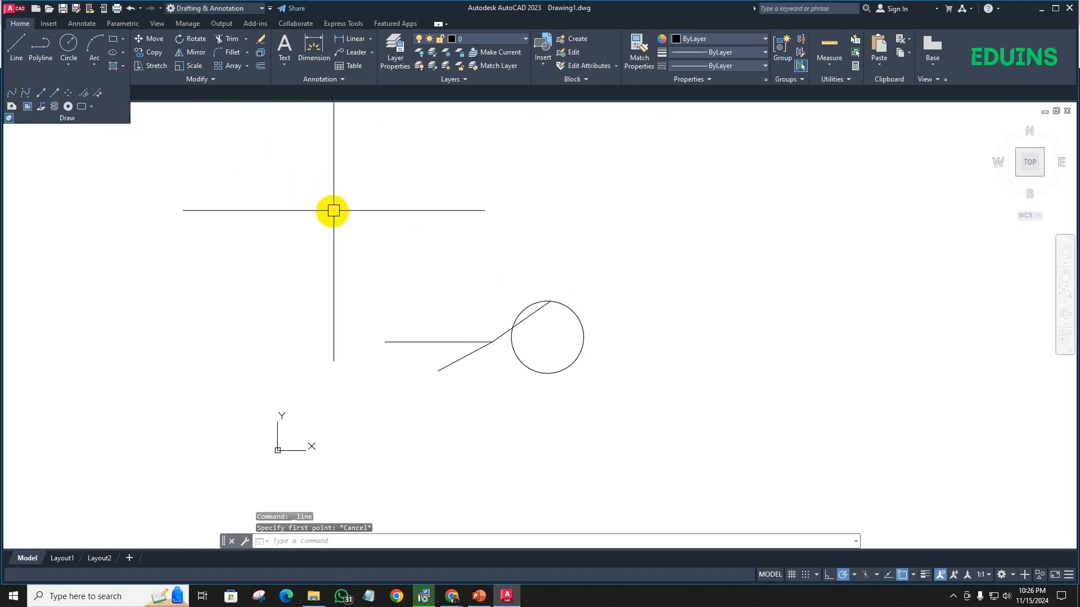
pyautogui.write('l')
pyautogui.press('Return')
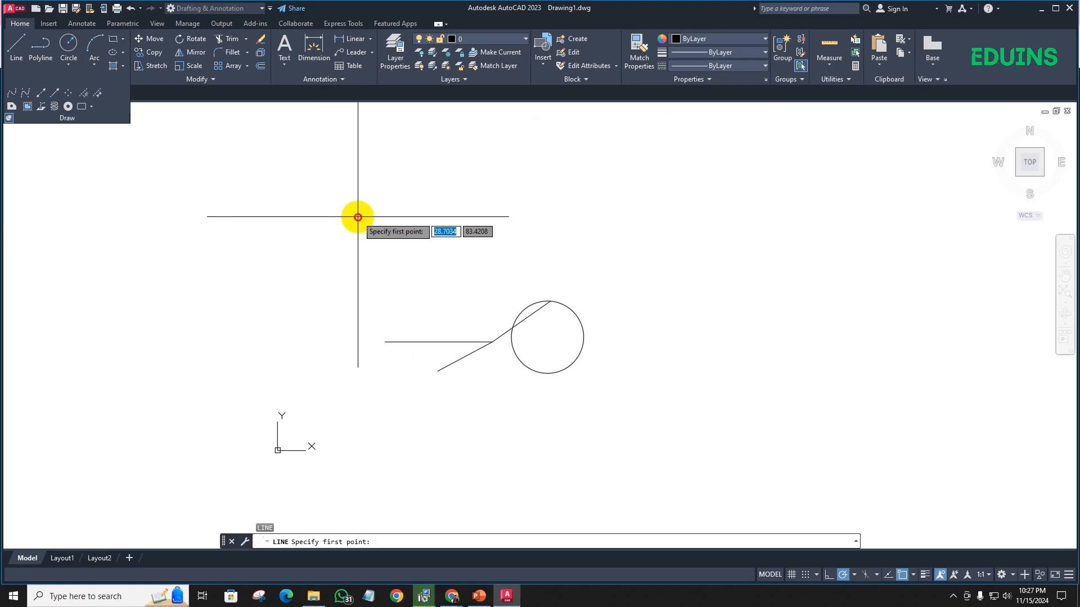
pyautogui.click(358, 217)
pyautogui.press('Escape')
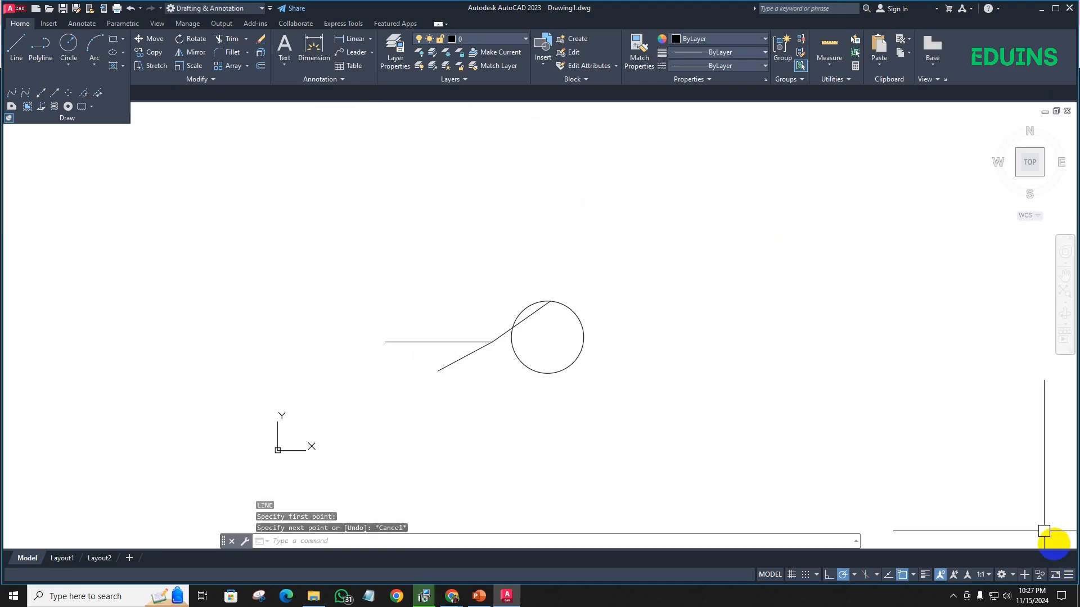
# - Add the Dynamic Input control to the status bar and turn dynamic input off
pyautogui.click(1069, 575)
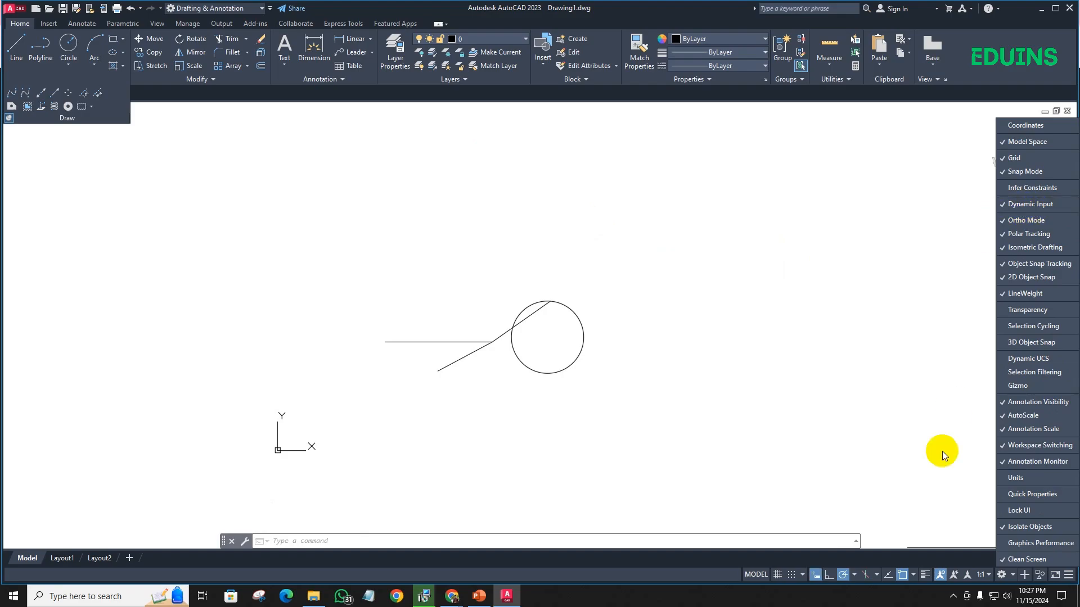
pyautogui.click(815, 576)
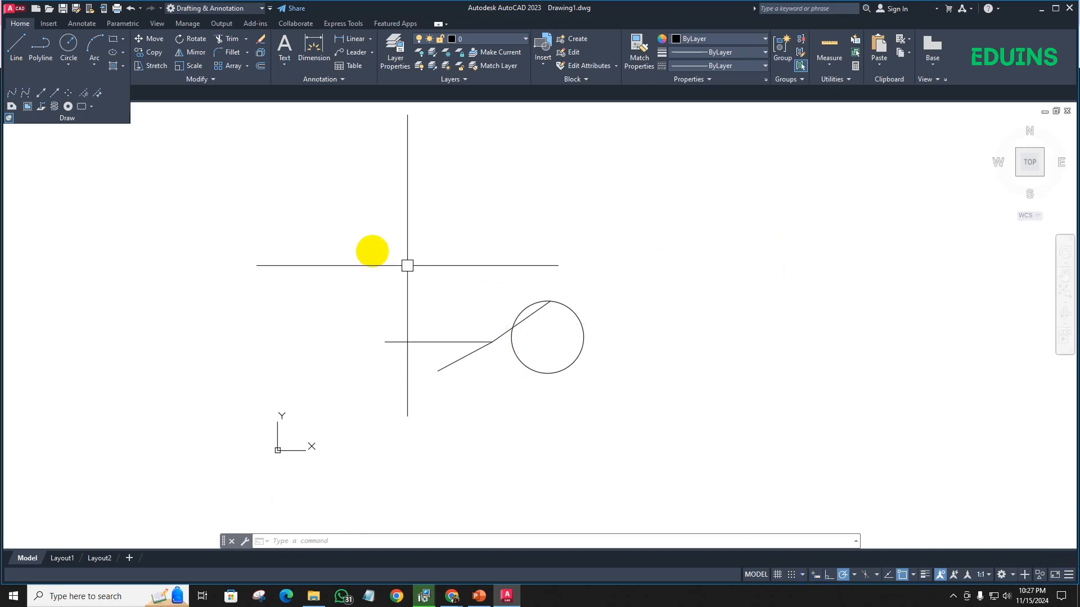
# - Draw a horizontal line about 112 units long above the circle with dynamic input off
pyautogui.write('l')
pyautogui.press('Return')
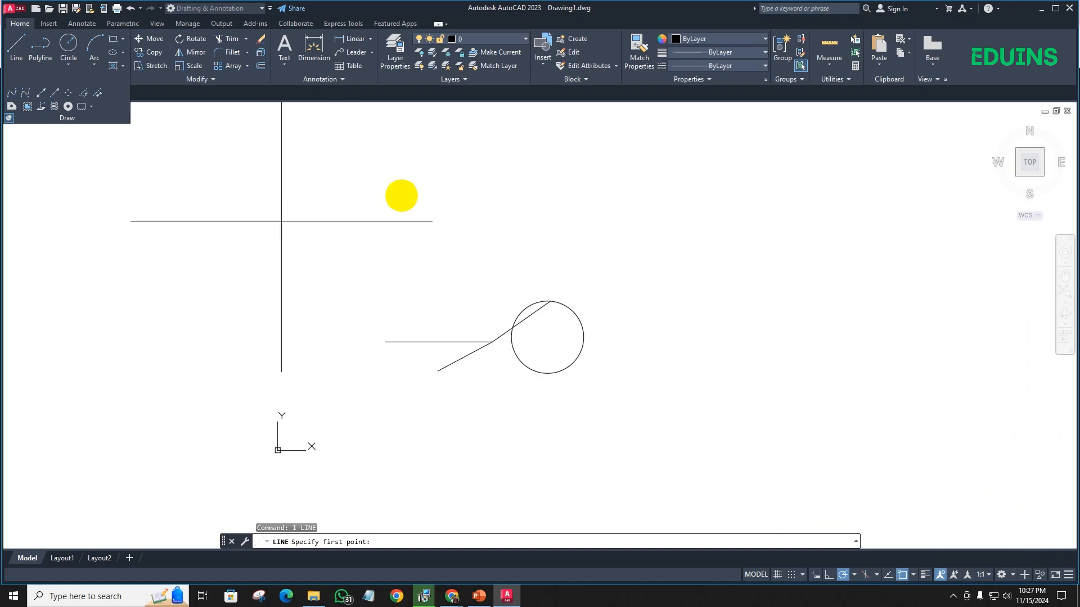
pyautogui.click(344, 203)
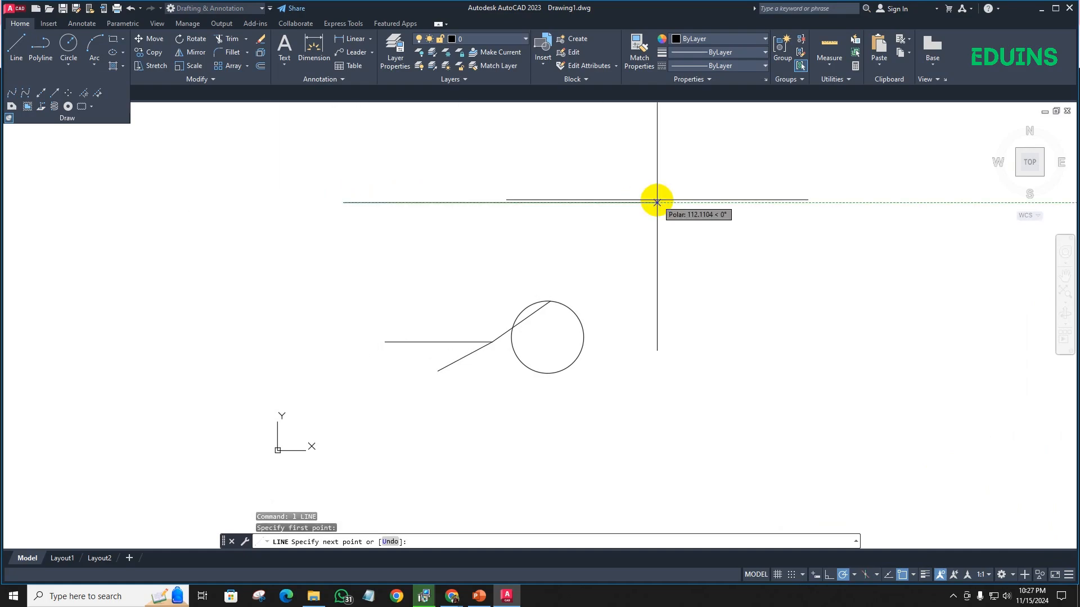
pyautogui.click(656, 202)
pyautogui.press('Escape')
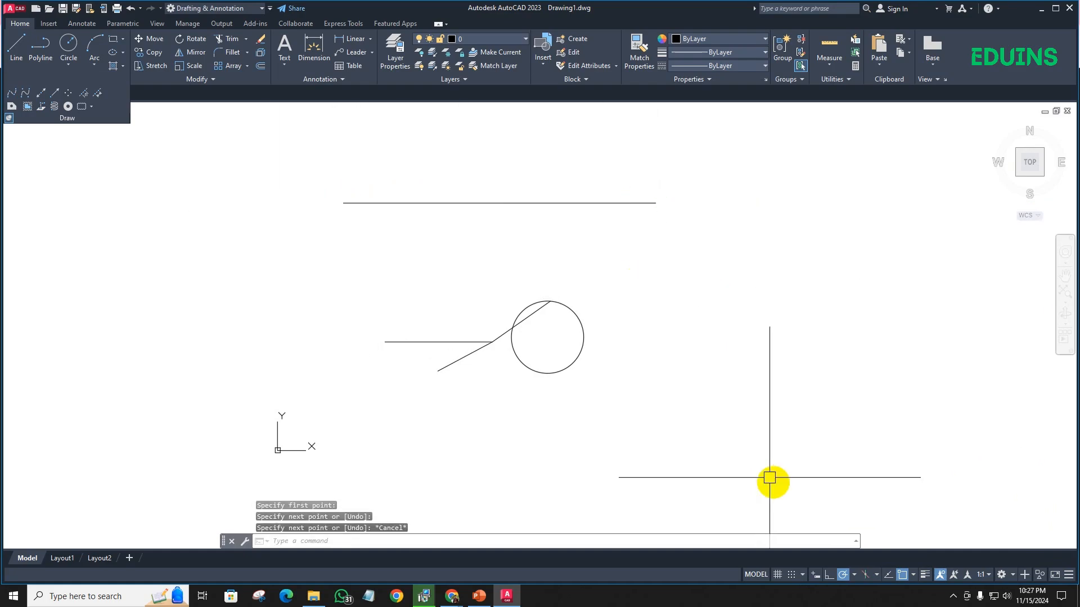
# - Turn dynamic input on and look through the available status bar controls
pyautogui.click(817, 575)
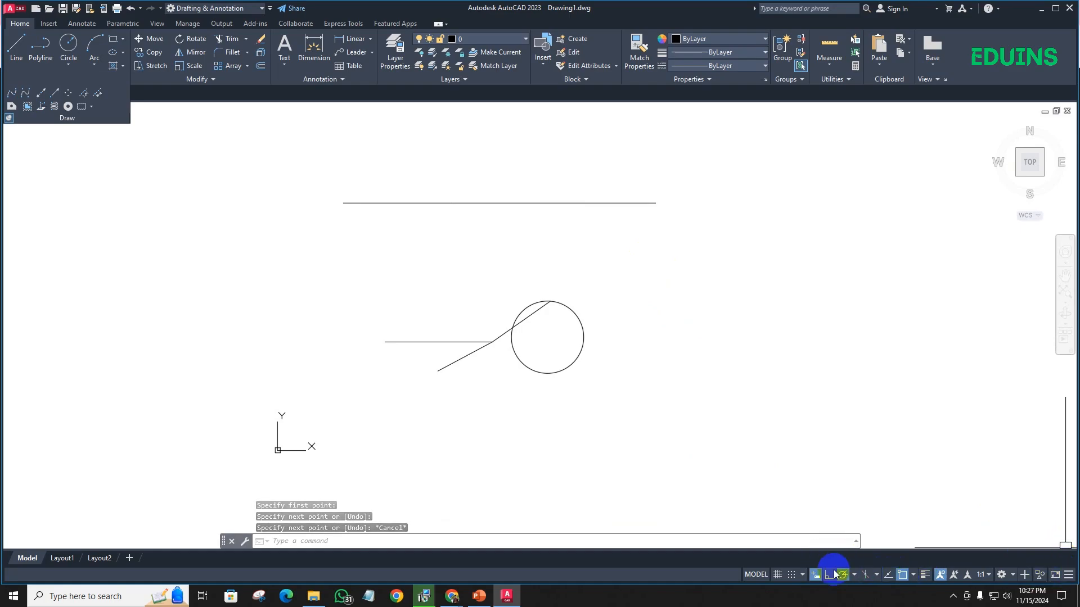
pyautogui.click(1067, 576)
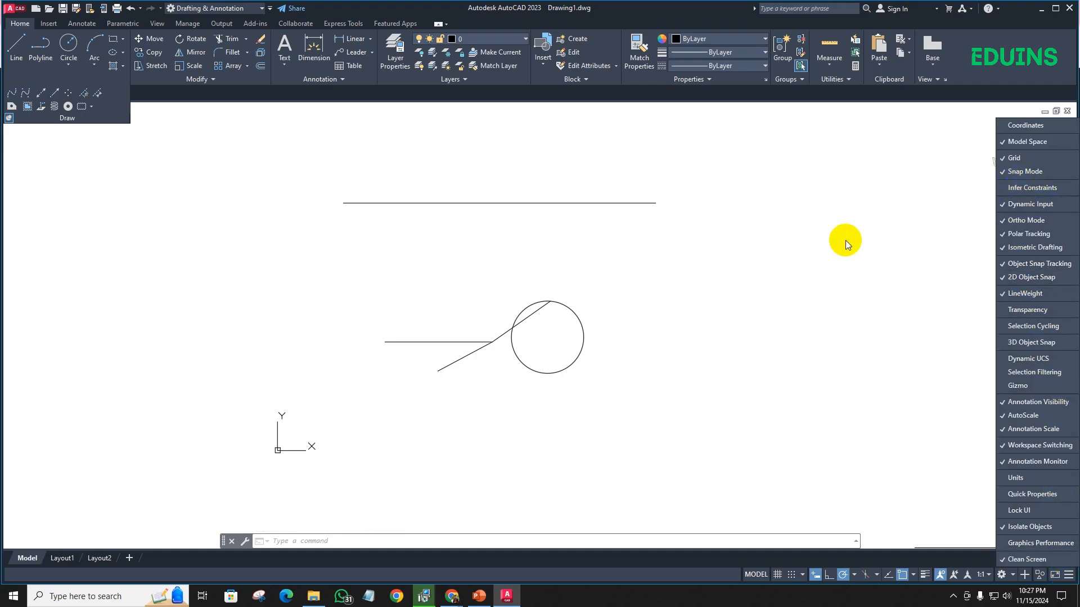
pyautogui.click(423, 272)
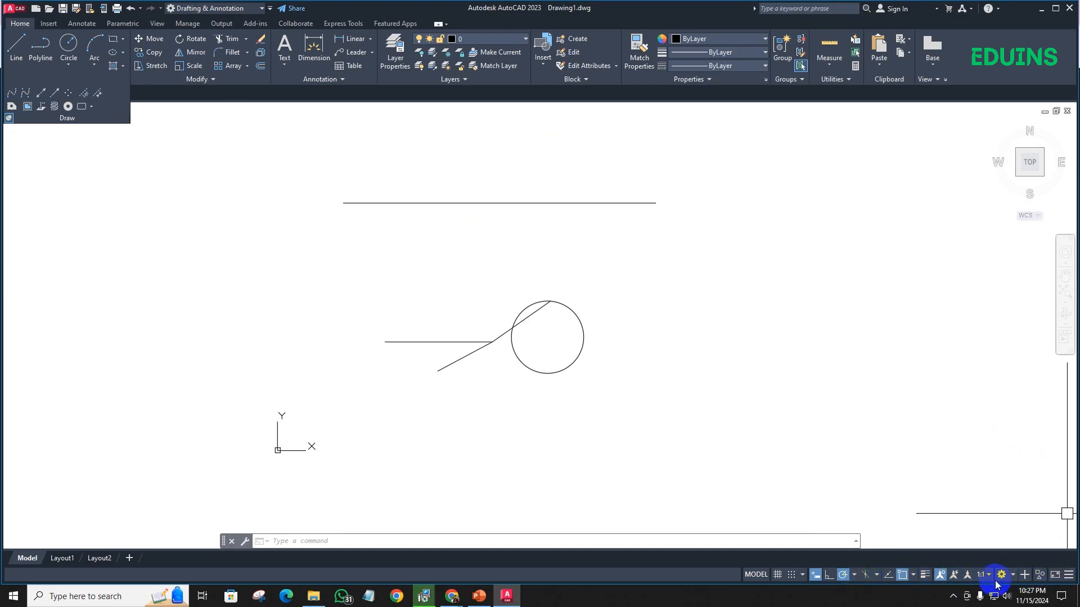
pyautogui.click(1069, 576)
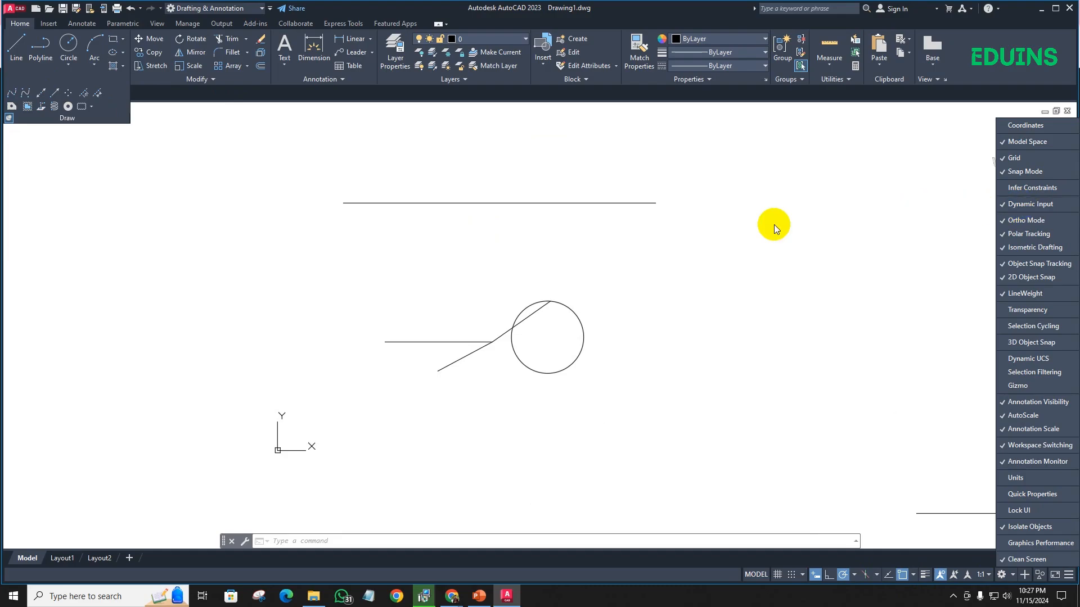
pyautogui.click(741, 289)
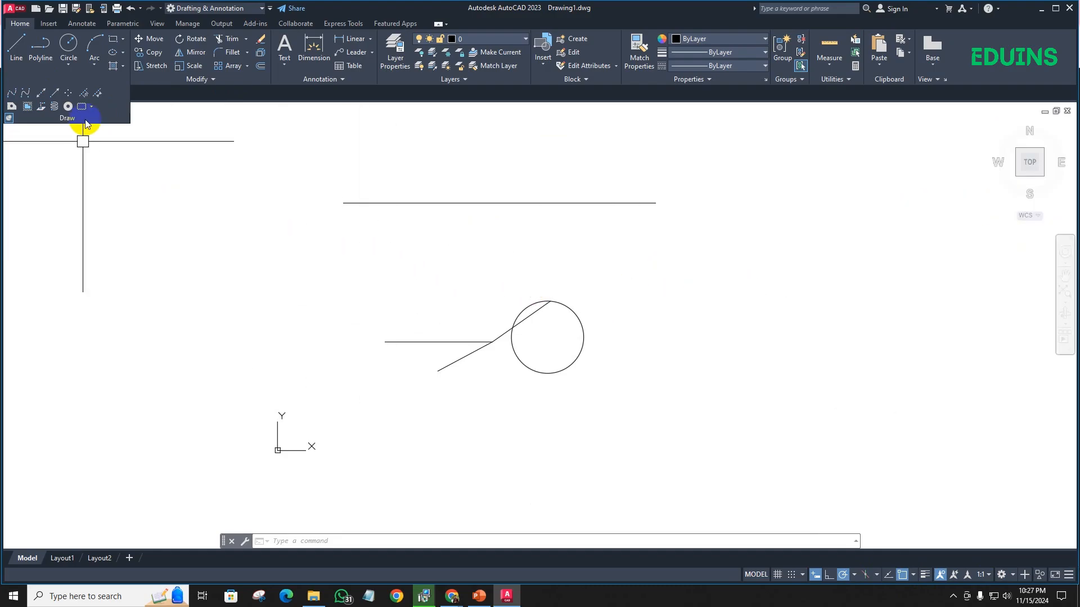
# - Draw an open three-segment polyline between the upper horizontal line and the circle, running right, down, and back left about 72 units
pyautogui.click(405, 202)
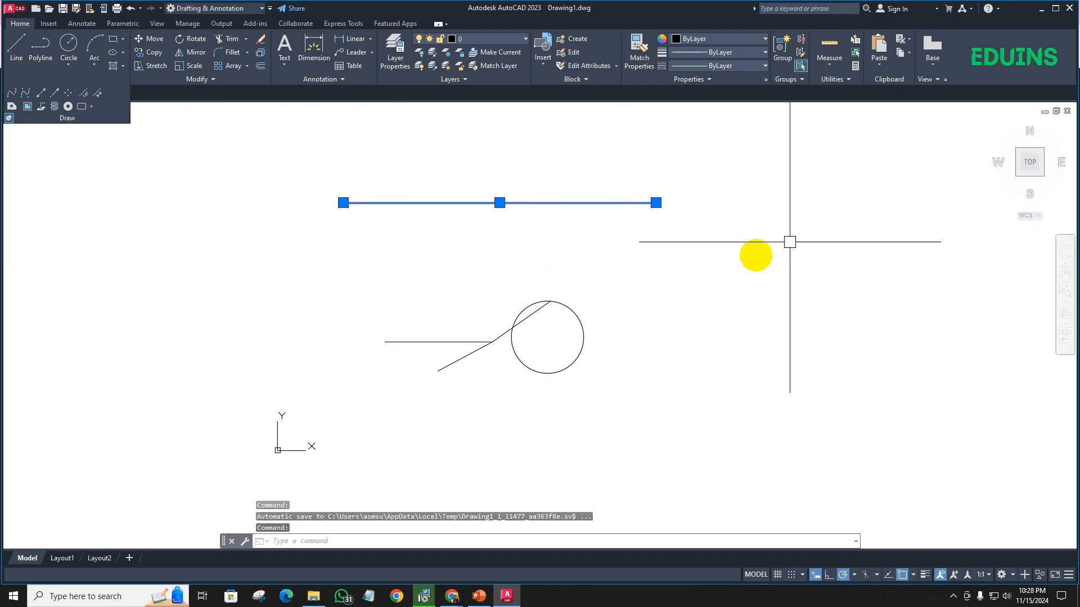
pyautogui.press('Escape')
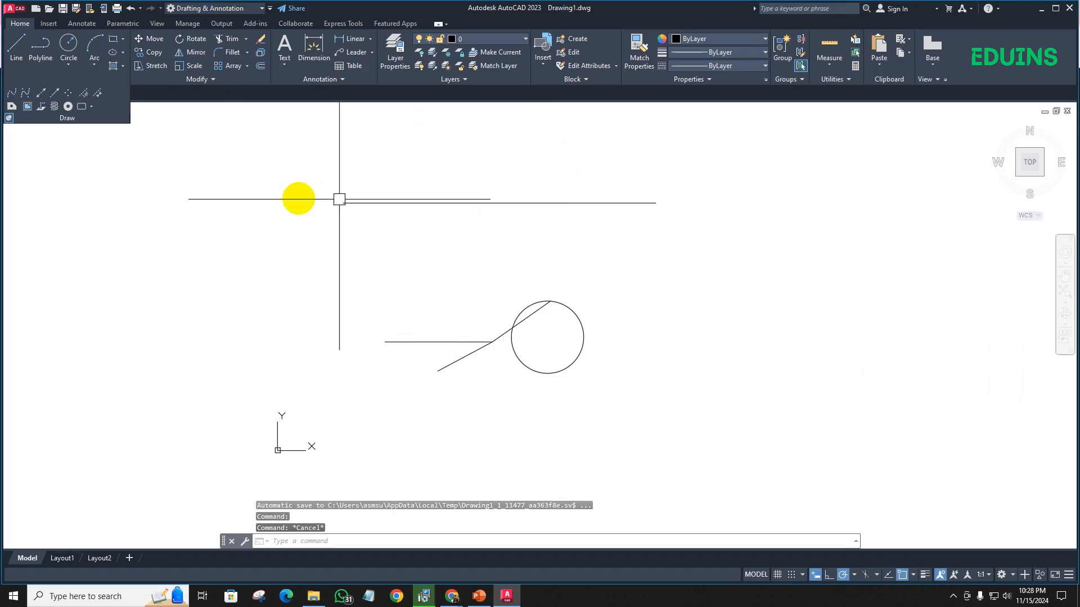
pyautogui.click(40, 48)
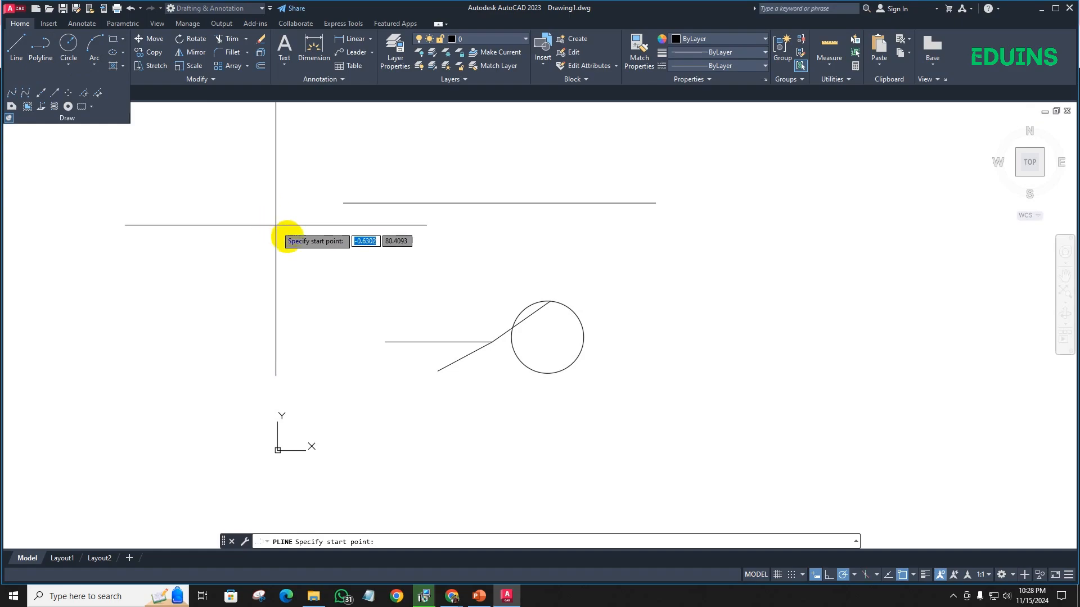
pyautogui.click(293, 236)
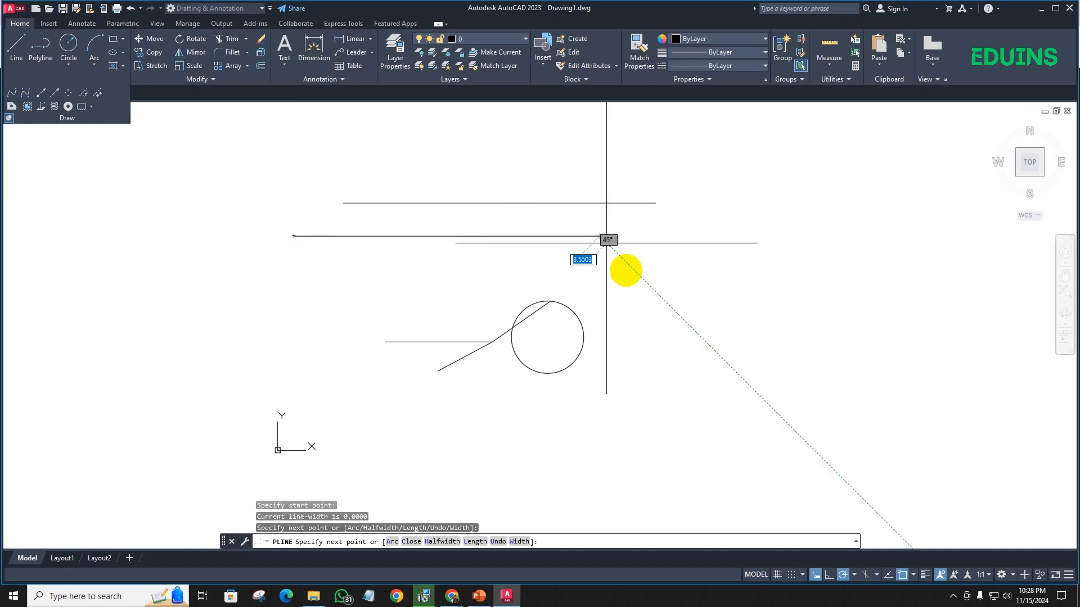
pyautogui.click(600, 287)
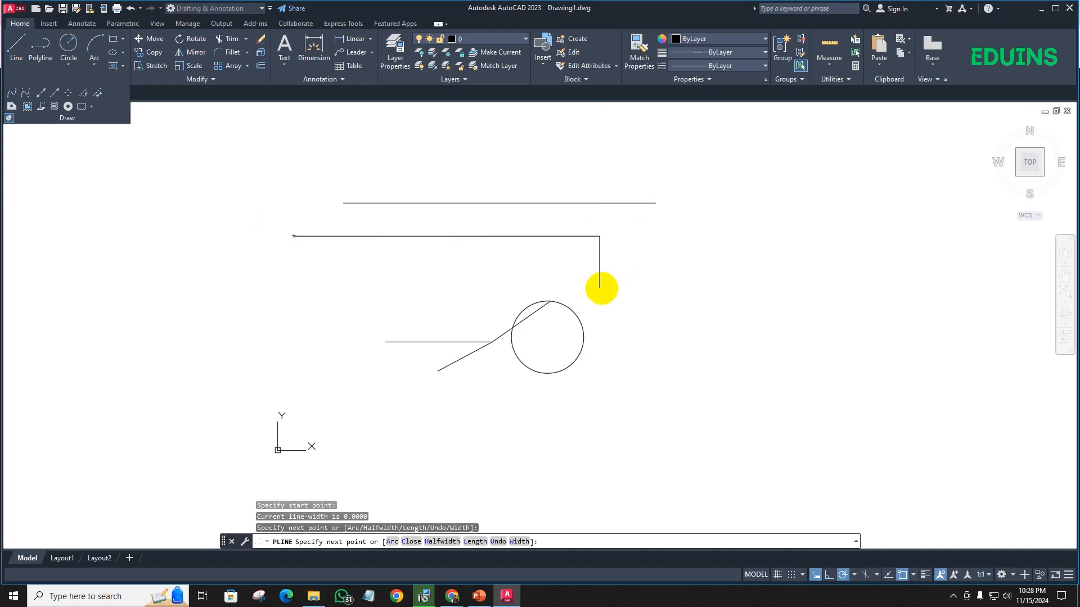
pyautogui.click(398, 288)
pyautogui.press('Escape')
# - Draw two connected line segments to the right of the polyline, one horizontal and one vertical going down from its right end
pyautogui.click(494, 203)
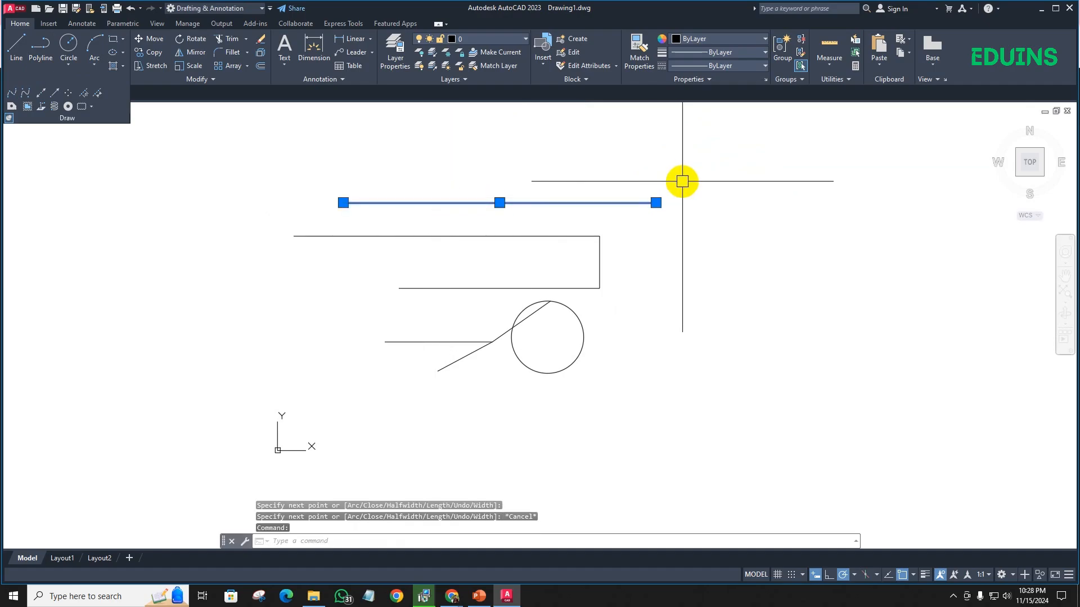
pyautogui.press('Escape')
pyautogui.write('l')
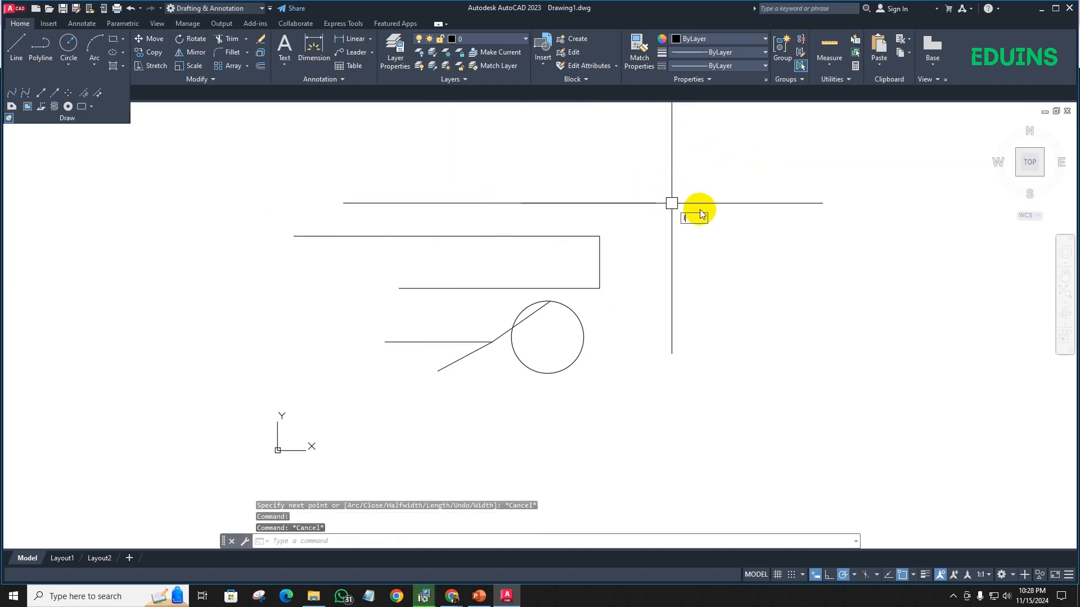
pyautogui.press('Return')
pyautogui.click(720, 211)
pyautogui.click(865, 212)
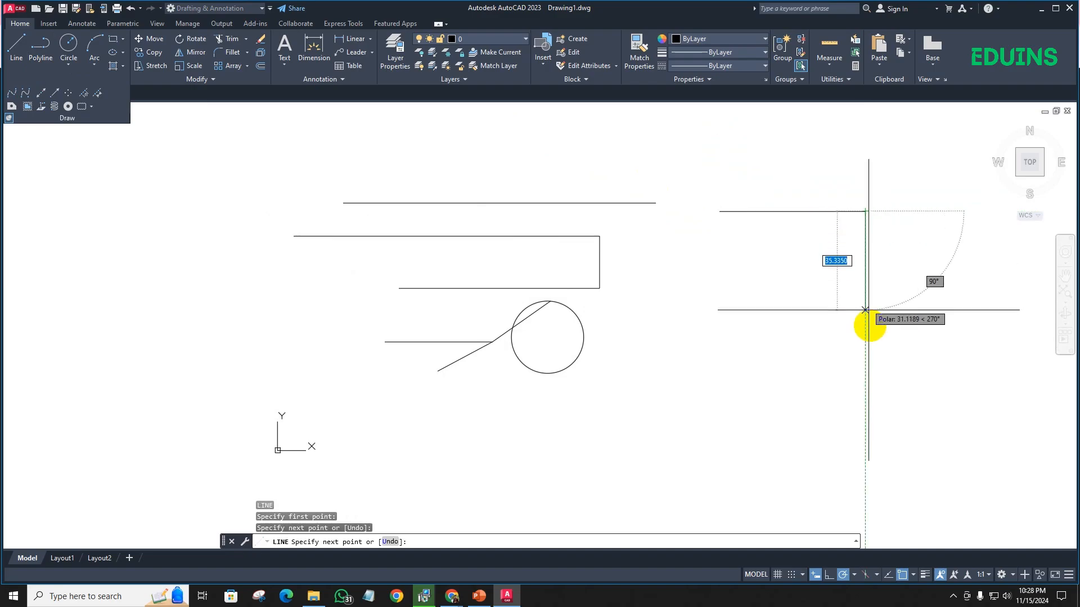
pyautogui.click(865, 325)
pyautogui.press('Return')
# - Compare the selection of the two connected line segments with that of the three-segment polyline
pyautogui.click(864, 280)
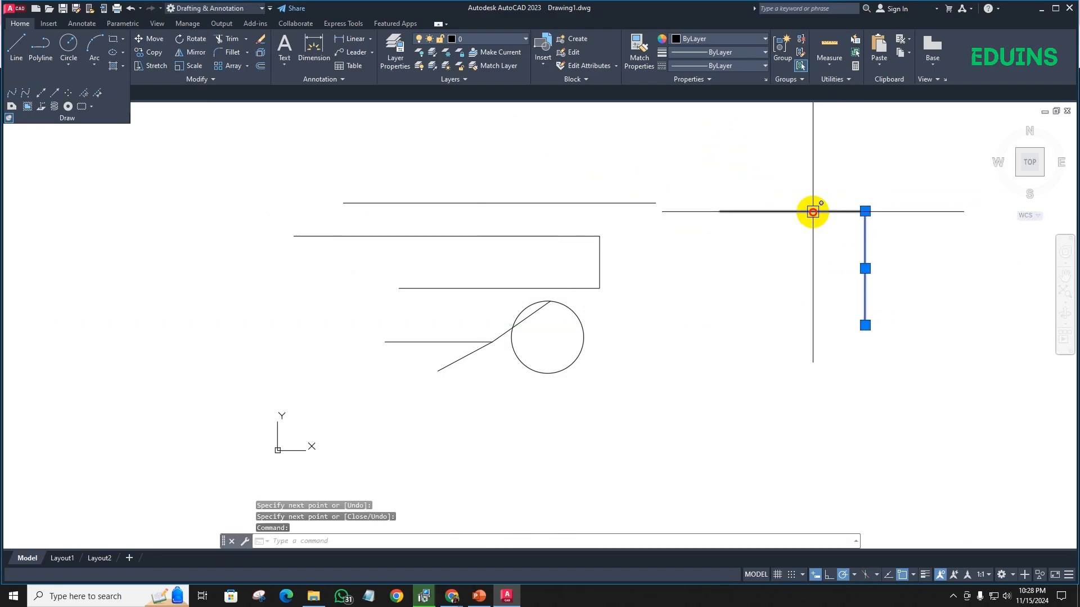
pyautogui.click(812, 212)
pyautogui.press('Escape')
pyautogui.click(453, 233)
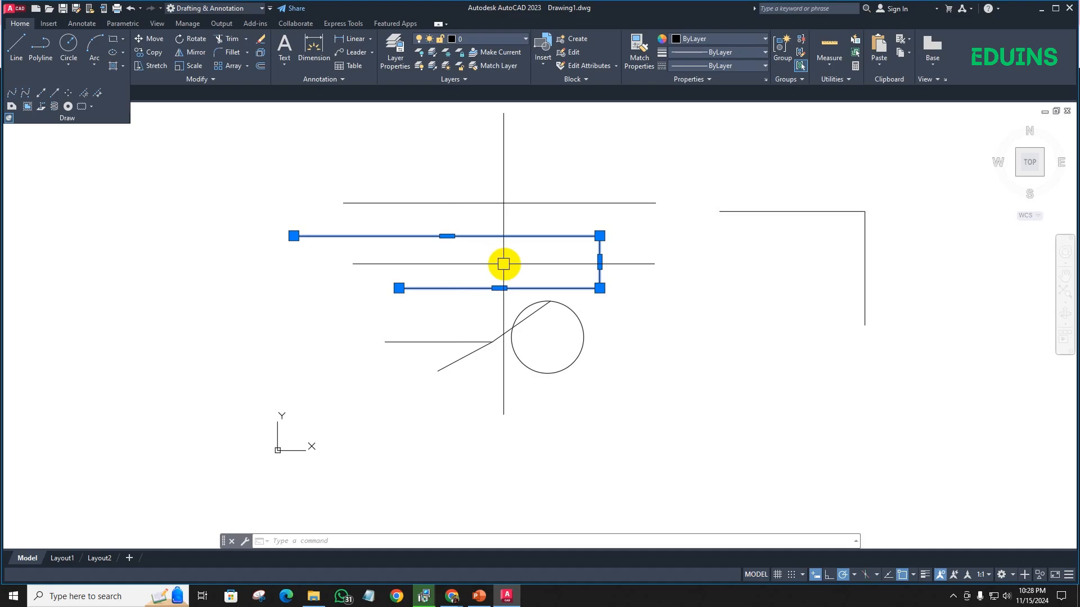
# - Join the two connected line segments right of the three-segment polyline into one polyline and check that it selects as one object
pyautogui.press('Escape')
pyautogui.click(779, 214)
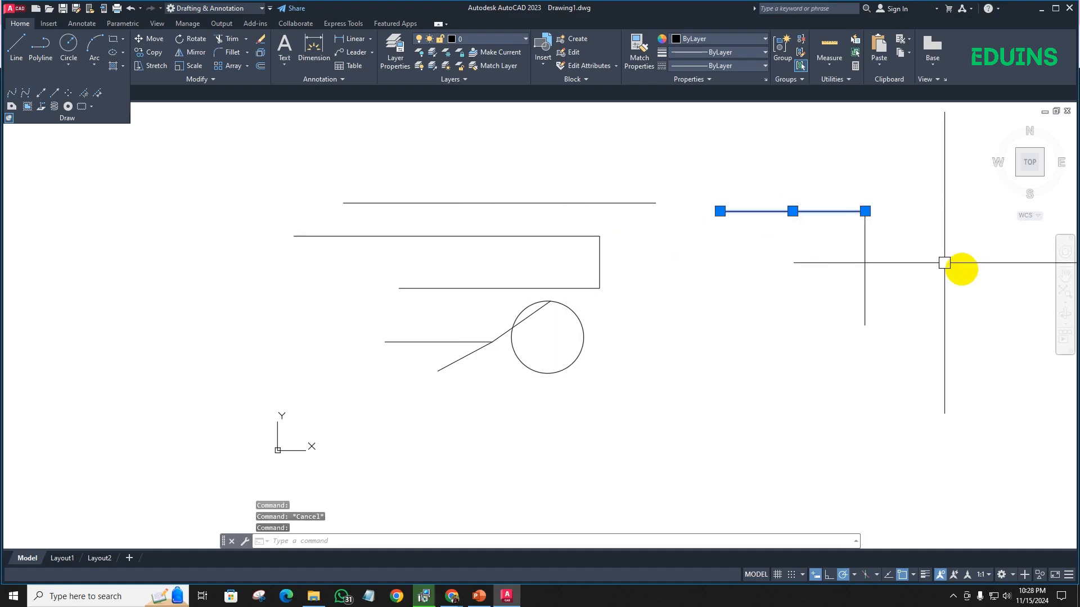
pyautogui.click(864, 261)
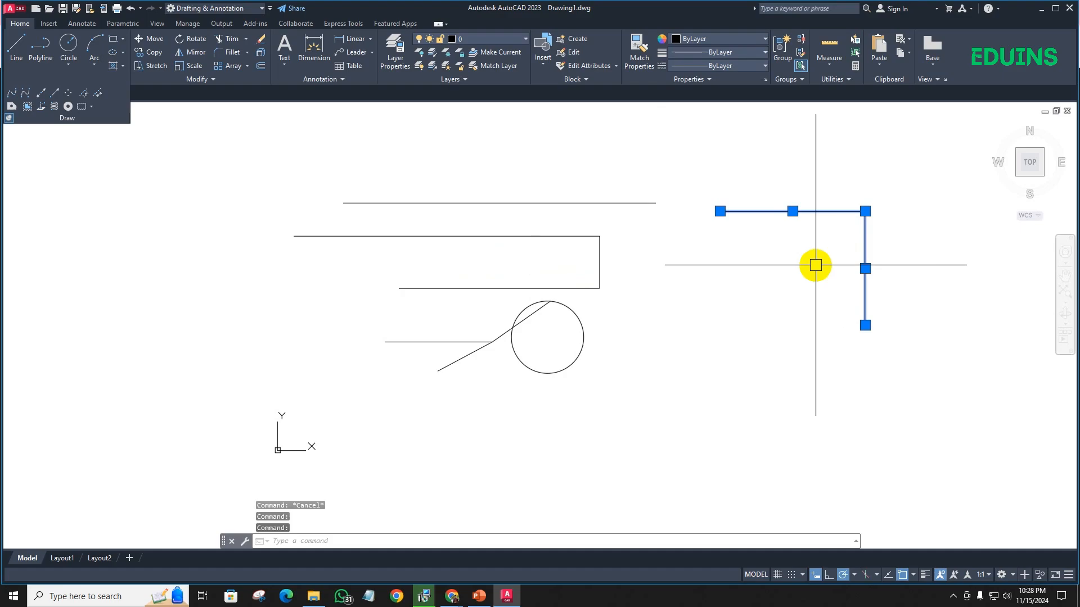
pyautogui.press('Return')
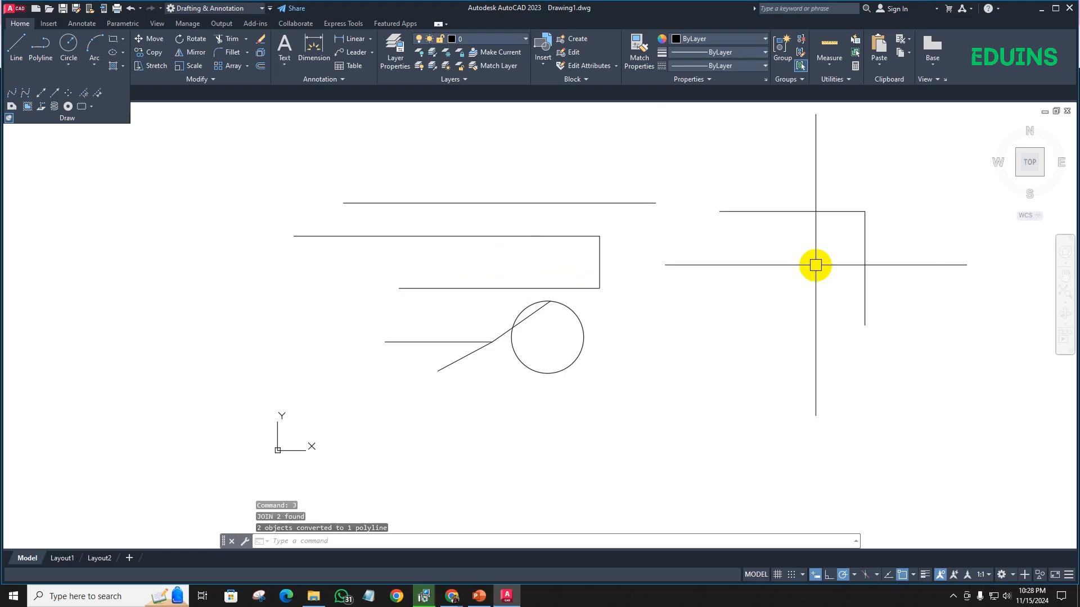
pyautogui.click(833, 213)
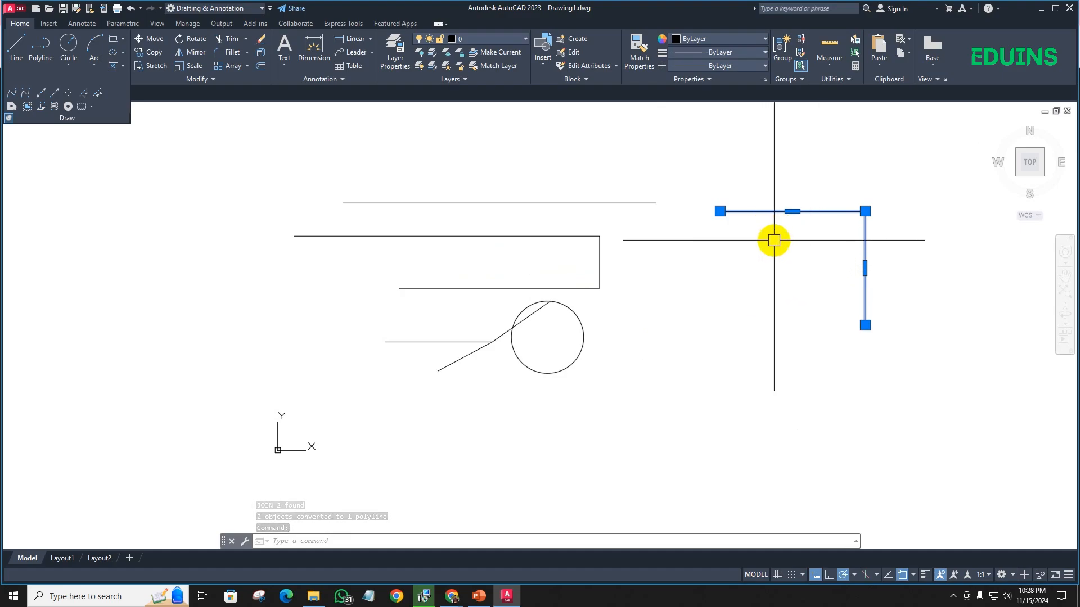
pyautogui.press('Escape')
# - Explode the open three-segment polyline above the small circle into separate lines
pyautogui.click(429, 235)
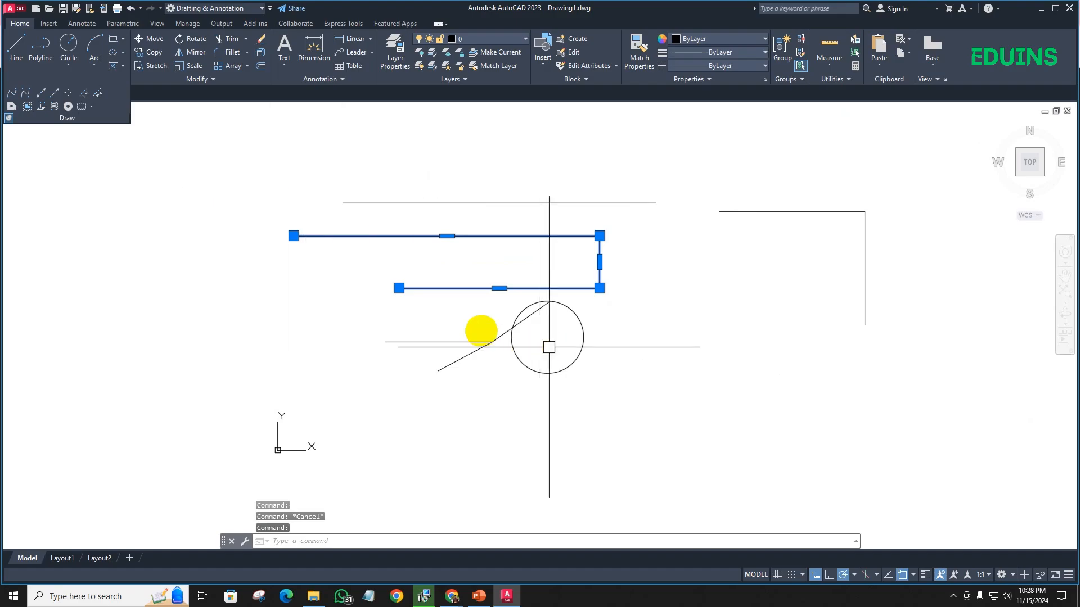
pyautogui.scroll(5, 616, 250)
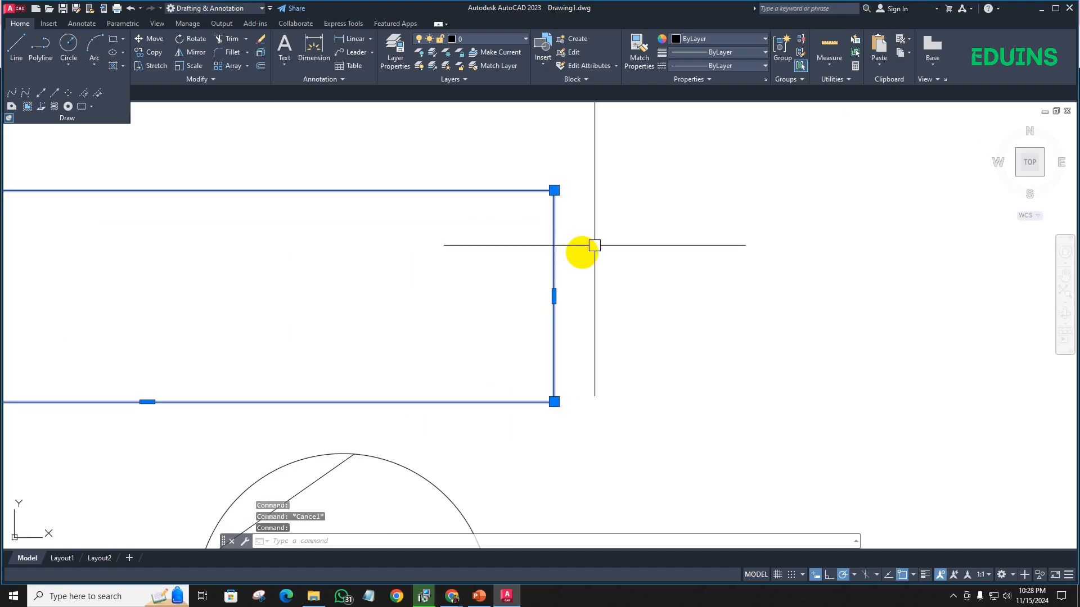
pyautogui.scroll(-3, 552, 292)
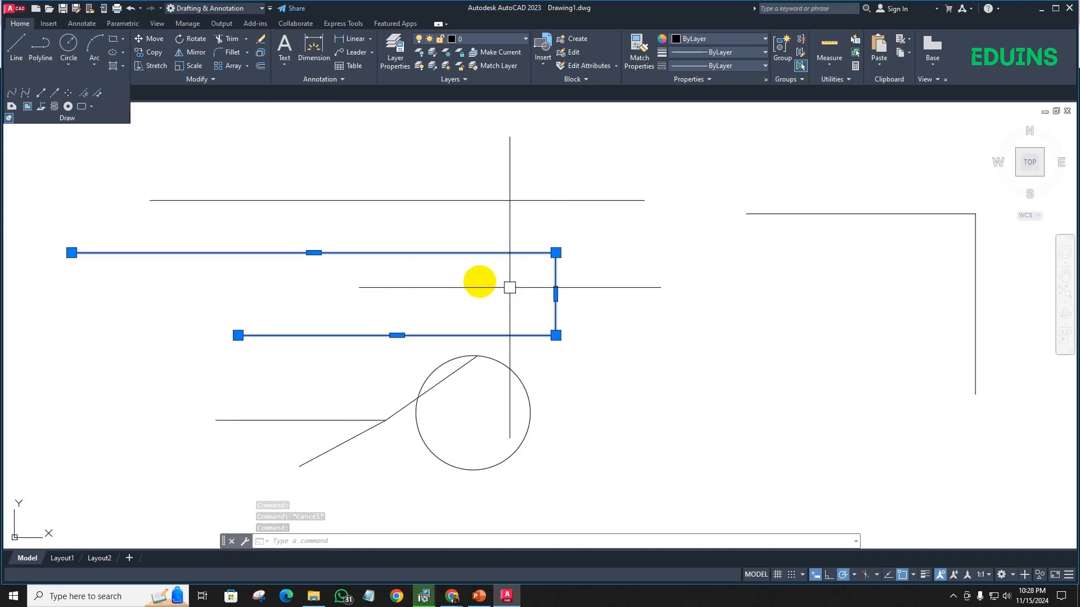
pyautogui.moveTo(482, 279); pyautogui.dragTo(458, 269, button='middle')
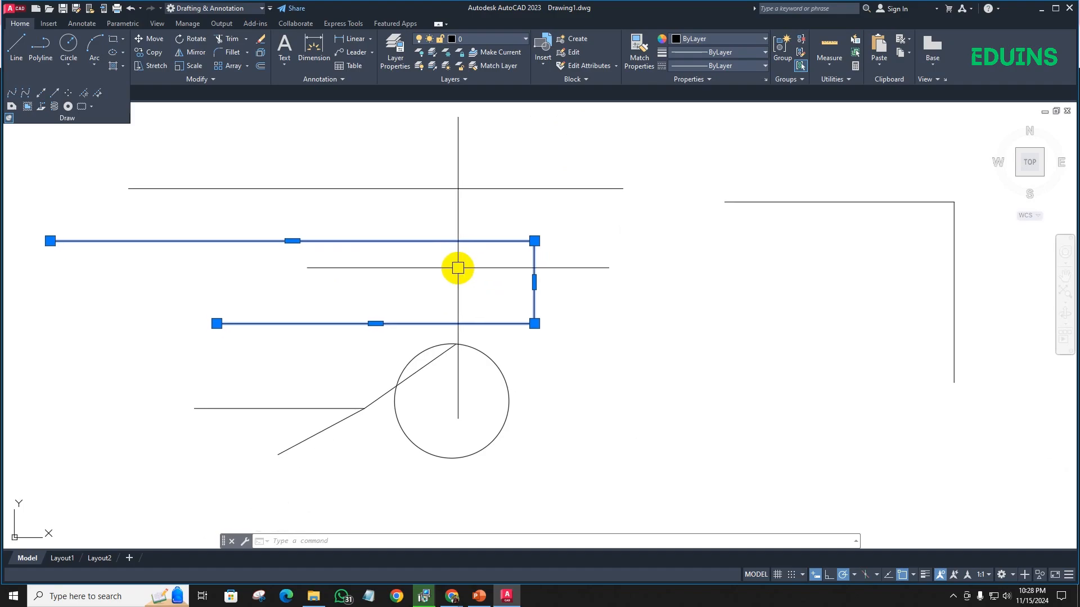
pyautogui.click(260, 55)
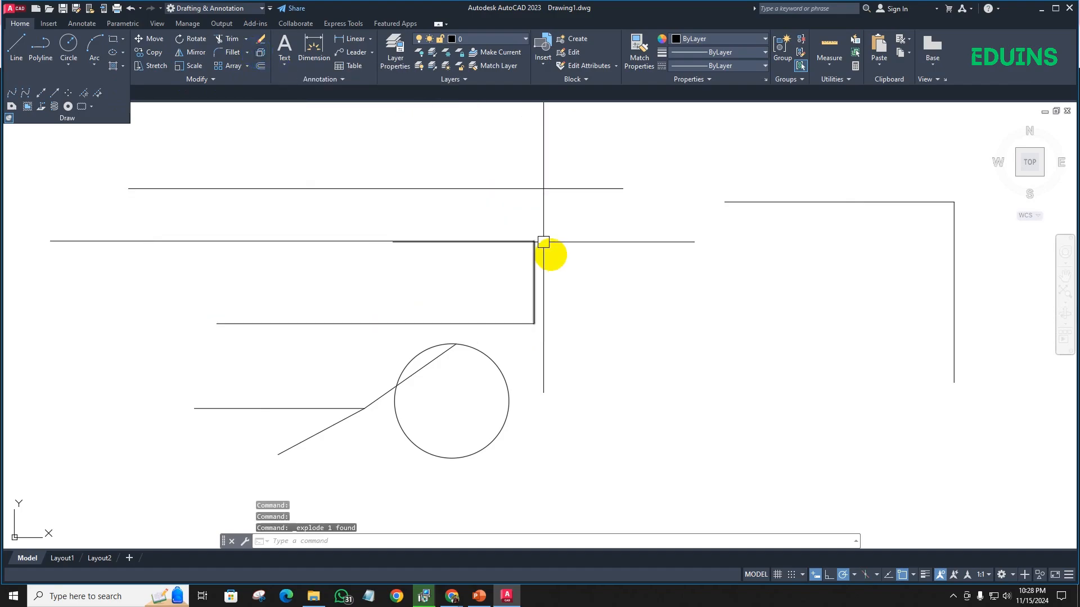
# - Check that the exploded segments select individually, and delete only the short vertical one
pyautogui.click(534, 263)
pyautogui.click(487, 242)
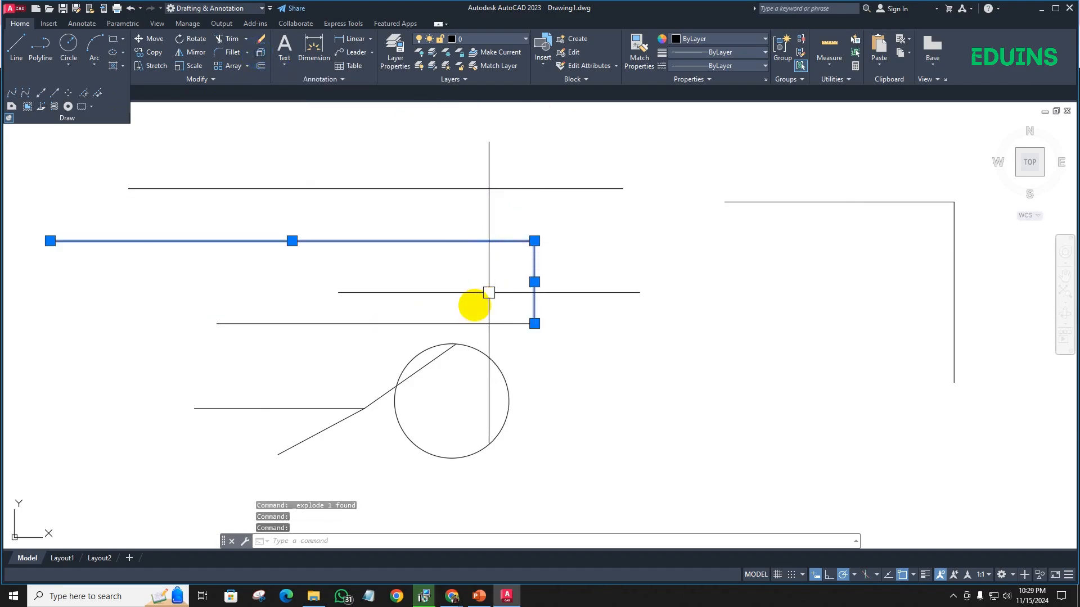
pyautogui.click(455, 323)
pyautogui.press('Escape')
pyautogui.click(534, 285)
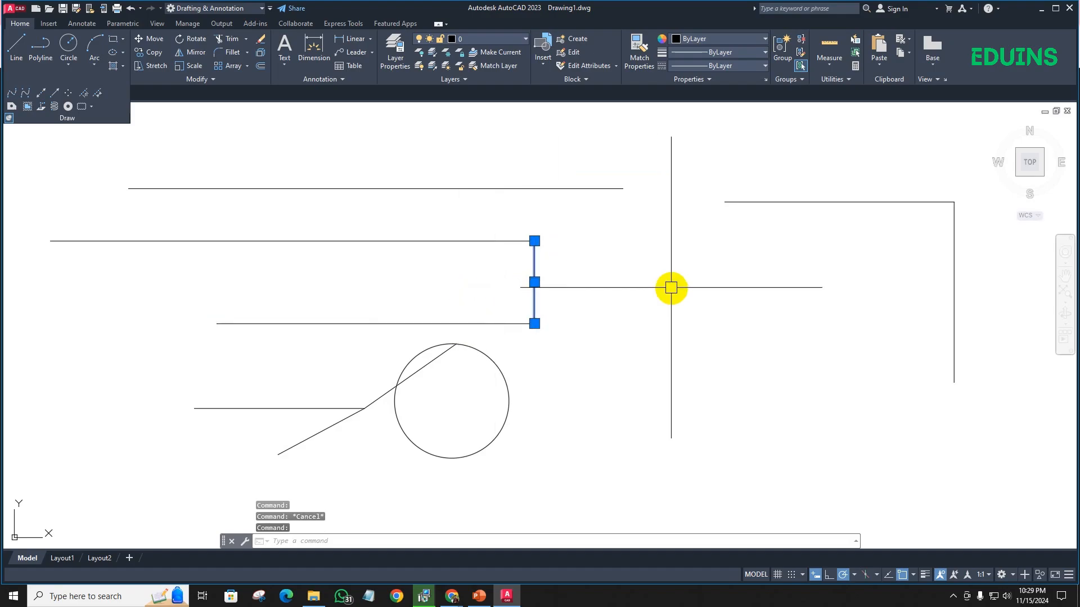
pyautogui.press('Delete')
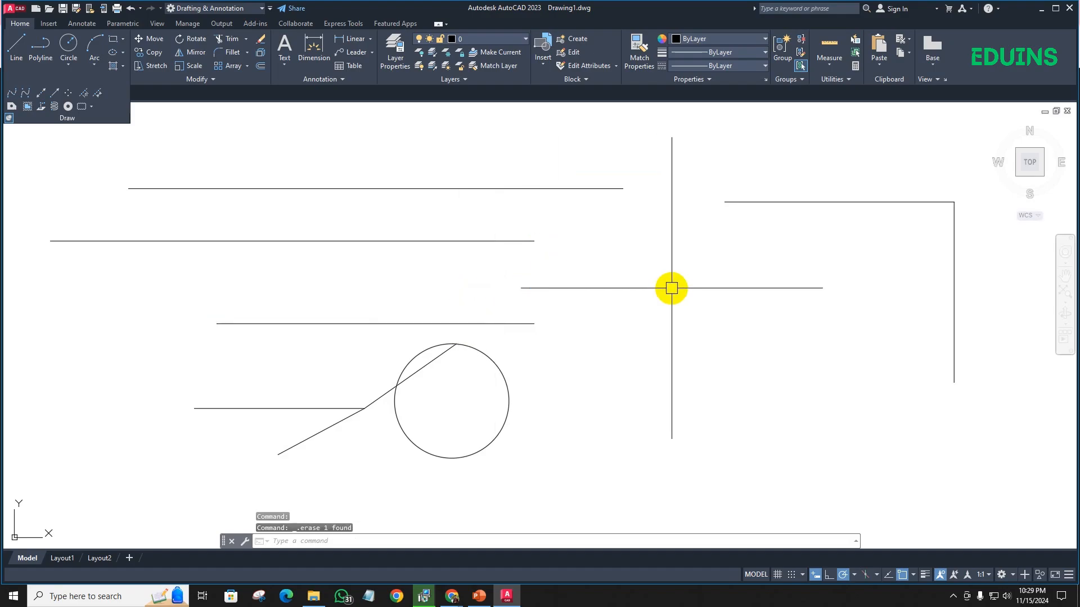
# - Explode the restored three-segment polyline using the X command alias and select its upper segment as a check
pyautogui.click(533, 259)
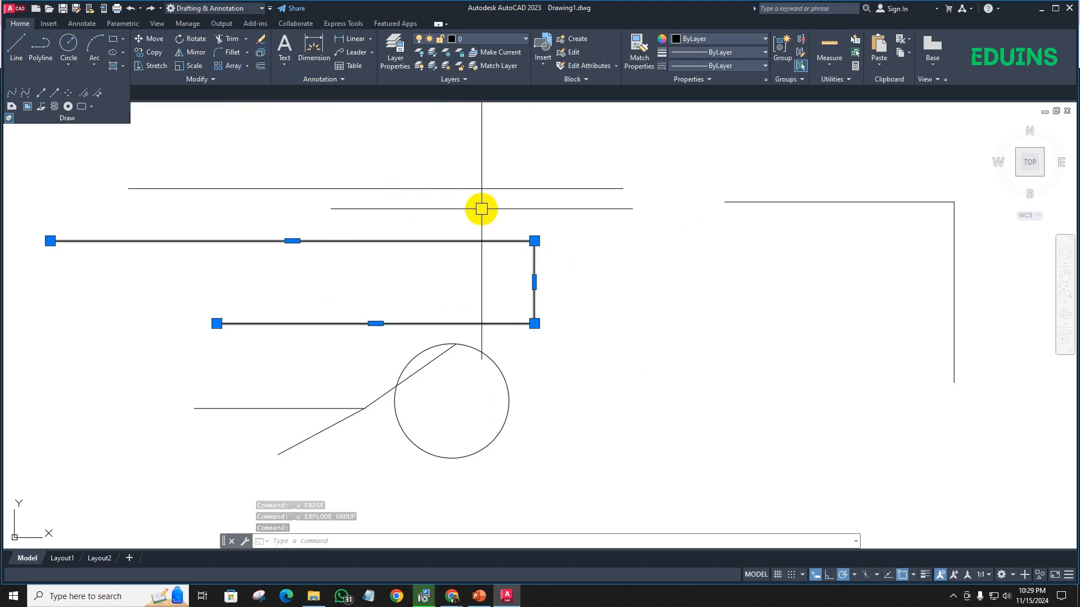
pyautogui.write('X')
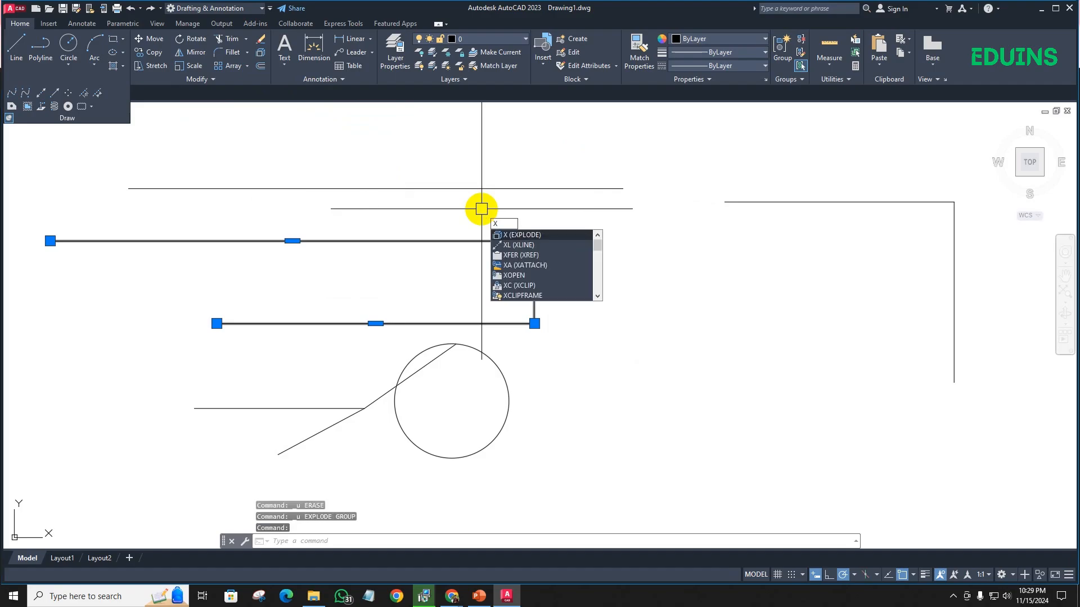
pyautogui.press('Return')
pyautogui.click(510, 241)
pyautogui.click(540, 269)
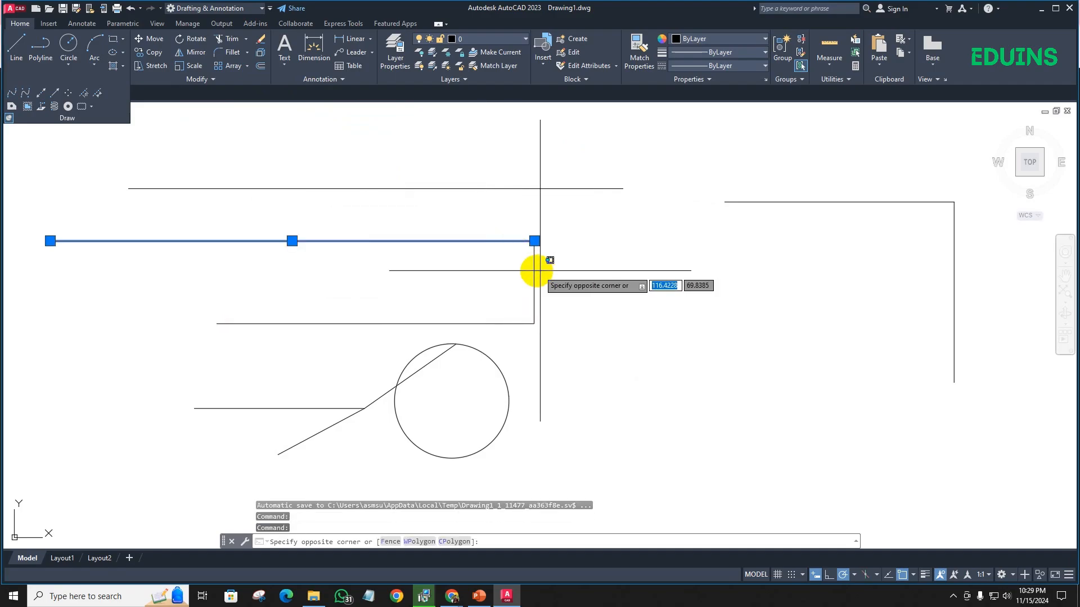
pyautogui.press('Escape')
# - Draw a three-point arc from the lower segment's left end through the upper segment's left end, ending on the upper segment
pyautogui.moveTo(256, 179); pyautogui.dragTo(389, 205, button='middle')
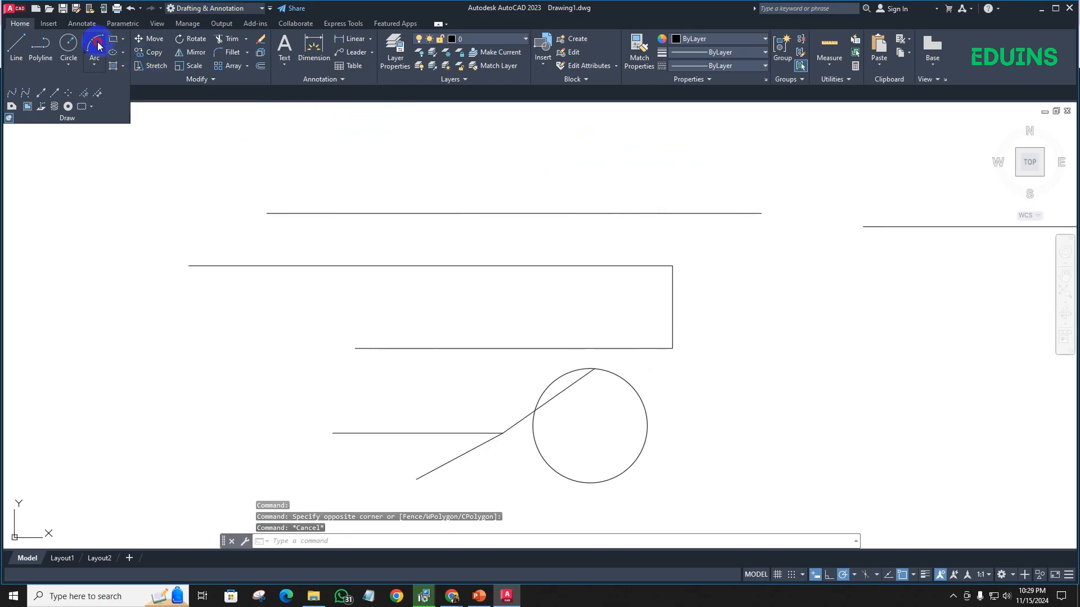
pyautogui.click(98, 45)
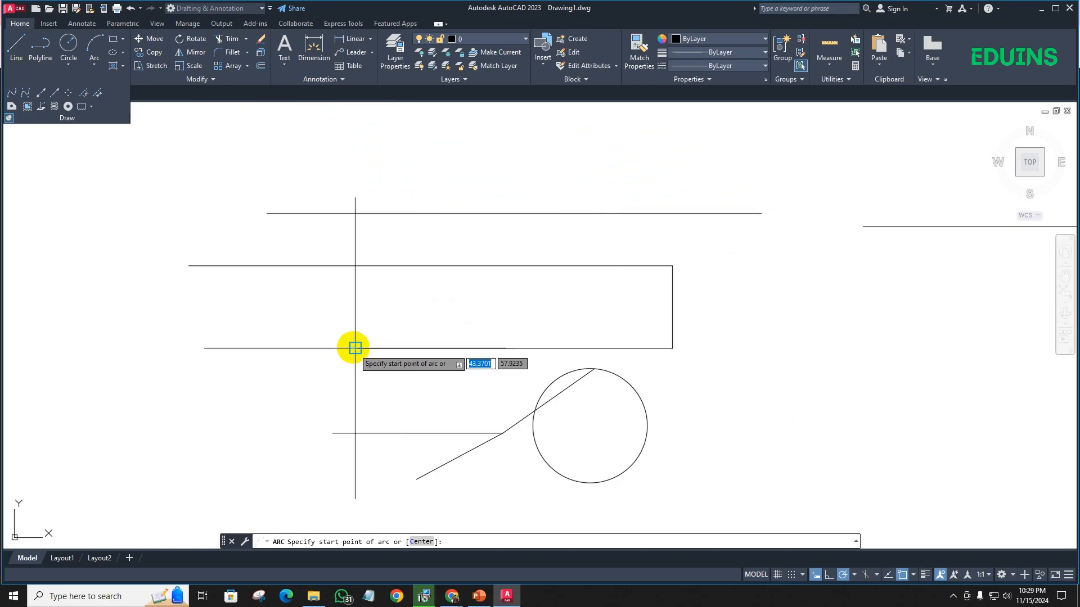
pyautogui.click(353, 348)
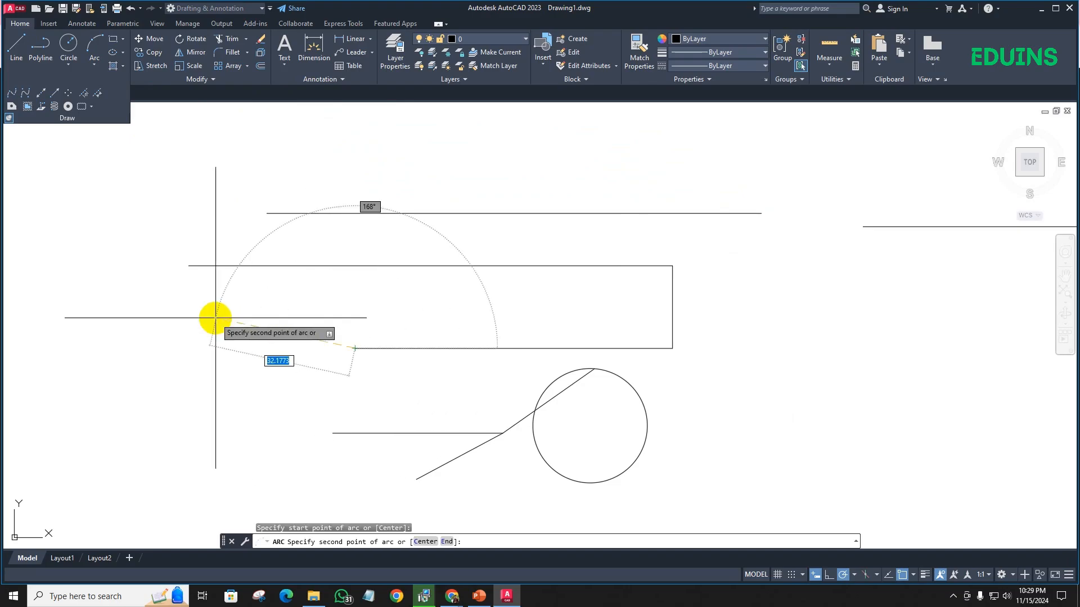
pyautogui.click(189, 265)
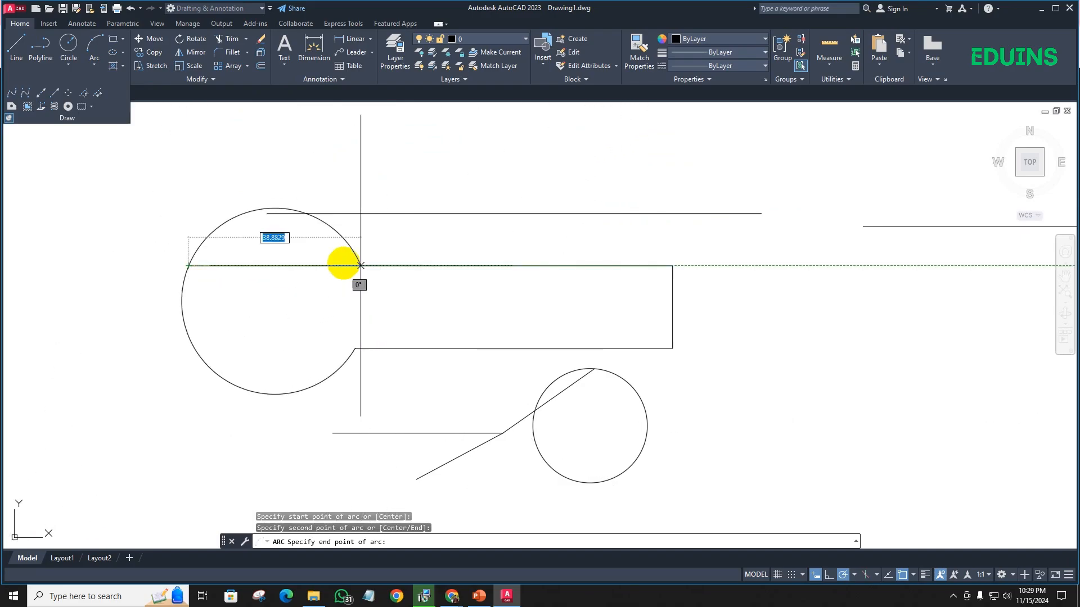
pyautogui.click(286, 265)
pyautogui.scroll(-3, 337, 261)
pyautogui.moveTo(282, 268); pyautogui.dragTo(248, 260, button='middle')
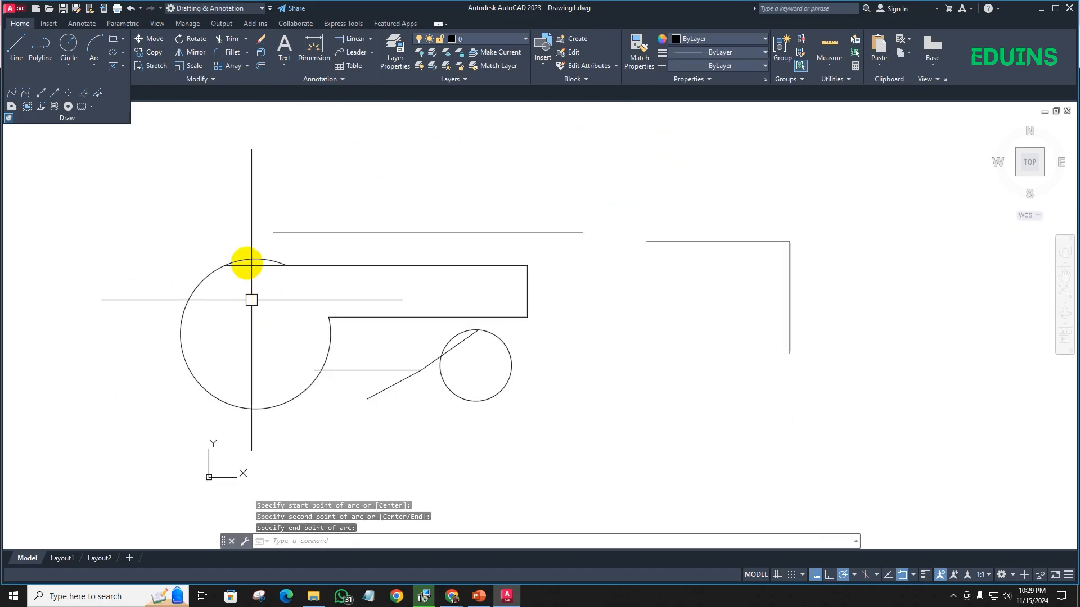
pyautogui.scroll(-5, 374, 248)
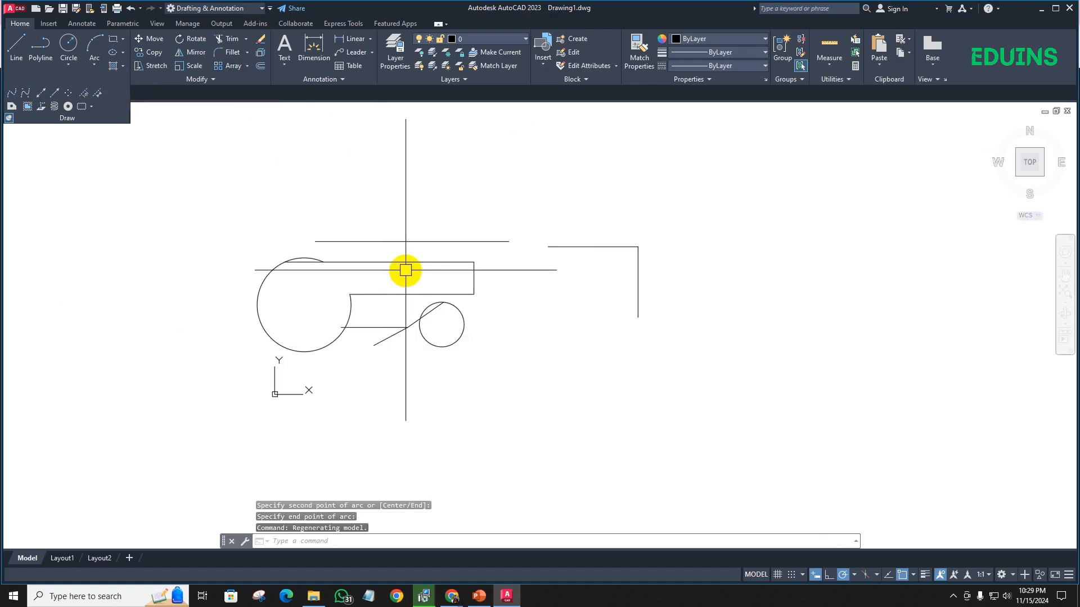
pyautogui.scroll(2, 275, 245)
pyautogui.moveTo(290, 224); pyautogui.dragTo(170, 281, button='middle')
pyautogui.scroll(2, 172, 281)
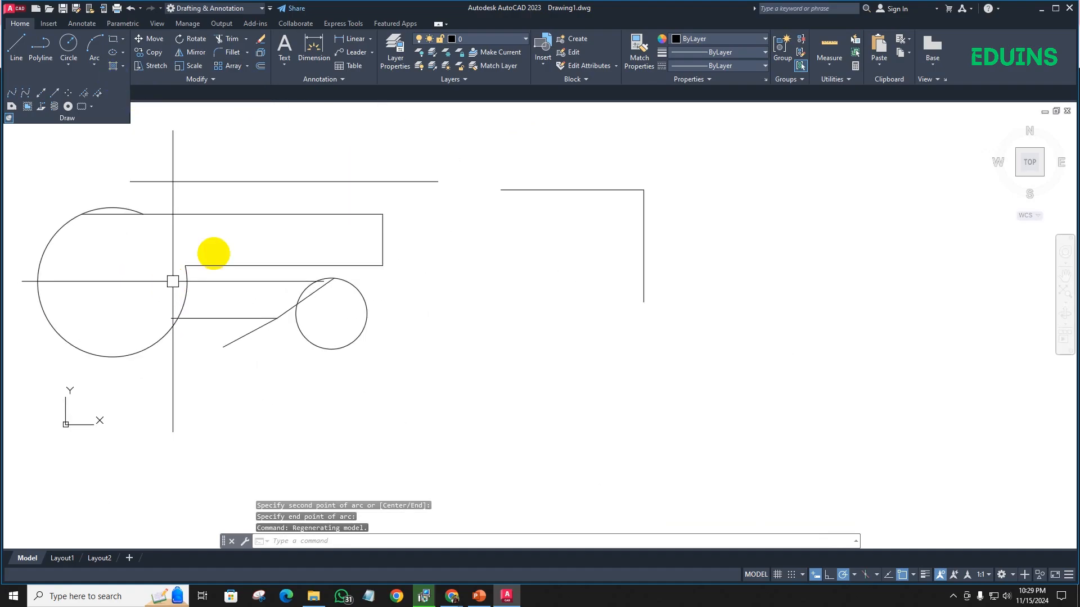
pyautogui.moveTo(335, 241); pyautogui.dragTo(218, 251, button='middle')
pyautogui.moveTo(284, 205)
pyautogui.mouseDown(button='middle')
pyautogui.moveTo(161, 161)
pyautogui.moveTo(84, 171)
pyautogui.mouseUp(button='middle')
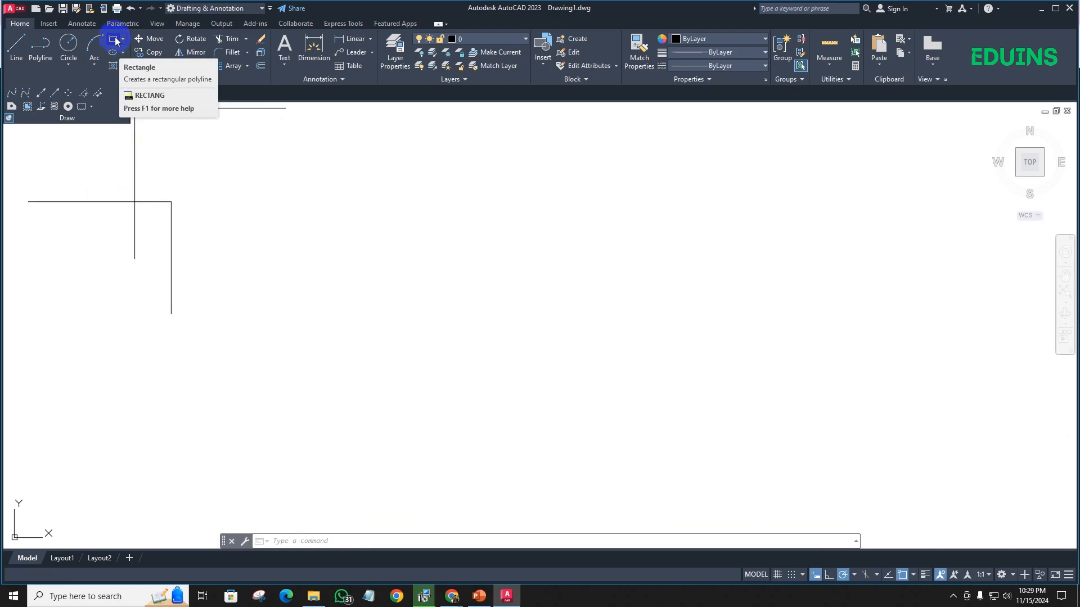
pyautogui.click(115, 41)
pyautogui.click(296, 199)
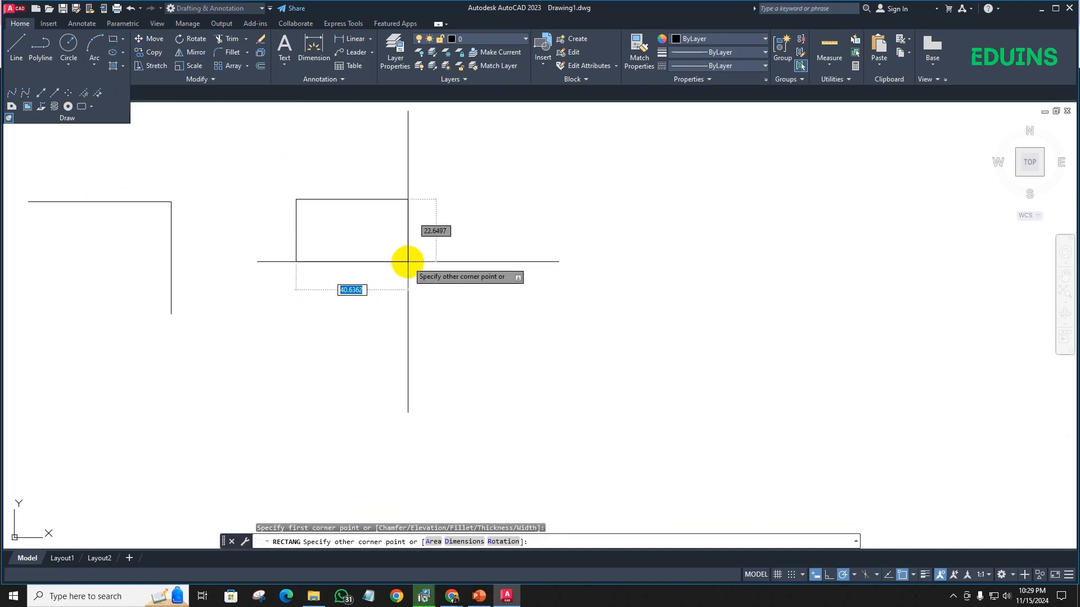
pyautogui.press('Escape')
# - Draw a wide rectangle from two opposite corners in the empty area right of the joined L-shaped polyline, using the REC command alias
pyautogui.write('re')
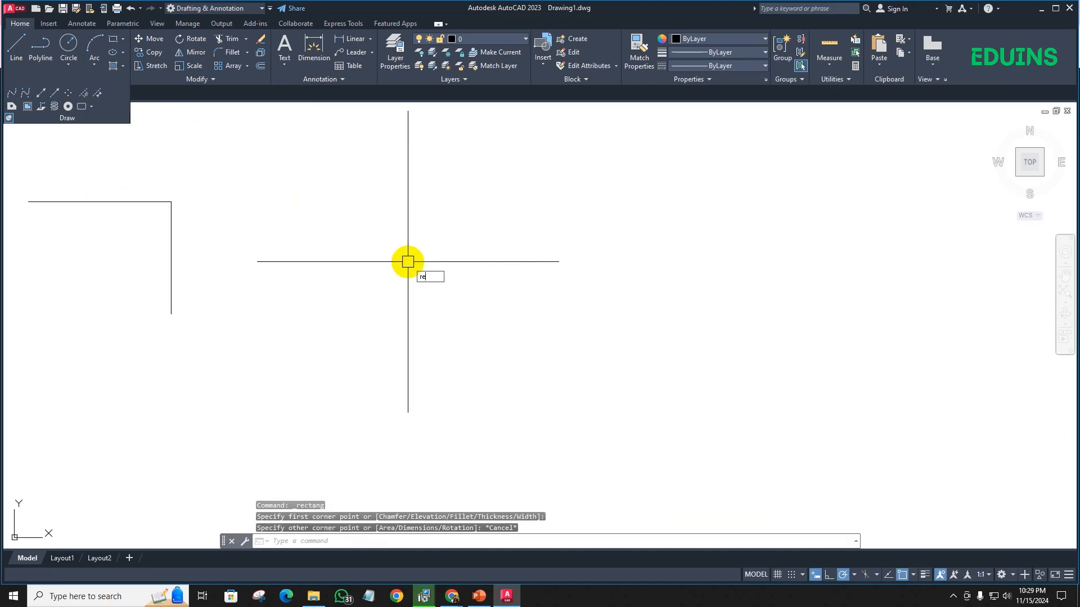
pyautogui.write('c')
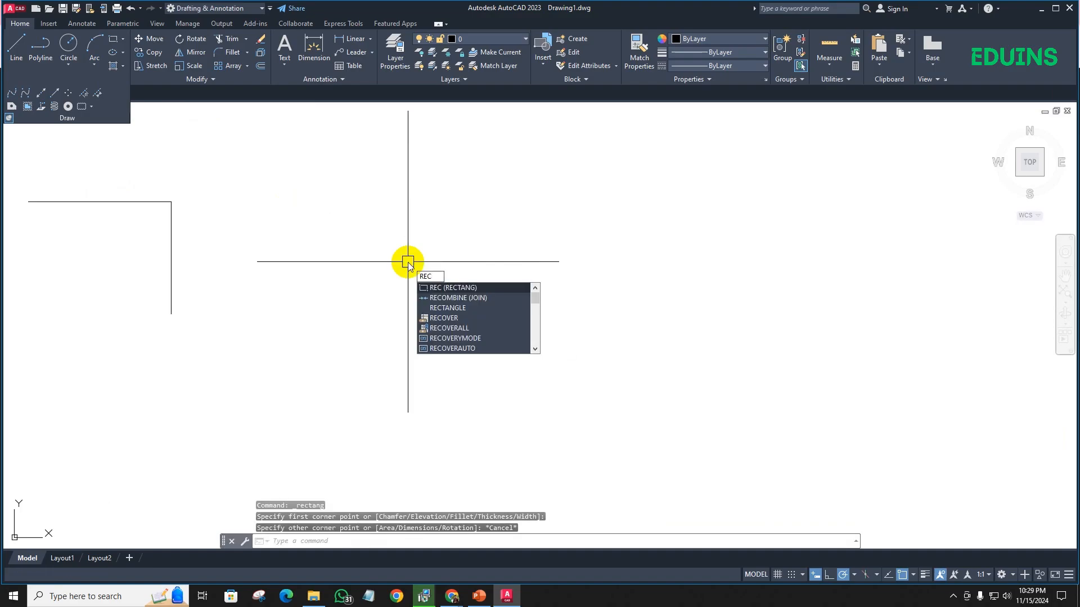
pyautogui.press('Return')
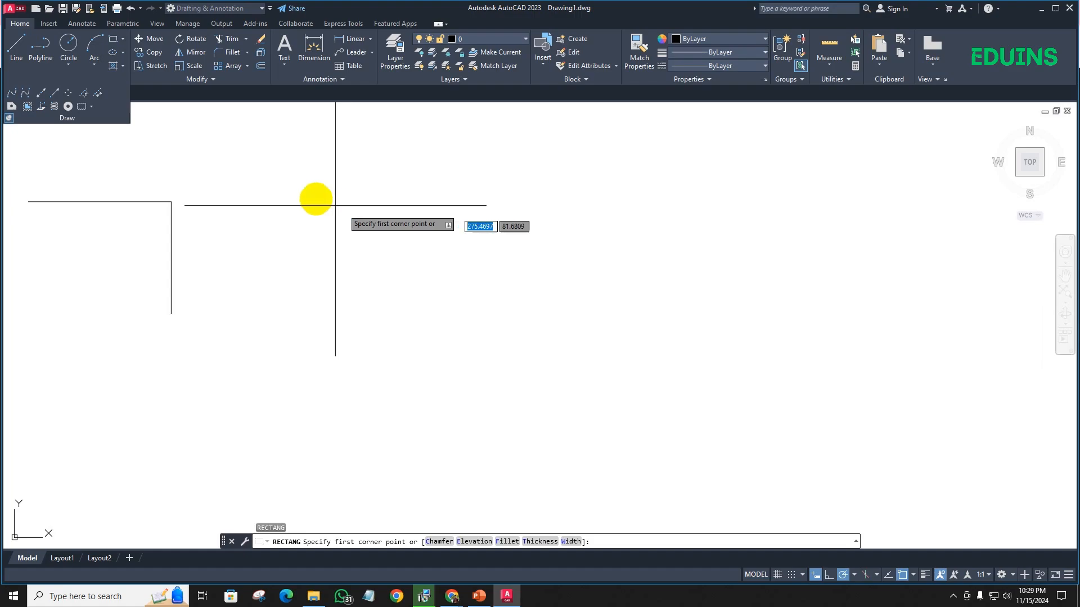
pyautogui.click(326, 206)
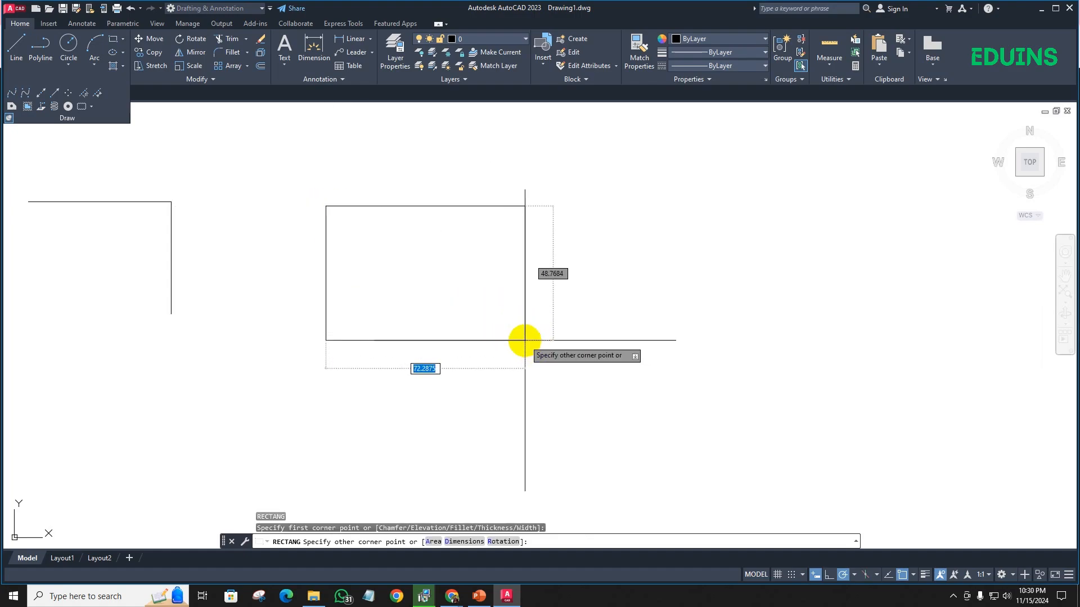
pyautogui.click(543, 343)
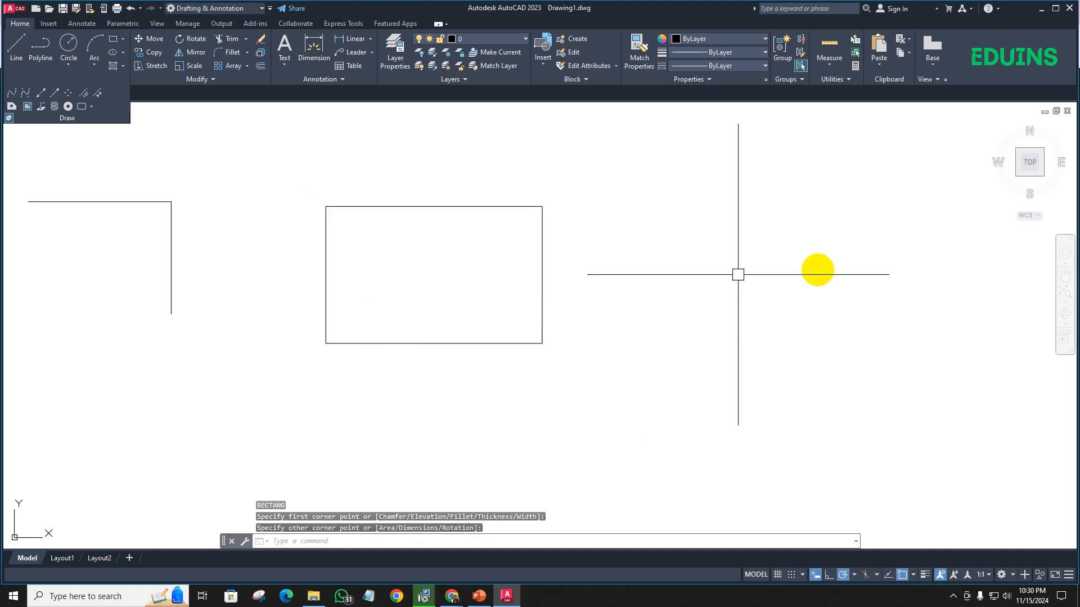
pyautogui.moveTo(383, 245)
pyautogui.mouseDown(button='middle')
pyautogui.moveTo(314, 250)
pyautogui.moveTo(225, 231)
pyautogui.mouseUp(button='middle')
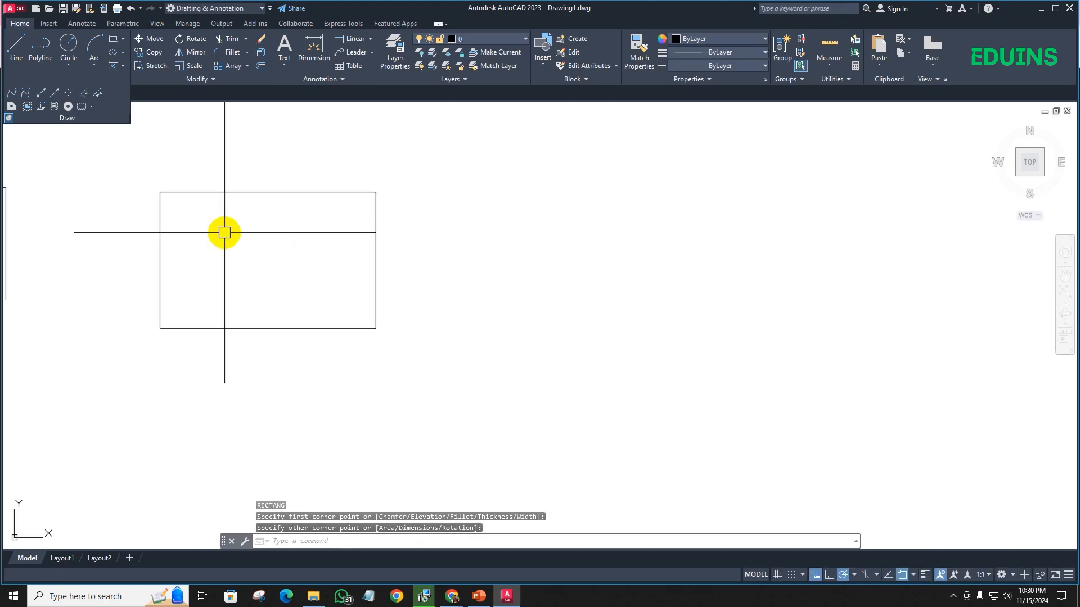
pyautogui.scroll(-2, 225, 231)
pyautogui.scroll(2, 206, 226)
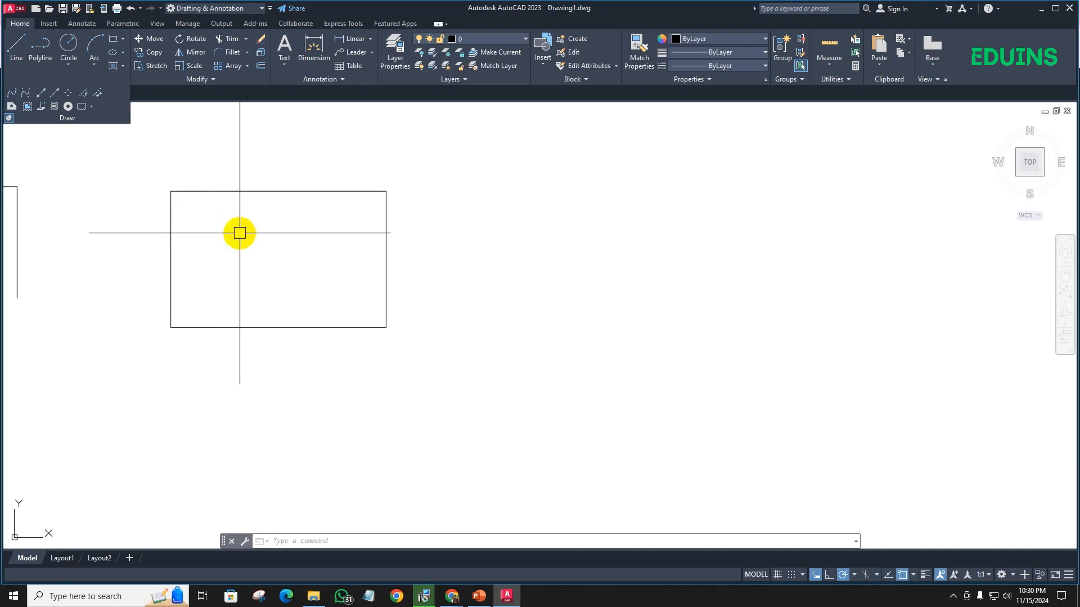
pyautogui.click(115, 41)
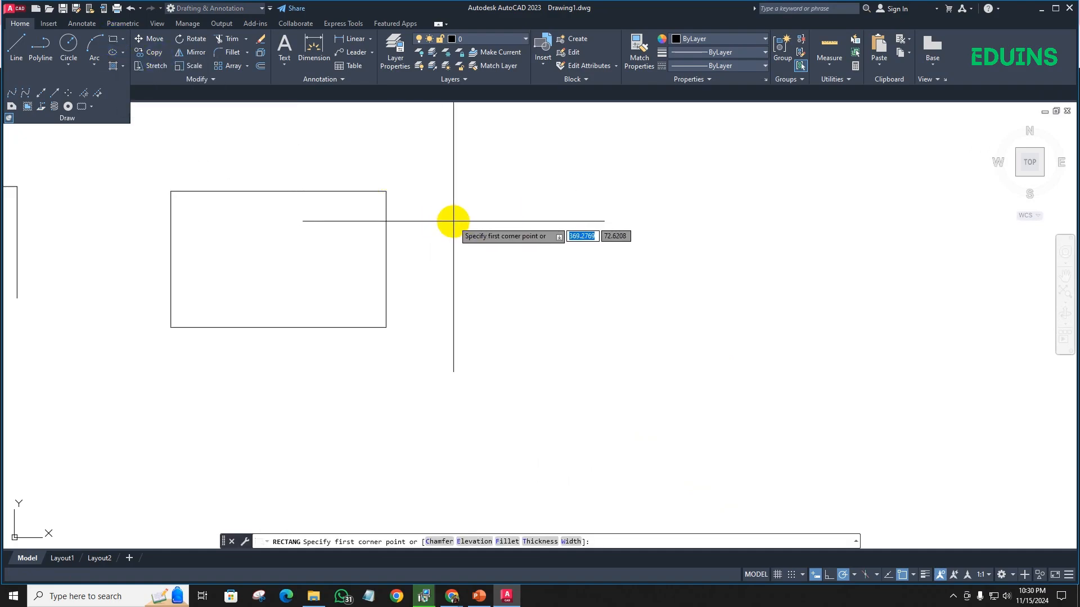
pyautogui.press('Escape')
pyautogui.write('re')
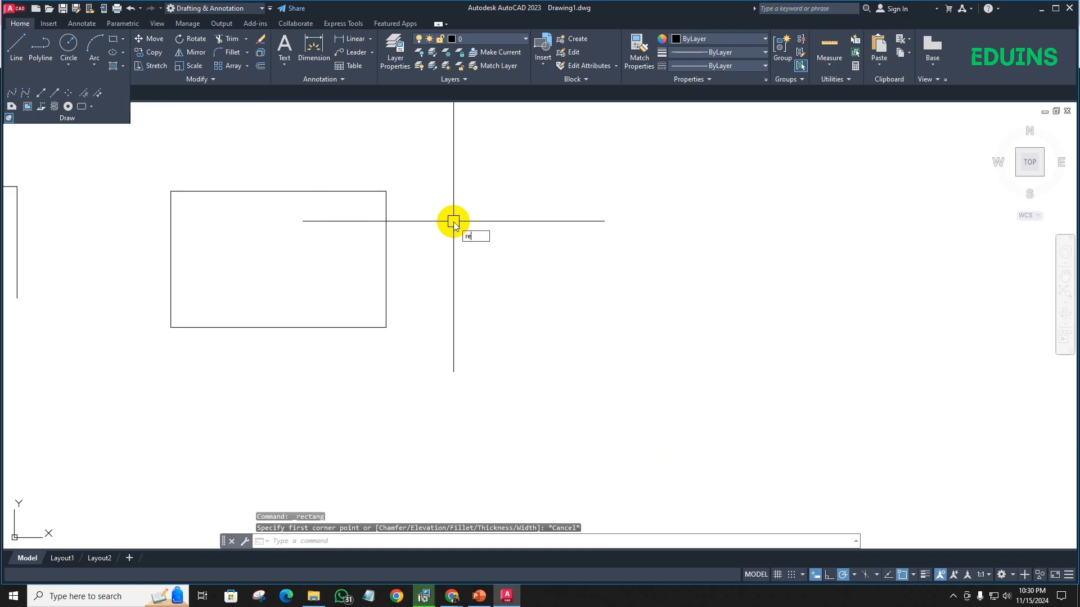
pyautogui.write('c')
pyautogui.press('Return')
pyautogui.moveTo(499, 219); pyautogui.dragTo(296, 185, button='middle')
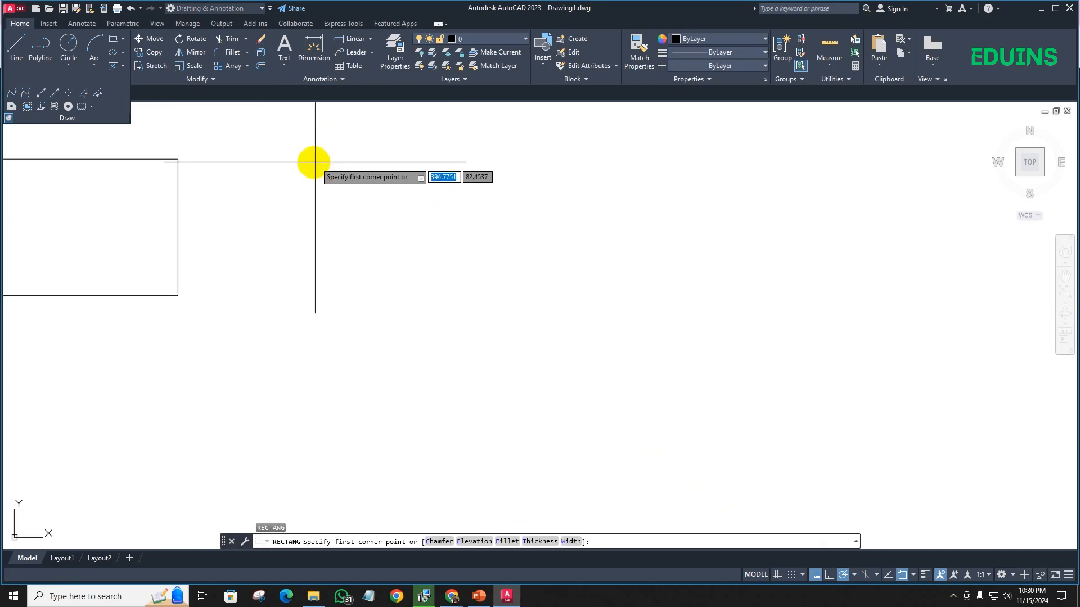
pyautogui.click(313, 167)
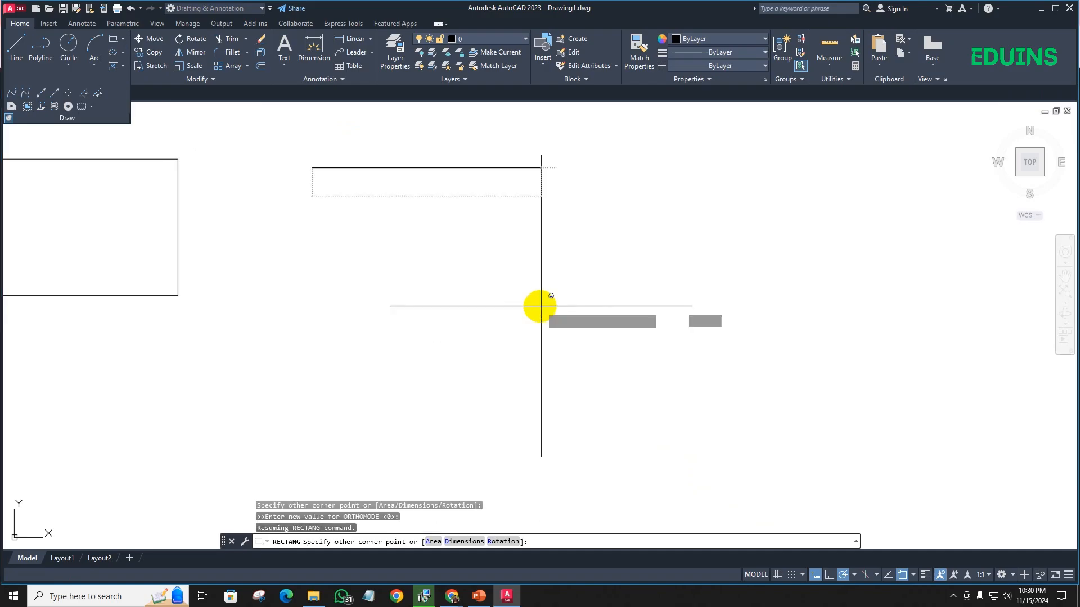
pyautogui.write('@')
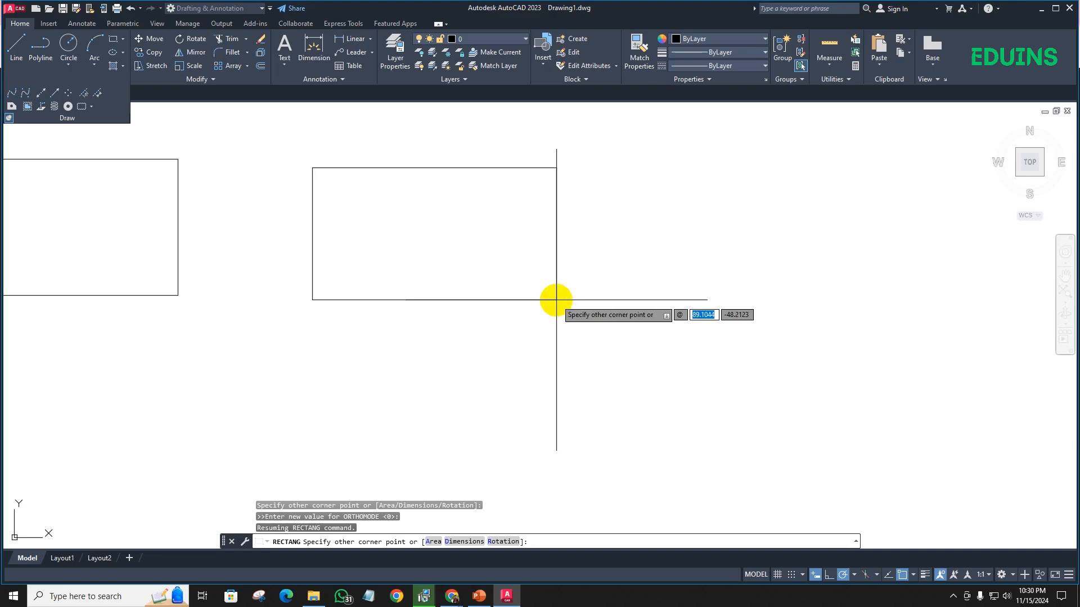
pyautogui.press('Escape')
# - Set the drawing's length units to Architectural with 0'-0" precision, using the UN command alias
pyautogui.write('un')
pyautogui.press('Return')
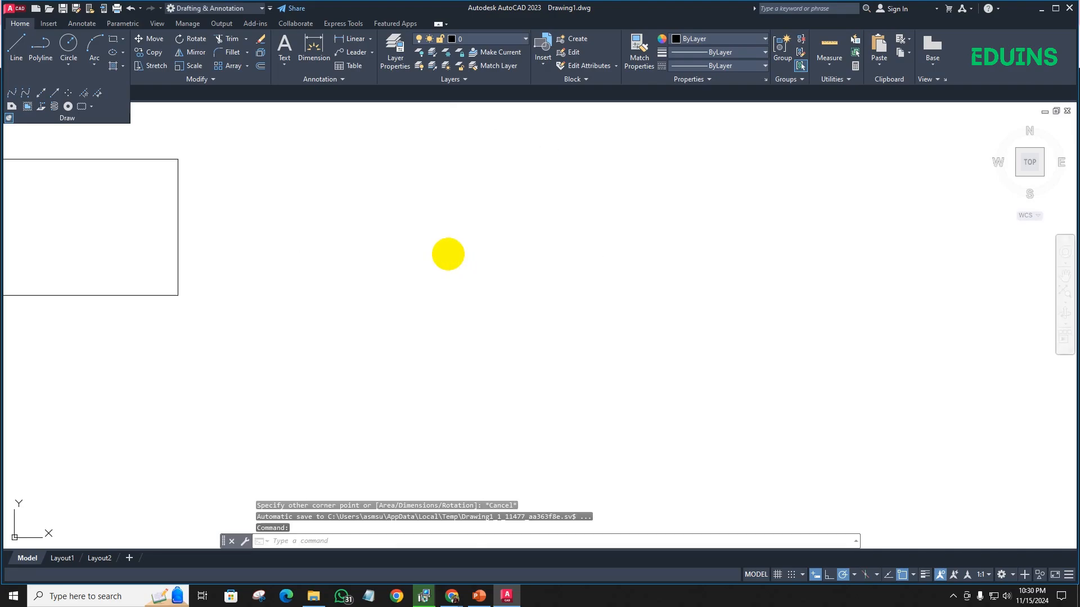
pyautogui.click(485, 218)
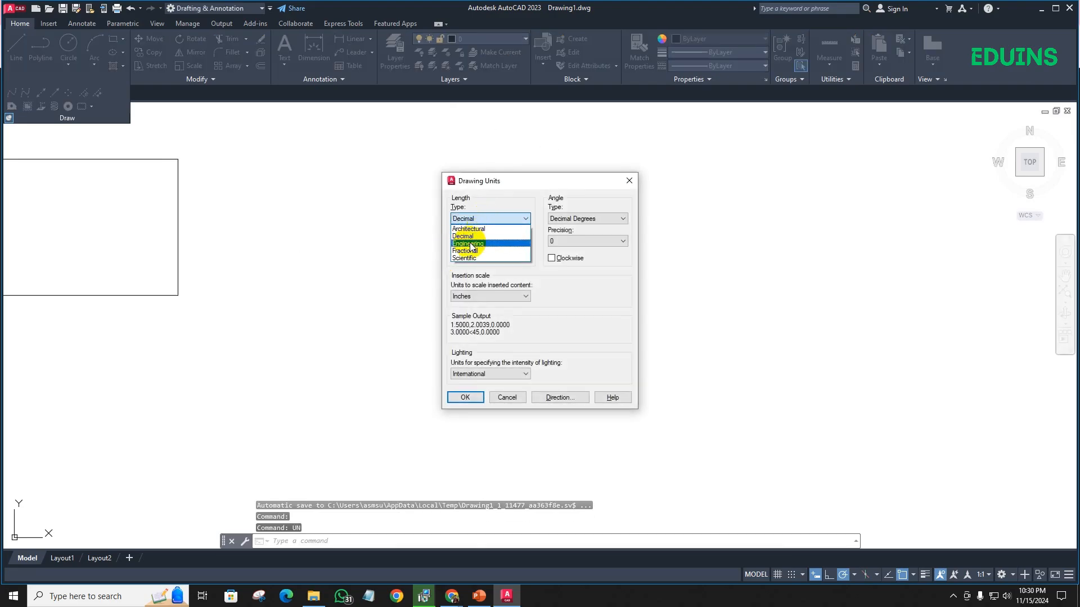
pyautogui.click(470, 229)
pyautogui.click(486, 241)
pyautogui.click(482, 250)
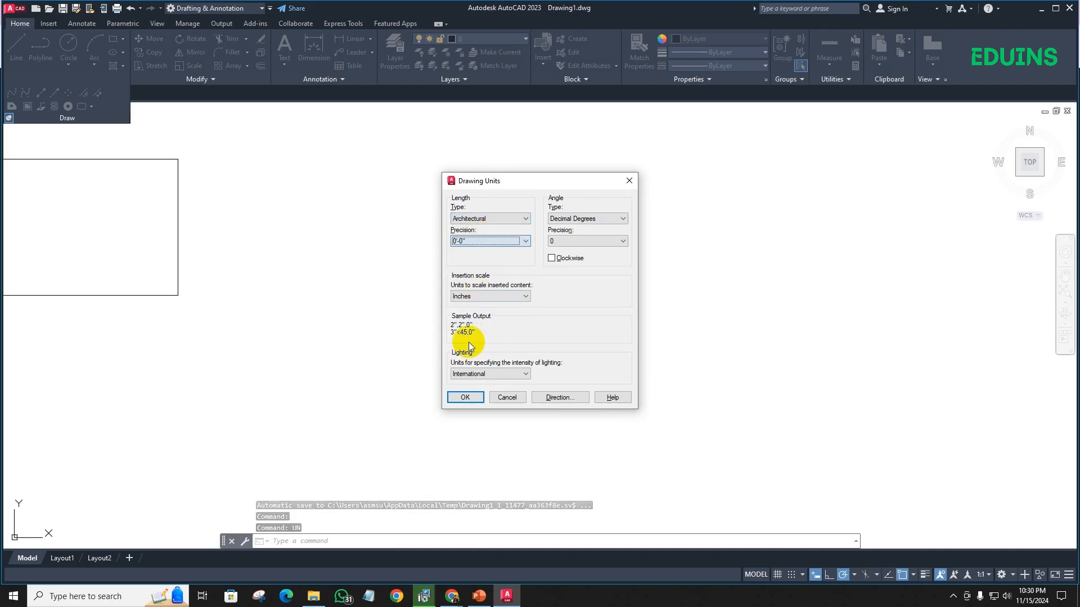
pyautogui.click(461, 397)
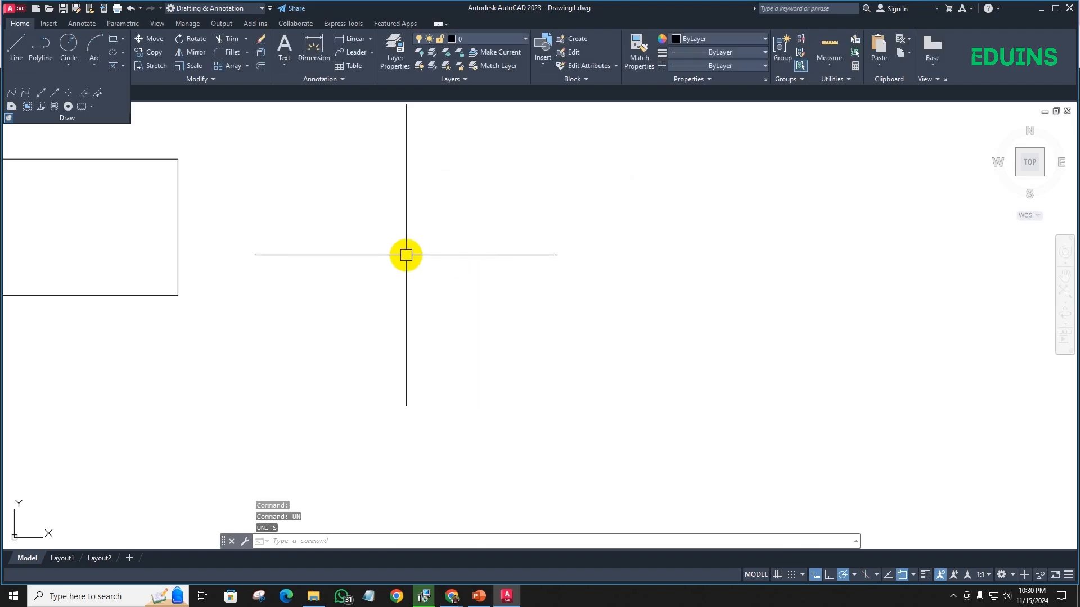
# - Draw a 20' by 10' rectangle in the empty area right of the existing rectangle, using the REC command alias
pyautogui.write('rec')
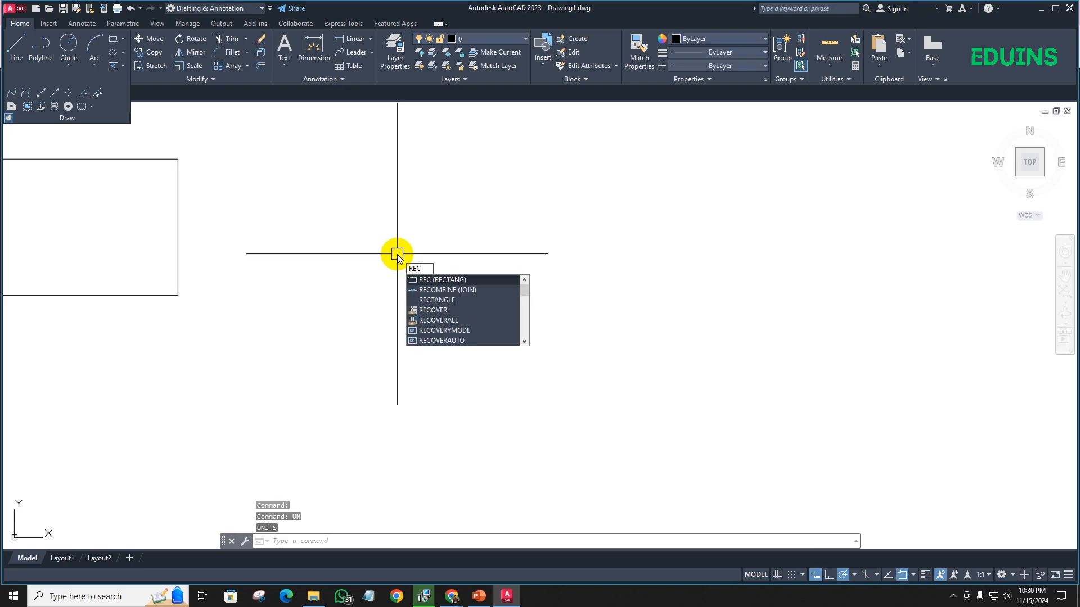
pyautogui.press('Return')
pyautogui.click(352, 200)
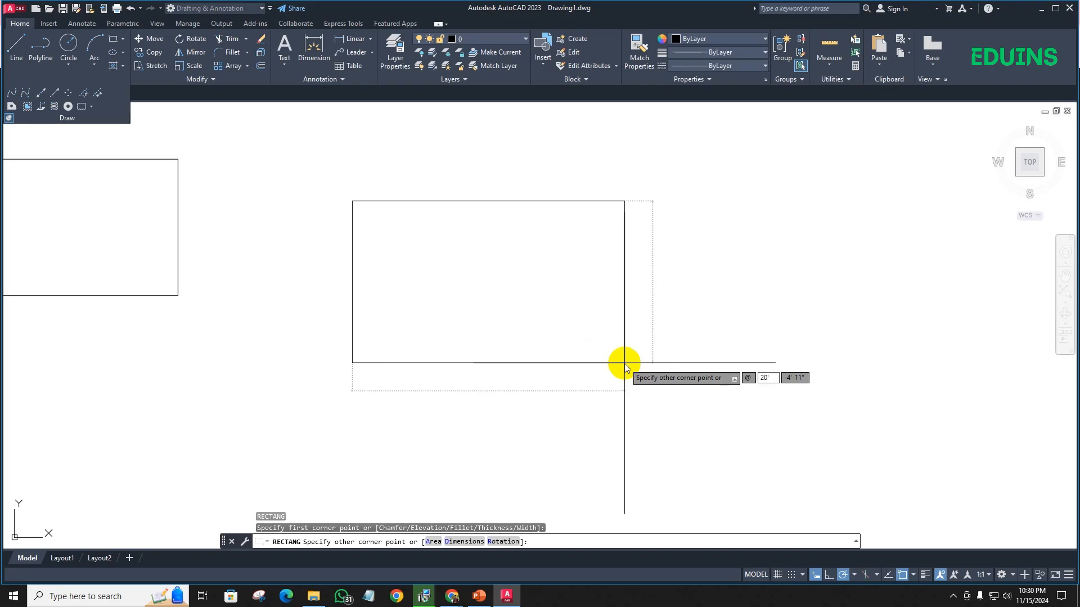
pyautogui.press('Tab')
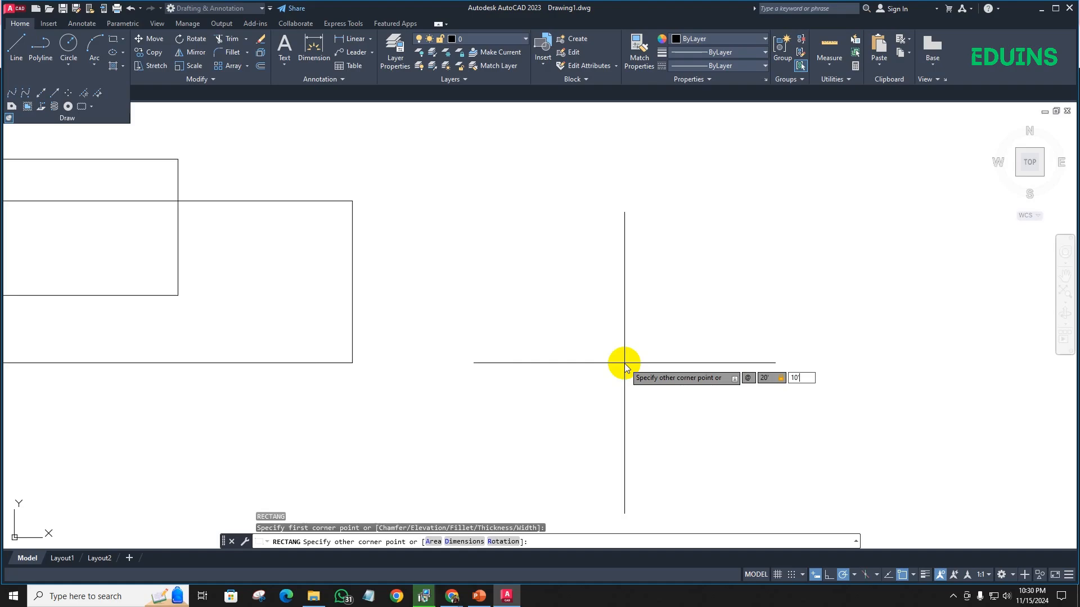
pyautogui.press('Return')
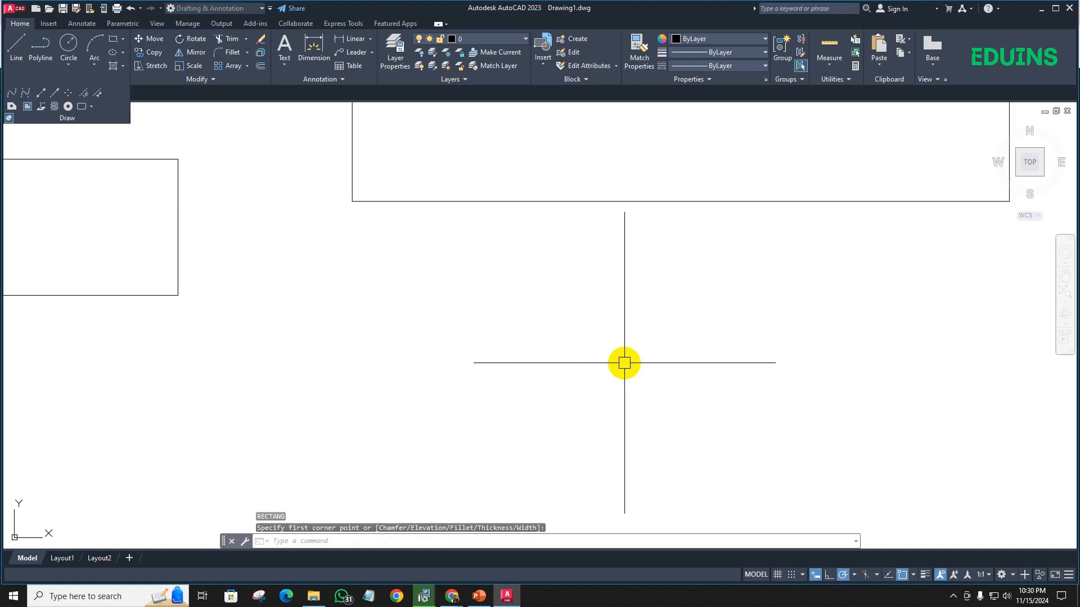
pyautogui.scroll(-2, 622, 361)
pyautogui.moveTo(590, 357); pyautogui.dragTo(419, 434, button='middle')
pyautogui.scroll(-2, 419, 433)
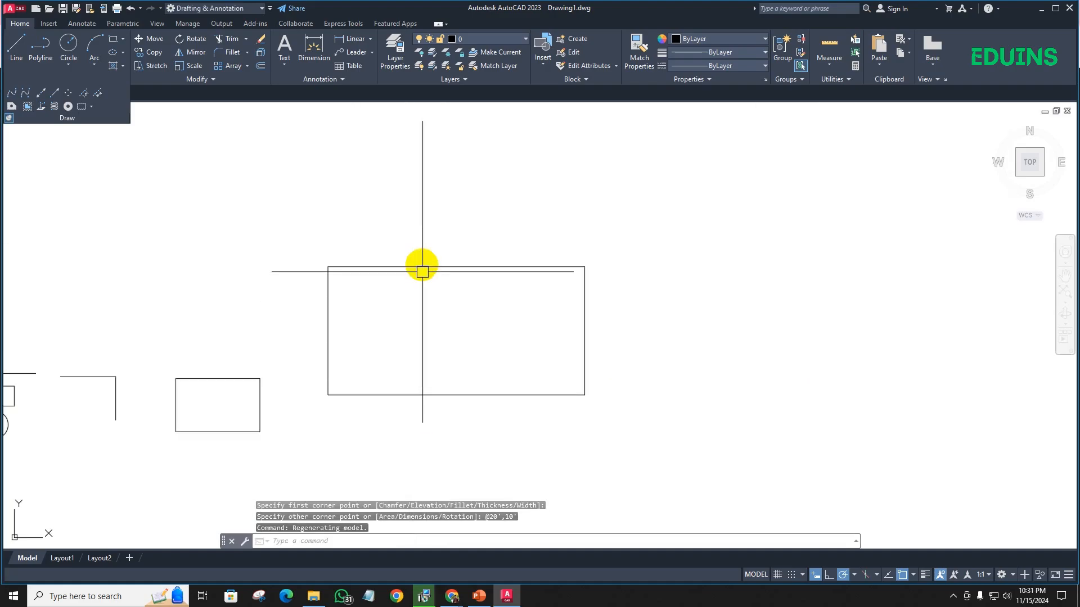
pyautogui.click(410, 266)
pyautogui.press('Escape')
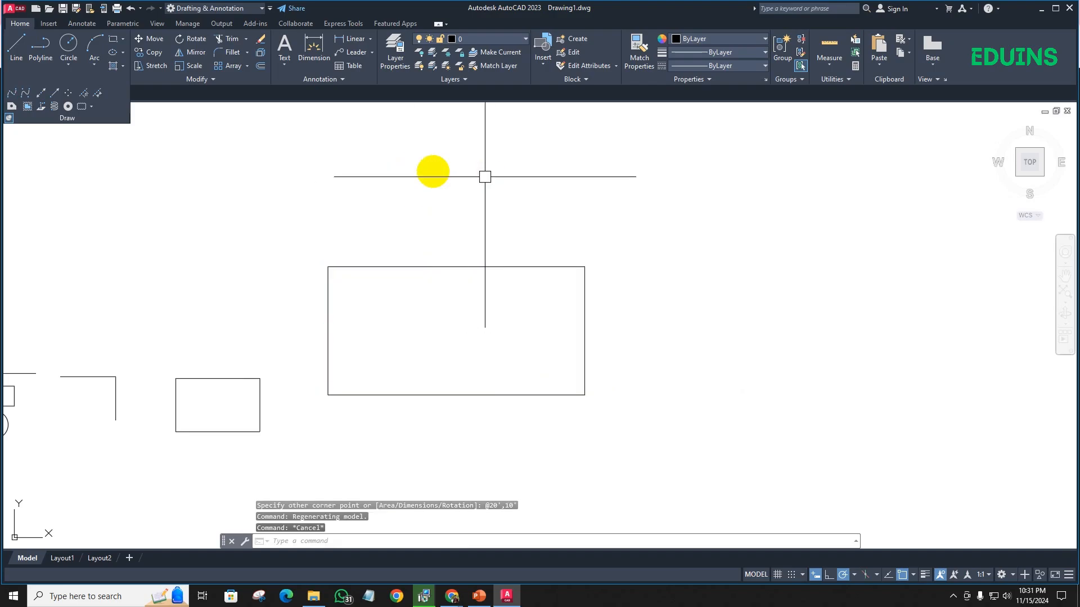
# - Modify the Standard dimension style's primary units to Architectural format with 0'-0" precision, using the D command alias
pyautogui.write('D')
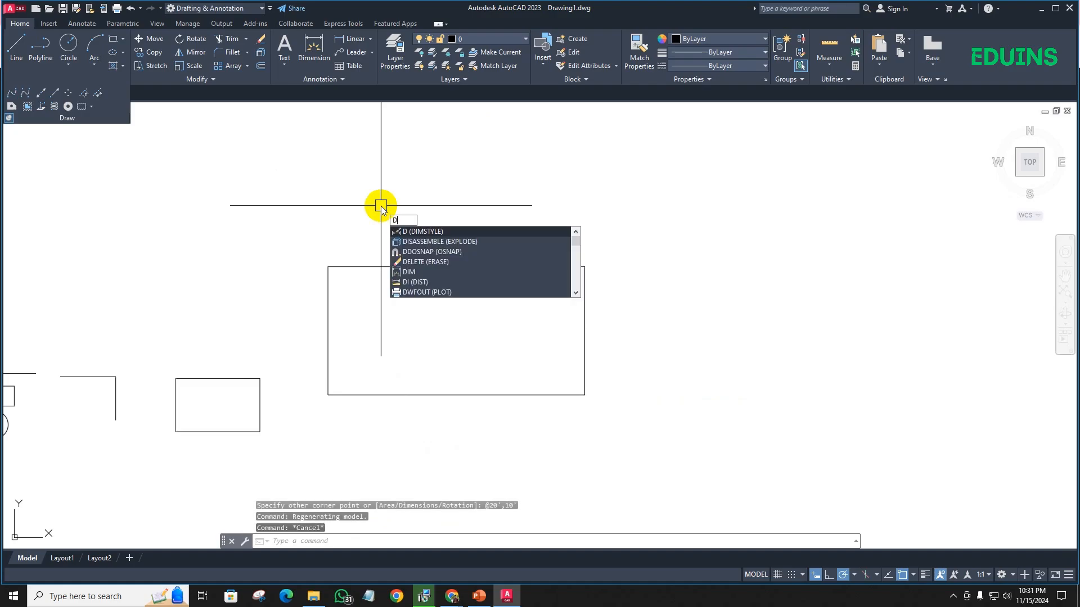
pyautogui.press('Return')
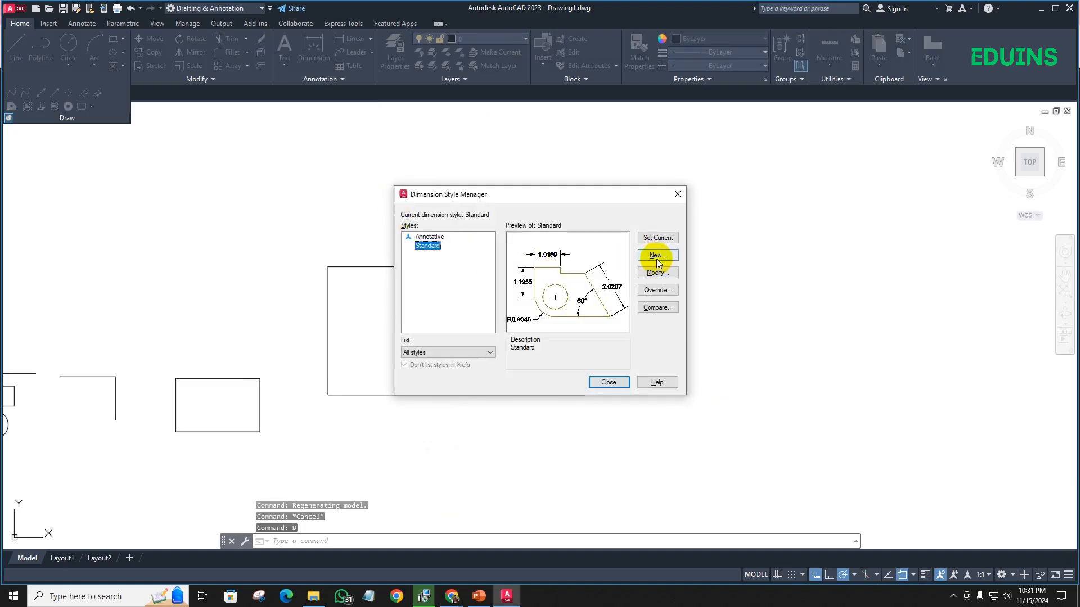
pyautogui.click(658, 273)
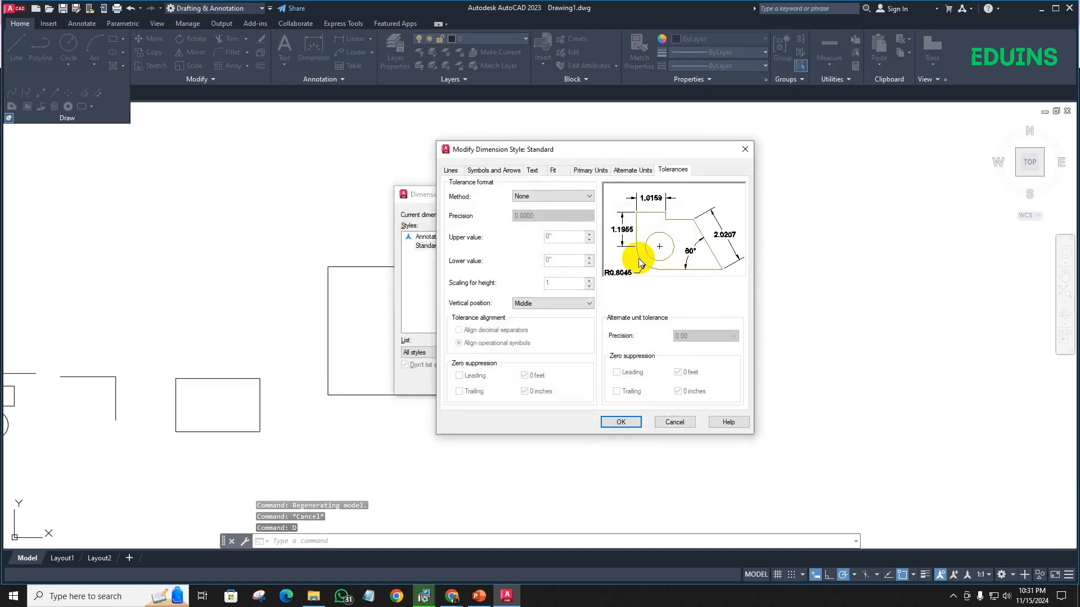
pyautogui.click(589, 169)
pyautogui.click(547, 194)
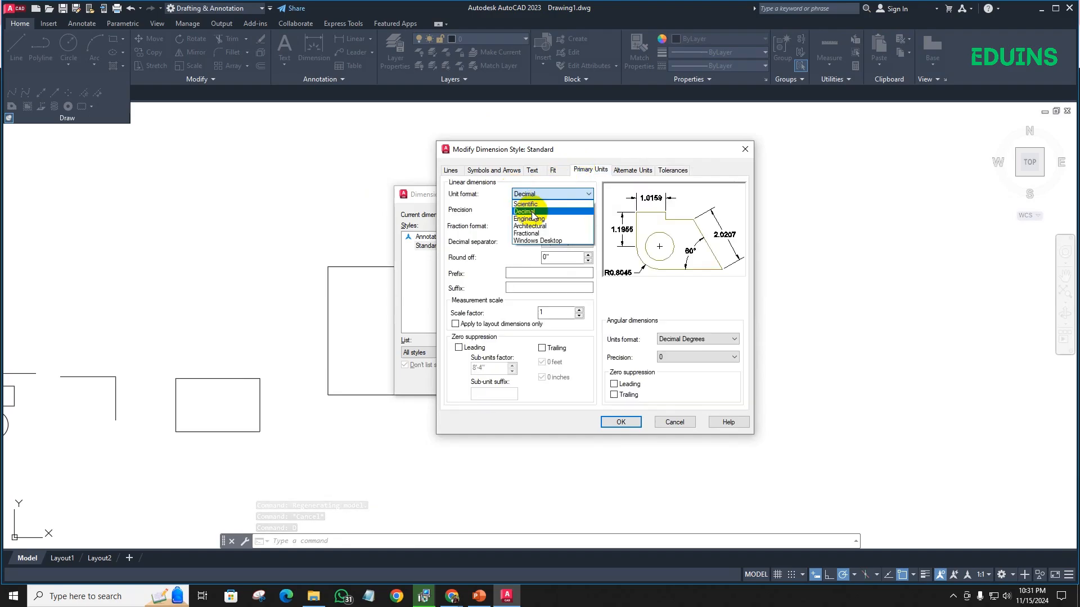
pyautogui.click(531, 226)
pyautogui.click(551, 210)
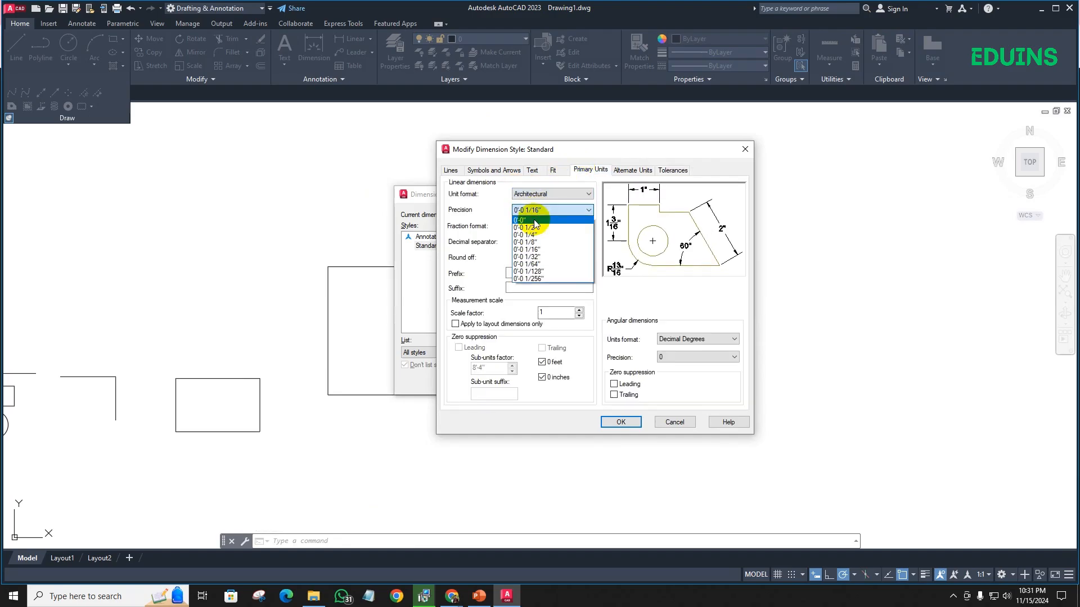
pyautogui.click(534, 218)
pyautogui.click(620, 423)
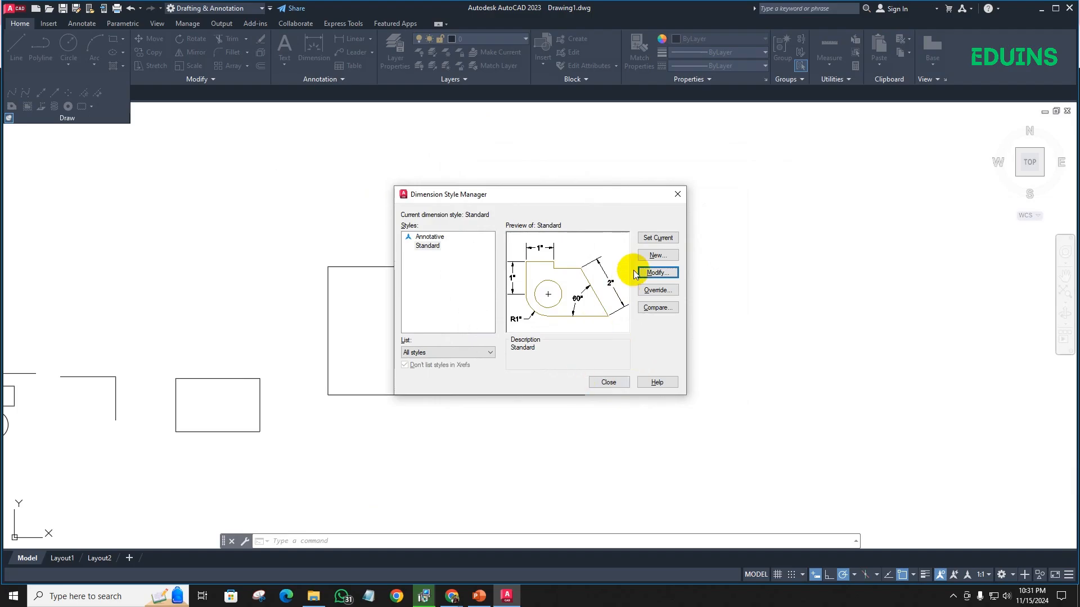
pyautogui.click(608, 383)
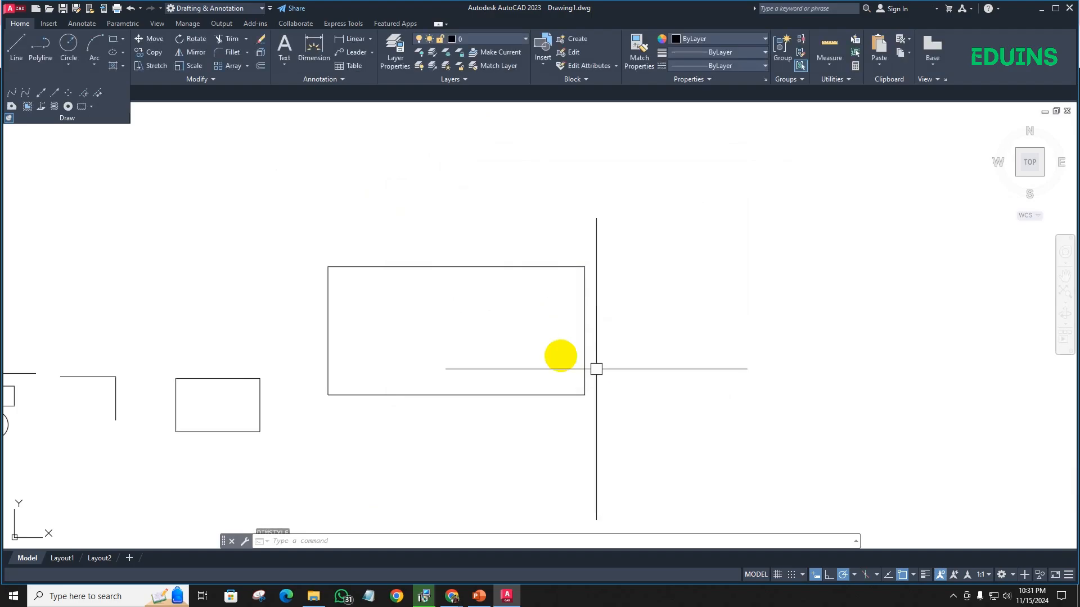
# - Add a linear dimension above the large rectangle's top edge, from corner to corner, and read its text
pyautogui.click(347, 40)
pyautogui.click(328, 266)
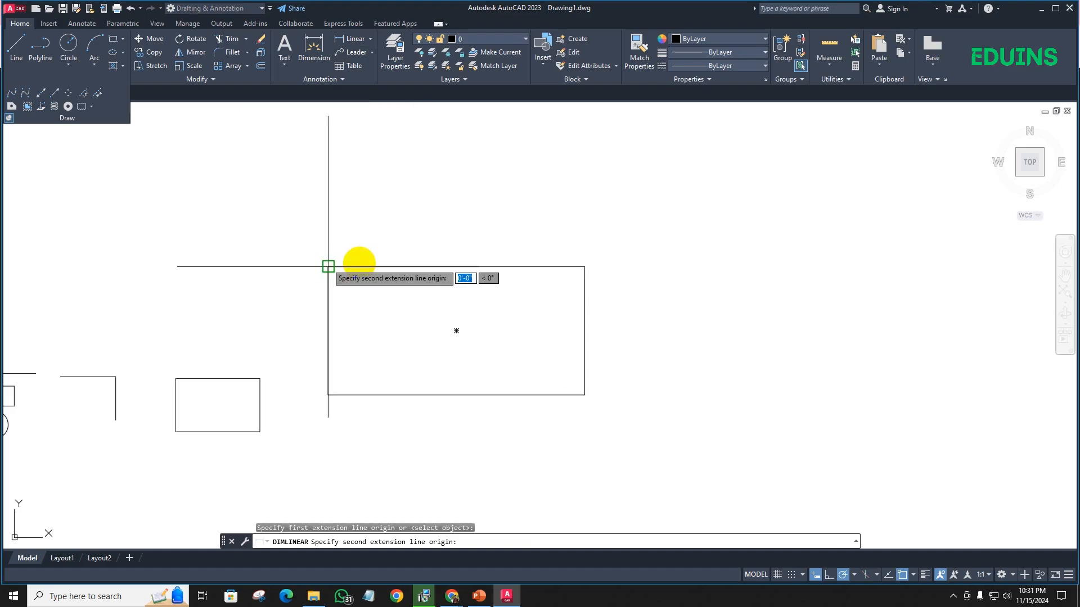
pyautogui.click(584, 267)
pyautogui.click(556, 225)
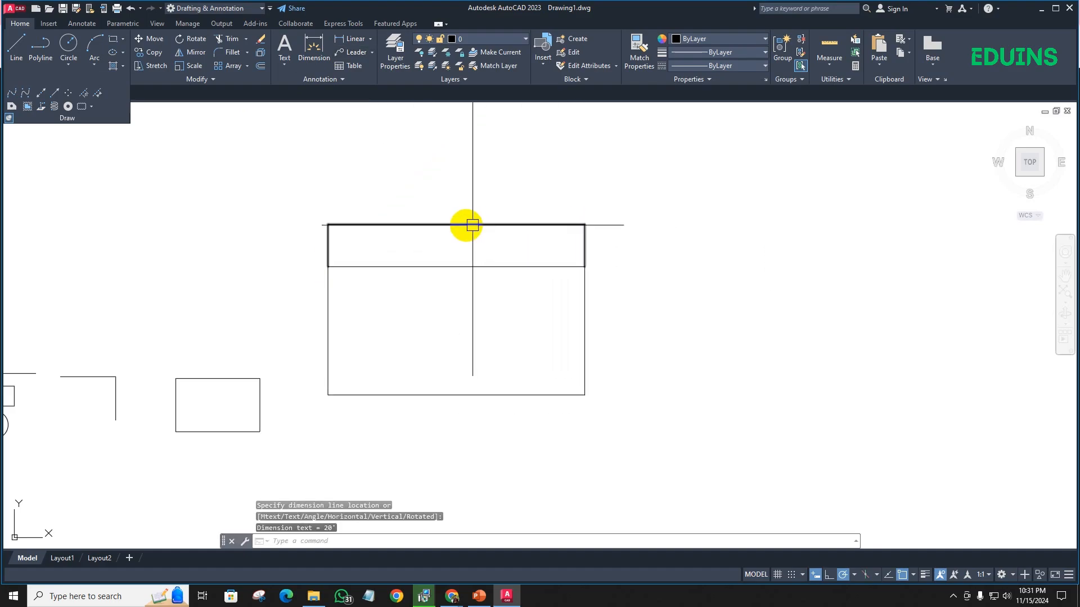
pyautogui.scroll(10, 472, 225)
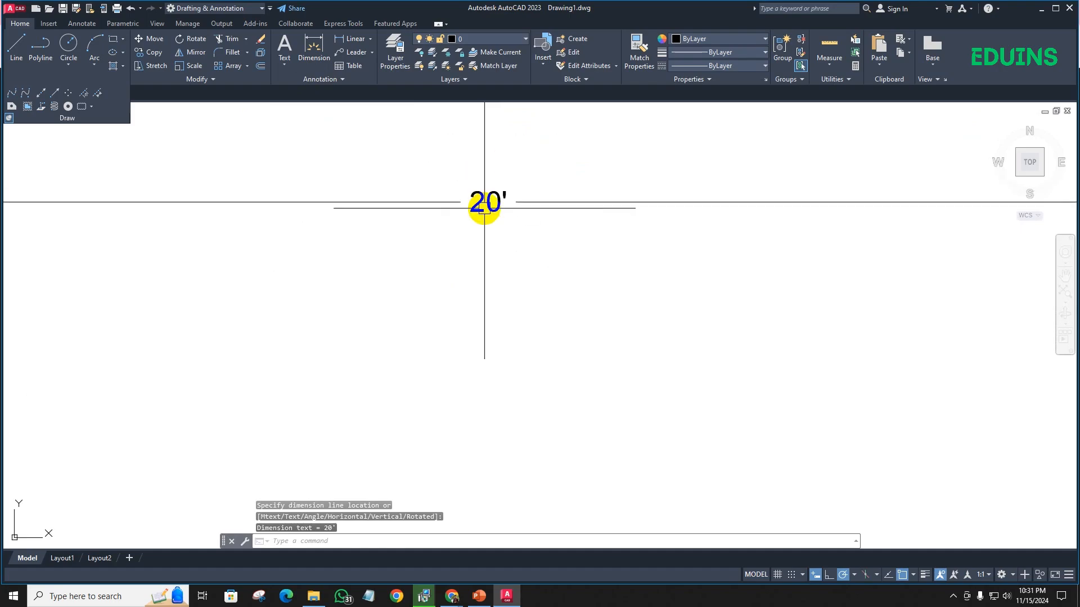
pyautogui.scroll(6, 484, 207)
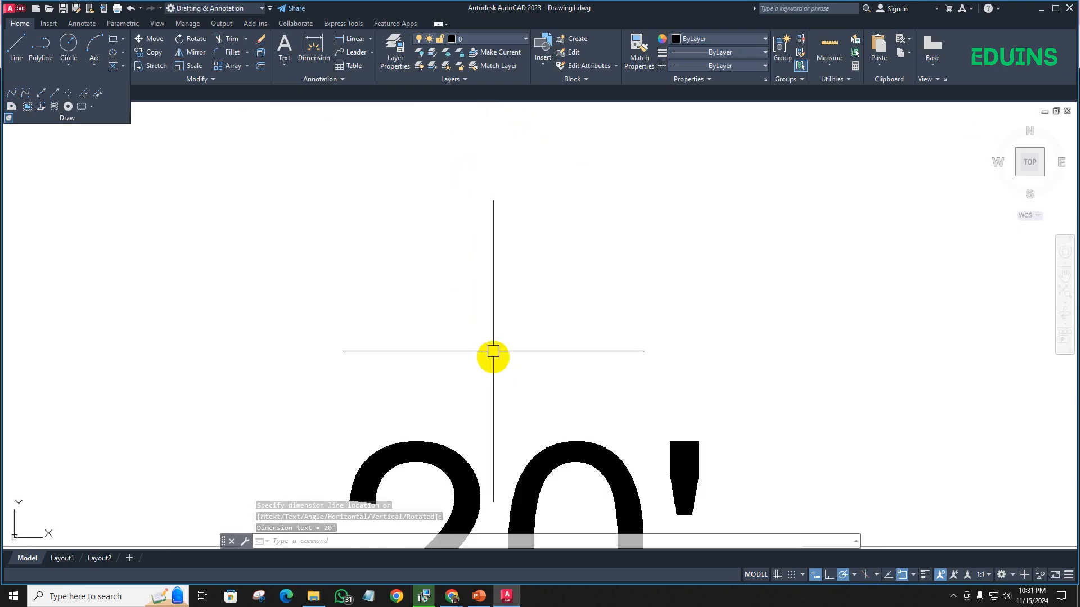
pyautogui.scroll(-12, 493, 352)
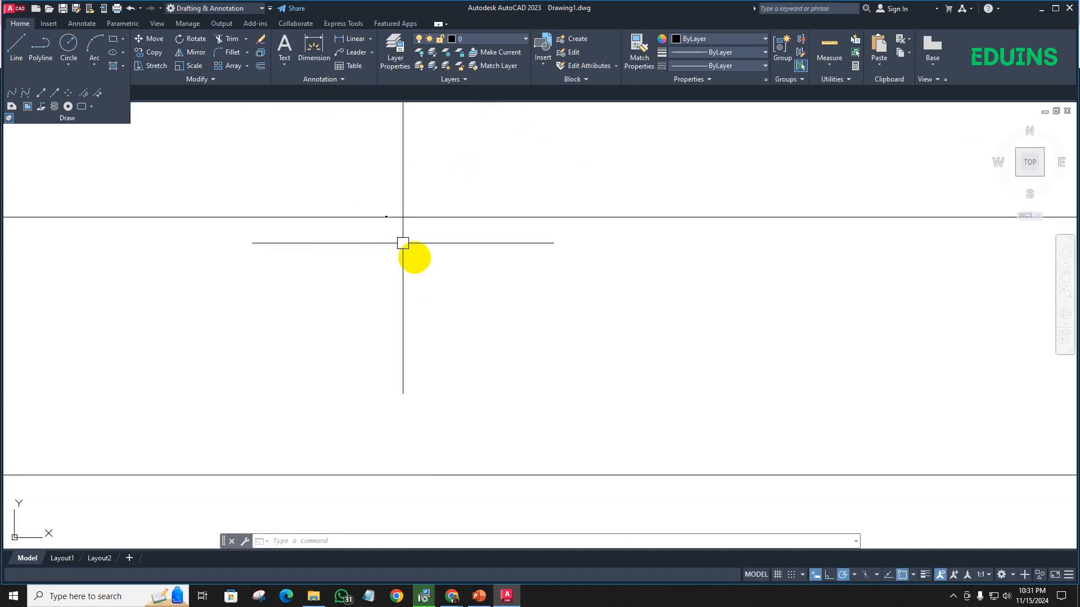
pyautogui.scroll(-5, 402, 243)
# - Delete the linear dimension above the large rectangle
pyautogui.click(429, 193)
pyautogui.click(377, 158)
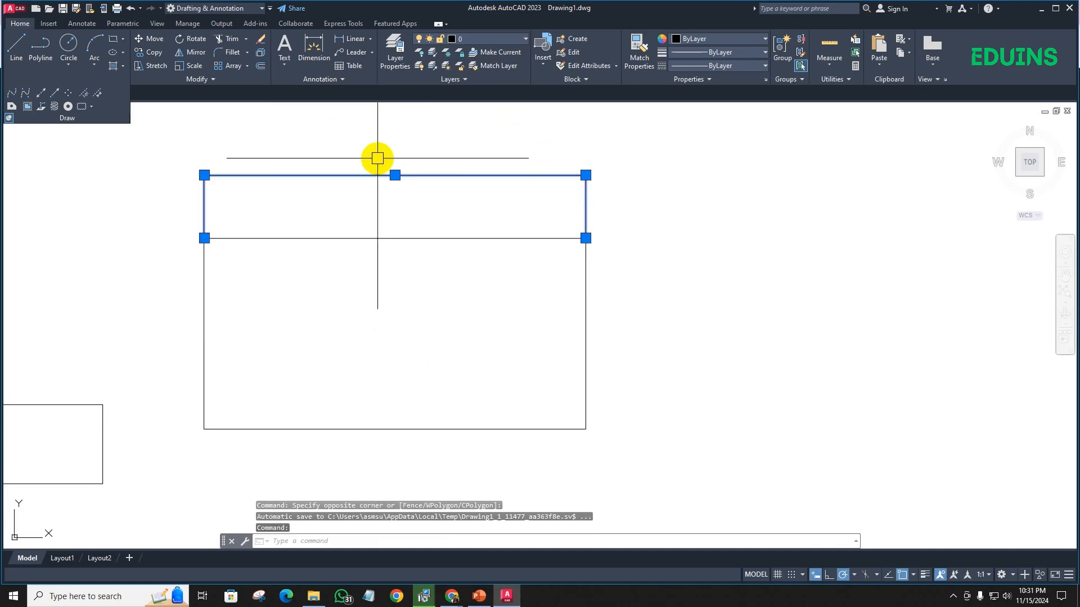
pyautogui.press('Delete')
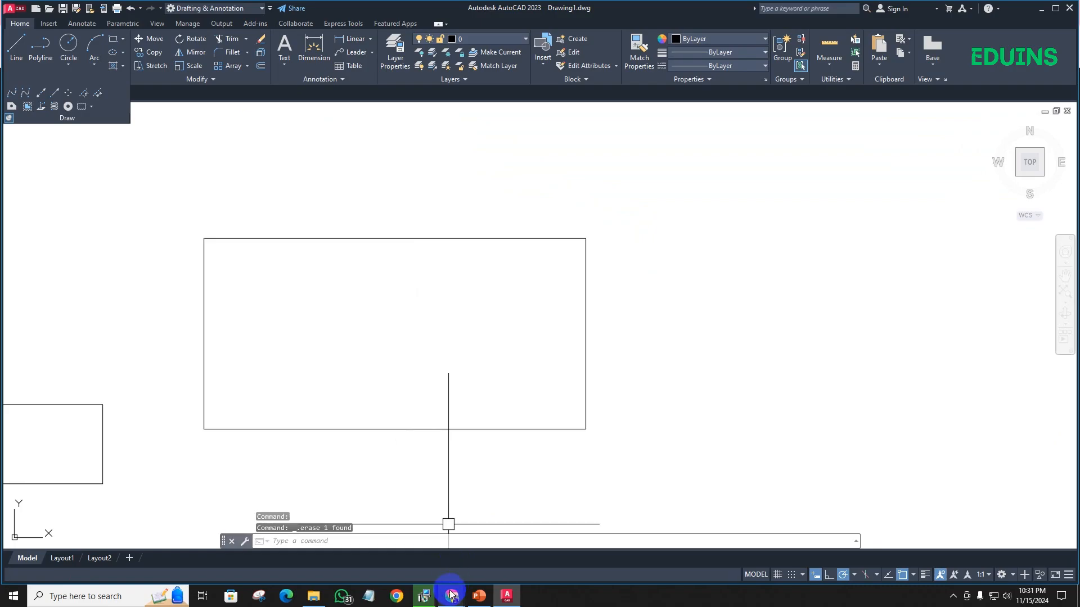
# - Switch to the Google Meet window to check the call, and return to the AutoCAD drawing
pyautogui.moveTo(452, 596)
pyautogui.click(414, 553)
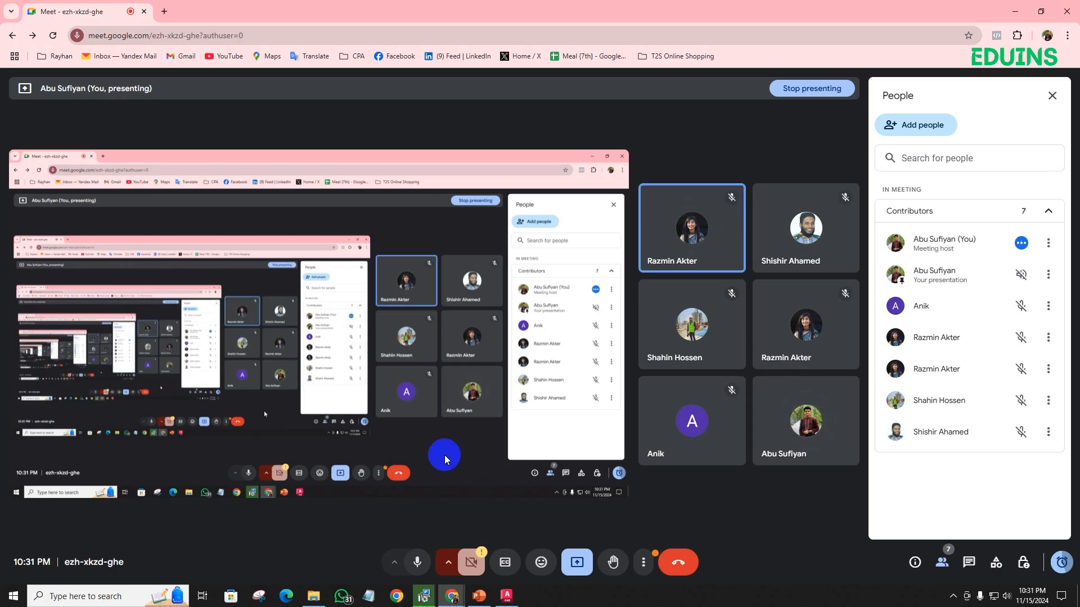
pyautogui.click(507, 595)
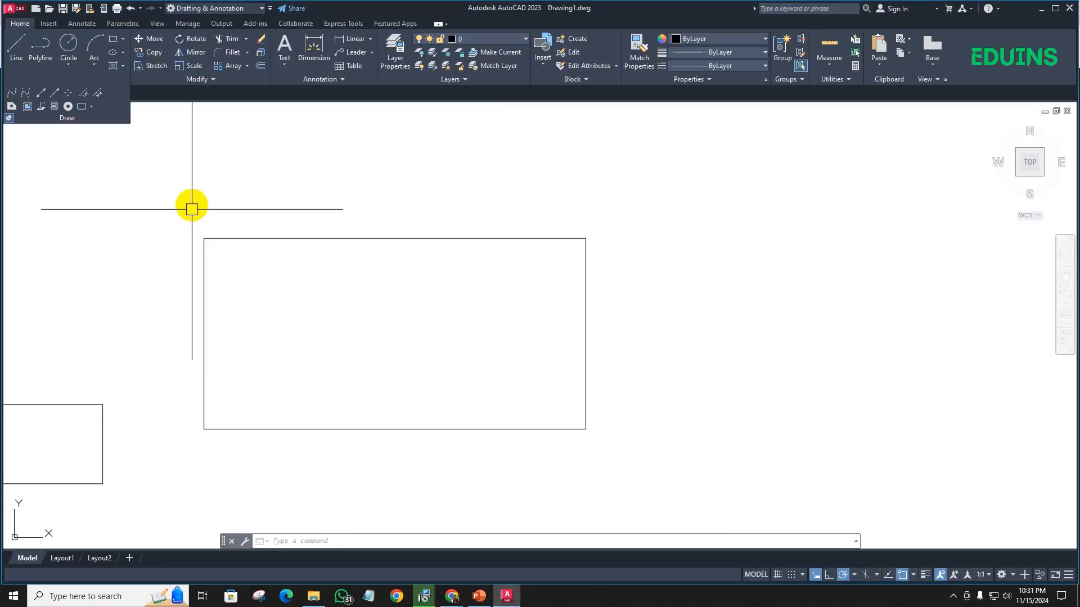
# - Draw a five-sided polygon inscribed in a circle, centred near the middle of the large rectangle, with one vertex on its upper edge
pyautogui.click(122, 40)
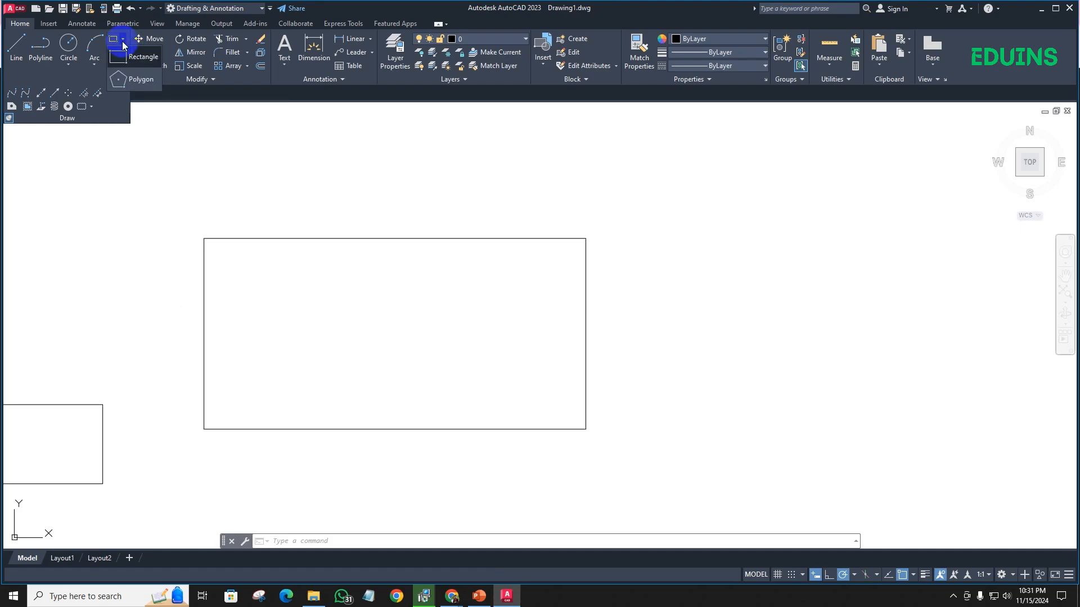
pyautogui.click(149, 85)
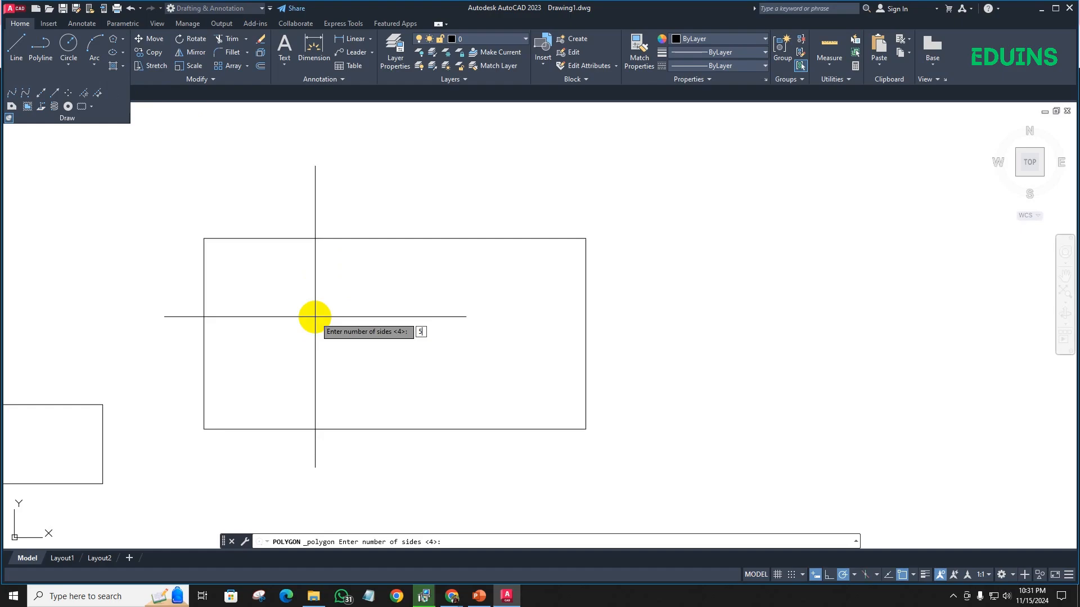
pyautogui.press('Return')
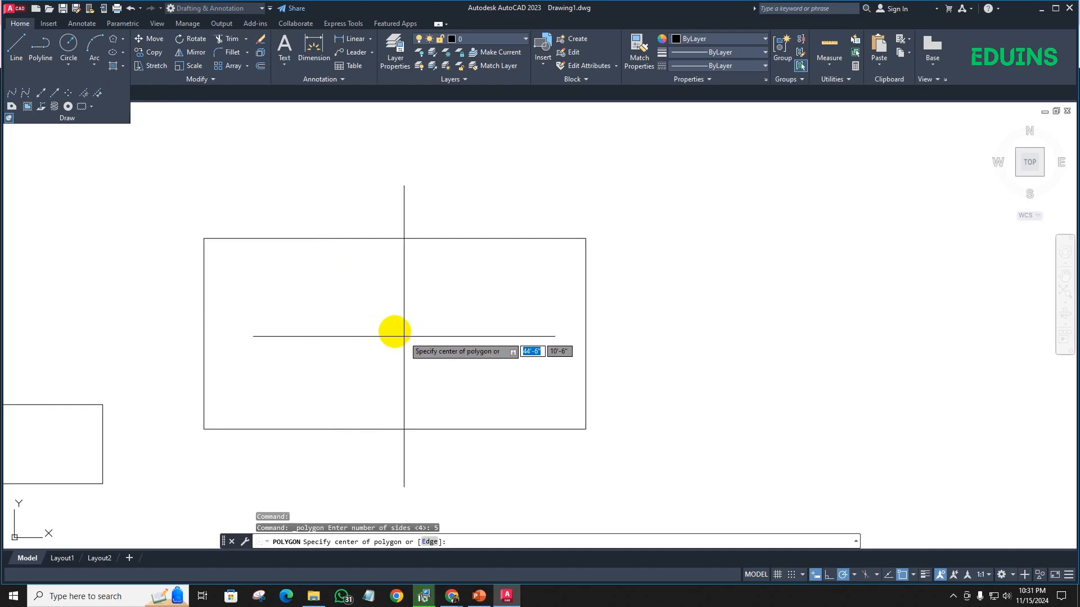
pyautogui.click(395, 333)
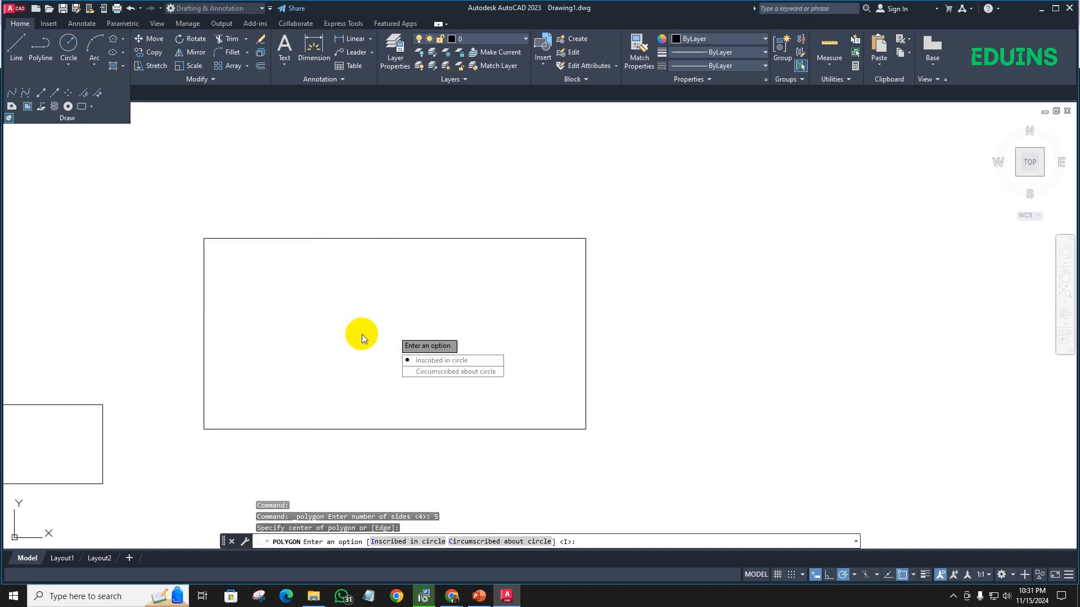
pyautogui.click(444, 366)
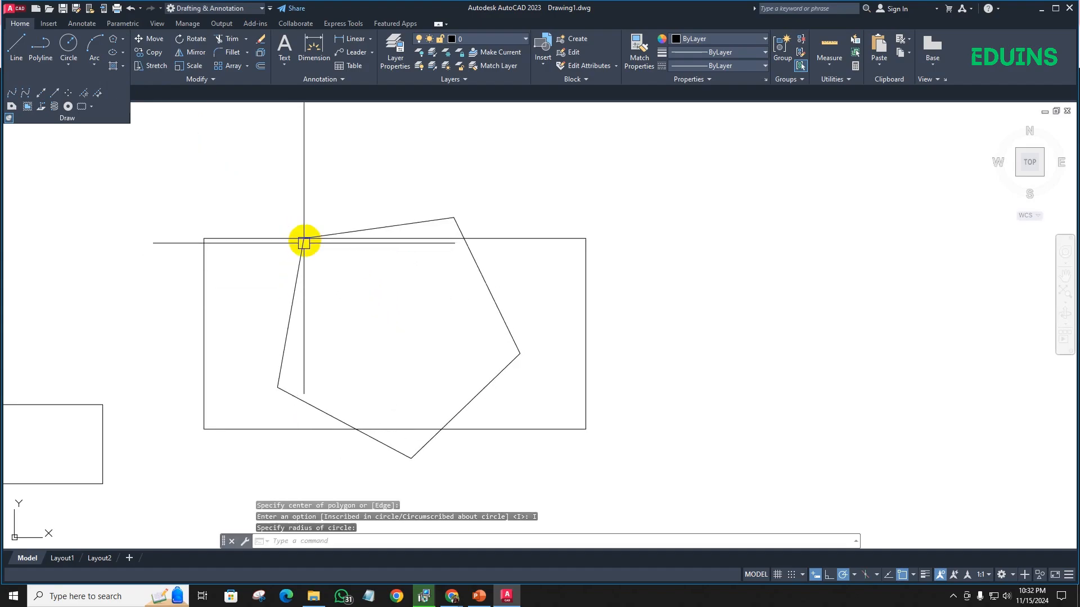
pyautogui.scroll(-2, 430, 302)
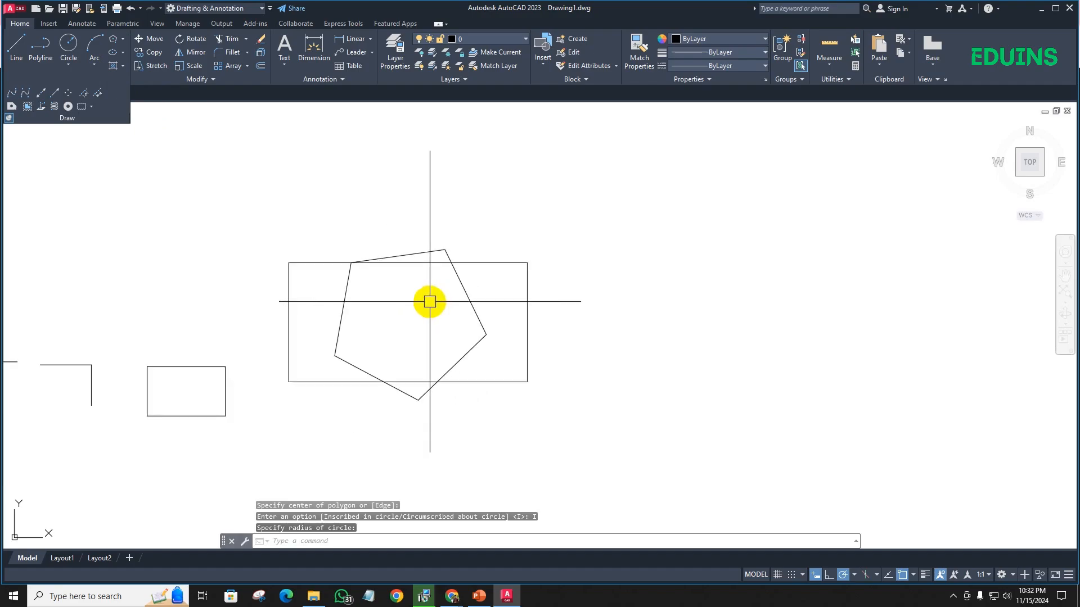
pyautogui.moveTo(429, 302); pyautogui.dragTo(309, 207, button='middle')
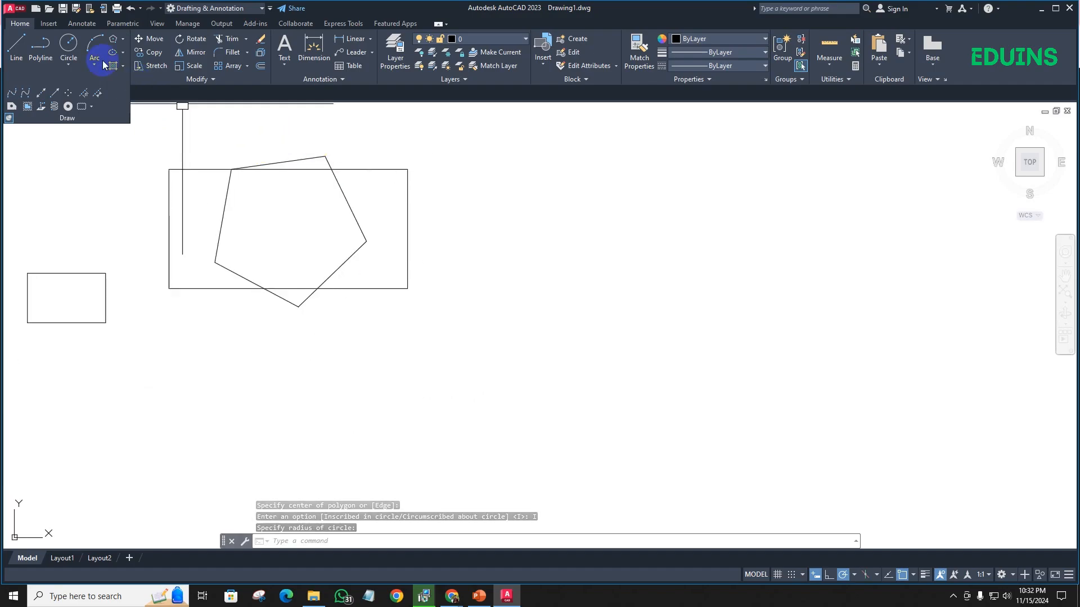
pyautogui.click(124, 65)
pyautogui.click(124, 65)
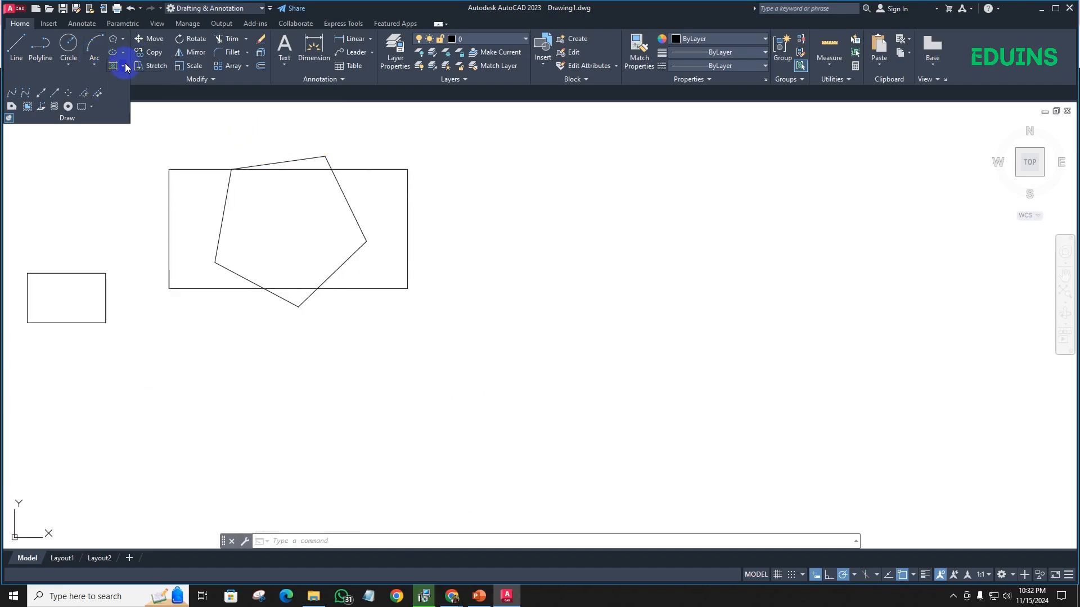
pyautogui.click(123, 52)
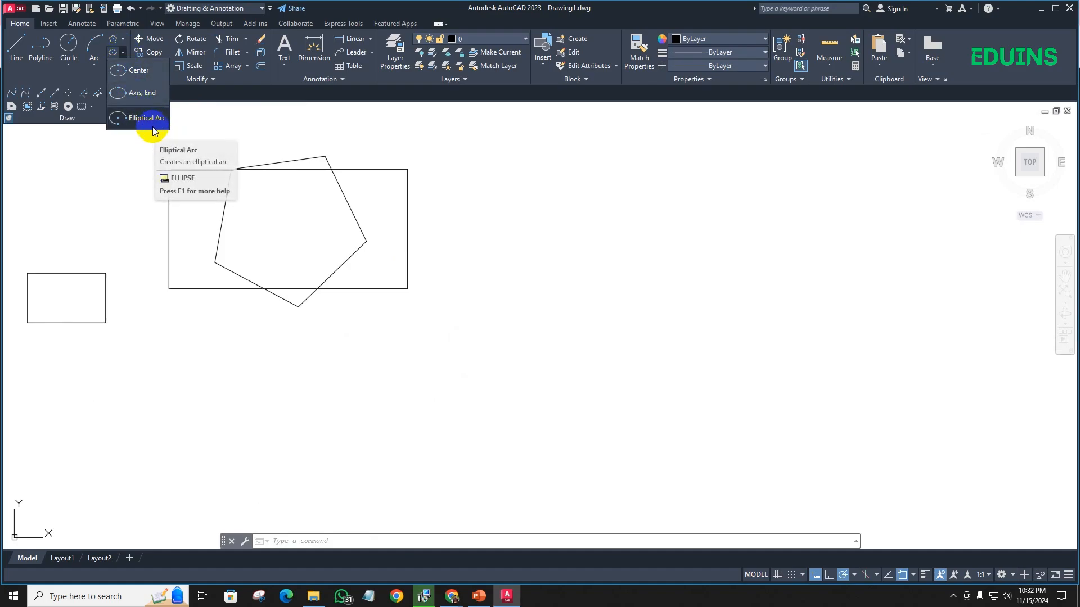
pyautogui.click(30, 92)
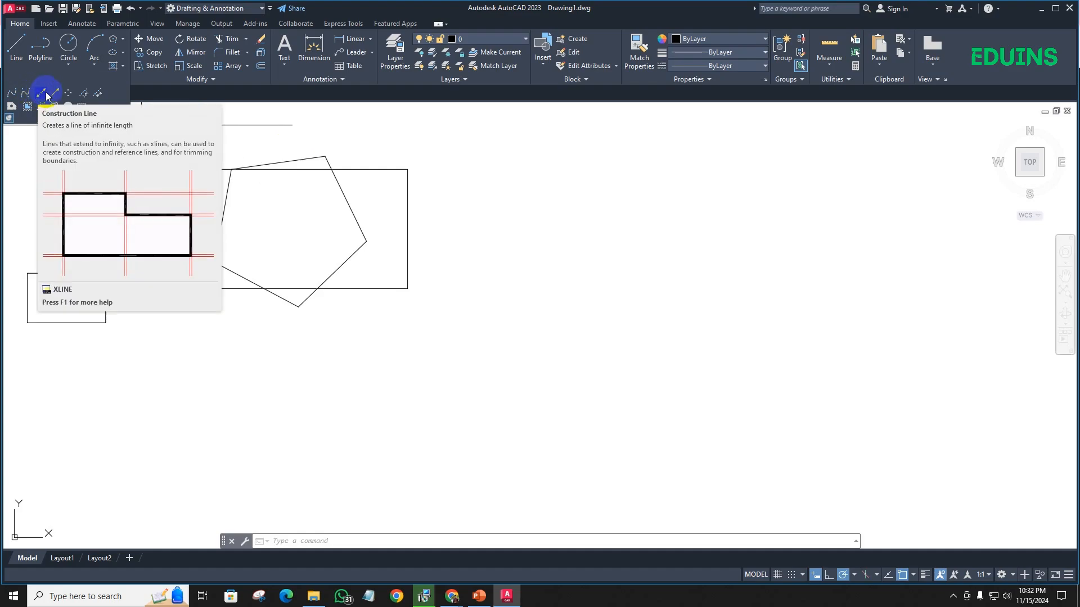
# - Draw one horizontal construction line along the level of the large rectangle's lower edge, using two points beside the rectangle
pyautogui.click(46, 97)
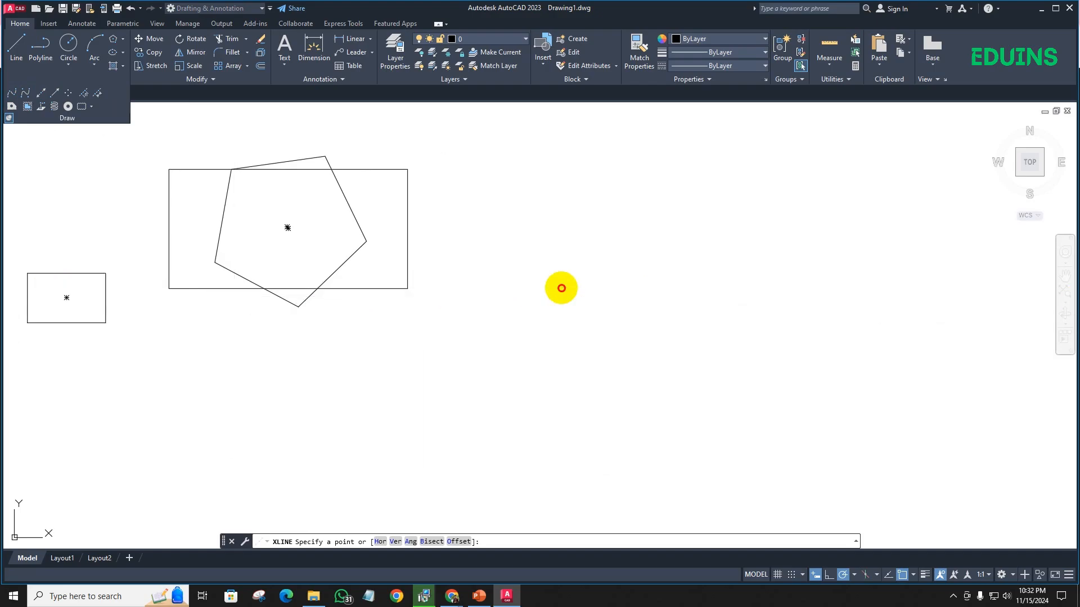
pyautogui.click(562, 287)
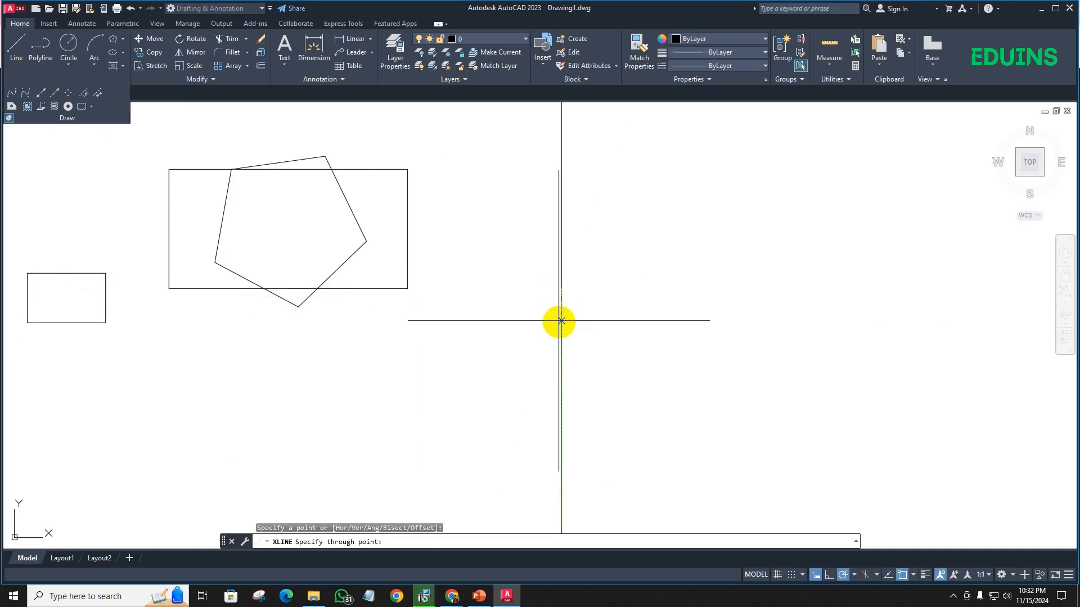
pyautogui.click(495, 288)
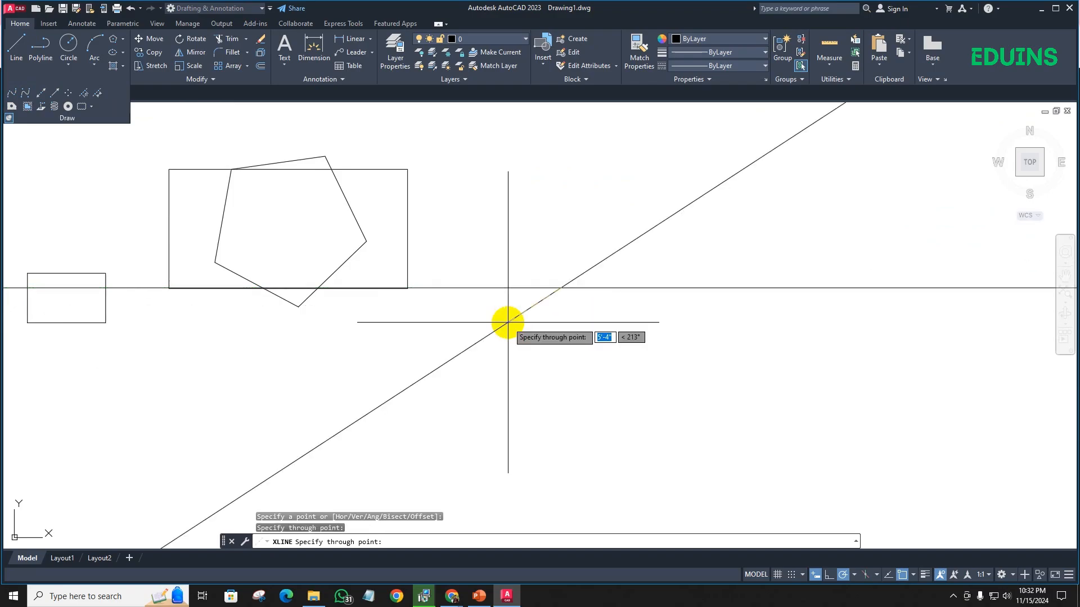
pyautogui.scroll(-4, 506, 321)
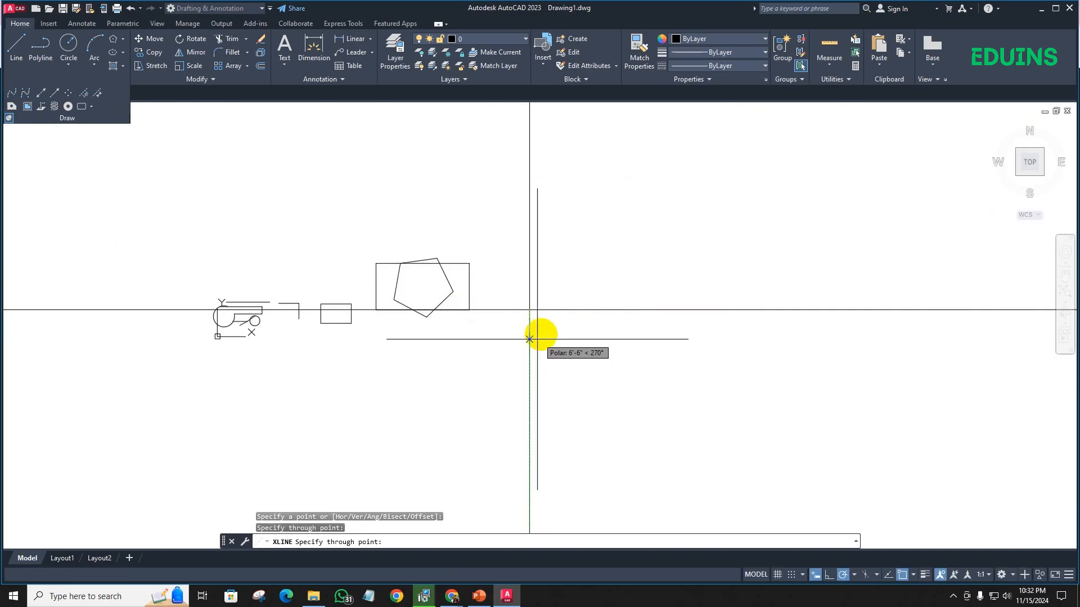
pyautogui.scroll(10, 568, 312)
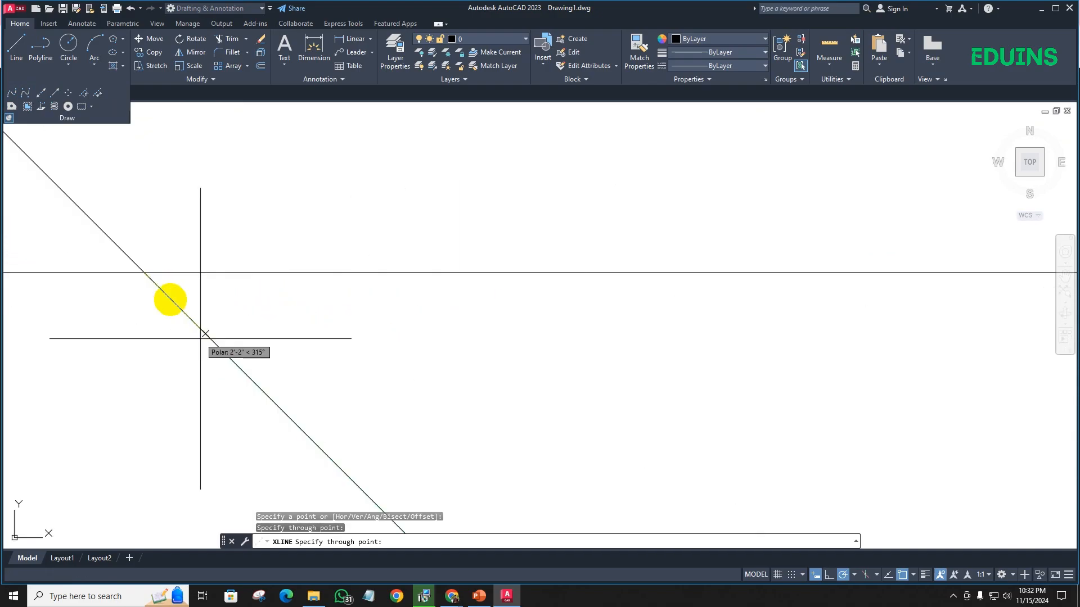
pyautogui.moveTo(119, 273)
pyautogui.mouseDown(button='middle')
pyautogui.moveTo(160, 299)
pyautogui.moveTo(369, 355)
pyautogui.mouseUp(button='middle')
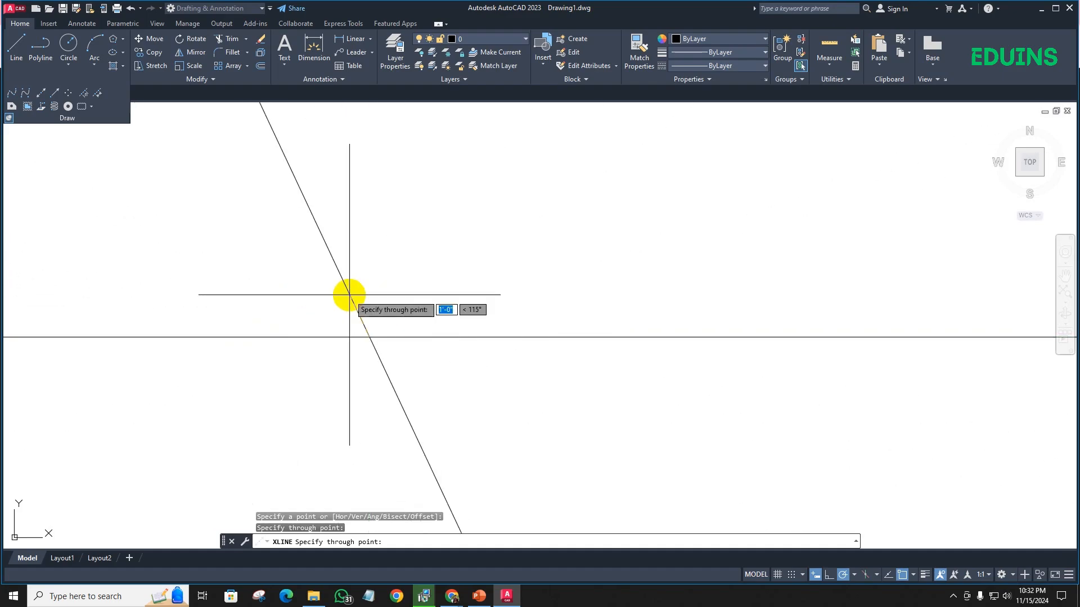
pyautogui.press('Escape')
pyautogui.scroll(-4, 379, 309)
pyautogui.moveTo(378, 309); pyautogui.dragTo(361, 348, button='middle')
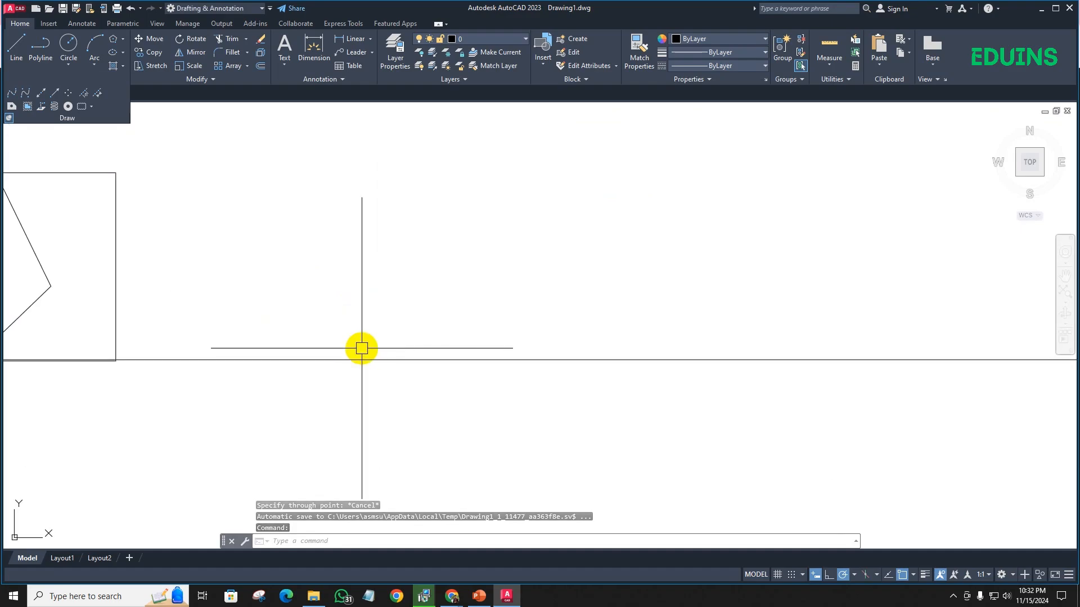
pyautogui.write('XL')
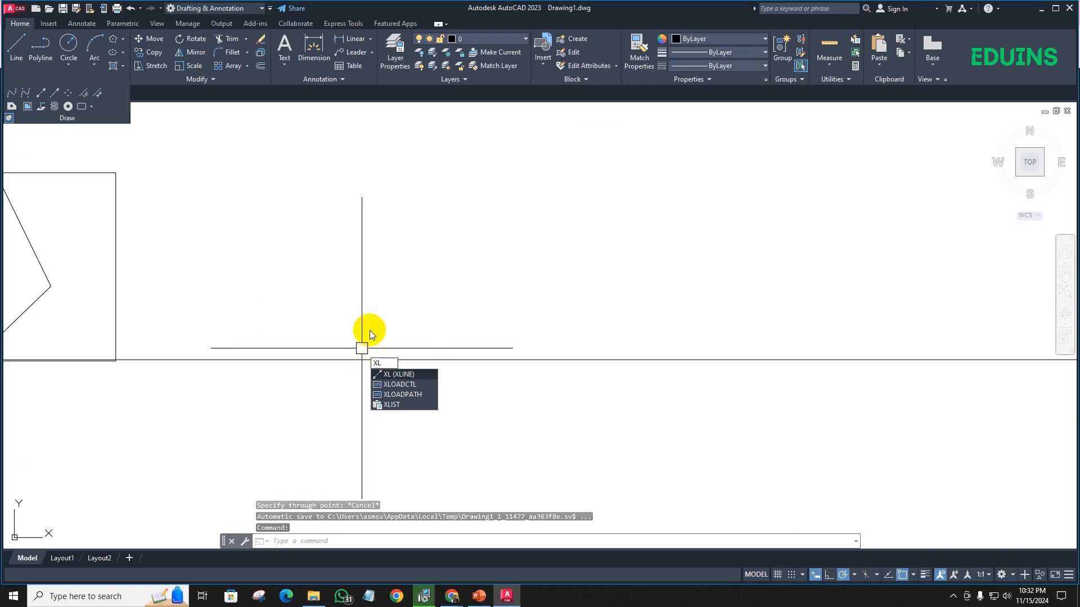
pyautogui.press('Return')
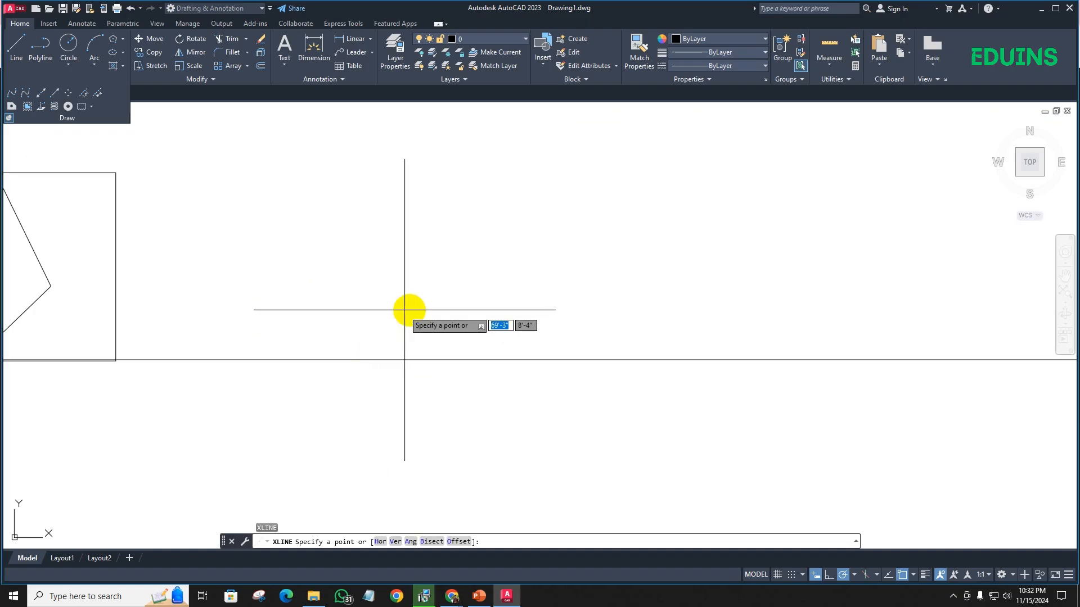
pyautogui.click(453, 357)
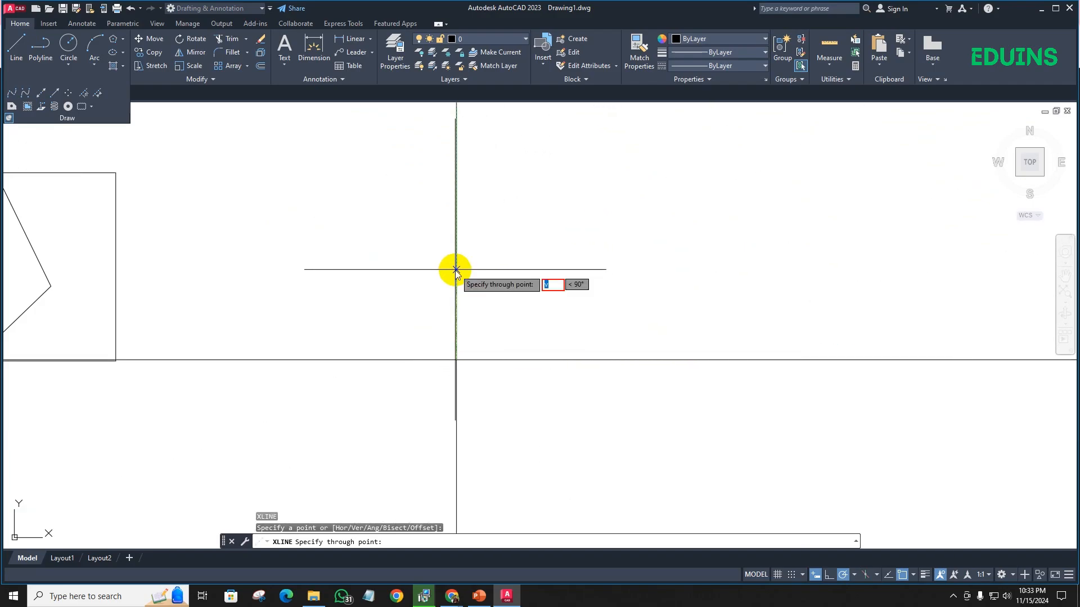
pyautogui.press('Escape')
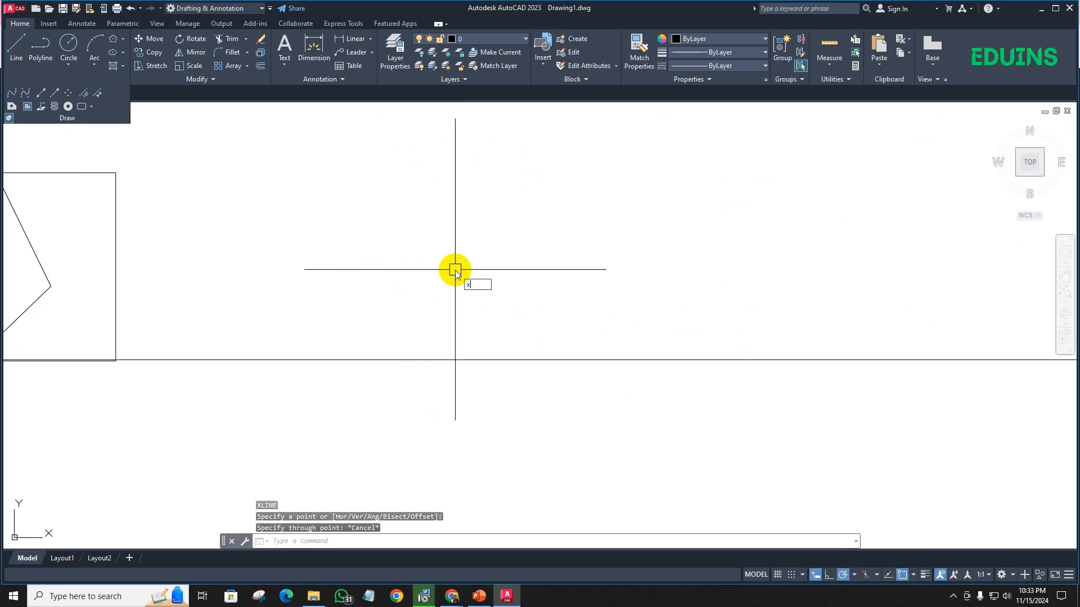
# - Draw a vertical construction line beyond the large rectangle's right side, using the XL alias and the Ver option
pyautogui.write('XL')
pyautogui.press('Return')
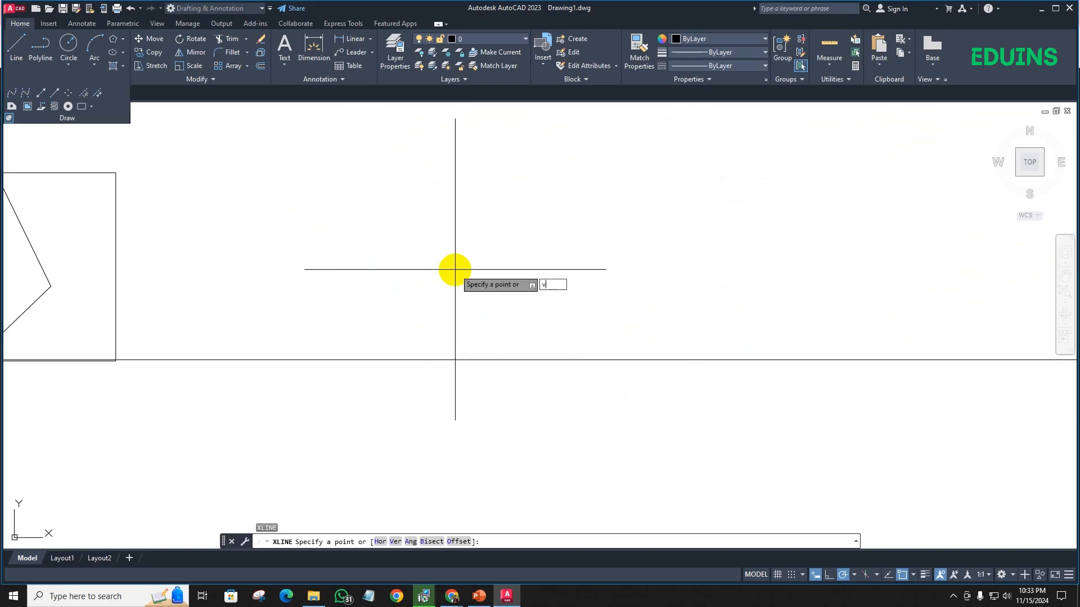
pyautogui.press('Return')
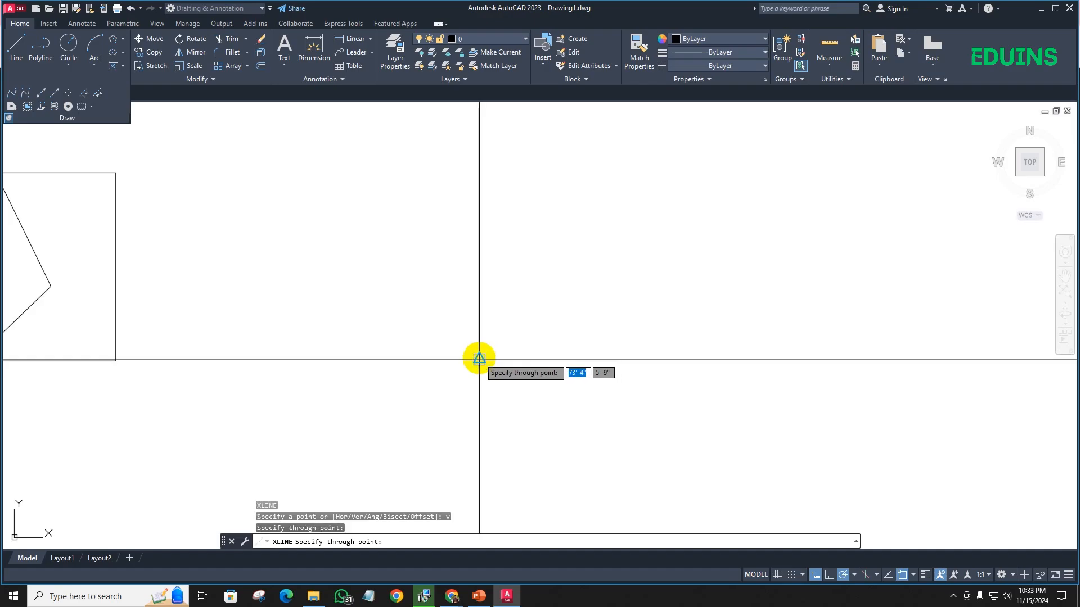
pyautogui.scroll(-5, 402, 297)
pyautogui.click(419, 289)
pyautogui.press('Escape')
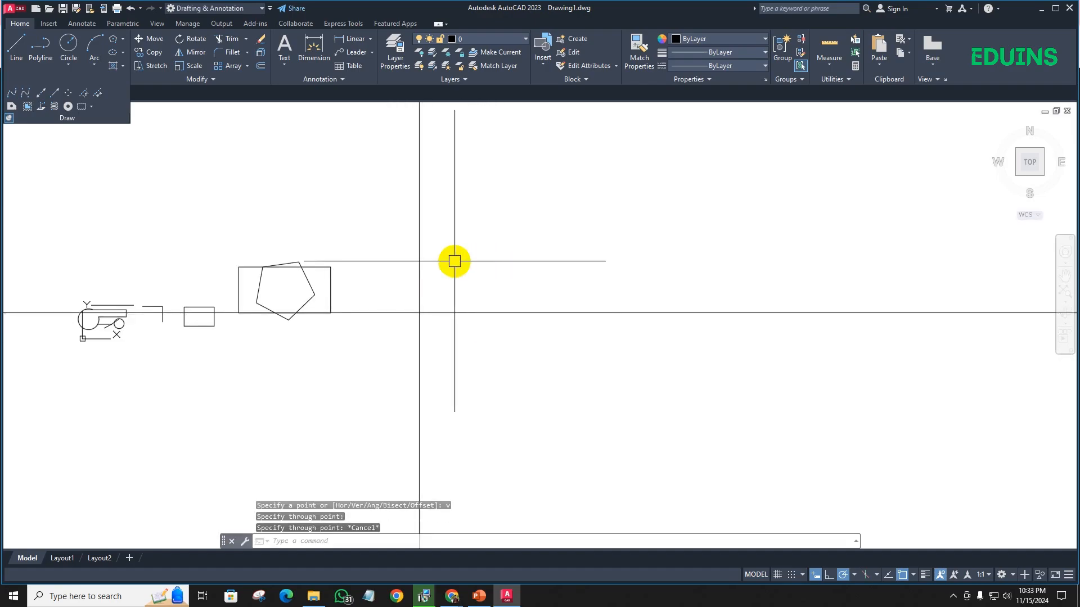
# - Draw a horizontal construction line above the large rectangle, crossing the vertical construction line, using the XL alias and the Hor option
pyautogui.write('XL')
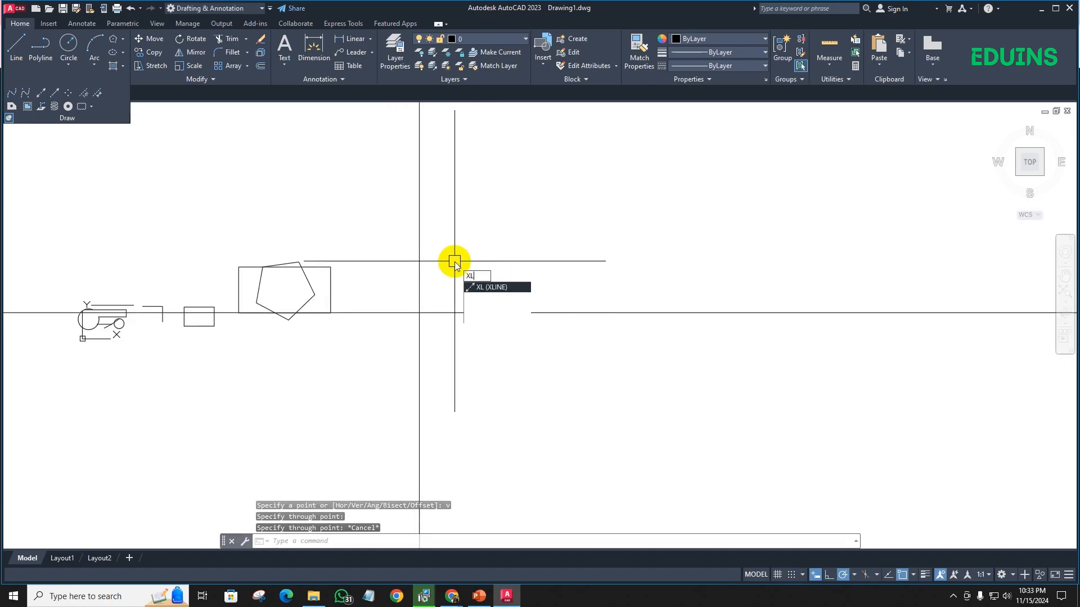
pyautogui.press('Return')
pyautogui.write('h')
pyautogui.press('Return')
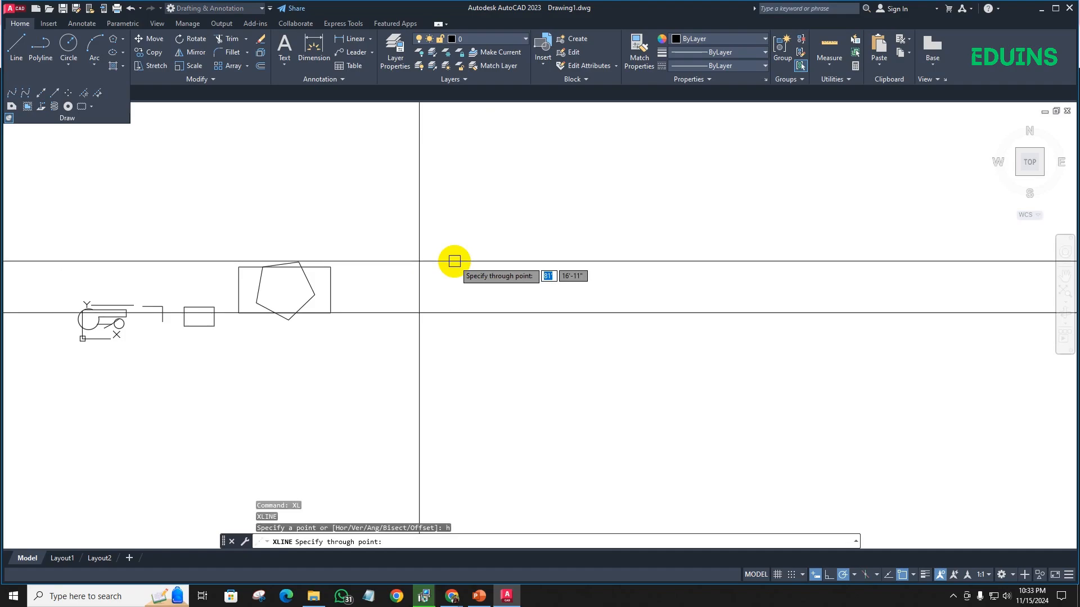
pyautogui.click(414, 207)
pyautogui.moveTo(465, 243); pyautogui.dragTo(434, 300, button='middle')
pyautogui.scroll(3, 409, 284)
pyautogui.press('Escape')
pyautogui.scroll(-3, 501, 279)
pyautogui.moveTo(498, 279); pyautogui.dragTo(438, 247, button='middle')
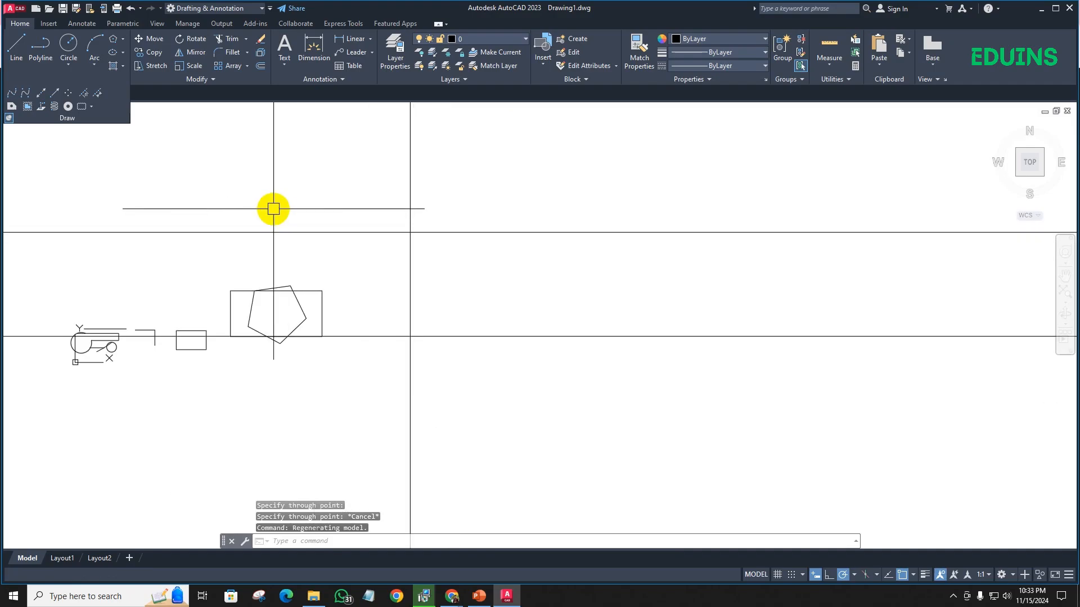
# - Expand the full set of Modify tools and pin it open beside the Draw tools
pyautogui.scroll(2, 414, 236)
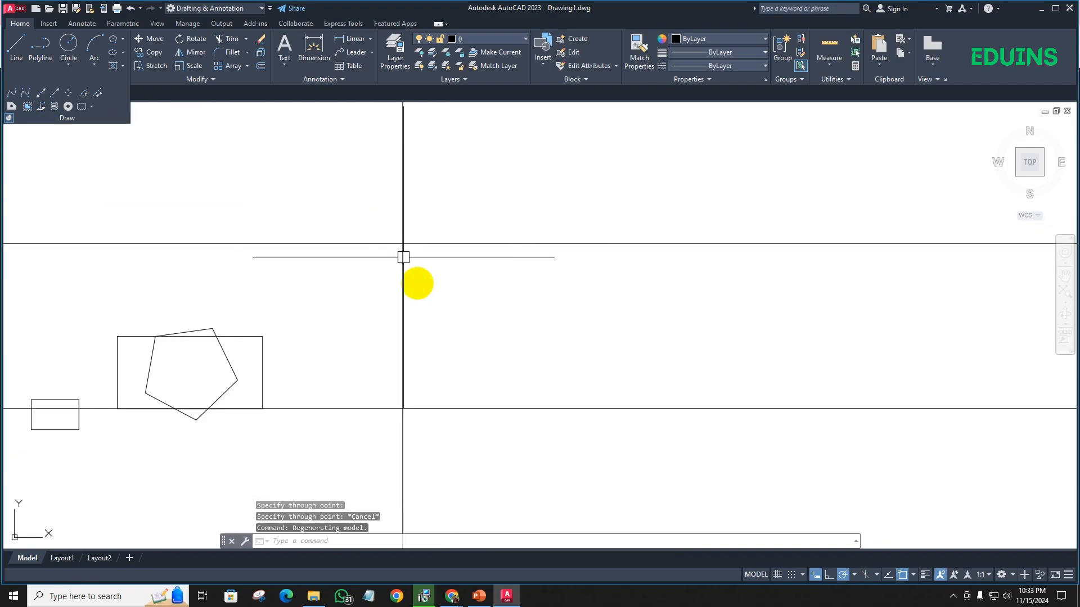
pyautogui.scroll(-2, 403, 257)
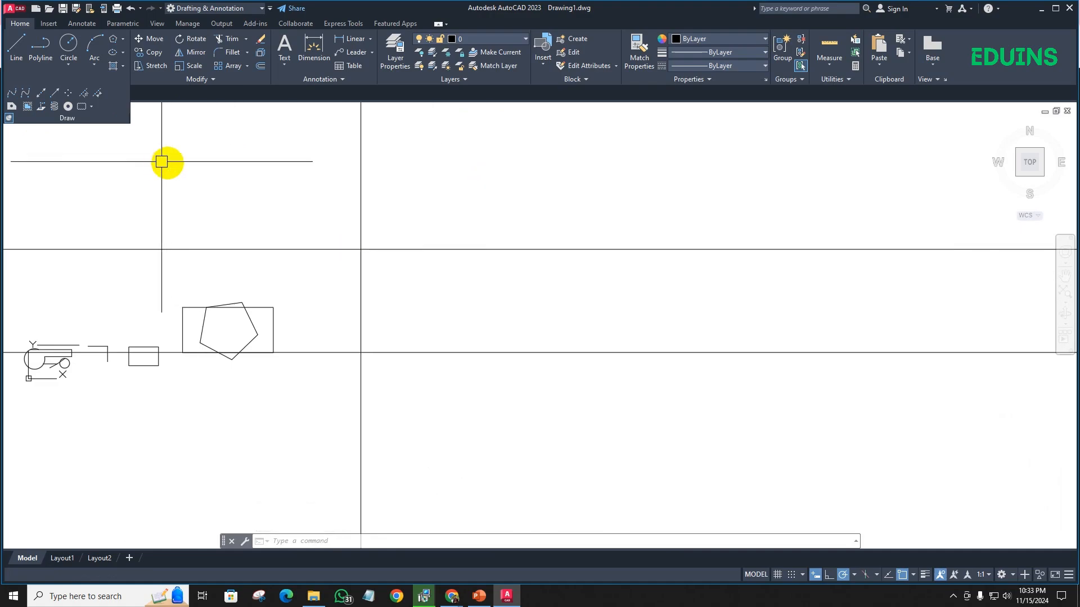
pyautogui.scroll(2, 220, 170)
pyautogui.click(202, 80)
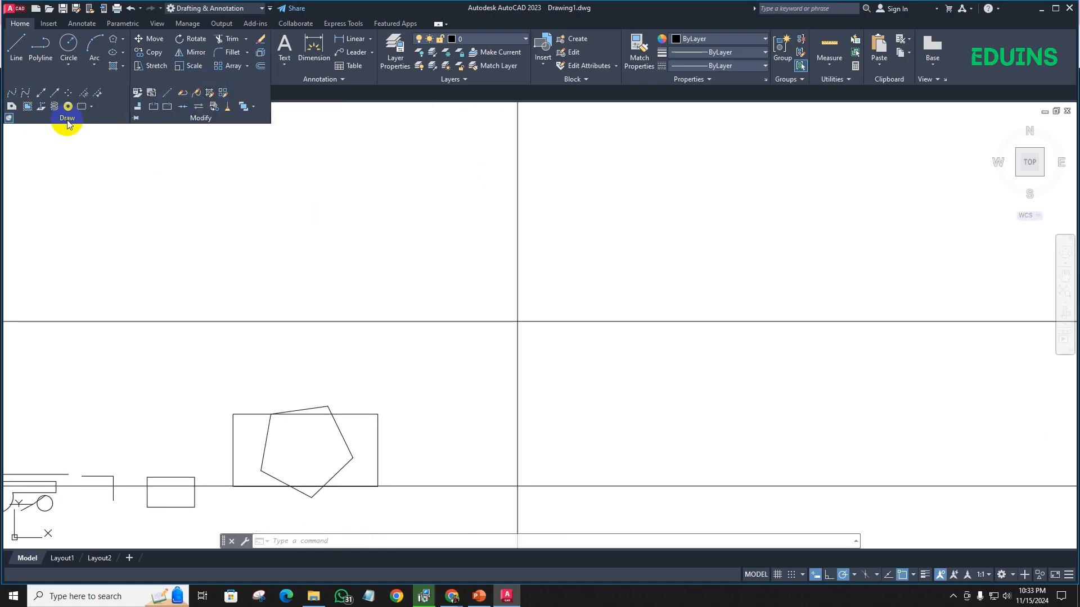
pyautogui.click(8, 118)
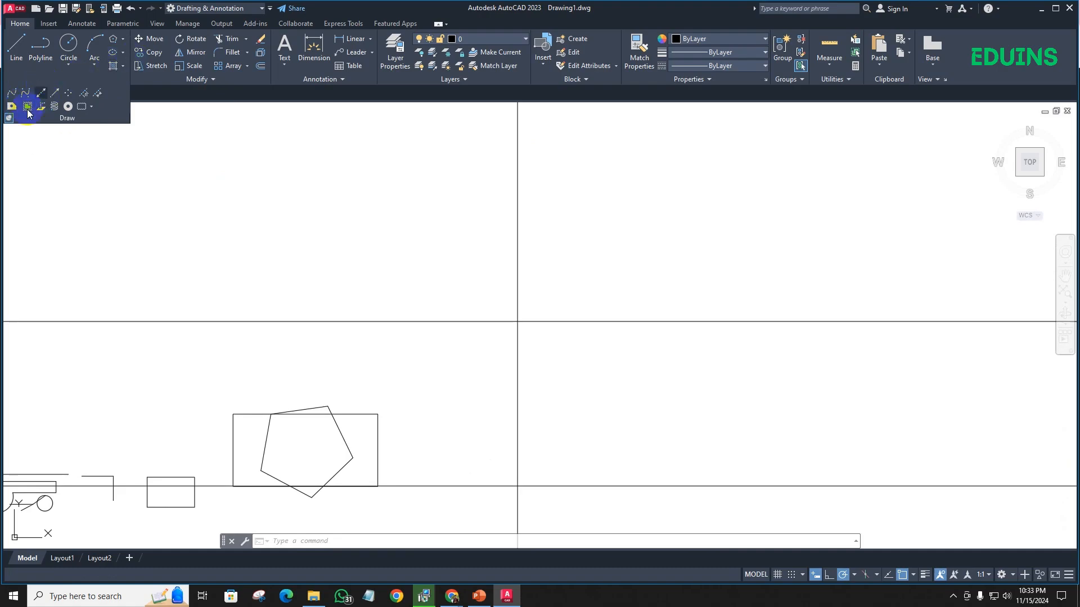
pyautogui.click(170, 82)
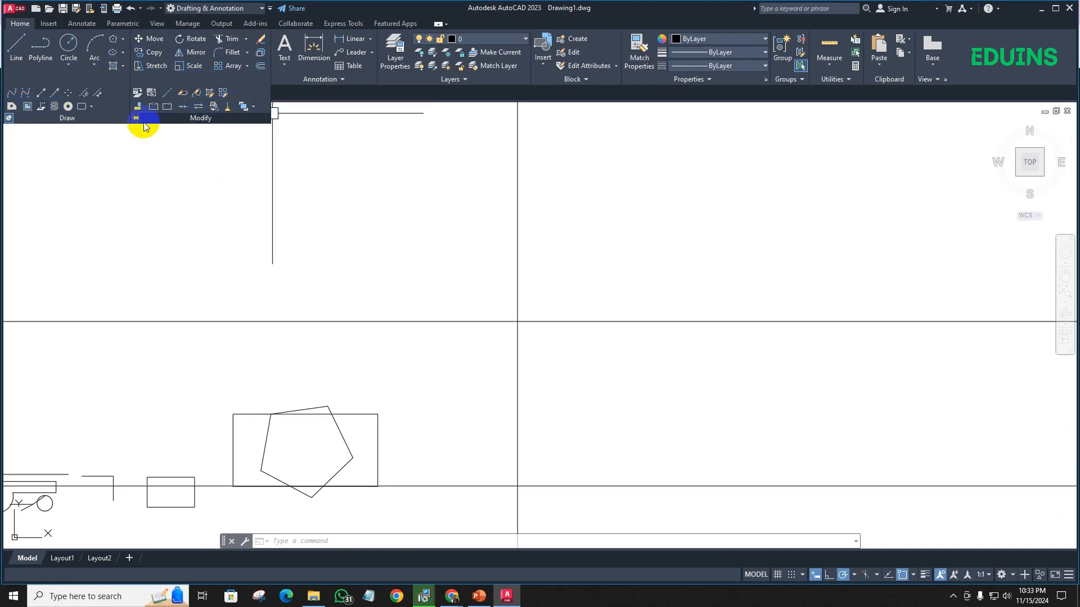
# - Move the large rectangle straight up from its upper-left corner until its top edge lies on the upper horizontal construction line
pyautogui.click(156, 49)
pyautogui.moveTo(312, 360); pyautogui.dragTo(347, 217, button='middle')
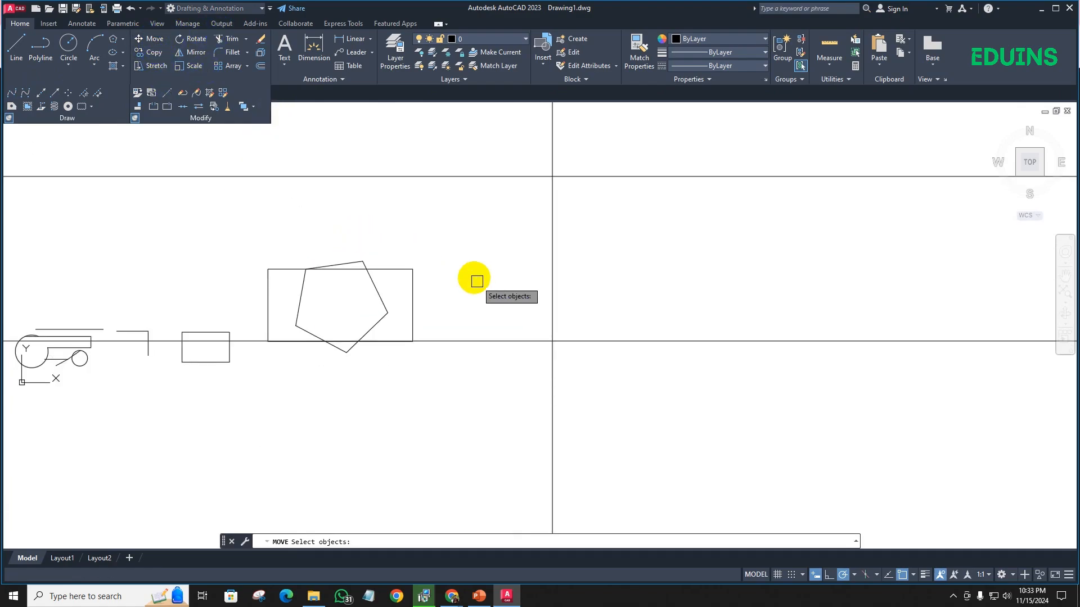
pyautogui.click(411, 285)
pyautogui.click(160, 39)
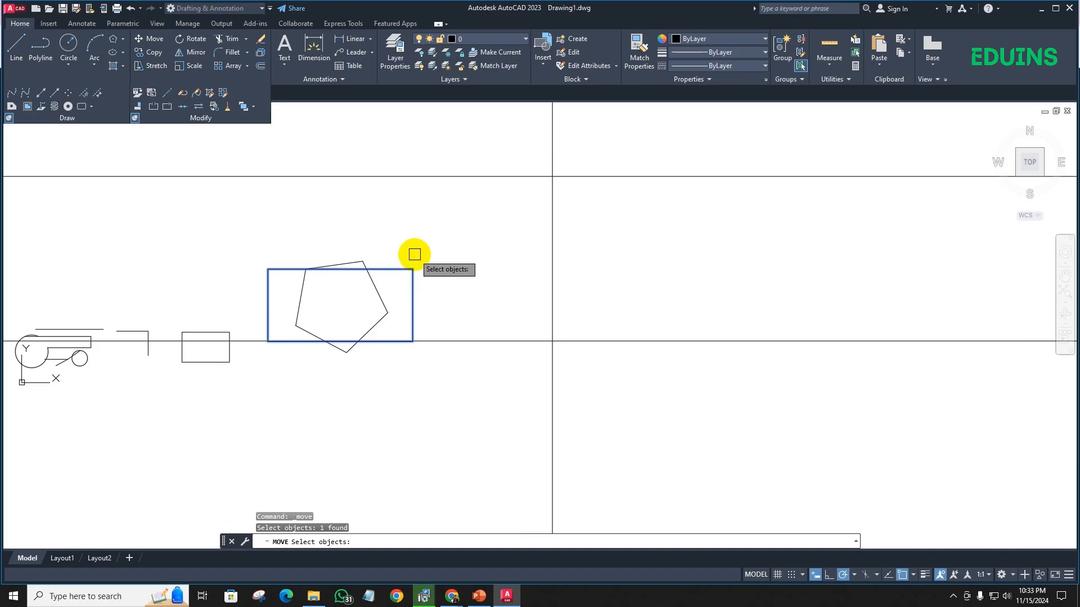
pyautogui.press('Return')
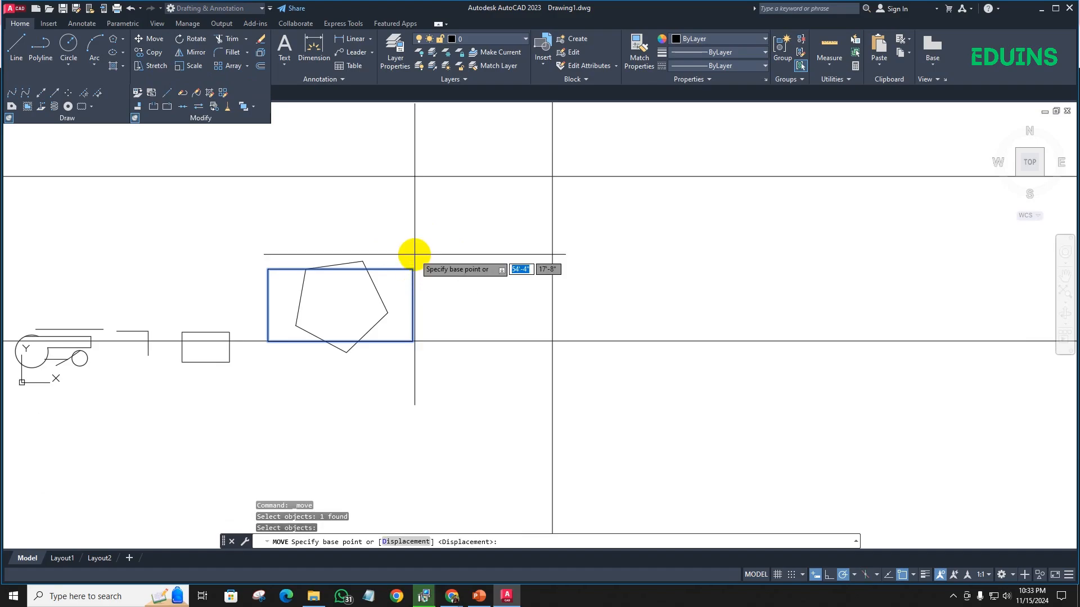
pyautogui.scroll(2, 213, 282)
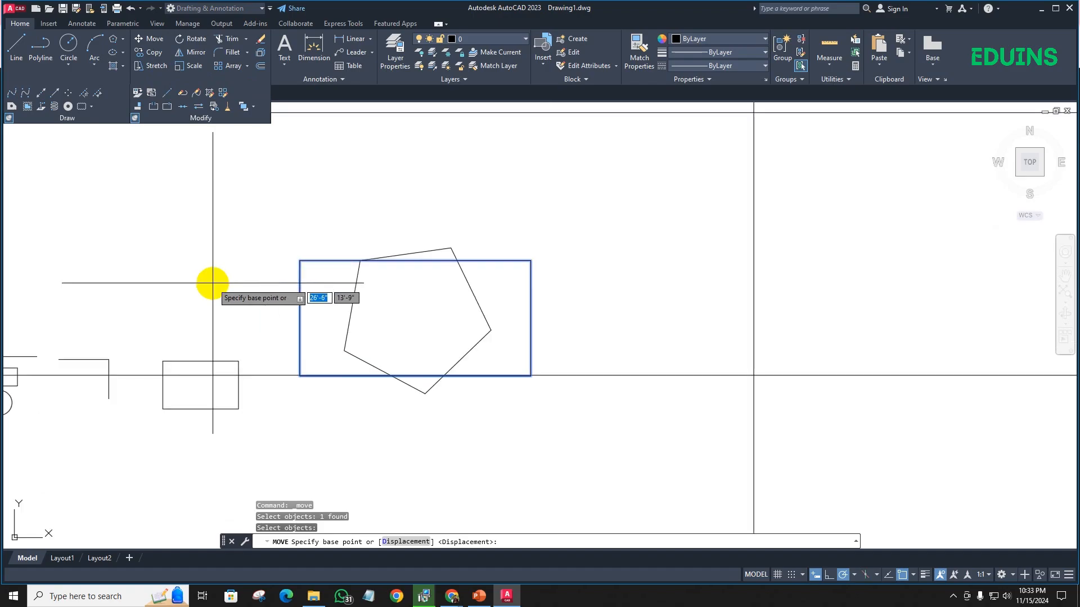
pyautogui.scroll(2, 337, 260)
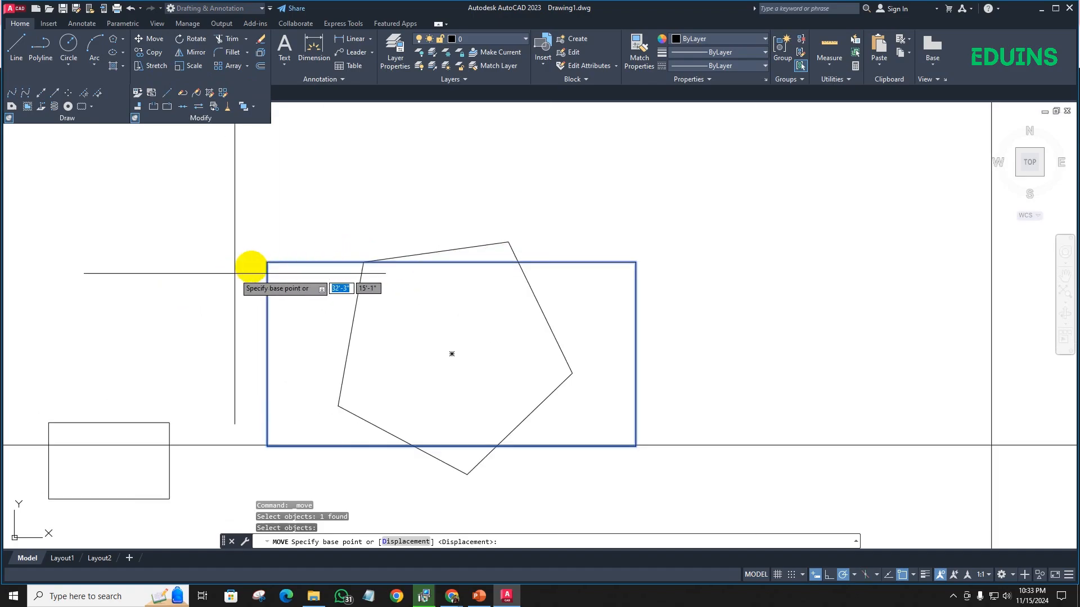
pyautogui.click(267, 261)
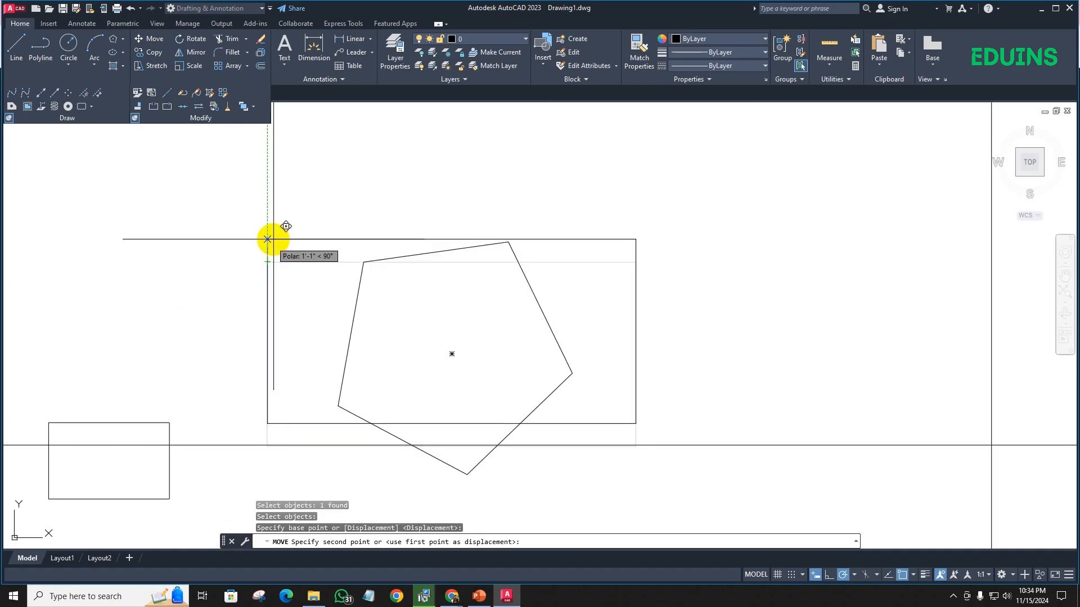
pyautogui.scroll(-3, 287, 202)
pyautogui.click(277, 186)
pyautogui.scroll(2, 323, 205)
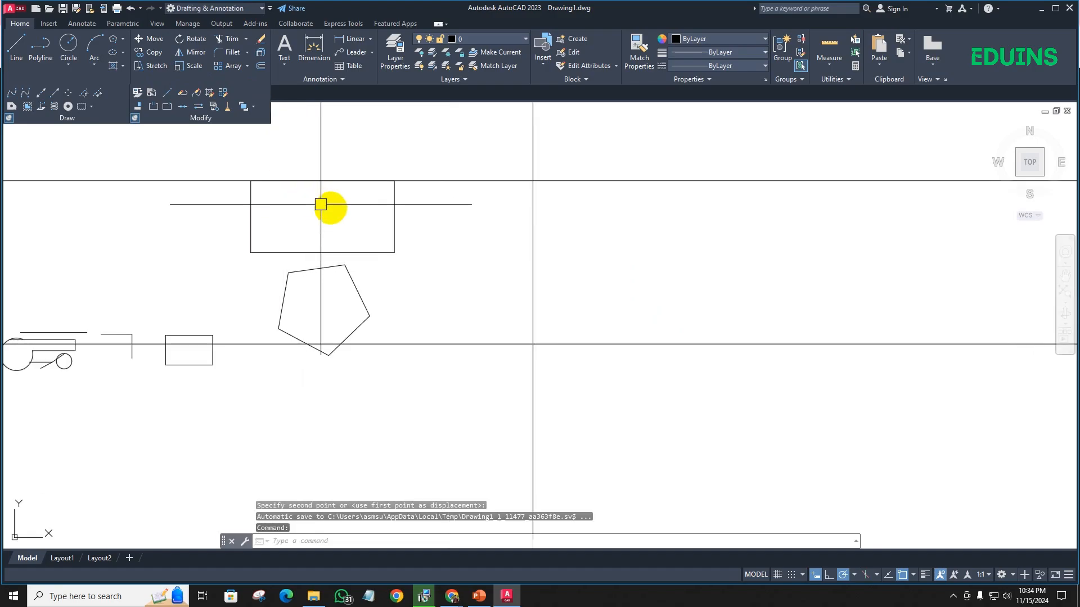
# - Move the large rectangle with the M alias, placing its lower-right corner on the intersection of the vertical and lower horizontal construction lines
pyautogui.scroll(-2, 328, 212)
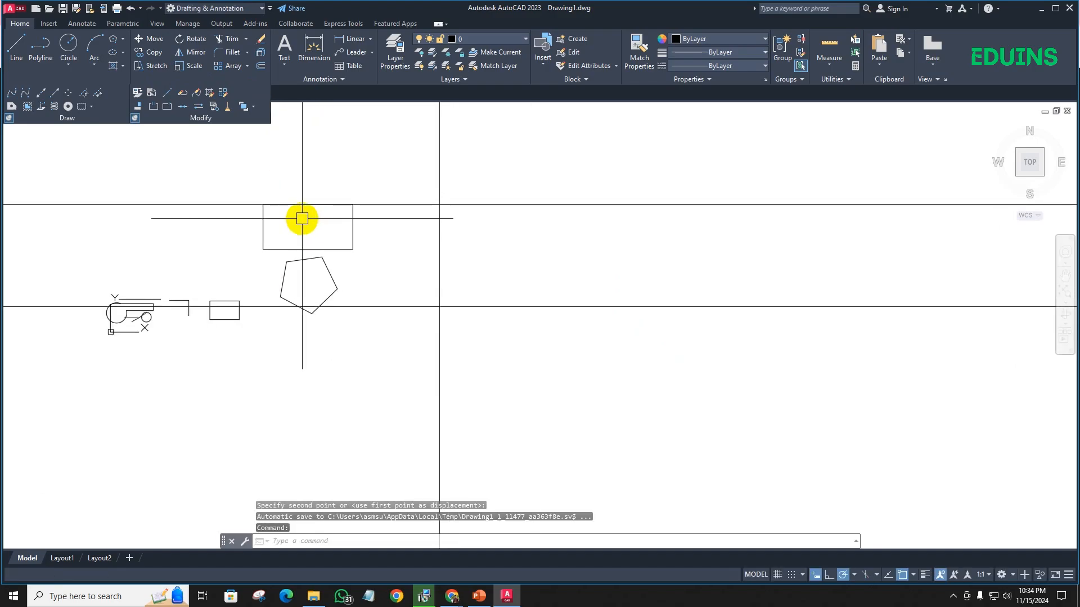
pyautogui.scroll(2, 381, 236)
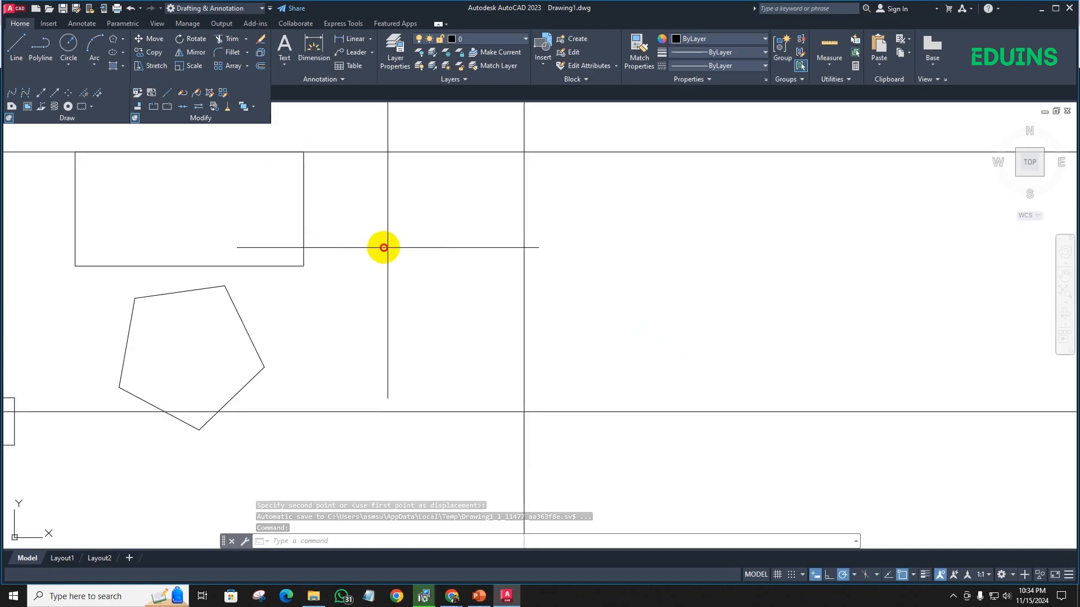
pyautogui.click(383, 243)
pyautogui.click(228, 182)
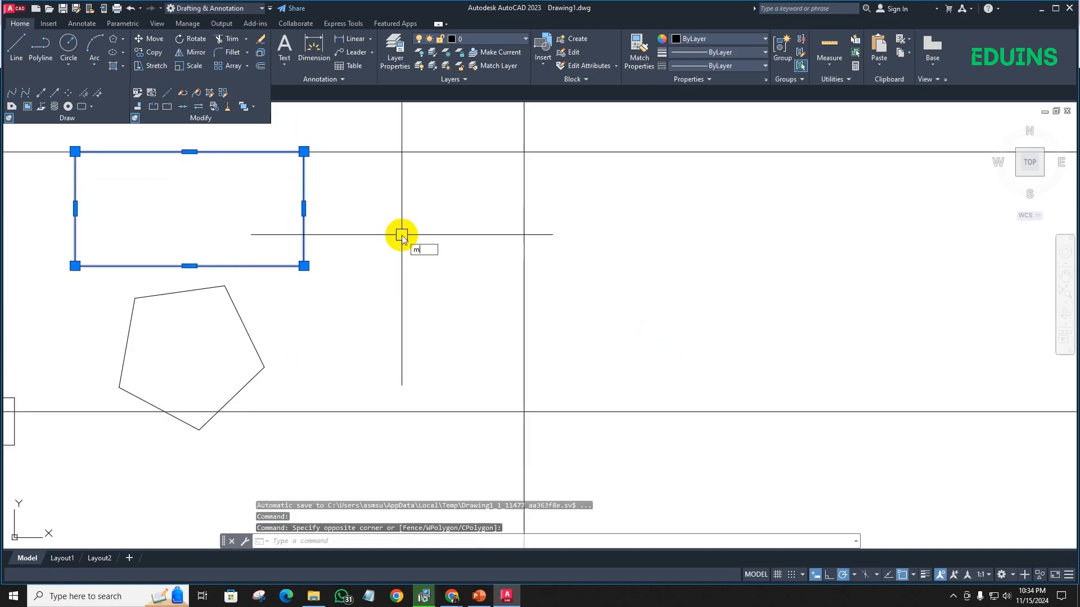
pyautogui.press('Return')
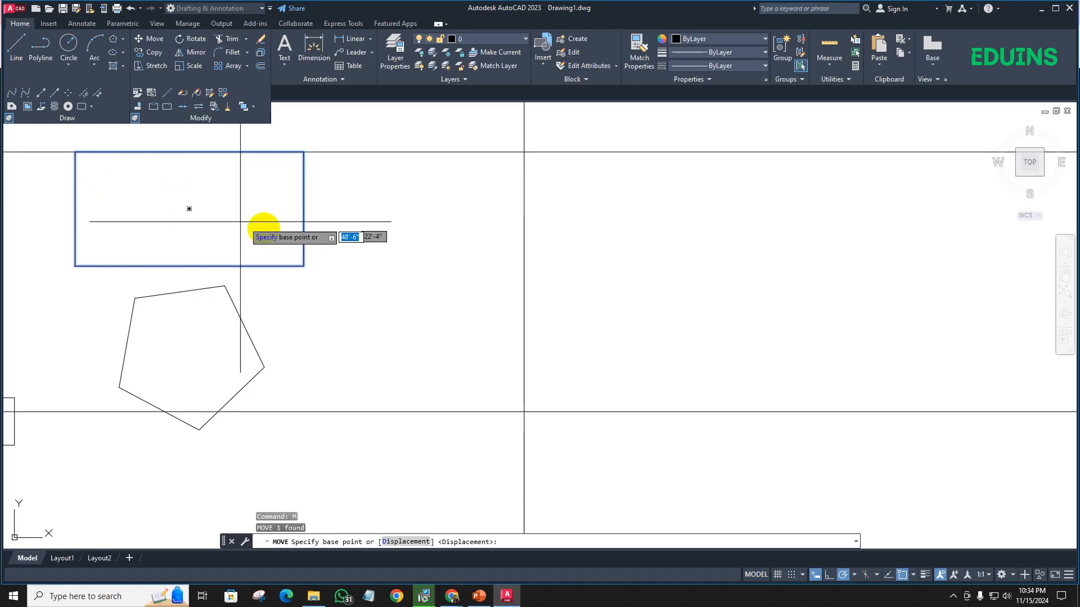
pyautogui.click(303, 266)
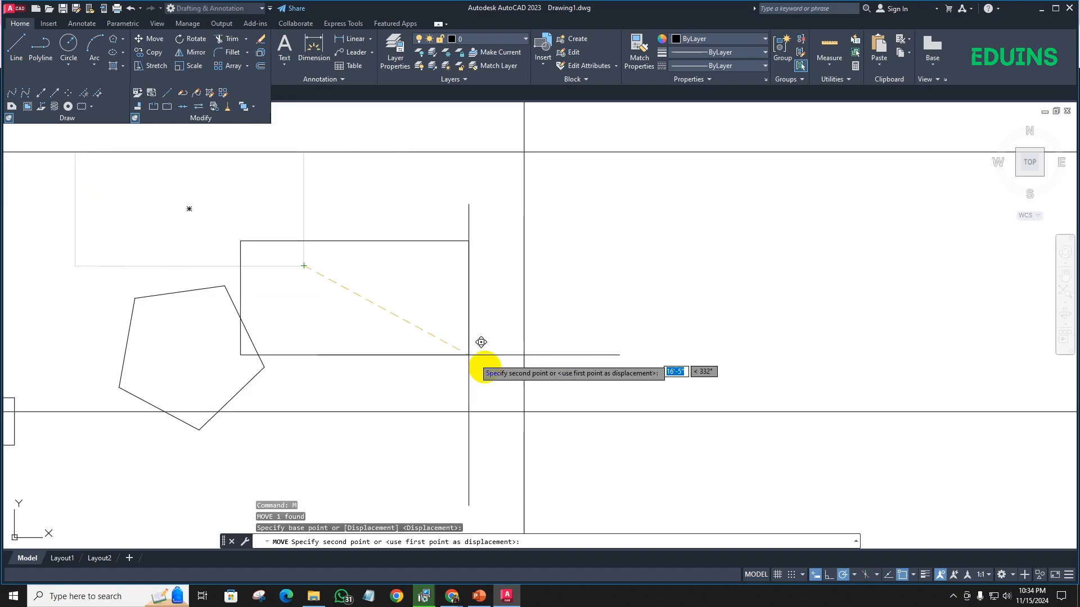
pyautogui.click(523, 411)
pyautogui.scroll(-2, 338, 262)
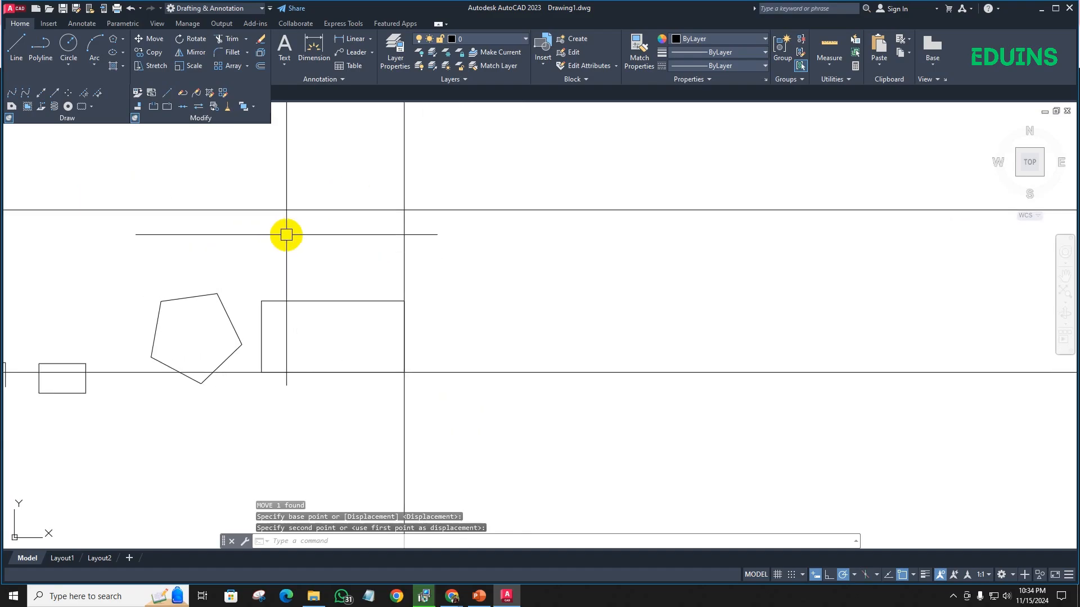
# - Try to select the L-shaped polyline beside the small rectangle with left-to-right window selections that enclose only part of it
pyautogui.scroll(-2, 337, 253)
pyautogui.moveTo(337, 253); pyautogui.dragTo(447, 239, button='middle')
pyautogui.scroll(4, 212, 285)
pyautogui.moveTo(212, 284); pyautogui.dragTo(434, 251, button='middle')
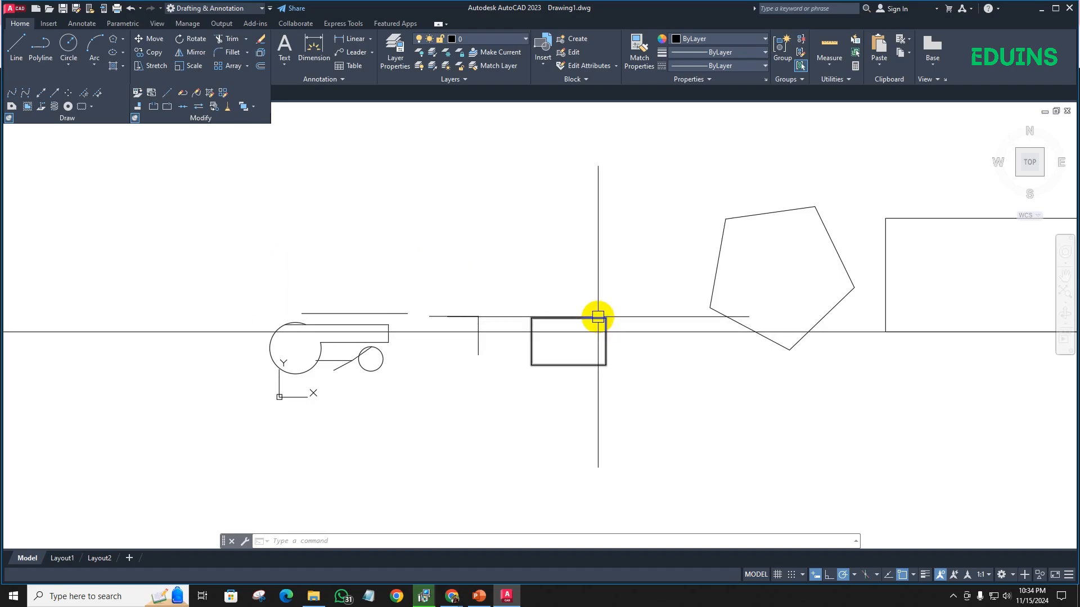
pyautogui.scroll(2, 489, 325)
pyautogui.scroll(3, 489, 324)
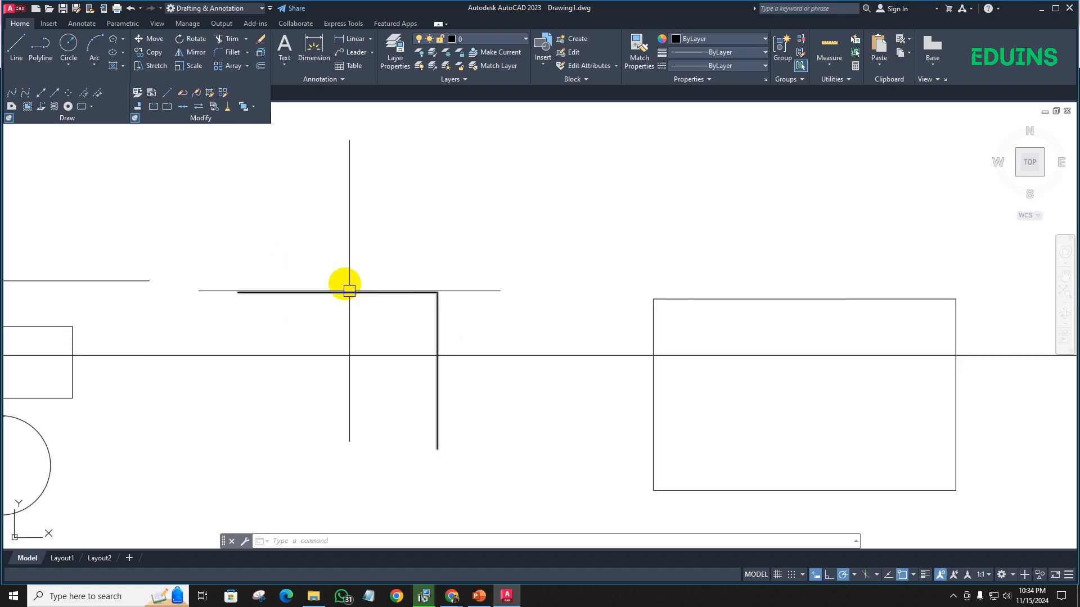
pyautogui.click(202, 207)
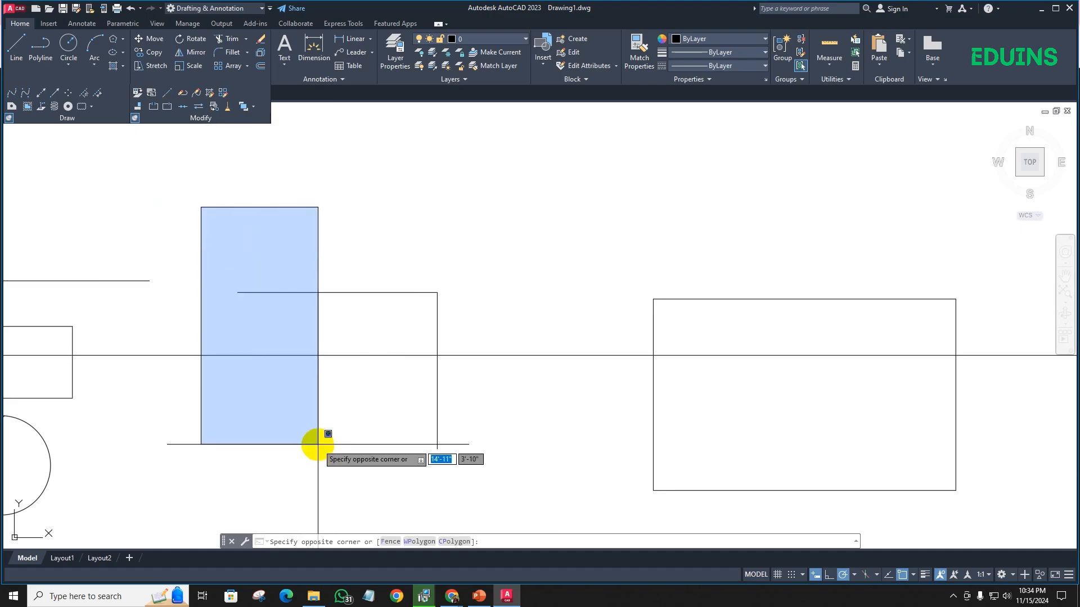
pyautogui.click(323, 393)
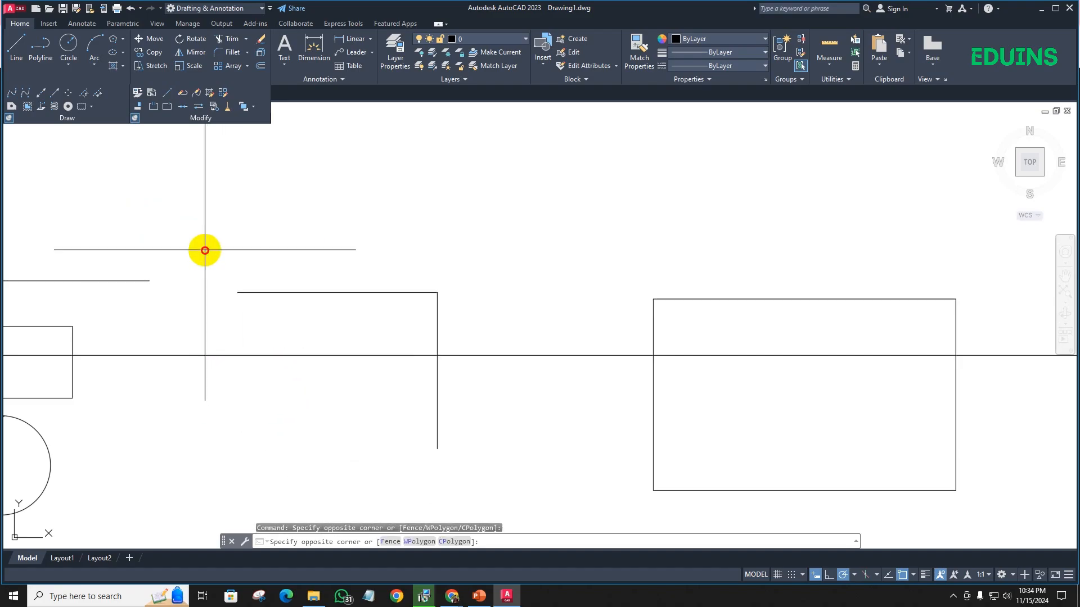
pyautogui.click(451, 311)
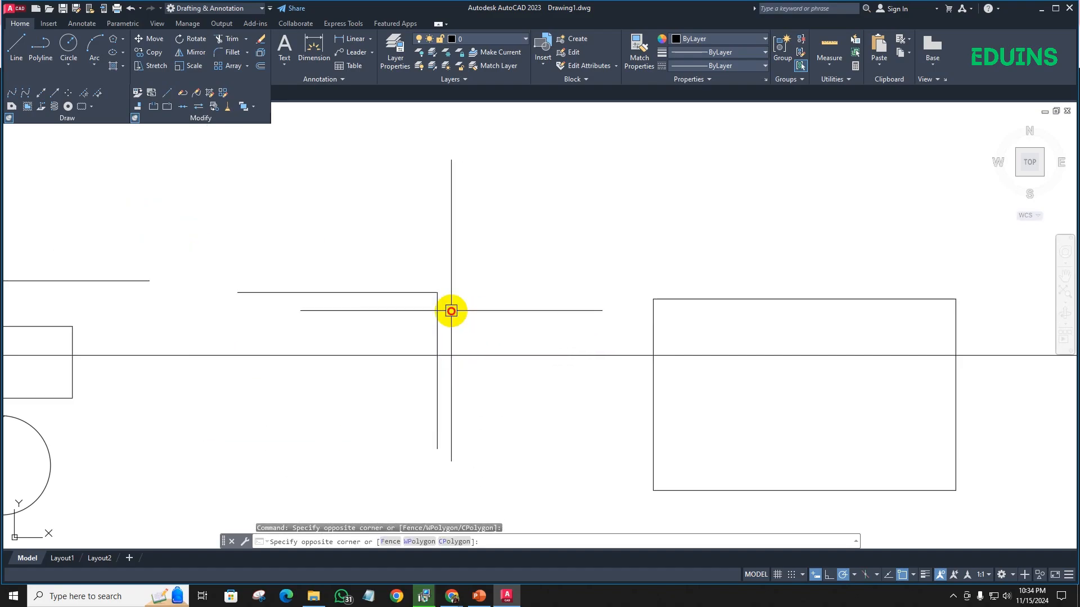
# - Select the separate horizontal line above the circle shapes by fully enclosing it in a window selection, and clear the selection
pyautogui.scroll(-2, 206, 266)
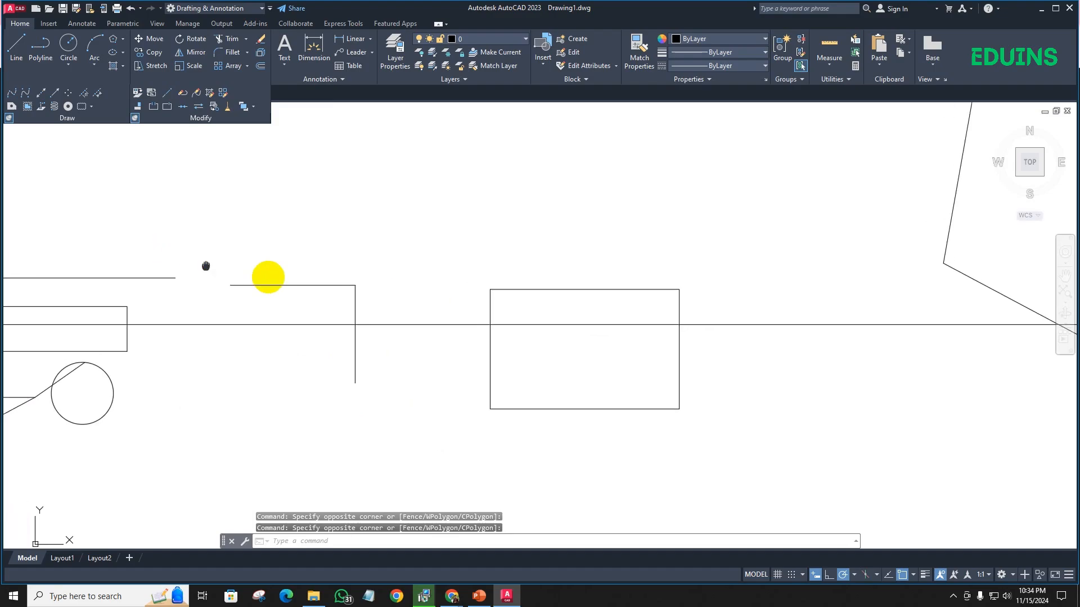
pyautogui.moveTo(205, 266); pyautogui.dragTo(388, 295, button='middle')
pyautogui.click(65, 253)
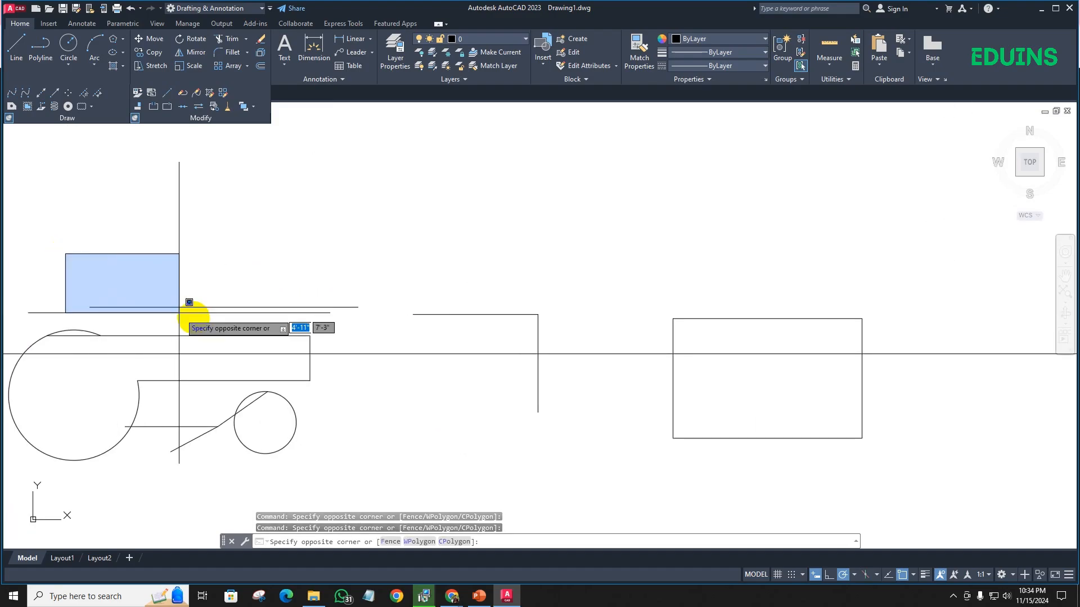
pyautogui.click(374, 322)
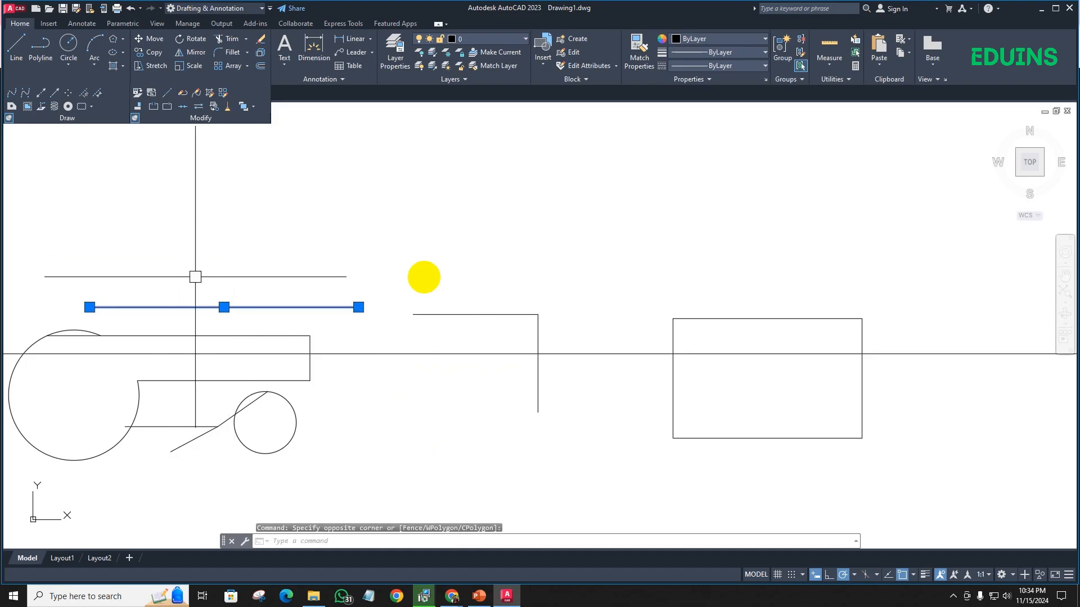
pyautogui.press('Escape')
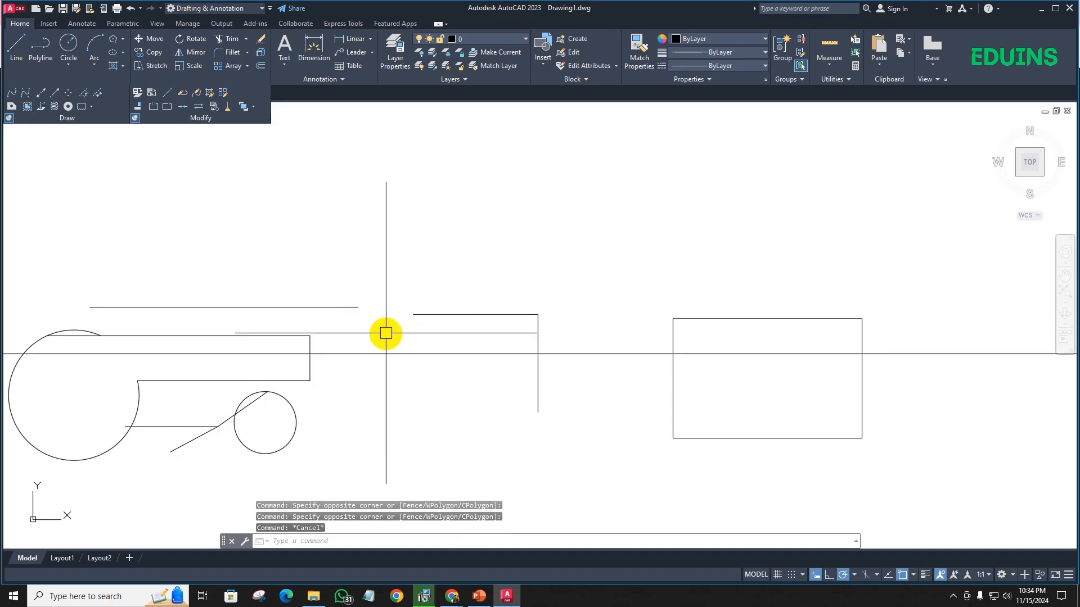
# - Select the same horizontal line with a right-to-left crossing selection over just its right end, and clear the selection
pyautogui.click(406, 237)
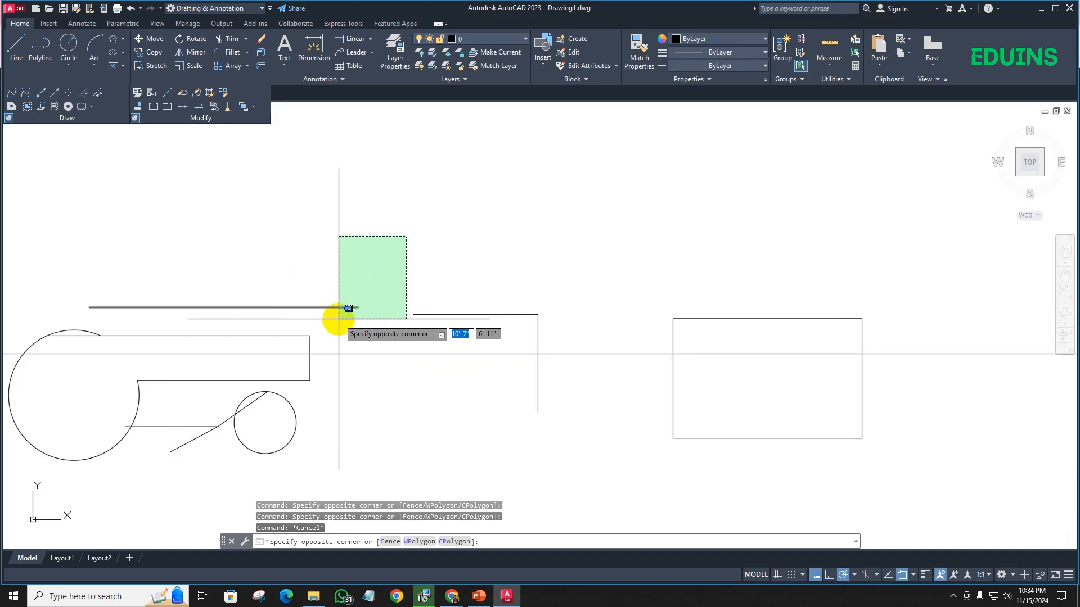
pyautogui.click(347, 318)
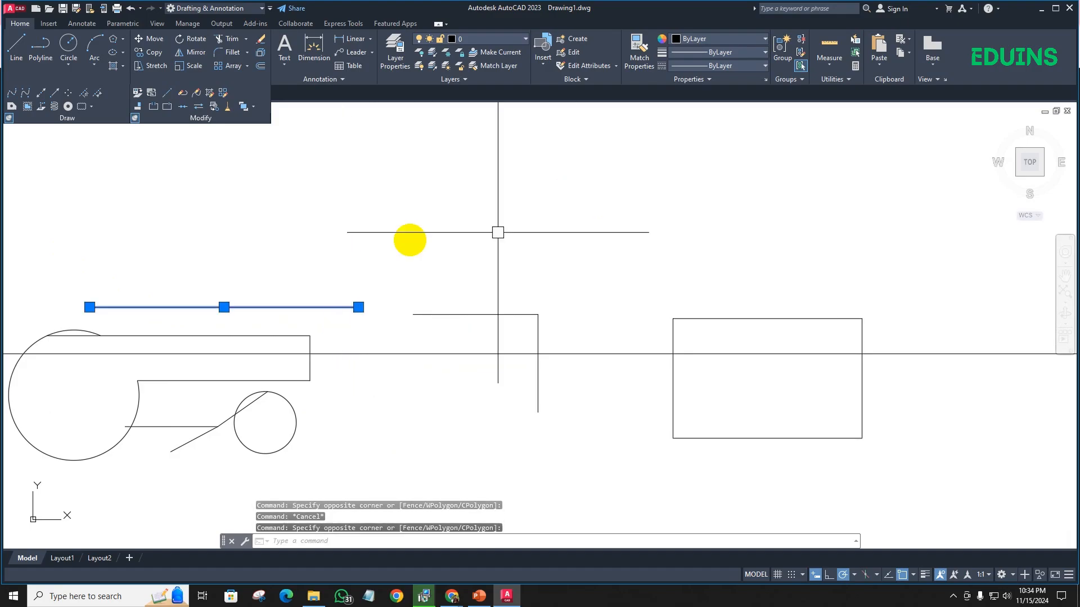
pyautogui.moveTo(321, 329); pyautogui.dragTo(261, 308, button='middle')
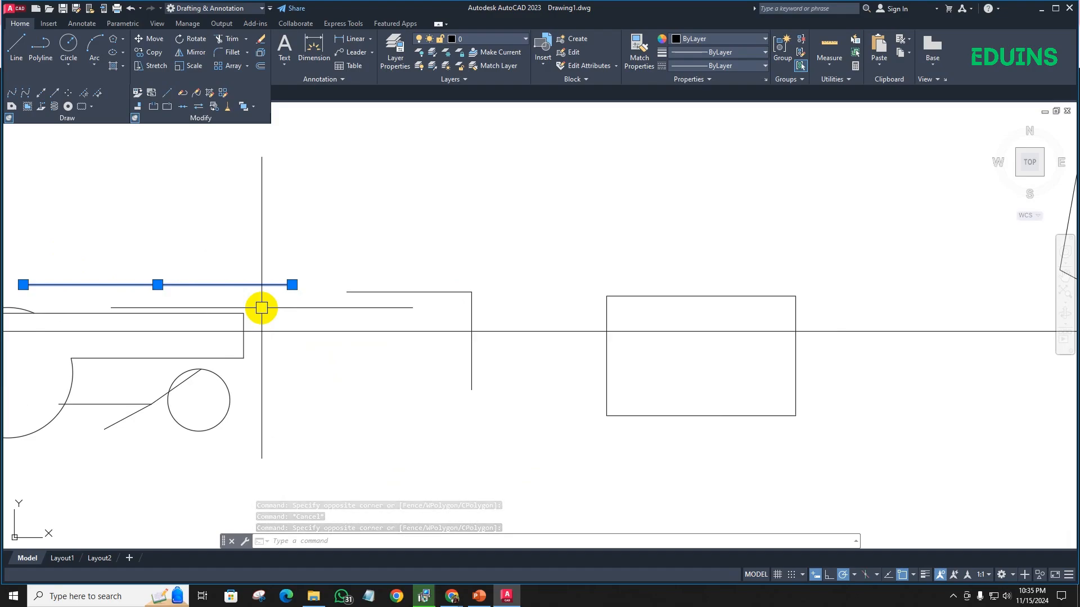
pyautogui.press('Escape')
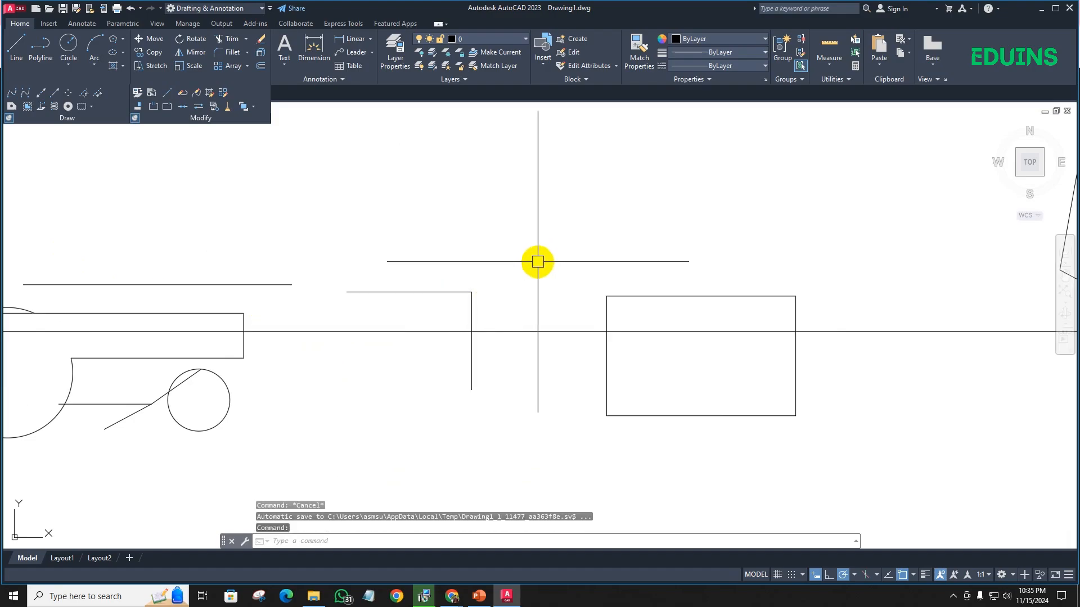
# - Select all the closed shapes and short lines twice with left-to-right windows around the whole drawing, clearing the selection each time
pyautogui.scroll(-8, 537, 263)
pyautogui.moveTo(537, 265); pyautogui.dragTo(411, 301, button='middle')
pyautogui.scroll(-2, 643, 282)
pyautogui.moveTo(728, 264); pyautogui.dragTo(690, 293, button='middle')
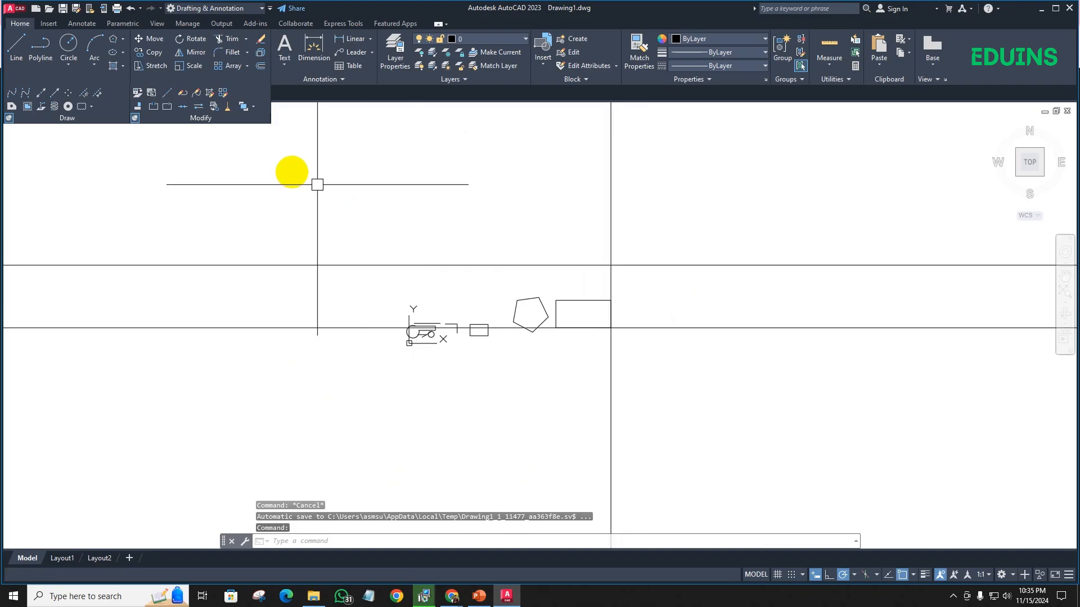
pyautogui.click(291, 172)
pyautogui.click(766, 437)
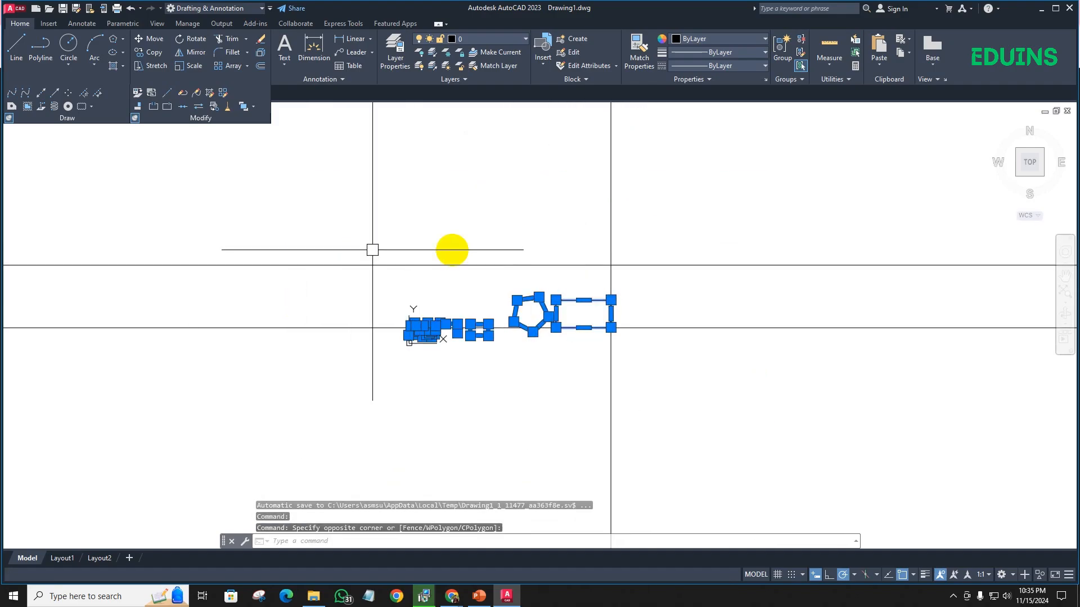
pyautogui.scroll(6, 392, 323)
pyautogui.moveTo(402, 315); pyautogui.dragTo(263, 308, button='middle')
pyautogui.press('Escape')
pyautogui.scroll(-8, 315, 277)
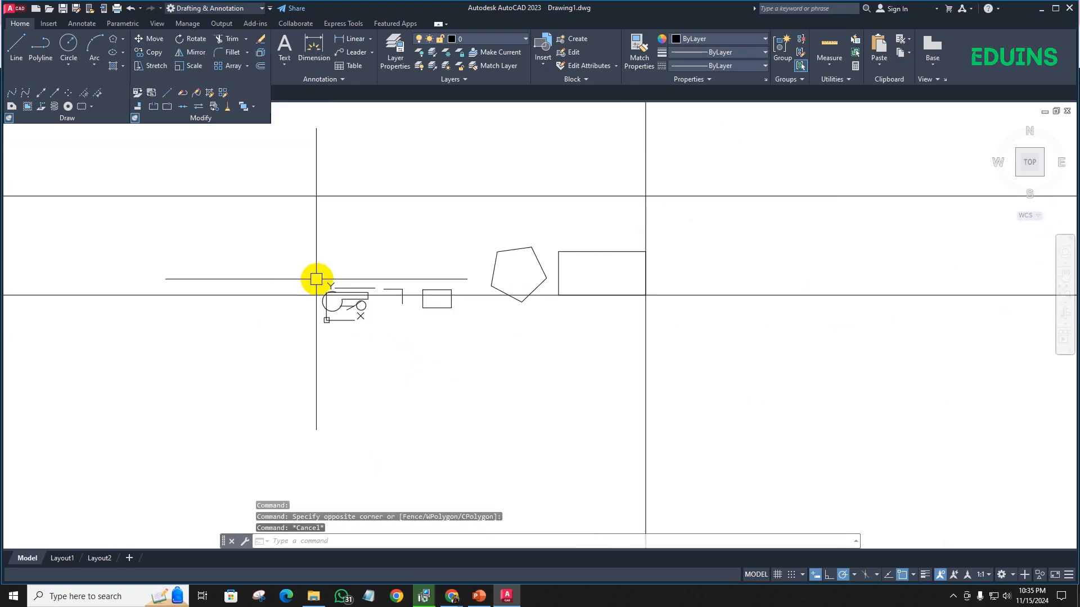
pyautogui.click(270, 229)
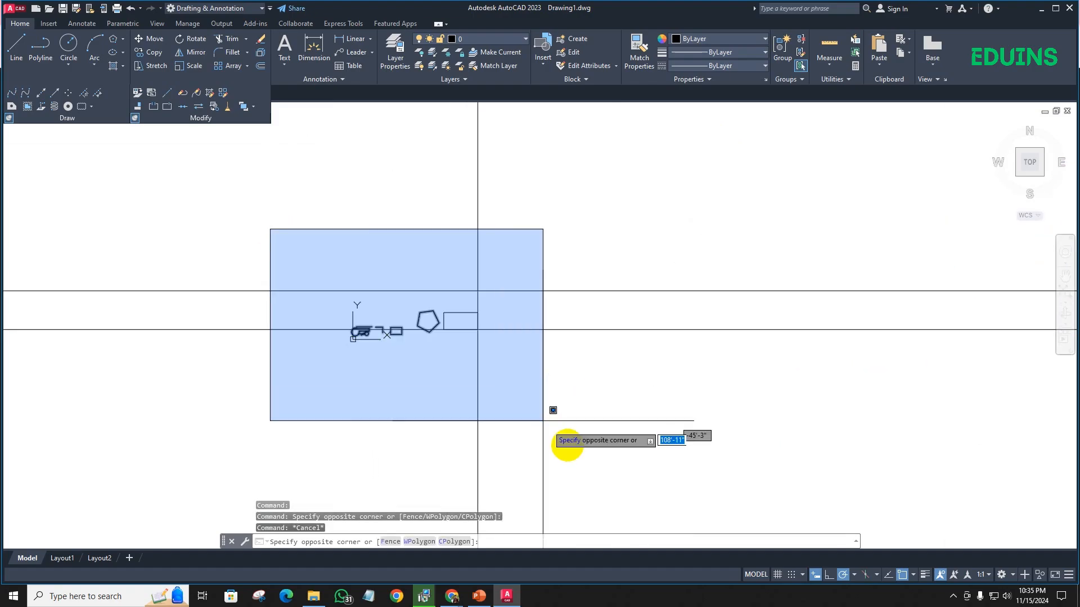
pyautogui.click(568, 444)
pyautogui.press('Escape')
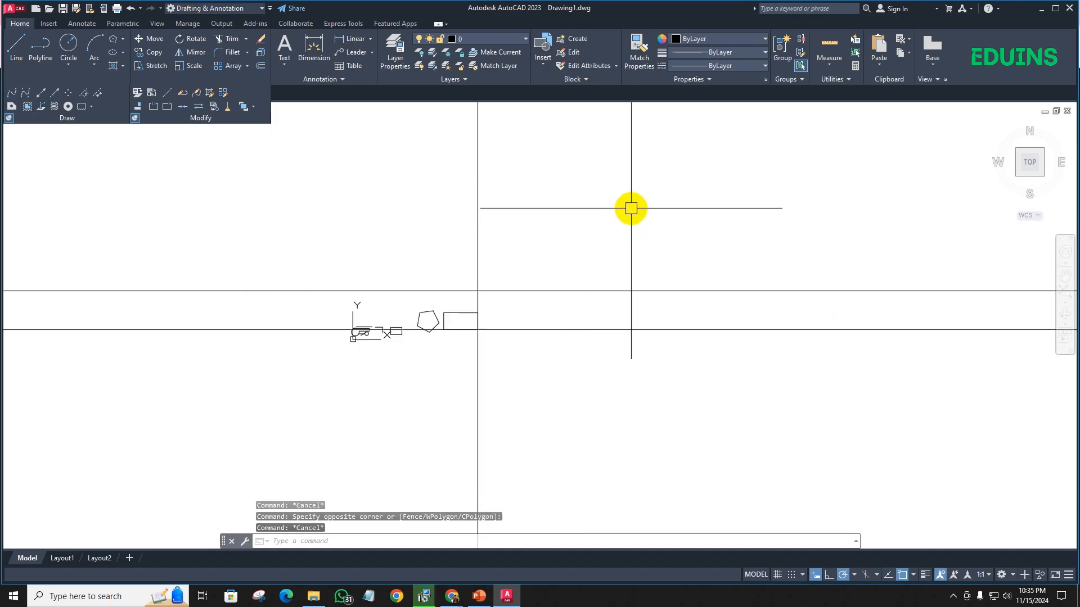
# - Select the whole drawing, including the three construction lines, with a right-to-left crossing selection, and clear the selection
pyautogui.click(631, 209)
pyautogui.click(251, 434)
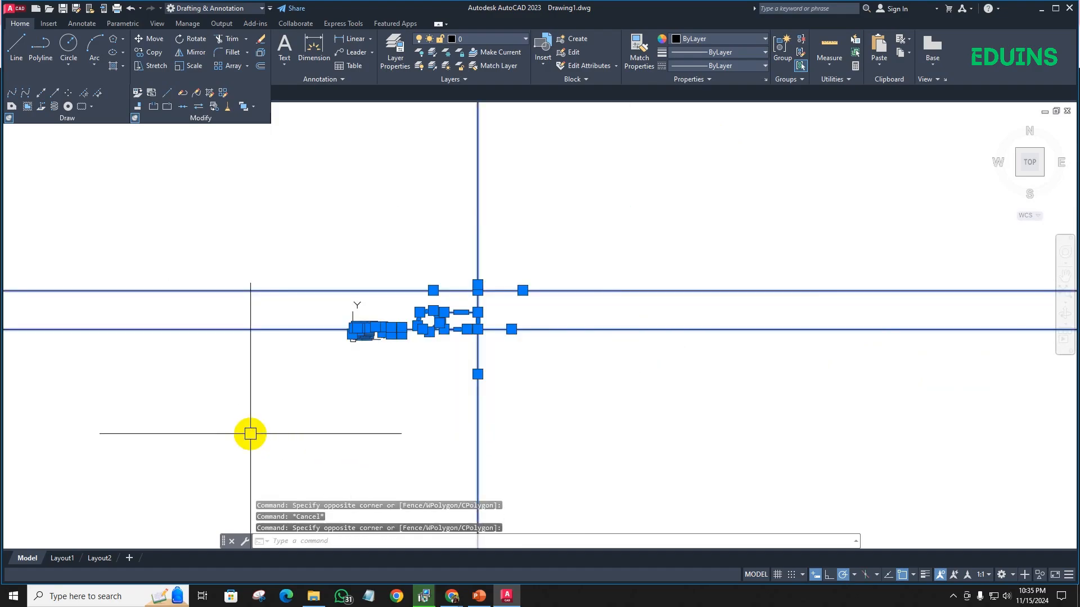
pyautogui.scroll(5, 523, 245)
pyautogui.scroll(-10, 516, 253)
pyautogui.scroll(8, 518, 262)
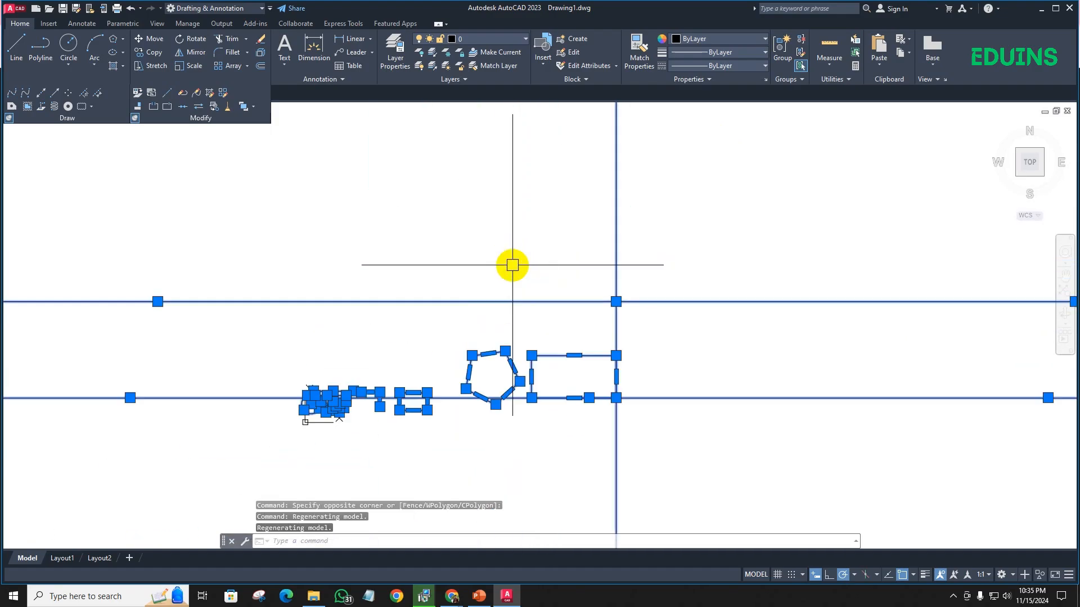
pyautogui.press('Escape')
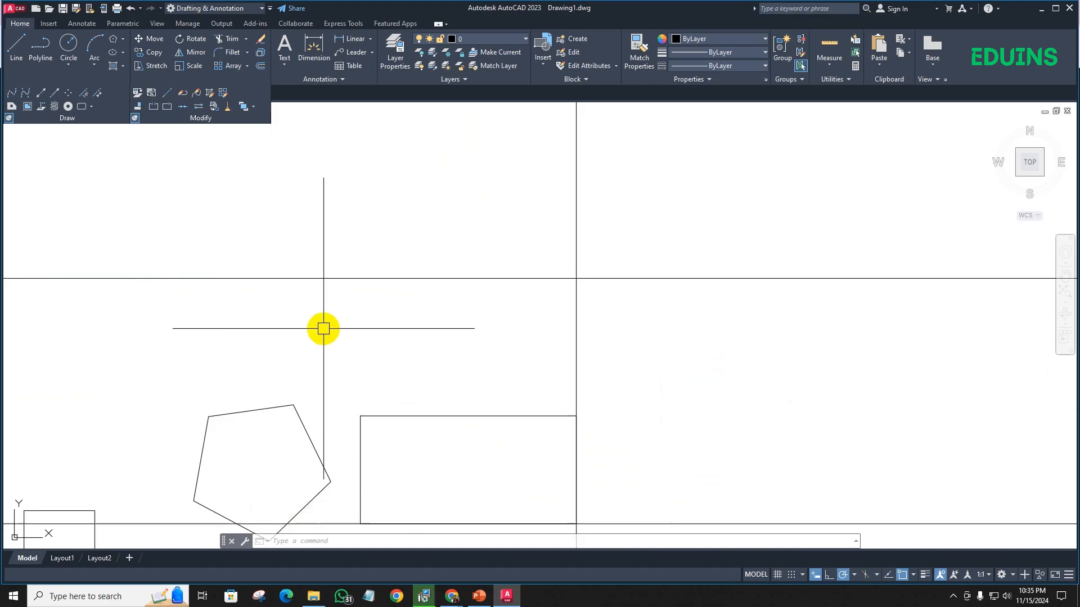
pyautogui.scroll(-2, 329, 329)
pyautogui.moveTo(329, 329); pyautogui.dragTo(450, 288, button='middle')
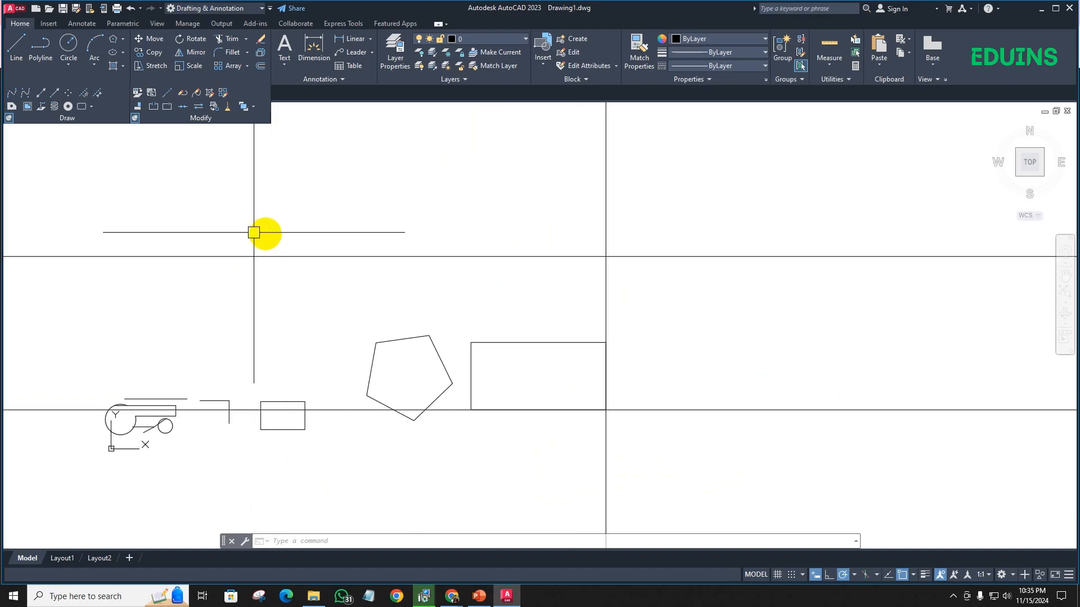
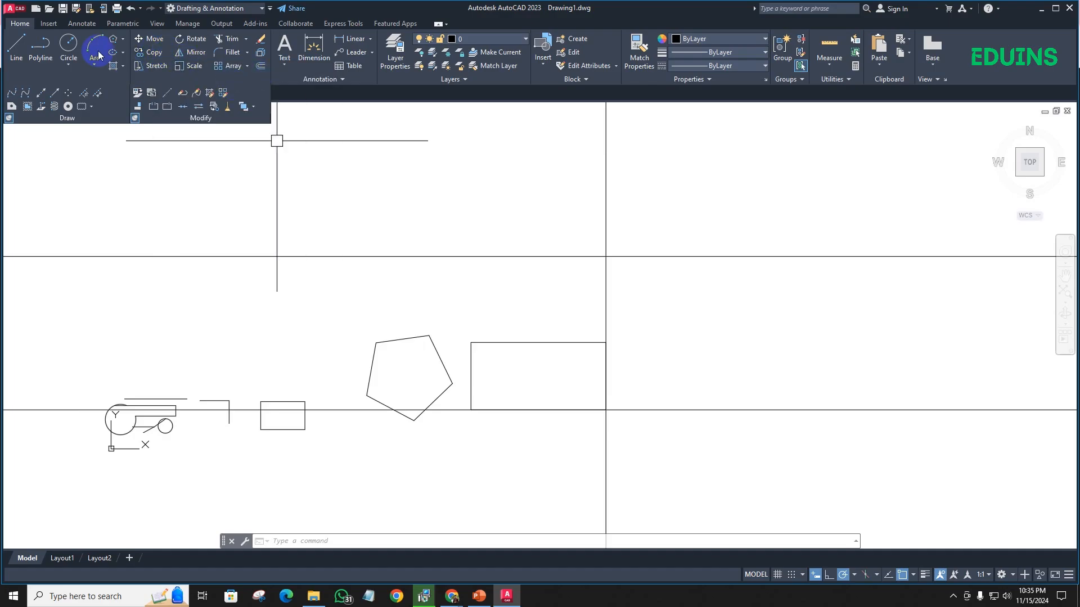
# - Copy the large rectangle from its upper-left corner to a spot above and to the left, just under the upper horizontal construction line
pyautogui.click(154, 56)
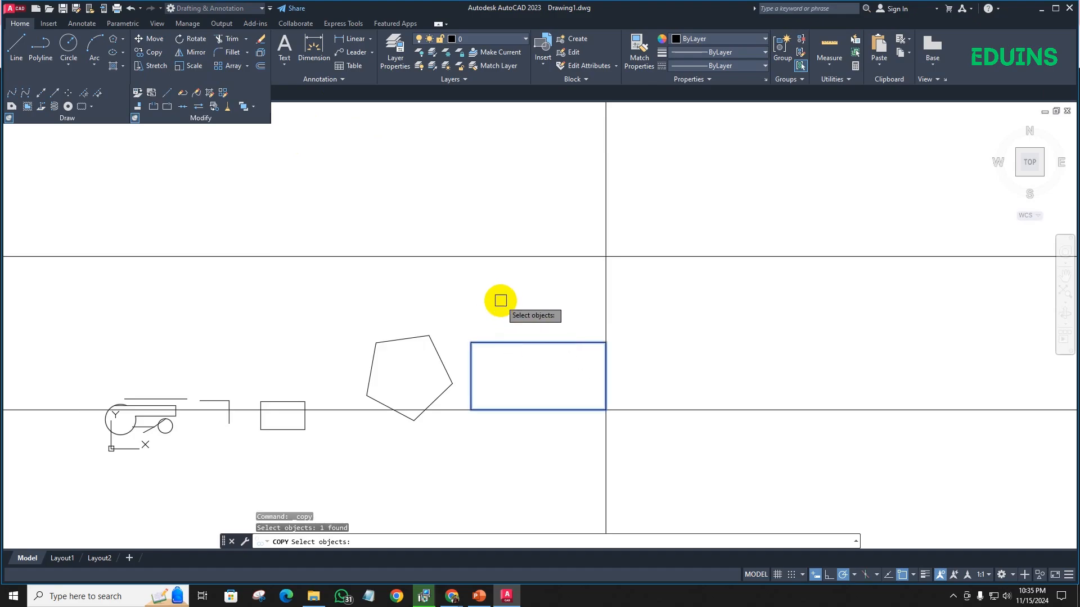
pyautogui.press('Return')
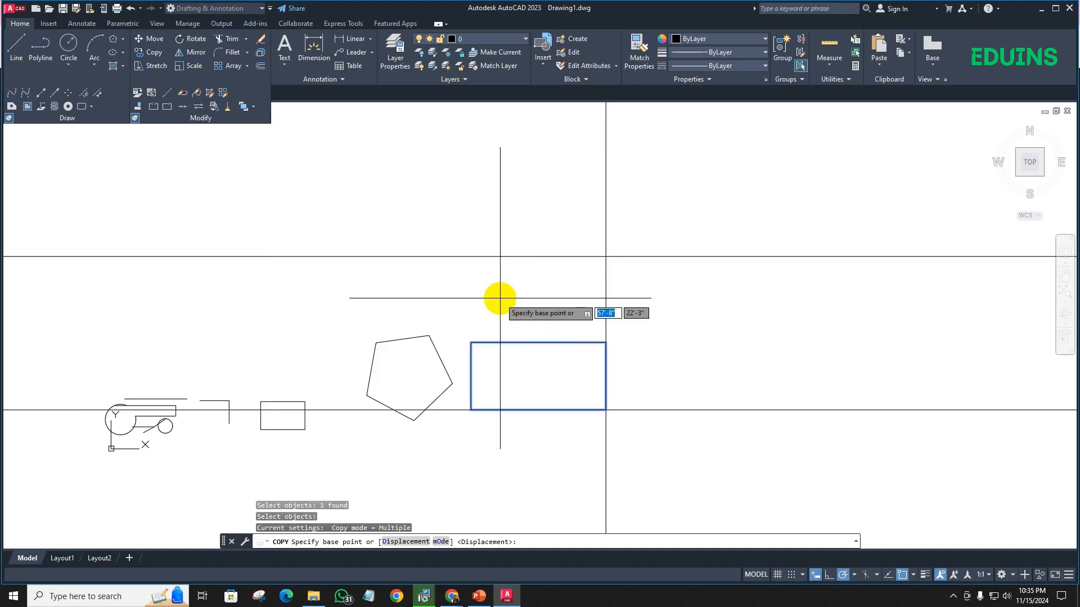
pyautogui.click(470, 339)
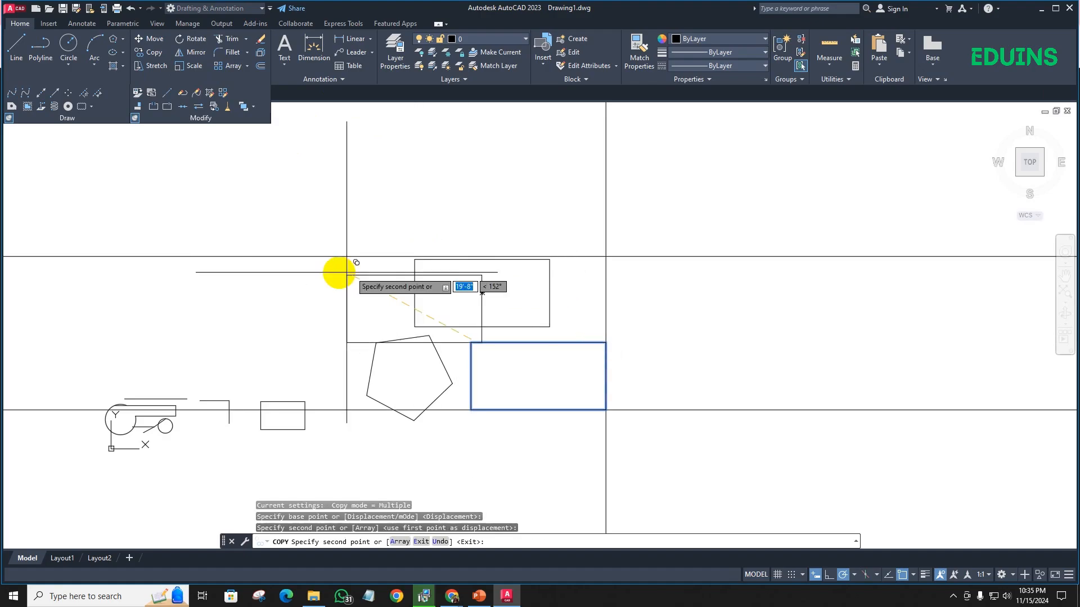
pyautogui.scroll(4, 437, 197)
pyautogui.scroll(-4, 384, 170)
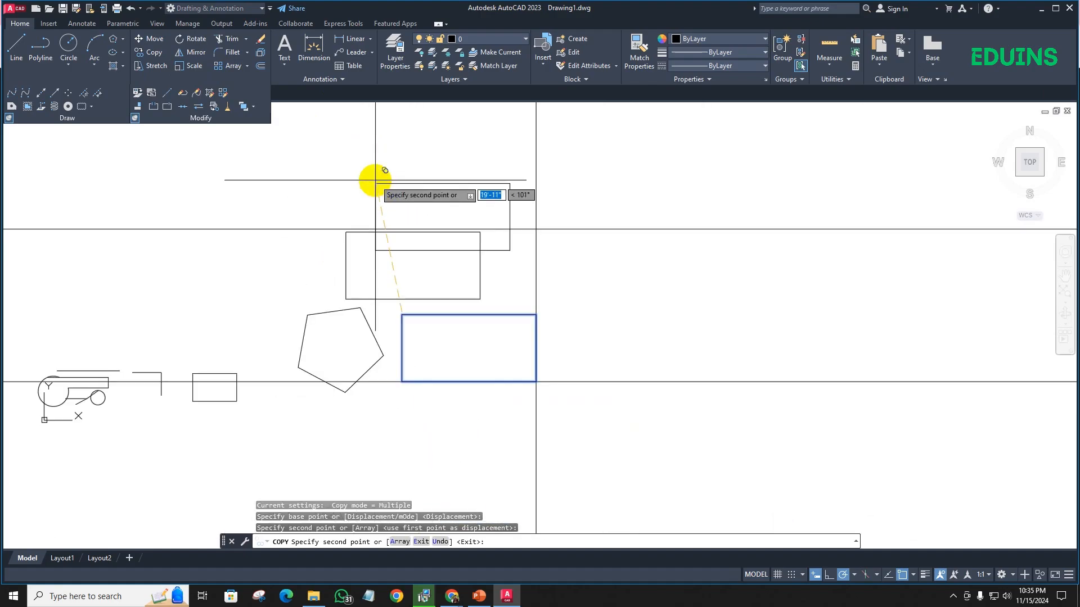
pyautogui.moveTo(385, 170); pyautogui.dragTo(336, 114, button='middle')
pyautogui.press('Escape')
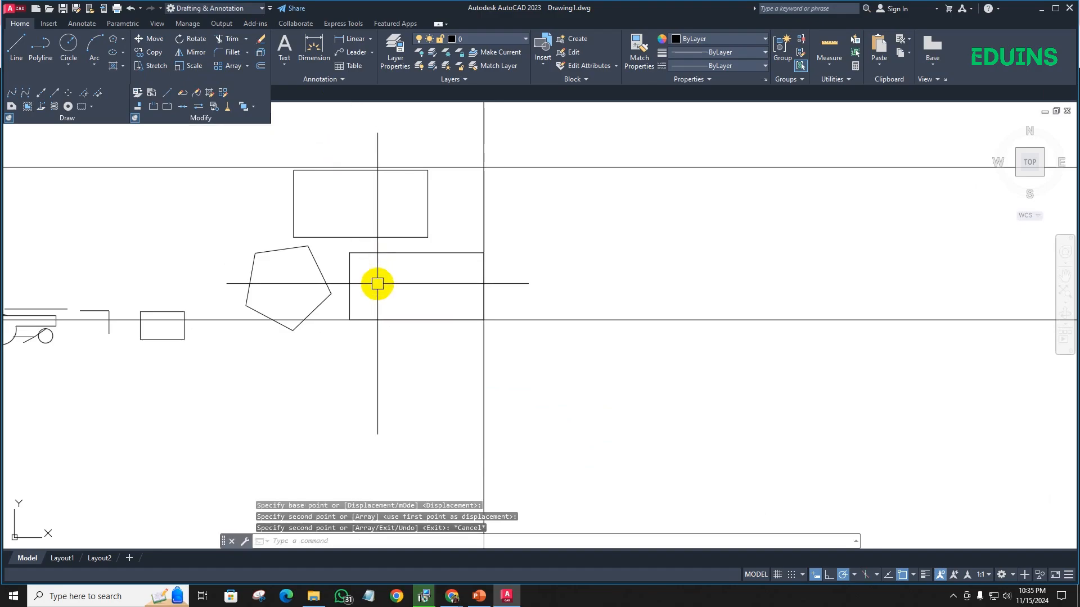
# - Copy the original large rectangle straight down from its lower-right corner, placing it below the lower horizontal construction line
pyautogui.write('copy')
pyautogui.press('Return')
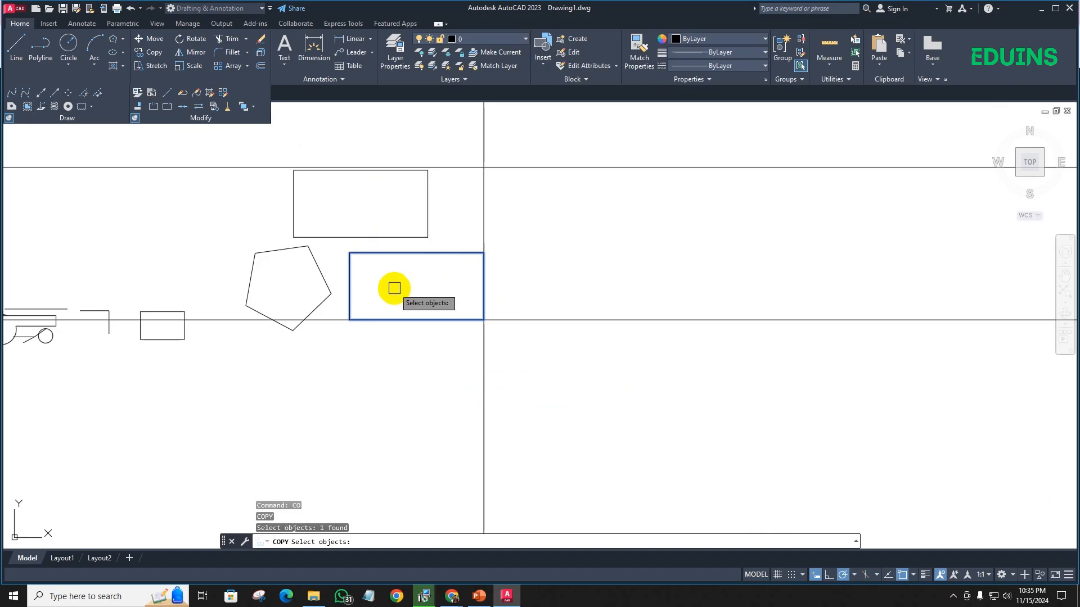
pyautogui.press('Return')
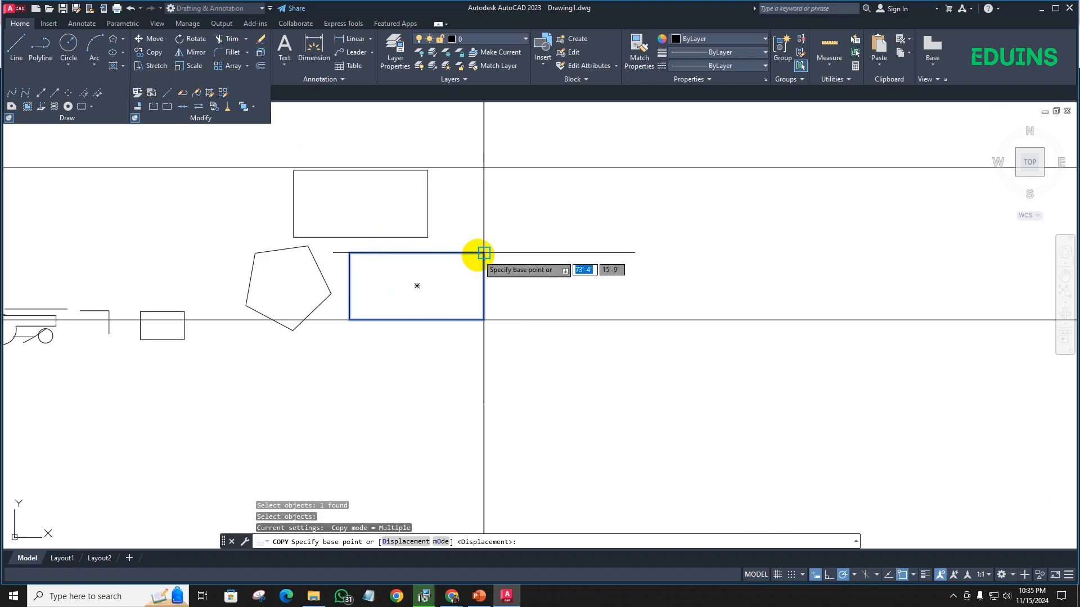
pyautogui.click(483, 320)
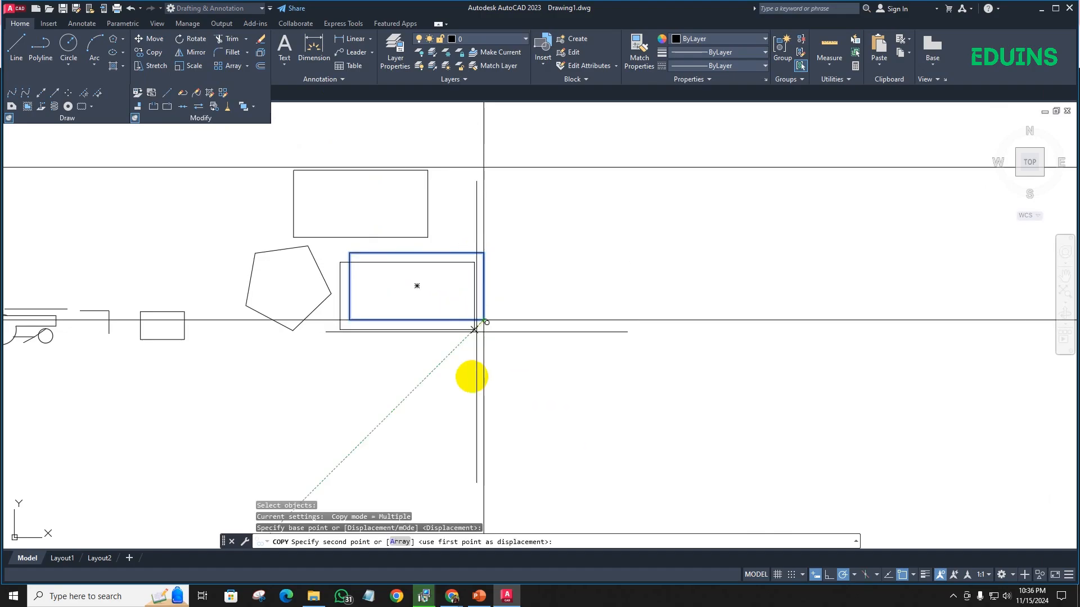
pyautogui.click(483, 417)
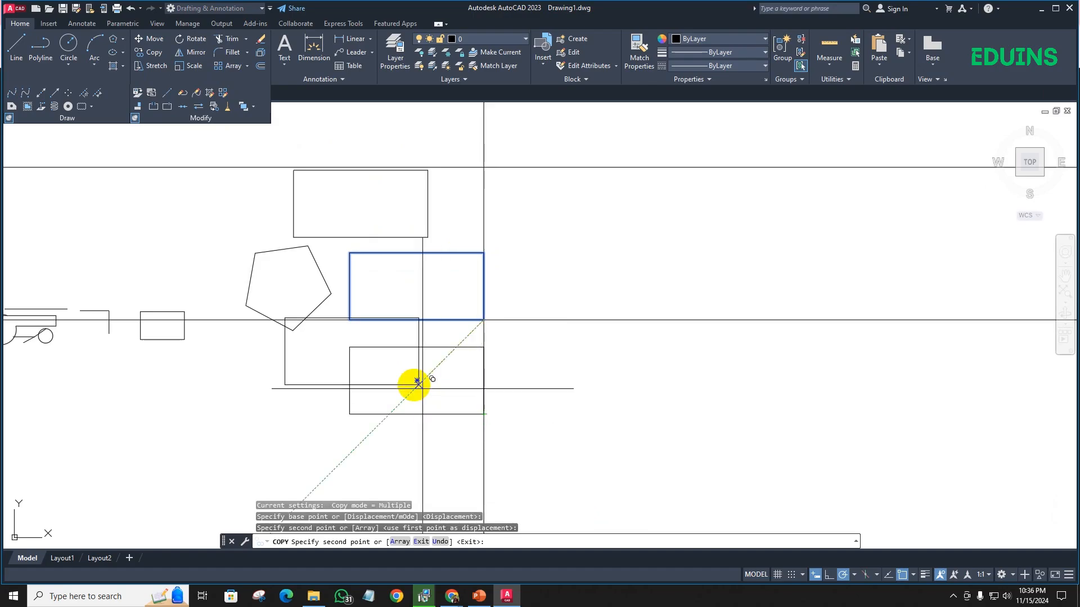
pyautogui.scroll(-2, 379, 374)
pyautogui.scroll(4, 283, 315)
pyautogui.press('Escape')
pyautogui.scroll(-2, 316, 270)
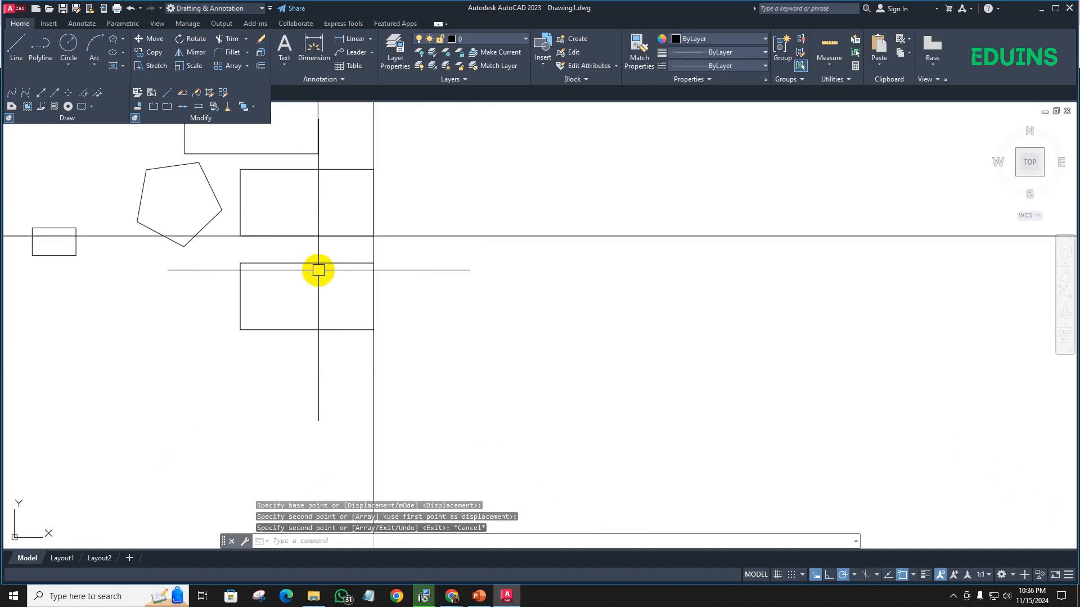
# - Copy the lowest rectangle from its lower-left corner to the empty area right of the vertical construction line, between the horizontal ones
pyautogui.click(327, 380)
pyautogui.click(229, 288)
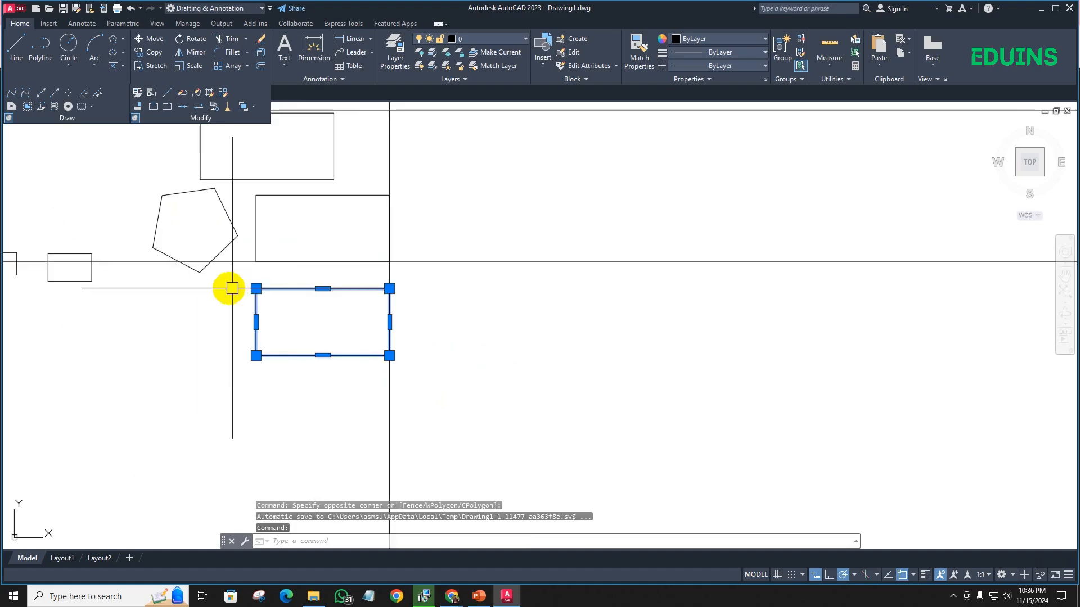
pyautogui.write('co')
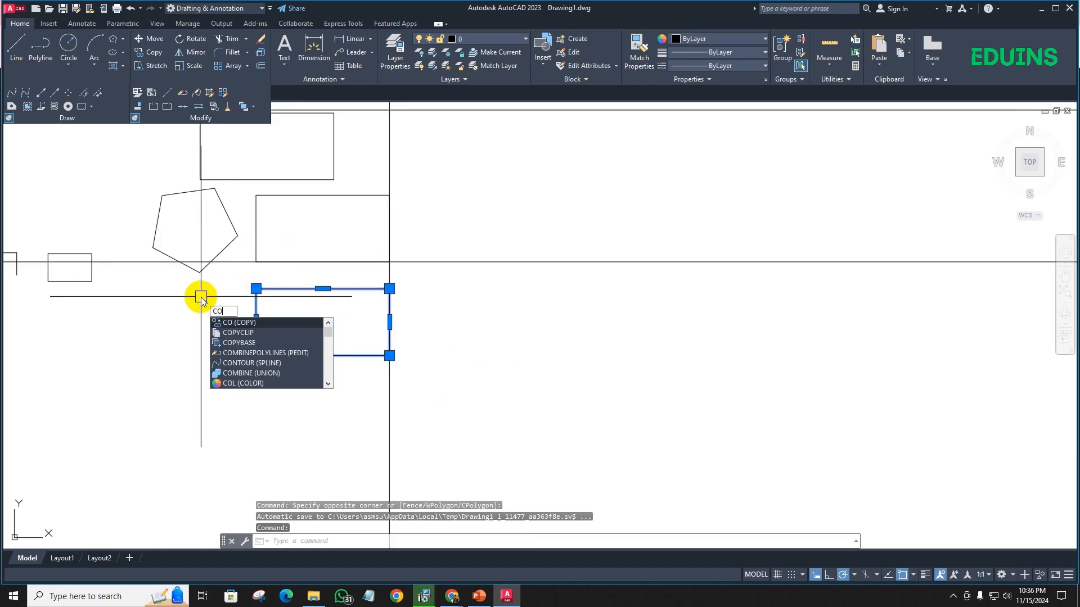
pyautogui.press('Return')
pyautogui.click(256, 355)
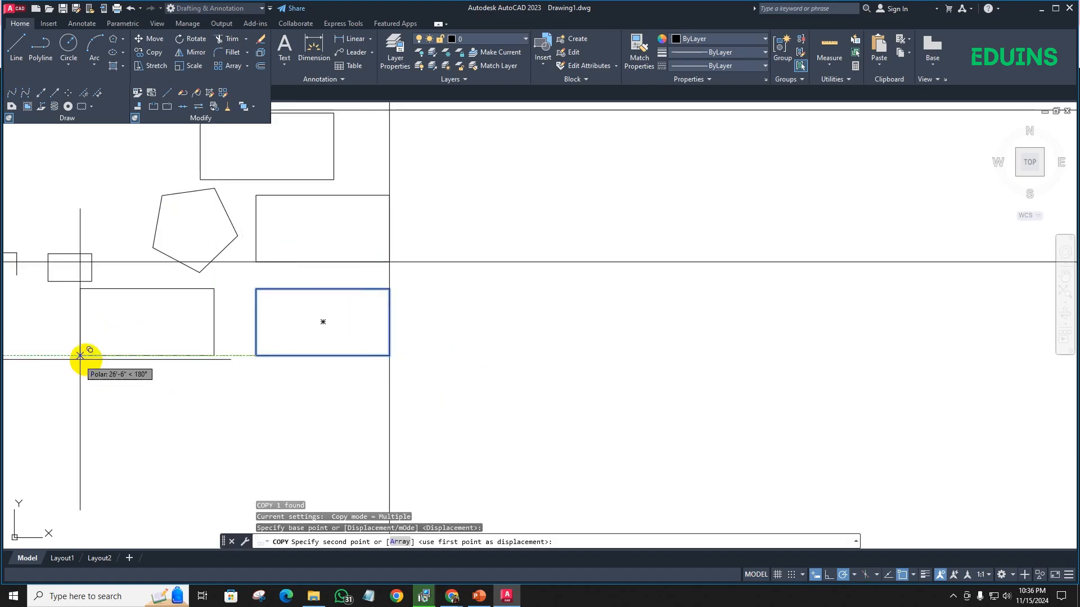
pyautogui.click(471, 200)
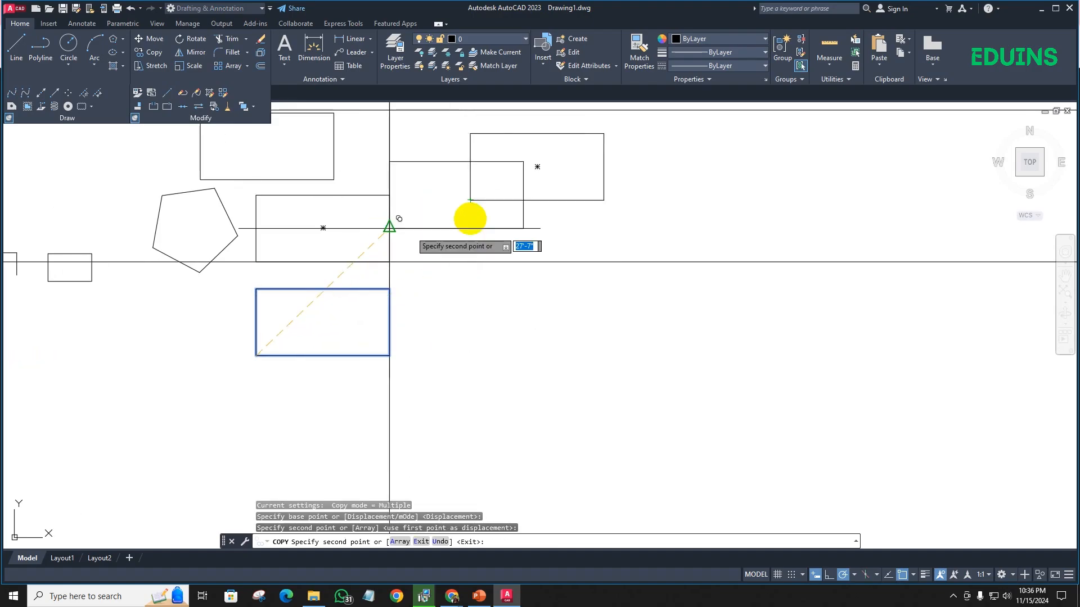
pyautogui.scroll(4, 352, 270)
pyautogui.scroll(-4, 352, 270)
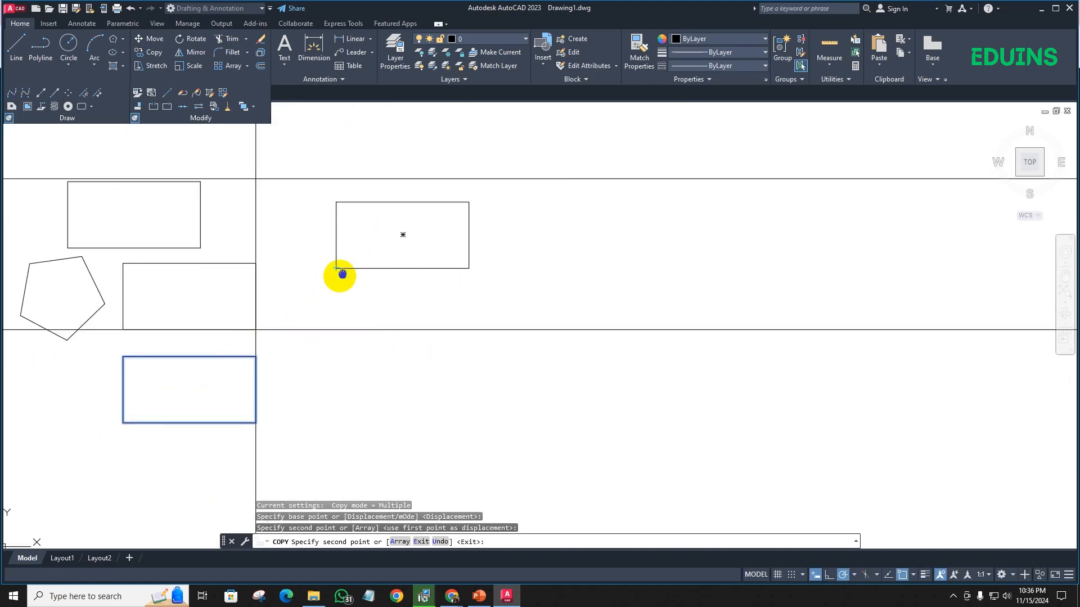
pyautogui.press('Escape')
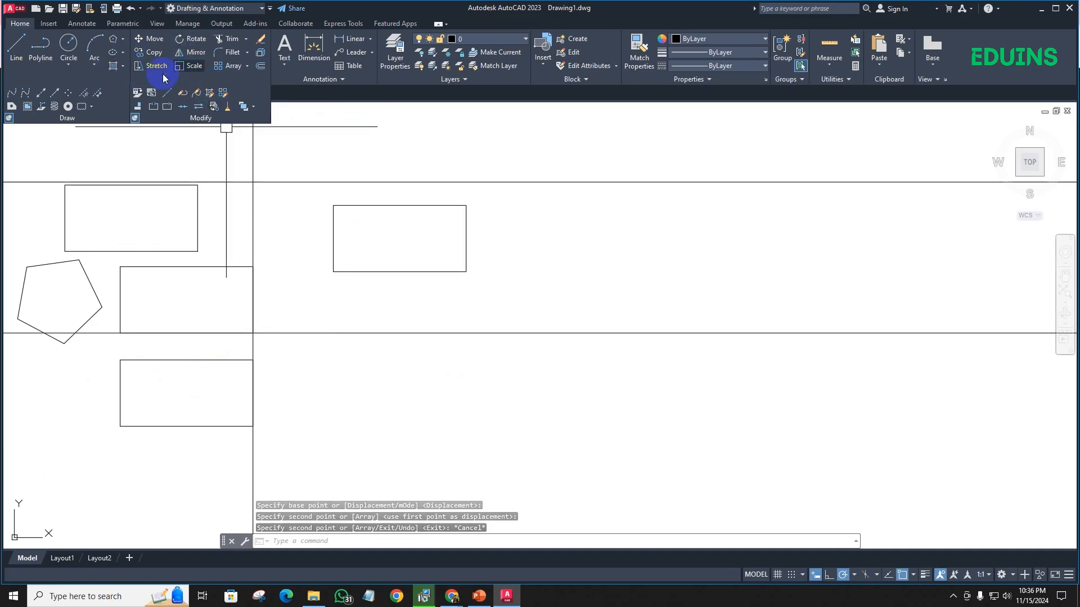
# - Lengthen the newly copied rectangle horizontally by pulling its right edge's midpoint grip outward to about double the width, and clear the selection
pyautogui.scroll(2, 349, 210)
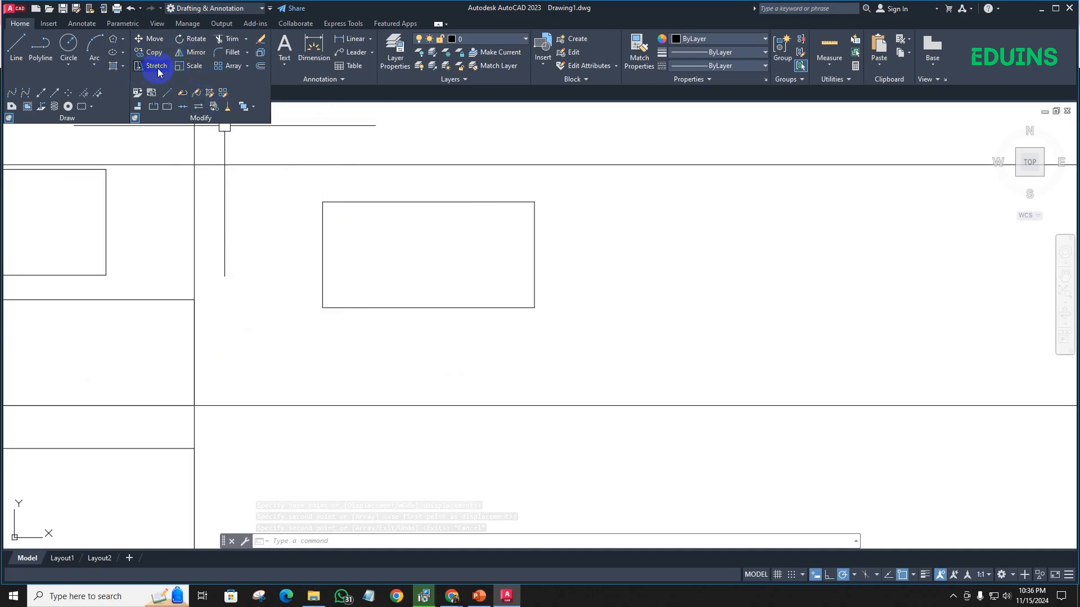
pyautogui.click(536, 212)
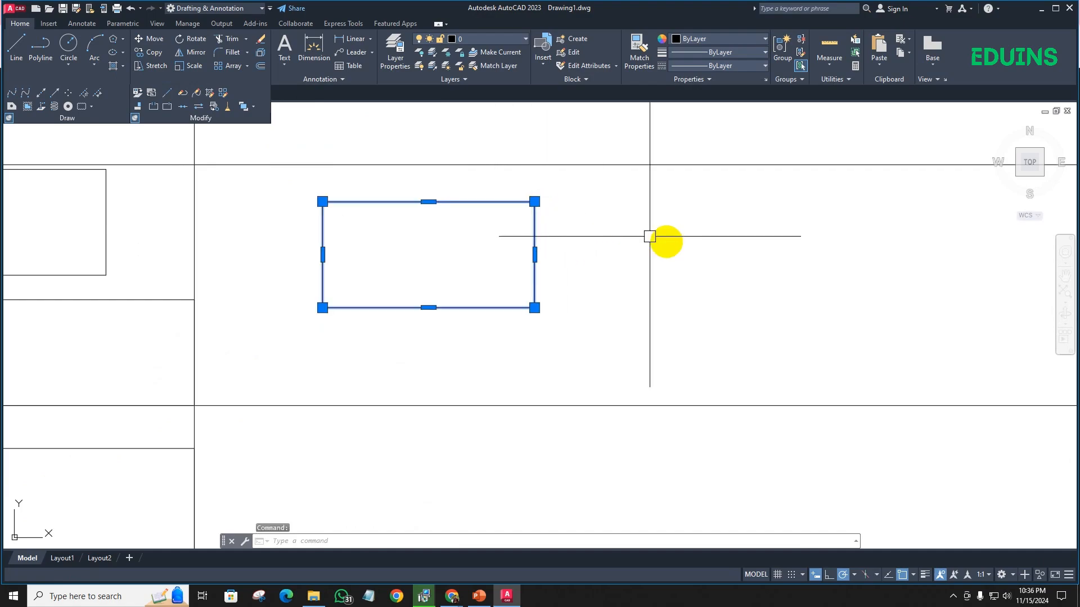
pyautogui.click(534, 254)
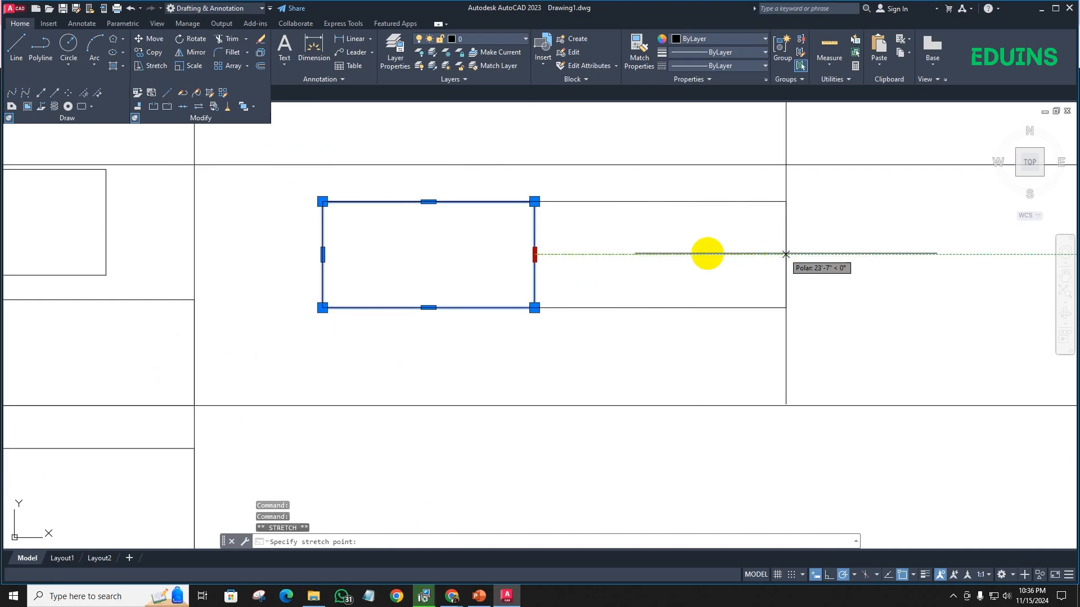
pyautogui.click(759, 254)
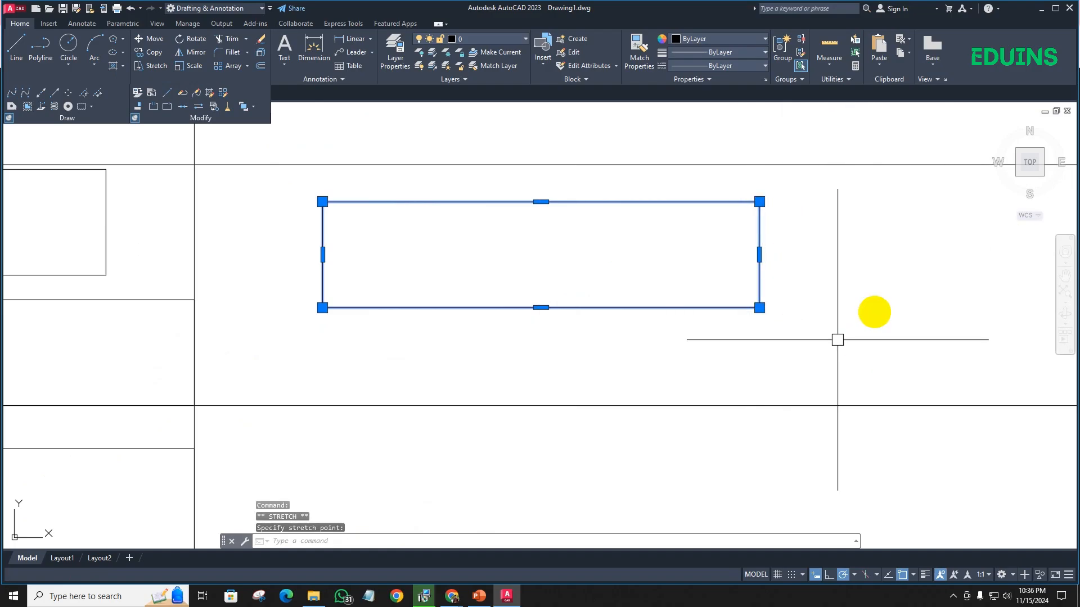
pyautogui.click(535, 325)
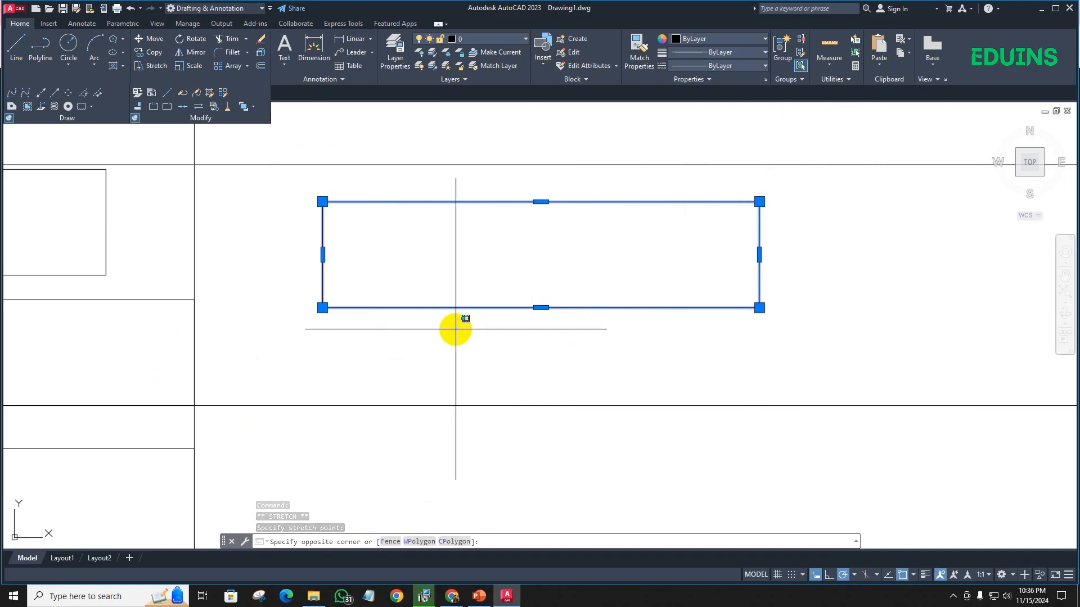
pyautogui.press('Escape')
pyautogui.press('Escape')
# - Stretch the rectangle's left end further left with the Stretch command, using a crossing selection over that end and its lower-left corner as base point
pyautogui.click(145, 67)
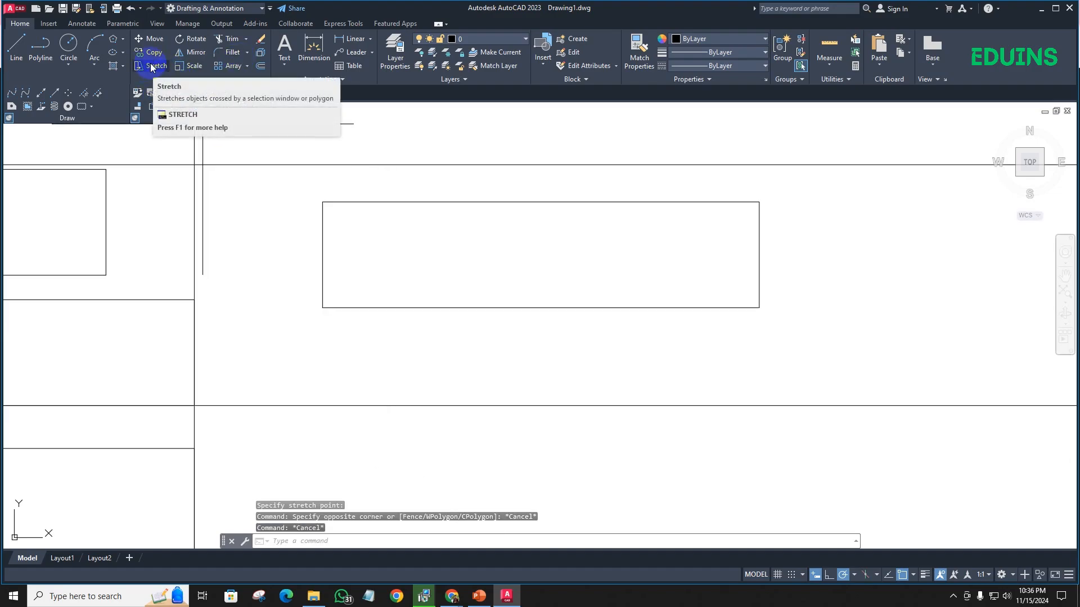
pyautogui.click(151, 67)
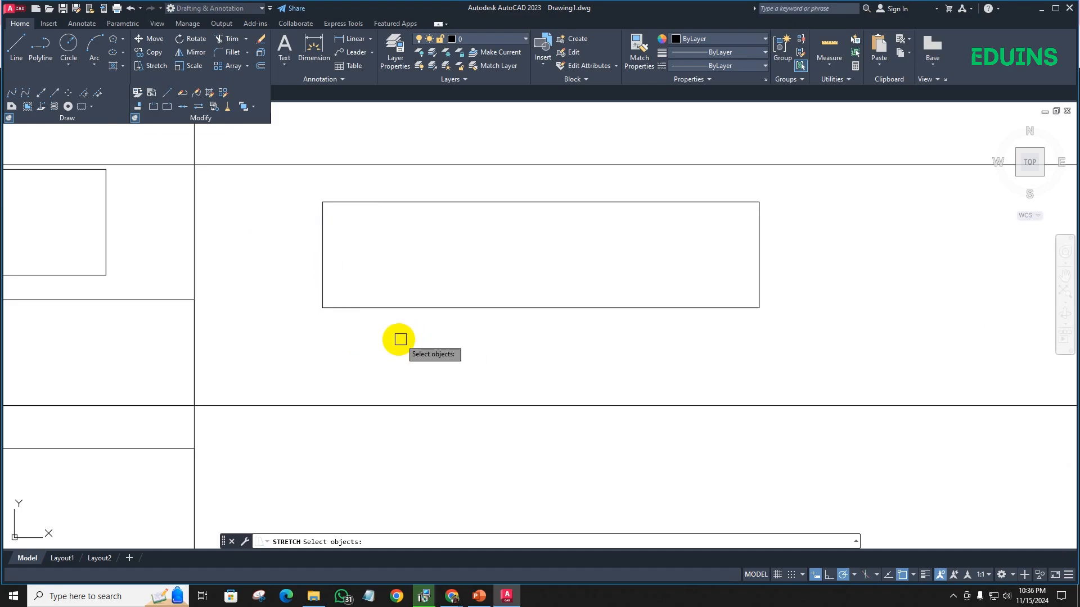
pyautogui.click(398, 340)
pyautogui.click(288, 172)
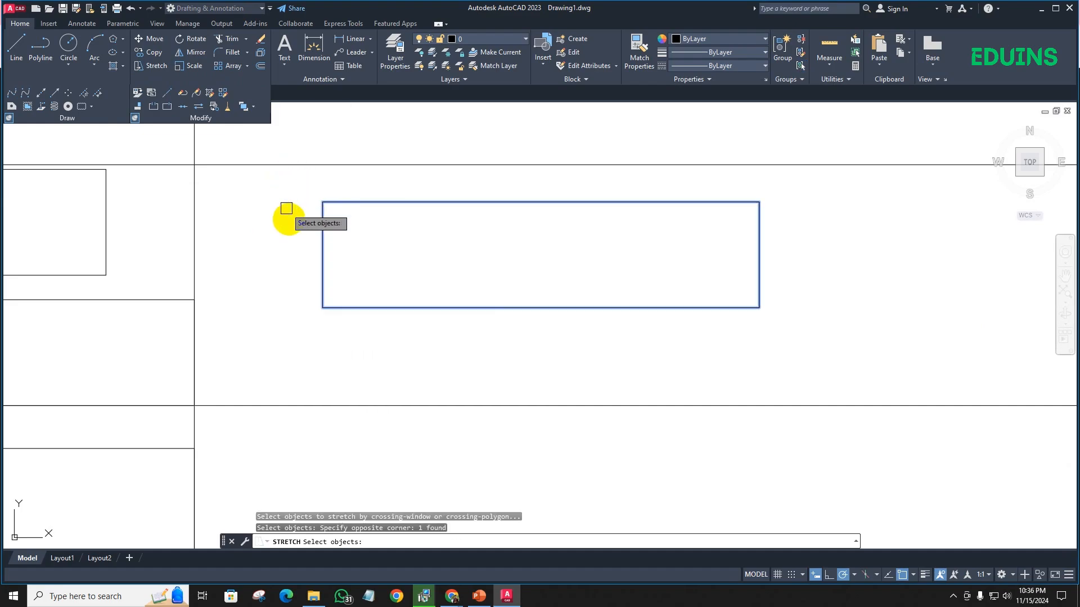
pyautogui.press('Return')
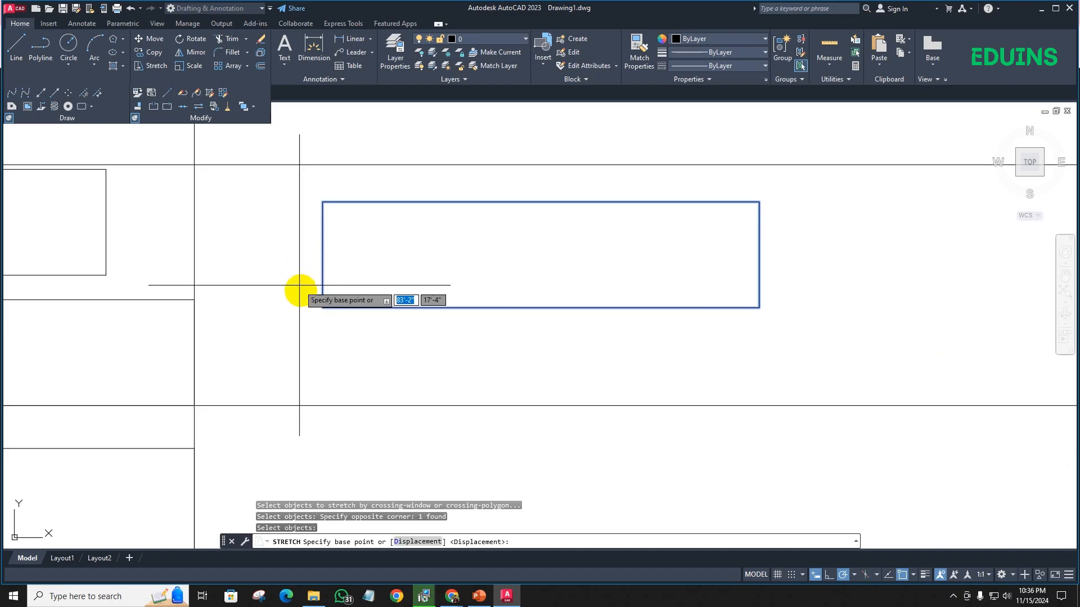
pyautogui.click(322, 308)
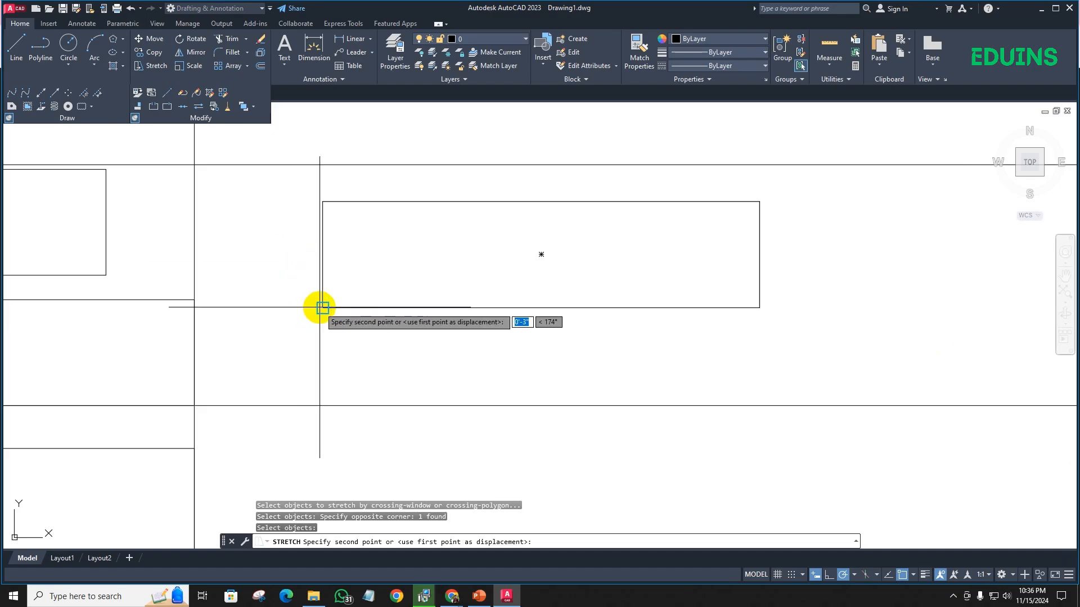
pyautogui.click(235, 305)
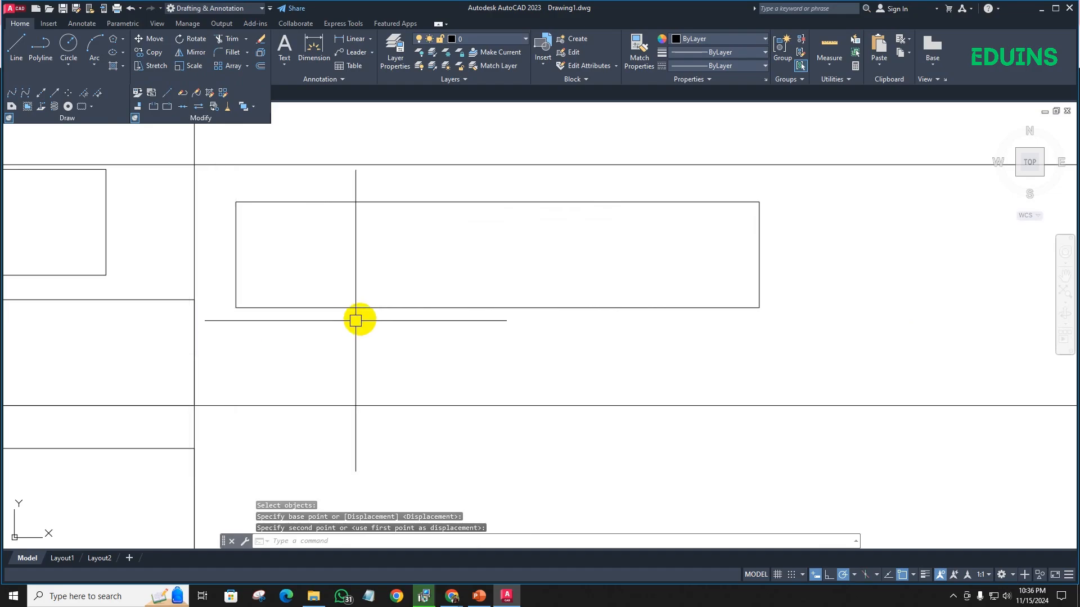
# - Stretch the rectangle's right end far to the right, using a crossing selection over that end and its lower-right corner as base point
pyautogui.scroll(-5, 467, 277)
pyautogui.moveTo(467, 277); pyautogui.dragTo(356, 254, button='middle')
pyautogui.scroll(4, 449, 270)
pyautogui.scroll(5, 412, 253)
pyautogui.scroll(-4, 338, 250)
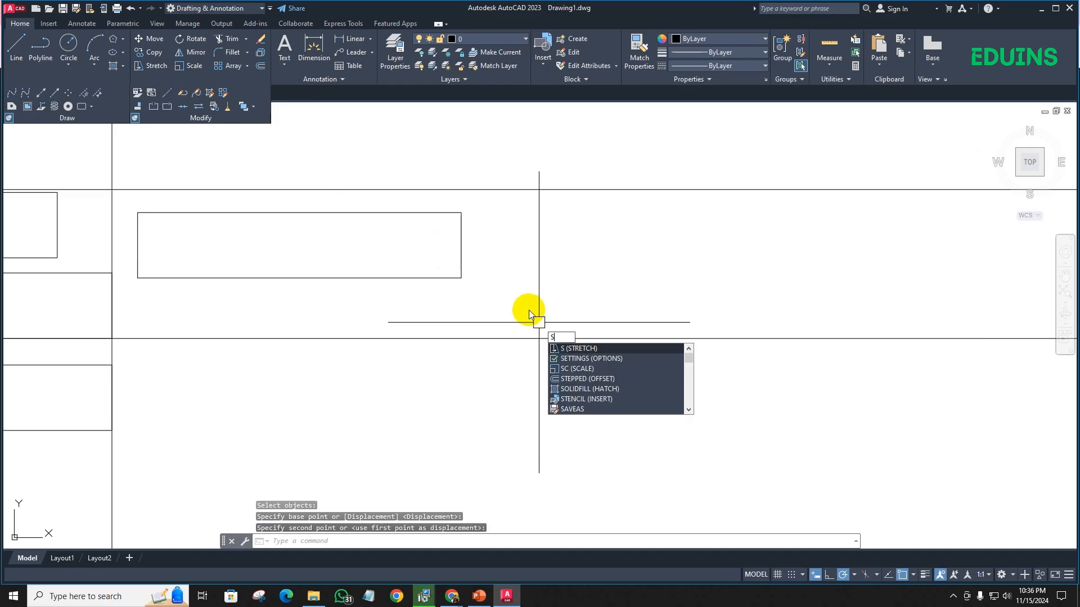
pyautogui.press('Return')
pyautogui.click(511, 304)
pyautogui.click(406, 197)
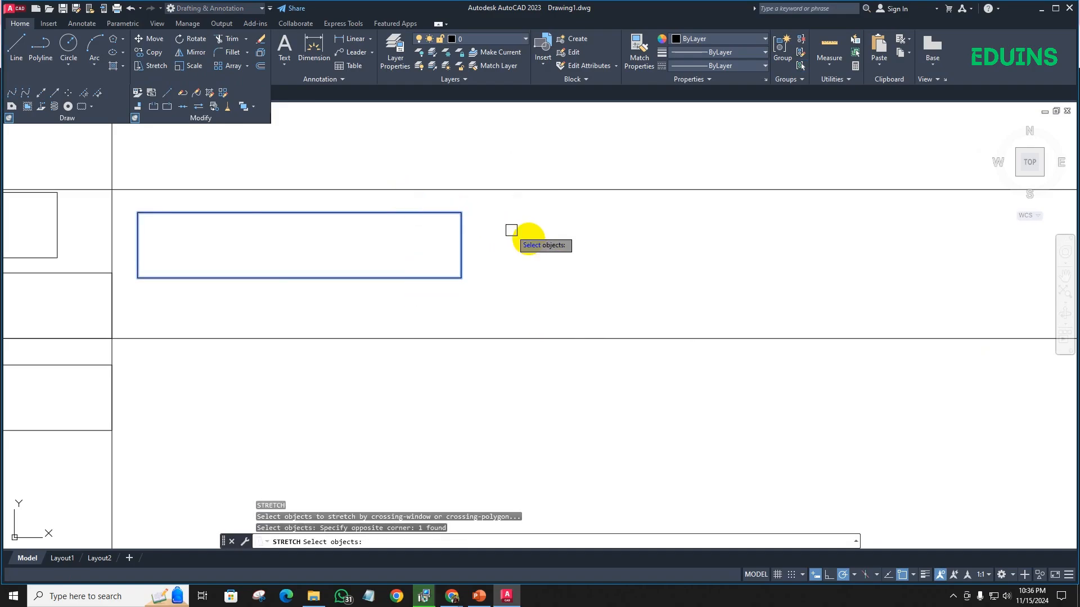
pyautogui.press('Return')
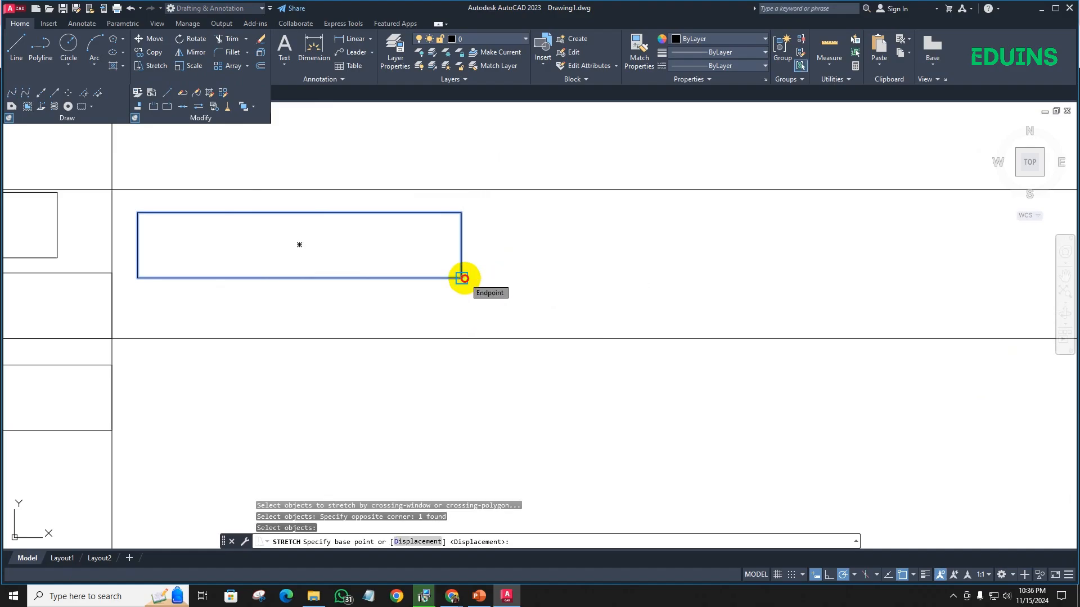
pyautogui.click(461, 278)
pyautogui.click(767, 272)
pyautogui.scroll(-4, 744, 253)
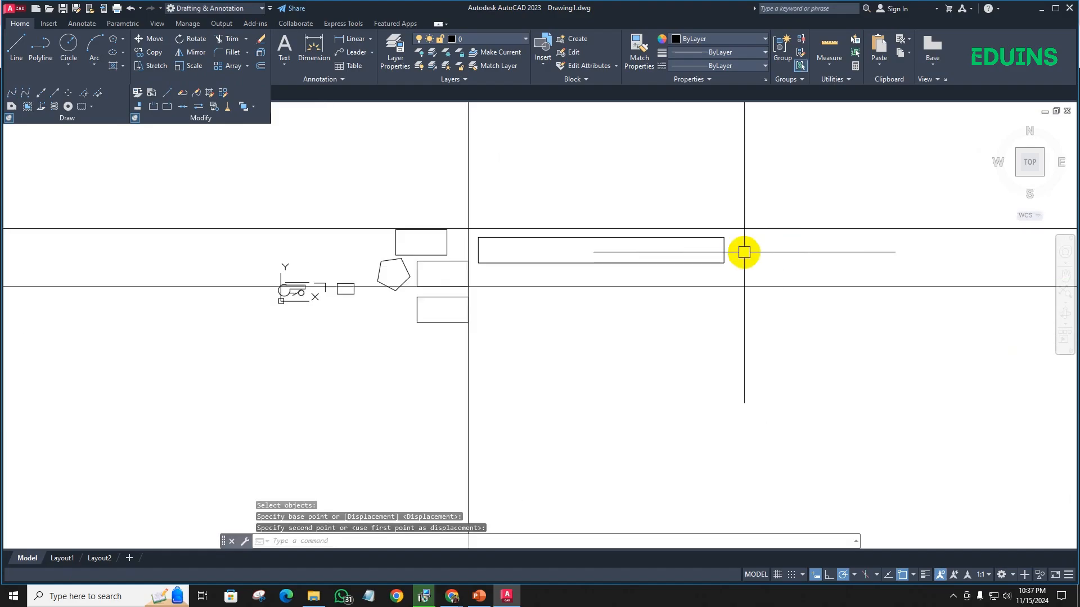
pyautogui.moveTo(510, 226); pyautogui.dragTo(386, 225, button='middle')
pyautogui.scroll(2, 490, 231)
pyautogui.scroll(-2, 538, 257)
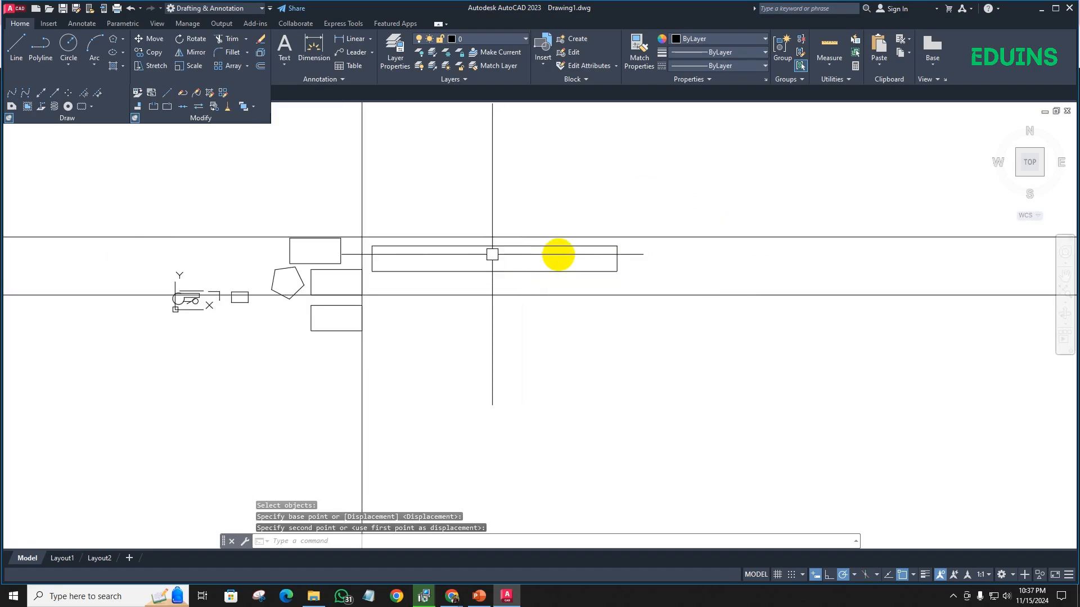
pyautogui.scroll(2, 579, 255)
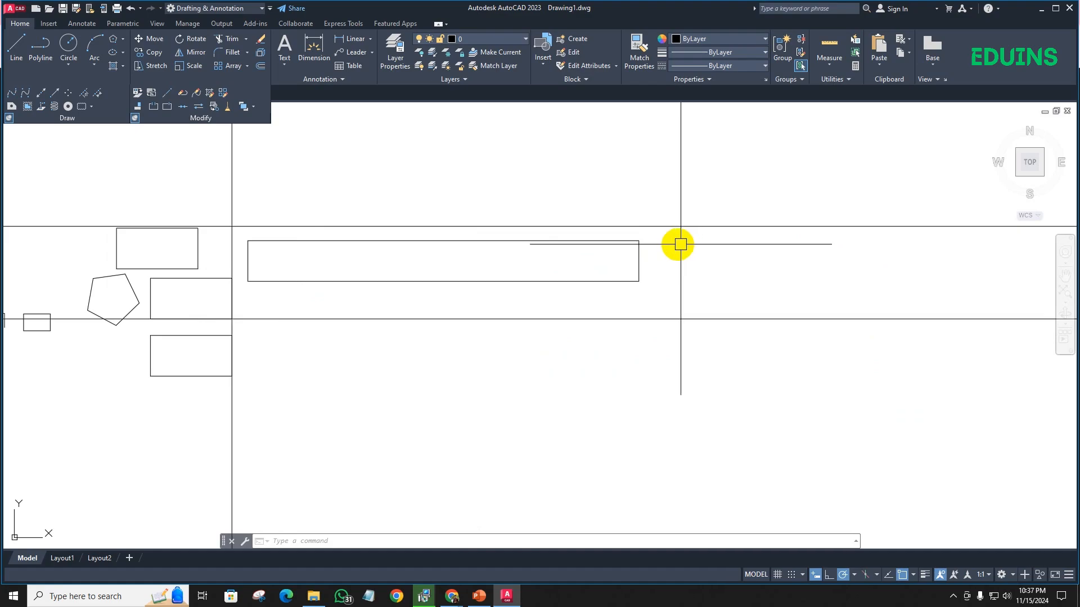
pyautogui.write('s')
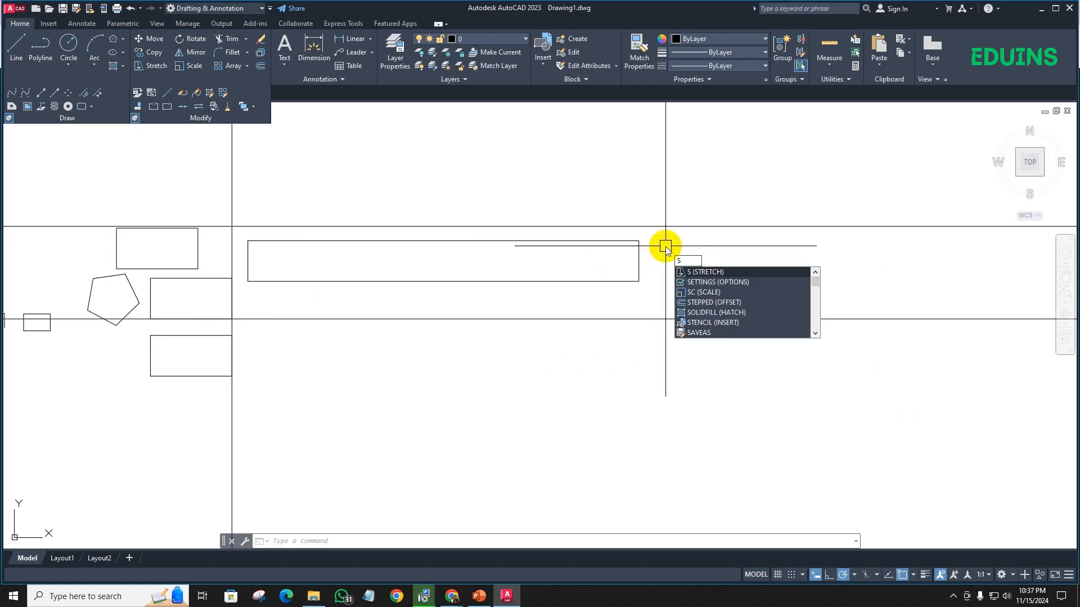
pyautogui.press('Return')
pyautogui.click(669, 246)
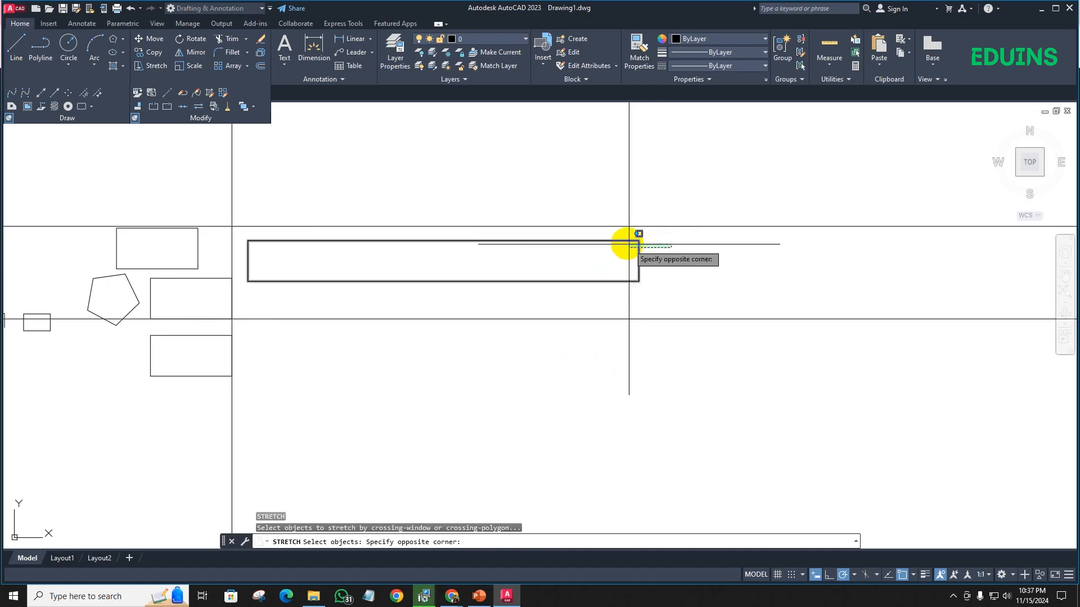
pyautogui.click(625, 225)
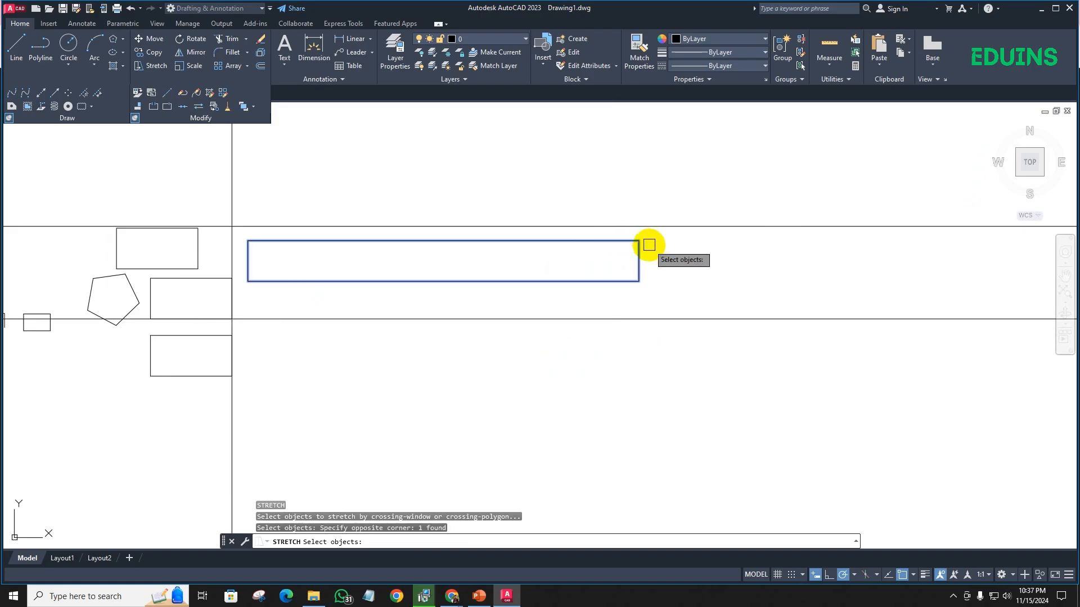
pyautogui.press('Return')
pyautogui.click(639, 240)
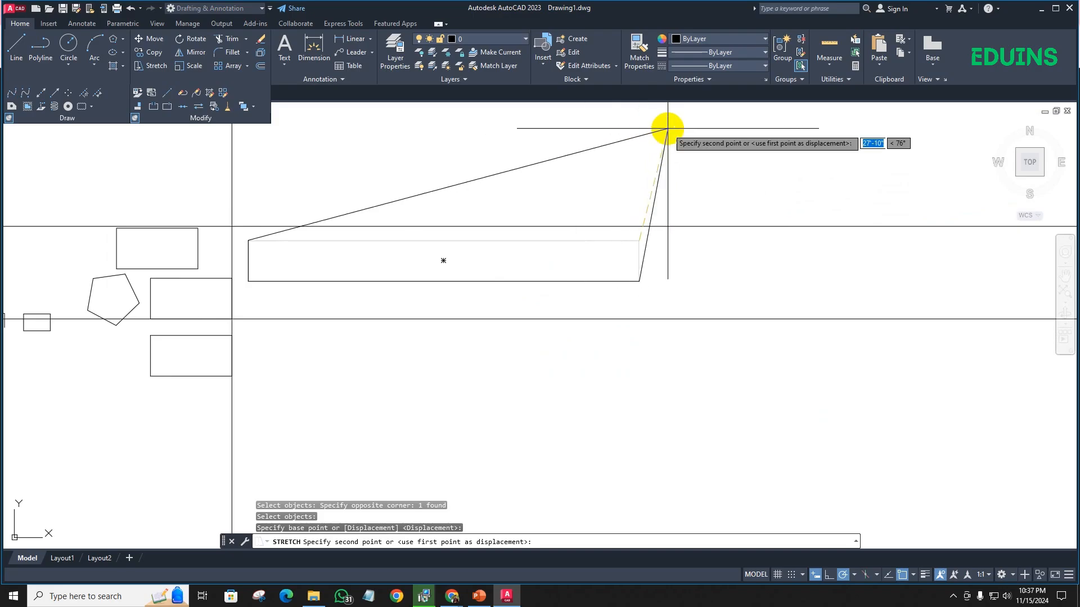
pyautogui.press('Escape')
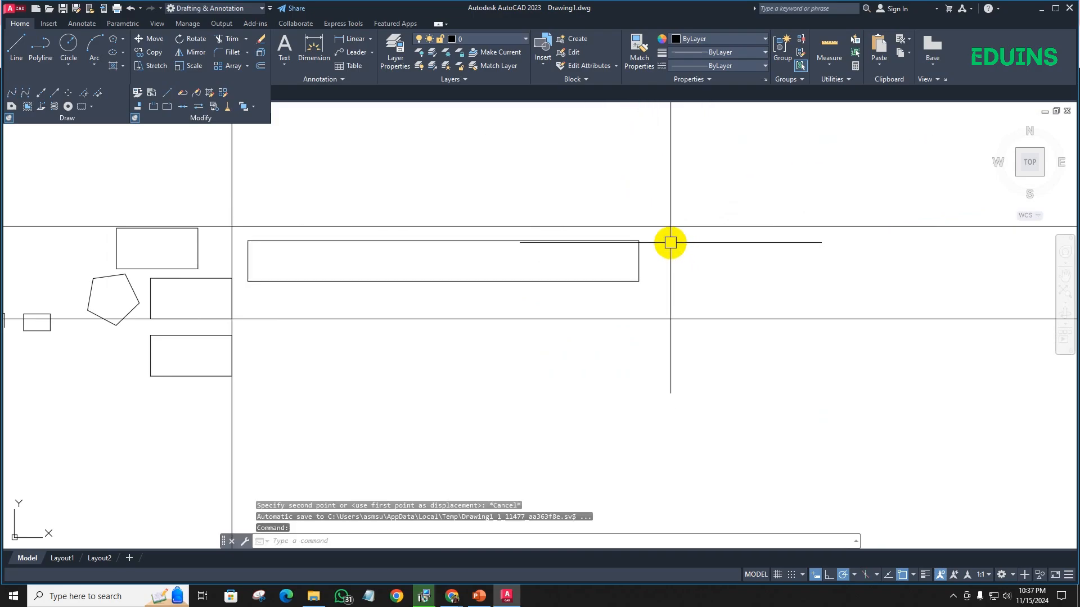
# - Stretch the long rectangle's top edge straight up by about 30 feet, using a crossing selection over that whole edge and its upper-right corner as base point
pyautogui.write('s')
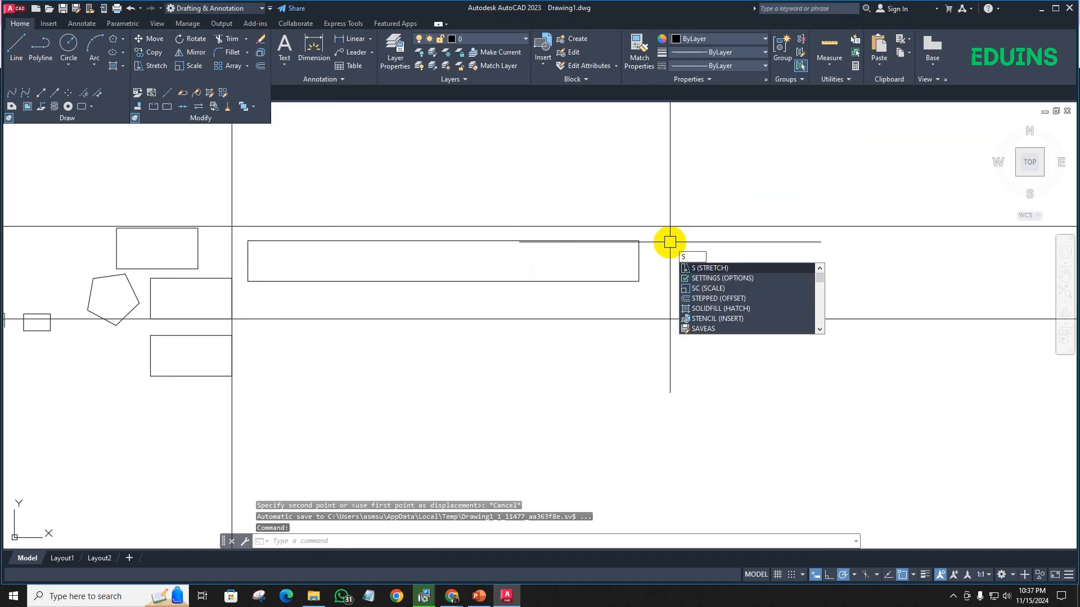
pyautogui.press('Return')
pyautogui.scroll(4, 664, 251)
pyautogui.click(665, 240)
pyautogui.scroll(-4, 435, 229)
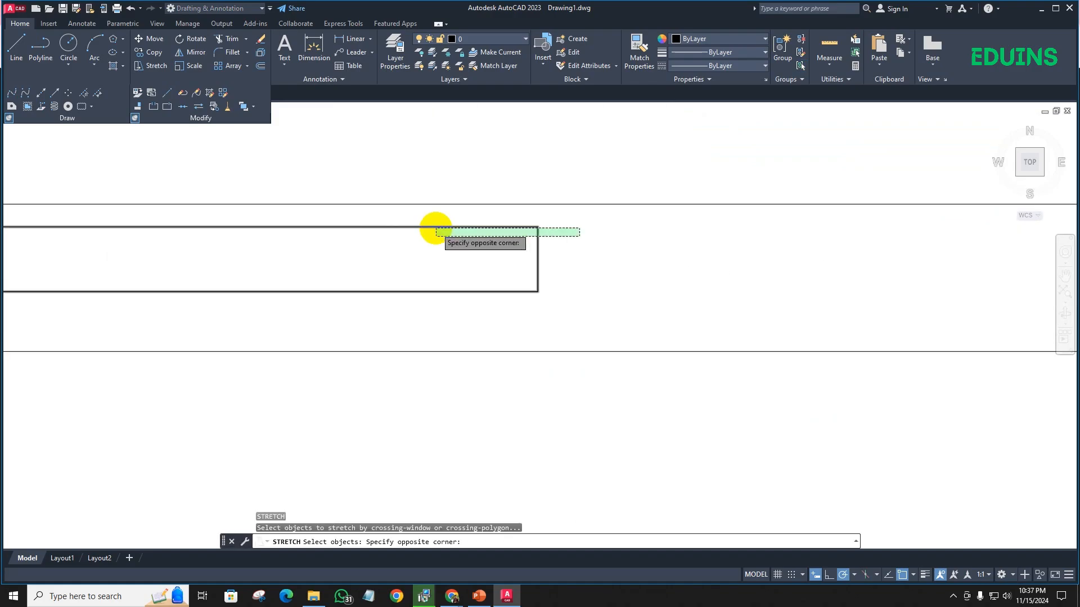
pyautogui.moveTo(434, 229); pyautogui.dragTo(790, 307, button='middle')
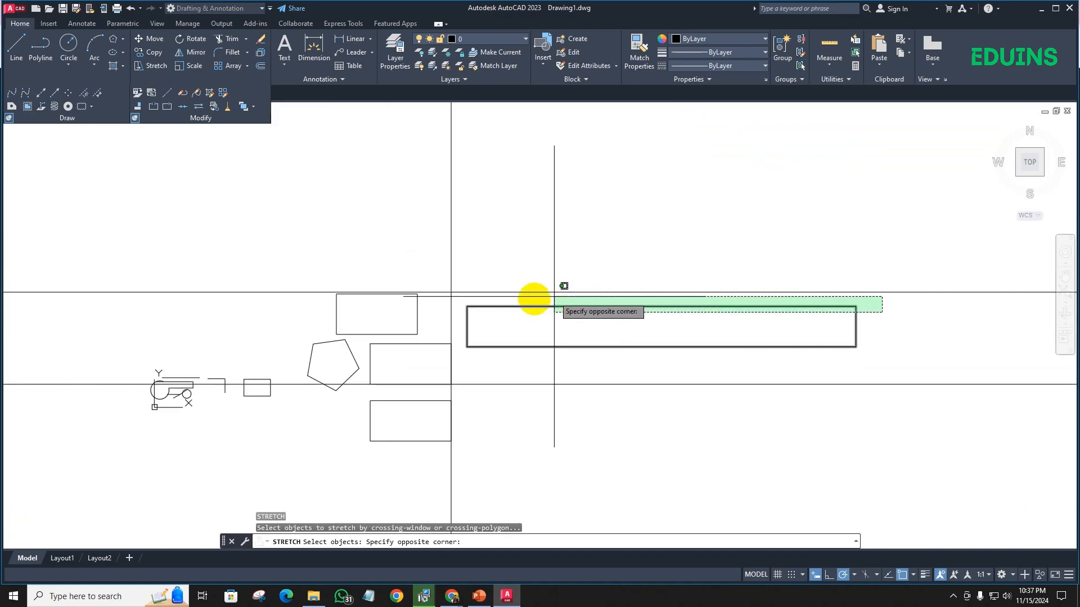
pyautogui.click(466, 298)
pyautogui.moveTo(722, 274); pyautogui.dragTo(526, 222, button='middle')
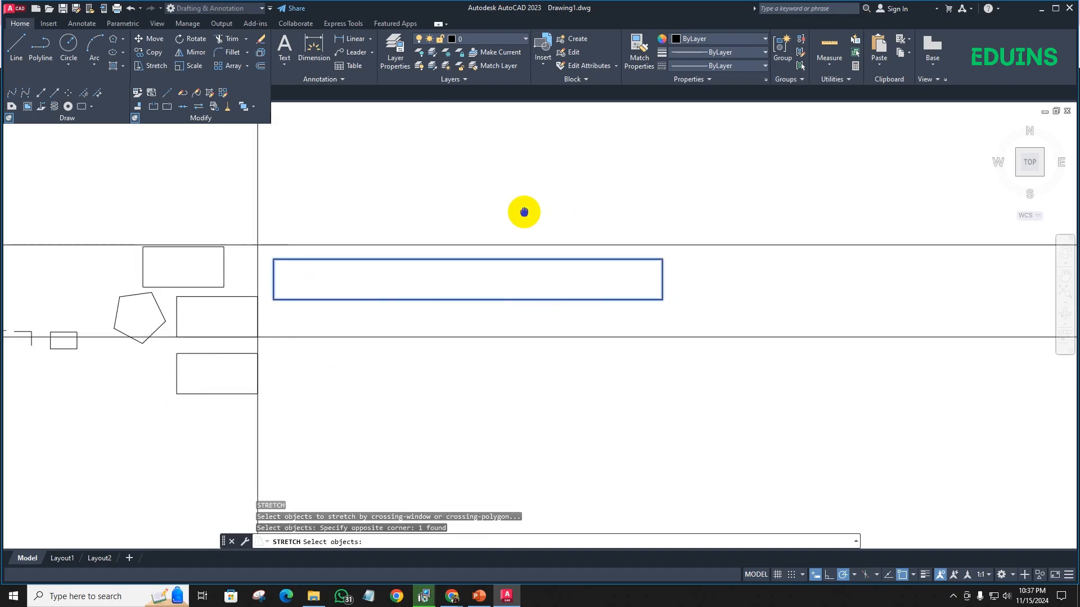
pyautogui.press('Return')
pyautogui.click(668, 259)
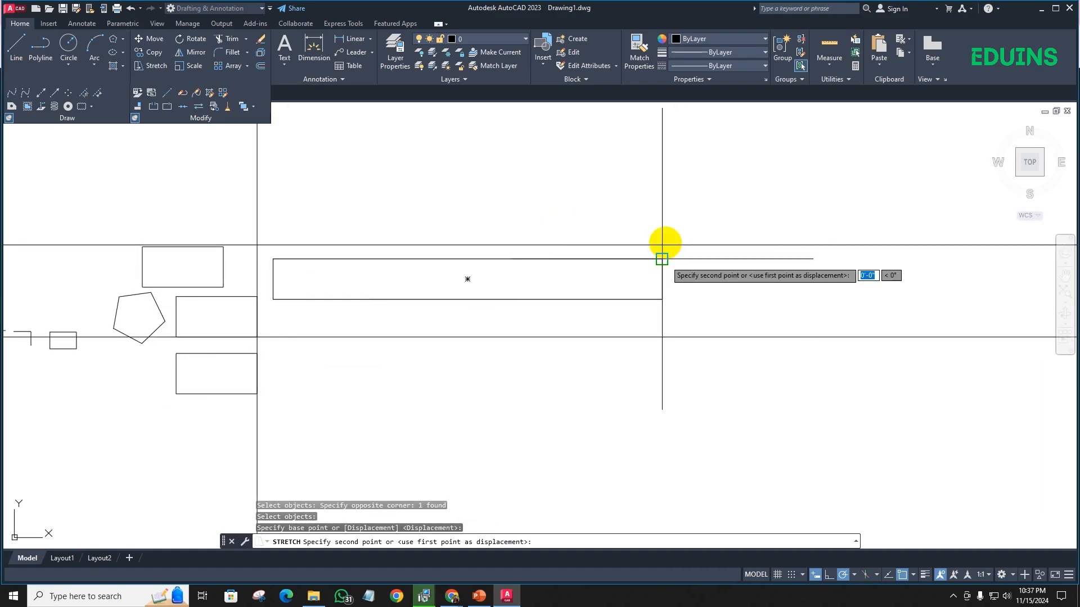
pyautogui.click(656, 137)
pyautogui.scroll(-4, 613, 176)
pyautogui.moveTo(612, 176); pyautogui.dragTo(492, 214, button='middle')
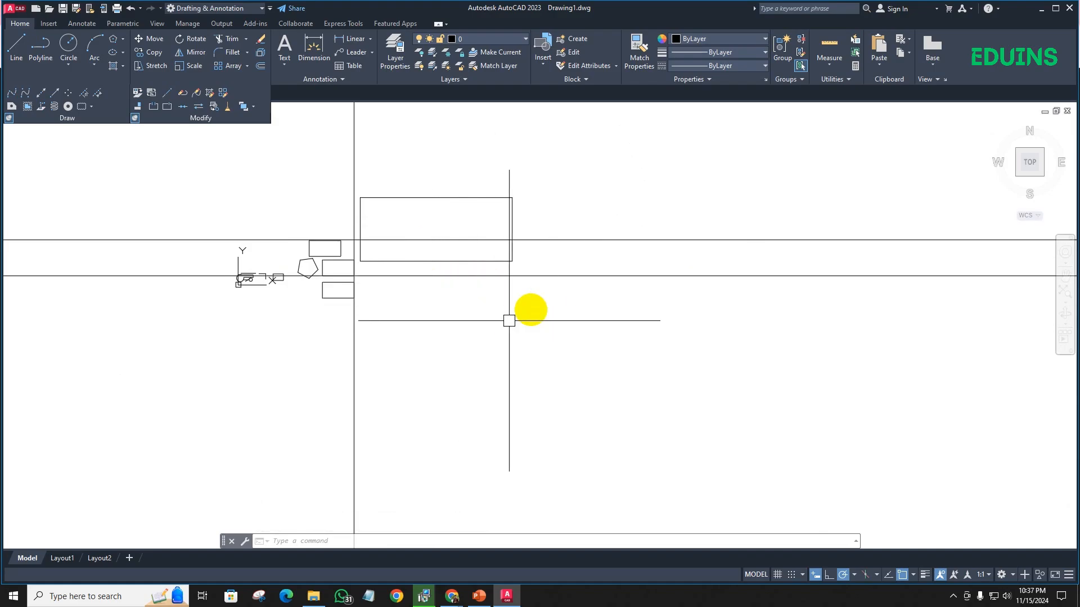
pyautogui.moveTo(550, 307)
pyautogui.mouseDown(button='middle')
pyautogui.moveTo(465, 309)
pyautogui.moveTo(478, 296)
pyautogui.mouseUp(button='middle')
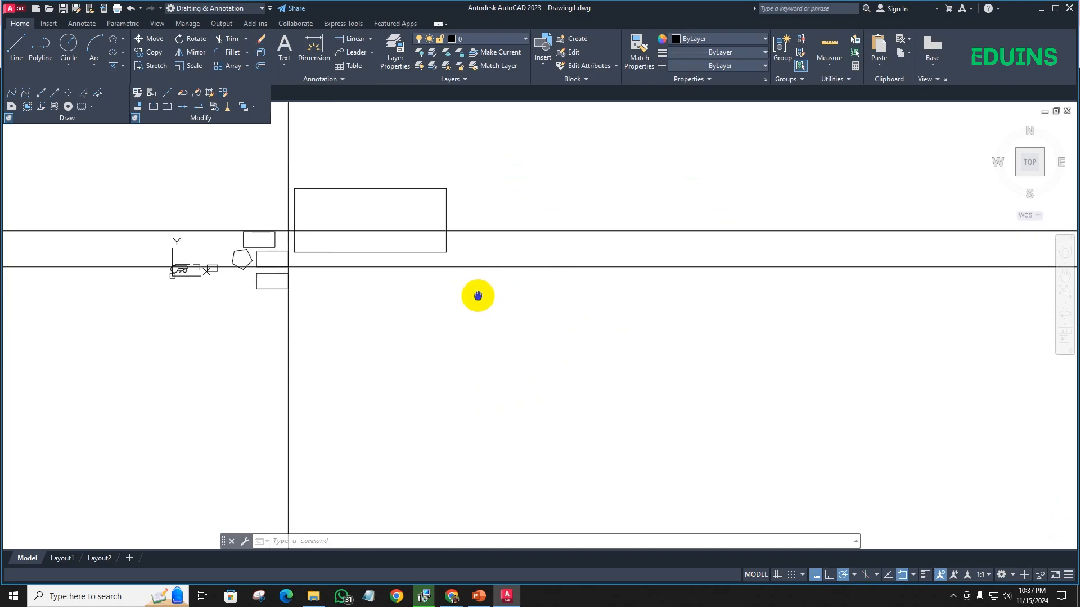
pyautogui.scroll(2, 387, 259)
pyautogui.scroll(-4, 385, 260)
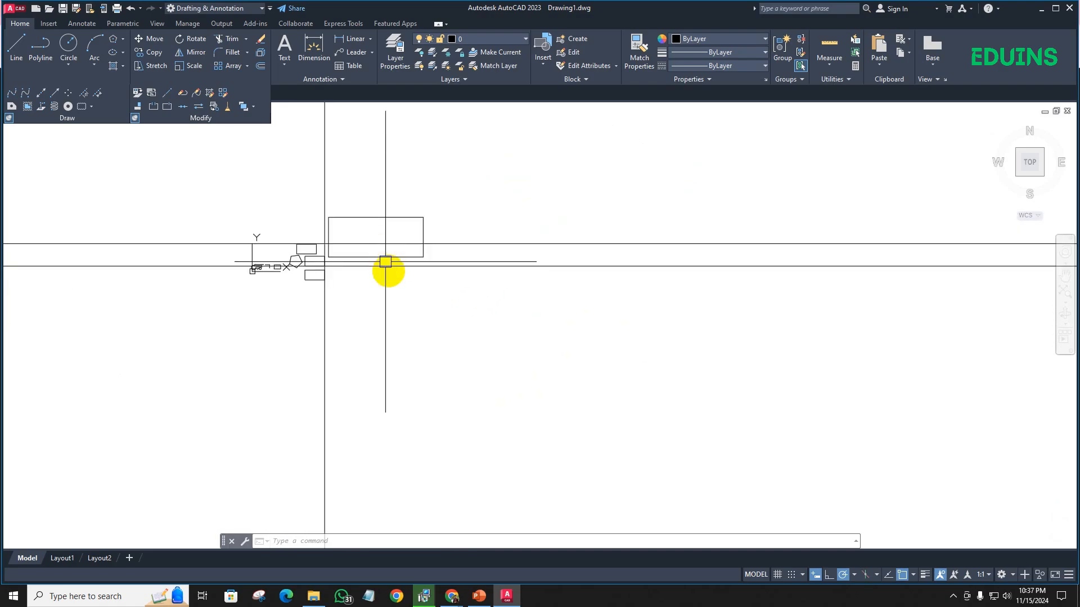
pyautogui.scroll(6, 389, 277)
pyautogui.moveTo(383, 280)
pyautogui.mouseDown(button='middle')
pyautogui.moveTo(363, 295)
pyautogui.moveTo(427, 298)
pyautogui.mouseUp(button='middle')
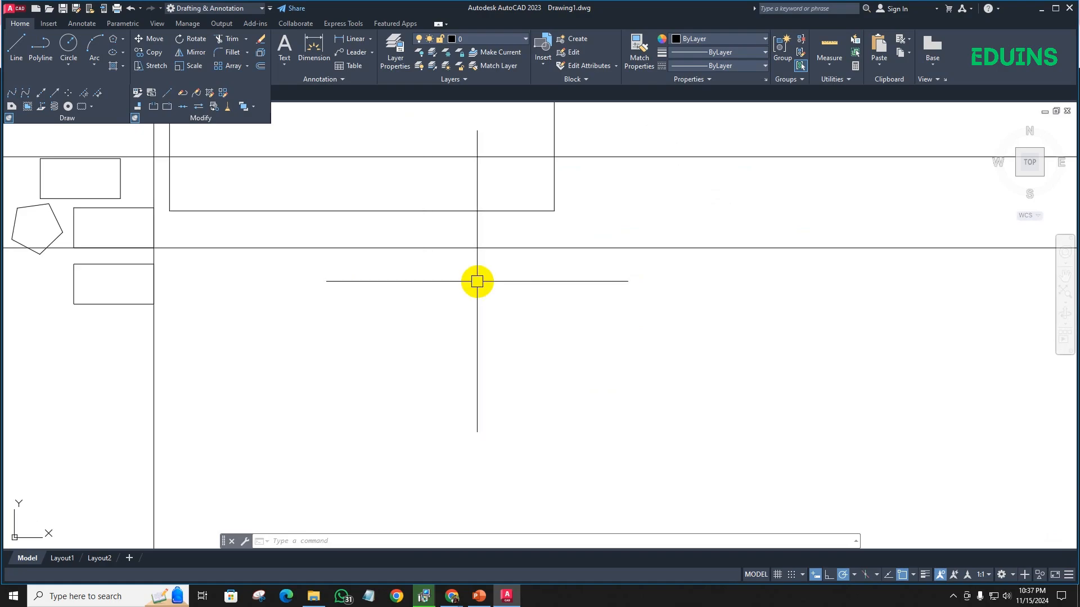
pyautogui.scroll(2, 333, 265)
pyautogui.moveTo(333, 265)
pyautogui.mouseDown(button='middle')
pyautogui.moveTo(557, 304)
pyautogui.moveTo(503, 323)
pyautogui.moveTo(504, 304)
pyautogui.mouseUp(button='middle')
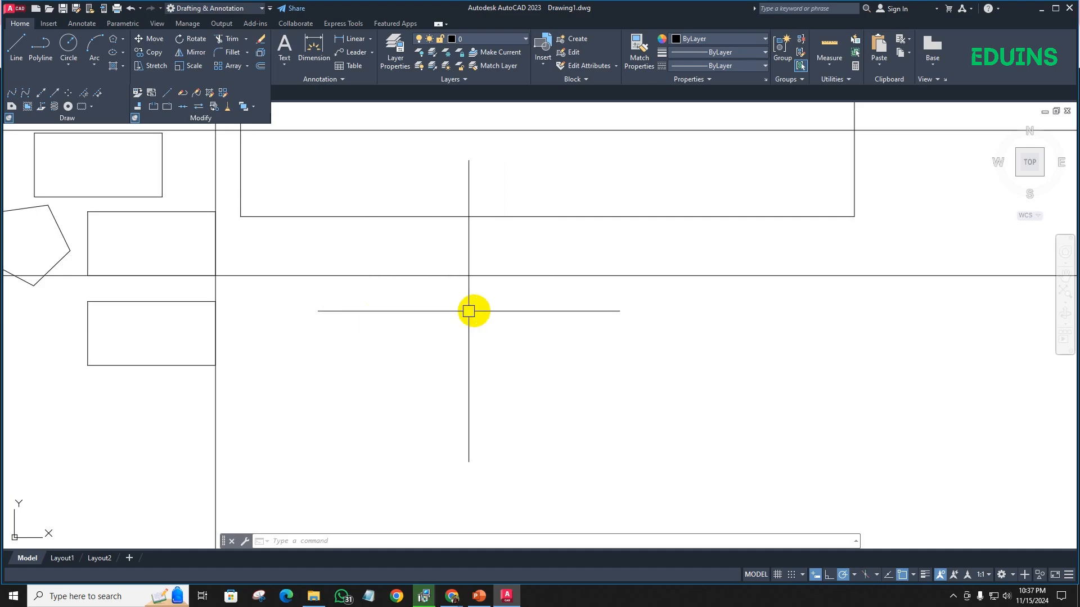
pyautogui.moveTo(474, 311)
pyautogui.mouseDown(button='middle')
pyautogui.moveTo(388, 316)
pyautogui.moveTo(385, 333)
pyautogui.moveTo(261, 326)
pyautogui.moveTo(637, 304)
pyautogui.moveTo(489, 311)
pyautogui.mouseUp(button='middle')
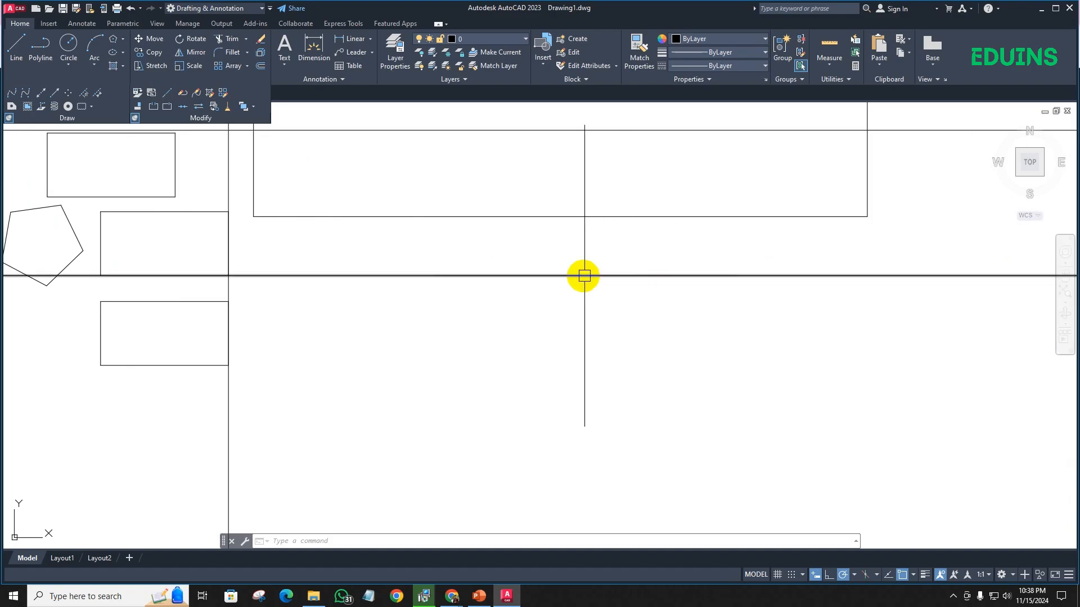
pyautogui.moveTo(591, 277); pyautogui.dragTo(409, 254, button='middle')
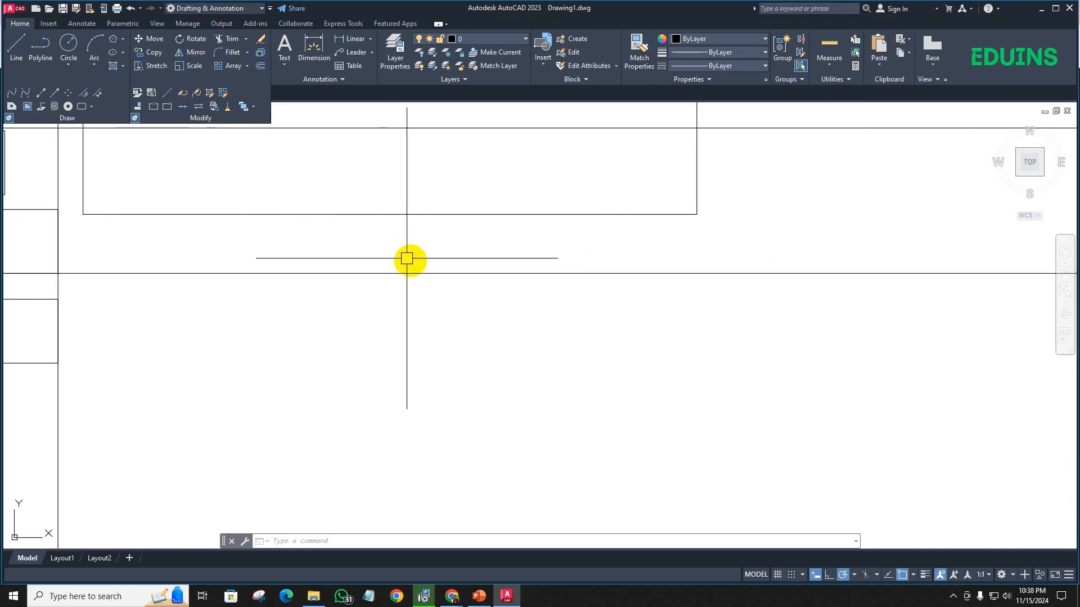
pyautogui.moveTo(366, 306)
pyautogui.mouseDown(button='middle')
pyautogui.moveTo(398, 309)
pyautogui.moveTo(409, 336)
pyautogui.mouseUp(button='middle')
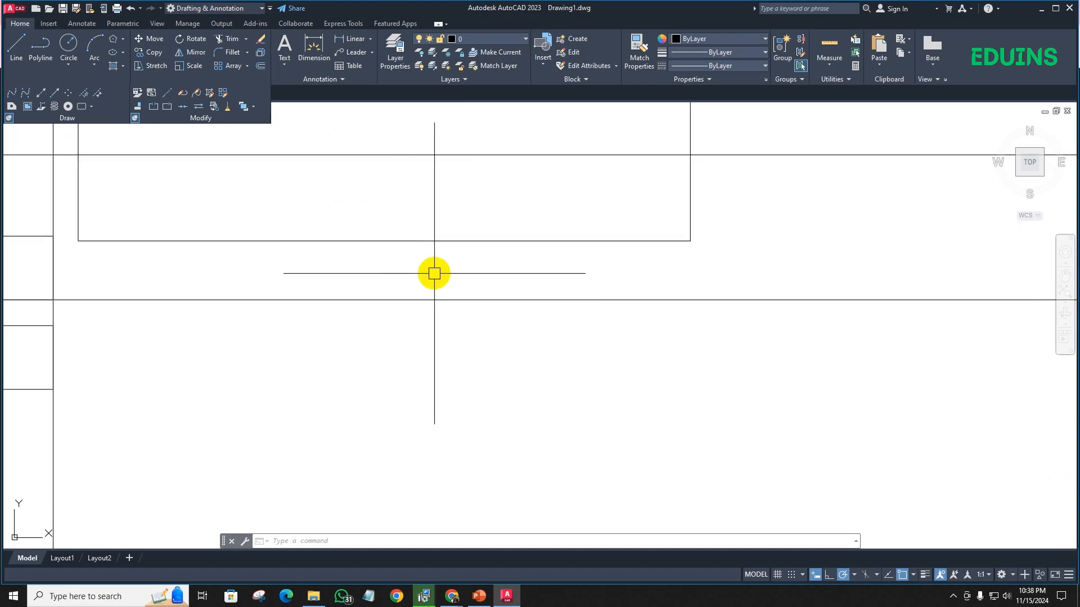
pyautogui.scroll(-5, 428, 259)
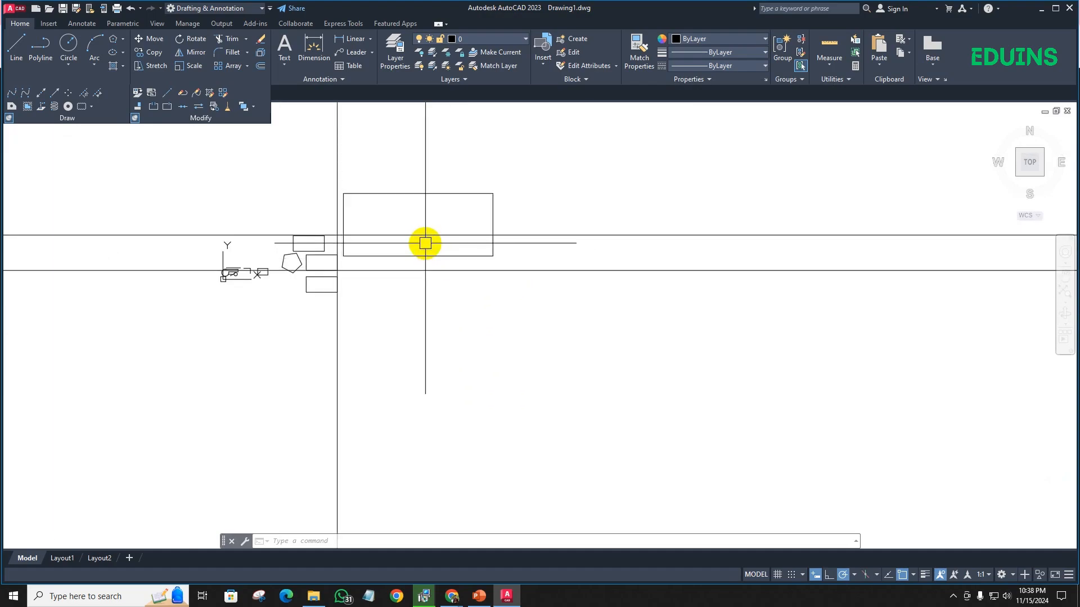
pyautogui.scroll(-2, 425, 243)
pyautogui.scroll(2, 429, 244)
pyautogui.scroll(-6, 429, 243)
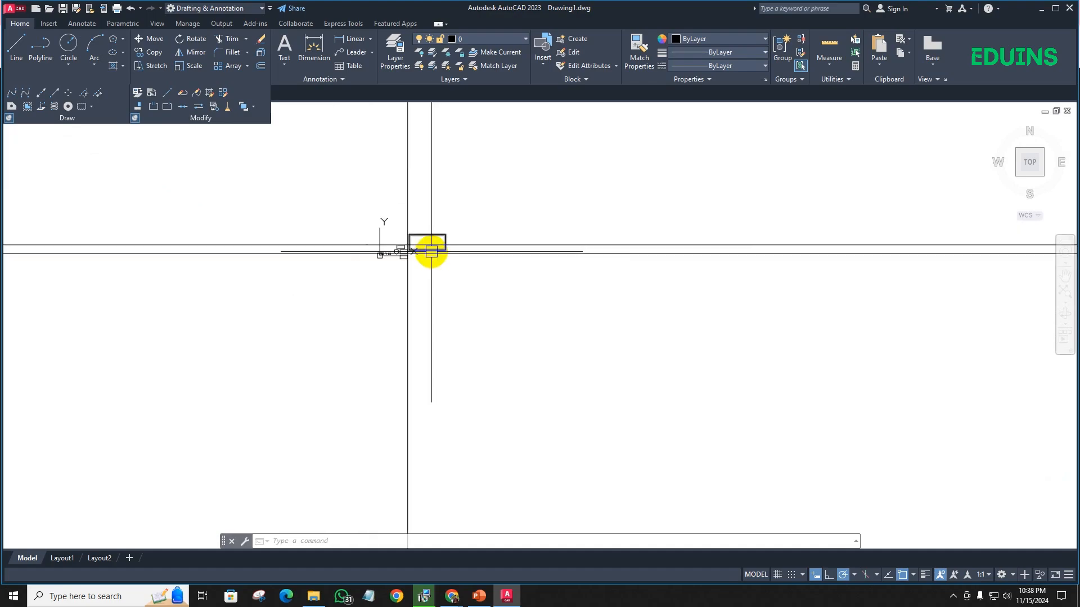
pyautogui.scroll(-2, 432, 251)
pyautogui.scroll(3, 432, 250)
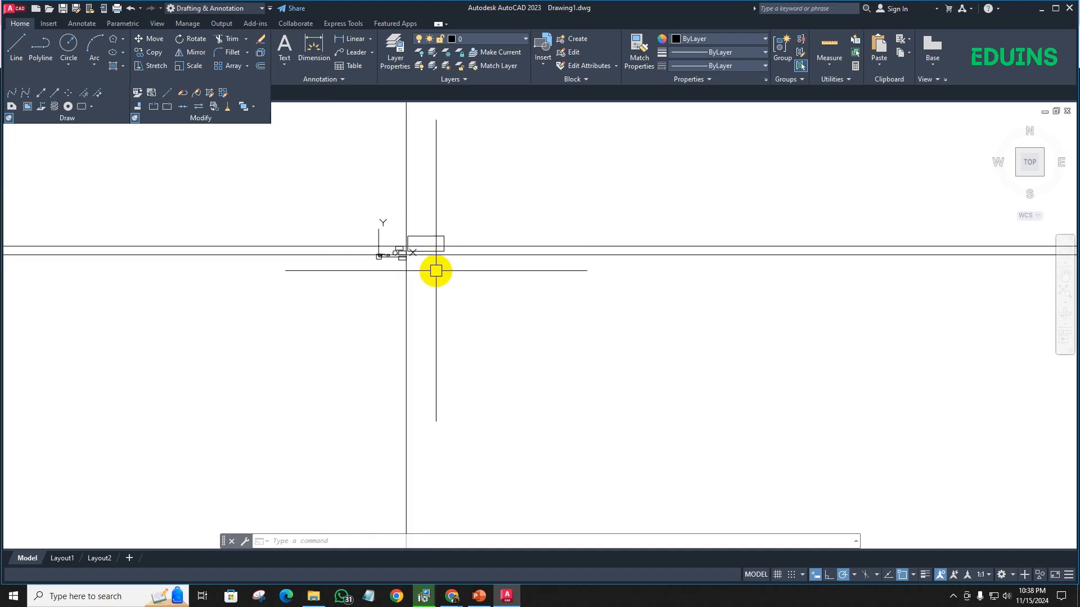
pyautogui.scroll(5, 433, 258)
pyautogui.scroll(-5, 397, 153)
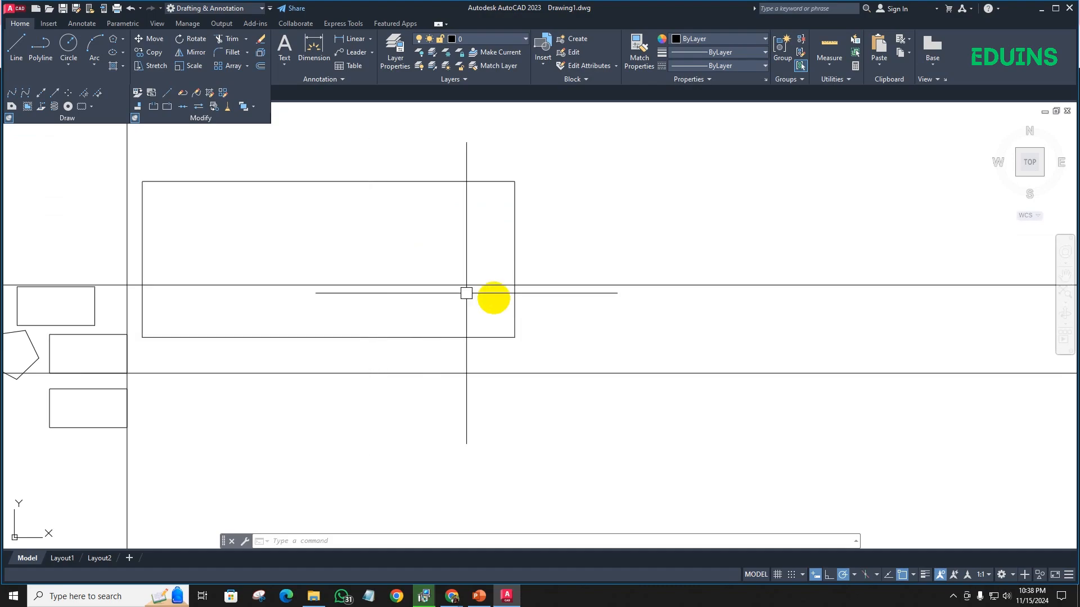
pyautogui.scroll(-4, 557, 249)
pyautogui.moveTo(559, 248); pyautogui.dragTo(433, 253, button='middle')
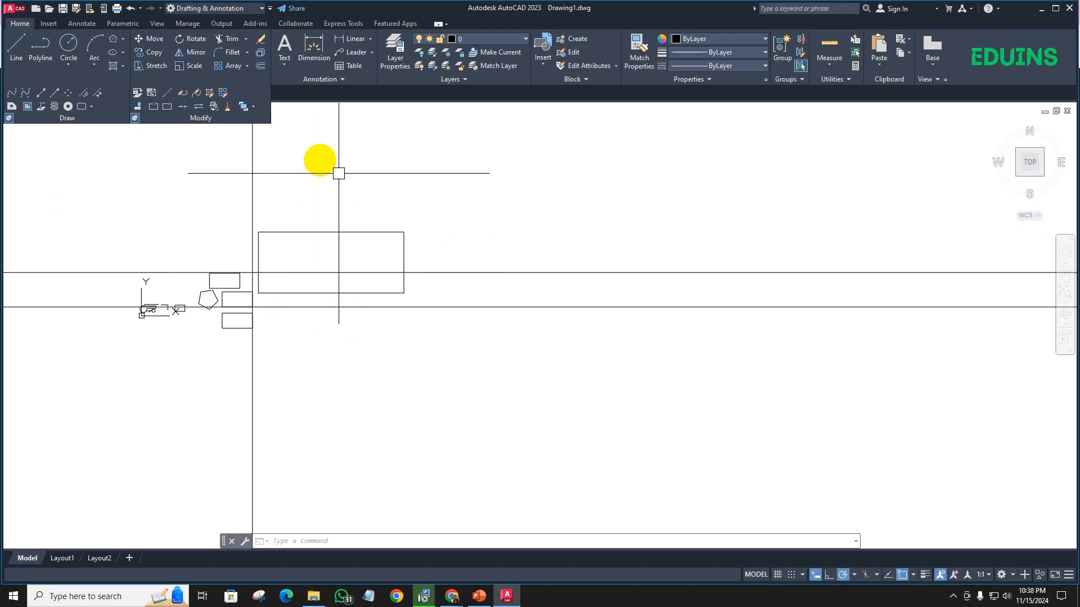
# - Rotate the large rectangle 90° clockwise about its upper-right corner with Ortho turned on, so it stands upright
pyautogui.click(195, 41)
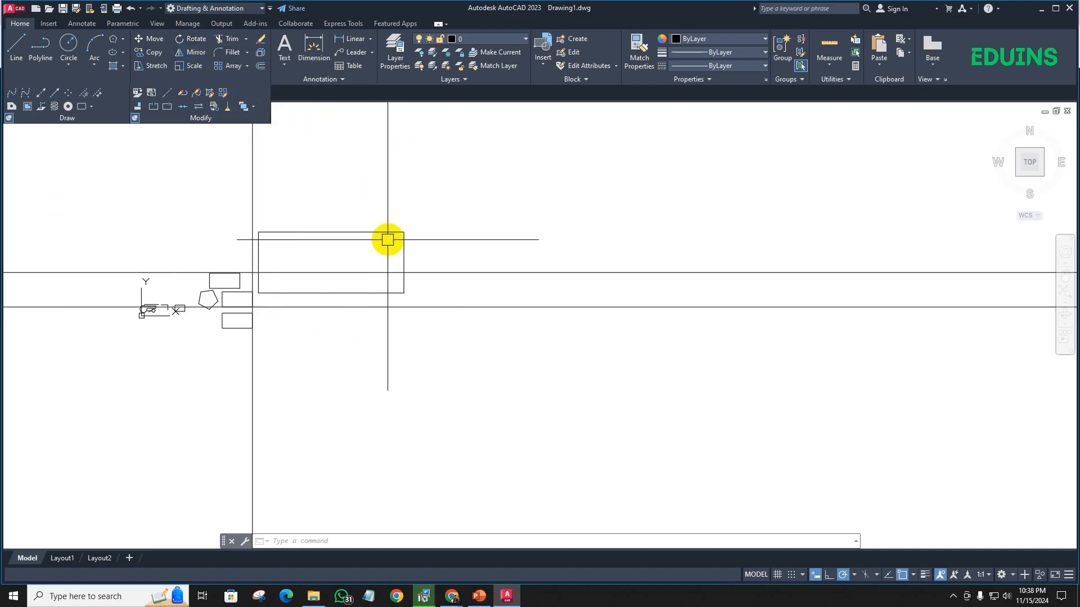
pyautogui.click(387, 236)
pyautogui.click(374, 220)
pyautogui.scroll(2, 400, 235)
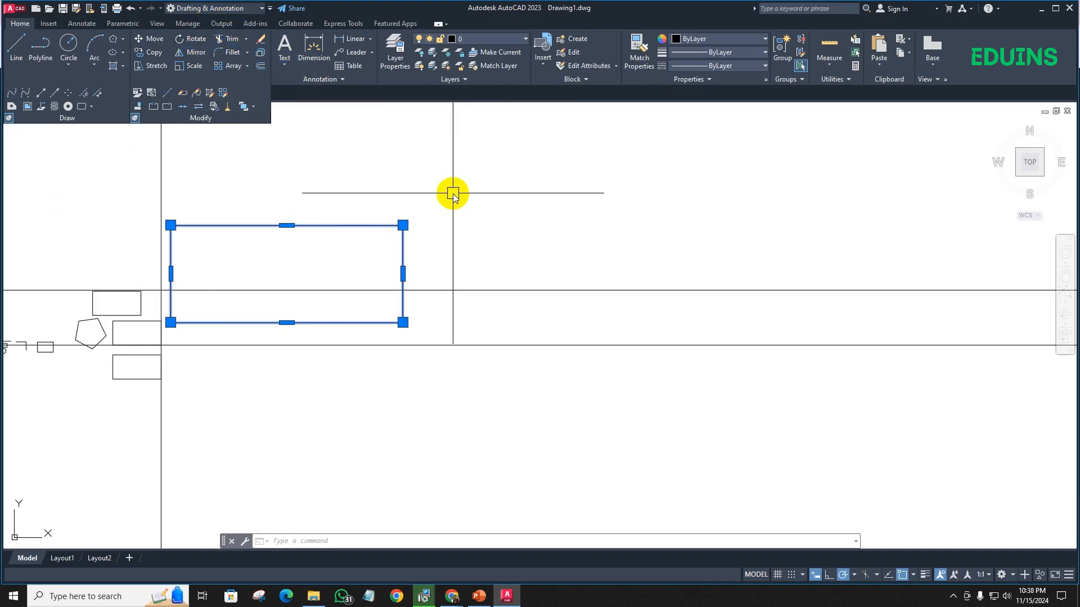
pyautogui.write('Ro')
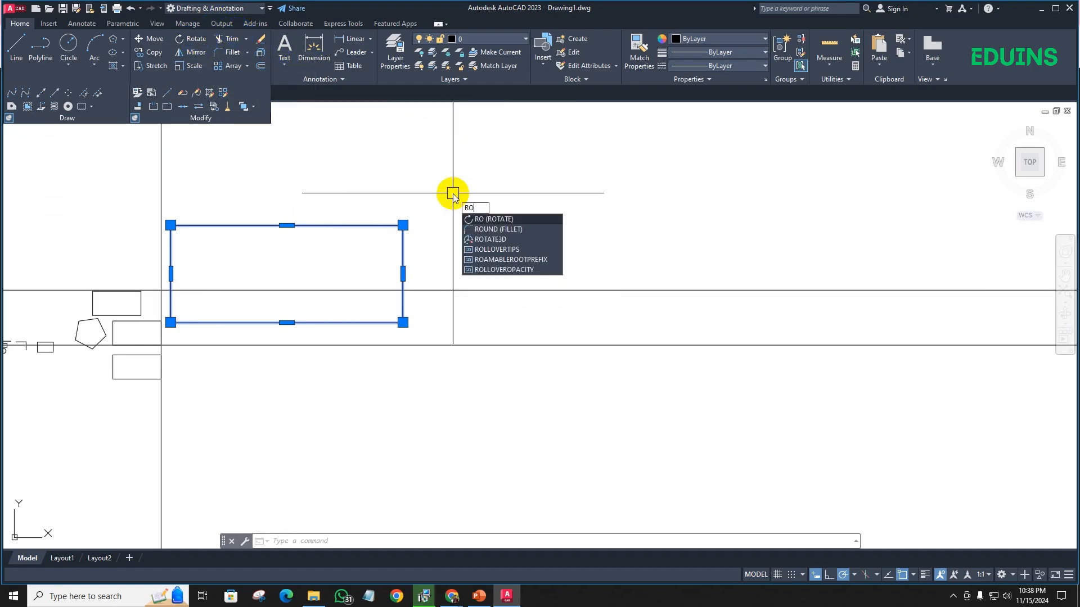
pyautogui.press('Return')
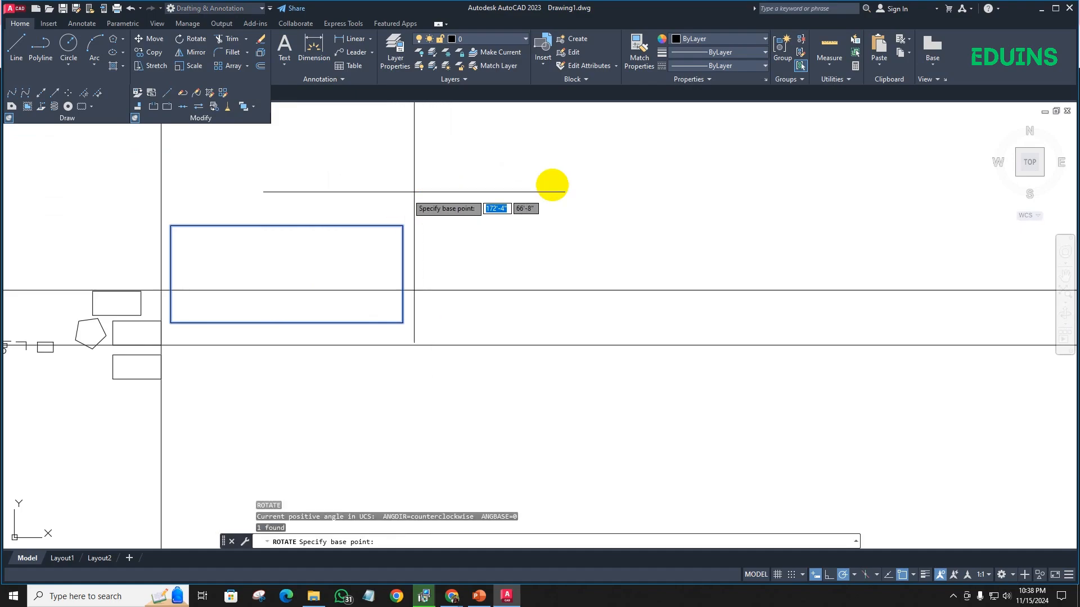
pyautogui.click(403, 225)
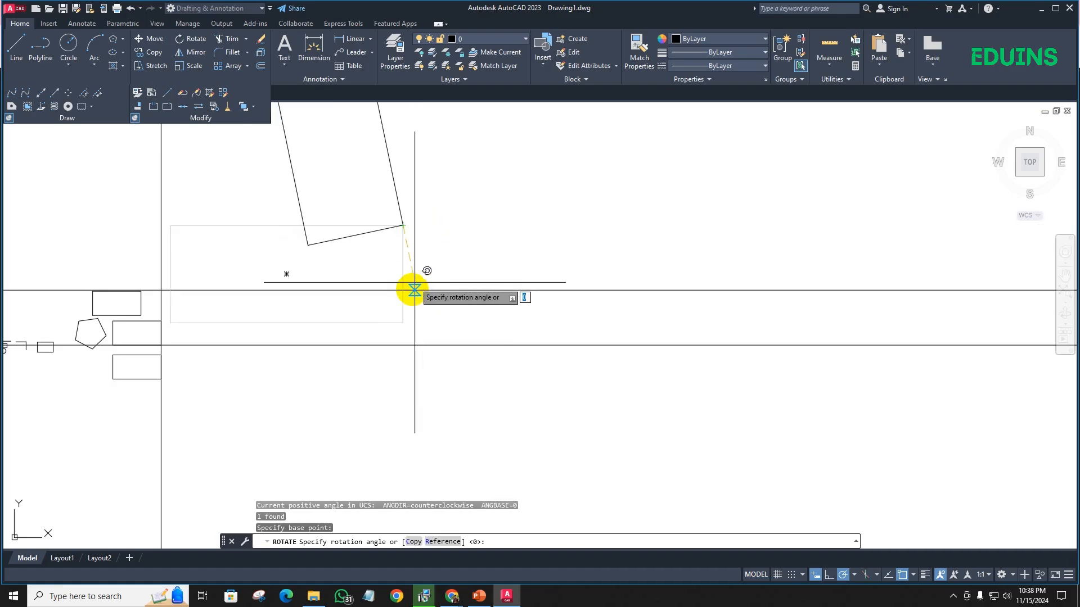
pyautogui.scroll(-2, 414, 286)
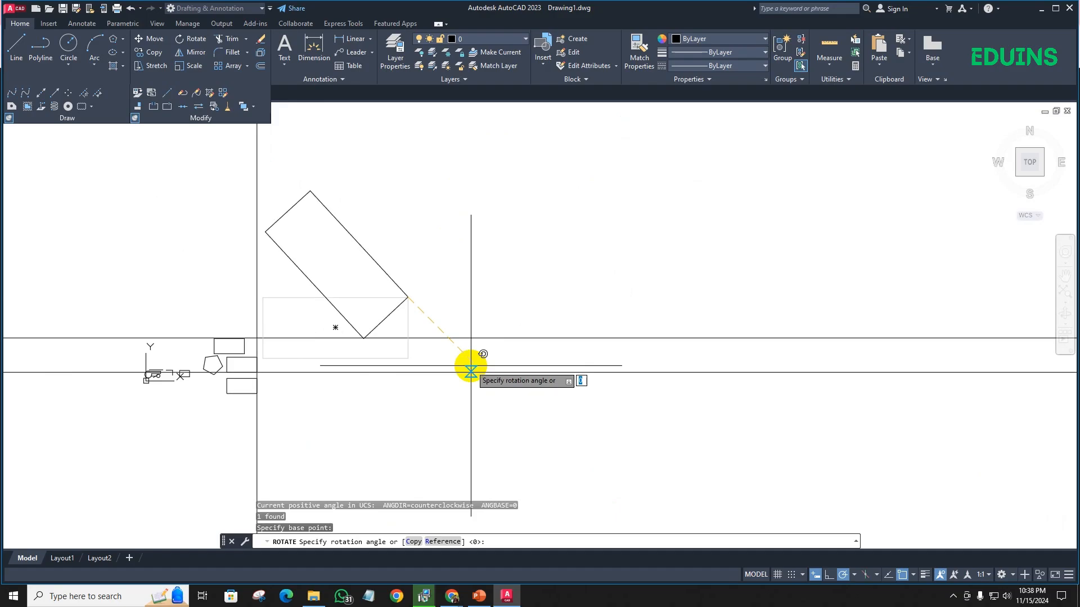
pyautogui.press('F8')
pyautogui.click(416, 404)
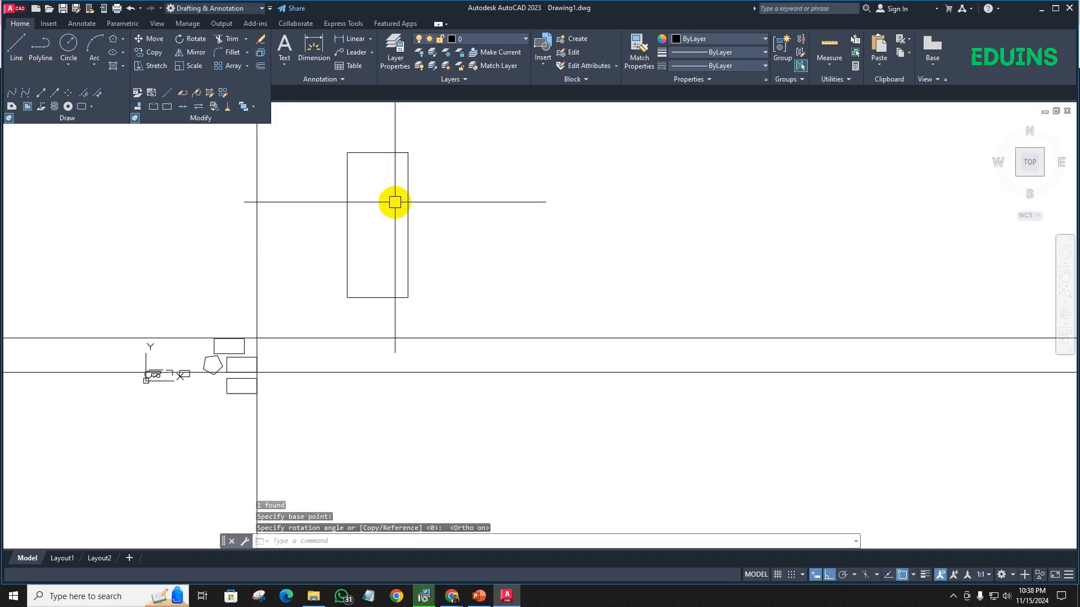
pyautogui.click(503, 232)
pyautogui.click(377, 184)
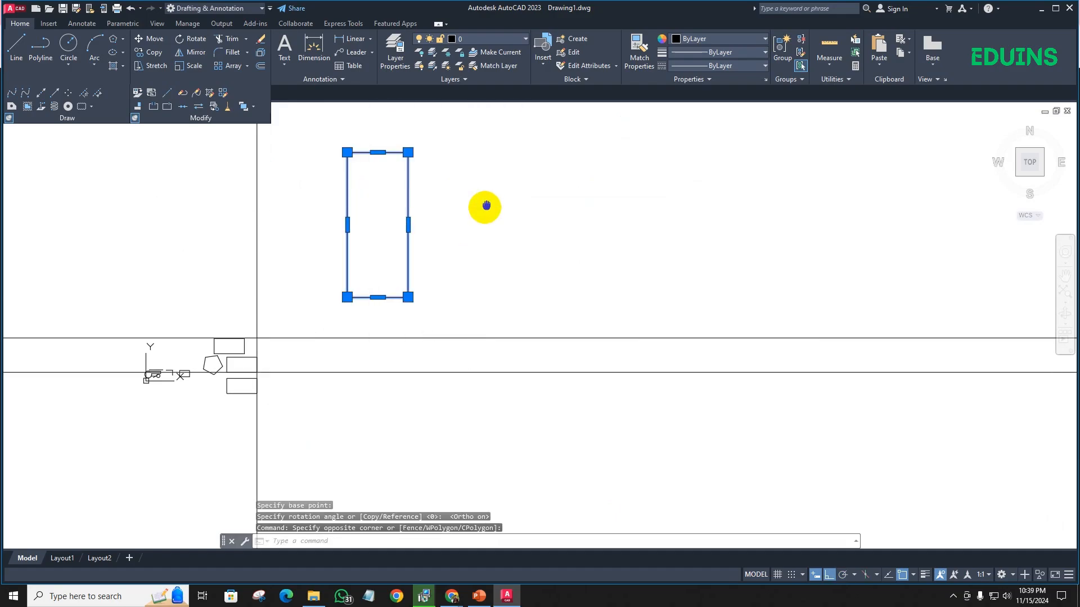
pyautogui.moveTo(486, 206); pyautogui.dragTo(424, 232, button='middle')
pyautogui.scroll(2, 330, 214)
pyautogui.moveTo(331, 213); pyautogui.dragTo(330, 203, button='middle')
pyautogui.press('Escape')
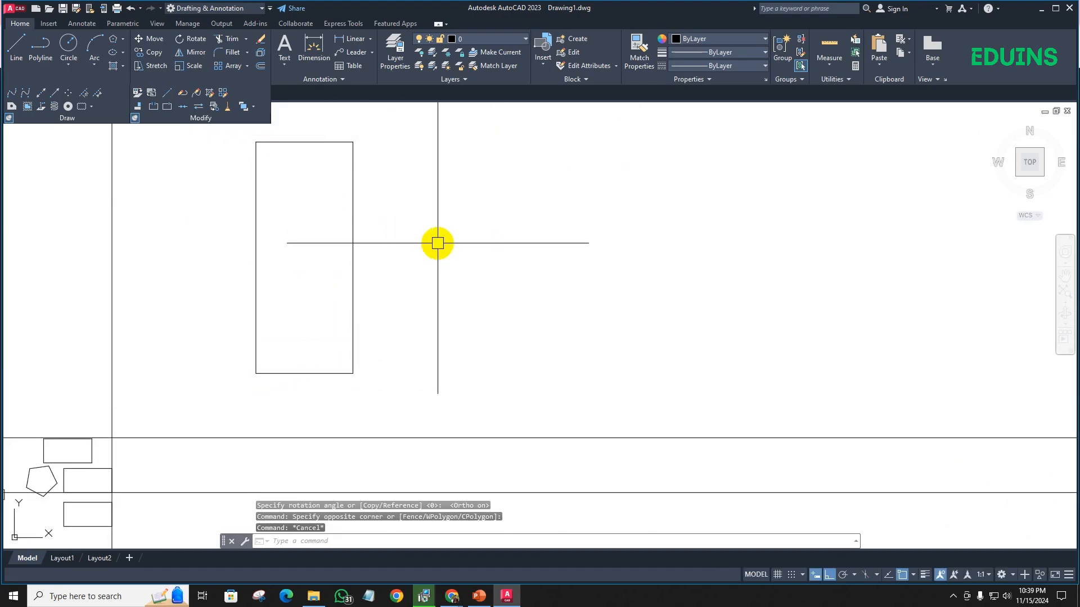
# - Draw a right triangle beside the upright rectangle with the Line tool, using a vertical leg, a horizontal base and a closing diagonal
pyautogui.write('l')
pyautogui.press('Return')
pyautogui.click(505, 188)
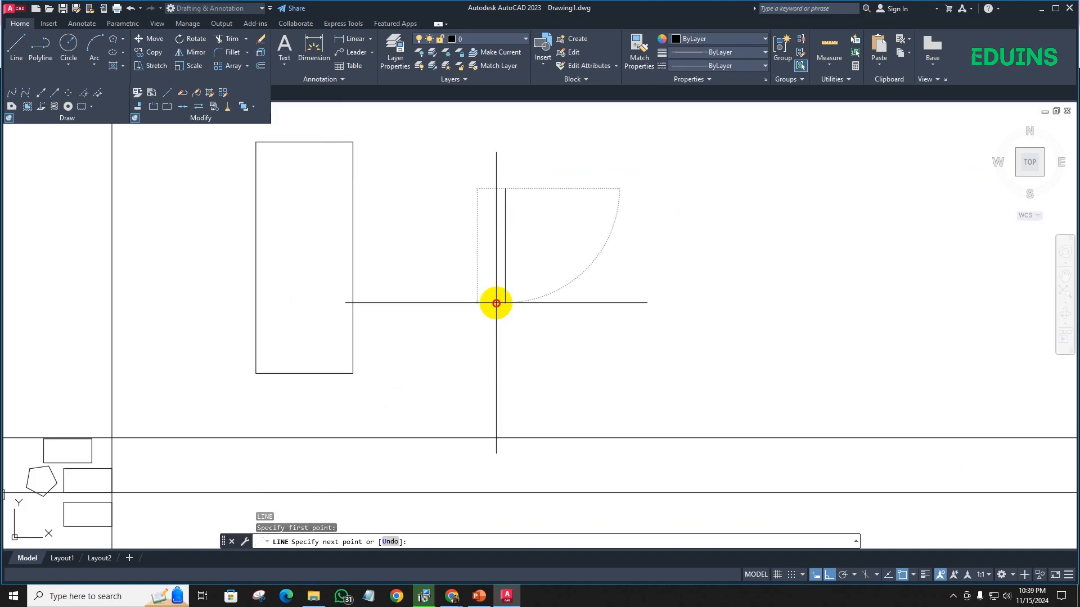
pyautogui.click(495, 303)
pyautogui.click(399, 298)
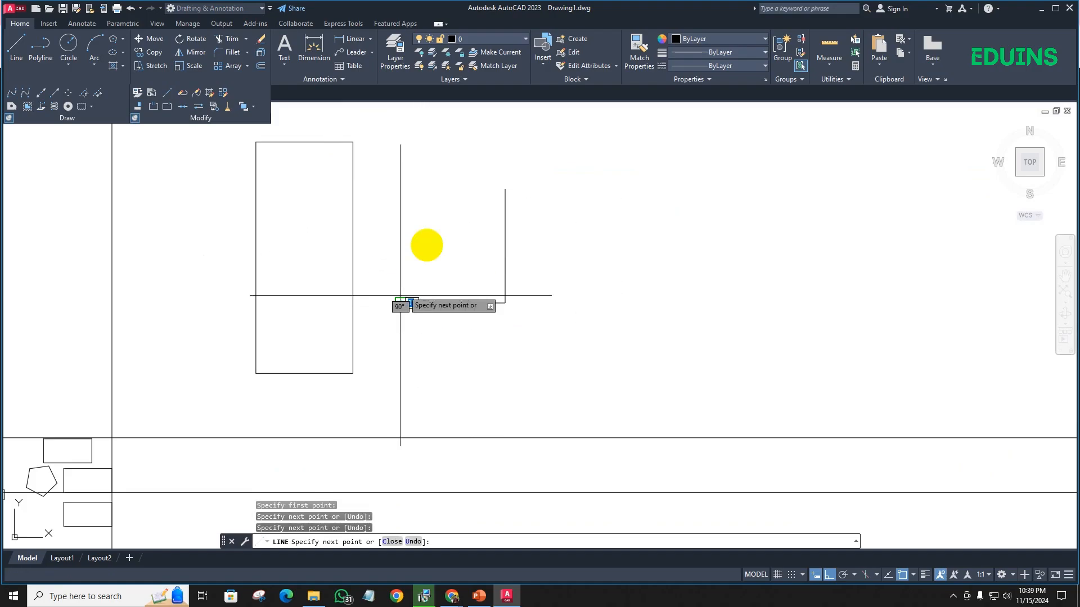
pyautogui.click(505, 189)
pyautogui.press('Escape')
pyautogui.scroll(2, 490, 252)
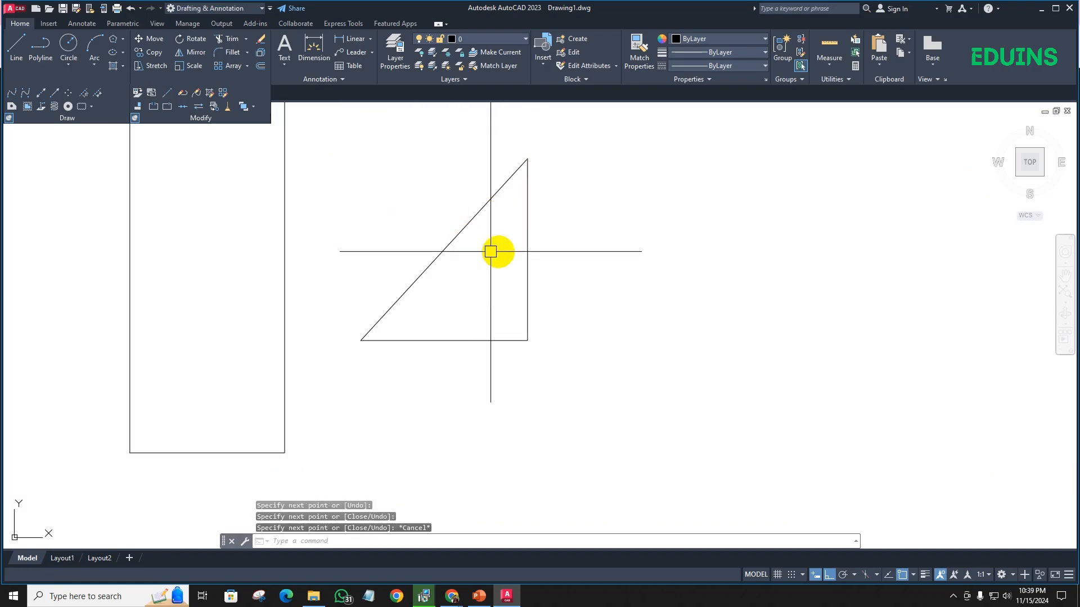
# - Mirror the whole right triangle across its vertical leg, keeping the source objects
pyautogui.scroll(-3, 490, 252)
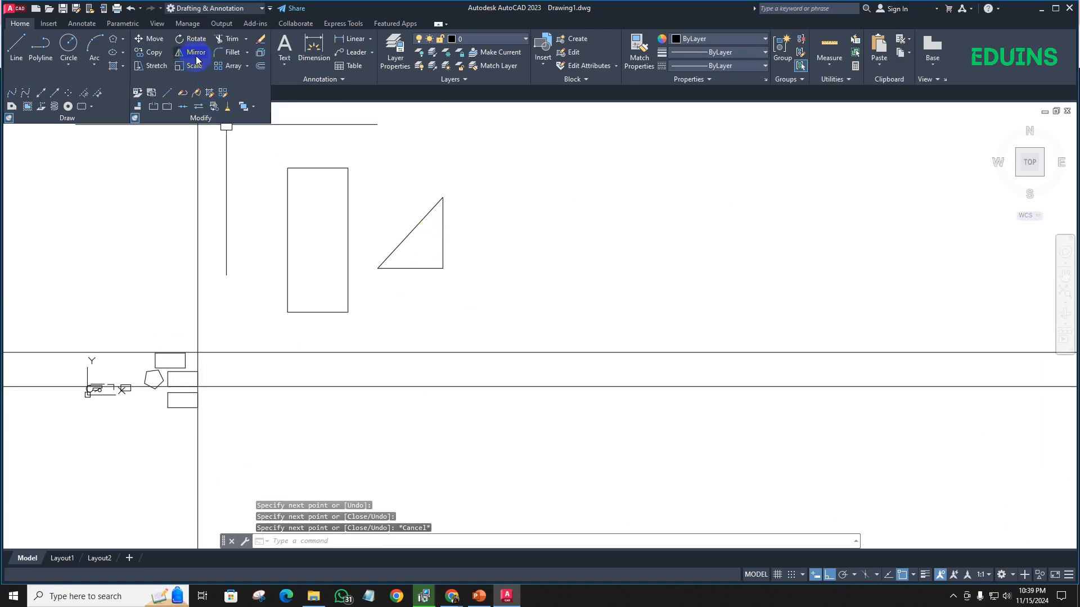
pyautogui.click(476, 289)
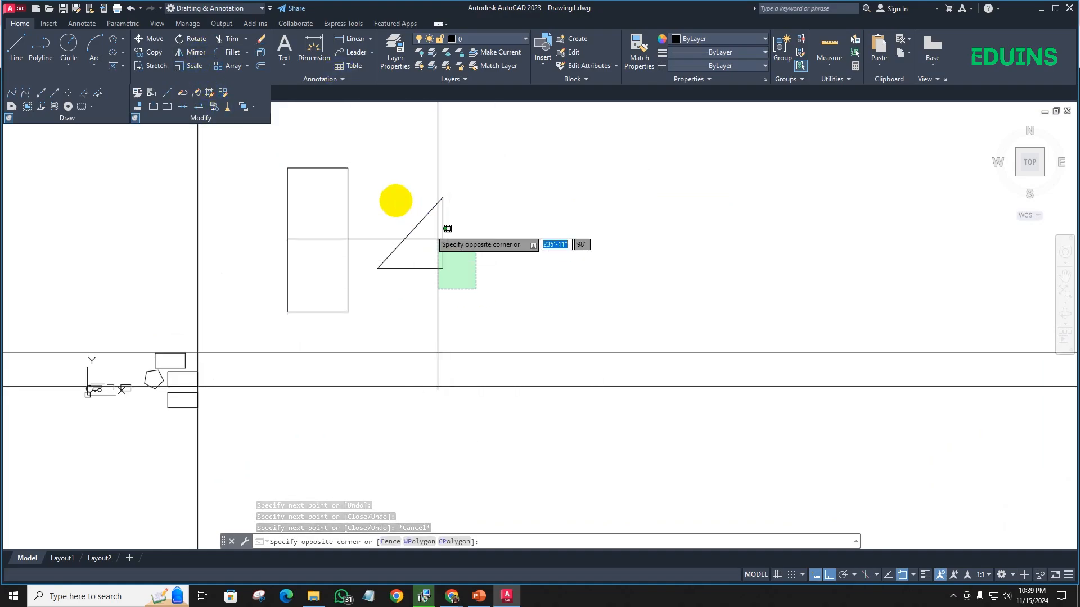
pyautogui.click(376, 170)
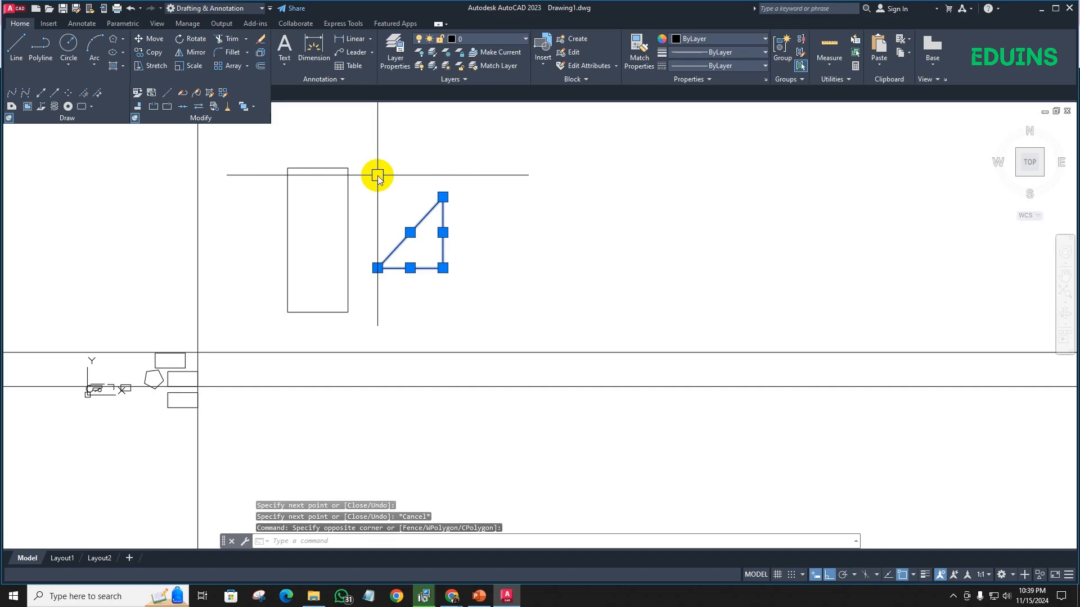
pyautogui.press('Return')
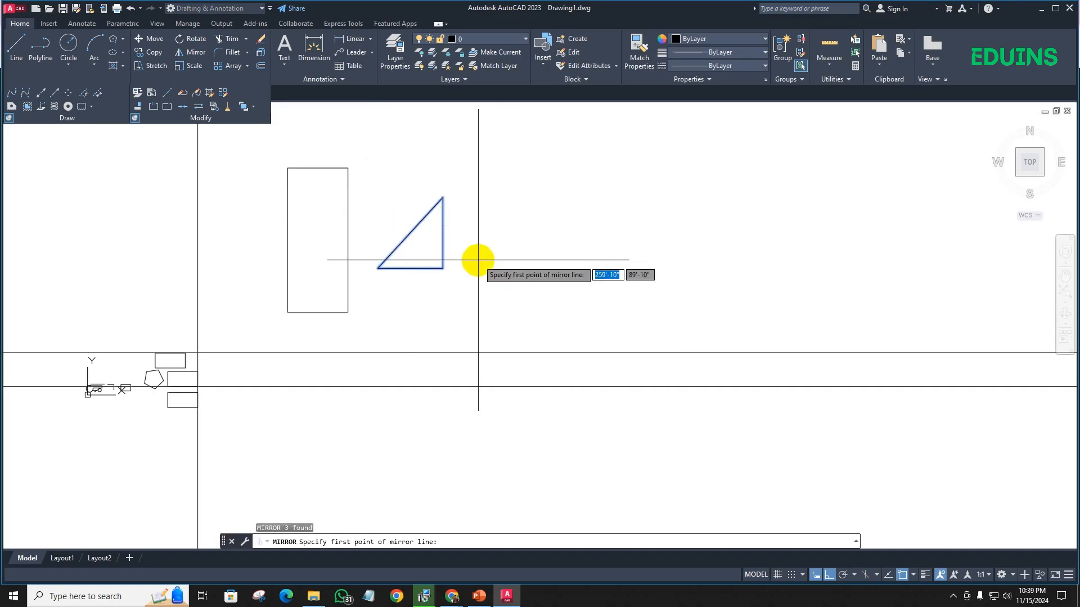
pyautogui.scroll(4, 462, 269)
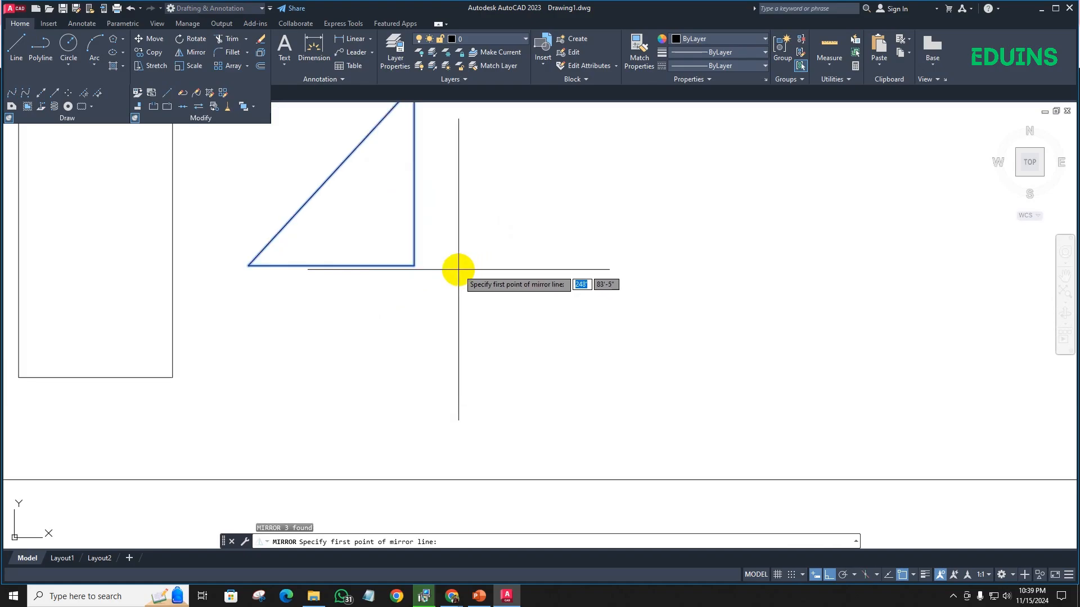
pyautogui.click(414, 265)
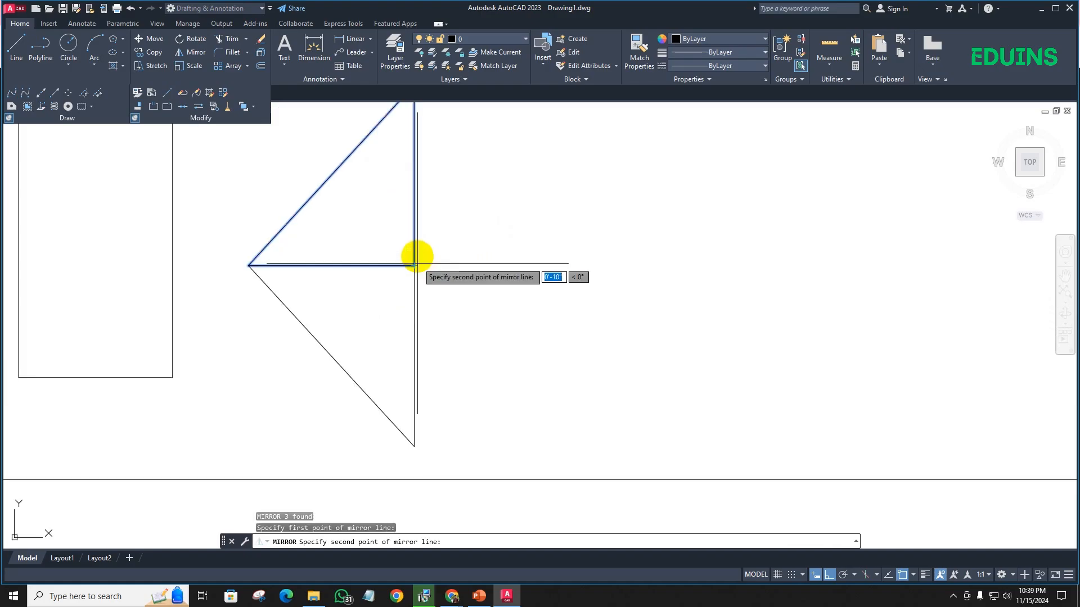
pyautogui.scroll(-2, 428, 251)
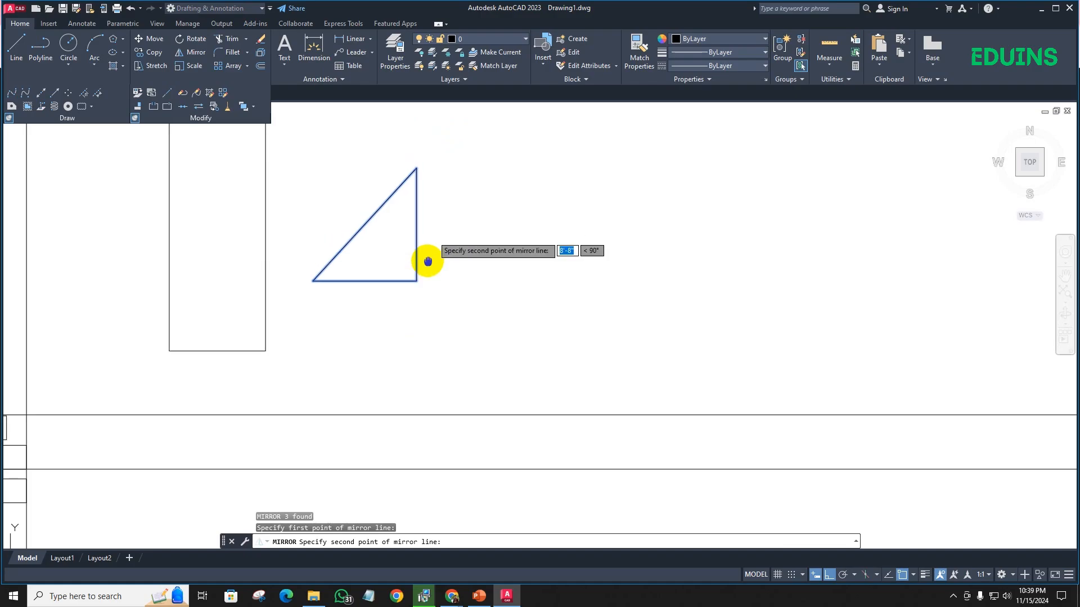
pyautogui.click(417, 122)
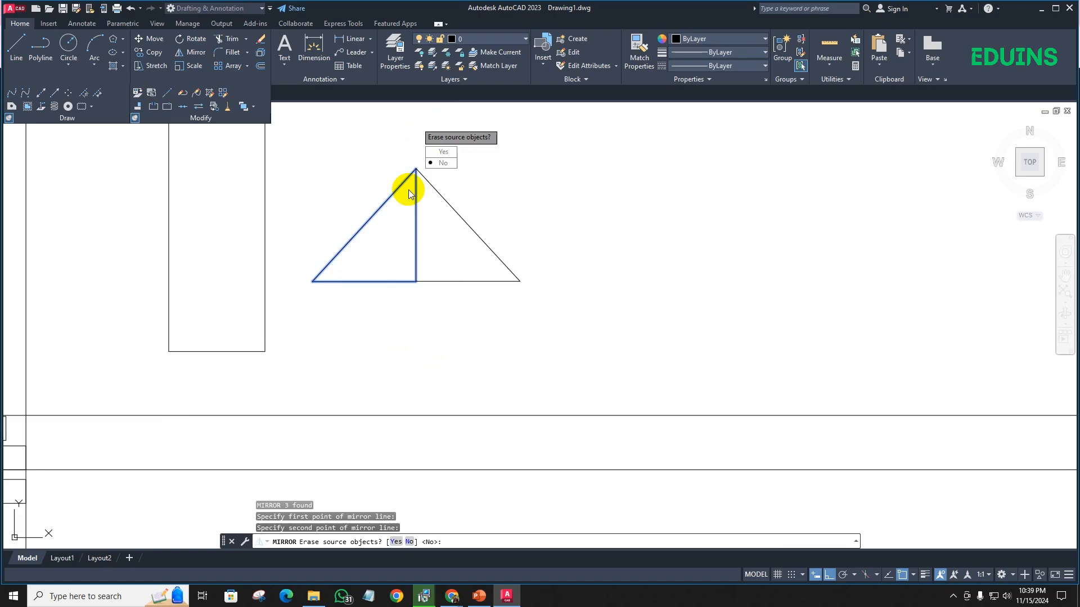
pyautogui.click(450, 168)
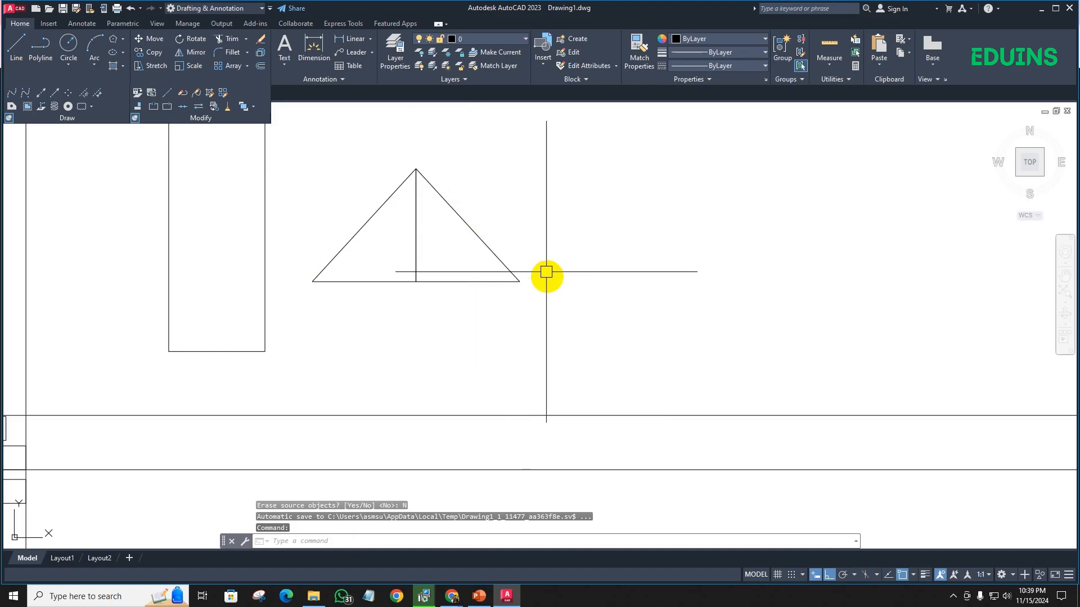
# - Mirror the combined double triangle downward across a horizontal line just below its base, keeping the source objects
pyautogui.click(550, 296)
pyautogui.click(314, 163)
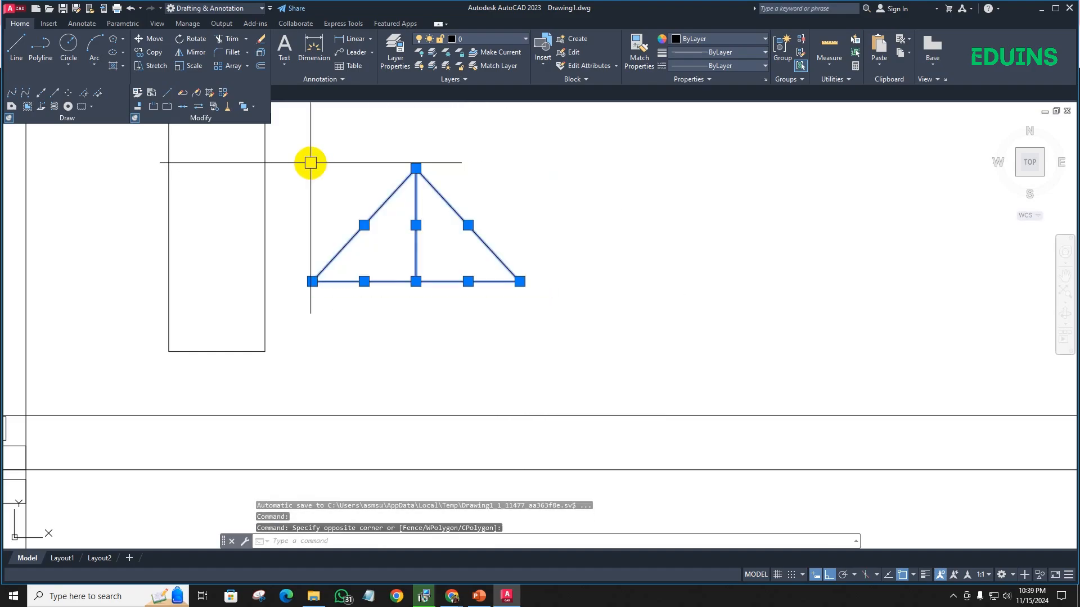
pyautogui.write('mi')
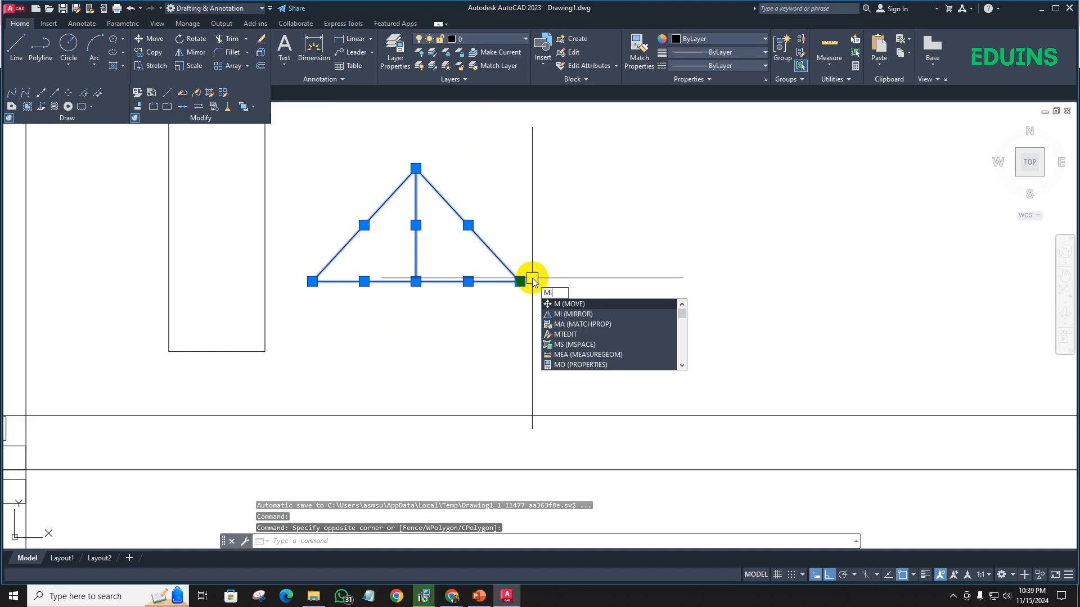
pyautogui.press('Return')
pyautogui.scroll(3, 416, 296)
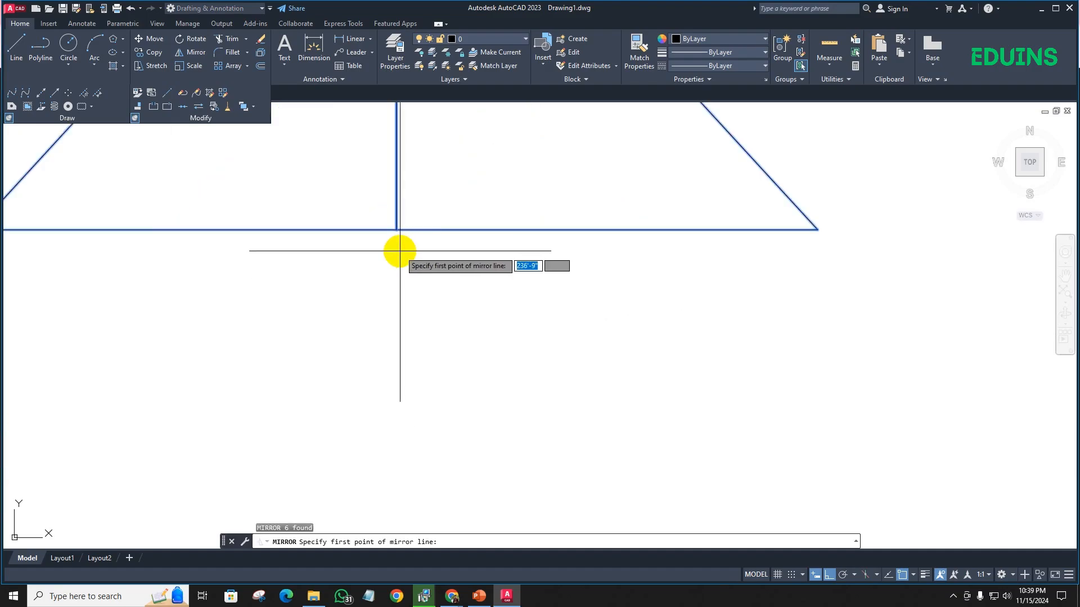
pyautogui.click(399, 251)
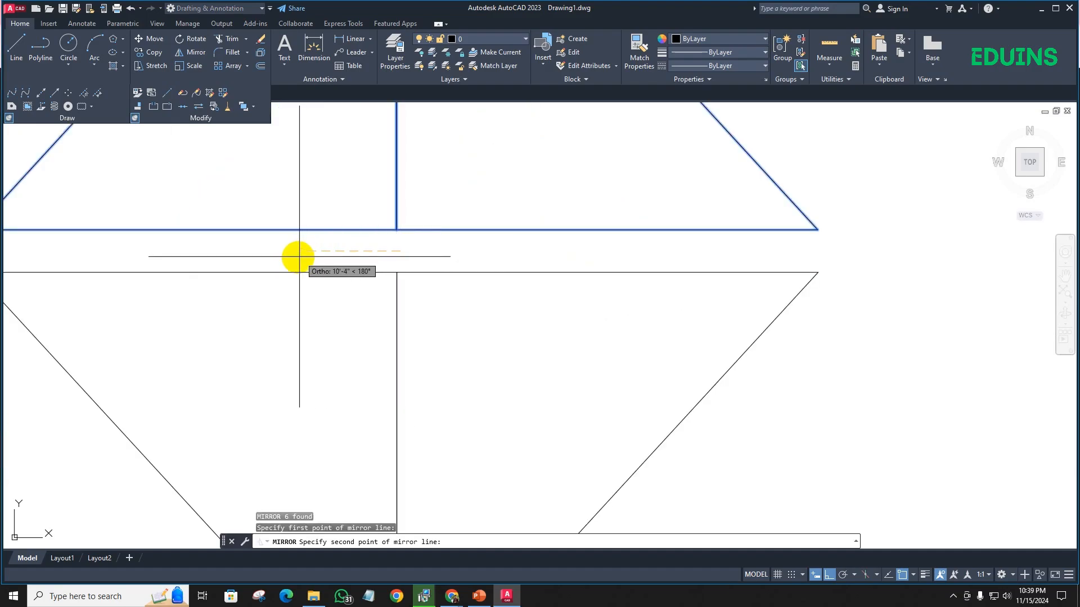
pyautogui.click(267, 252)
pyautogui.scroll(-3, 267, 252)
pyautogui.click(292, 293)
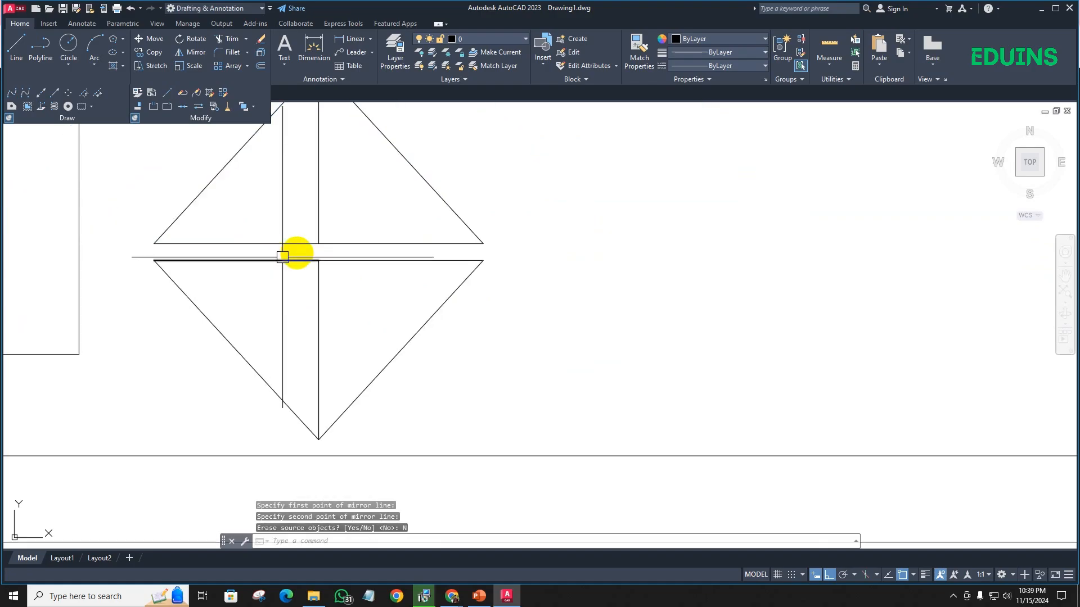
pyautogui.scroll(-3, 459, 259)
pyautogui.moveTo(471, 258); pyautogui.dragTo(391, 244, button='middle')
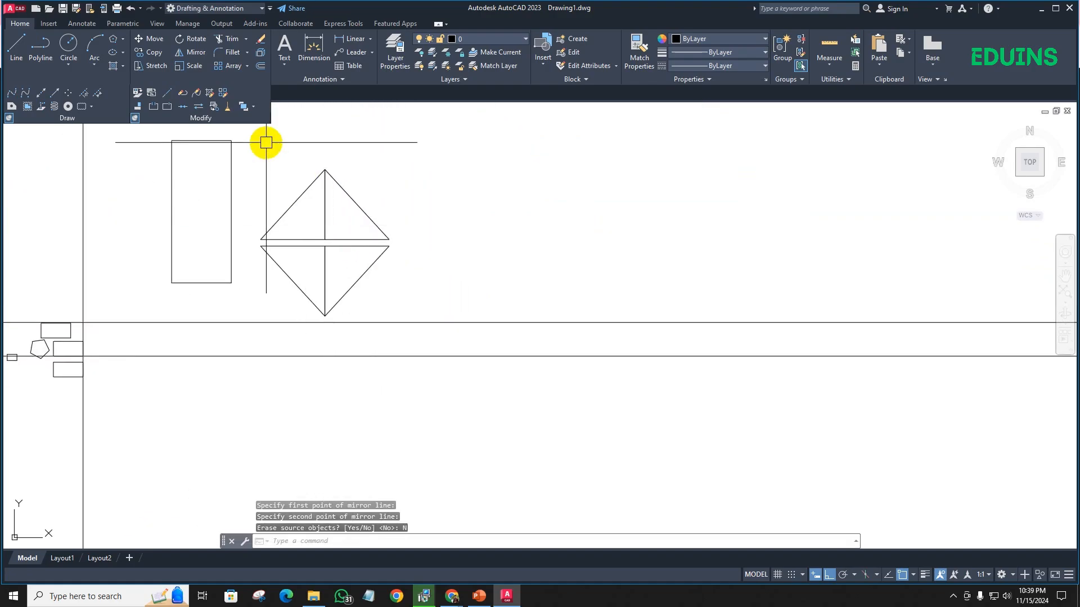
pyautogui.scroll(2, 227, 216)
pyautogui.scroll(-3, 227, 216)
pyautogui.scroll(2, 188, 212)
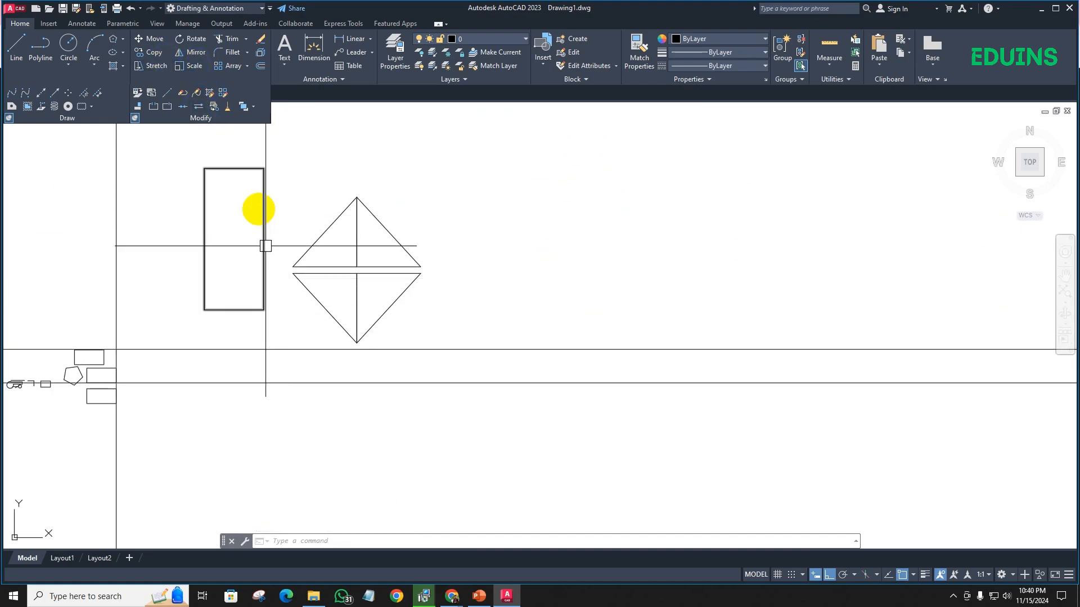
pyautogui.scroll(-4, 258, 210)
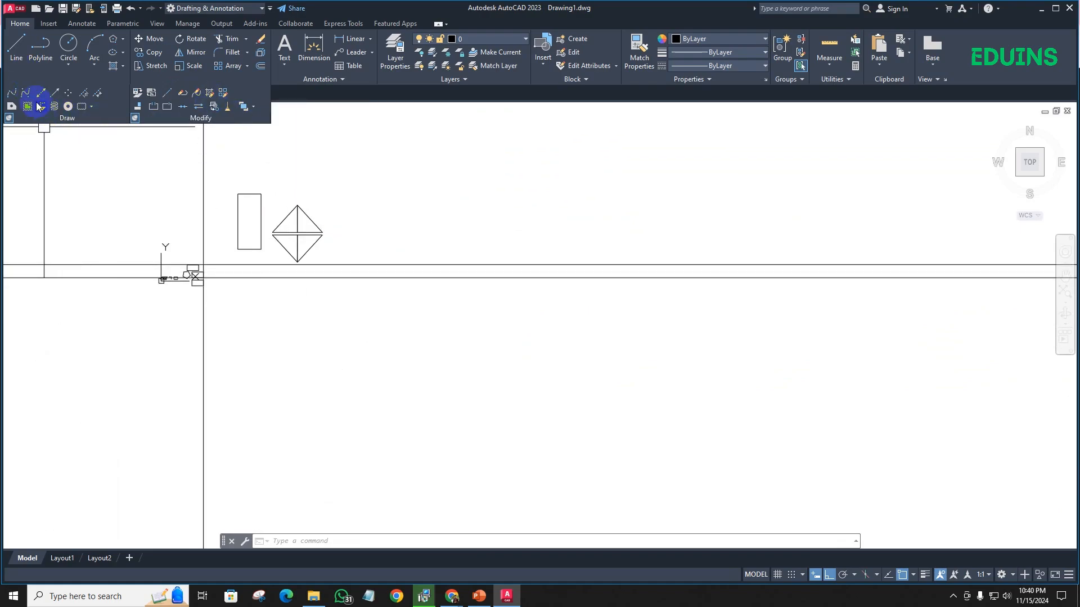
# - Collapse the expanded draw and modify tools and open the recent drawing DFK+KANAL-Bereich laut Anlage - Lagepläne.dwg, accepting its foreign DWG origin
pyautogui.click(131, 121)
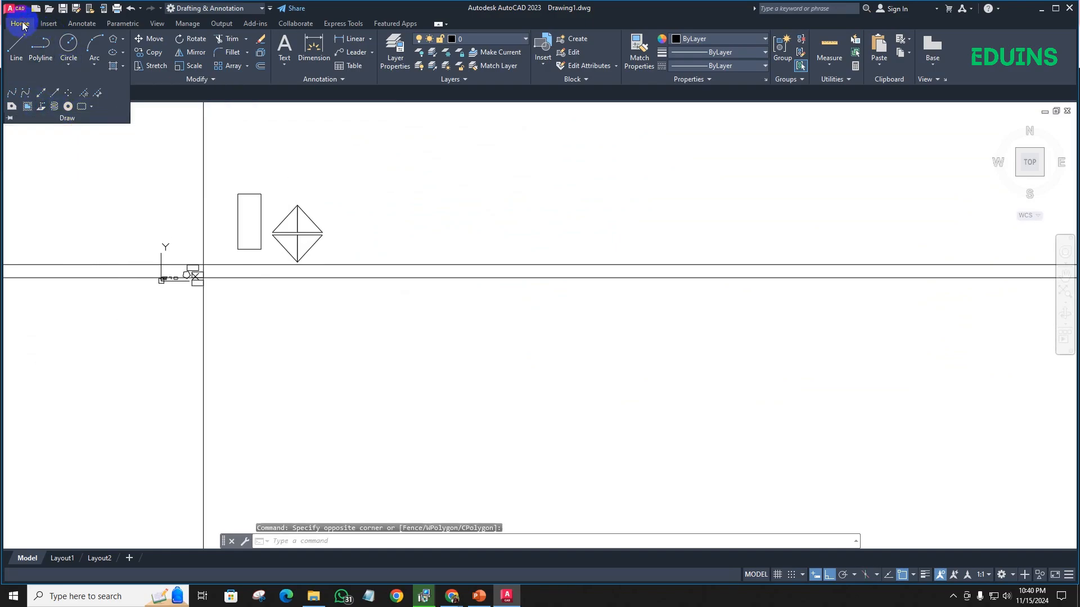
pyautogui.click(28, 93)
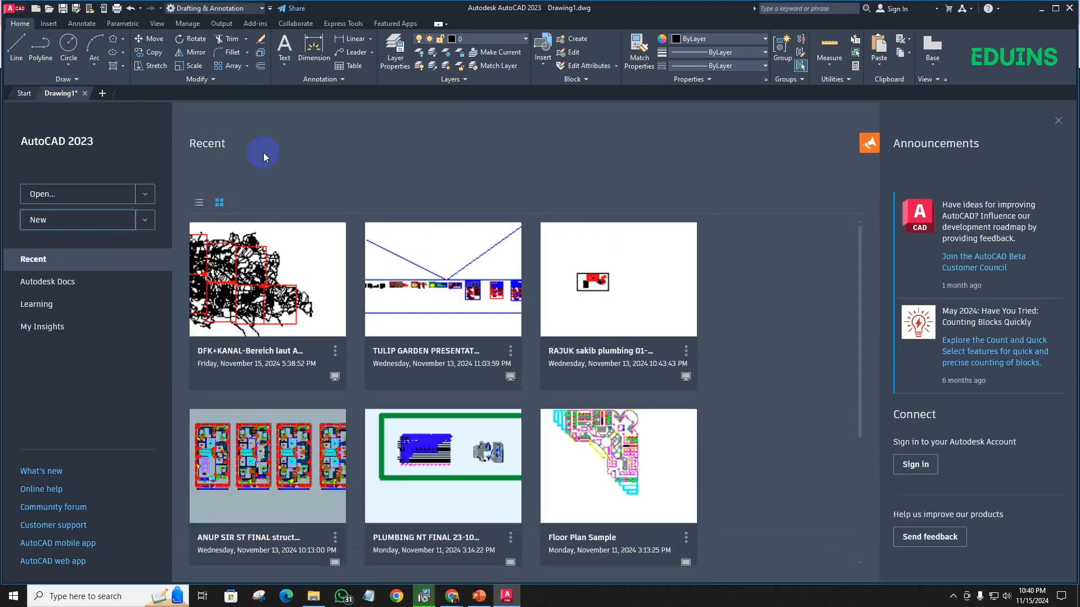
pyautogui.click(278, 276)
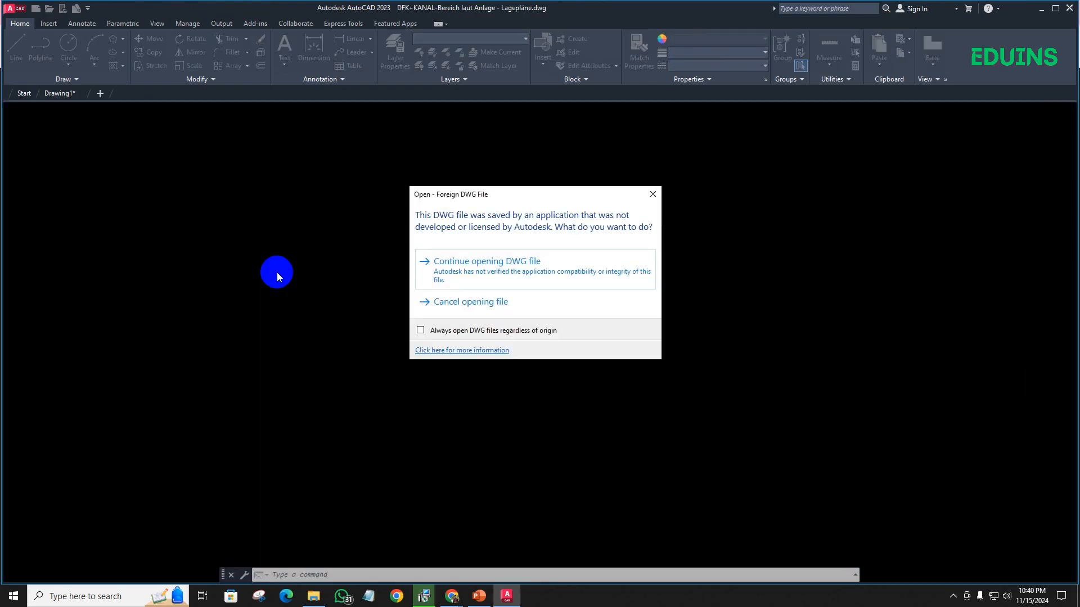
pyautogui.click(439, 264)
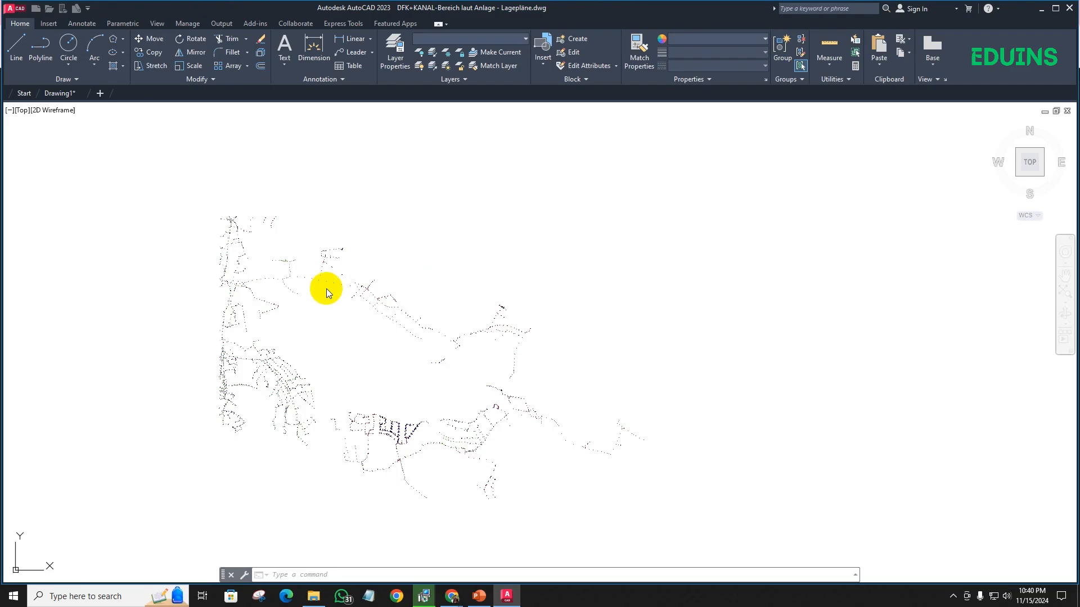
# - Examine the two copies of the site plan, their street and parcel details and the red layout frames
pyautogui.scroll(-2, 327, 289)
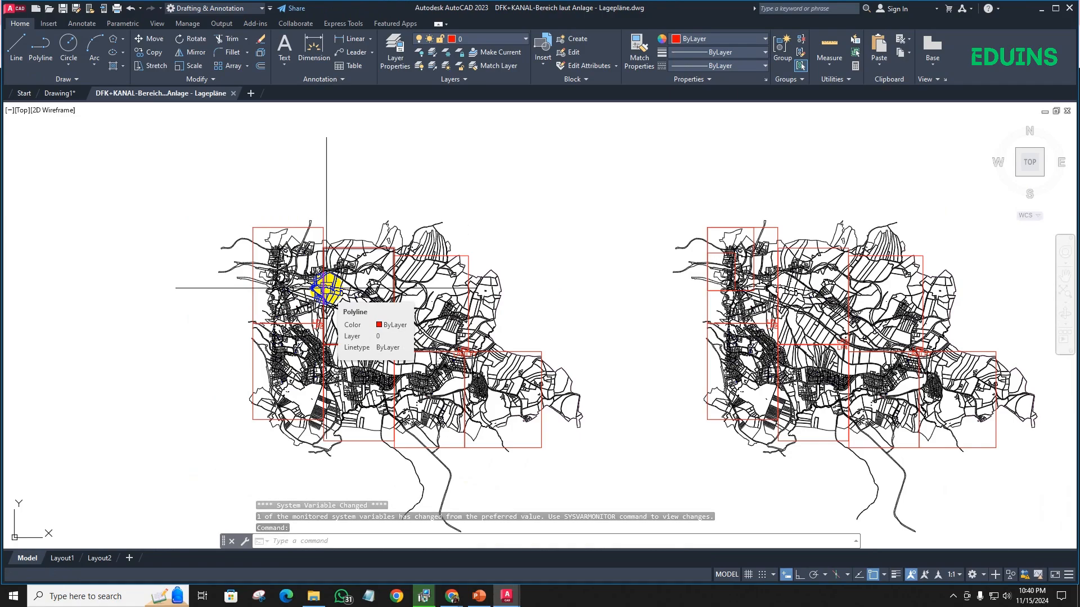
pyautogui.scroll(5, 309, 253)
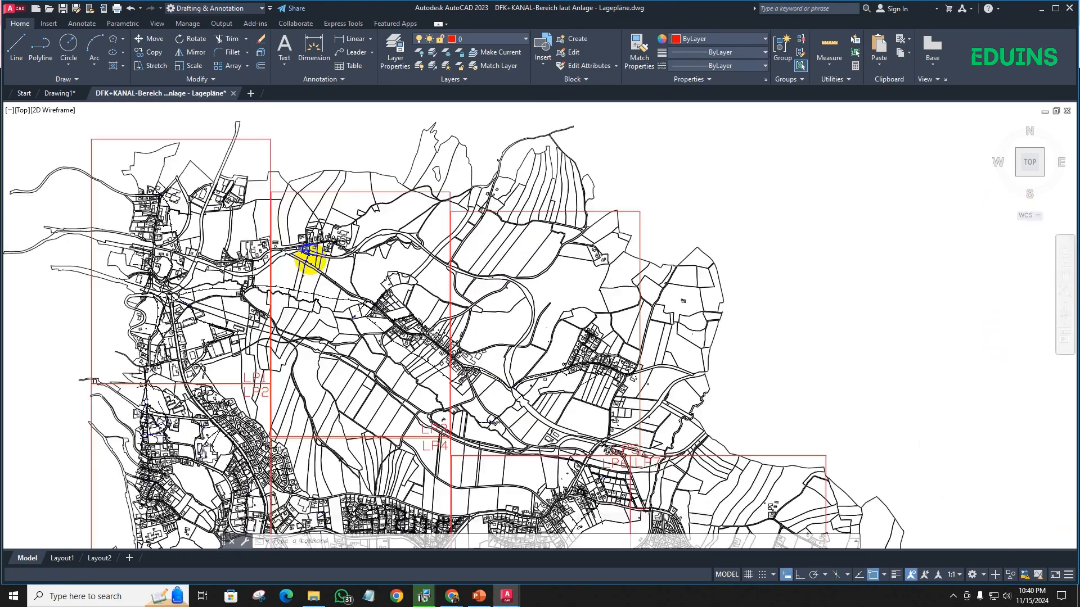
pyautogui.scroll(6, 417, 272)
pyautogui.scroll(-2, 472, 258)
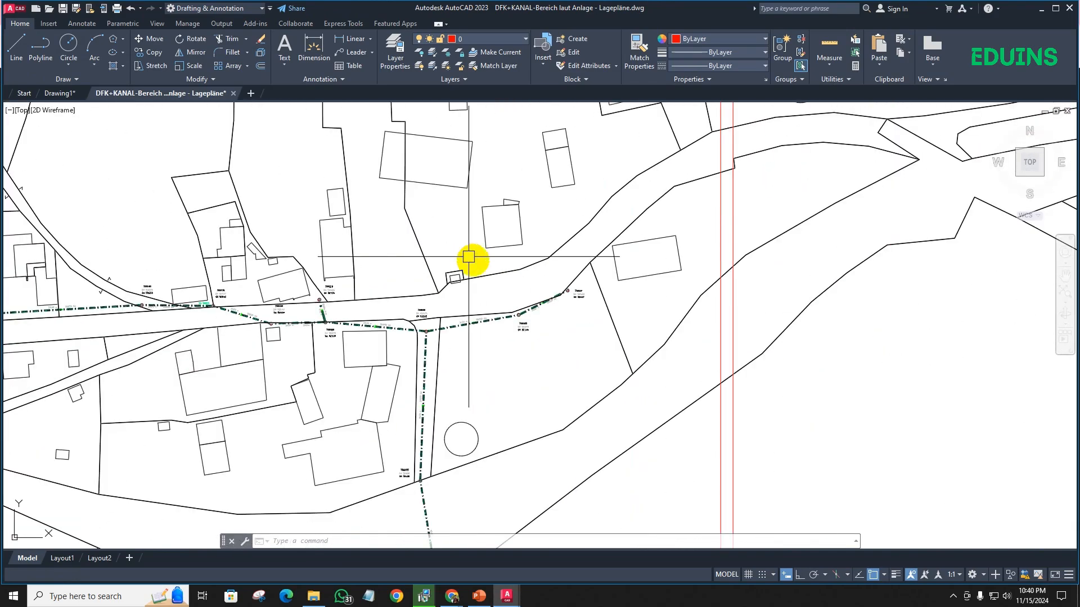
pyautogui.scroll(3, 430, 313)
pyautogui.scroll(-10, 431, 313)
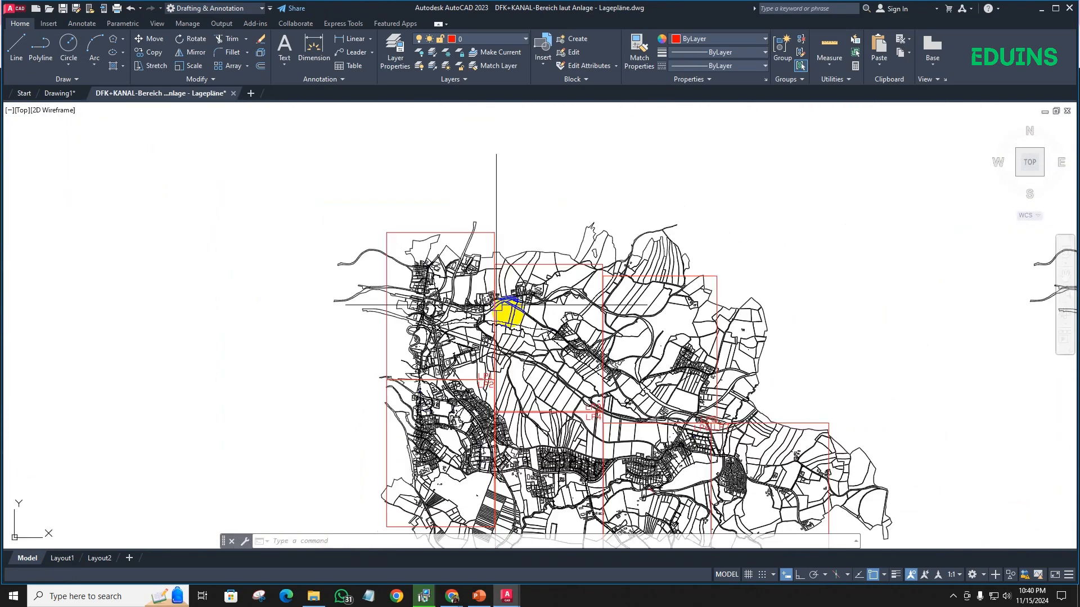
pyautogui.moveTo(418, 306); pyautogui.dragTo(94, 265, button='middle')
pyautogui.moveTo(665, 310); pyautogui.dragTo(276, 277, button='middle')
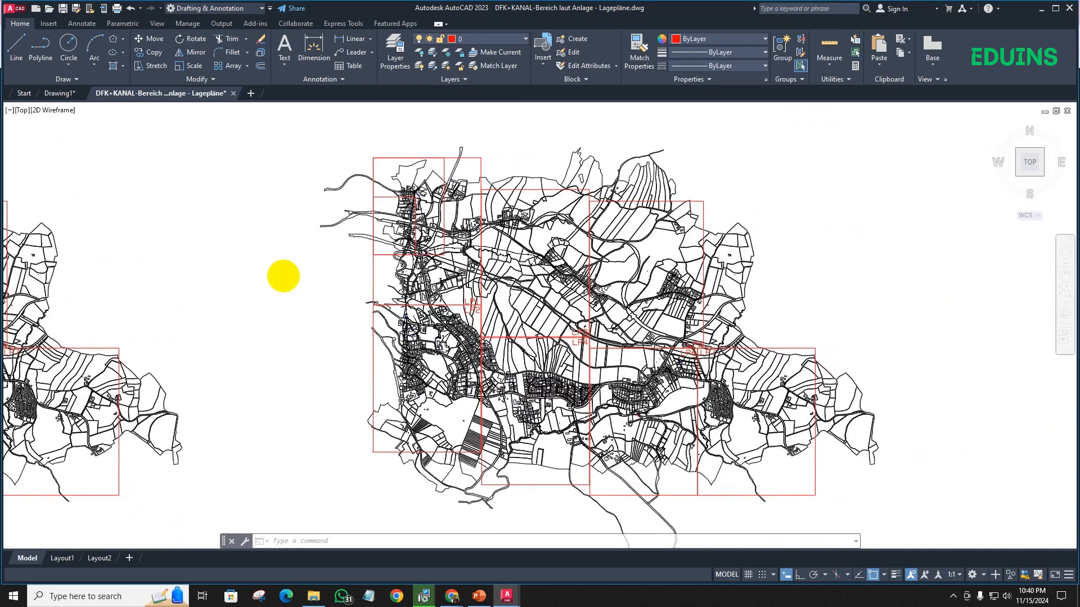
pyautogui.scroll(5, 482, 208)
pyautogui.scroll(-3, 465, 217)
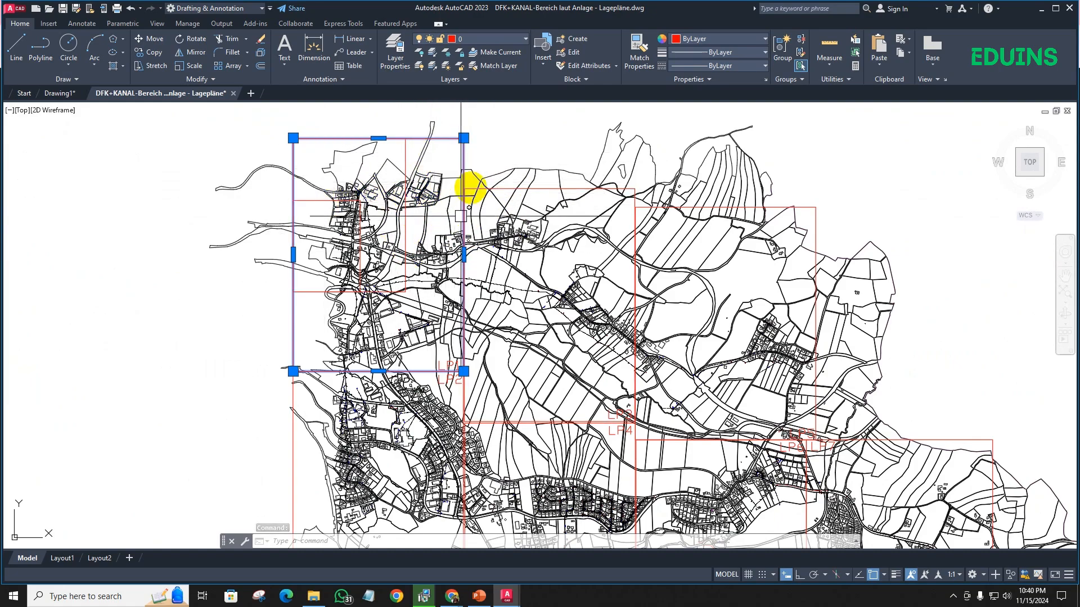
# - Inspect the map area inside the LP1 frame at the plan's upper-left corner and select that frame's rectangle again
pyautogui.moveTo(441, 156); pyautogui.dragTo(487, 195, button='middle')
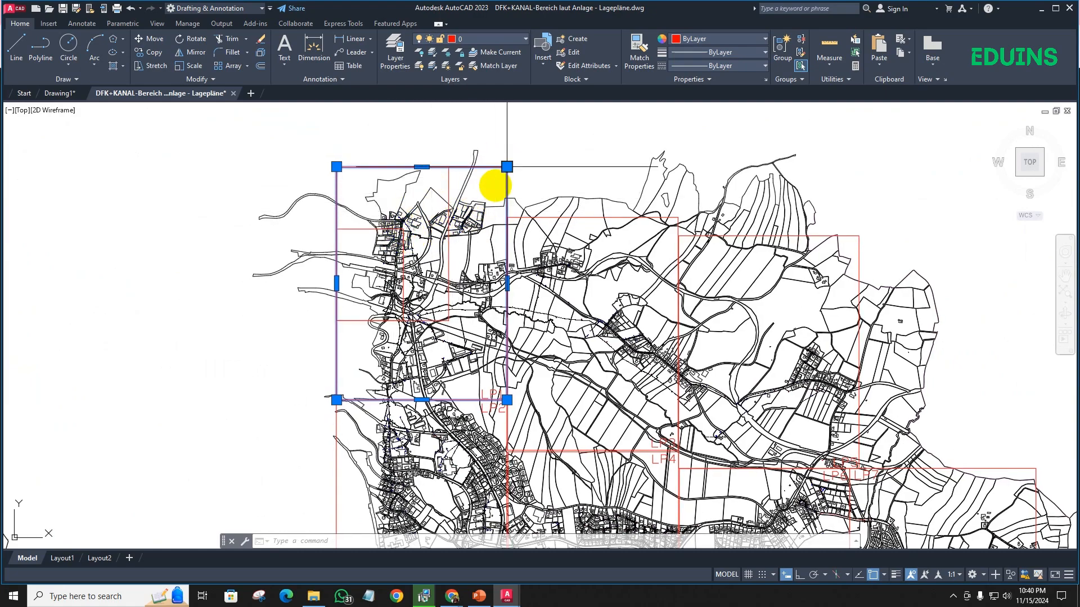
pyautogui.scroll(8, 402, 234)
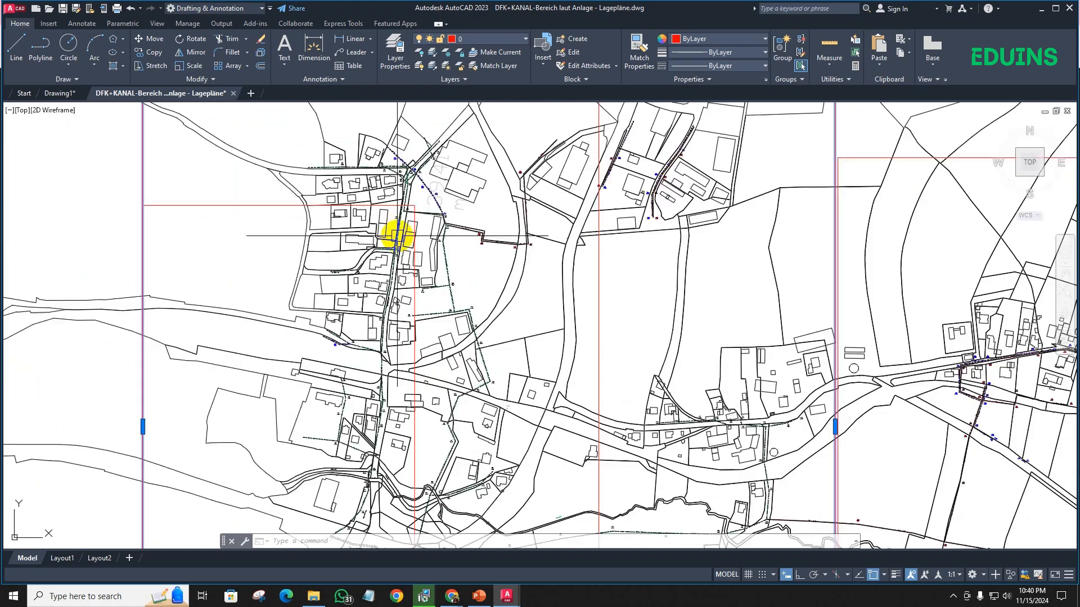
pyautogui.scroll(-6, 415, 315)
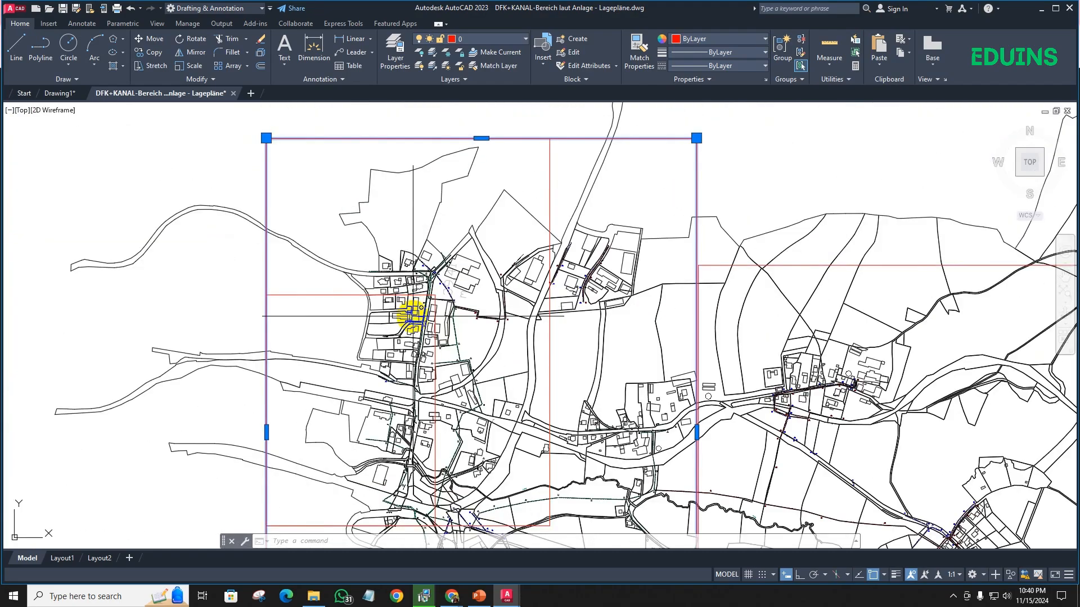
pyautogui.moveTo(413, 316); pyautogui.dragTo(345, 200, button='middle')
pyautogui.scroll(-4, 377, 270)
pyautogui.press('Escape')
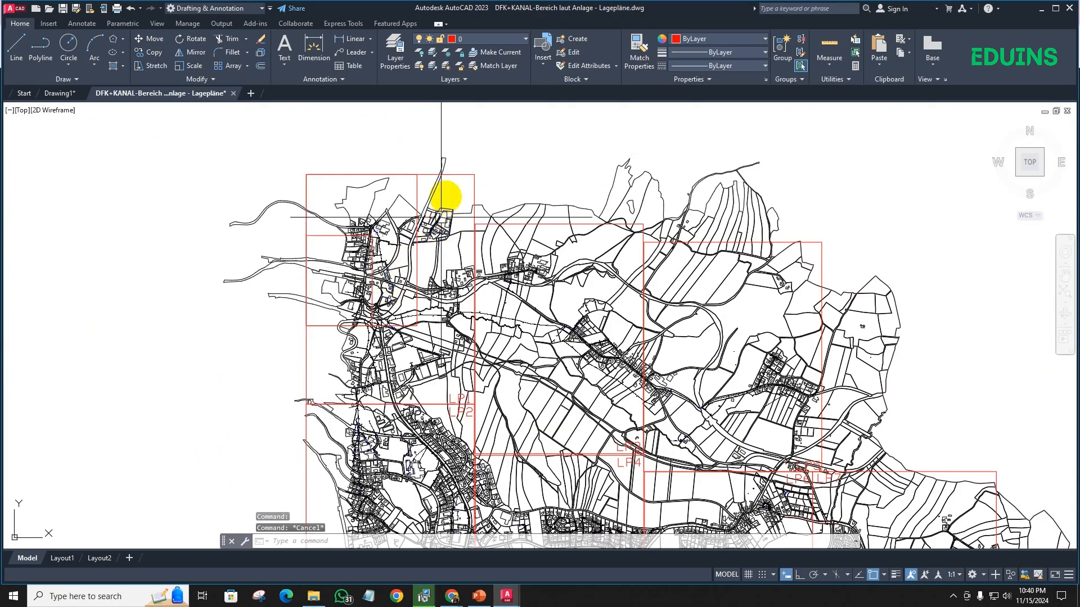
pyautogui.click(428, 173)
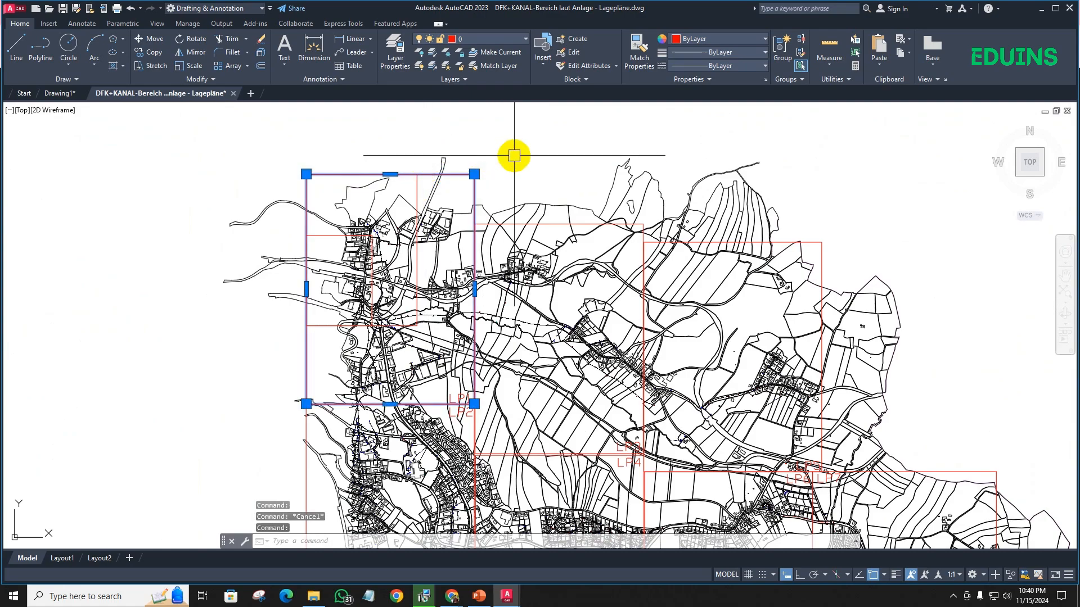
# - Copy the LP1 frame rectangle from its lower-left corner into the empty area between the two site plan copies
pyautogui.write('co')
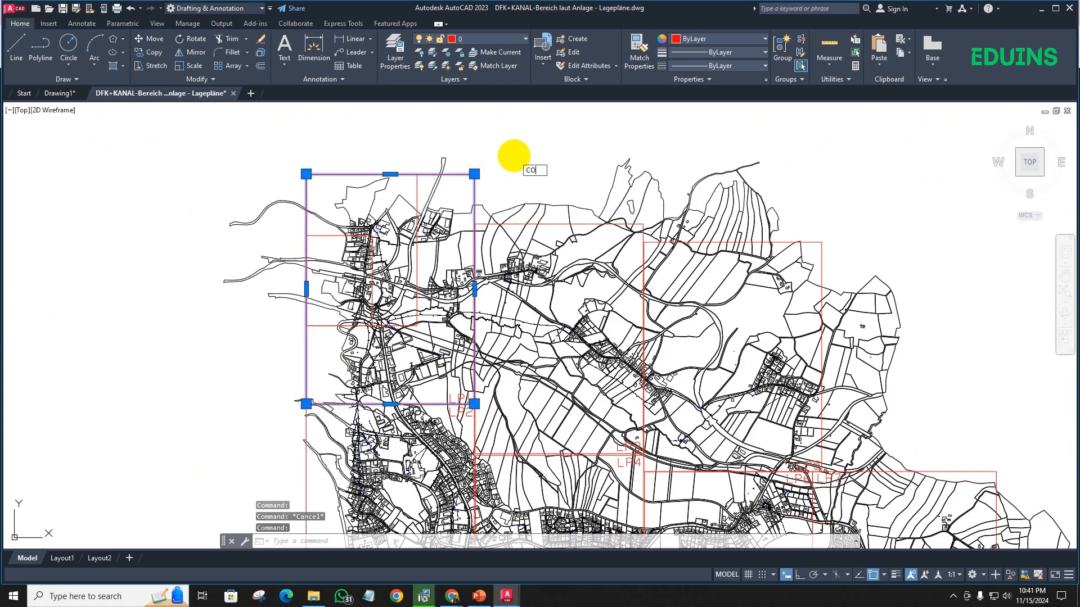
pyautogui.press('Return')
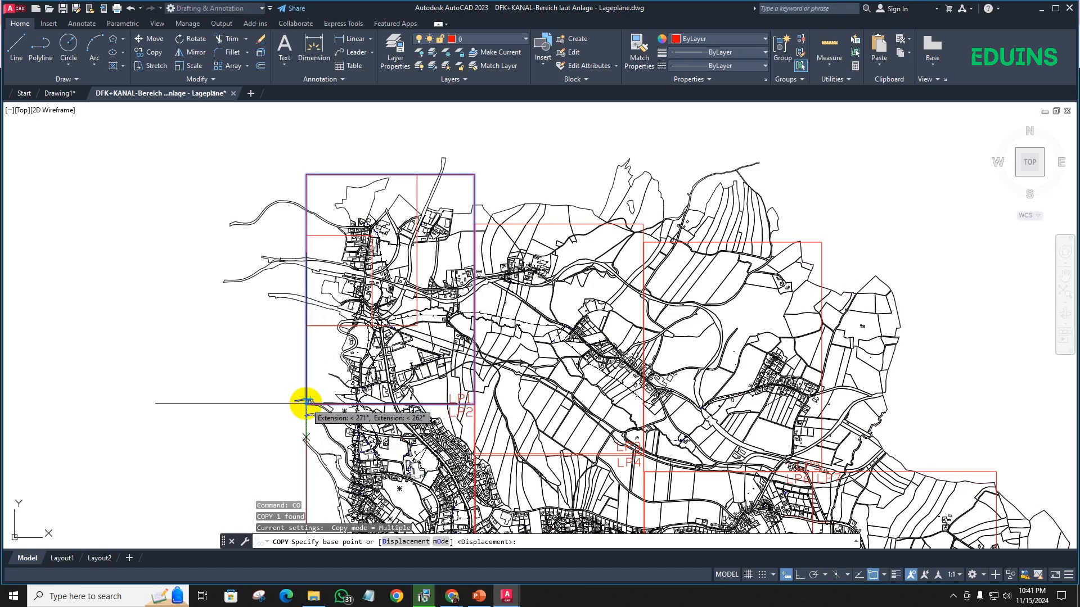
pyautogui.click(305, 403)
pyautogui.scroll(-2, 72, 345)
pyautogui.moveTo(72, 345); pyautogui.dragTo(352, 376, button='middle')
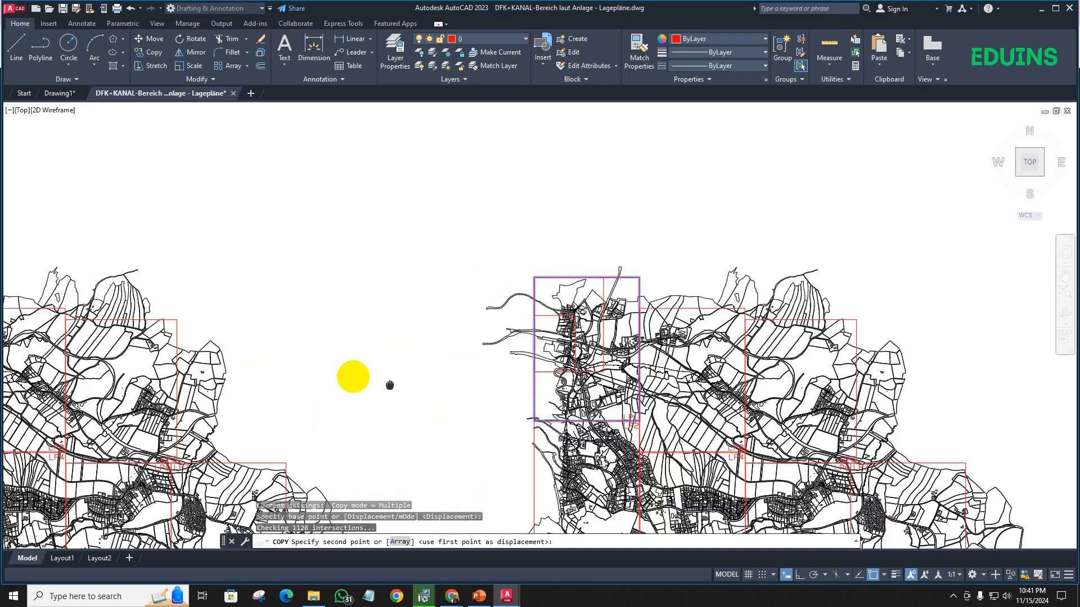
pyautogui.click(323, 373)
pyautogui.press('Escape')
pyautogui.scroll(2, 374, 324)
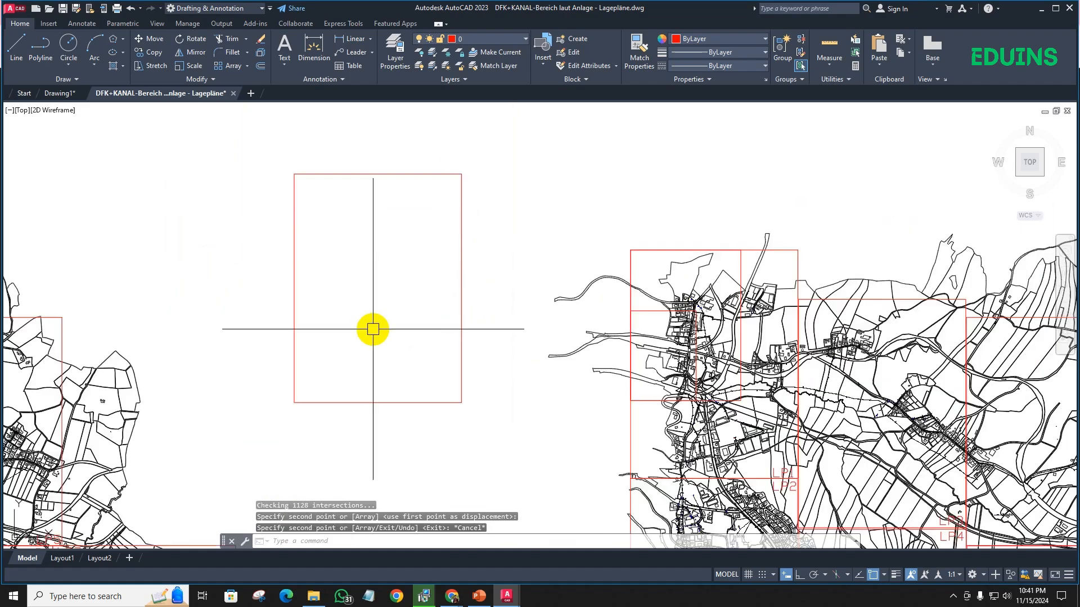
# - Scale the copied frame rectangle by a factor of 0.5 about its lower-left corner
pyautogui.click(506, 436)
pyautogui.click(218, 130)
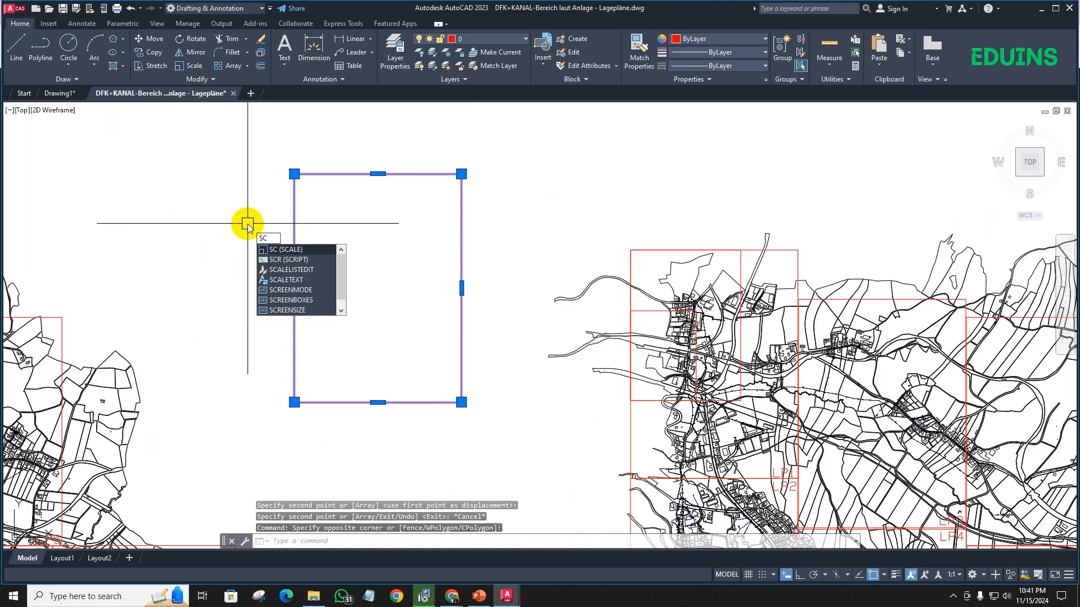
pyautogui.press('Return')
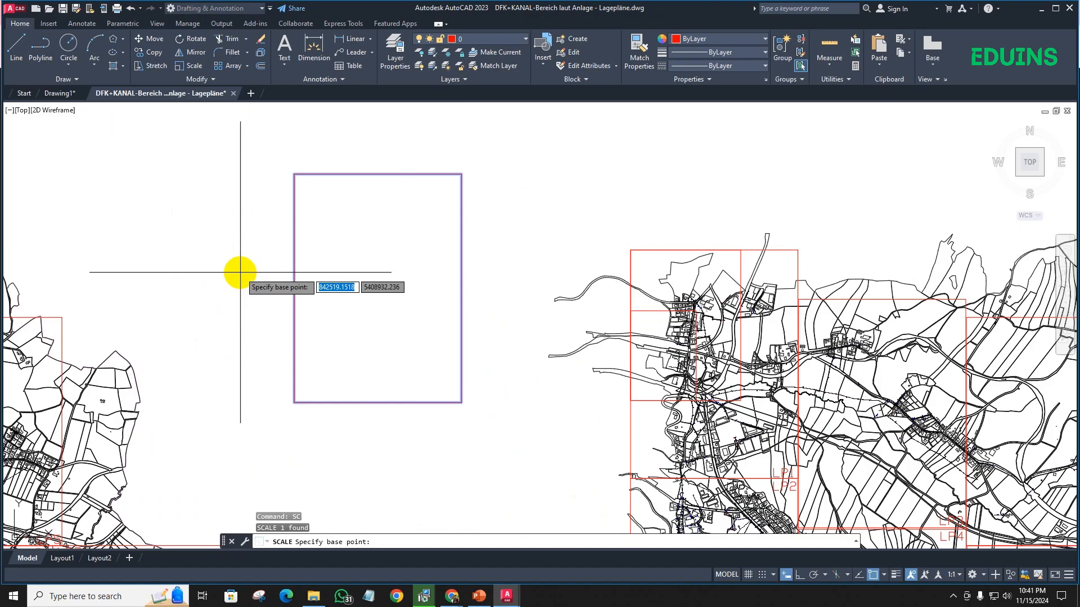
pyautogui.click(294, 402)
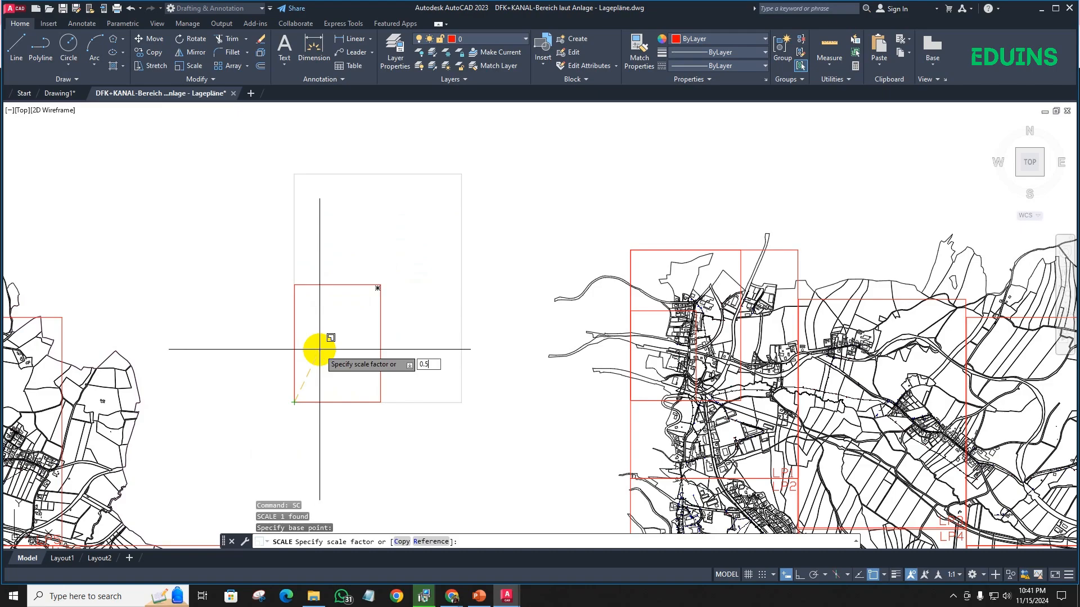
pyautogui.write('0.5')
pyautogui.press('Return')
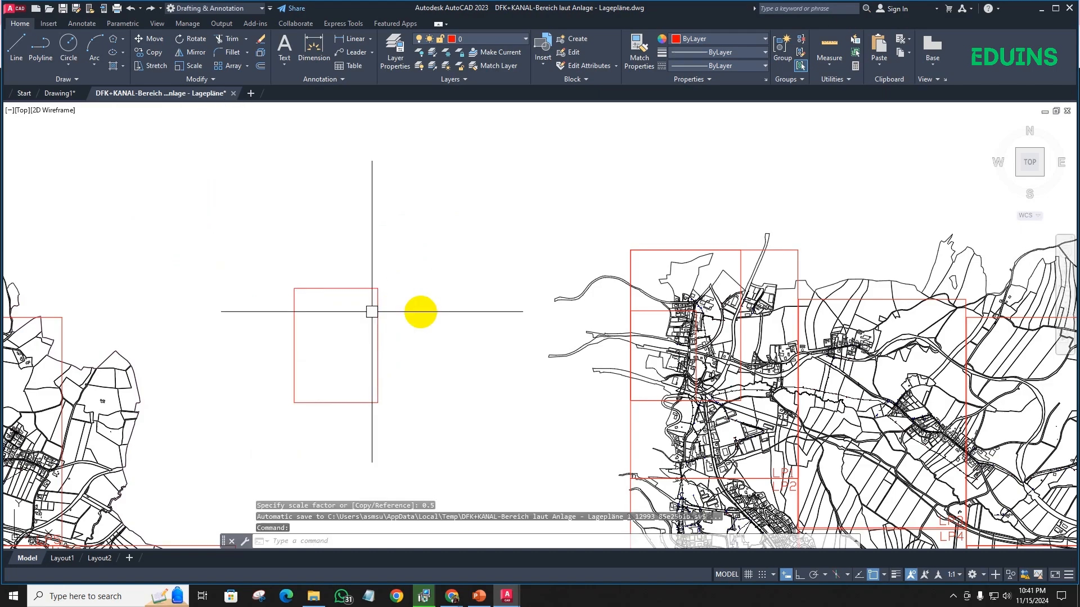
# - Select the scaled rectangle and examine its size against the original LP1 frame, leaving it deselected
pyautogui.click(414, 401)
pyautogui.click(251, 248)
pyautogui.scroll(4, 338, 318)
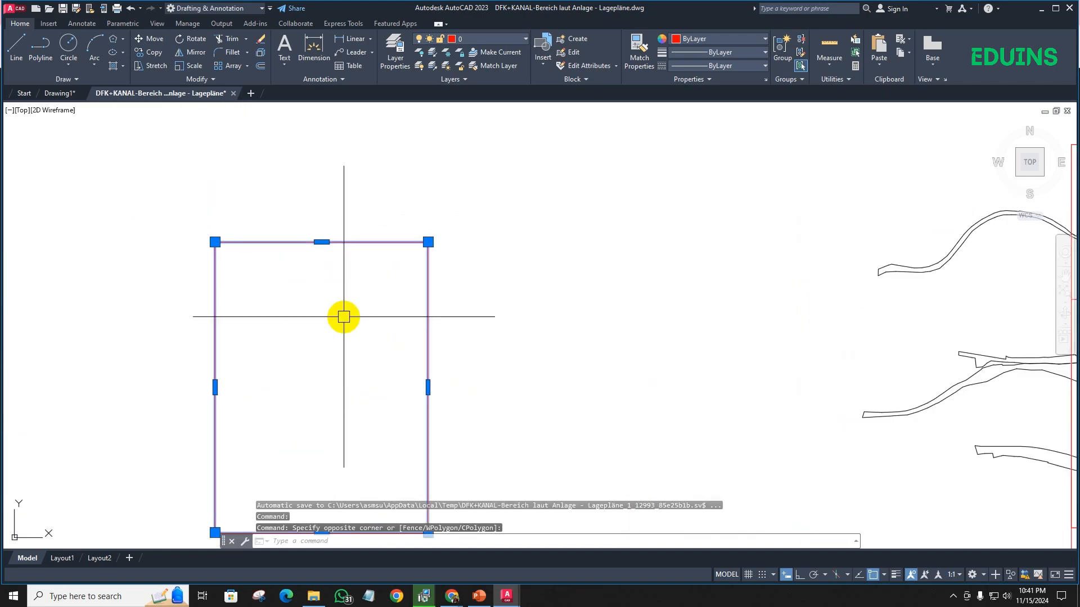
pyautogui.scroll(-2, 500, 297)
pyautogui.scroll(-2, 610, 298)
pyautogui.moveTo(477, 311); pyautogui.dragTo(347, 280, button='middle')
pyautogui.scroll(2, 348, 280)
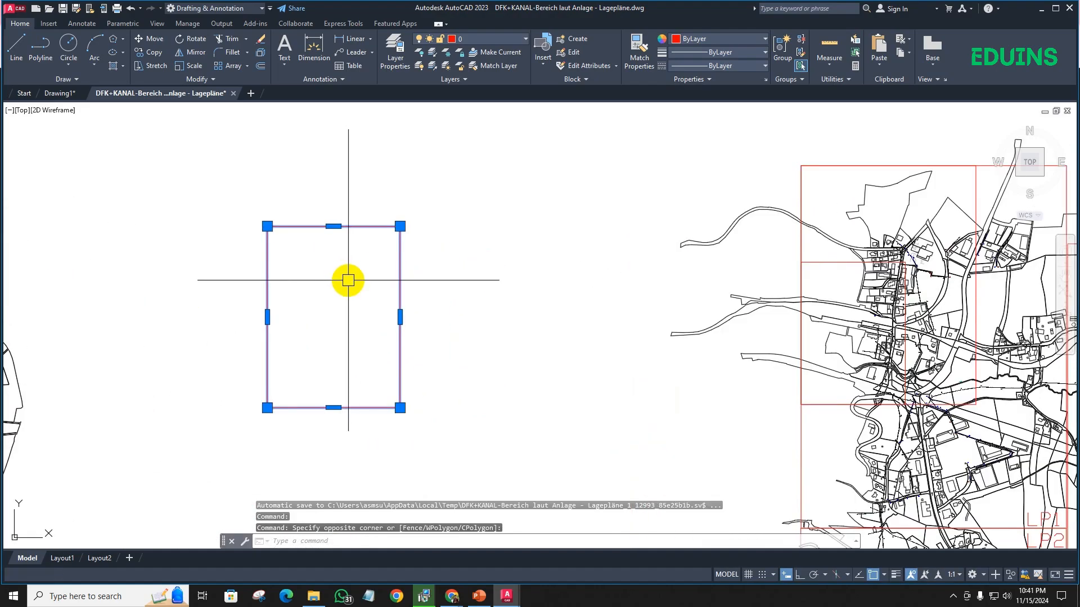
pyautogui.press('Escape')
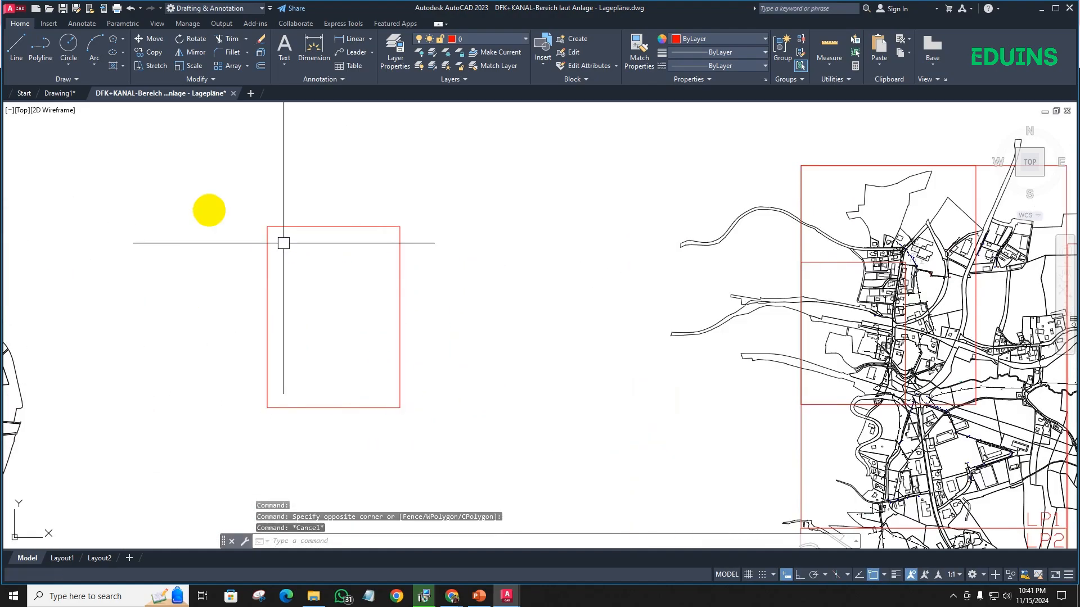
# - Return to Drawing1 and draw a horizontal line joining the midpoints of the upper double triangle's two sloping sides
pyautogui.click(60, 94)
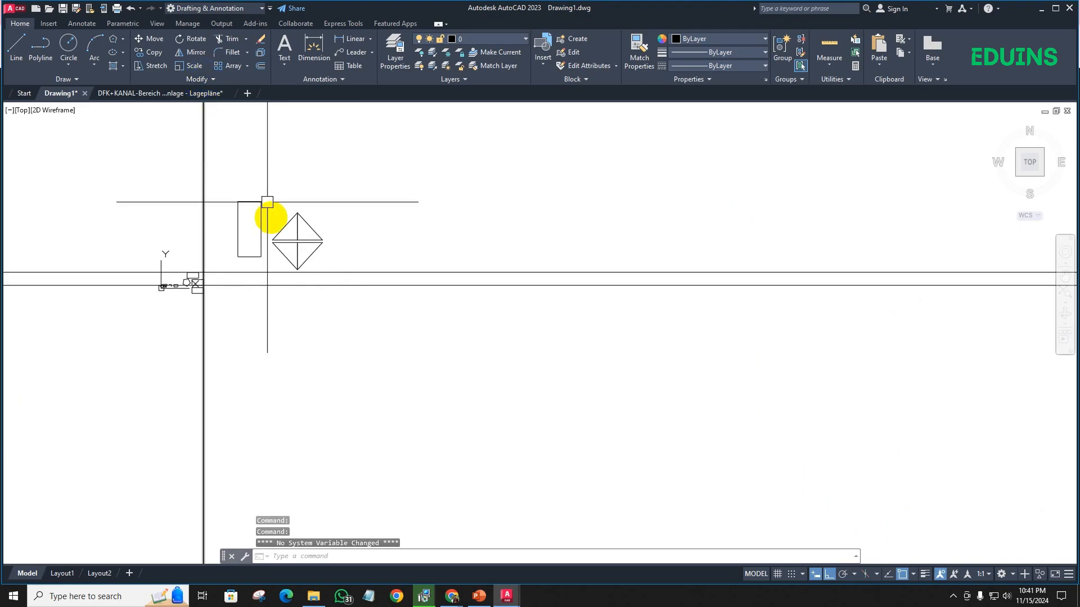
pyautogui.scroll(4, 284, 232)
pyautogui.scroll(6, 312, 220)
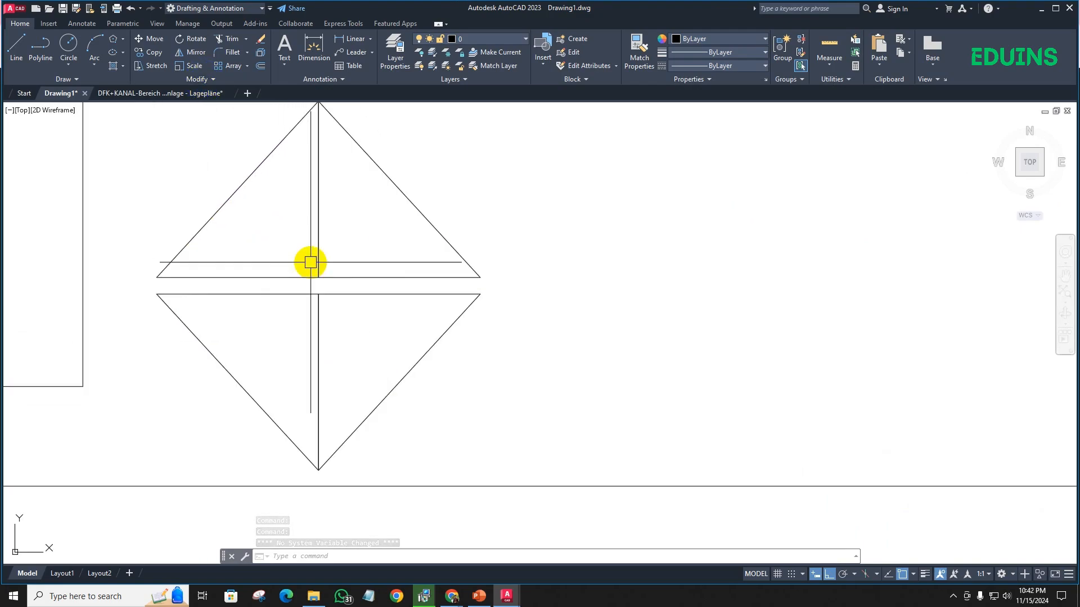
pyautogui.scroll(-4, 287, 242)
pyautogui.moveTo(291, 255); pyautogui.dragTo(291, 259, button='middle')
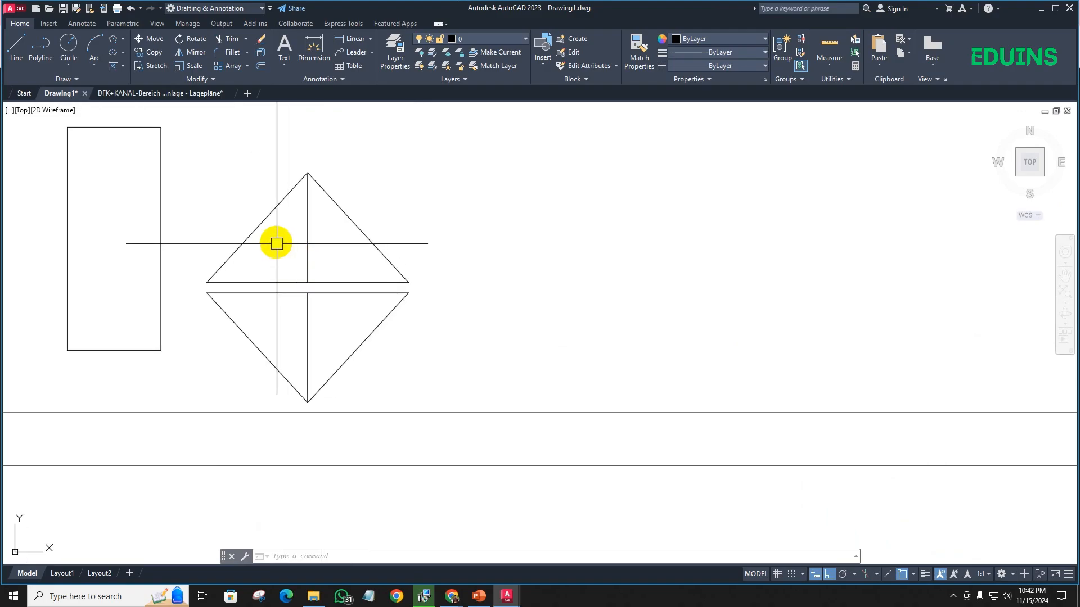
pyautogui.press('l')
pyautogui.press('Return')
pyautogui.click(257, 227)
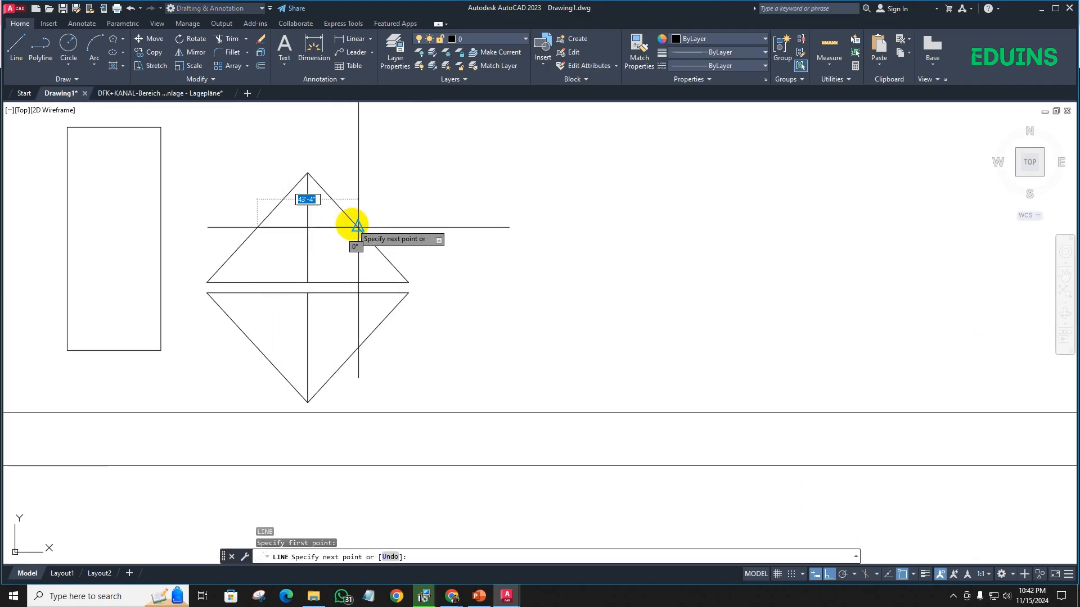
pyautogui.click(358, 228)
pyautogui.press('Return')
pyautogui.scroll(6, 304, 214)
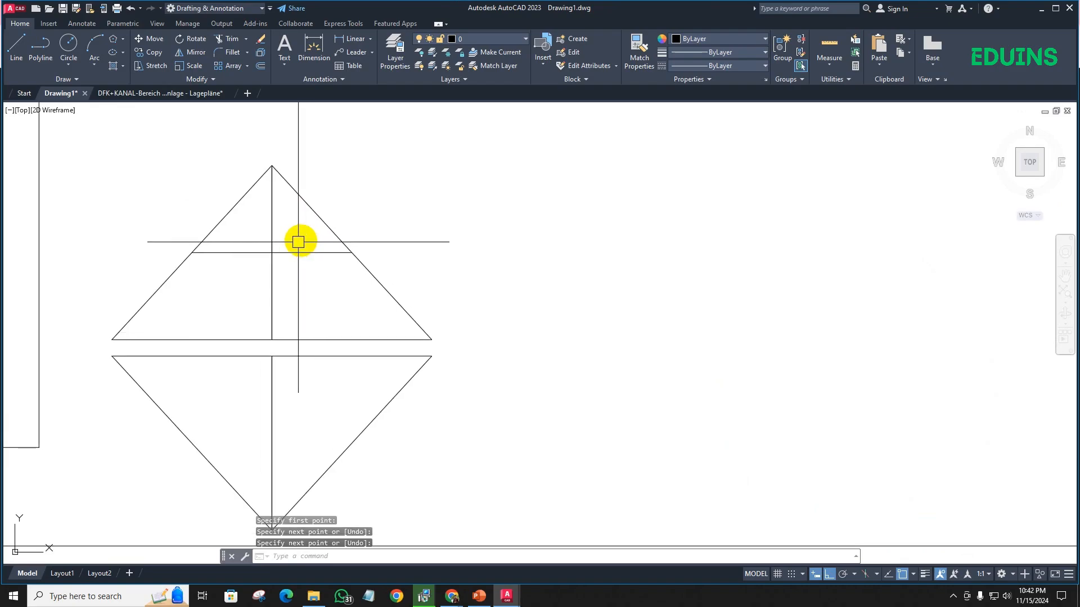
# - Trim away the part of the new horizontal line lying right of the triangle's vertical centre line
pyautogui.click(130, 239)
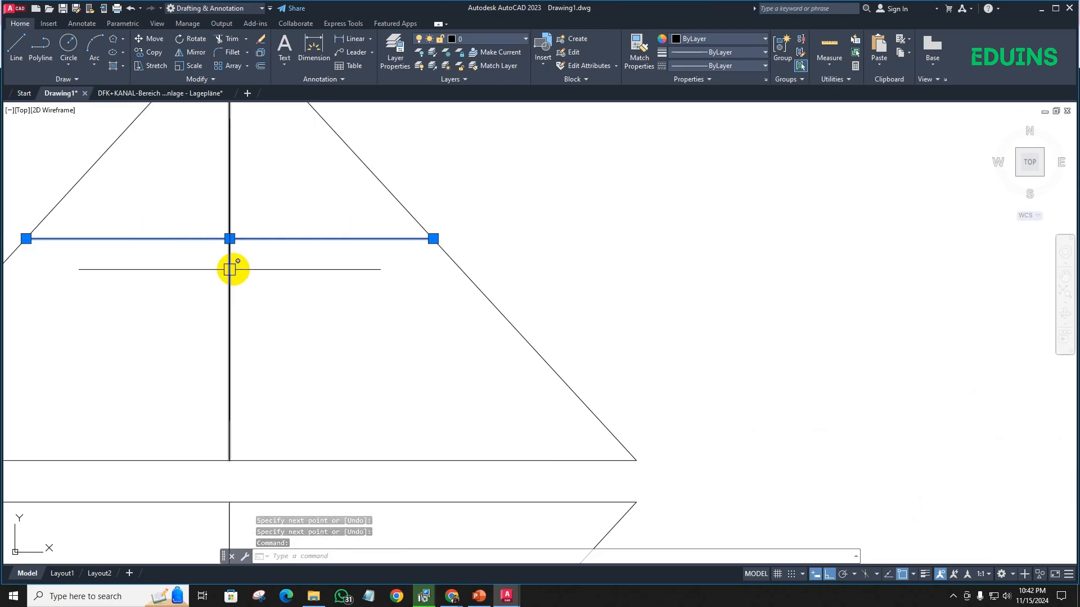
pyautogui.press('Escape')
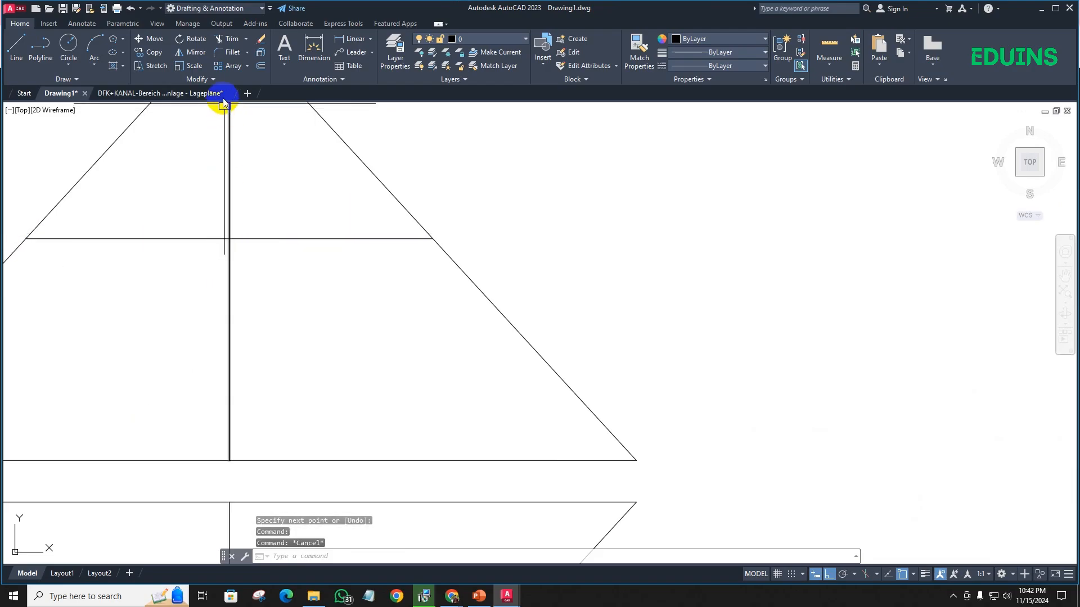
pyautogui.click(229, 39)
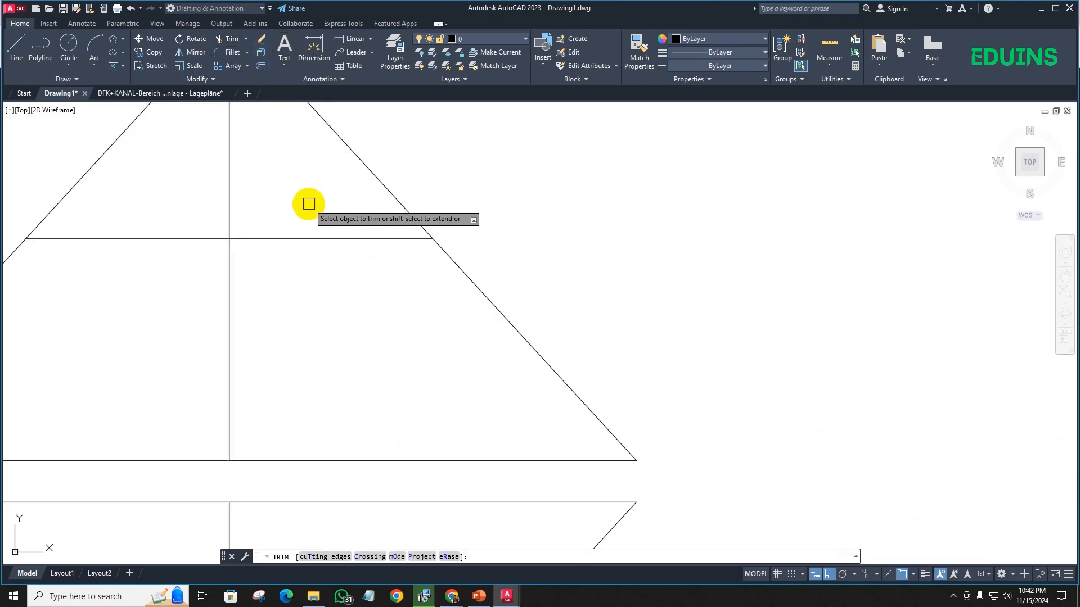
pyautogui.write('TR')
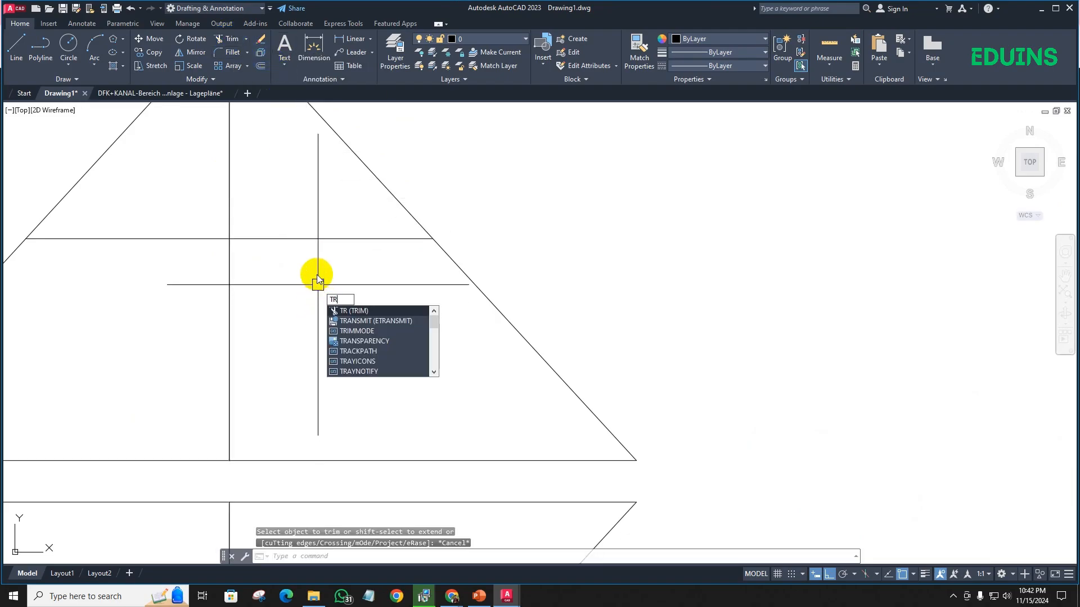
pyautogui.press('Return')
pyautogui.moveTo(322, 273); pyautogui.dragTo(303, 178)
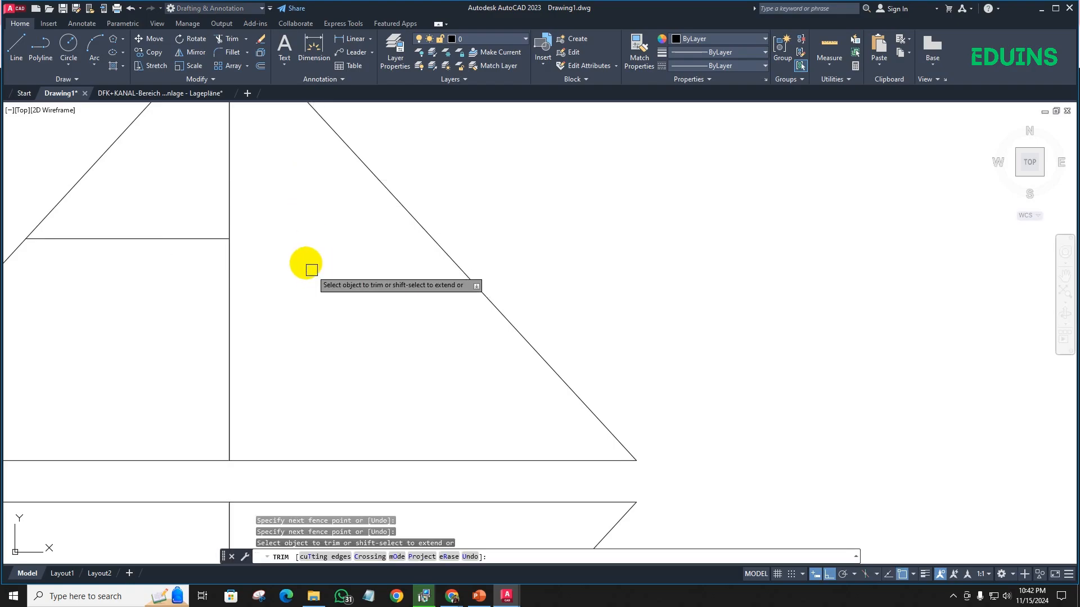
# - Extend the remaining left half of the horizontal line back to the right sloping side within the Trim command
pyautogui.scroll(-2, 293, 228)
pyautogui.moveTo(292, 228); pyautogui.dragTo(273, 270, button='middle')
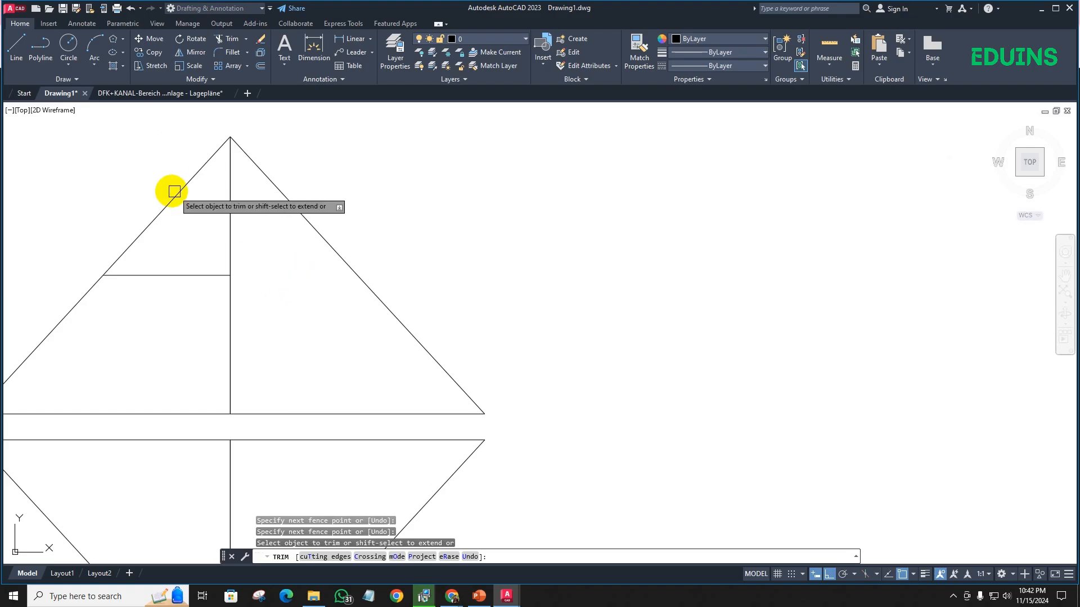
pyautogui.click(200, 274)
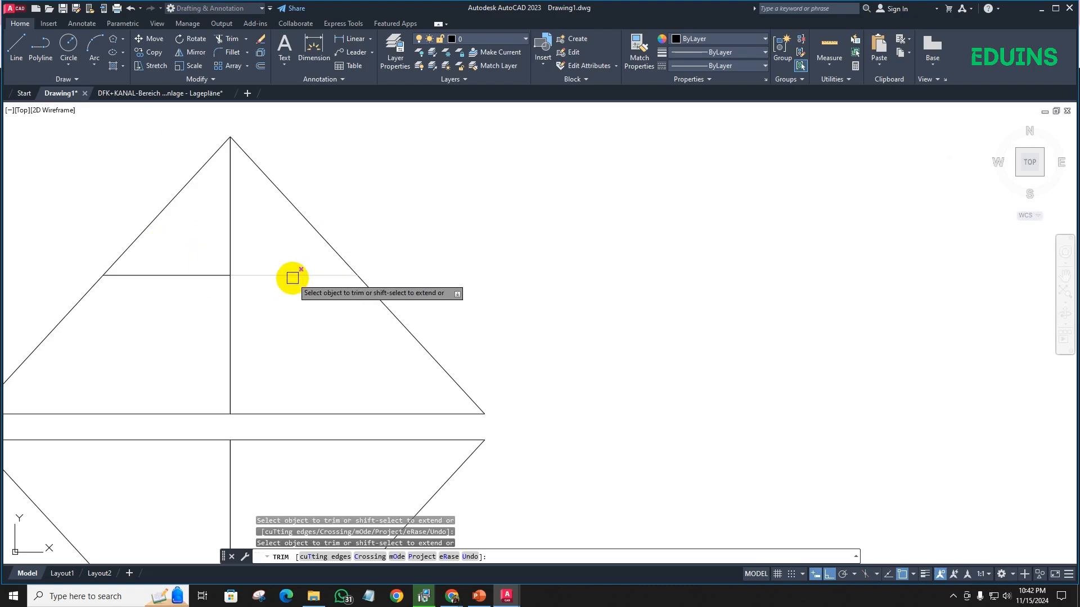
pyautogui.press('Escape')
pyautogui.scroll(-2, 262, 299)
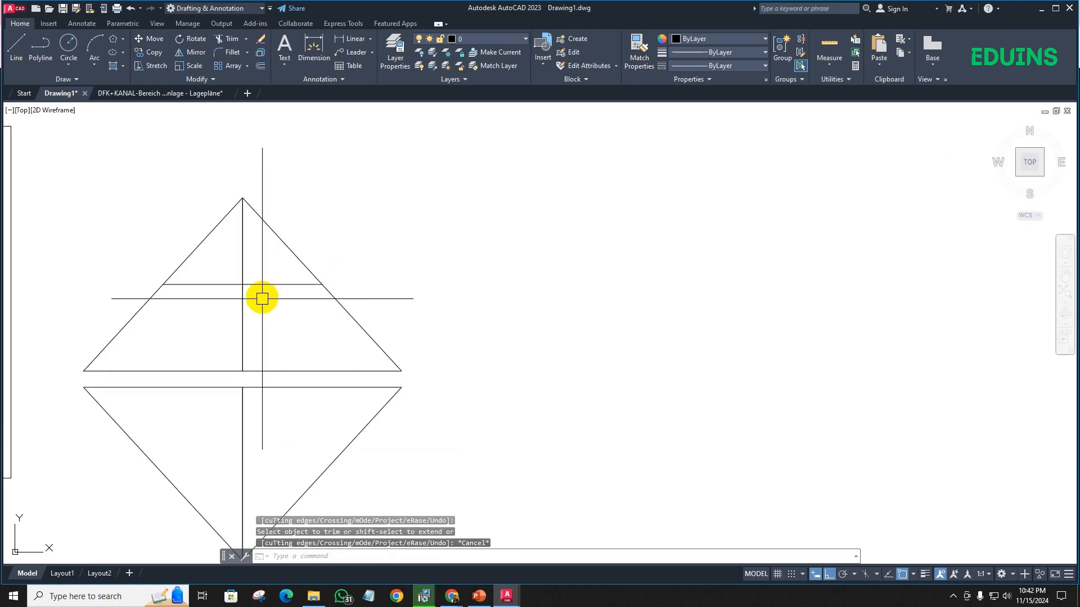
# - Undo the trim operations on the upper triangle's horizontal line
pyautogui.hotkey('ctrl', 'z')
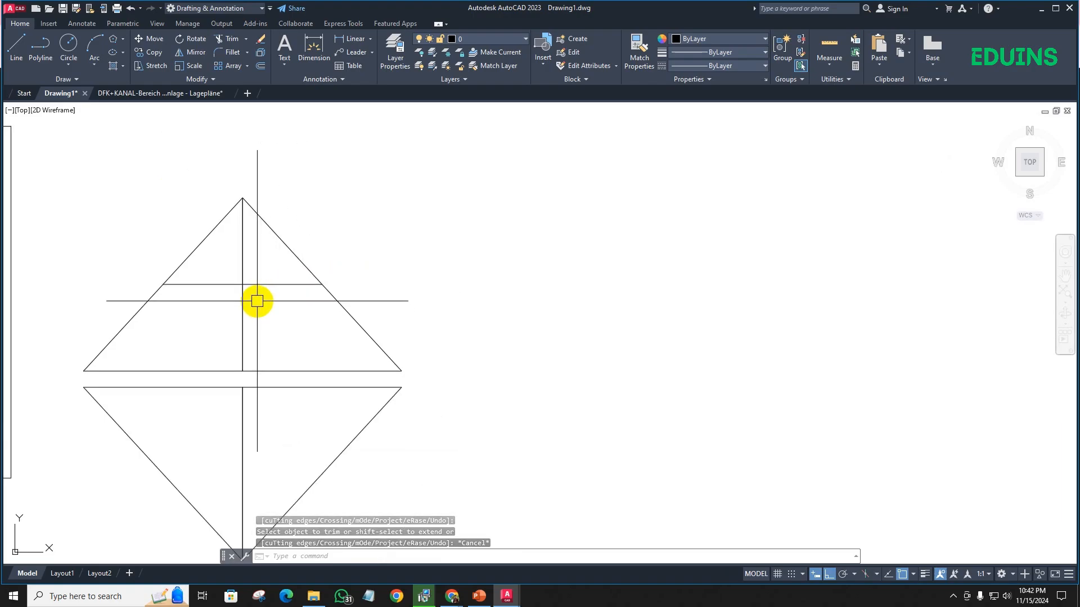
pyautogui.hotkey('ctrl', 'z')
pyautogui.hotkey('ctrl', 'z')
pyautogui.hotkey('ctrl', 'z')
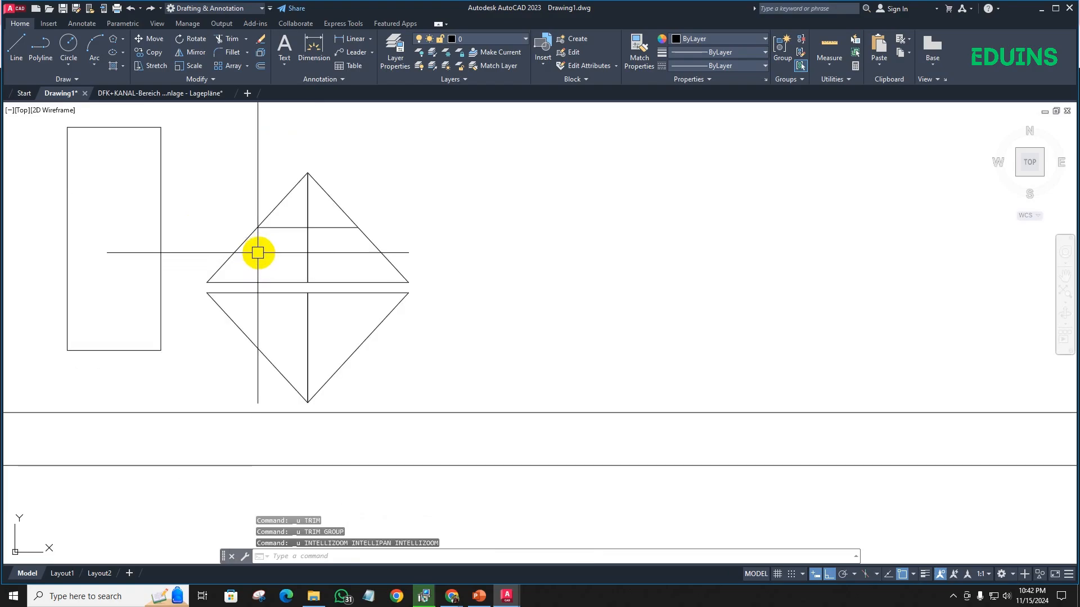
# - Trim the upper triangle's horizontal line at the vertical centre line, removing its right half
pyautogui.moveTo(316, 247); pyautogui.dragTo(307, 268, button='middle')
pyautogui.write('tr')
pyautogui.press('Return')
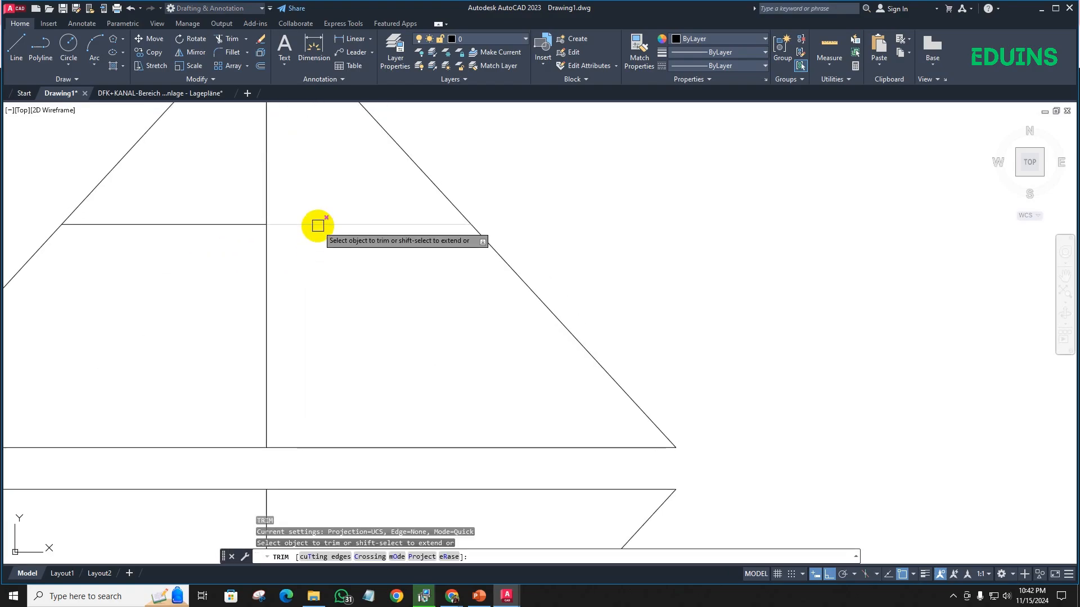
pyautogui.click(318, 224)
pyautogui.press('Escape')
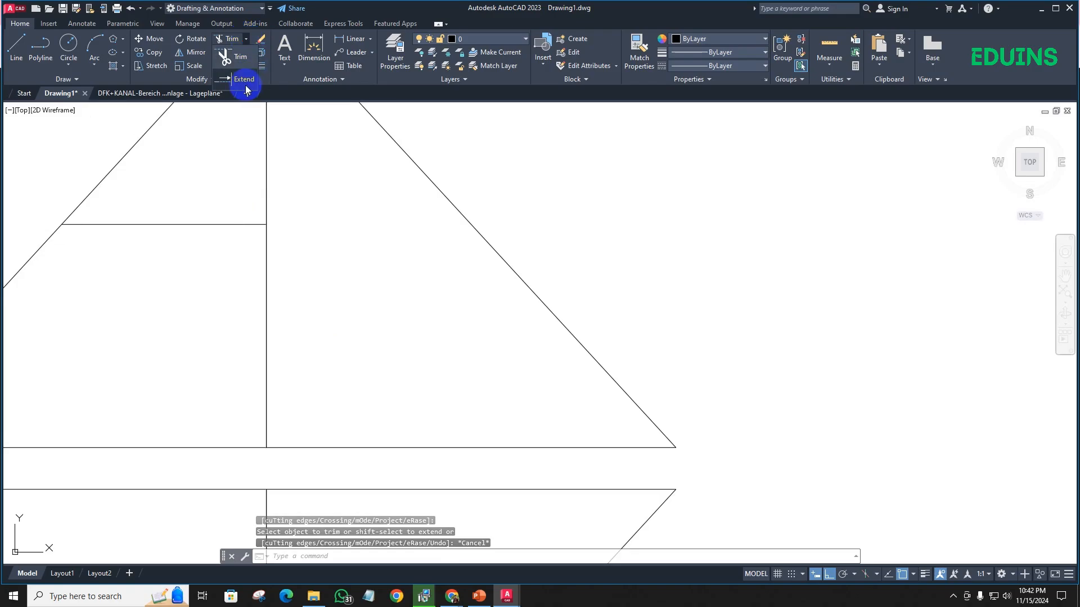
# - Extend the shortened horizontal line from the vertical centre line to the triangle's right sloping side
pyautogui.click(245, 80)
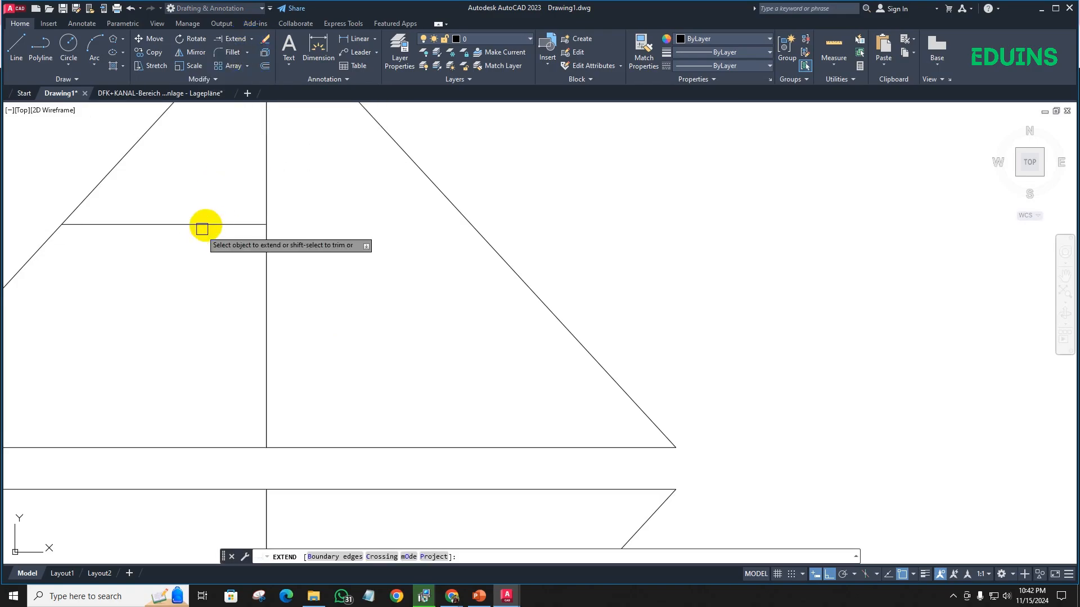
pyautogui.press('Escape')
pyautogui.write('x')
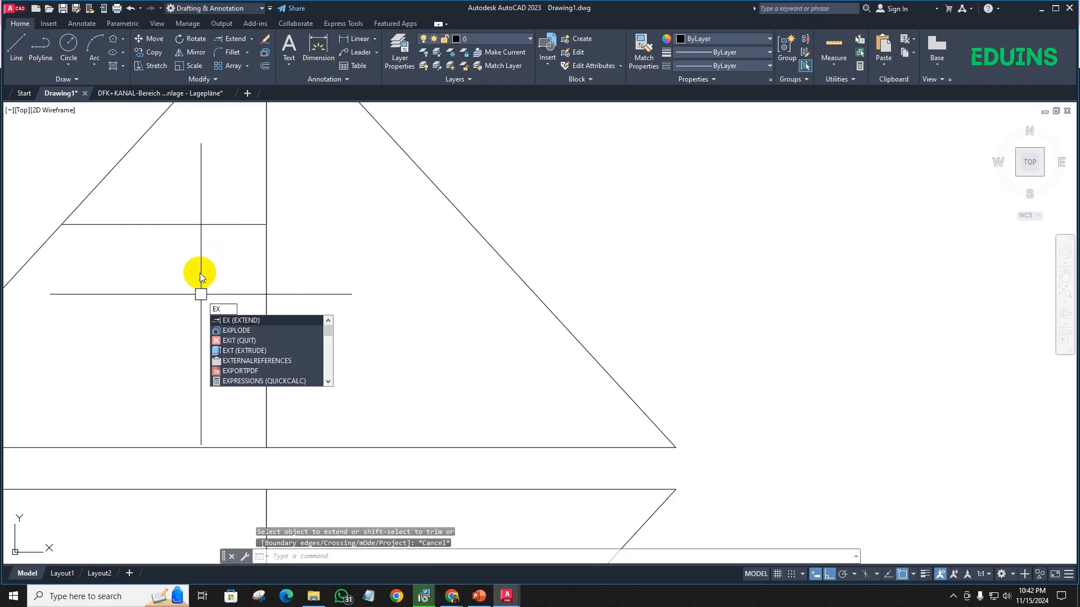
pyautogui.press('Return')
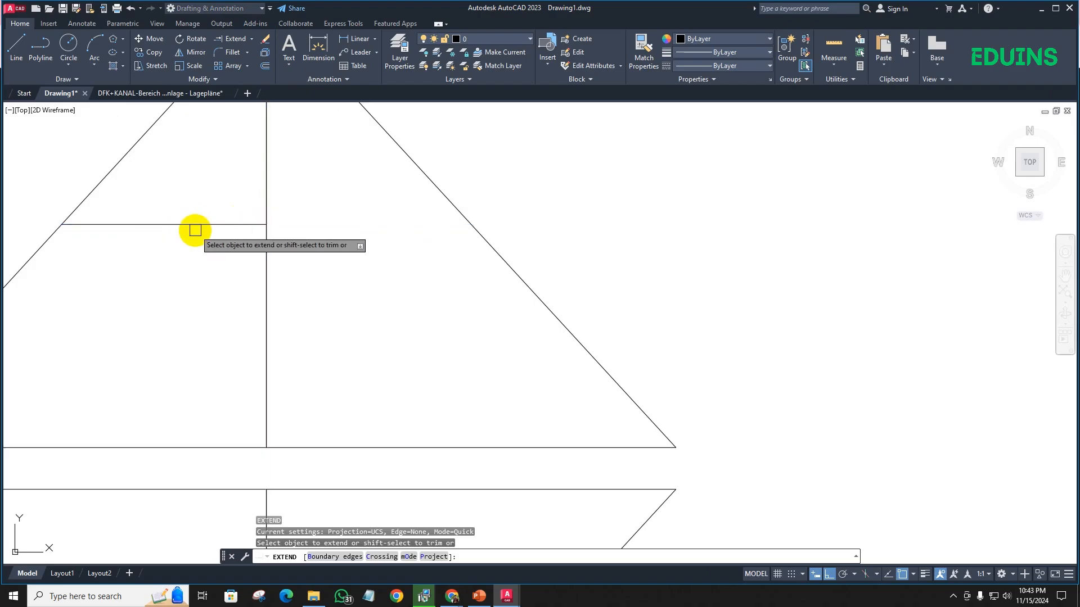
pyautogui.click(194, 225)
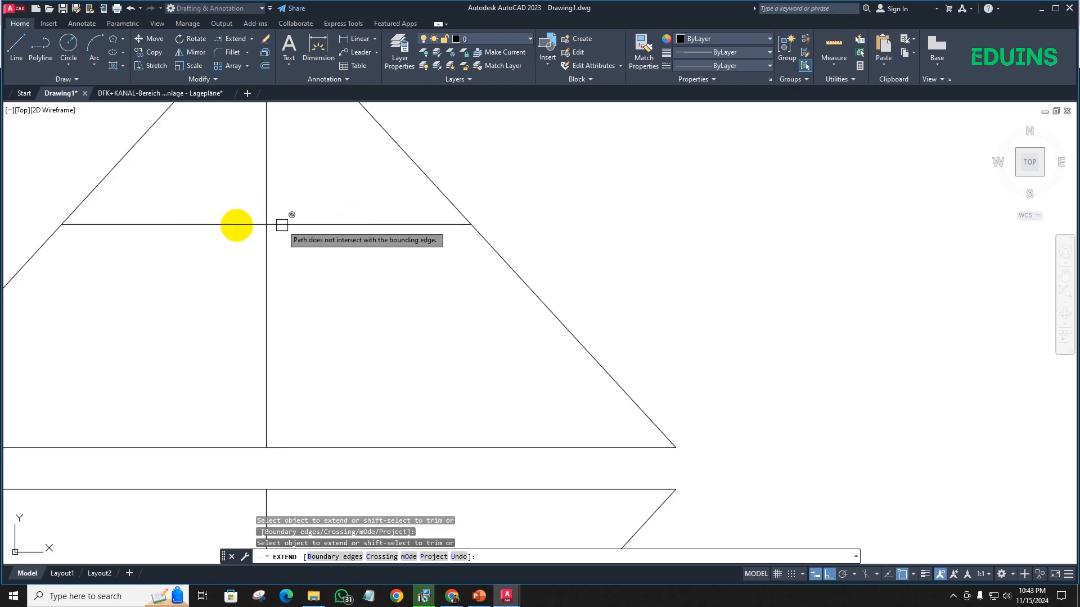
pyautogui.scroll(3, 262, 227)
pyautogui.scroll(-3, 410, 229)
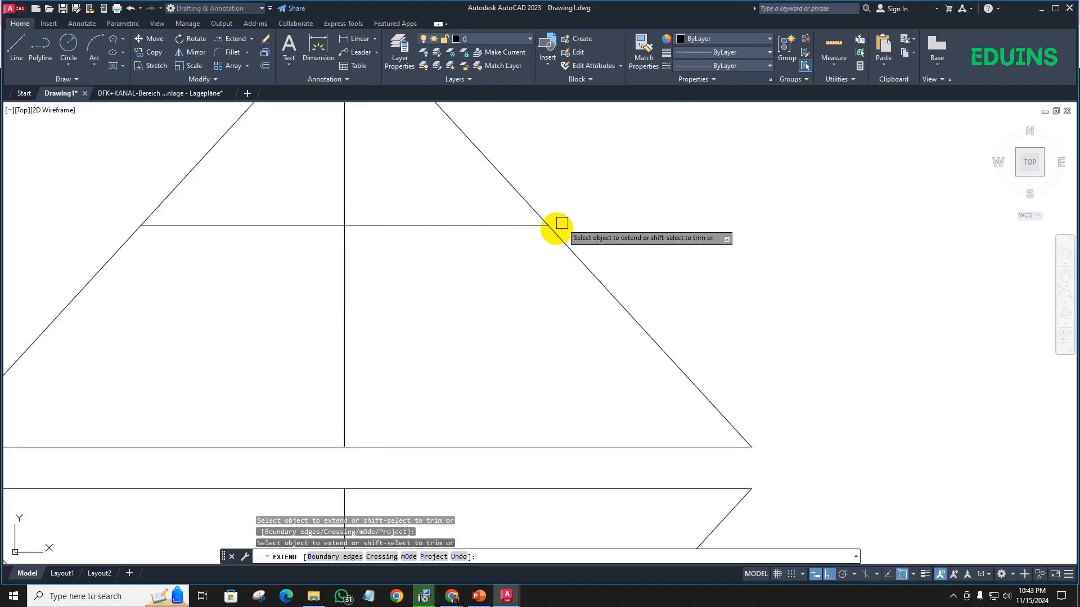
pyautogui.scroll(4, 556, 231)
pyautogui.scroll(-3, 521, 213)
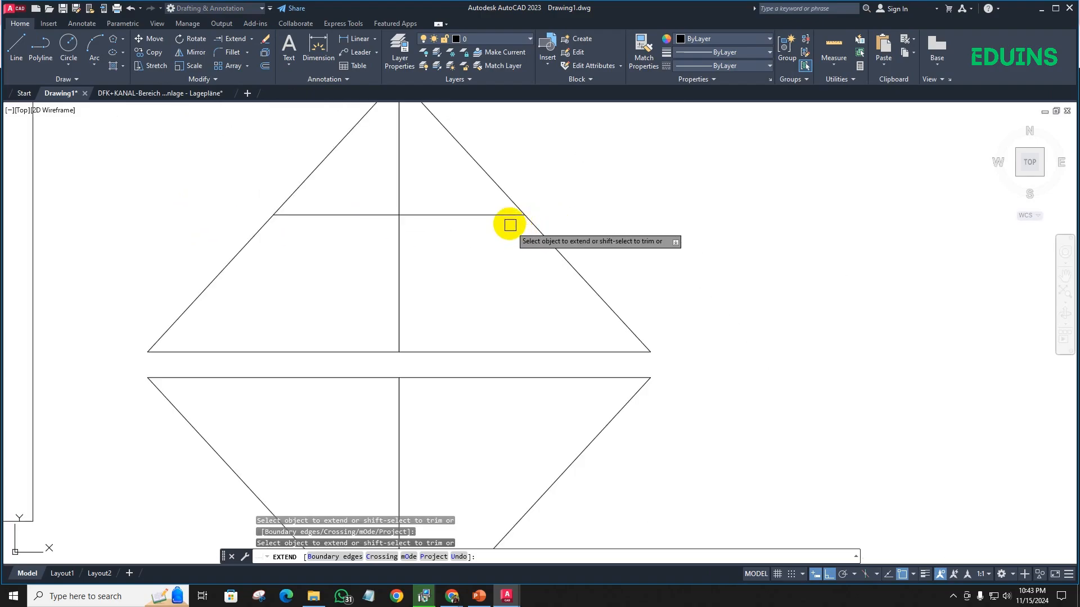
pyautogui.scroll(-5, 625, 210)
pyautogui.moveTo(647, 224); pyautogui.dragTo(442, 225, button='middle')
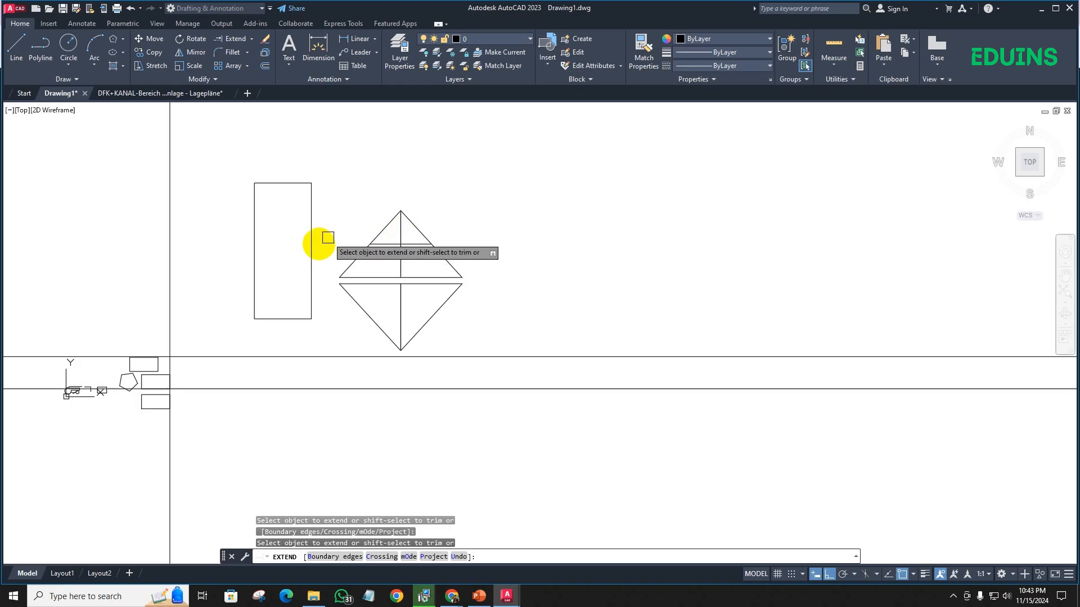
# - Trim off the right half of the upper triangle's horizontal line at the vertical centre line within the Extend command
pyautogui.scroll(5, 401, 242)
pyautogui.moveTo(414, 240); pyautogui.dragTo(280, 247, button='middle')
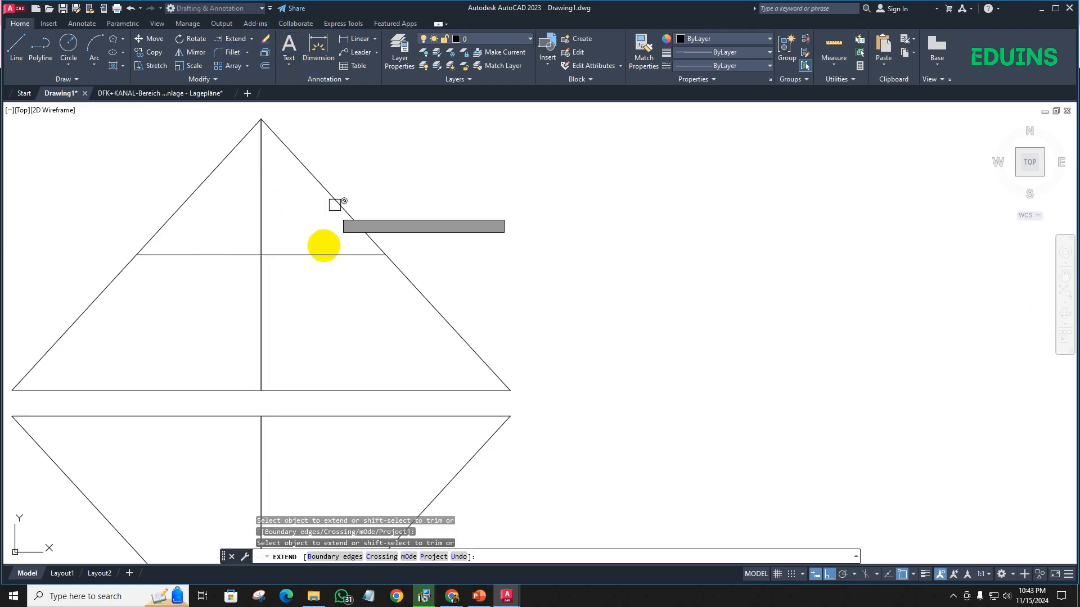
pyautogui.click(308, 289)
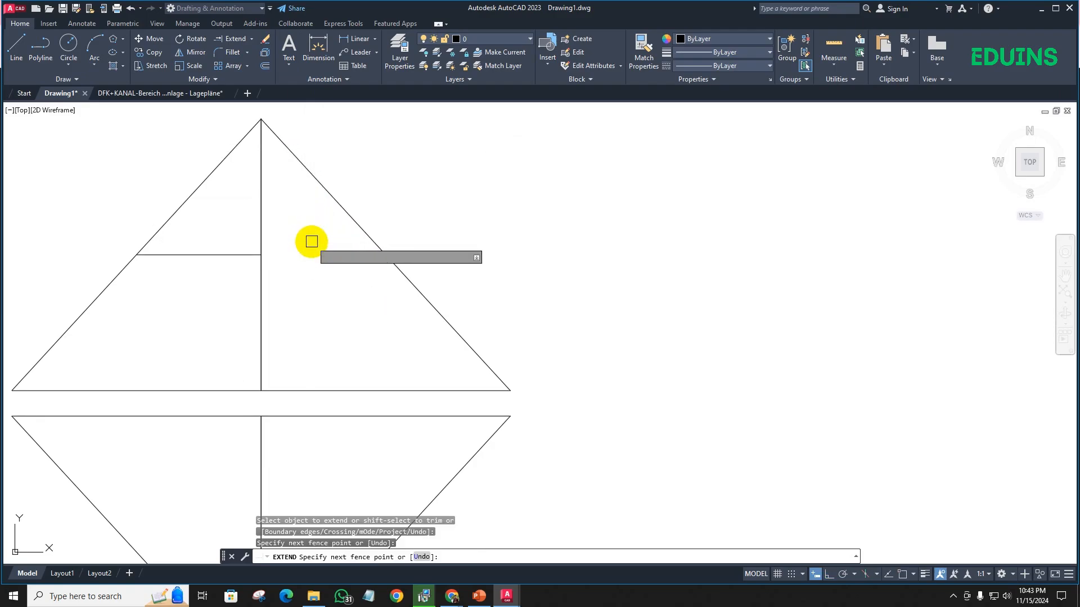
pyautogui.click(312, 242)
pyautogui.scroll(-2, 295, 280)
pyautogui.moveTo(295, 280)
pyautogui.mouseDown(button='middle')
pyautogui.moveTo(318, 239)
pyautogui.moveTo(486, 130)
pyautogui.mouseUp(button='middle')
pyautogui.press('Escape')
pyautogui.scroll(-4, 329, 239)
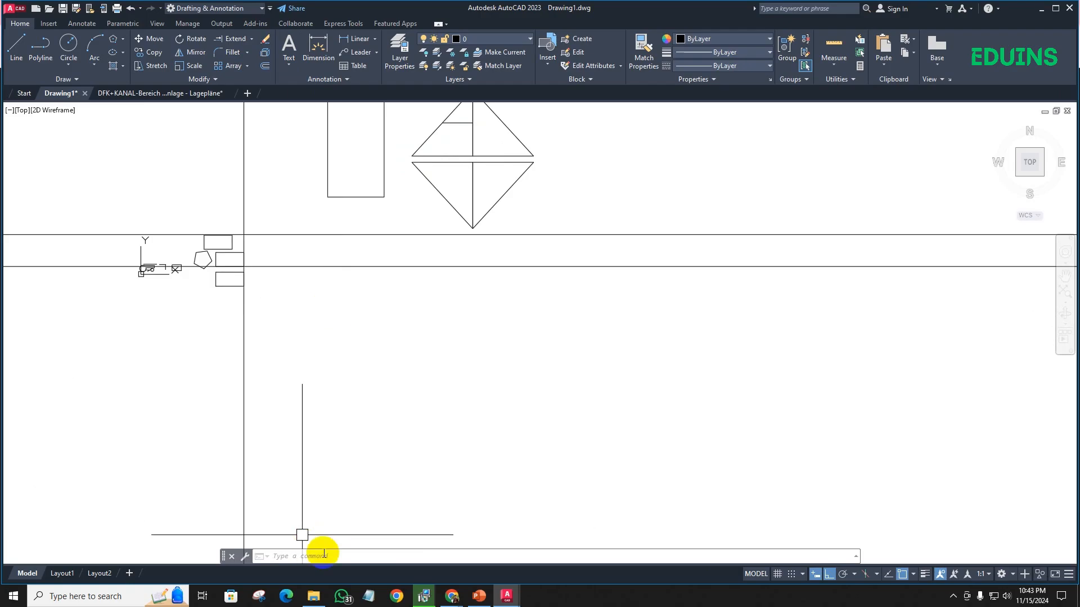
# - Switch to the Google Meet window in Chrome and return to Drawing1.dwg in AutoCAD
pyautogui.click(448, 600)
pyautogui.click(413, 537)
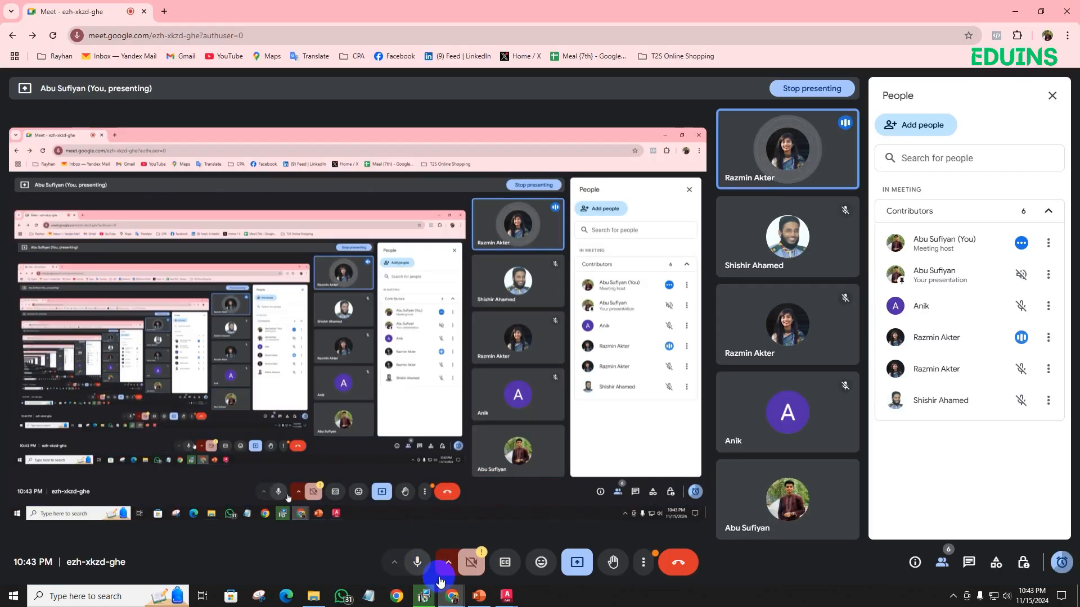
pyautogui.click(463, 598)
pyautogui.click(509, 597)
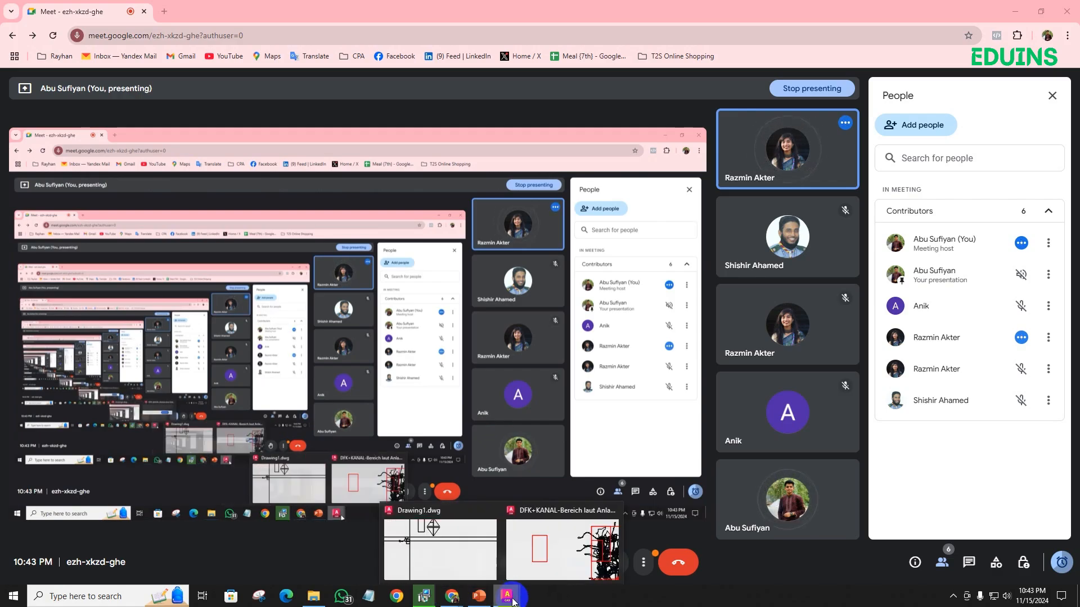
pyautogui.click(458, 543)
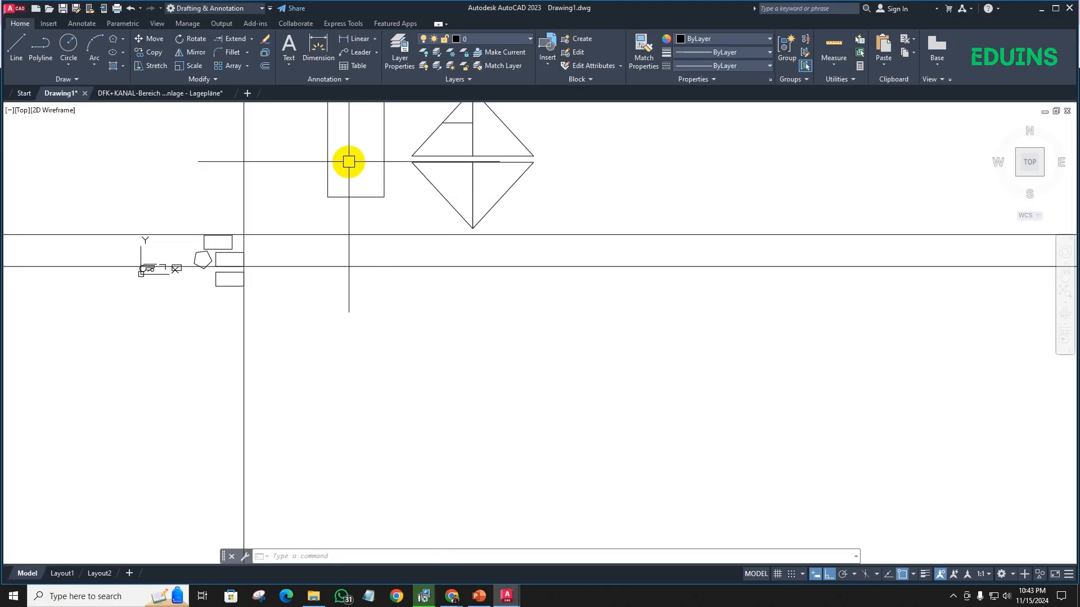
# - Try to fillet the tall rectangle's upper-right corner using its top and right edges with the existing radius
pyautogui.moveTo(350, 164); pyautogui.dragTo(236, 321, button='middle')
pyautogui.scroll(4, 234, 231)
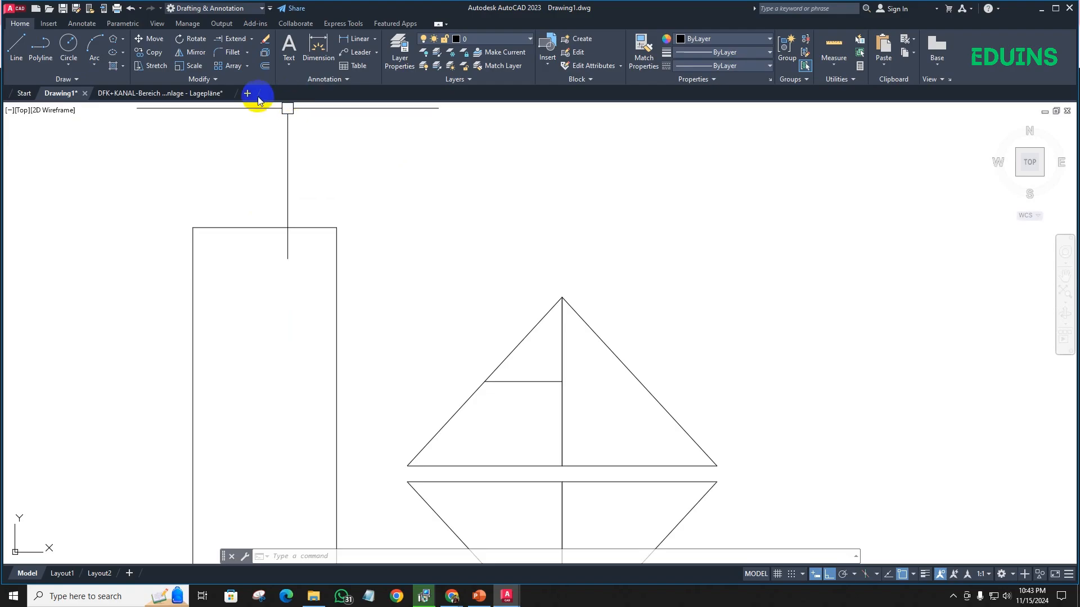
pyautogui.scroll(5, 366, 239)
pyautogui.scroll(-4, 321, 234)
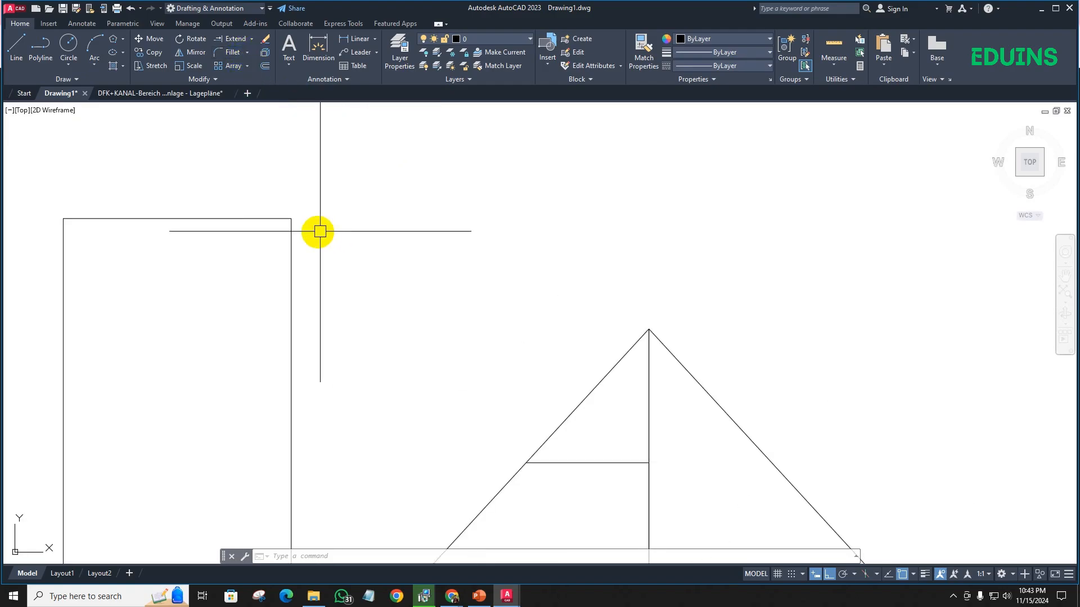
pyautogui.moveTo(319, 231); pyautogui.dragTo(500, 216, button='middle')
pyautogui.scroll(2, 236, 193)
pyautogui.scroll(-6, 292, 210)
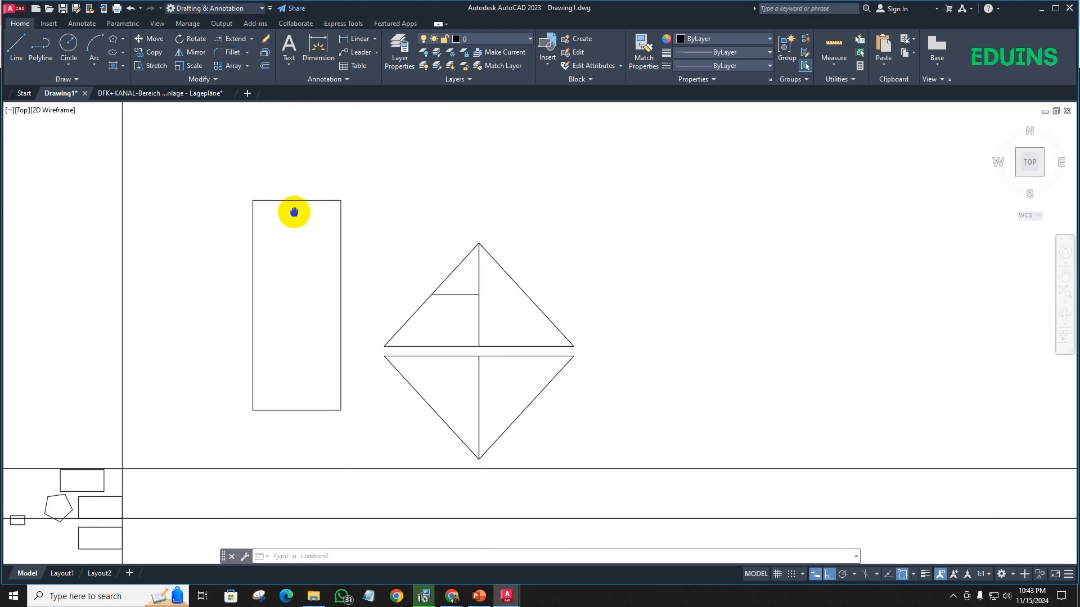
pyautogui.scroll(4, 338, 207)
pyautogui.scroll(2, 361, 201)
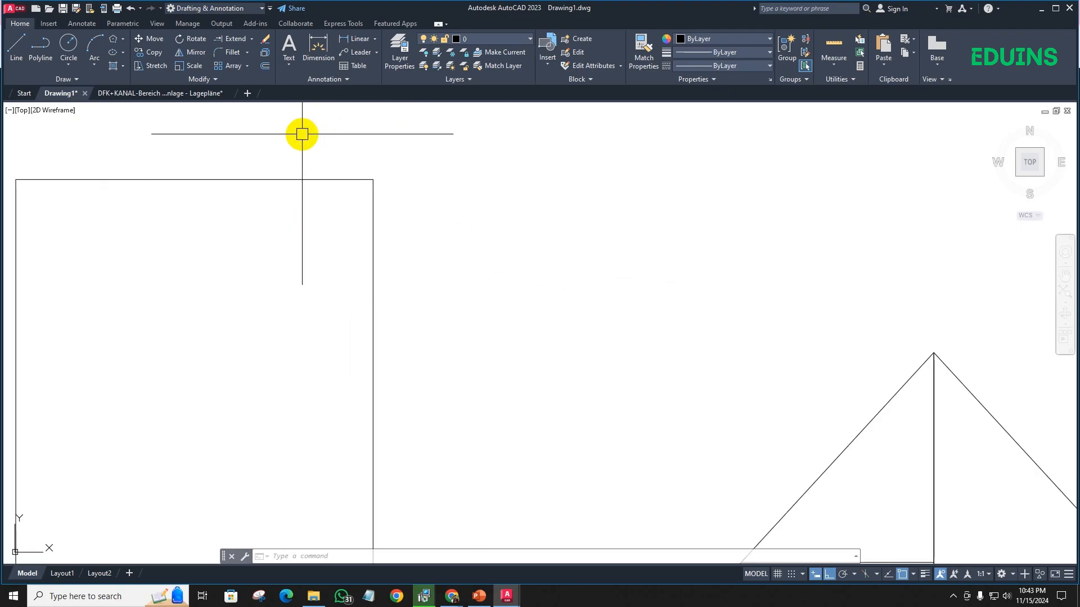
pyautogui.click(232, 52)
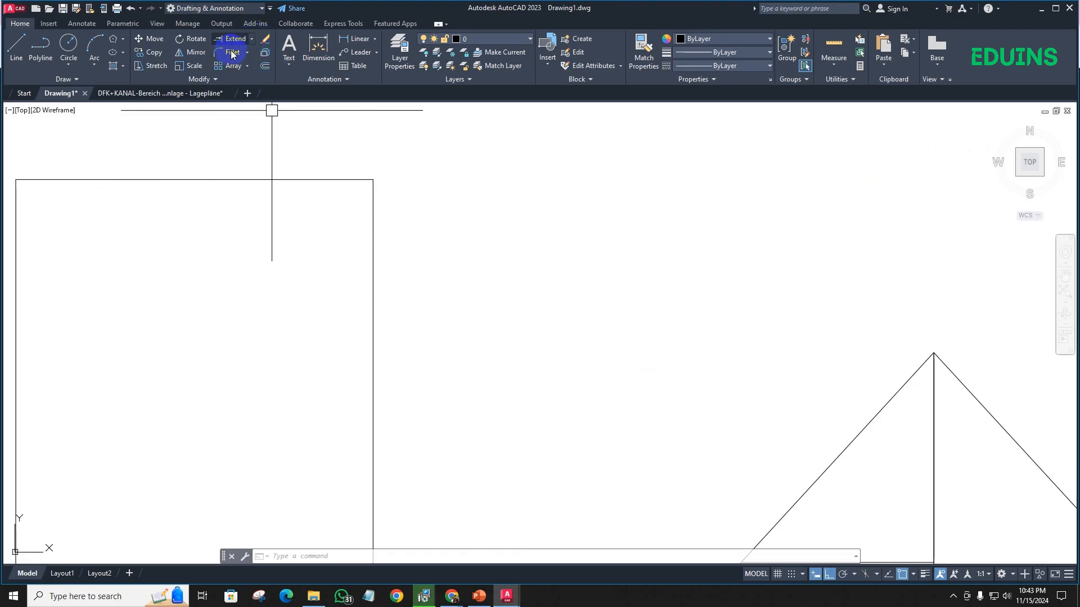
pyautogui.click(317, 179)
pyautogui.click(371, 234)
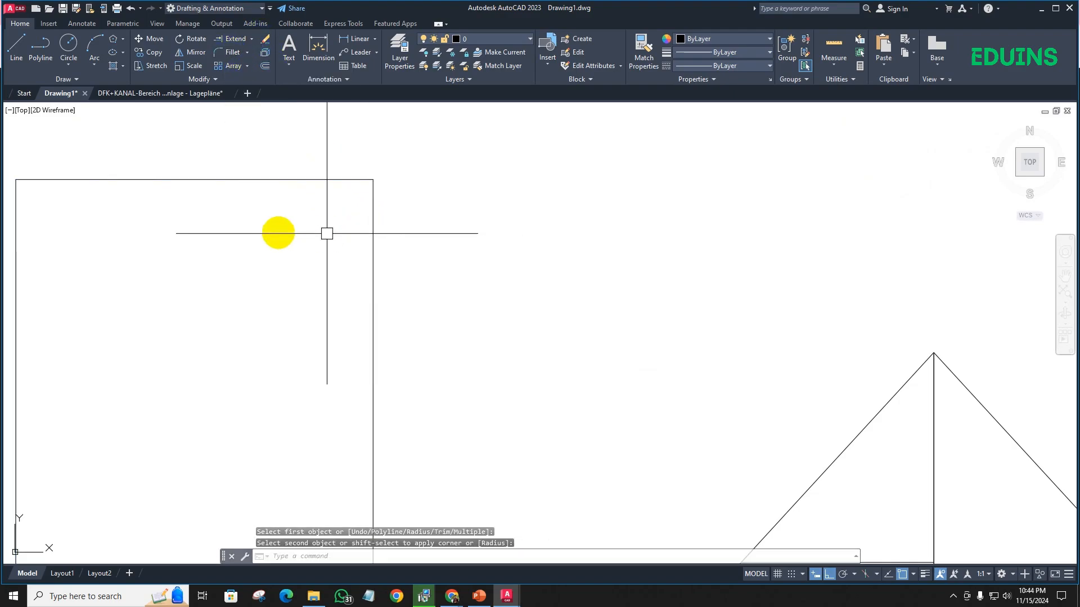
pyautogui.scroll(5, 380, 189)
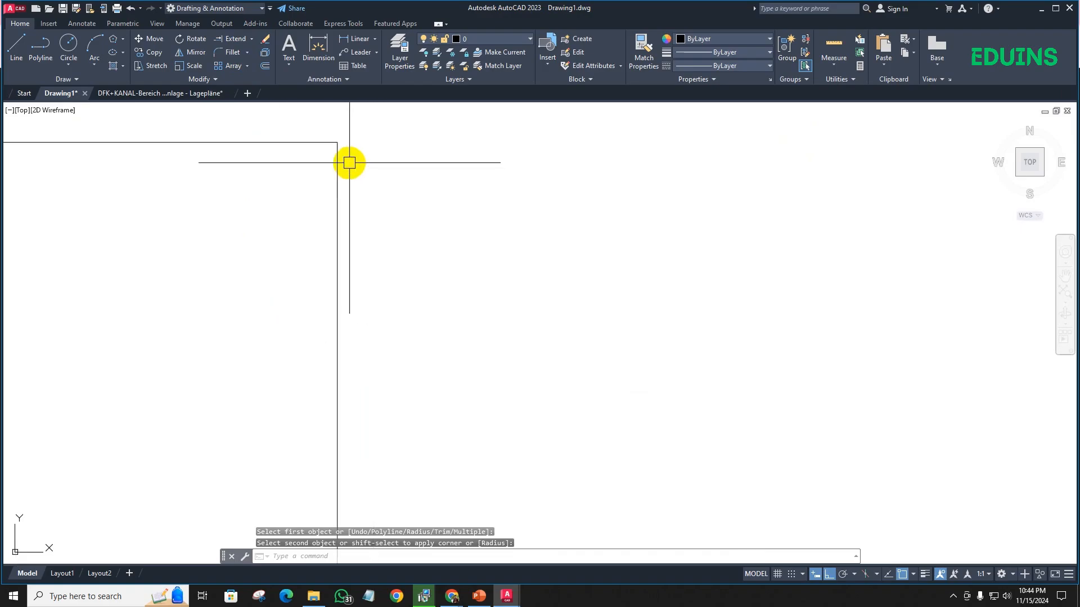
pyautogui.scroll(-4, 258, 181)
# - Set the fillet radius to 5 and round the tall rectangle's upper-right corner
pyautogui.moveTo(258, 179); pyautogui.dragTo(273, 239, button='middle')
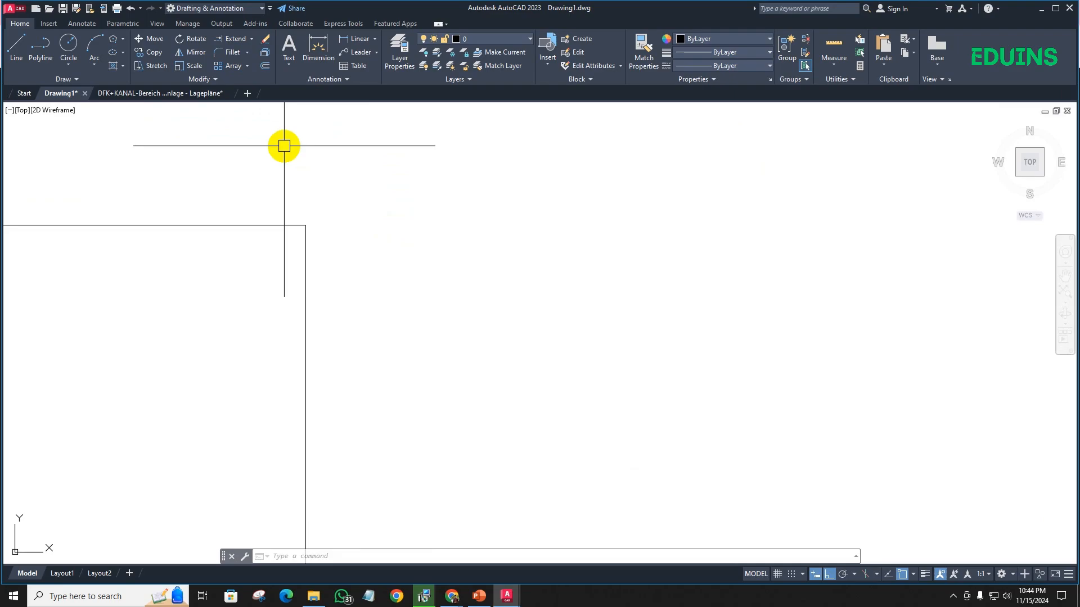
pyautogui.press('Return')
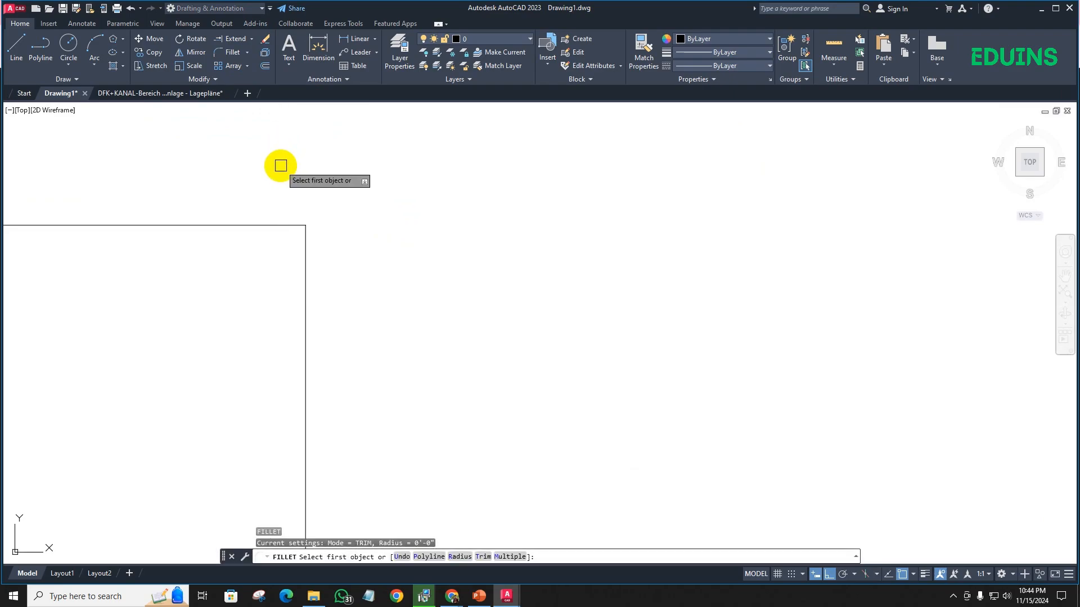
pyautogui.press('Return')
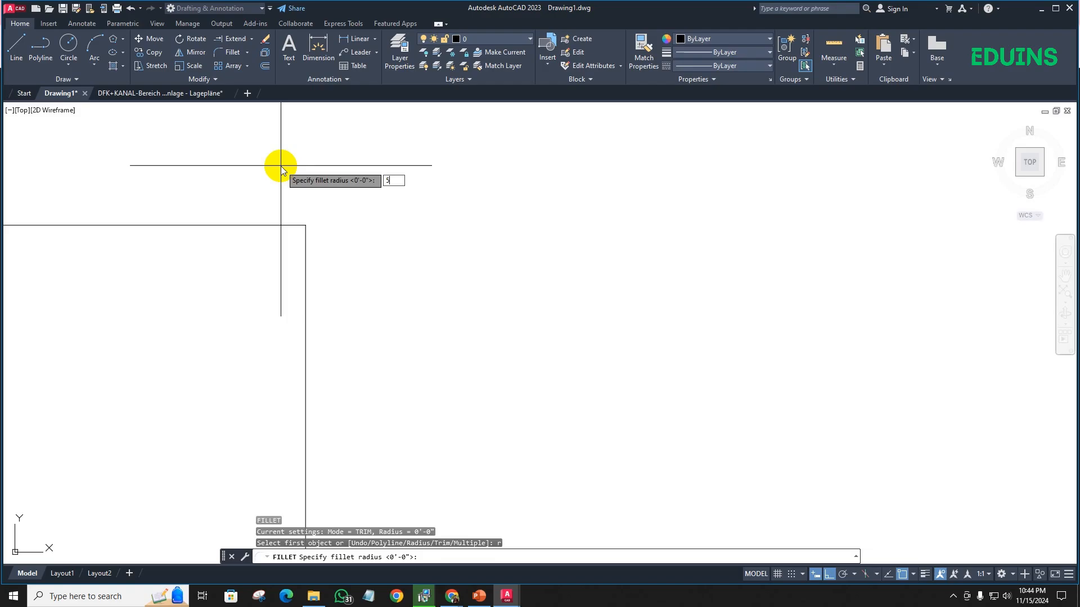
pyautogui.press('Return')
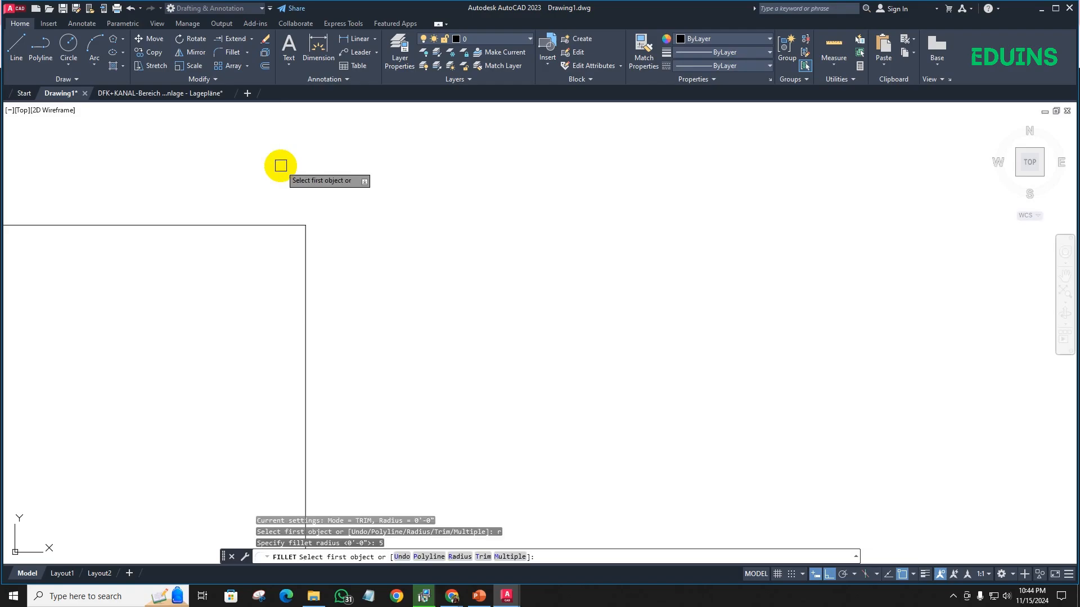
pyautogui.click(242, 225)
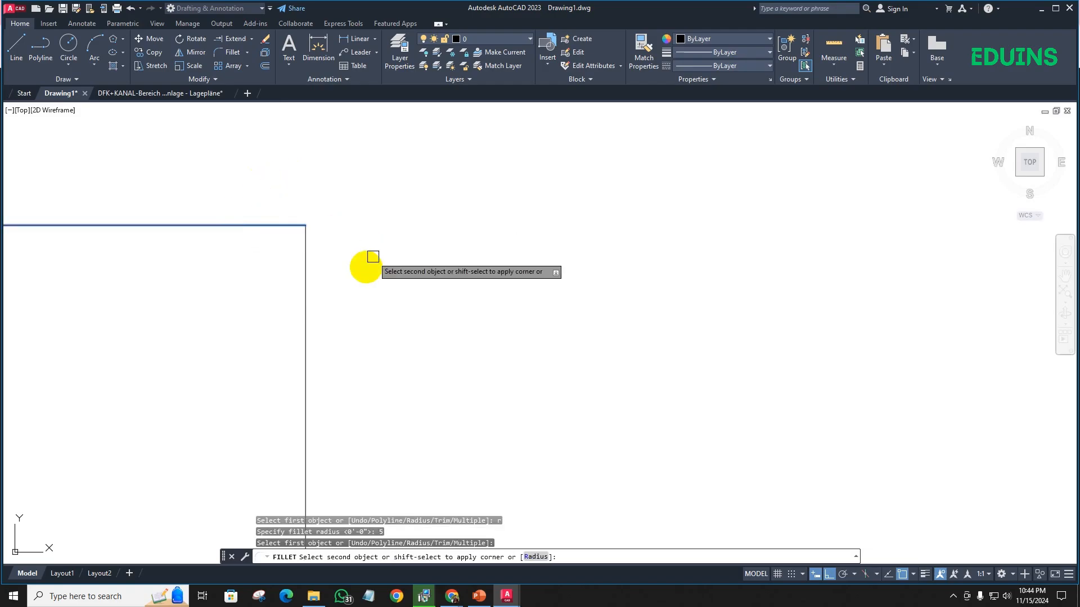
pyautogui.click(306, 285)
pyautogui.scroll(5, 299, 224)
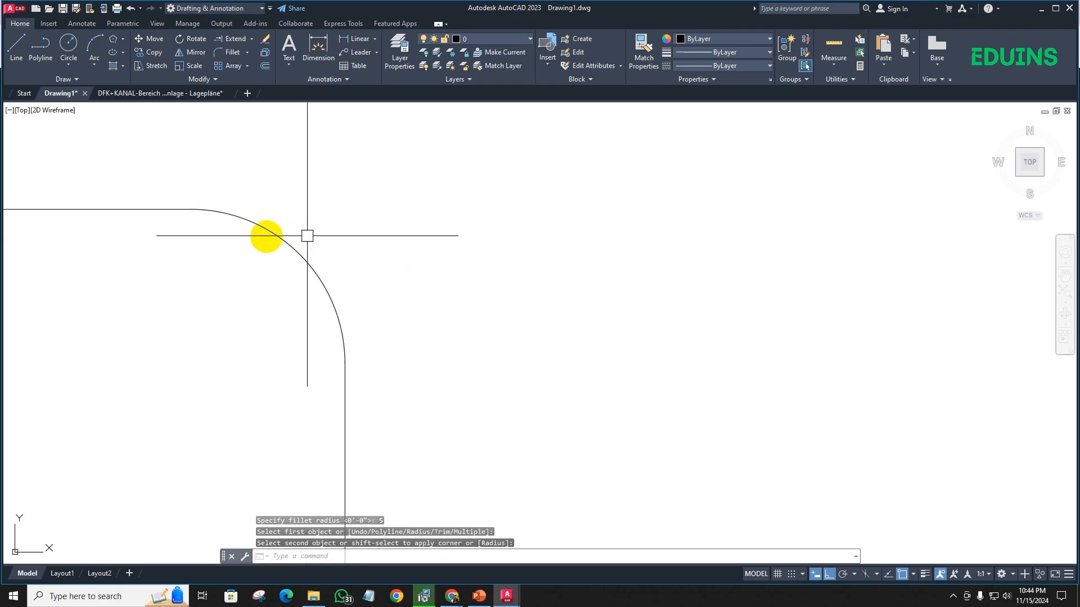
pyautogui.scroll(-10, 268, 229)
pyautogui.scroll(8, 287, 227)
pyautogui.scroll(-5, 144, 188)
pyautogui.moveTo(145, 188); pyautogui.dragTo(539, 219, button='middle')
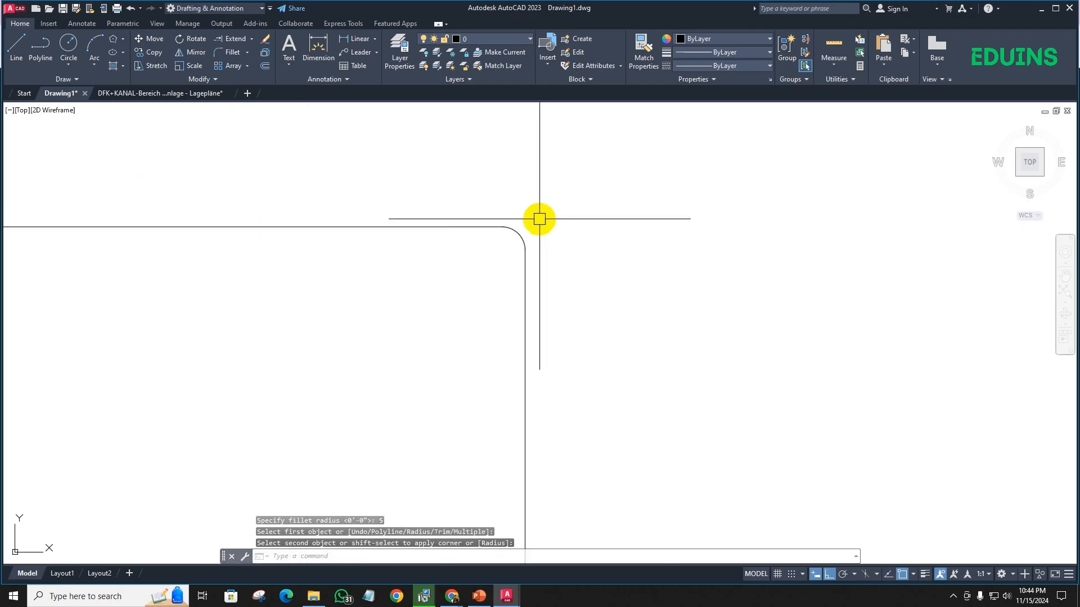
# - Fillet the tall rectangle's upper-left corner between its top and left edges with the same 5-inch radius
pyautogui.scroll(-7, 539, 218)
pyautogui.scroll(8, 347, 212)
pyautogui.moveTo(347, 212); pyautogui.dragTo(352, 139, button='middle')
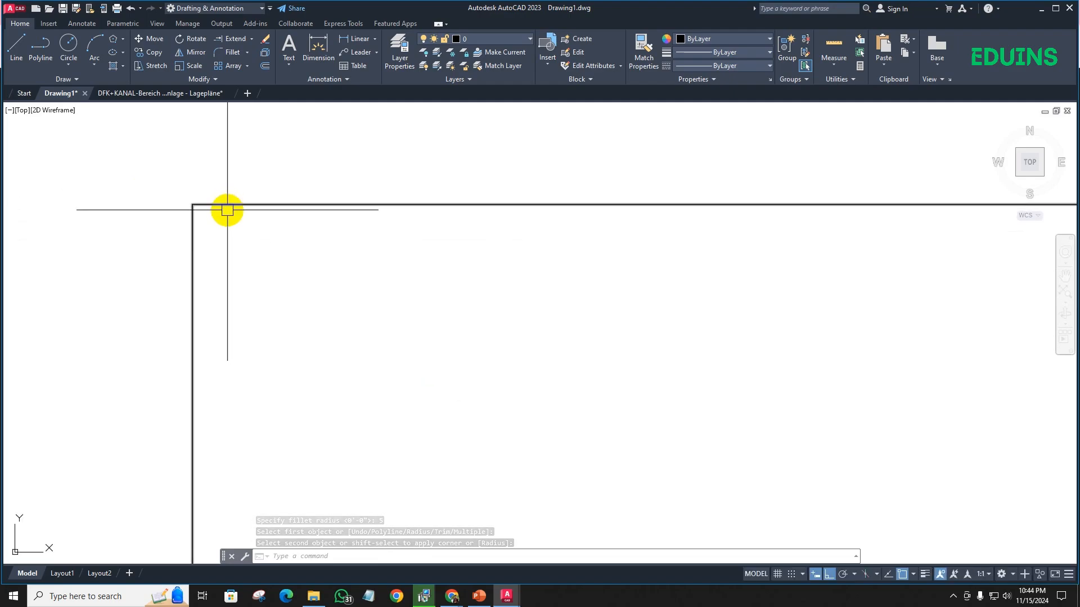
pyautogui.scroll(-3, 227, 210)
pyautogui.moveTo(245, 234); pyautogui.dragTo(234, 224, button='middle')
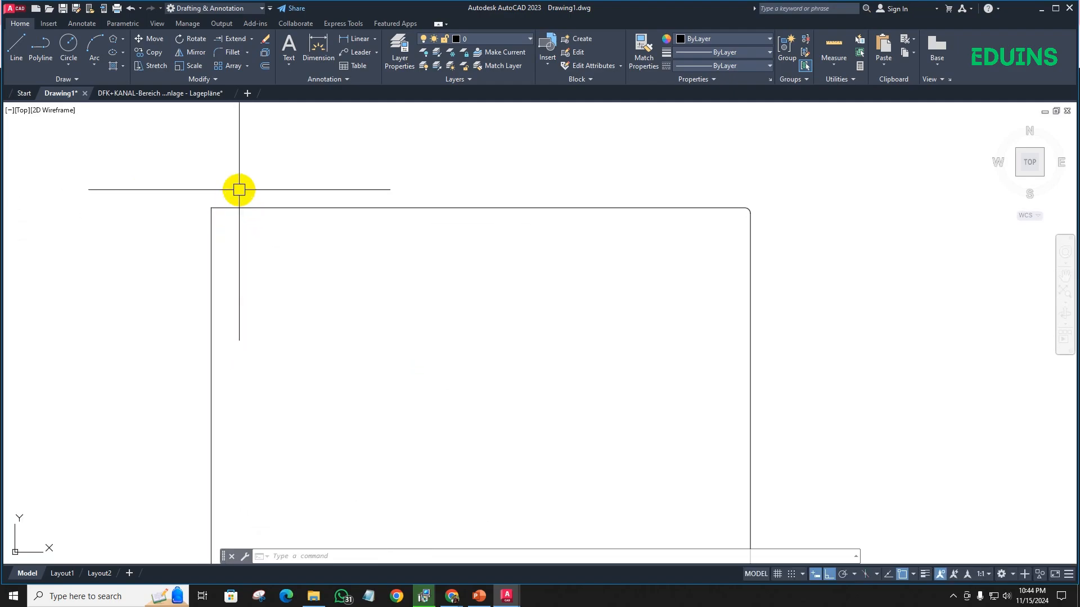
pyautogui.press('Return')
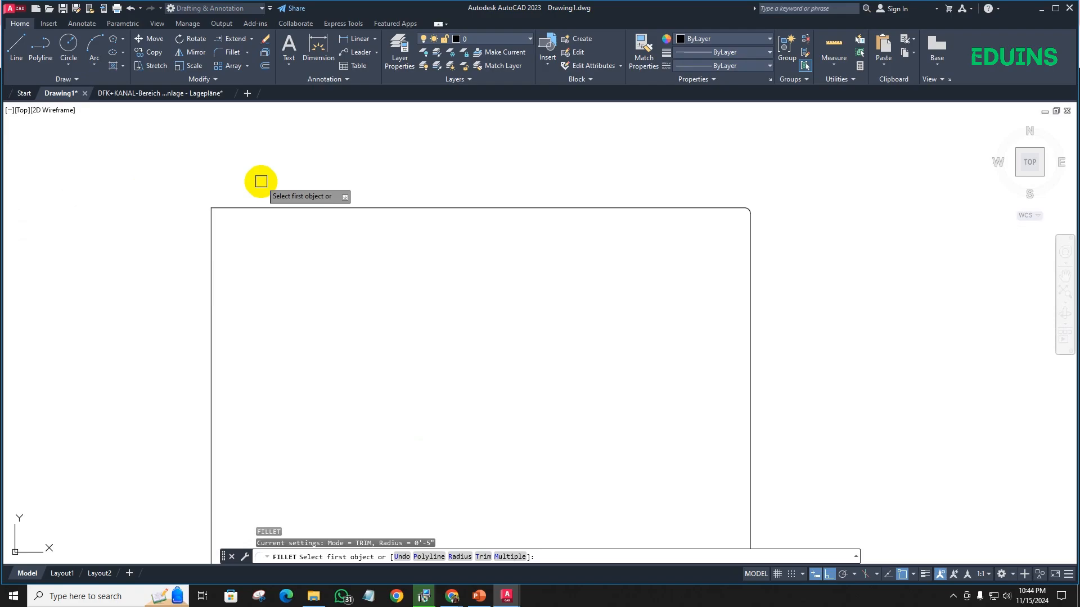
pyautogui.click(236, 208)
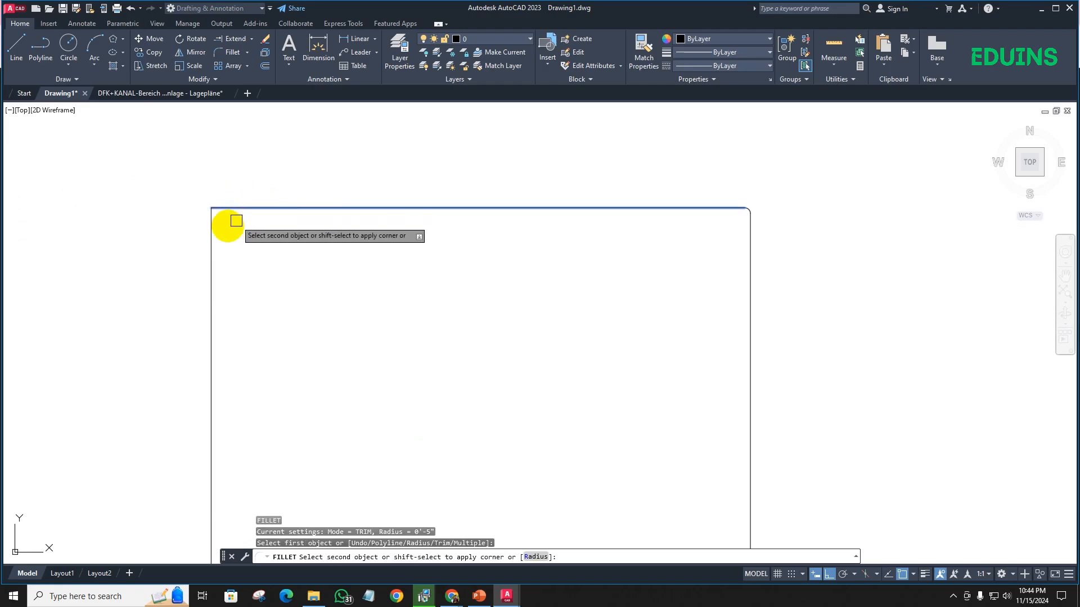
pyautogui.click(212, 240)
pyautogui.scroll(6, 236, 185)
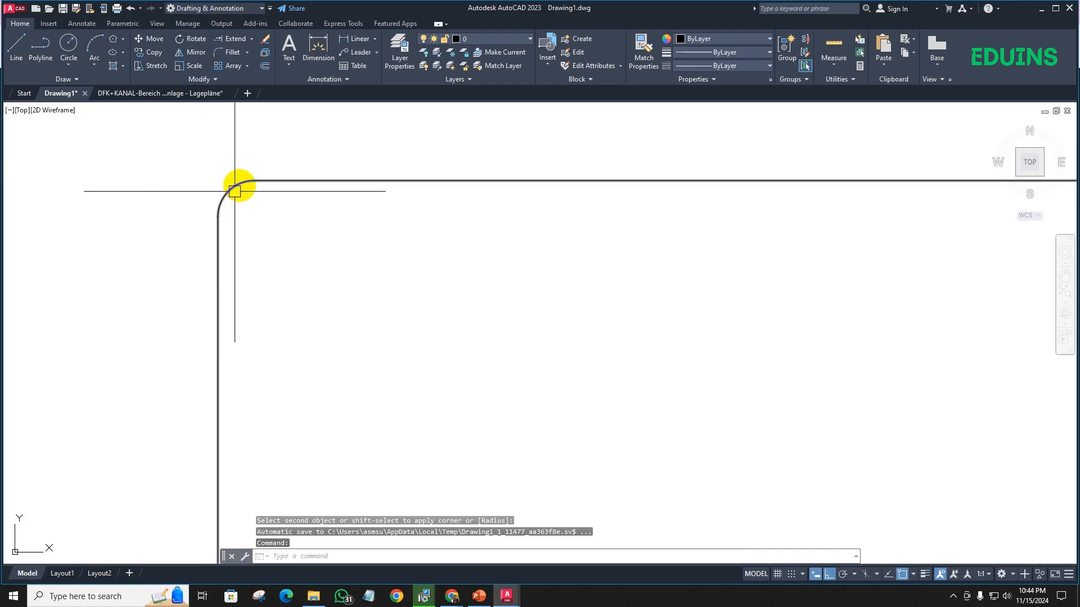
pyautogui.scroll(1, 247, 186)
pyautogui.scroll(-4, 247, 195)
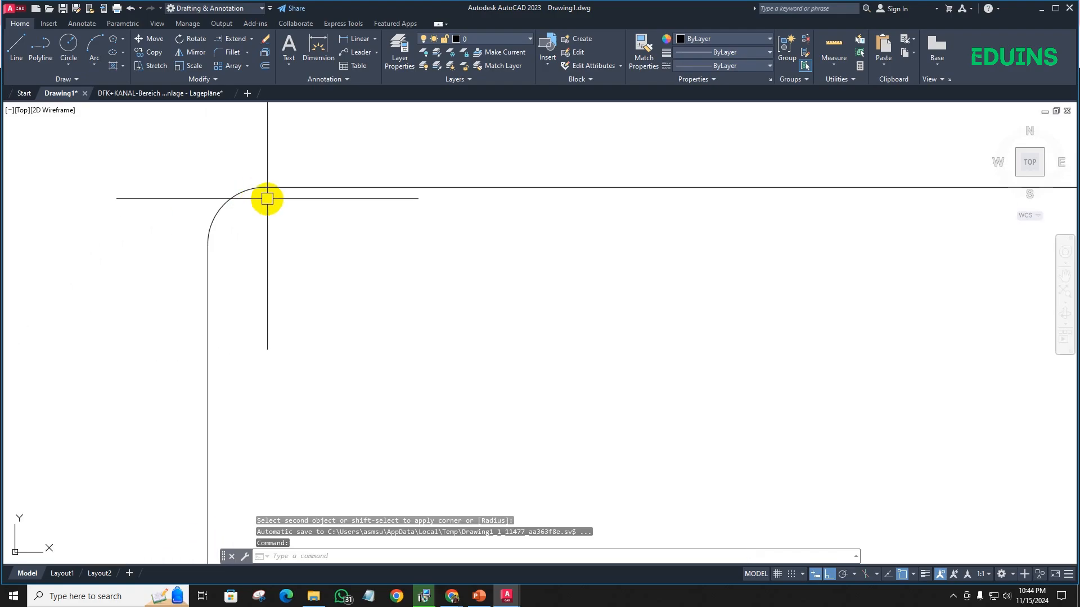
pyautogui.scroll(-2, 268, 198)
pyautogui.moveTo(287, 227); pyautogui.dragTo(219, 224, button='middle')
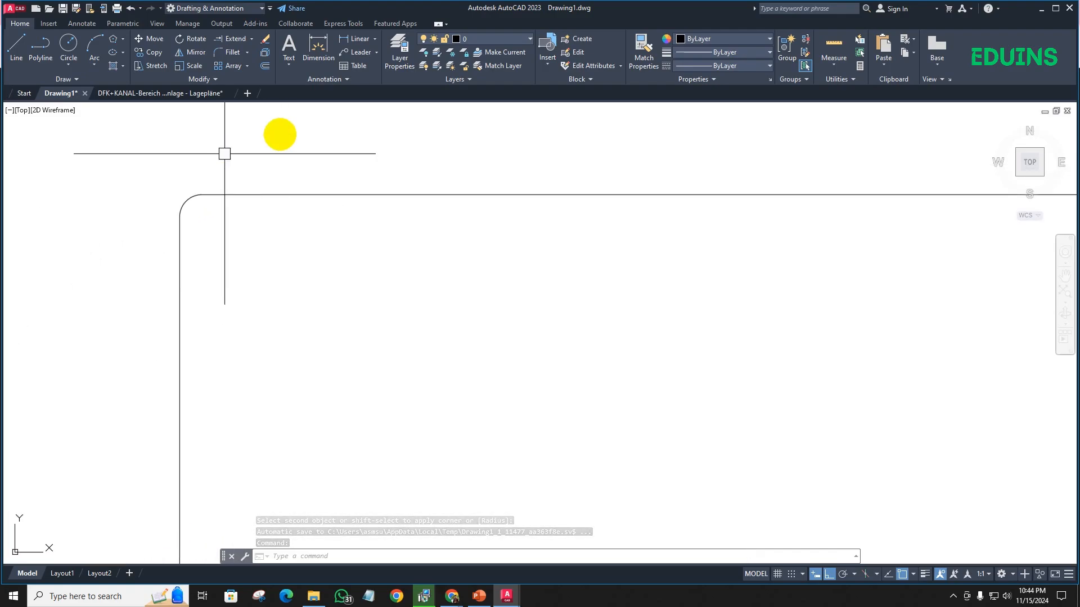
pyautogui.scroll(2, 202, 193)
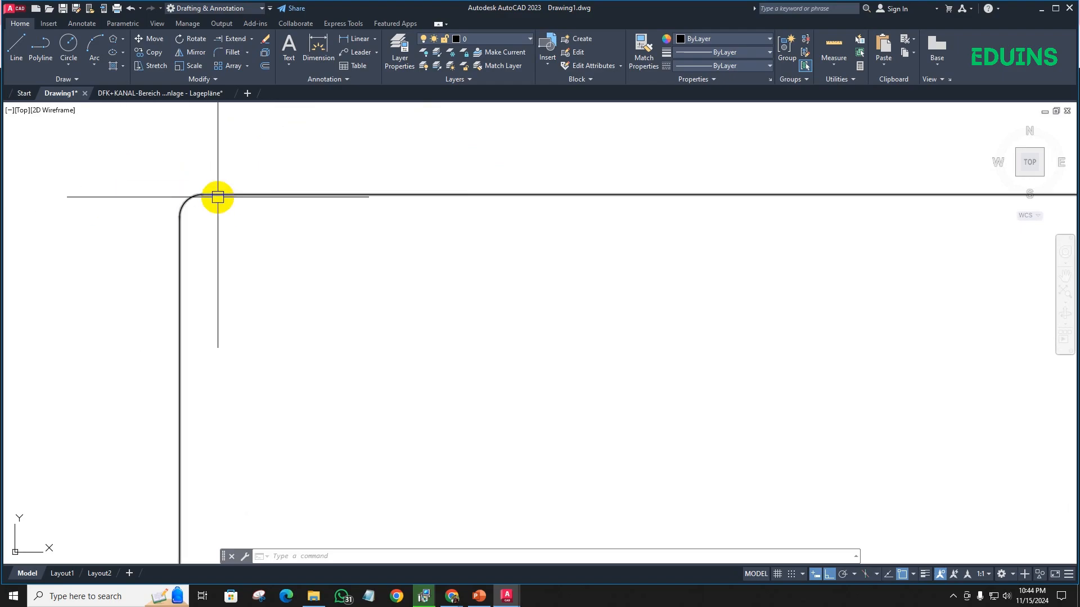
# - Set the fillet radius to 10 and fillet the tall rectangle's upper-left corner again
pyautogui.moveTo(231, 162)
pyautogui.mouseDown(button='middle')
pyautogui.moveTo(160, 211)
pyautogui.moveTo(189, 201)
pyautogui.mouseUp(button='middle')
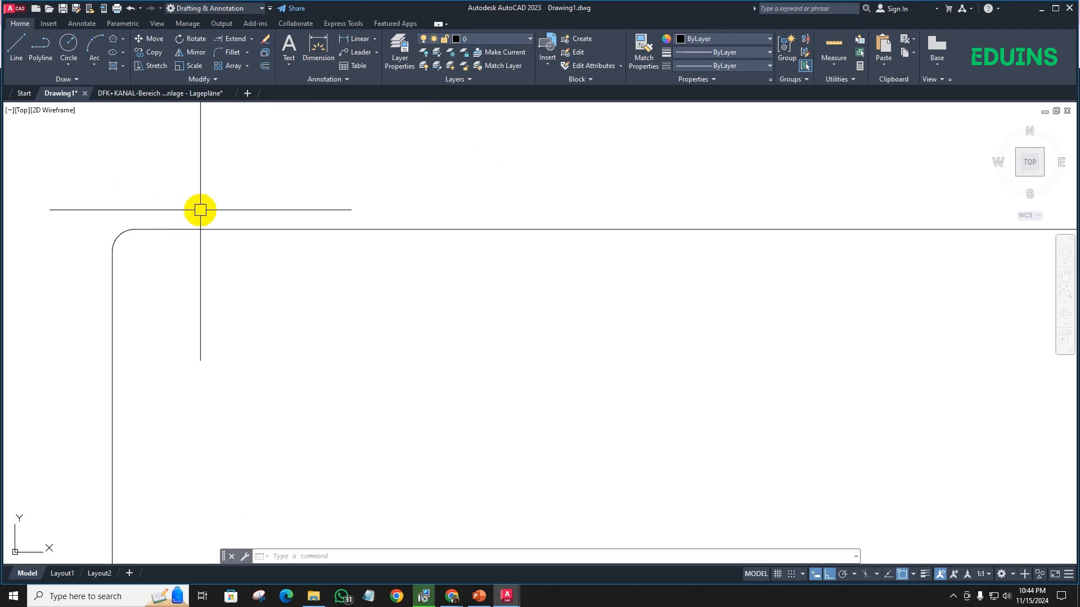
pyautogui.write('f')
pyautogui.press('Return')
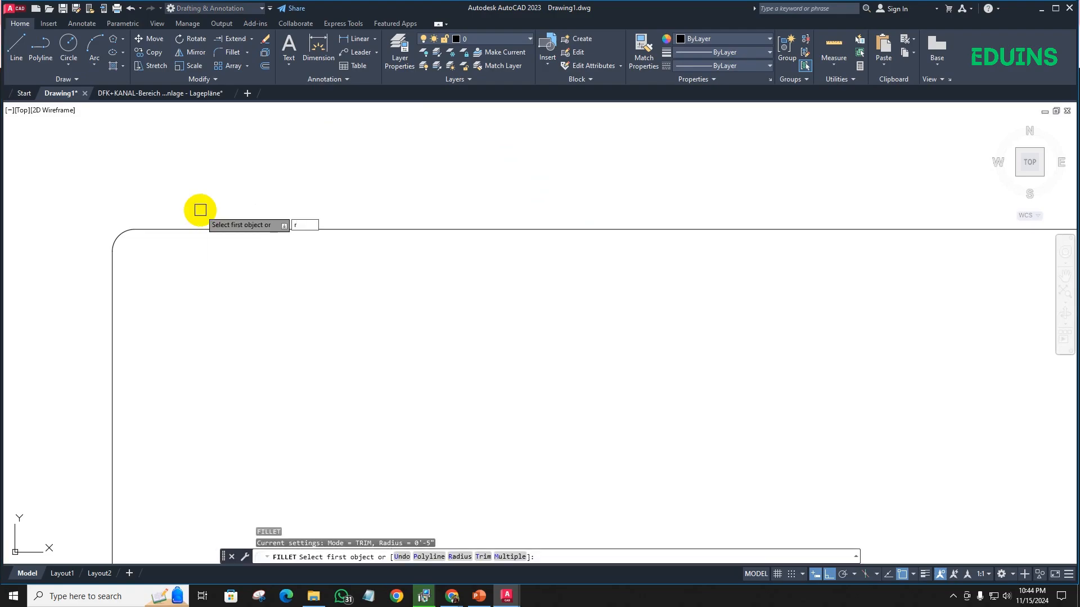
pyautogui.press('Return')
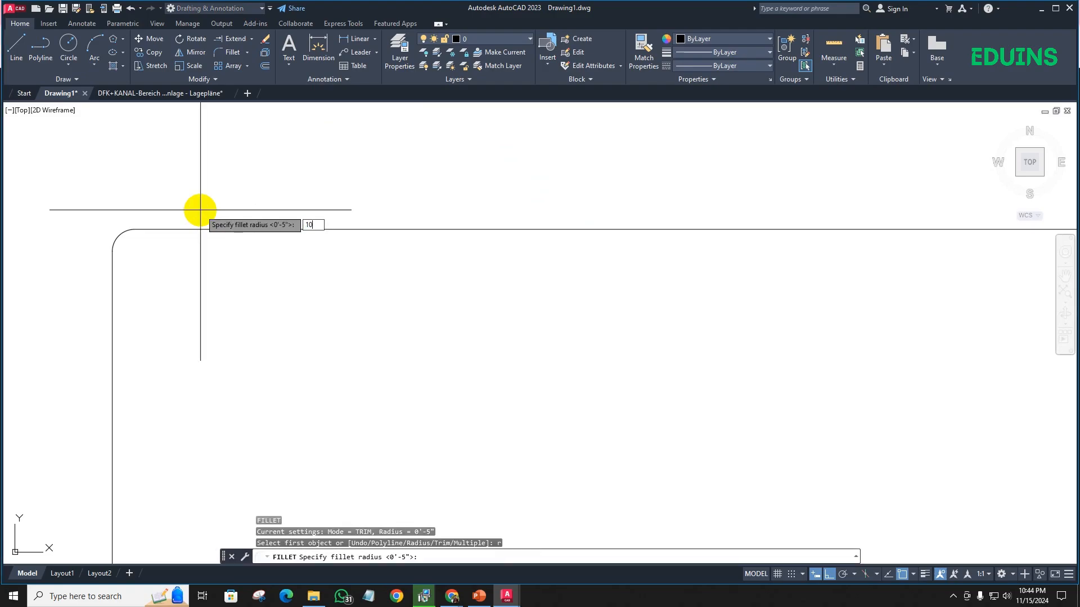
pyautogui.press('Return')
pyautogui.click(198, 229)
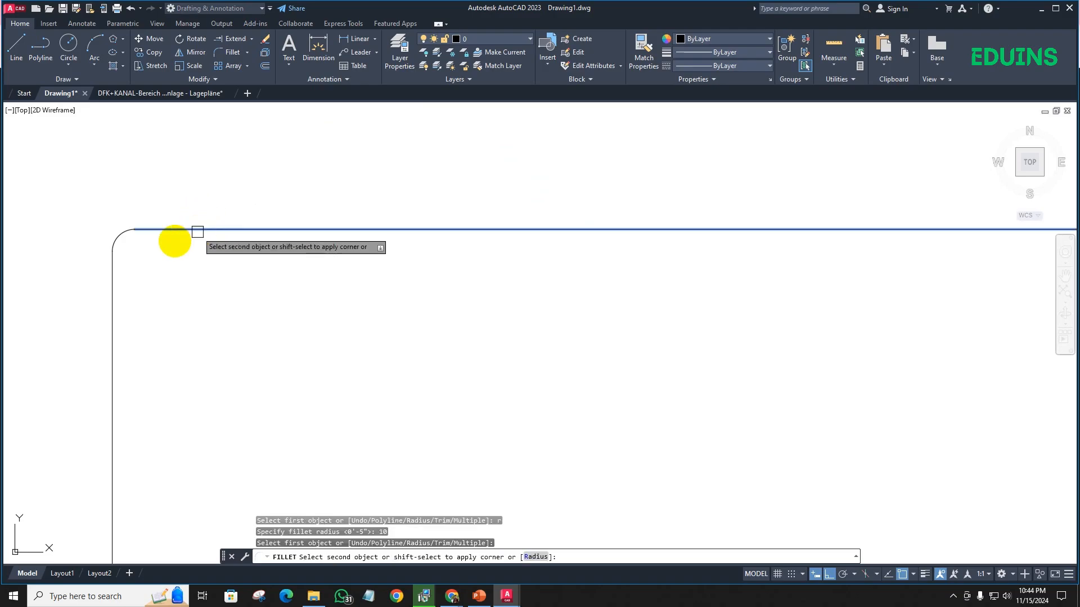
pyautogui.click(107, 278)
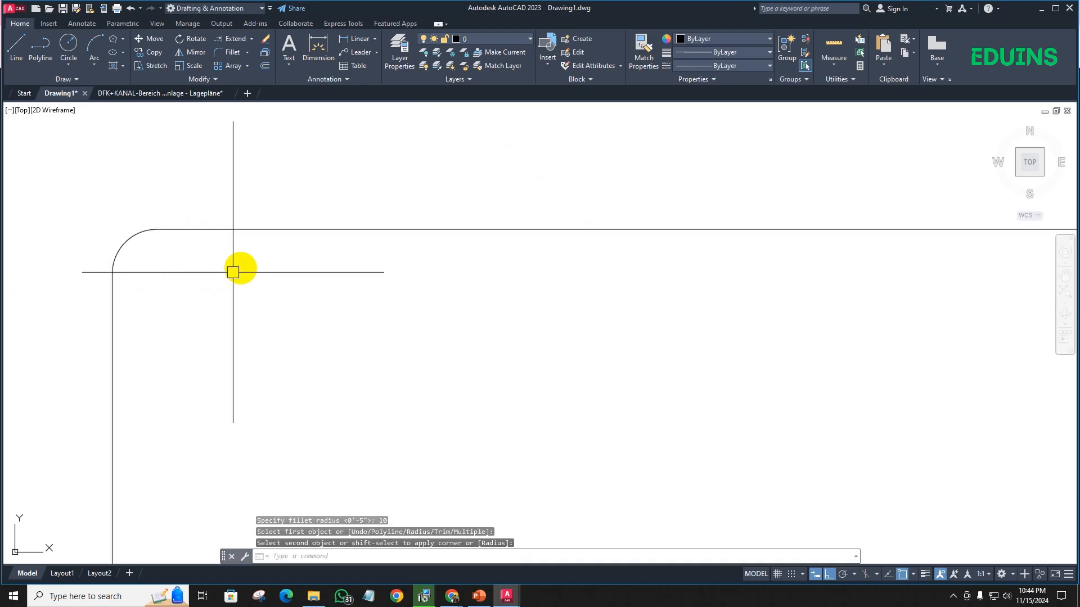
pyautogui.scroll(-3, 258, 284)
pyautogui.moveTo(259, 284); pyautogui.dragTo(161, 279, button='middle')
pyautogui.scroll(-4, 187, 291)
pyautogui.moveTo(221, 346); pyautogui.dragTo(193, 259, button='middle')
pyautogui.scroll(-4, 304, 304)
pyautogui.moveTo(306, 338); pyautogui.dragTo(306, 183, button='middle')
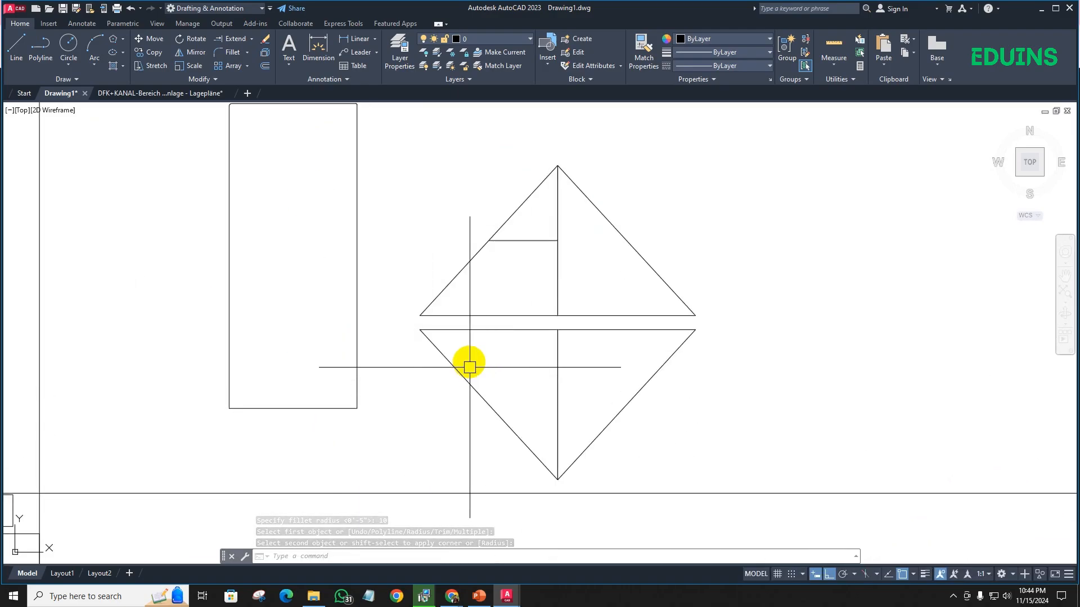
pyautogui.scroll(-3, 308, 241)
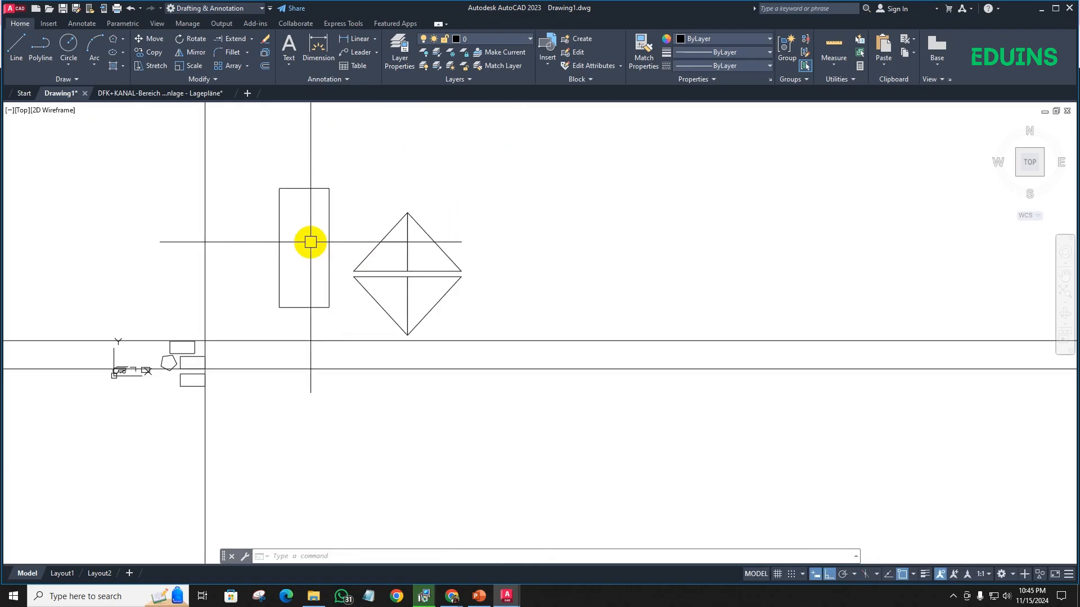
# - Set the fillet radius to 10 in Multiple mode and round both lower corners of the tall rectangle
pyautogui.scroll(2, 309, 248)
pyautogui.scroll(8, 288, 195)
pyautogui.scroll(-2, 135, 258)
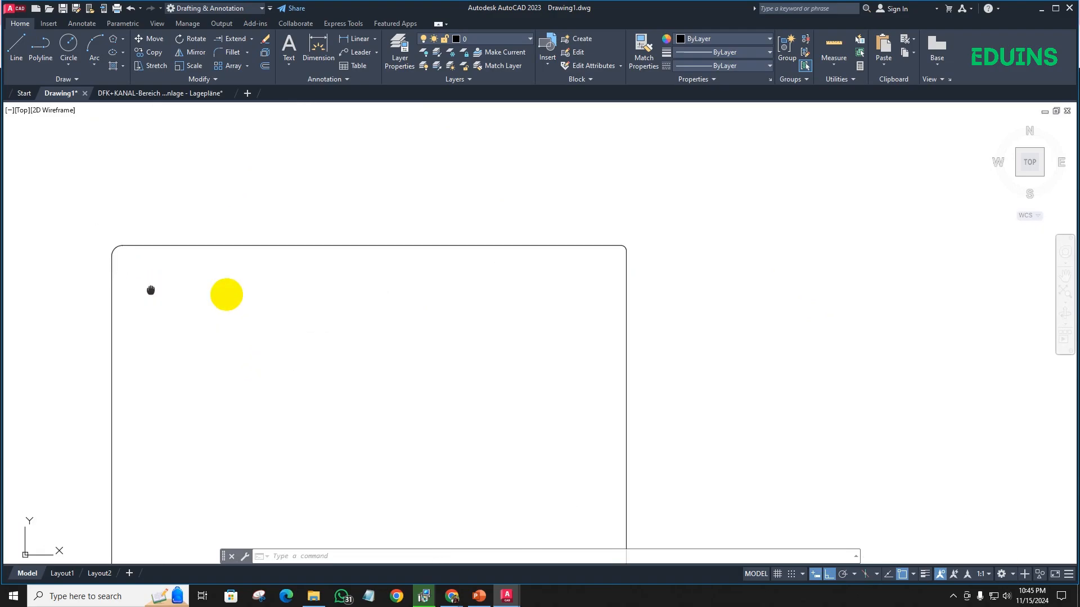
pyautogui.moveTo(151, 290); pyautogui.dragTo(248, 291, button='middle')
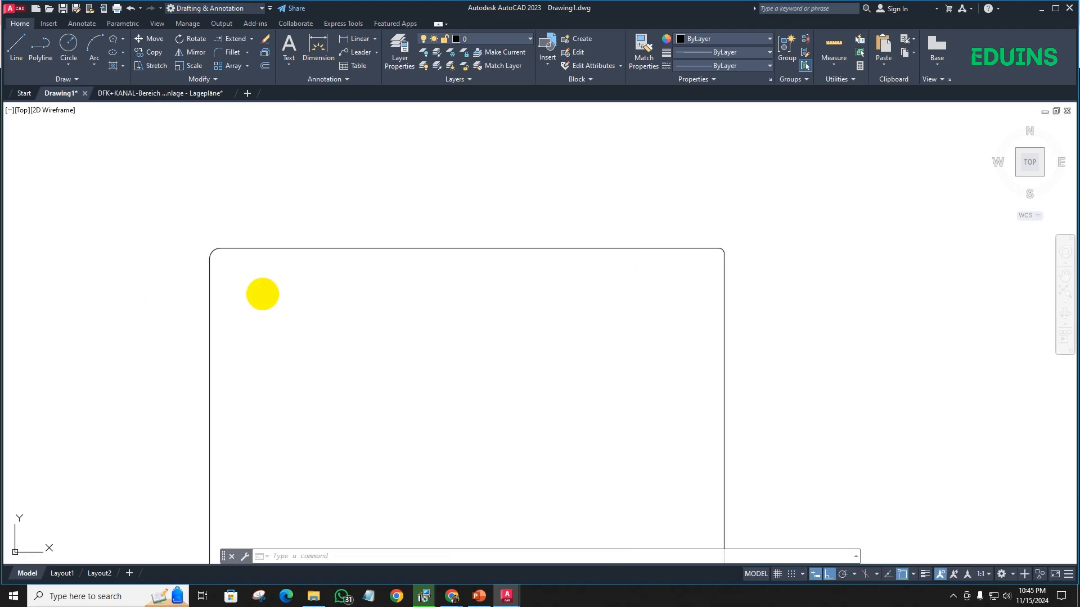
pyautogui.press('Return')
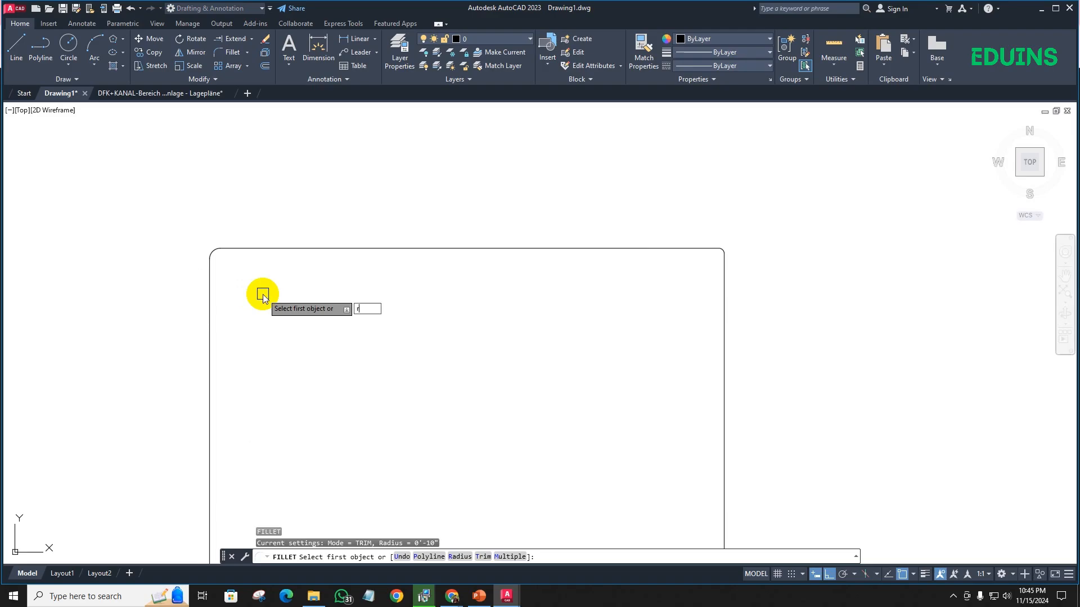
pyautogui.press('Return')
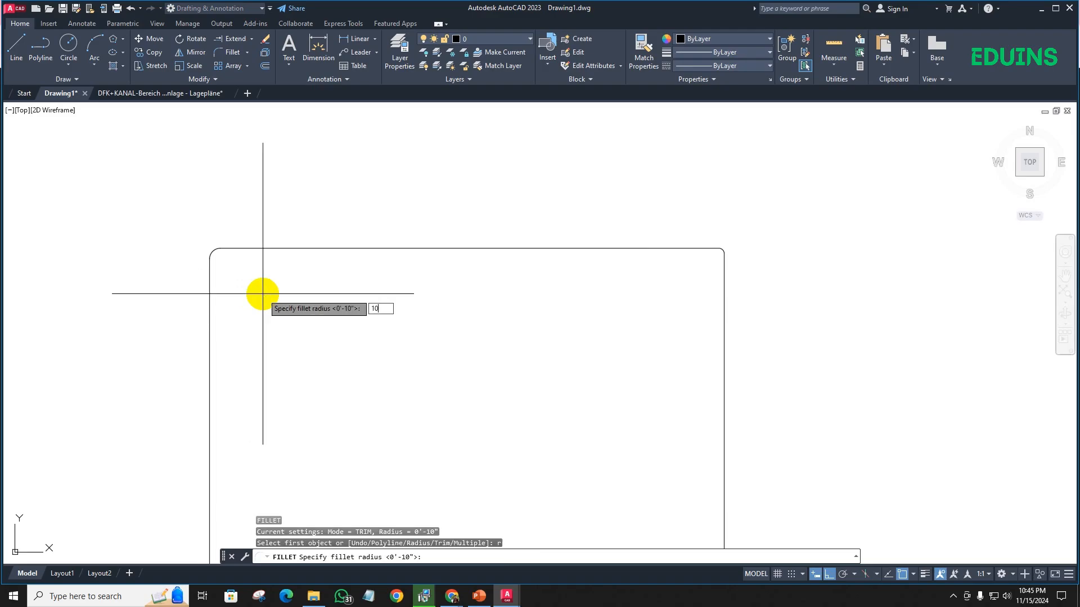
pyautogui.press('Return')
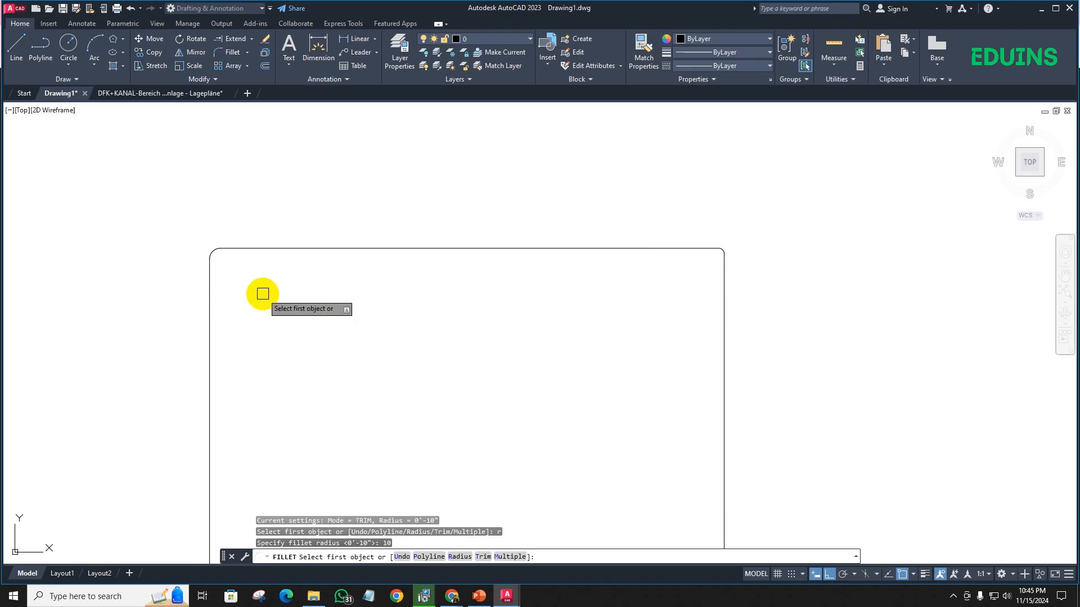
pyautogui.press('Return')
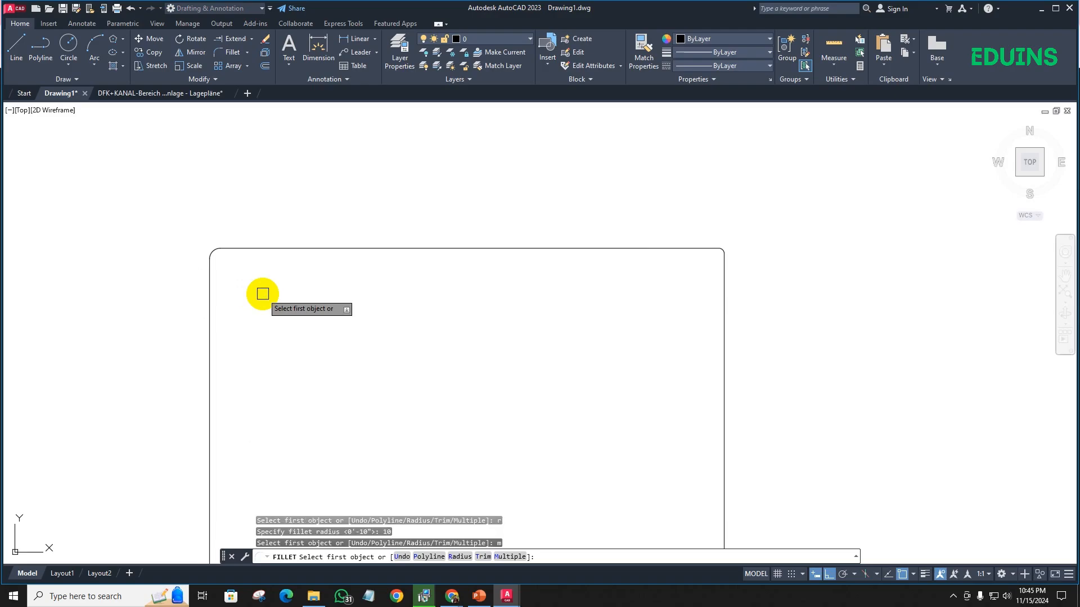
pyautogui.scroll(-6, 287, 302)
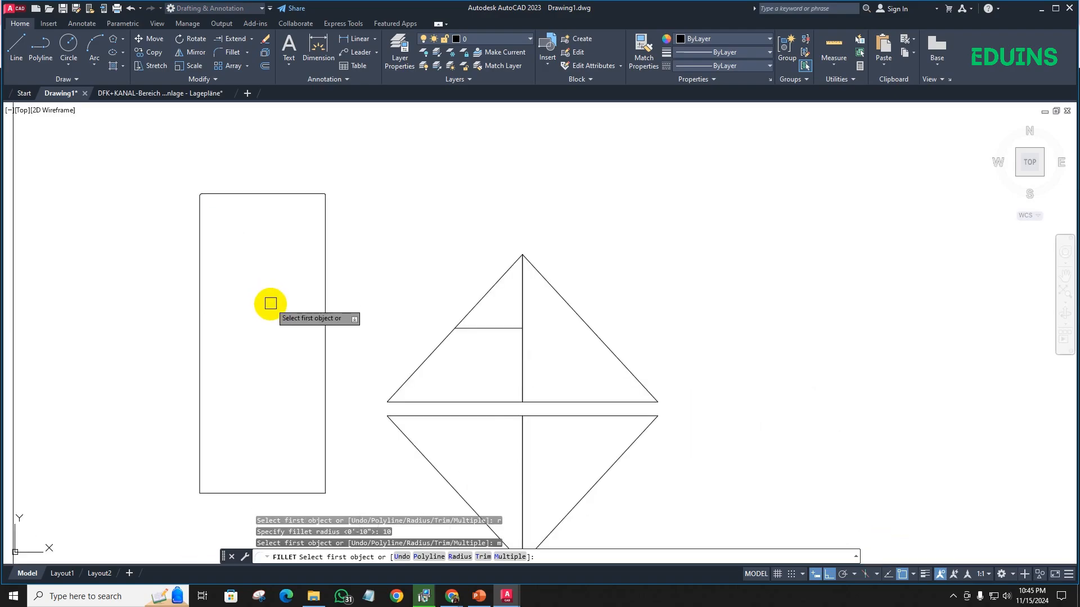
pyautogui.click(325, 312)
pyautogui.click(262, 495)
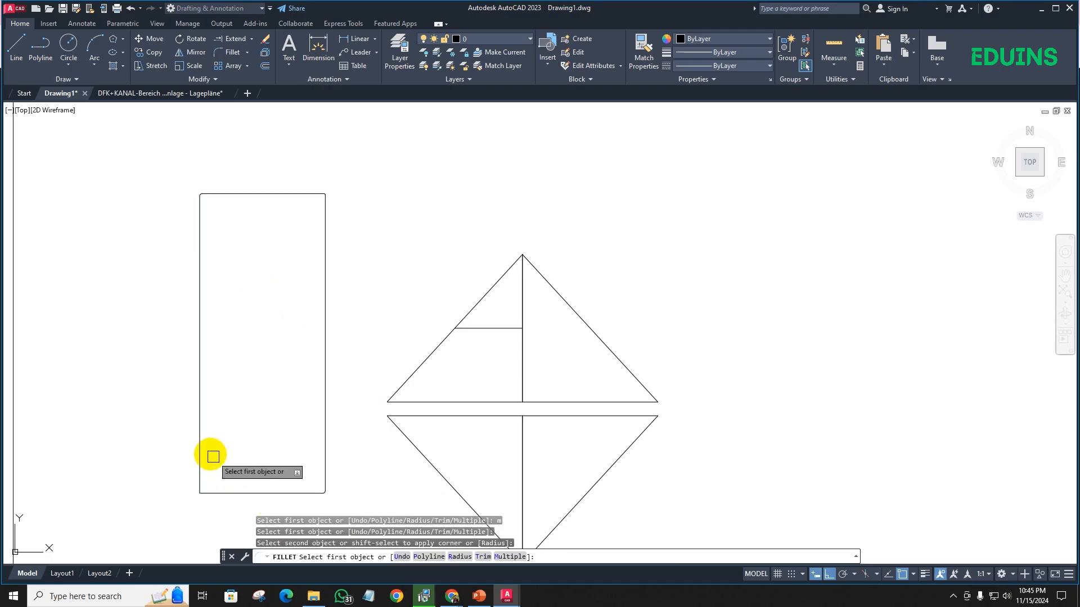
pyautogui.click(197, 444)
pyautogui.click(222, 493)
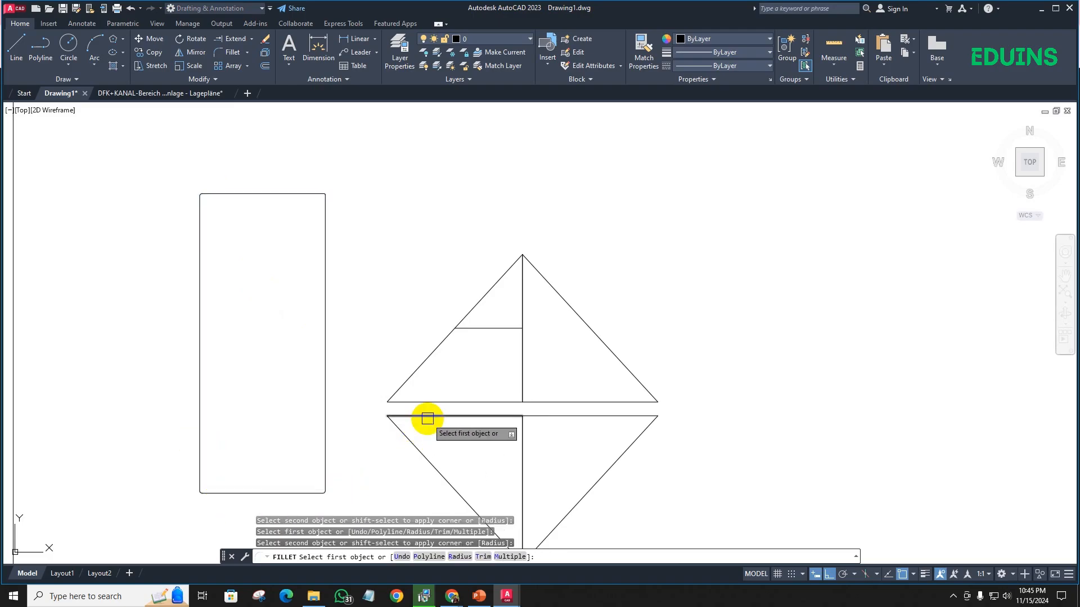
# - Fillet the lower triangle's upper-left corner and both base corners of the upper triangle with the same radius
pyautogui.click(412, 446)
pyautogui.click(408, 416)
pyautogui.click(401, 392)
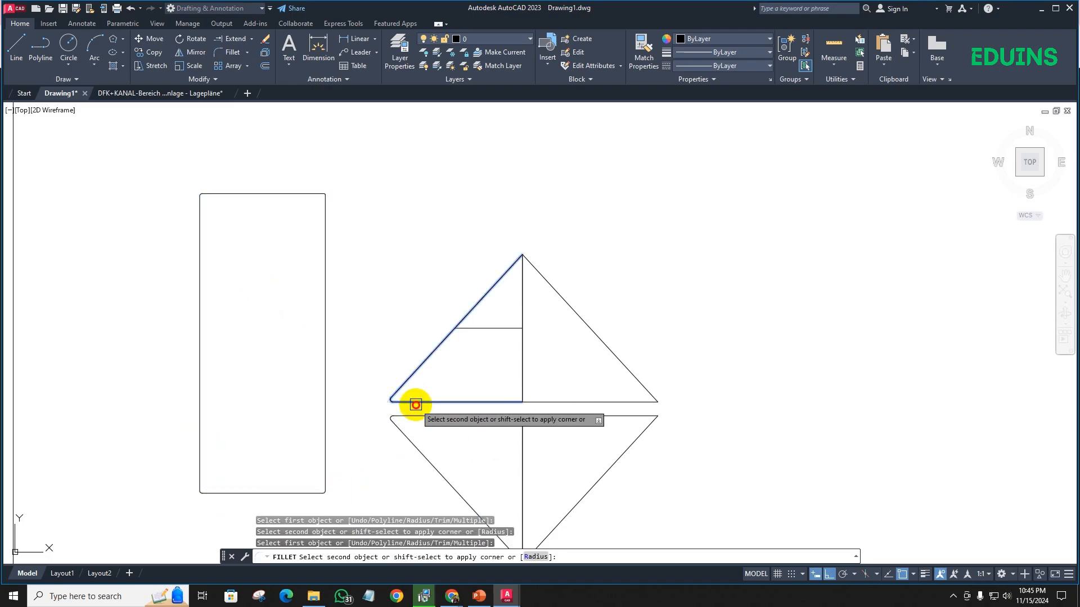
pyautogui.click(413, 402)
pyautogui.click(568, 402)
pyautogui.click(624, 368)
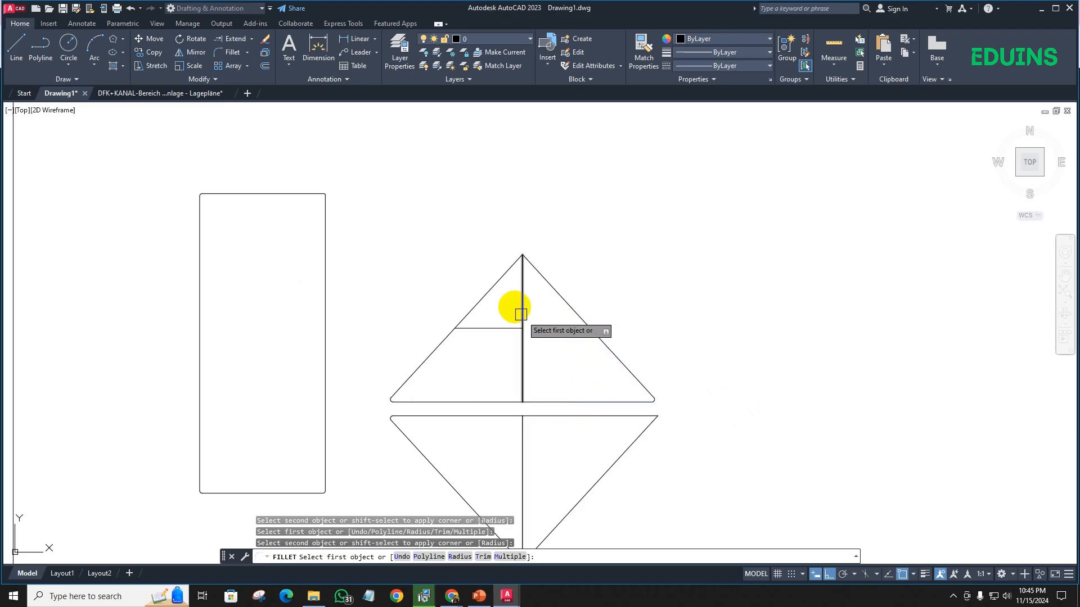
# - Fillet the upper triangle's apex, then the lower triangle's upper-right corner and bottom apex with the same radius
pyautogui.click(497, 273)
pyautogui.click(543, 277)
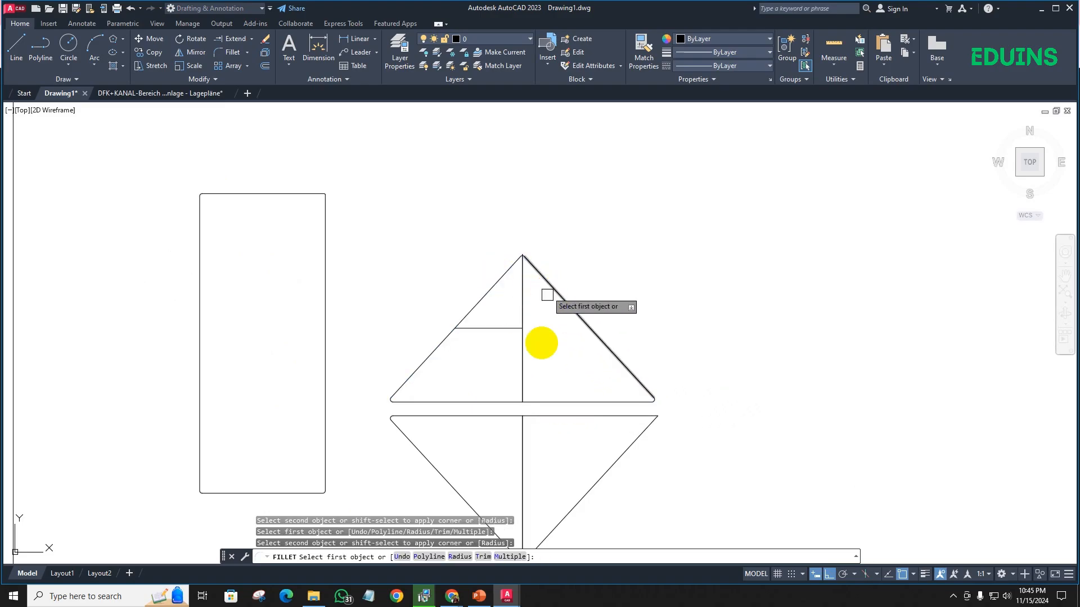
pyautogui.moveTo(568, 363); pyautogui.dragTo(539, 295, button='middle')
pyautogui.click(556, 349)
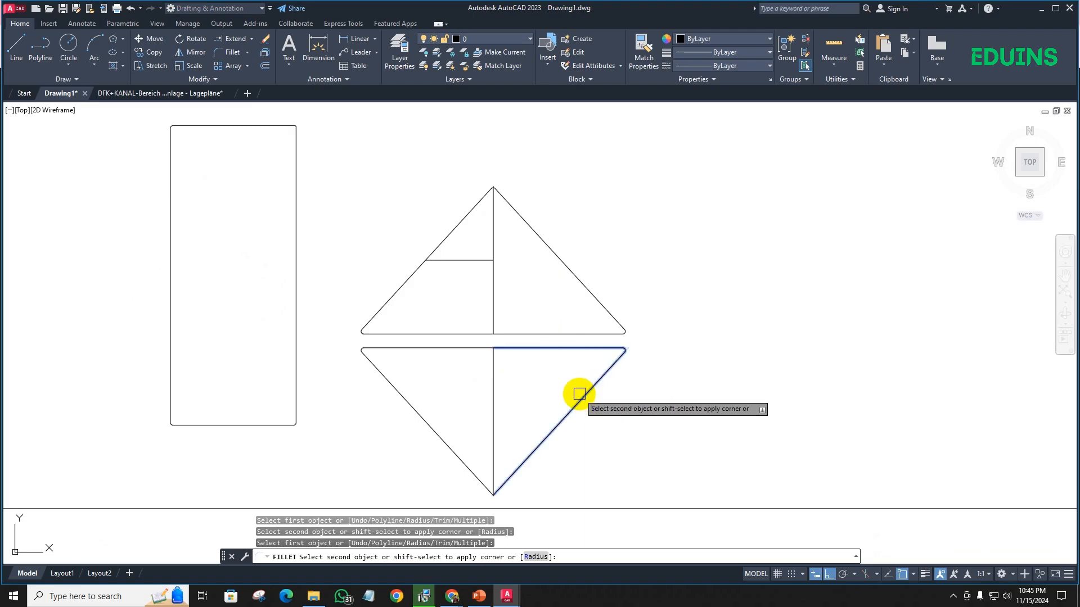
pyautogui.click(583, 393)
pyautogui.click(521, 466)
pyautogui.click(473, 475)
# - Examine the rounded corners and the apex of the two triangles up close and end the Fillet command
pyautogui.scroll(5, 355, 341)
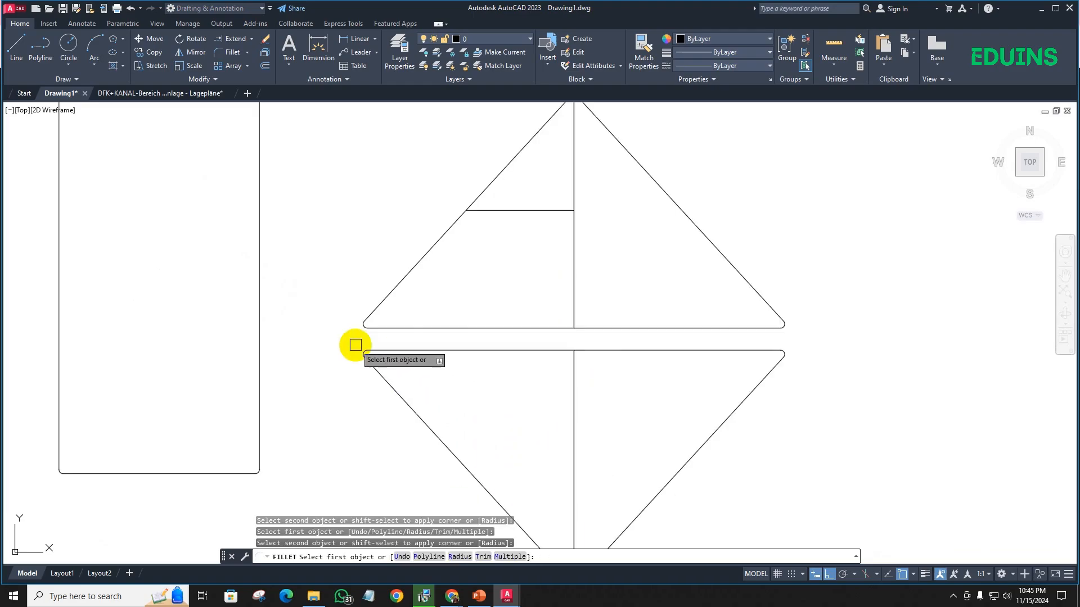
pyautogui.scroll(-6, 169, 356)
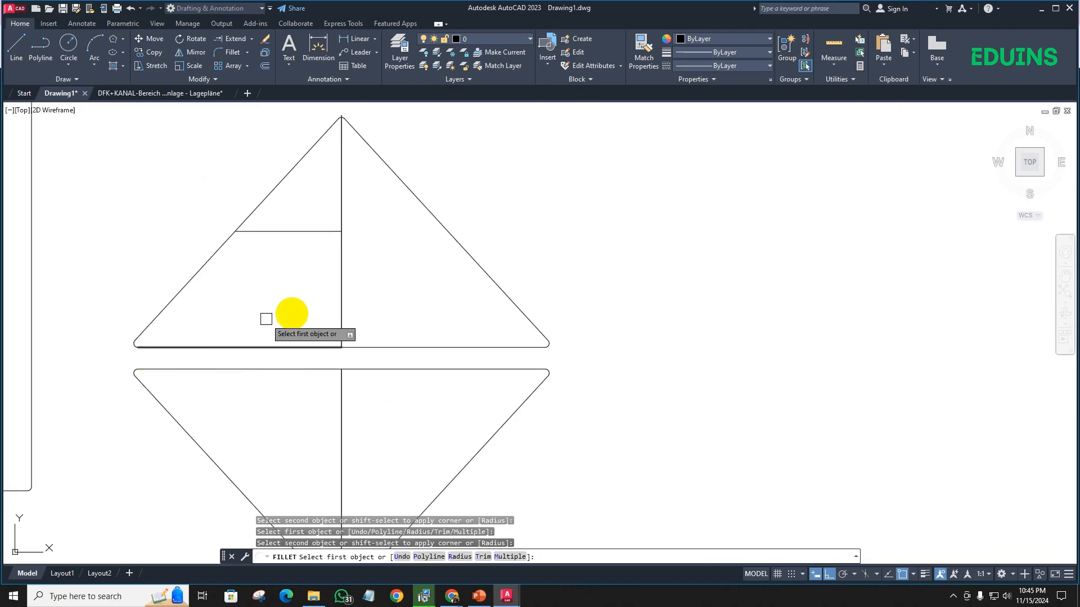
pyautogui.scroll(7, 343, 142)
pyautogui.scroll(-2, 345, 168)
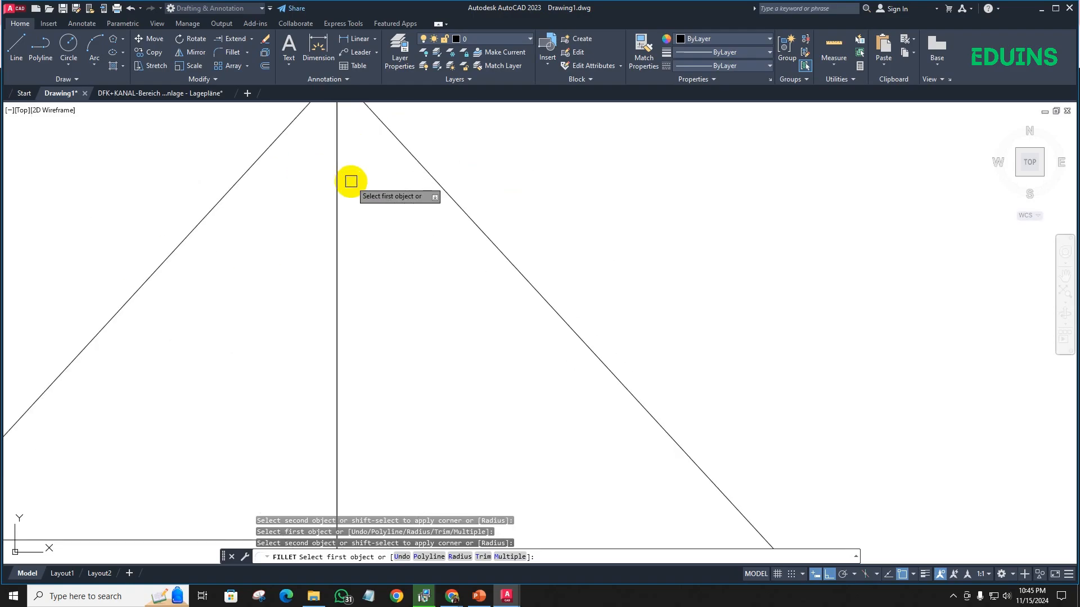
pyautogui.moveTo(350, 181); pyautogui.dragTo(331, 401, button='middle')
pyautogui.scroll(-3, 330, 401)
pyautogui.press('Escape')
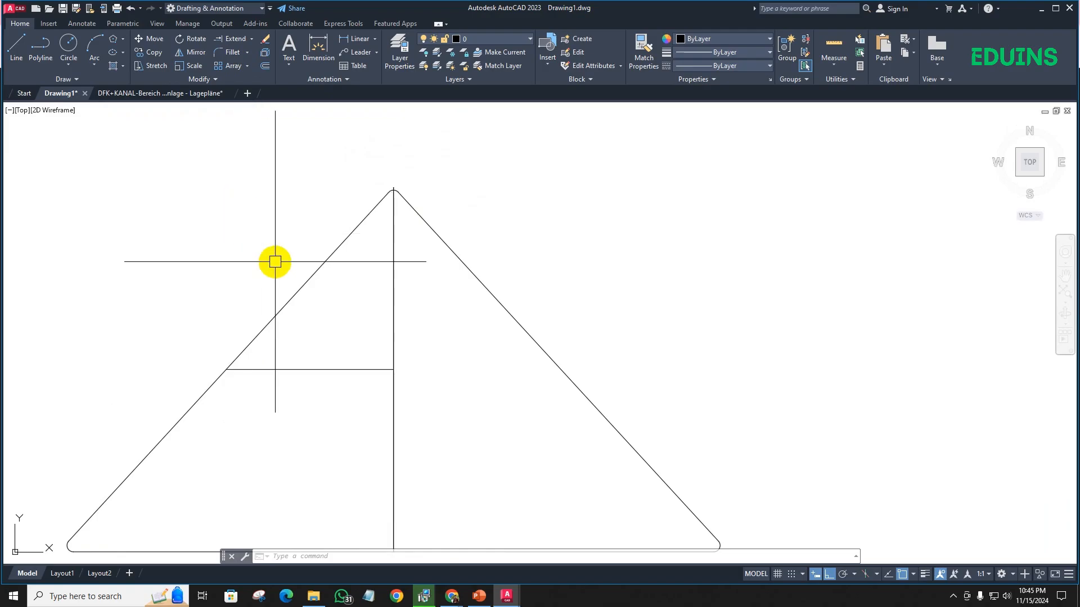
pyautogui.scroll(-4, 223, 208)
pyautogui.scroll(-4, 411, 314)
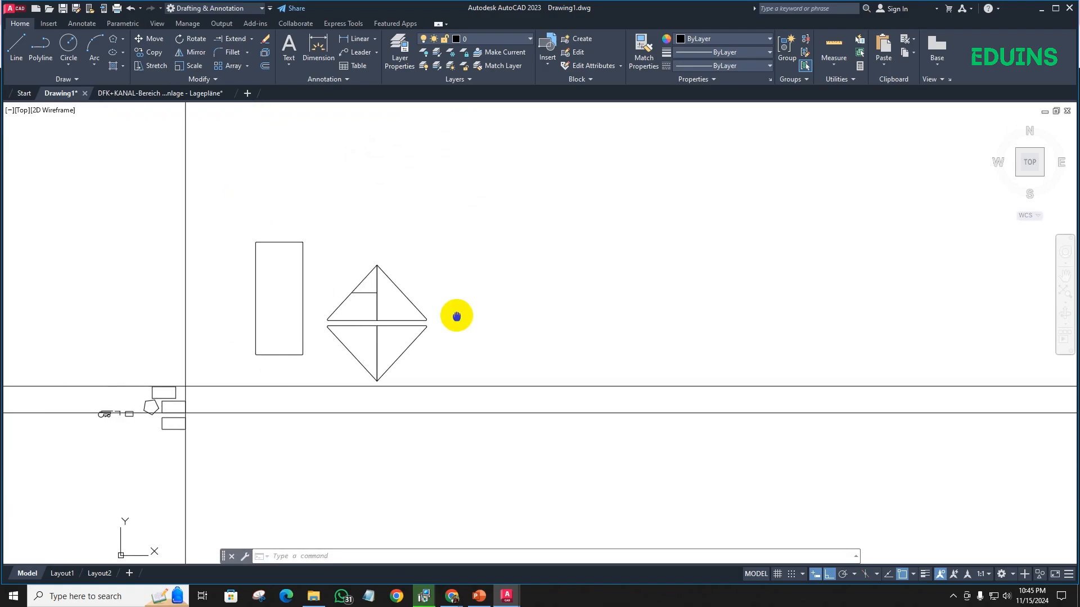
pyautogui.scroll(7, 304, 291)
pyautogui.scroll(-5, 304, 291)
pyautogui.moveTo(389, 279); pyautogui.dragTo(240, 298, button='middle')
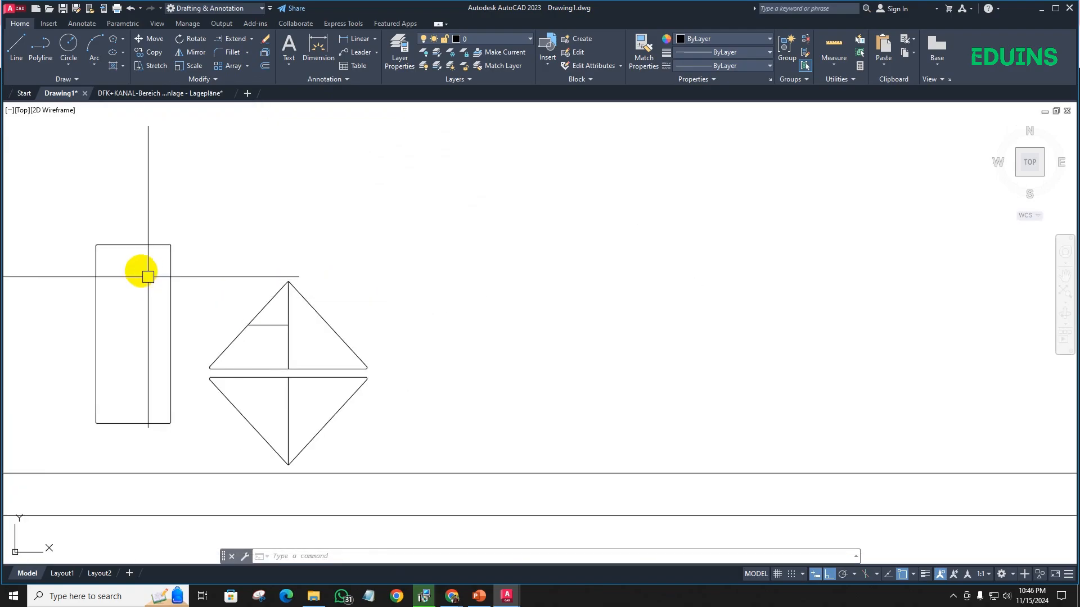
# - Select the tall rectangle to inspect its filleted corners up close, then clear the selection
pyautogui.click(145, 245)
pyautogui.scroll(-5, 186, 240)
pyautogui.scroll(6, 255, 261)
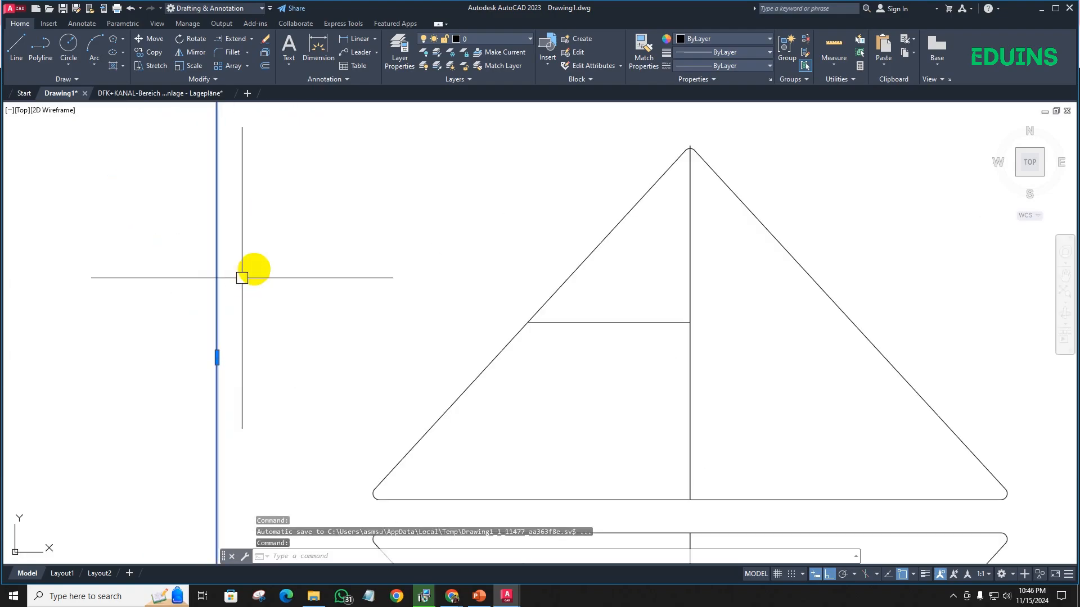
pyautogui.scroll(-5, 272, 289)
pyautogui.scroll(5, 259, 265)
pyautogui.scroll(-5, 259, 265)
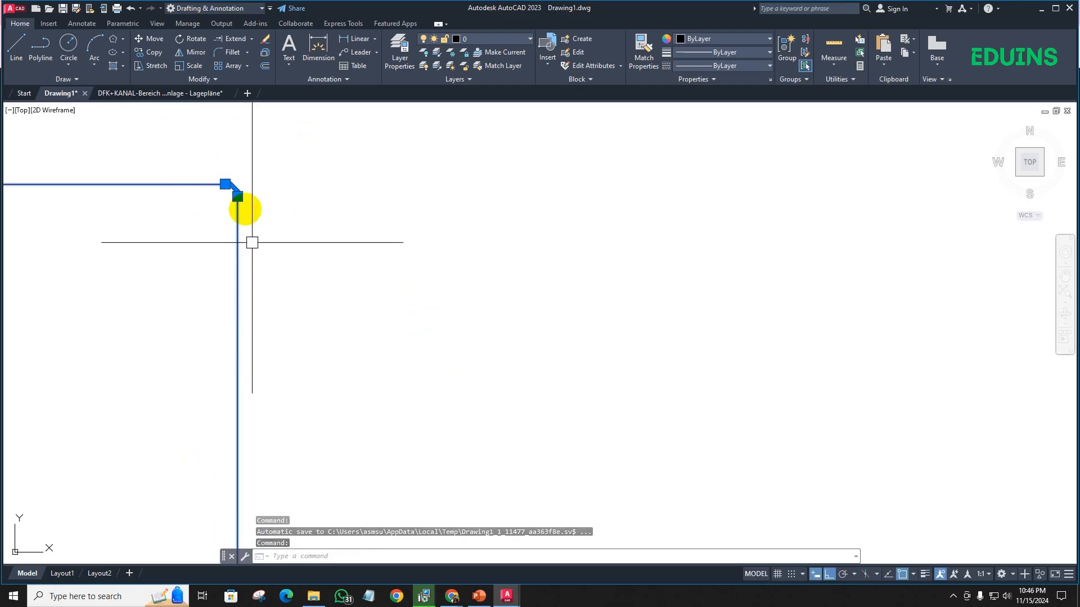
pyautogui.press('Escape')
pyautogui.scroll(-2, 273, 253)
pyautogui.scroll(-4, 274, 253)
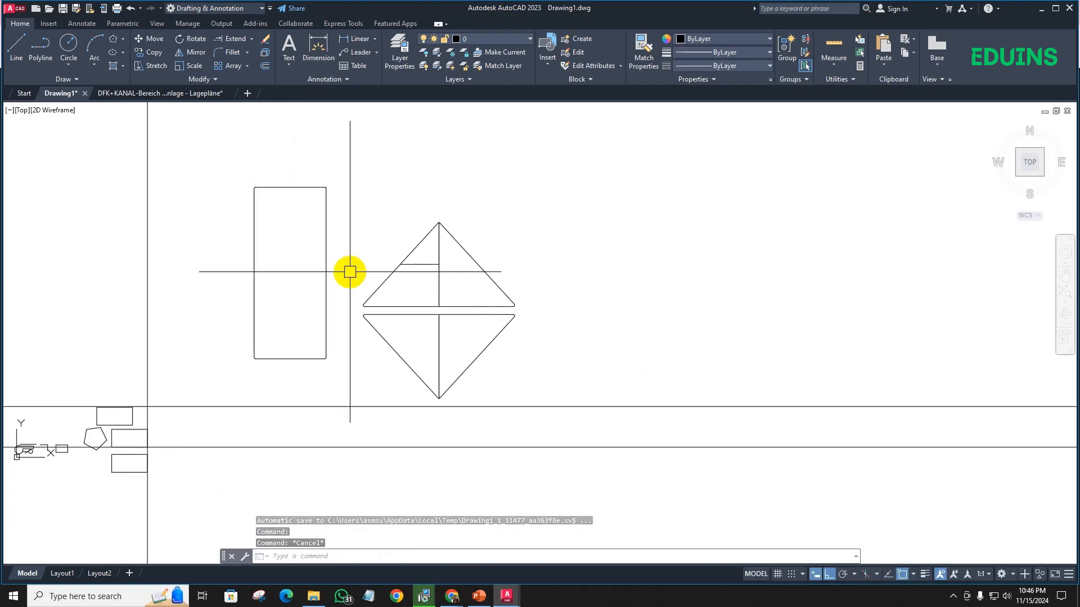
# - Copy the whole filleted tall rectangle three times in a horizontal row to the right of the triangles
pyautogui.moveTo(349, 272); pyautogui.dragTo(335, 273, button='middle')
pyautogui.click(335, 272)
pyautogui.click(223, 160)
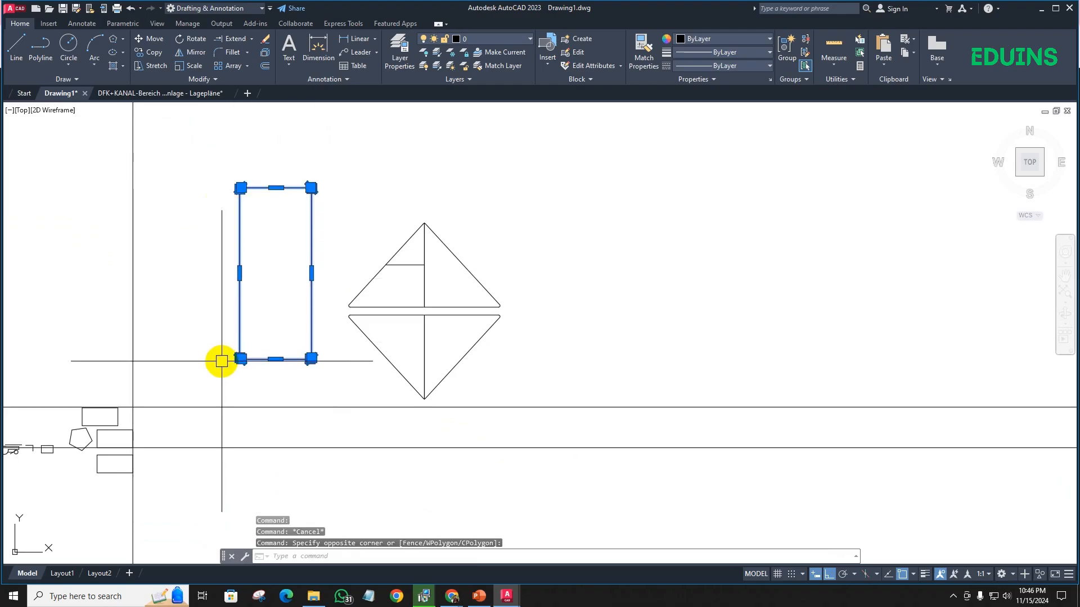
pyautogui.write('co')
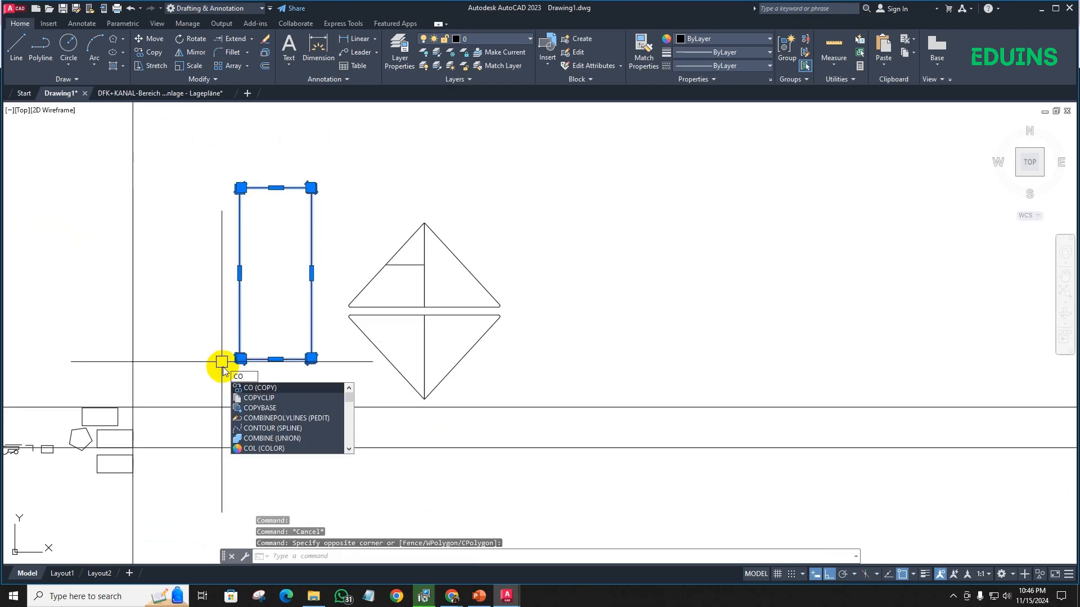
pyautogui.press('Return')
pyautogui.click(569, 369)
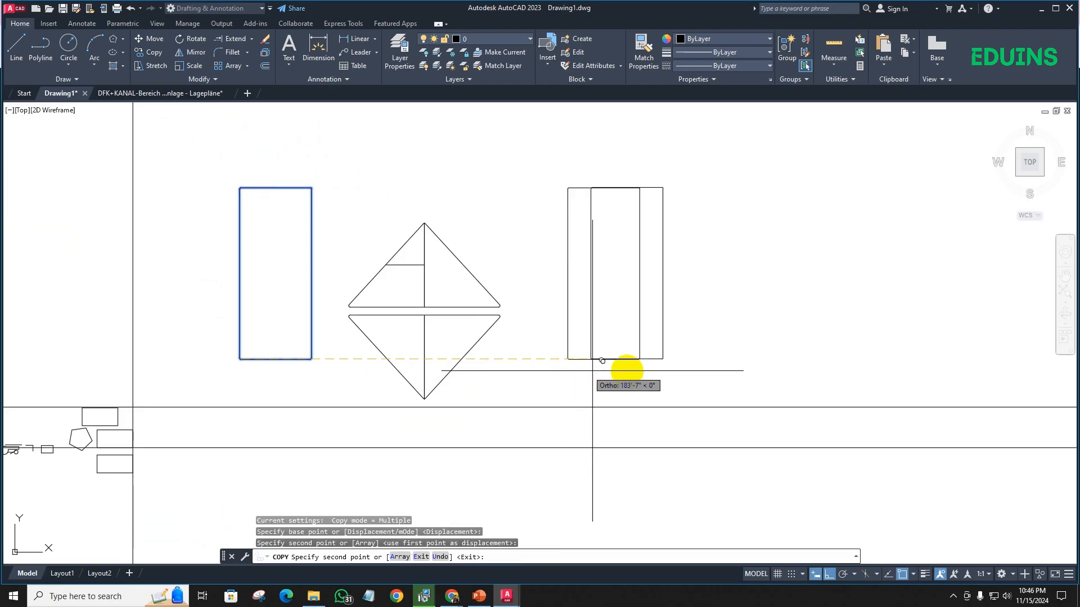
pyautogui.click(672, 363)
pyautogui.click(781, 371)
pyautogui.moveTo(784, 388); pyautogui.dragTo(397, 403, button='middle')
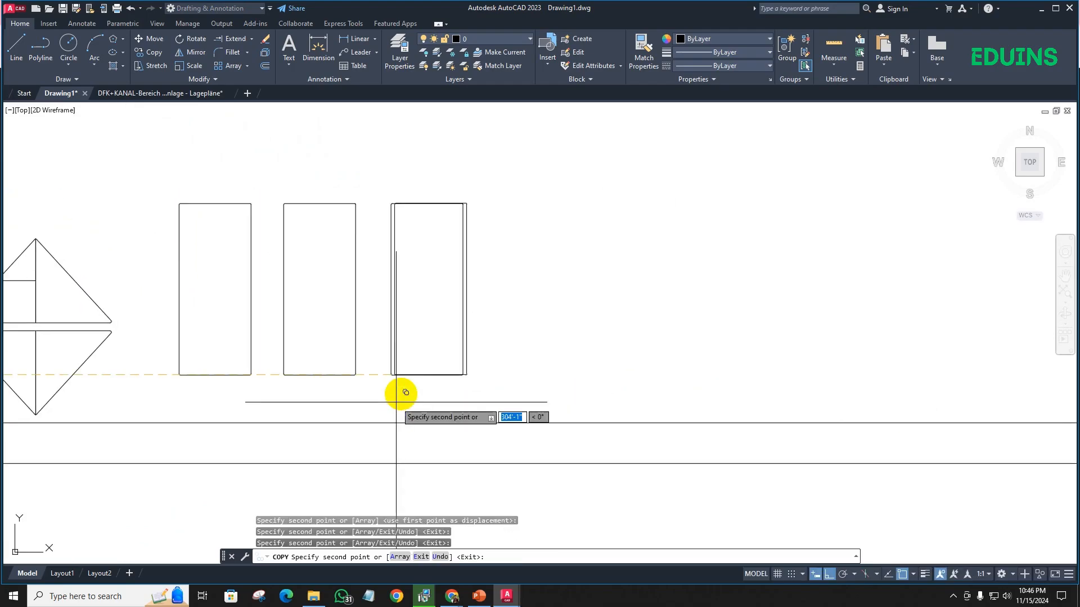
pyautogui.press('Escape')
# - Create a rectangular array from the rightmost rectangle copy with 1 column and 10 rows
pyautogui.scroll(-2, 494, 311)
pyautogui.moveTo(495, 311); pyautogui.dragTo(430, 330, button='middle')
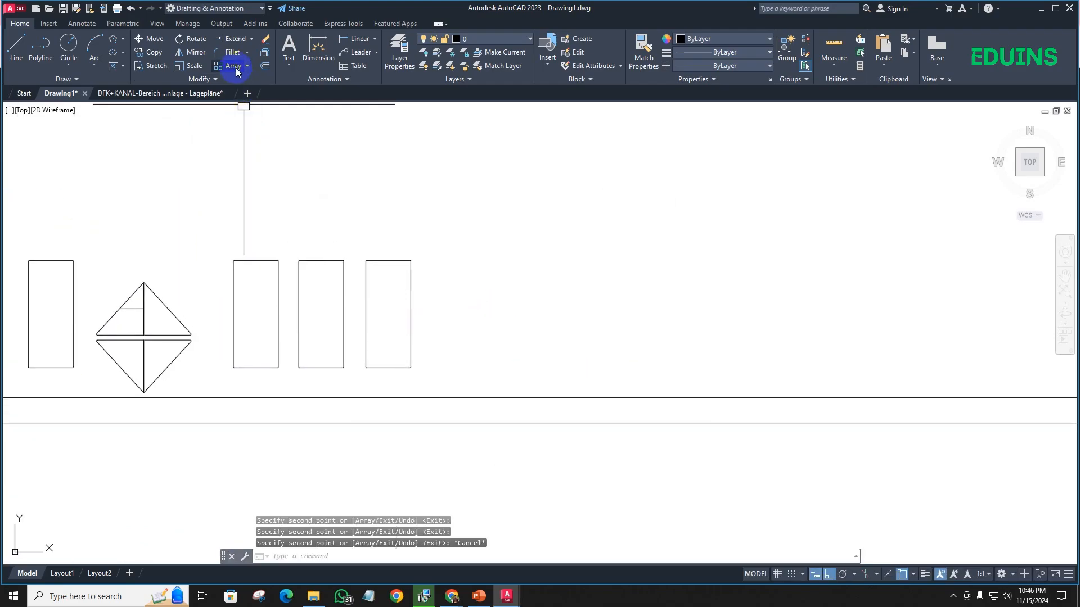
pyautogui.click(441, 309)
pyautogui.click(361, 235)
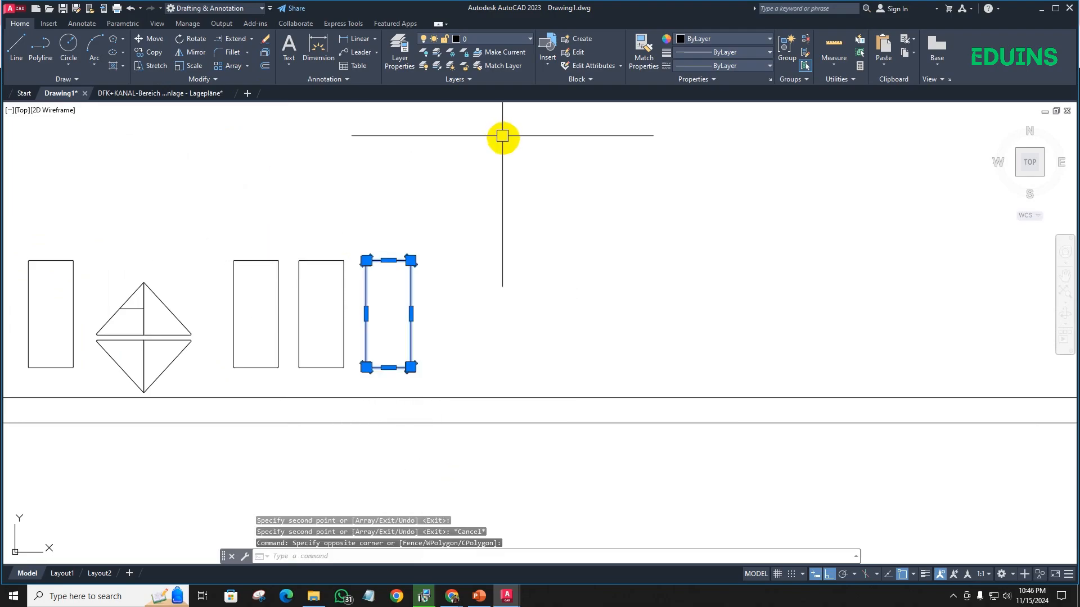
pyautogui.click(243, 67)
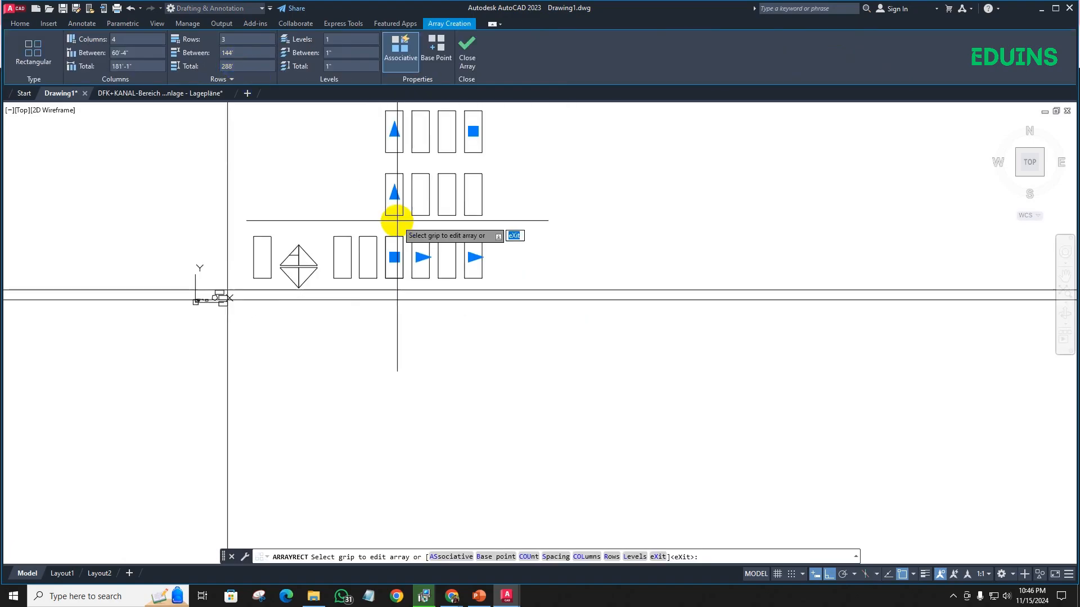
pyautogui.moveTo(395, 221); pyautogui.dragTo(285, 299, button='middle')
pyautogui.click(128, 39)
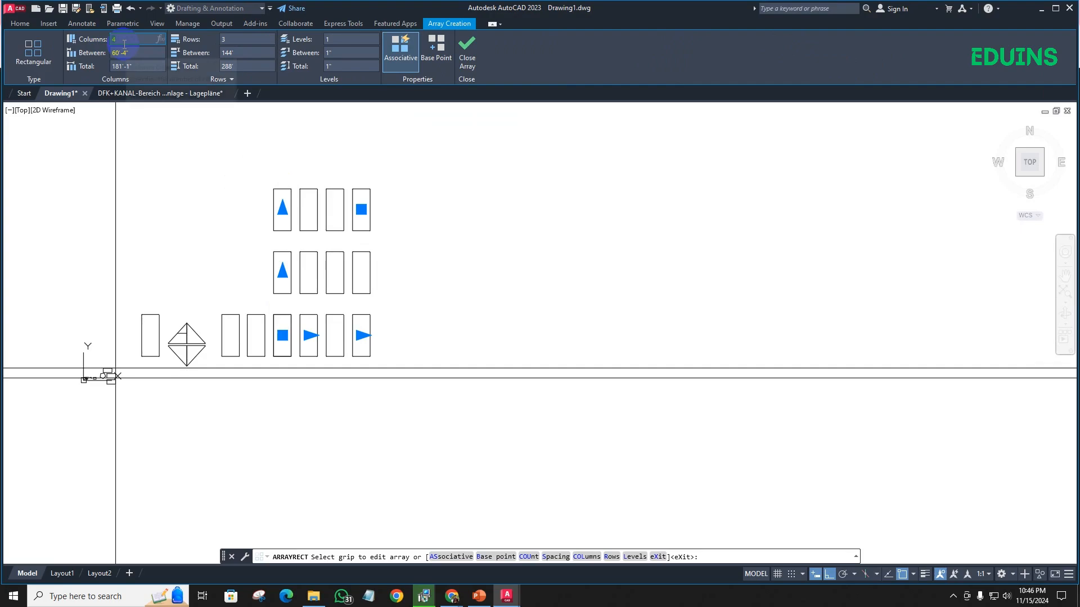
pyautogui.write('1')
pyautogui.click(219, 39)
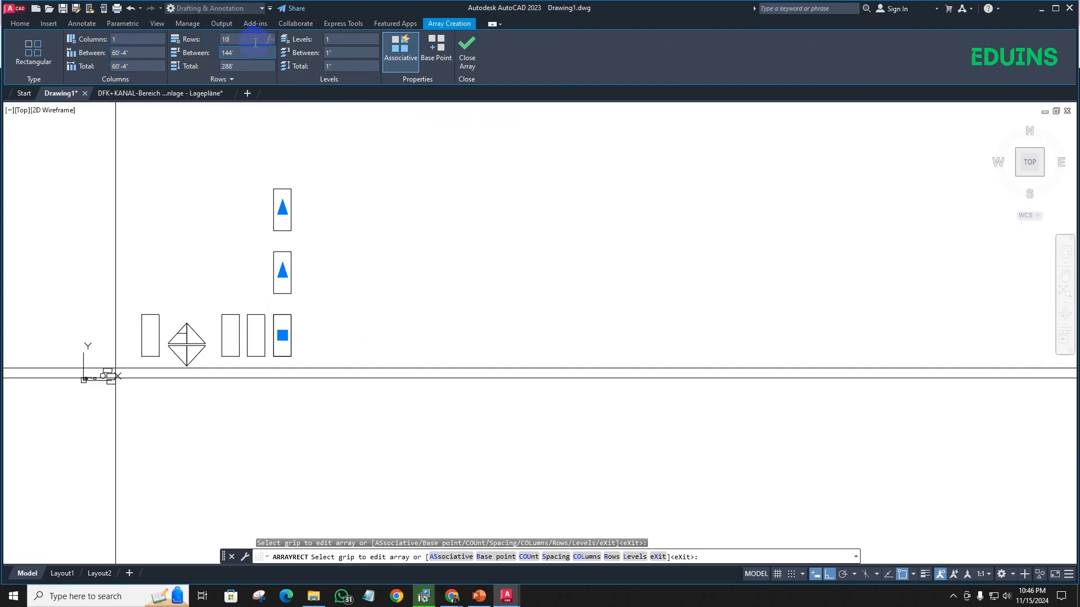
pyautogui.press('Return')
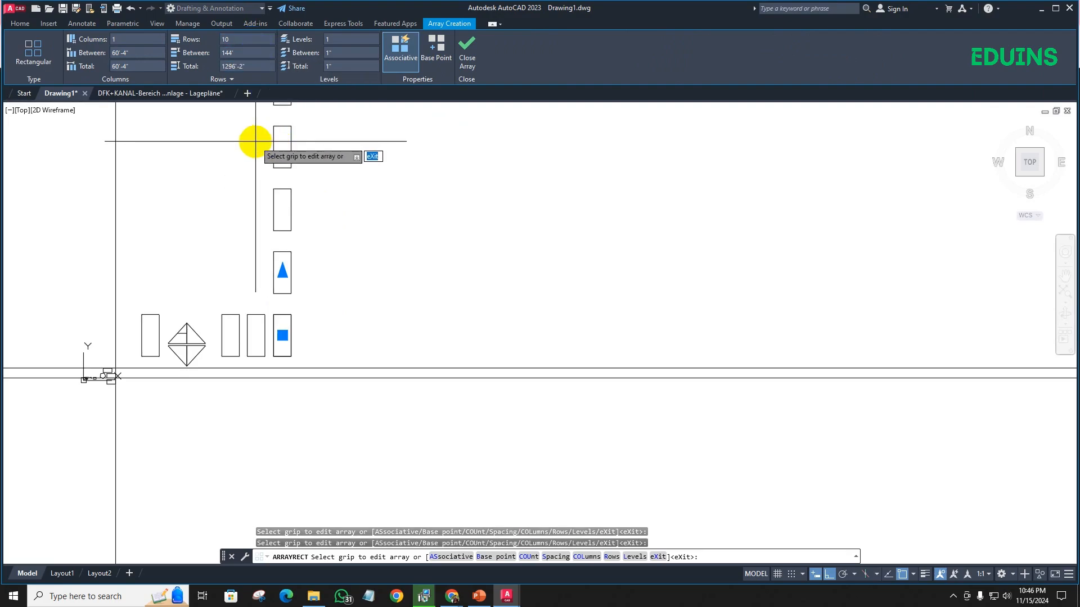
# - Check the vertical extent of the array and set its number of rows to 1
pyautogui.scroll(-2, 255, 138)
pyautogui.moveTo(255, 137); pyautogui.dragTo(281, 273, button='middle')
pyautogui.scroll(-2, 300, 192)
pyautogui.moveTo(298, 192); pyautogui.dragTo(284, 297, button='middle')
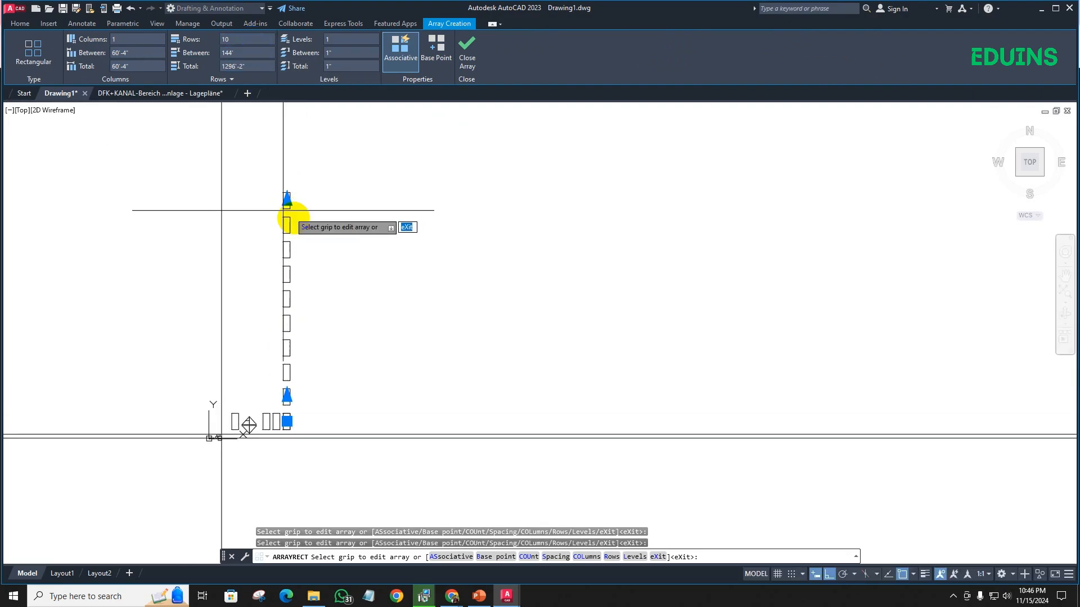
pyautogui.scroll(6, 272, 235)
pyautogui.scroll(-4, 270, 235)
pyautogui.click(240, 38)
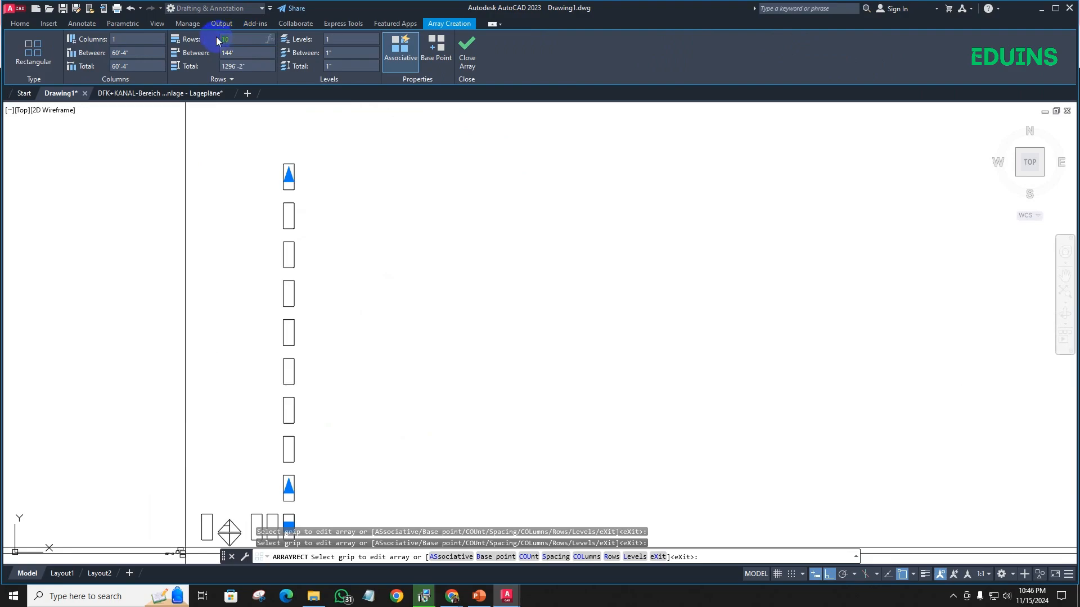
pyautogui.write('1')
pyautogui.press('Return')
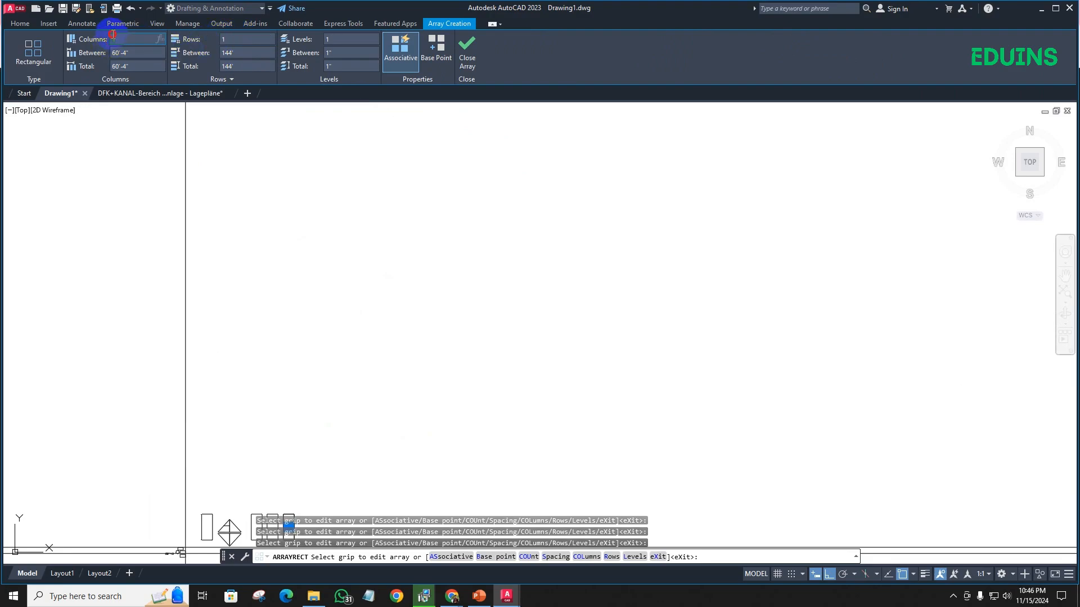
# - Set the rectangular array's number of columns to 10 and finish the array
pyautogui.click(113, 36)
pyautogui.write('10')
pyautogui.press('Return')
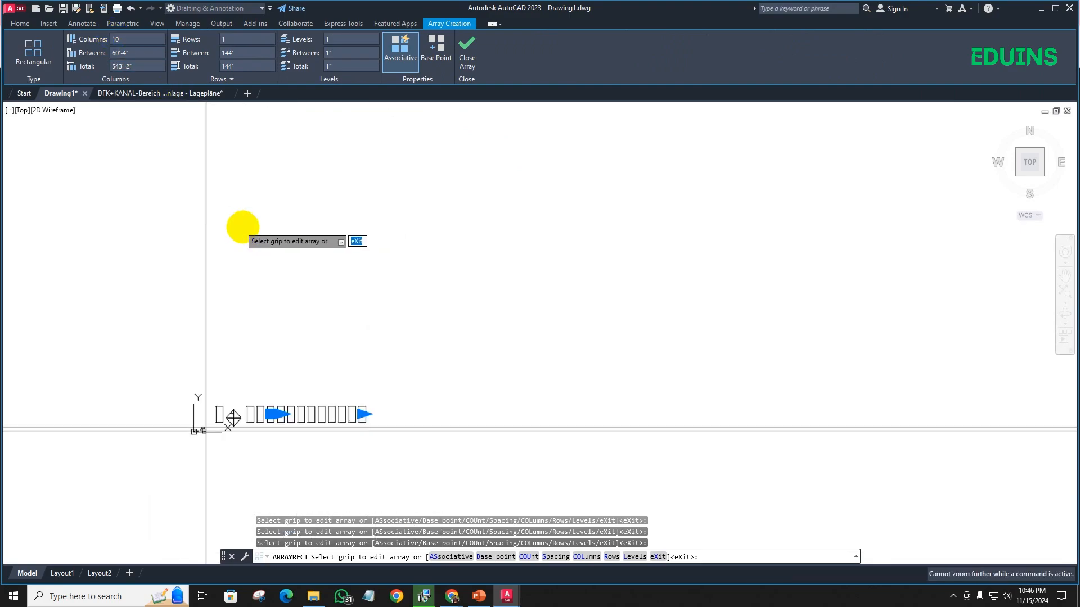
pyautogui.scroll(5, 205, 174)
pyautogui.scroll(2, 318, 316)
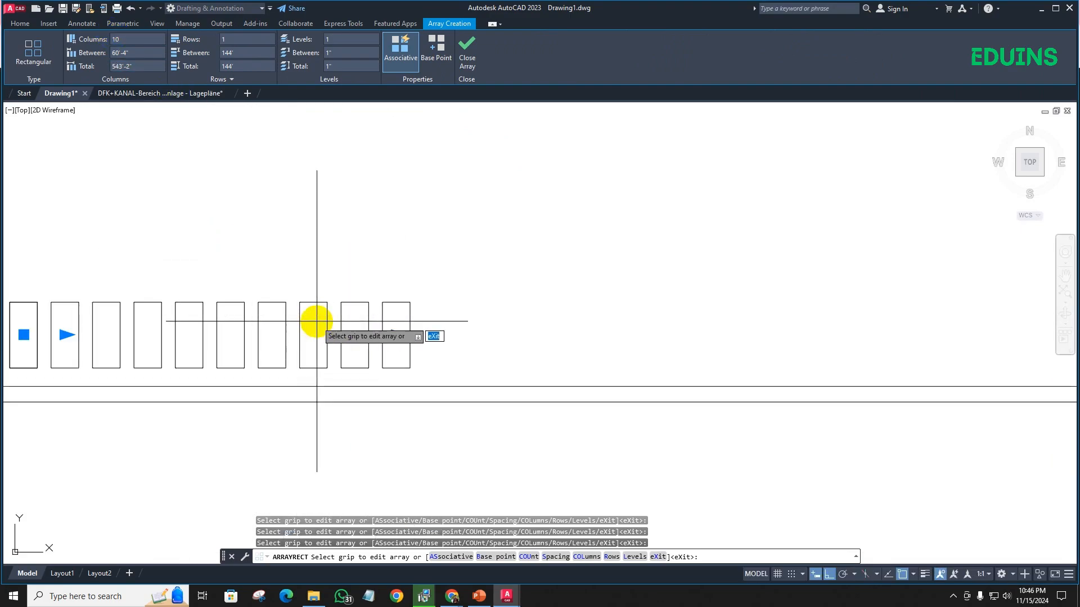
pyautogui.scroll(-2, 292, 242)
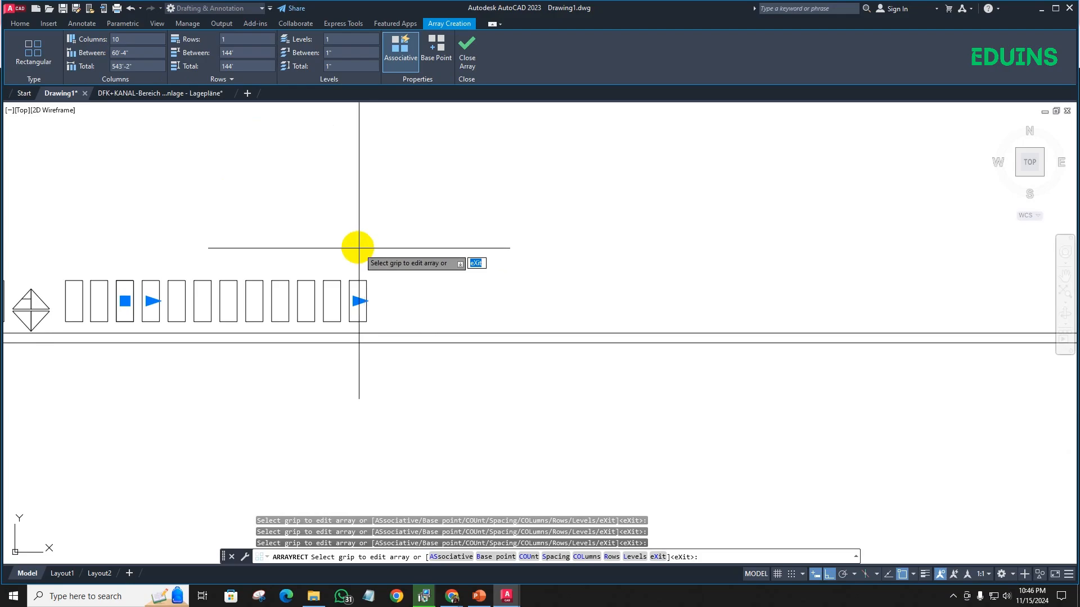
pyautogui.press('Escape')
# - Extend the rectangle array to 30 columns with its last-column grip and clear the selection
pyautogui.click(335, 295)
pyautogui.click(361, 300)
pyautogui.click(340, 297)
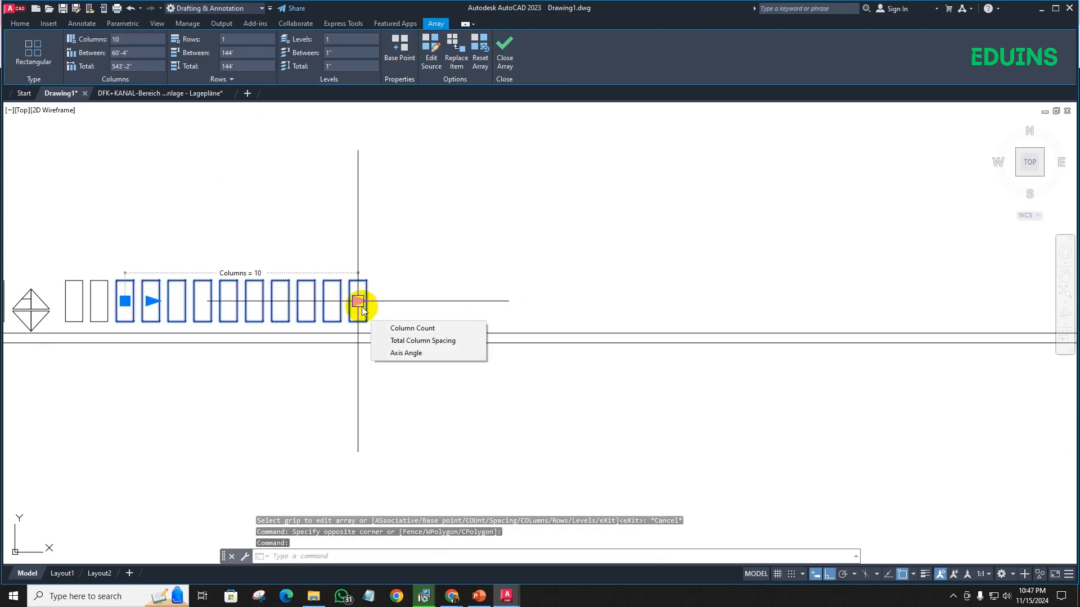
pyautogui.click(360, 302)
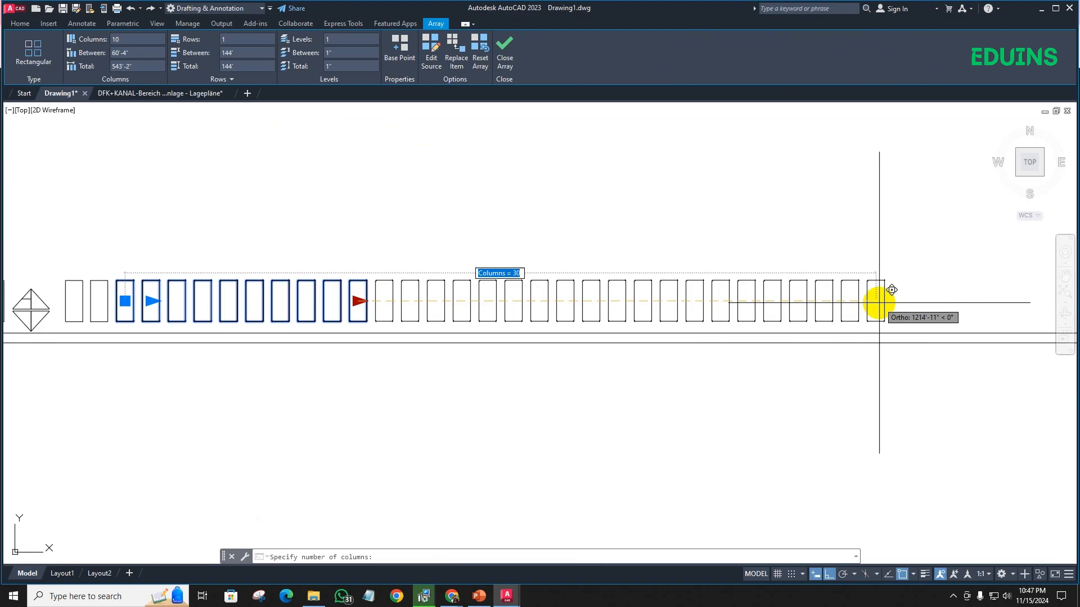
pyautogui.press('Escape')
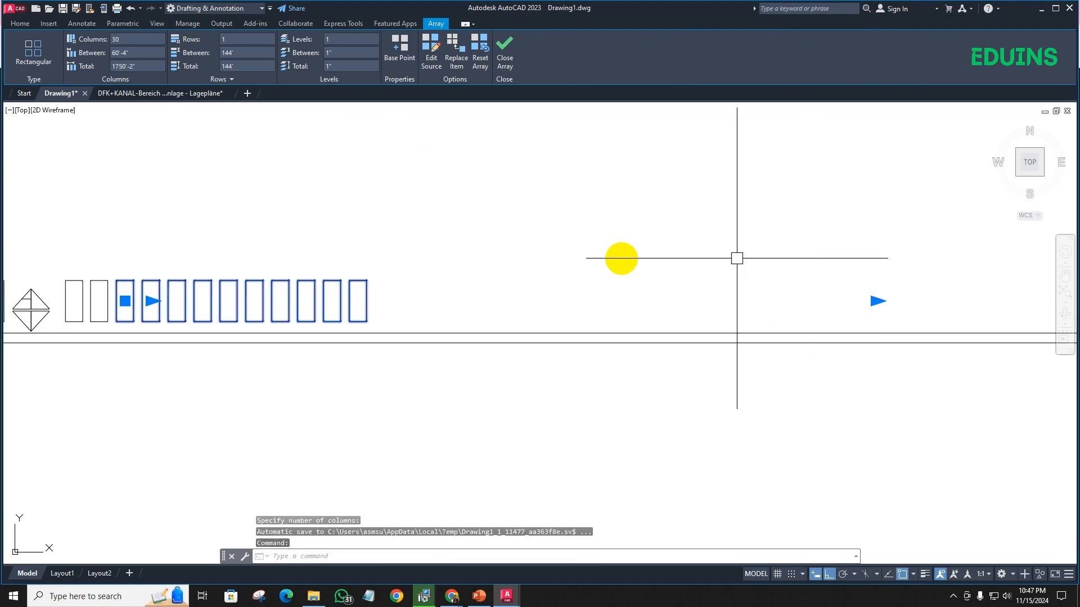
pyautogui.press('Escape')
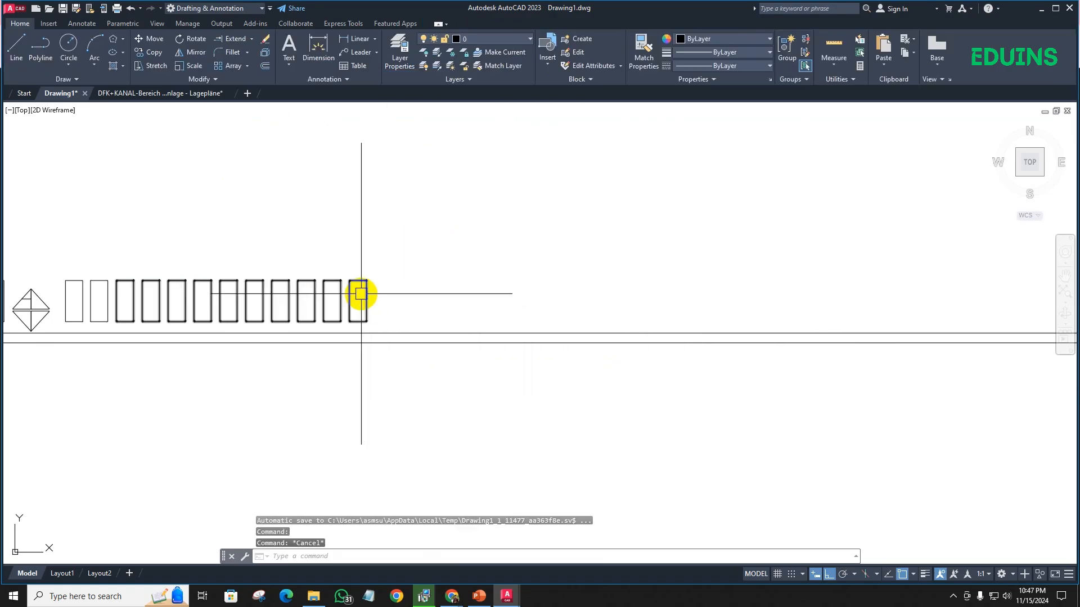
# - Reduce the rectangle array to 23 columns with its last-column grip and clear the selection
pyautogui.click(375, 293)
pyautogui.click(875, 301)
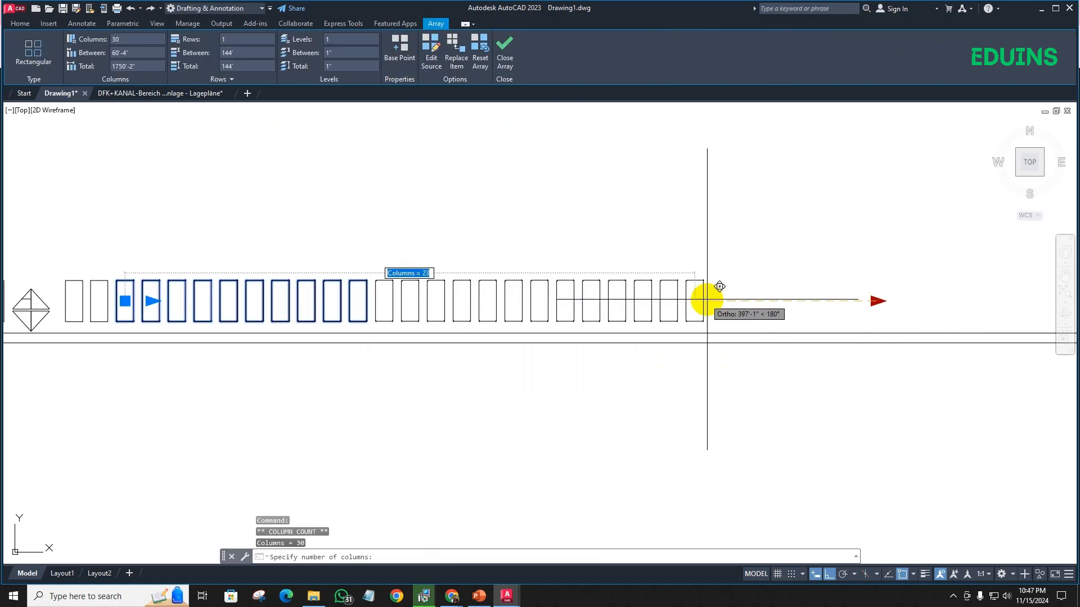
pyautogui.press('Escape')
pyautogui.press('Escape')
pyautogui.scroll(-3, 490, 235)
pyautogui.scroll(2, 490, 235)
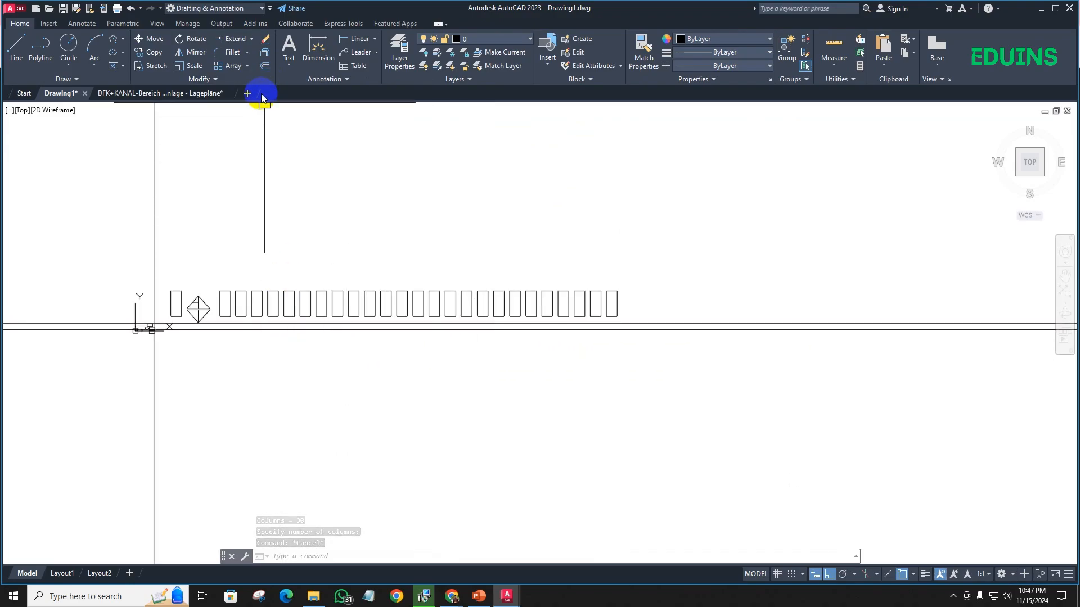
pyautogui.click(247, 66)
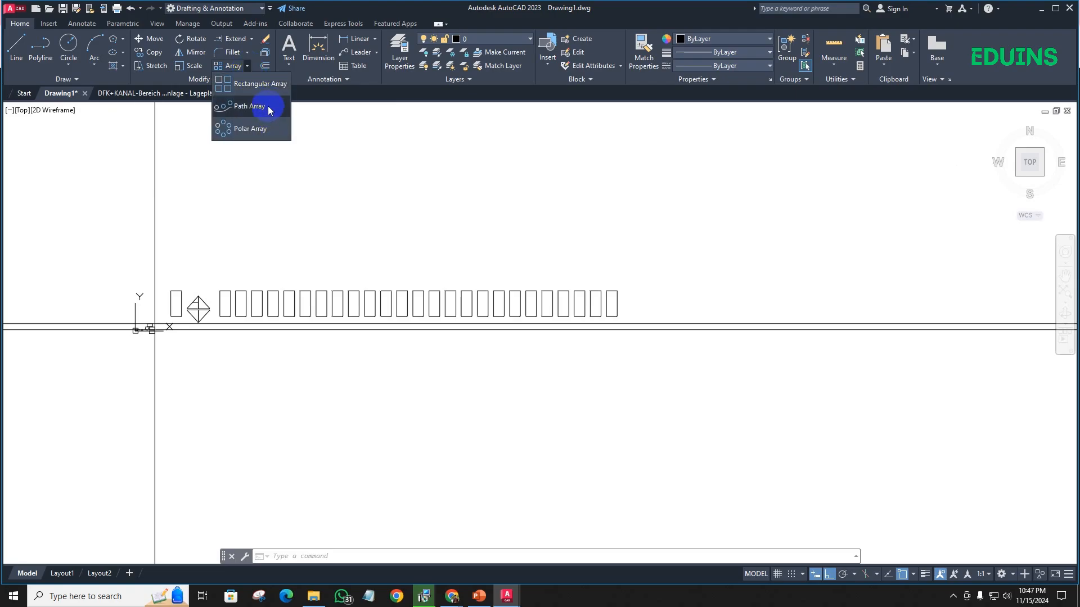
pyautogui.click(241, 212)
pyautogui.moveTo(243, 226); pyautogui.dragTo(95, 213, button='middle')
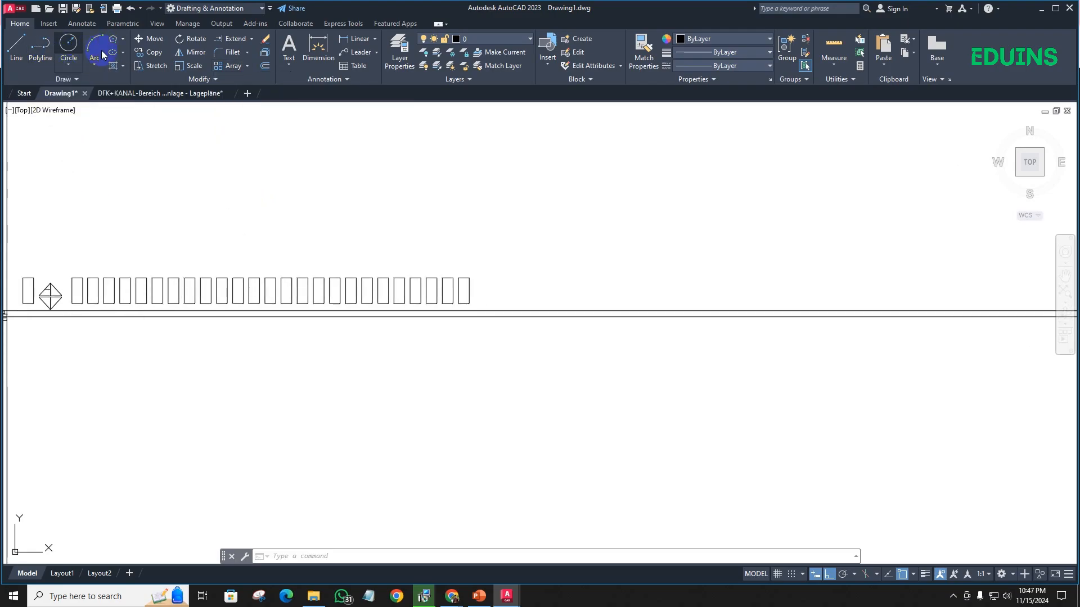
pyautogui.click(41, 48)
pyautogui.scroll(4, 178, 221)
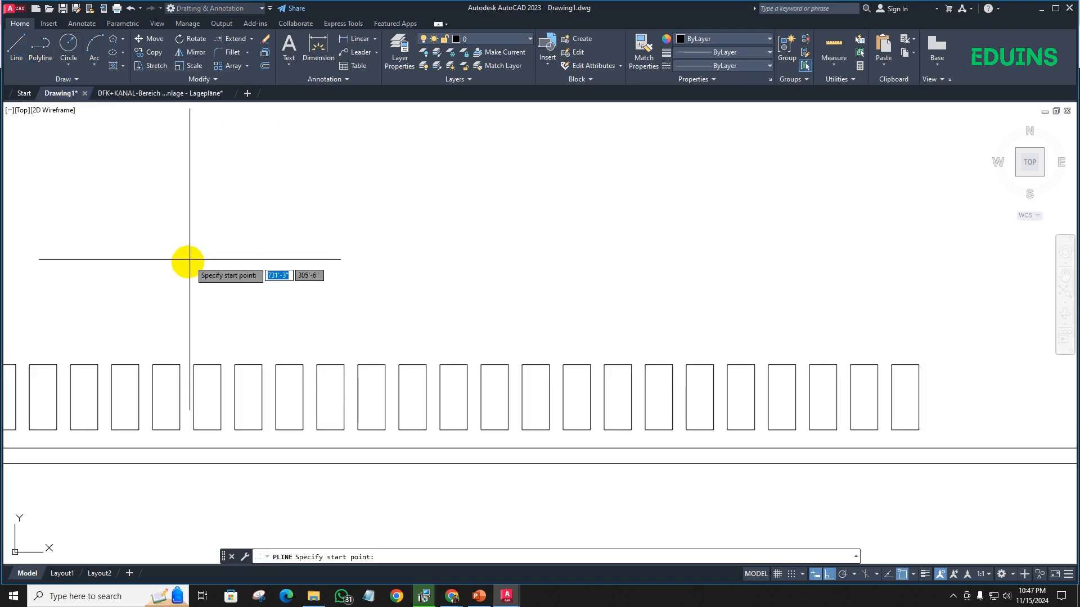
pyautogui.click(179, 257)
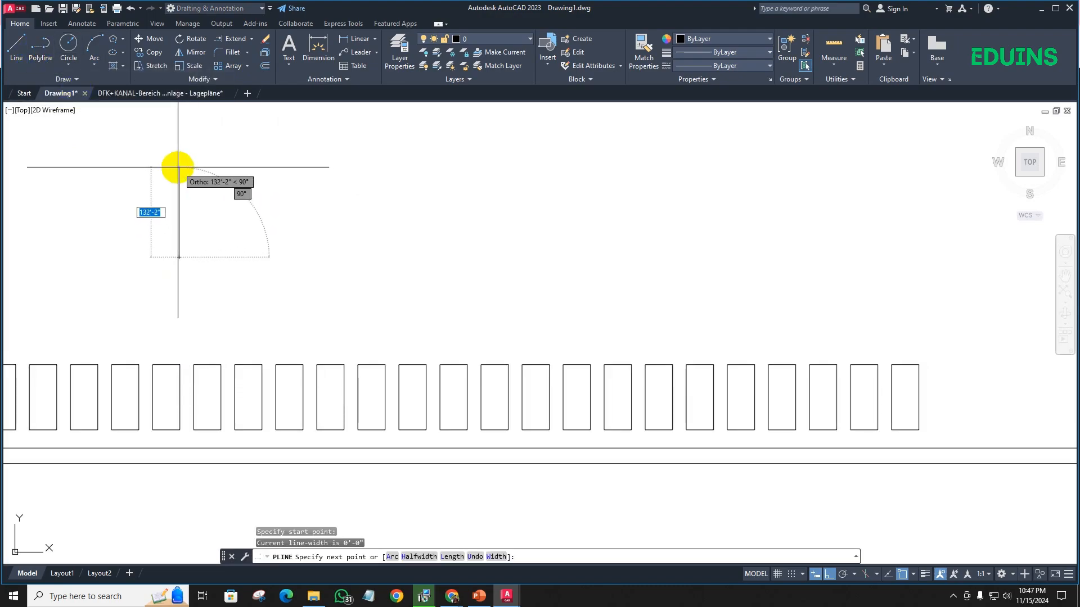
# - Turn Ortho off and draw a three-point arc above the rectangle row, with its end about 170' from its second point
pyautogui.press('F8')
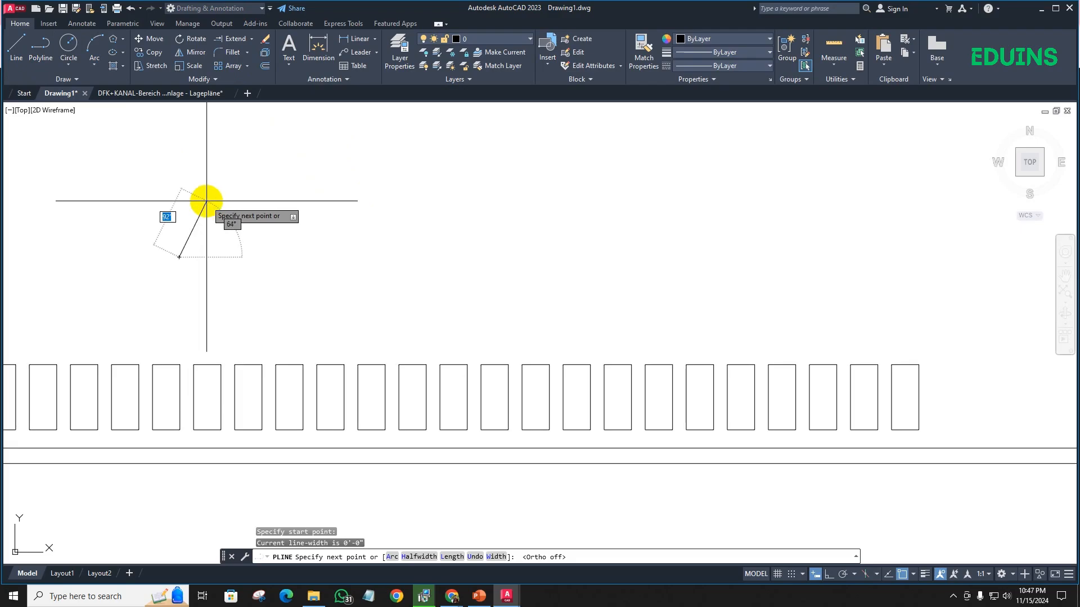
pyautogui.click(93, 43)
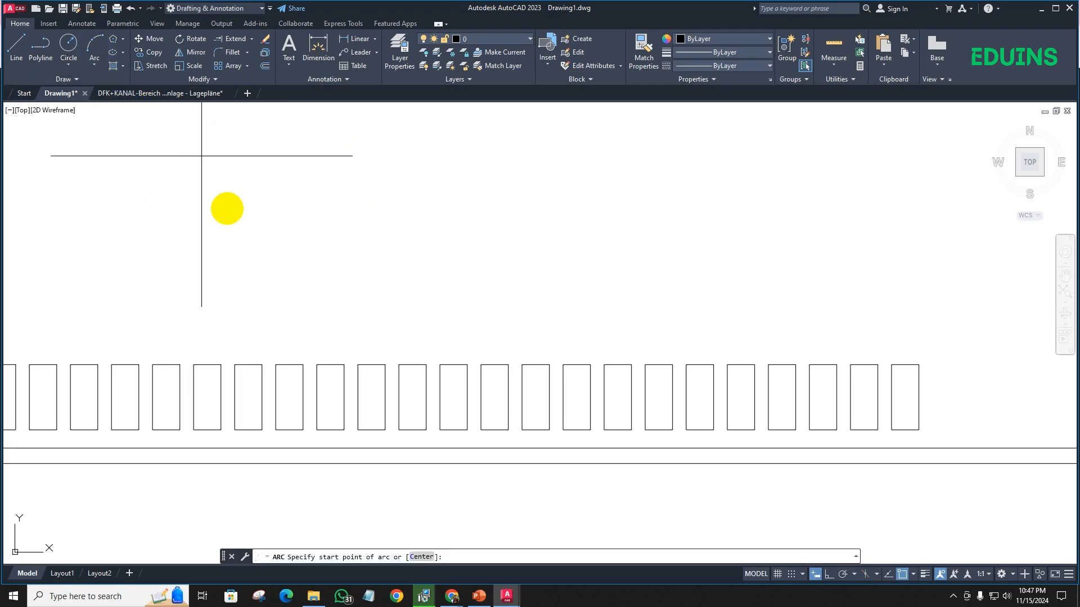
pyautogui.click(180, 218)
pyautogui.click(248, 176)
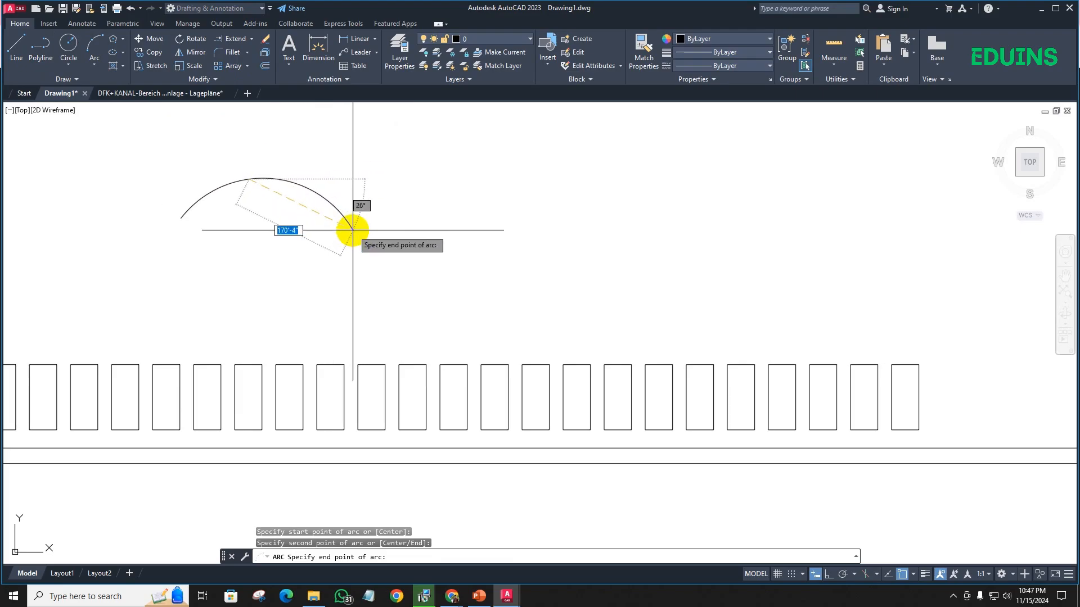
pyautogui.click(353, 231)
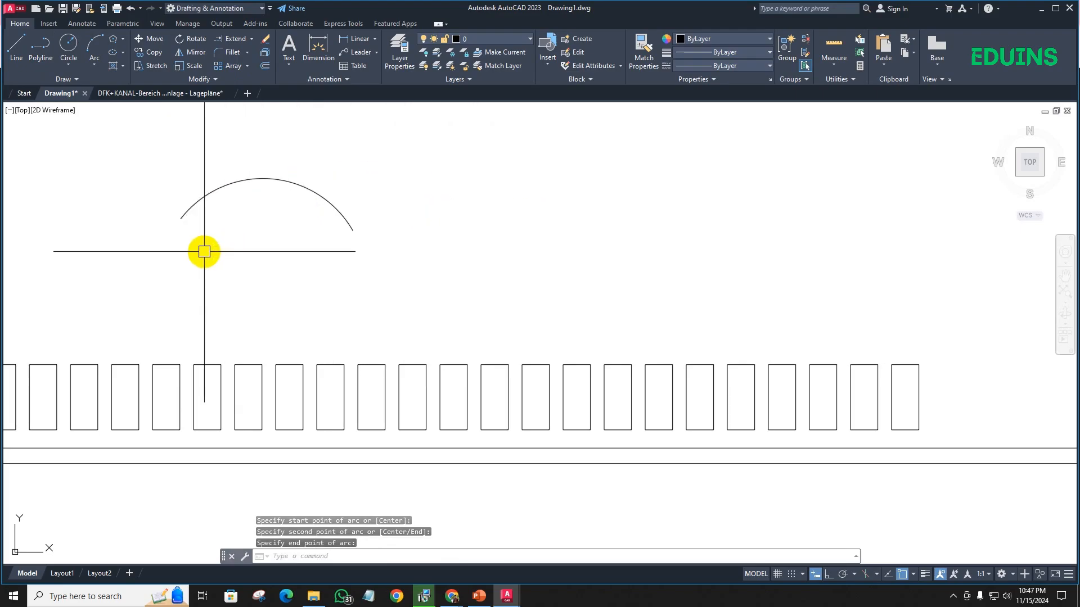
# - Draw a small circle centred on the arc near its left end
pyautogui.write('c')
pyautogui.press('Return')
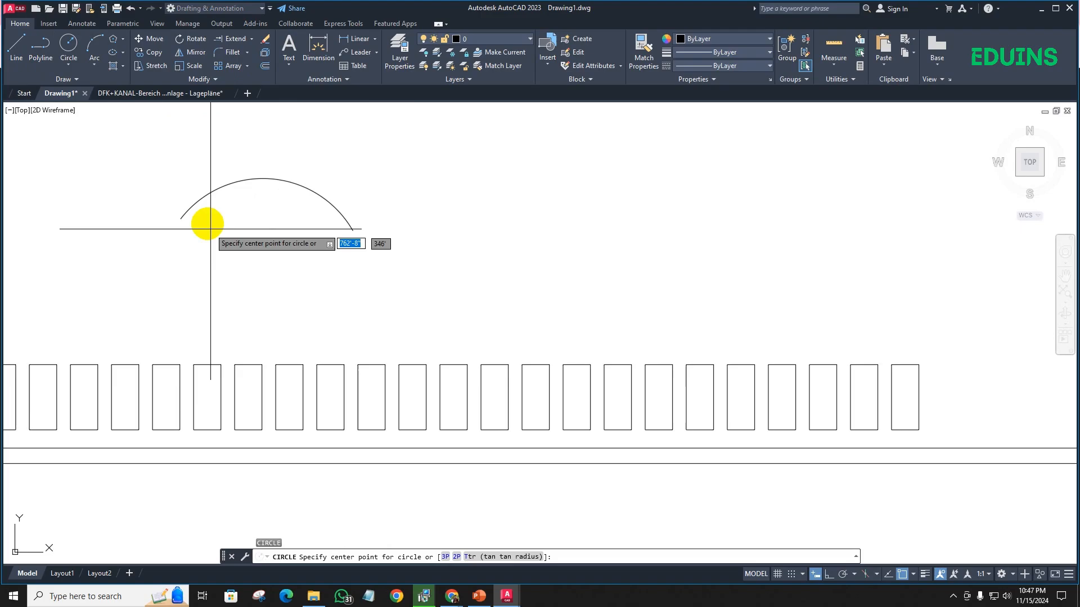
pyautogui.click(198, 202)
pyautogui.click(200, 214)
pyautogui.scroll(4, 208, 194)
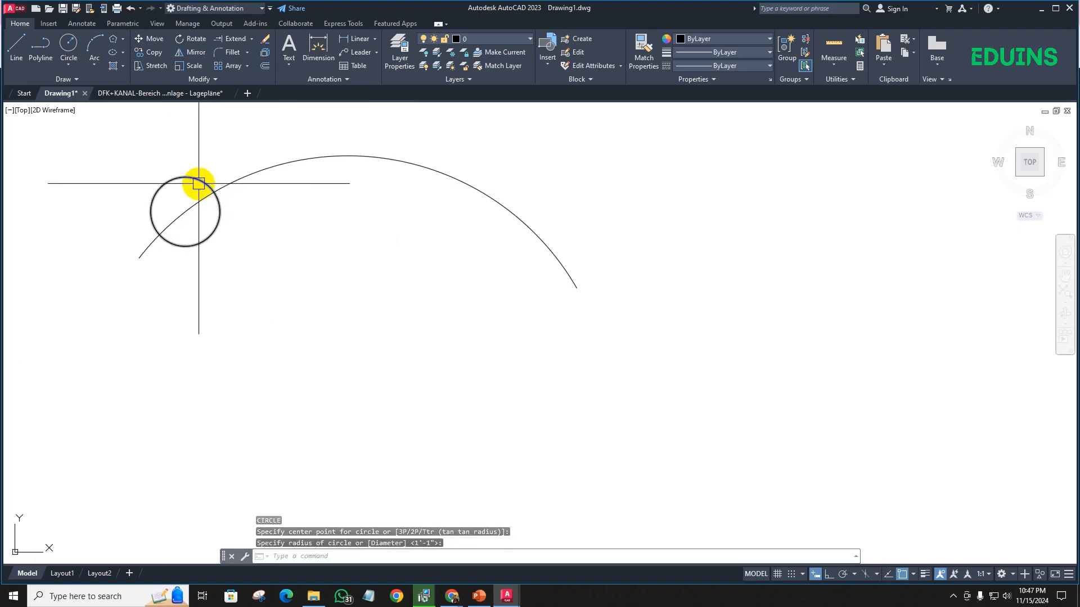
# - Move the circle by its top quadrant onto the arc's left endpoint
pyautogui.click(199, 182)
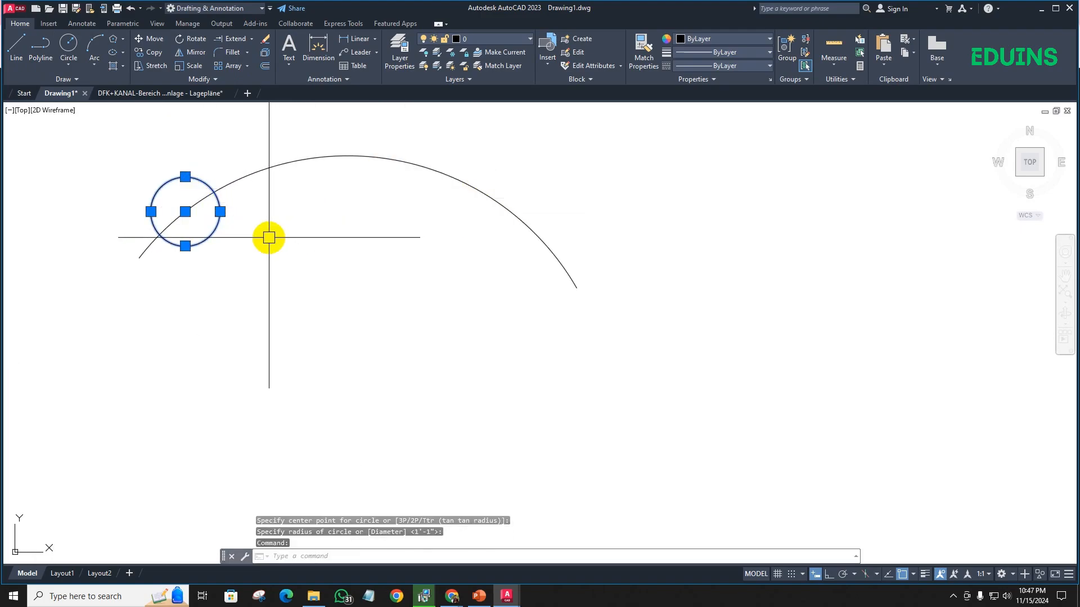
pyautogui.write('M')
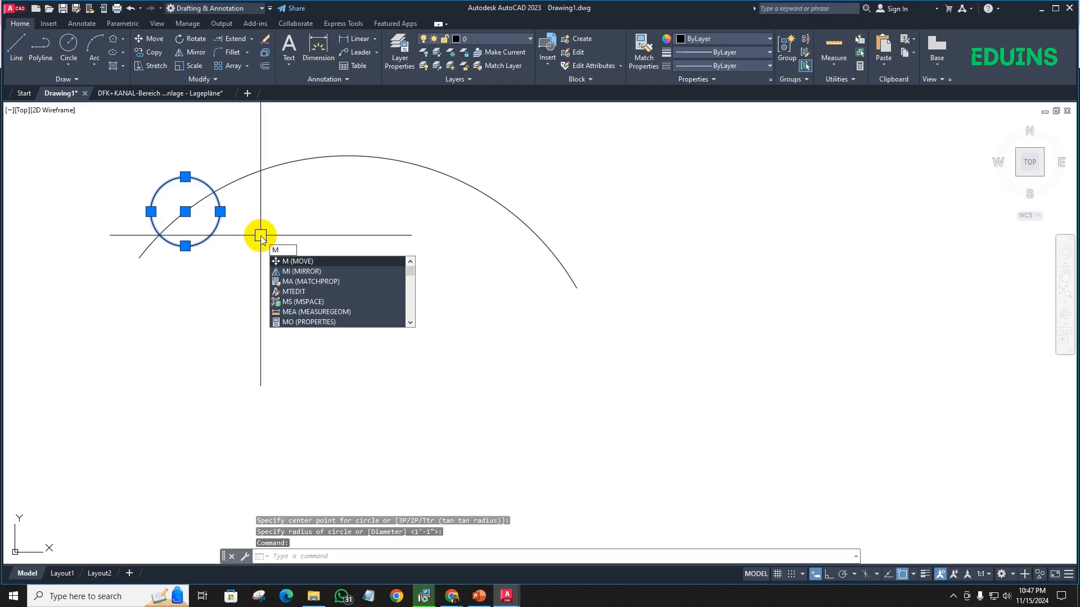
pyautogui.press('Return')
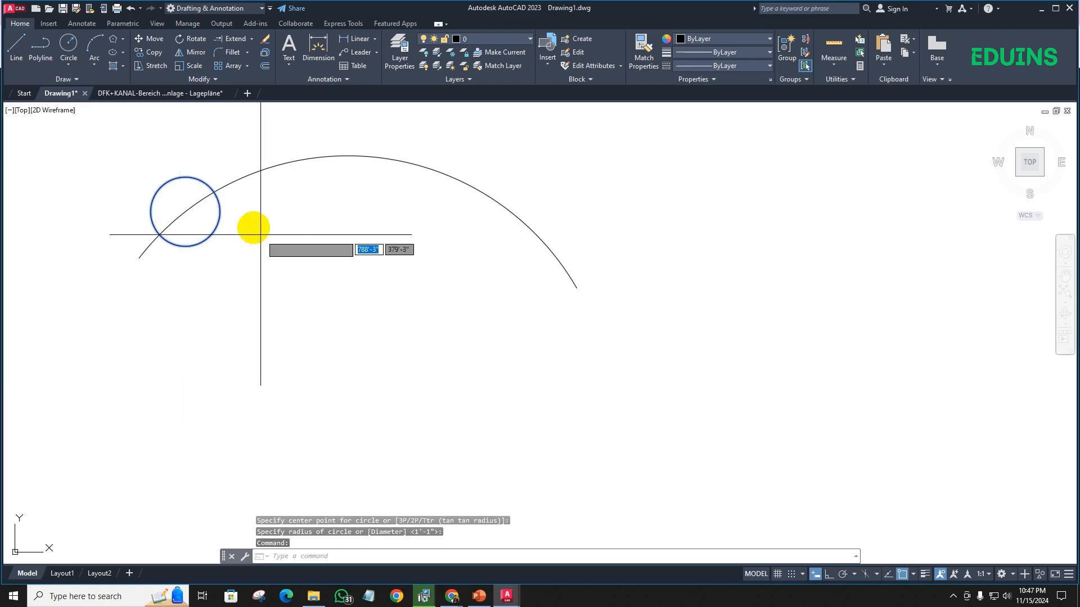
pyautogui.click(185, 177)
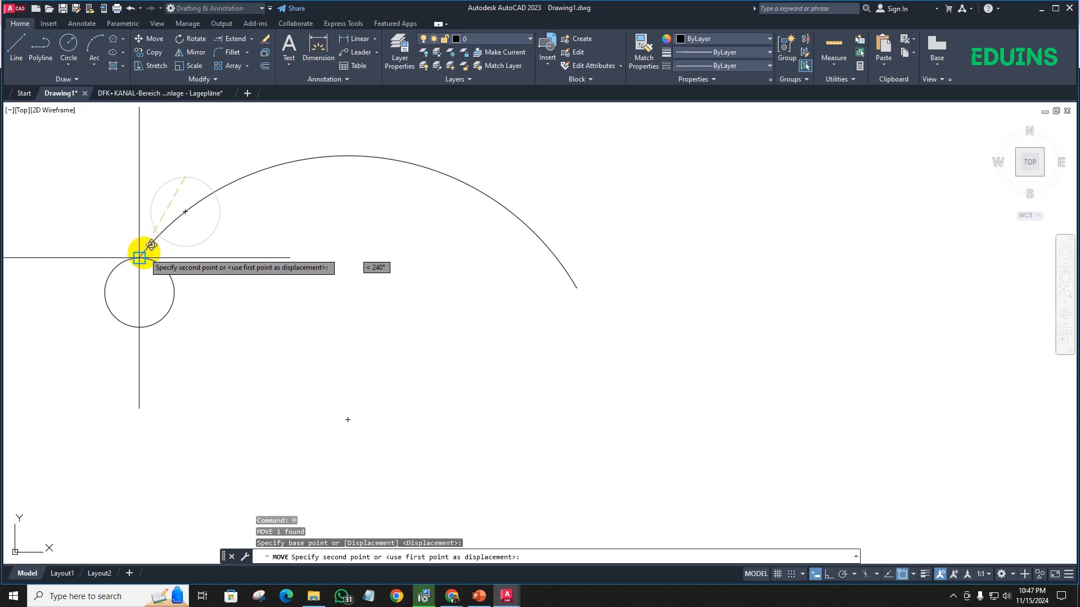
pyautogui.click(140, 257)
pyautogui.click(159, 260)
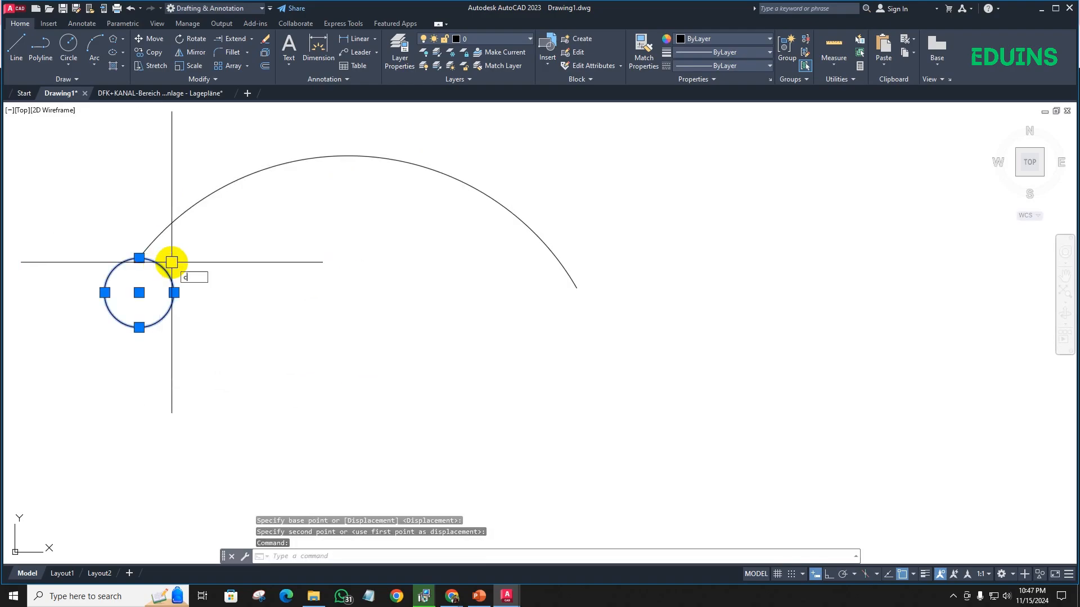
pyautogui.write('CC')
pyautogui.press('Return')
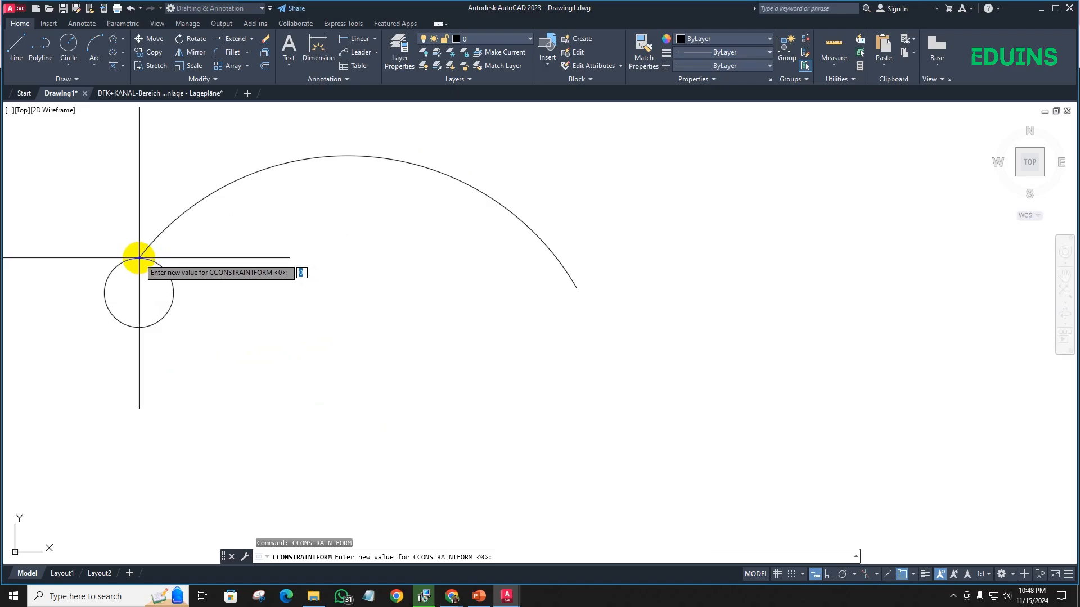
pyautogui.press('Escape')
# - Copy the circle by its top quadrant to a point further along the arc, and delete that copy
pyautogui.click(170, 274)
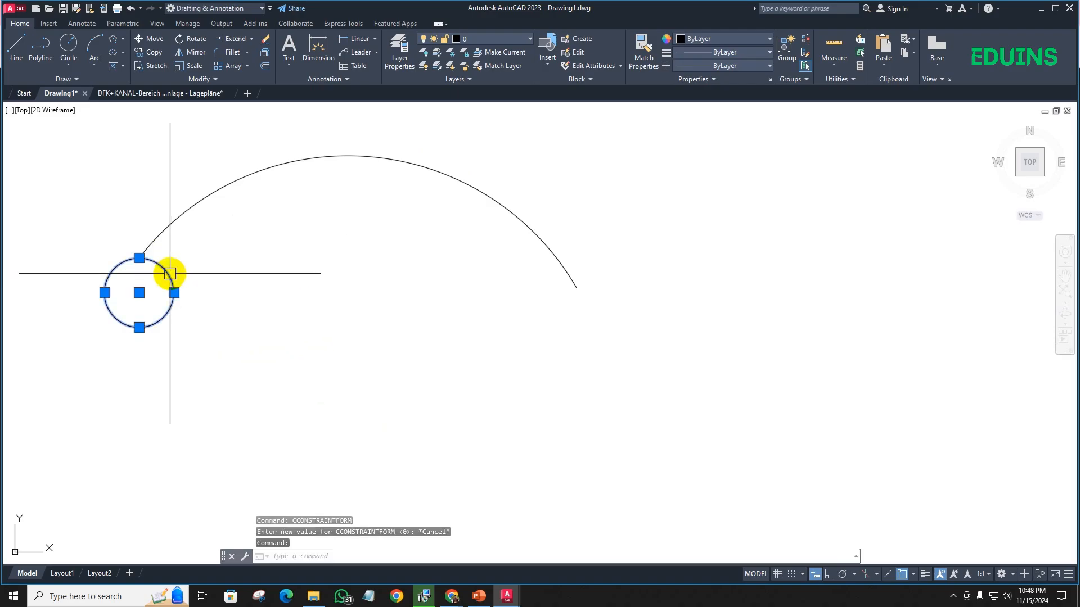
pyautogui.write('co')
pyautogui.press('Return')
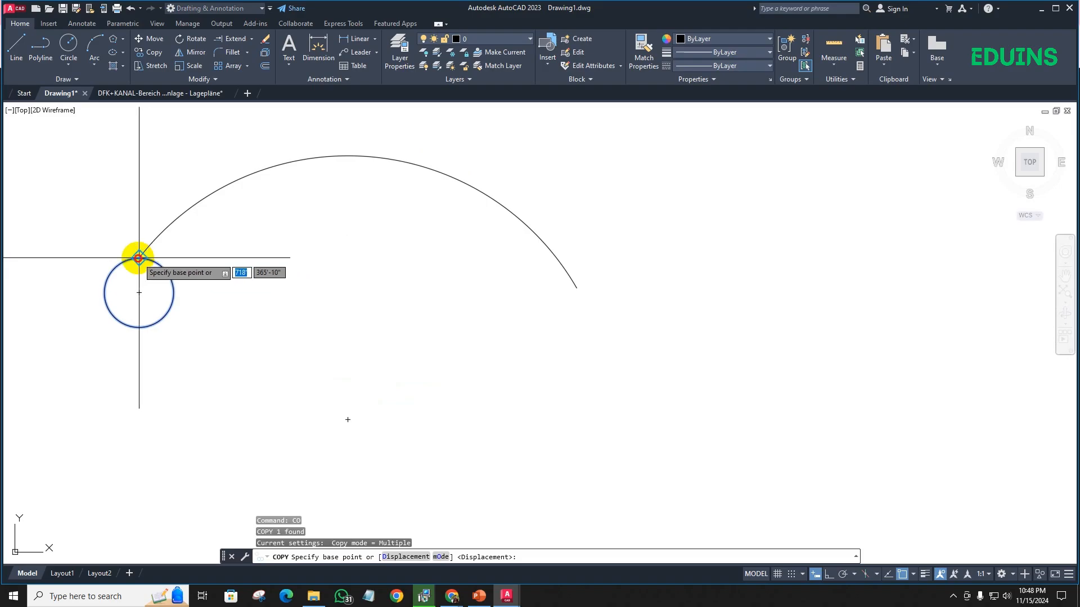
pyautogui.click(139, 258)
pyautogui.click(197, 202)
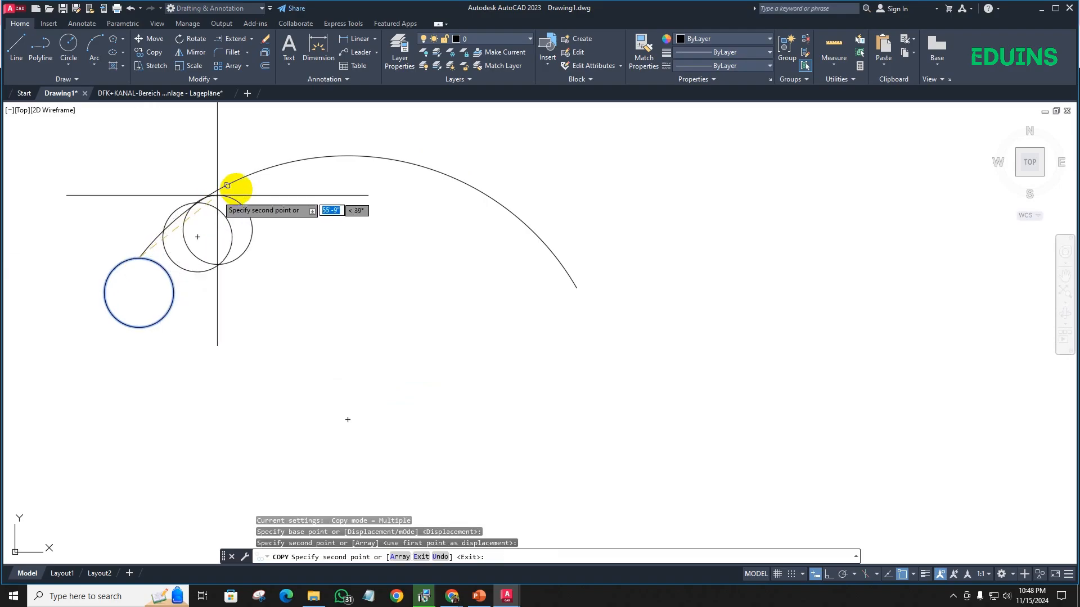
pyautogui.press('Escape')
pyautogui.click(198, 203)
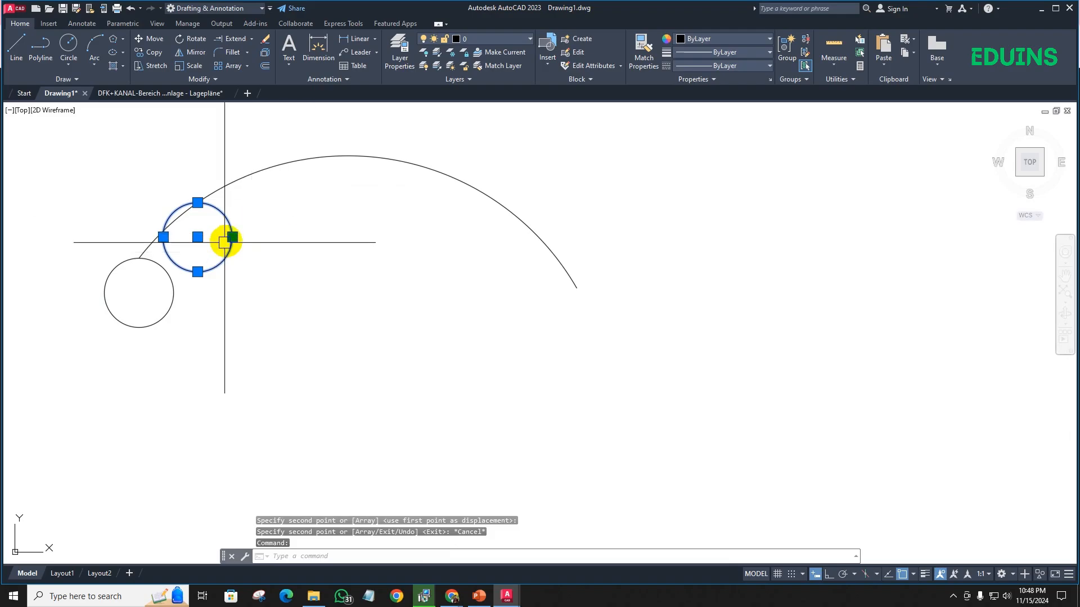
pyautogui.press('Delete')
# - Create a path array of the circle using the arc as the path curve
pyautogui.click(248, 67)
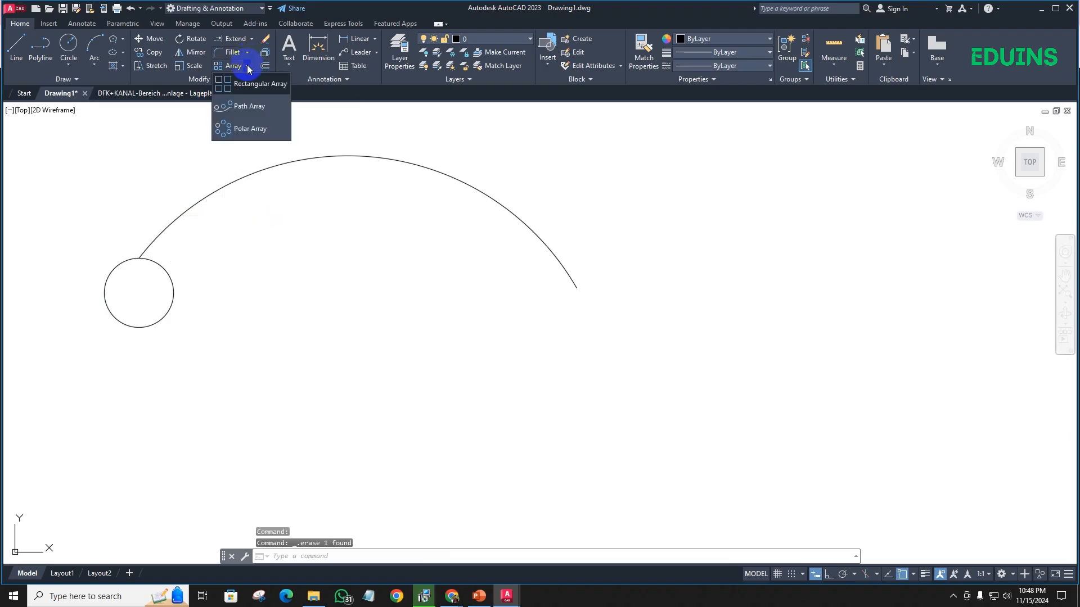
pyautogui.click(253, 115)
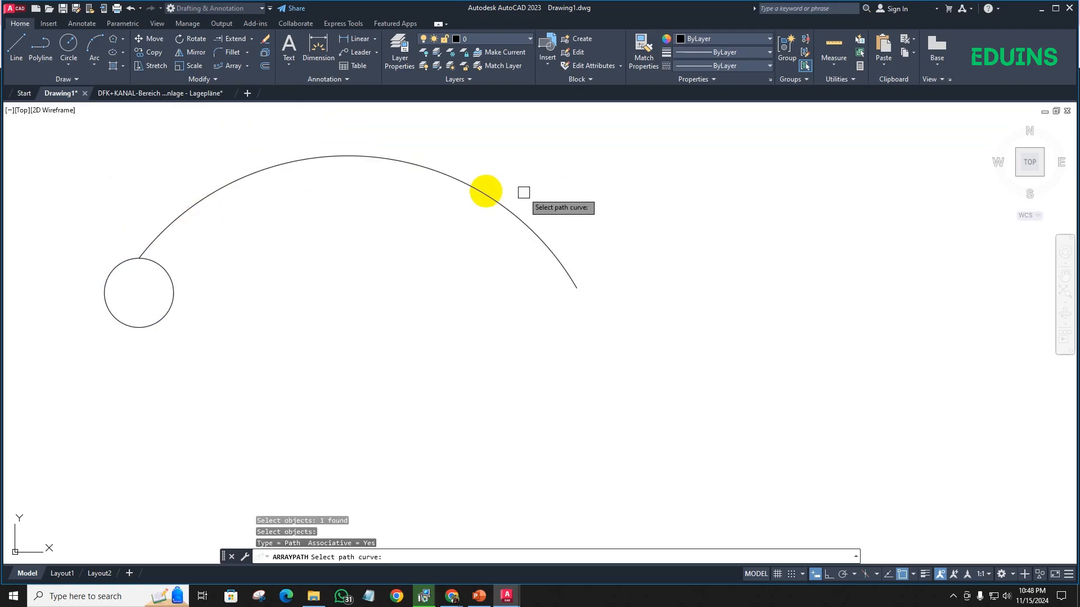
pyautogui.click(307, 154)
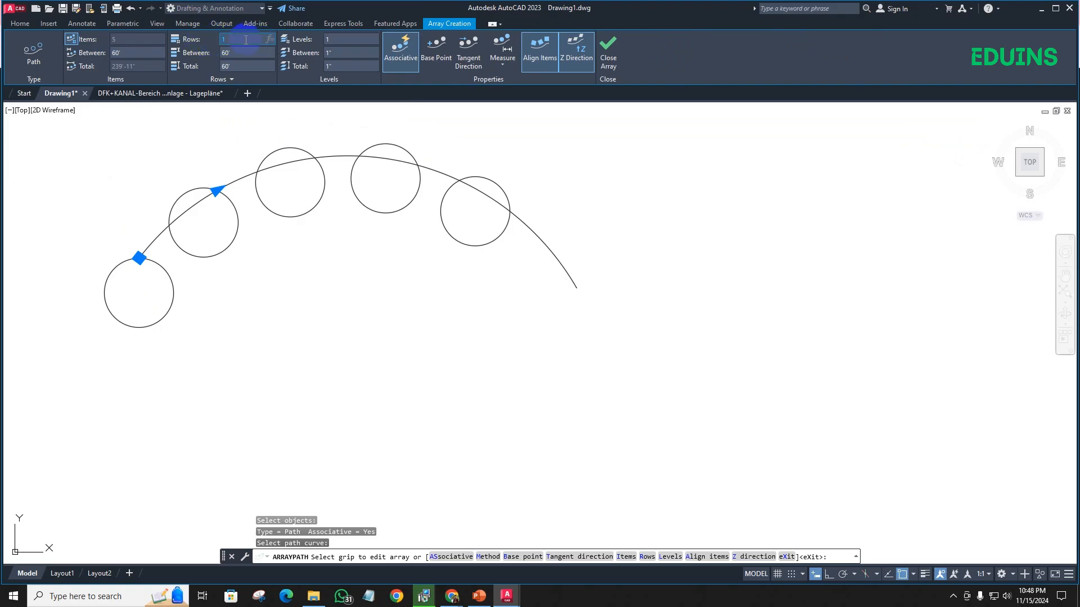
# - Set the circle path array's number of rows to 2
pyautogui.click(335, 37)
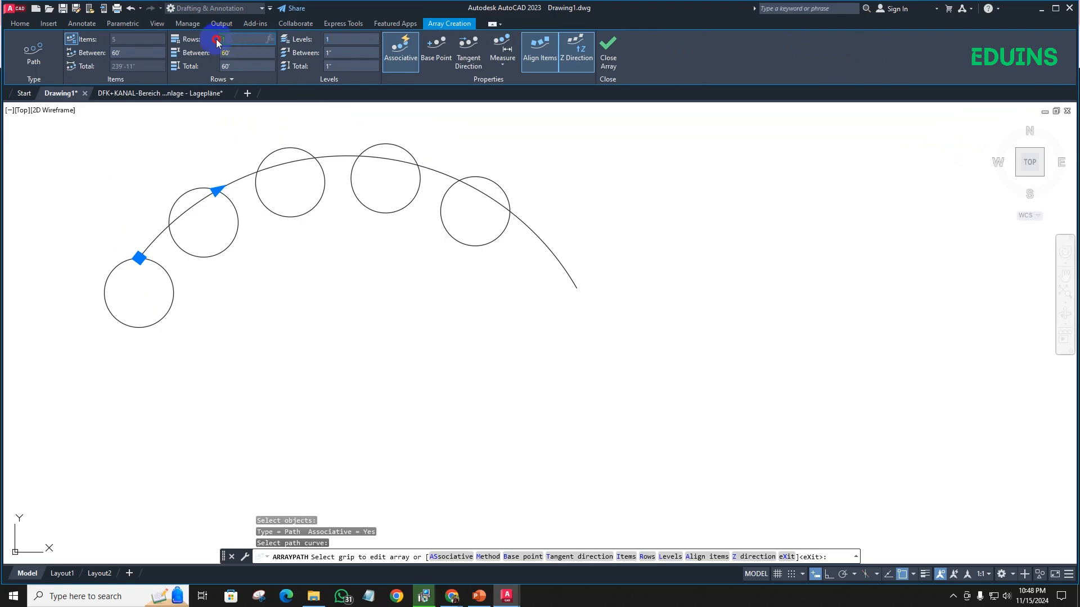
pyautogui.write('2')
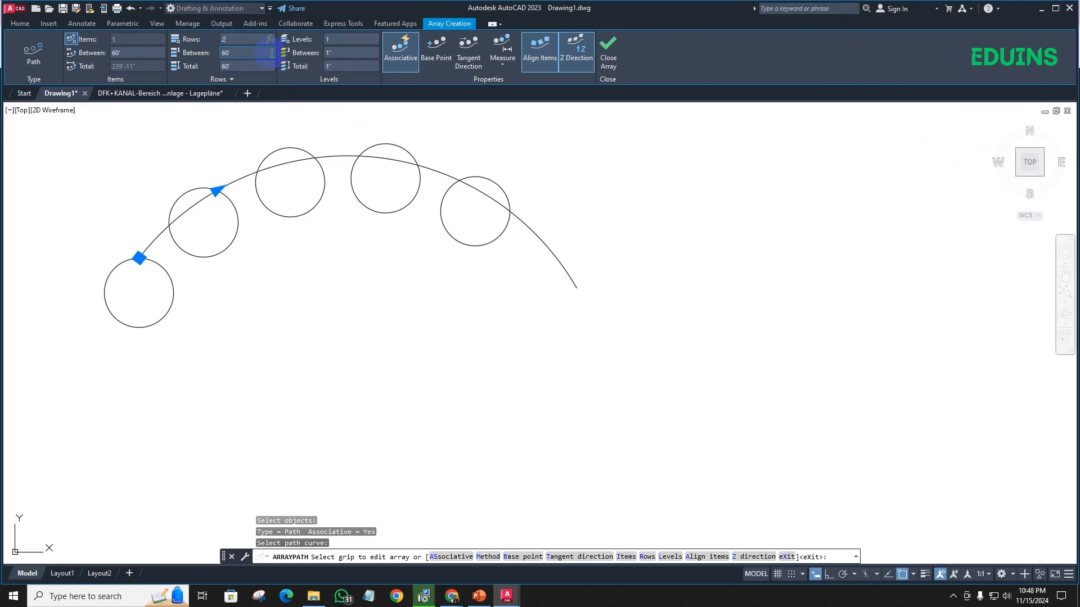
pyautogui.press('Return')
pyautogui.scroll(-3, 263, 131)
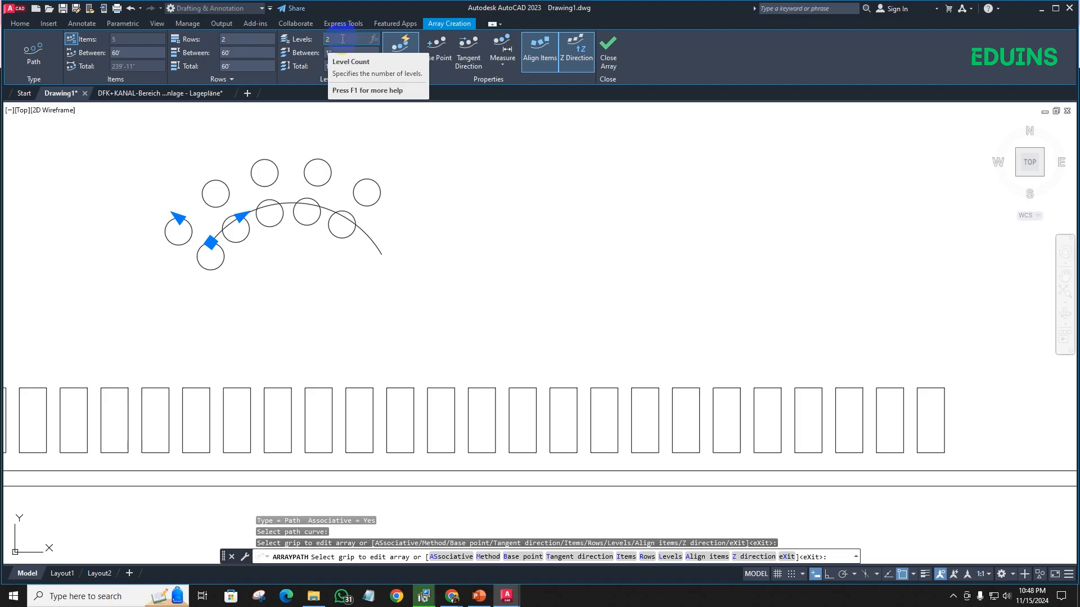
# - Set the circle path array's number of levels to 2 and leave the array command
pyautogui.press('Return')
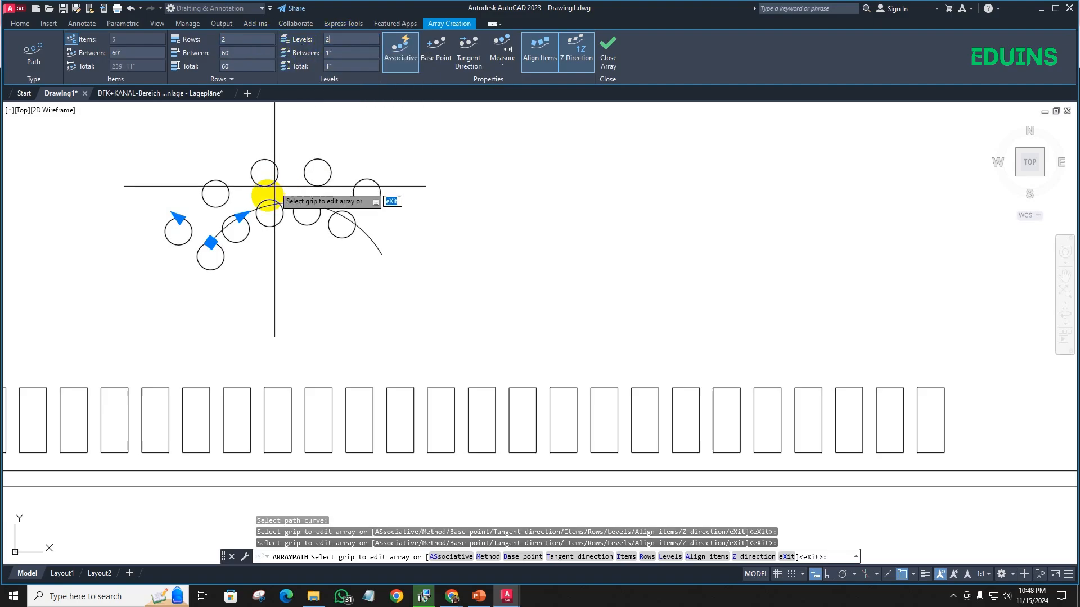
pyautogui.scroll(4, 357, 212)
pyautogui.scroll(-4, 337, 212)
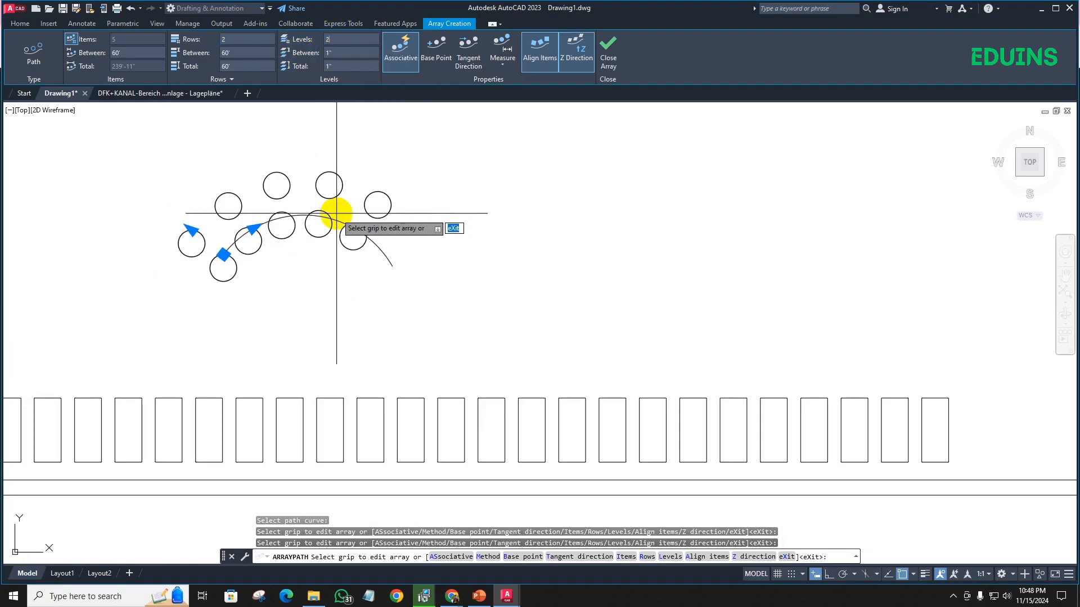
pyautogui.scroll(5, 336, 212)
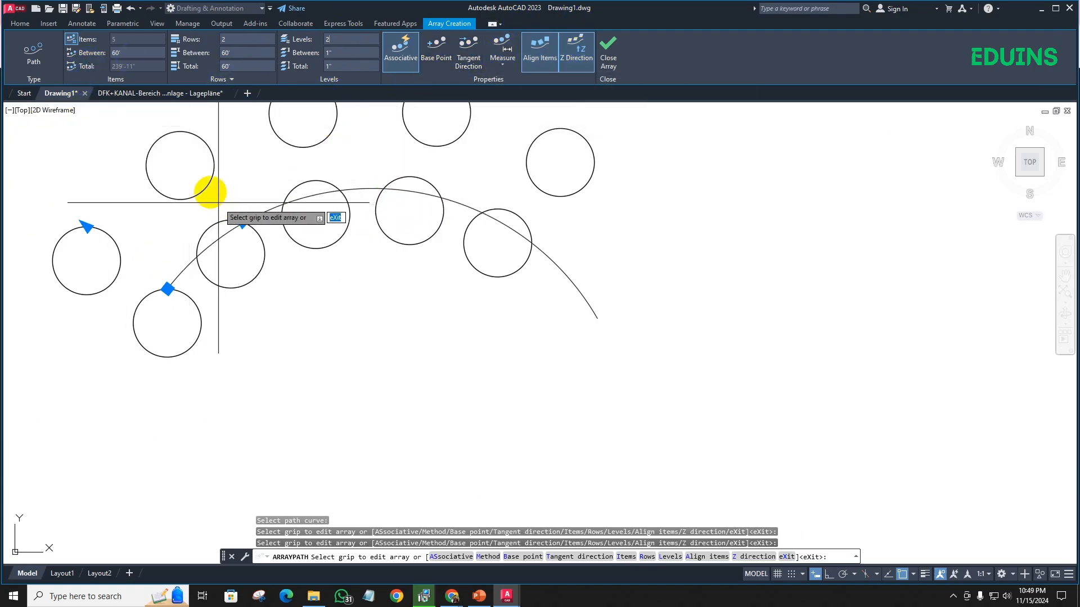
pyautogui.press('Escape')
pyautogui.scroll(-3, 262, 207)
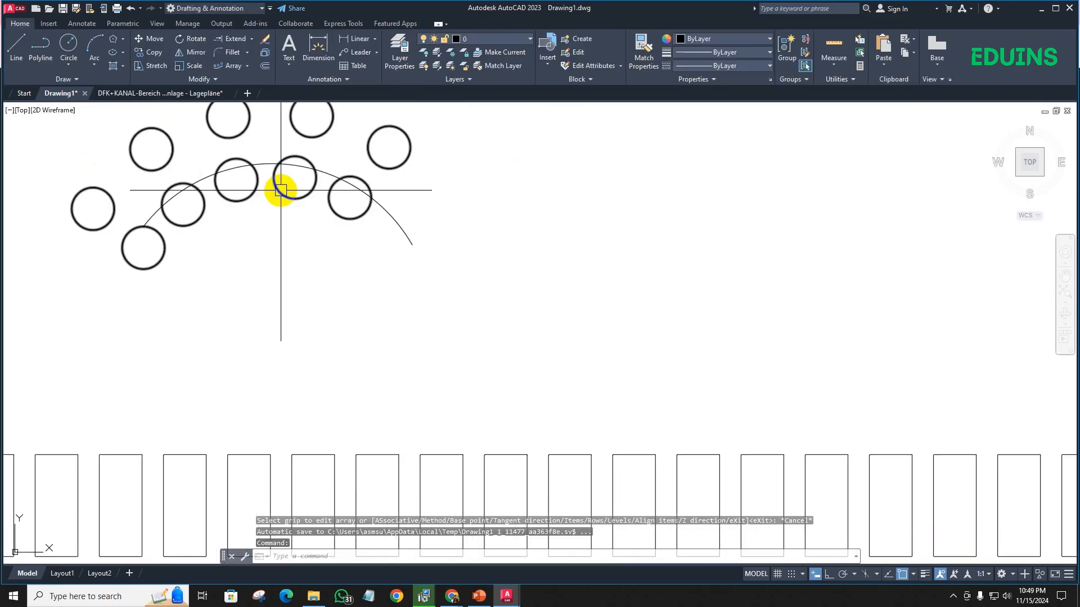
pyautogui.scroll(-2, 280, 190)
pyautogui.moveTo(335, 243); pyautogui.dragTo(205, 229, button='middle')
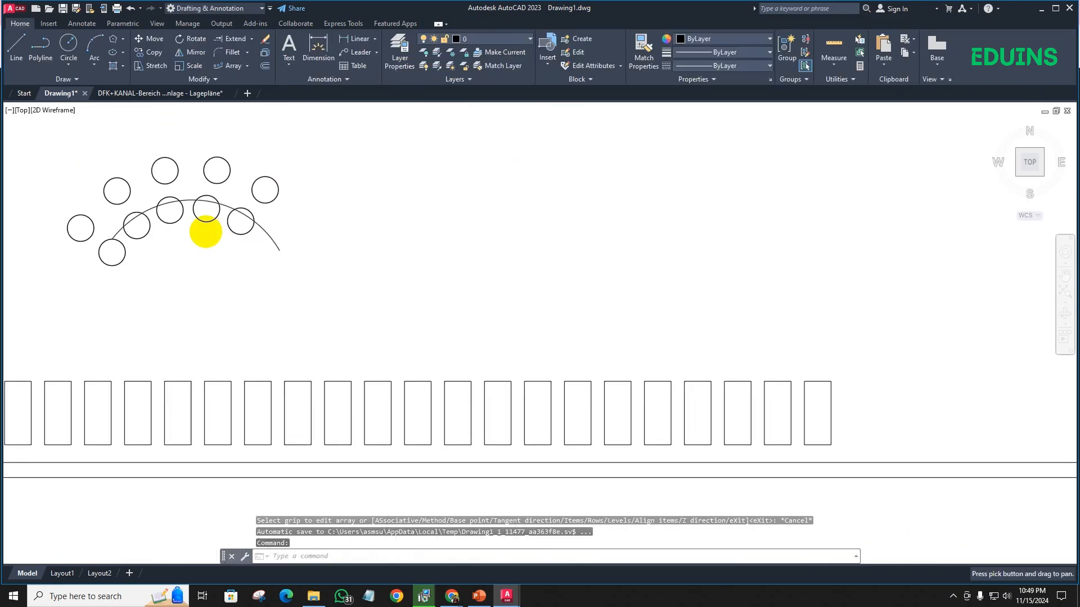
pyautogui.click(245, 54)
pyautogui.click(247, 56)
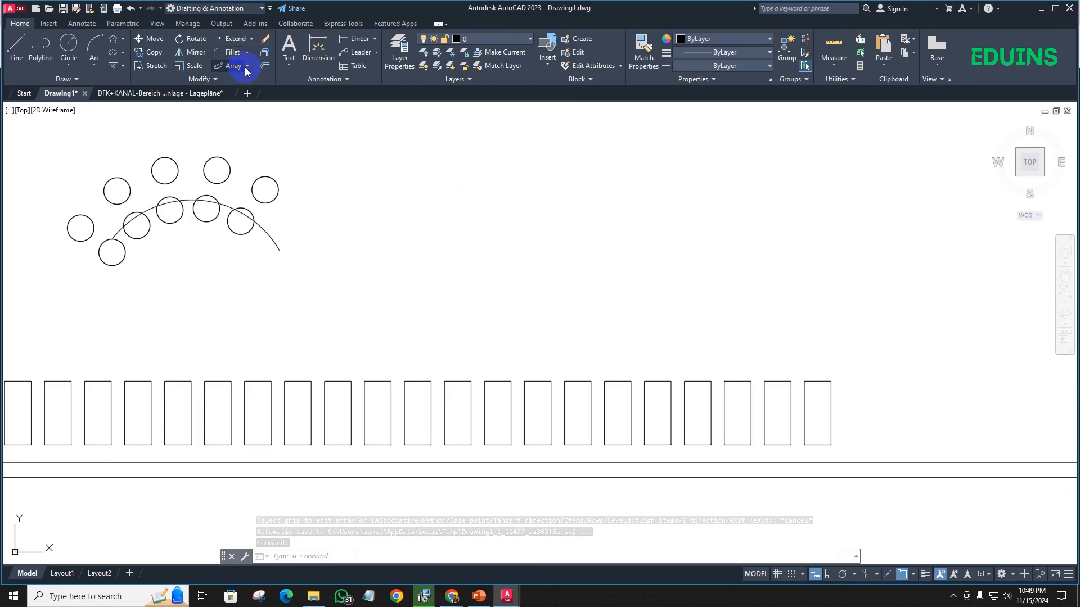
pyautogui.click(247, 68)
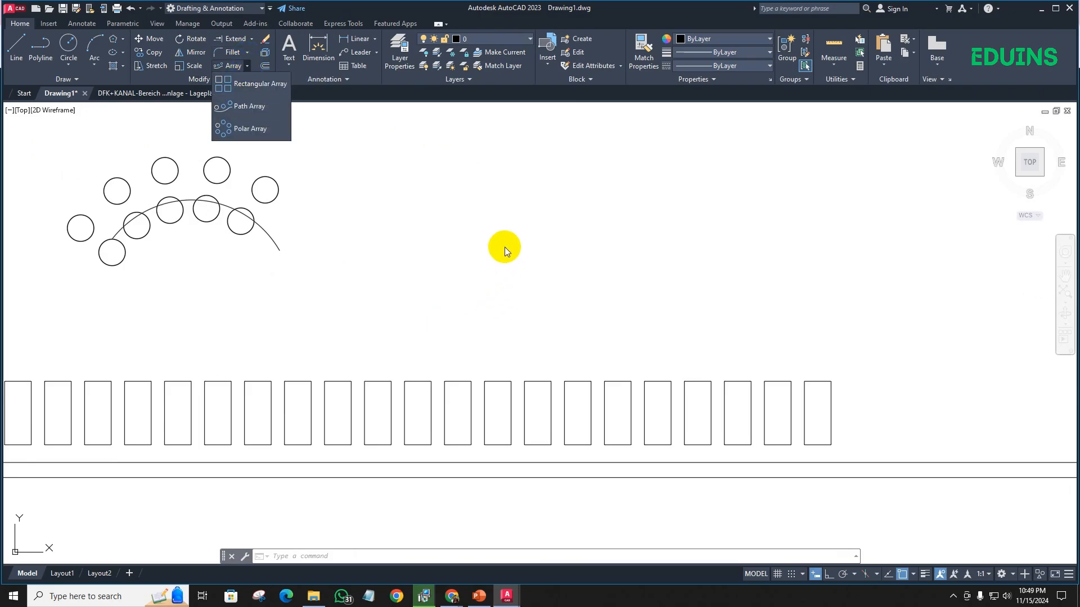
pyautogui.click(449, 235)
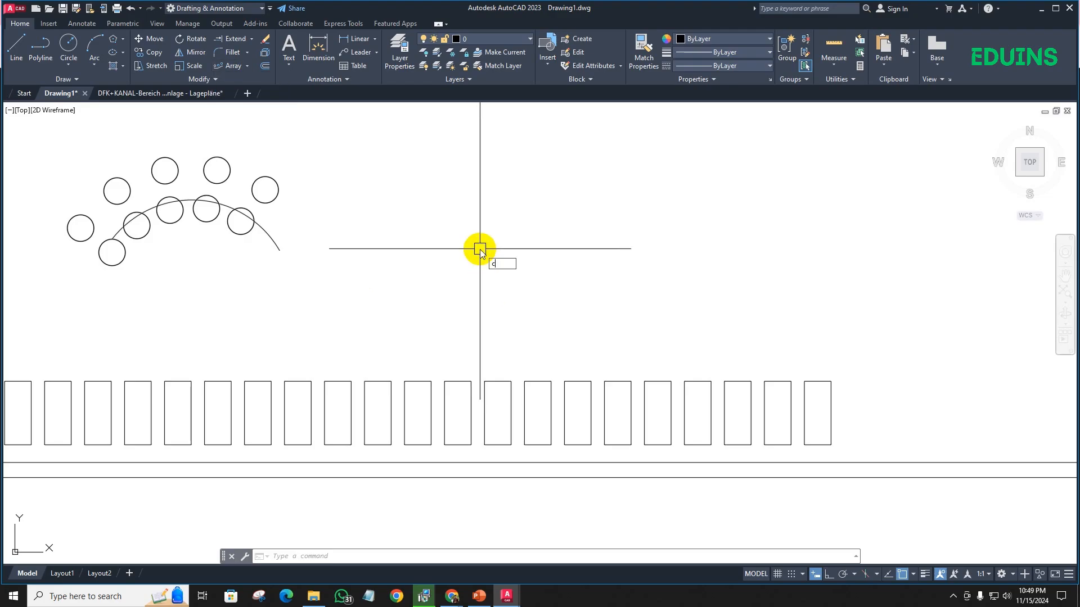
# - Draw a large circle with a radius of about 188'-6" in the empty area beside the path array
pyautogui.write('c')
pyautogui.press('Return')
pyautogui.click(488, 211)
pyautogui.click(488, 335)
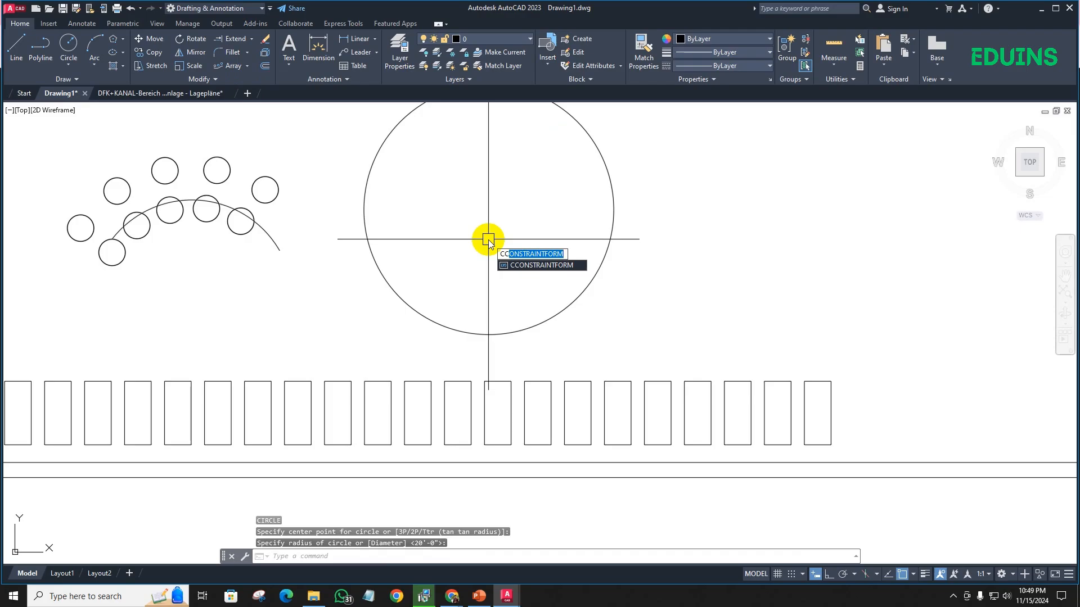
# - Draw a small circle inside the large circle, slightly off its centre
pyautogui.press('BackSpace')
pyautogui.press('BackSpace')
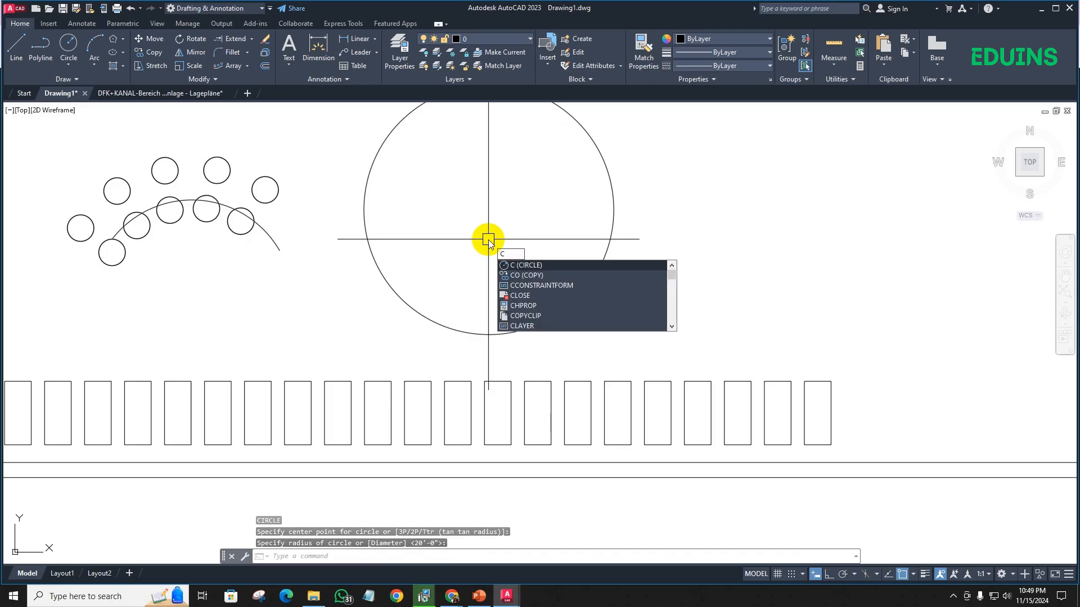
pyautogui.press('Return')
pyautogui.click(478, 192)
pyautogui.click(479, 217)
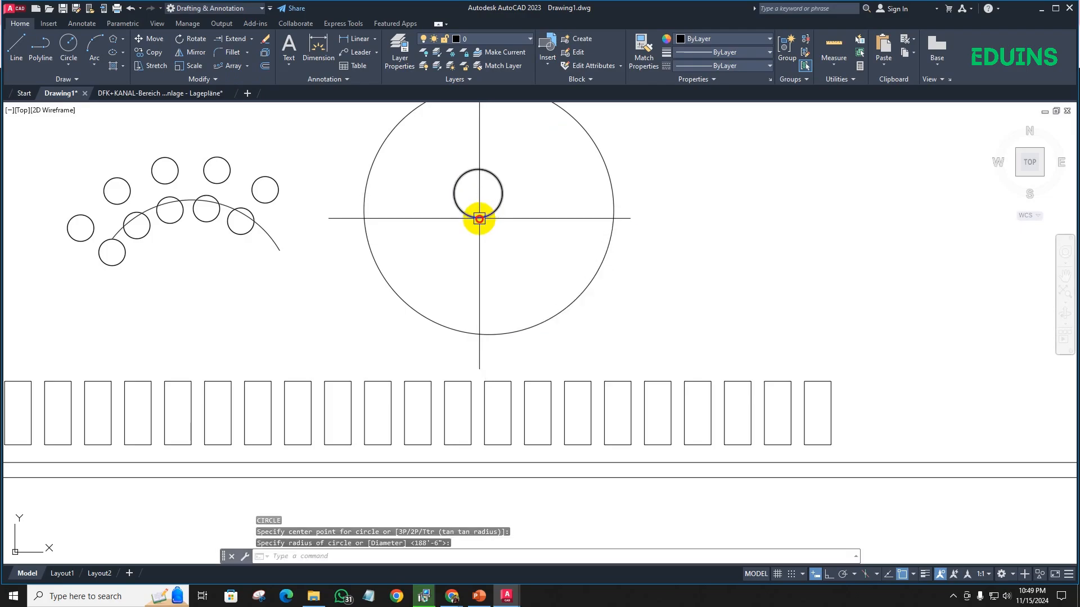
pyautogui.click(479, 218)
pyautogui.scroll(-2, 479, 218)
pyautogui.press('Escape')
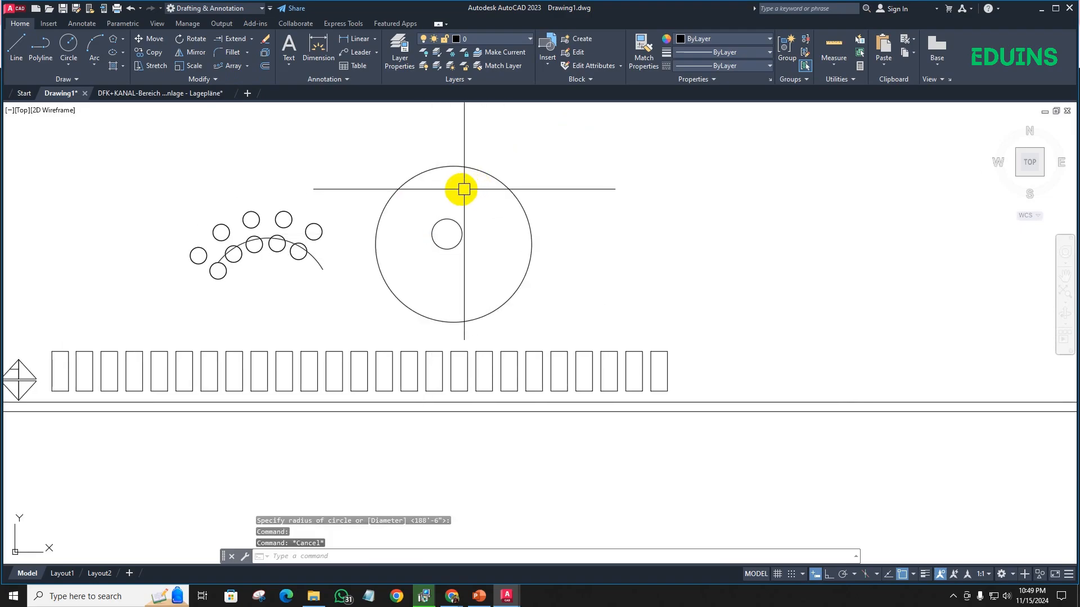
# - Create a polar array of the small circle, using its own centre as the array's centre point
pyautogui.click(248, 66)
pyautogui.click(256, 131)
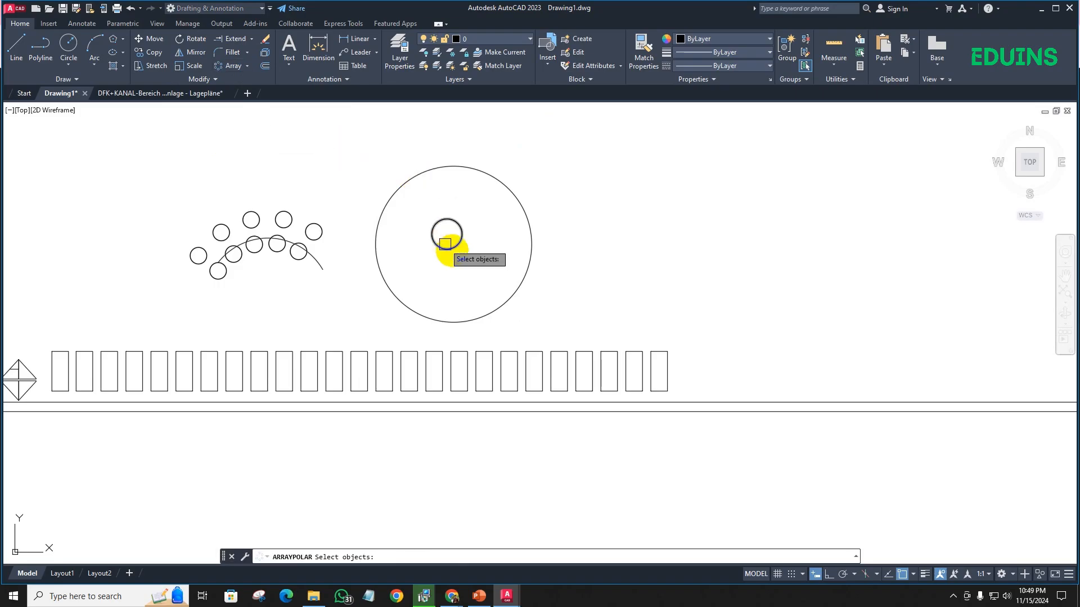
pyautogui.click(453, 243)
pyautogui.press('Return')
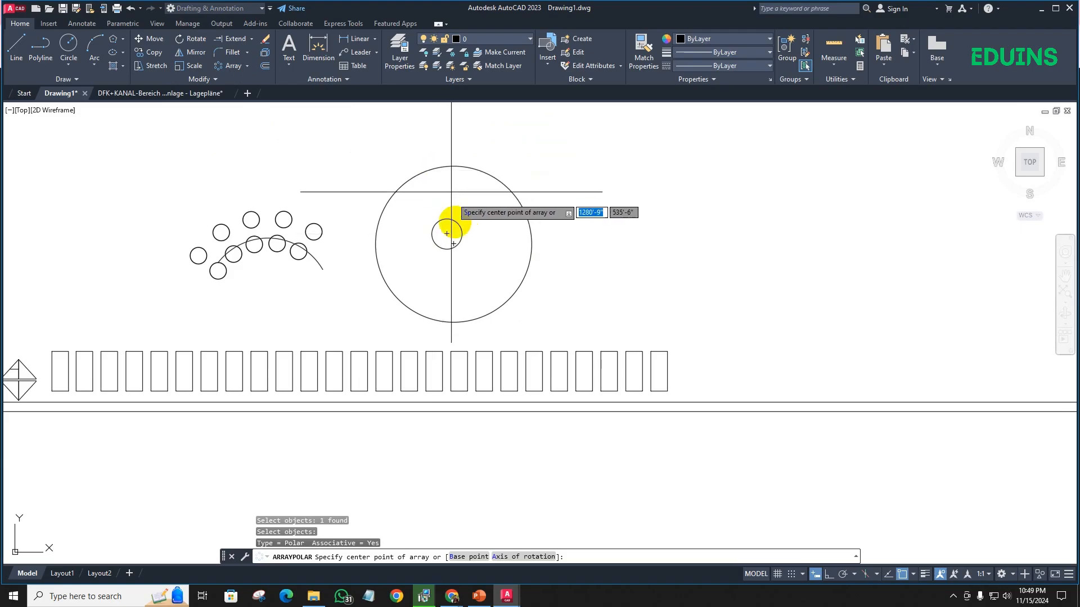
pyautogui.click(447, 234)
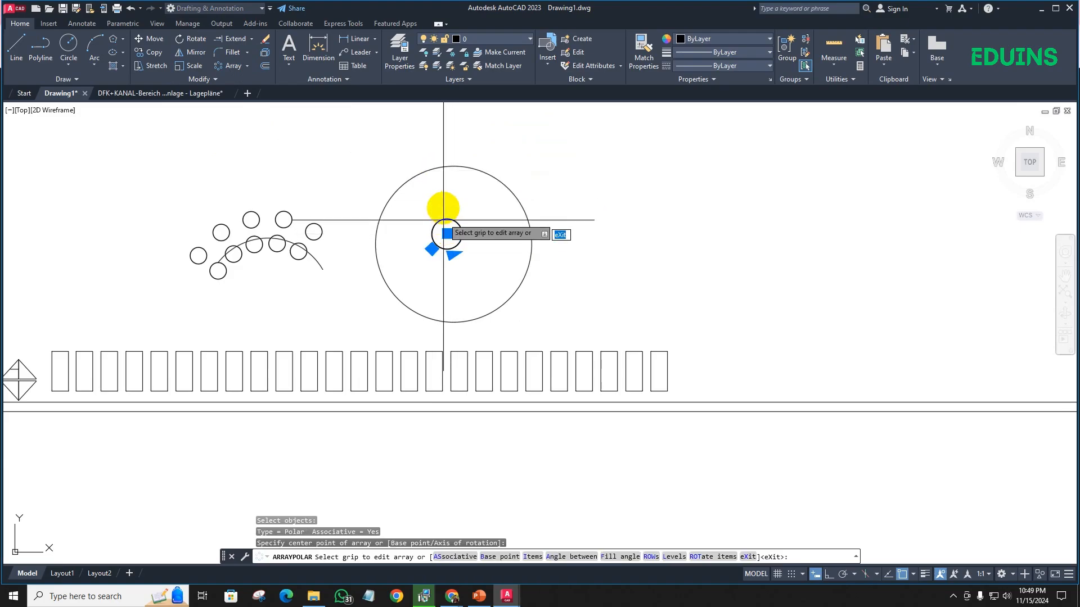
pyautogui.click(448, 164)
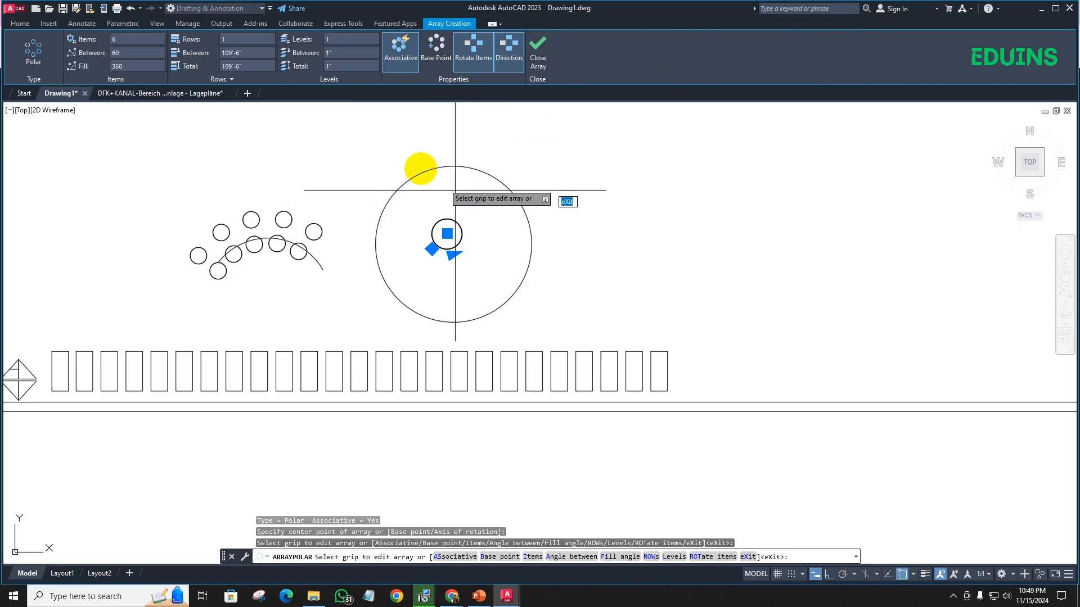
# - Set the polar array's number of rows to 20
pyautogui.click(214, 40)
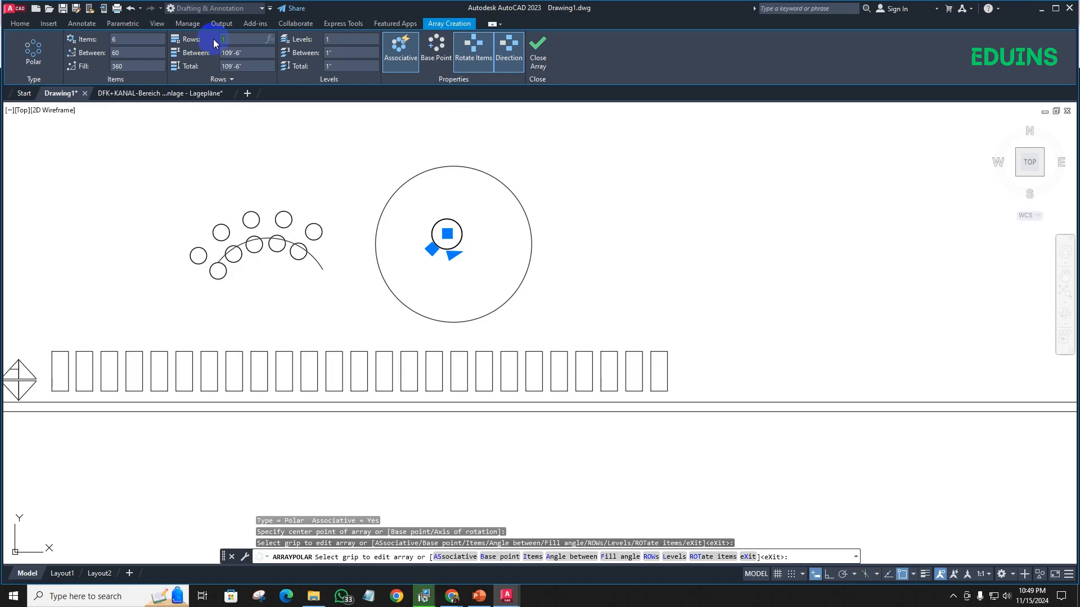
pyautogui.write('20')
pyautogui.press('Return')
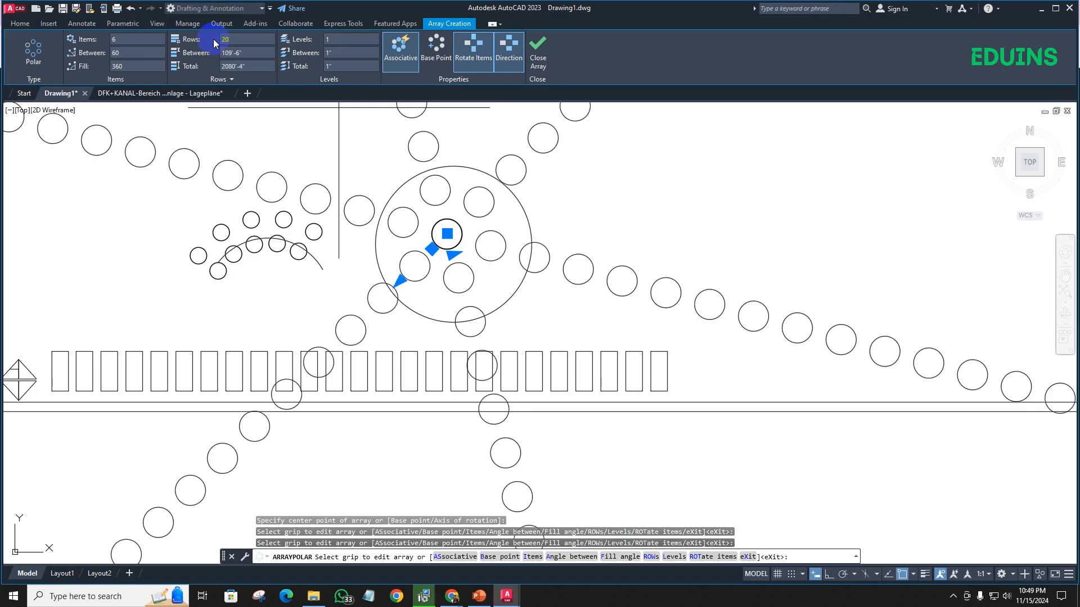
pyautogui.scroll(-3, 411, 320)
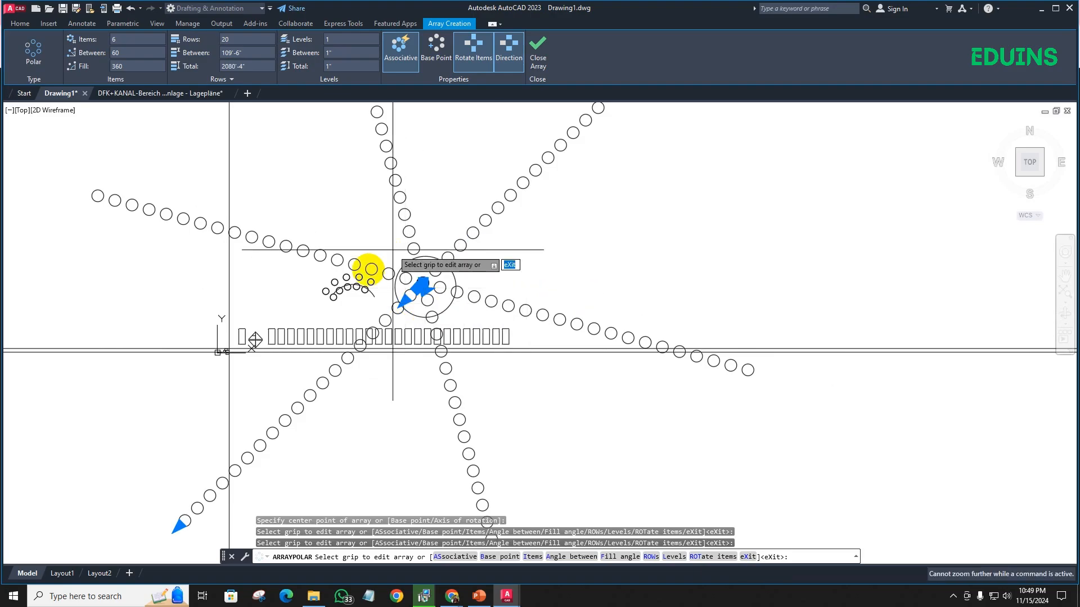
# - Set the polar array's number of items to 100 and close the array
pyautogui.click(232, 41)
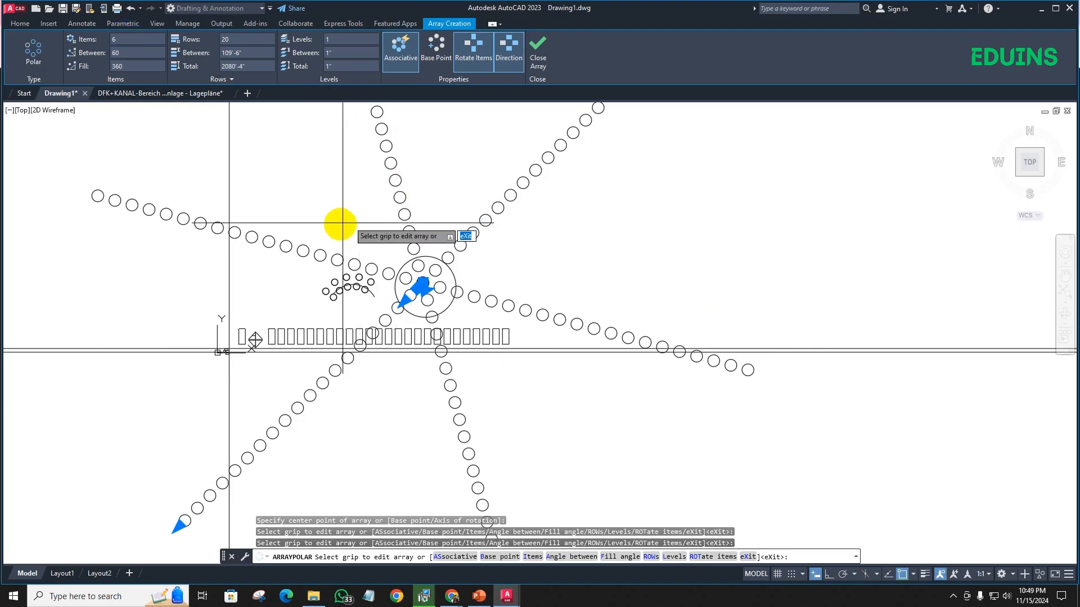
pyautogui.click(115, 53)
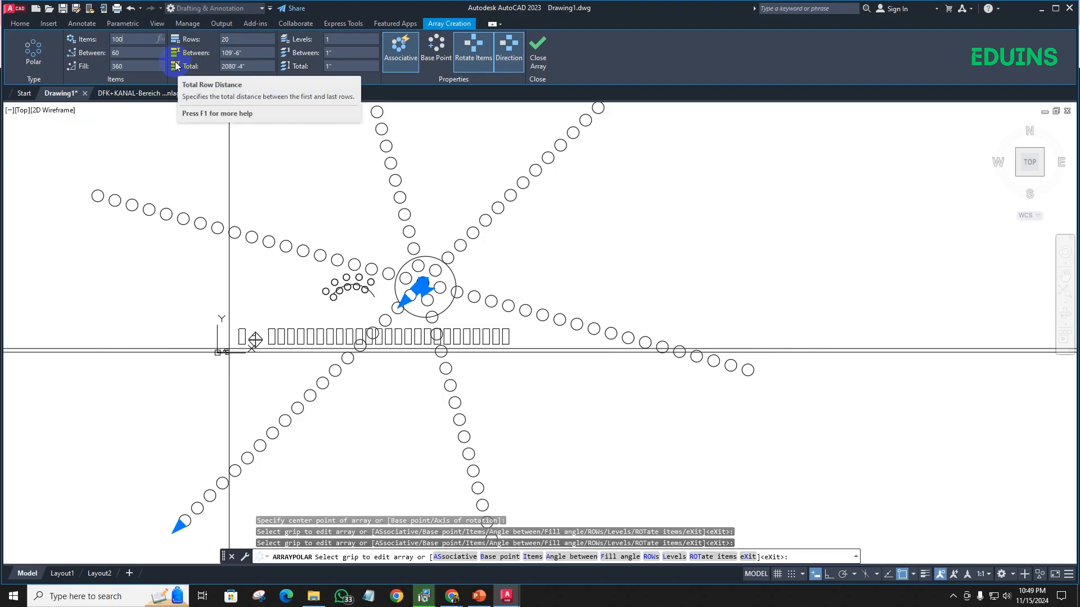
pyautogui.click(244, 52)
pyautogui.press('Return')
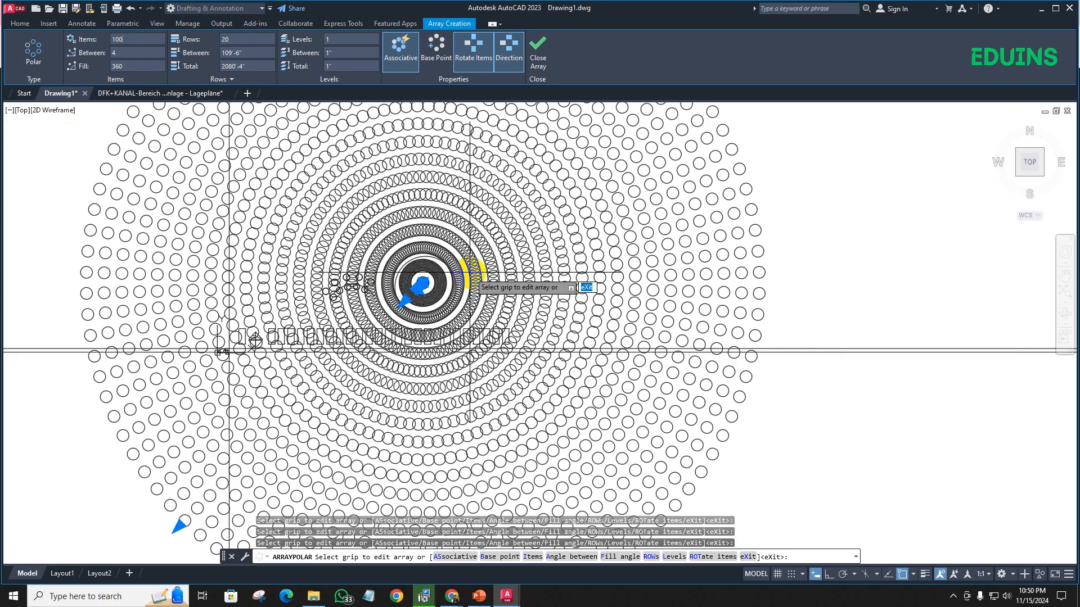
pyautogui.click(452, 587)
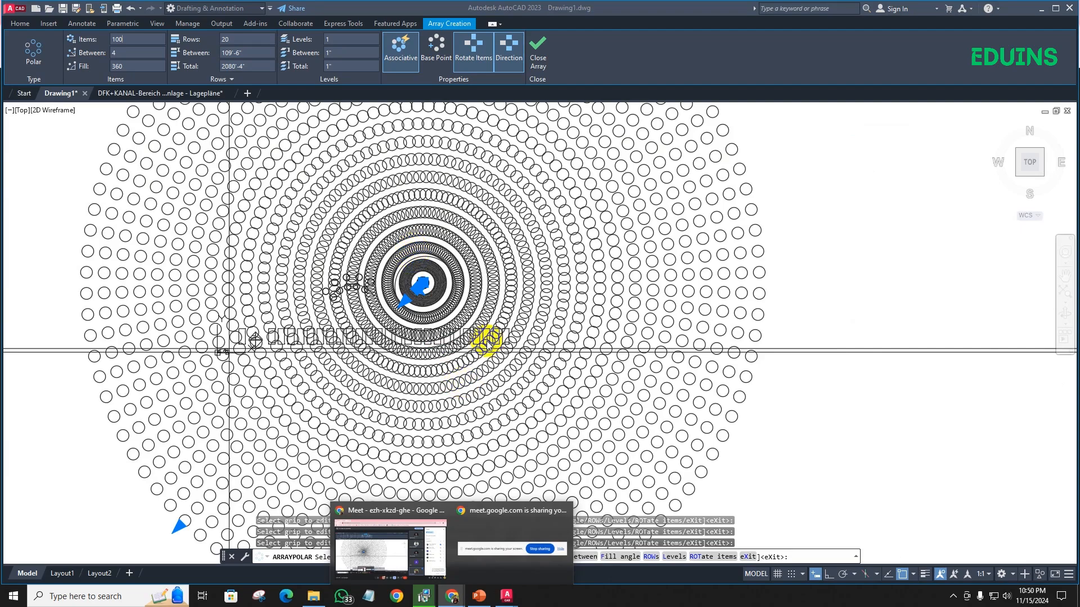
pyautogui.click(542, 50)
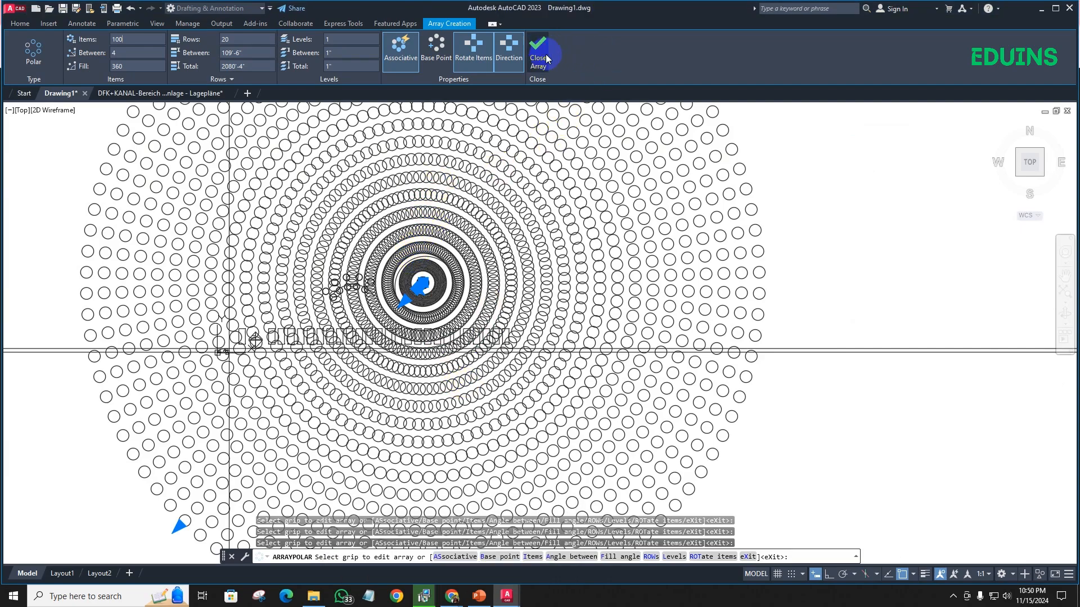
pyautogui.press('Escape')
pyautogui.scroll(-4, 466, 320)
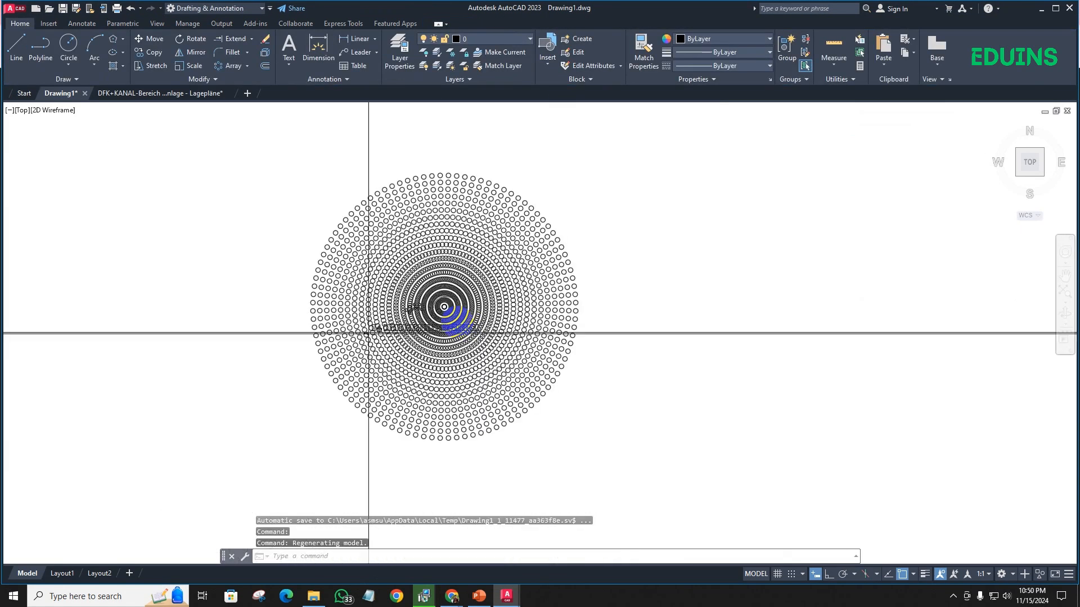
# - Delete the whole polar array of small circles
pyautogui.scroll(8, 421, 313)
pyautogui.moveTo(420, 314); pyautogui.dragTo(384, 286, button='middle')
pyautogui.scroll(-2, 534, 304)
pyautogui.moveTo(547, 327)
pyautogui.mouseDown(button='middle')
pyautogui.moveTo(405, 299)
pyautogui.moveTo(379, 321)
pyautogui.moveTo(450, 303)
pyautogui.mouseUp(button='middle')
pyautogui.scroll(-2, 403, 277)
pyautogui.scroll(-3, 380, 321)
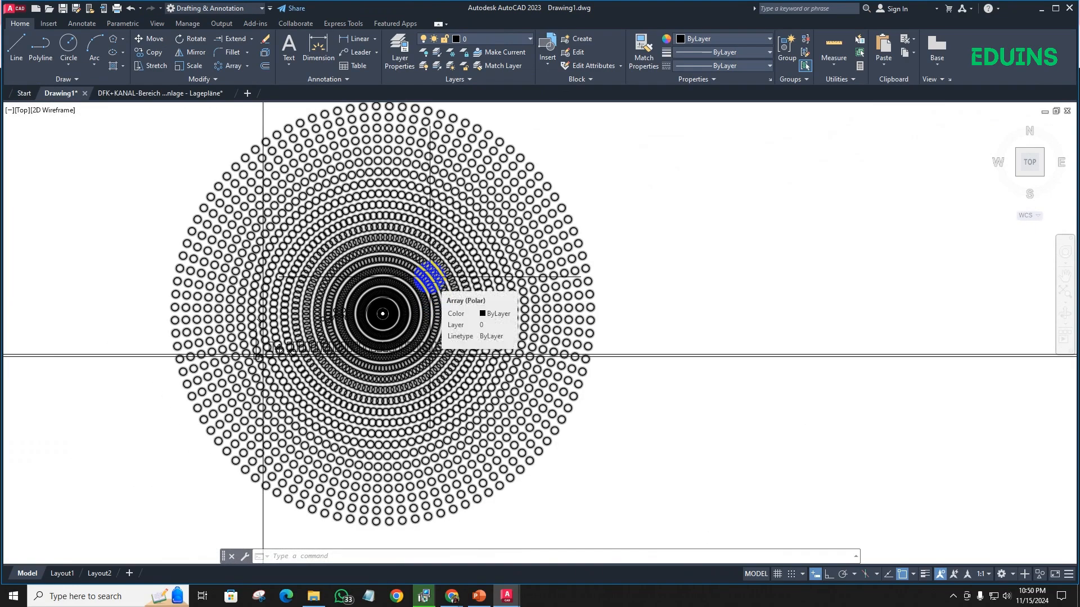
pyautogui.click(445, 272)
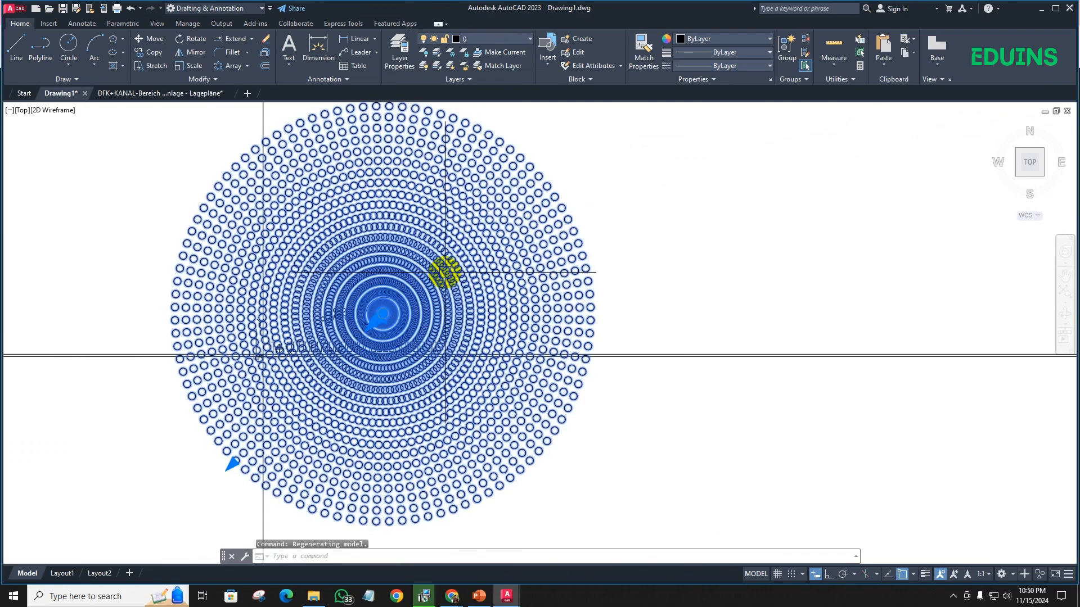
pyautogui.press('Delete')
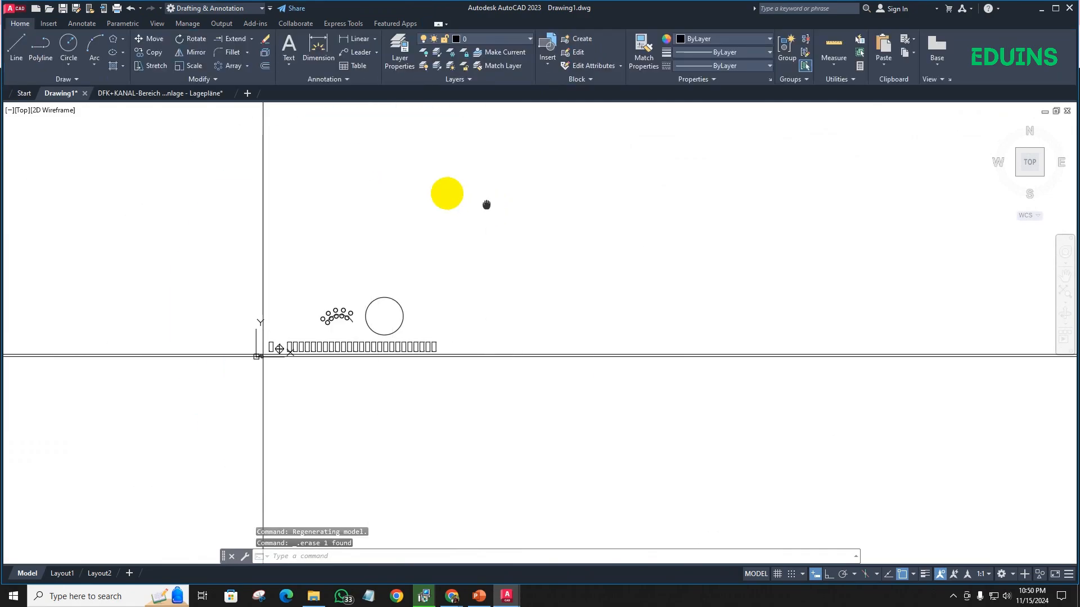
# - Erase the large circle, the path array, the rectangles and the other small objects near the origin with one window selection
pyautogui.moveTo(486, 204); pyautogui.dragTo(405, 171, button='middle')
pyautogui.scroll(-2, 335, 242)
pyautogui.moveTo(338, 245); pyautogui.dragTo(344, 246, button='middle')
pyautogui.click(196, 203)
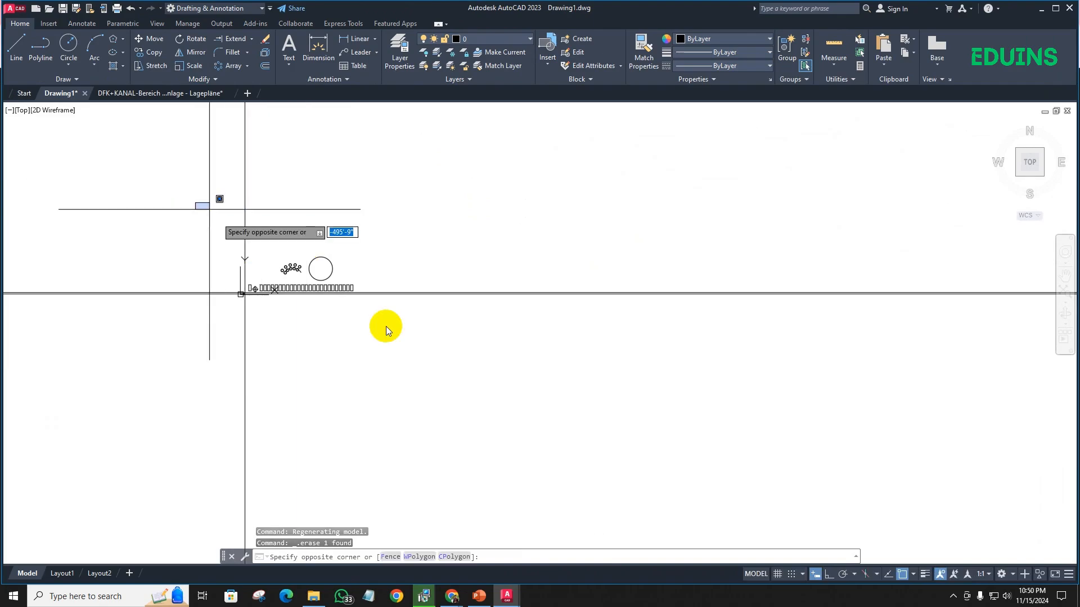
pyautogui.click(384, 353)
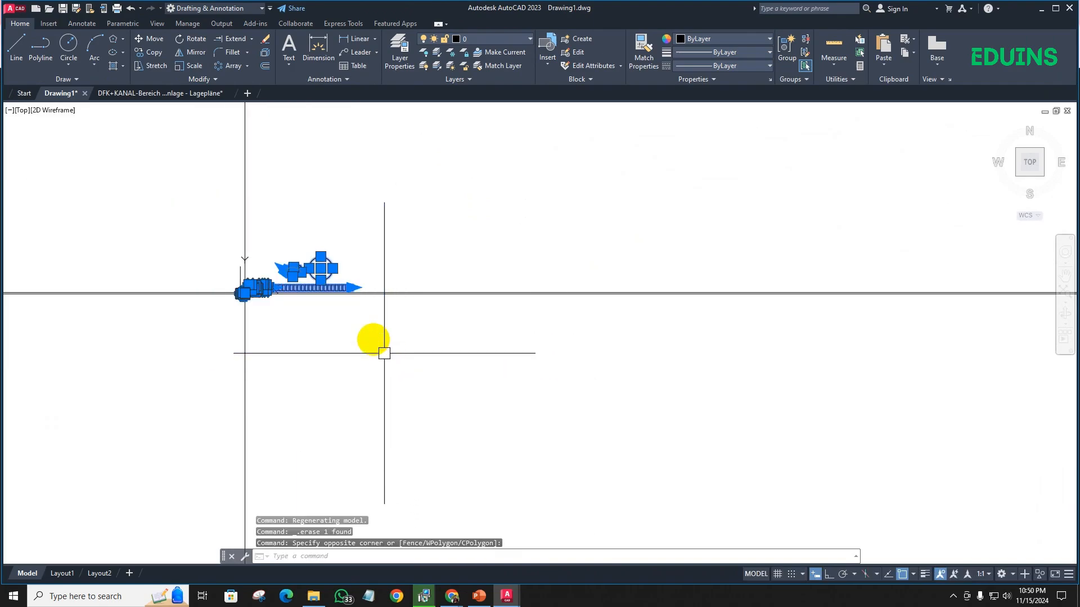
pyautogui.press('Delete')
pyautogui.scroll(1, 241, 289)
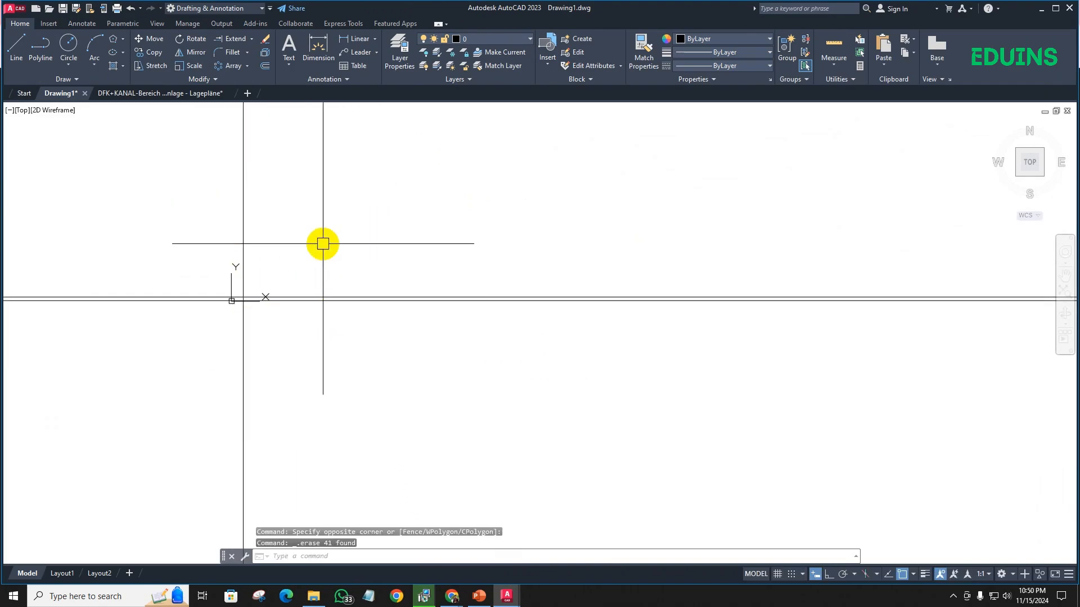
# - Erase the horizontal construction lines and the vertical construction line near the origin to empty the drawing
pyautogui.moveTo(298, 263); pyautogui.dragTo(119, 379, button='middle')
pyautogui.scroll(3, 119, 378)
pyautogui.scroll(-6, 119, 378)
pyautogui.click(605, 488)
pyautogui.click(473, 315)
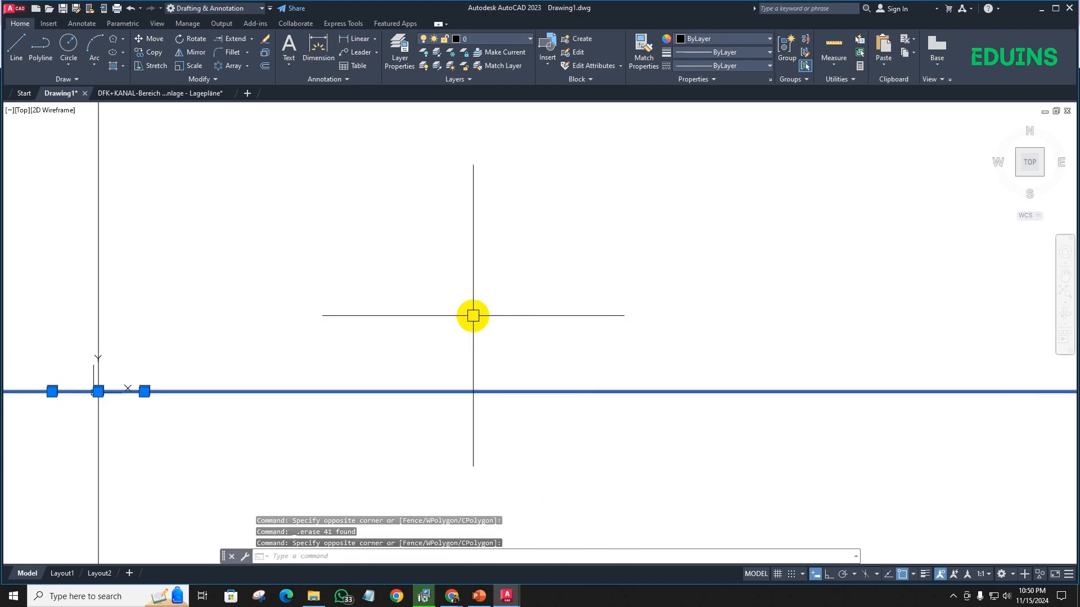
pyautogui.press('Delete')
pyautogui.click(133, 385)
pyautogui.click(96, 229)
pyautogui.press('Delete')
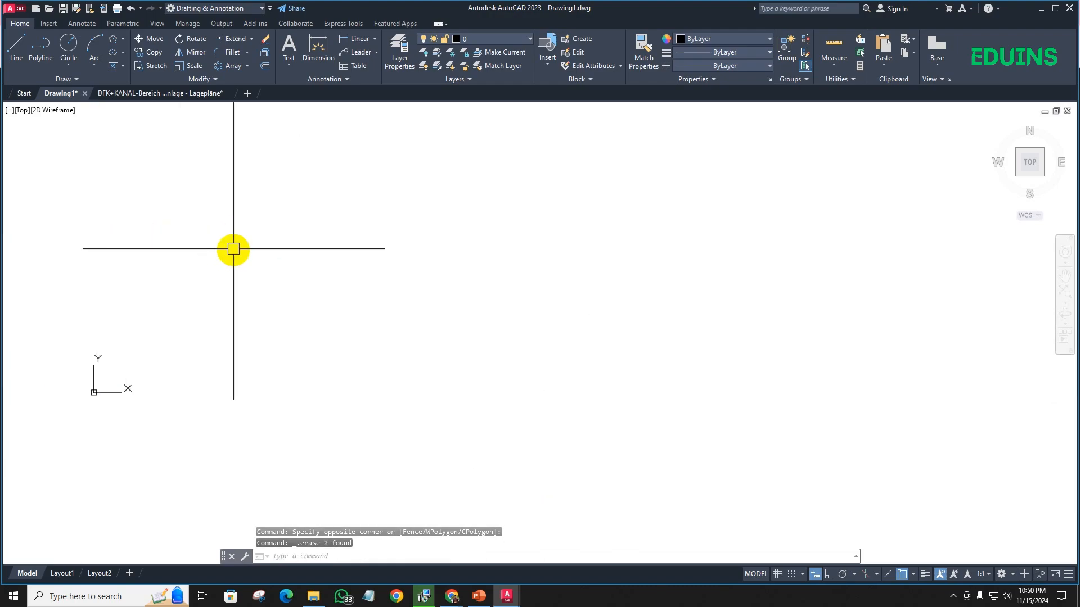
pyautogui.scroll(-5, 233, 248)
pyautogui.moveTo(322, 275); pyautogui.dragTo(216, 349, button='middle')
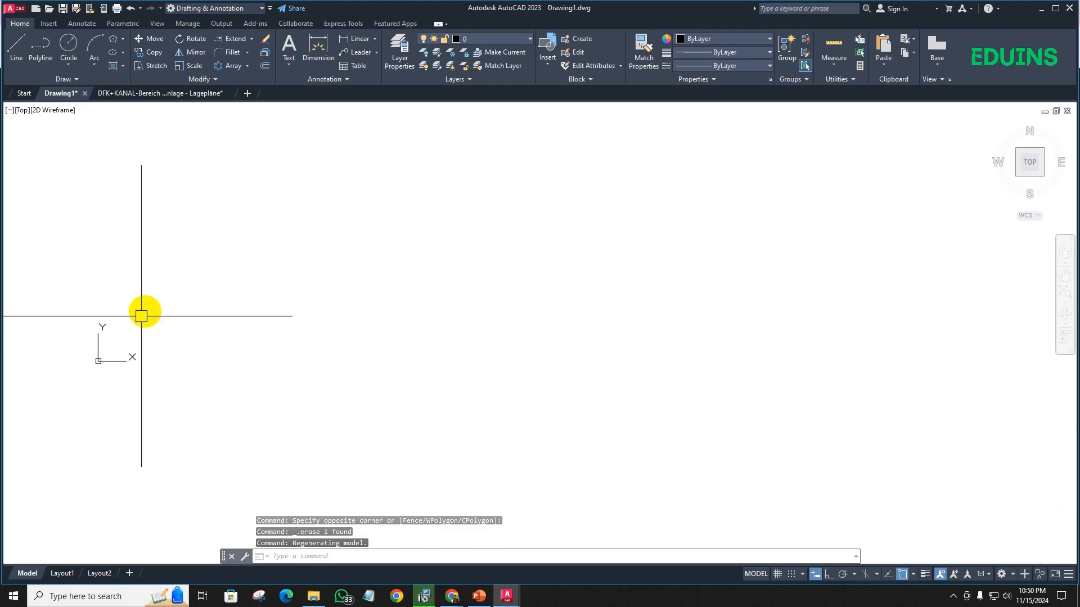
pyautogui.moveTo(142, 316)
pyautogui.mouseDown(button='middle')
pyautogui.moveTo(181, 404)
pyautogui.moveTo(170, 431)
pyautogui.moveTo(206, 328)
pyautogui.mouseUp(button='middle')
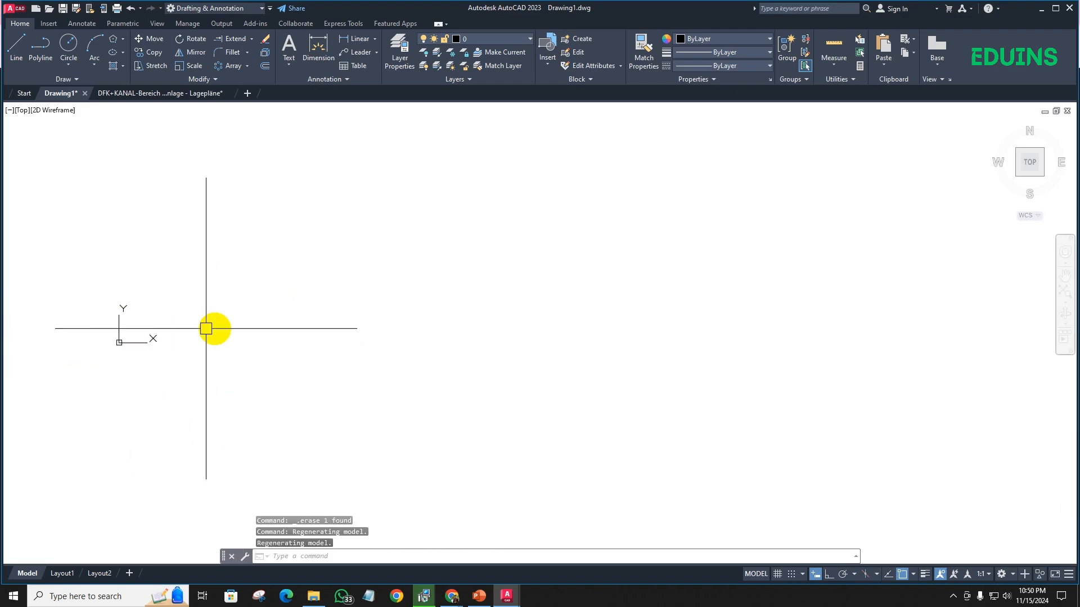
# - Move the UCS origin slightly down and to the left by its origin grip, and deselect the UCS icon
pyautogui.click(120, 341)
pyautogui.rightClick(119, 342)
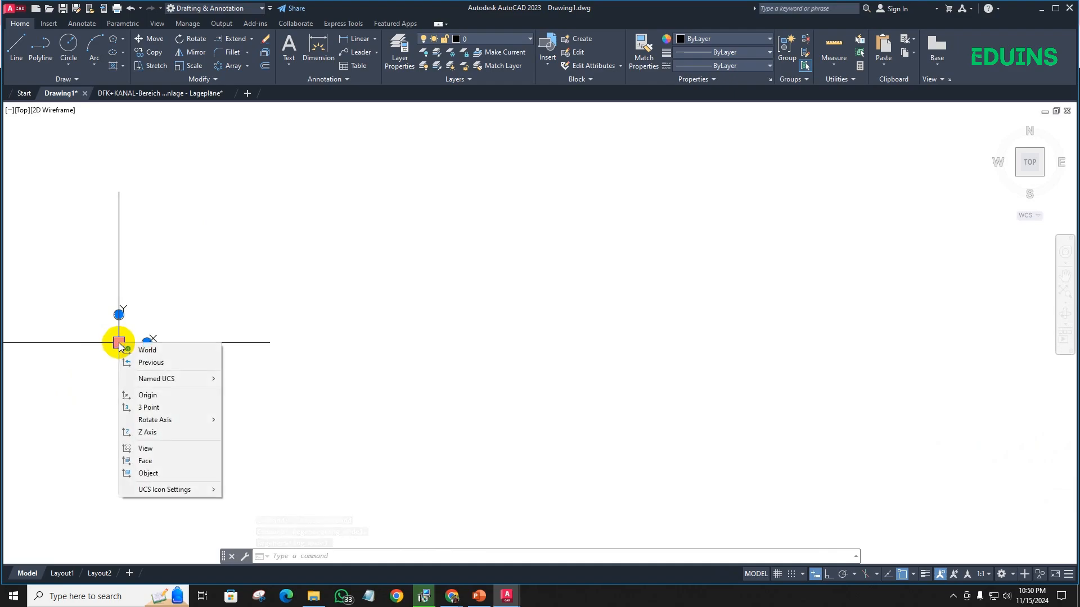
pyautogui.press('Escape')
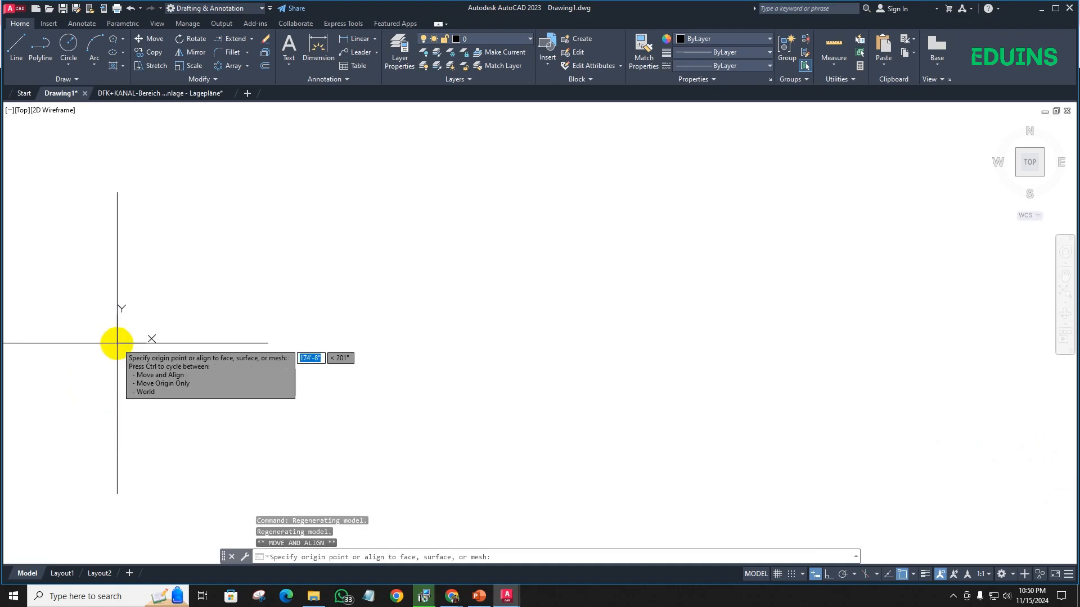
pyautogui.click(99, 357)
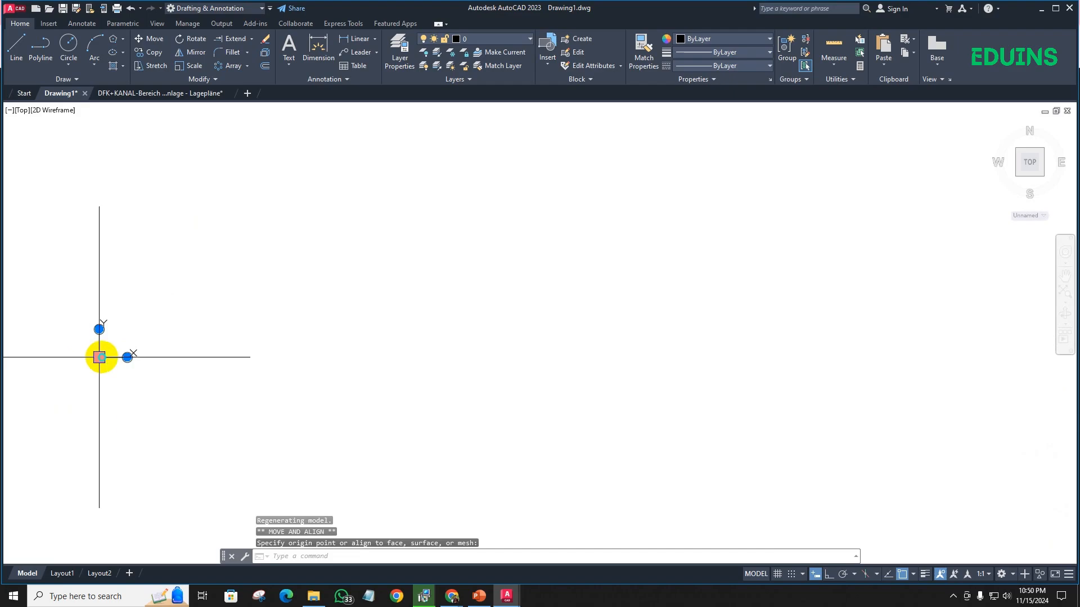
pyautogui.click(100, 357)
pyautogui.press('Escape')
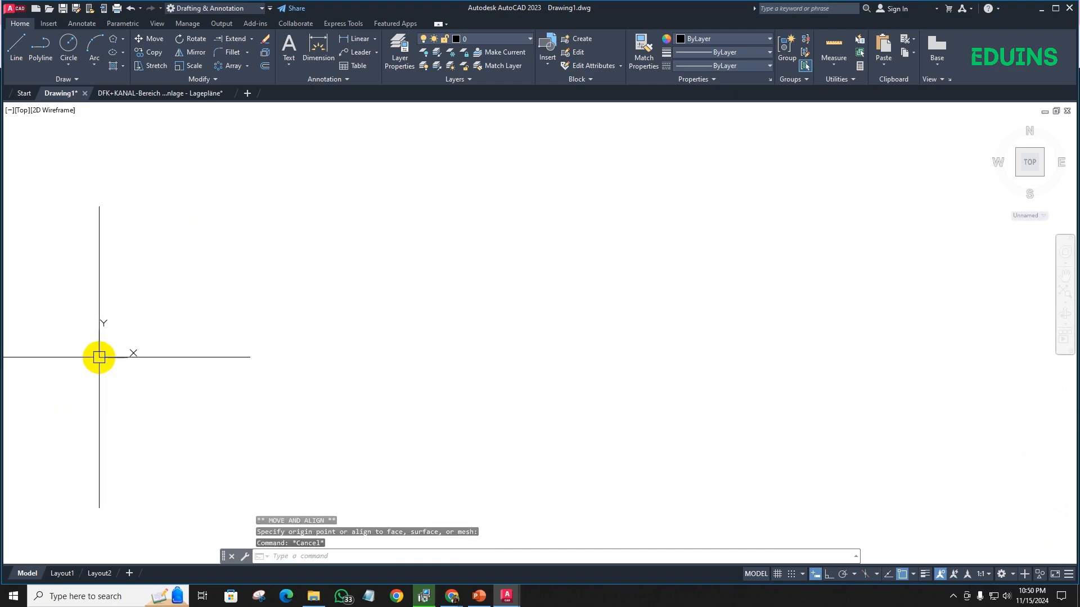
# - Turn off Show UCS Icon at Origin in the UCS icon settings
pyautogui.click(99, 362)
pyautogui.rightClick(99, 360)
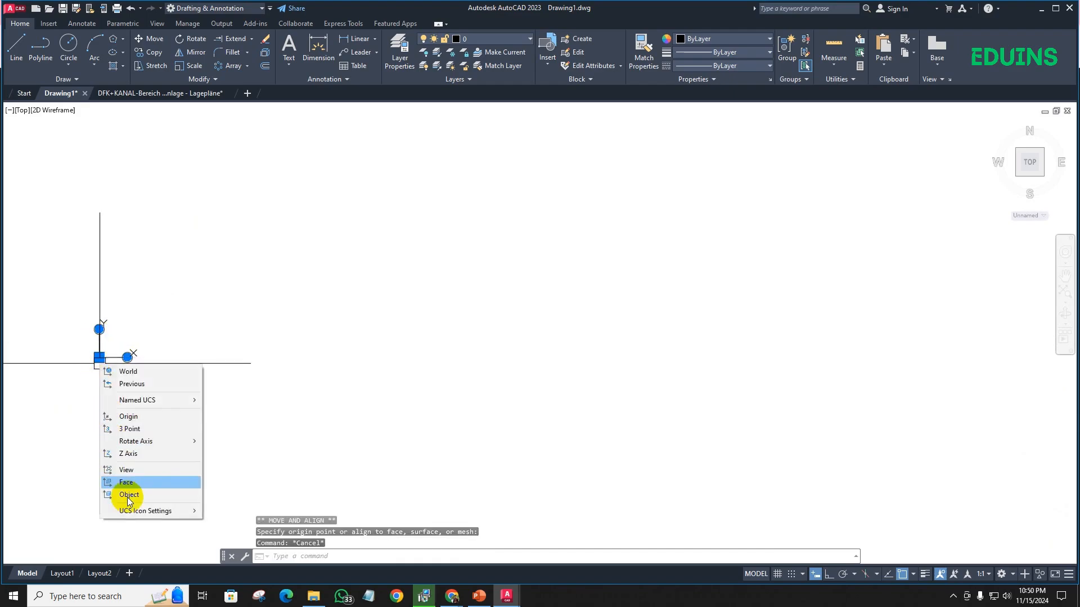
pyautogui.moveTo(147, 510)
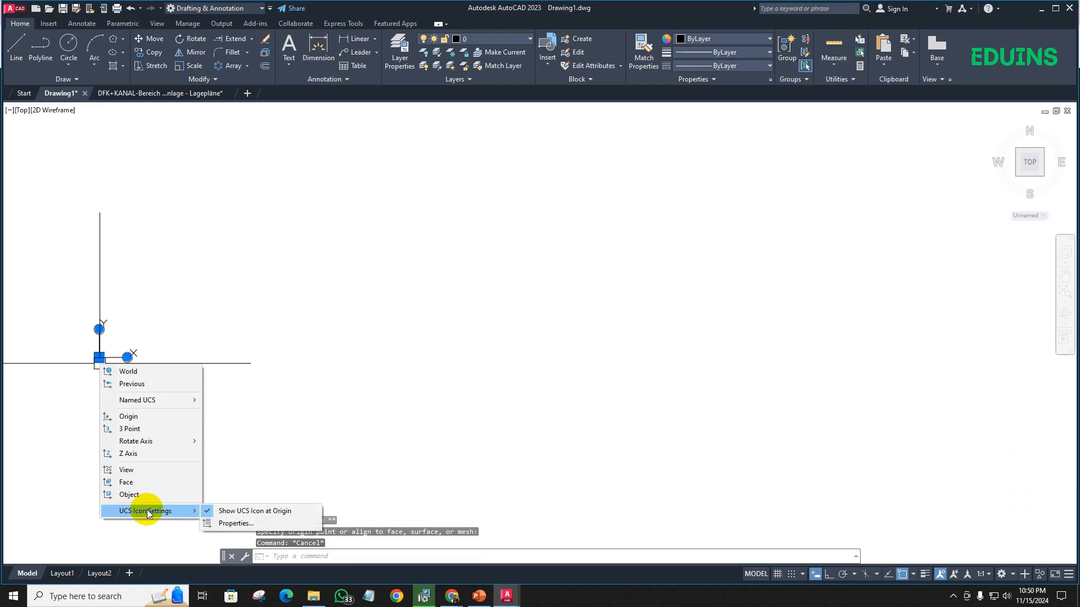
pyautogui.click(208, 510)
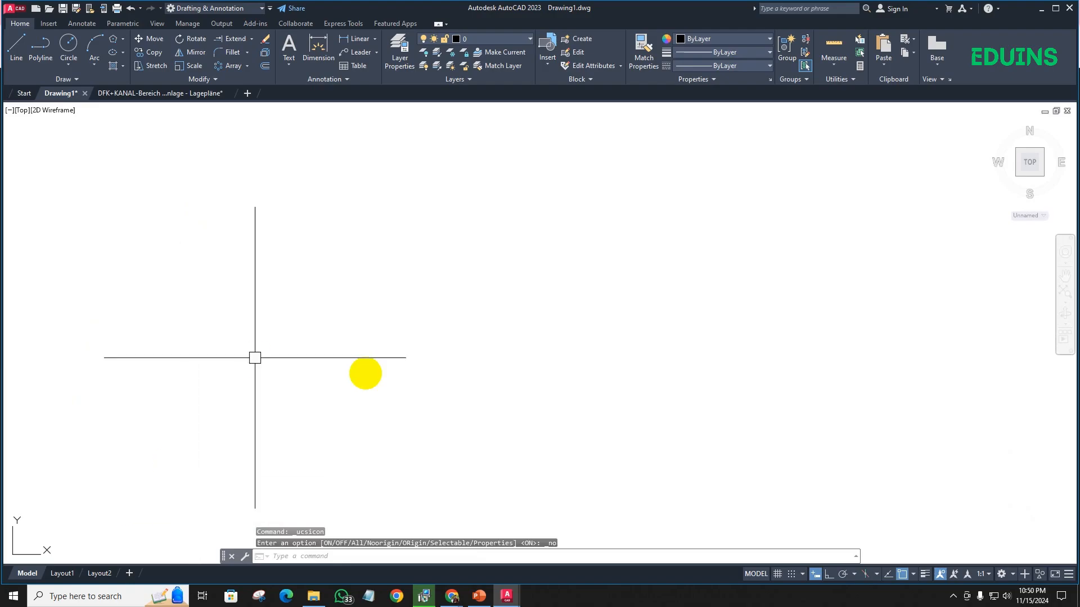
pyautogui.scroll(-2, 298, 399)
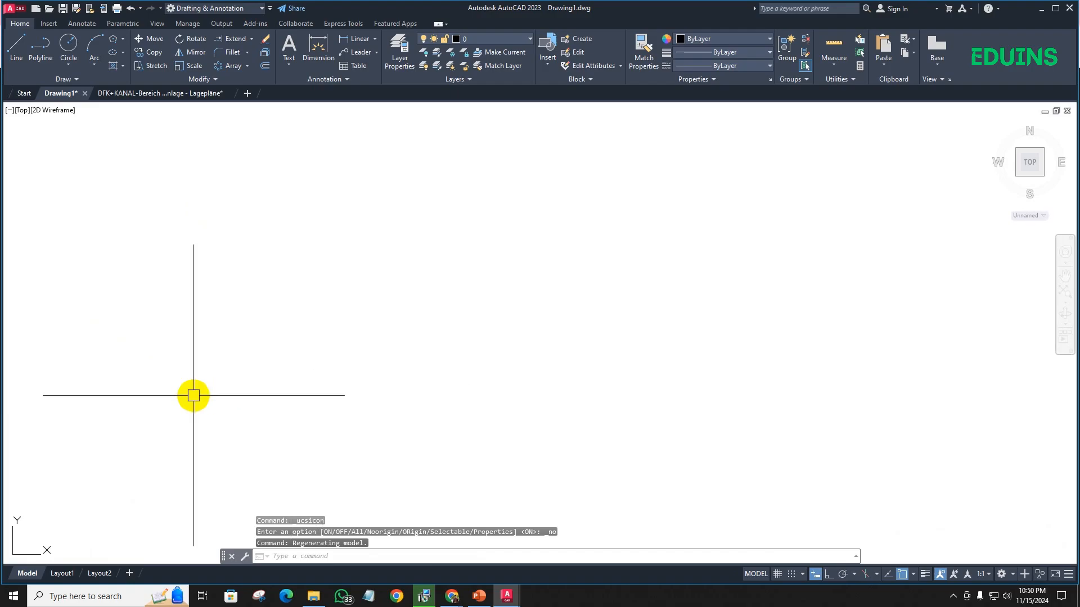
pyautogui.moveTo(360, 361); pyautogui.dragTo(309, 359, button='middle')
pyautogui.moveTo(380, 320); pyautogui.dragTo(191, 387, button='middle')
pyautogui.moveTo(227, 306); pyautogui.dragTo(258, 318, button='middle')
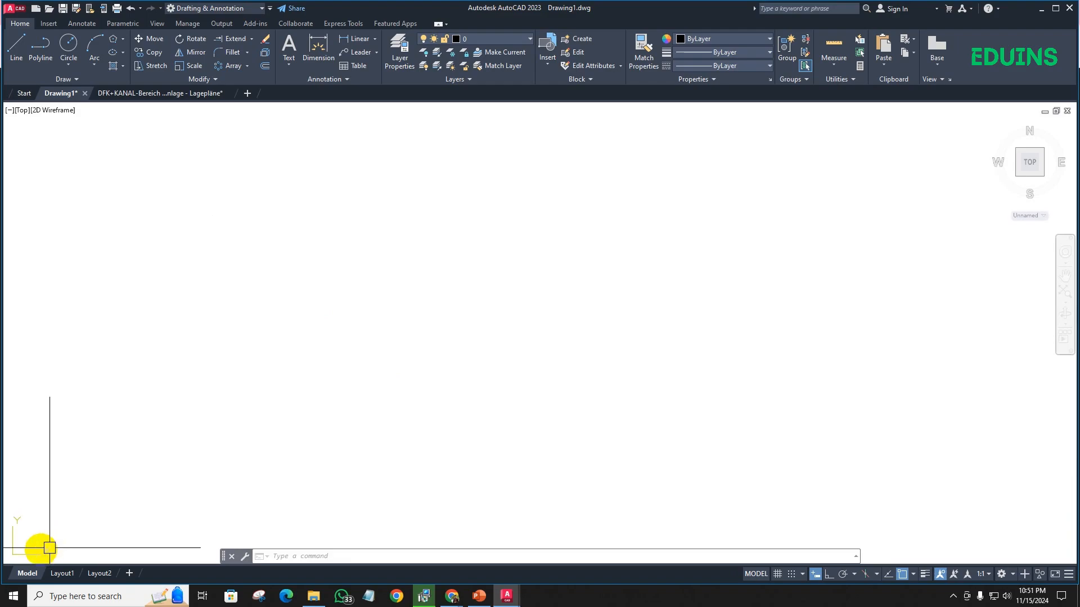
# - Turn Show UCS Icon at Origin back on for the UCS icon
pyautogui.click(17, 520)
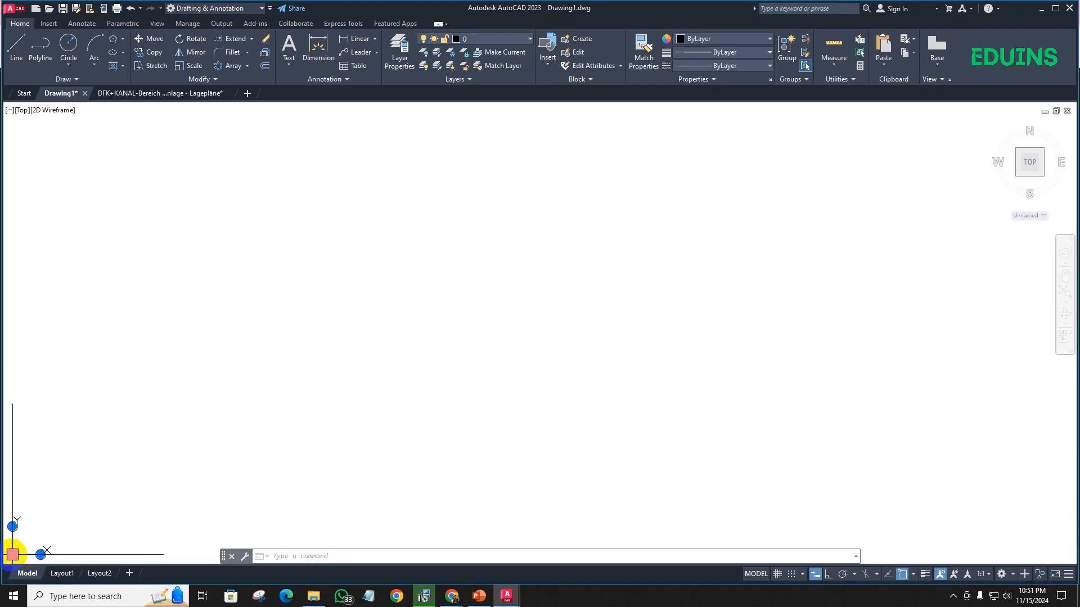
pyautogui.moveTo(12, 555)
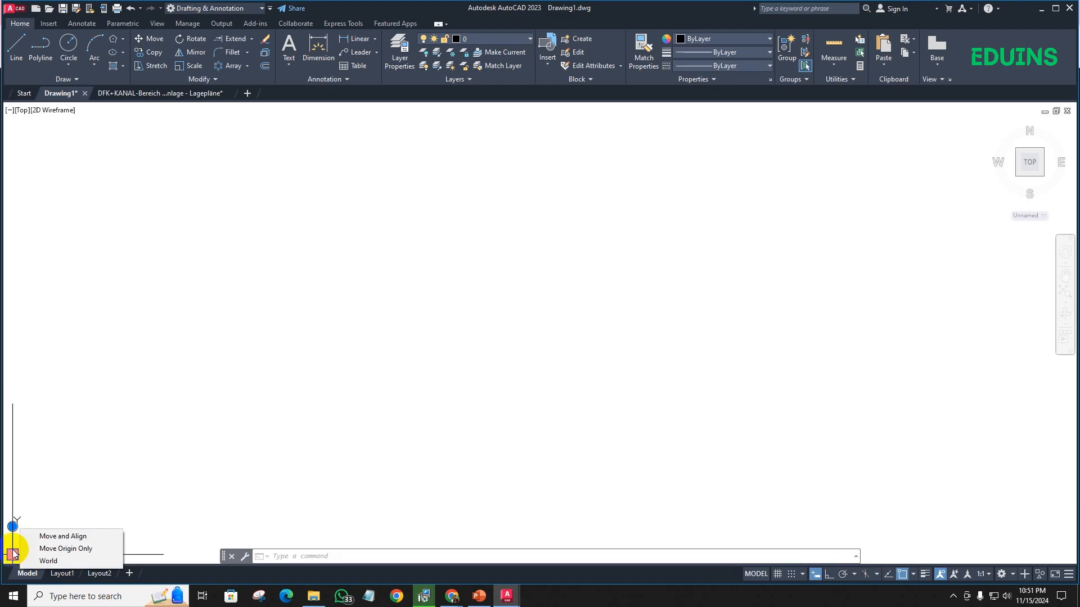
pyautogui.rightClick(13, 554)
pyautogui.moveTo(38, 548)
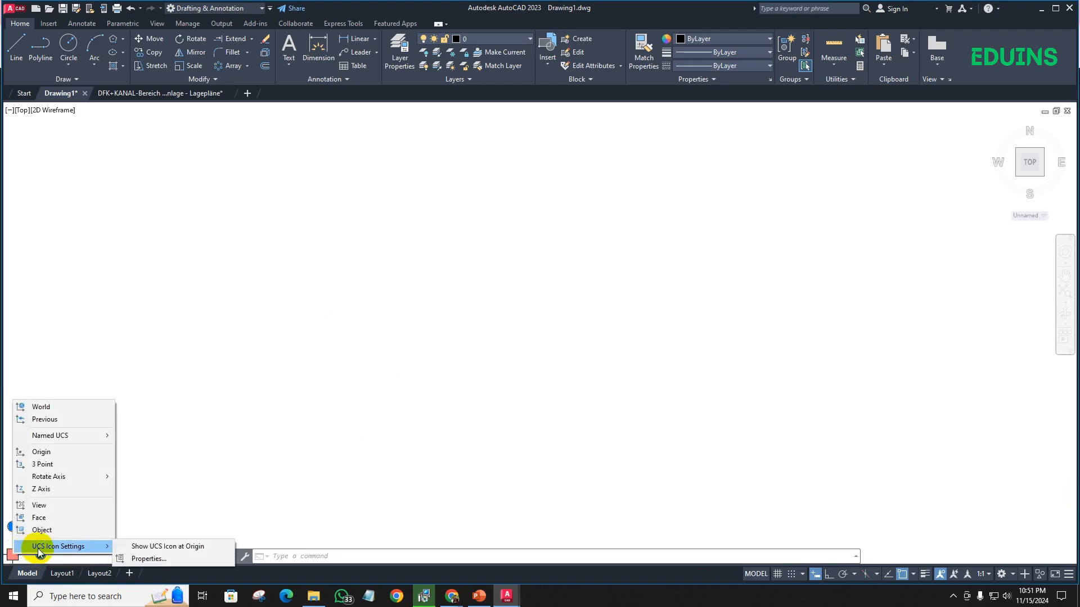
pyautogui.click(154, 548)
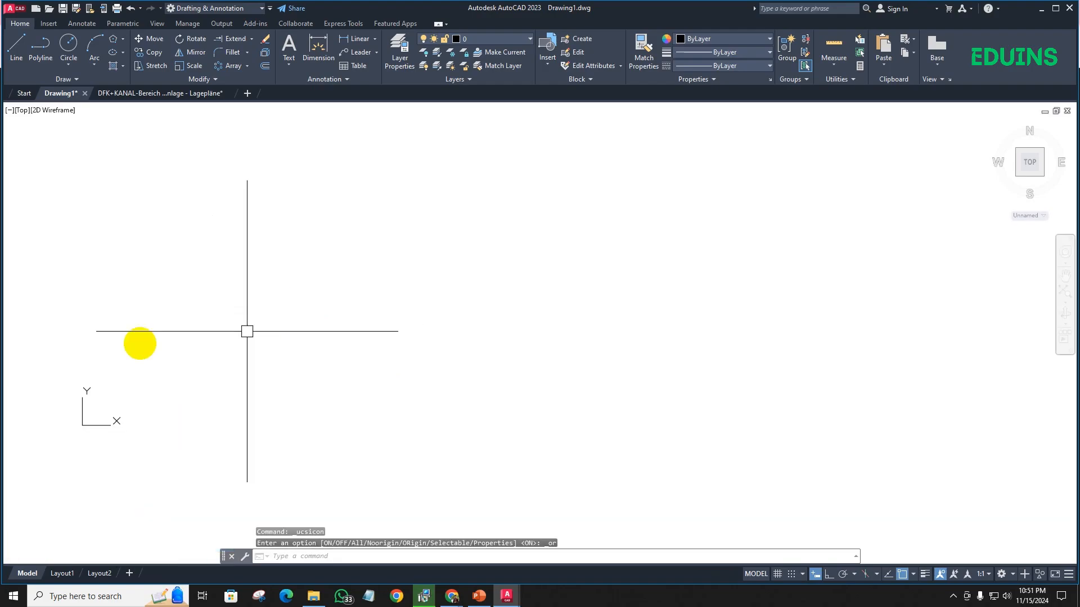
# - Disable Show UCS Icon at Origin again so the icon stays in the viewport corner
pyautogui.click(147, 407)
pyautogui.moveTo(148, 406)
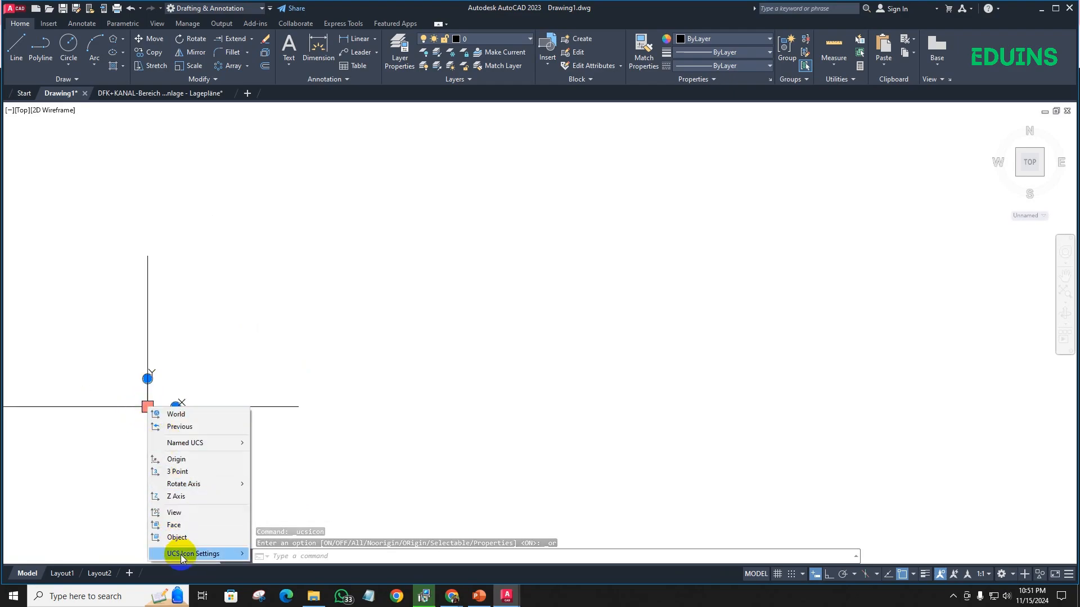
pyautogui.moveTo(181, 554)
pyautogui.click(264, 552)
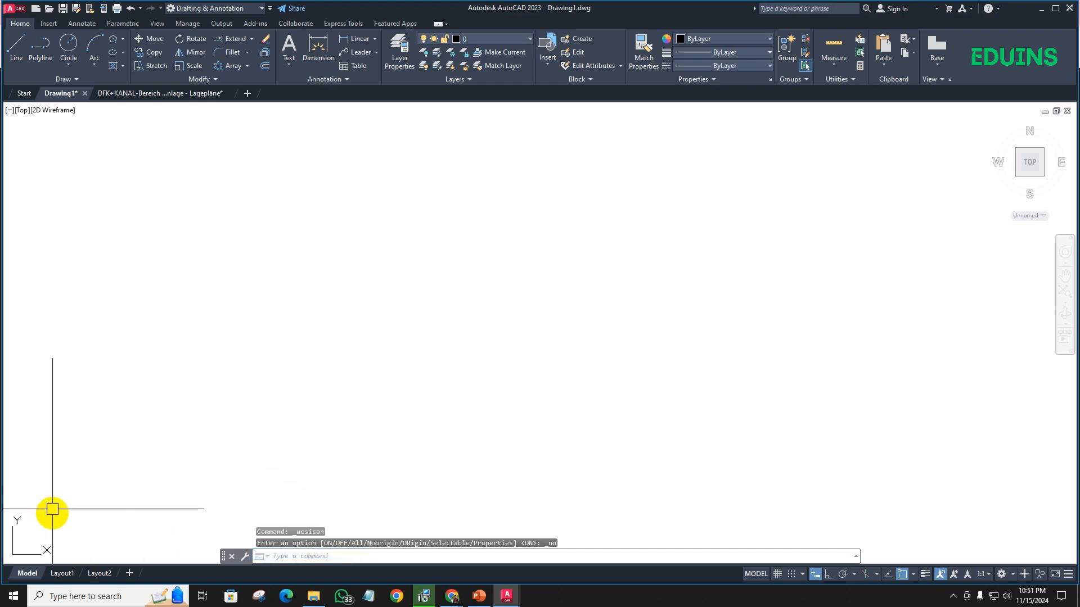
pyautogui.moveTo(43, 493); pyautogui.dragTo(218, 405, button='middle')
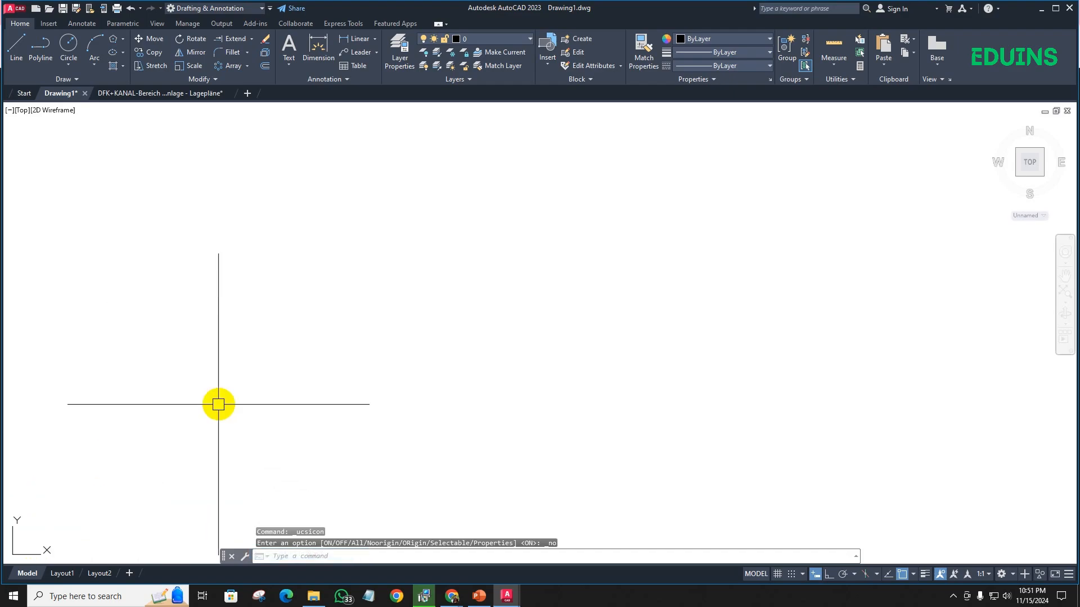
pyautogui.moveTo(93, 452); pyautogui.dragTo(403, 416, button='middle')
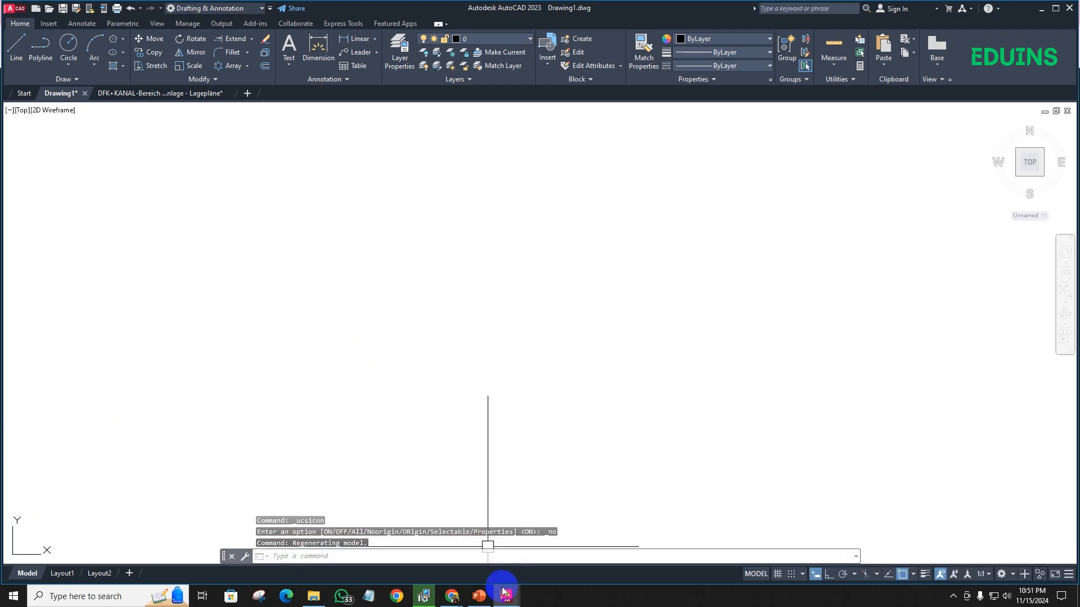
# - Switch to the Google Meet call, dismiss the notice about the call's remaining time, and return to AutoCAD
pyautogui.click(451, 596)
pyautogui.click(432, 548)
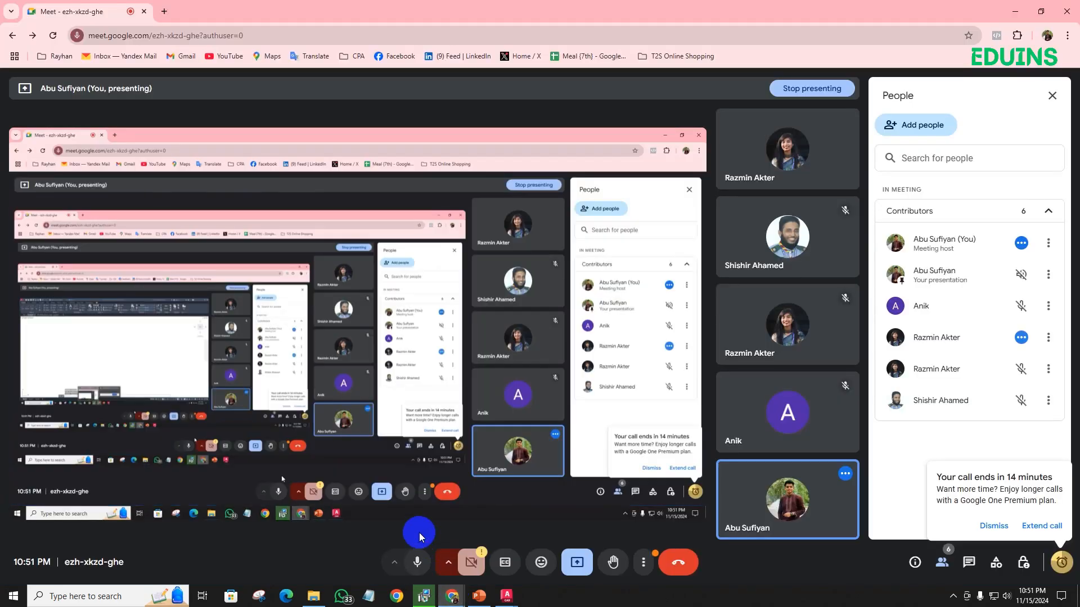
pyautogui.click(994, 526)
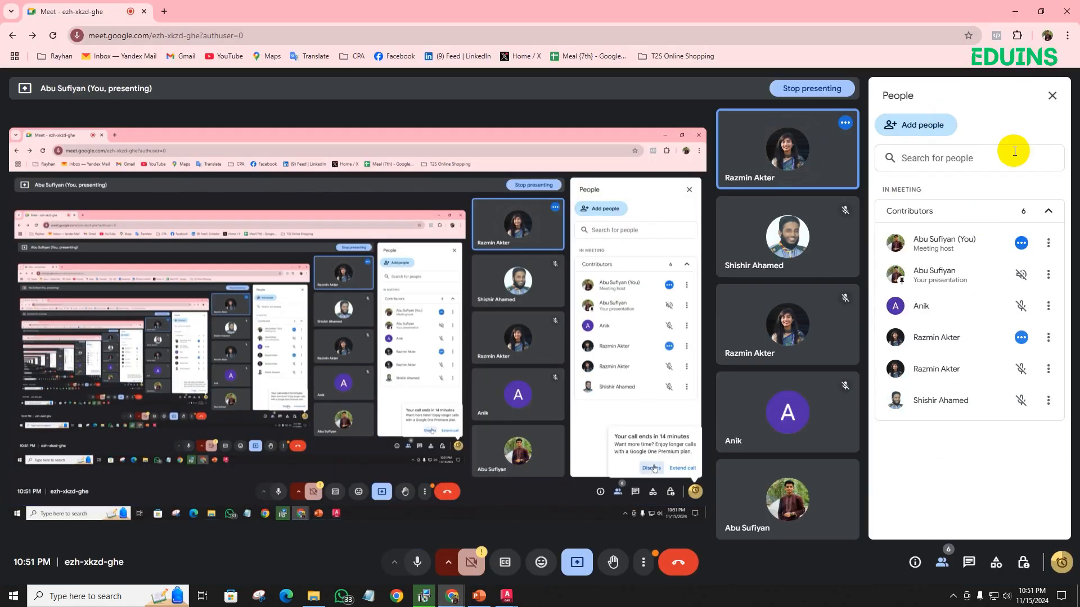
pyautogui.hotkey('alt', 'Tab')
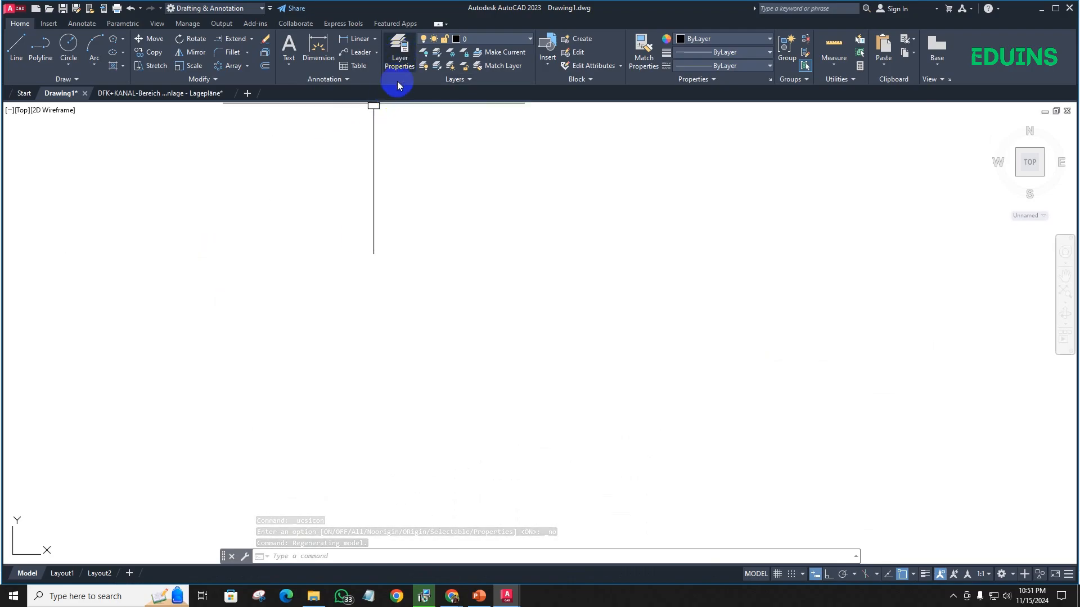
# - Switch to the PowerPoint presentation and examine the Wall and Window line weights under AutoCAD Layer on slide 4
pyautogui.moveTo(316, 603)
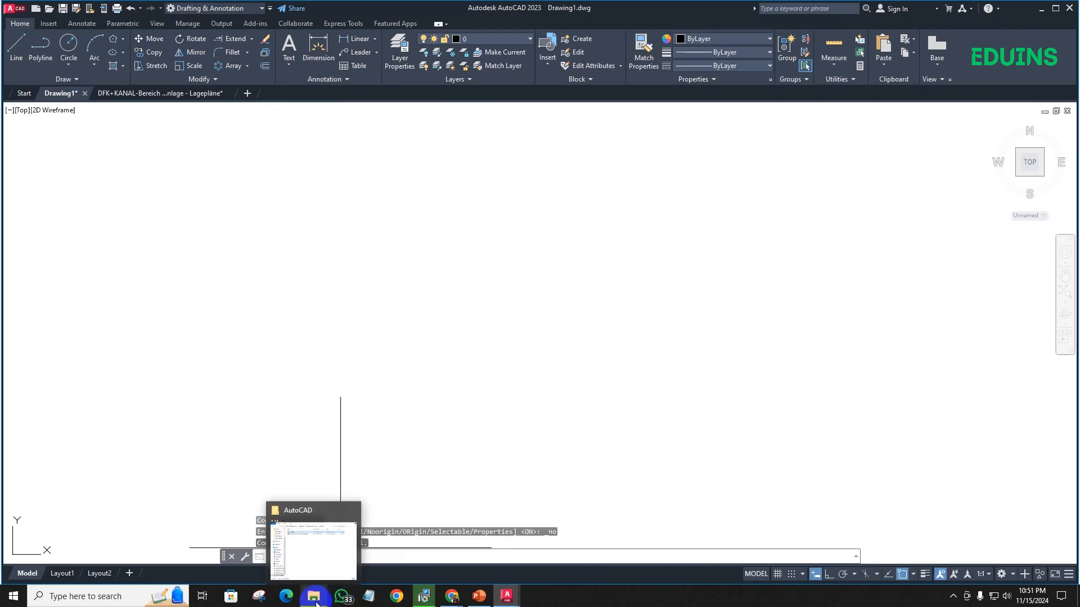
pyautogui.click(473, 550)
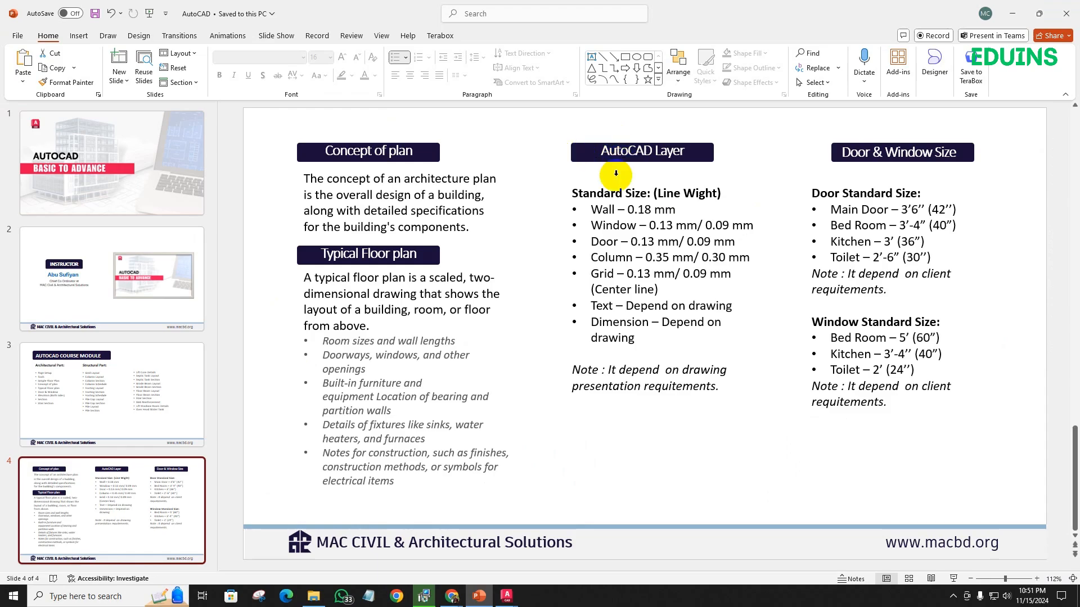
pyautogui.click(605, 211)
pyautogui.doubleClick(612, 225)
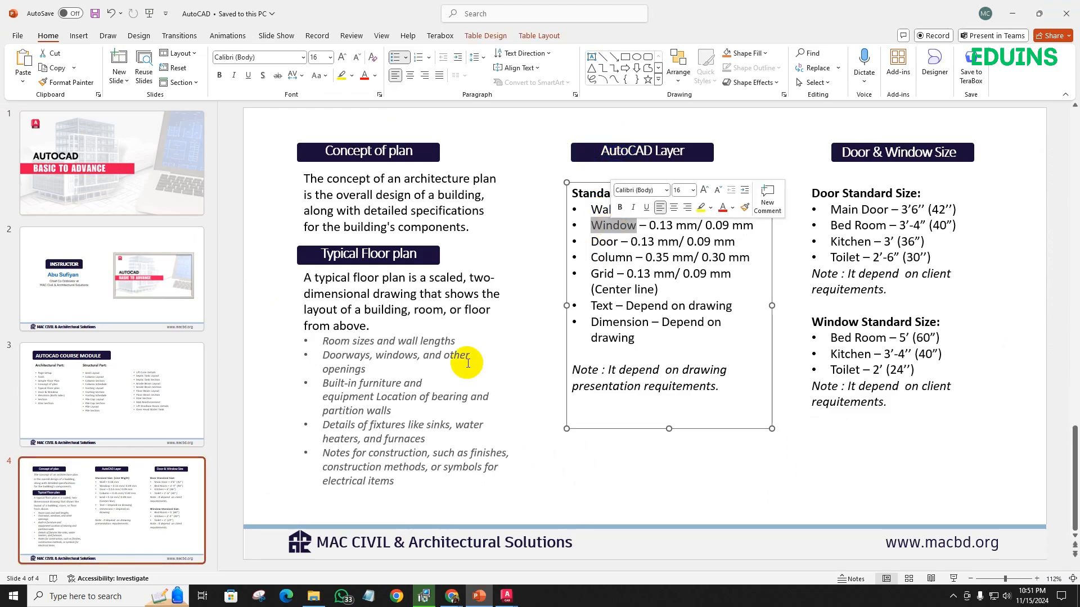
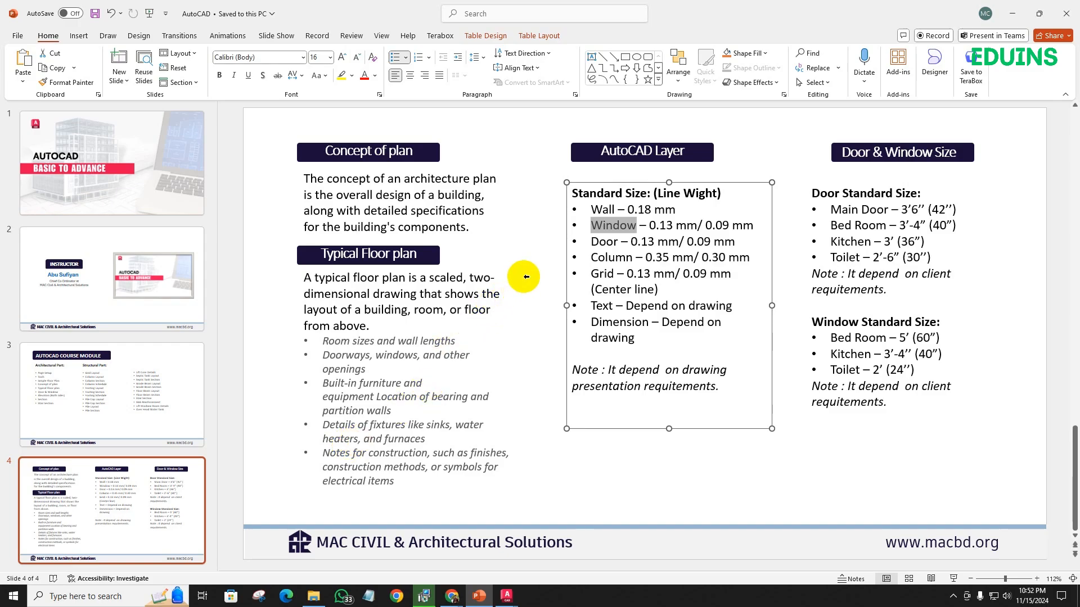
# - Switch to Drawing1 in AutoCAD, open the Layer Properties Manager and move it over the empty drawing area
pyautogui.click(539, 312)
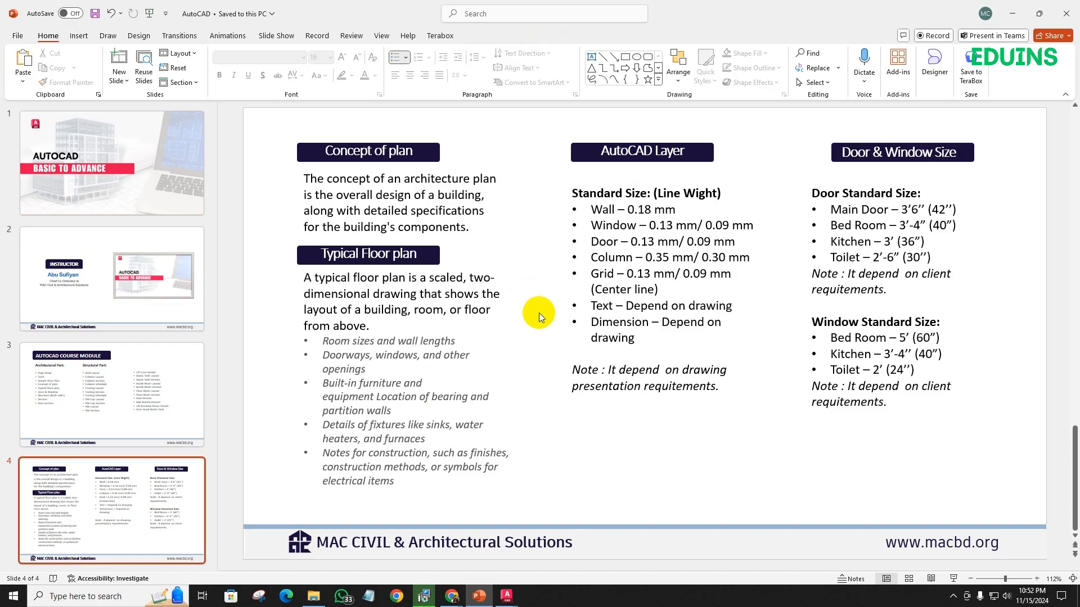
pyautogui.click(453, 597)
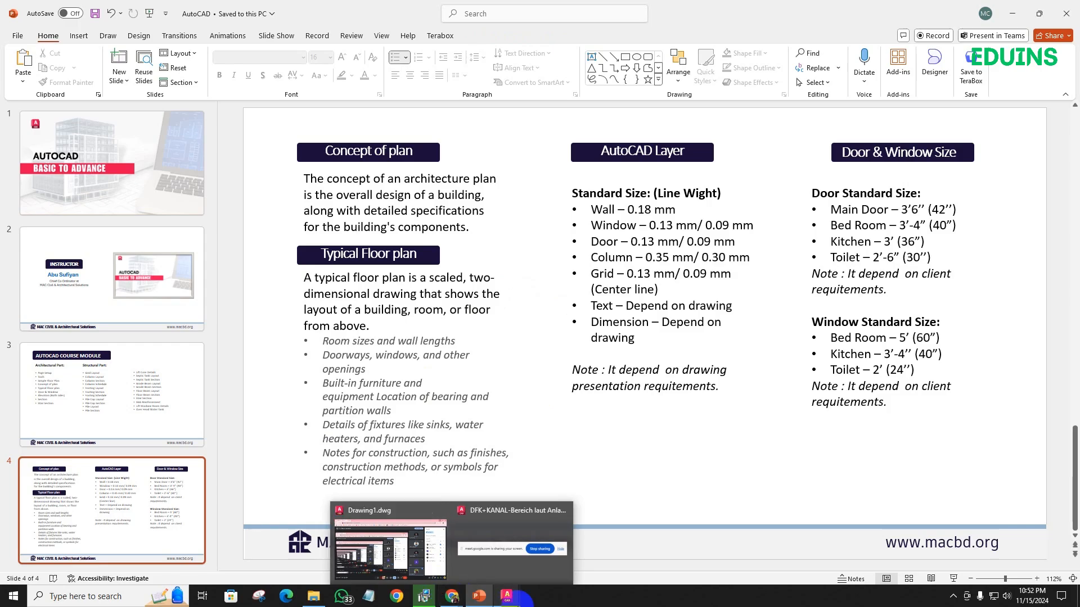
pyautogui.click(436, 518)
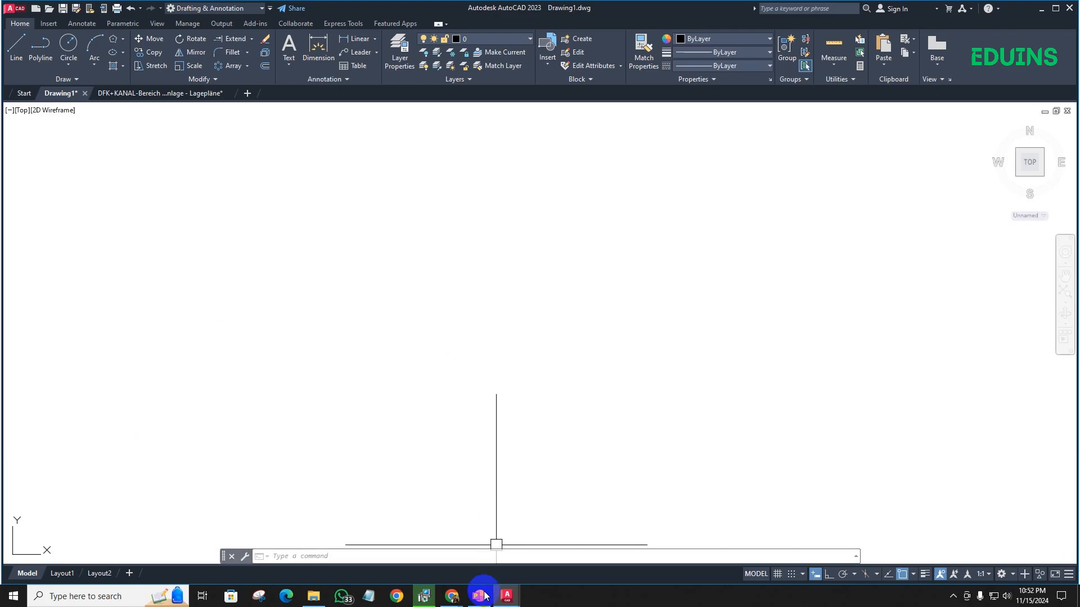
pyautogui.click(398, 60)
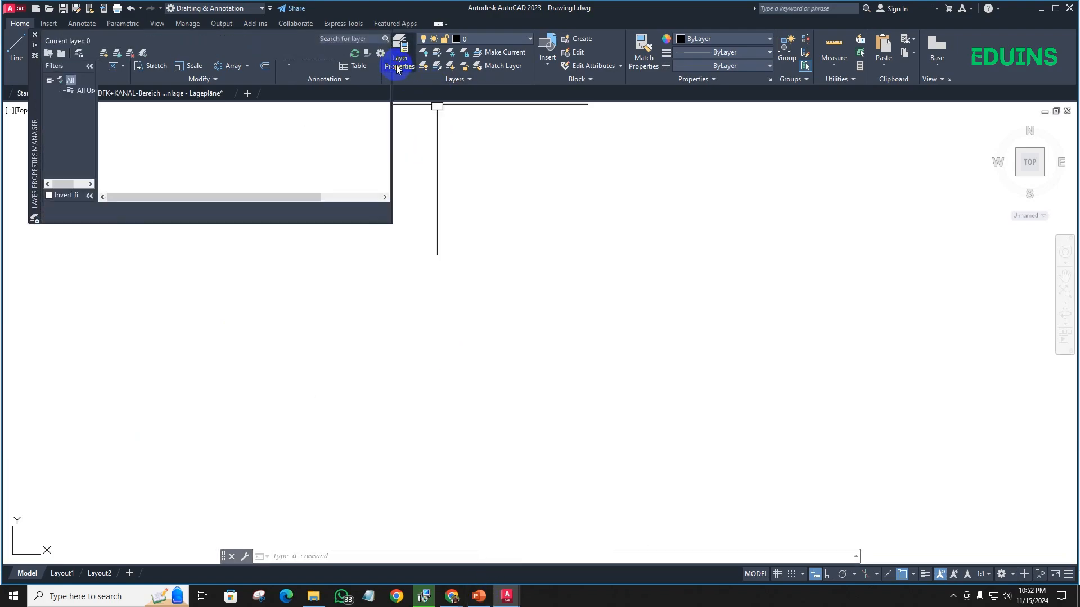
pyautogui.moveTo(38, 89); pyautogui.dragTo(291, 196)
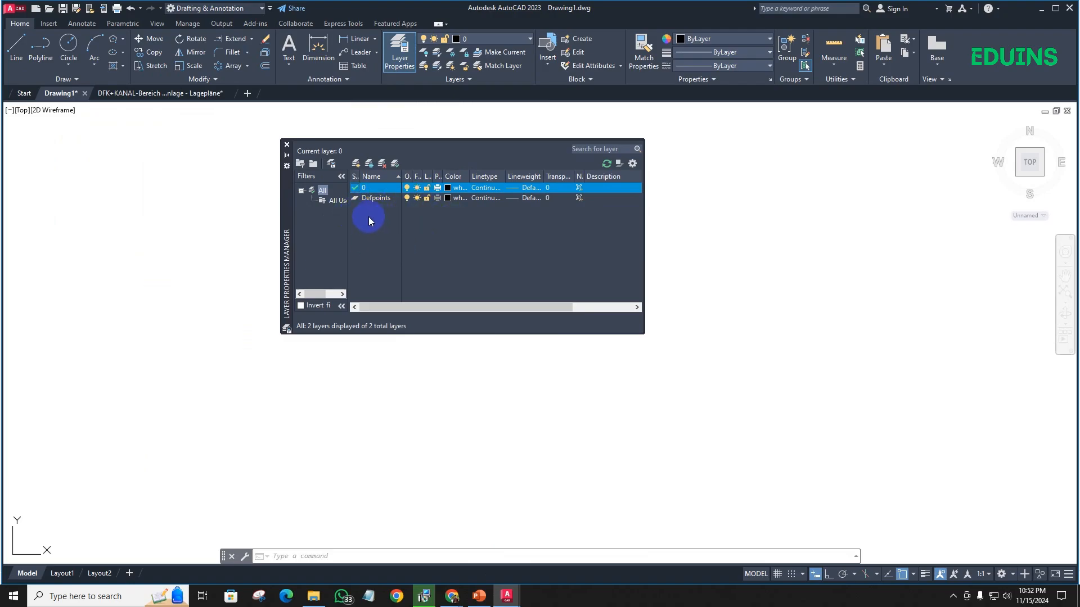
pyautogui.click(410, 391)
# - Switch to the PowerPoint presentation and review the full list of standard line weights under AutoCAD Layer
pyautogui.click(479, 597)
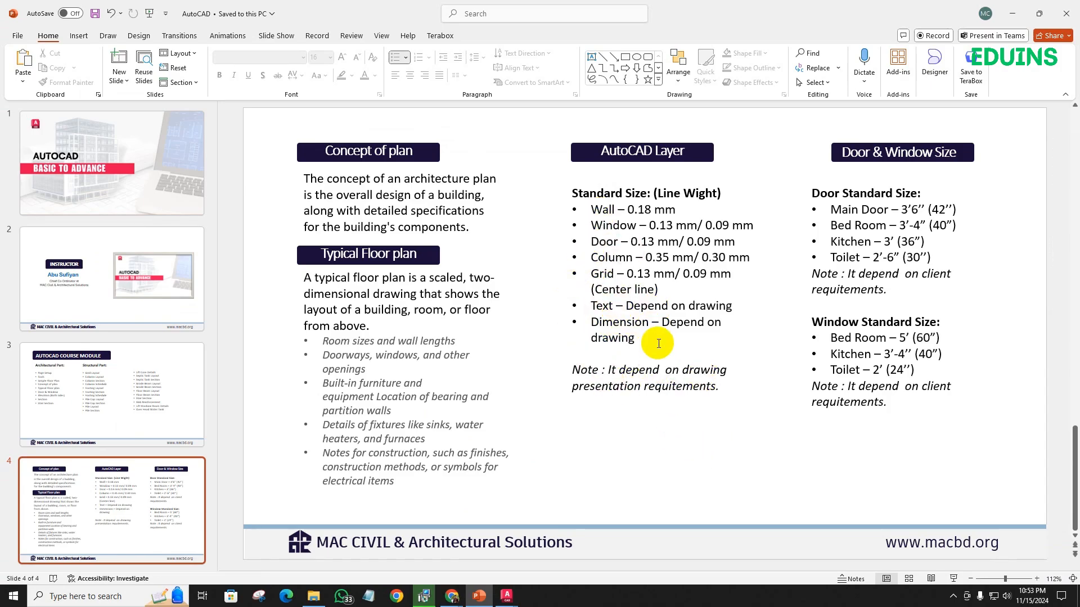
pyautogui.moveTo(637, 339); pyautogui.dragTo(561, 201)
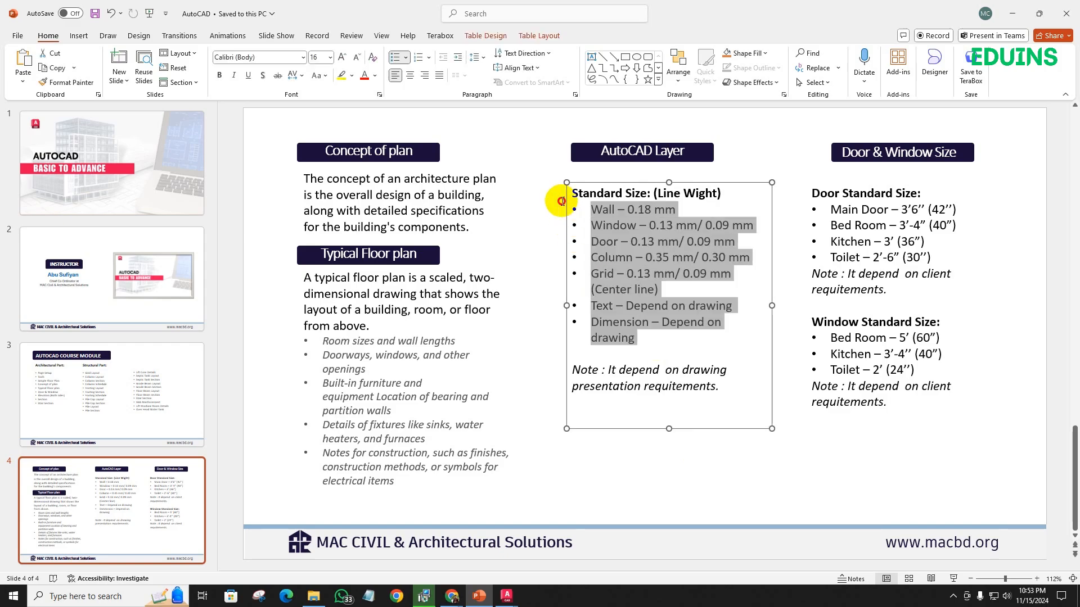
pyautogui.click(623, 285)
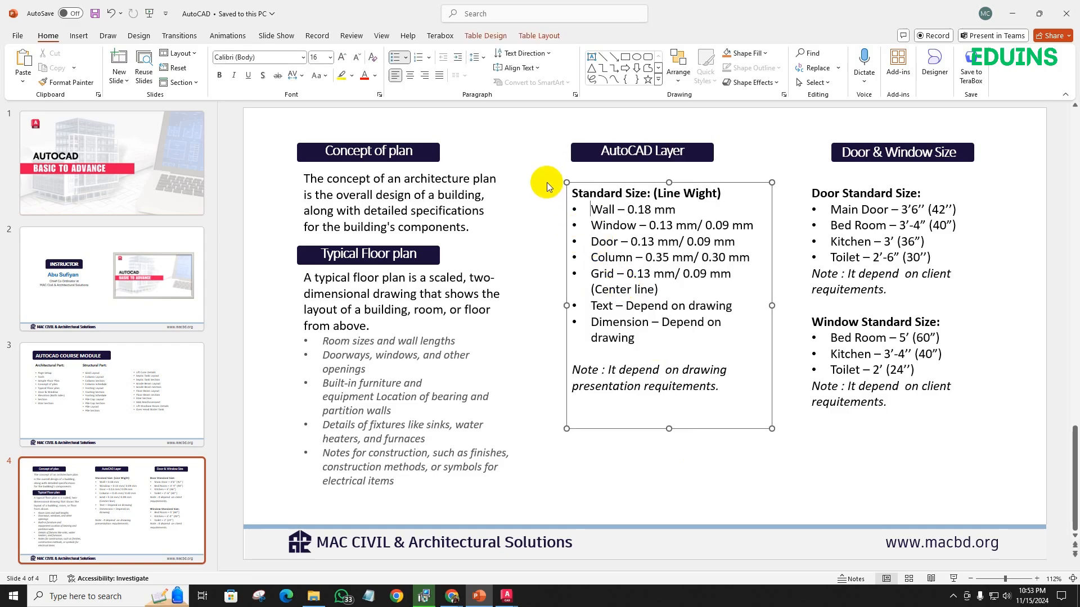
pyautogui.click(590, 126)
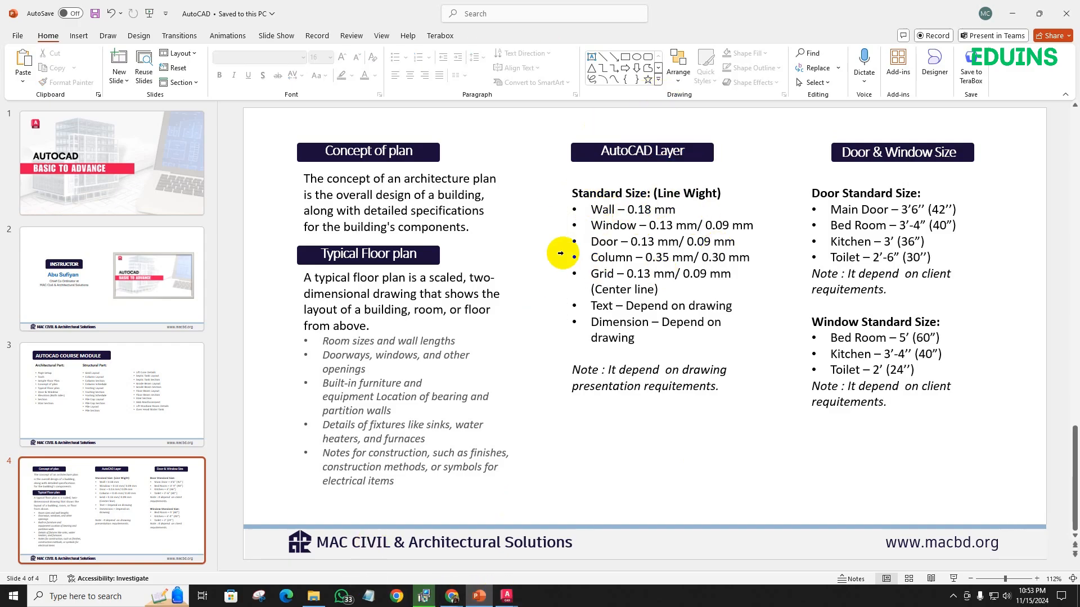
# - Return to Drawing1 in AutoCAD and create a new layer named Wall
pyautogui.click(507, 596)
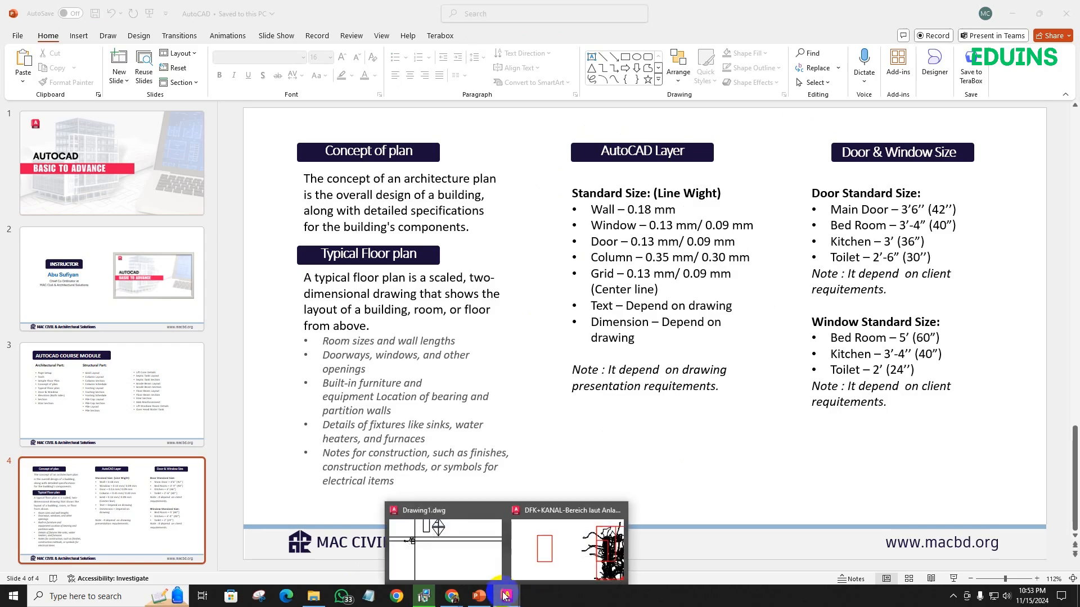
pyautogui.click(457, 562)
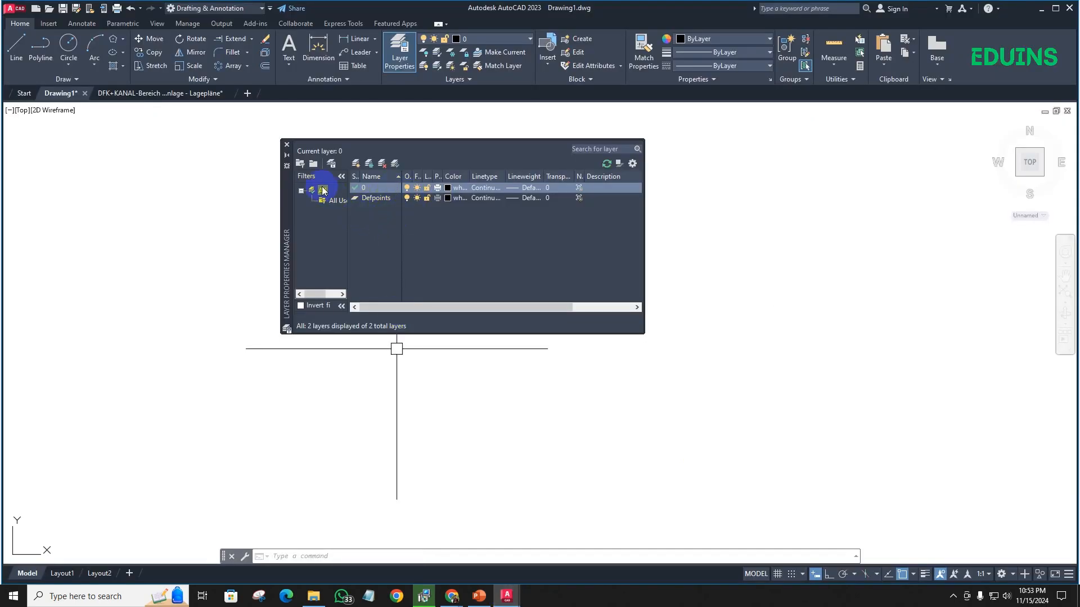
pyautogui.click(355, 164)
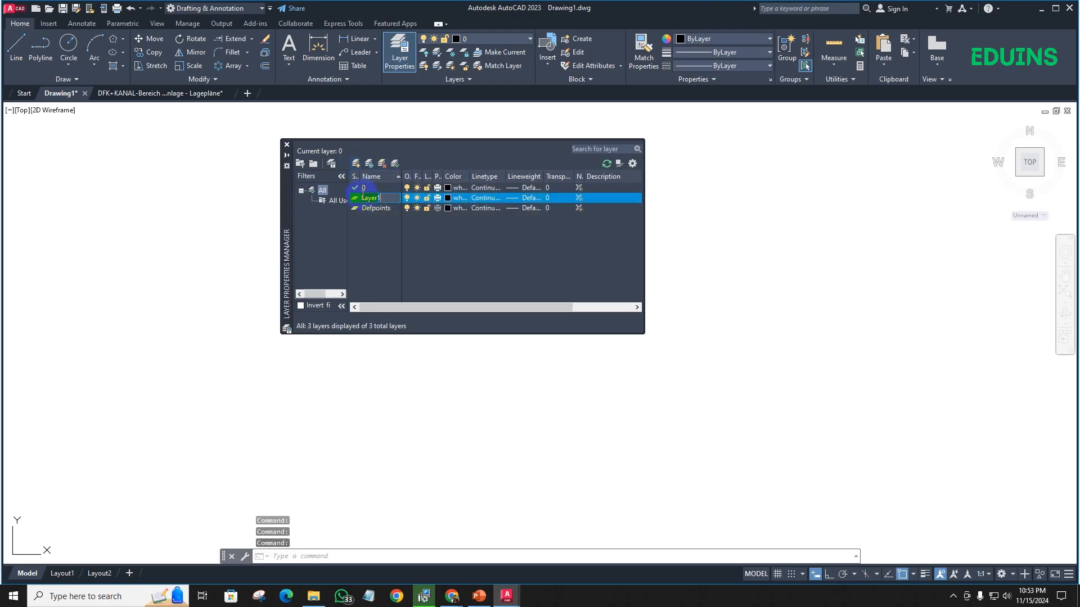
pyautogui.click(389, 200)
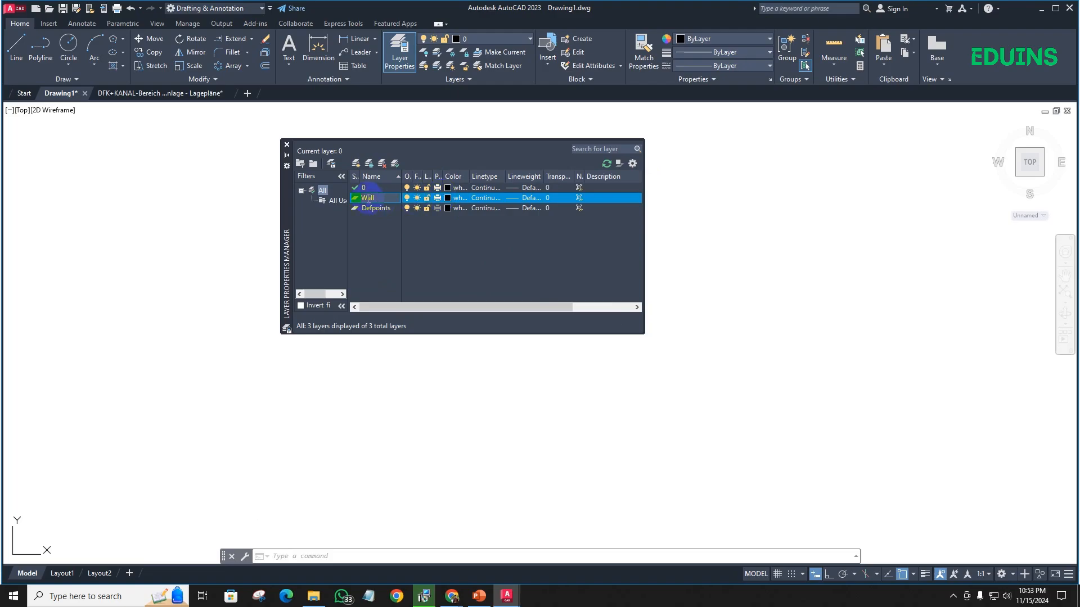
# - Give the Wall layer the color white, the Continuous linetype and a lineweight of 0.18 mm
pyautogui.click(454, 201)
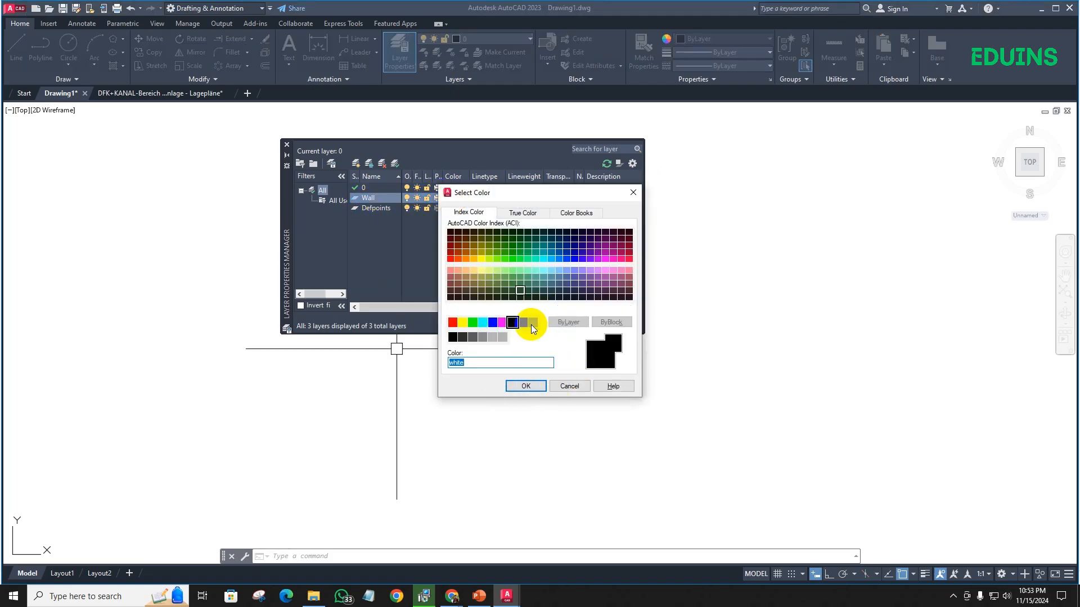
pyautogui.click(526, 387)
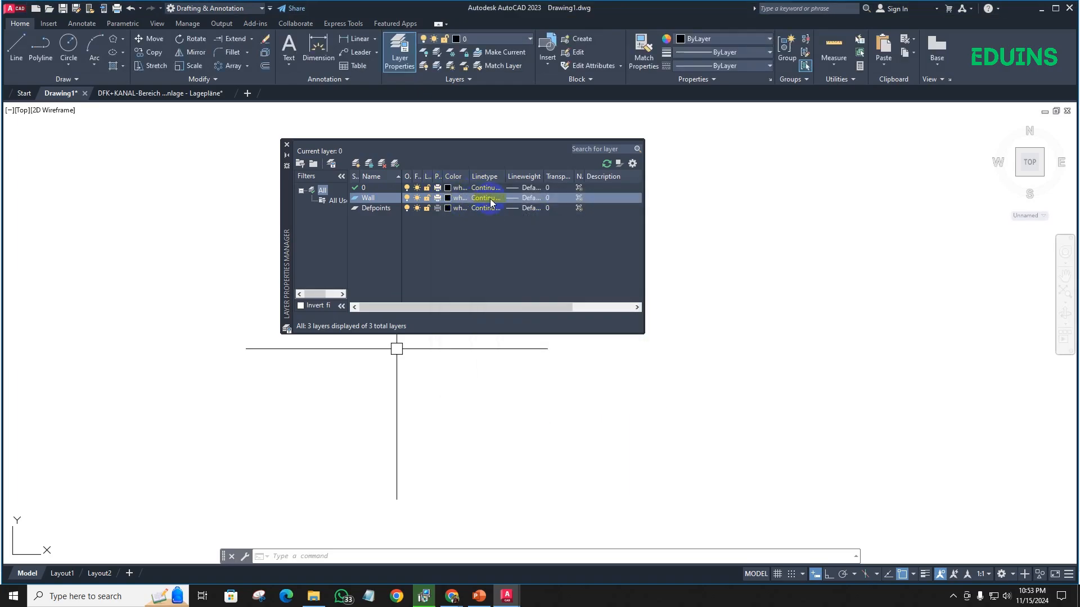
pyautogui.click(490, 198)
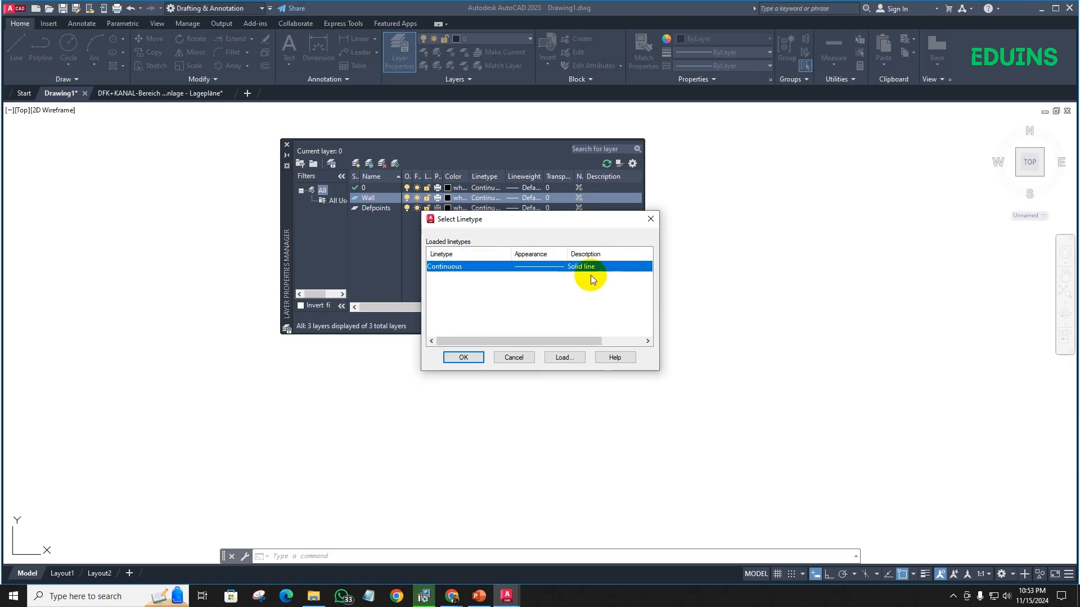
pyautogui.click(464, 358)
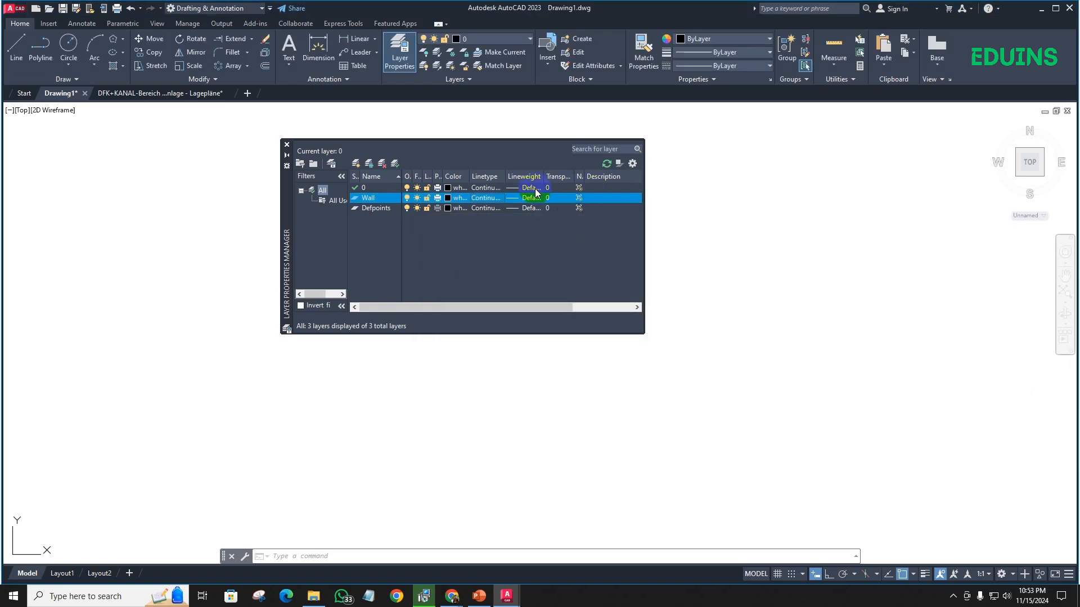
pyautogui.click(526, 198)
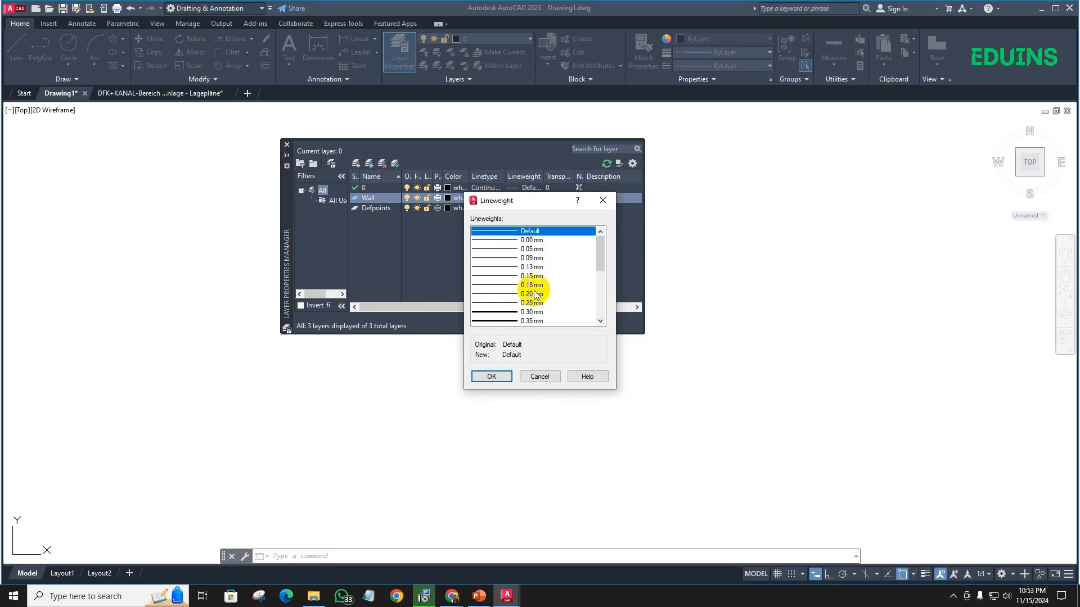
pyautogui.click(527, 285)
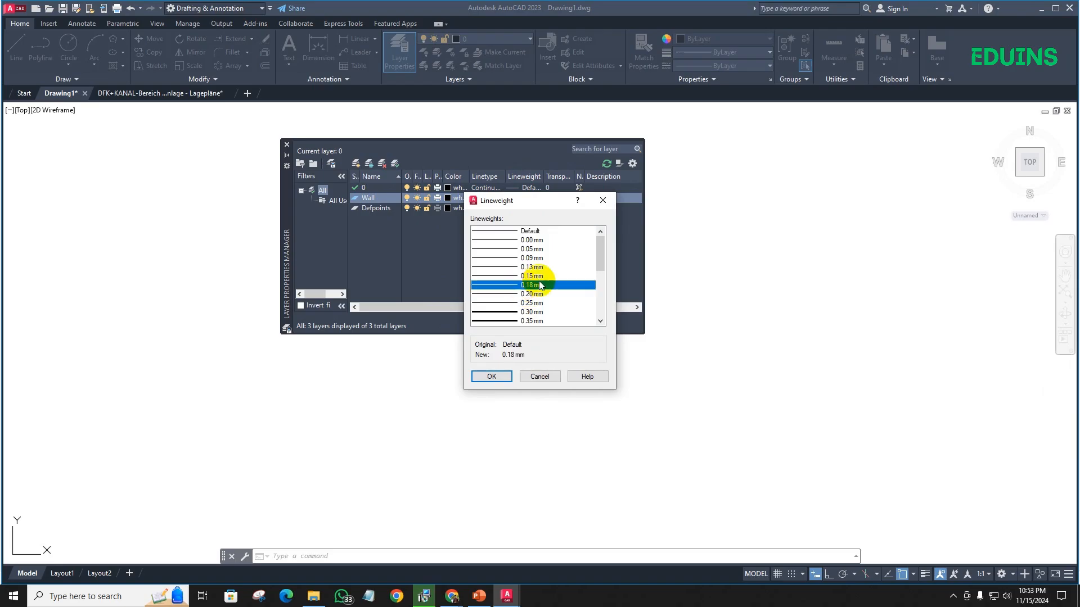
pyautogui.click(487, 377)
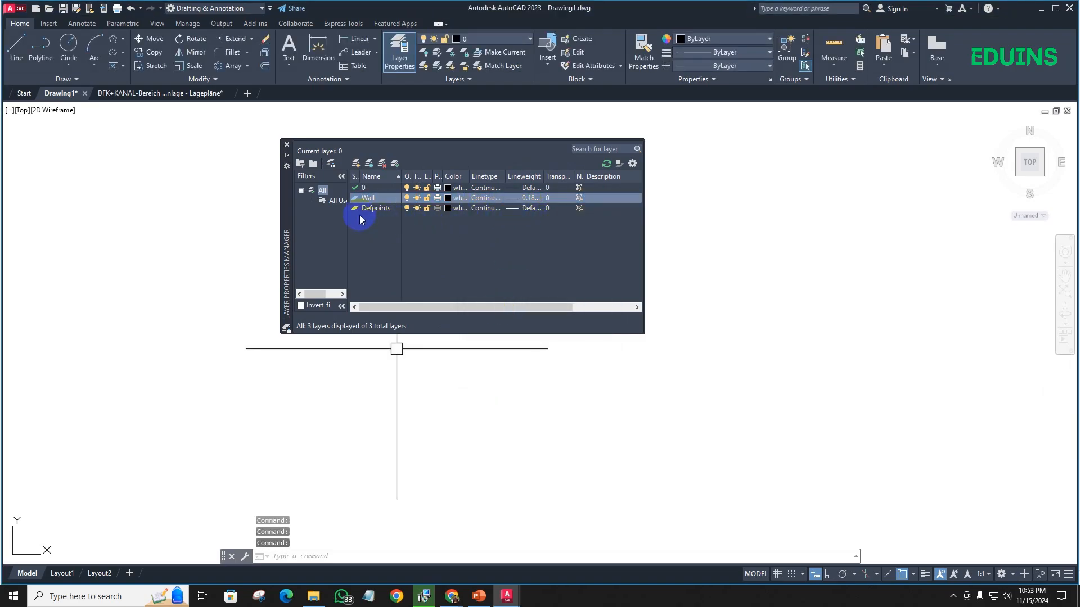
# - Create a new layer named Window and set its color to blue
pyautogui.click(356, 164)
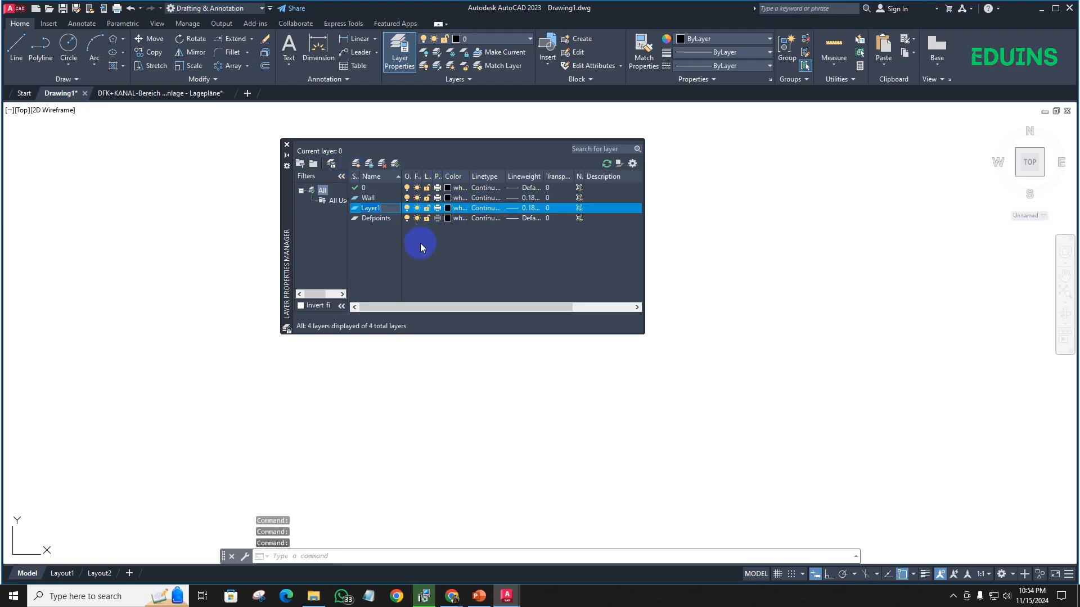
pyautogui.write('Window')
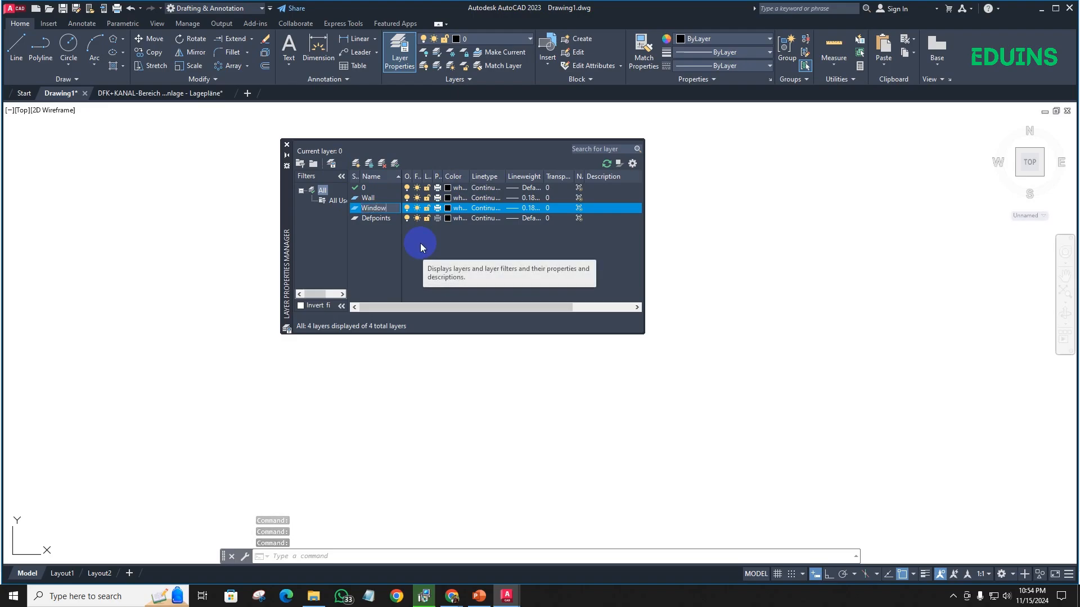
pyautogui.press('Return')
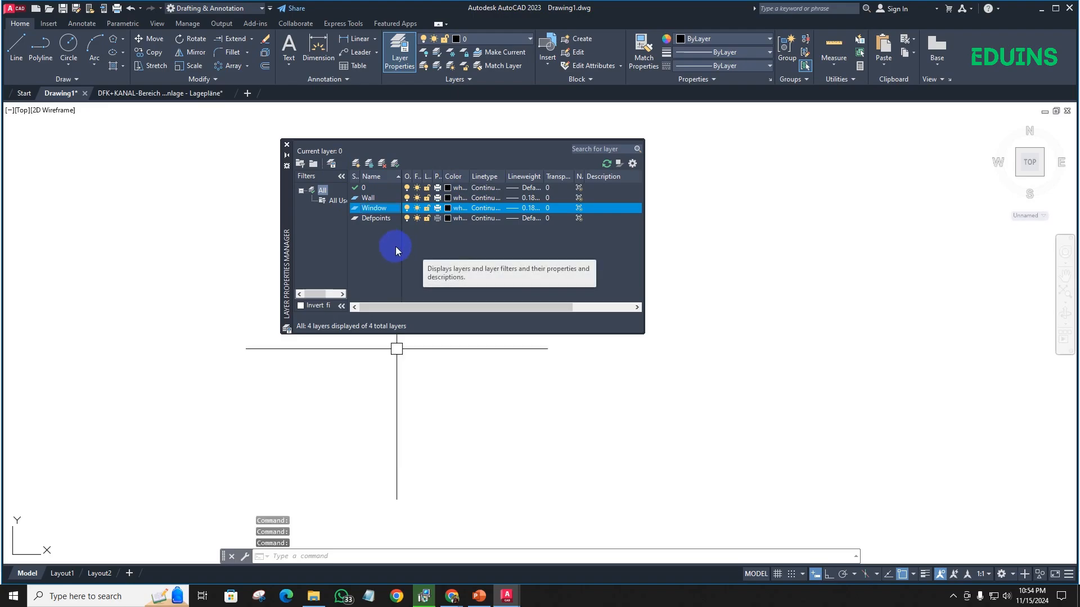
pyautogui.click(449, 208)
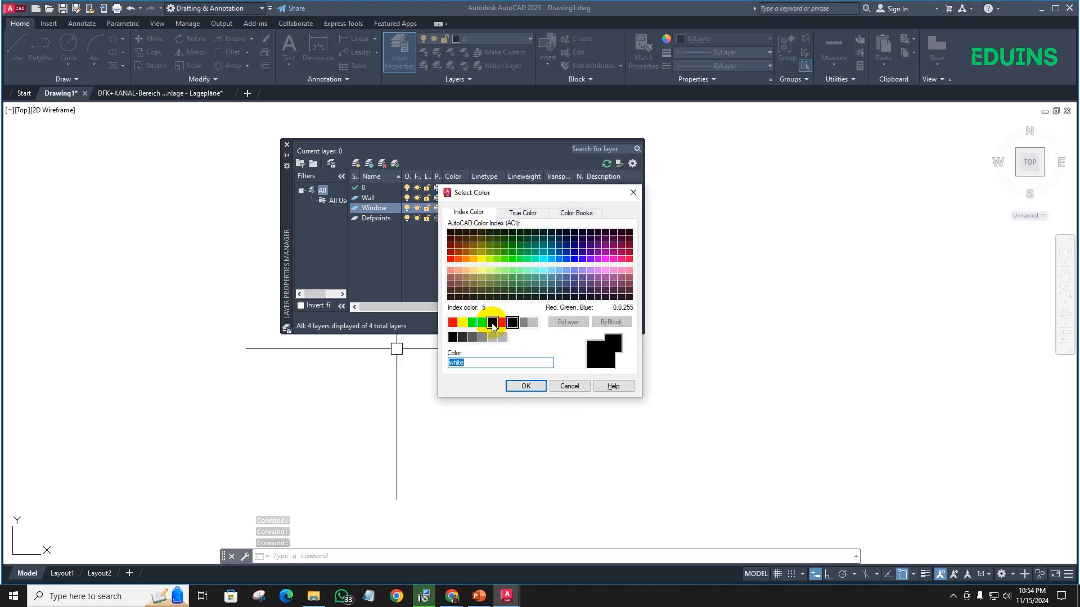
pyautogui.click(492, 322)
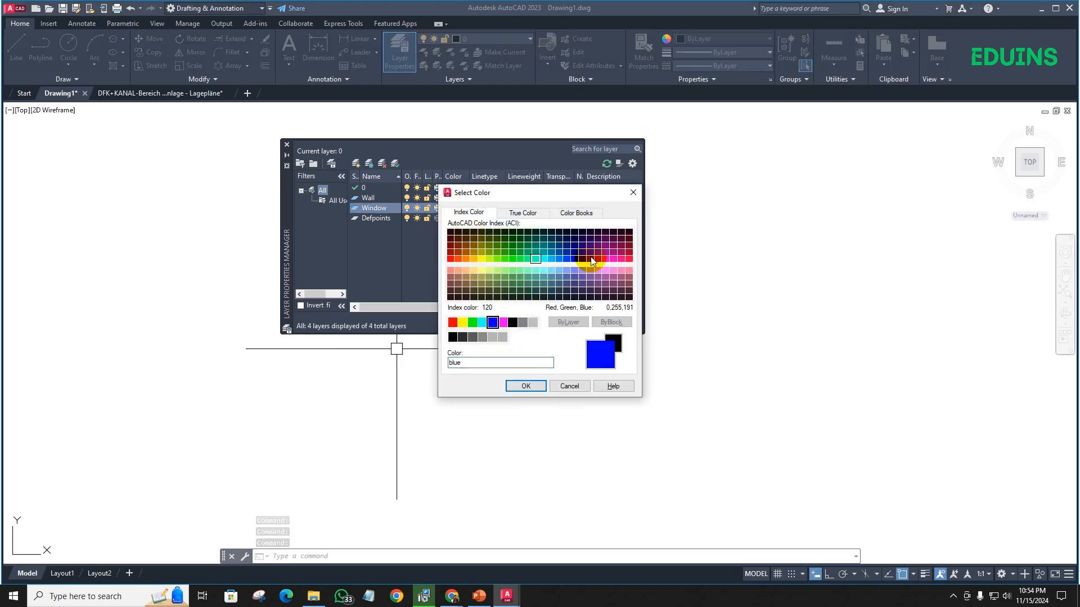
pyautogui.click(524, 386)
# - Give the Window layer the Continuous linetype and a lineweight of 0.13 mm
pyautogui.click(486, 210)
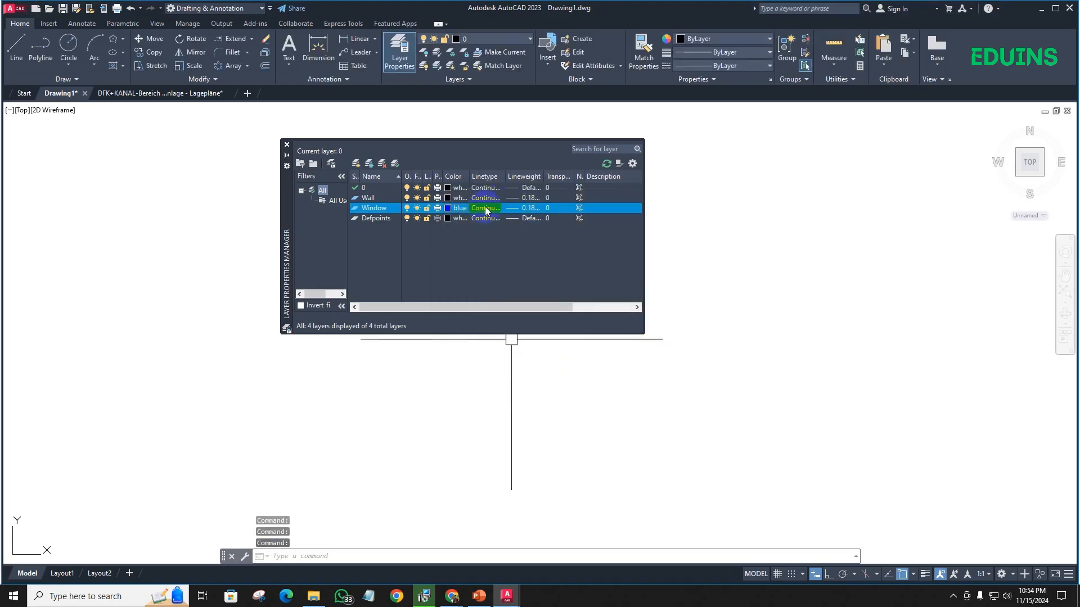
pyautogui.click(465, 358)
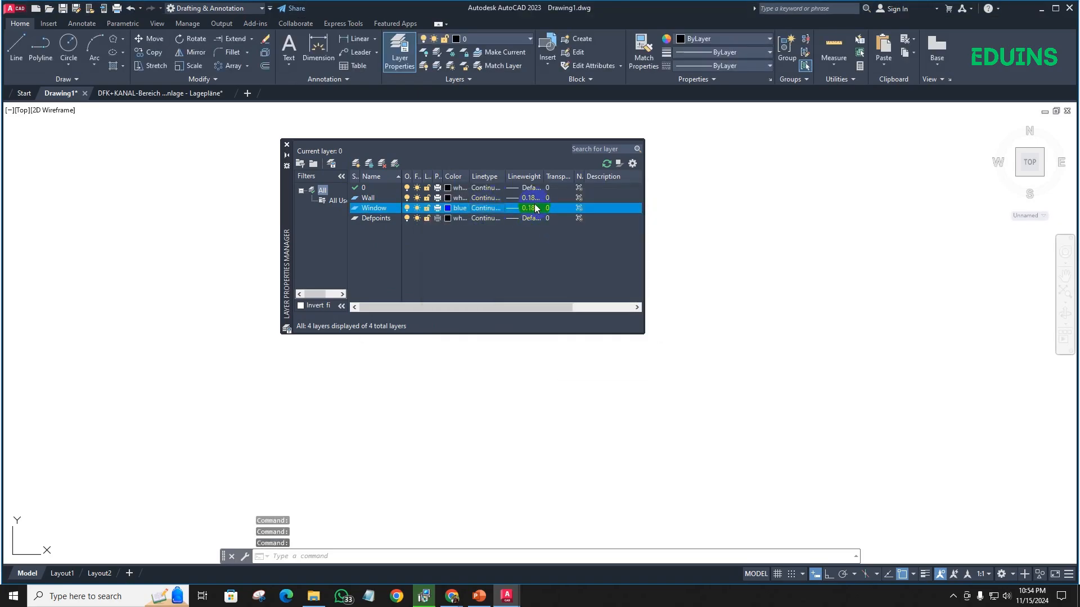
pyautogui.click(526, 208)
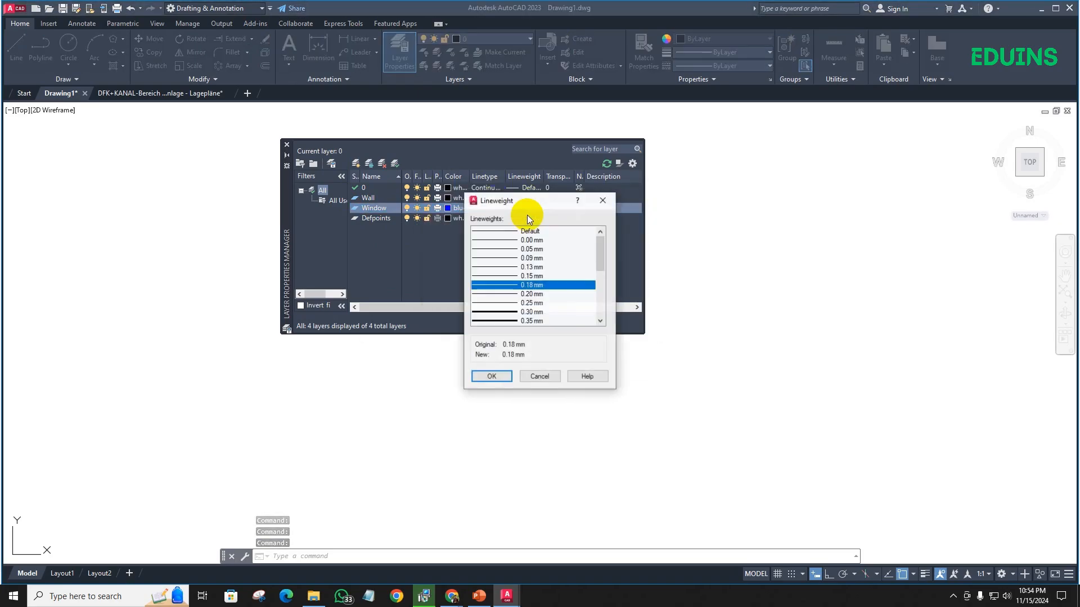
pyautogui.click(524, 268)
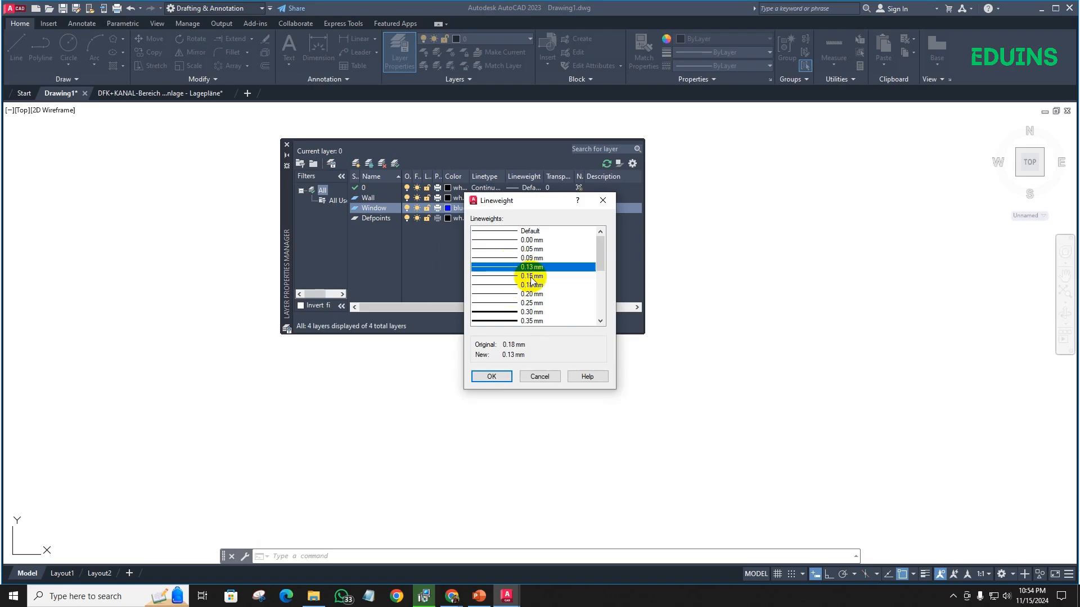
pyautogui.click(489, 375)
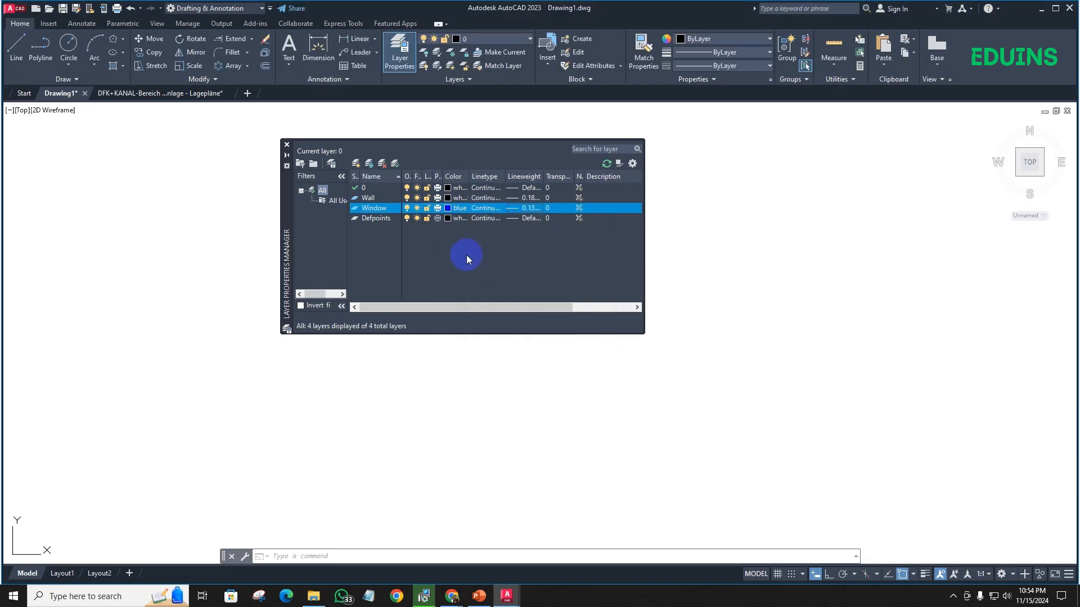
# - Create a new layer named Door and set its color to index color 40
pyautogui.click(356, 163)
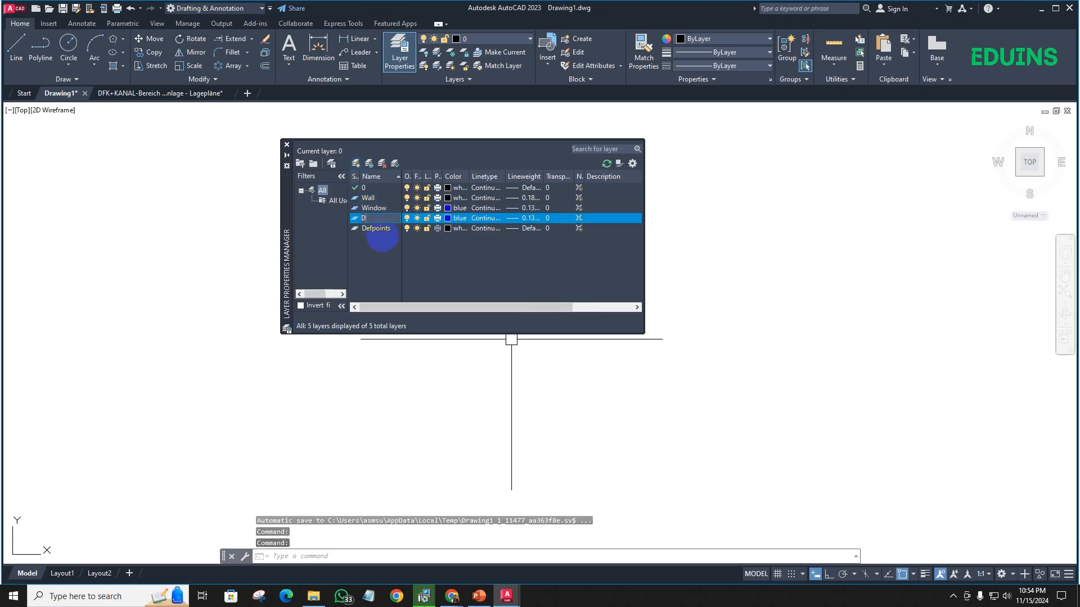
pyautogui.write('Door')
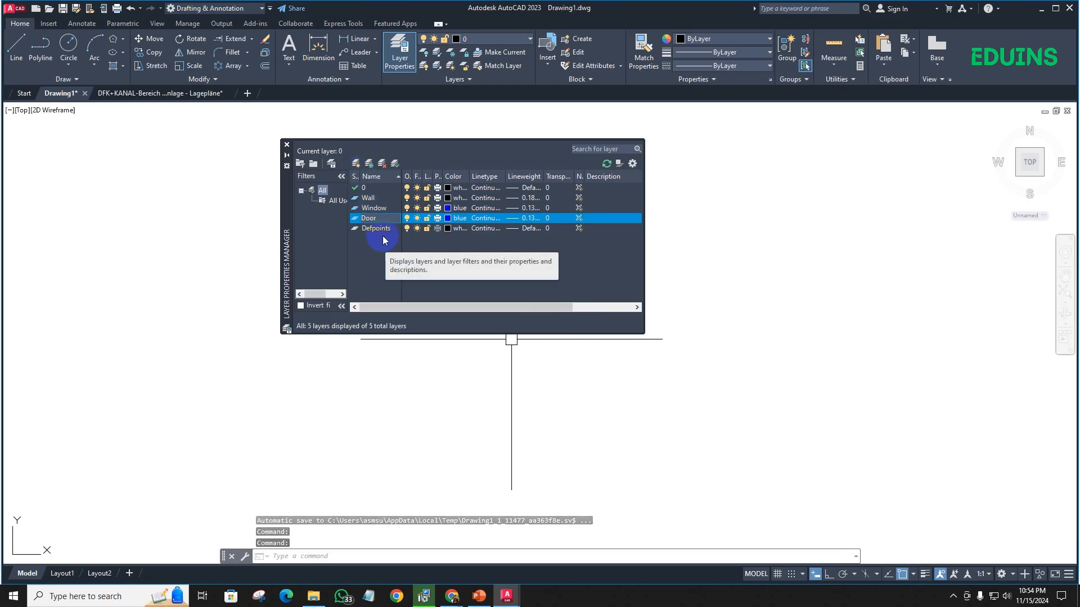
pyautogui.press('Return')
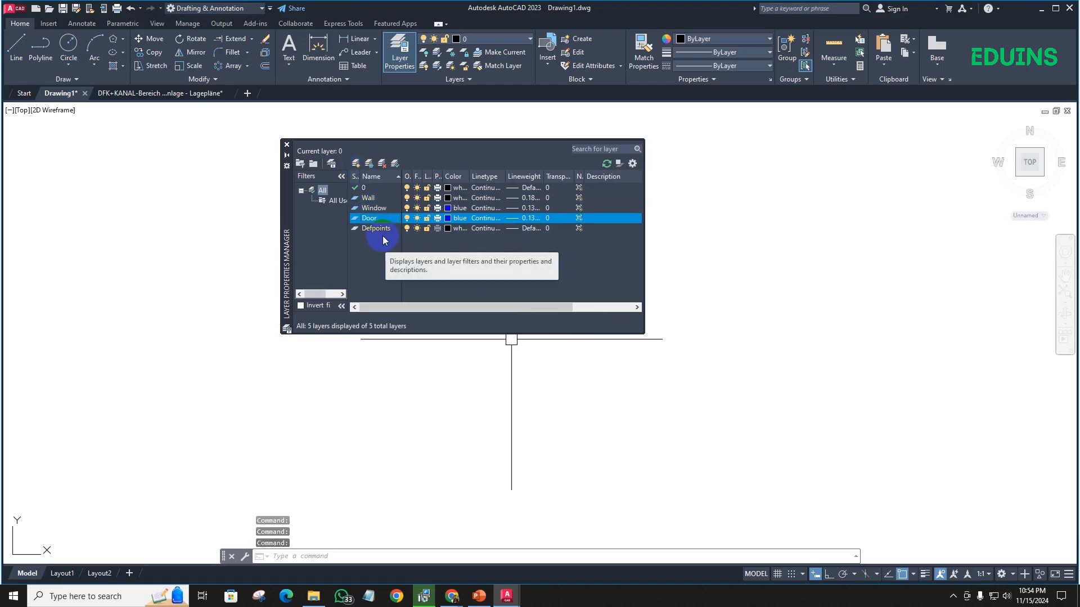
pyautogui.click(448, 219)
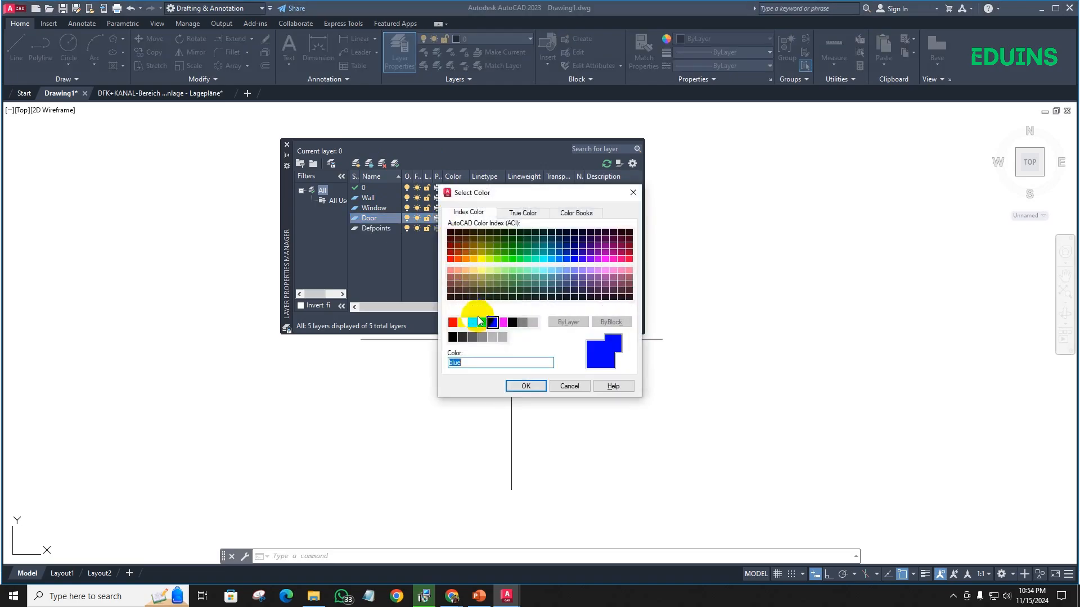
pyautogui.click(471, 256)
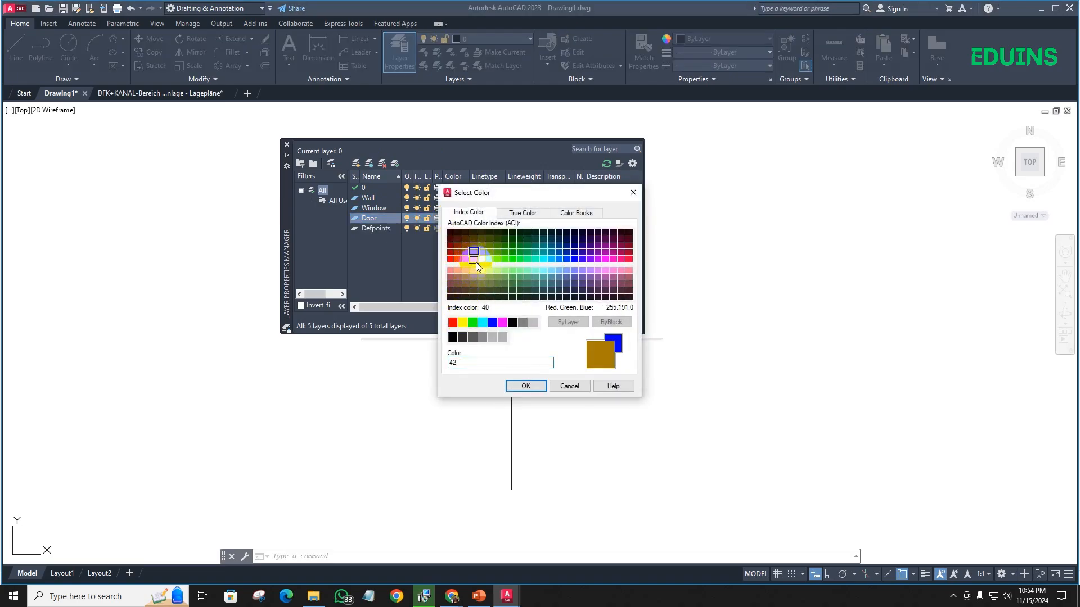
pyautogui.click(476, 262)
pyautogui.click(525, 386)
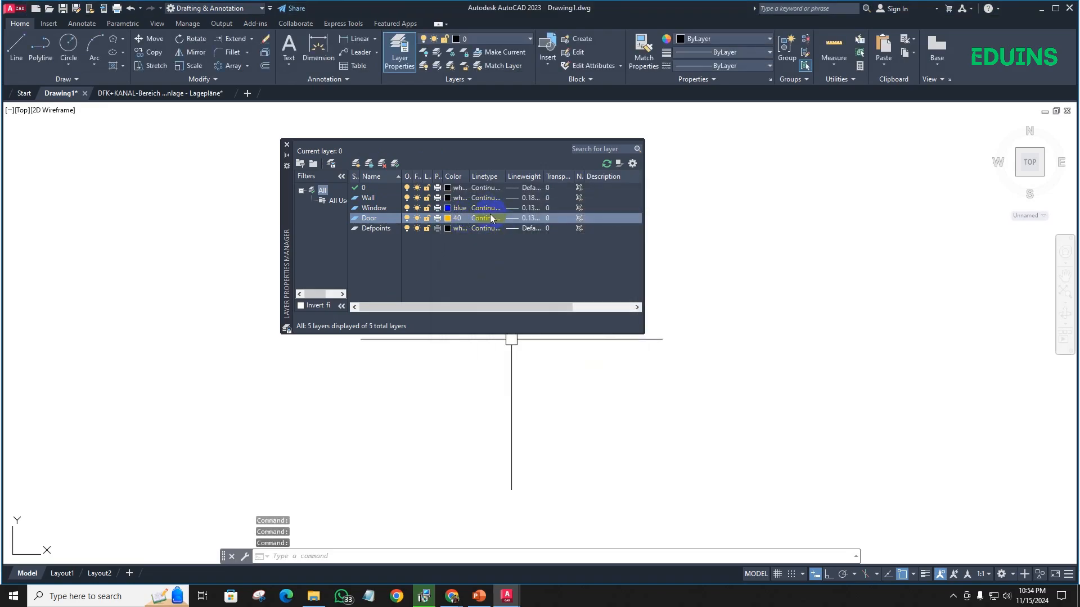
# - Give the Door layer the Continuous linetype and a lineweight of 0.09 mm
pyautogui.click(489, 219)
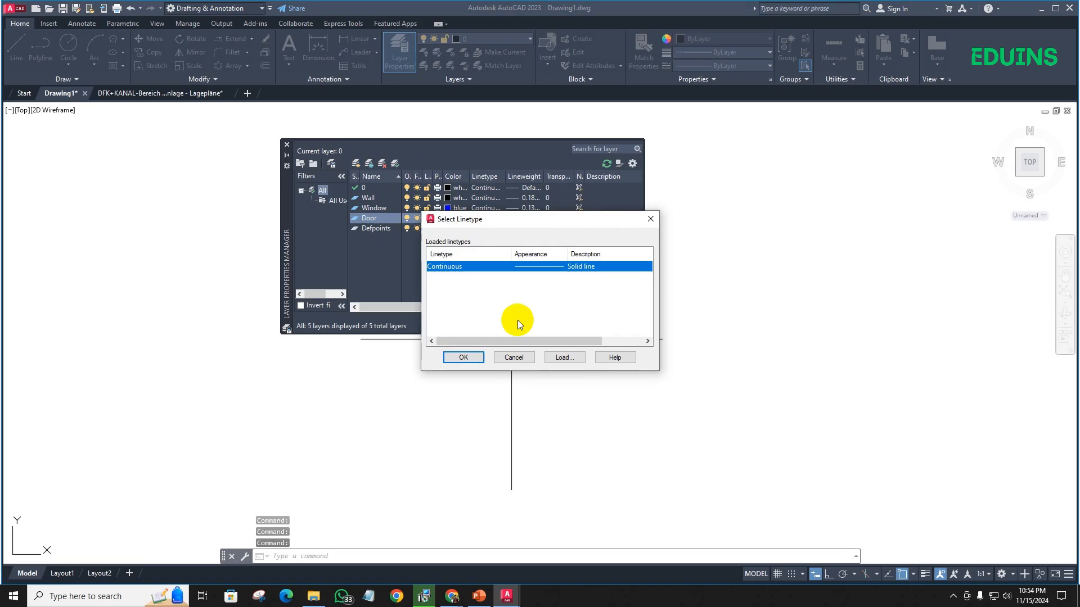
pyautogui.click(464, 357)
pyautogui.click(525, 218)
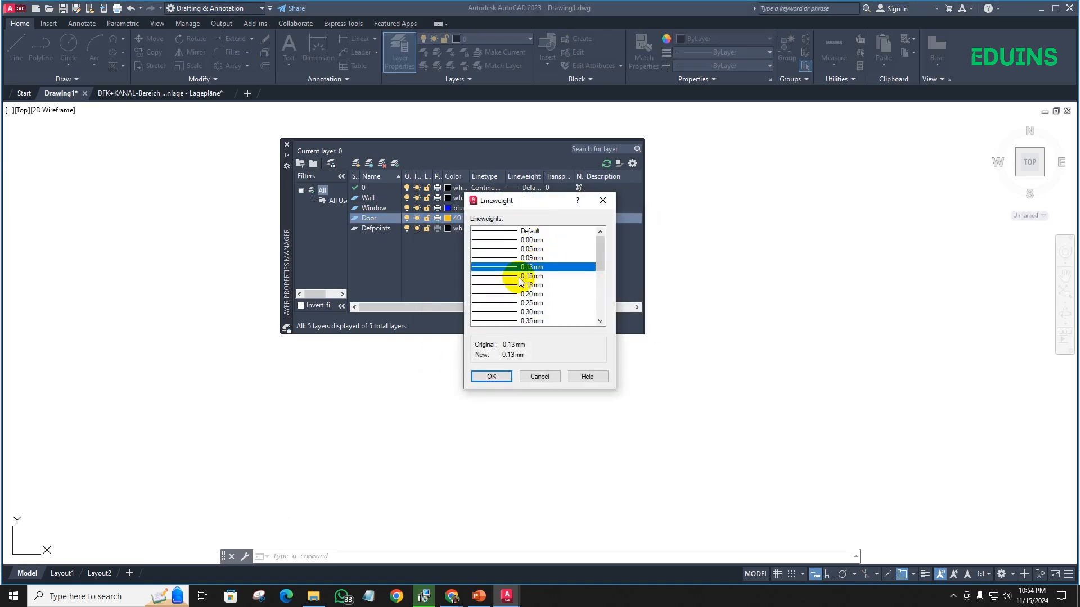
pyautogui.click(537, 258)
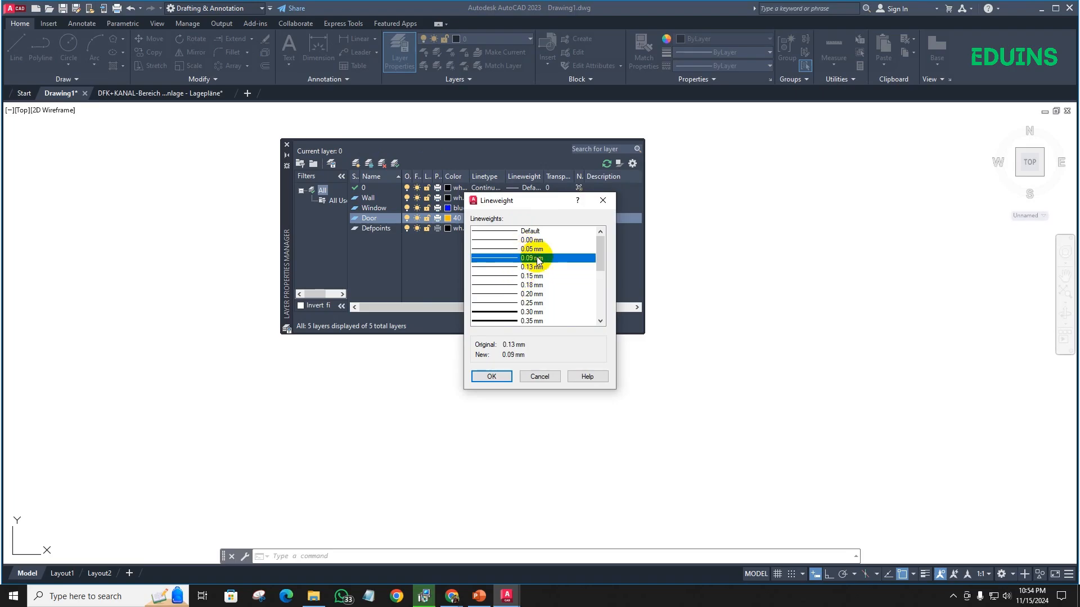
pyautogui.click(489, 377)
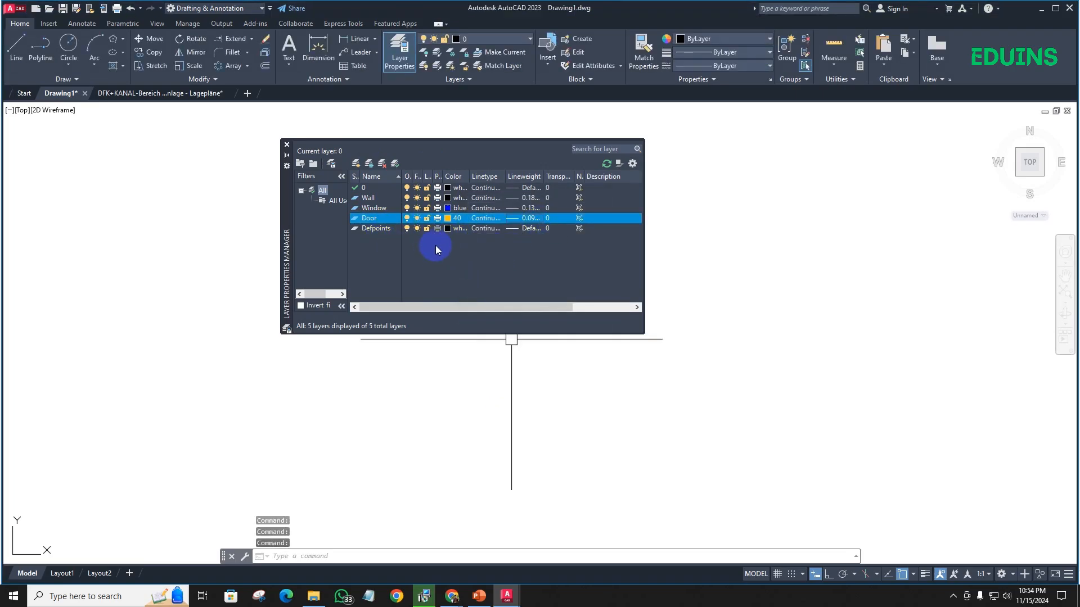
pyautogui.click(429, 441)
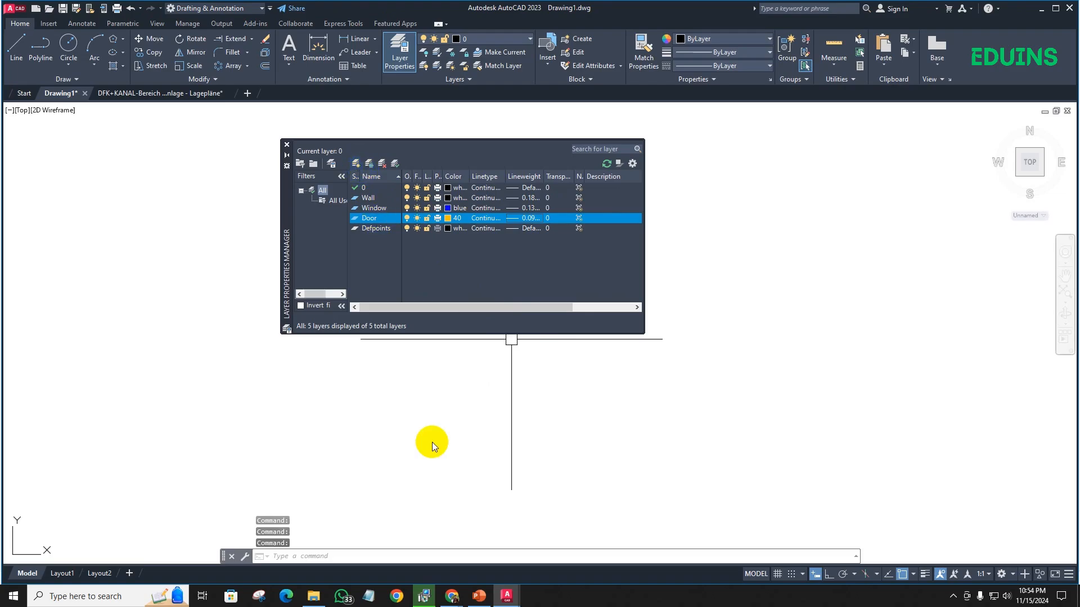
# - Consult the standard line weights on the PowerPoint slide and, back in AutoCAD, create a new layer named Column
pyautogui.click(476, 597)
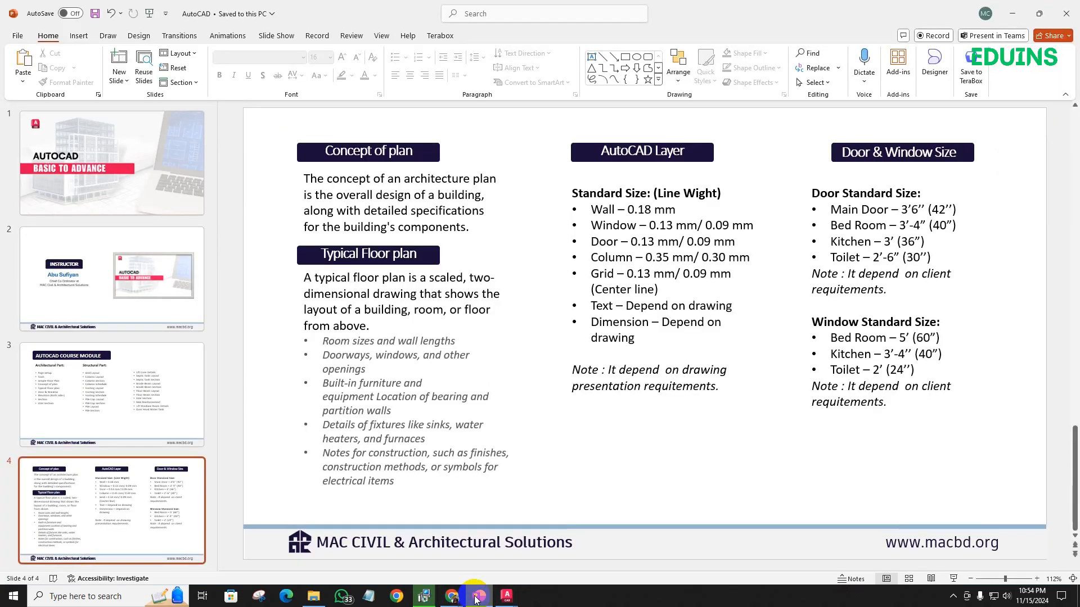
pyautogui.click(476, 597)
pyautogui.click(356, 166)
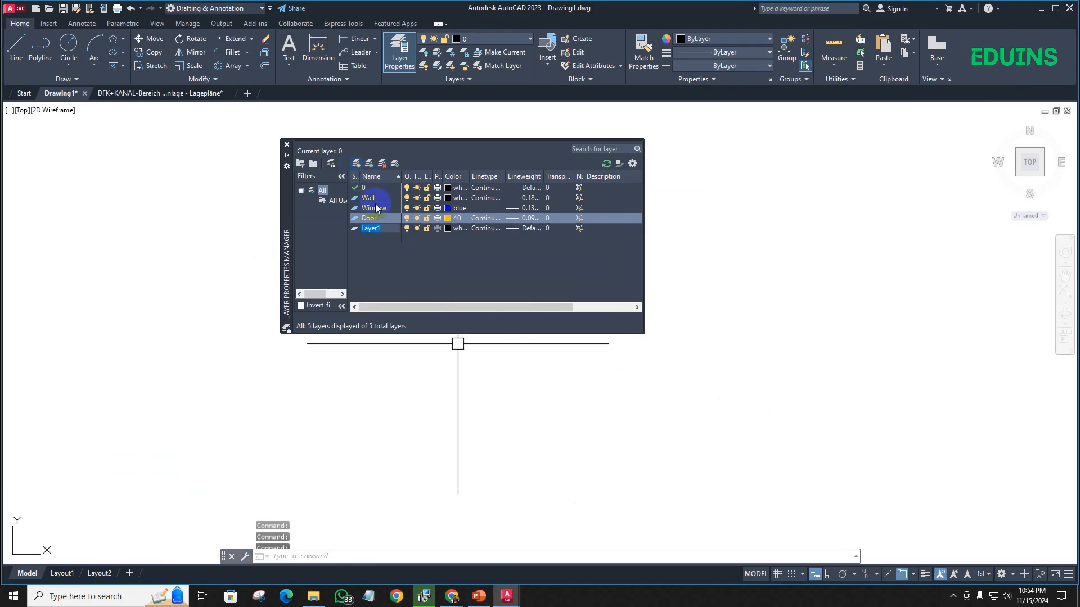
pyautogui.write('Col')
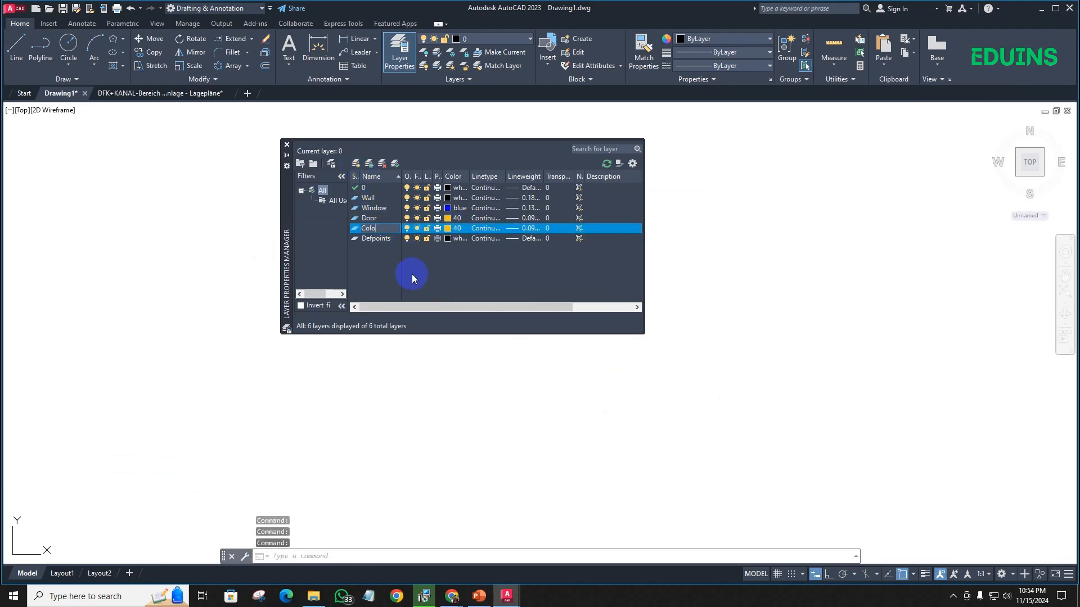
pyautogui.write('o')
pyautogui.press('BackSpace')
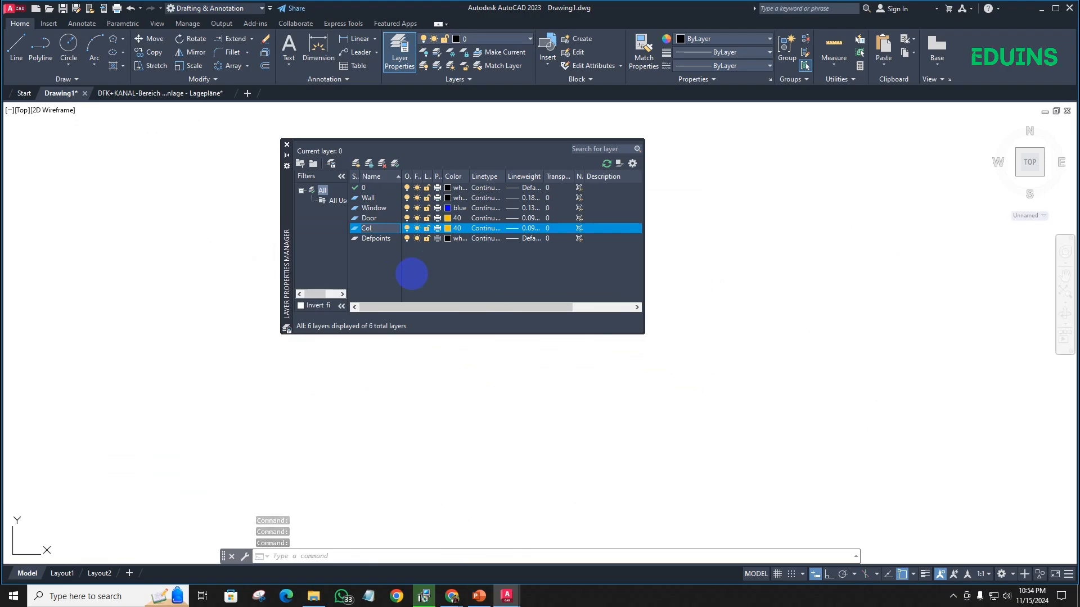
pyautogui.write('umn')
pyautogui.press('Return')
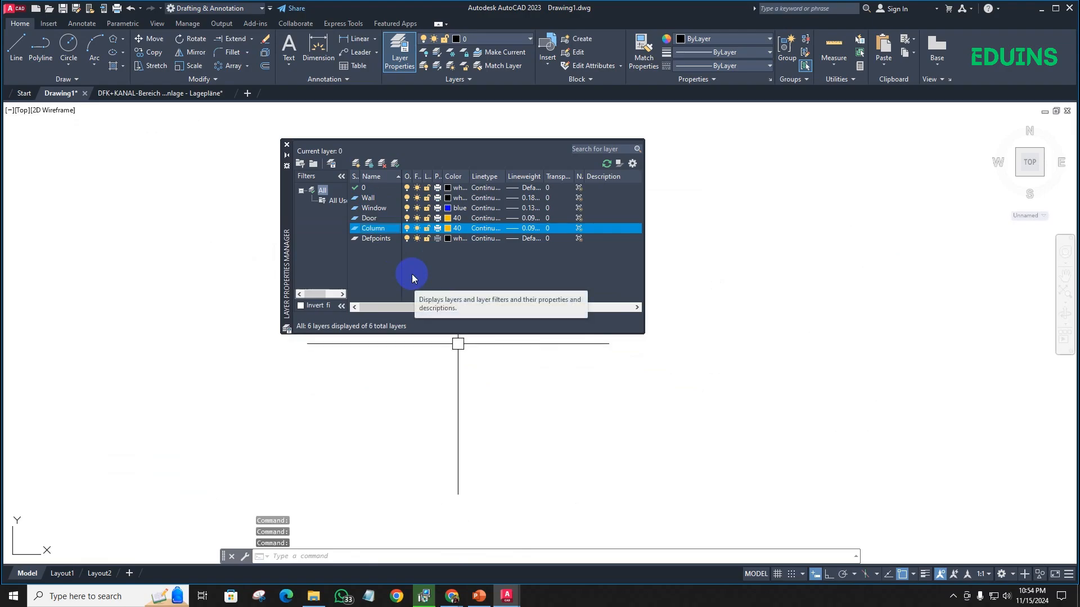
# - Give the Column layer index color 10 and a lineweight of 0.30 mm
pyautogui.click(447, 226)
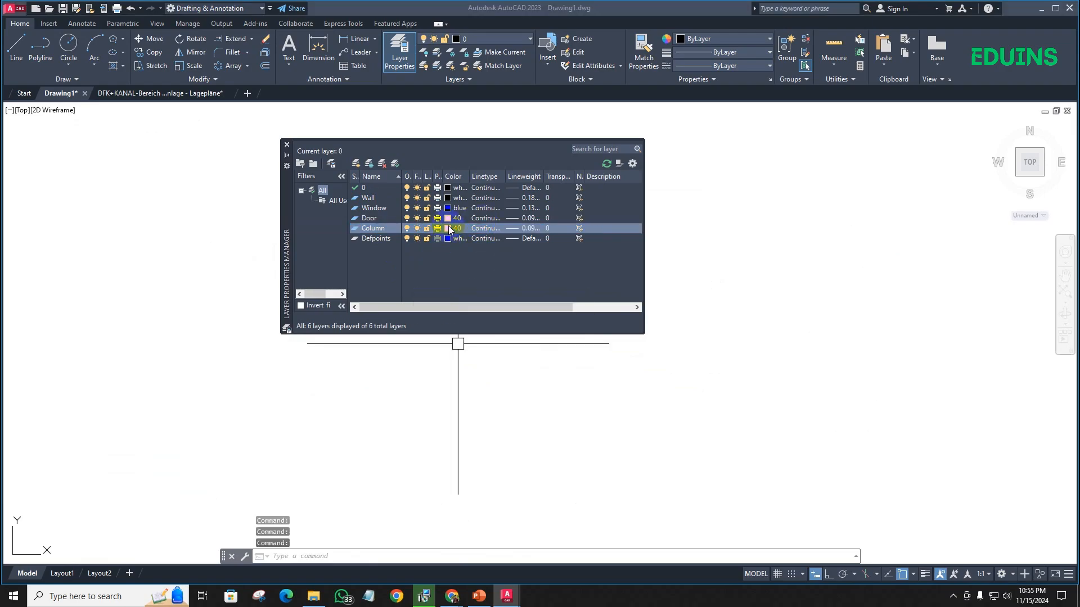
pyautogui.click(450, 259)
pyautogui.click(523, 385)
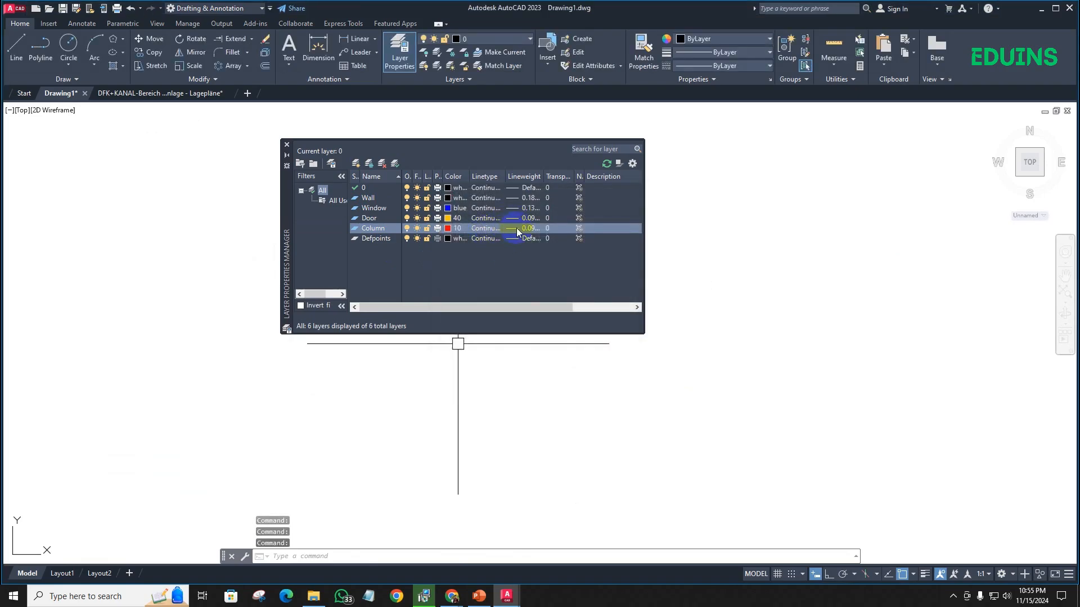
pyautogui.click(514, 227)
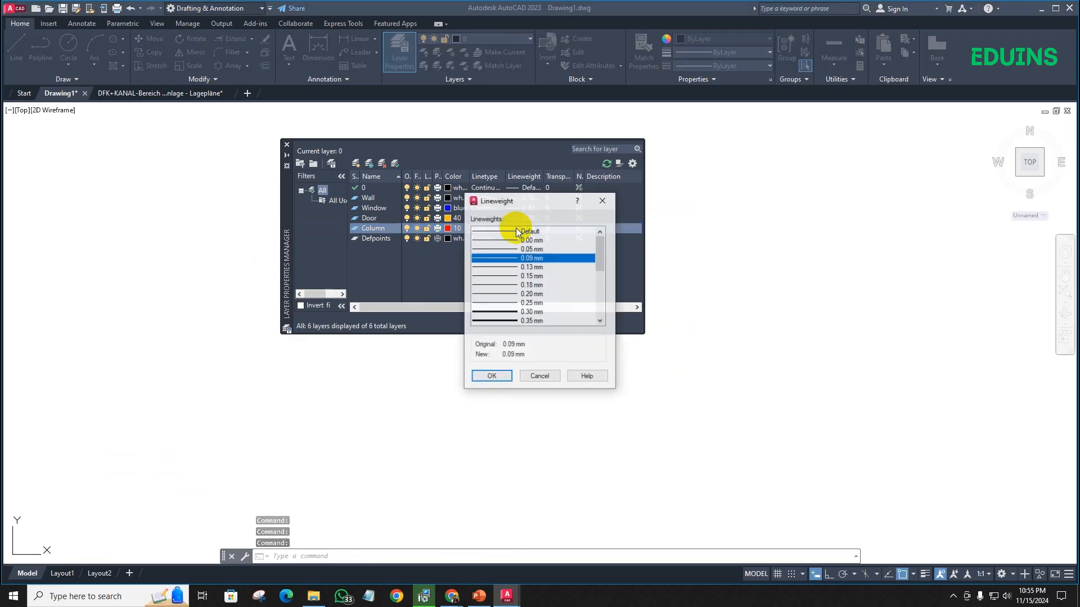
pyautogui.click(520, 312)
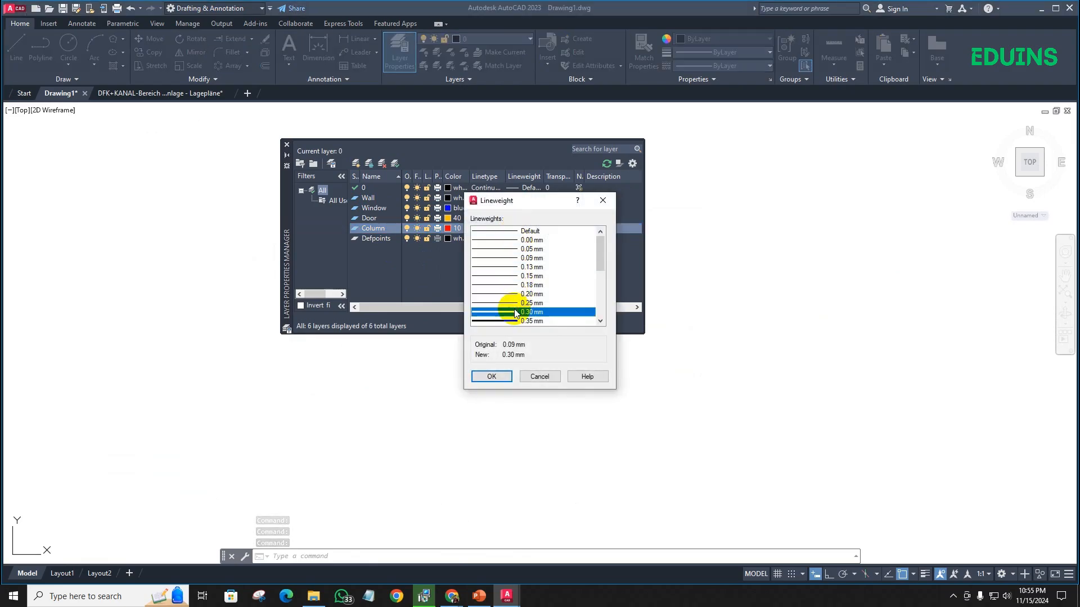
pyautogui.click(495, 376)
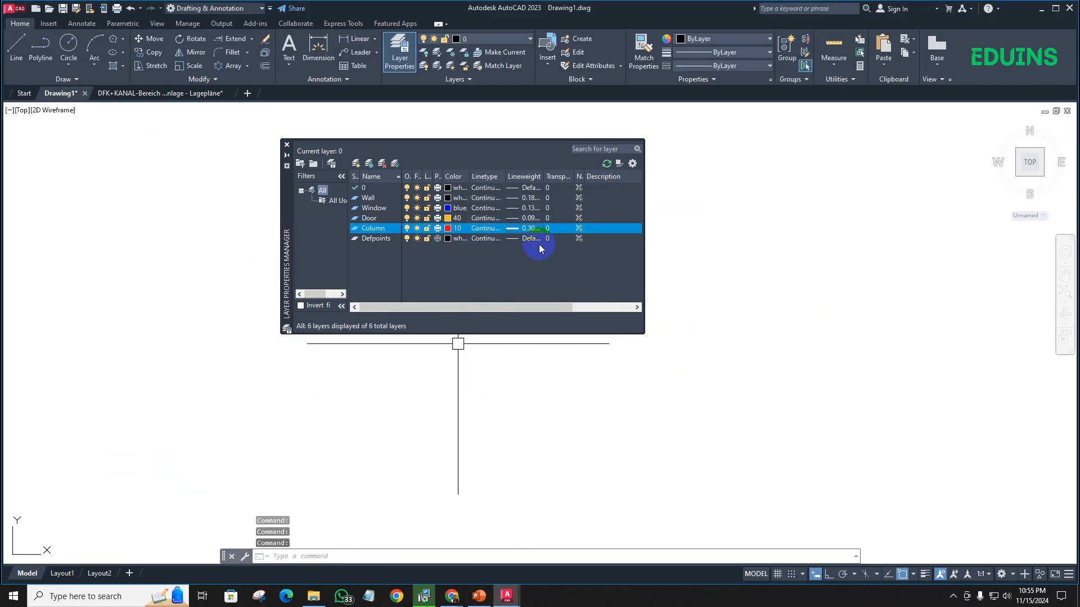
# - Create a new layer named Grid and set its color to index color 8
pyautogui.click(357, 164)
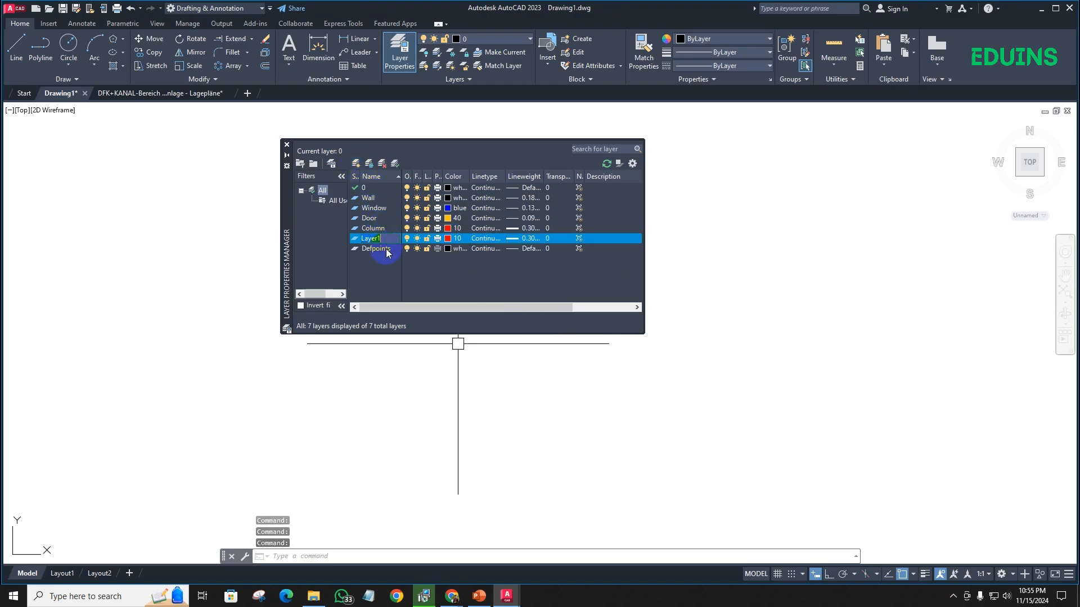
pyautogui.write('Grid')
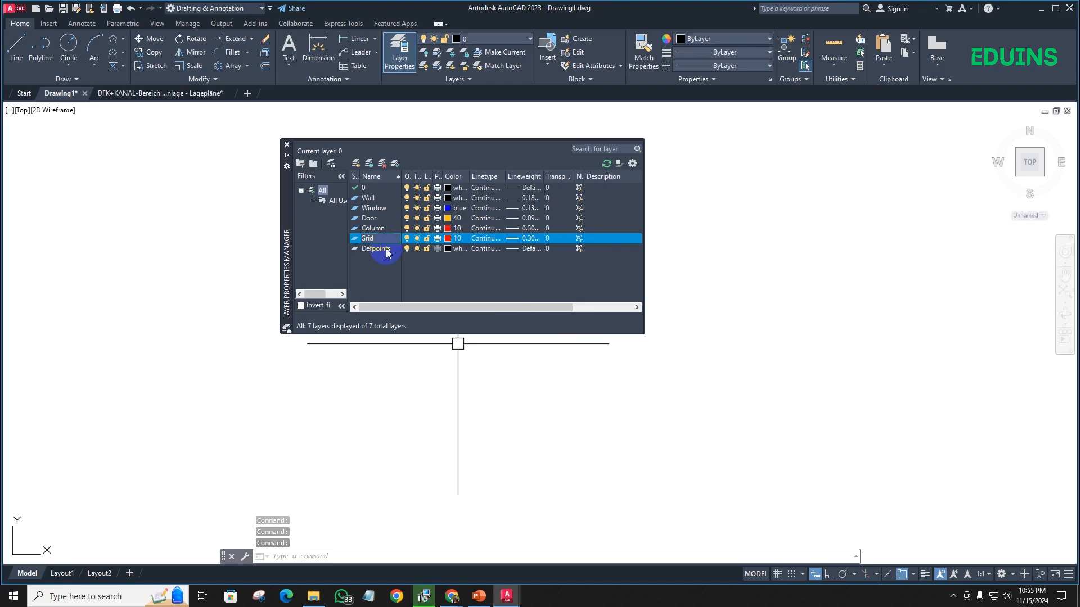
pyautogui.click(452, 240)
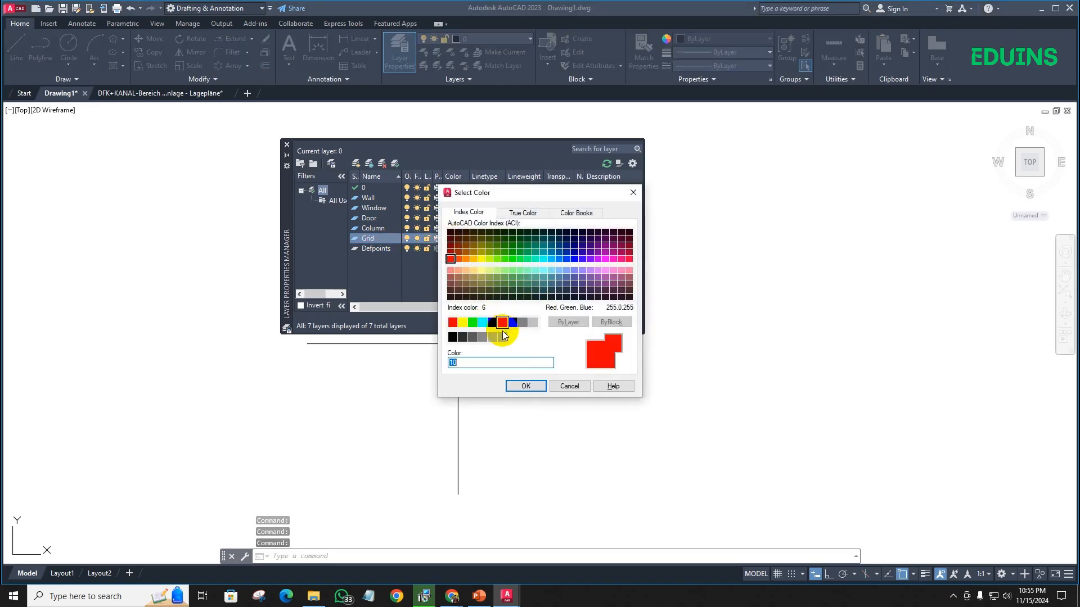
pyautogui.click(523, 322)
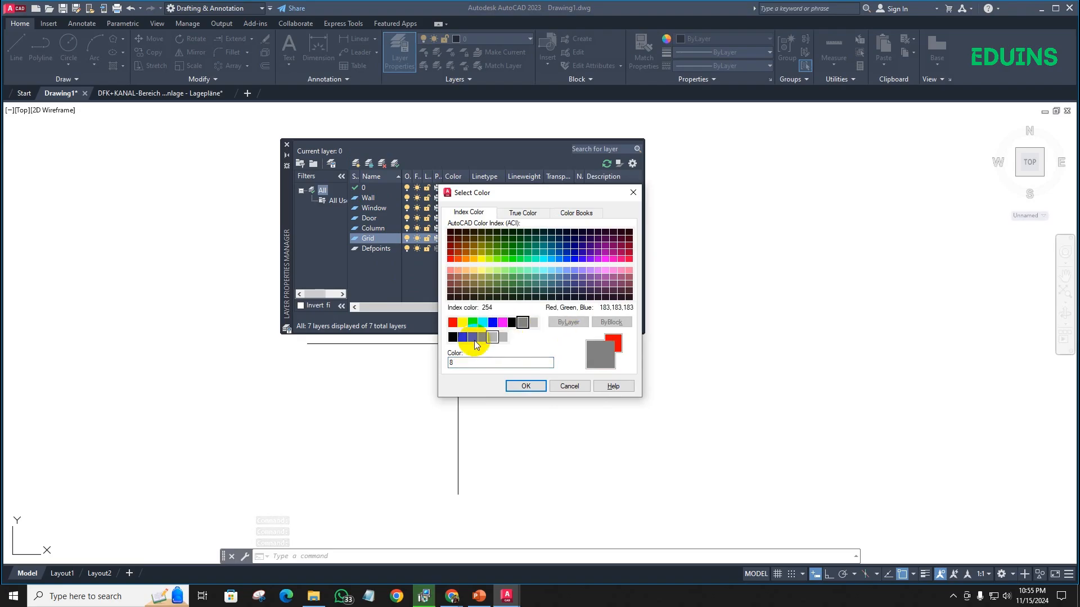
pyautogui.click(526, 387)
# - Load the CENTER linetype from acad.lin and assign it to the Grid layer
pyautogui.click(487, 237)
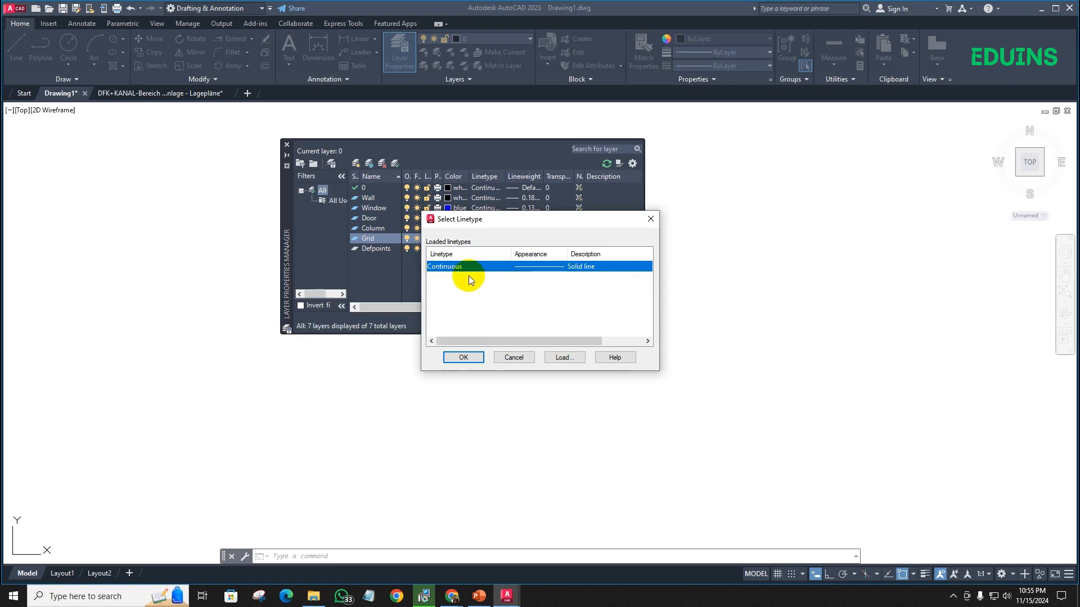
pyautogui.click(563, 357)
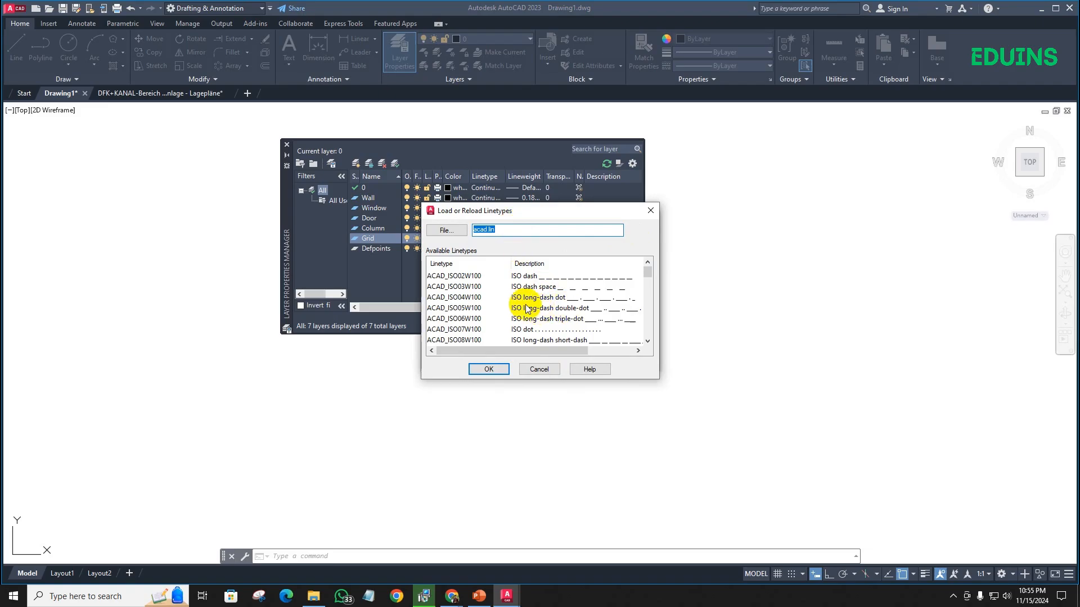
pyautogui.scroll(-4, 523, 304)
pyautogui.scroll(-8, 523, 304)
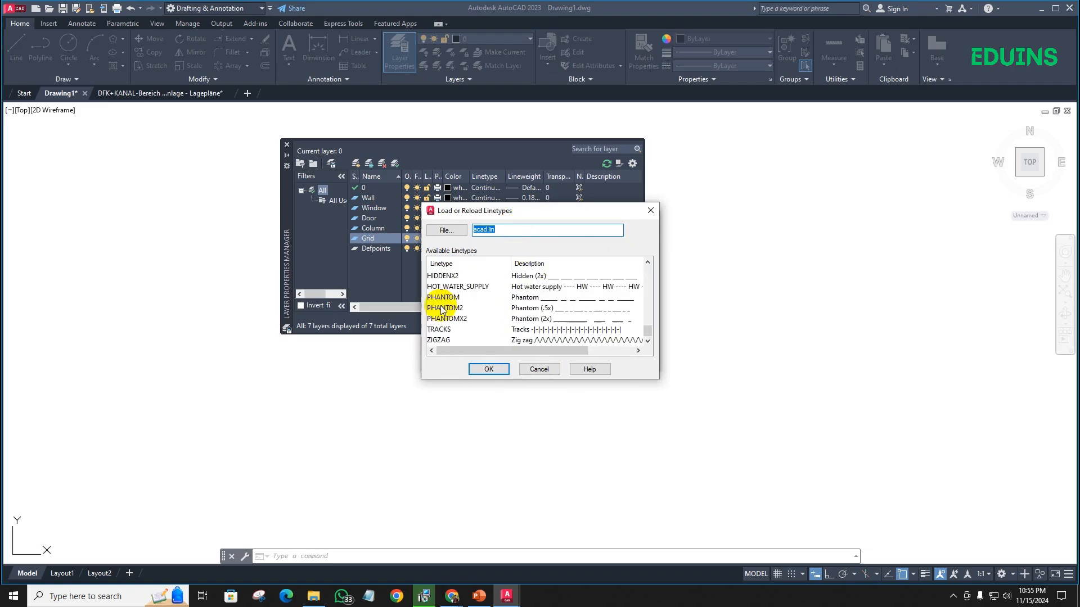
pyautogui.scroll(8, 440, 308)
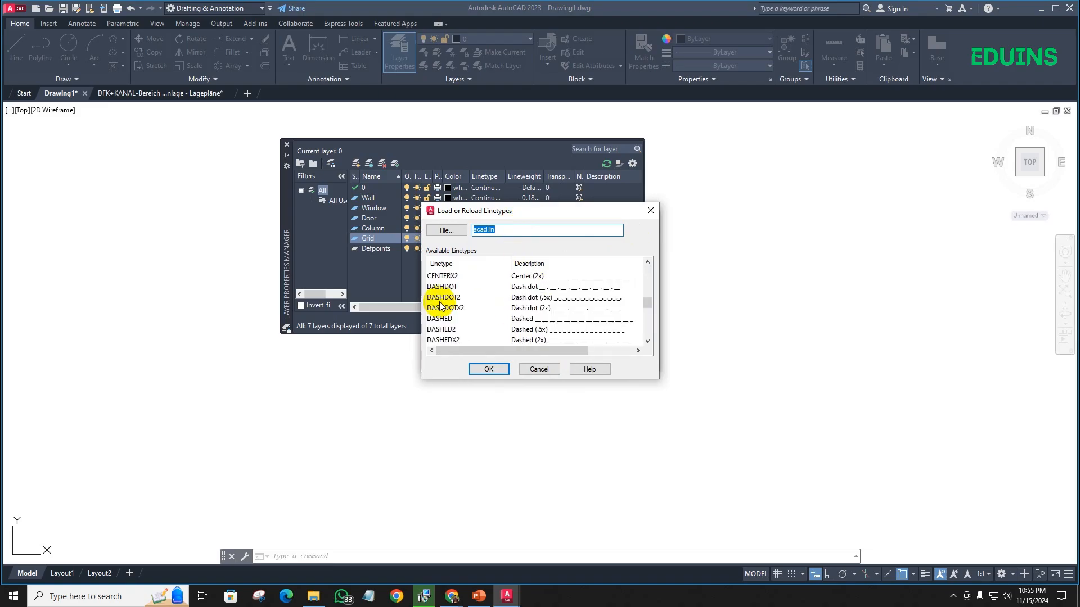
pyautogui.click(444, 319)
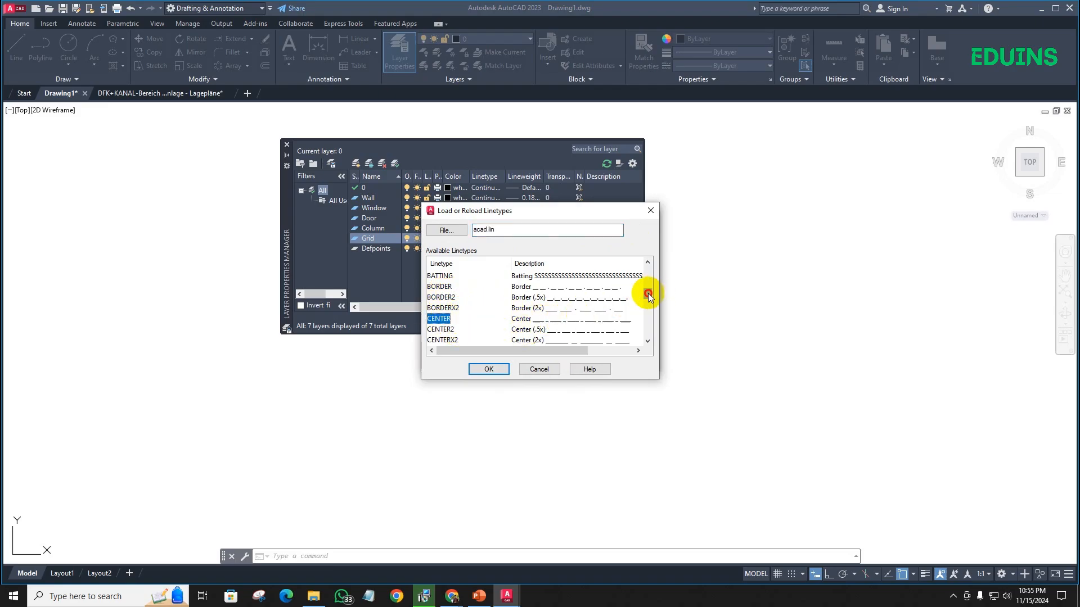
pyautogui.click(491, 368)
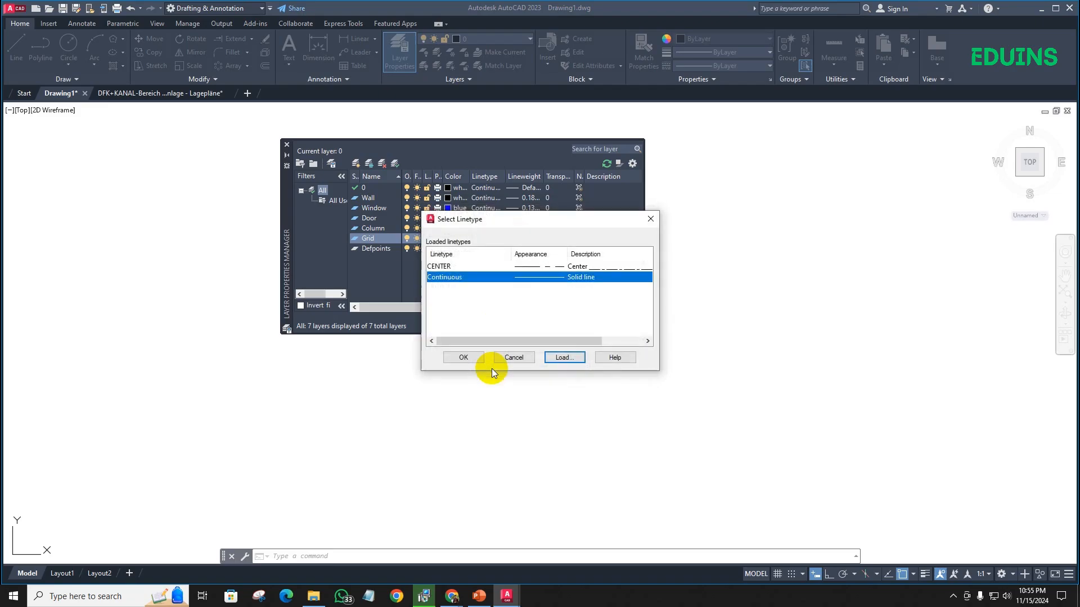
pyautogui.click(471, 266)
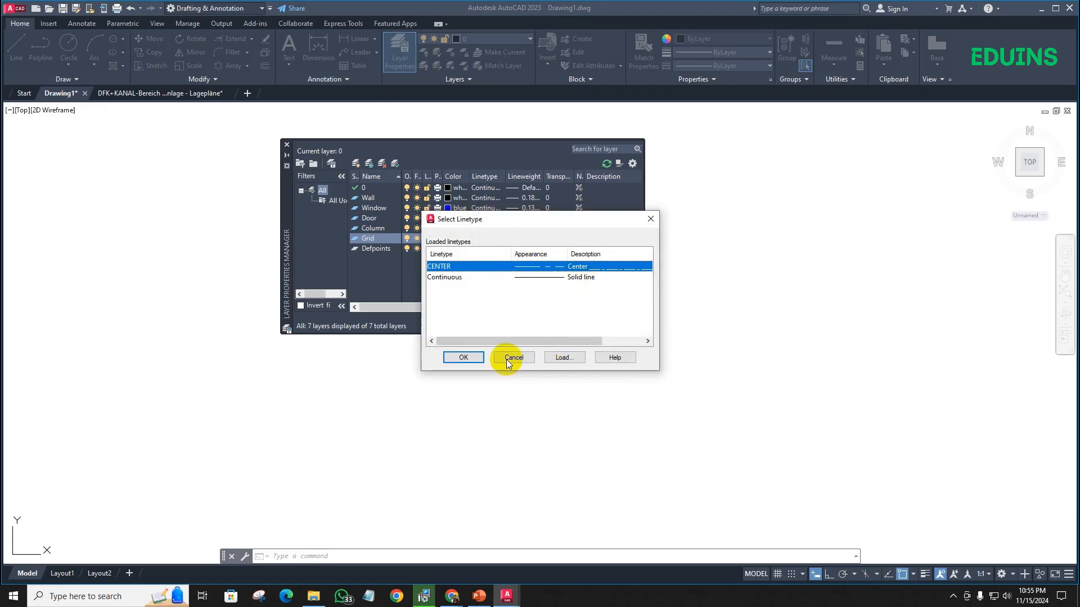
pyautogui.click(470, 358)
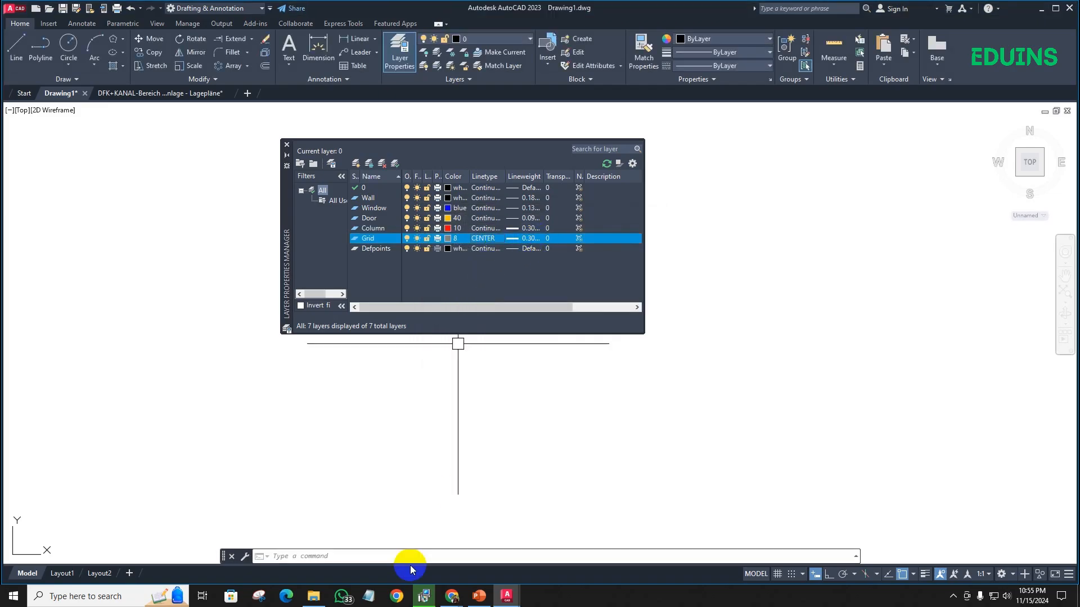
# - Check the standard grid line weight on the PowerPoint slide and return to AutoCAD
pyautogui.click(476, 597)
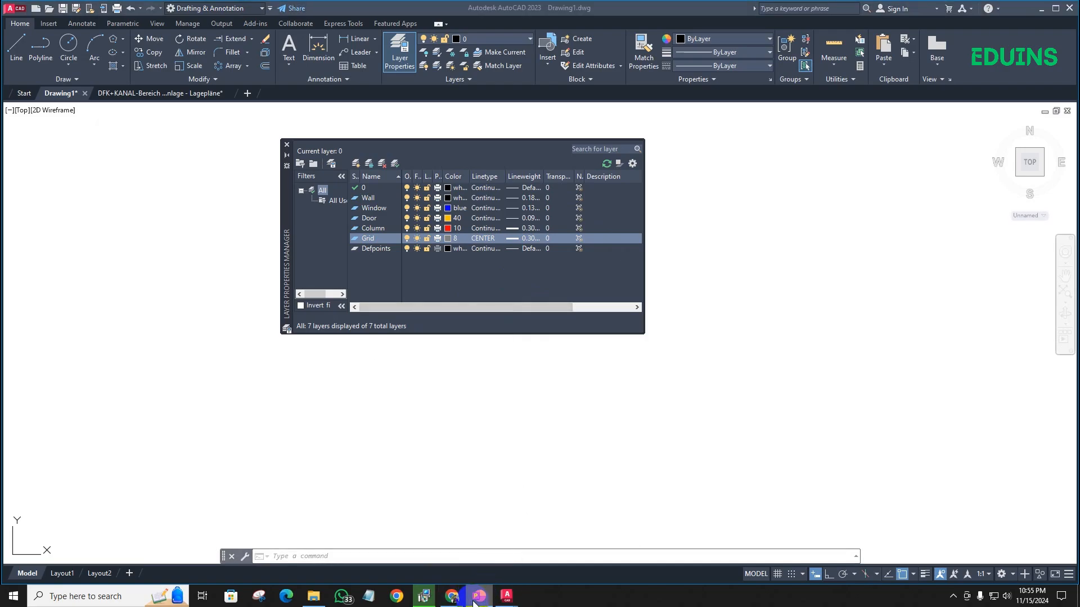
pyautogui.click(476, 597)
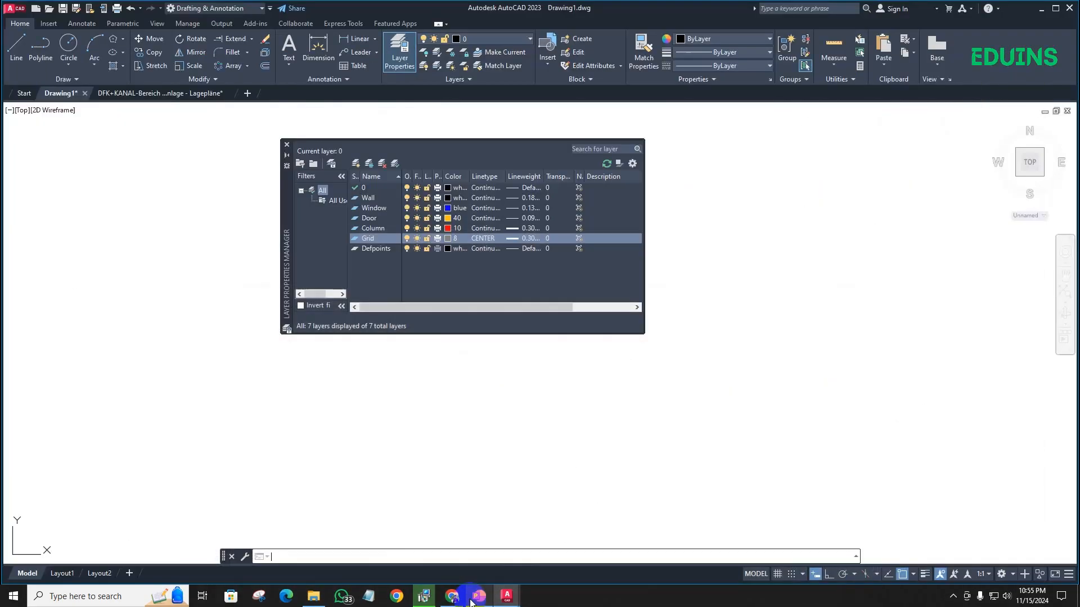
# - Set the Grid layer's lineweight to 0.09 mm
pyautogui.click(531, 234)
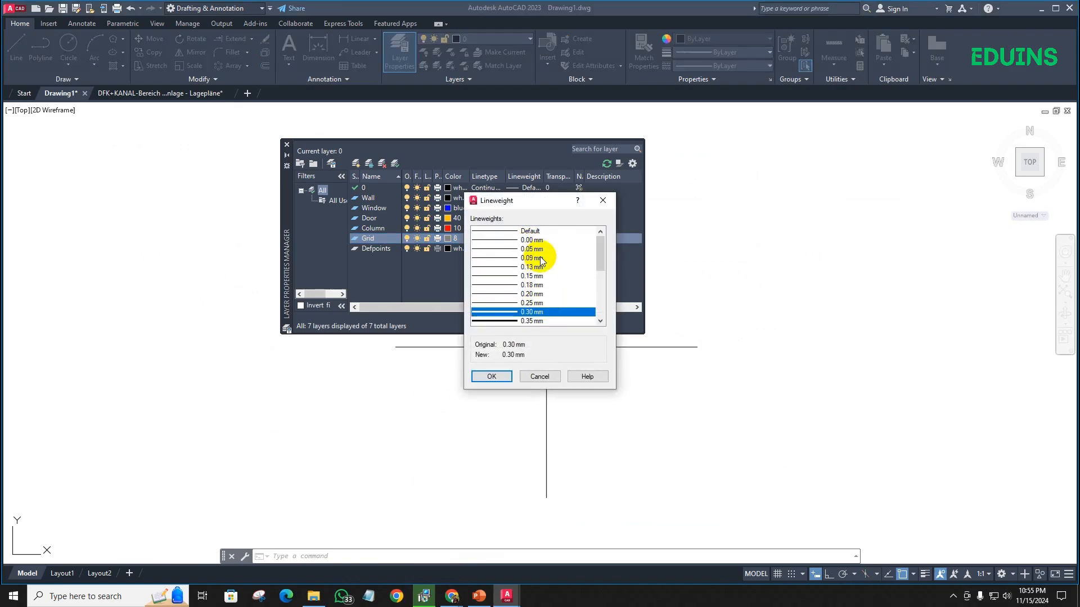
pyautogui.click(534, 258)
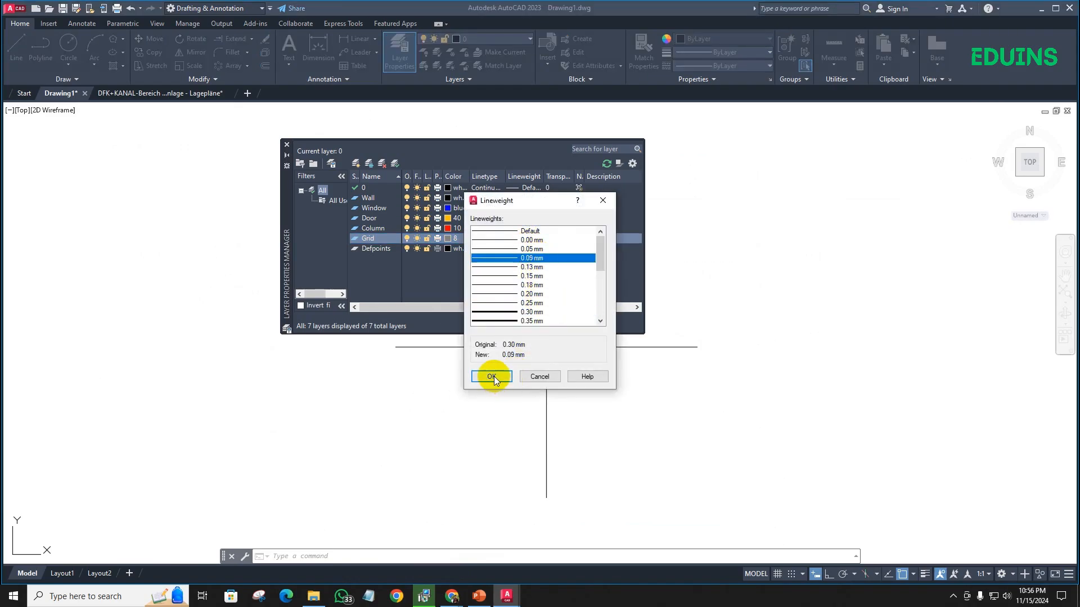
pyautogui.click(492, 377)
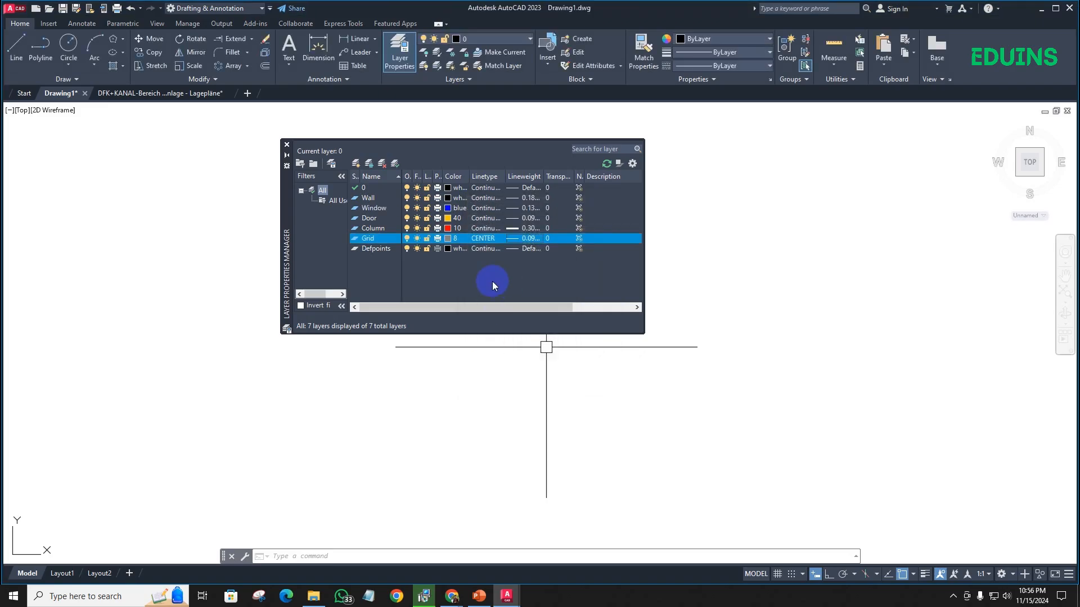
# - Consult the layer list on the PowerPoint slide, then in AutoCAD create a layer named Text with the color blue
pyautogui.click(478, 598)
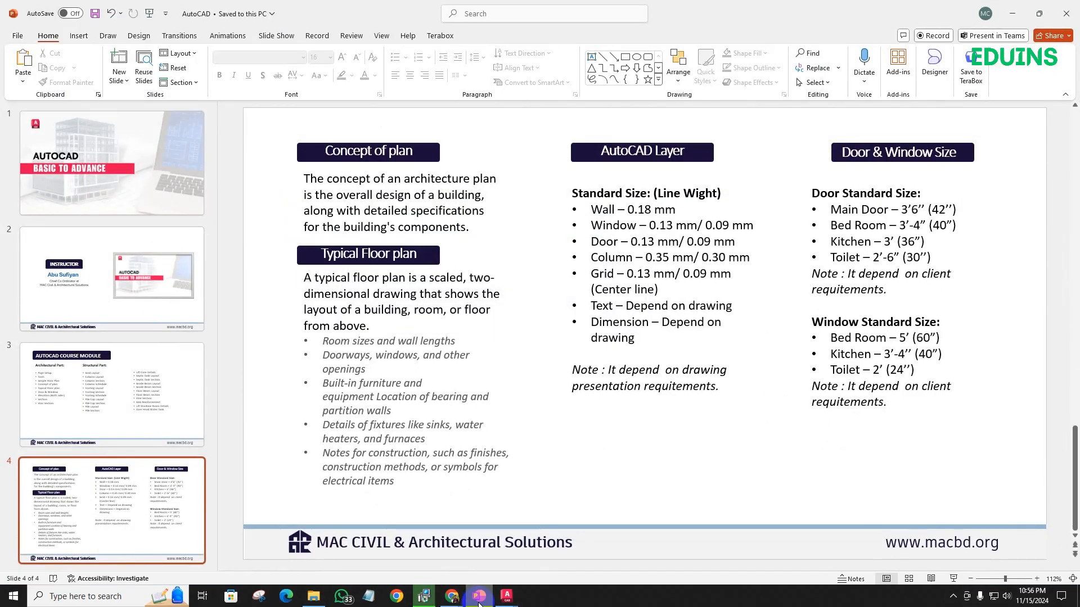
pyautogui.click(478, 597)
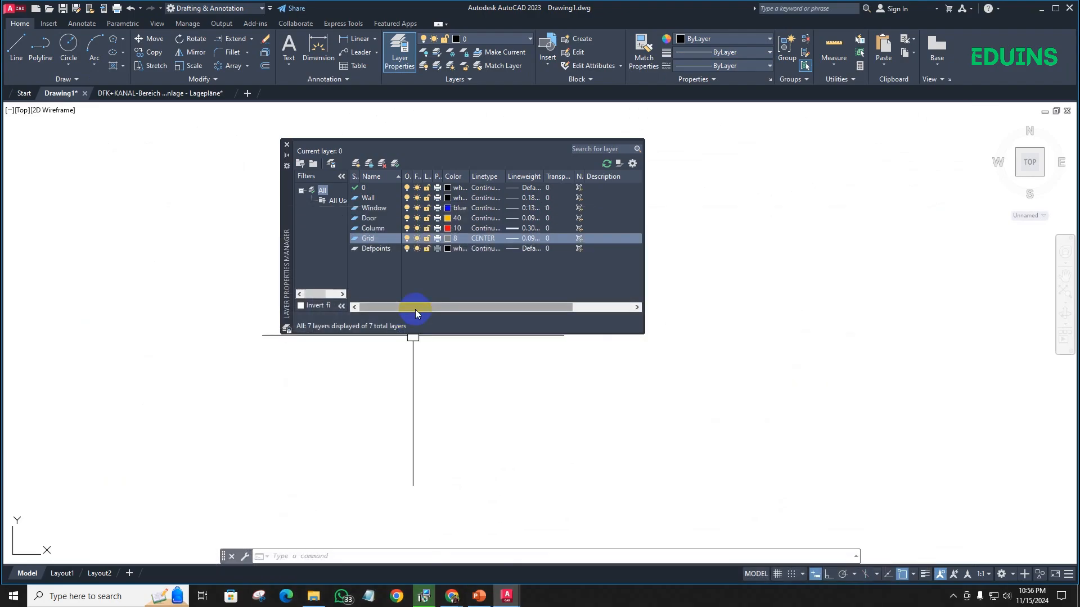
pyautogui.click(355, 163)
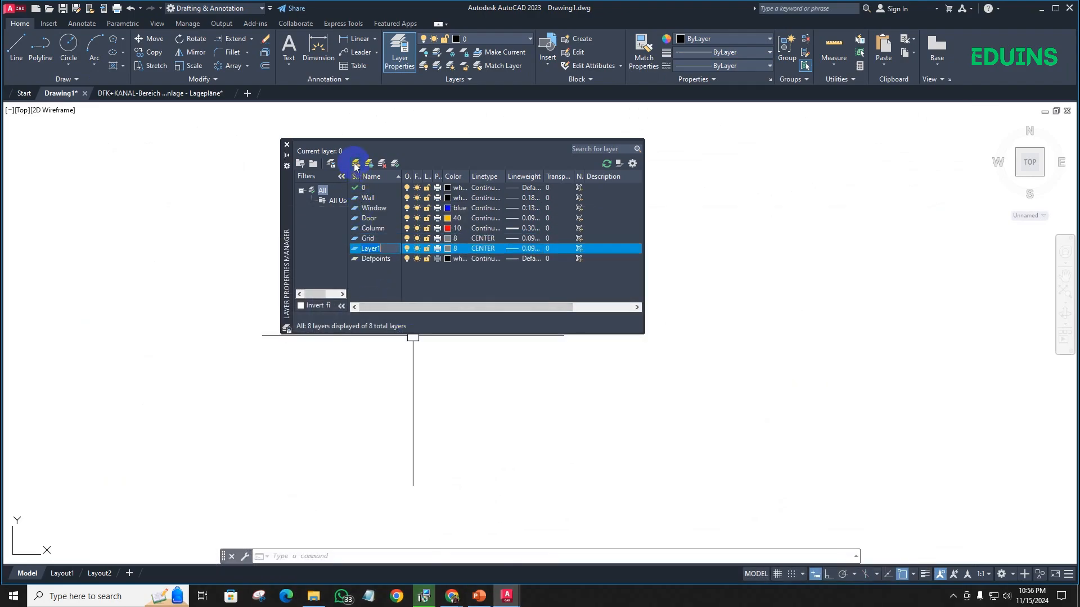
pyautogui.write('Text')
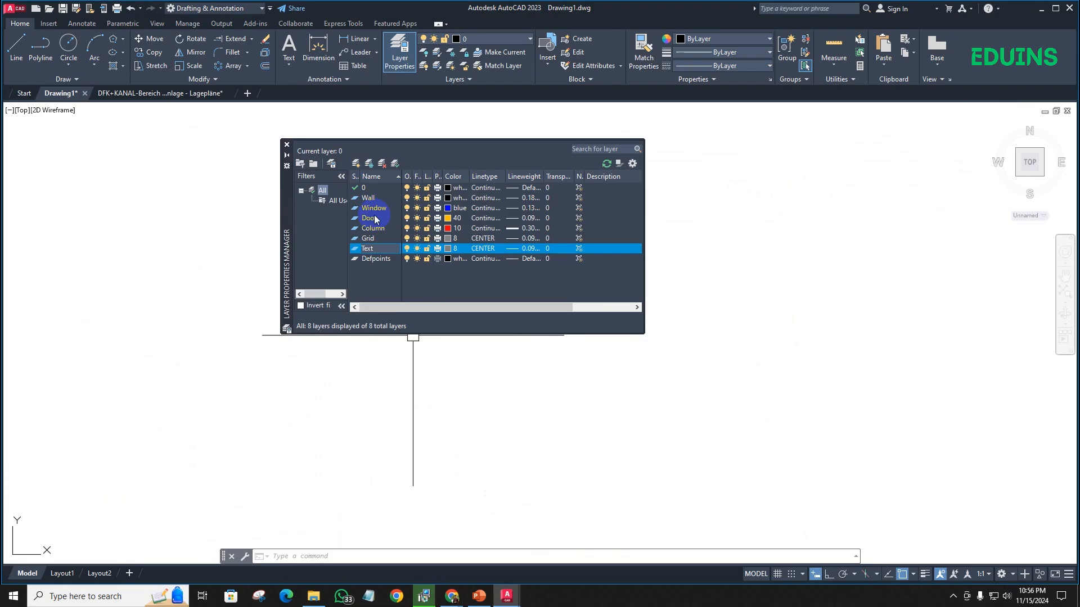
pyautogui.press('Return')
pyautogui.press('Return')
pyautogui.press('Return')
pyautogui.press('Return')
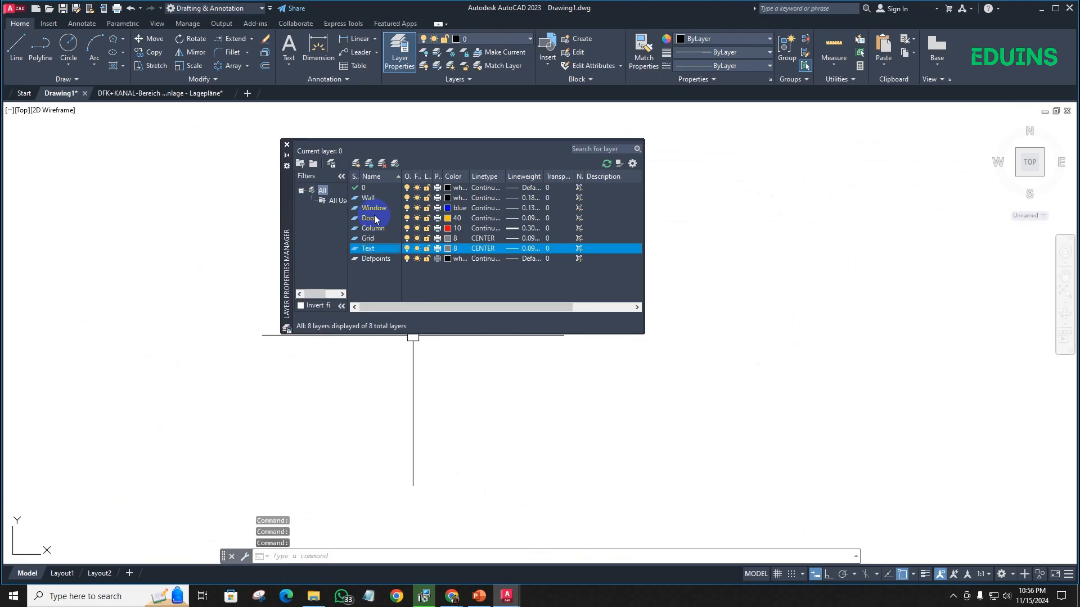
pyautogui.click(450, 252)
pyautogui.click(493, 322)
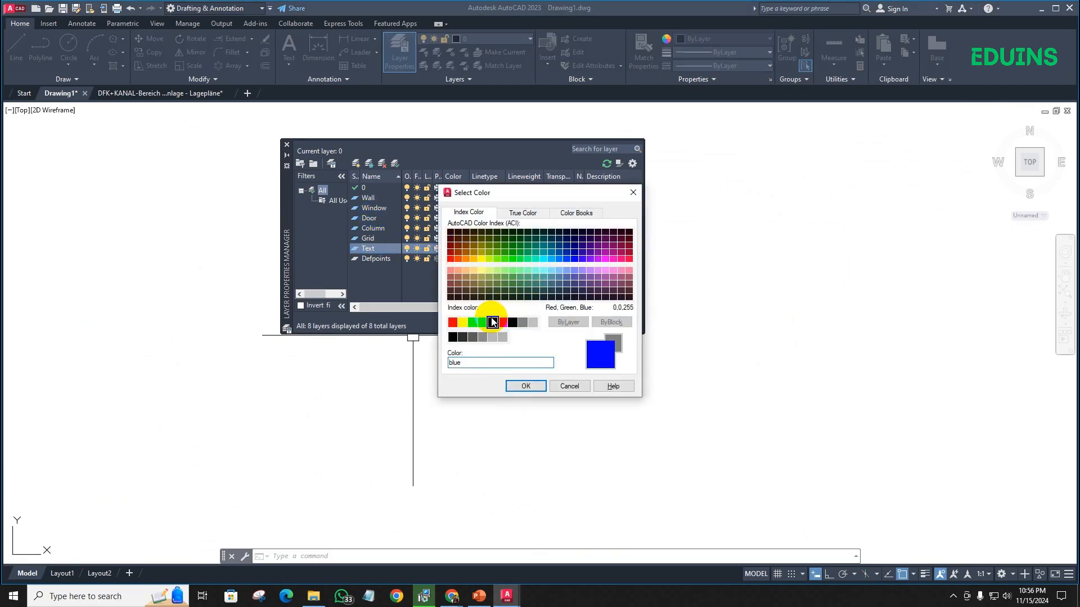
pyautogui.click(526, 387)
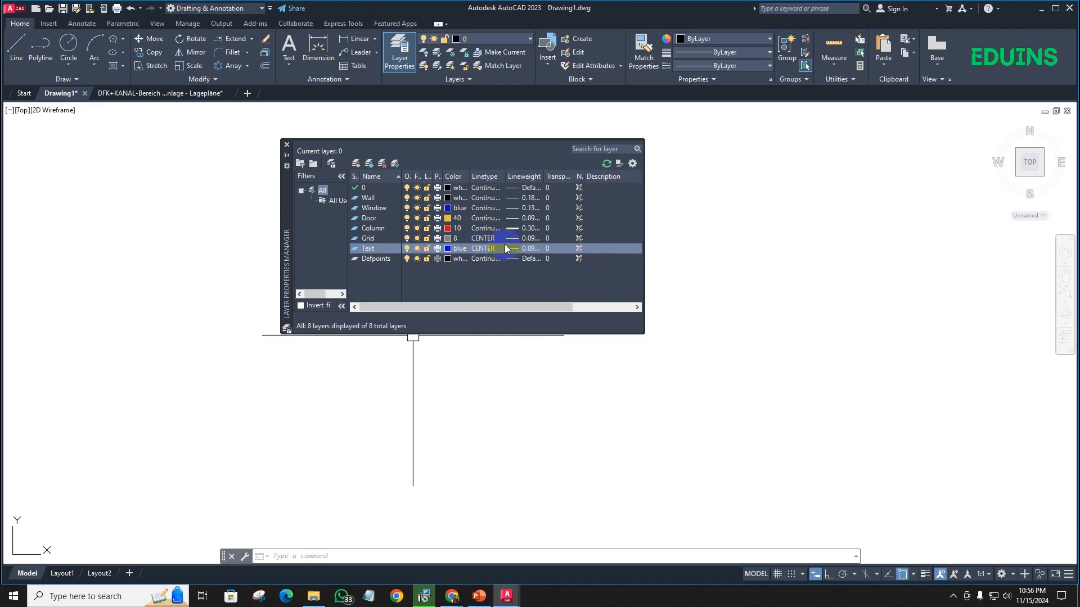
# - Give the Text layer the Default lineweight and the Continuous linetype
pyautogui.click(512, 248)
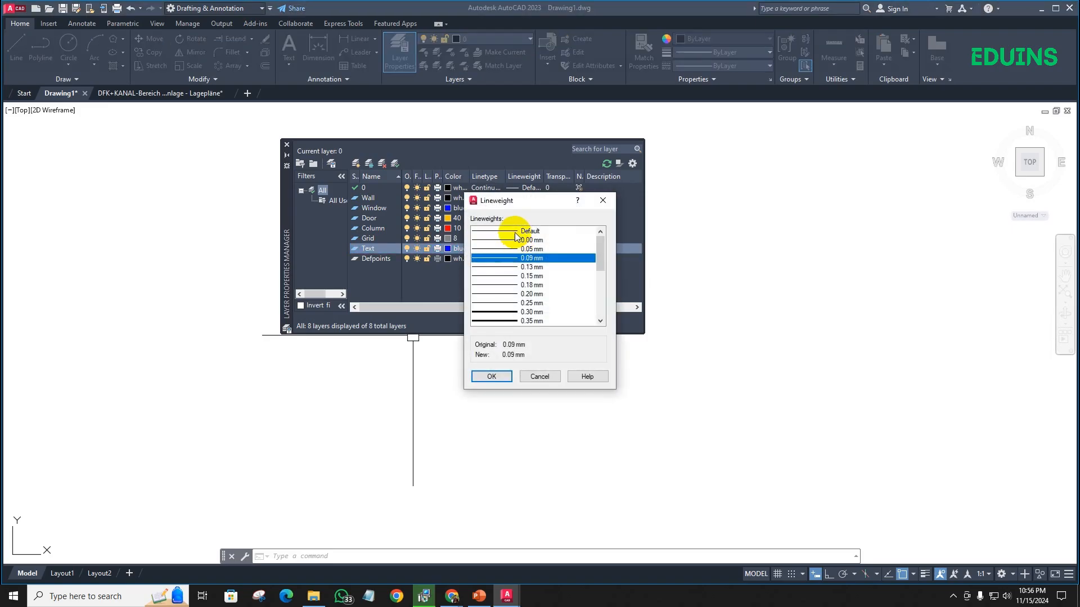
pyautogui.click(516, 232)
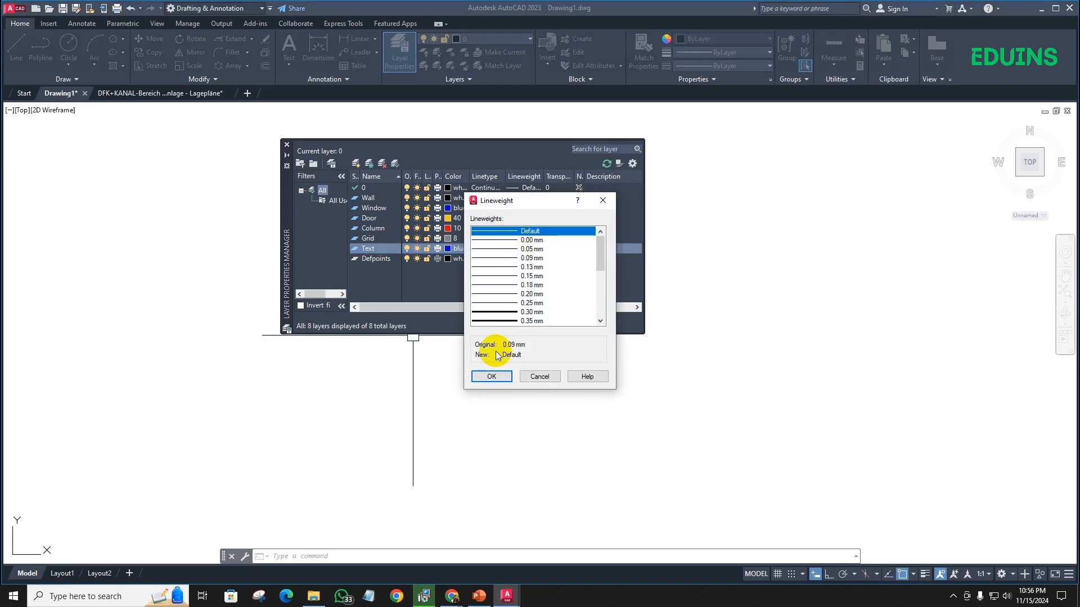
pyautogui.click(490, 376)
pyautogui.click(487, 252)
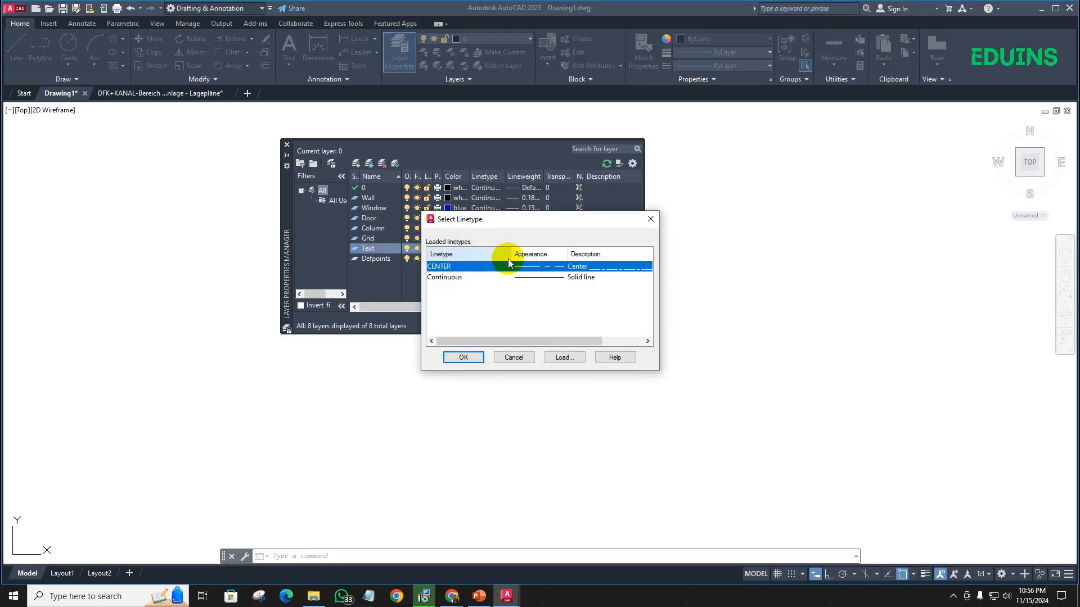
pyautogui.click(545, 278)
pyautogui.click(463, 358)
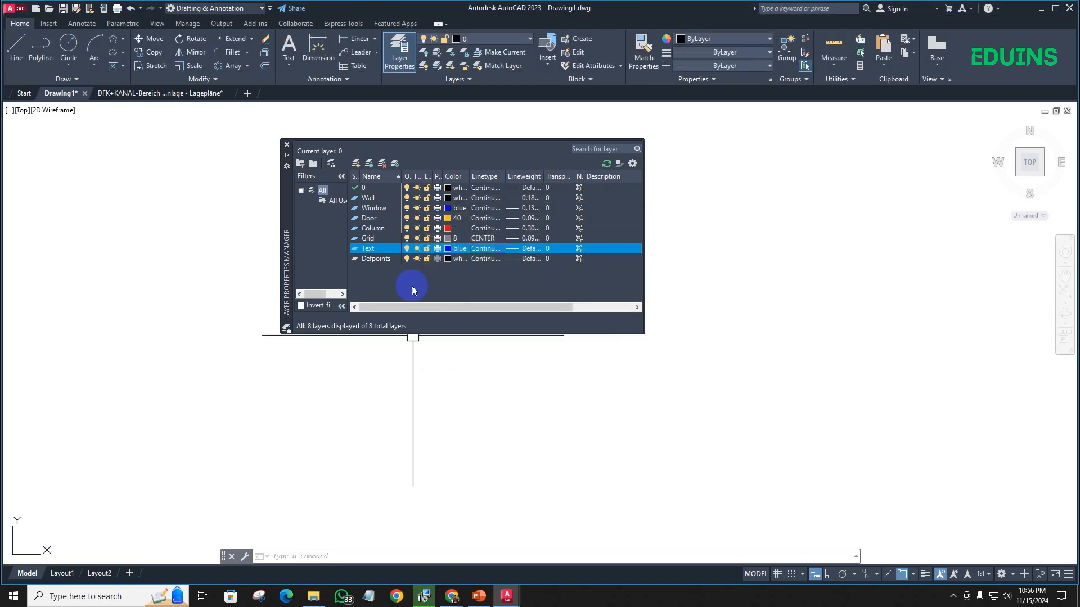
# - Recheck the layer list on the PowerPoint slide, then in AutoCAD create a layer named Dimension with index color 7 (white)
pyautogui.click(479, 595)
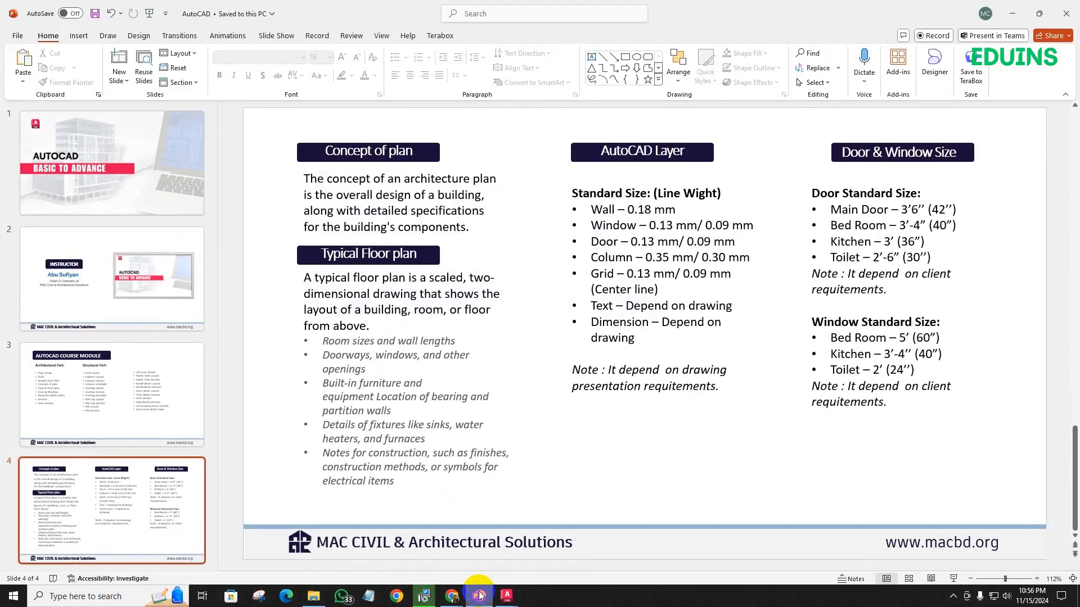
pyautogui.click(479, 596)
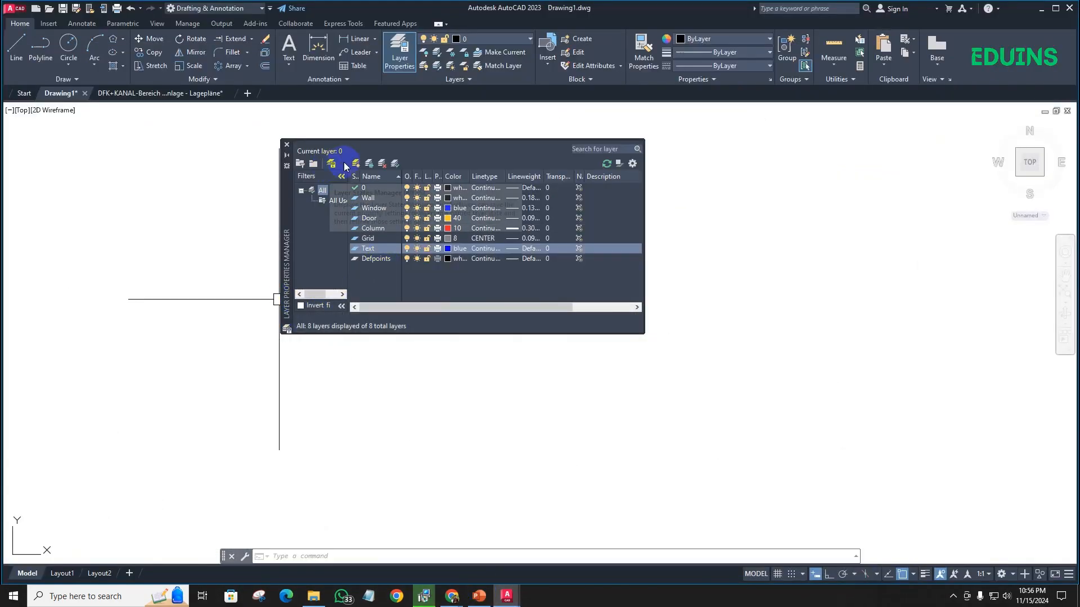
pyautogui.click(355, 166)
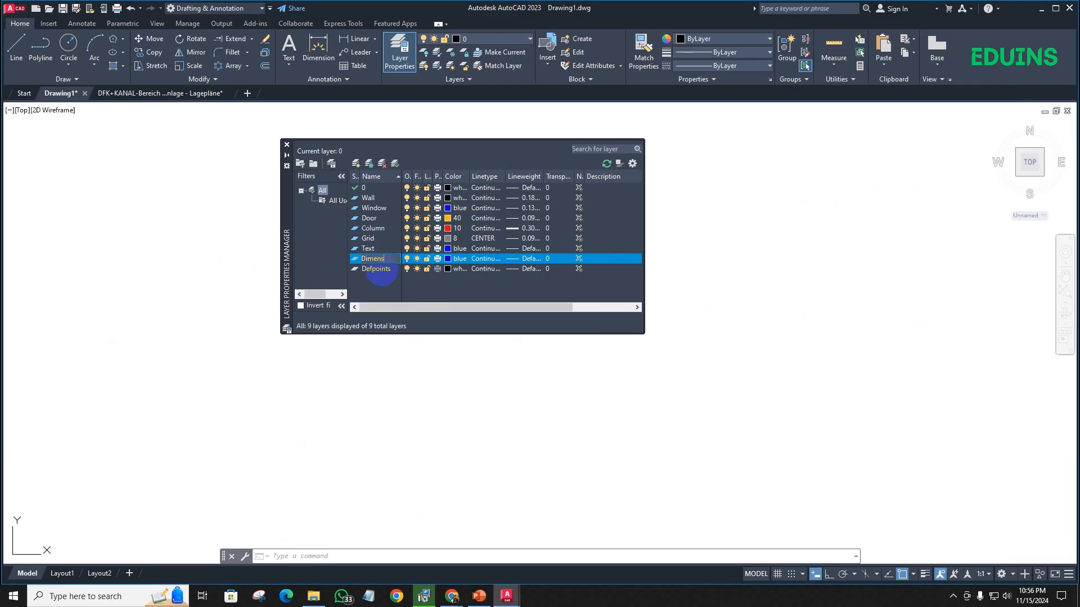
pyautogui.click(451, 262)
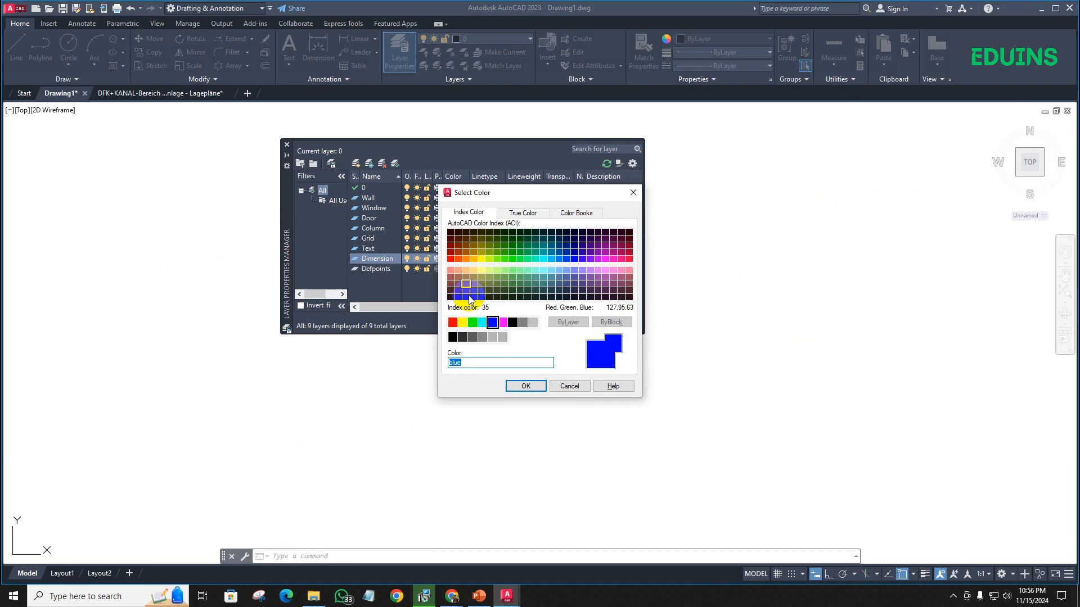
pyautogui.click(512, 322)
pyautogui.click(525, 387)
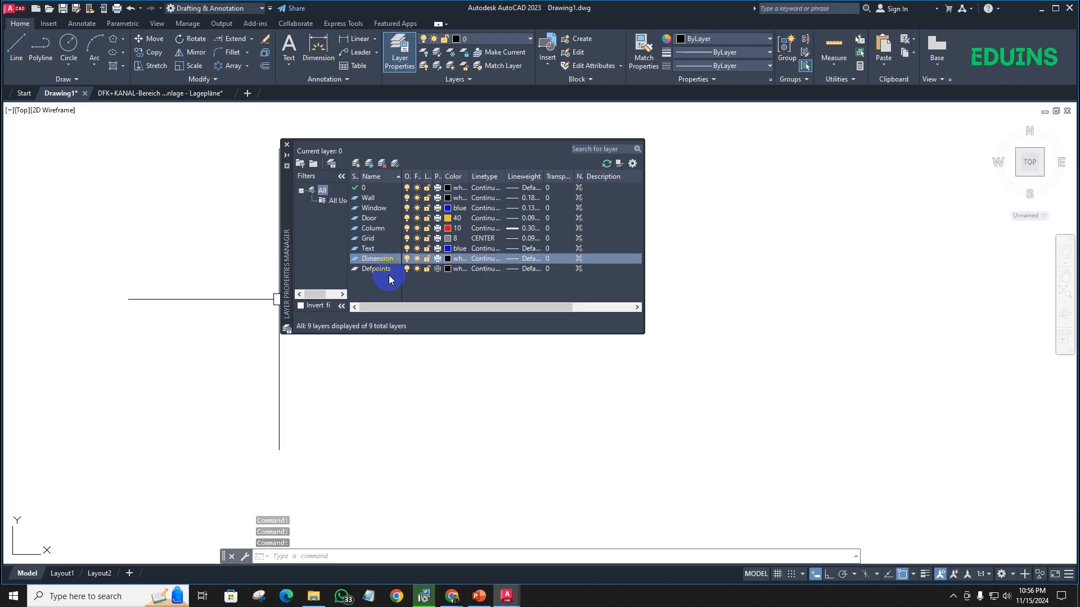
# - Create a new layer named Hidden line and set its color to index color 8
pyautogui.click(355, 163)
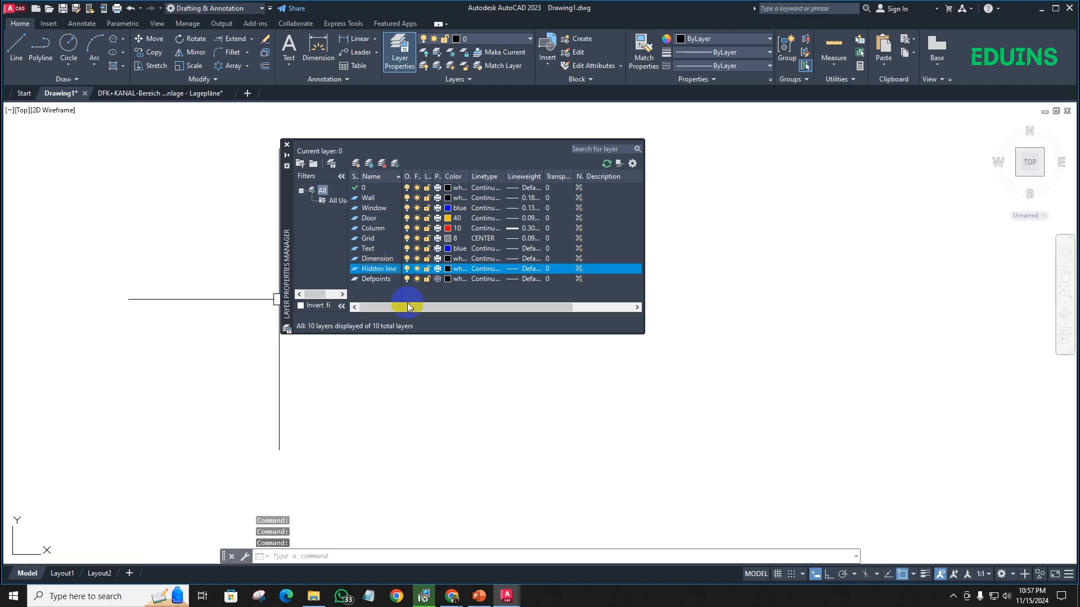
pyautogui.click(457, 268)
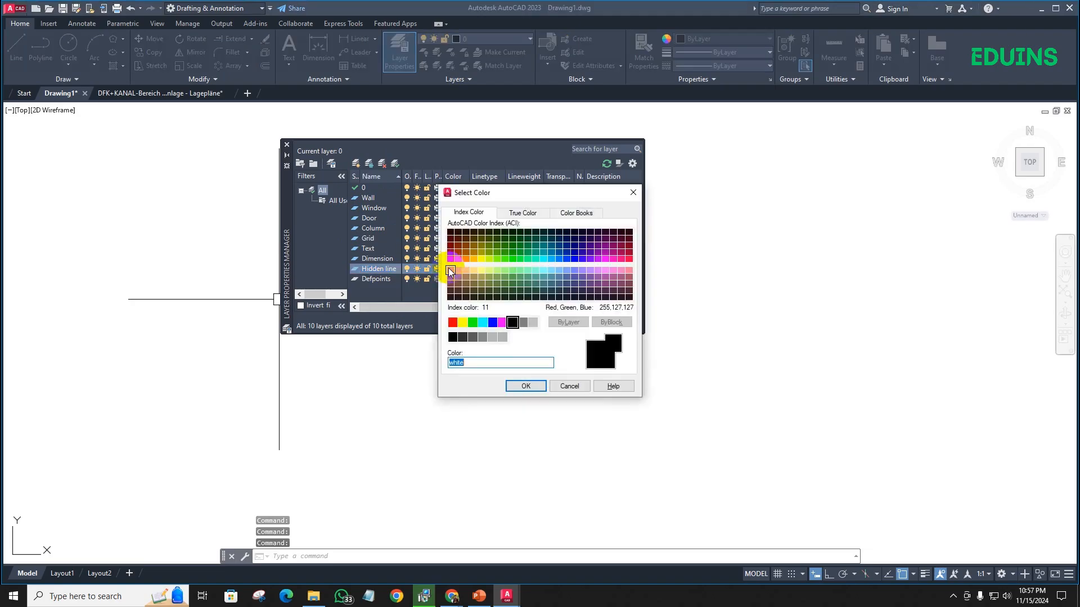
pyautogui.click(521, 326)
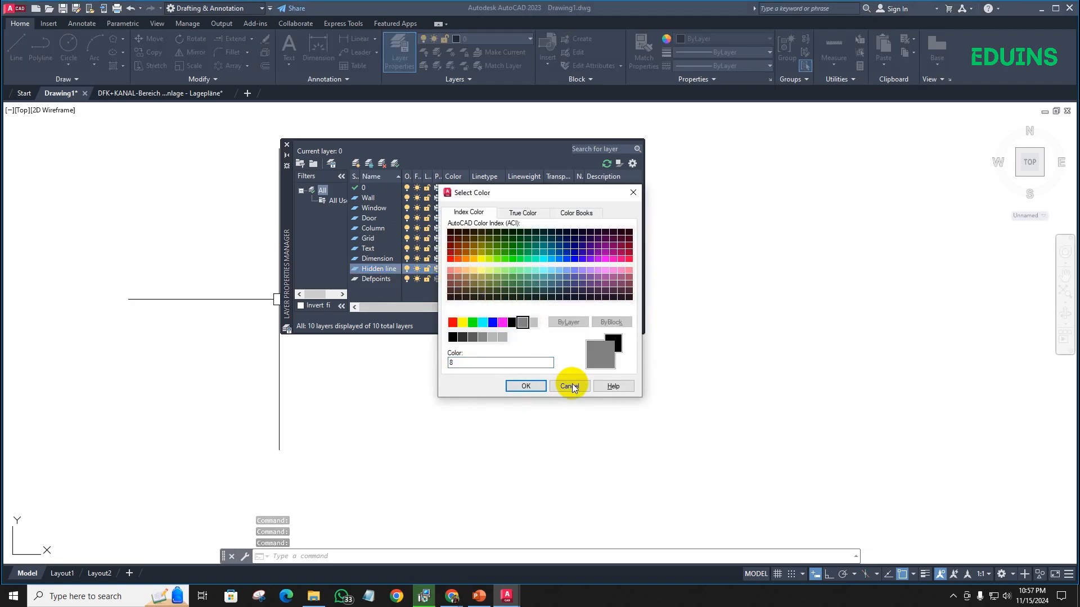
pyautogui.click(525, 386)
# - Load the HIDDEN linetype from acad.lin while choosing the linetype of the Hidden line layer
pyautogui.click(487, 268)
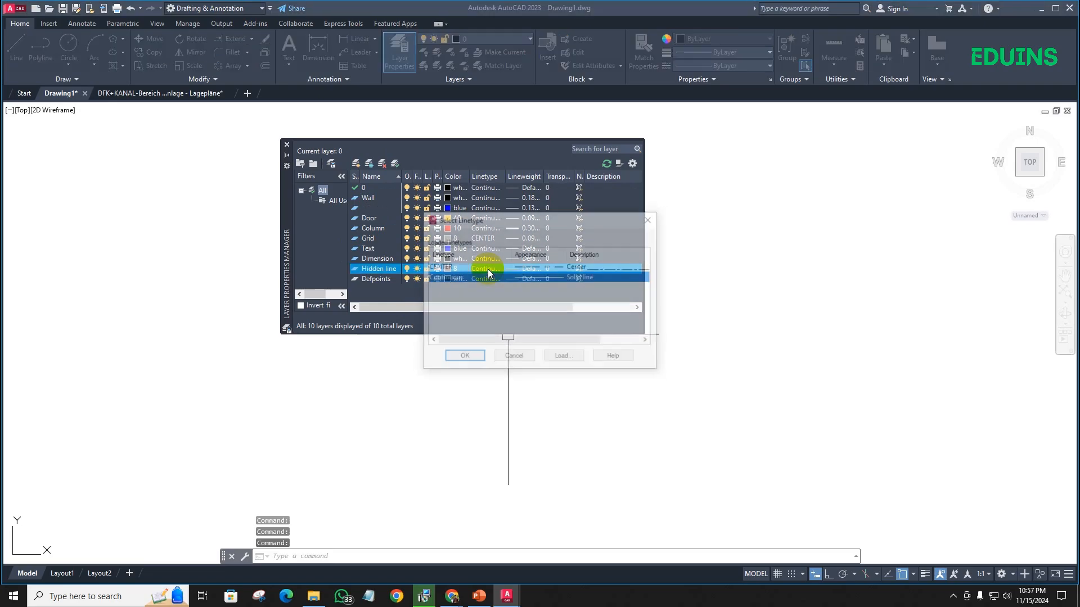
pyautogui.click(562, 357)
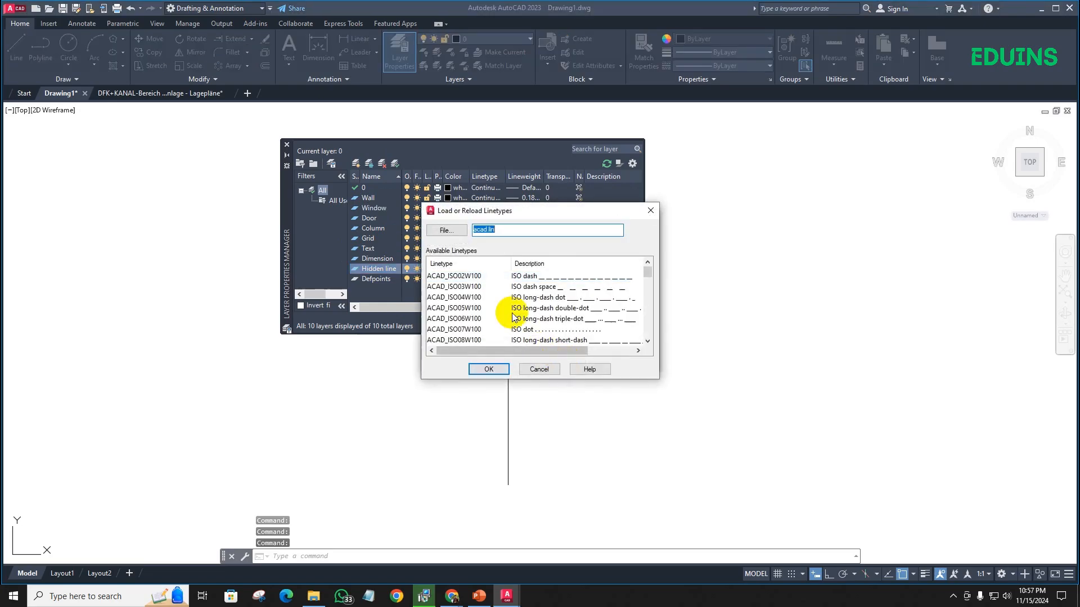
pyautogui.scroll(-10, 470, 293)
pyautogui.scroll(-3, 467, 308)
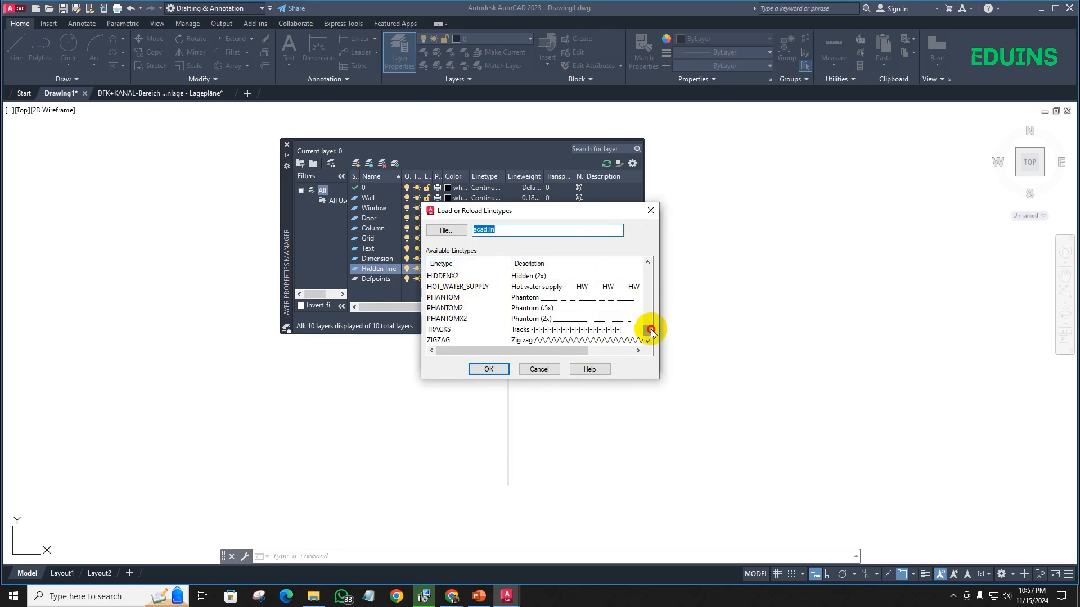
pyautogui.scroll(1, 650, 329)
pyautogui.click(439, 287)
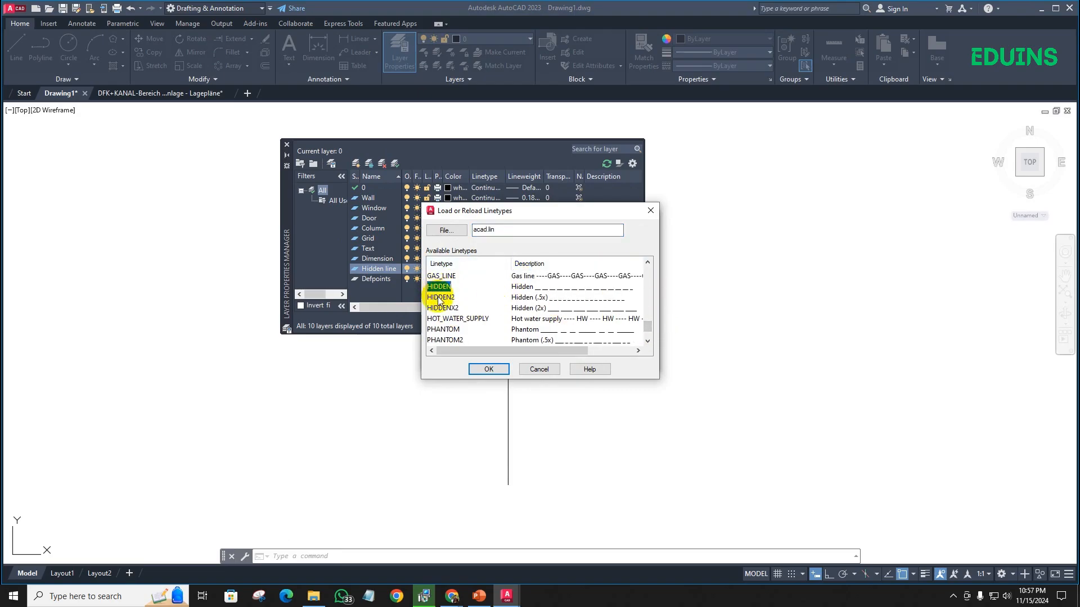
pyautogui.click(488, 369)
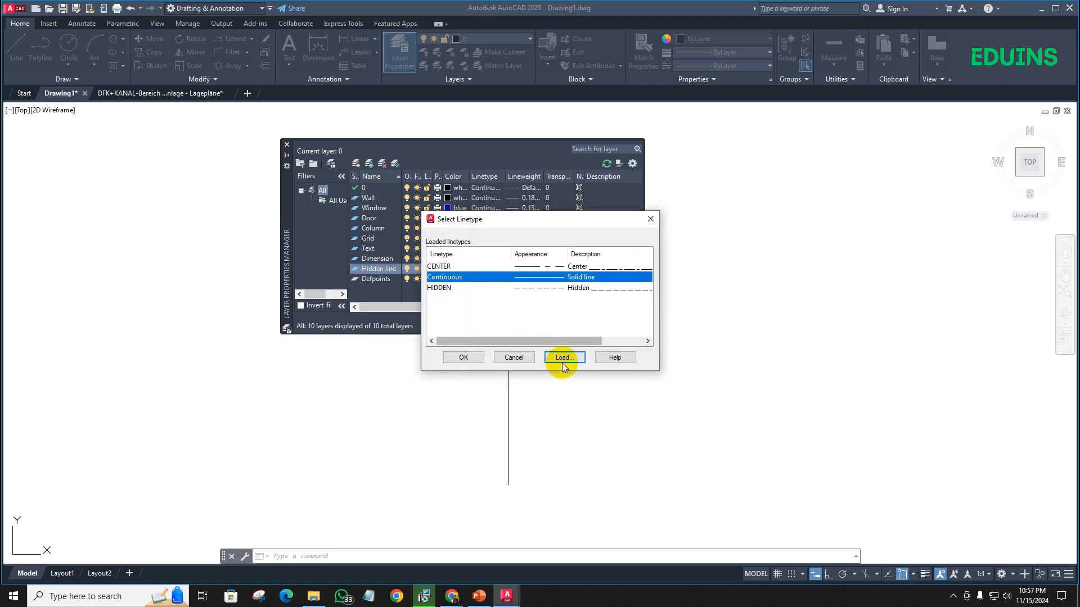
pyautogui.click(460, 357)
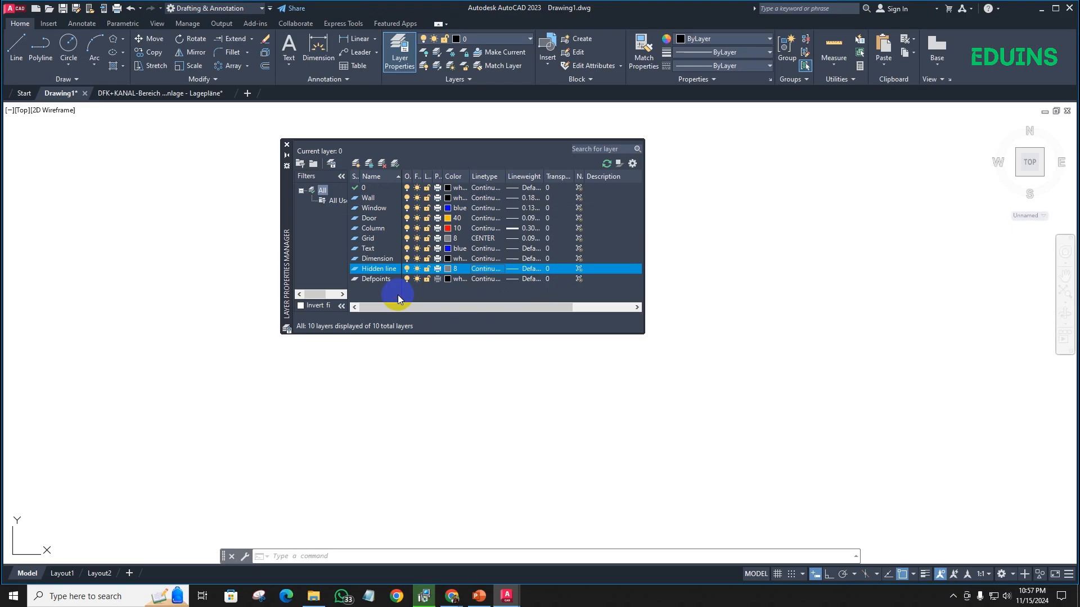
# - Close the Layer Properties Manager and clear the stray selection window in the drawing area
pyautogui.click(286, 144)
pyautogui.click(295, 258)
pyautogui.click(421, 354)
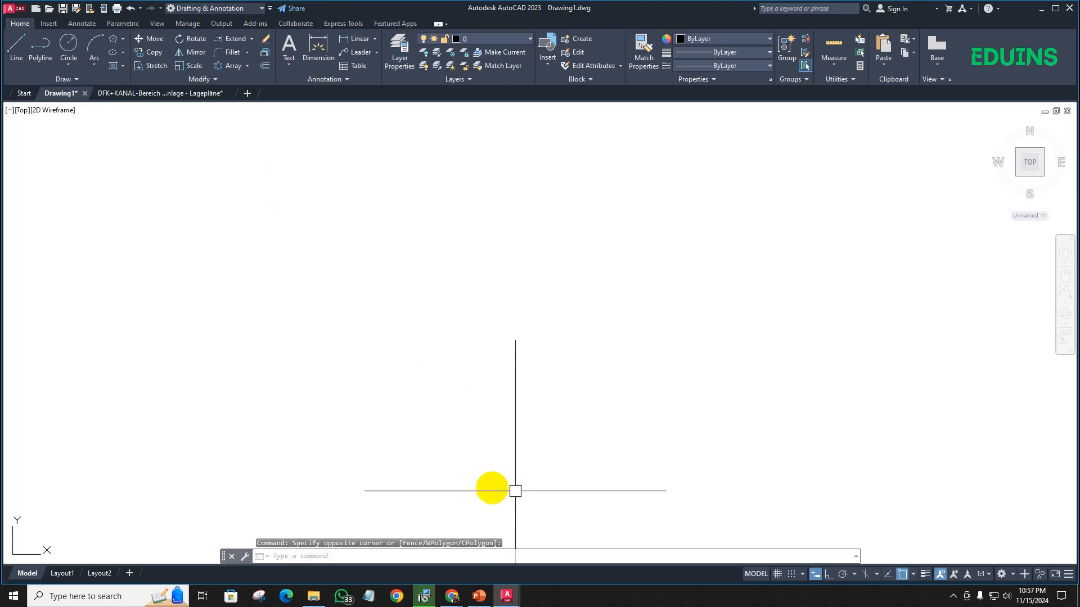
# - Check the Google Meet window in Chrome and return to AutoCAD
pyautogui.moveTo(452, 596)
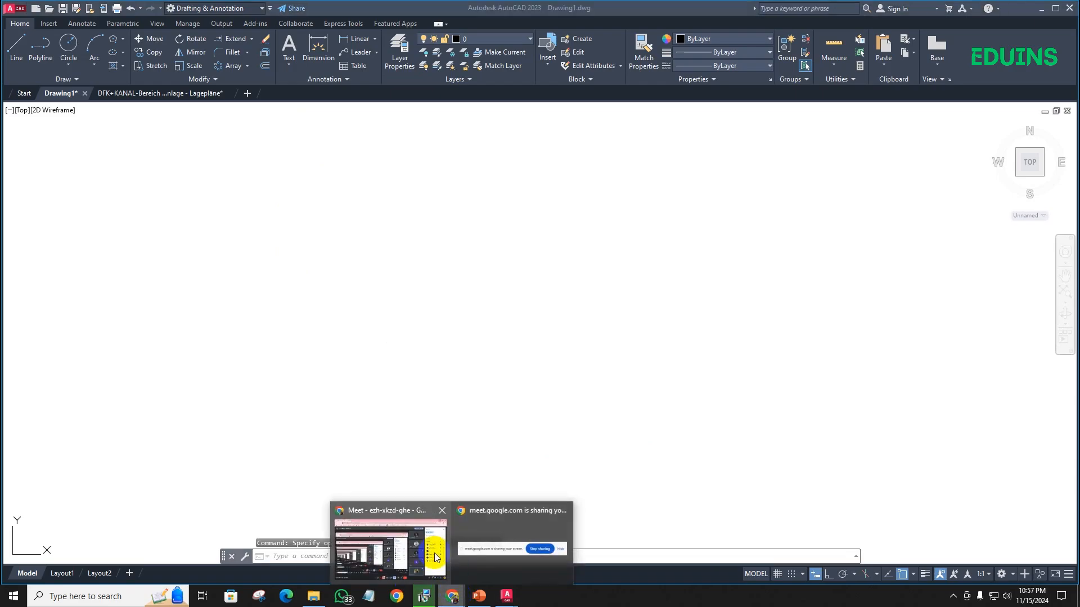
pyautogui.click(428, 504)
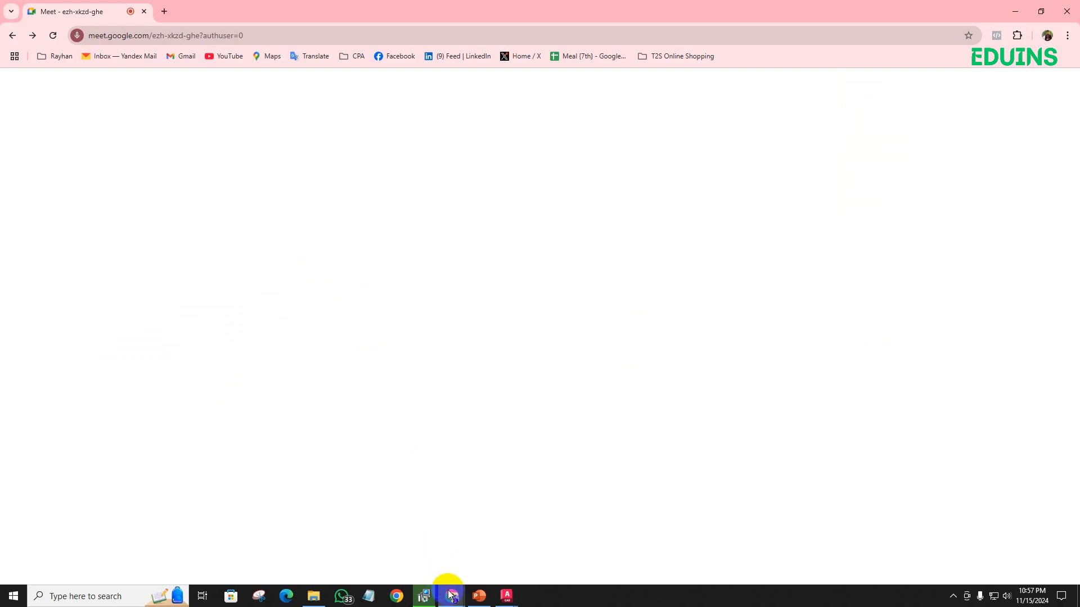
pyautogui.moveTo(450, 590)
pyautogui.click(416, 541)
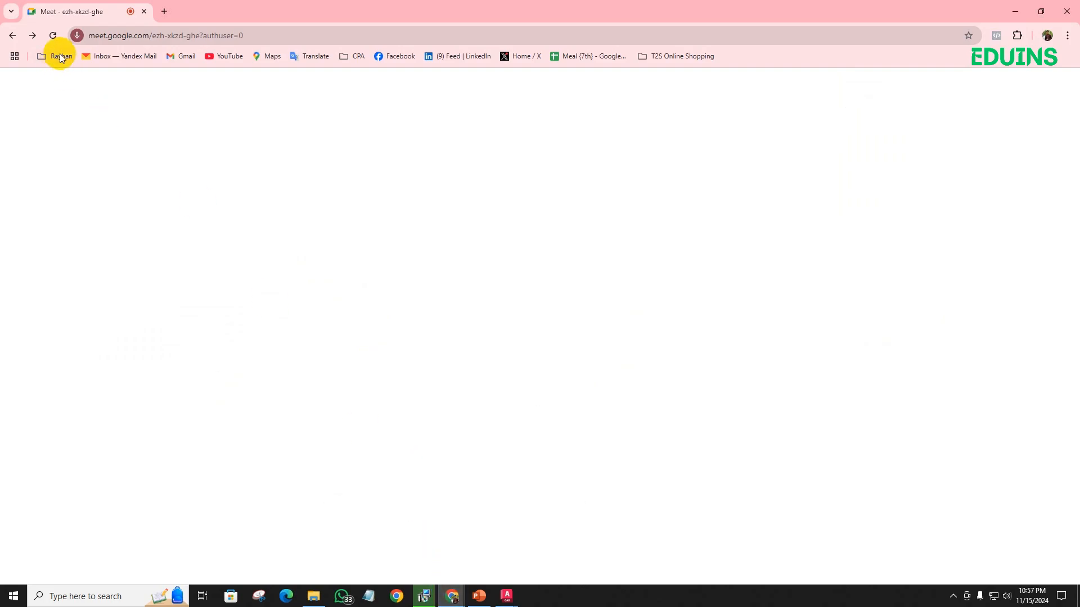
pyautogui.moveTo(449, 603)
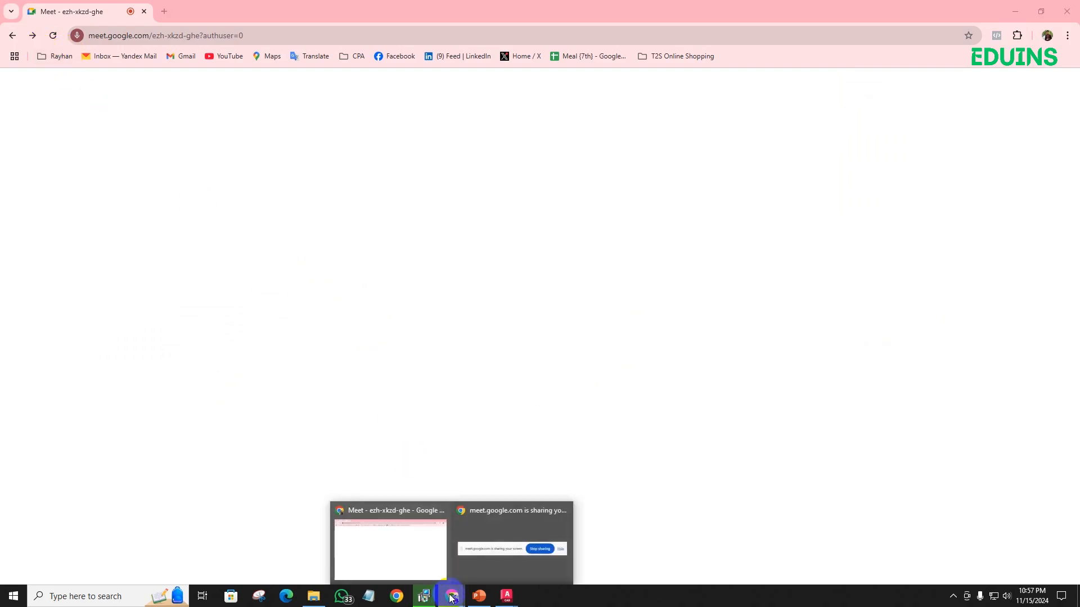
pyautogui.click(487, 551)
pyautogui.click(584, 569)
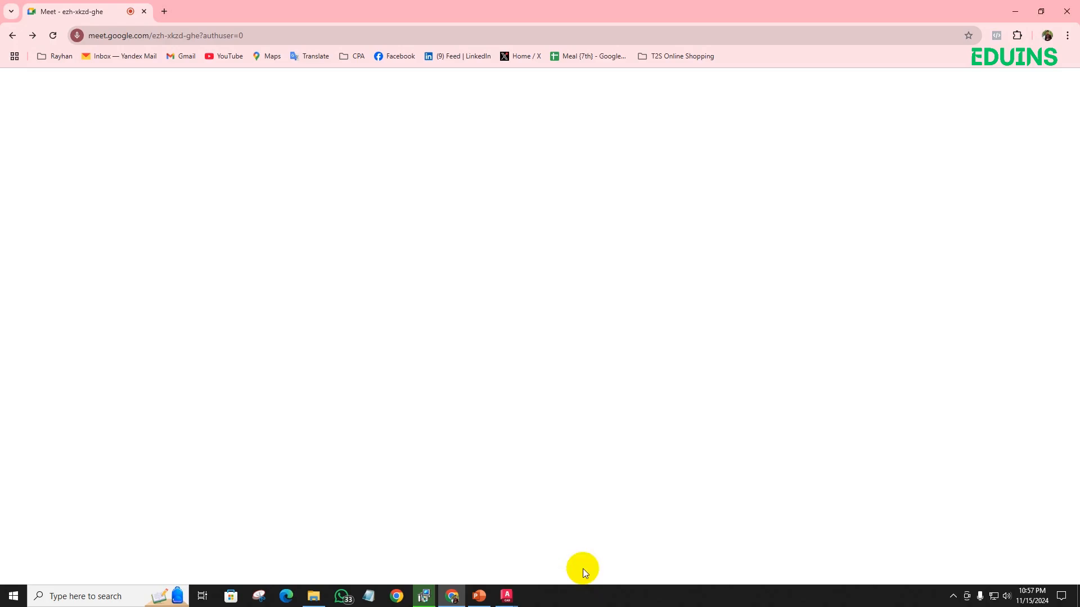
pyautogui.click(453, 597)
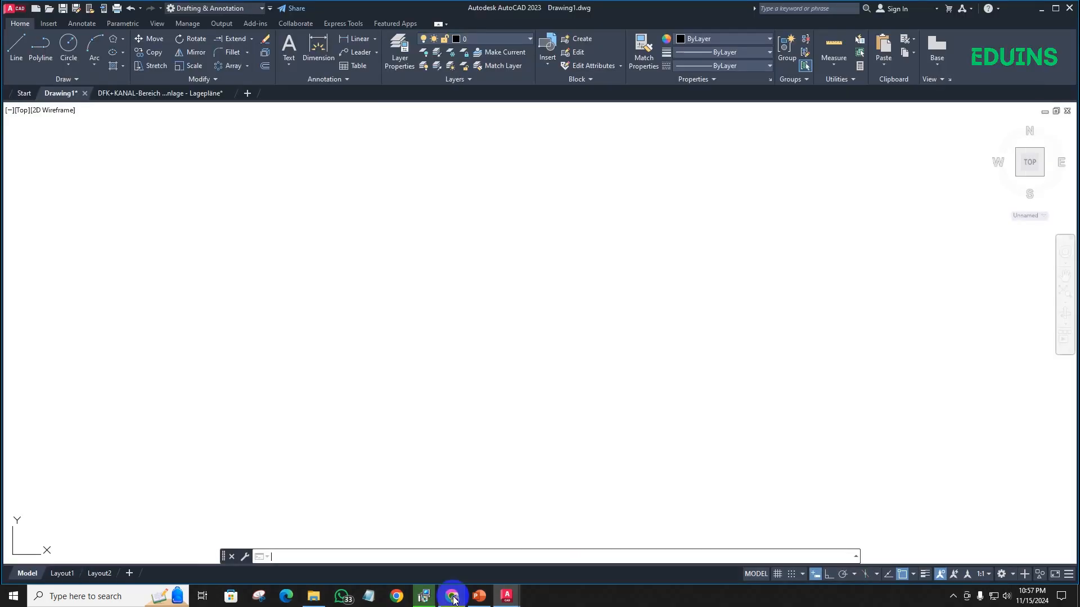
# - Switch to the Google Meet window in Chrome and dismiss the notice about the call's time limit
pyautogui.click(452, 597)
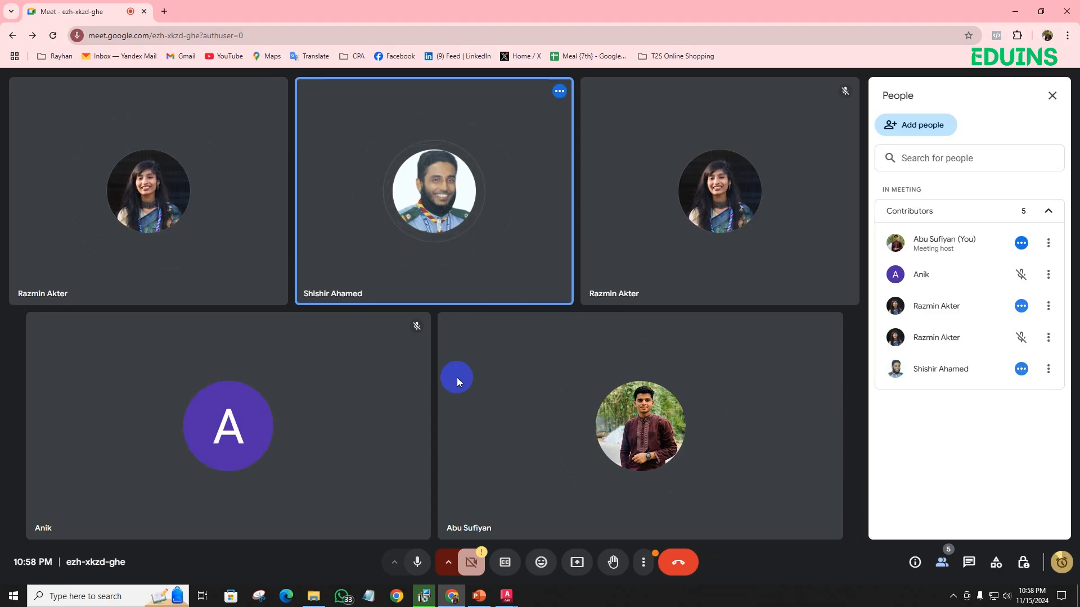
pyautogui.click(1060, 563)
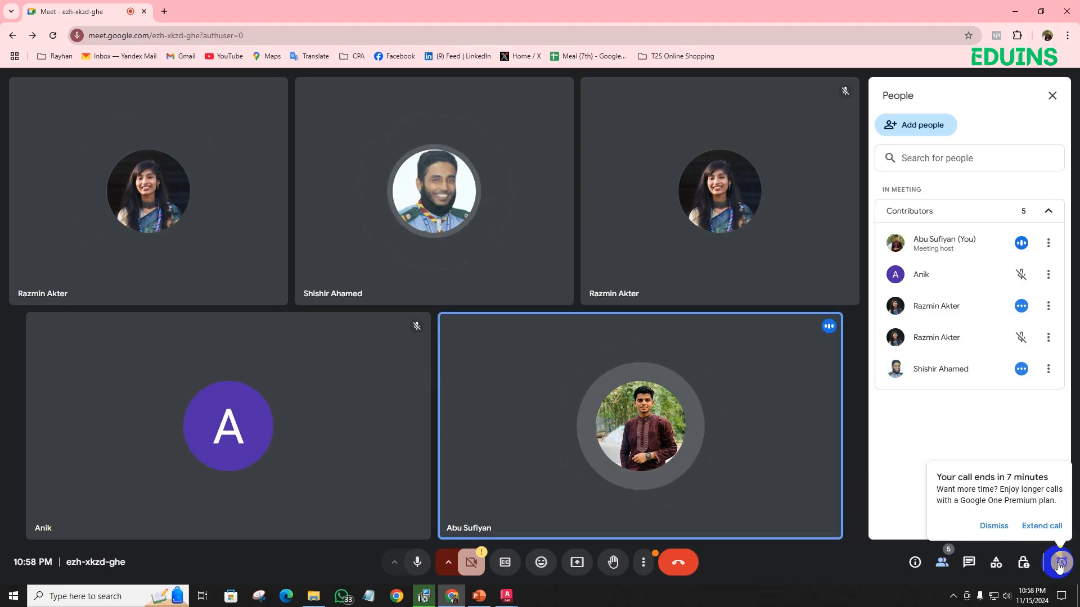
pyautogui.click(993, 527)
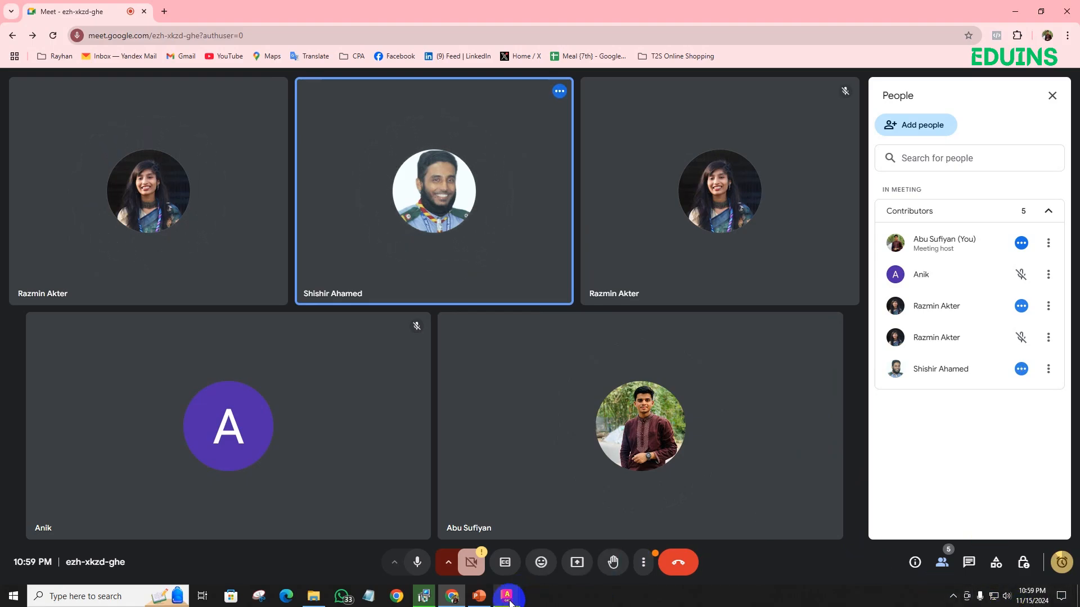
pyautogui.moveTo(510, 603)
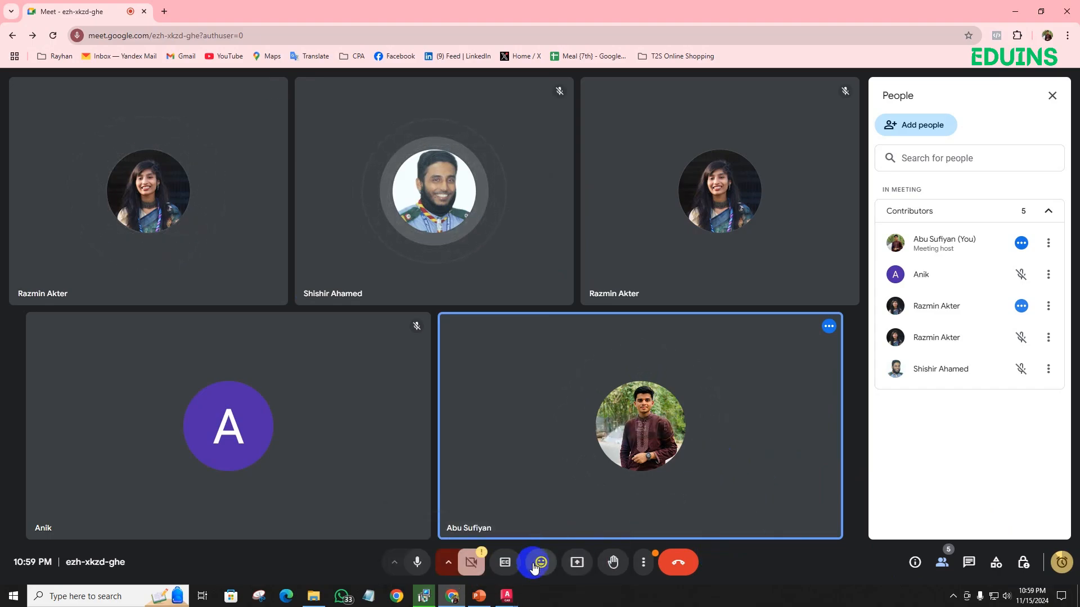
# - Present the entire screen in the Google Meet call and hide the screen-sharing bar
pyautogui.click(593, 564)
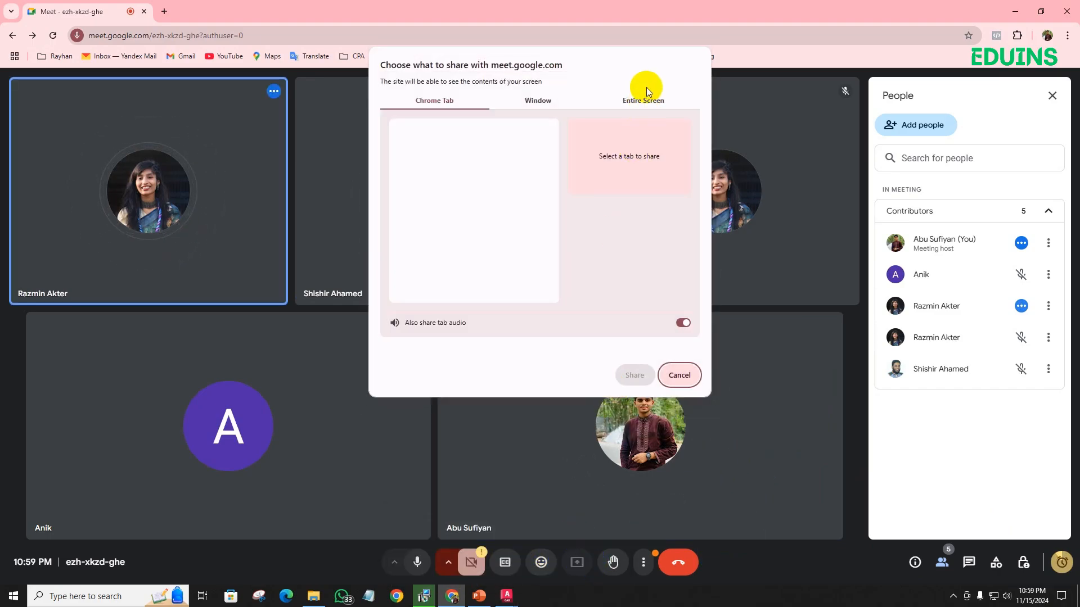
pyautogui.click(641, 101)
pyautogui.click(488, 212)
pyautogui.click(633, 375)
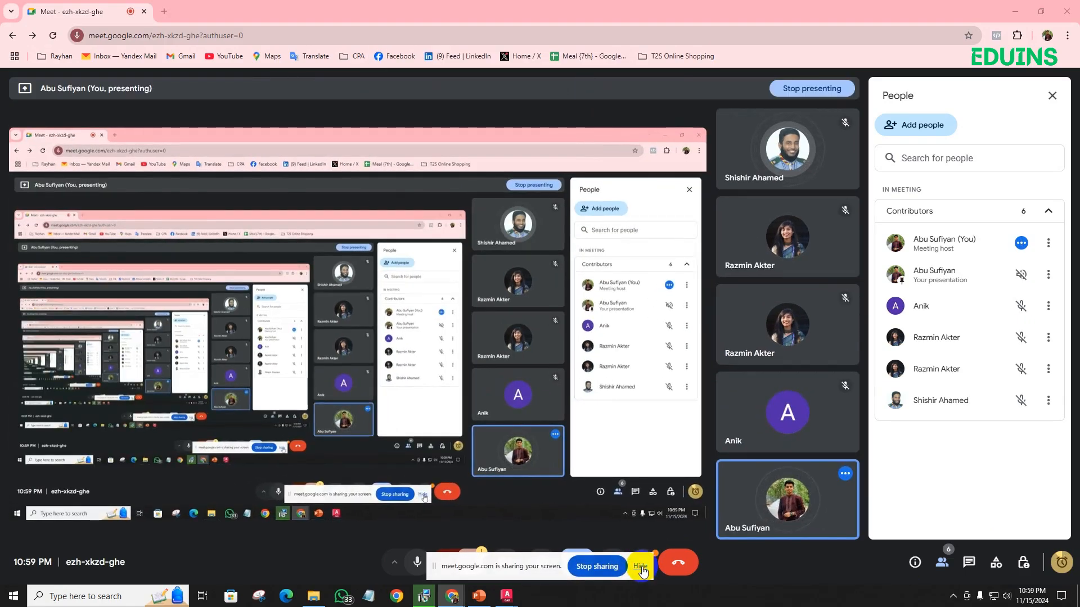
pyautogui.click(642, 567)
# - Switch back to the Drawing1.dwg window in AutoCAD
pyautogui.moveTo(508, 600)
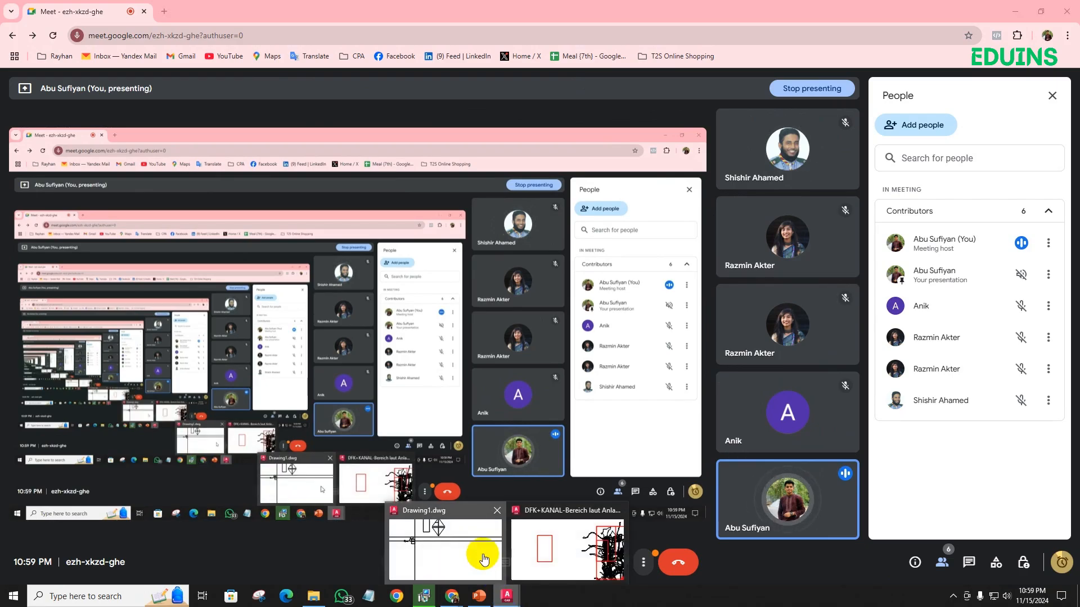
pyautogui.click(482, 555)
pyautogui.scroll(-5, 445, 407)
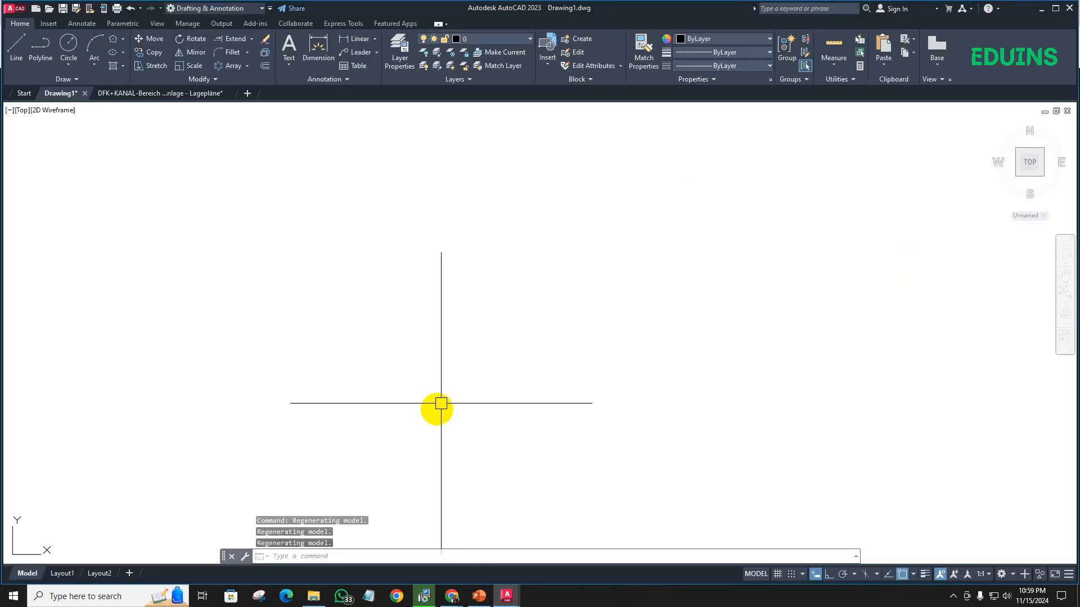
pyautogui.moveTo(439, 407); pyautogui.dragTo(474, 386, button='middle')
pyautogui.scroll(-3, 474, 387)
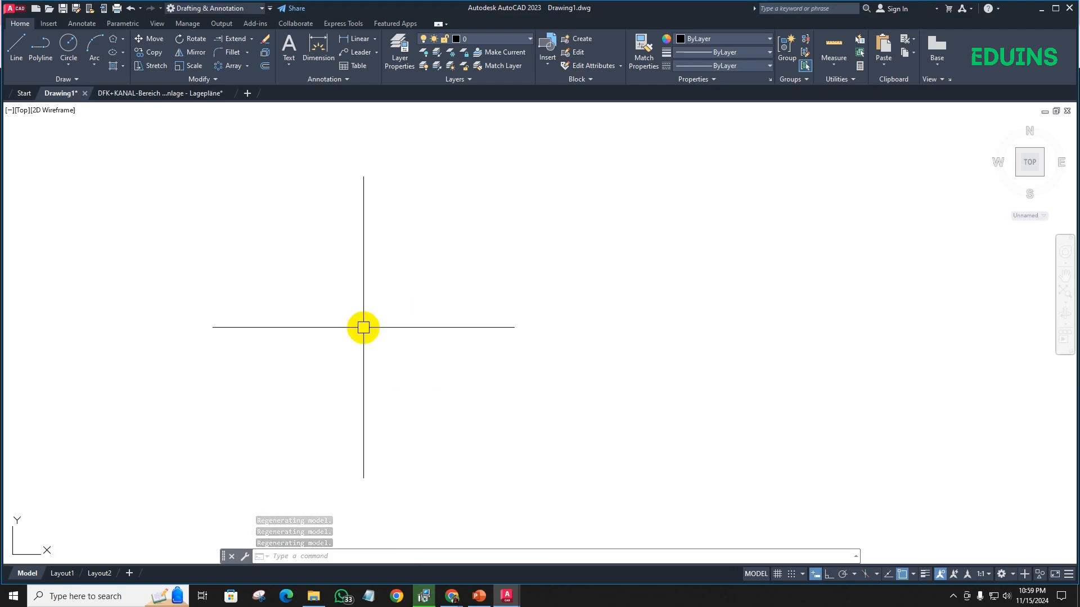
pyautogui.write('REc')
pyautogui.press('Return')
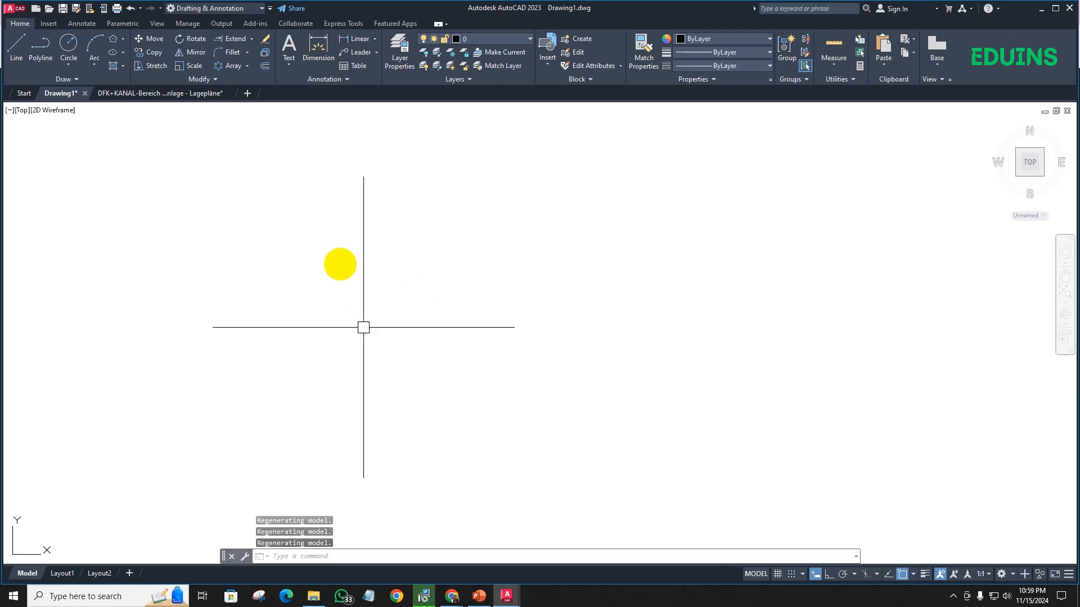
pyautogui.click(312, 209)
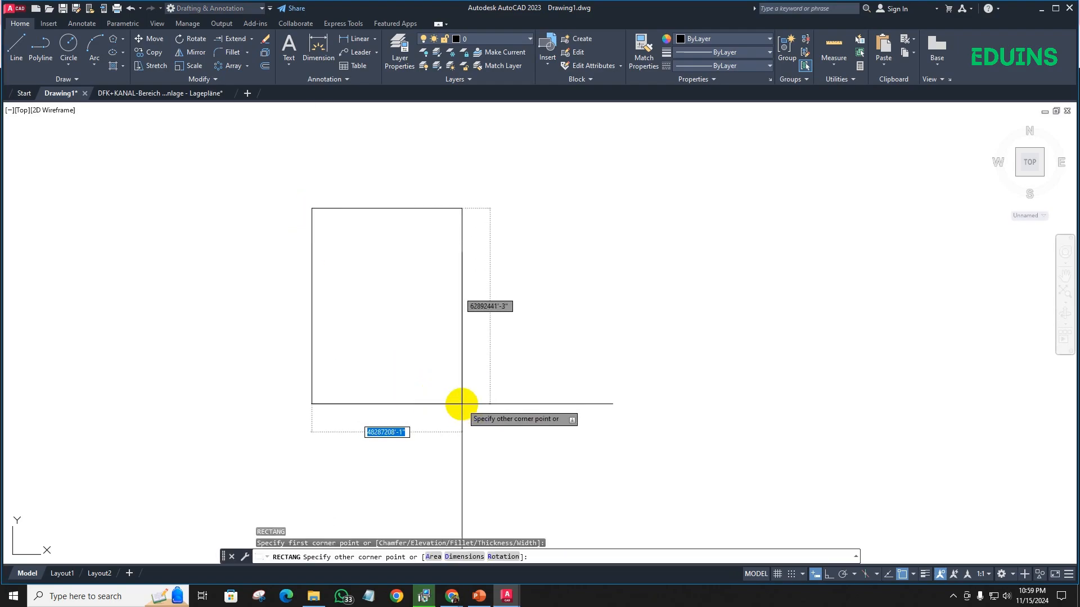
pyautogui.scroll(15, 424, 350)
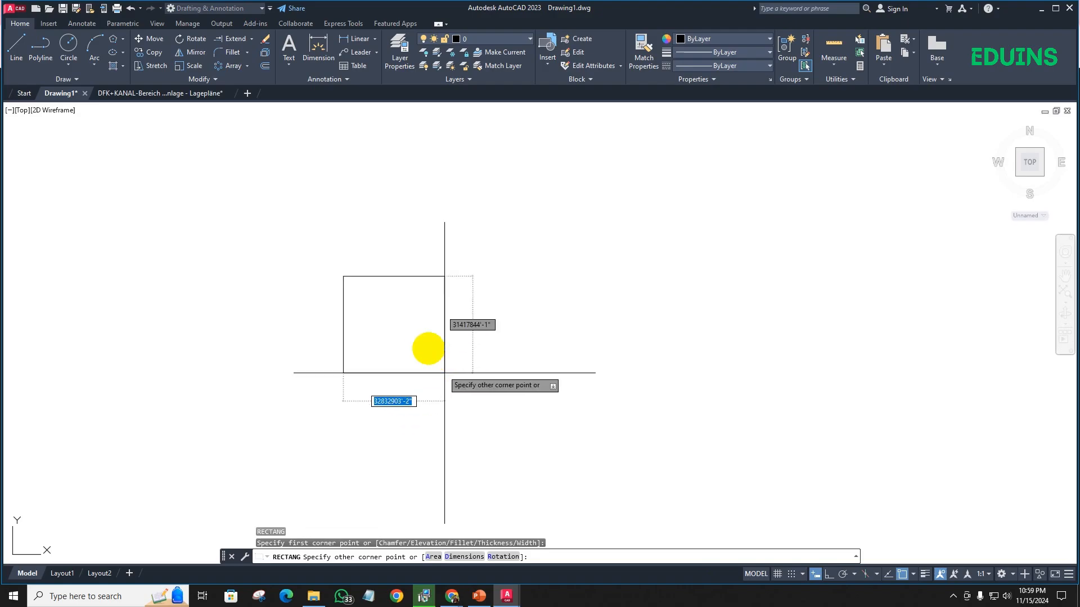
pyautogui.moveTo(176, 227); pyautogui.dragTo(347, 513, button='middle')
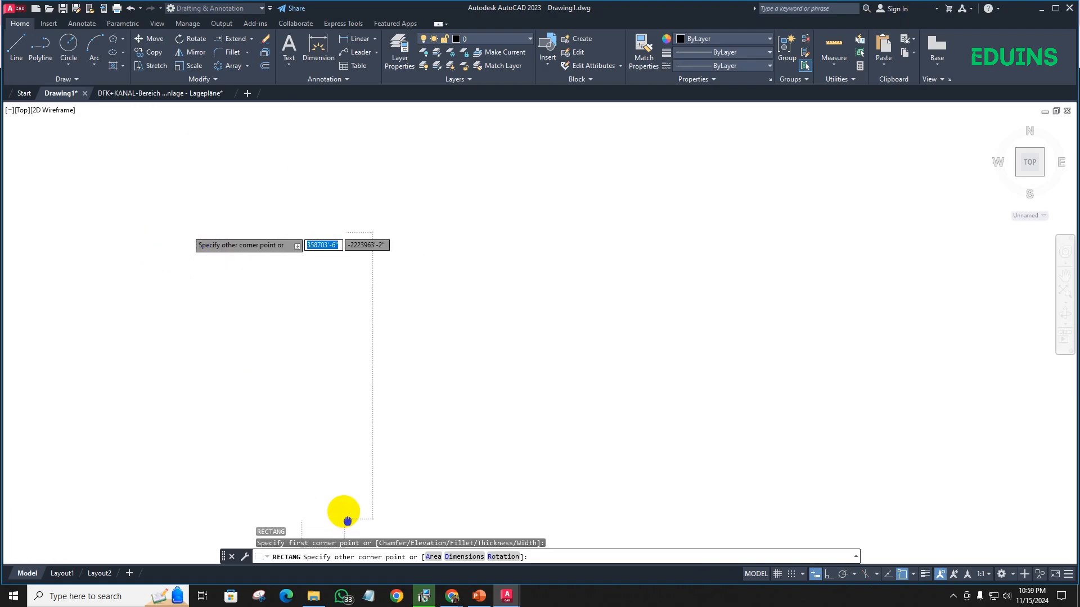
pyautogui.scroll(5, 286, 278)
pyautogui.scroll(5, 385, 209)
pyautogui.moveTo(430, 208); pyautogui.dragTo(9, 446, button='middle')
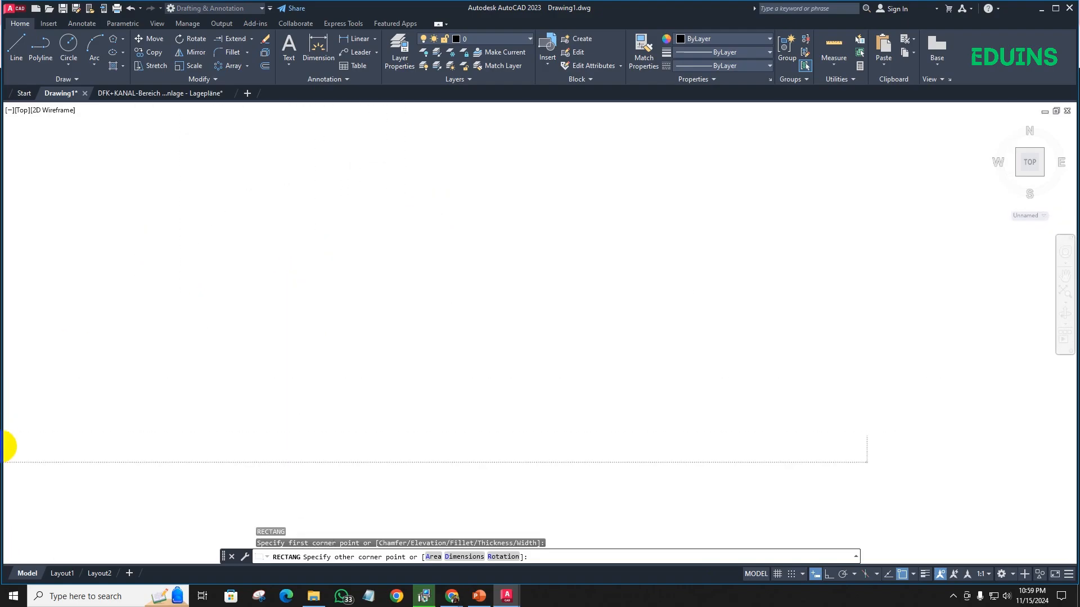
pyautogui.scroll(5, 318, 311)
pyautogui.moveTo(699, 275); pyautogui.dragTo(101, 374, button='middle')
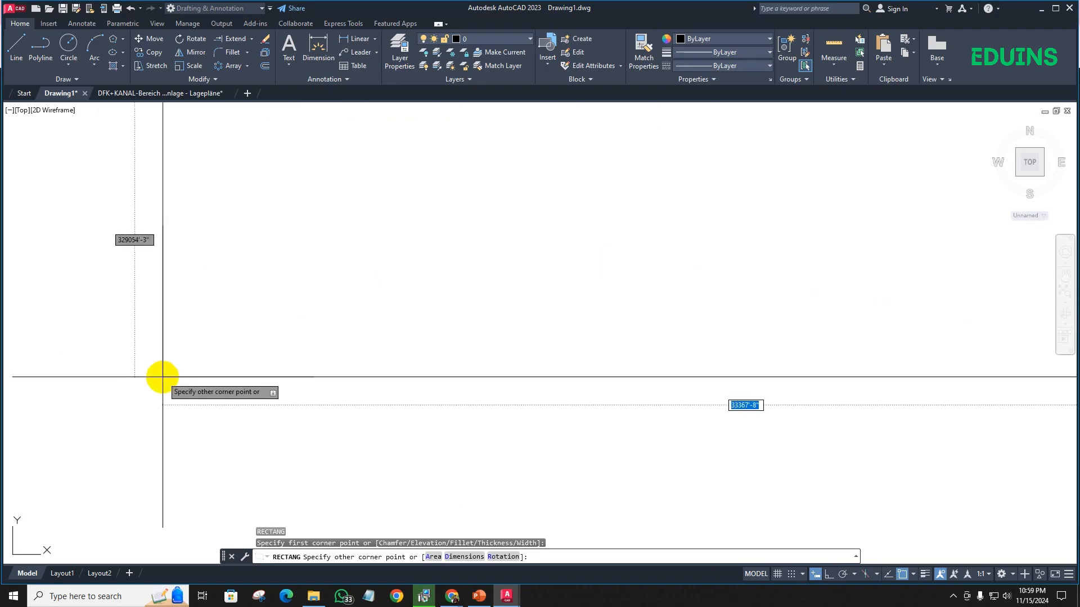
pyautogui.press('Escape')
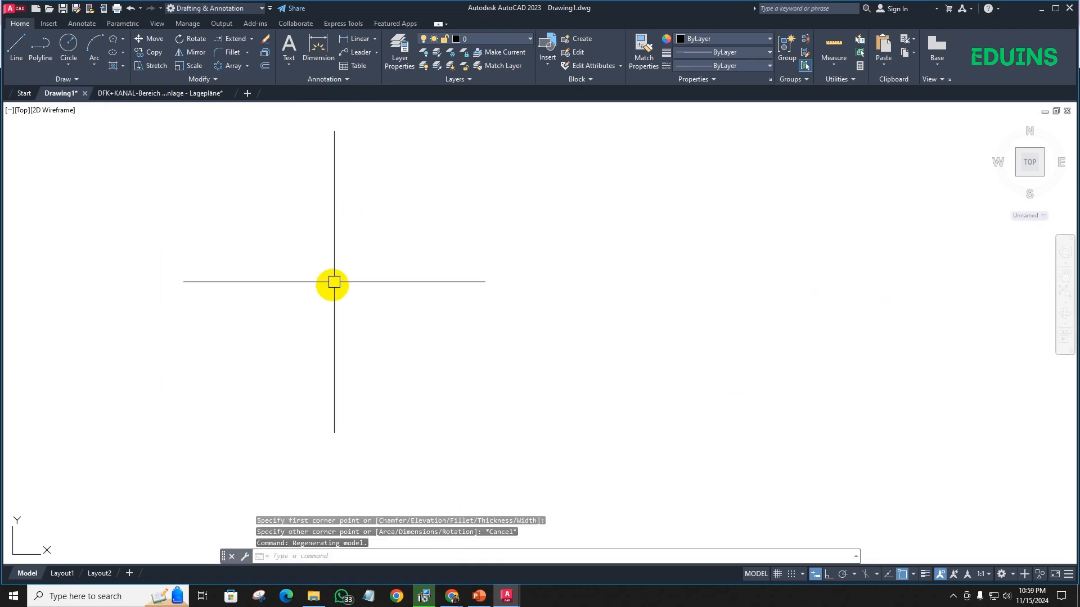
pyautogui.write('re')
pyautogui.press('Return')
pyautogui.click(261, 198)
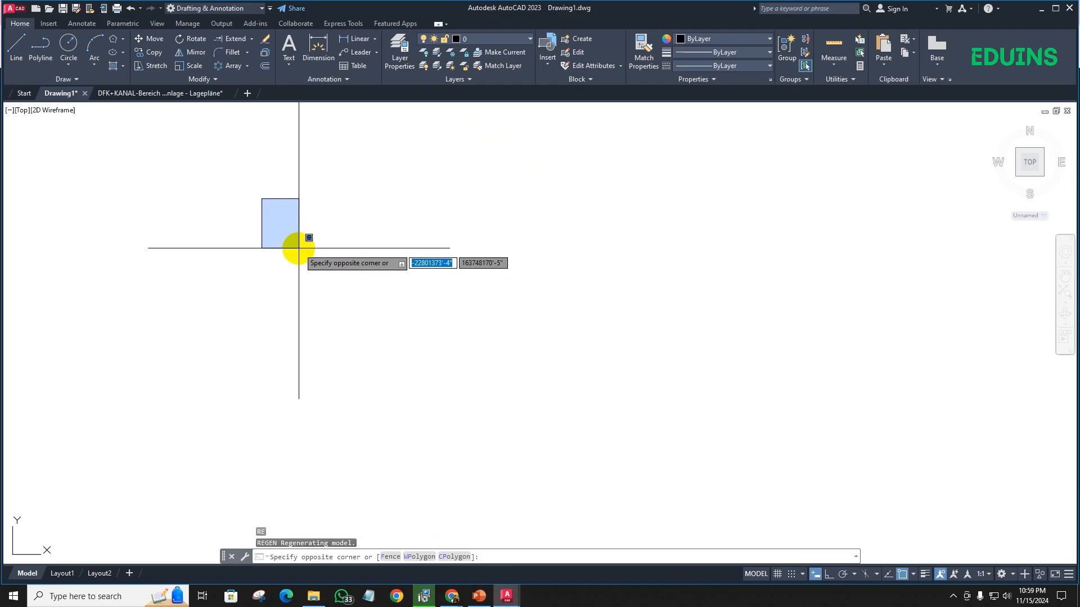
pyautogui.press('Escape')
pyautogui.write('re')
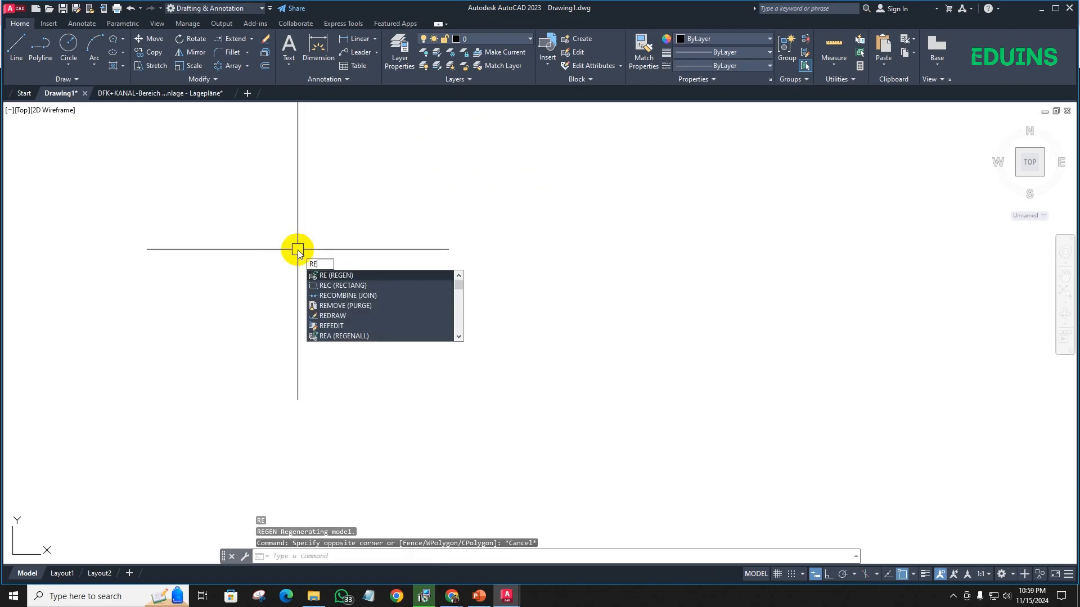
pyautogui.write('c')
pyautogui.press('Return')
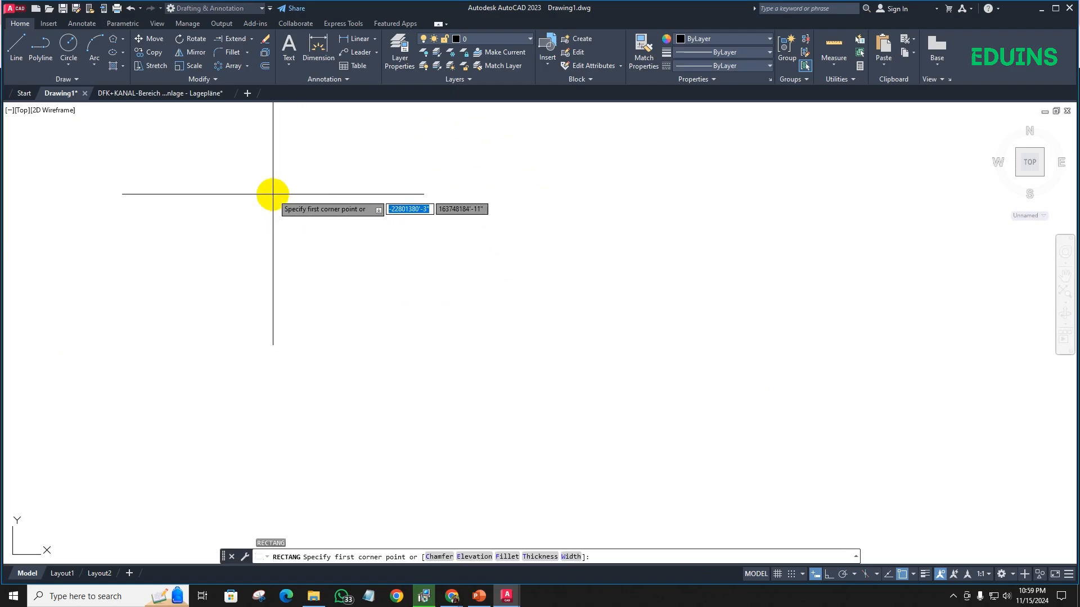
pyautogui.scroll(-2, 289, 256)
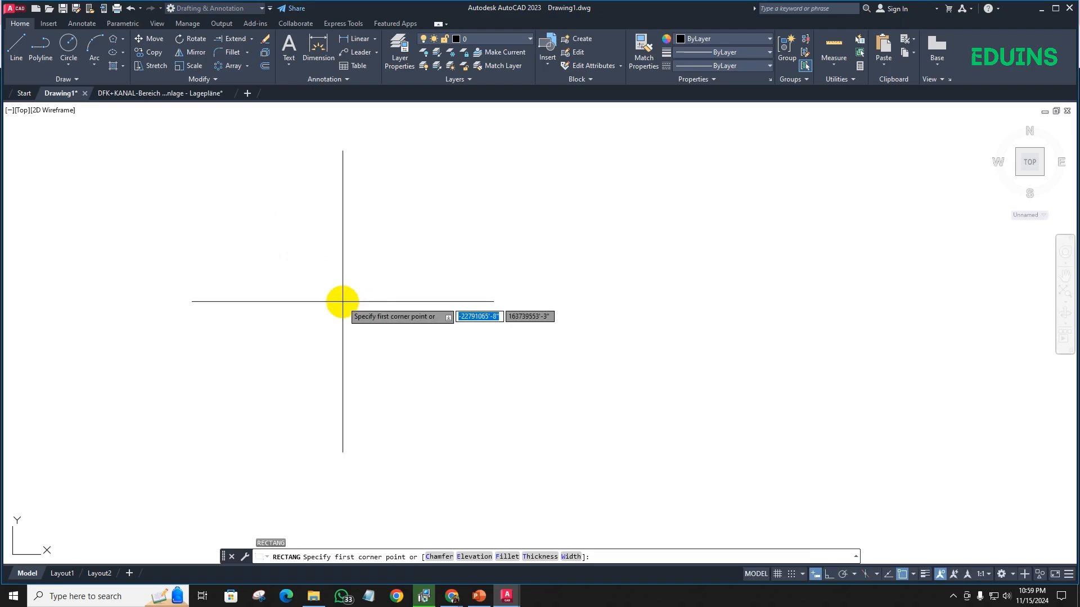
pyautogui.press('Escape')
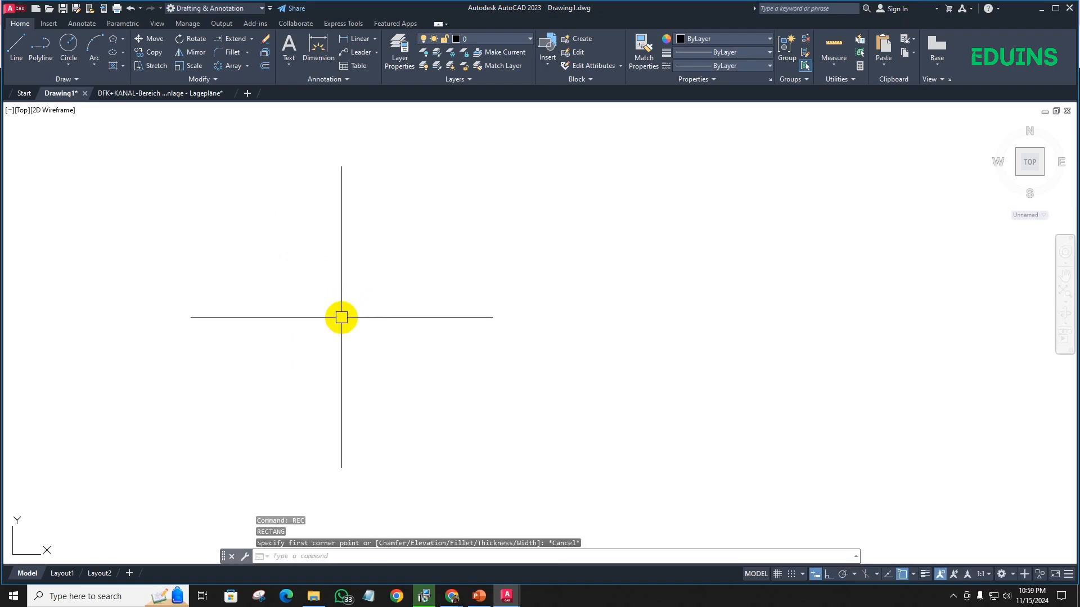
# - Draw a rectangle 30' wide and 20' high in the empty drawing area
pyautogui.write('z')
pyautogui.press('Return')
pyautogui.write('a')
pyautogui.press('Return')
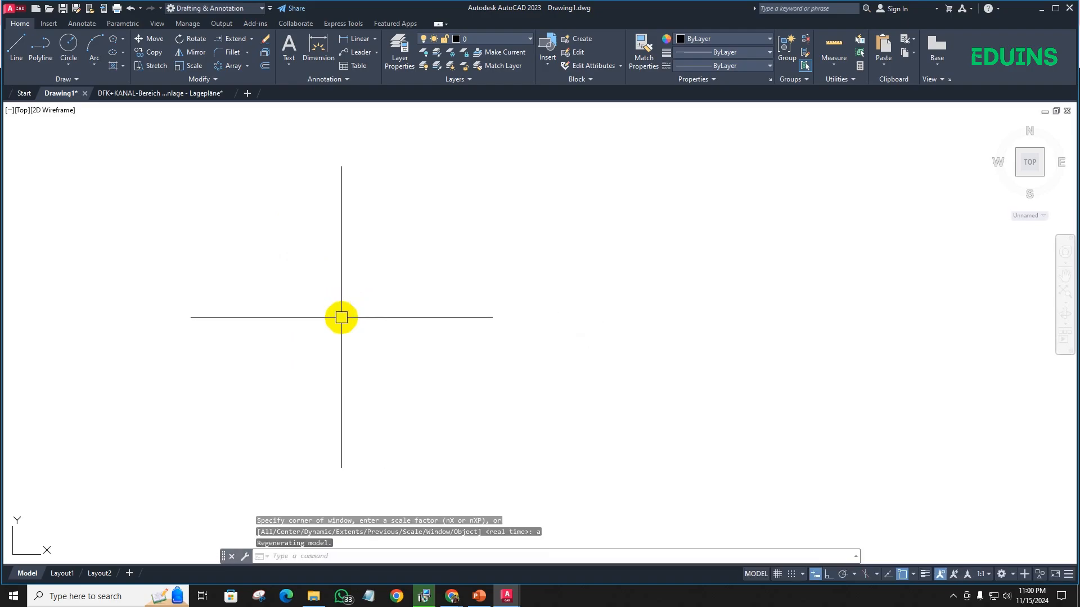
pyautogui.write('re')
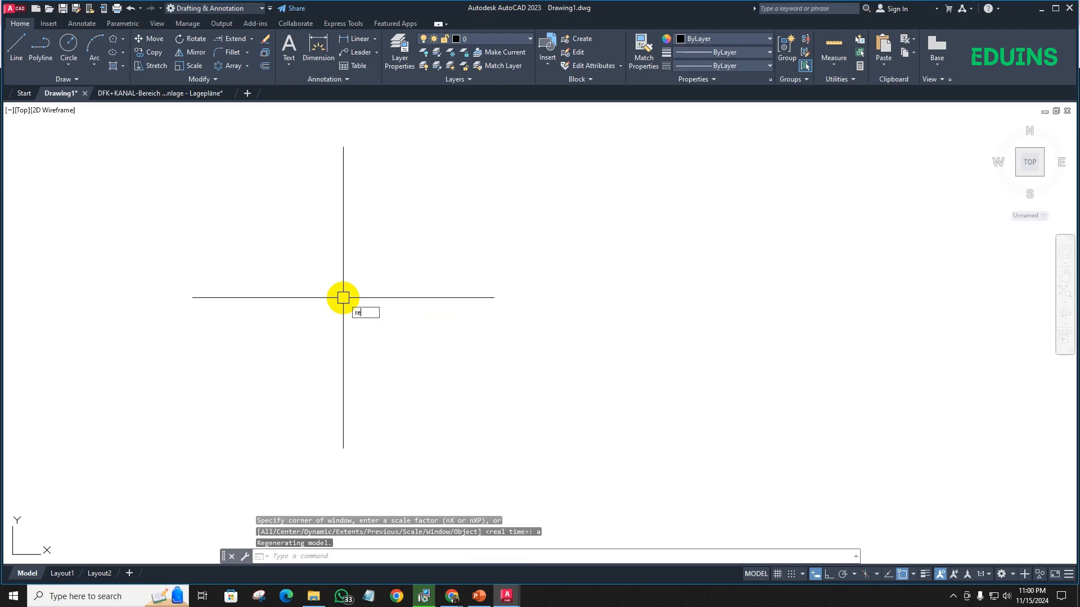
pyautogui.write('c')
pyautogui.press('Return')
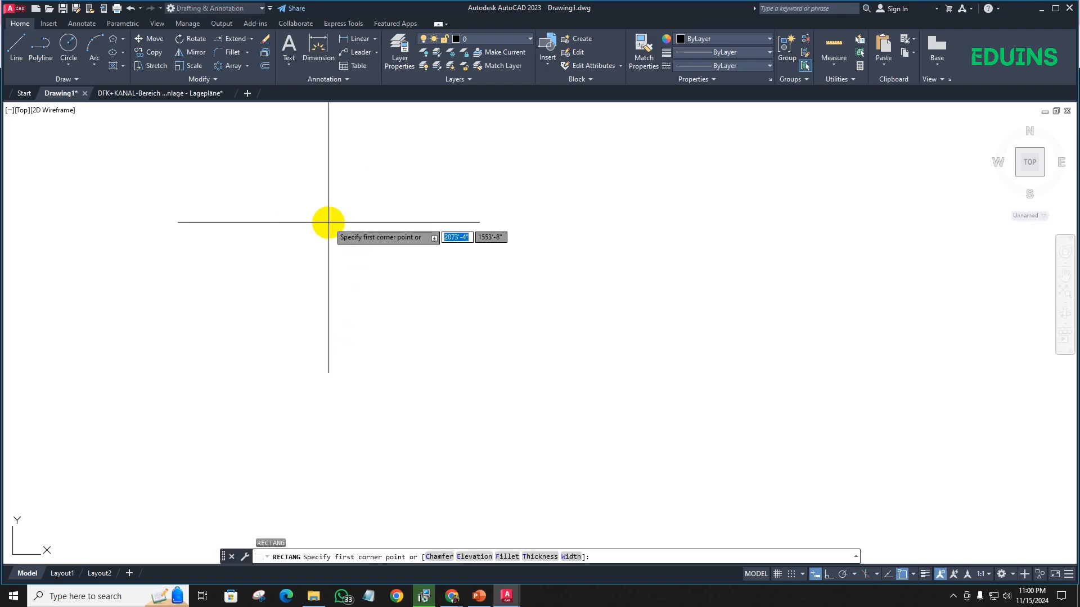
pyautogui.click(328, 222)
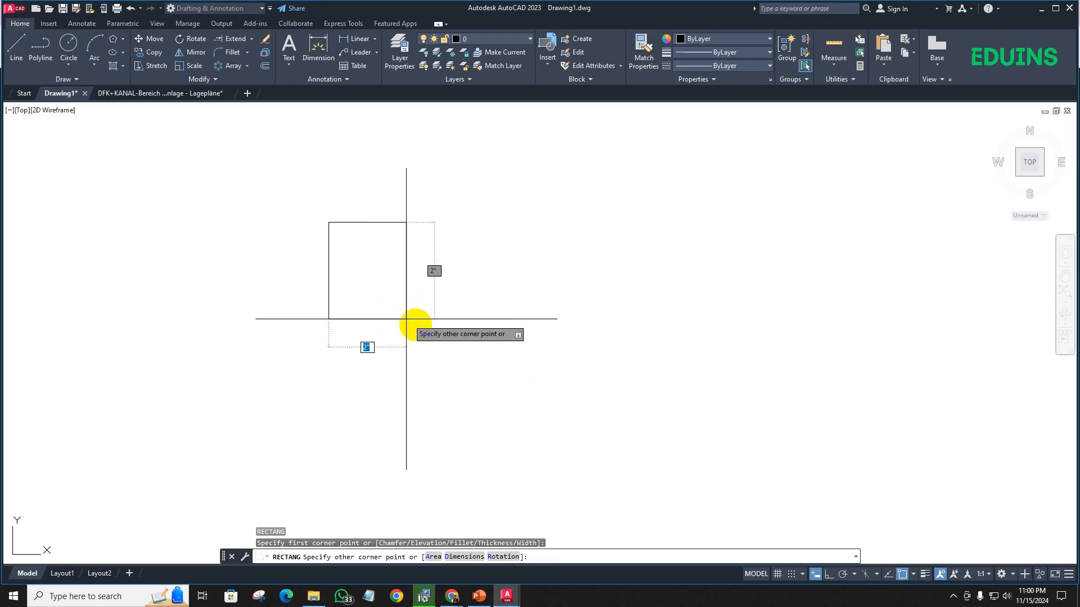
pyautogui.scroll(-2, 385, 360)
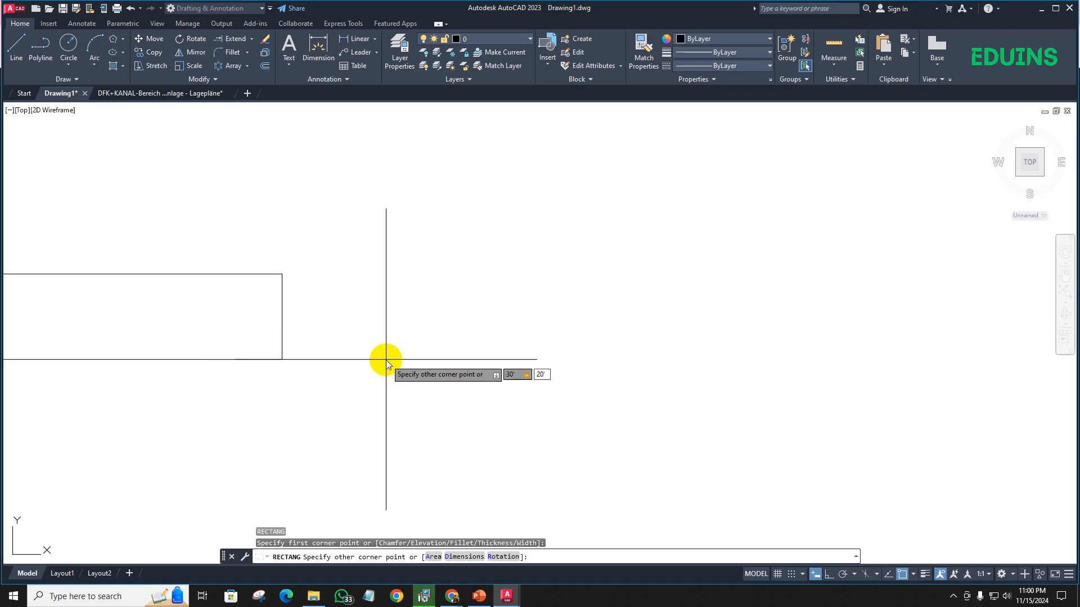
pyautogui.press('Return')
# - Offset the 30' by 20' rectangle 5" to the inside to form the wall thickness
pyautogui.scroll(-5, 507, 372)
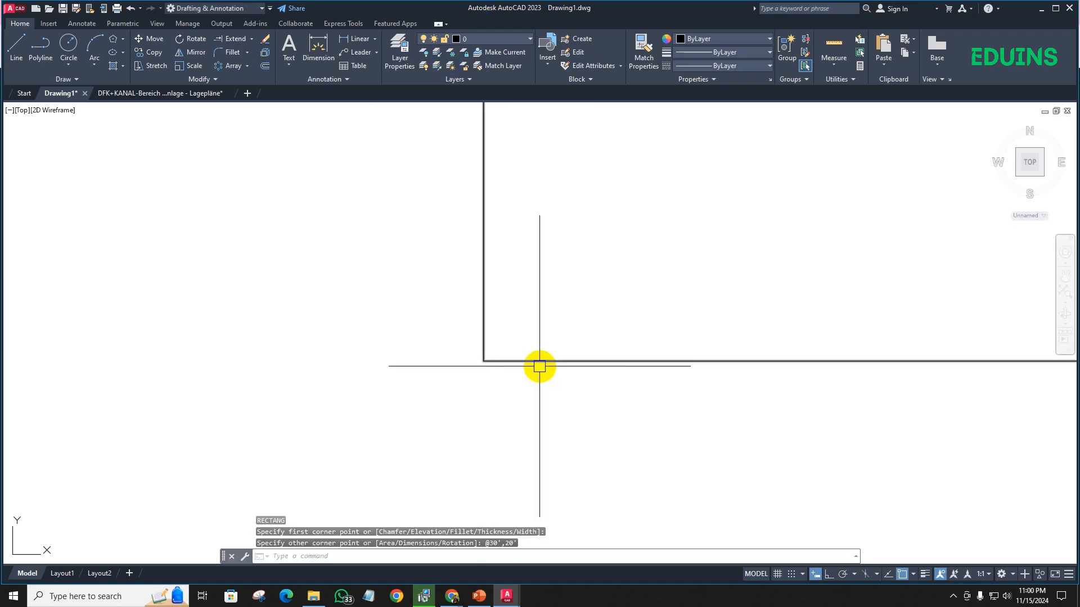
pyautogui.scroll(-5, 386, 369)
pyautogui.scroll(4, 417, 321)
pyautogui.scroll(-4, 402, 316)
pyautogui.scroll(4, 392, 298)
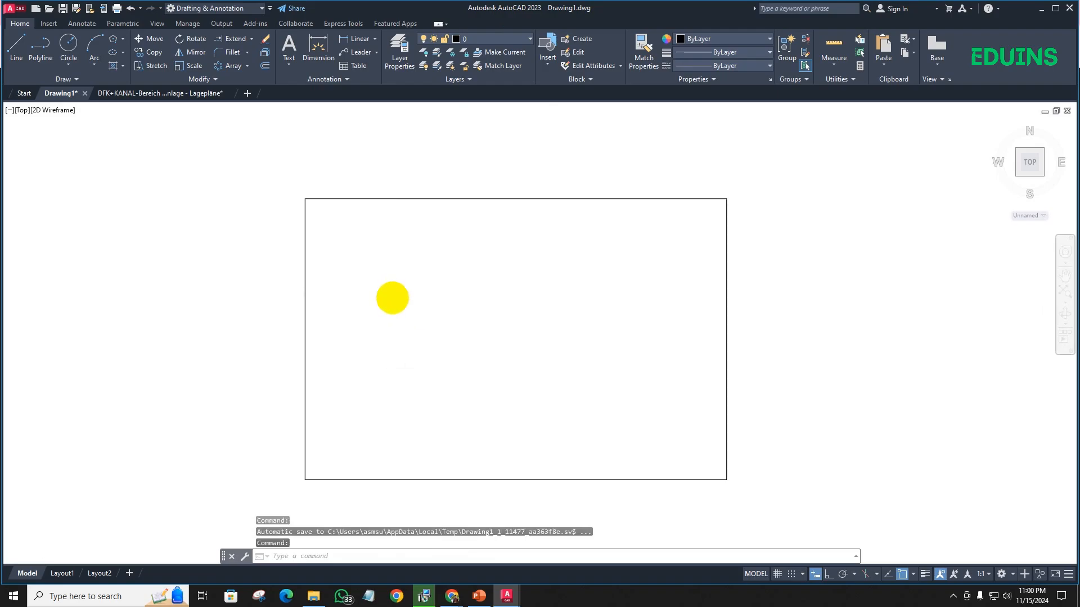
pyautogui.scroll(4, 393, 300)
pyautogui.moveTo(392, 301); pyautogui.dragTo(294, 308, button='middle')
pyautogui.scroll(-6, 311, 297)
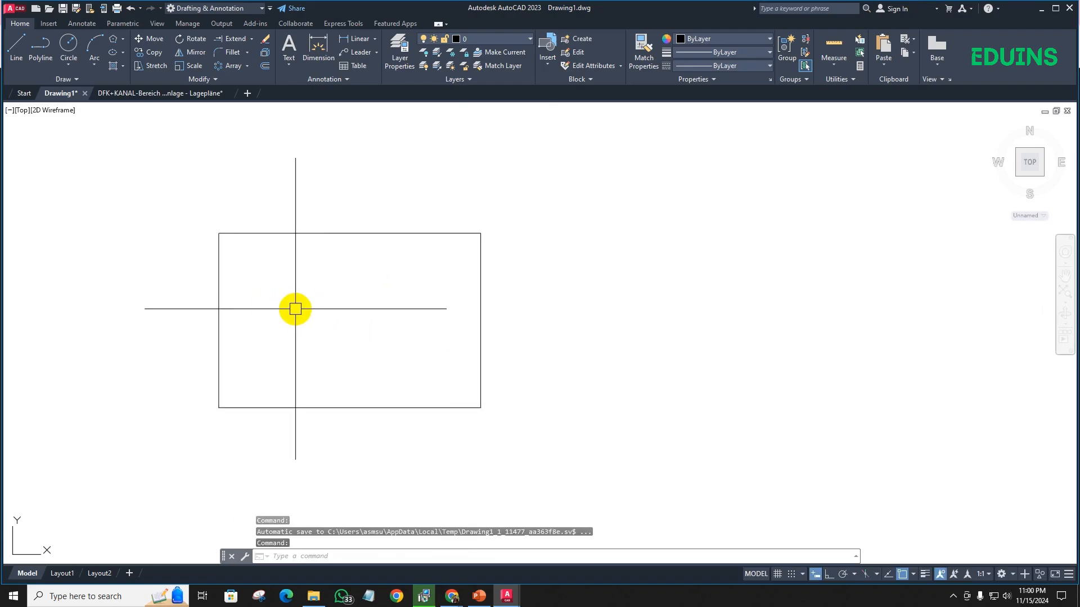
pyautogui.write('O')
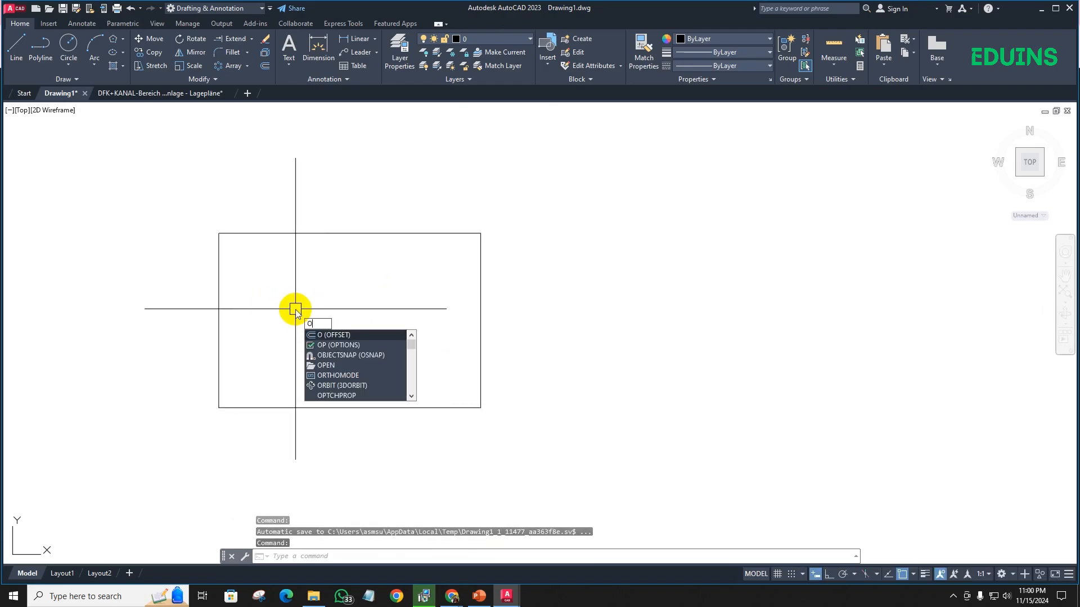
pyautogui.press('Return')
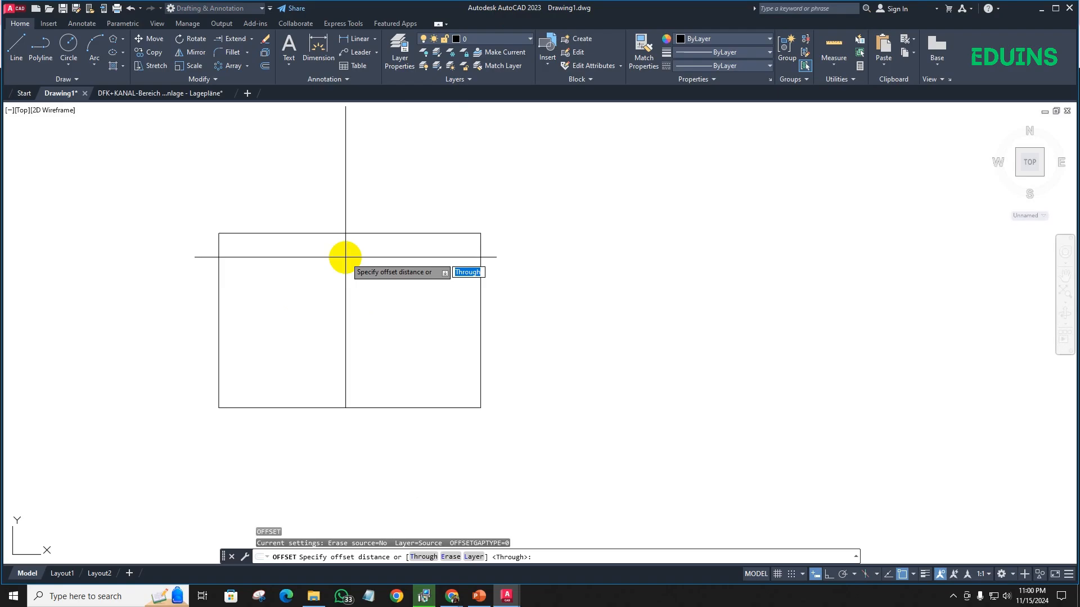
pyautogui.press('Return')
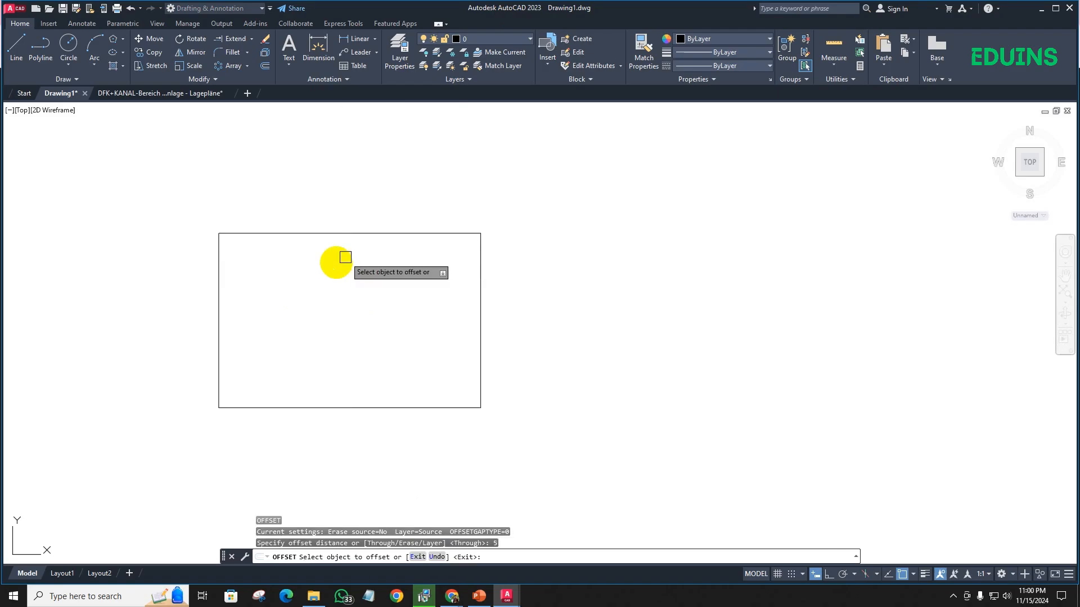
pyautogui.click(313, 234)
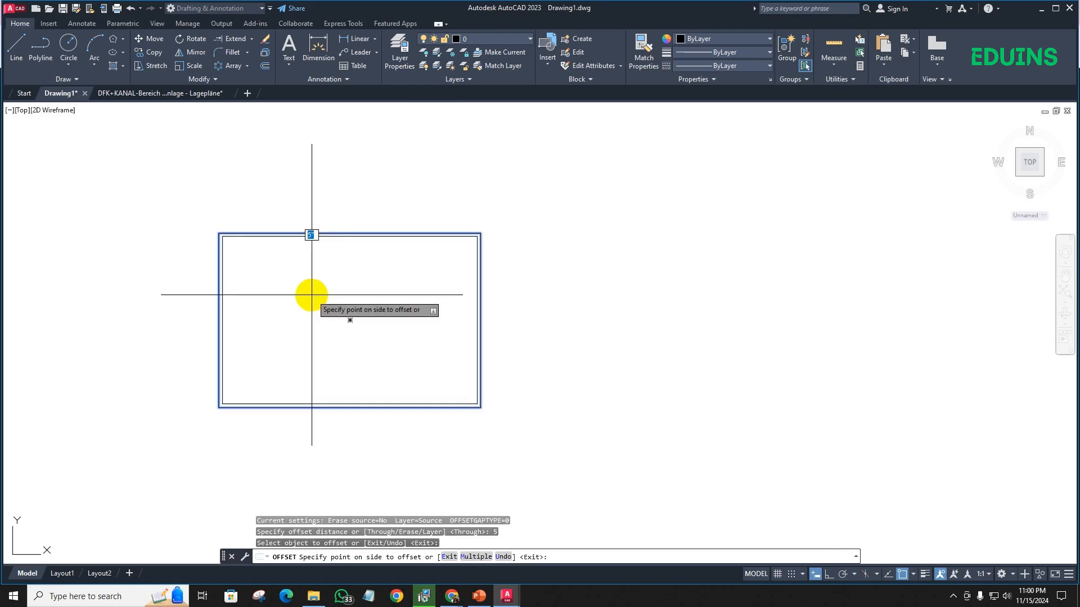
pyautogui.click(296, 250)
pyautogui.scroll(6, 239, 244)
pyautogui.scroll(-4, 277, 279)
pyautogui.moveTo(309, 323); pyautogui.dragTo(260, 271, button='middle')
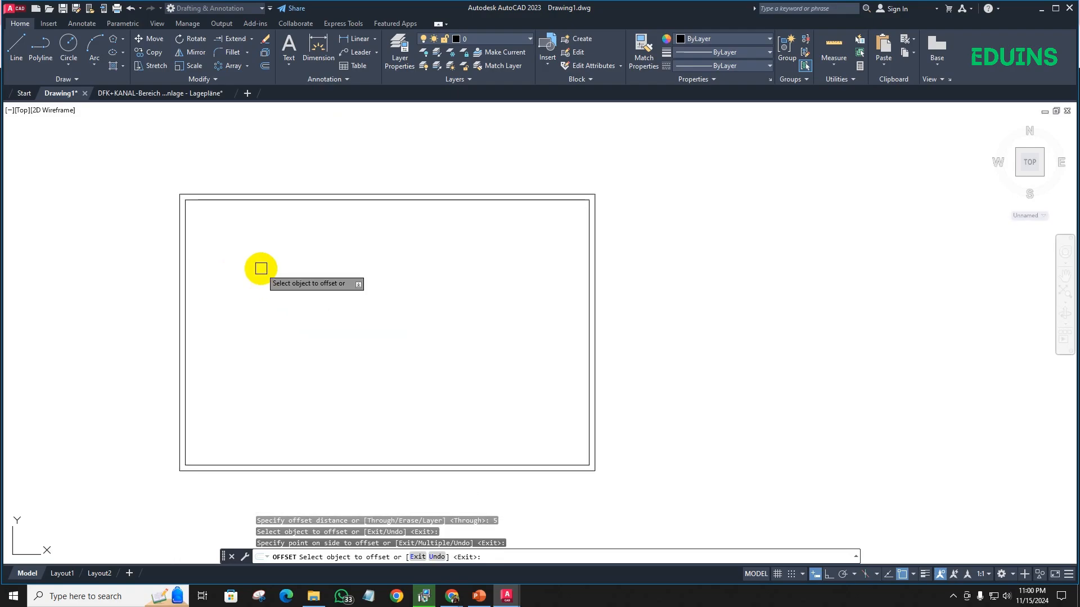
pyautogui.press('Return')
pyautogui.click(223, 195)
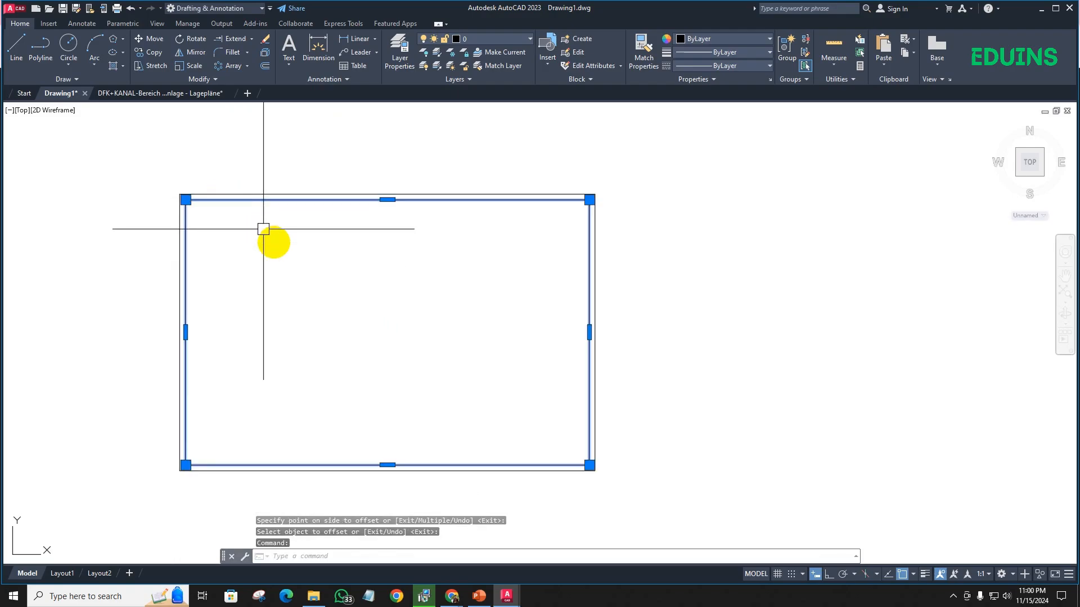
pyautogui.click(349, 273)
pyautogui.press('Escape')
pyautogui.click(360, 275)
pyautogui.press('Escape')
pyautogui.press('Escape')
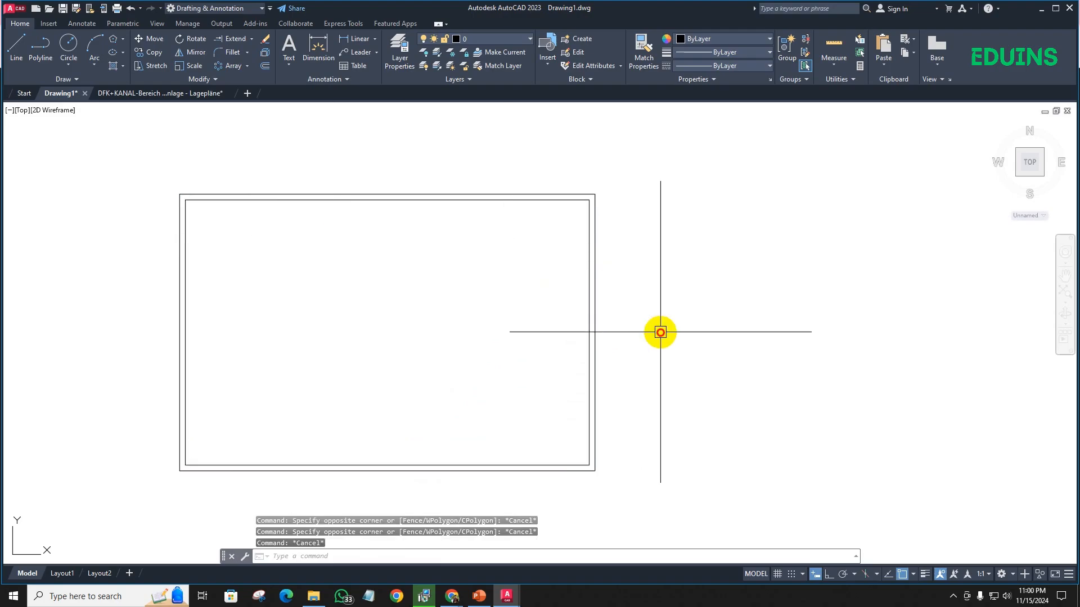
# - Explode the outer and inner wall rectangles into separate lines
pyautogui.click(660, 330)
pyautogui.click(359, 147)
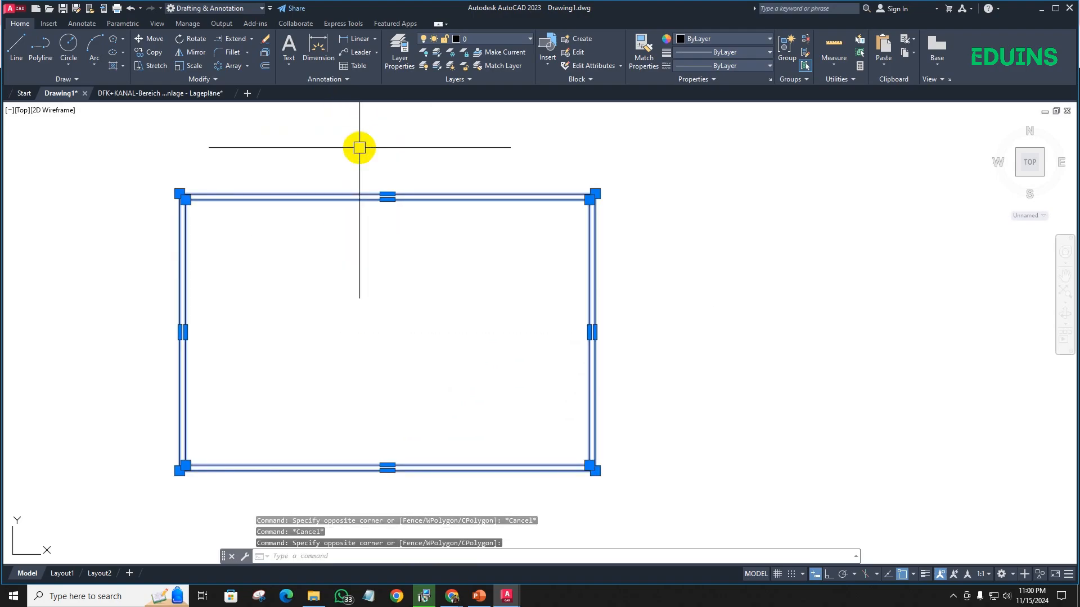
pyautogui.write('x')
pyautogui.press('Return')
# - Offset the inner line of the left outer wall 15' to the right to start the middle partition
pyautogui.scroll(2, 227, 191)
pyautogui.scroll(-5, 268, 222)
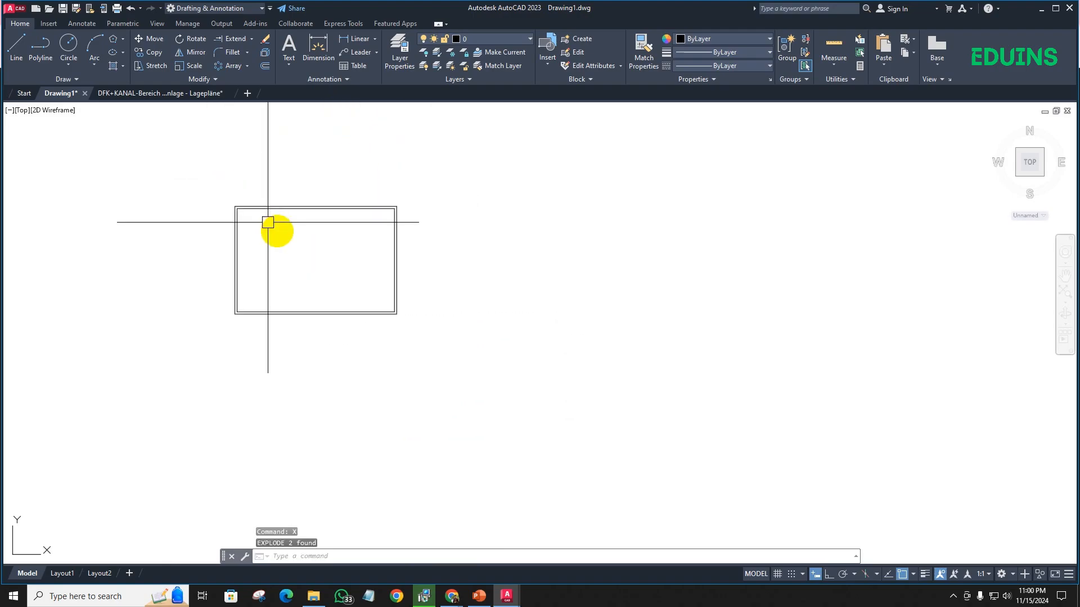
pyautogui.scroll(2, 188, 219)
pyautogui.scroll(2, 188, 253)
pyautogui.moveTo(188, 253); pyautogui.dragTo(282, 239, button='middle')
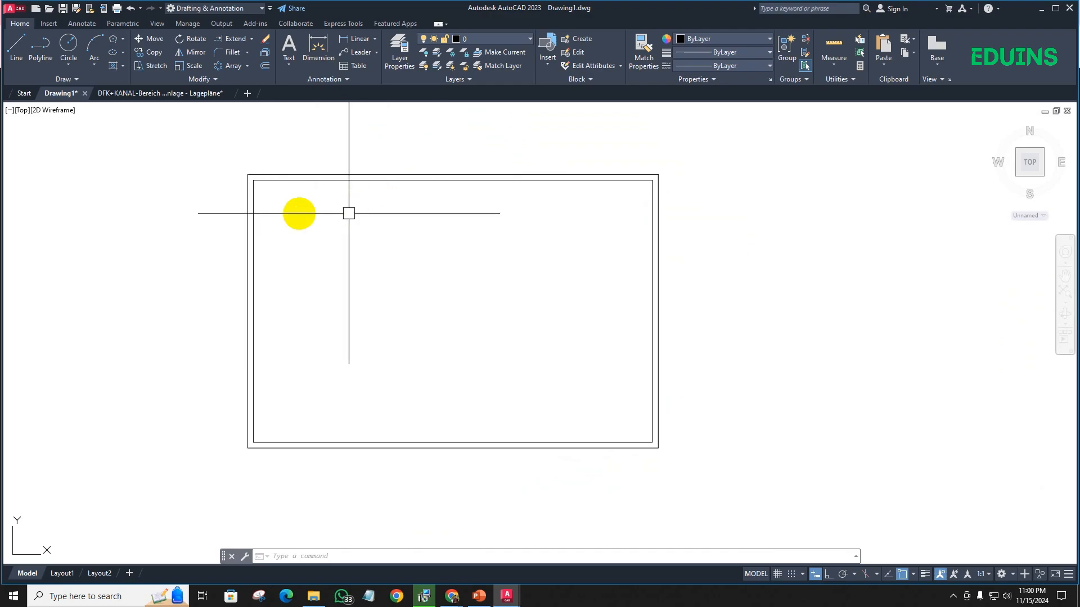
pyautogui.scroll(-2, 287, 235)
pyautogui.moveTo(313, 241); pyautogui.dragTo(282, 245, button='middle')
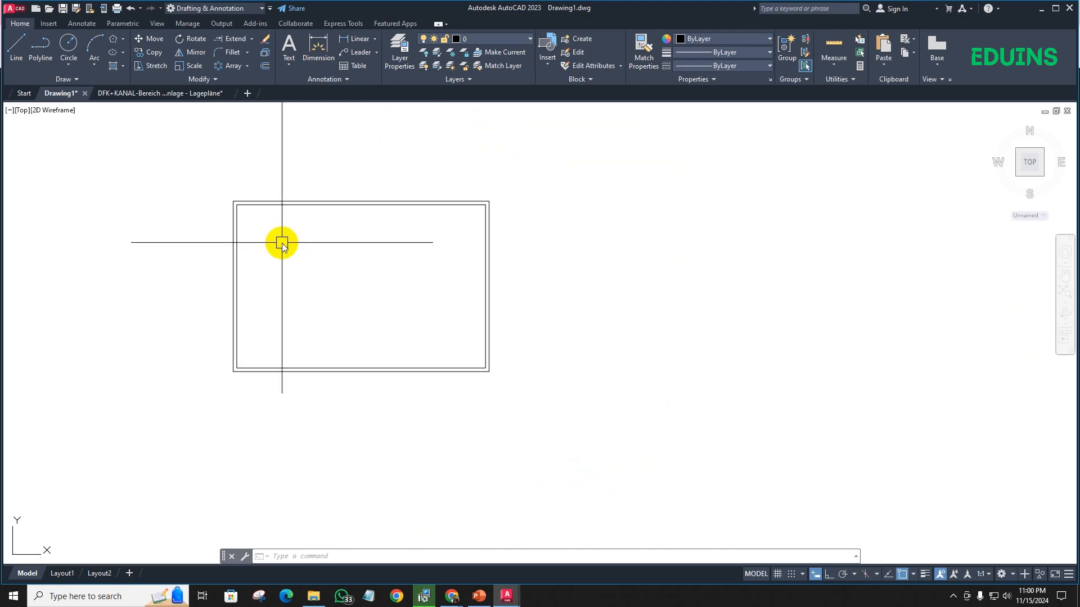
pyautogui.write('o')
pyautogui.press('Return')
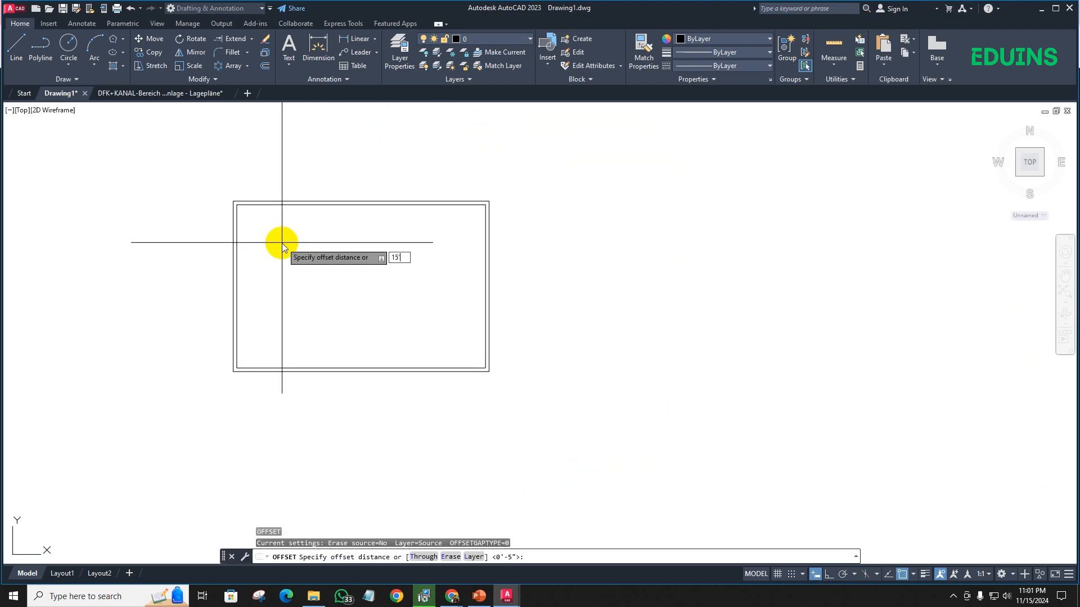
pyautogui.press('Return')
pyautogui.scroll(5, 248, 245)
pyautogui.click(272, 248)
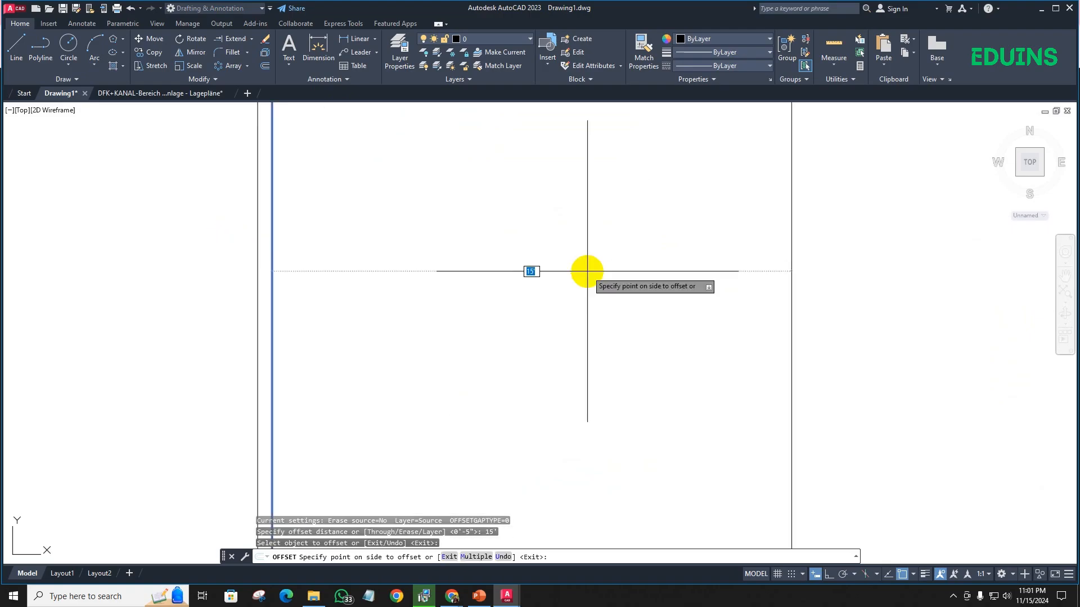
pyautogui.click(591, 273)
pyautogui.scroll(-4, 404, 288)
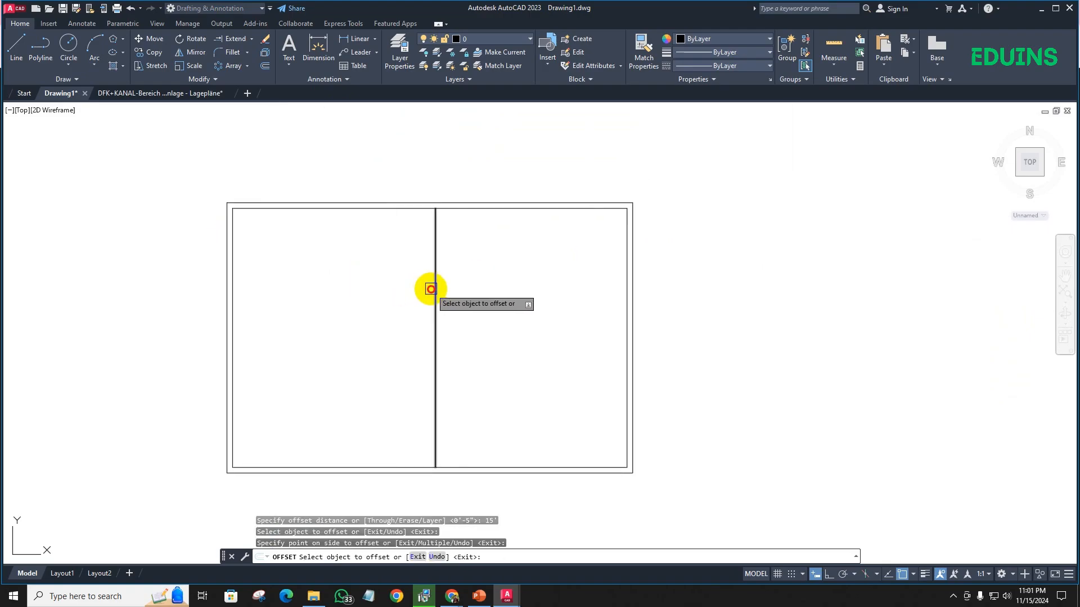
# - Offset the middle partition line 5" to the right to give the partition its thickness
pyautogui.click(432, 289)
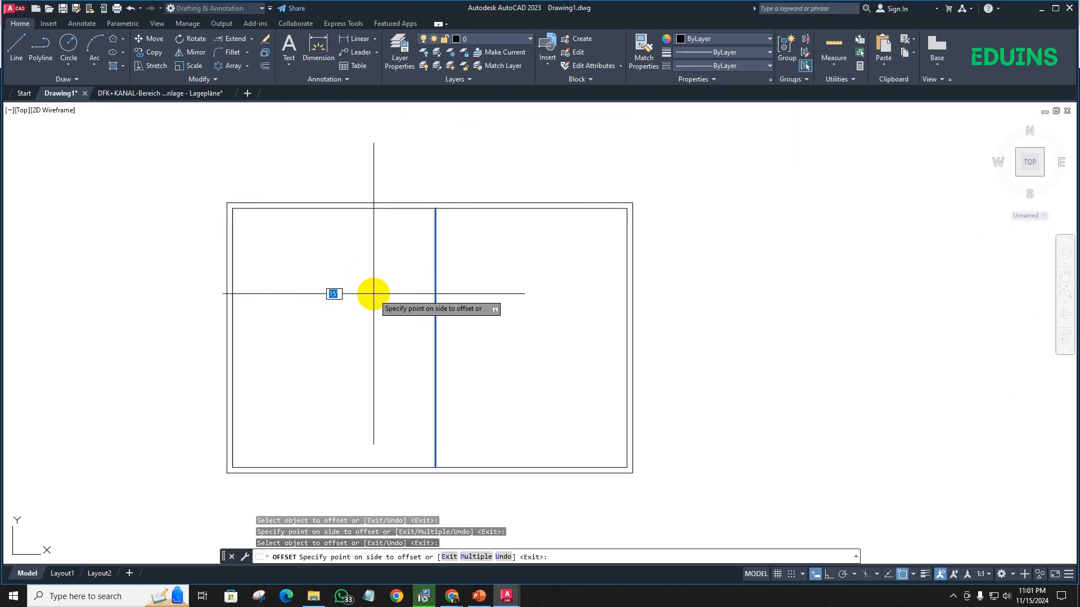
pyautogui.click(502, 311)
pyautogui.scroll(4, 478, 261)
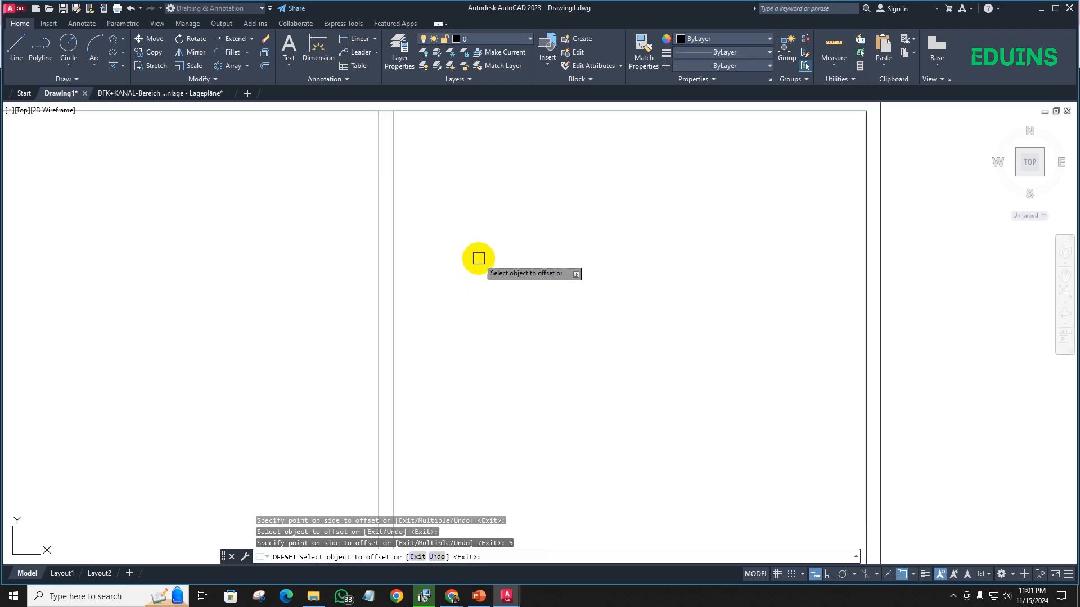
# - Offset the middle partition's right line 4' to the right, and offset that copy 5" to form another vertical wall
pyautogui.scroll(-4, 282, 258)
pyautogui.click(247, 235)
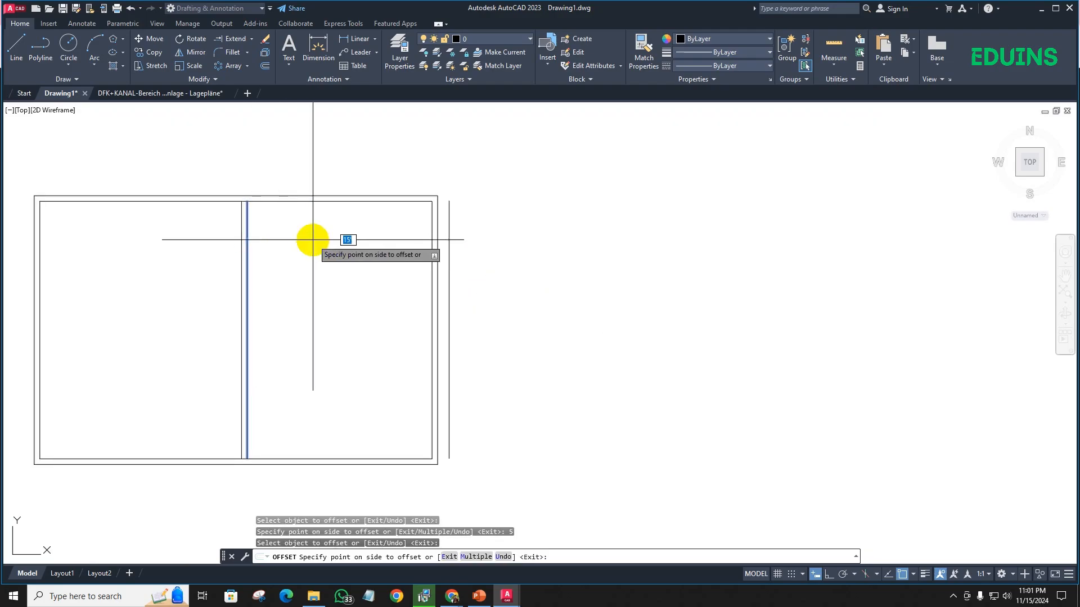
pyautogui.press('Return')
pyautogui.click(301, 239)
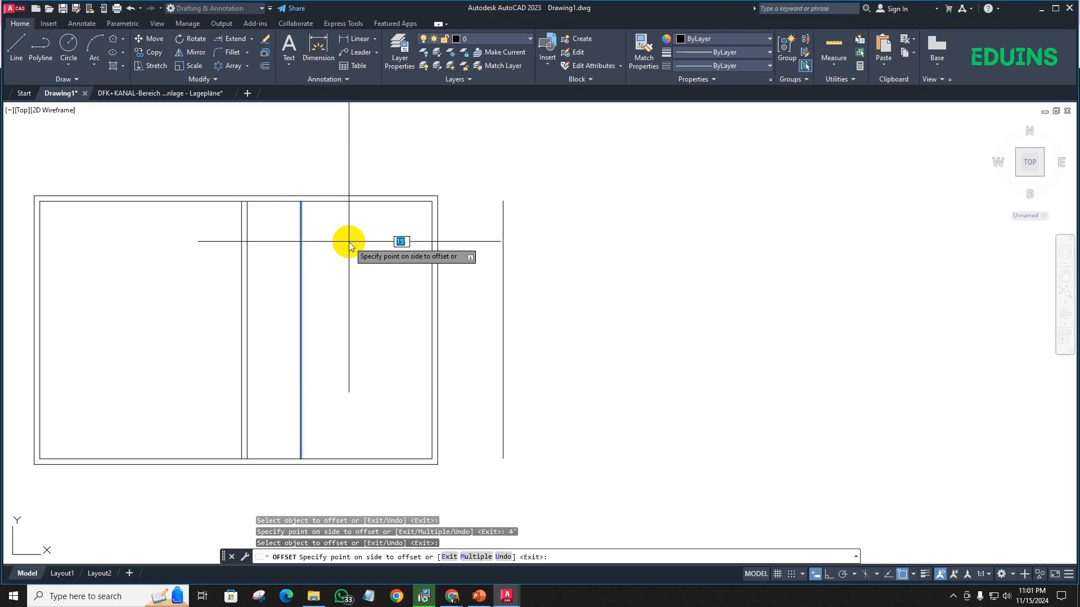
pyautogui.write('5')
pyautogui.press('Return')
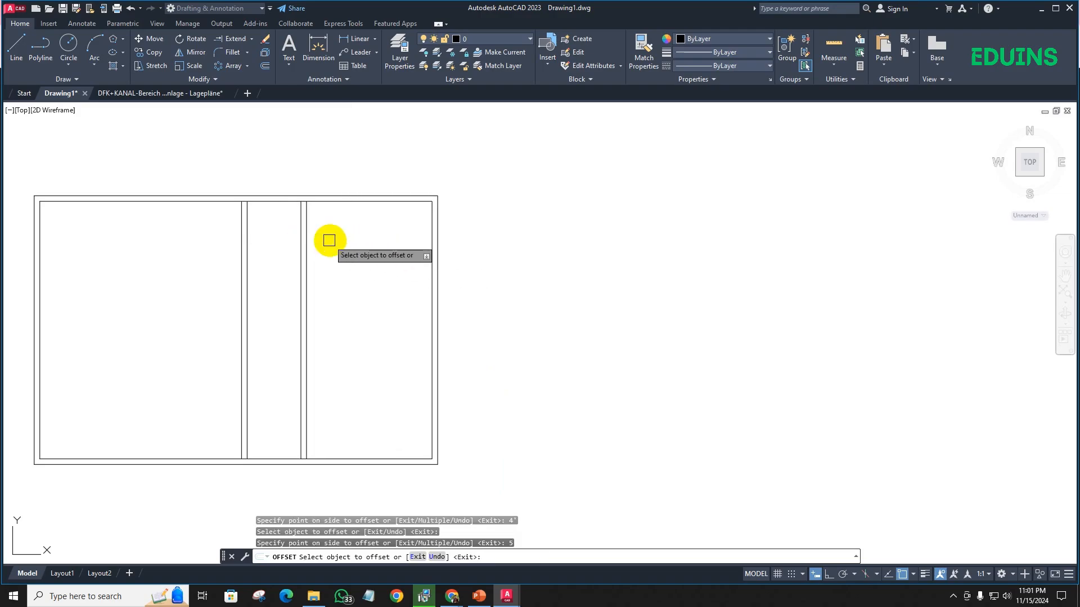
# - Erase the two lines of the vertical wall placed 4' from the middle partition
pyautogui.press('Escape')
pyautogui.click(332, 241)
pyautogui.click(290, 242)
pyautogui.press('Delete')
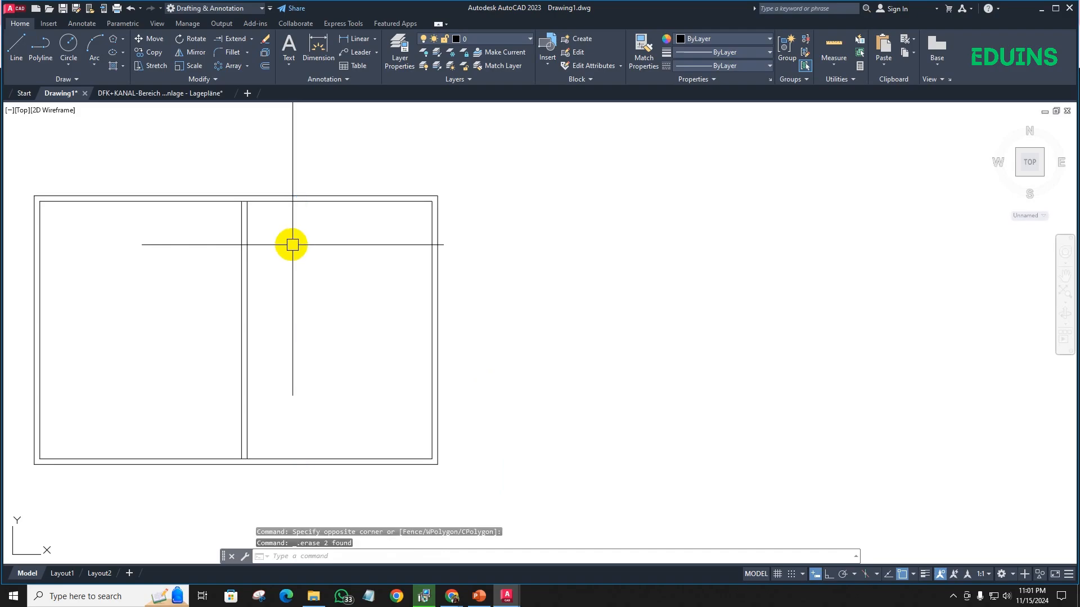
# - Offset the middle partition's right line 6' to the right to start a second vertical wall
pyautogui.write('o')
pyautogui.press('Return')
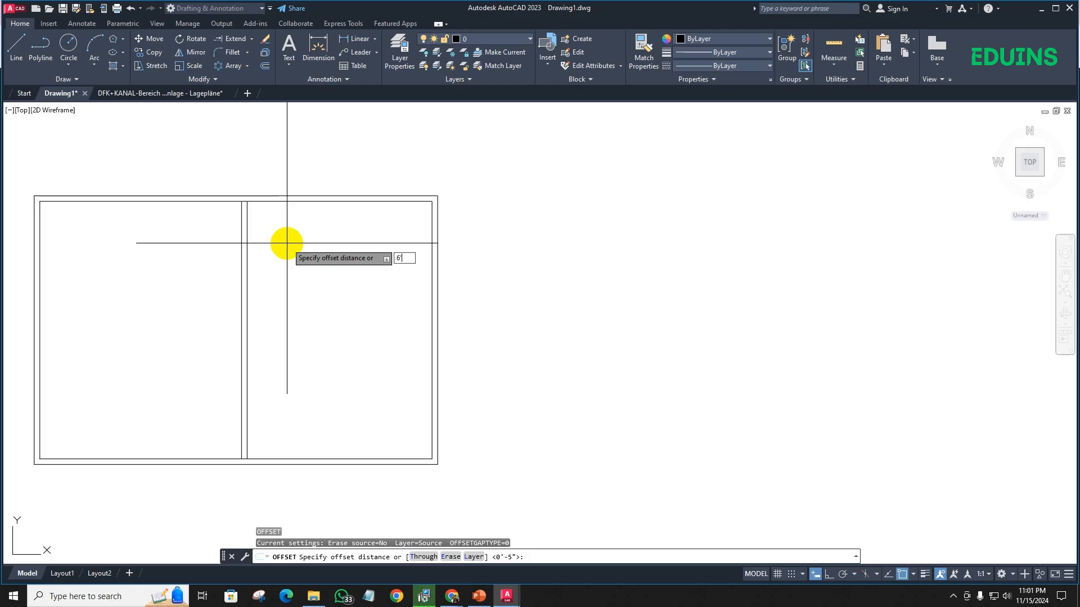
pyautogui.press('Return')
pyautogui.click(246, 239)
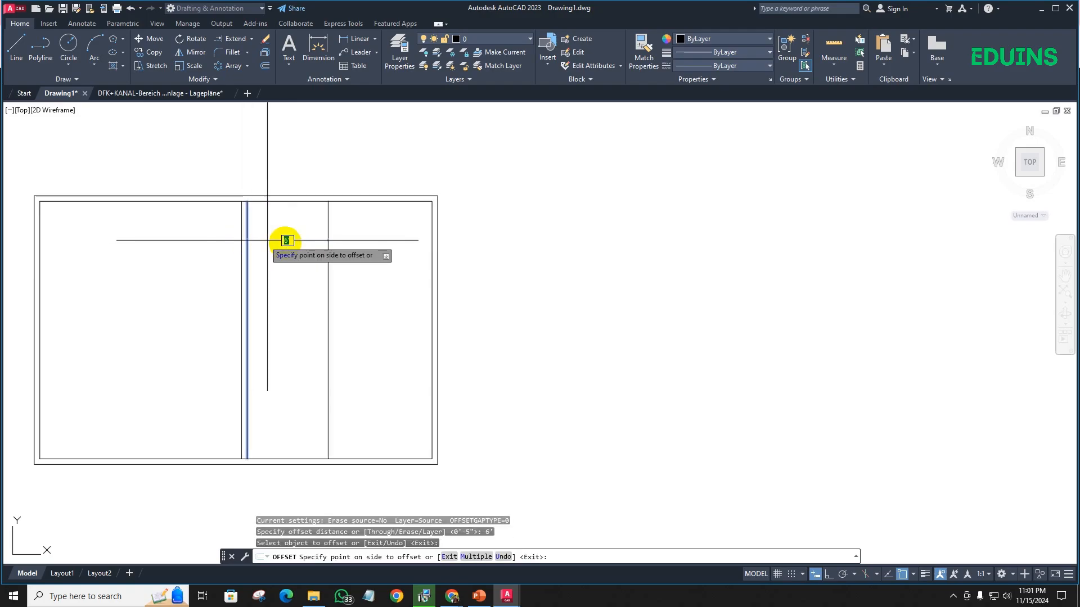
pyautogui.click(324, 247)
# - Offset the second vertical wall's line 5" to the right to form its thickness and end the Offset command
pyautogui.click(328, 249)
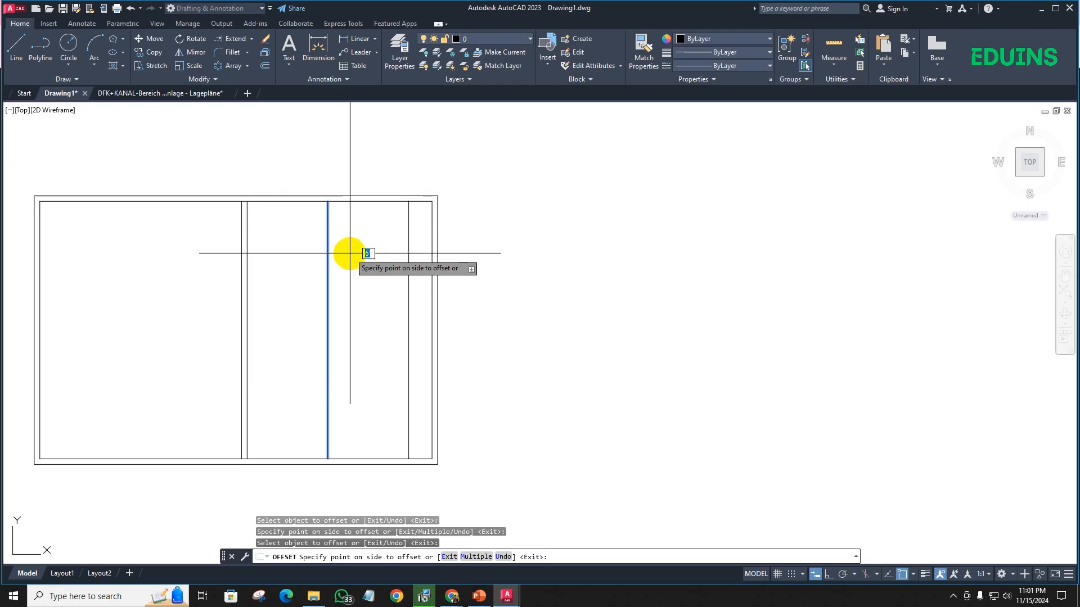
pyautogui.press('Return')
pyautogui.scroll(2, 359, 247)
pyautogui.scroll(-2, 363, 247)
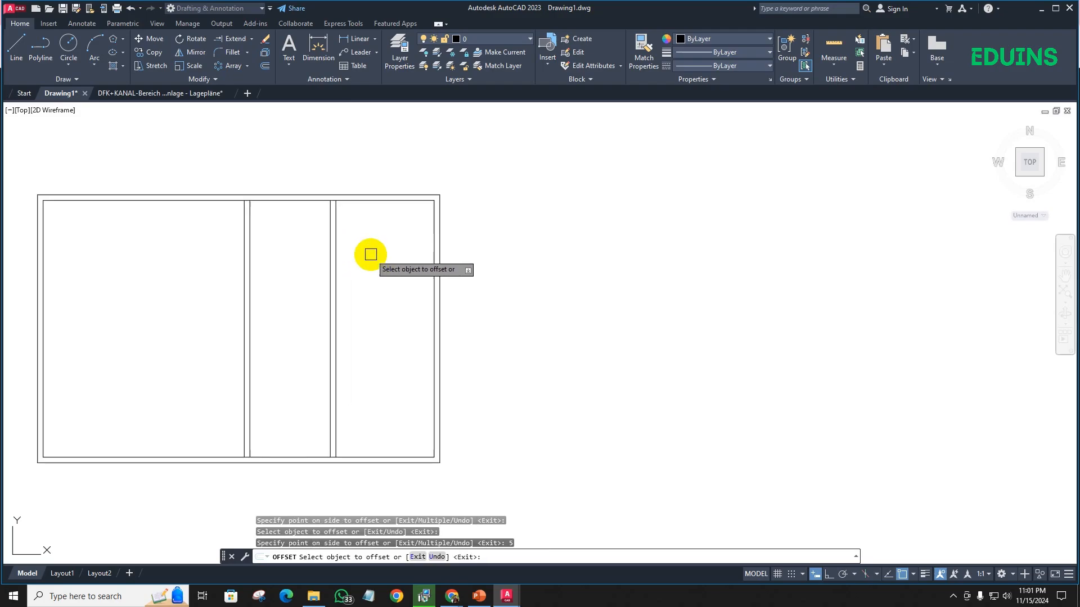
pyautogui.moveTo(370, 254); pyautogui.dragTo(317, 225, button='middle')
pyautogui.press('Return')
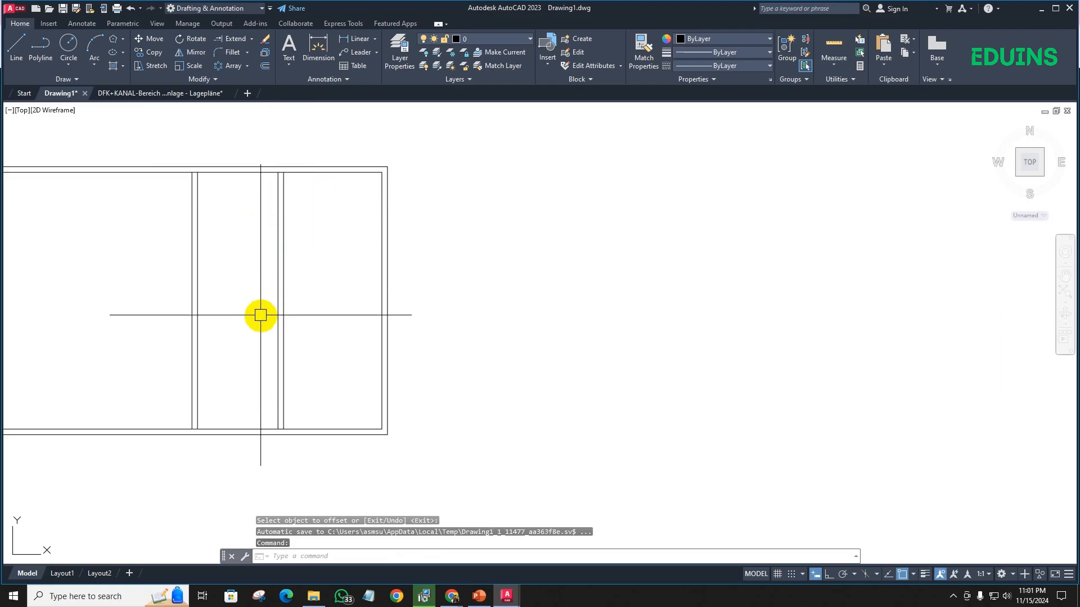
# - Offset the inner line of the top outer wall 8' downward to start a horizontal partition
pyautogui.write('o')
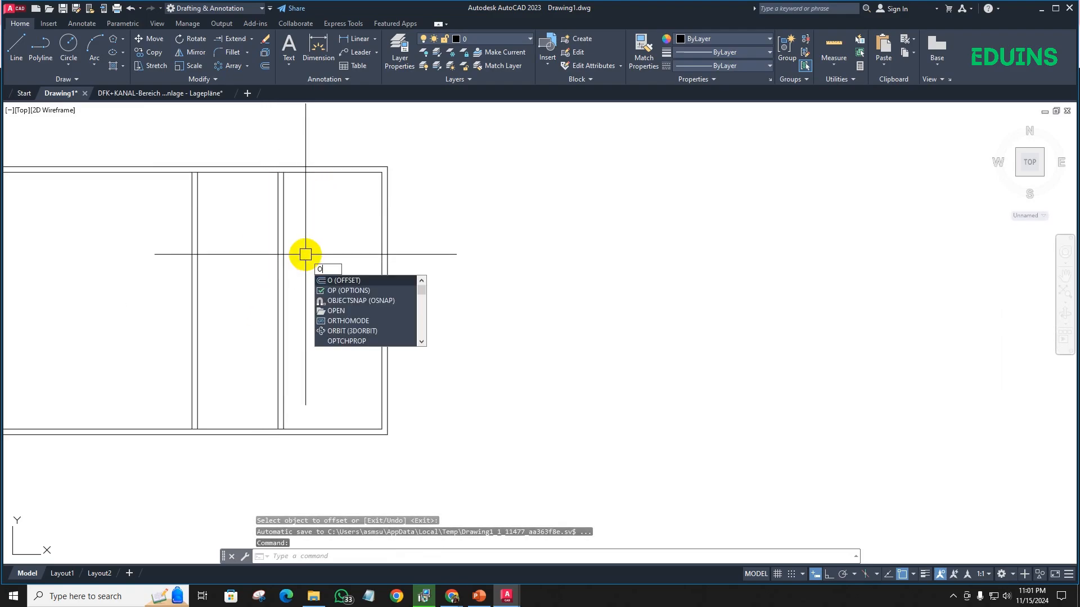
pyautogui.press('Return')
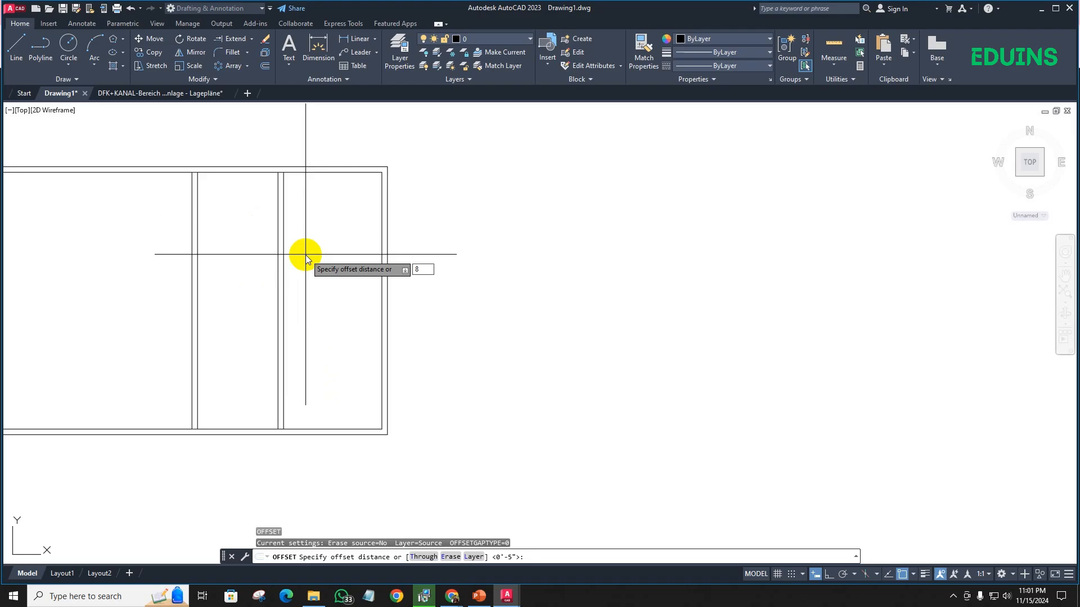
pyautogui.press('Return')
pyautogui.click(314, 172)
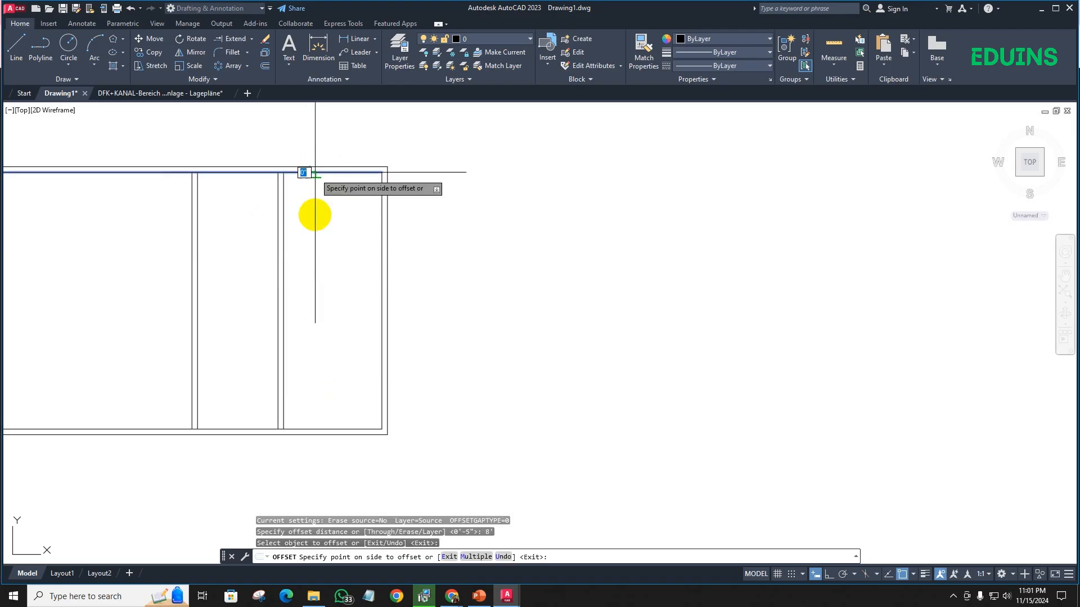
pyautogui.click(316, 298)
# - Offset the horizontal partition line 5" downward to form its thickness and end the Offset command
pyautogui.click(306, 280)
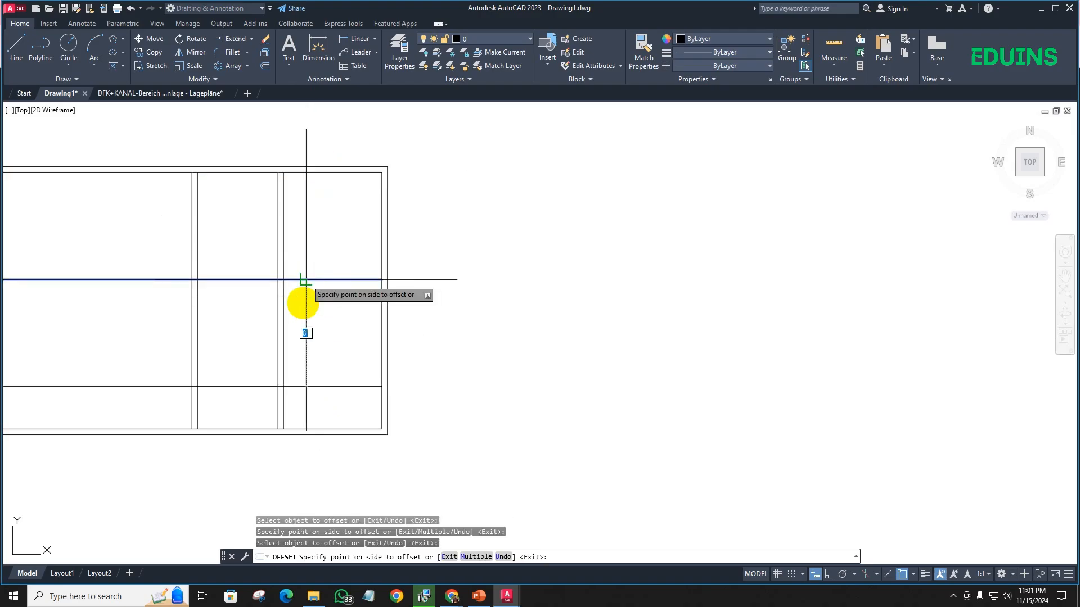
pyautogui.click(303, 361)
pyautogui.press('Return')
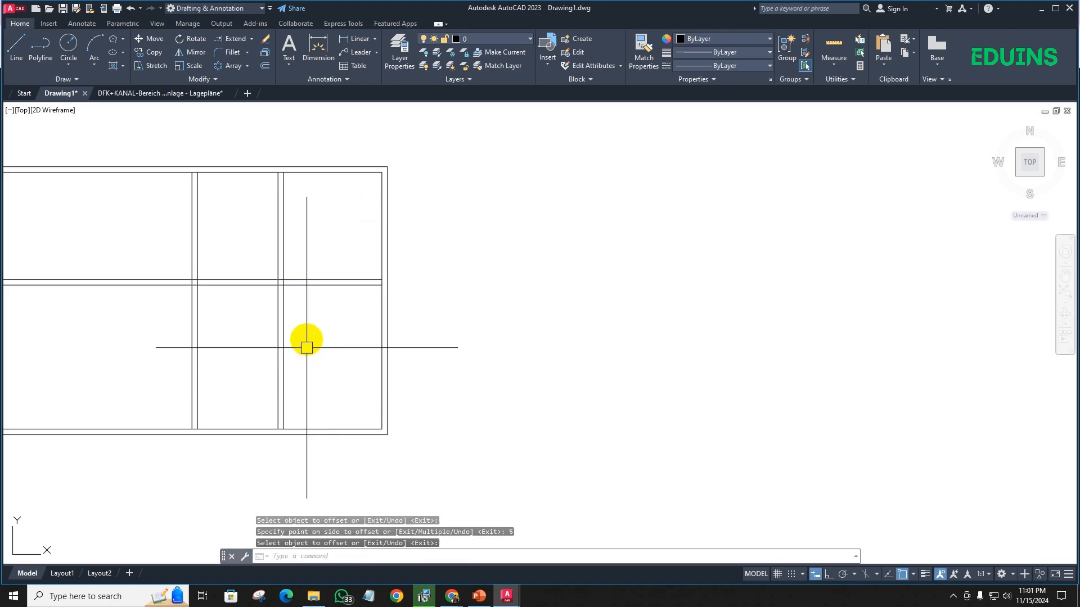
# - Trim away the second vertical wall's lines below the horizontal partition
pyautogui.scroll(2, 307, 347)
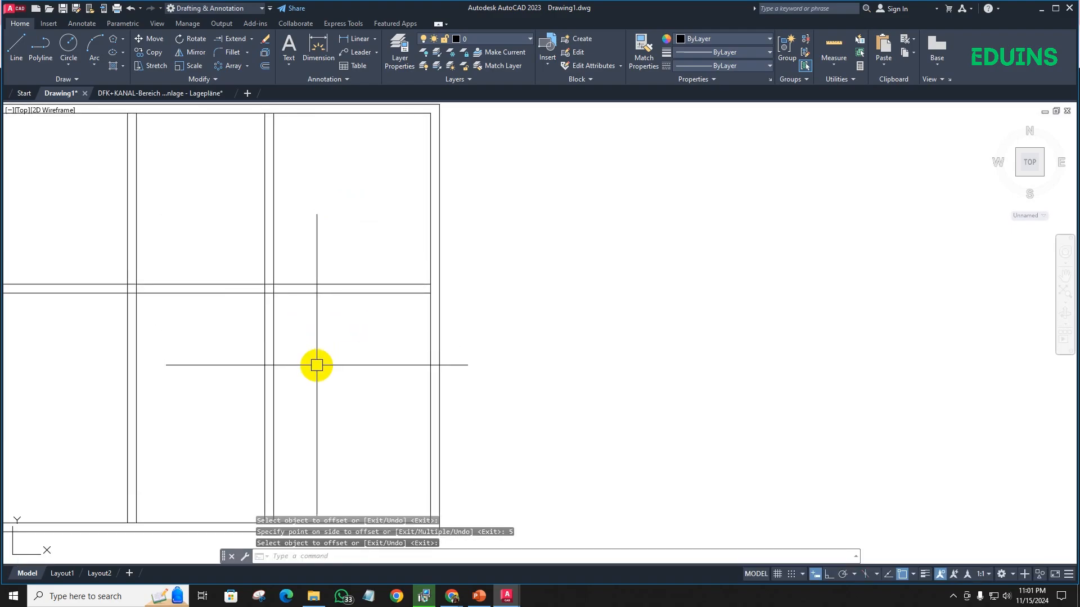
pyautogui.press('Return')
pyautogui.click(326, 362)
pyautogui.click(226, 362)
pyautogui.scroll(-4, 262, 352)
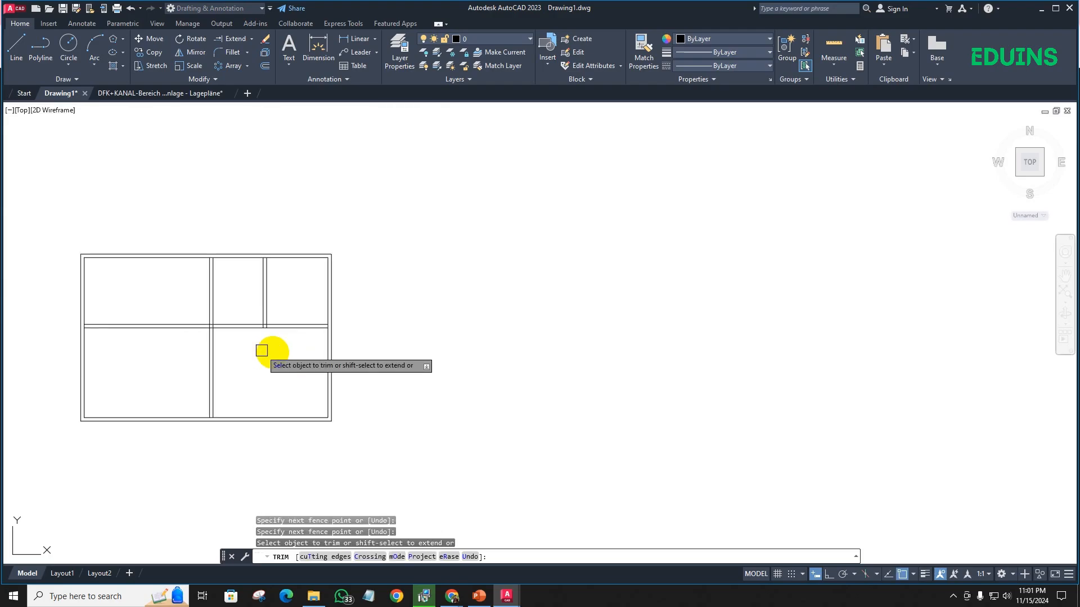
# - Trim away the horizontal partition's lines to the left of the middle partition
pyautogui.moveTo(263, 352); pyautogui.dragTo(321, 354, button='middle')
pyautogui.scroll(4, 239, 352)
pyautogui.click(236, 335)
pyautogui.click(215, 277)
pyautogui.scroll(-6, 216, 287)
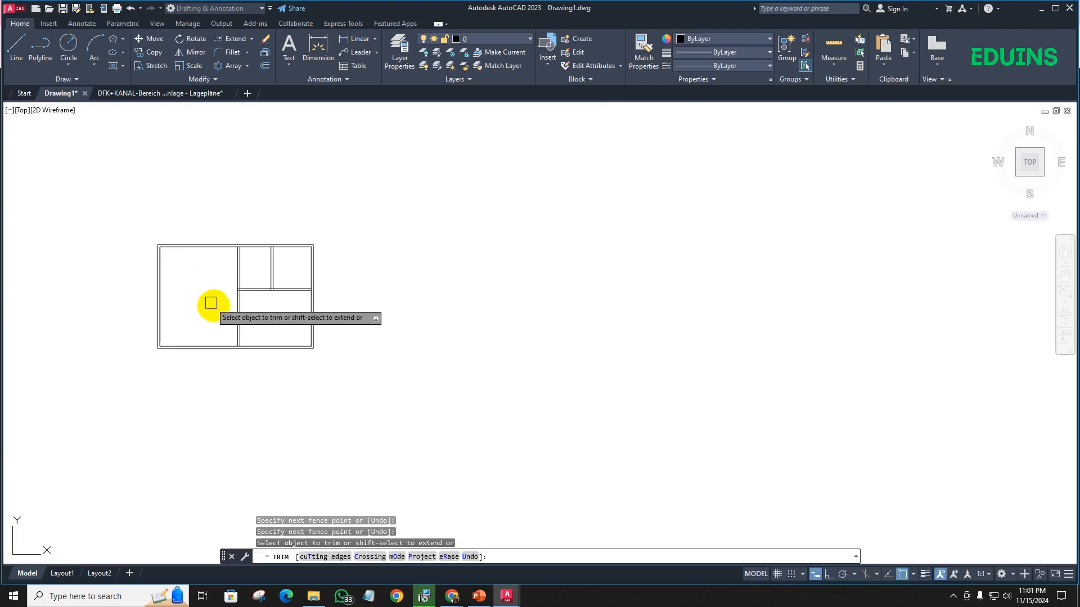
# - Trim the overlapping line segments where the horizontal partition meets the middle partition
pyautogui.moveTo(212, 304); pyautogui.dragTo(274, 306, button='middle')
pyautogui.scroll(8, 284, 302)
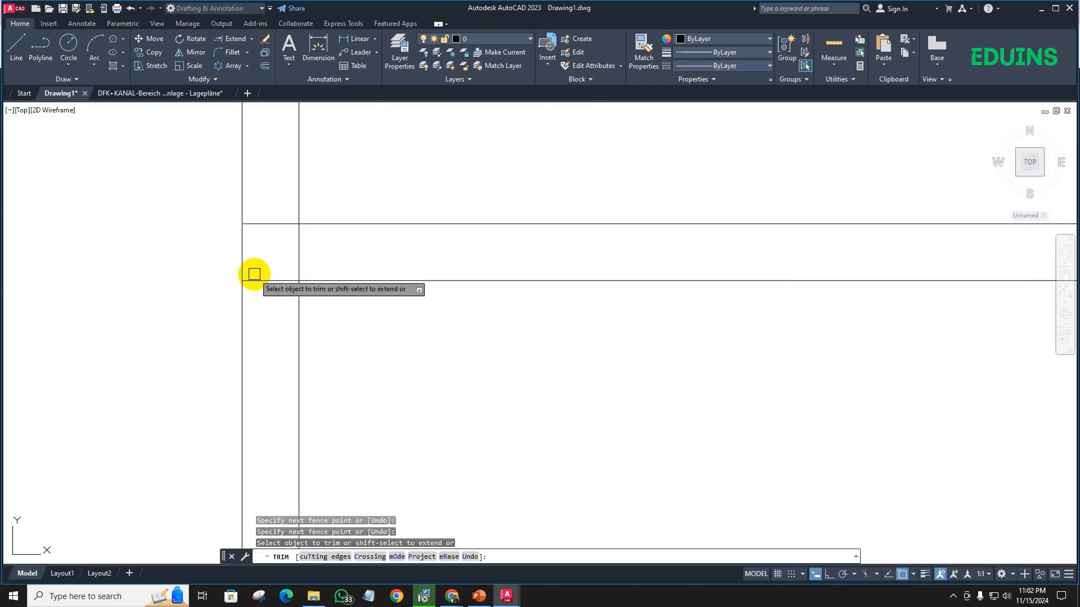
pyautogui.click(269, 286)
pyautogui.click(269, 286)
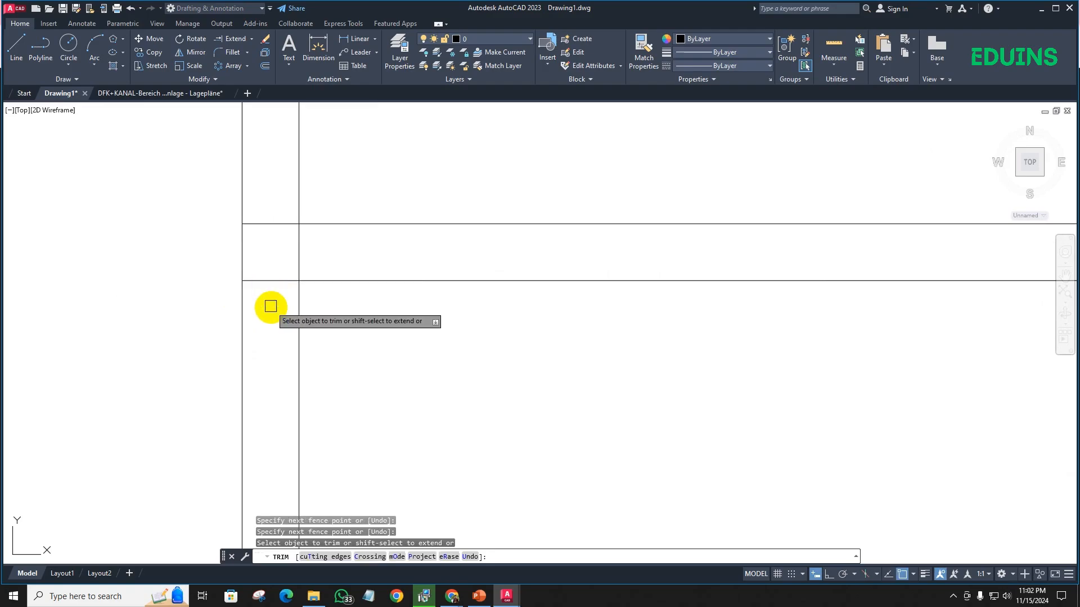
pyautogui.click(276, 227)
pyautogui.scroll(-4, 261, 253)
pyautogui.click(277, 255)
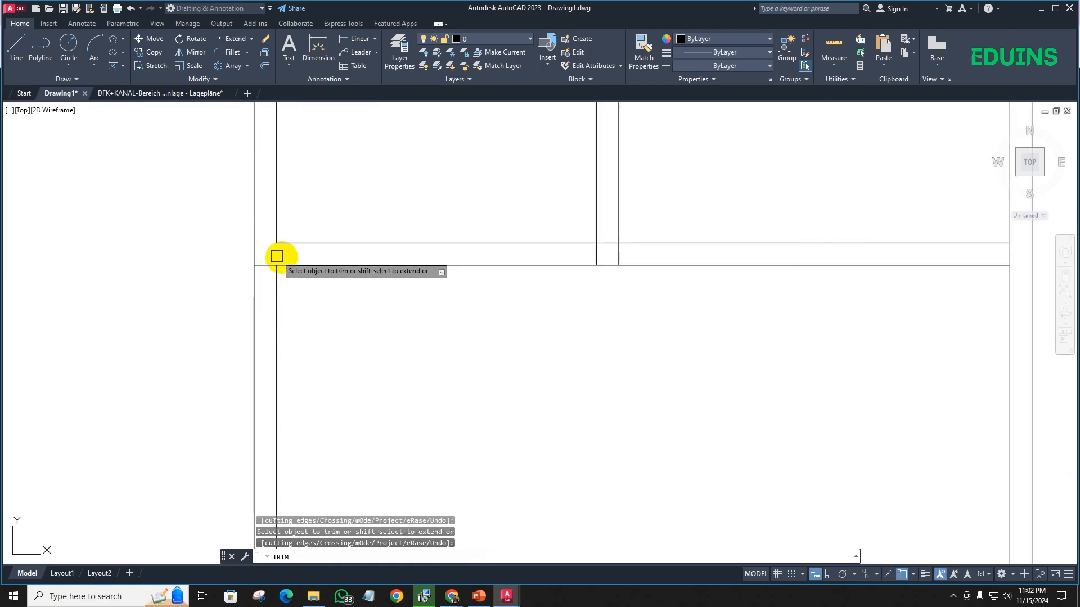
# - Trim the second vertical wall's line ends that run through the horizontal partition
pyautogui.scroll(-4, 336, 276)
pyautogui.moveTo(389, 298); pyautogui.dragTo(362, 298, button='middle')
pyautogui.scroll(4, 286, 273)
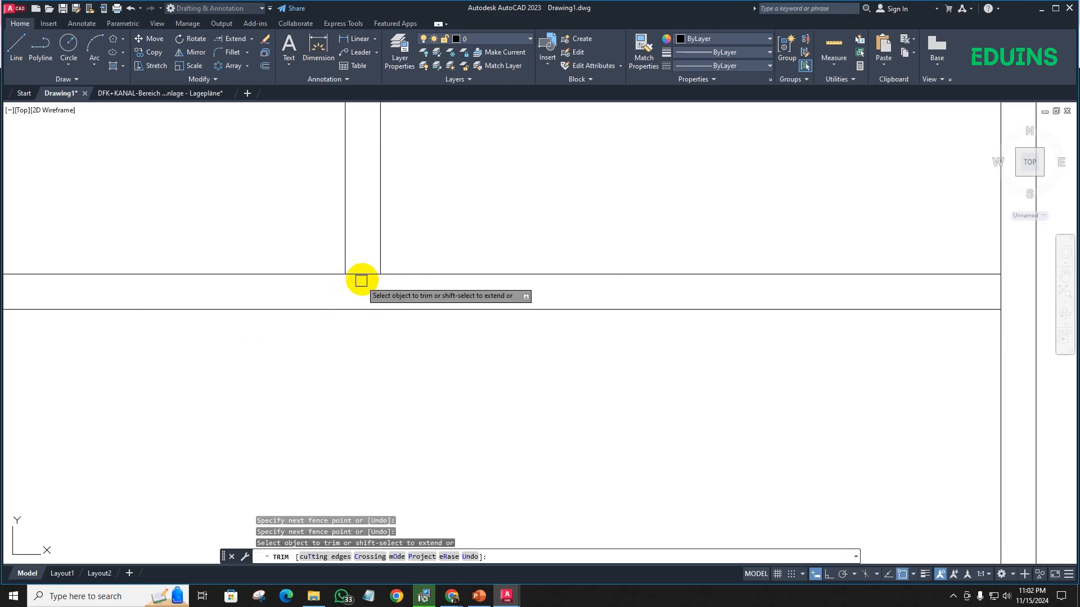
# - Trim the right outer wall's inner line between the two lines of the horizontal partition
pyautogui.scroll(-2, 373, 329)
pyautogui.moveTo(388, 337); pyautogui.dragTo(248, 322, button='middle')
pyautogui.scroll(3, 448, 292)
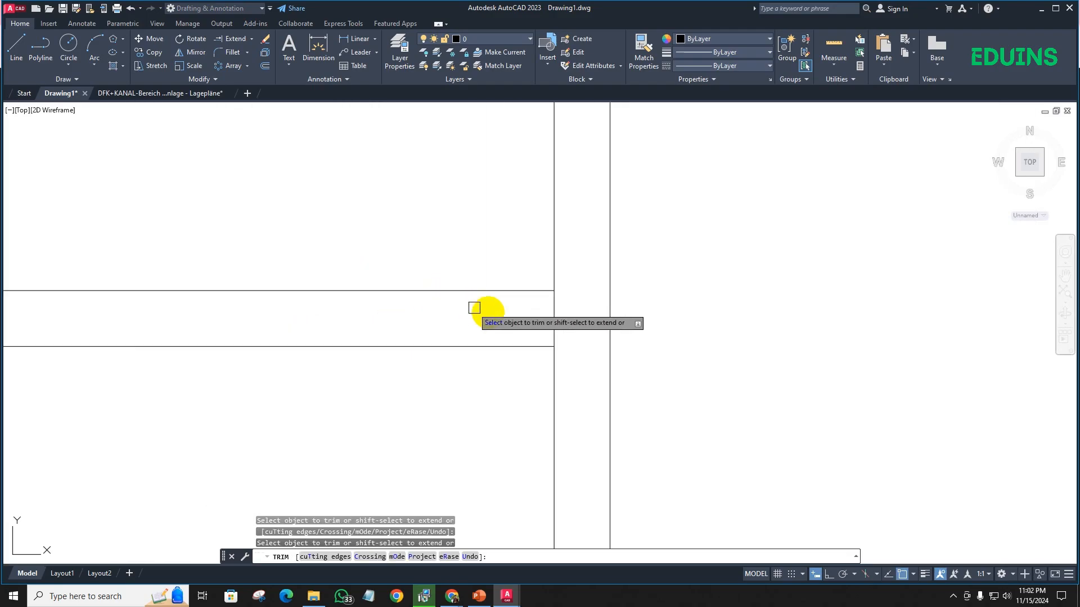
pyautogui.click(554, 309)
# - Trim the lower outer wall's inner line between the two lines of the middle partition
pyautogui.scroll(-2, 449, 320)
pyautogui.scroll(-3, 430, 355)
pyautogui.moveTo(407, 370); pyautogui.dragTo(406, 257, button='middle')
pyautogui.scroll(2, 436, 368)
pyautogui.scroll(-3, 373, 307)
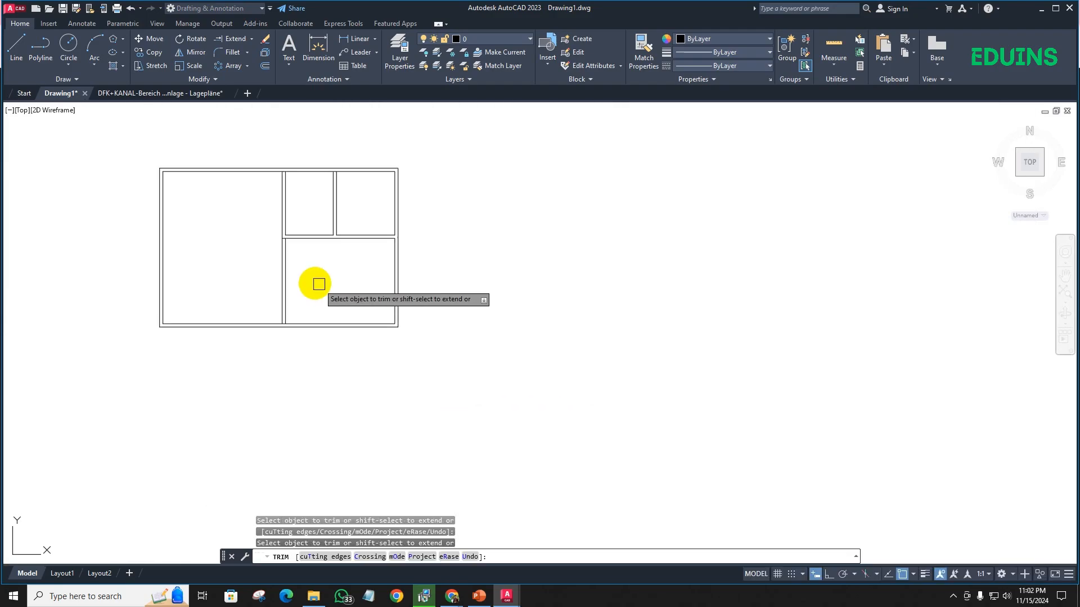
pyautogui.moveTo(318, 284); pyautogui.dragTo(395, 297, button='middle')
pyautogui.scroll(5, 358, 346)
pyautogui.moveTo(373, 220); pyautogui.dragTo(318, 477, button='middle')
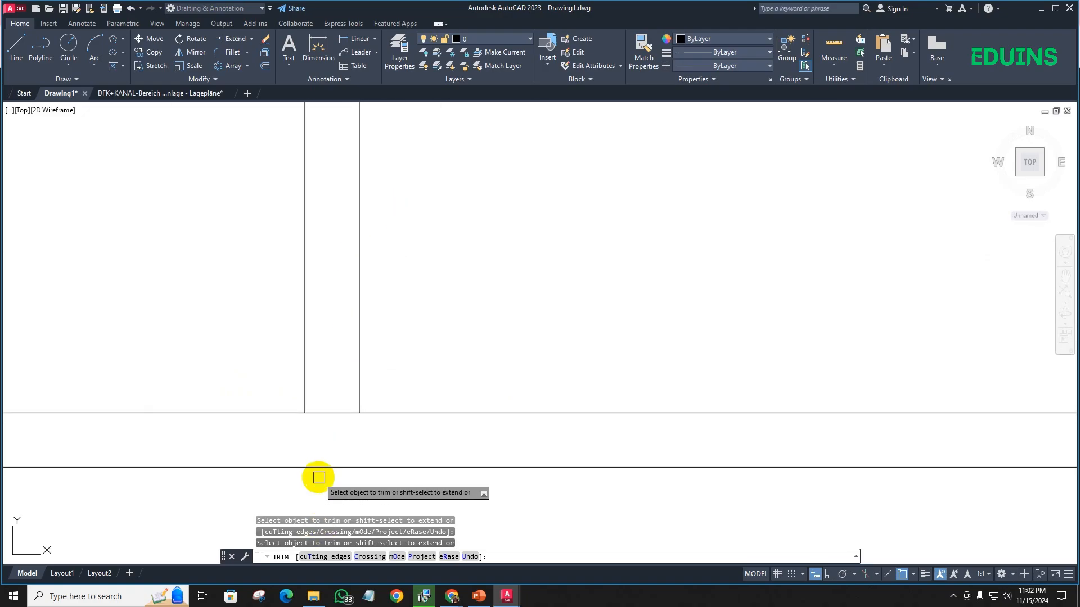
pyautogui.click(329, 413)
# - Trim the upper outer wall's inner line between the two lines of the middle partition
pyautogui.scroll(-4, 330, 366)
pyautogui.scroll(5, 354, 345)
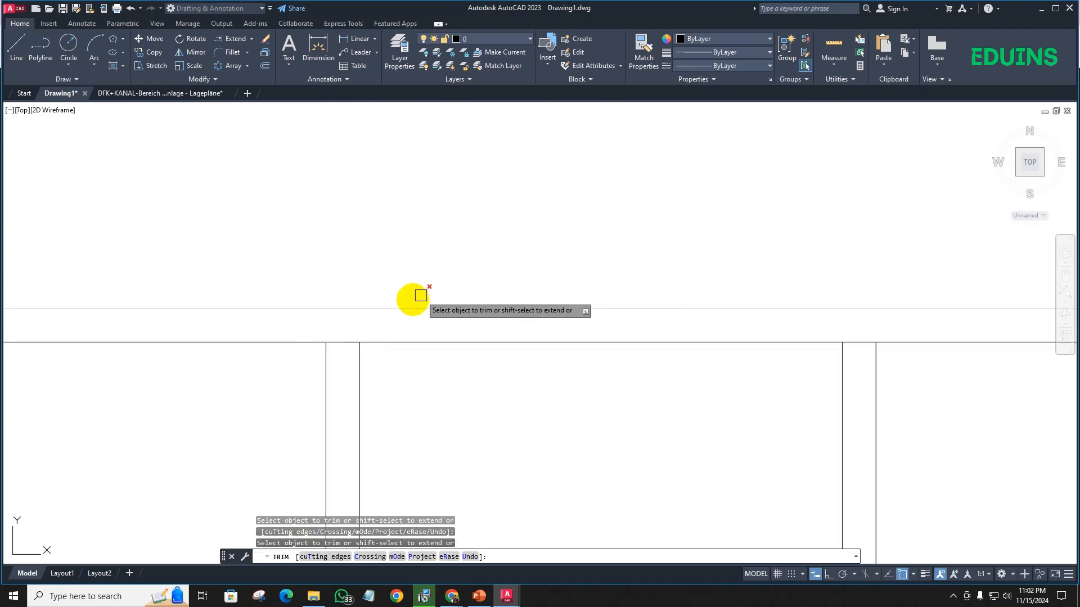
pyautogui.click(343, 345)
# - Trim the upper outer wall's inner line between the two lines of the second vertical partition
pyautogui.scroll(-3, 452, 378)
pyautogui.moveTo(509, 385); pyautogui.dragTo(331, 368, button='middle')
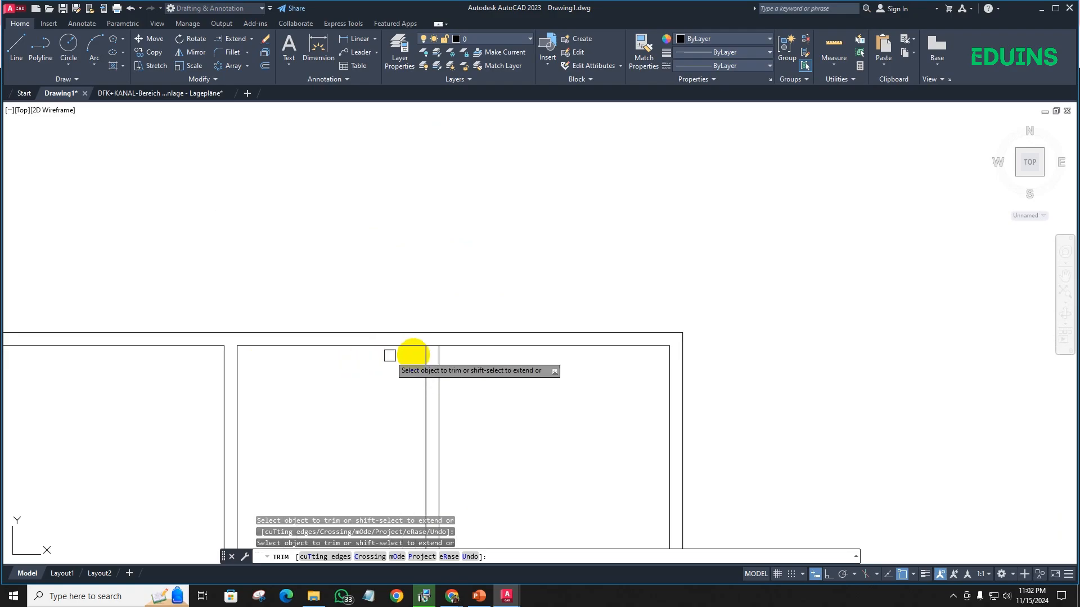
pyautogui.scroll(5, 428, 351)
pyautogui.click(430, 347)
pyautogui.scroll(-4, 360, 366)
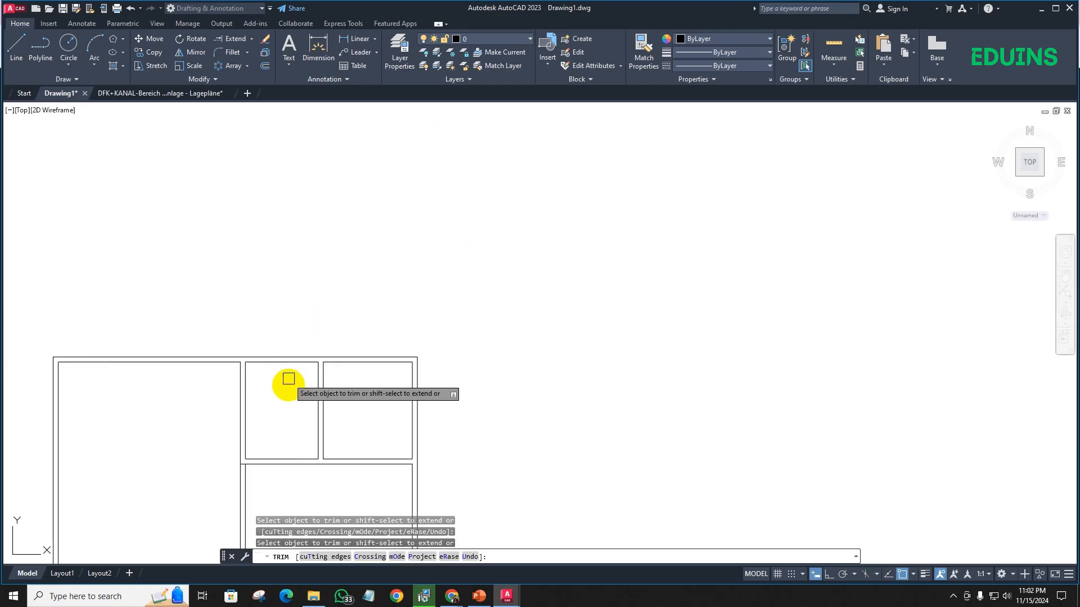
pyautogui.press('Escape')
# - Trim the horizontal partition's lower line where it runs through the middle partition
pyautogui.scroll(5, 253, 386)
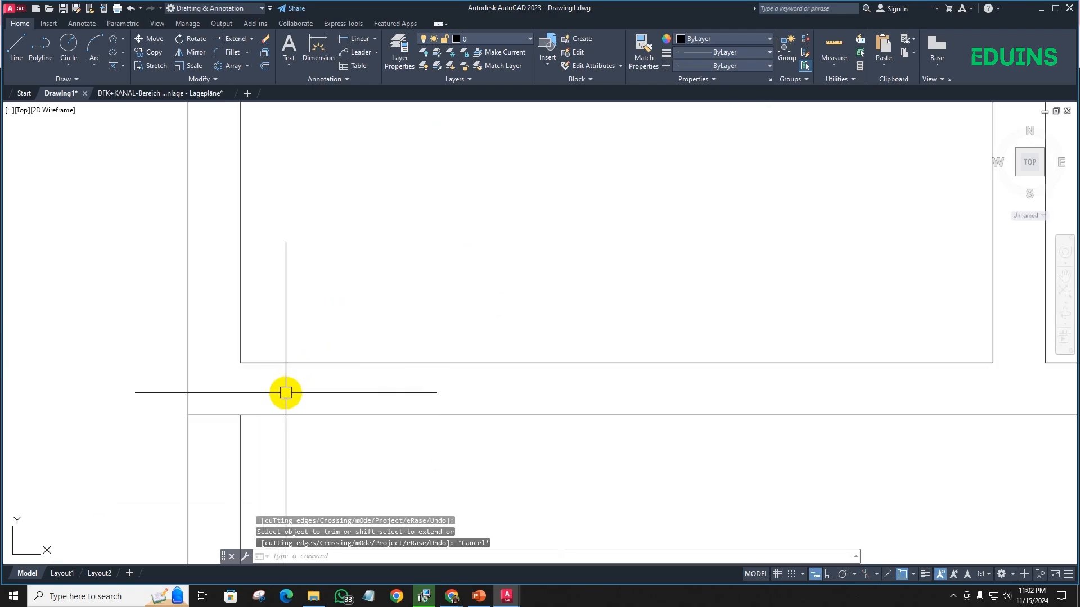
pyautogui.press('Return')
pyautogui.scroll(-4, 223, 415)
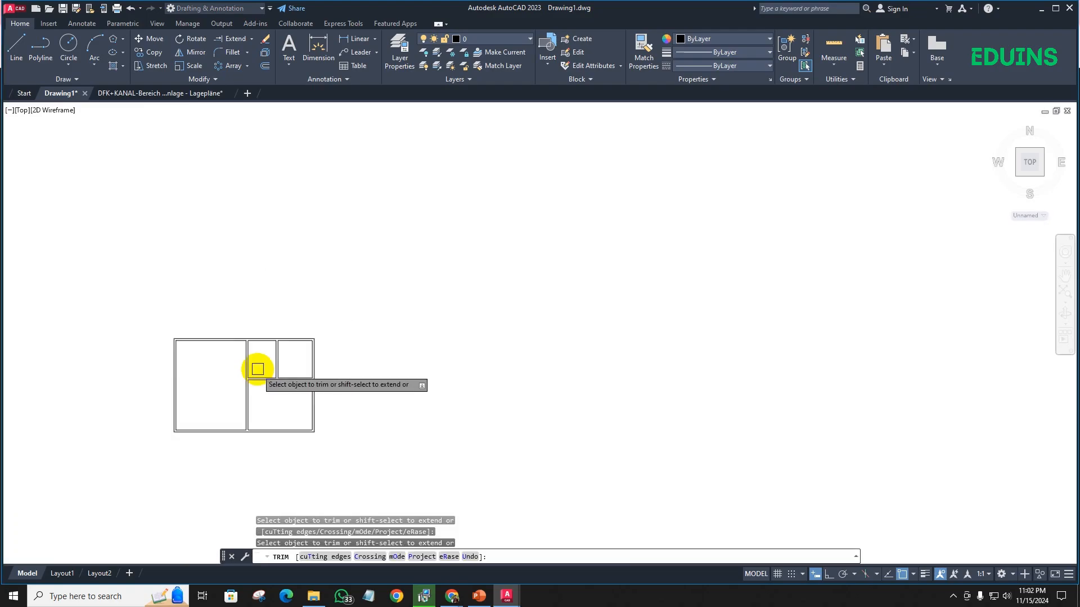
pyautogui.press('Escape')
# - Inspect the trimmed floor plan and check which layer the upper outer wall line is on
pyautogui.scroll(2, 251, 278)
pyautogui.scroll(4, 251, 277)
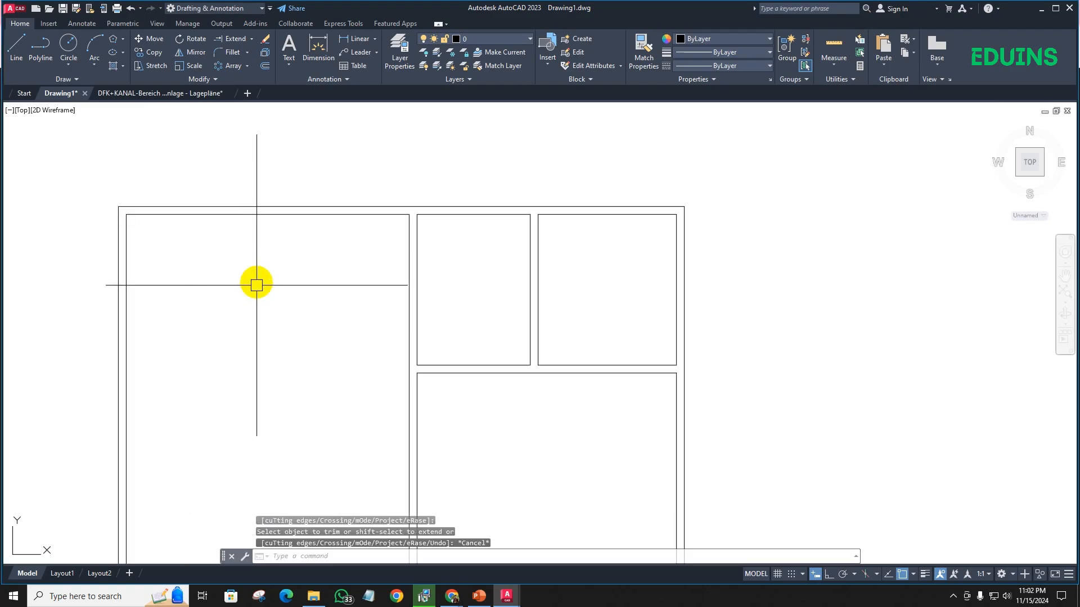
pyautogui.scroll(-6, 255, 281)
pyautogui.scroll(2, 255, 297)
pyautogui.moveTo(246, 287); pyautogui.dragTo(235, 370, button='middle')
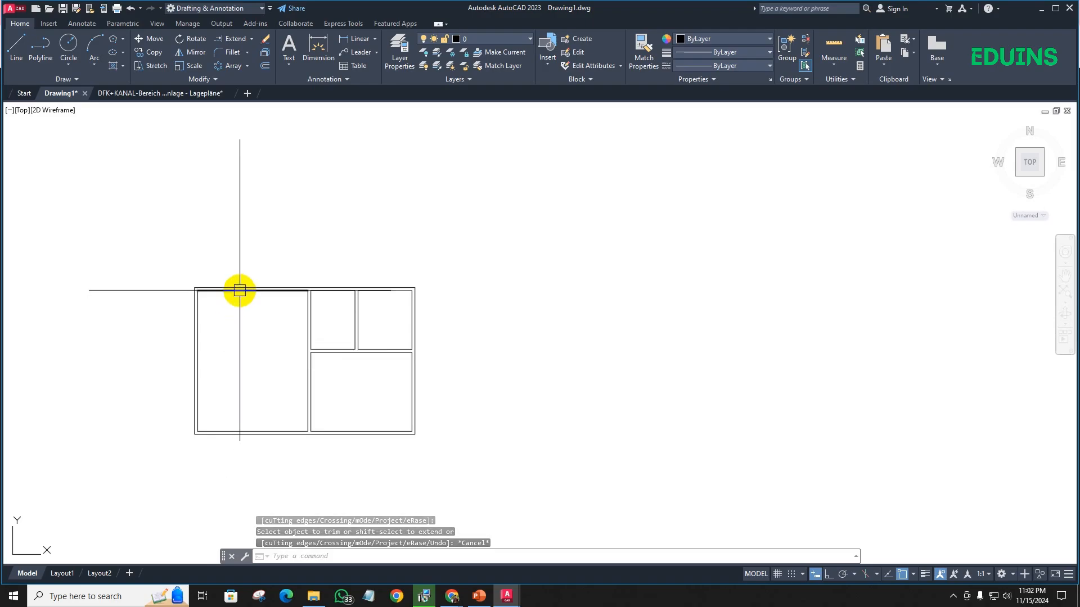
pyautogui.scroll(6, 272, 337)
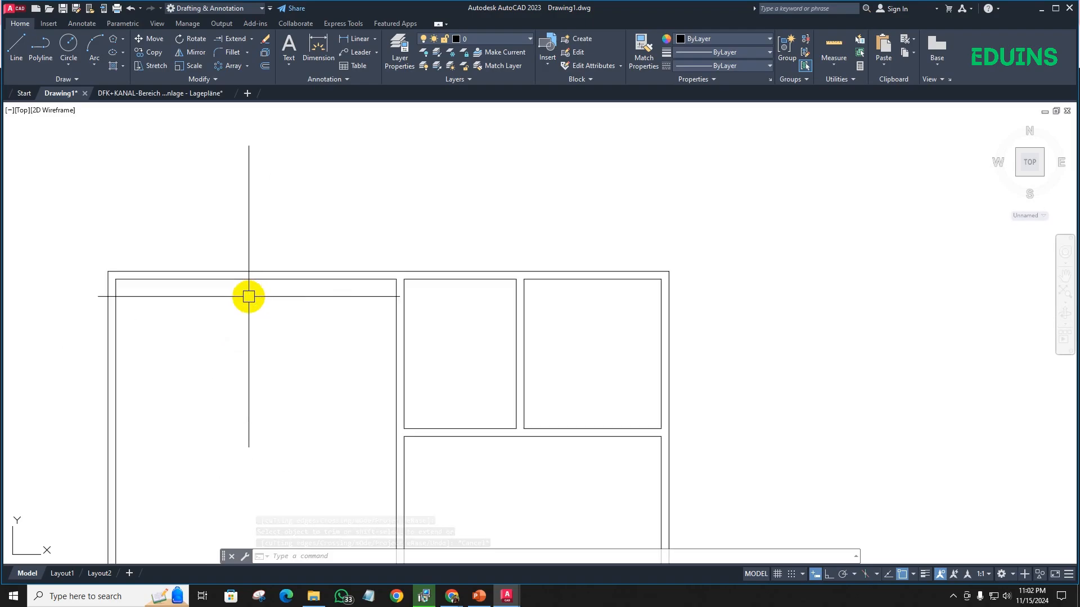
pyautogui.scroll(-2, 344, 245)
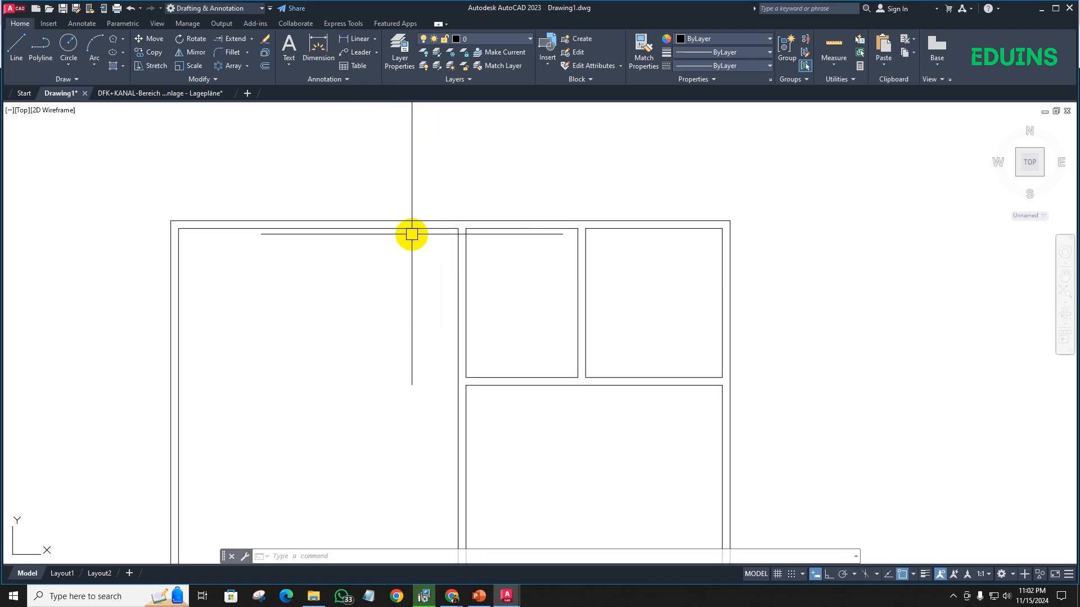
pyautogui.click(425, 221)
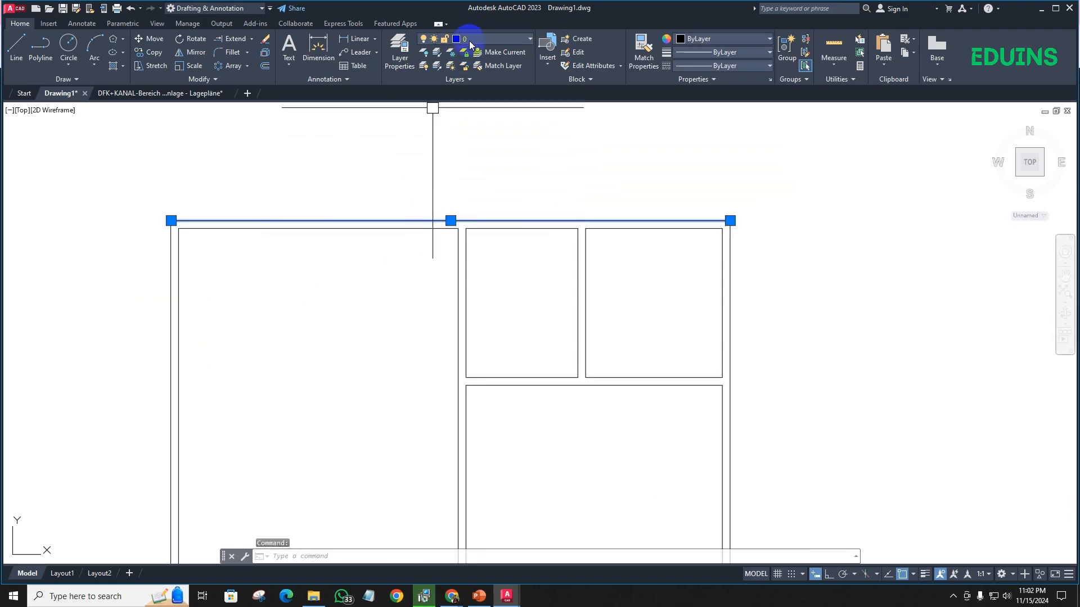
pyautogui.scroll(-2, 455, 262)
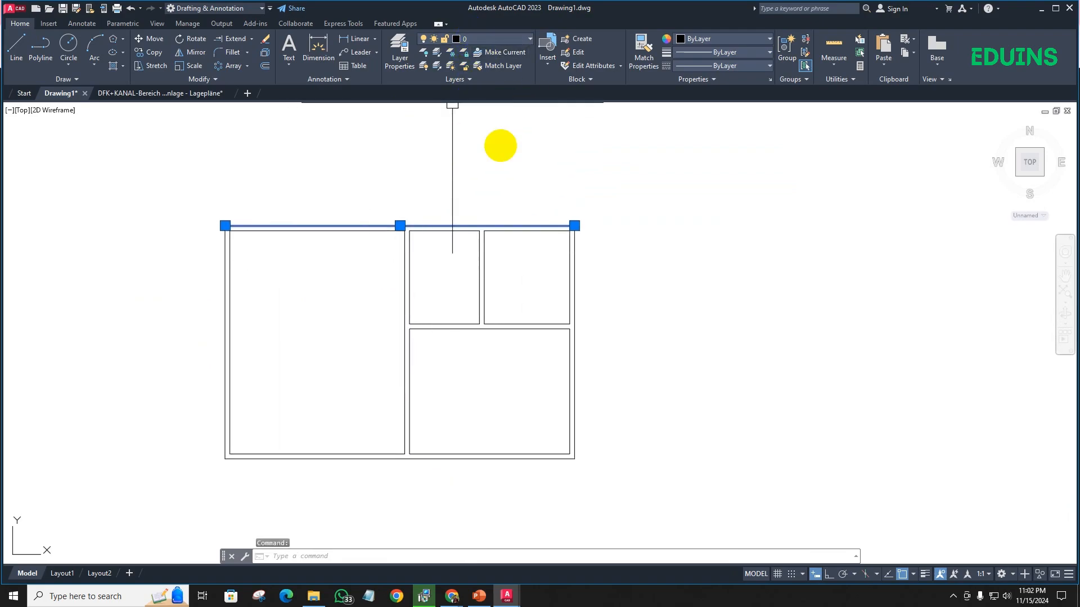
pyautogui.press('Escape')
pyautogui.click(803, 430)
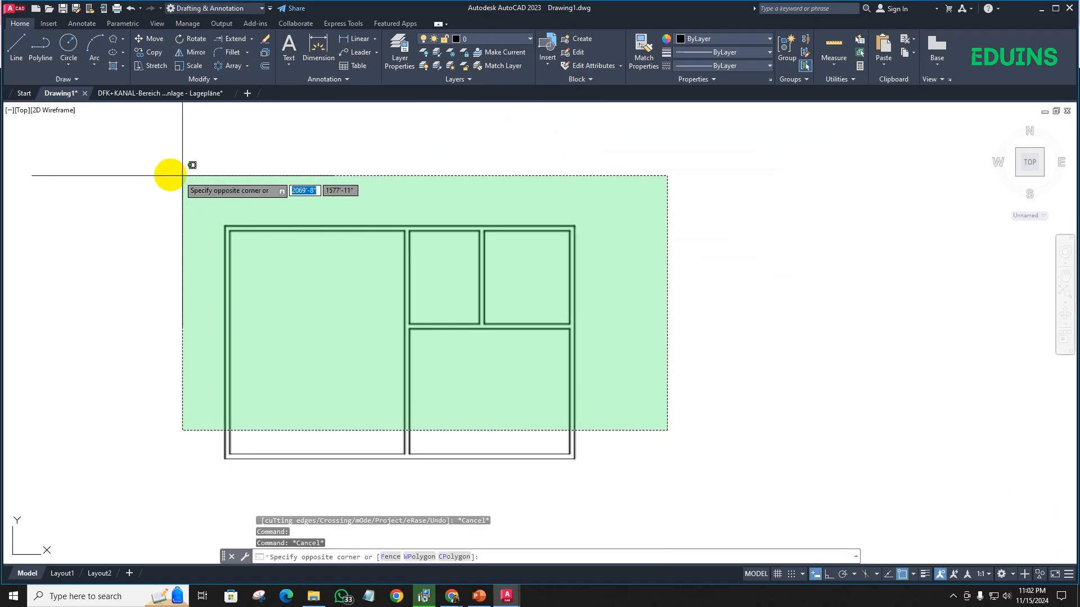
pyautogui.click(188, 164)
pyautogui.press('Escape')
# - Assign all lines of the floor plan to the Wall layer and check the layer of one inner wall line
pyautogui.click(616, 469)
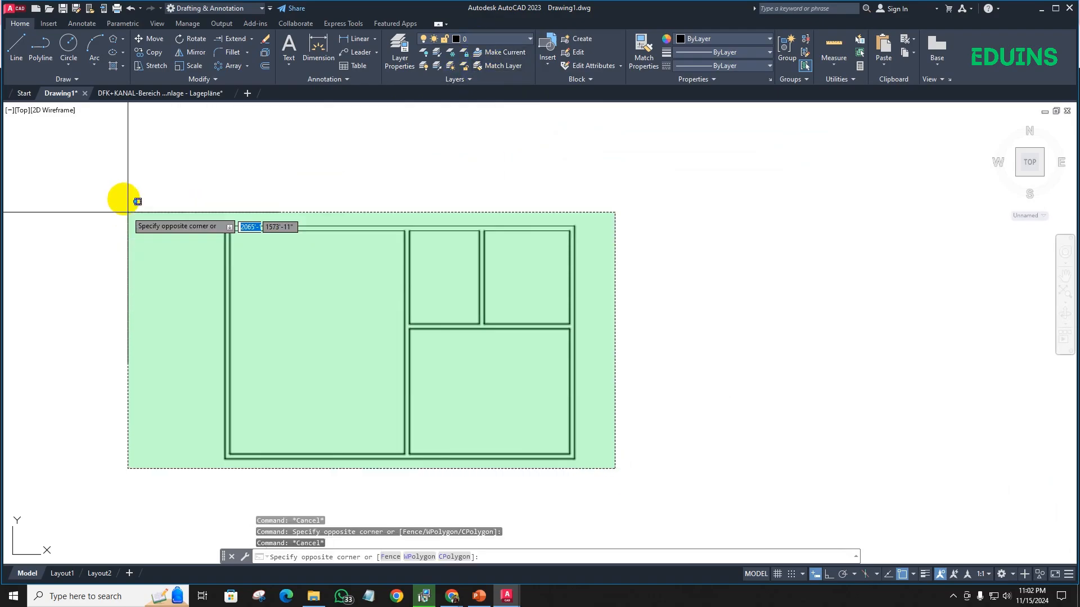
pyautogui.click(132, 202)
pyautogui.click(472, 39)
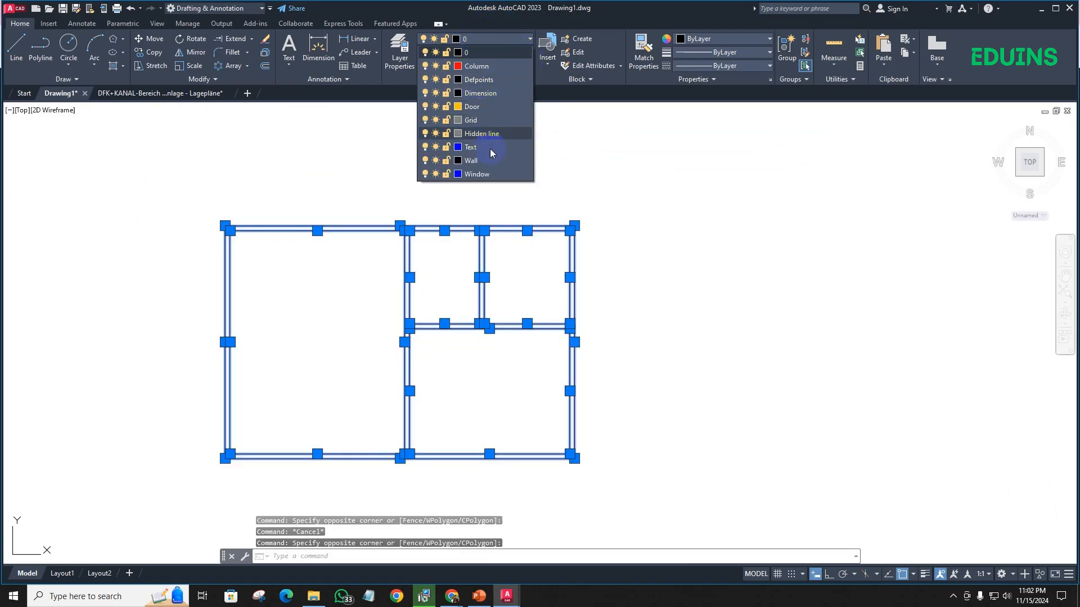
pyautogui.click(473, 161)
pyautogui.click(472, 161)
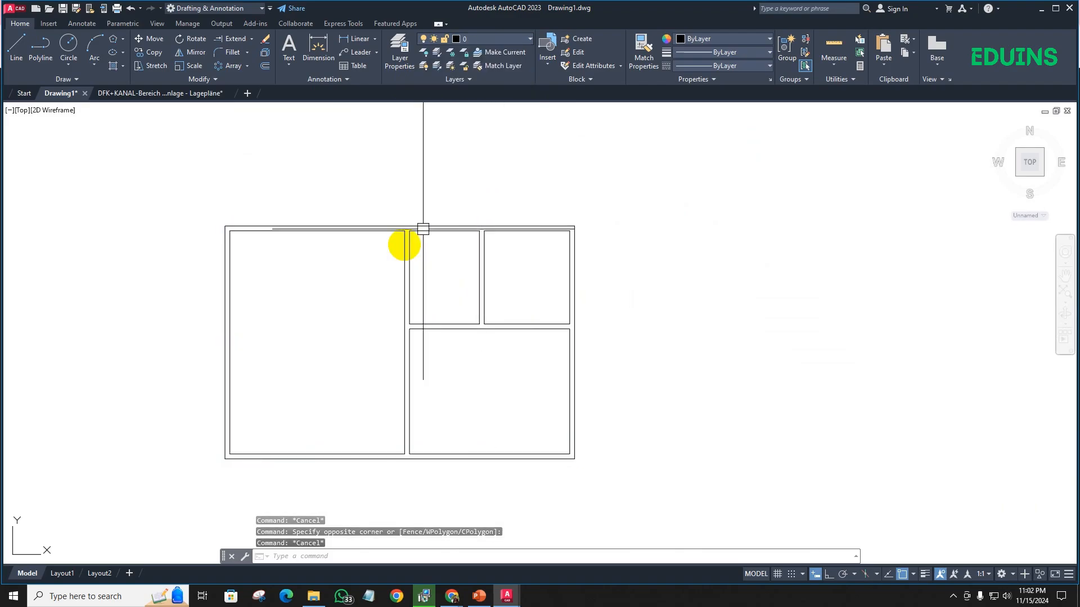
pyautogui.scroll(4, 405, 227)
pyautogui.click(345, 228)
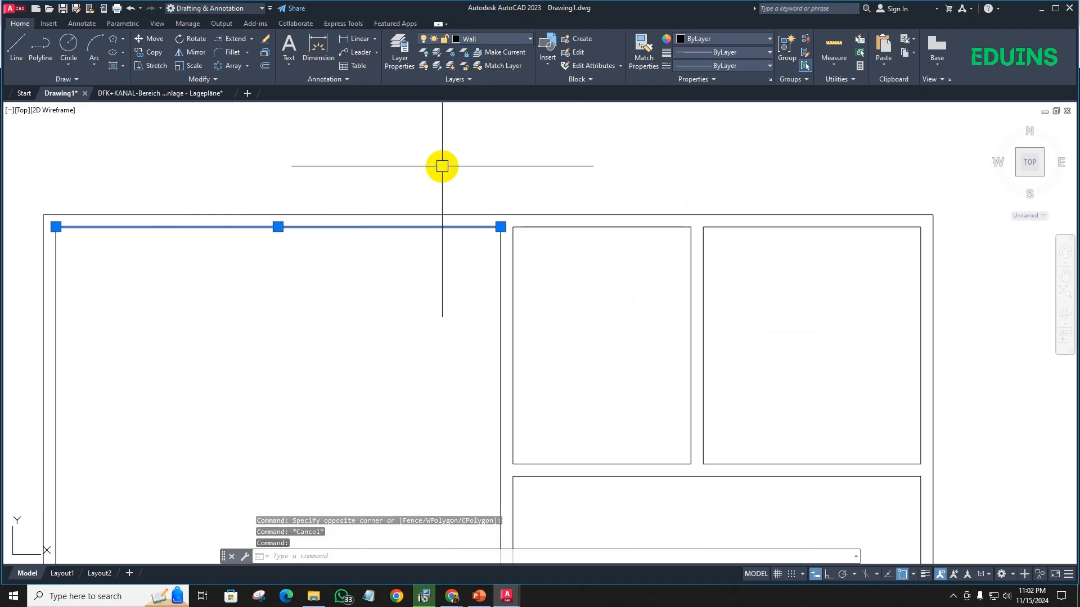
pyautogui.press('Escape')
# - Make the Window layer current and draw a line across the upper outer wall at the midpoint of the large room's side
pyautogui.click(474, 38)
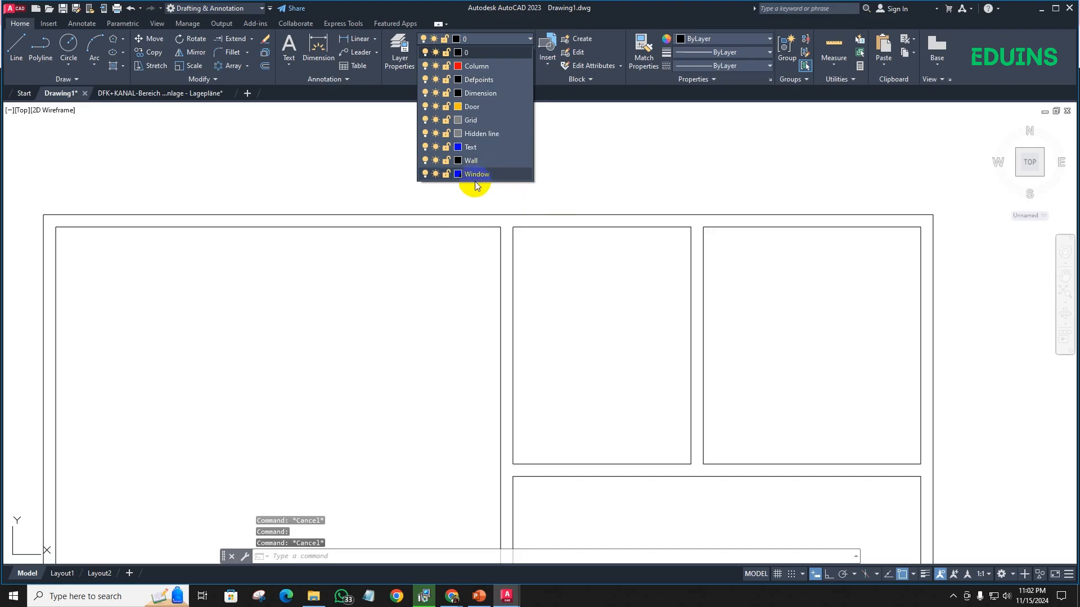
pyautogui.click(471, 174)
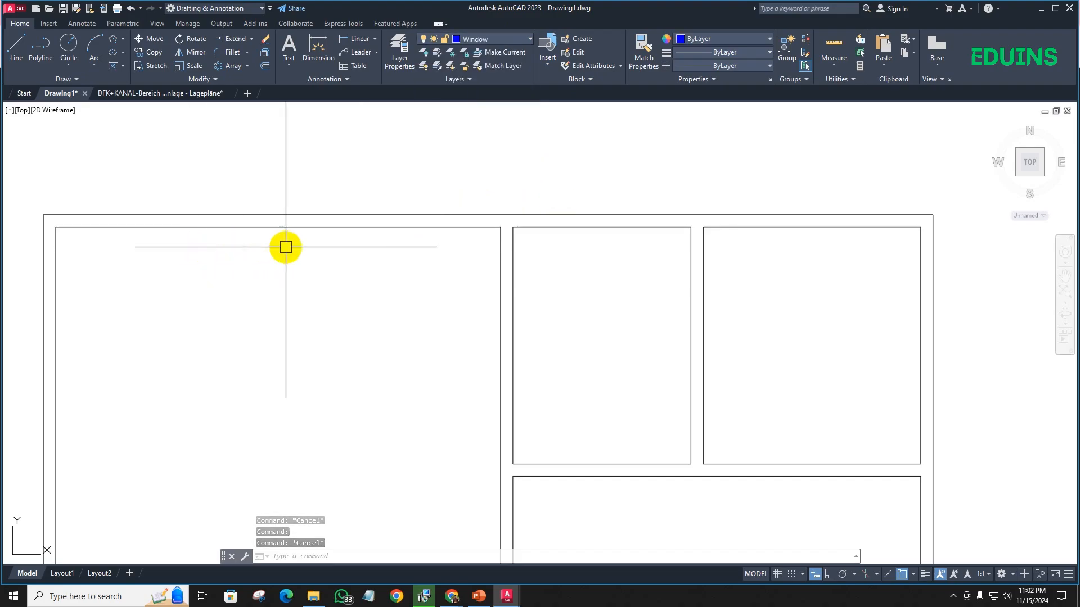
pyautogui.moveTo(284, 243); pyautogui.dragTo(232, 270, button='middle')
pyautogui.scroll(3, 233, 262)
pyautogui.scroll(-1, 261, 258)
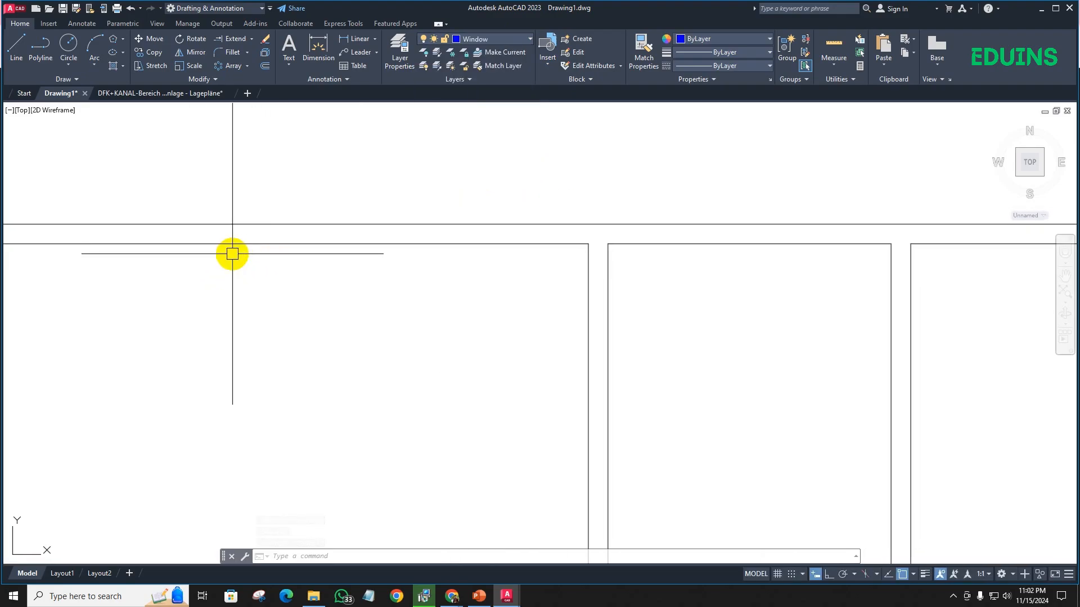
pyautogui.scroll(-3, 217, 262)
pyautogui.press('l')
pyautogui.press('Return')
pyautogui.scroll(4, 275, 254)
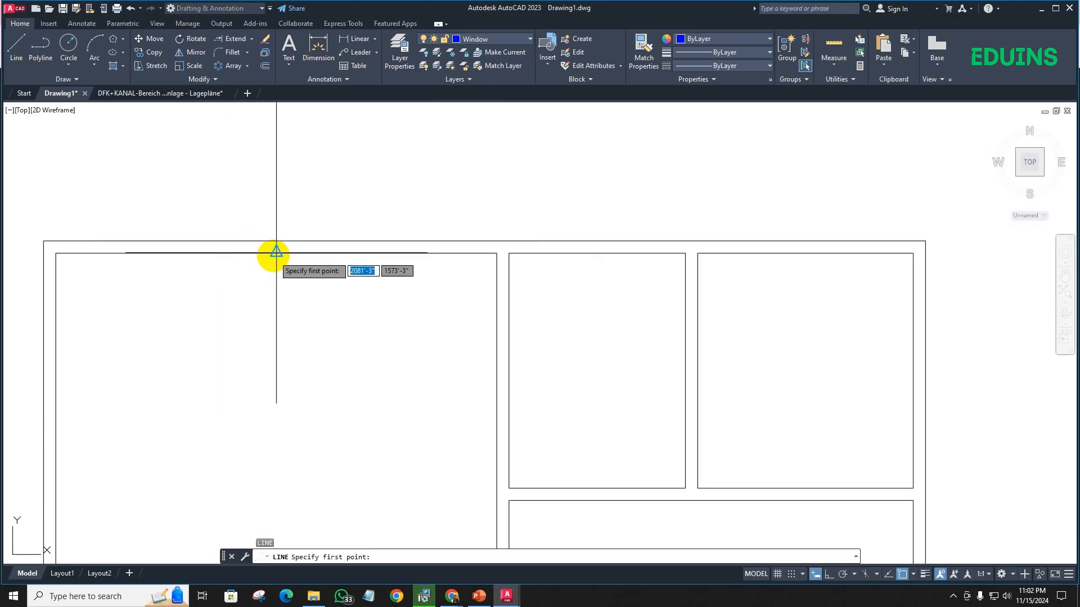
pyautogui.click(282, 251)
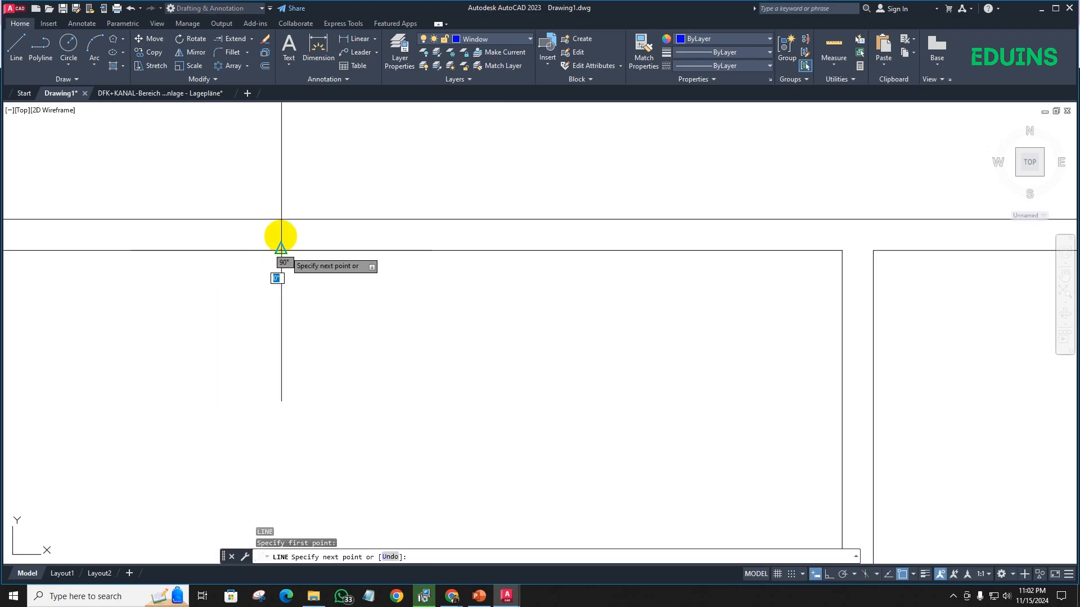
pyautogui.scroll(-2, 293, 265)
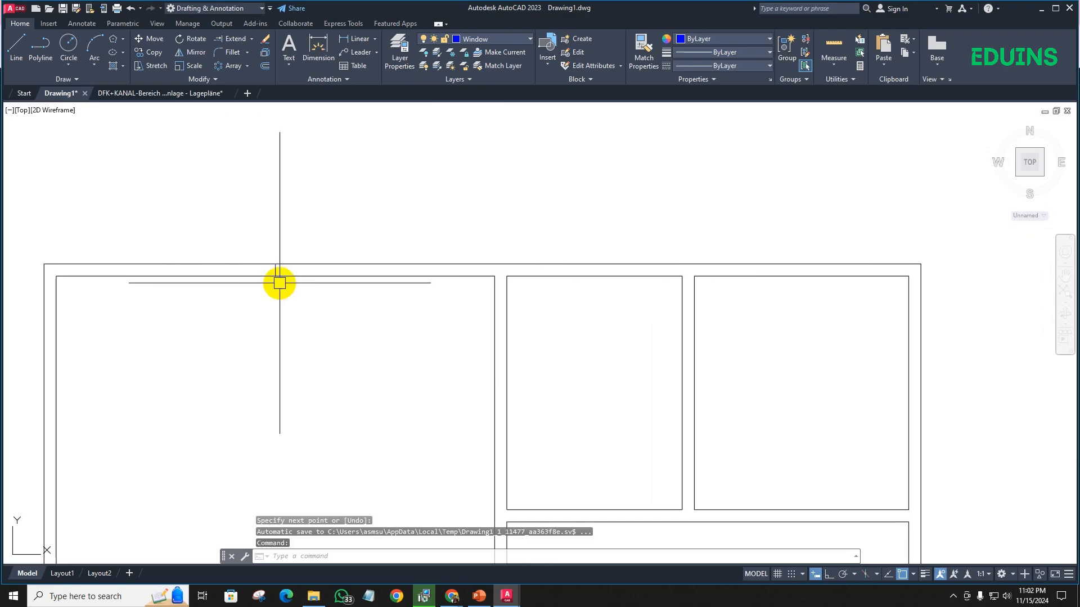
# - Offset the large room's window line in the upper wall by 2.5' to both sides
pyautogui.scroll(4, 300, 259)
pyautogui.scroll(2, 299, 259)
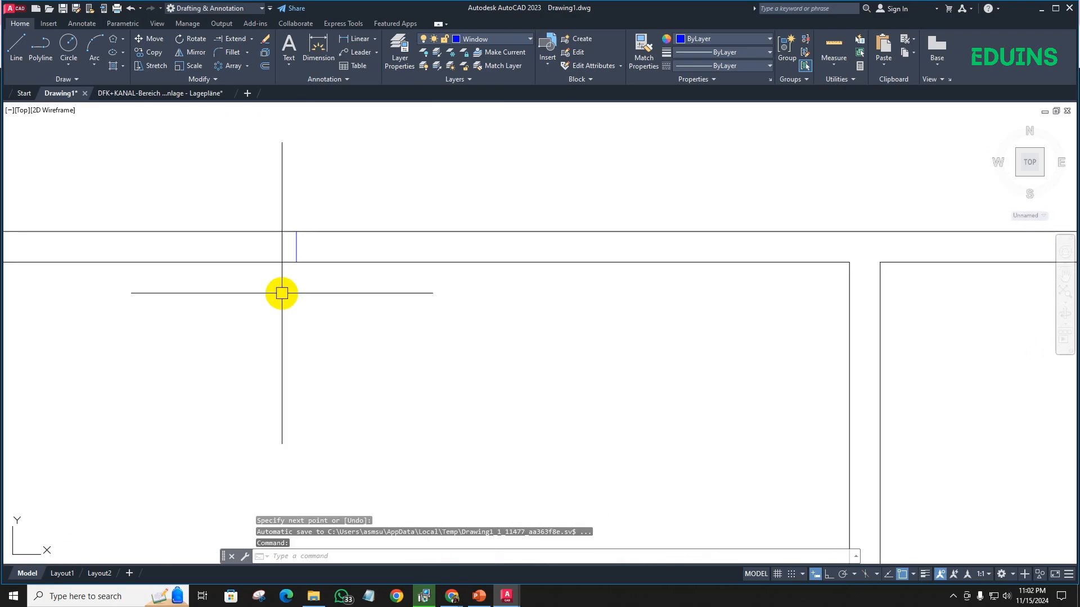
pyautogui.write('o')
pyautogui.press('Return')
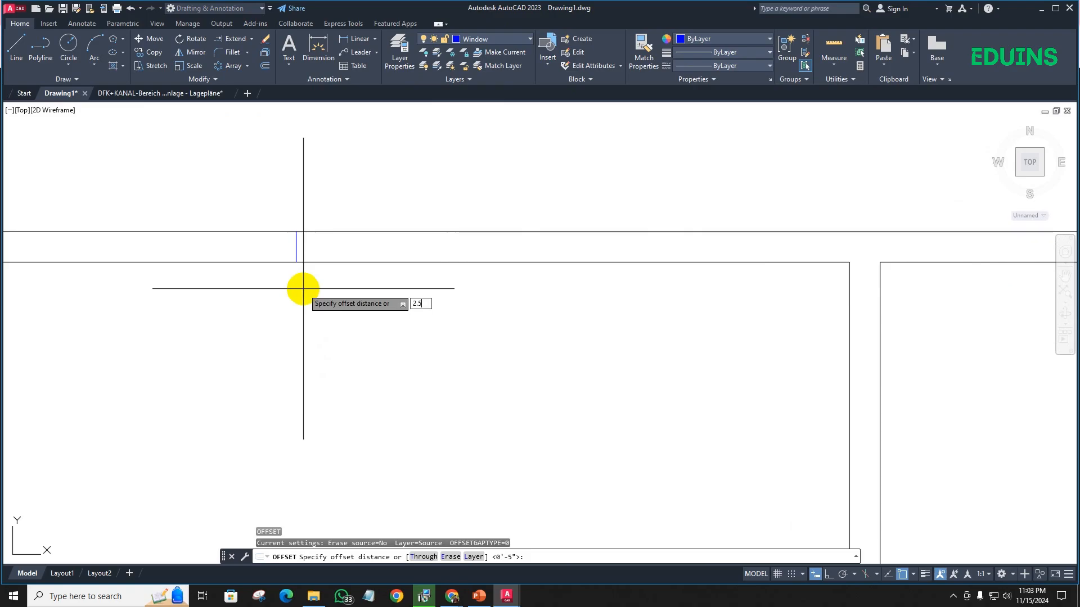
pyautogui.press('Return')
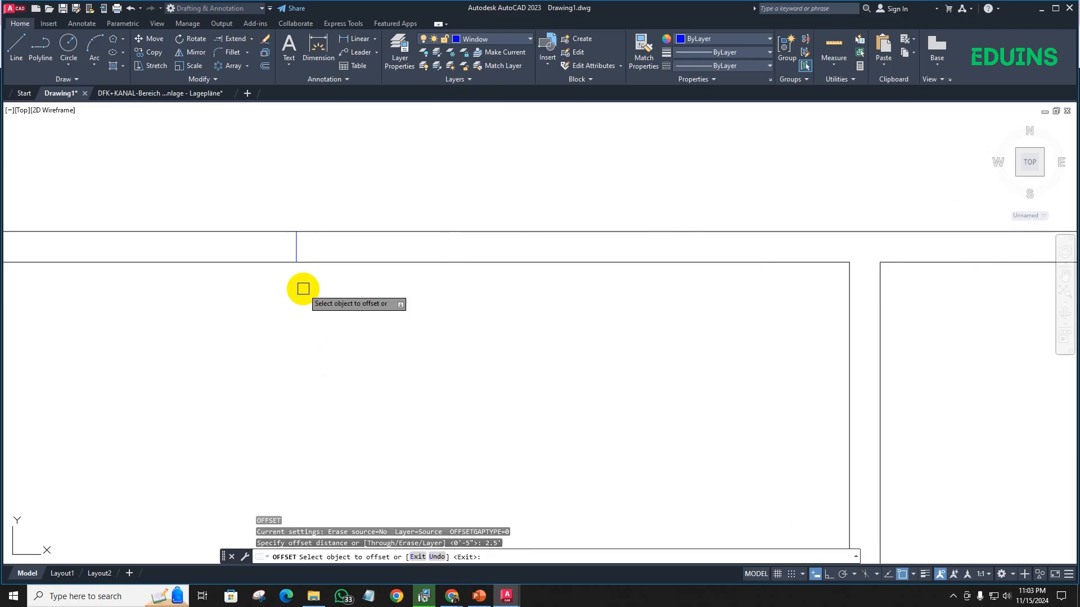
pyautogui.click(291, 244)
pyautogui.click(412, 240)
pyautogui.click(295, 250)
pyautogui.scroll(-3, 271, 304)
pyautogui.moveTo(270, 334); pyautogui.dragTo(339, 210, button='middle')
pyautogui.click(292, 268)
pyautogui.scroll(4, 297, 278)
pyautogui.scroll(-4, 341, 237)
pyautogui.press('Escape')
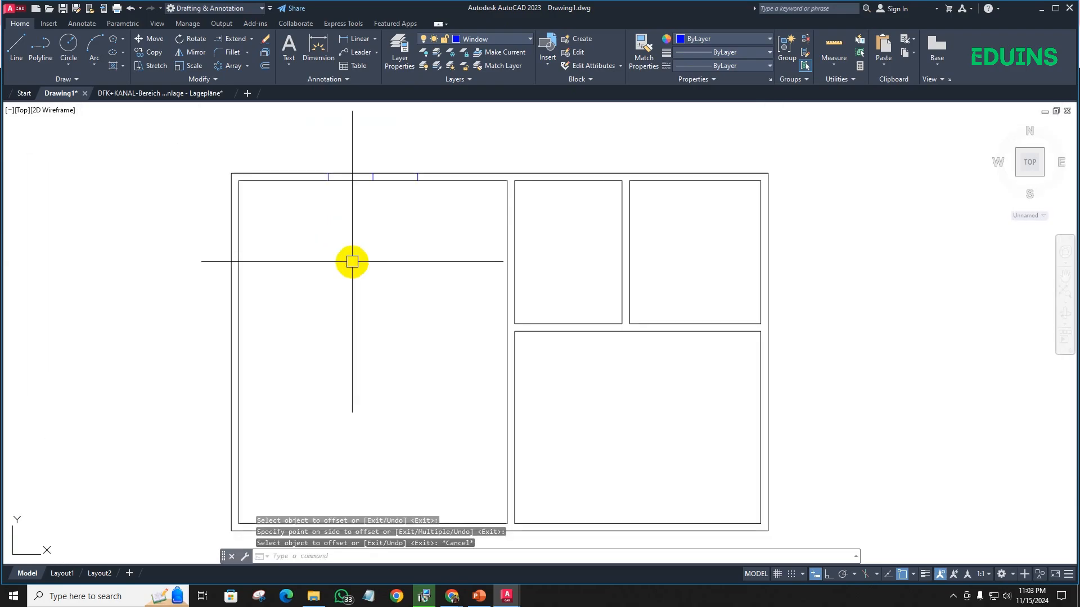
# - Draw a line across the left outer wall at its midpoint, from the outer to the inner wall line
pyautogui.scroll(2, 244, 315)
pyautogui.scroll(-3, 256, 287)
pyautogui.moveTo(313, 289); pyautogui.dragTo(319, 310, button='middle')
pyautogui.write('l')
pyautogui.press('Return')
pyautogui.scroll(4, 240, 308)
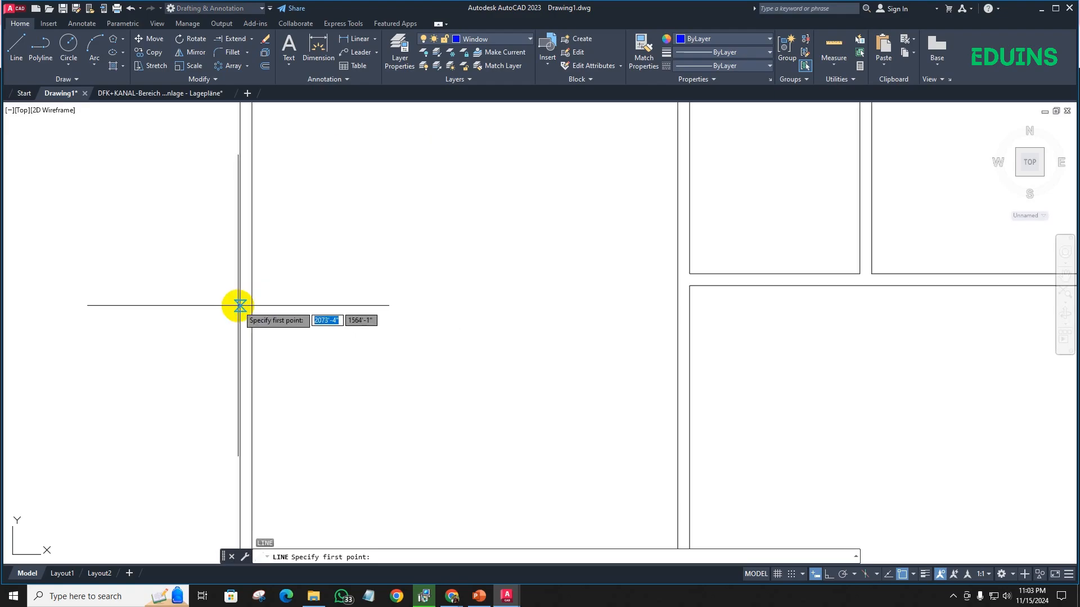
pyautogui.click(240, 318)
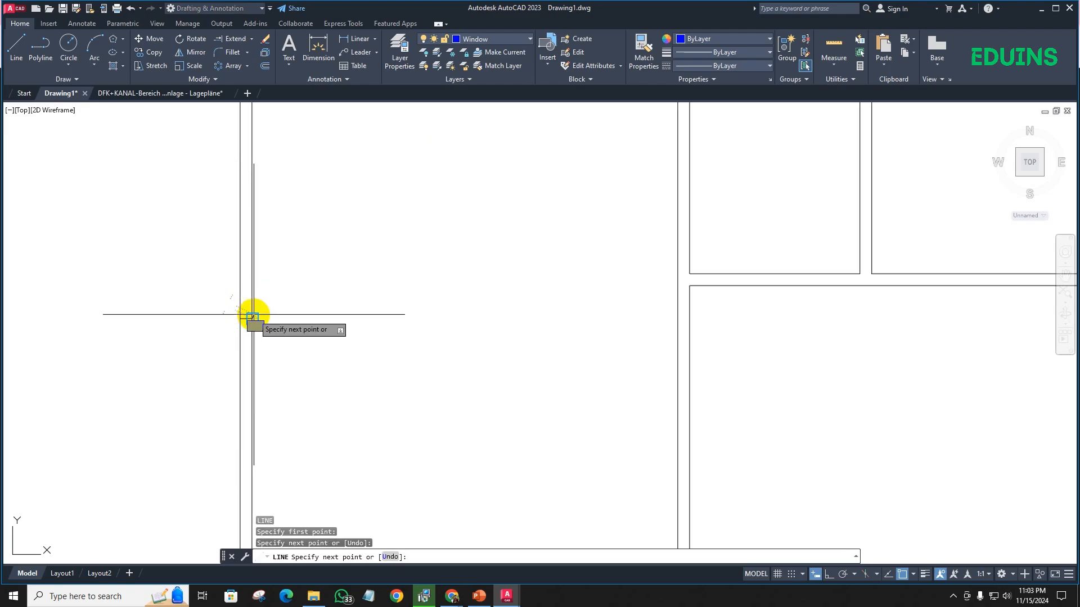
pyautogui.press('Return')
# - Draw a line across the upper outer wall at the midpoint of the small middle room's side
pyautogui.scroll(-4, 280, 310)
pyautogui.moveTo(352, 299); pyautogui.dragTo(289, 274, button='middle')
pyautogui.scroll(2, 306, 402)
pyautogui.moveTo(368, 270); pyautogui.dragTo(225, 401, button='middle')
pyautogui.moveTo(351, 176); pyautogui.dragTo(354, 191, button='middle')
pyautogui.scroll(6, 355, 190)
pyautogui.press('space')
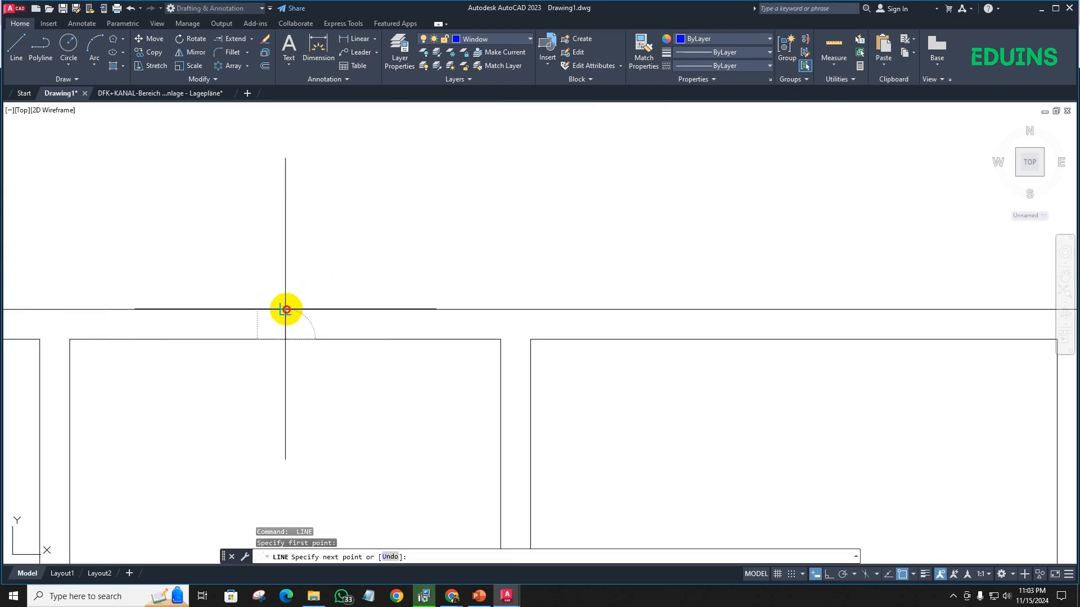
pyautogui.press('space')
# - Draw a line across the upper outer wall at the midpoint of the upper-right room's side
pyautogui.scroll(-4, 295, 320)
pyautogui.moveTo(328, 340); pyautogui.dragTo(270, 323, button='middle')
pyautogui.scroll(4, 417, 315)
pyautogui.moveTo(449, 339); pyautogui.dragTo(405, 342, button='middle')
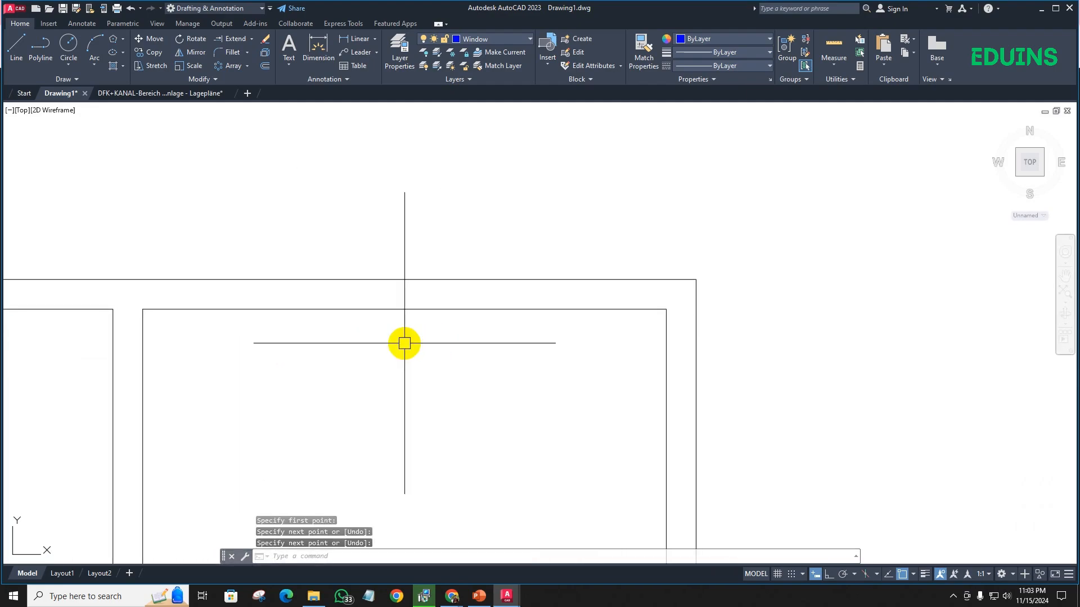
pyautogui.press('space')
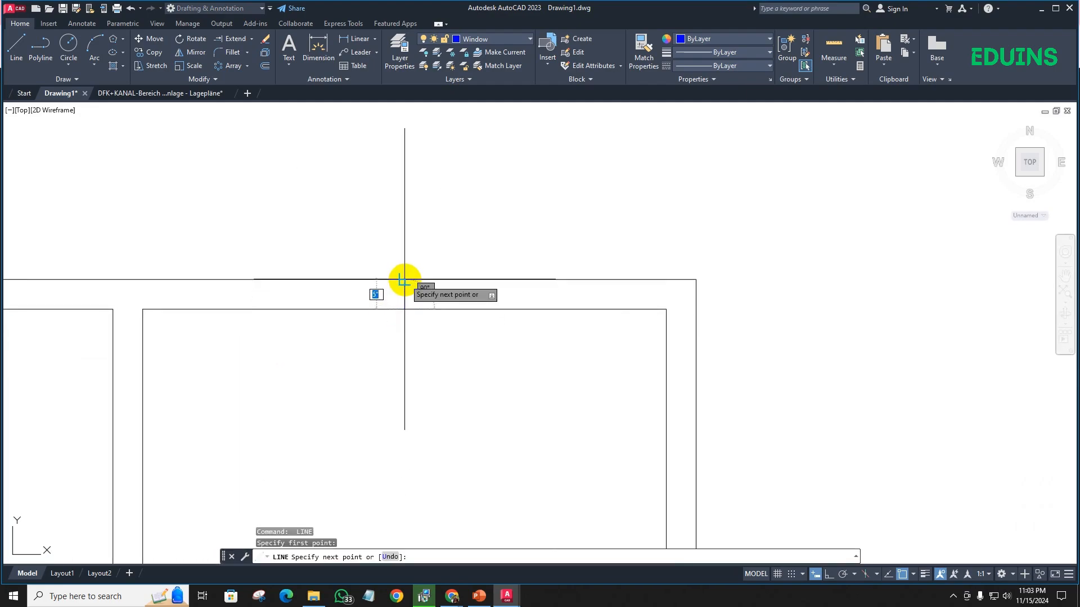
pyautogui.press('space')
# - Offset the left outer wall's midpoint window line by 2'-6" to both sides along the wall
pyautogui.scroll(-4, 390, 344)
pyautogui.moveTo(429, 397); pyautogui.dragTo(368, 236, button='middle')
pyautogui.scroll(-4, 416, 260)
pyautogui.scroll(4, 349, 190)
pyautogui.scroll(-6, 341, 251)
pyautogui.moveTo(337, 270); pyautogui.dragTo(455, 280, button='middle')
pyautogui.scroll(4, 343, 257)
pyautogui.moveTo(323, 300); pyautogui.dragTo(383, 205, button='middle')
pyautogui.press('space')
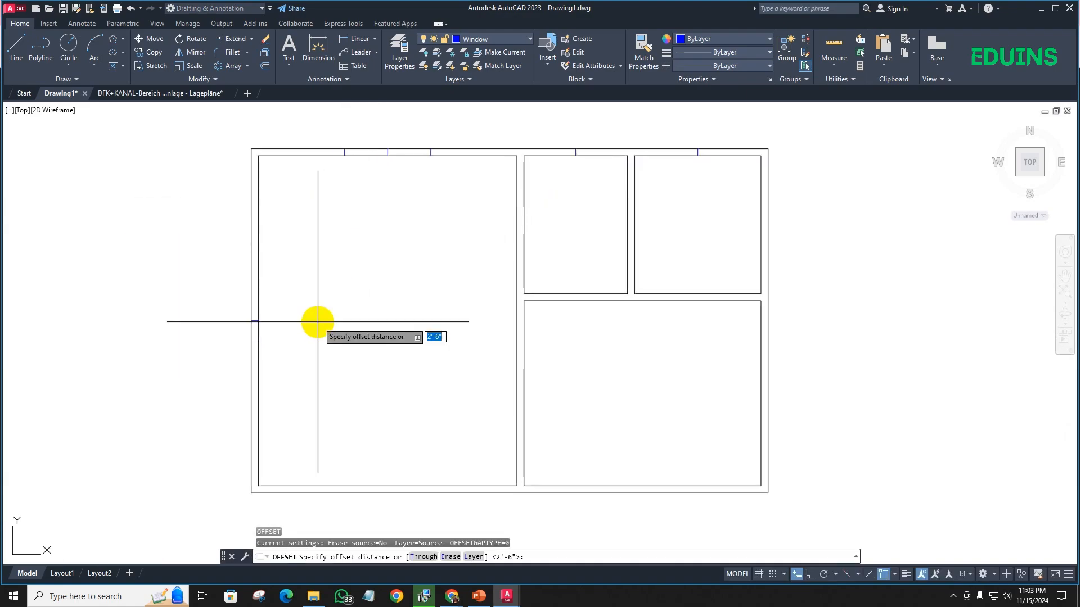
pyautogui.press('space')
pyautogui.scroll(4, 304, 322)
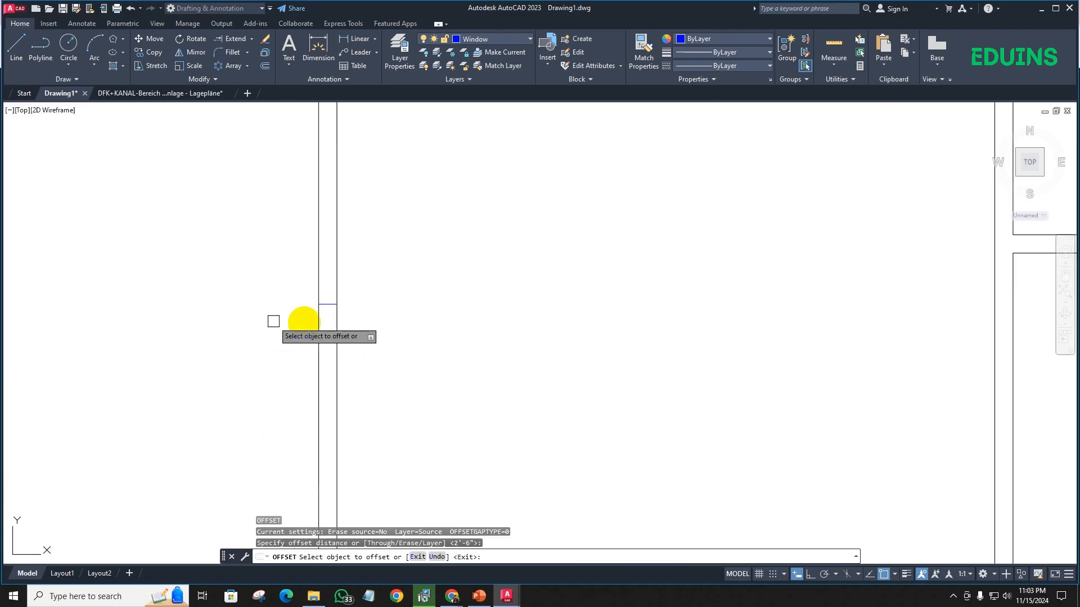
pyautogui.click(335, 305)
pyautogui.click(330, 407)
pyautogui.click(327, 305)
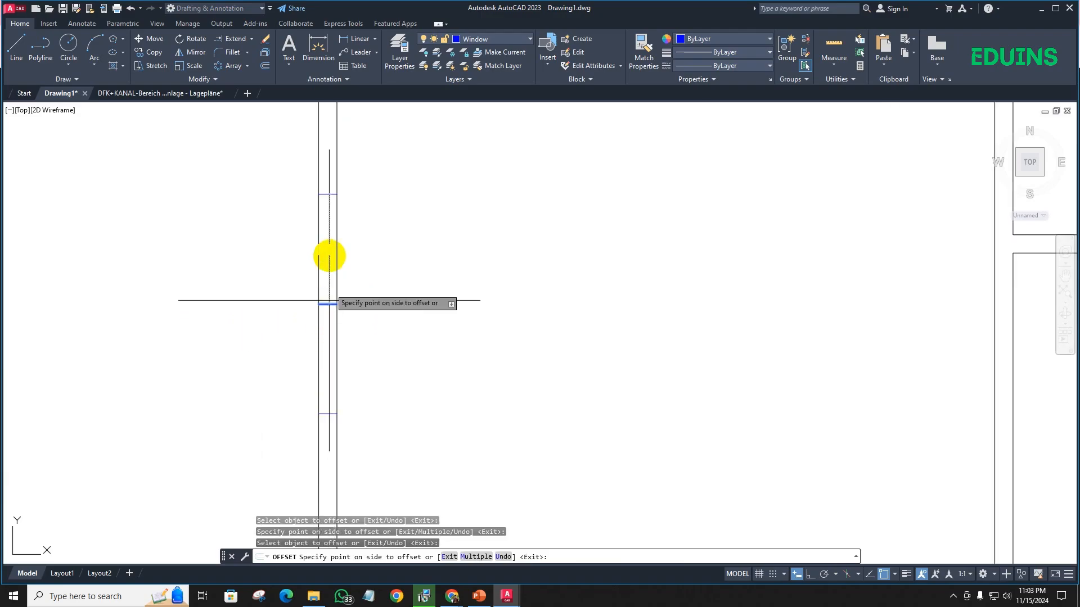
pyautogui.click(331, 254)
# - Offset the small middle room's window line in the upper wall by 1' to both sides
pyautogui.scroll(-4, 360, 261)
pyautogui.moveTo(408, 274); pyautogui.dragTo(112, 300, button='middle')
pyautogui.scroll(2, 112, 301)
pyautogui.scroll(-4, 289, 236)
pyautogui.moveTo(373, 198); pyautogui.dragTo(284, 348, button='middle')
pyautogui.scroll(4, 293, 320)
pyautogui.scroll(-2, 291, 318)
pyautogui.scroll(6, 286, 277)
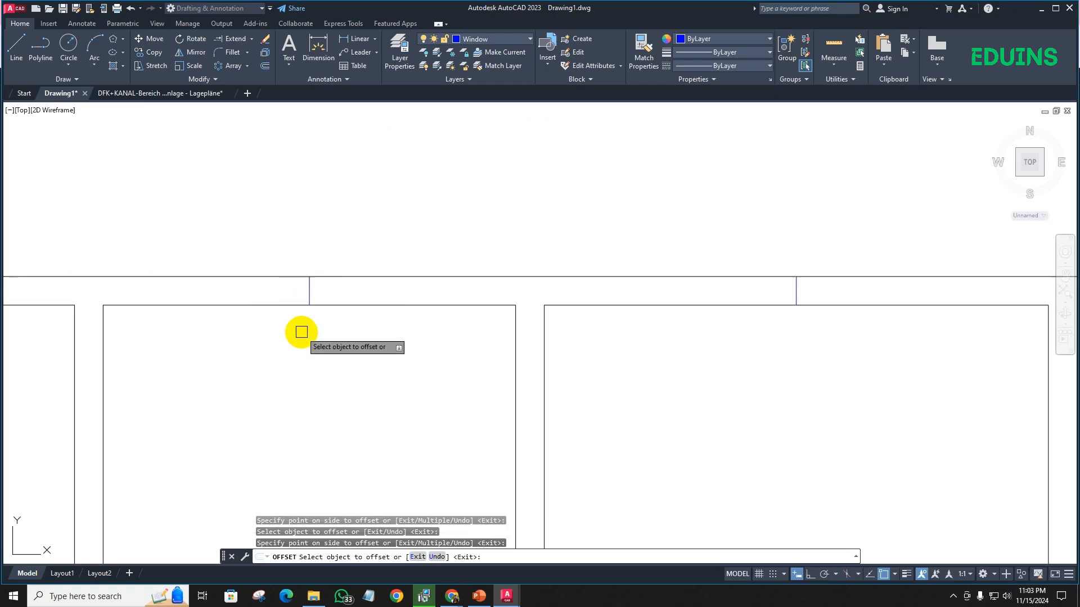
pyautogui.press('Escape')
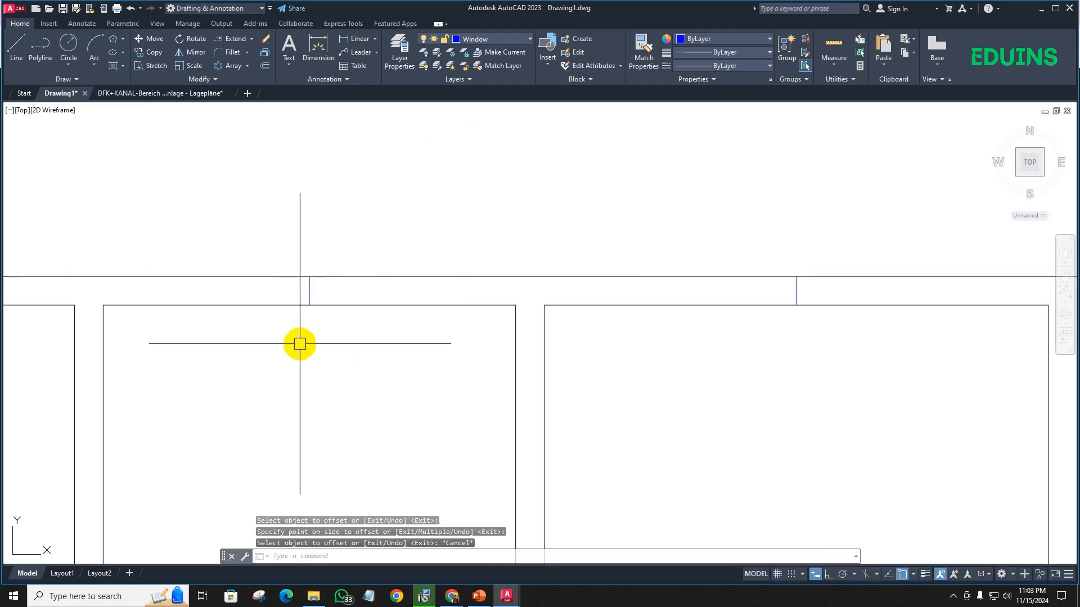
pyautogui.press('Return')
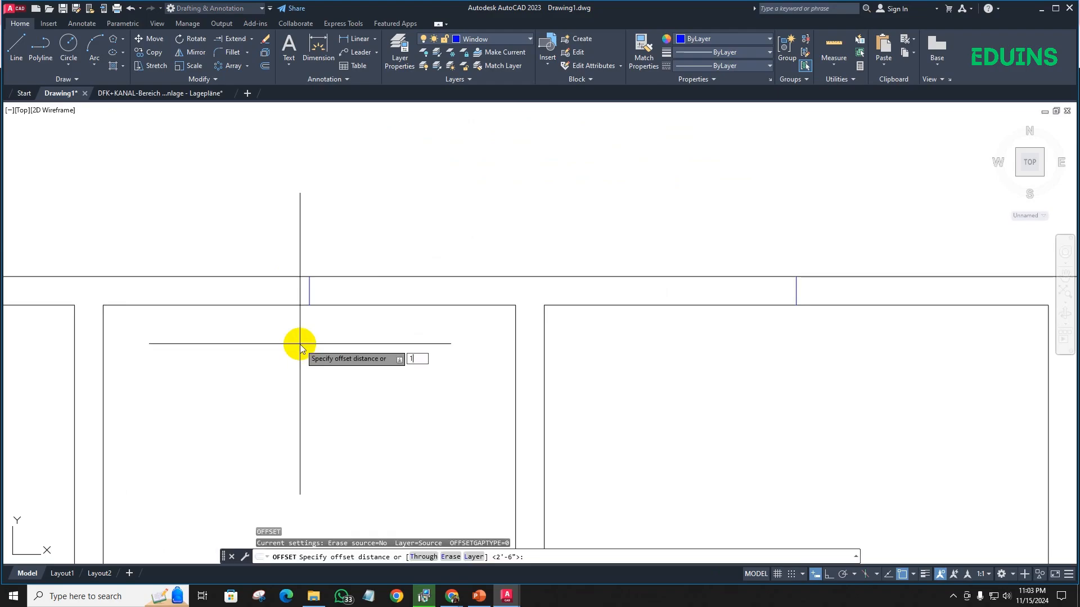
pyautogui.press('Return')
pyautogui.click(309, 291)
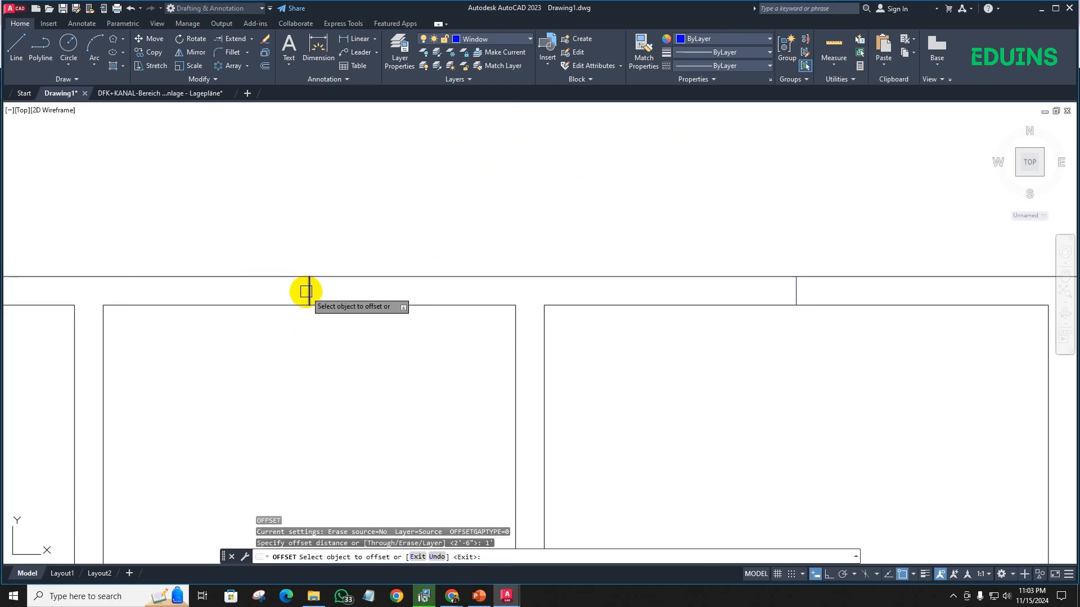
pyautogui.click(266, 288)
pyautogui.scroll(-3, 308, 293)
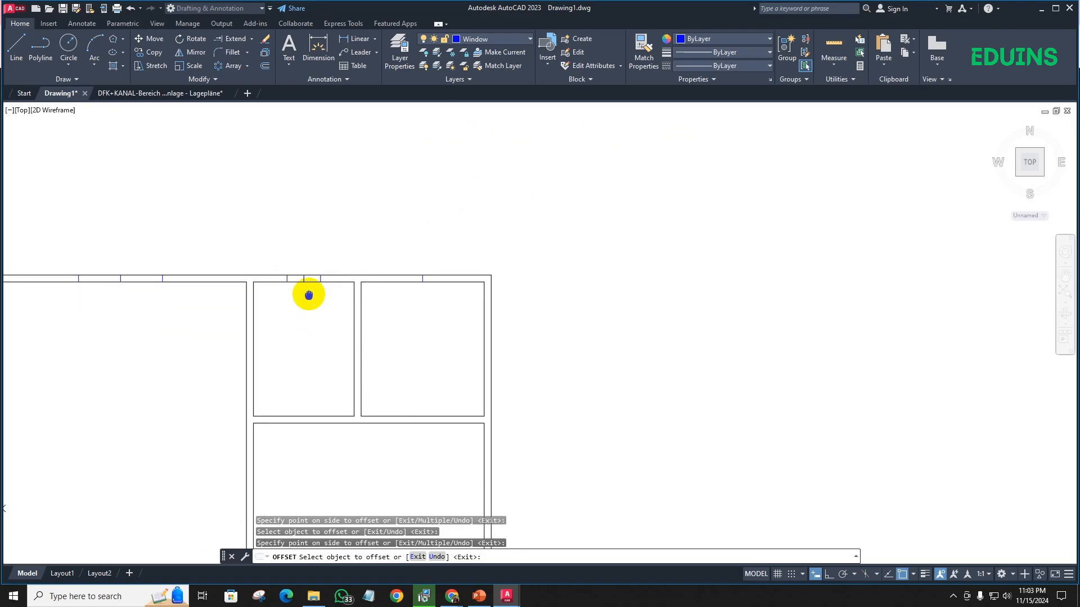
pyautogui.press('Escape')
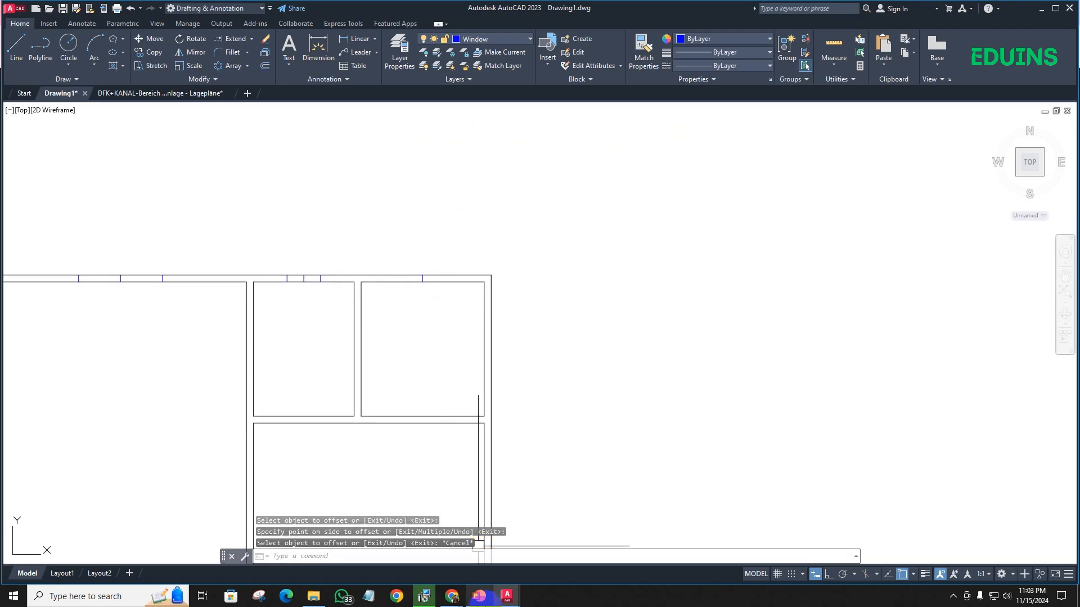
# - Check the standard window sizes on the PowerPoint slide, and offset the upper-right room's window line in AutoCAD by 1.5' to both sides
pyautogui.click(479, 596)
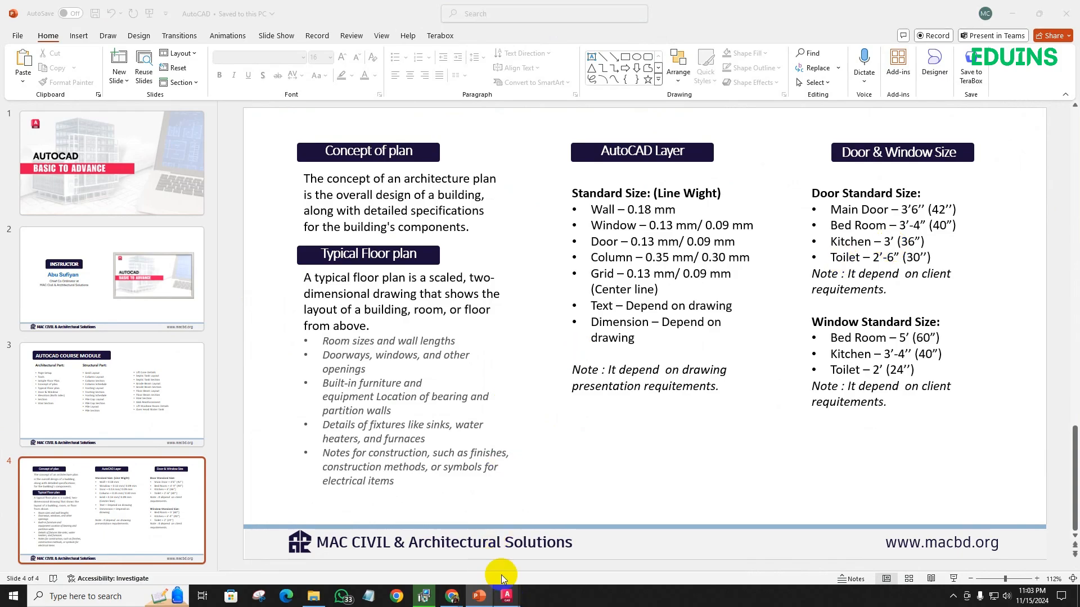
pyautogui.moveTo(506, 597)
pyautogui.click(457, 531)
pyautogui.scroll(3, 408, 315)
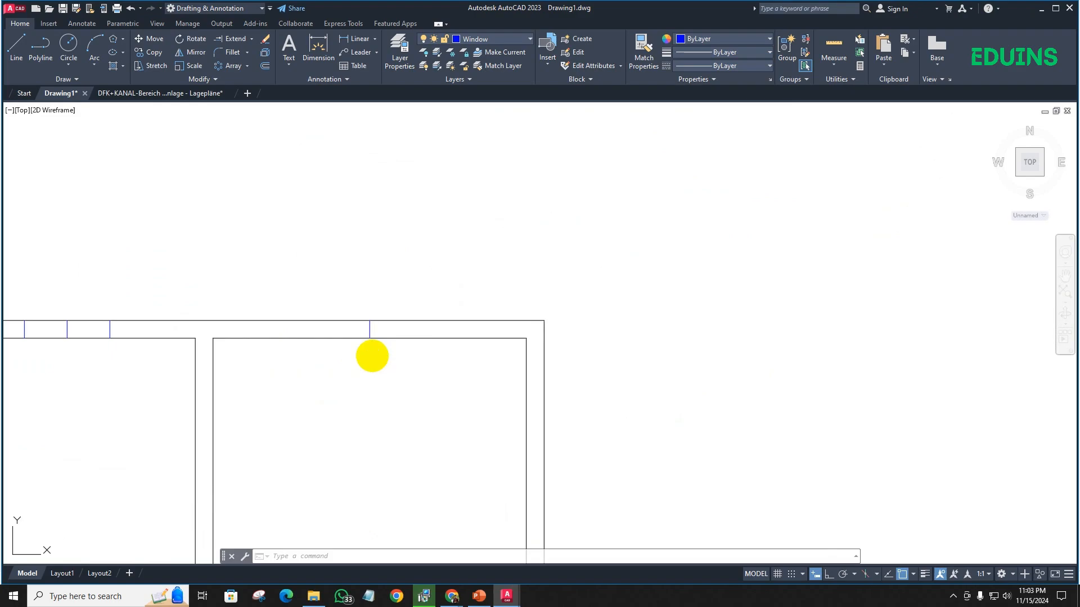
pyautogui.write('o')
pyautogui.press('Return')
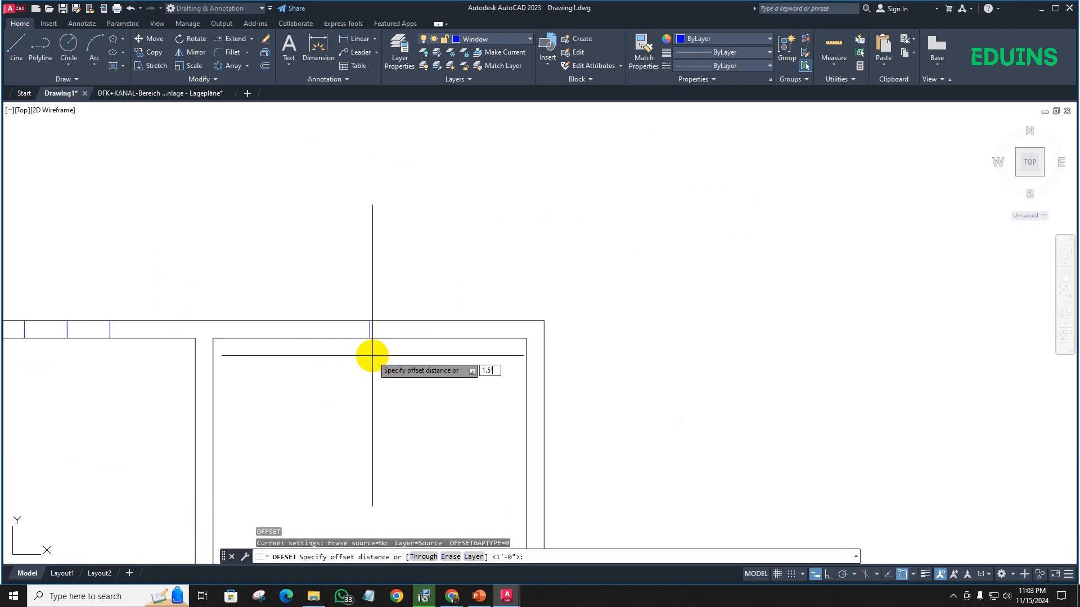
pyautogui.press('Return')
pyautogui.click(390, 337)
pyautogui.click(370, 327)
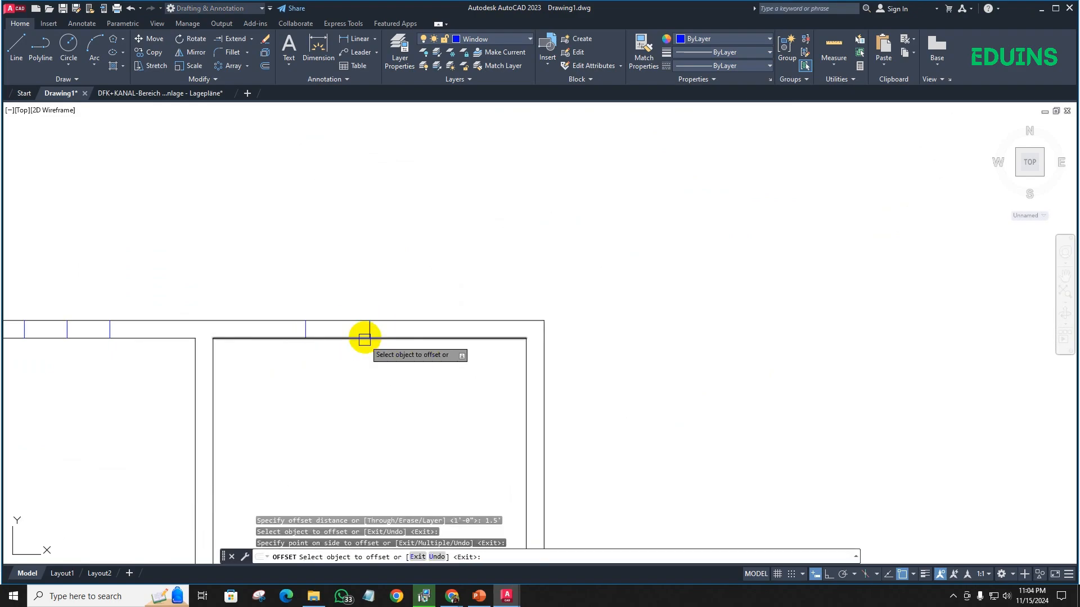
pyautogui.scroll(-2, 388, 343)
pyautogui.press('Return')
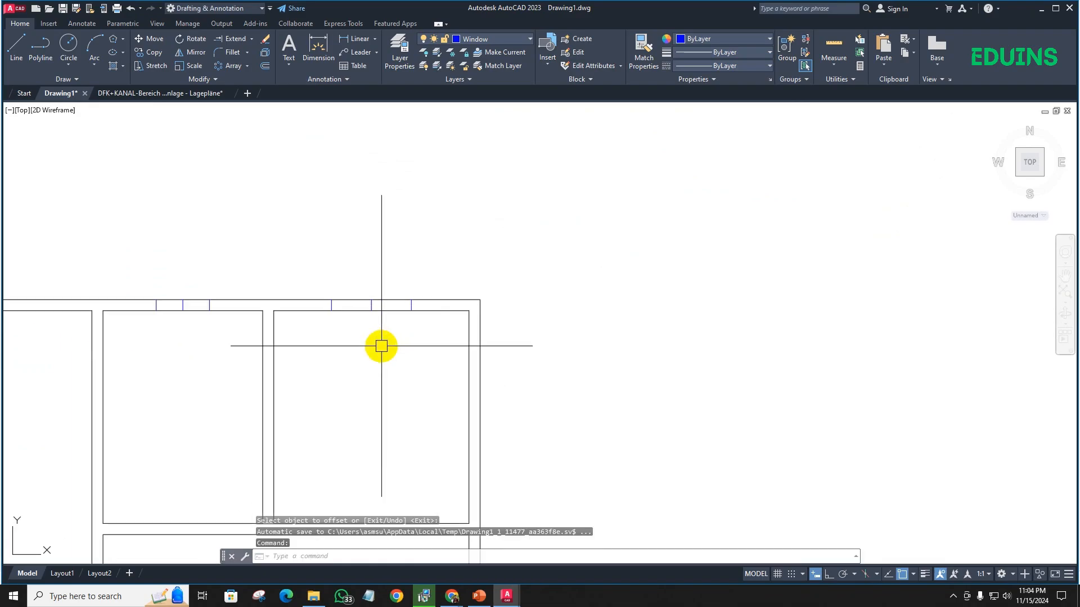
# - Trim the wall lines and centre marks out of the upper-right and small middle rooms' window openings in the upper wall
pyautogui.moveTo(381, 346); pyautogui.dragTo(339, 322, button='middle')
pyautogui.write('tr')
pyautogui.press('Return')
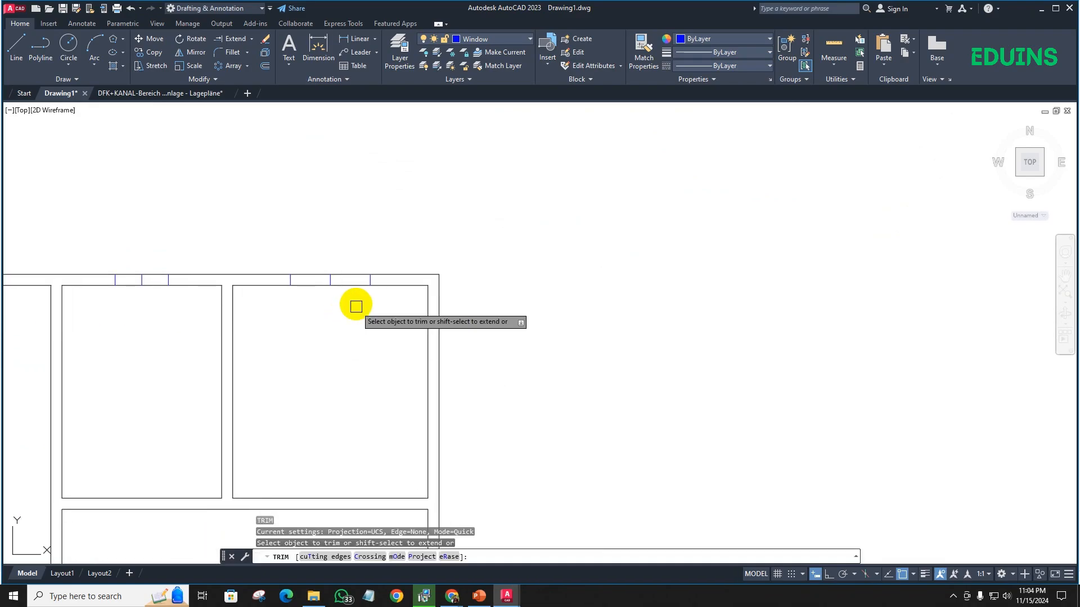
pyautogui.moveTo(355, 306)
pyautogui.mouseDown()
pyautogui.moveTo(339, 244)
pyautogui.moveTo(324, 303)
pyautogui.mouseUp()
pyautogui.click(325, 278)
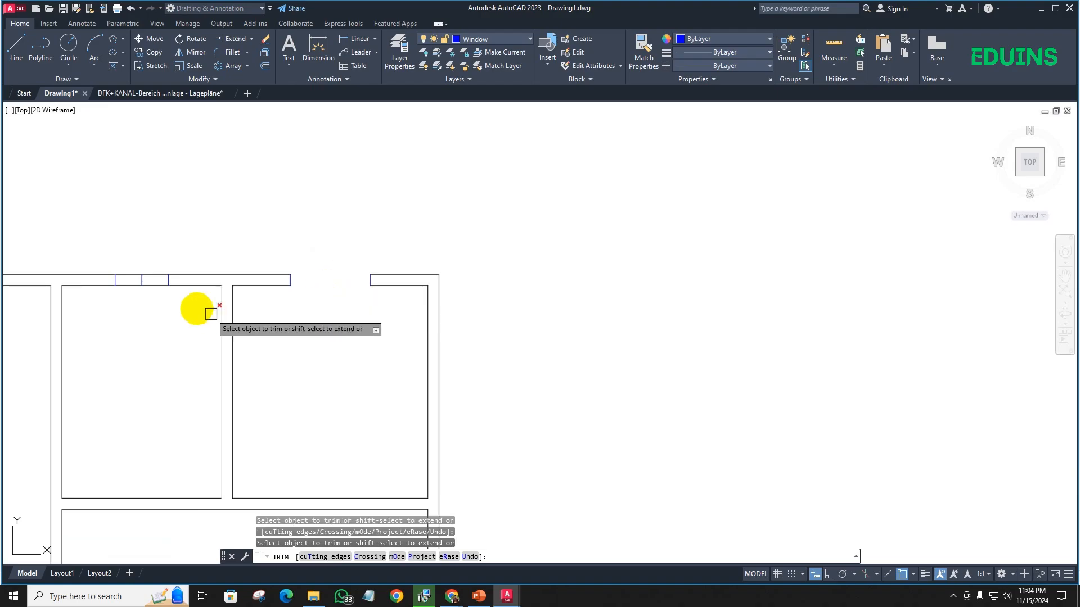
pyautogui.moveTo(153, 301); pyautogui.dragTo(150, 257)
pyautogui.click(134, 275)
pyautogui.click(135, 285)
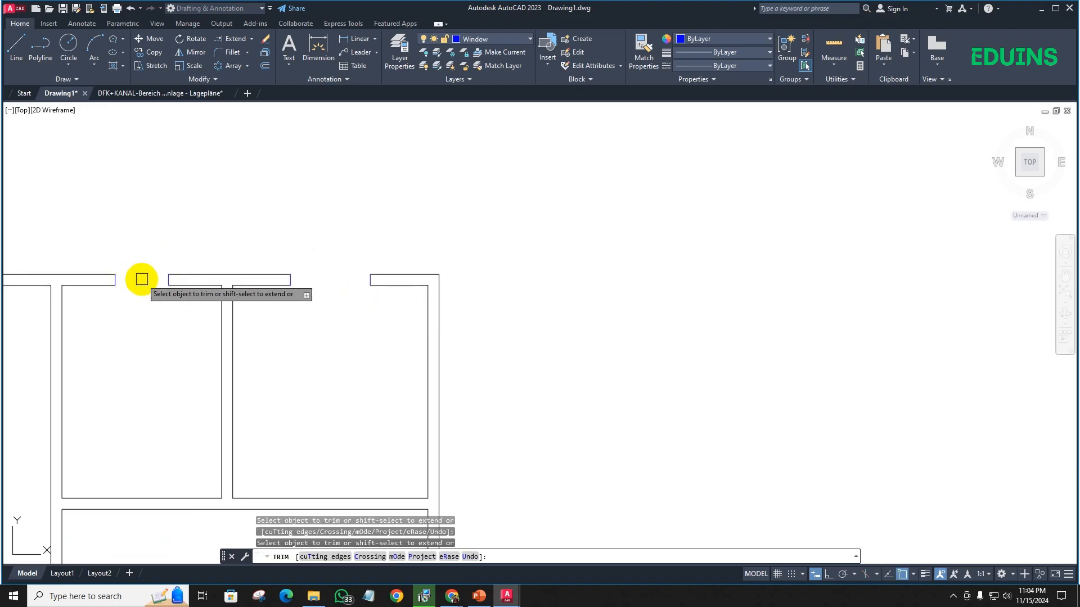
# - Trim the wall lines and centre marks out of the large room's window openings in the upper and left outer walls
pyautogui.scroll(-4, 142, 307)
pyautogui.moveTo(143, 308); pyautogui.dragTo(364, 265, button='middle')
pyautogui.scroll(6, 276, 257)
pyautogui.moveTo(250, 286)
pyautogui.mouseDown()
pyautogui.moveTo(206, 203)
pyautogui.moveTo(168, 236)
pyautogui.mouseUp()
pyautogui.scroll(-4, 169, 236)
pyautogui.moveTo(158, 255); pyautogui.dragTo(255, 182, button='middle')
pyautogui.scroll(3, 219, 209)
pyautogui.moveTo(187, 276); pyautogui.dragTo(273, 221, button='middle')
pyautogui.moveTo(273, 227); pyautogui.dragTo(288, 257)
pyautogui.click(257, 259)
pyautogui.click(258, 261)
pyautogui.scroll(-4, 259, 257)
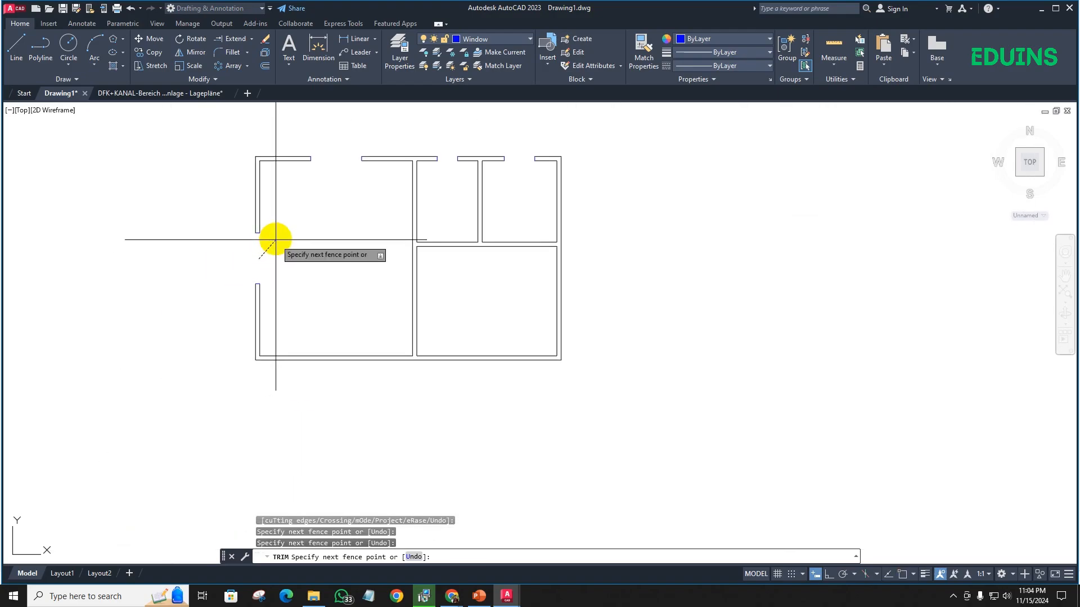
pyautogui.press('Escape')
# - Draw a rectangle filling the large room's upper window opening, between opposite corners of the wall ends
pyautogui.moveTo(335, 224); pyautogui.dragTo(242, 221, button='middle')
pyautogui.scroll(-2, 344, 213)
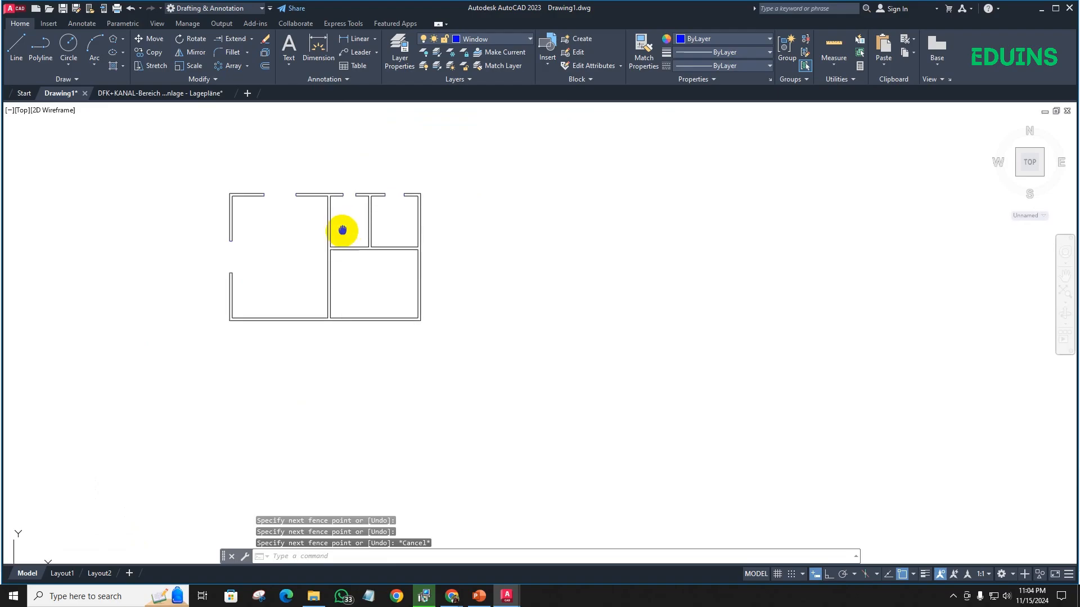
pyautogui.press('Escape')
pyautogui.scroll(10, 265, 244)
pyautogui.scroll(-3, 225, 250)
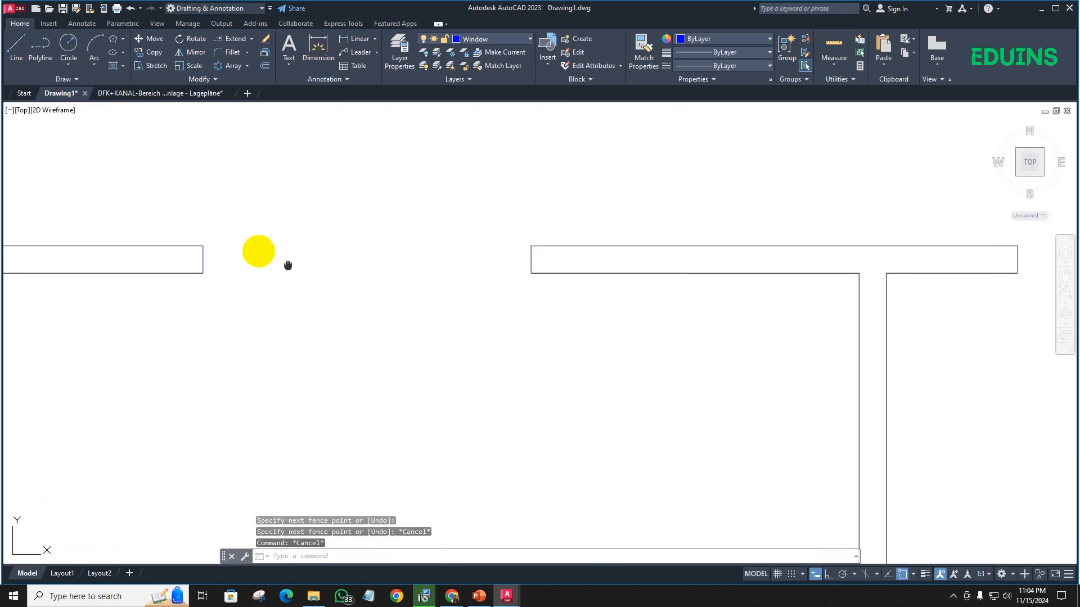
pyautogui.moveTo(258, 248); pyautogui.dragTo(234, 241, button='middle')
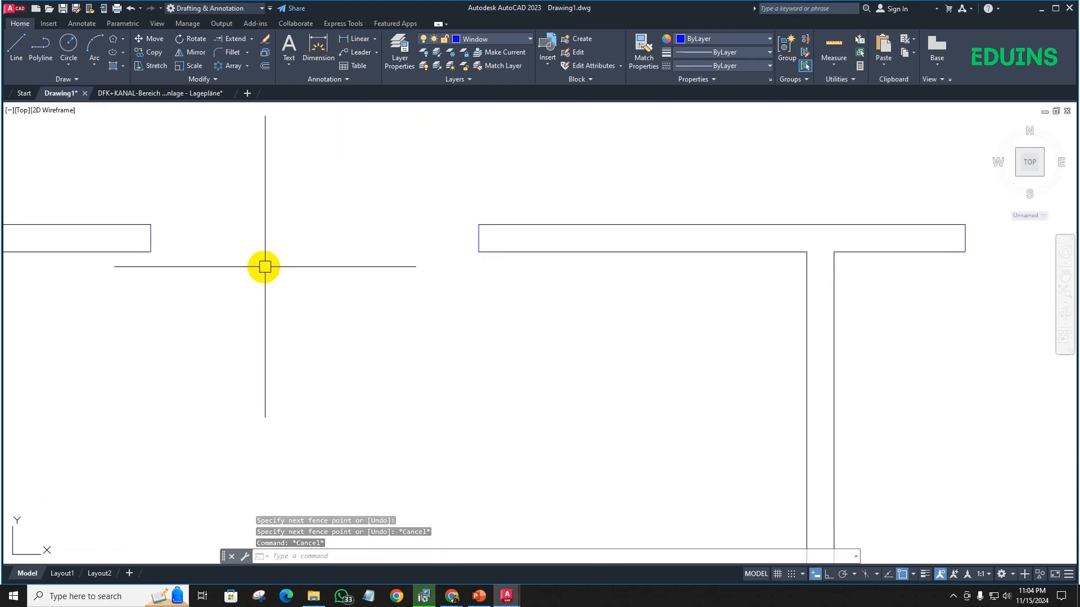
pyautogui.write('rec')
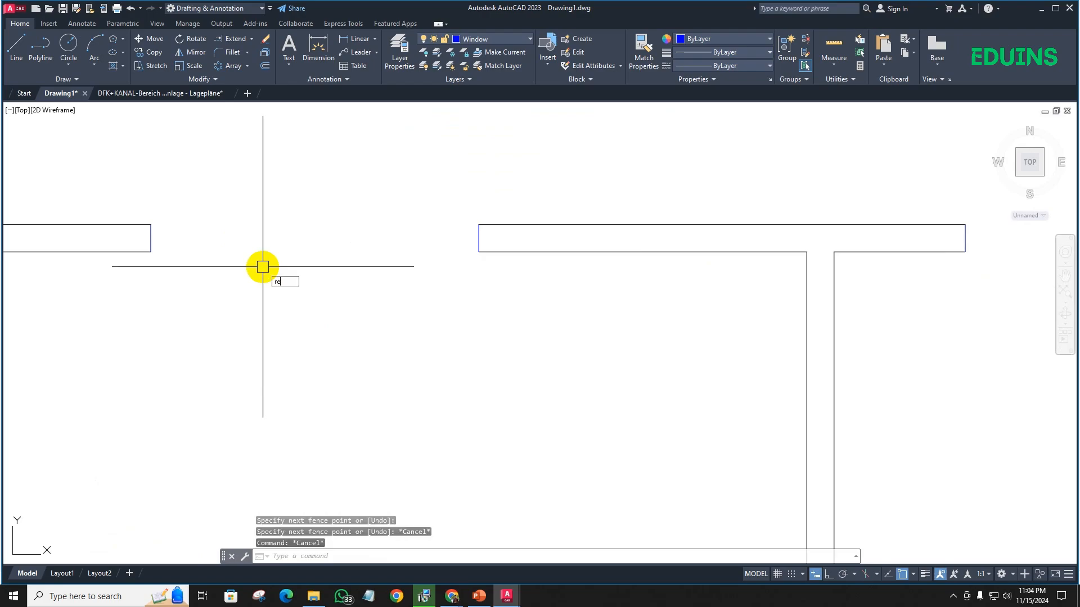
pyautogui.press('Return')
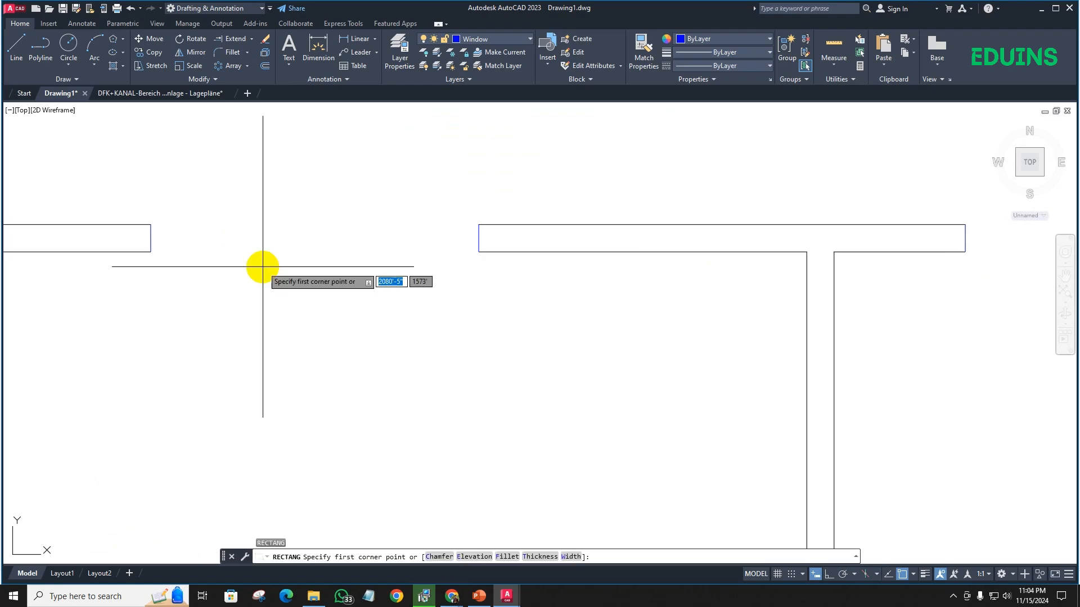
pyautogui.click(151, 225)
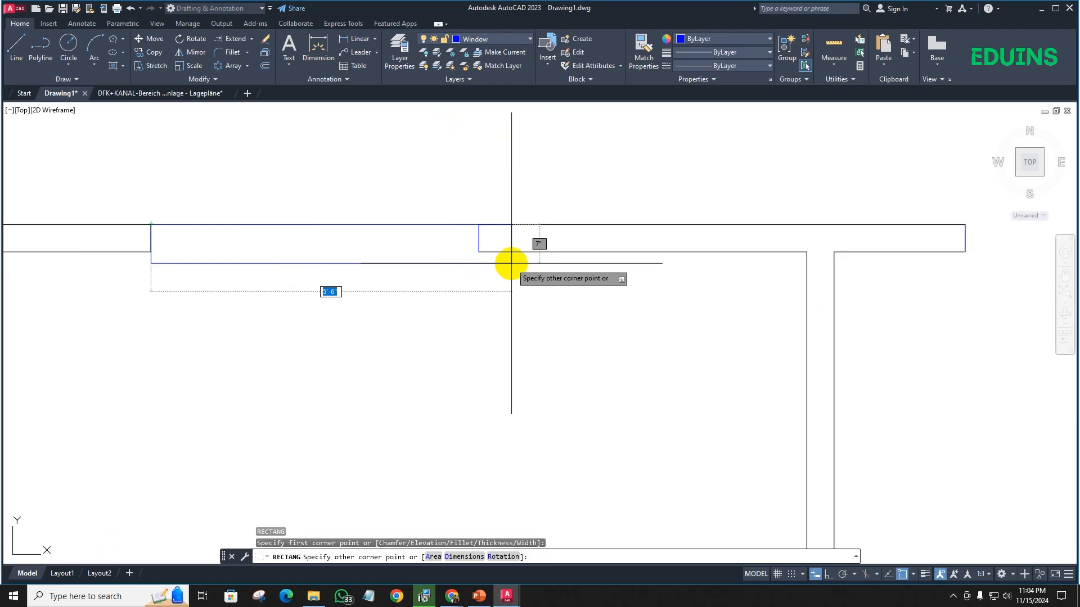
pyautogui.click(479, 252)
pyautogui.scroll(2, 320, 243)
pyautogui.scroll(-4, 309, 322)
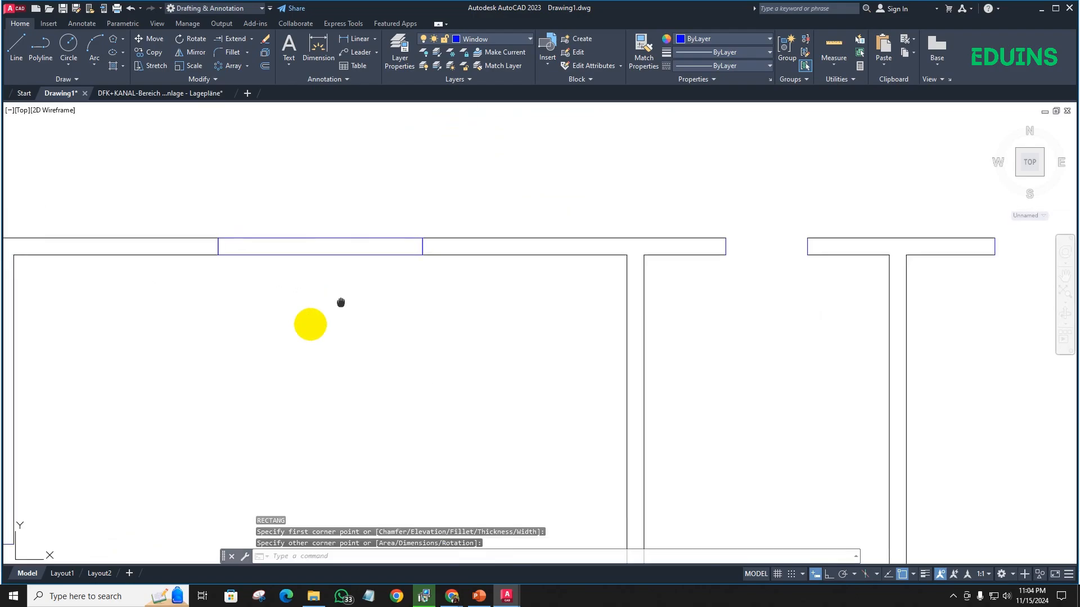
# - Offset the upper window rectangle 2" inward, minimizing the game setup window that interrupts the command
pyautogui.scroll(1, 306, 328)
pyautogui.write('o')
pyautogui.press('Return')
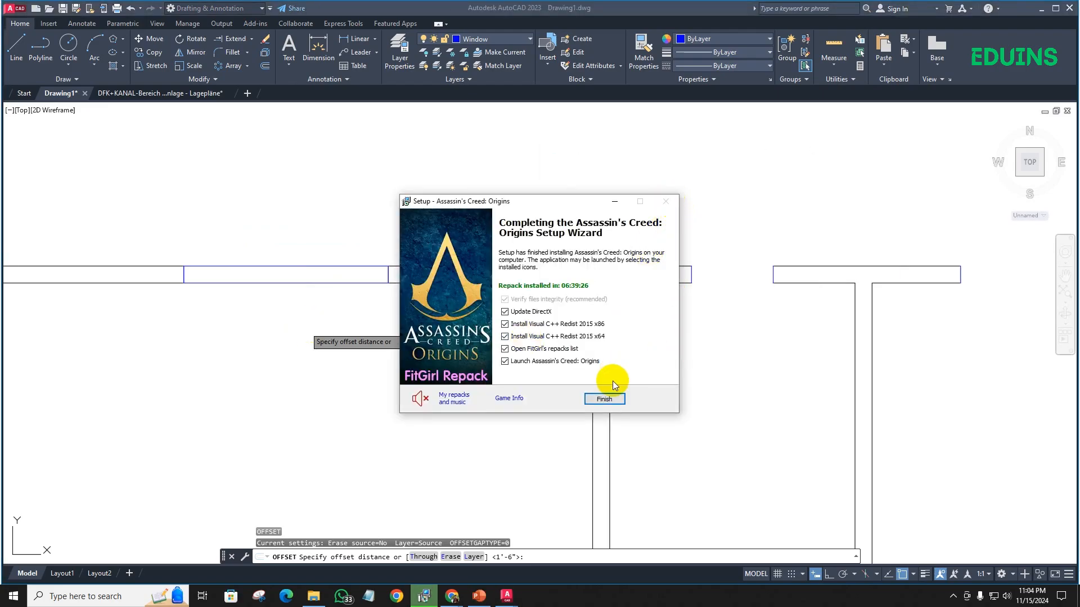
pyautogui.click(616, 200)
pyautogui.scroll(2, 282, 282)
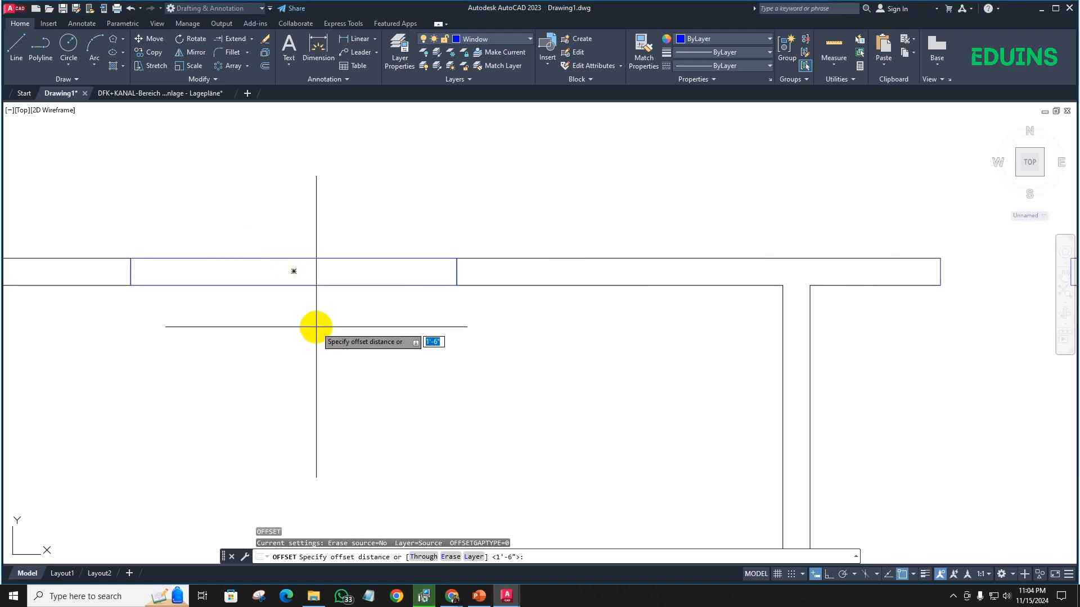
pyautogui.press('Return')
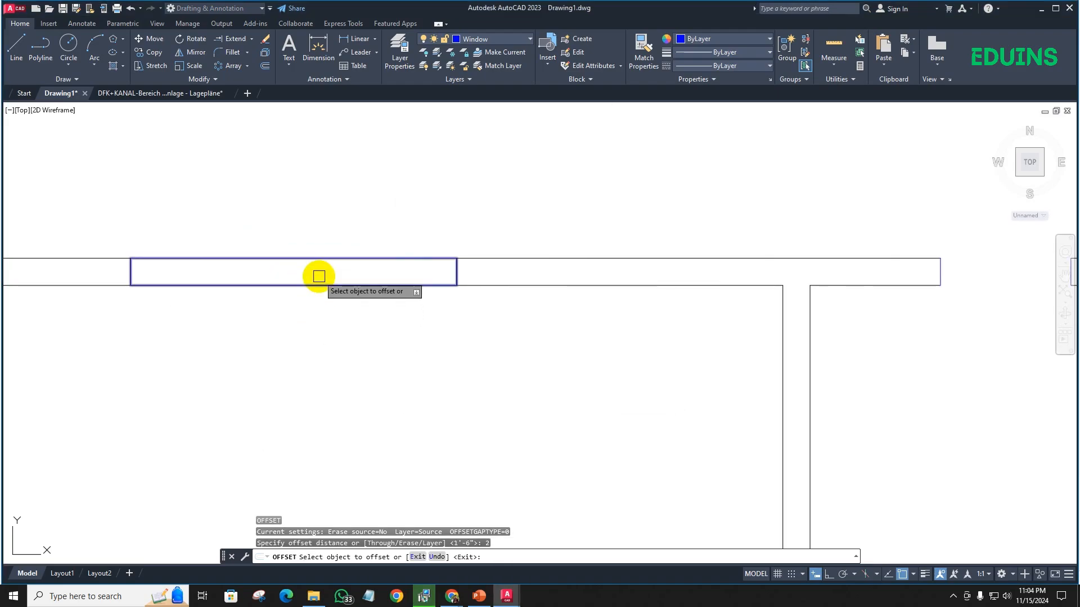
pyautogui.click(319, 282)
pyautogui.click(314, 269)
pyautogui.scroll(-4, 320, 304)
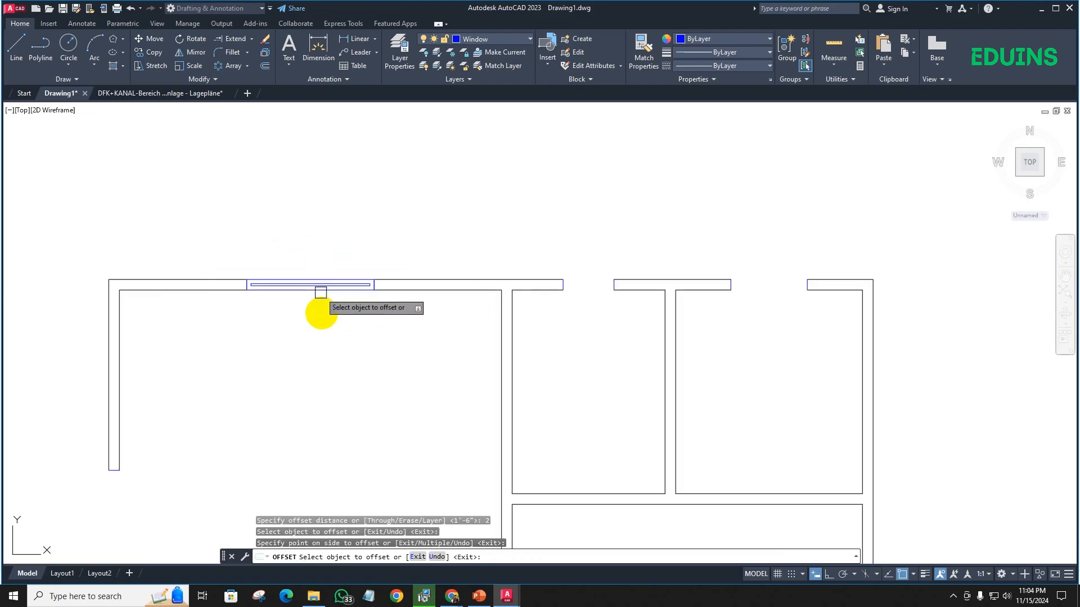
pyautogui.moveTo(262, 369); pyautogui.dragTo(370, 247, button='middle')
pyautogui.scroll(-2, 247, 337)
pyautogui.moveTo(292, 296); pyautogui.dragTo(262, 243, button='middle')
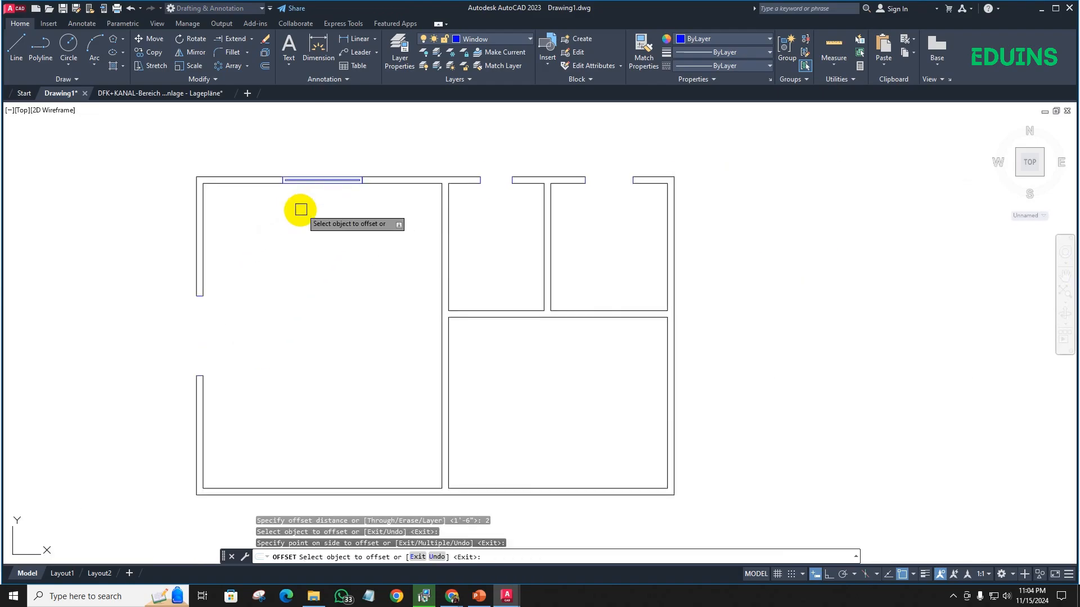
pyautogui.press('Escape')
# - Draw a rectangle filling the left outer wall's window opening between opposite corners of the wall ends, and select it
pyautogui.scroll(4, 264, 306)
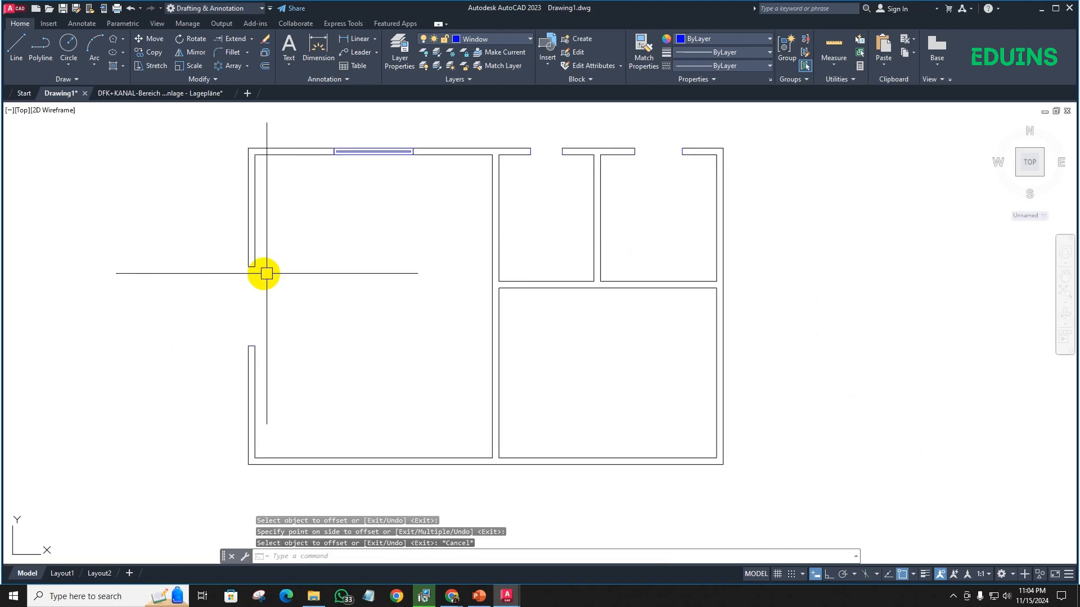
pyautogui.moveTo(259, 301); pyautogui.dragTo(255, 306, button='middle')
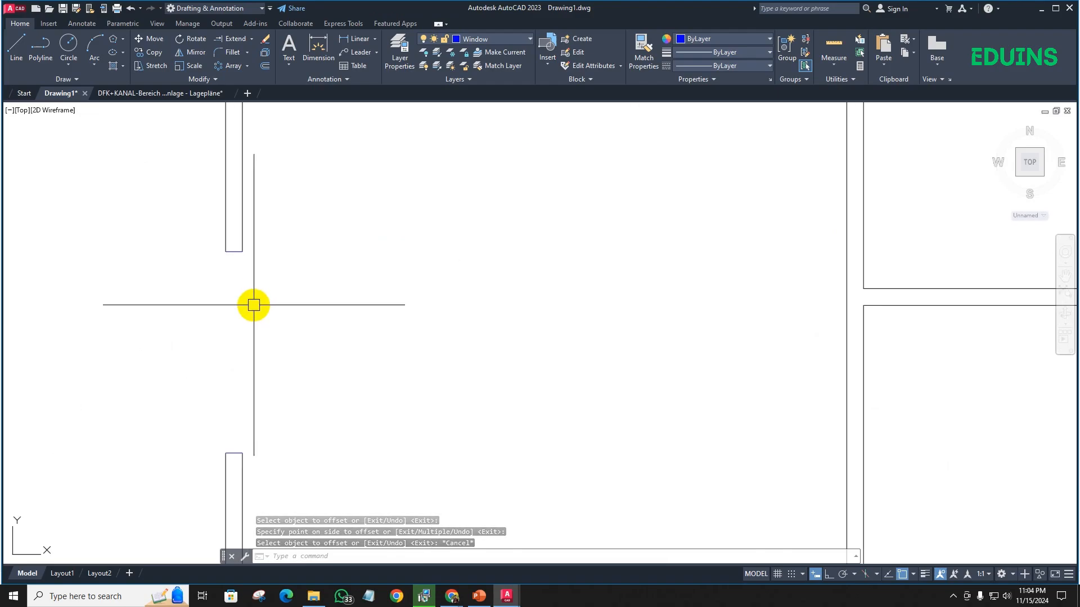
pyautogui.write('rec')
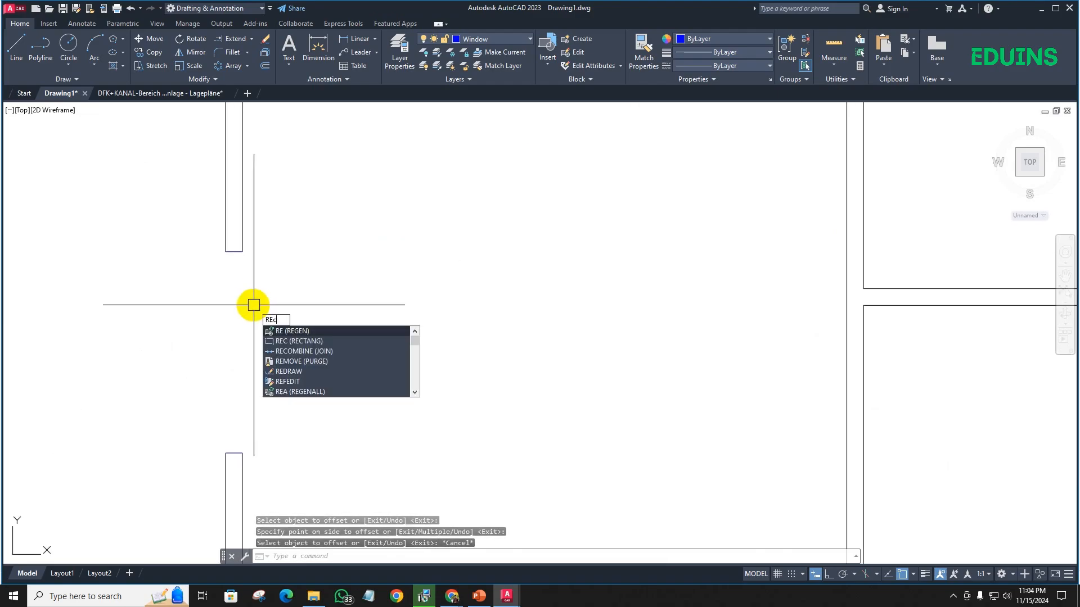
pyautogui.press('Return')
pyautogui.click(226, 251)
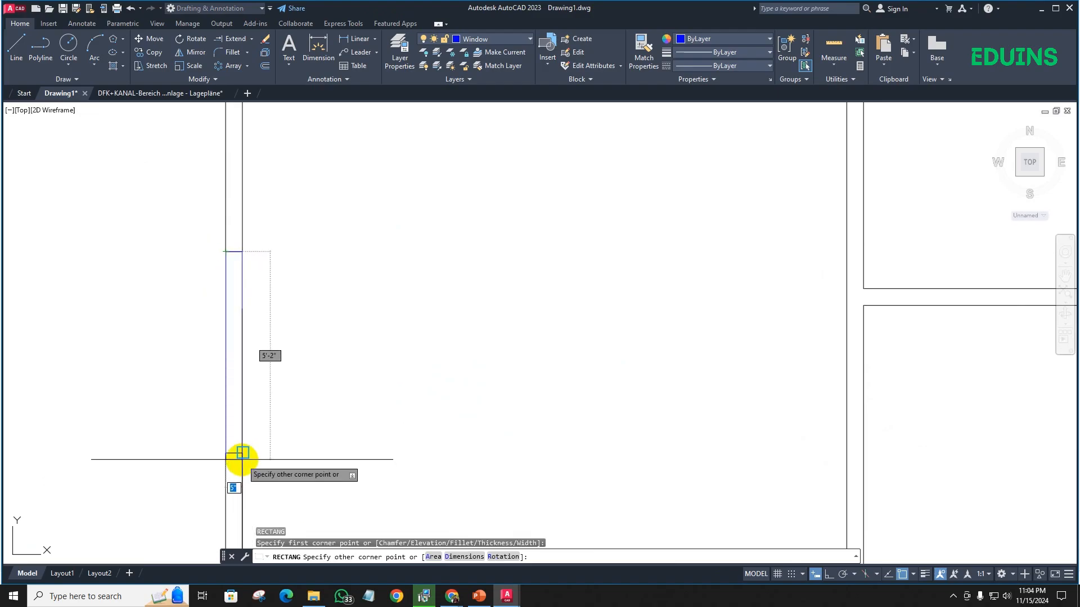
pyautogui.click(240, 451)
pyautogui.click(242, 366)
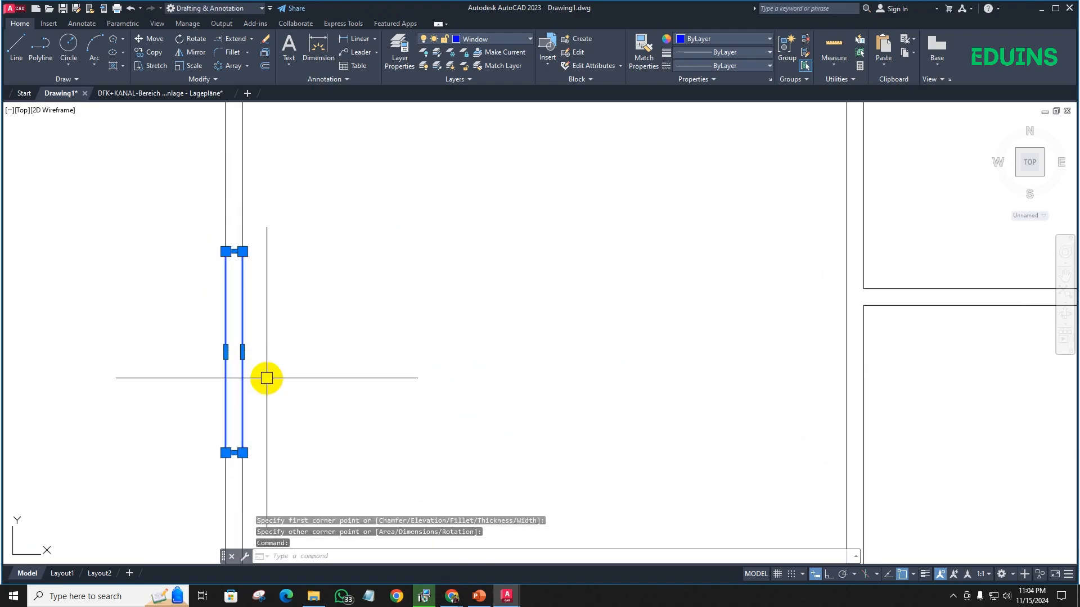
# - Erase the short wall end line that overlaps the upper edge of the left outer wall's window rectangle
pyautogui.press('Escape')
pyautogui.click(187, 220)
pyautogui.click(291, 276)
pyautogui.press('Delete')
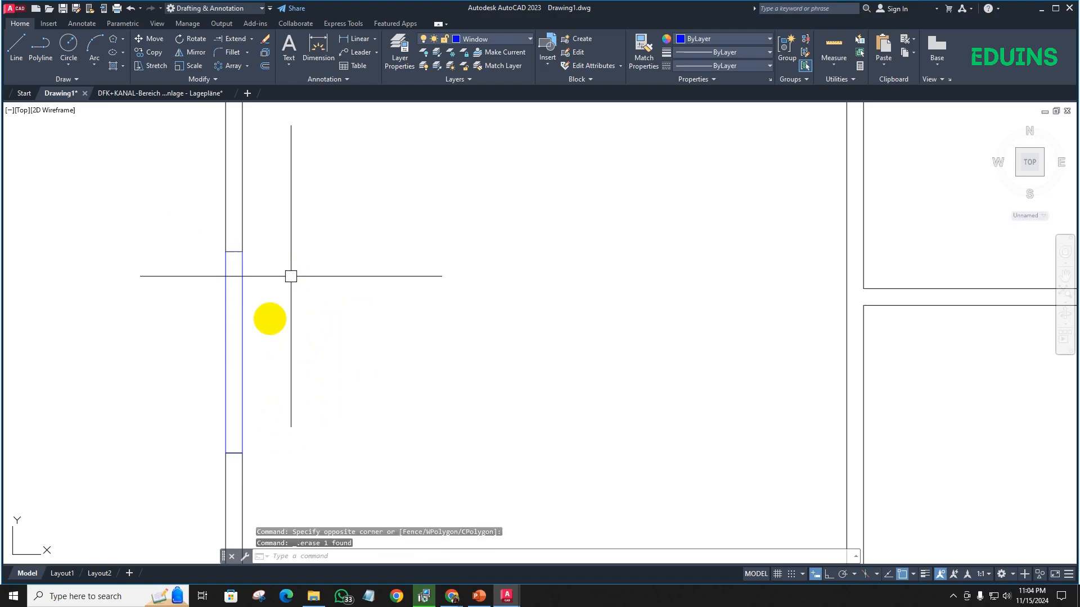
# - Explode the window rectangle in the left outer wall into separate lines
pyautogui.scroll(-2, 244, 234)
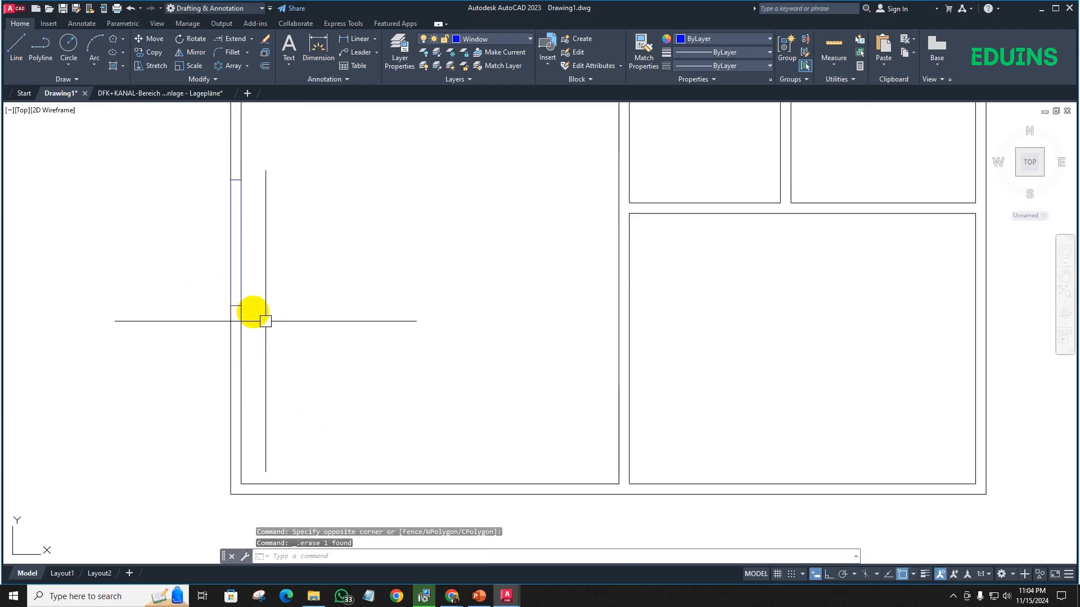
pyautogui.scroll(3, 248, 304)
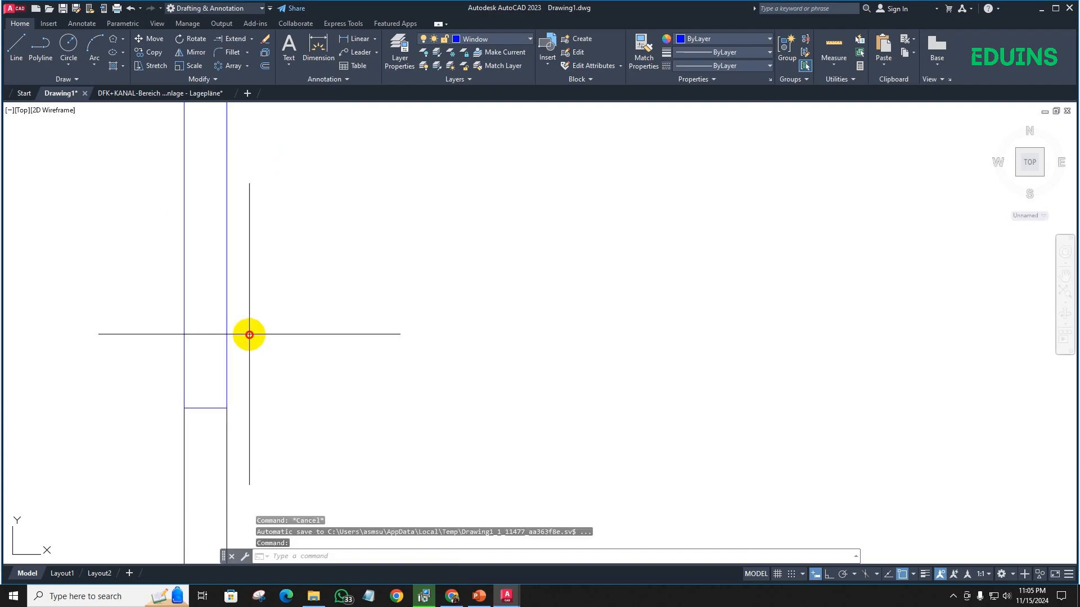
pyautogui.click(165, 314)
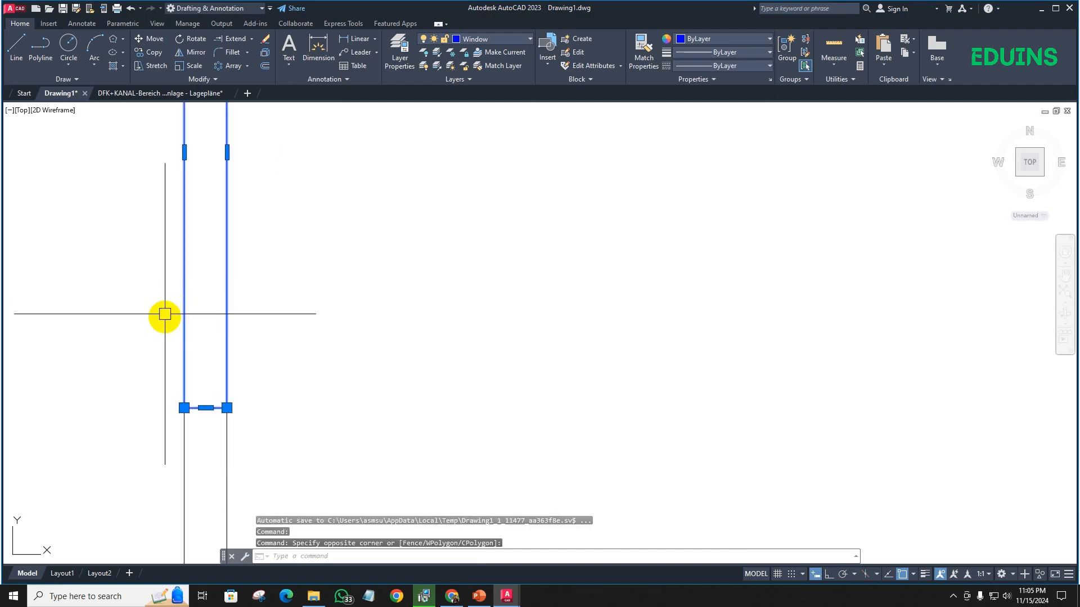
pyautogui.write('x')
pyautogui.press('Return')
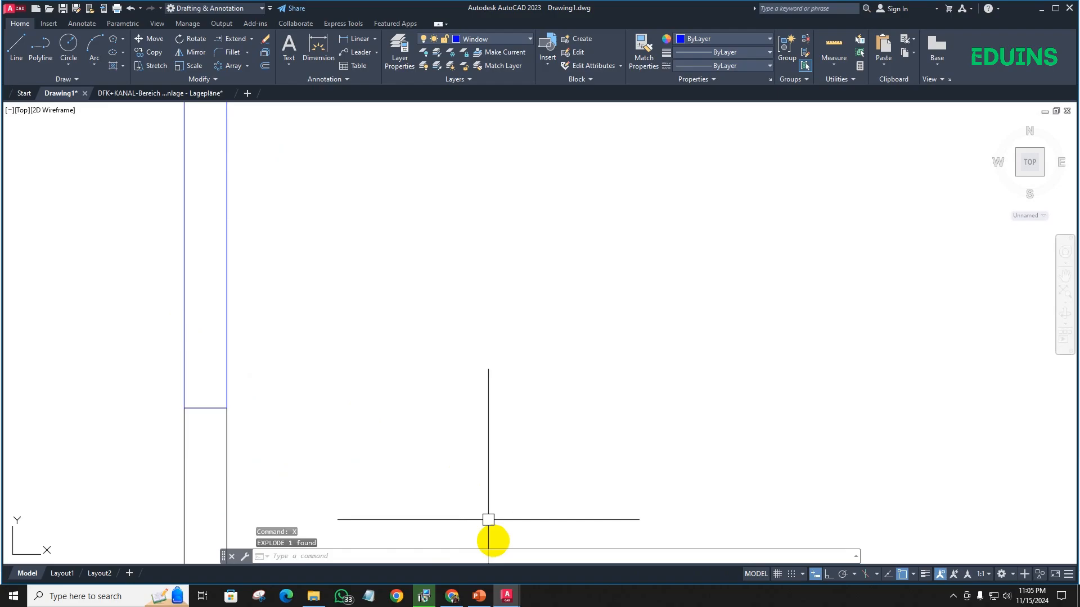
# - Switch to Google Meet in Chrome and start a new meeting
pyautogui.click(453, 597)
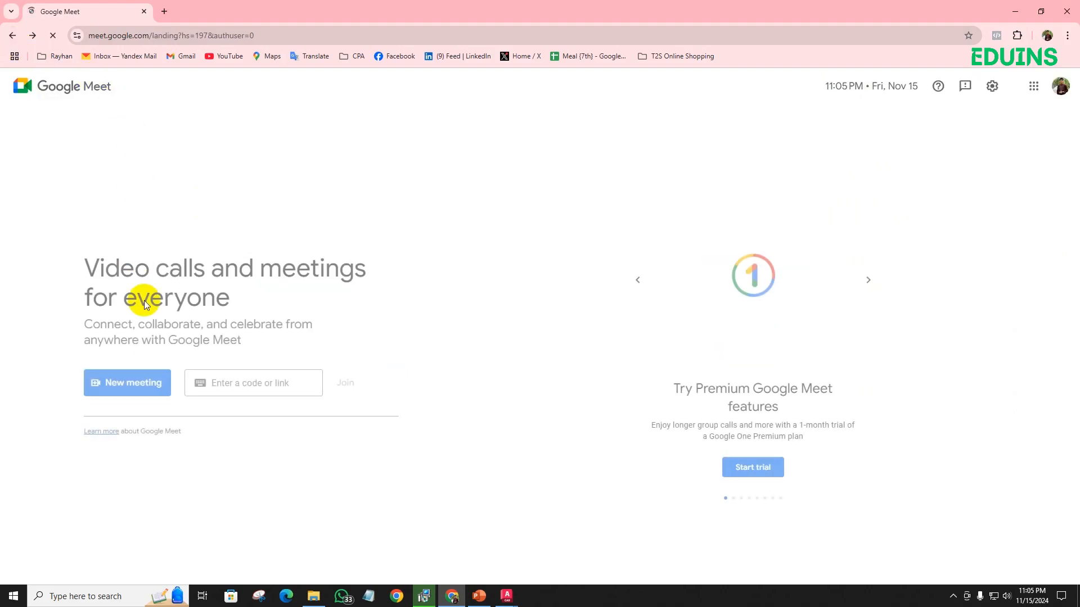
pyautogui.click(144, 388)
pyautogui.click(143, 446)
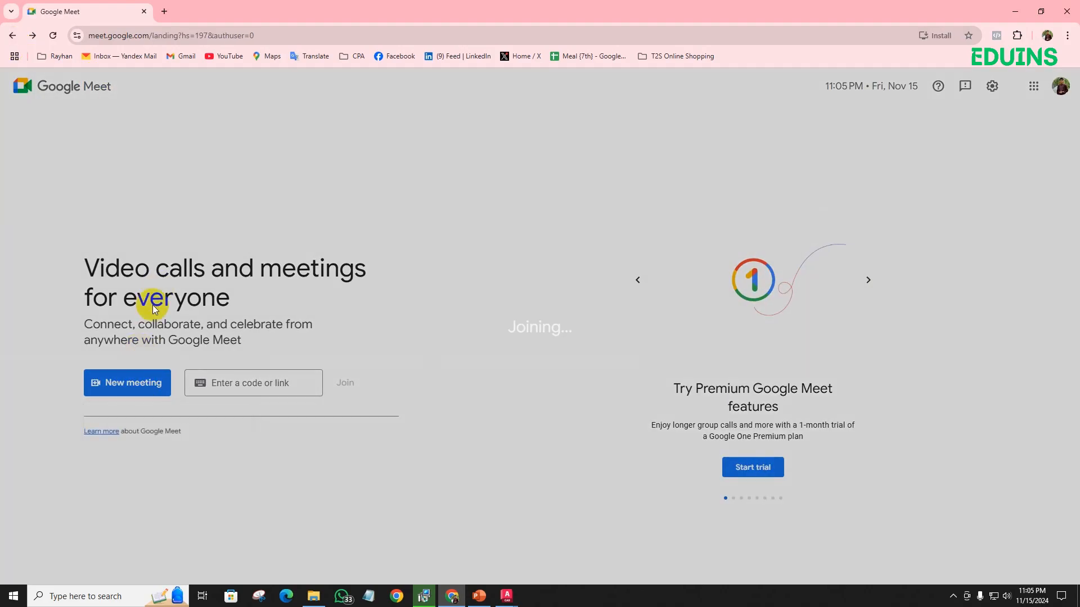
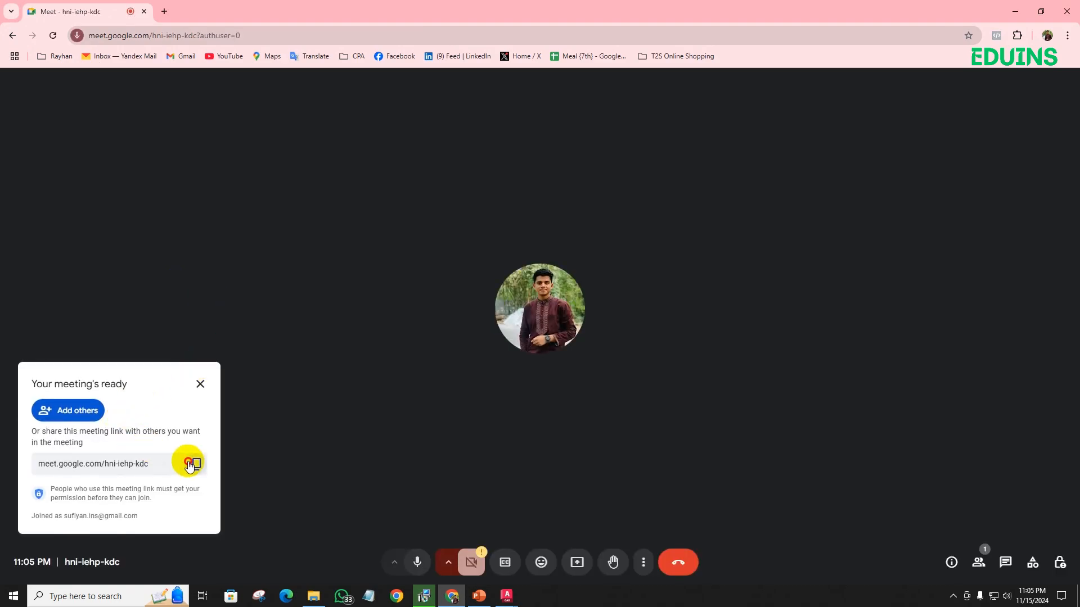
# - Copy the new meeting's link, switch to WhatsApp and send it to the first participant's chat
pyautogui.click(190, 463)
pyautogui.click(314, 597)
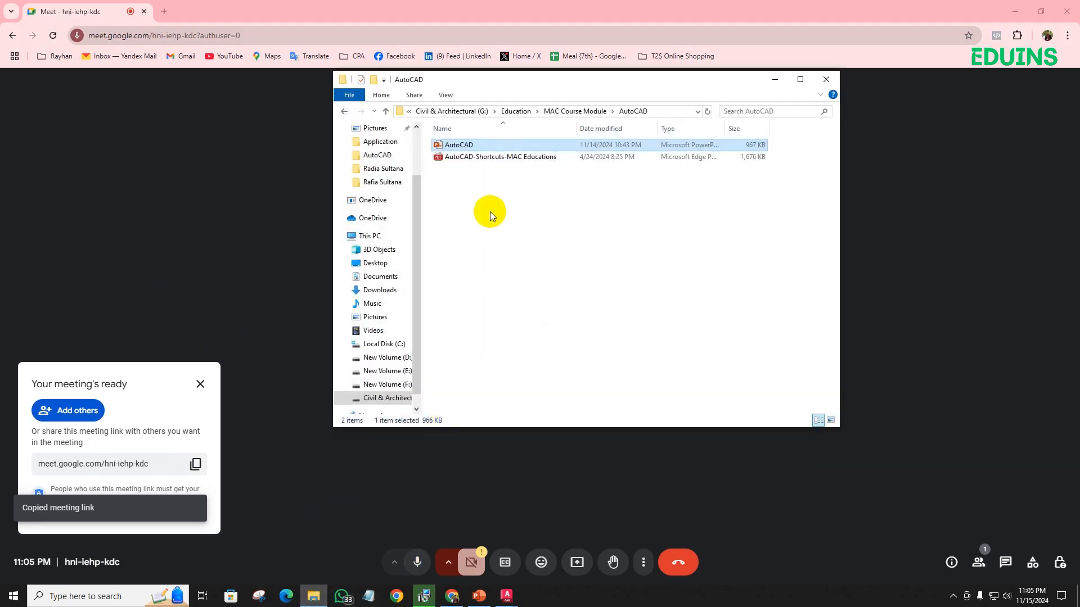
pyautogui.click(334, 596)
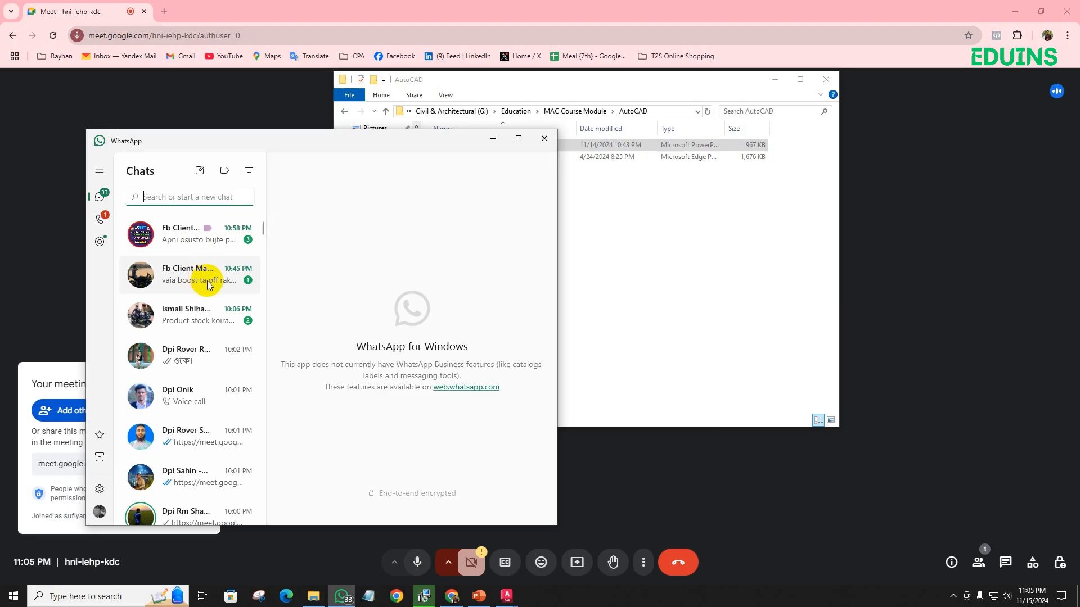
pyautogui.scroll(-5, 208, 284)
pyautogui.click(206, 243)
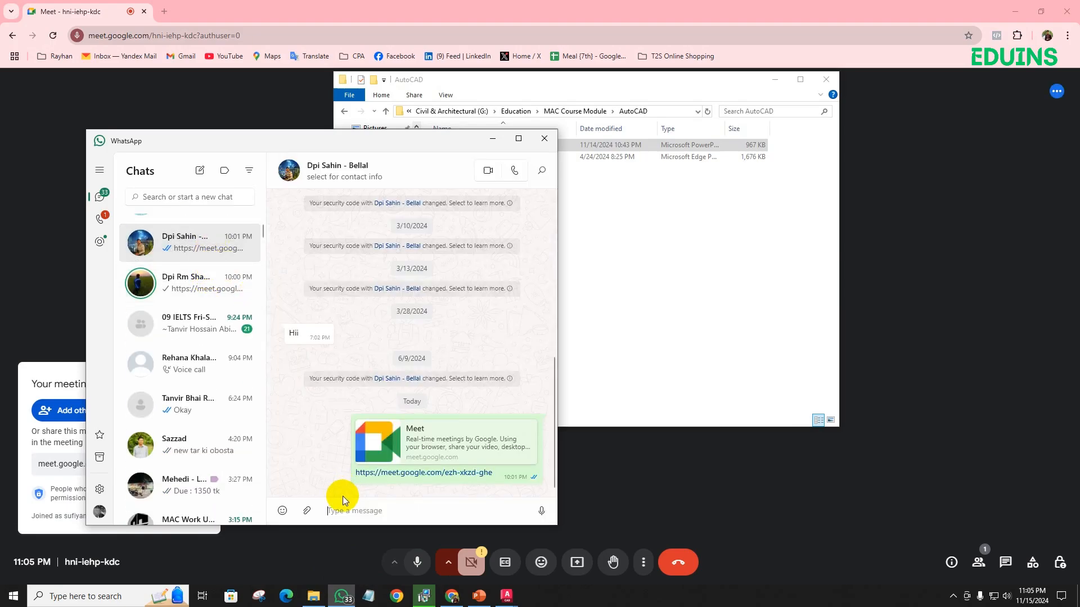
pyautogui.hotkey('ctrl', 'v')
pyautogui.press('Return')
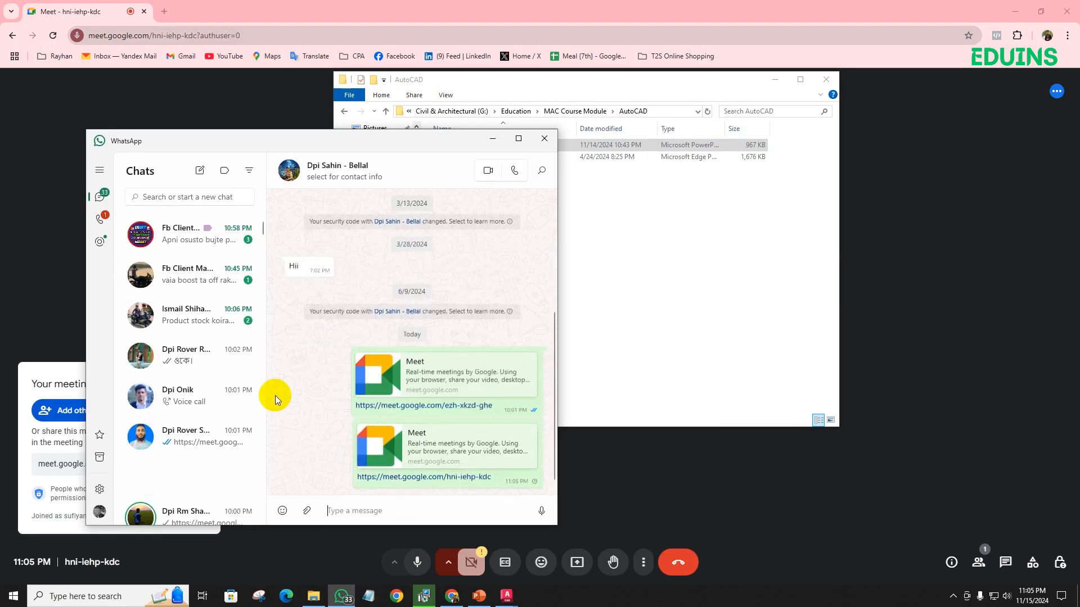
# - Send the copied meeting link to three more participants' chats and minimise WhatsApp
pyautogui.click(203, 445)
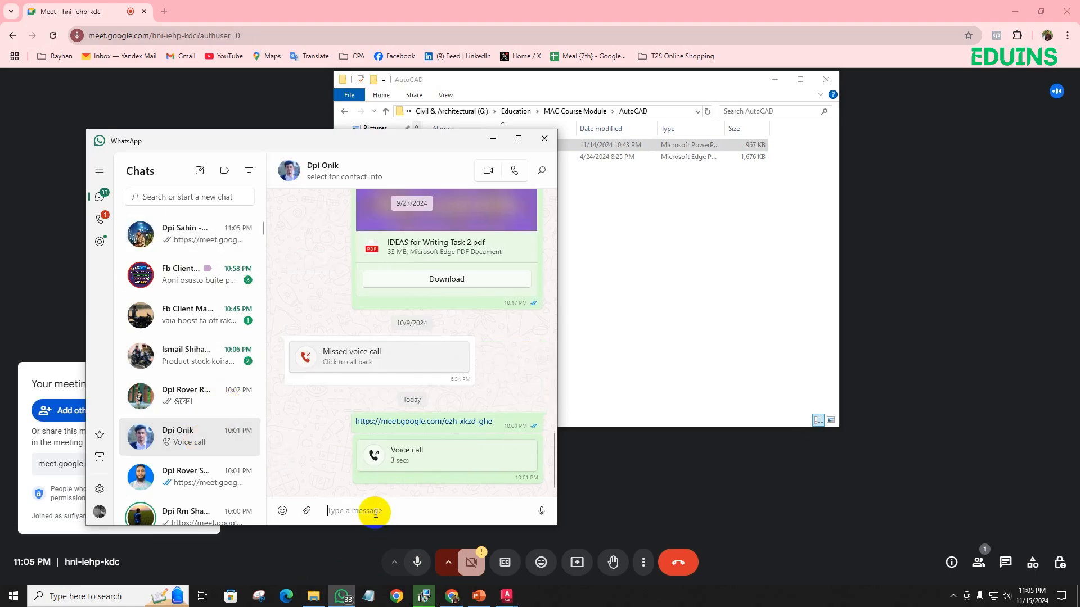
pyautogui.hotkey('ctrl', 'v')
pyautogui.press('Return')
pyautogui.click(228, 479)
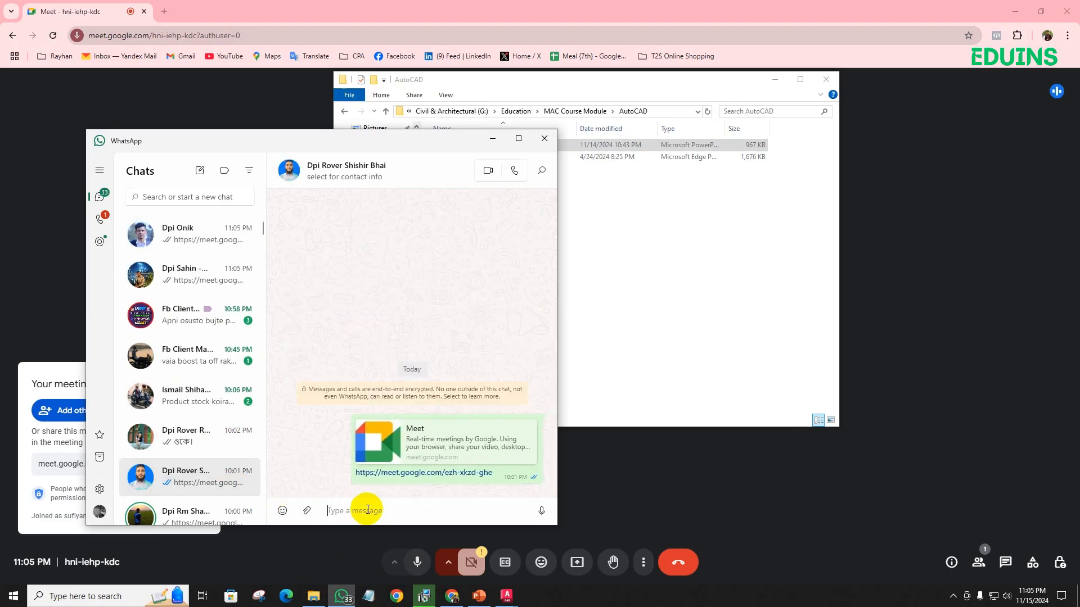
pyautogui.hotkey('ctrl', 'v')
pyautogui.press('Return')
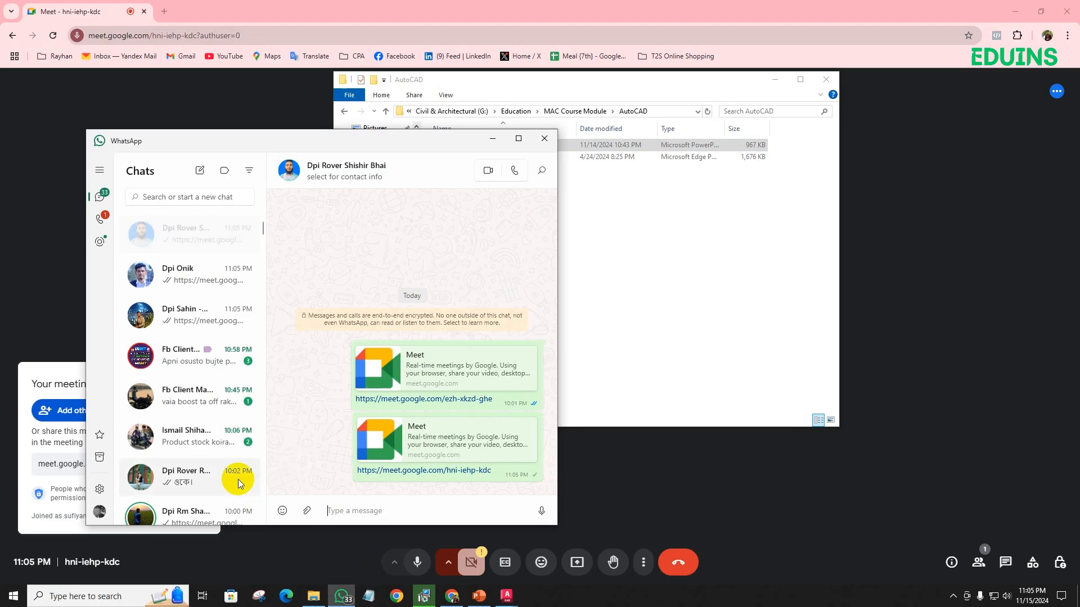
pyautogui.click(236, 477)
pyautogui.hotkey('ctrl', 'v')
pyautogui.press('Return')
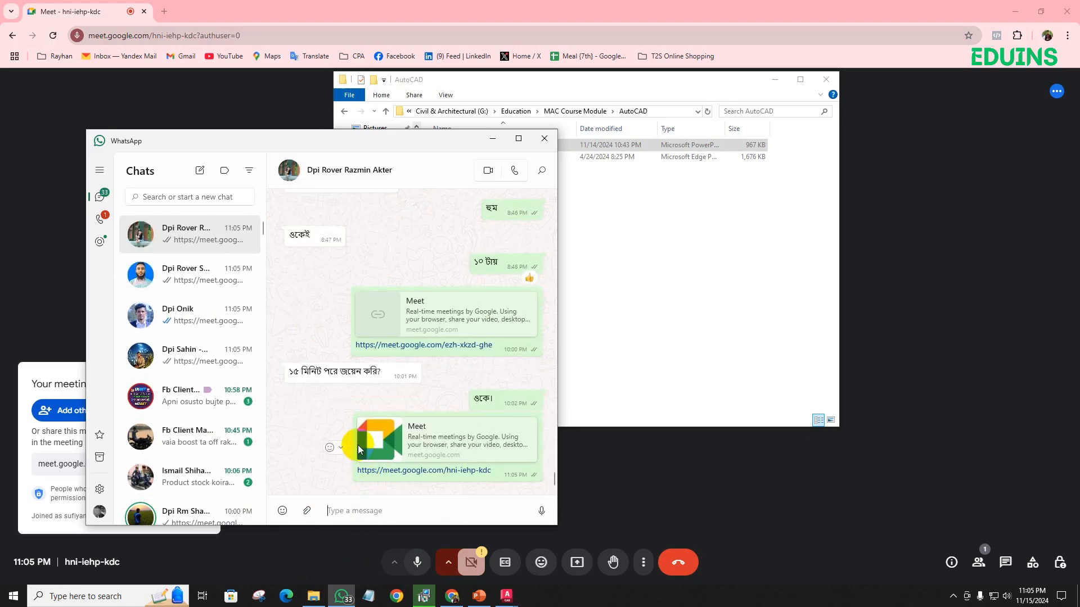
pyautogui.click(484, 145)
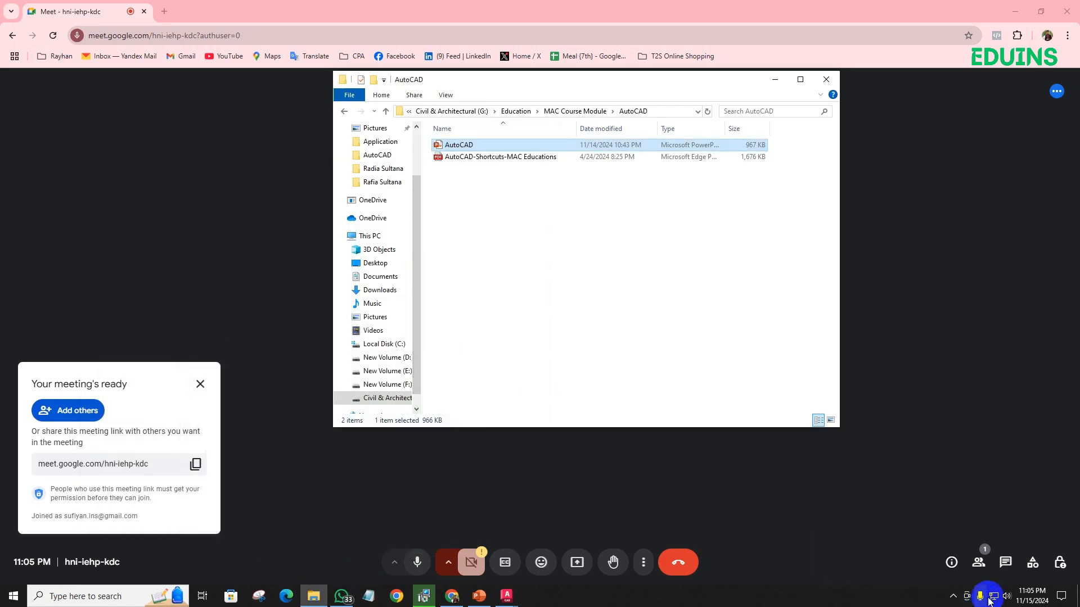
# - Switch back to the floor plan in AutoCAD and hide the screen-sharing notice
pyautogui.click(955, 597)
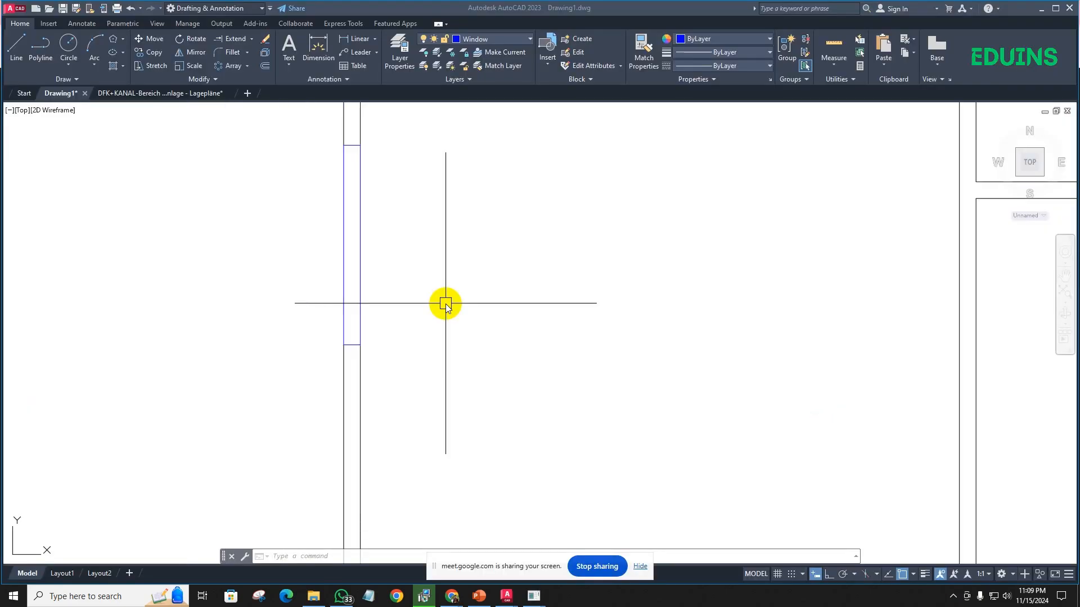
pyautogui.scroll(-3, 446, 301)
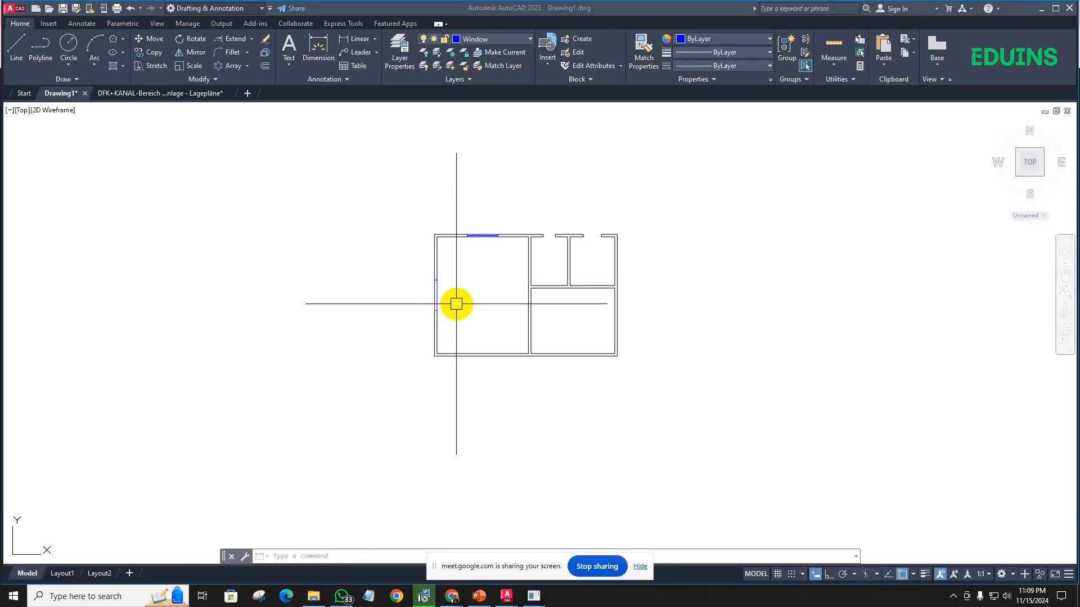
pyautogui.scroll(2, 398, 302)
pyautogui.scroll(6, 450, 286)
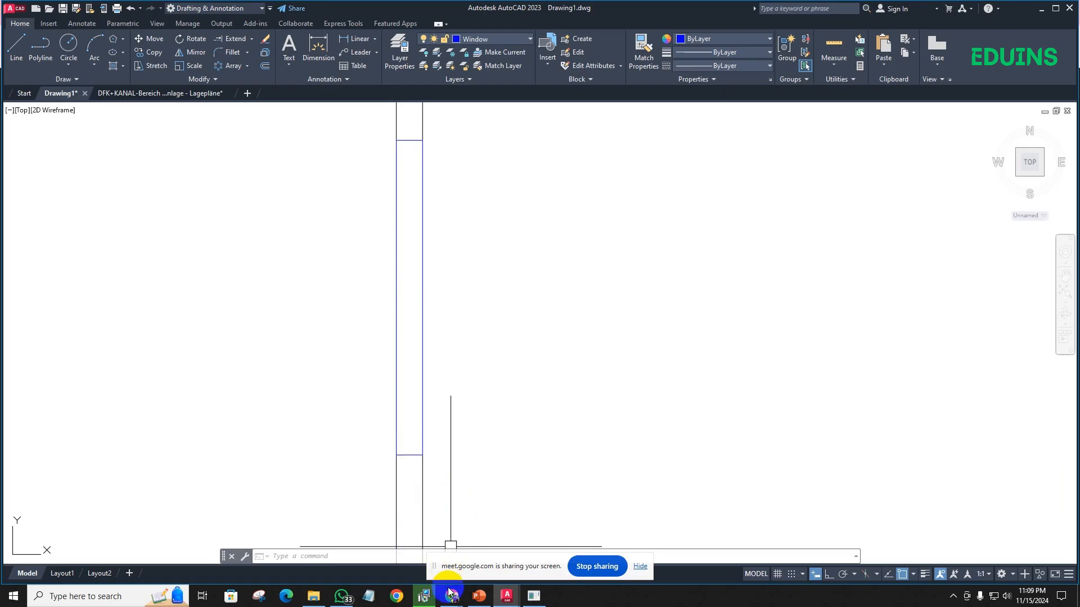
pyautogui.click(639, 567)
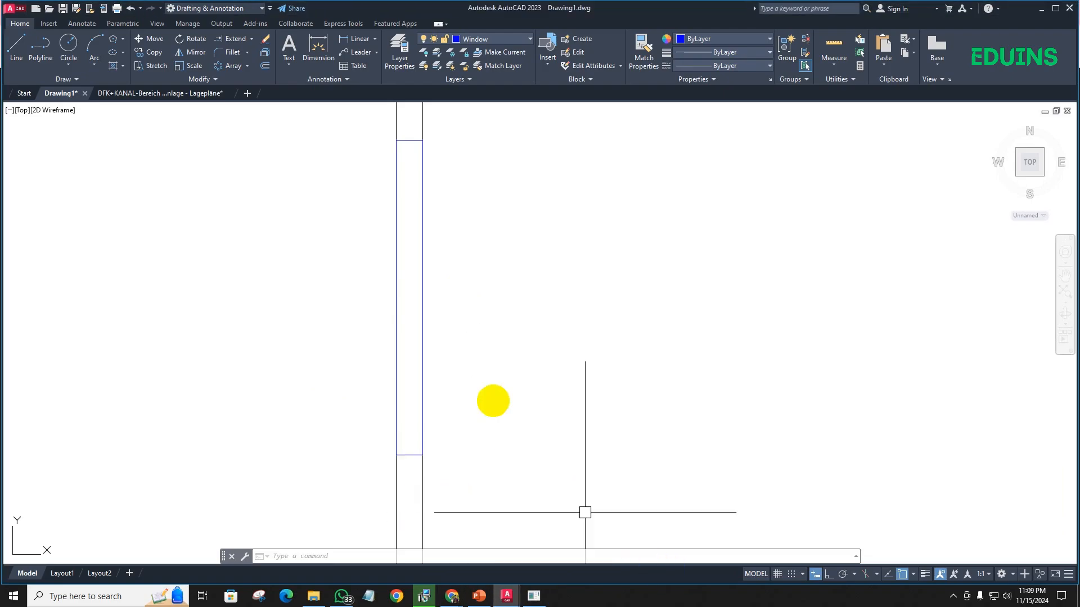
# - Examine the exploded window in the left outer wall and check its inner long edge as a separate line
pyautogui.scroll(2, 427, 247)
pyautogui.moveTo(444, 272)
pyautogui.mouseDown(button='middle')
pyautogui.moveTo(464, 281)
pyautogui.moveTo(412, 293)
pyautogui.mouseUp(button='middle')
pyautogui.scroll(1, 413, 292)
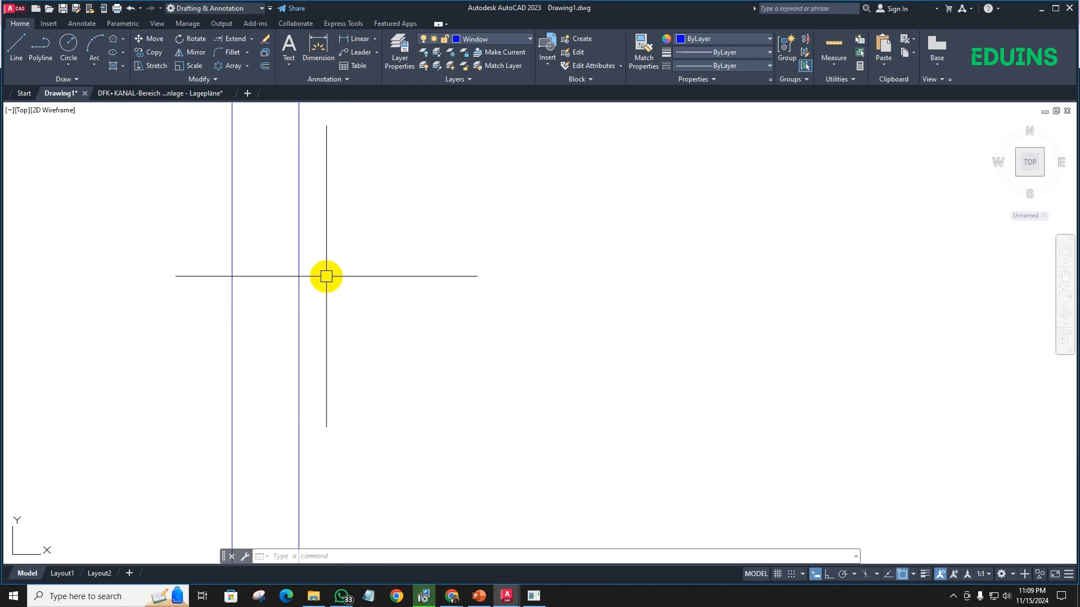
pyautogui.scroll(-4, 325, 275)
pyautogui.scroll(4, 301, 203)
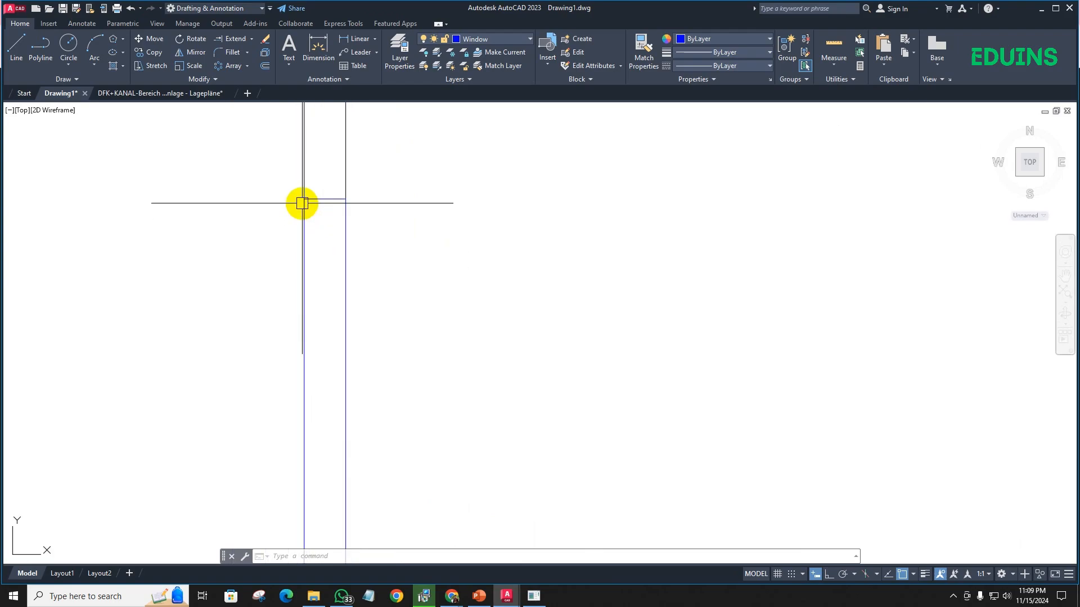
pyautogui.click(345, 282)
pyautogui.scroll(-2, 416, 295)
pyautogui.moveTo(416, 295); pyautogui.dragTo(374, 257, button='middle')
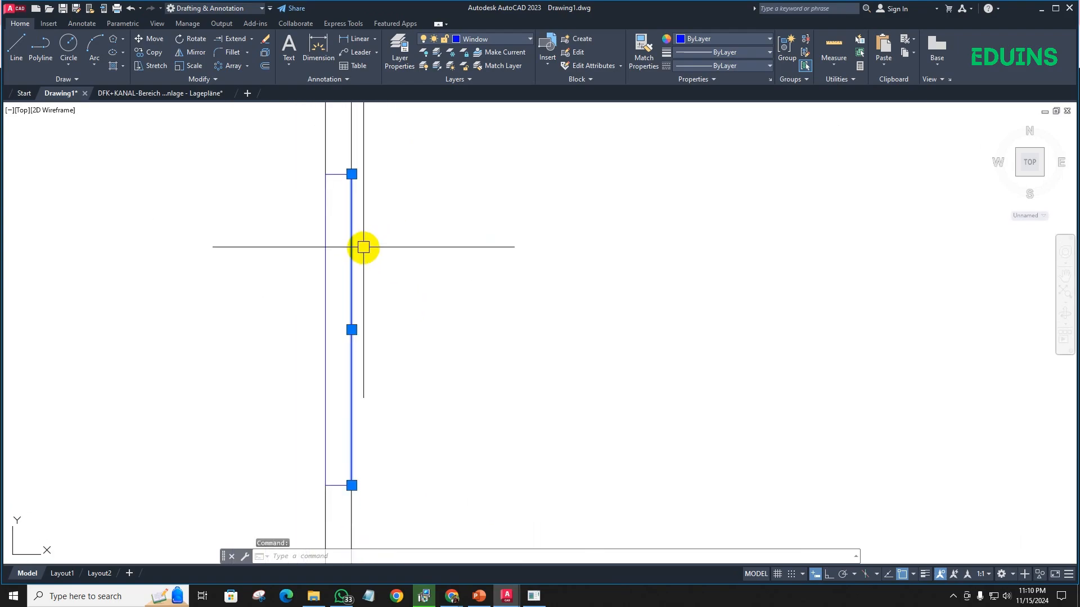
pyautogui.press('Escape')
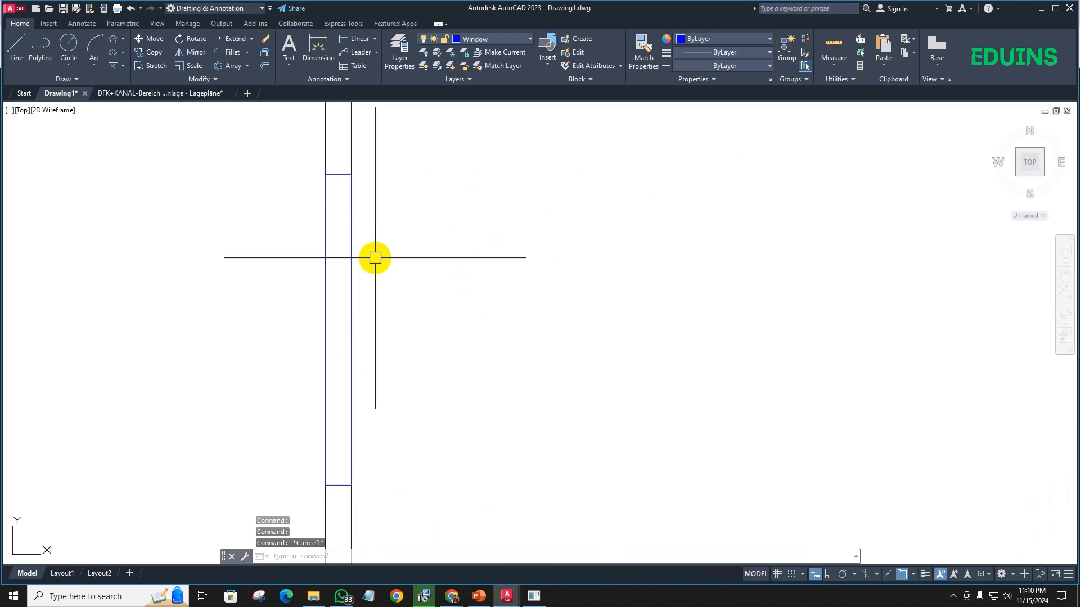
# - Offset both long edge lines of the left outer wall's window 2" toward the inside of the window
pyautogui.write('o')
pyautogui.press('Return')
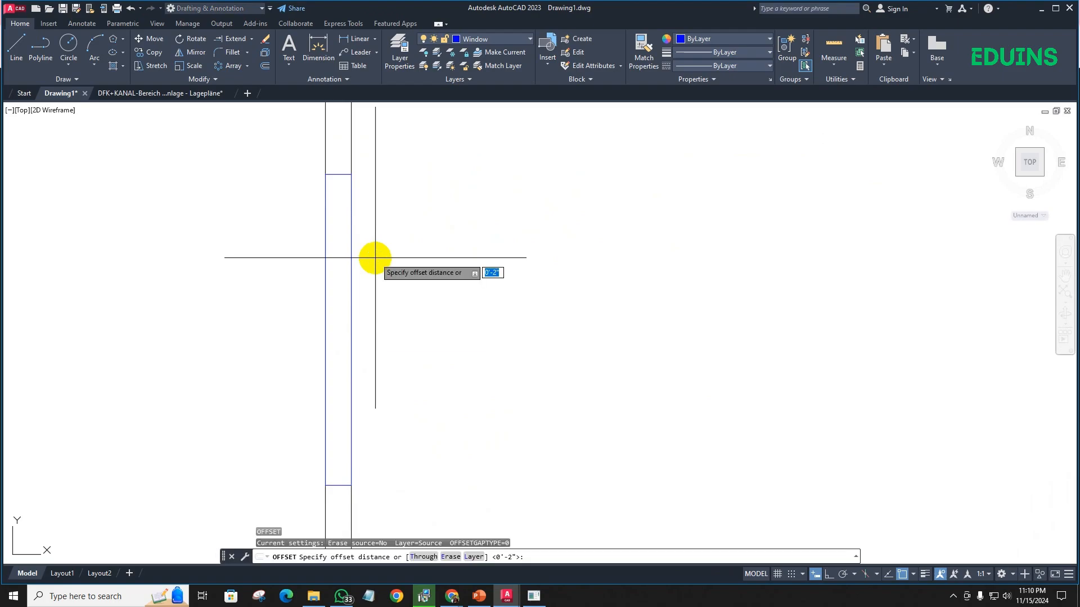
pyautogui.press('Return')
pyautogui.click(351, 256)
pyautogui.click(311, 261)
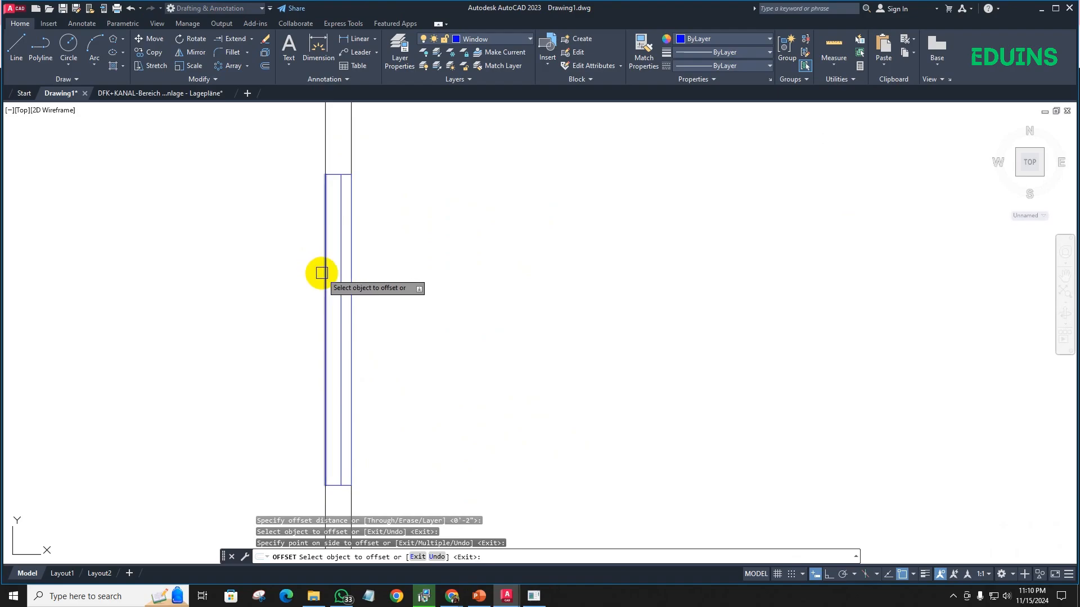
pyautogui.click(323, 272)
pyautogui.click(444, 275)
pyautogui.scroll(-5, 281, 287)
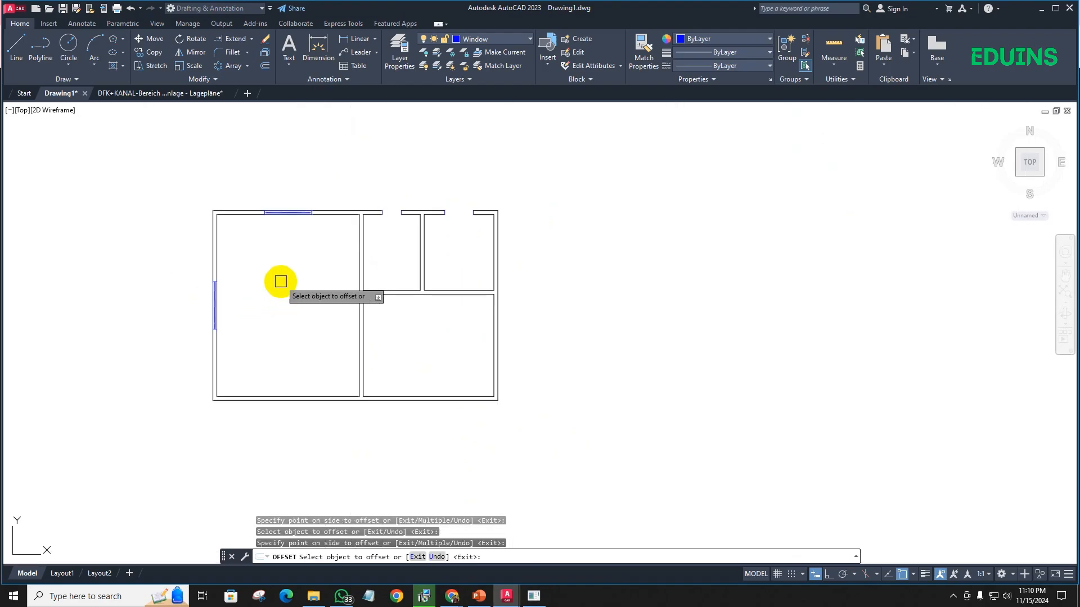
pyautogui.scroll(6, 349, 240)
pyautogui.press('Escape')
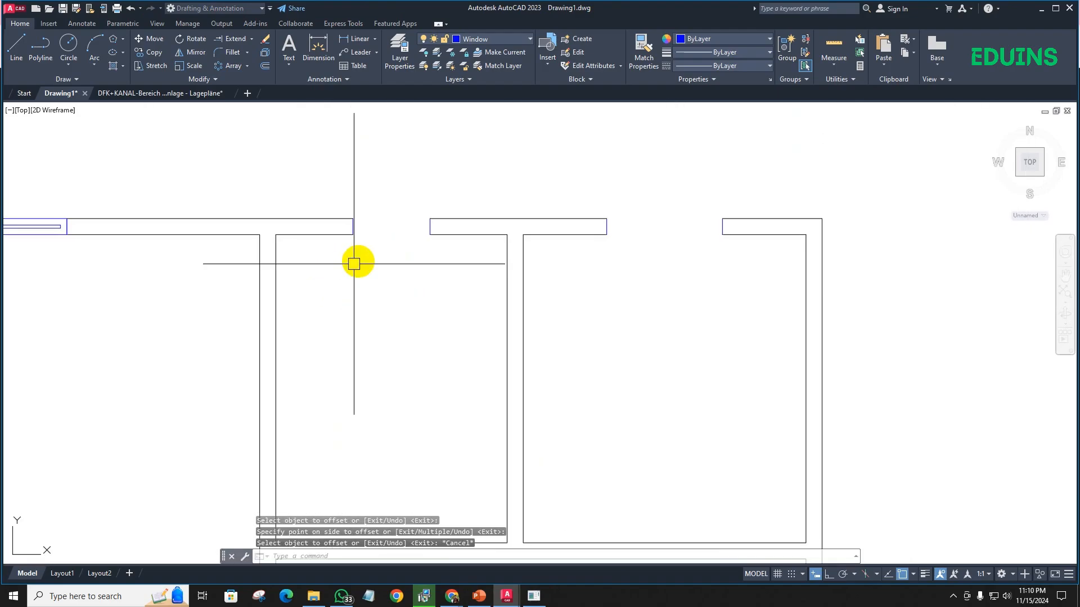
# - Erase the four short wall end lines at the two small-room openings in the upper outer wall
pyautogui.click(337, 200)
pyautogui.click(511, 276)
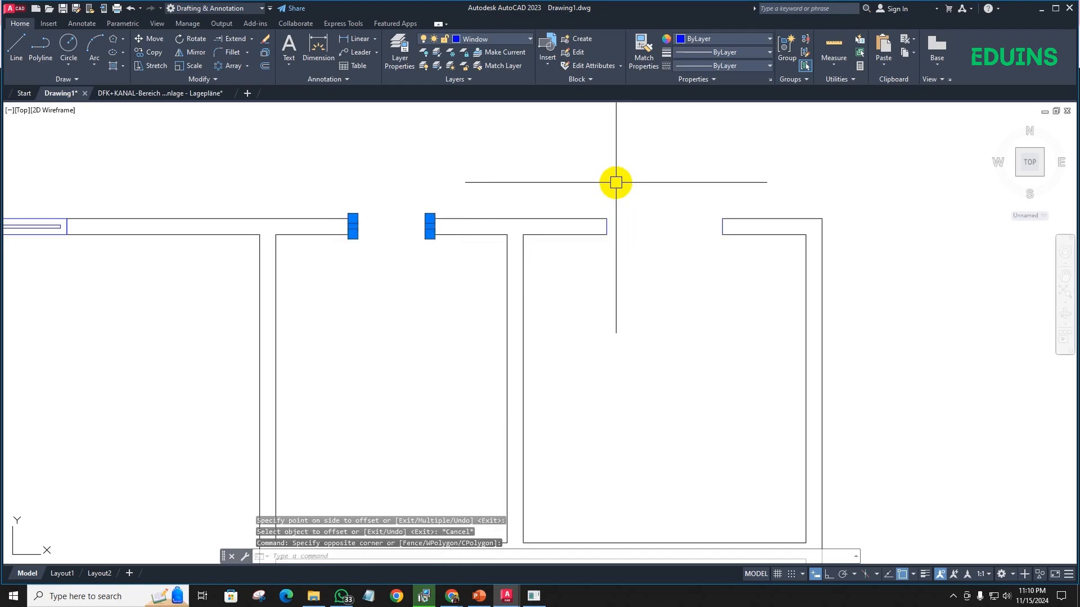
pyautogui.click(576, 181)
pyautogui.click(761, 306)
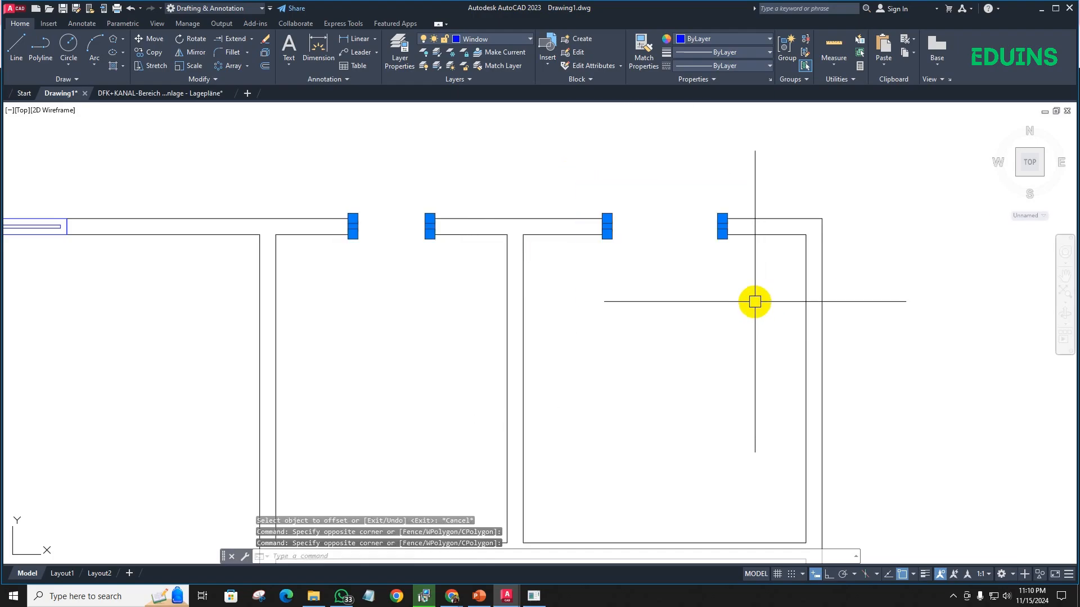
pyautogui.press('Delete')
# - Draw window rectangles filling the two small-room openings in the upper outer wall, between opposite corners of the wall ends
pyautogui.write('rec')
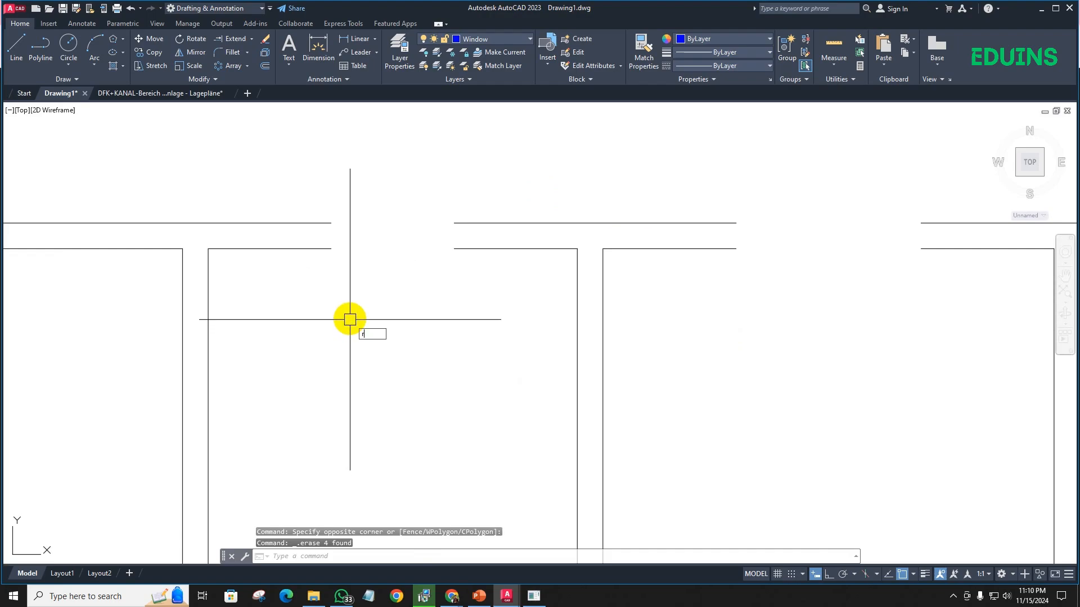
pyautogui.press('Return')
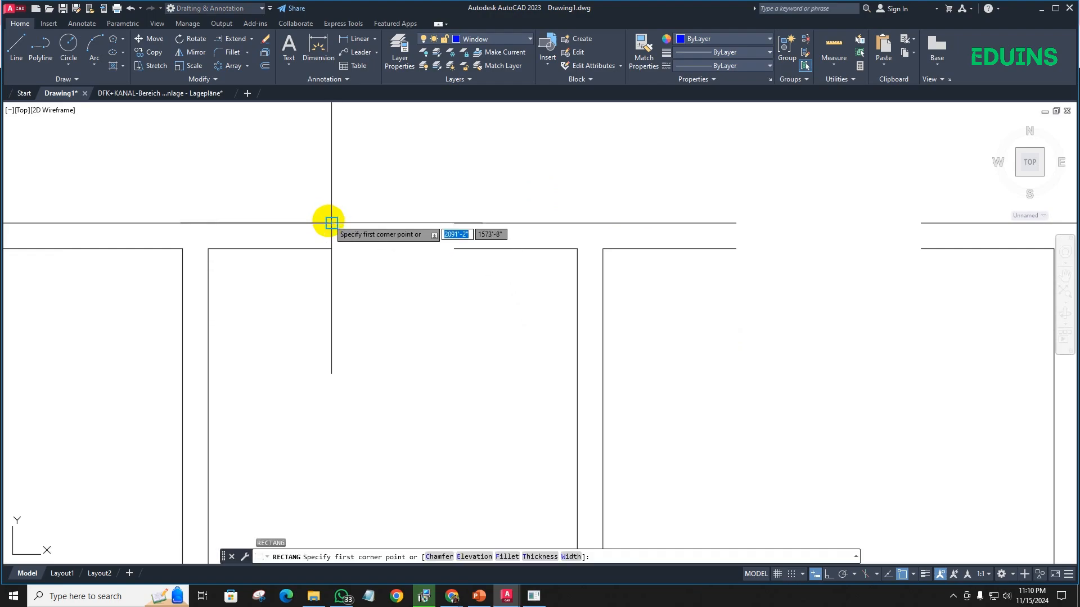
pyautogui.click(331, 223)
pyautogui.click(454, 248)
pyautogui.scroll(-4, 282, 287)
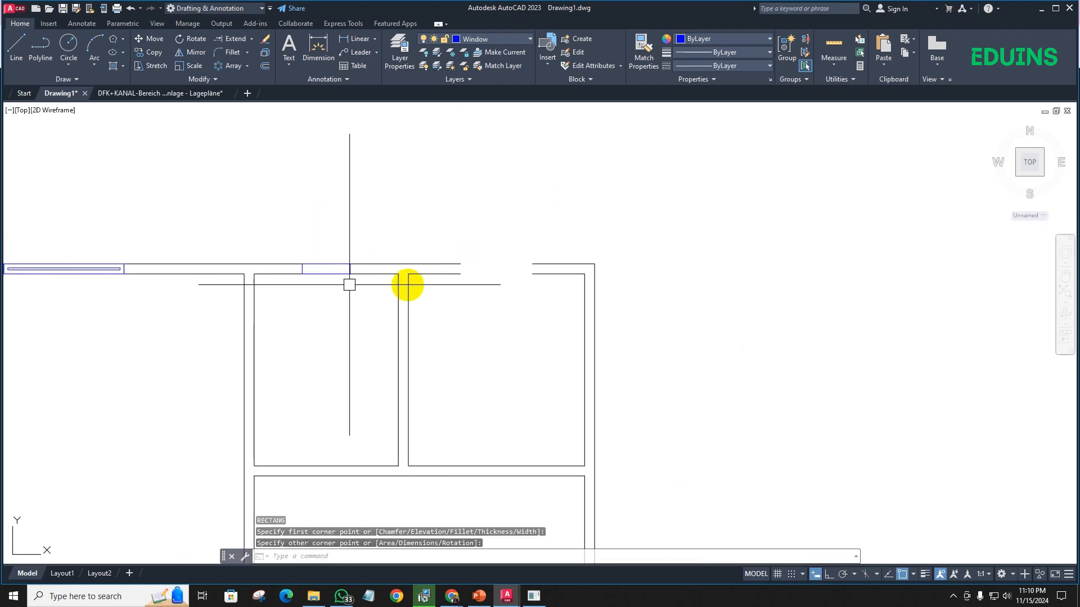
pyautogui.scroll(4, 467, 272)
pyautogui.press('Return')
pyautogui.click(443, 251)
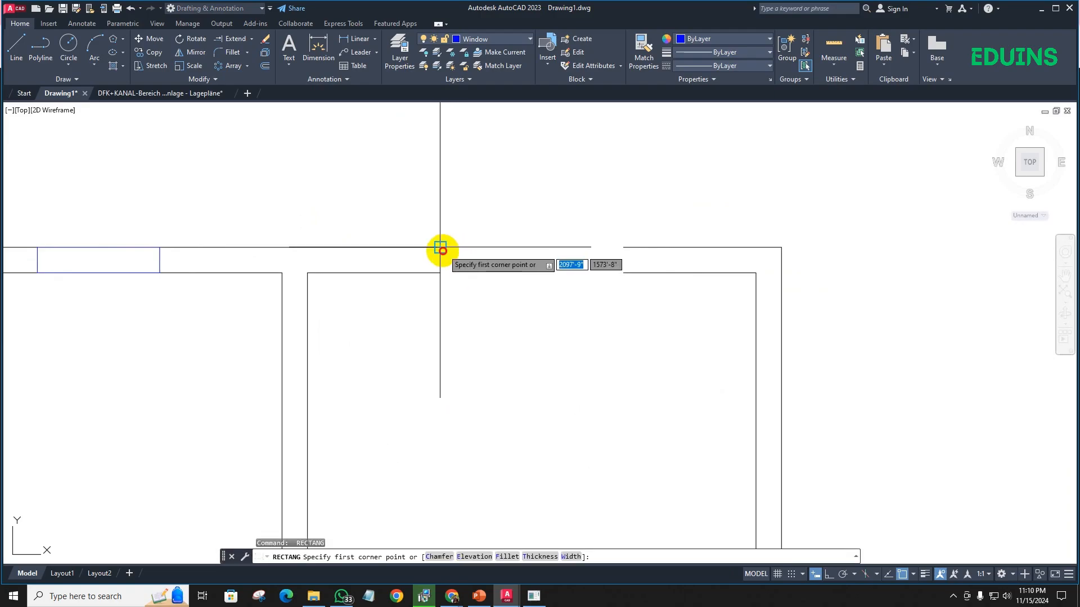
pyautogui.click(622, 274)
pyautogui.scroll(-2, 544, 294)
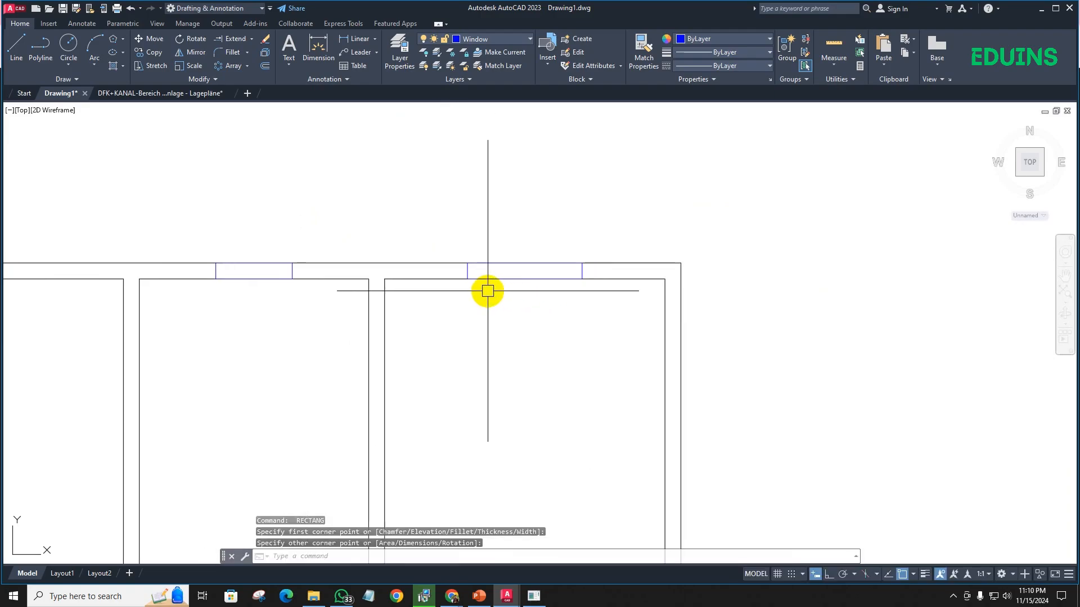
# - Offset the two small-room window rectangles in the upper outer wall 2" inward
pyautogui.write('o')
pyautogui.press('Return')
pyautogui.press('Return')
pyautogui.scroll(6, 502, 272)
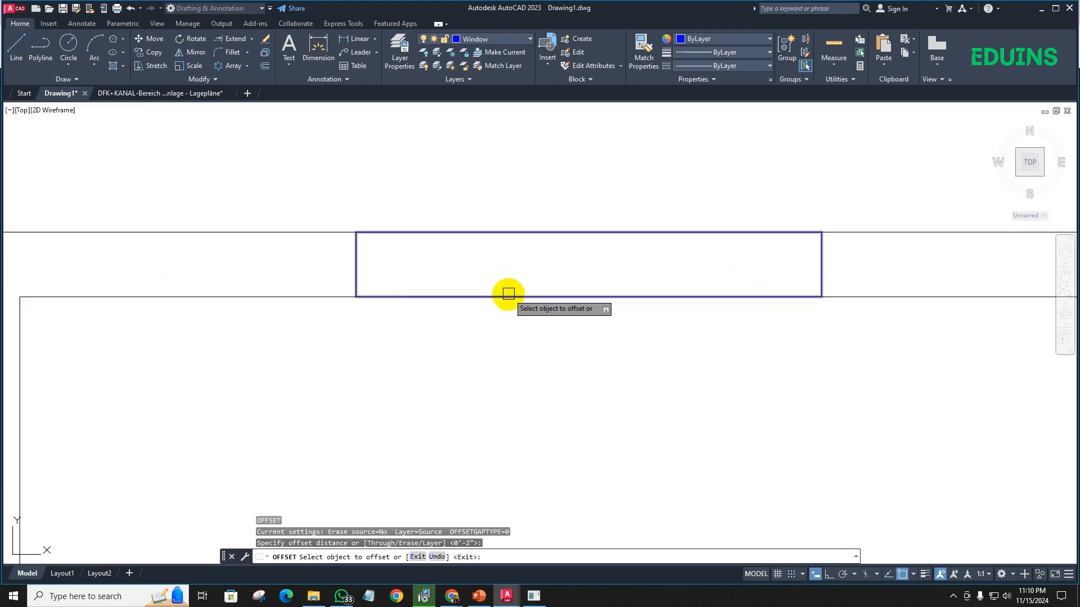
pyautogui.click(508, 294)
pyautogui.click(506, 250)
pyautogui.scroll(-4, 506, 251)
pyautogui.scroll(-1, 488, 302)
pyautogui.scroll(1, 166, 298)
pyautogui.click(156, 284)
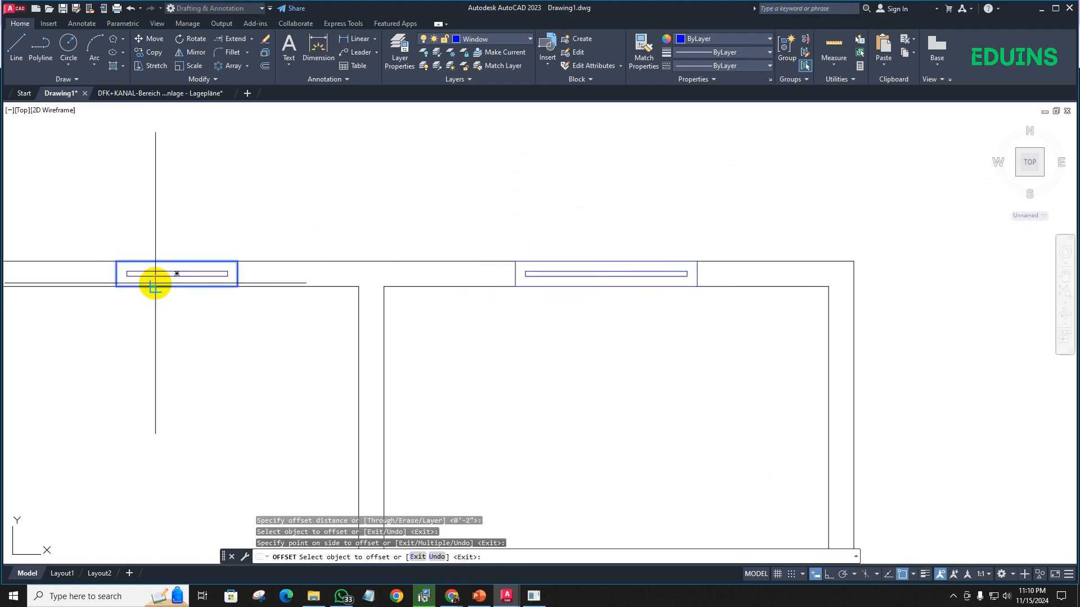
pyautogui.click(157, 272)
pyautogui.scroll(-7, 199, 284)
pyautogui.moveTo(198, 305); pyautogui.dragTo(334, 257, button='middle')
pyautogui.scroll(-2, 410, 217)
pyautogui.scroll(4, 289, 231)
pyautogui.scroll(-2, 332, 222)
pyautogui.press('Escape')
pyautogui.scroll(-4, 332, 223)
pyautogui.scroll(6, 374, 244)
pyautogui.scroll(-4, 376, 246)
pyautogui.scroll(3, 344, 282)
pyautogui.scroll(-5, 363, 287)
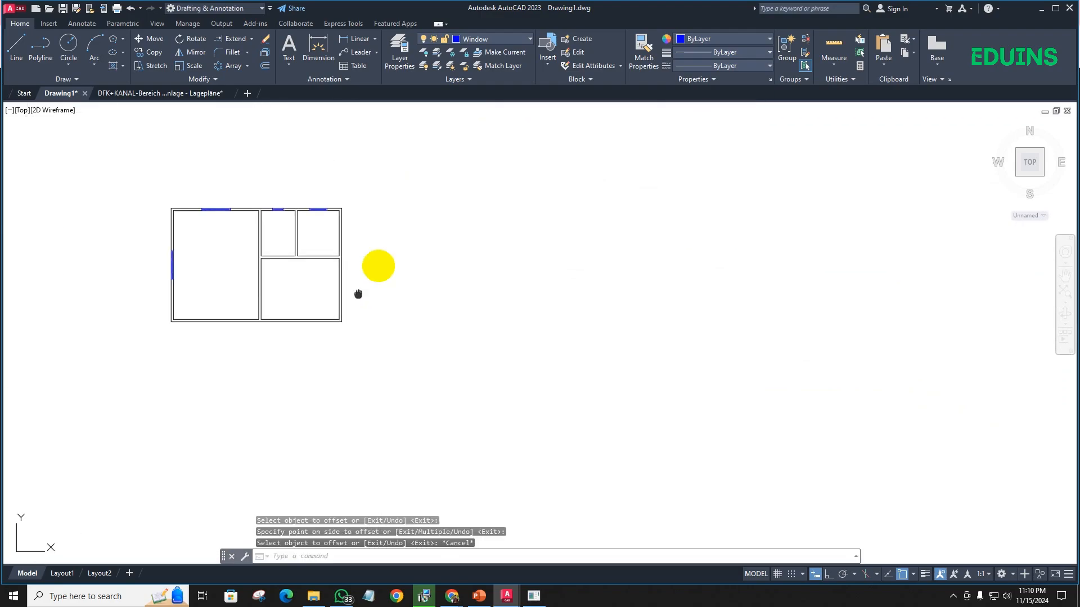
pyautogui.scroll(10, 327, 291)
pyautogui.write('l')
pyautogui.press('Return')
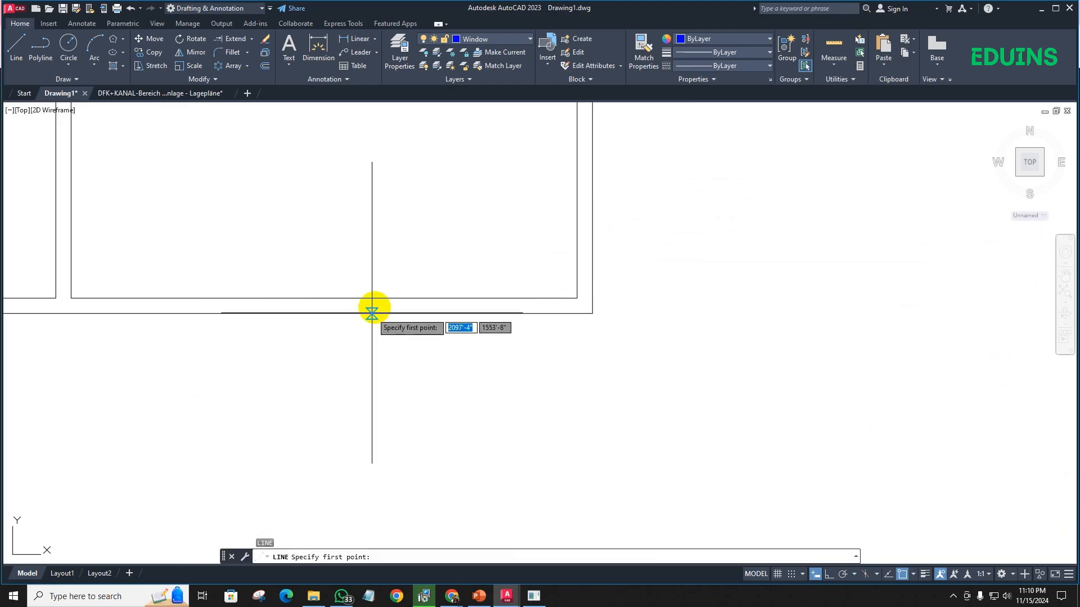
pyautogui.click(324, 296)
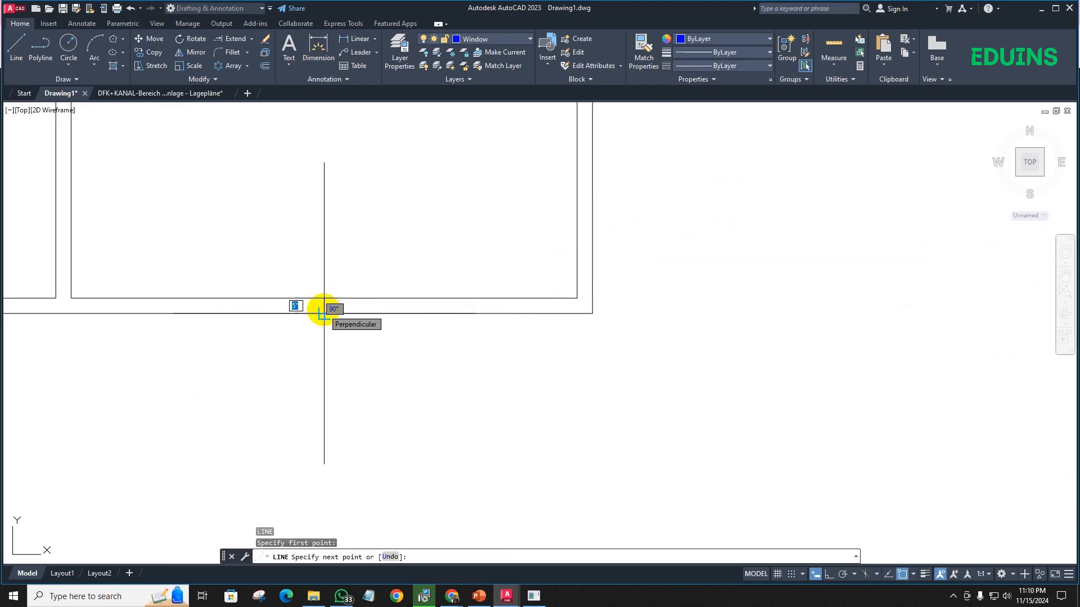
pyautogui.press('Escape')
pyautogui.scroll(-3, 343, 253)
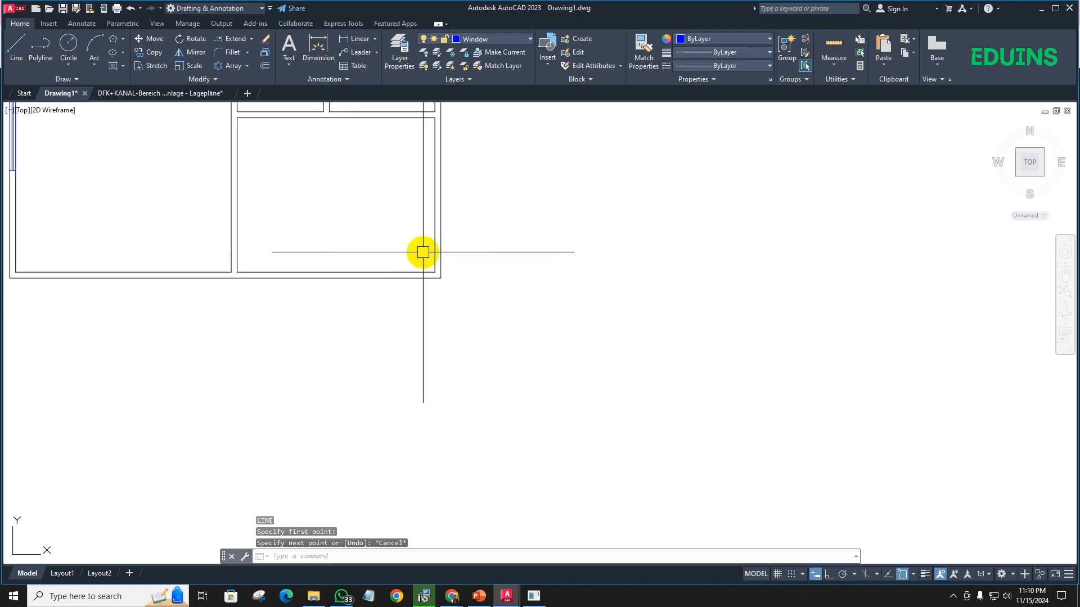
pyautogui.moveTo(421, 252); pyautogui.dragTo(343, 263, button='middle')
pyautogui.scroll(3, 327, 287)
pyautogui.scroll(-2, 331, 284)
pyautogui.scroll(2, 340, 281)
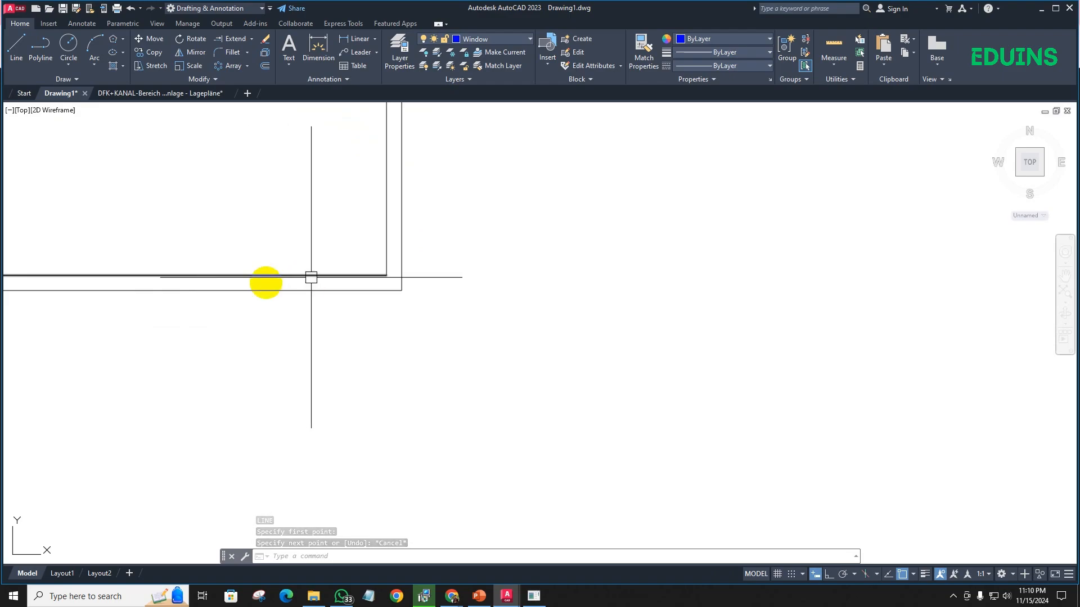
# - Draw a line across the lower outer wall from the lower-right room's inner corner to the outer wall line
pyautogui.scroll(-4, 209, 249)
pyautogui.moveTo(241, 258); pyautogui.dragTo(292, 260, button='middle')
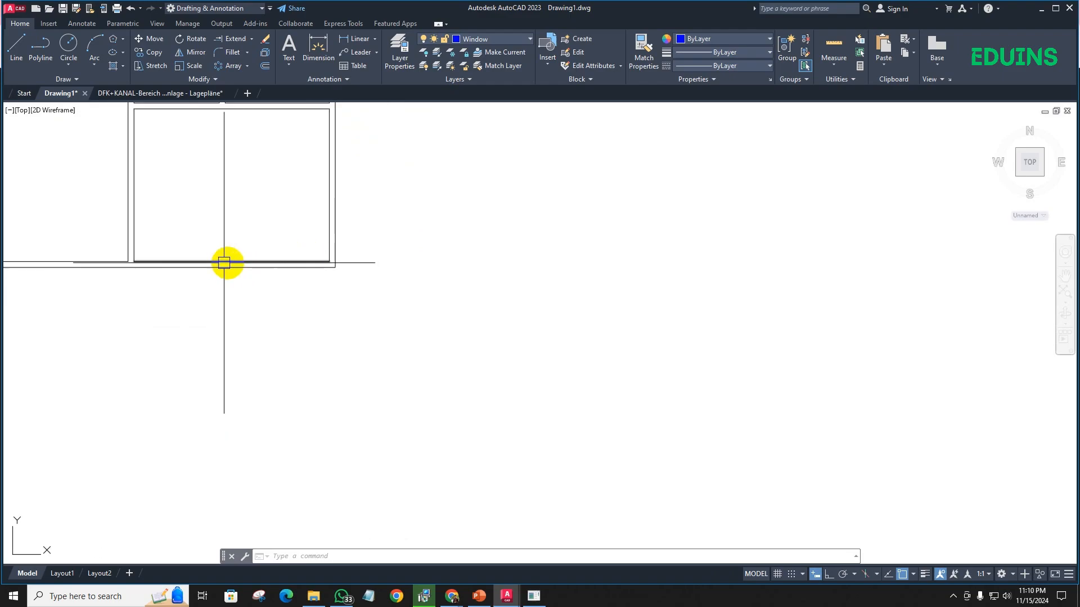
pyautogui.scroll(4, 313, 264)
pyautogui.scroll(2, 343, 264)
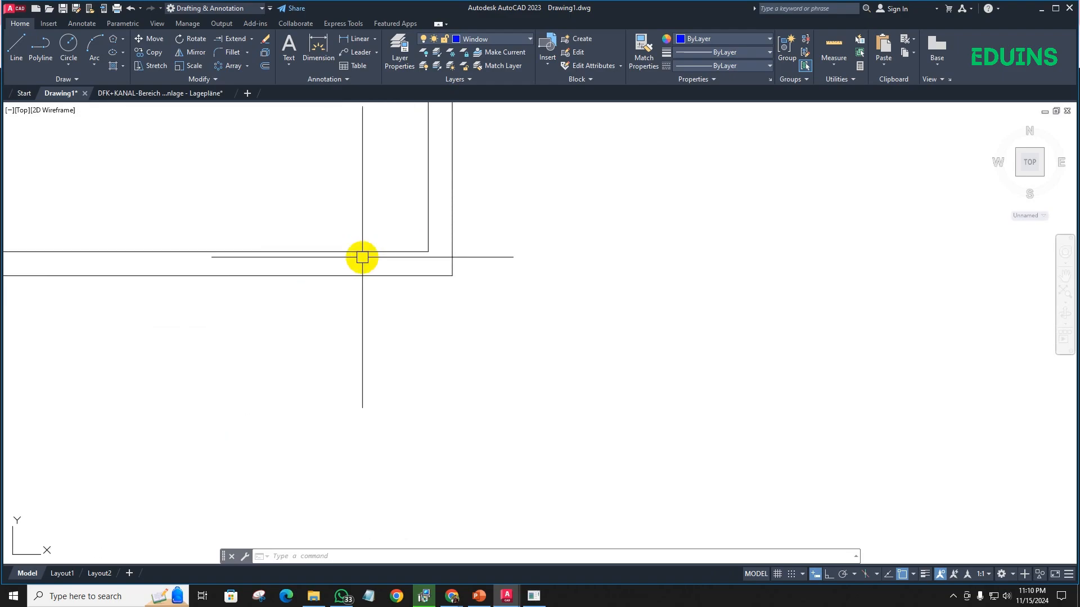
pyautogui.scroll(-2, 362, 257)
pyautogui.moveTo(135, 224); pyautogui.dragTo(254, 245, button='middle')
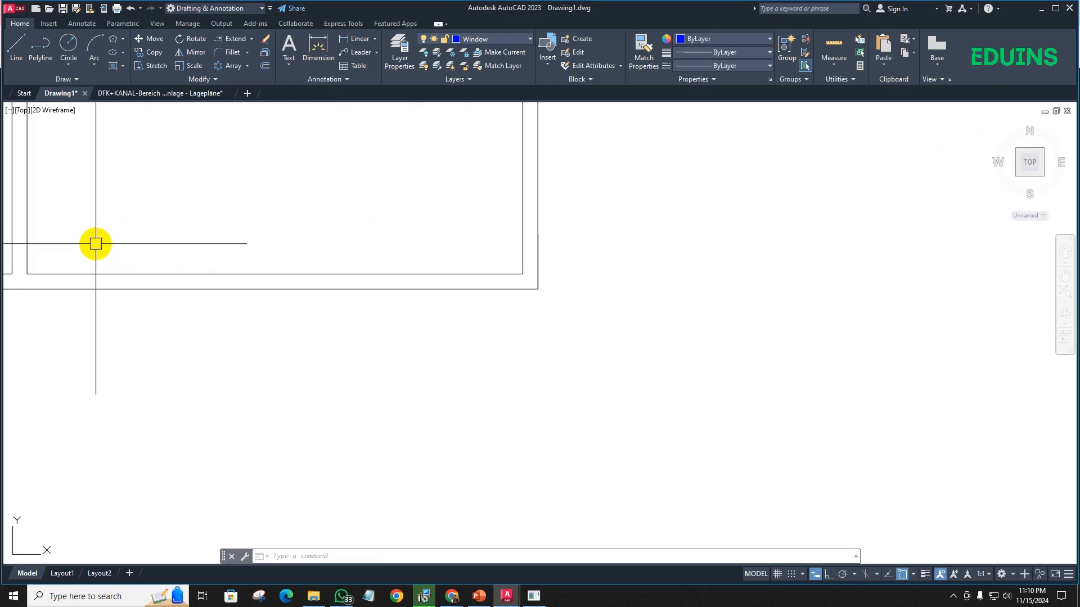
pyautogui.moveTo(470, 246); pyautogui.dragTo(408, 255, button='middle')
pyautogui.scroll(2, 415, 264)
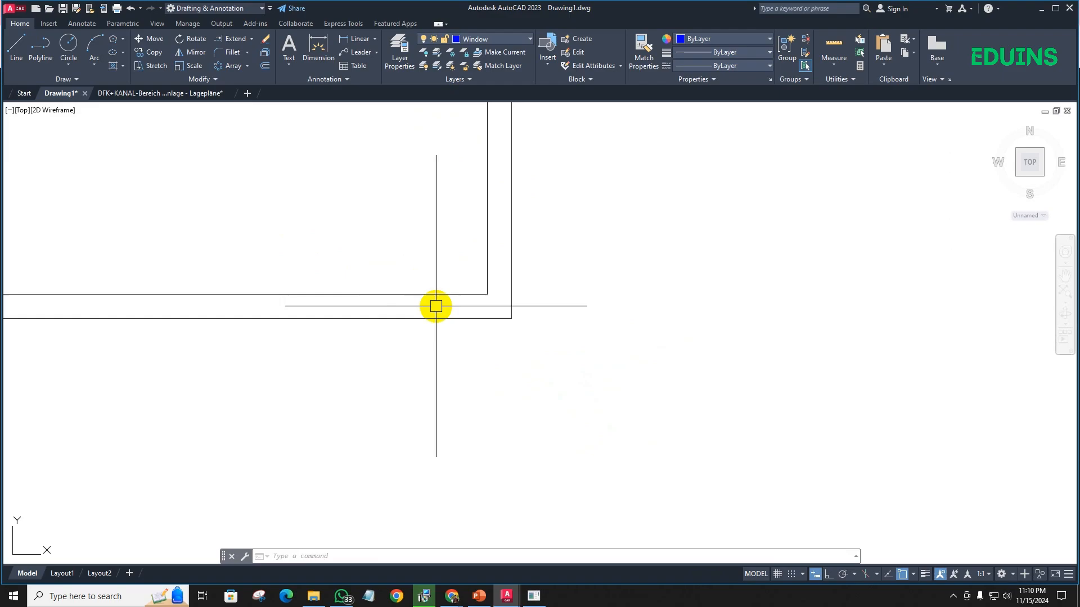
pyautogui.write('l')
pyautogui.press('Return')
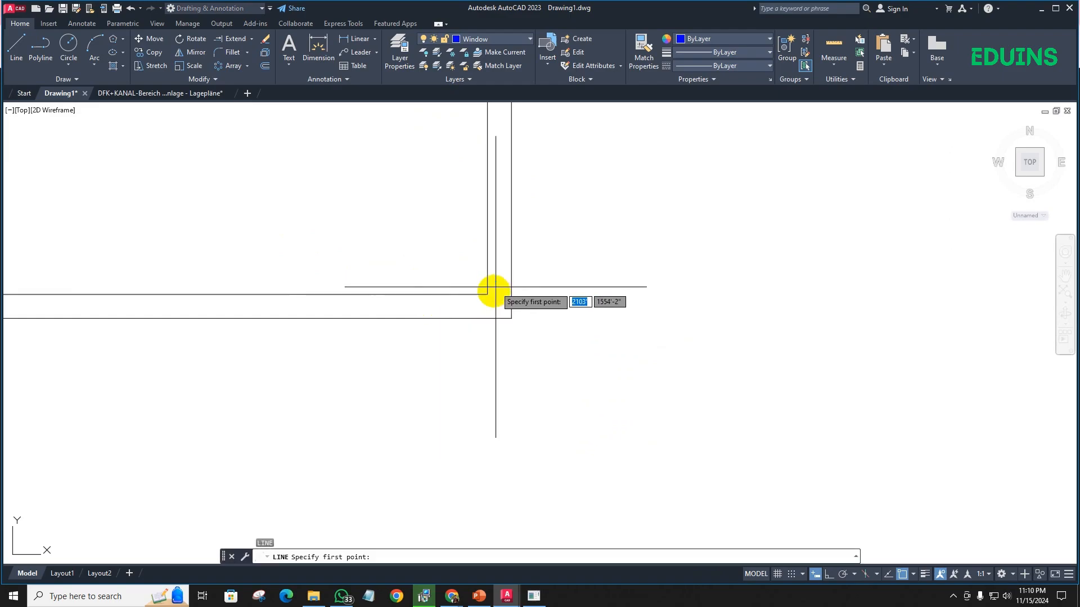
pyautogui.click(488, 294)
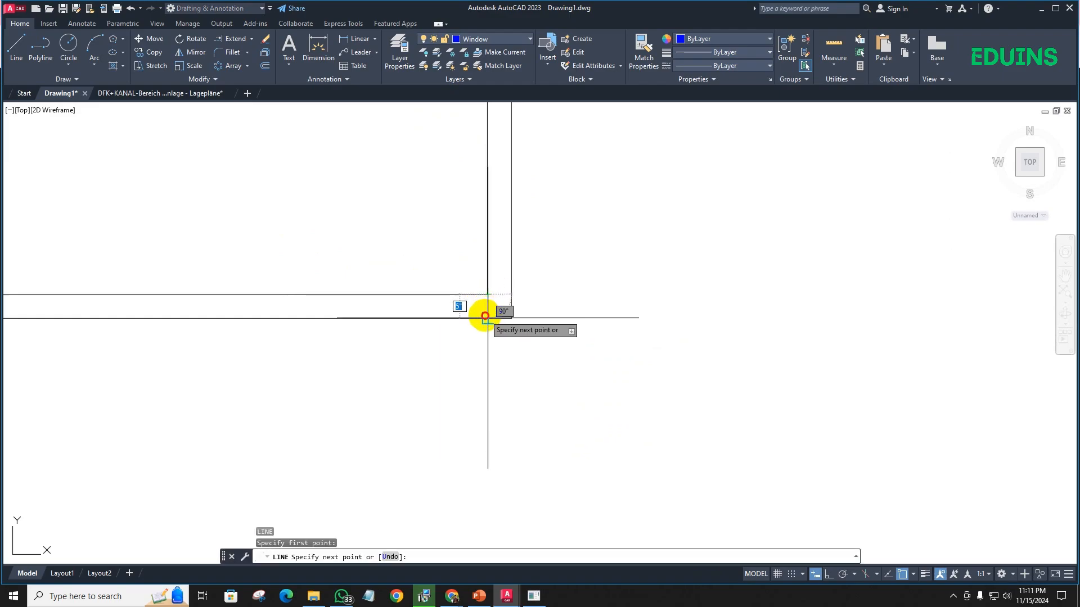
pyautogui.click(486, 316)
pyautogui.press('Return')
# - Offset the short line at the lower-right room's corner 36" to the left along the lower outer wall
pyautogui.moveTo(487, 324); pyautogui.dragTo(464, 344, button='middle')
pyautogui.write('o')
pyautogui.press('Return')
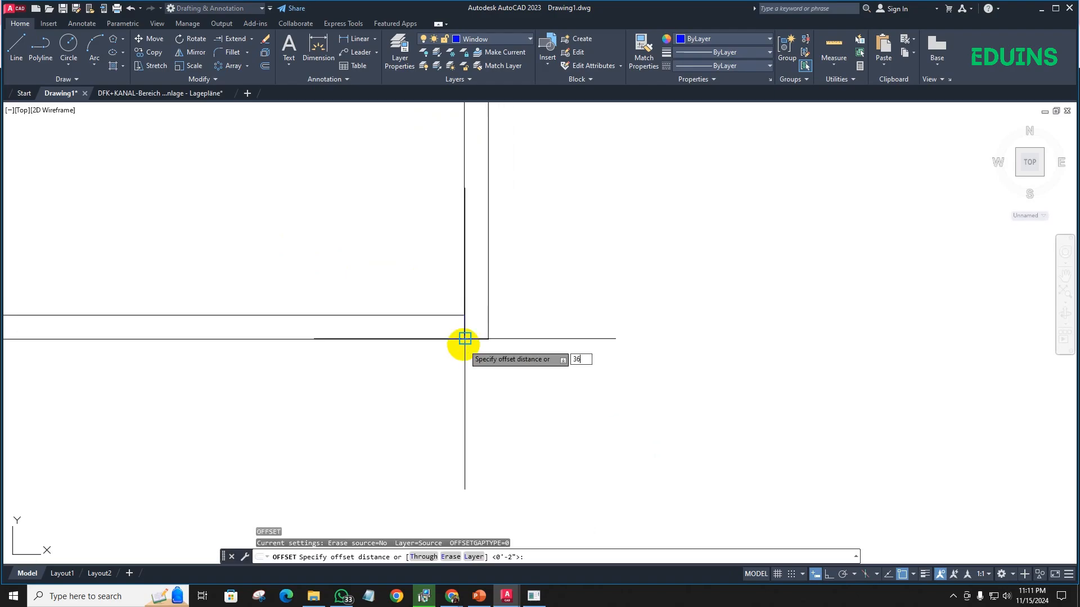
pyautogui.press('Return')
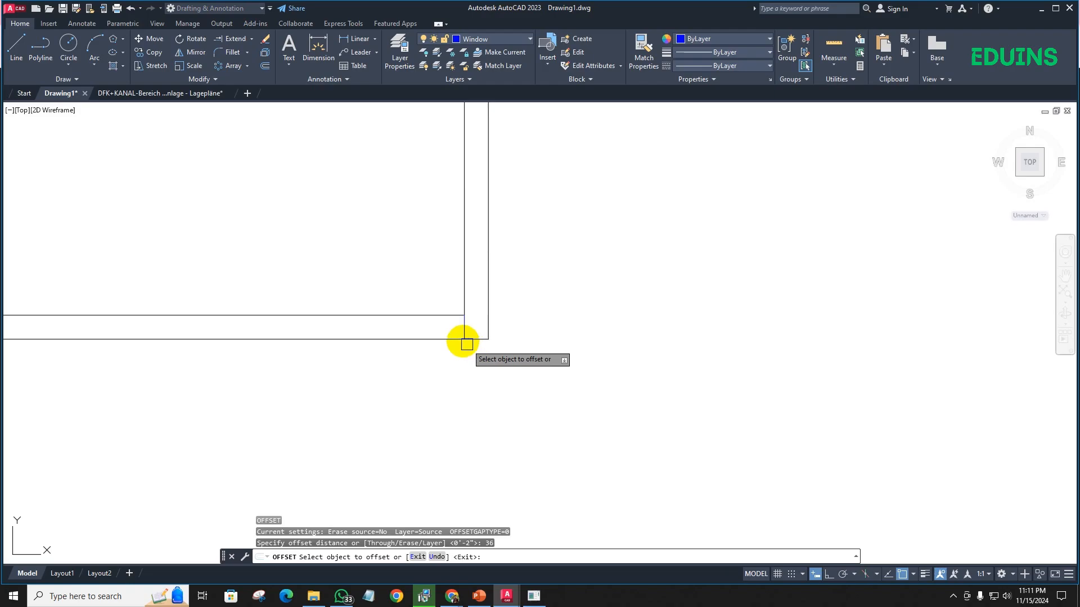
pyautogui.click(462, 339)
pyautogui.click(337, 329)
pyautogui.scroll(-2, 334, 348)
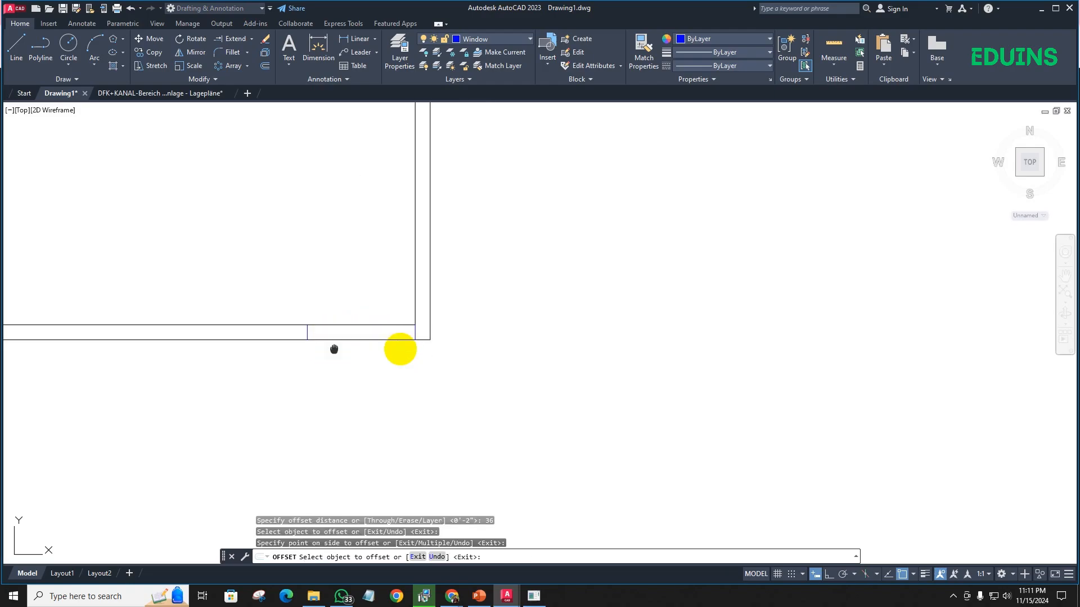
# - Offset the new cross line in the lower outer wall a further 5' to the left
pyautogui.moveTo(334, 350); pyautogui.dragTo(425, 349, button='middle')
pyautogui.scroll(4, 385, 349)
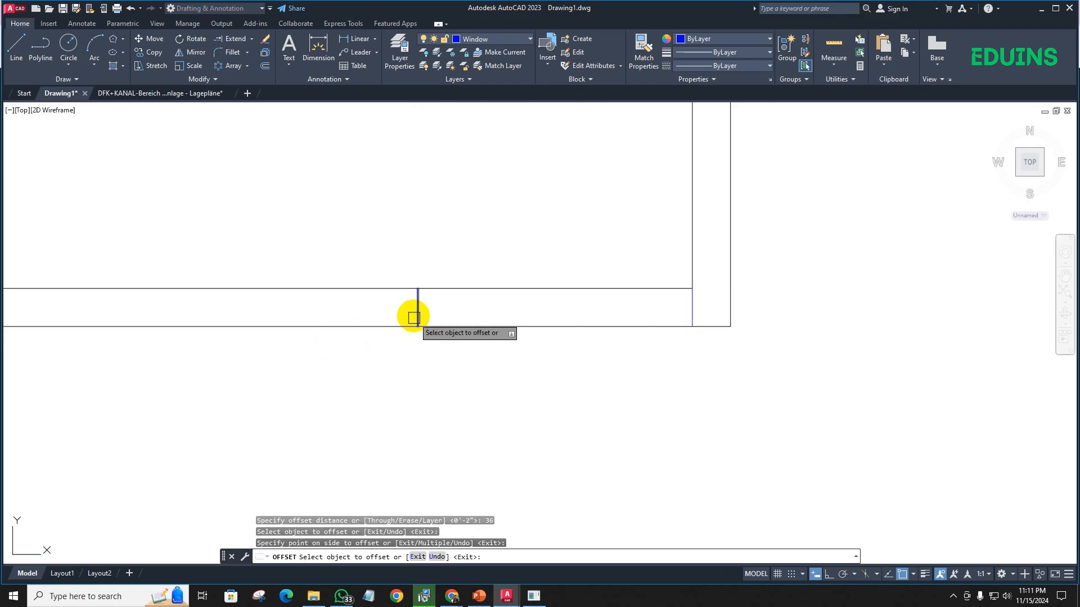
pyautogui.click(416, 306)
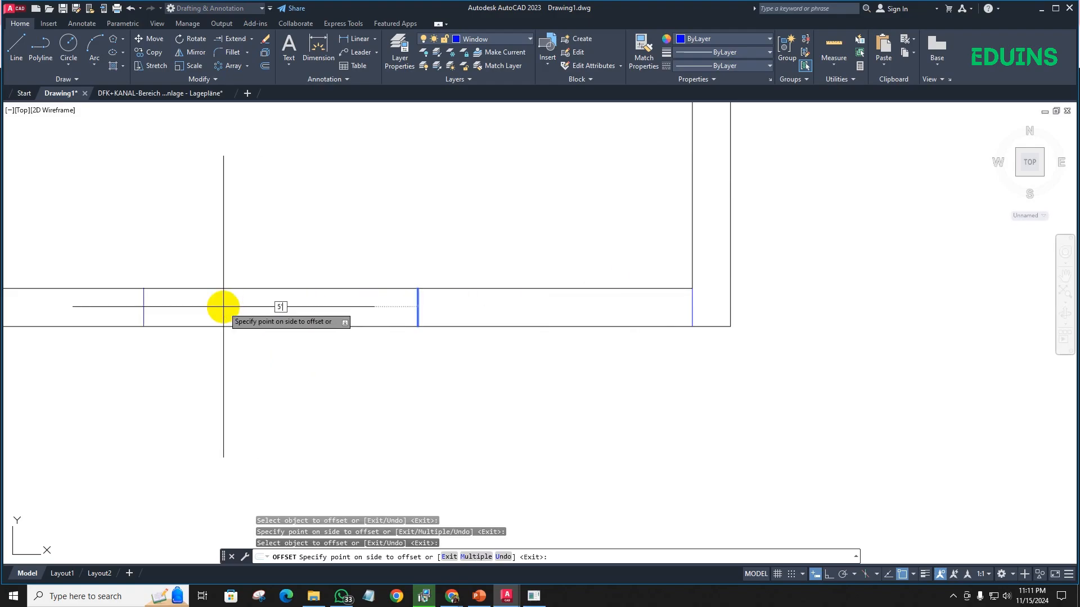
pyautogui.press('Return')
pyautogui.scroll(-5, 256, 324)
pyautogui.moveTo(267, 345); pyautogui.dragTo(362, 360, button='middle')
pyautogui.press('Return')
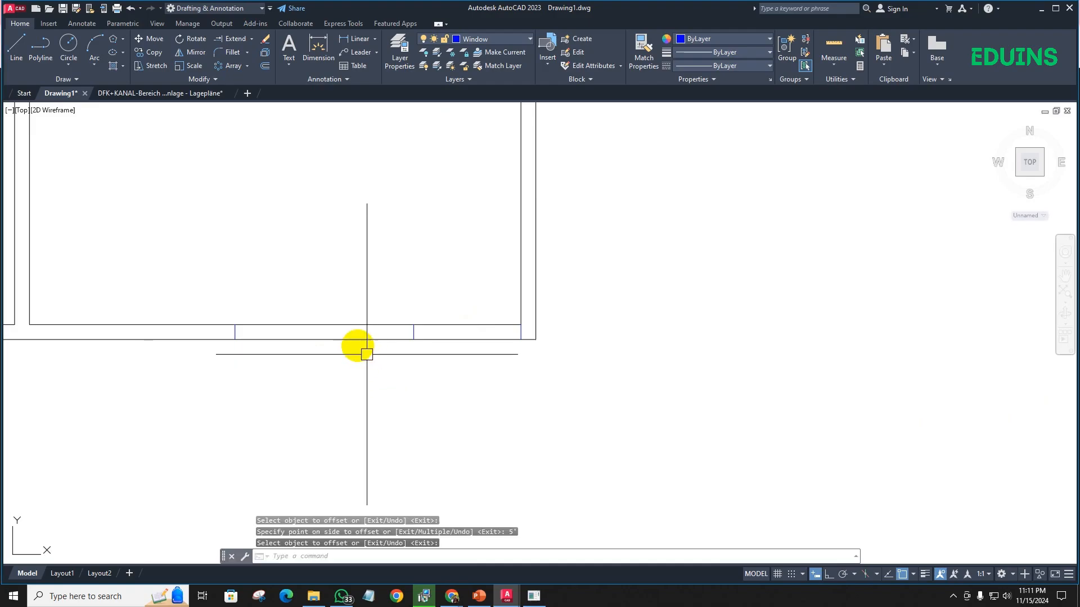
# - Trim both lower outer wall lines between the two cross lines and remove the helper line at the corner
pyautogui.write('tr')
pyautogui.press('Return')
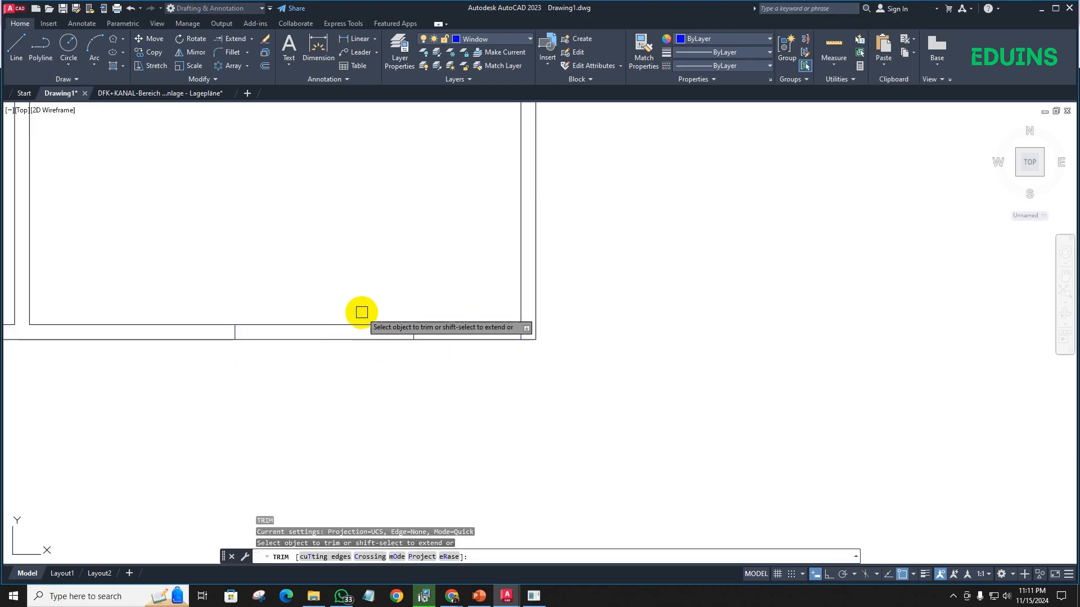
pyautogui.click(352, 379)
pyautogui.press('Return')
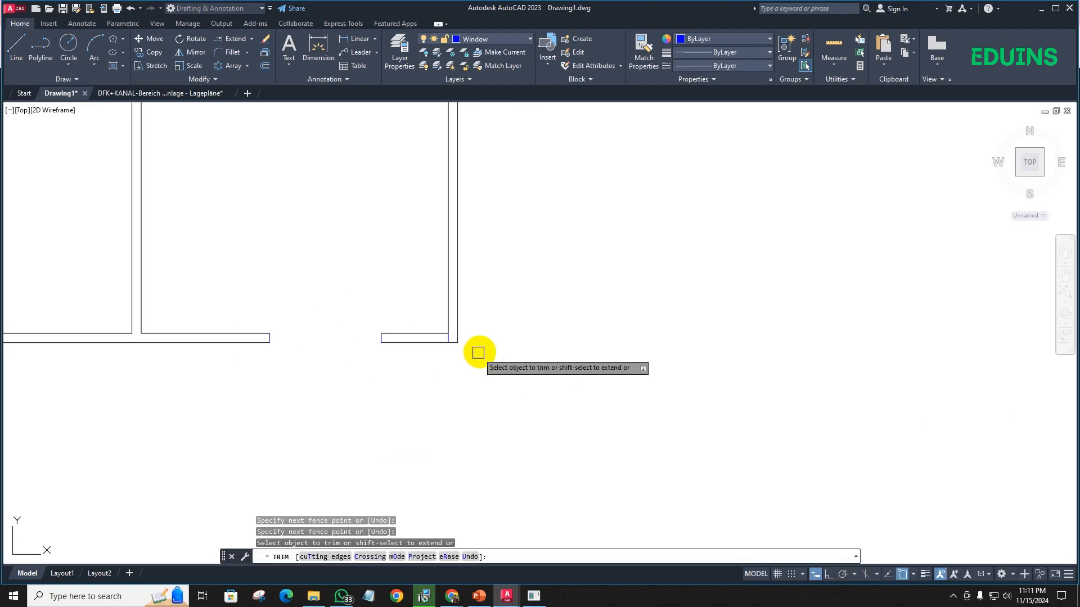
pyautogui.scroll(5, 307, 309)
pyautogui.scroll(-5, 294, 304)
pyautogui.press('Escape')
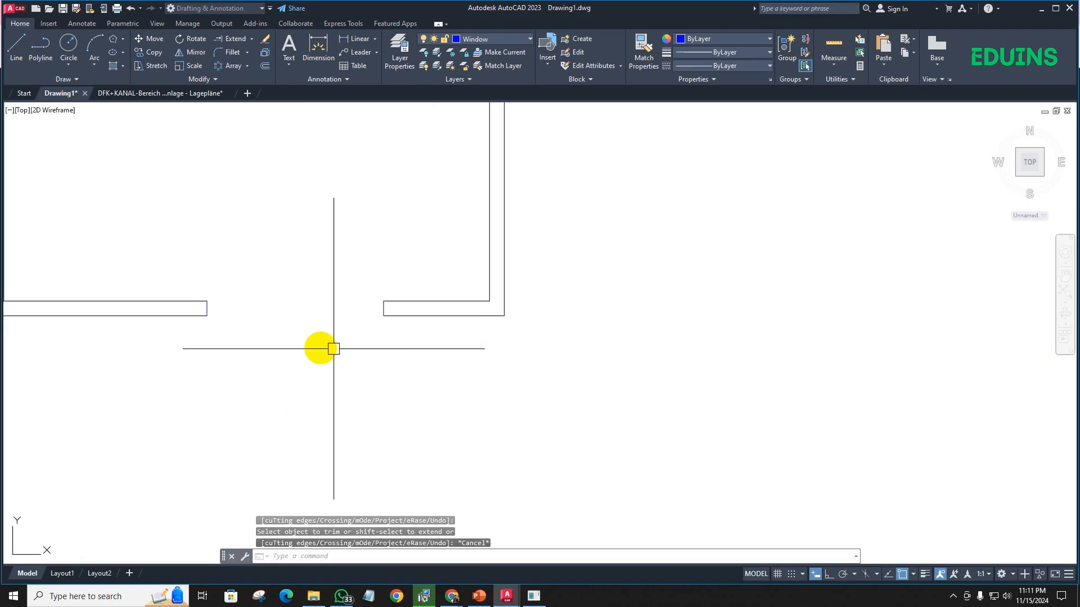
# - Draw a window rectangle filling the lower outer wall opening, between opposite corners of the wall ends
pyautogui.scroll(-3, 321, 349)
pyautogui.write('rec')
pyautogui.press('Return')
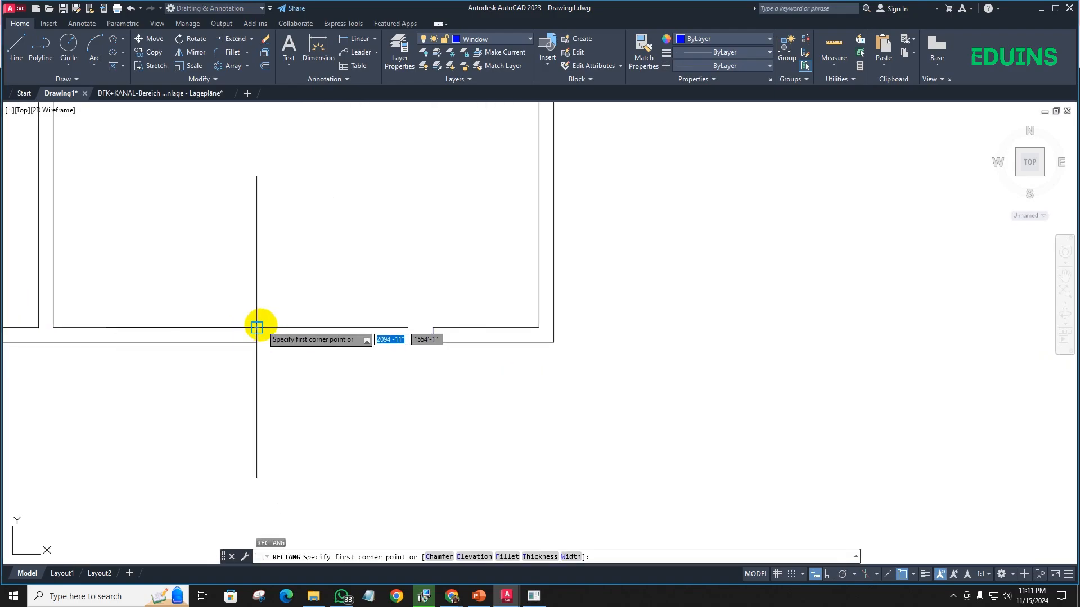
pyautogui.click(256, 327)
pyautogui.click(433, 341)
pyautogui.scroll(5, 400, 366)
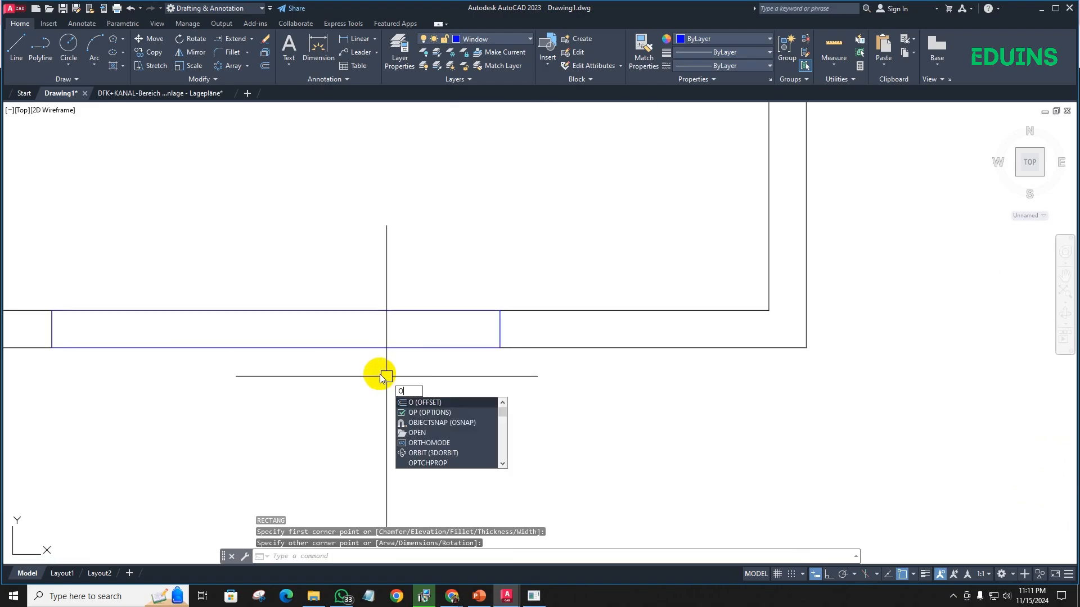
# - Offset the lower wall's window rectangle inward with the Through option, through a point near the middle of the wall thickness
pyautogui.press('Return')
pyautogui.press('Return')
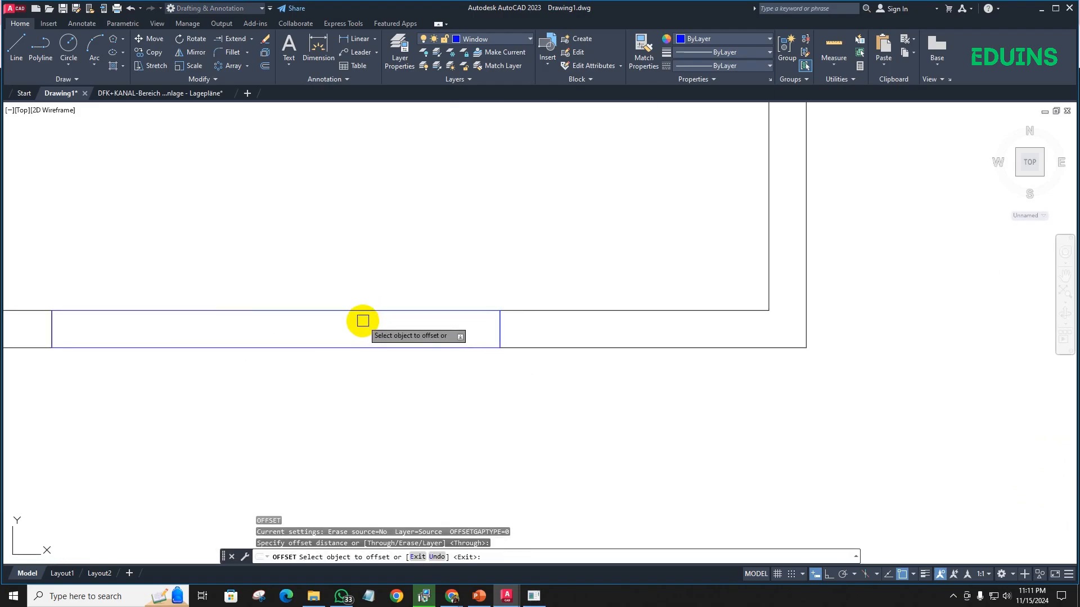
pyautogui.click(361, 315)
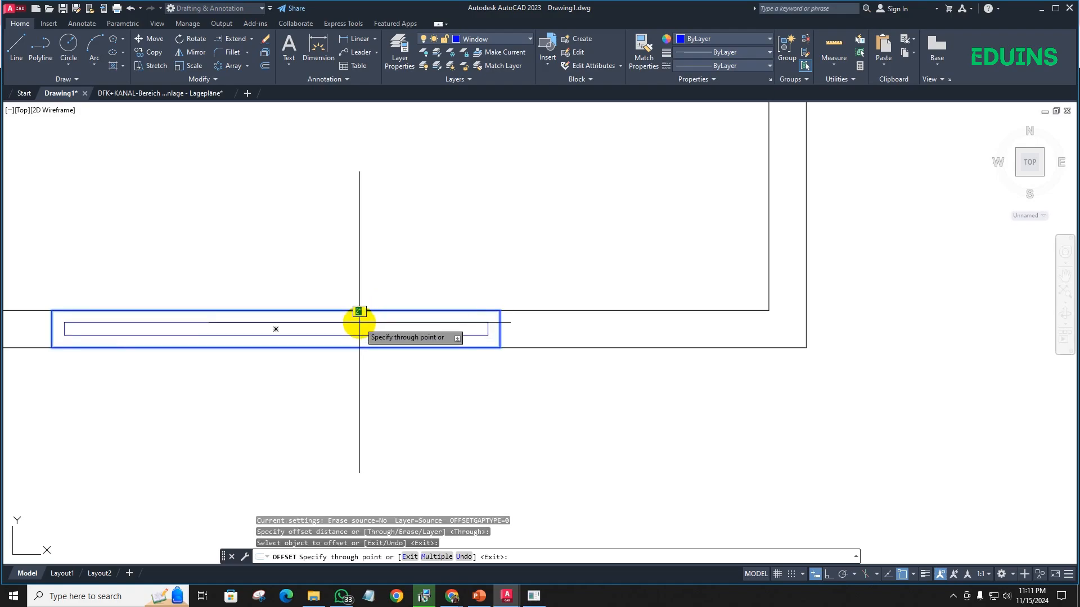
pyautogui.click(358, 329)
pyautogui.scroll(-5, 351, 366)
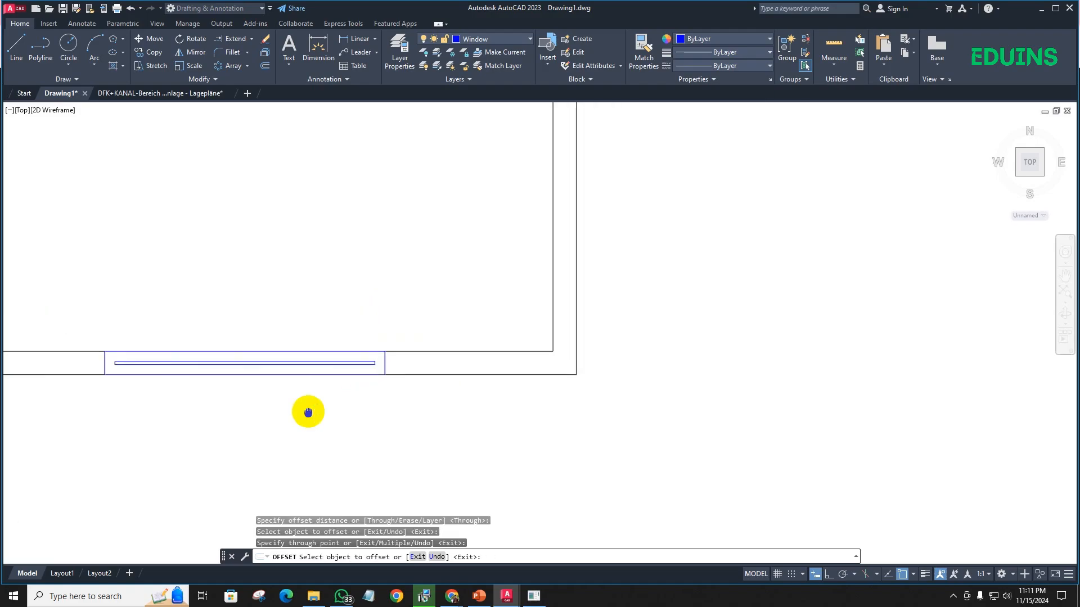
pyautogui.moveTo(360, 250); pyautogui.dragTo(272, 306, button='middle')
pyautogui.scroll(4, 357, 313)
pyautogui.press('Escape')
pyautogui.scroll(-6, 306, 301)
pyautogui.scroll(4, 403, 267)
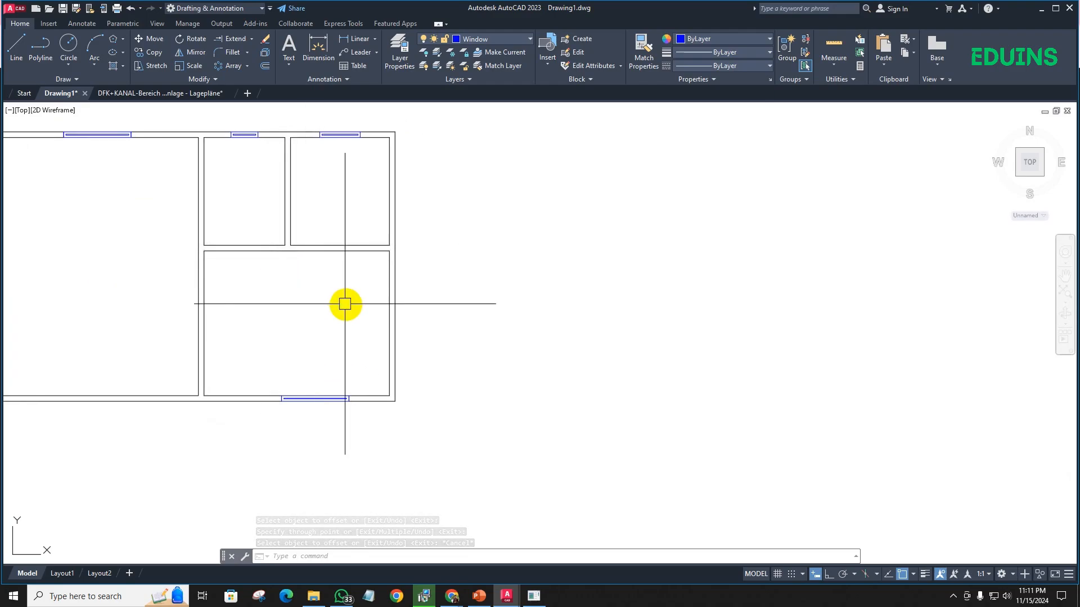
pyautogui.scroll(-2, 366, 303)
pyautogui.scroll(2, 368, 312)
pyautogui.scroll(2, 369, 311)
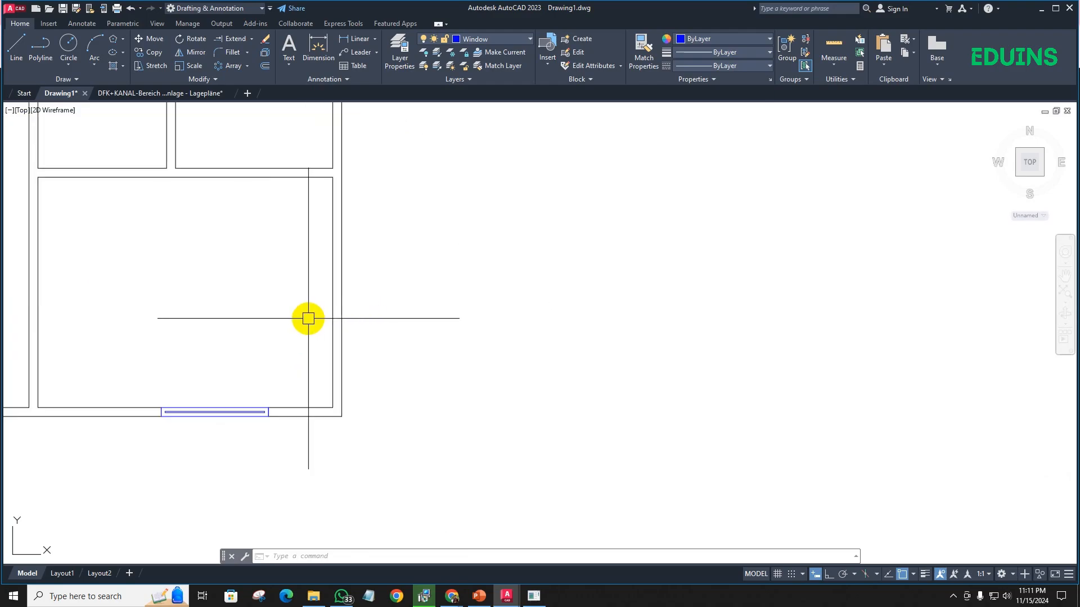
pyautogui.scroll(-2, 439, 332)
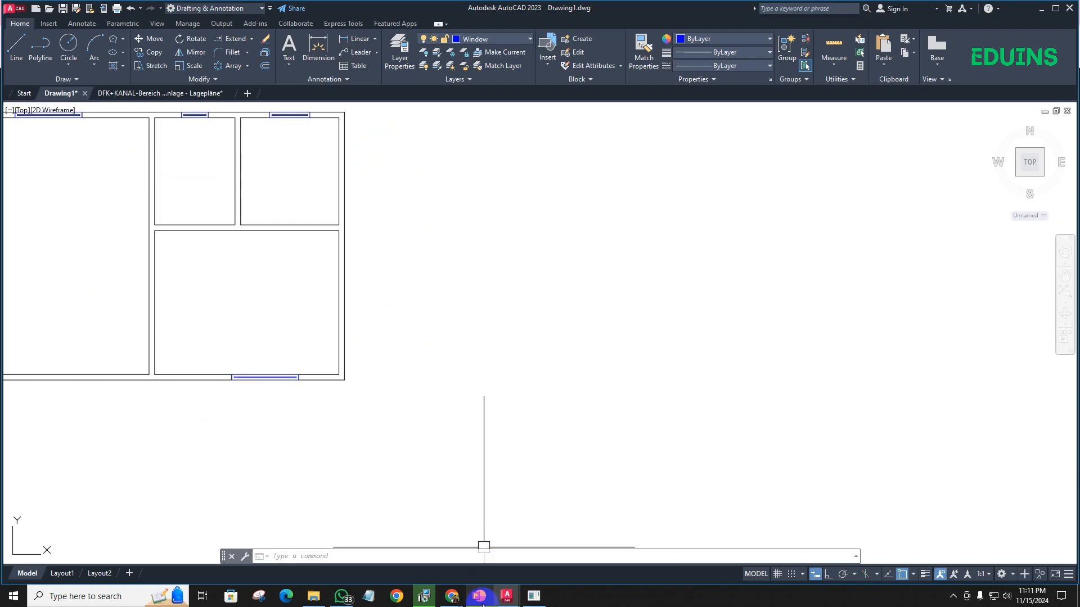
# - Switch to the PowerPoint slide and review the standard door sizes for main door, bedroom, kitchen and toilet
pyautogui.click(479, 596)
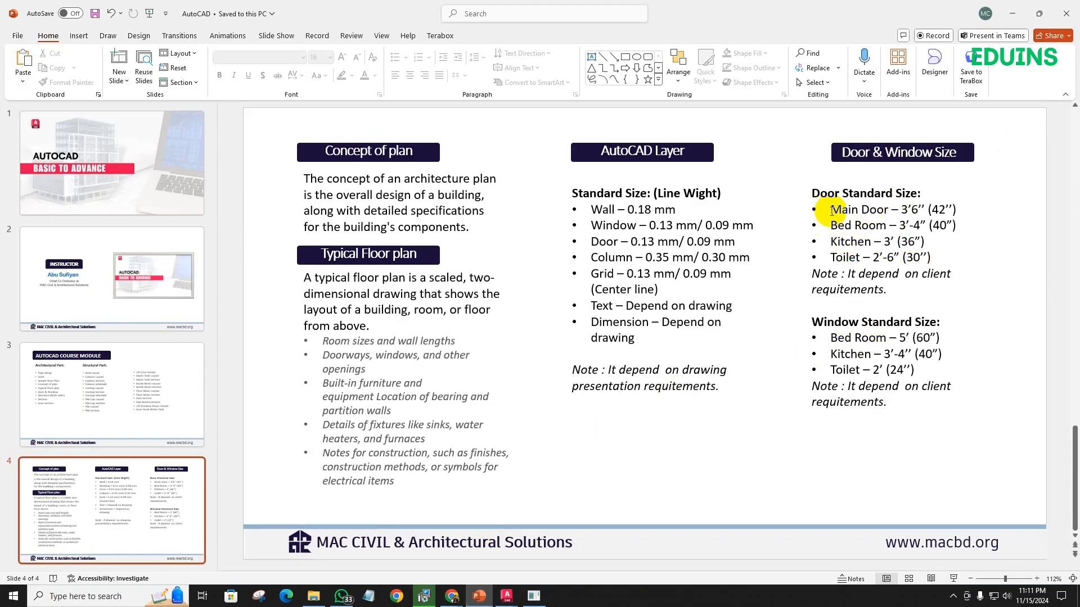
pyautogui.moveTo(833, 208); pyautogui.dragTo(939, 293)
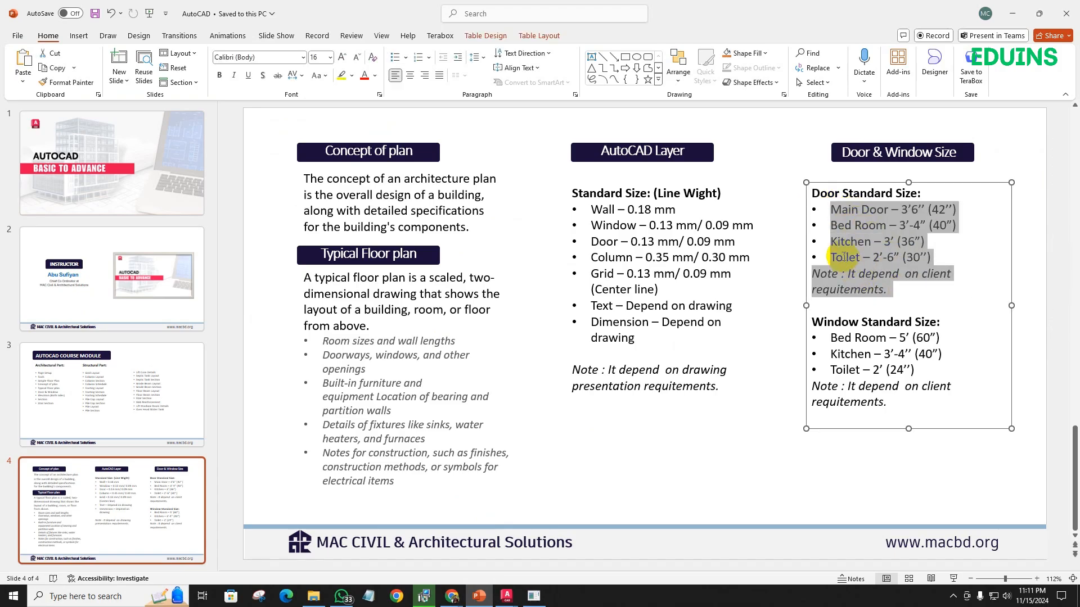
pyautogui.click(831, 211)
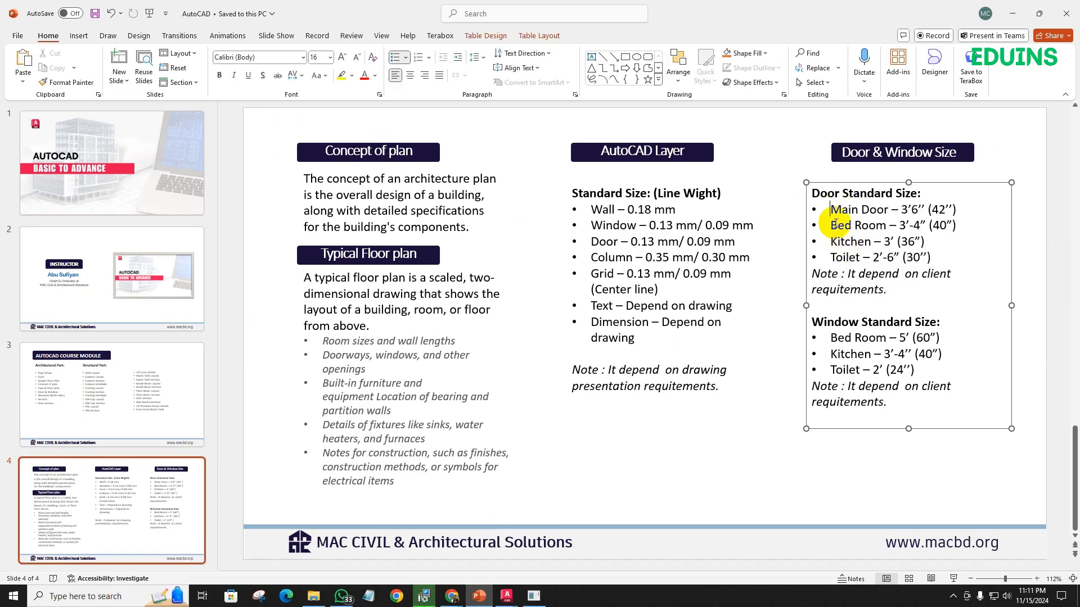
pyautogui.click(799, 175)
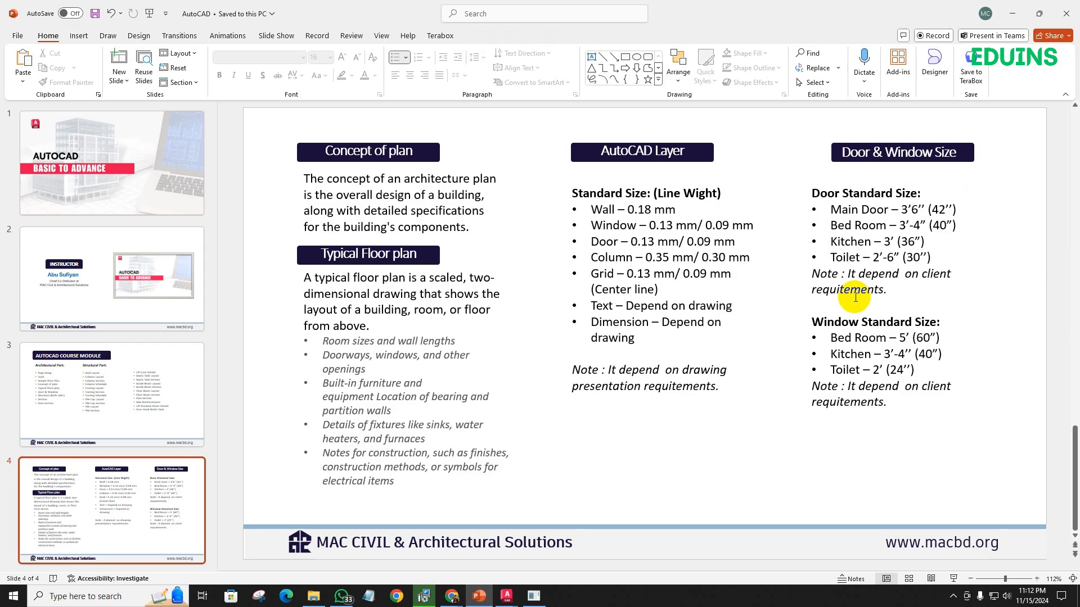
# - Switch back to Drawing1.dwg in AutoCAD and make the Door layer current
pyautogui.click(507, 601)
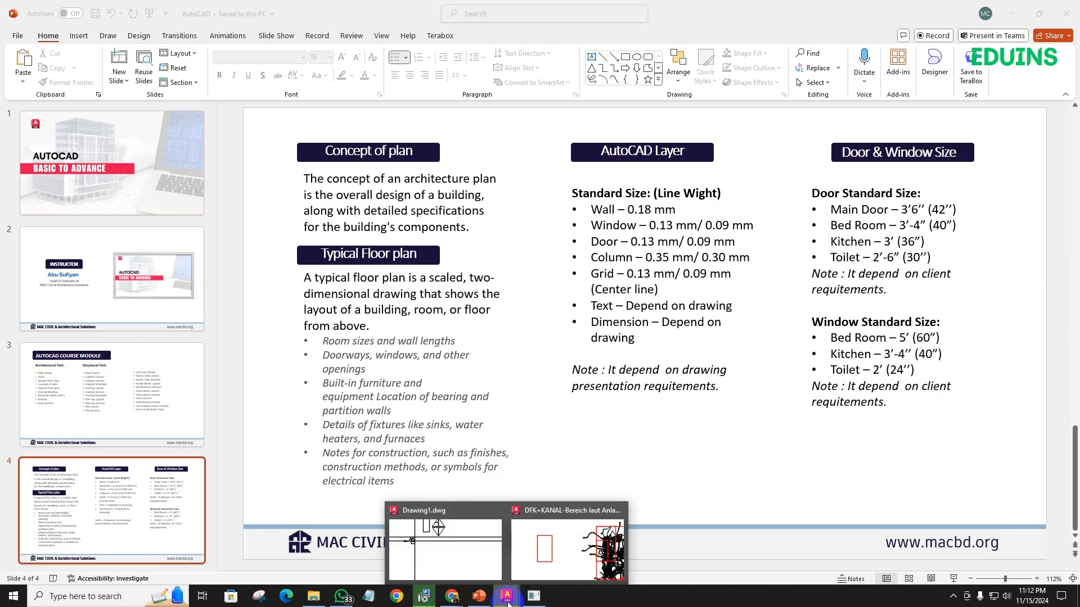
pyautogui.click(454, 561)
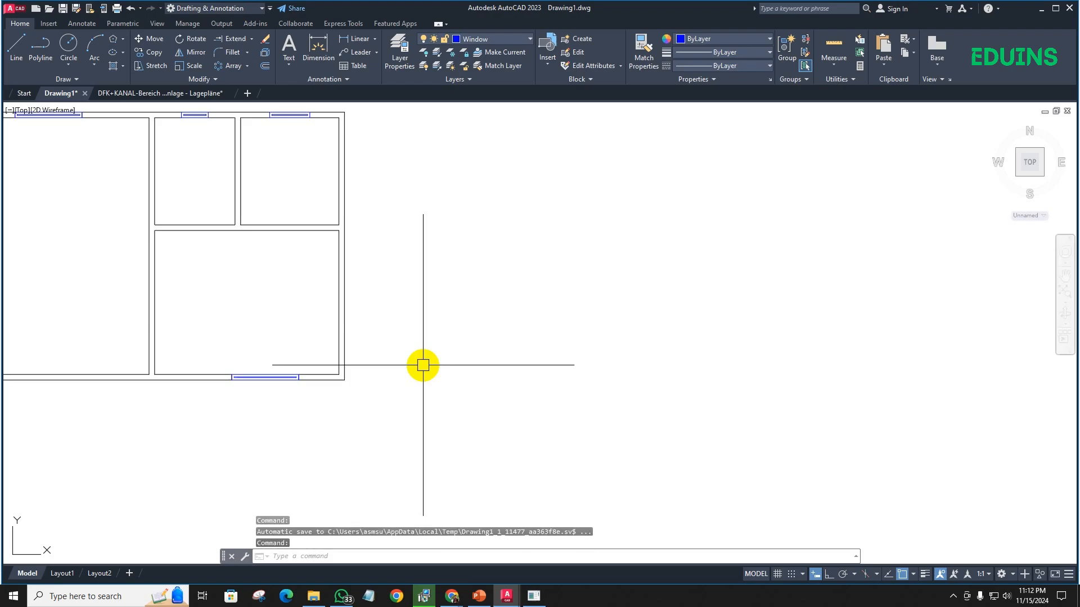
pyautogui.scroll(2, 337, 261)
pyautogui.scroll(-2, 327, 316)
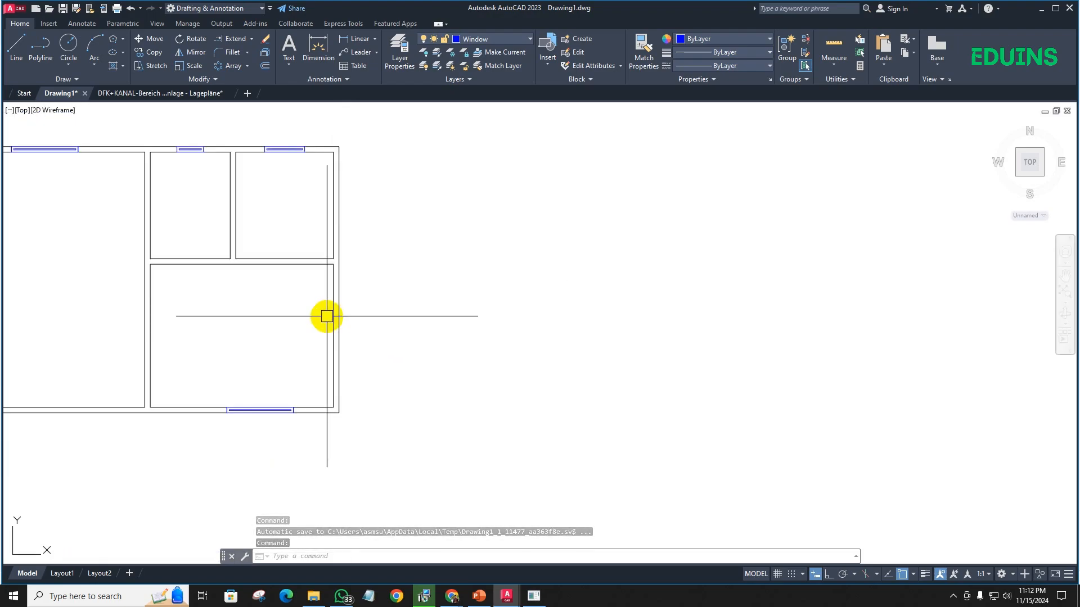
pyautogui.scroll(2, 328, 322)
pyautogui.moveTo(329, 334); pyautogui.dragTo(332, 282, button='middle')
pyautogui.scroll(-2, 345, 289)
pyautogui.scroll(1, 413, 327)
pyautogui.moveTo(411, 325); pyautogui.dragTo(328, 299, button='middle')
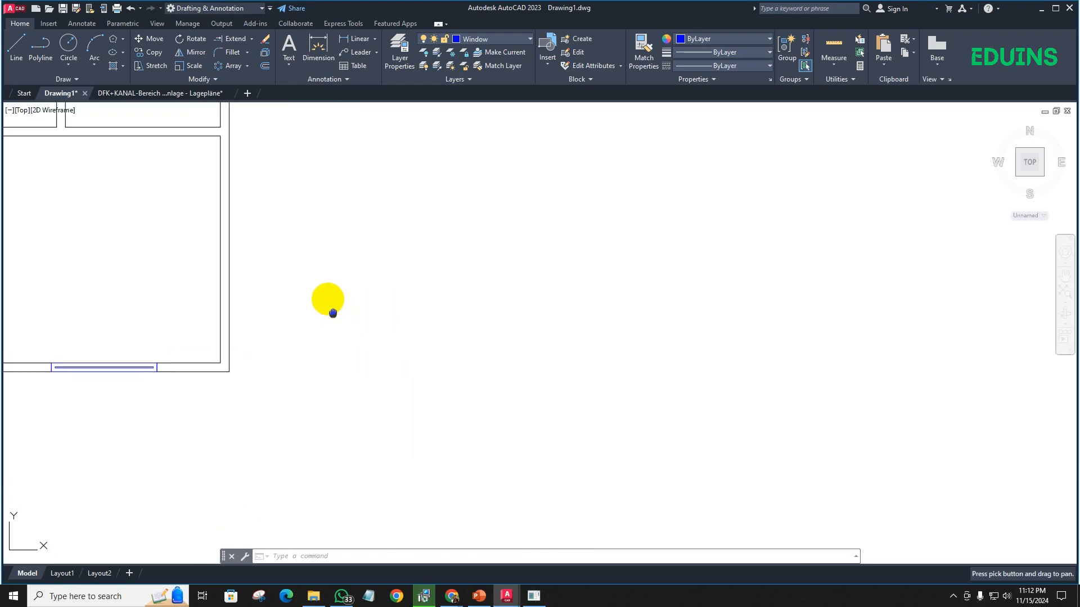
pyautogui.click(485, 40)
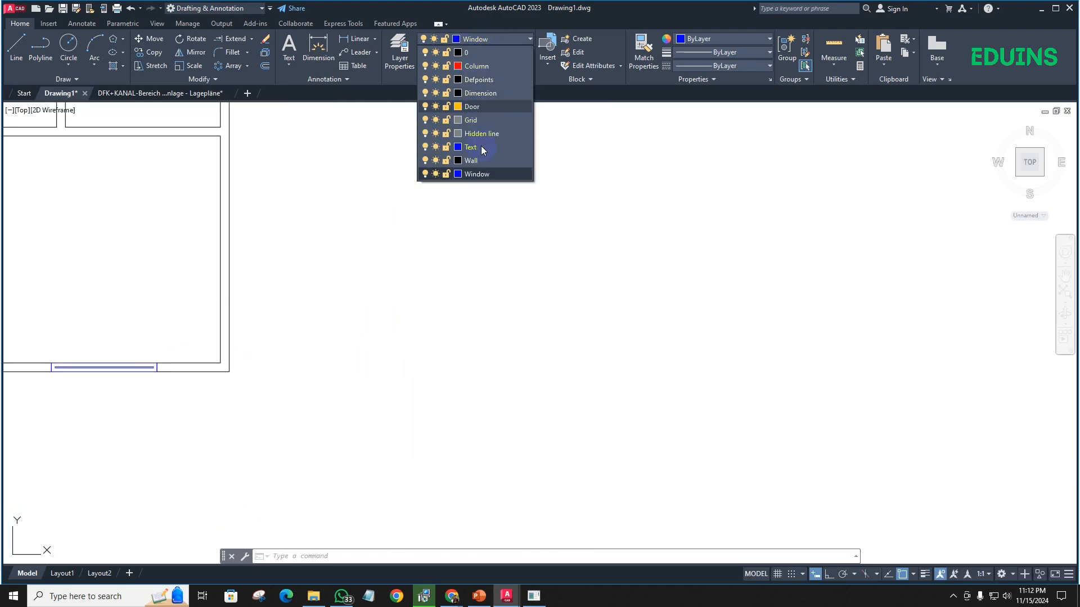
pyautogui.click(471, 106)
# - Start a polyline in the empty area right of the floor plan, with Ortho on and a first segment 5" straight down
pyautogui.scroll(3, 285, 366)
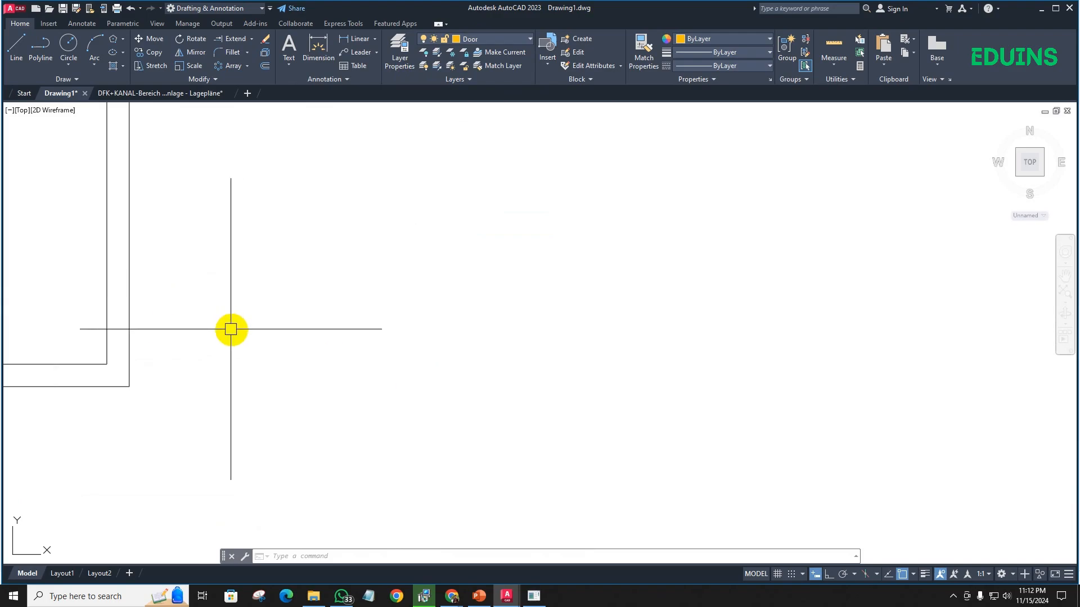
pyautogui.write('l')
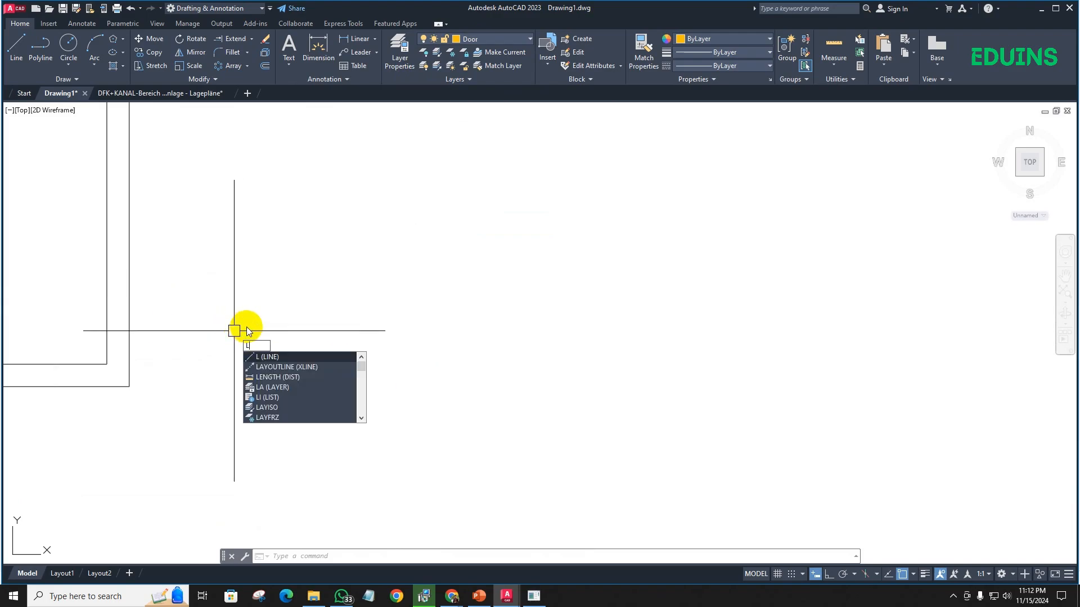
pyautogui.press('BackSpace')
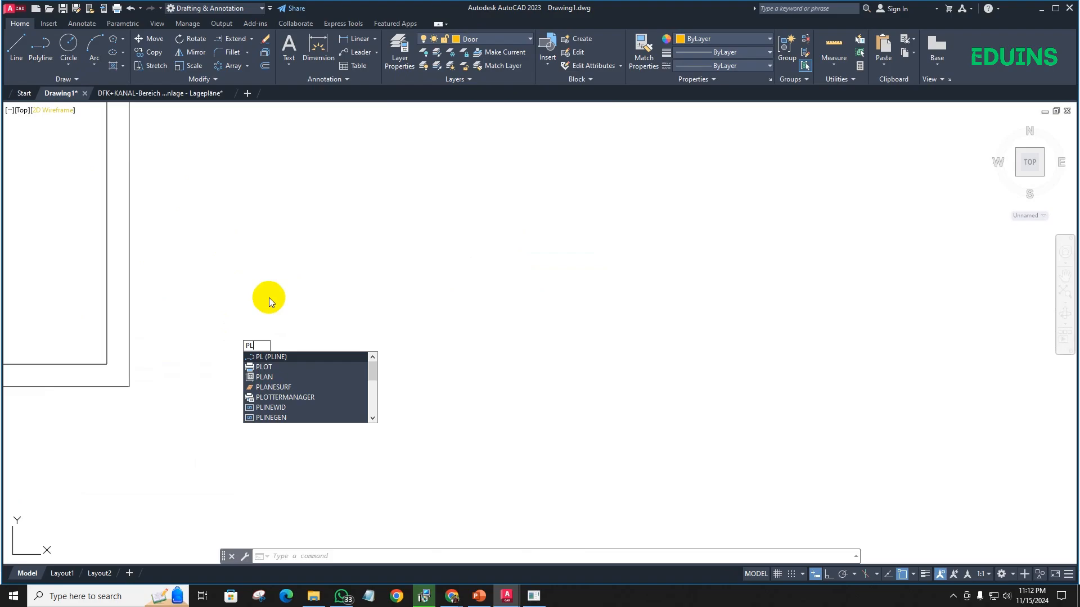
pyautogui.press('Return')
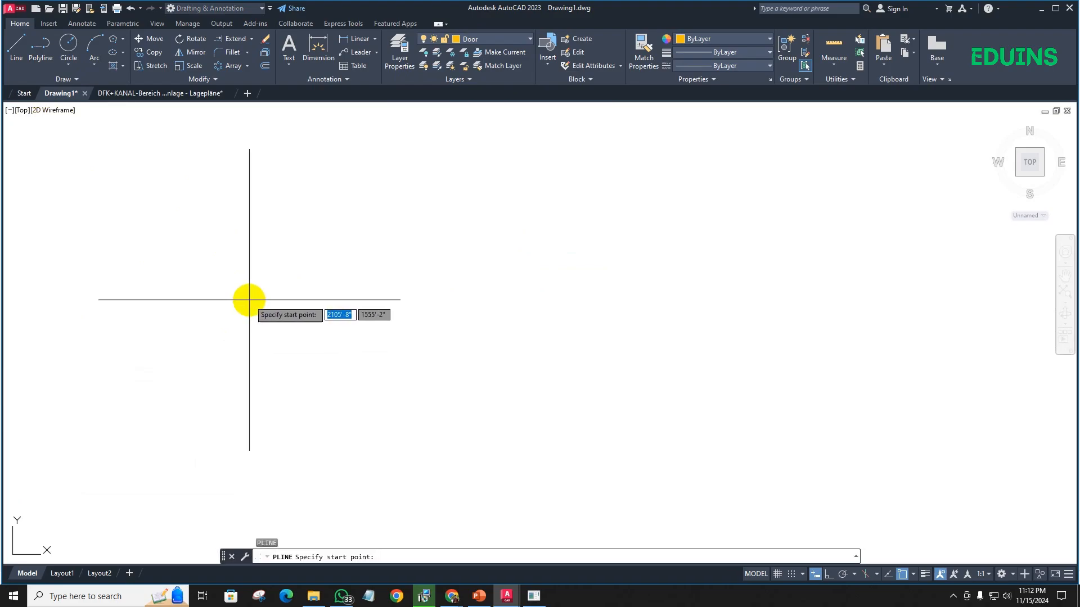
pyautogui.click(251, 301)
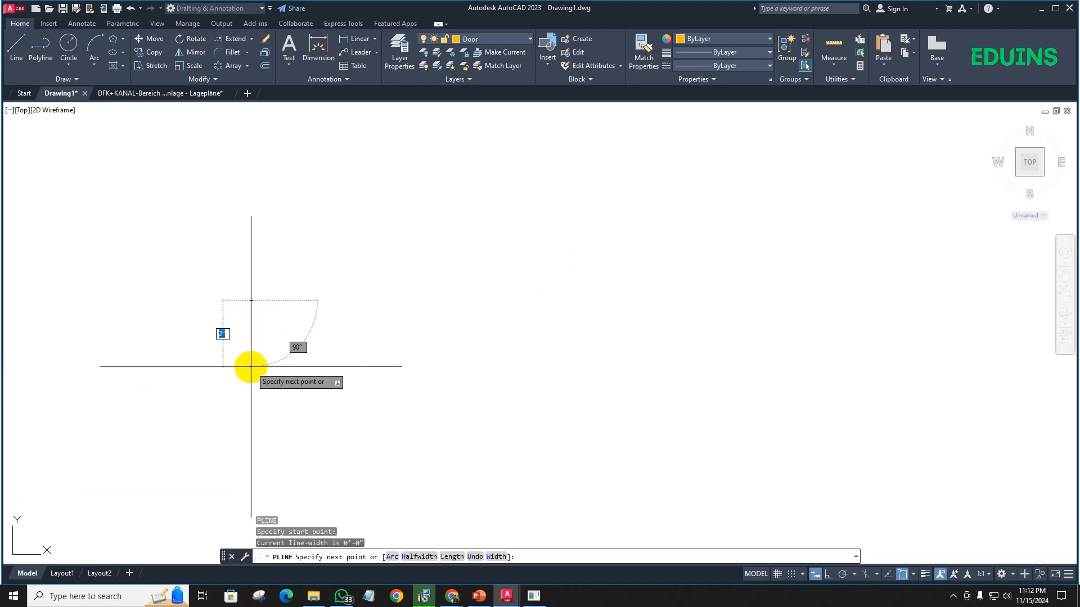
pyautogui.press('F8')
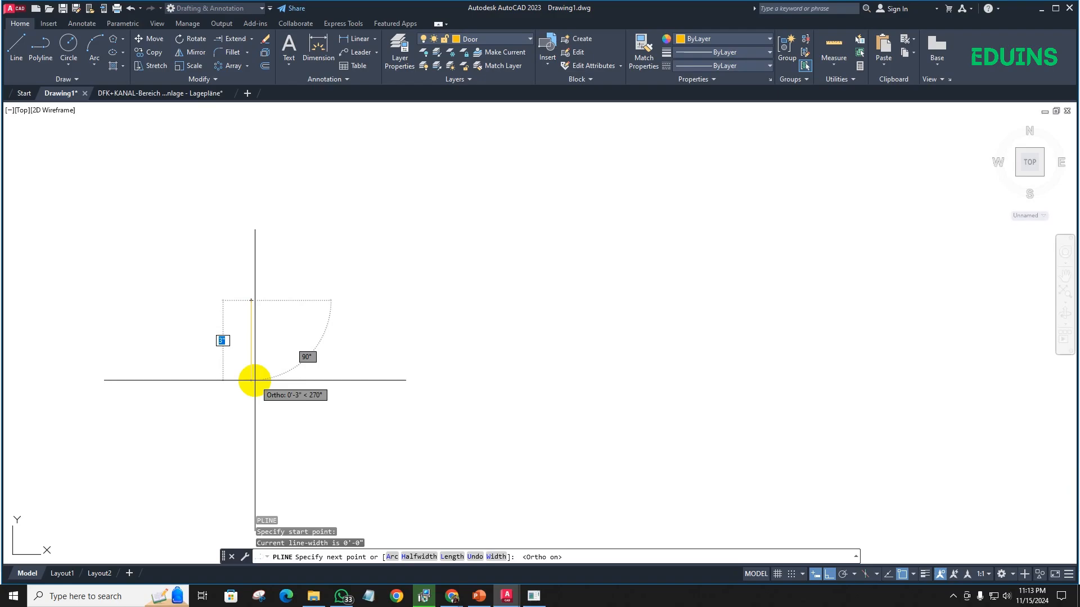
pyautogui.scroll(-5, 258, 376)
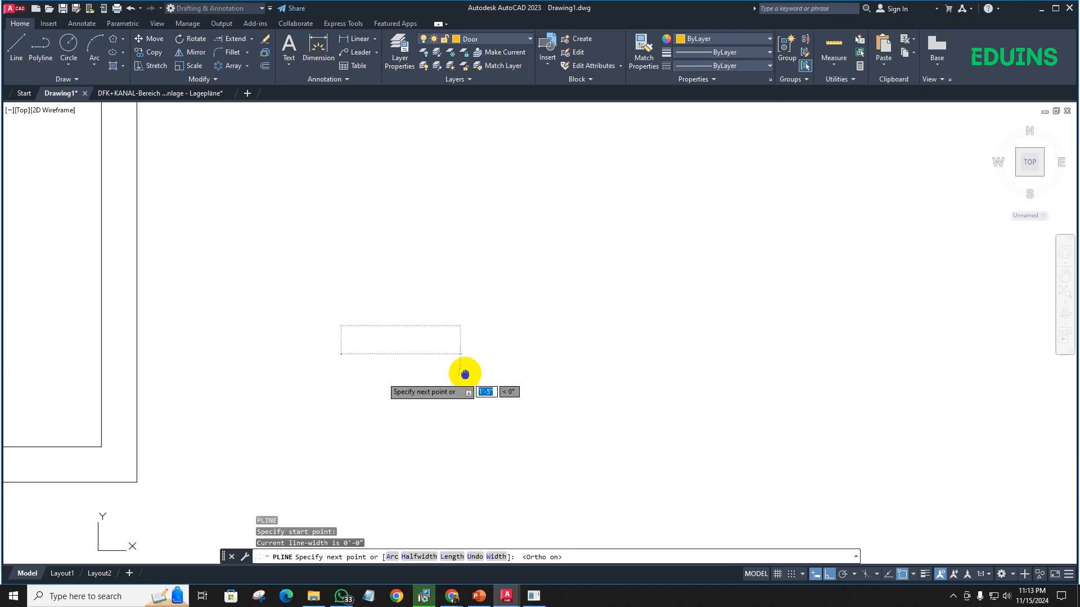
pyautogui.scroll(3, 350, 383)
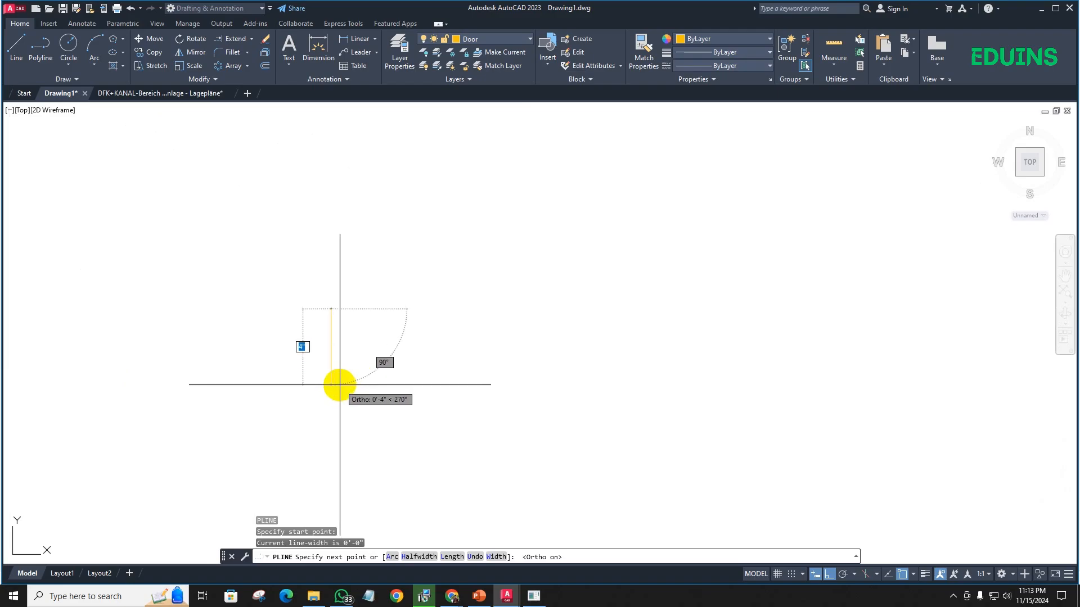
pyautogui.scroll(3, 338, 388)
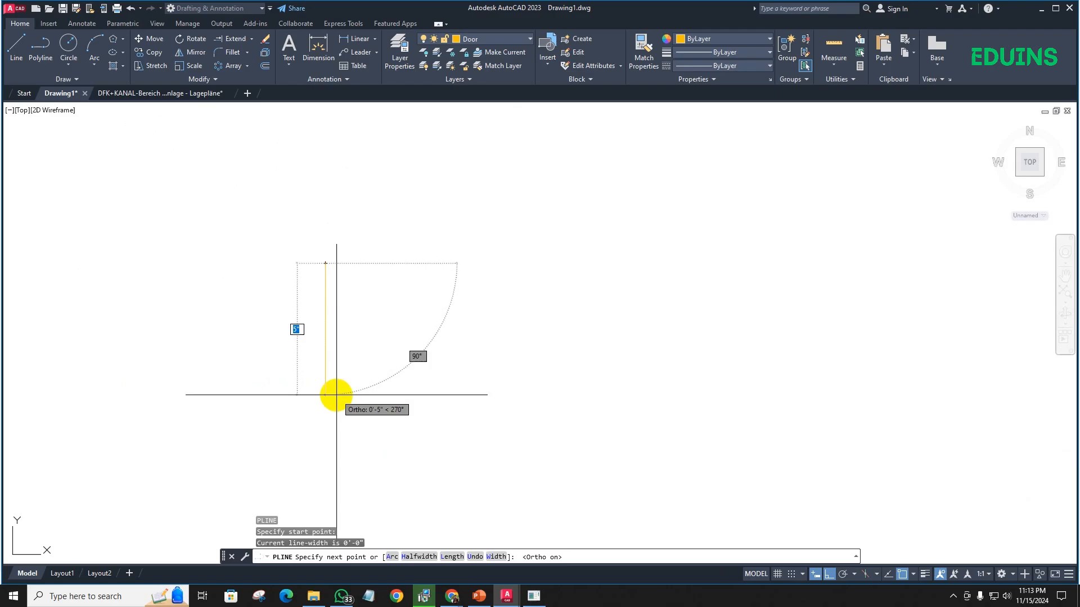
pyautogui.write('5')
pyautogui.press('Return')
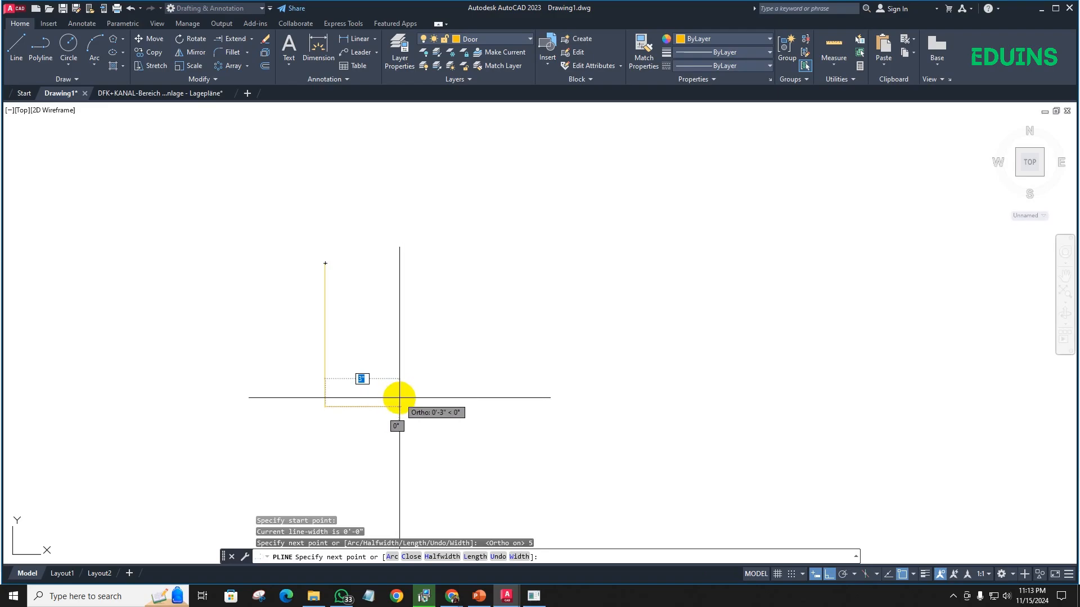
# - Continue the polyline 3" right, 3" up, 1.5" left and 2" up, and end it at its start point to complete the stepped profile
pyautogui.write('3')
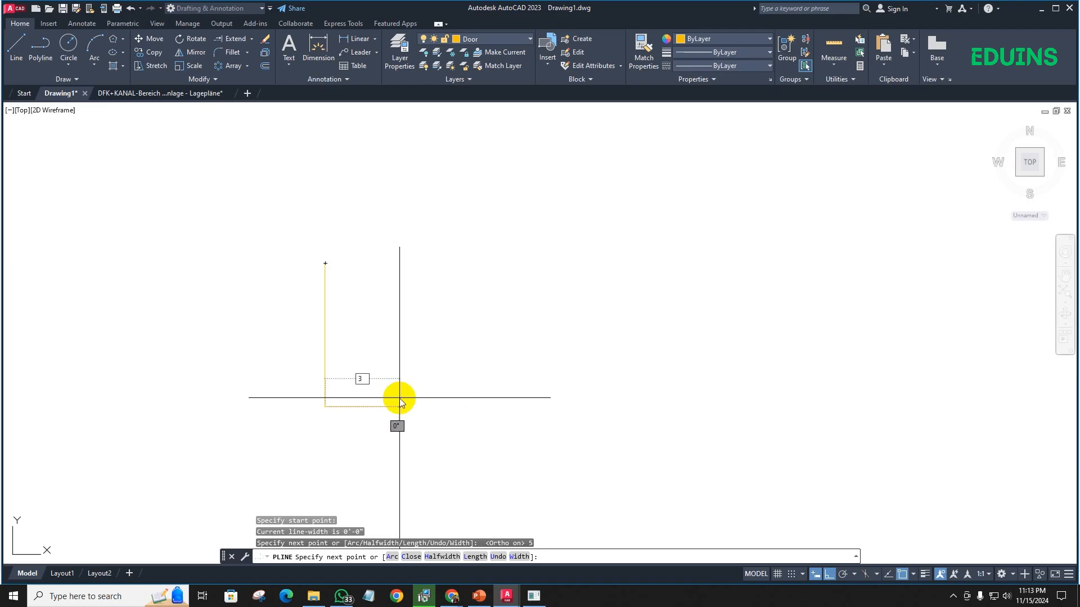
pyautogui.press('Return')
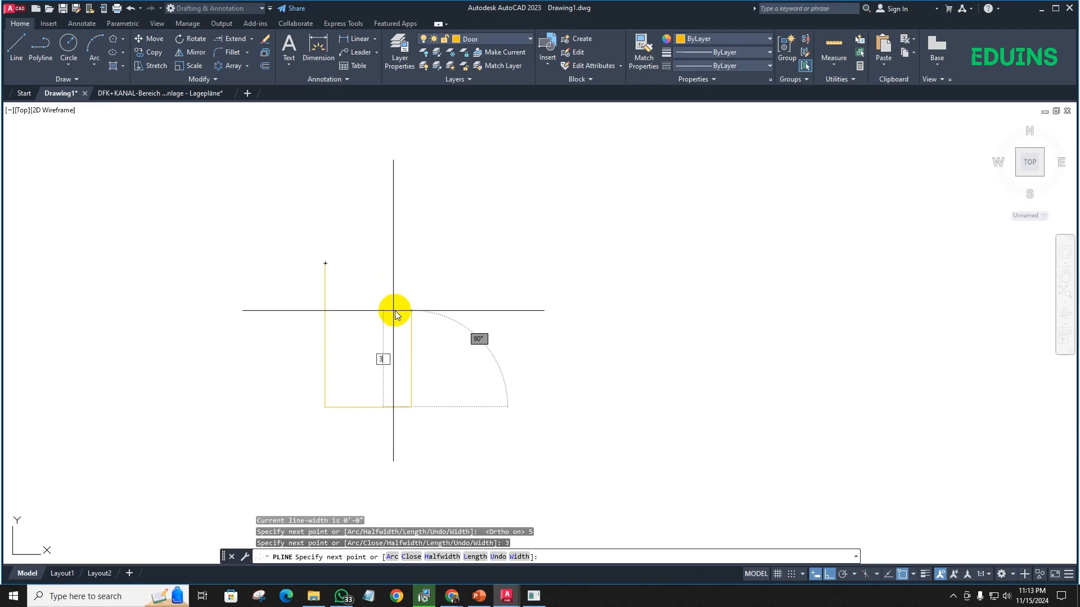
pyautogui.write('3')
pyautogui.press('Return')
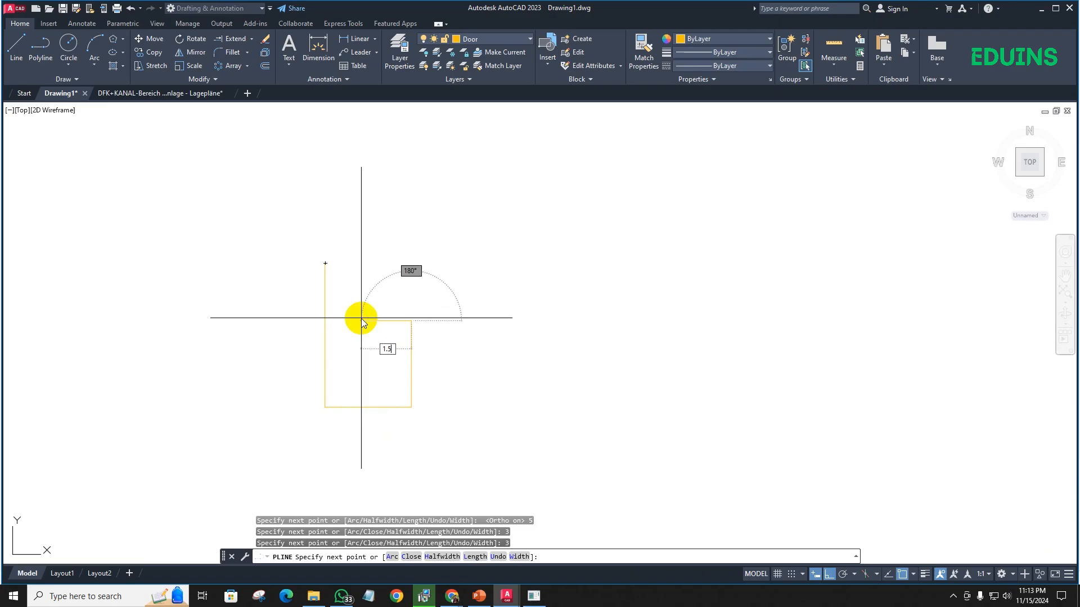
pyautogui.press('Return')
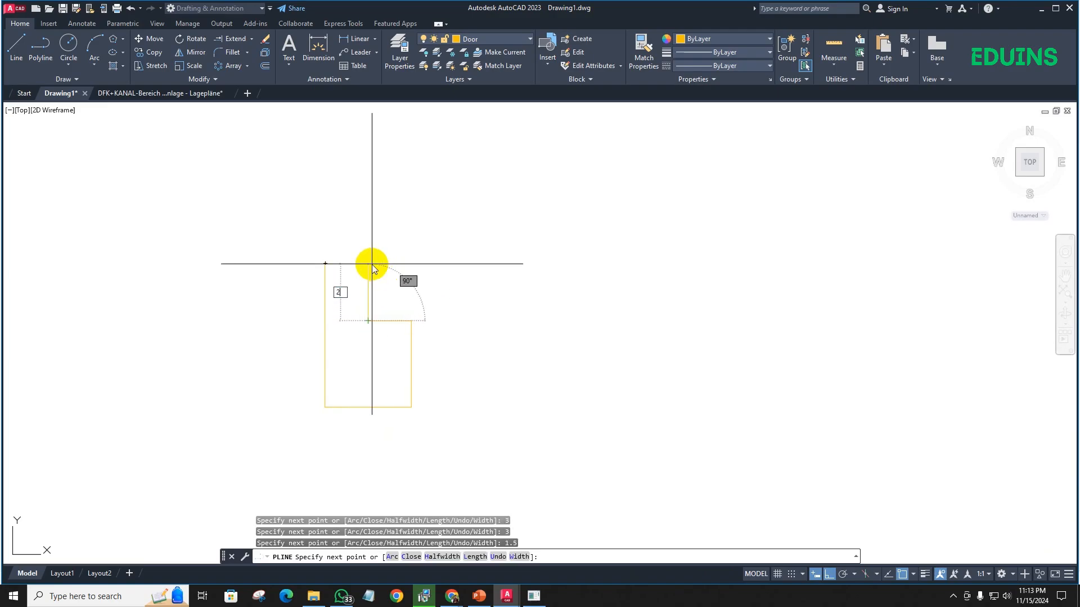
pyautogui.press('Return')
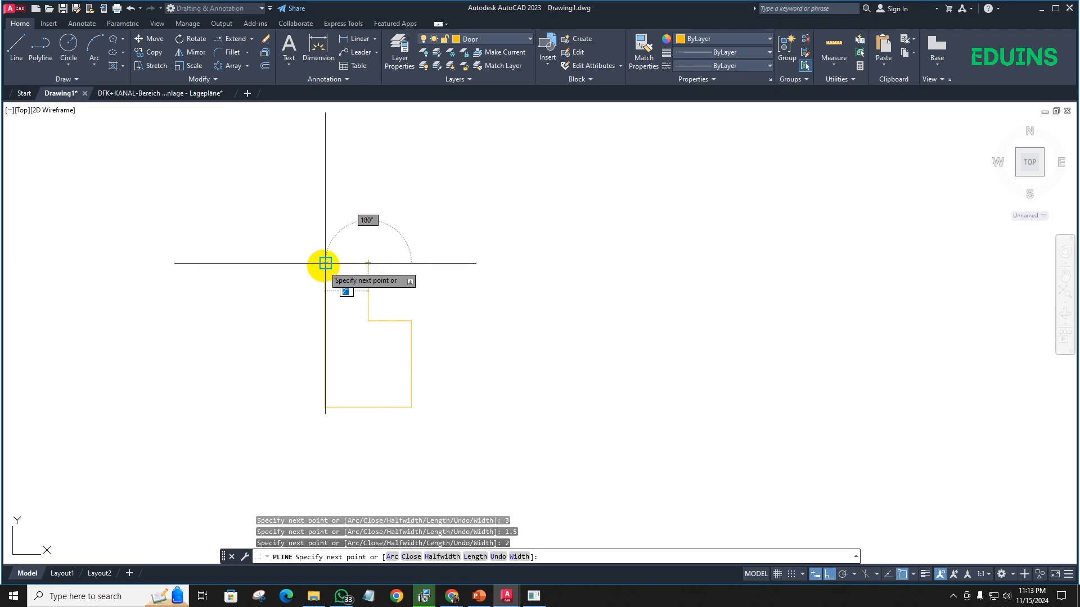
pyautogui.click(325, 262)
pyautogui.press('Return')
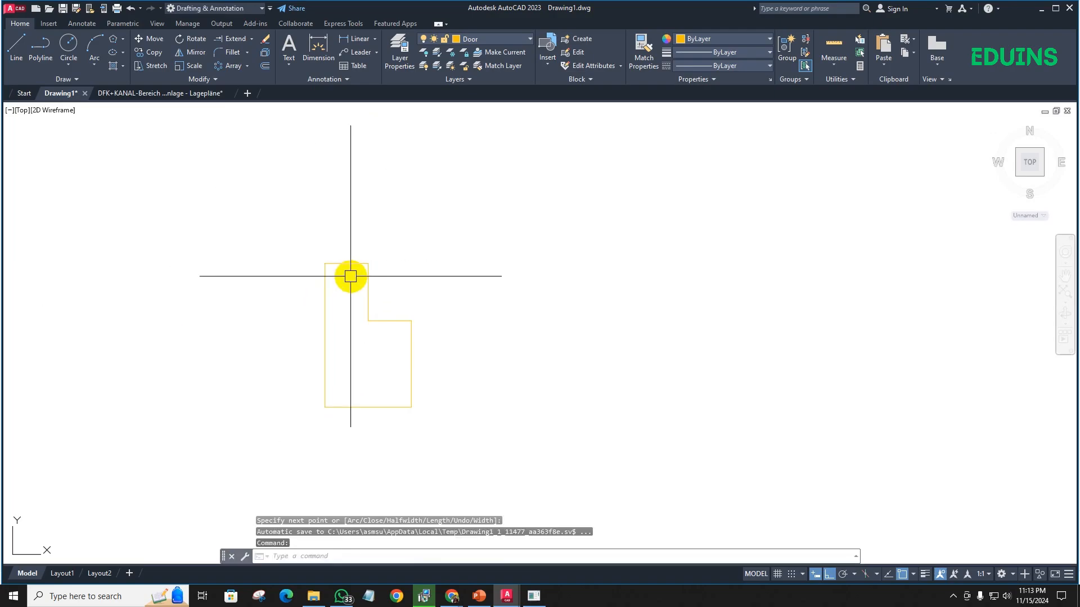
# - Add linear dimensions to the profile's top edge and full left side, placed outside the outline
pyautogui.scroll(2, 360, 270)
pyautogui.scroll(-4, 360, 270)
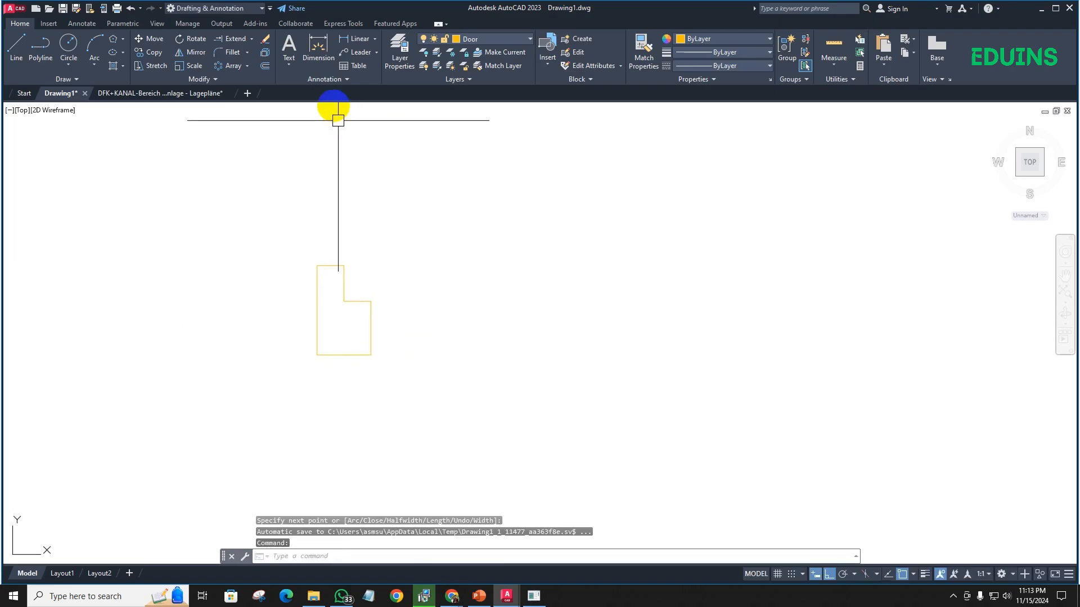
pyautogui.click(354, 42)
pyautogui.scroll(3, 323, 281)
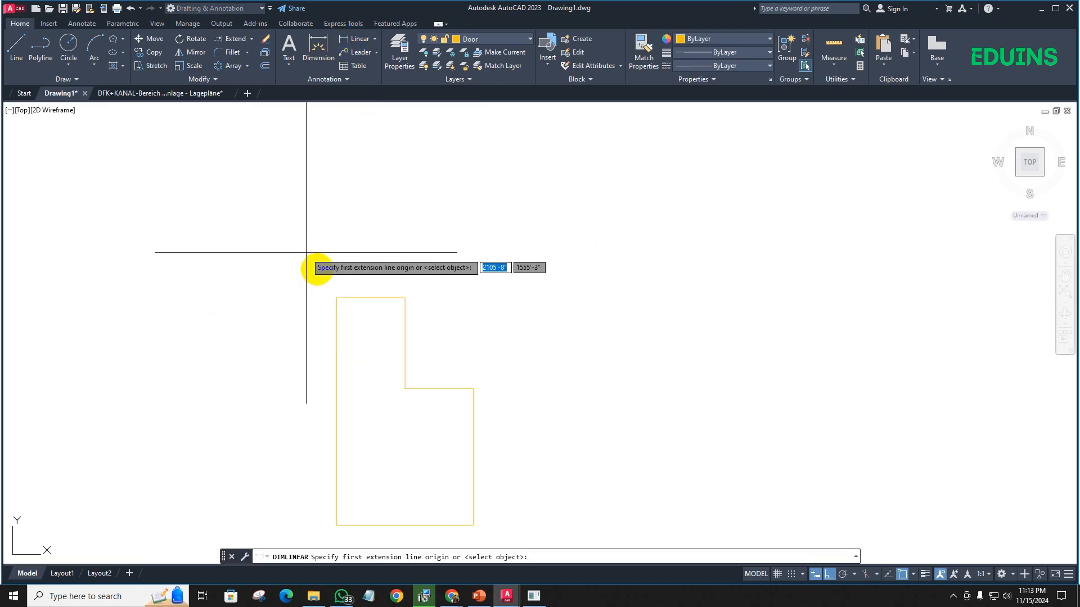
pyautogui.click(336, 297)
pyautogui.click(405, 297)
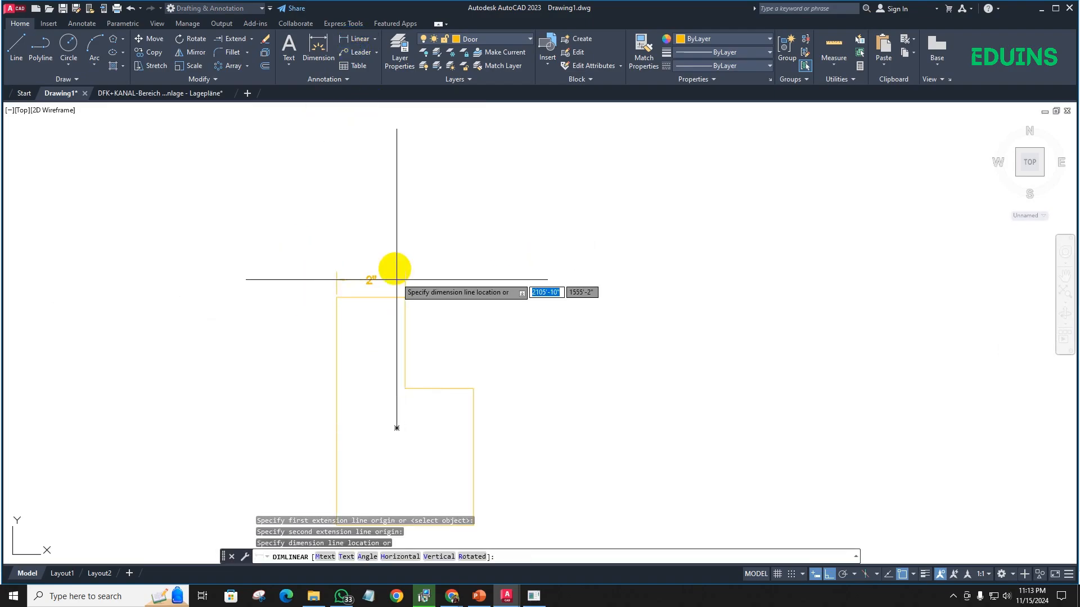
pyautogui.click(393, 265)
pyautogui.moveTo(425, 296); pyautogui.dragTo(439, 195, button='middle')
pyautogui.press('space')
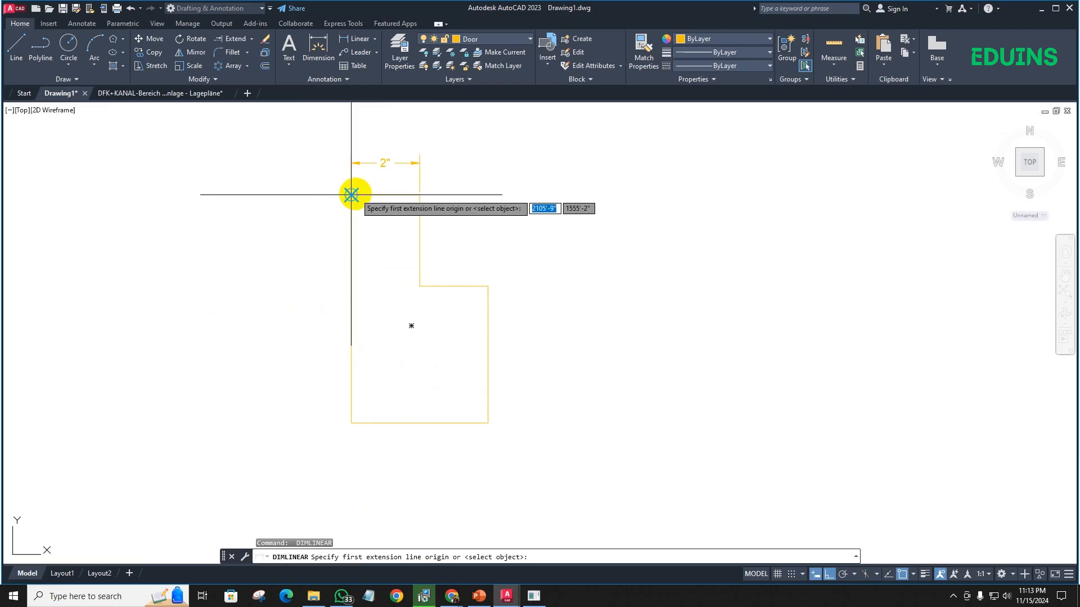
pyautogui.click(351, 195)
pyautogui.click(352, 421)
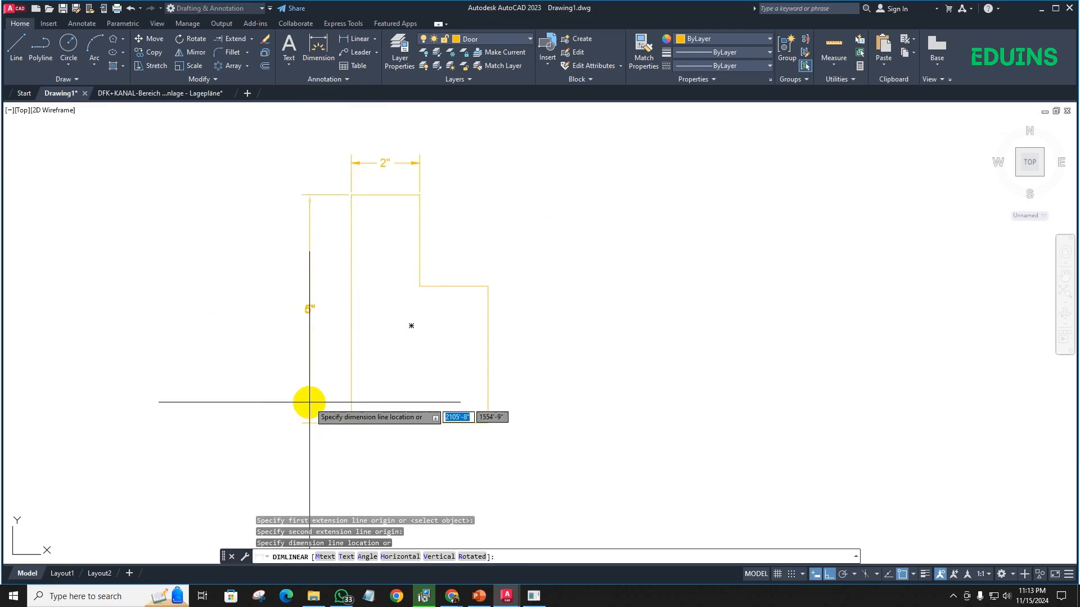
pyautogui.click(315, 403)
# - Add linear dimensions to the profile's bottom edge and lower right side
pyautogui.press('space')
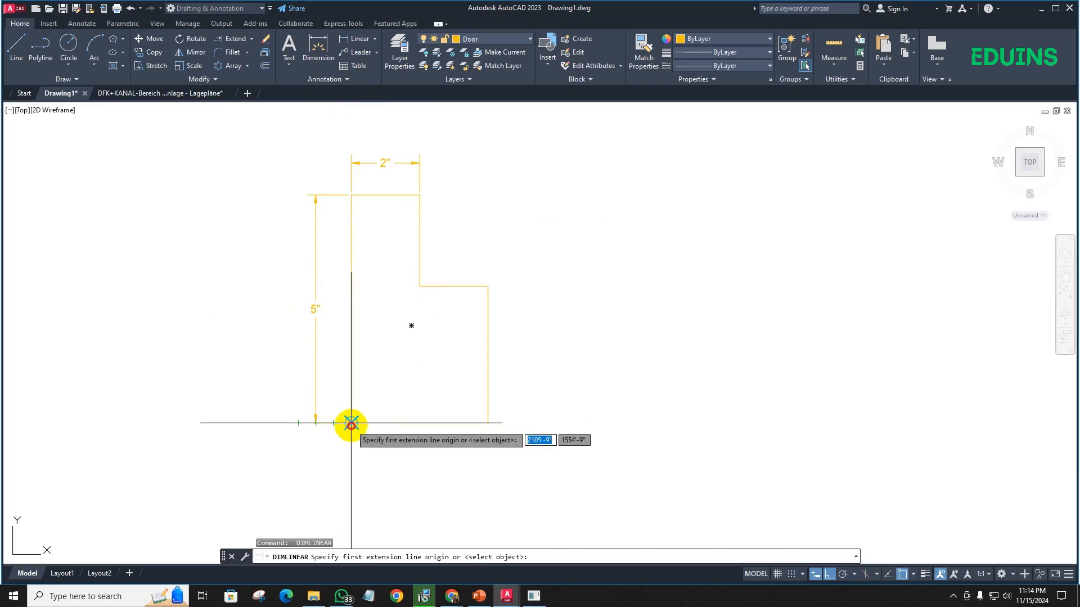
pyautogui.click(351, 423)
pyautogui.click(488, 423)
pyautogui.click(478, 443)
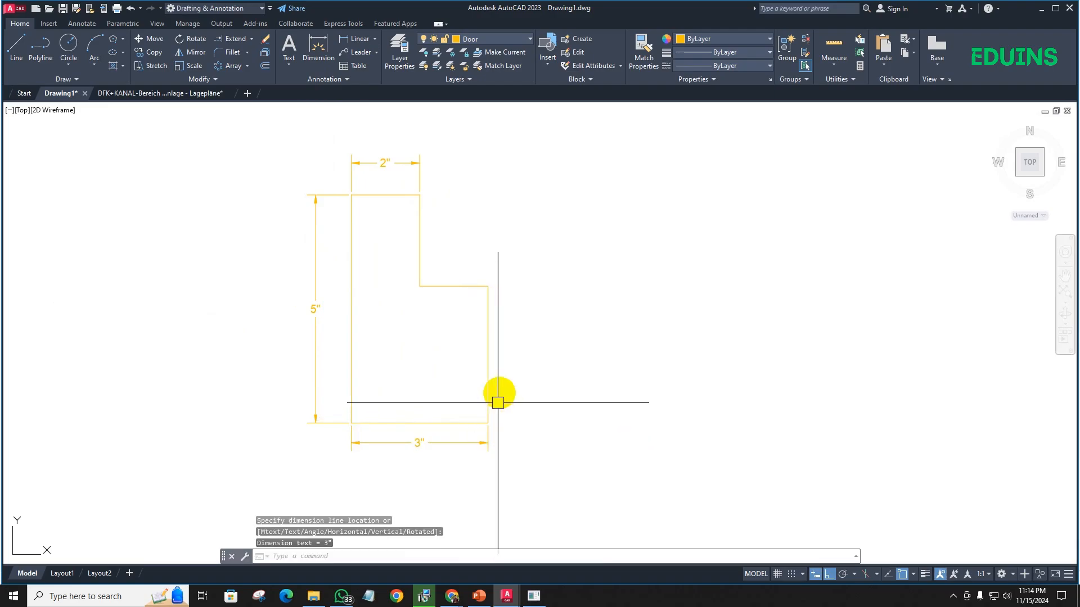
pyautogui.press('space')
pyautogui.click(488, 286)
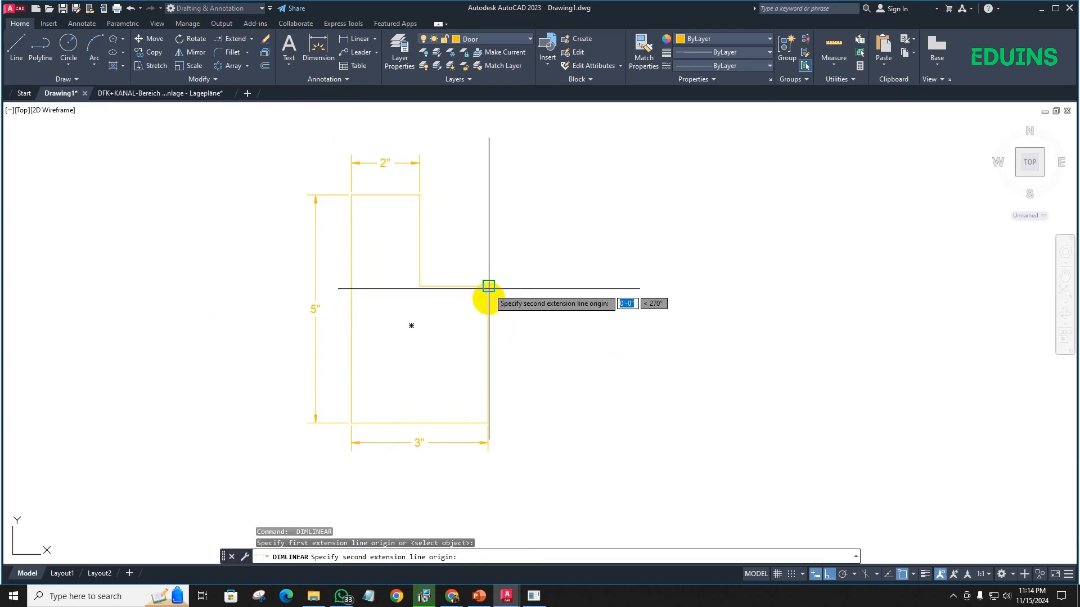
pyautogui.click(488, 423)
pyautogui.click(504, 422)
# - Add linear dimensions to the horizontal ledge and upper vertical edge of the profile's notch
pyautogui.press('space')
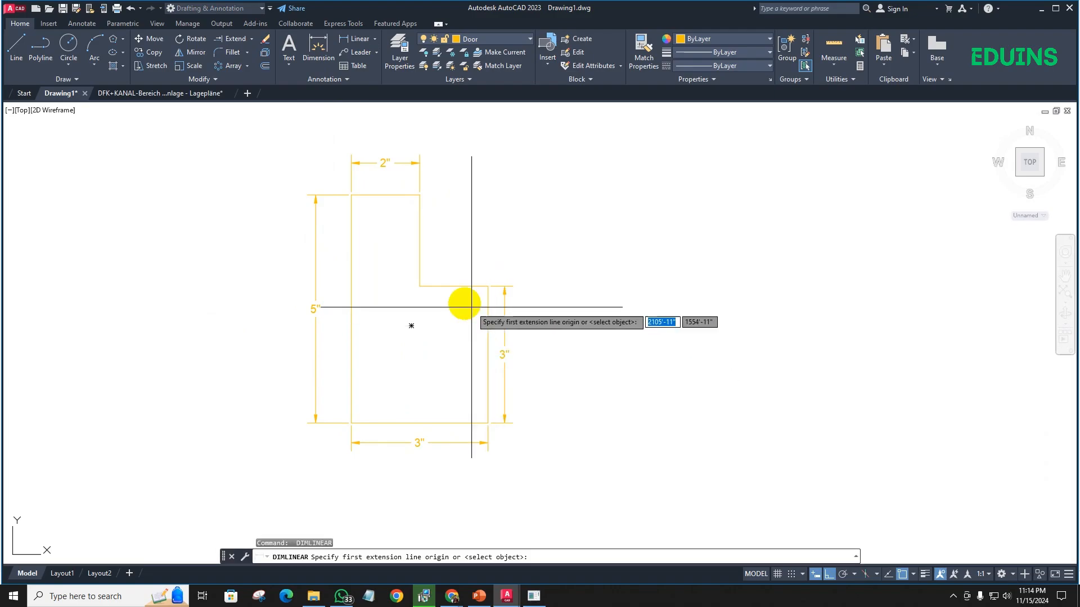
pyautogui.click(420, 286)
pyautogui.click(487, 285)
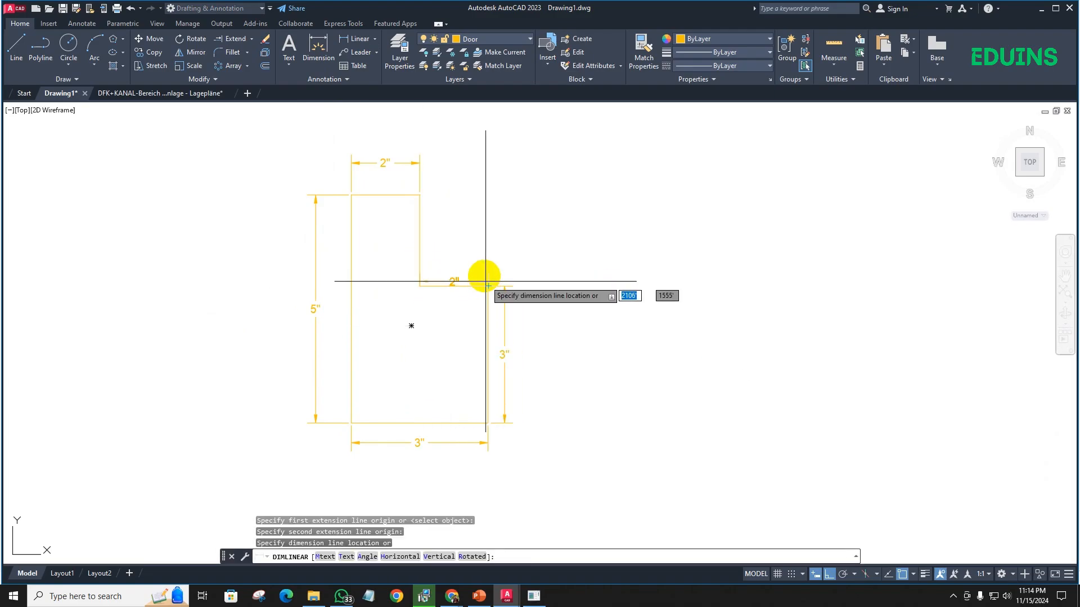
pyautogui.click(484, 270)
pyautogui.press('space')
pyautogui.click(419, 286)
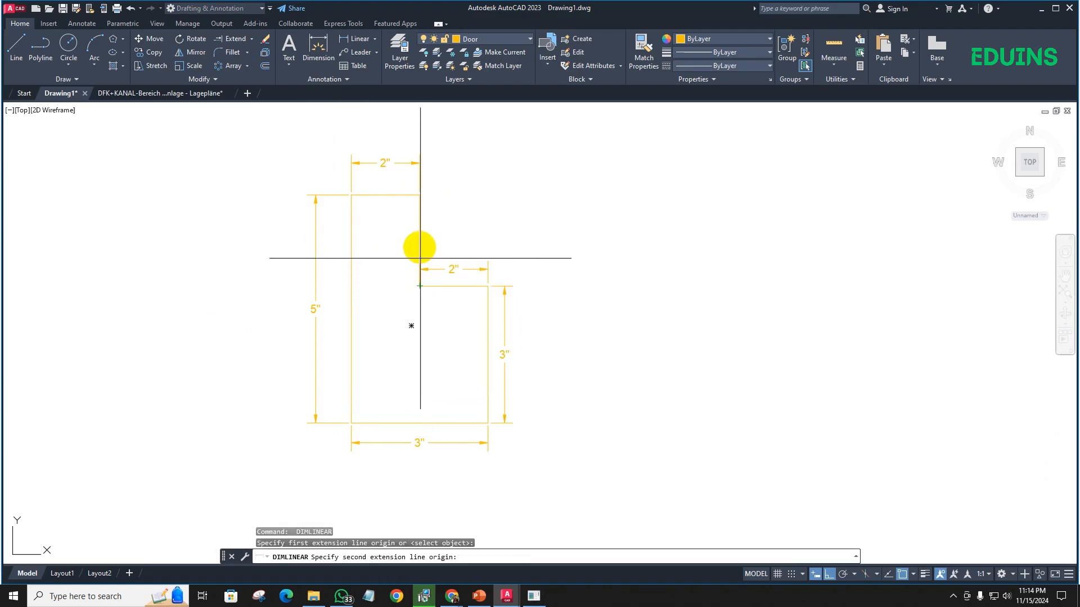
pyautogui.click(419, 195)
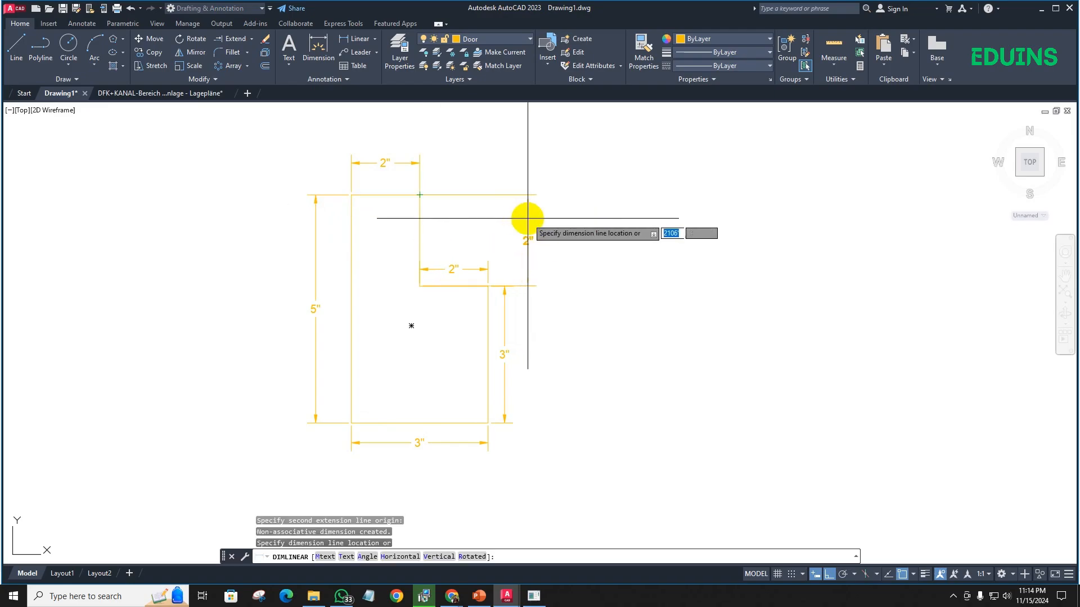
pyautogui.click(527, 218)
pyautogui.scroll(-2, 587, 265)
pyautogui.scroll(2, 562, 334)
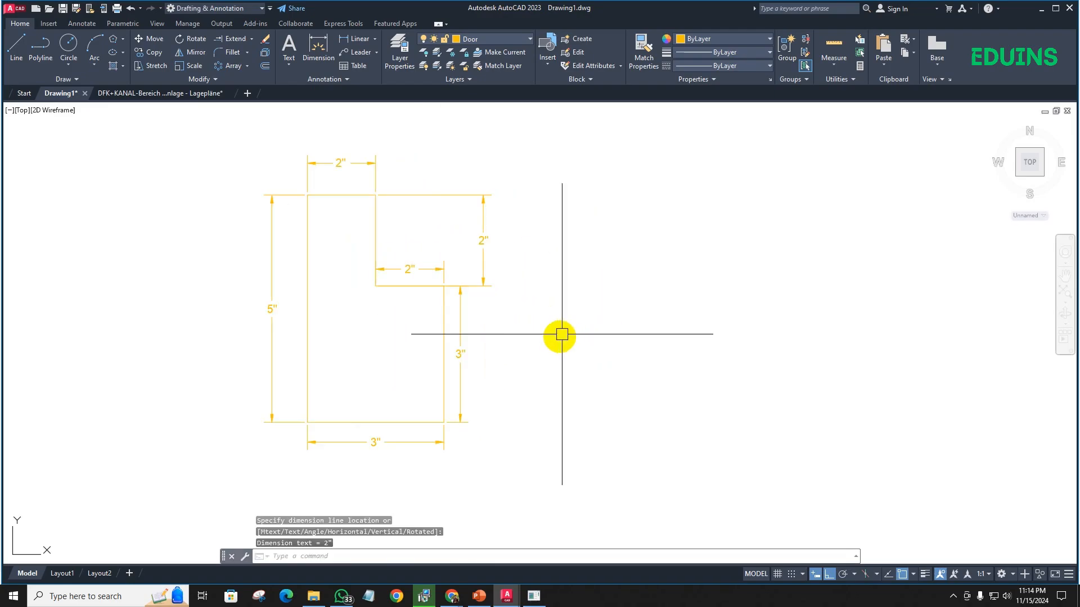
pyautogui.moveTo(562, 335); pyautogui.dragTo(655, 340, button='middle')
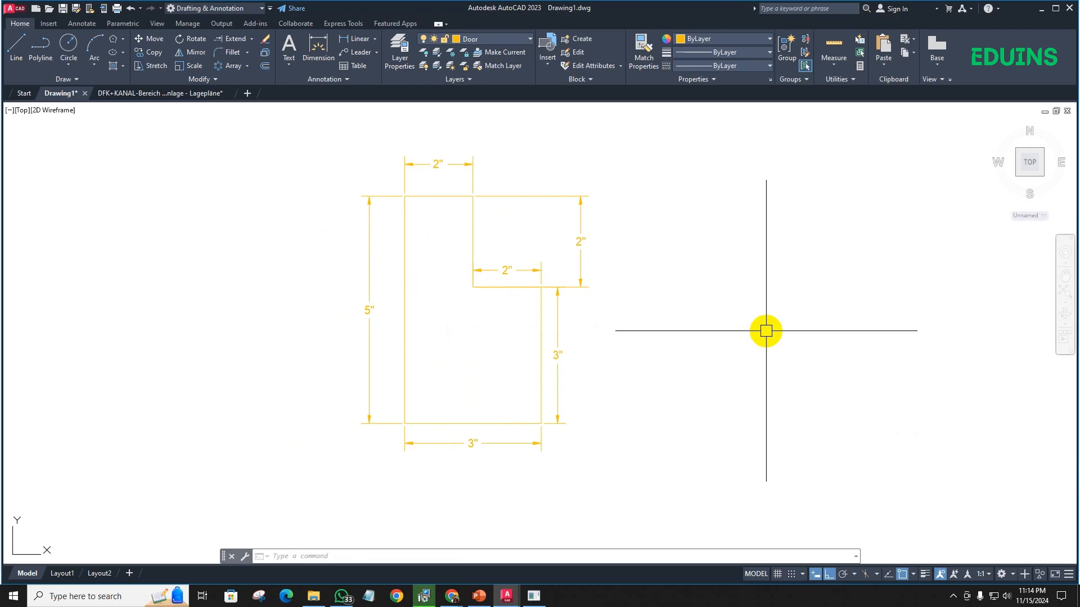
# - Copy the stepped profile together with all its dimensions to the free space on its left
pyautogui.click(316, 139)
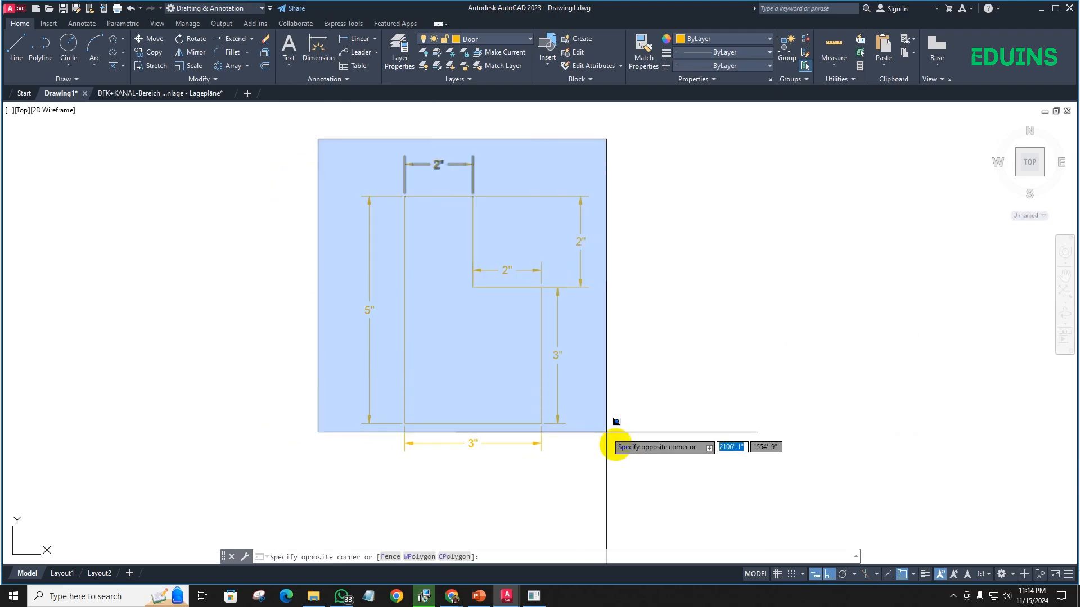
pyautogui.click(620, 472)
pyautogui.press('Return')
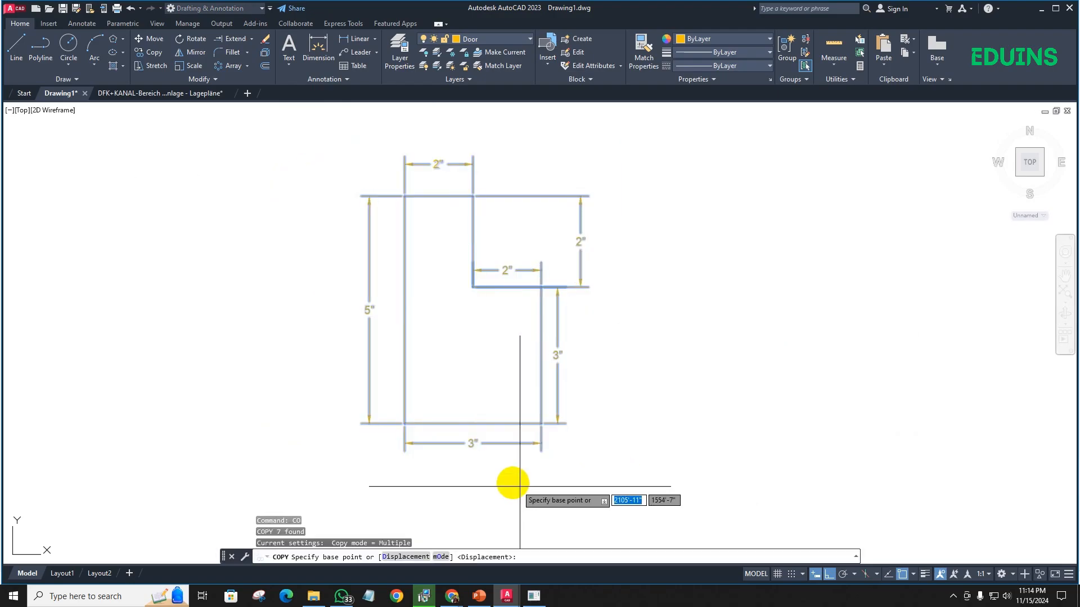
pyautogui.click(513, 484)
pyautogui.click(232, 457)
pyautogui.press('Escape')
pyautogui.moveTo(521, 387); pyautogui.dragTo(478, 398, button='middle')
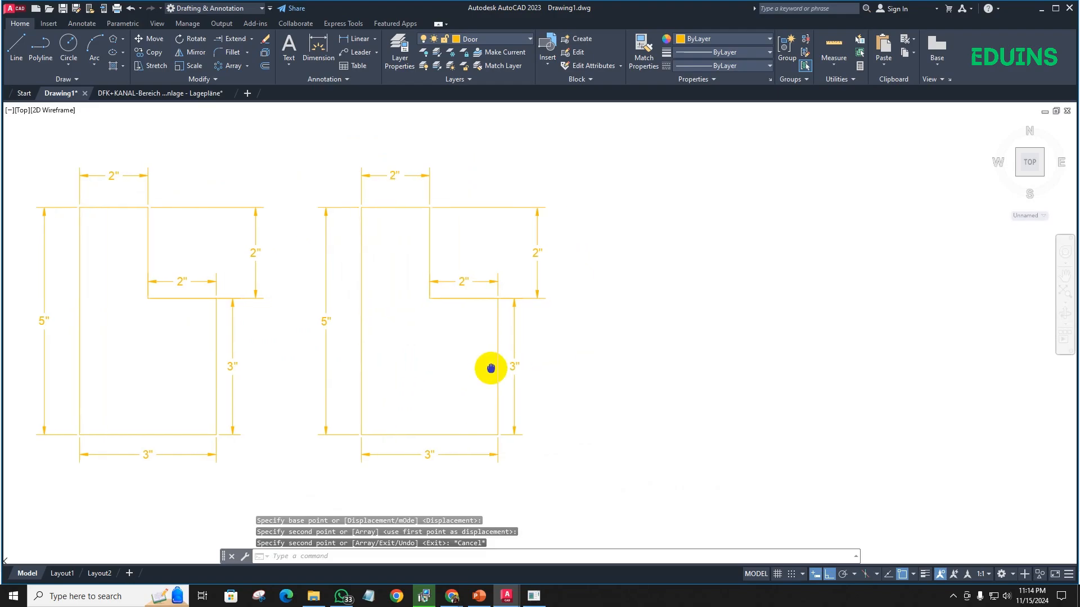
# - Erase all six dimensions around the right-hand stepped profile, leaving only its outline
pyautogui.click(536, 277)
pyautogui.click(514, 349)
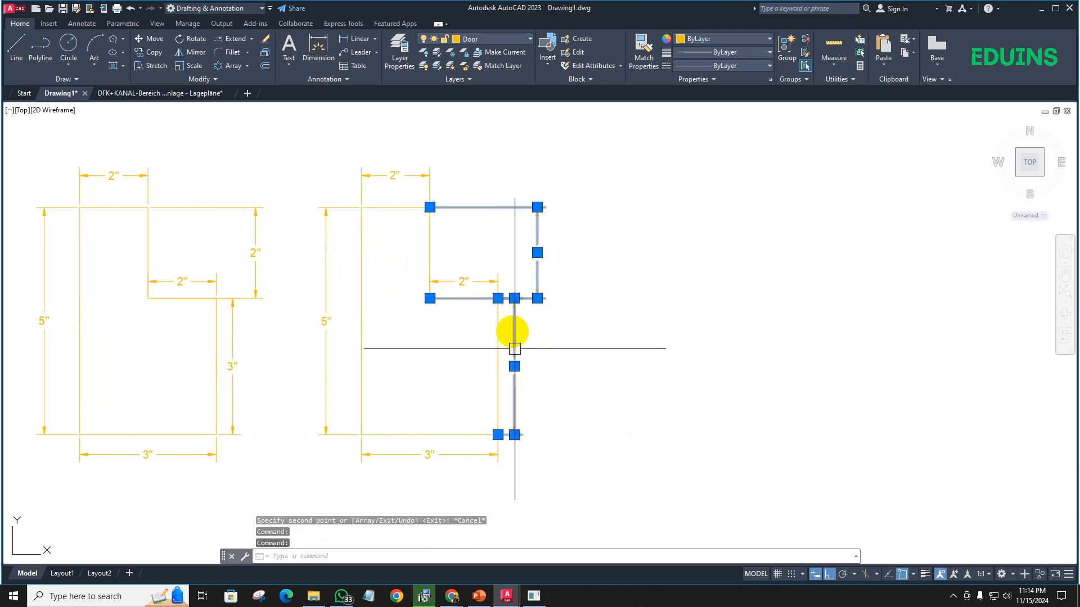
pyautogui.click(473, 282)
pyautogui.click(400, 175)
pyautogui.click(332, 251)
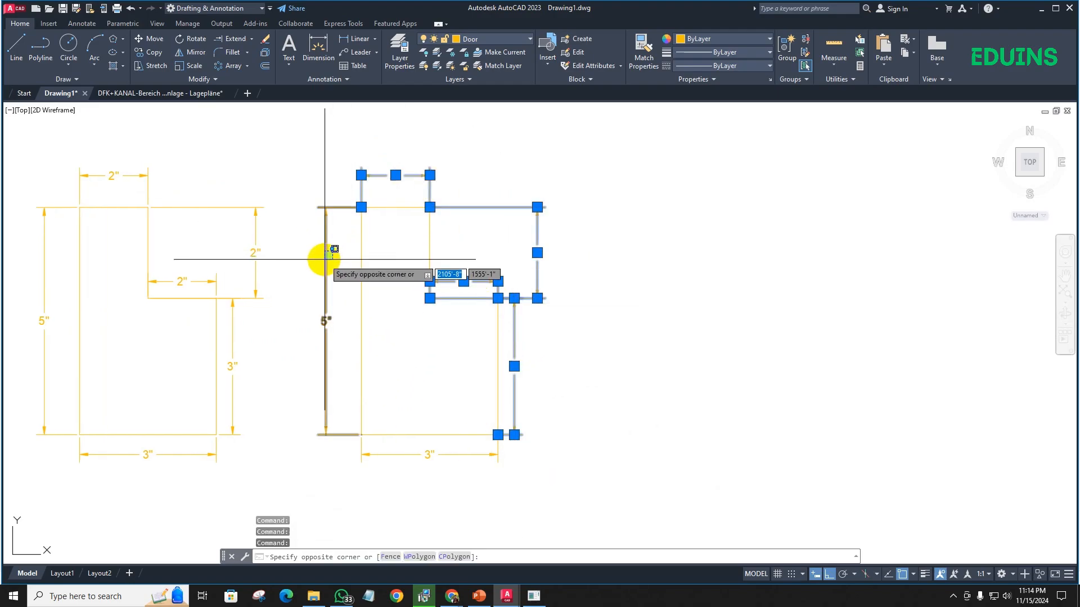
pyautogui.click(323, 262)
pyautogui.click(422, 454)
pyautogui.moveTo(430, 454)
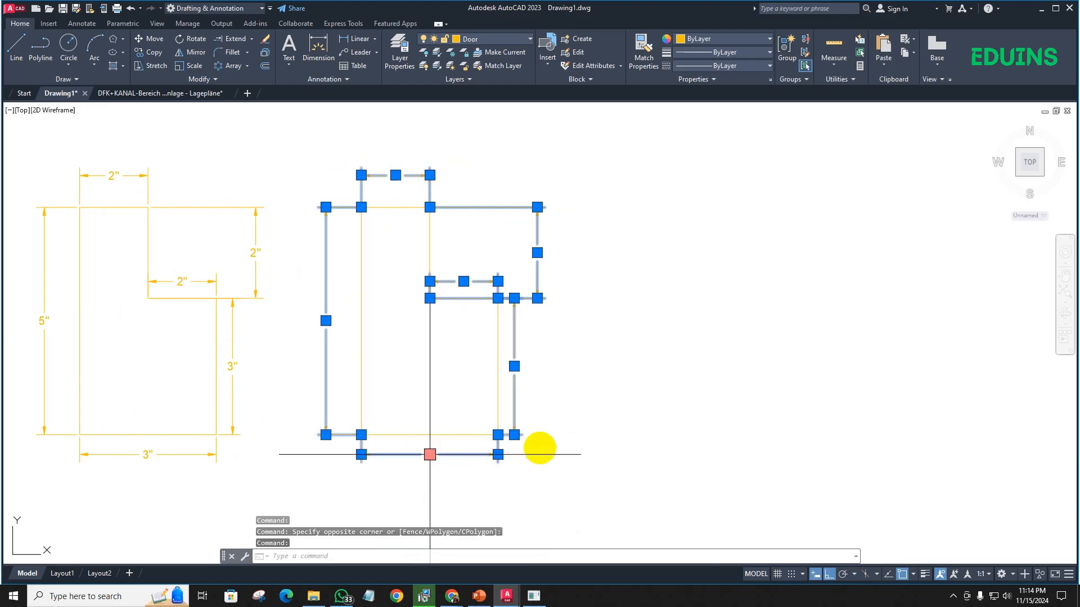
pyautogui.press('Delete')
pyautogui.scroll(-2, 526, 445)
pyautogui.moveTo(523, 434); pyautogui.dragTo(437, 416, button='middle')
pyautogui.click(471, 445)
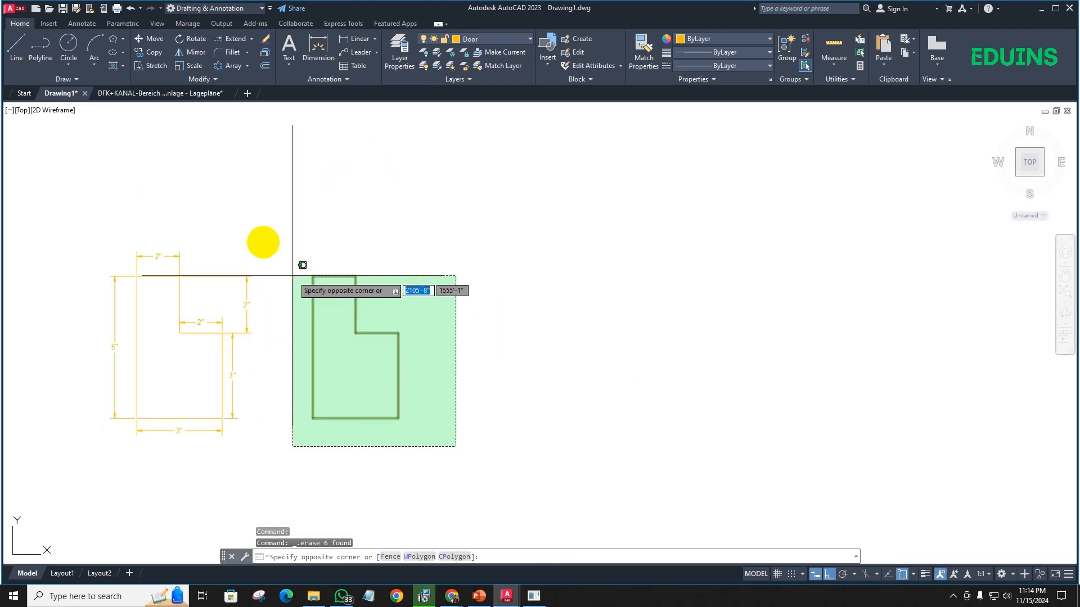
pyautogui.click(313, 289)
pyautogui.write('cc')
pyautogui.press('Return')
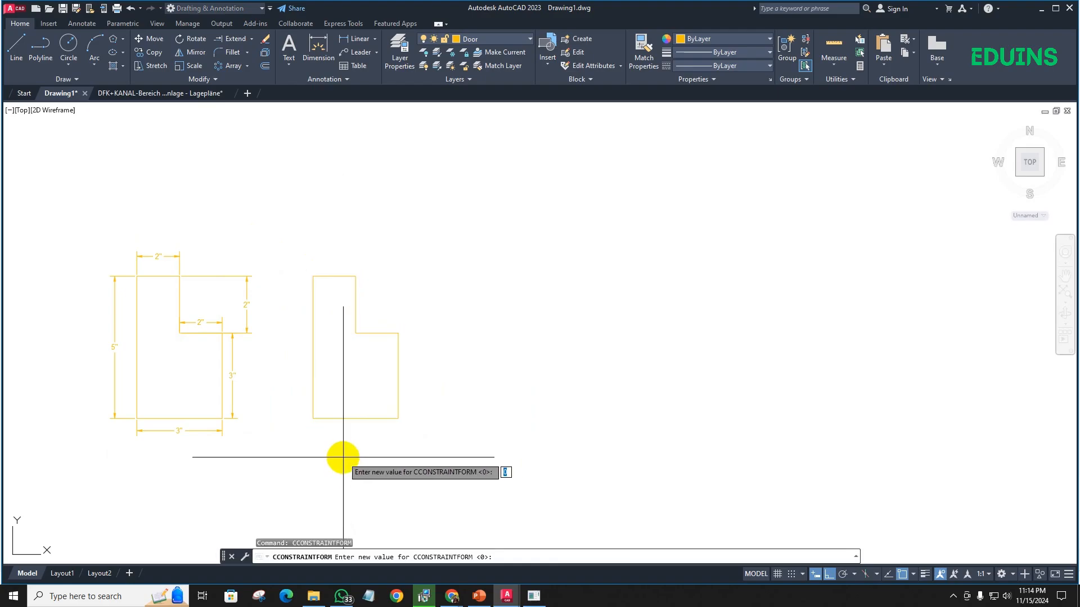
pyautogui.press('Escape')
# - Copy the undimensioned stepped profile horizontally into the free space on its right
pyautogui.click(437, 446)
pyautogui.click(280, 254)
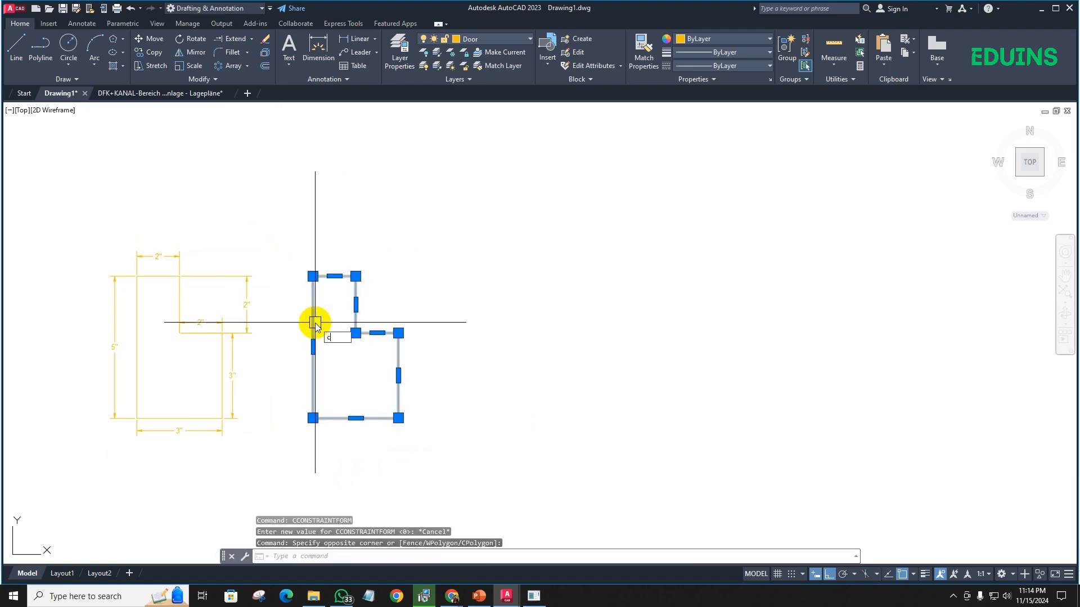
pyautogui.write('co')
pyautogui.press('Return')
pyautogui.click(351, 453)
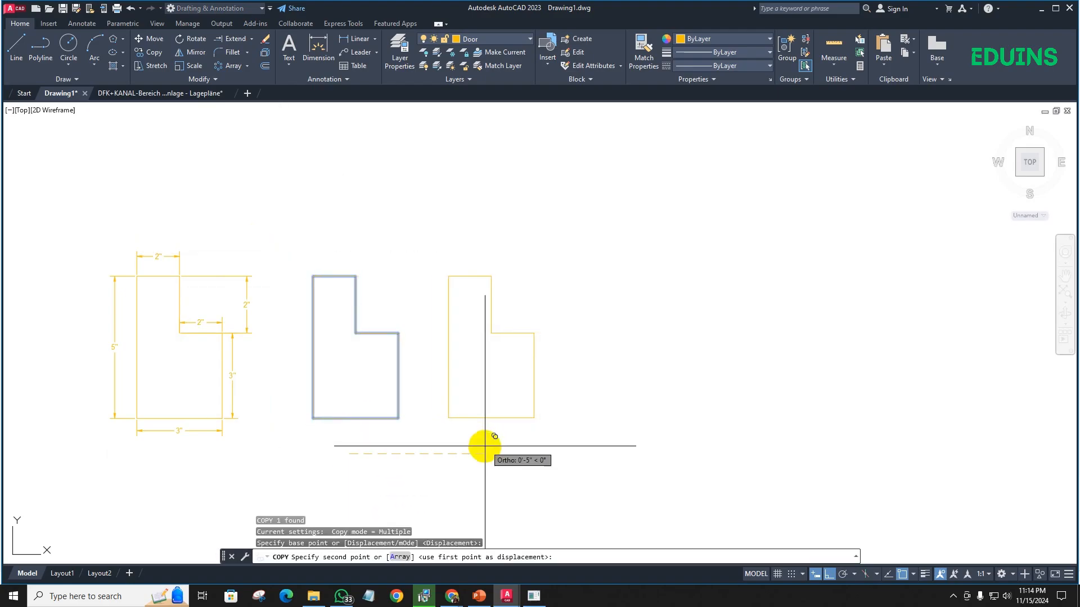
pyautogui.click(506, 448)
pyautogui.press('Escape')
# - Draw a 42" horizontal line to the right from the lower-left corner of the rightmost profile
pyautogui.scroll(3, 471, 422)
pyautogui.scroll(-4, 314, 379)
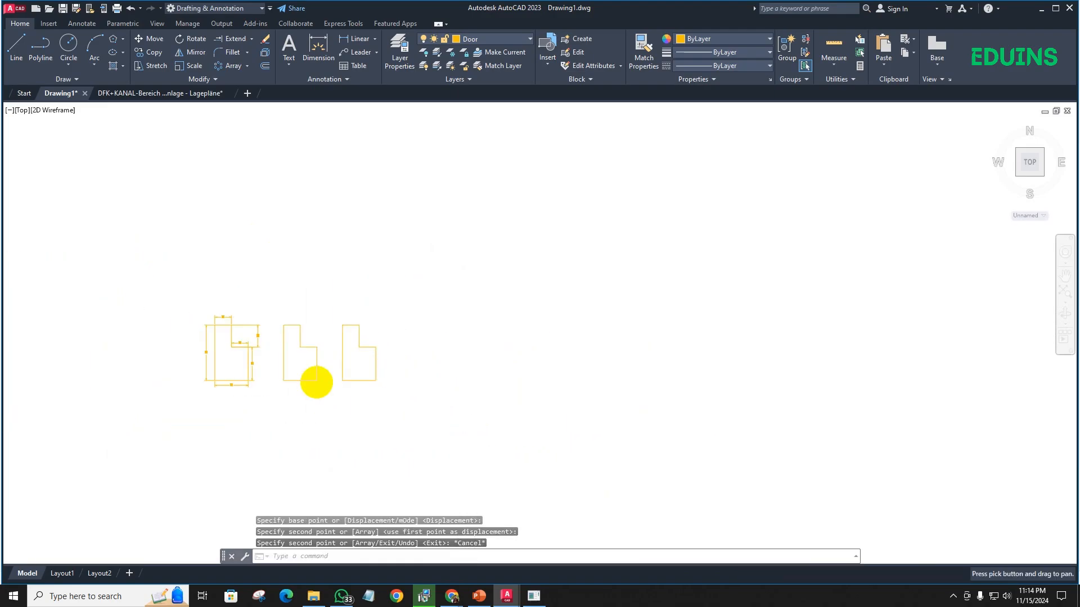
pyautogui.scroll(5, 498, 388)
pyautogui.scroll(2, 306, 431)
pyautogui.scroll(-5, 343, 432)
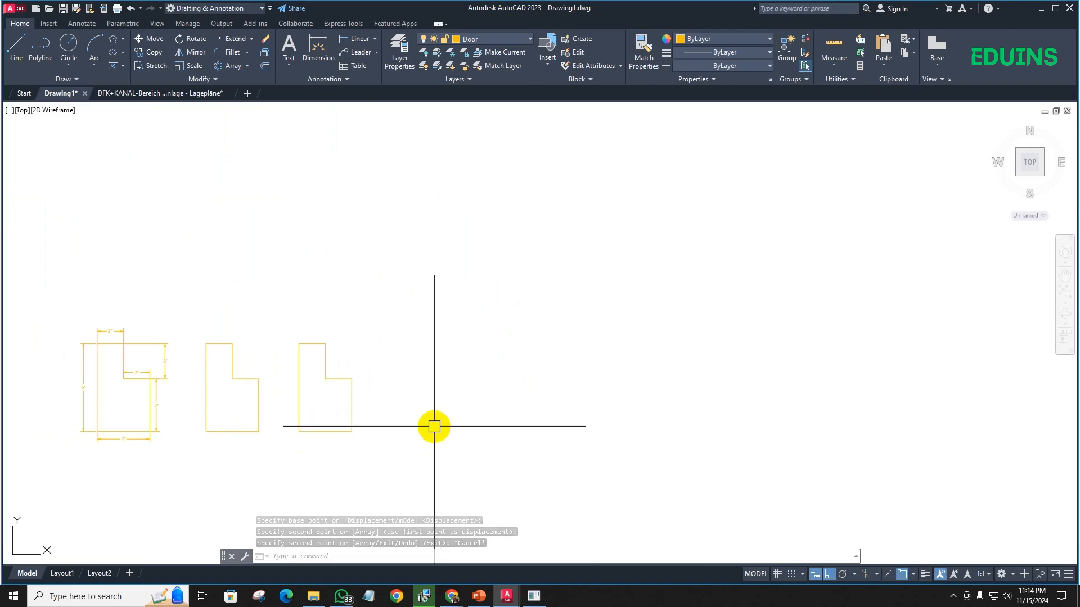
pyautogui.write('l')
pyautogui.press('Return')
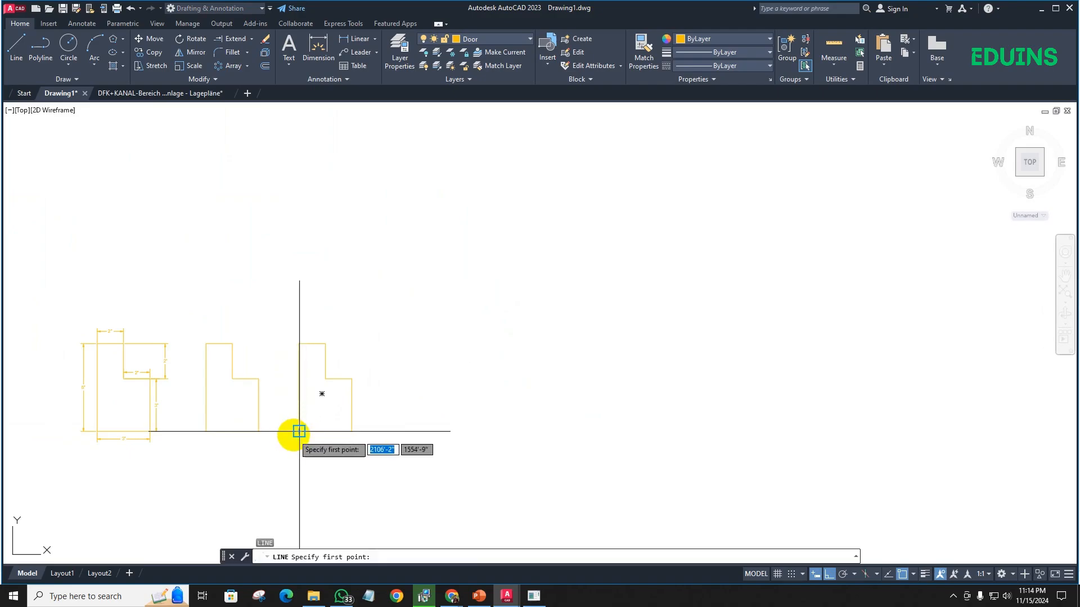
pyautogui.scroll(6, 298, 431)
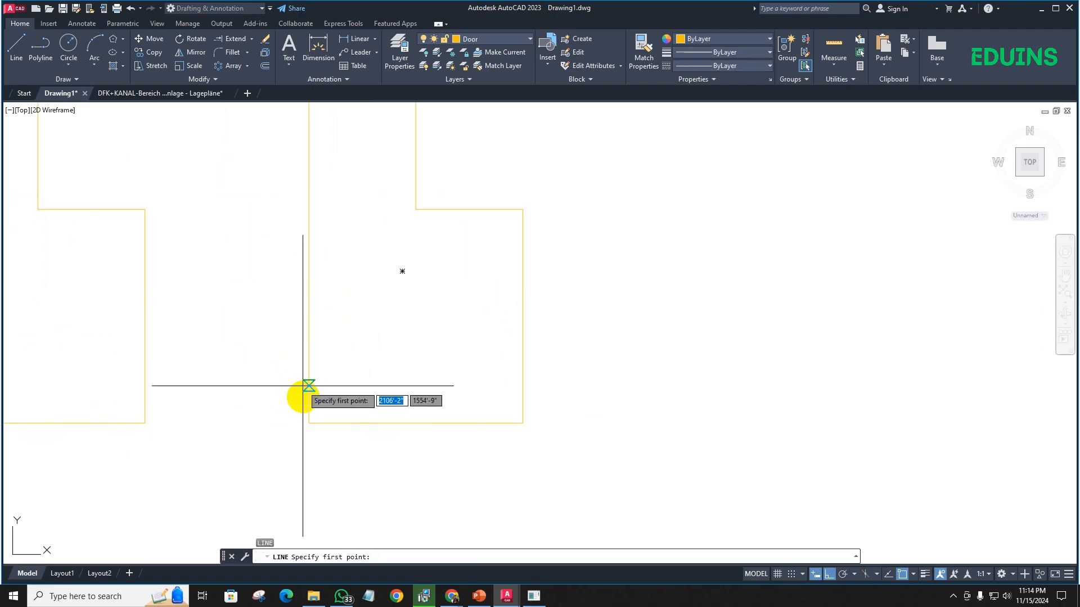
pyautogui.click(306, 426)
pyautogui.scroll(-5, 562, 401)
pyautogui.moveTo(563, 401); pyautogui.dragTo(82, 456, button='middle')
pyautogui.scroll(-2, 232, 443)
pyautogui.moveTo(234, 443); pyautogui.dragTo(271, 437, button='middle')
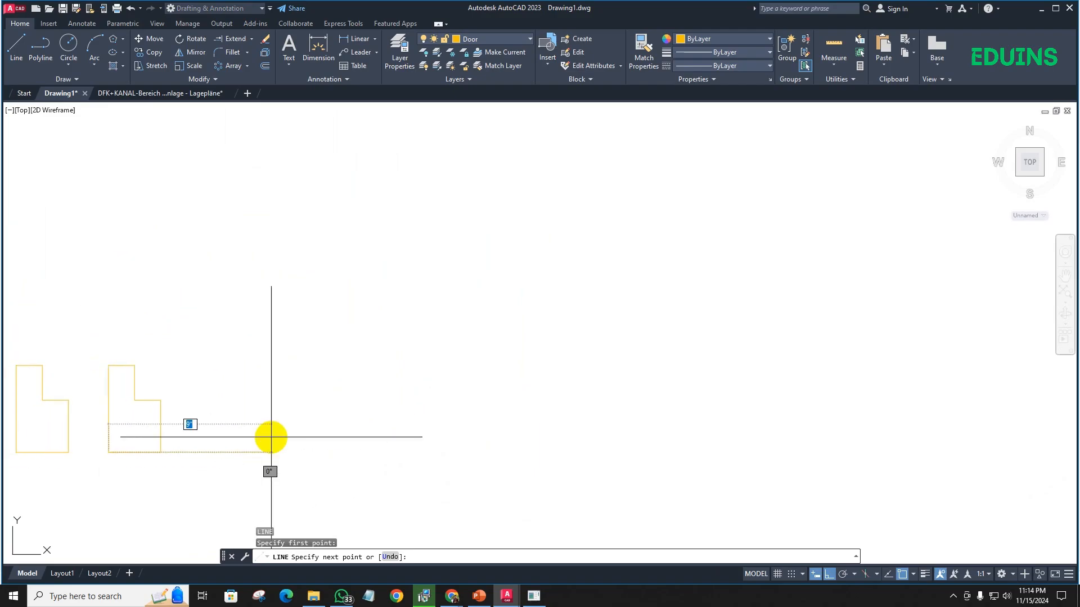
pyautogui.click(272, 437)
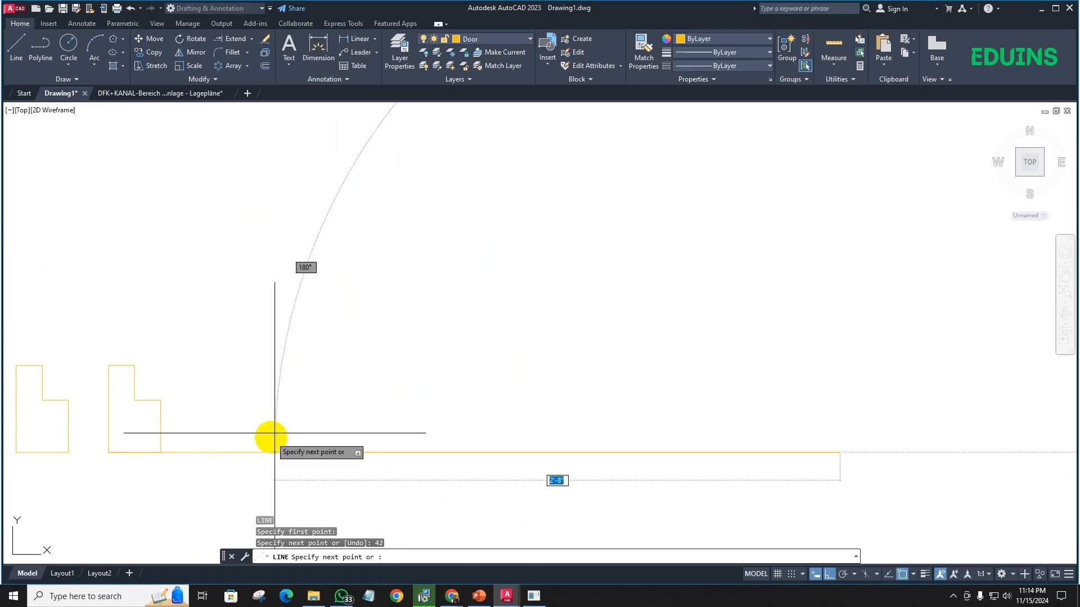
pyautogui.press('Escape')
# - Mirror the rightmost profile about a vertical axis through the midpoint of the 42" line, keeping the source object
pyautogui.scroll(-1, 463, 359)
pyautogui.moveTo(512, 384); pyautogui.dragTo(529, 366, button='middle')
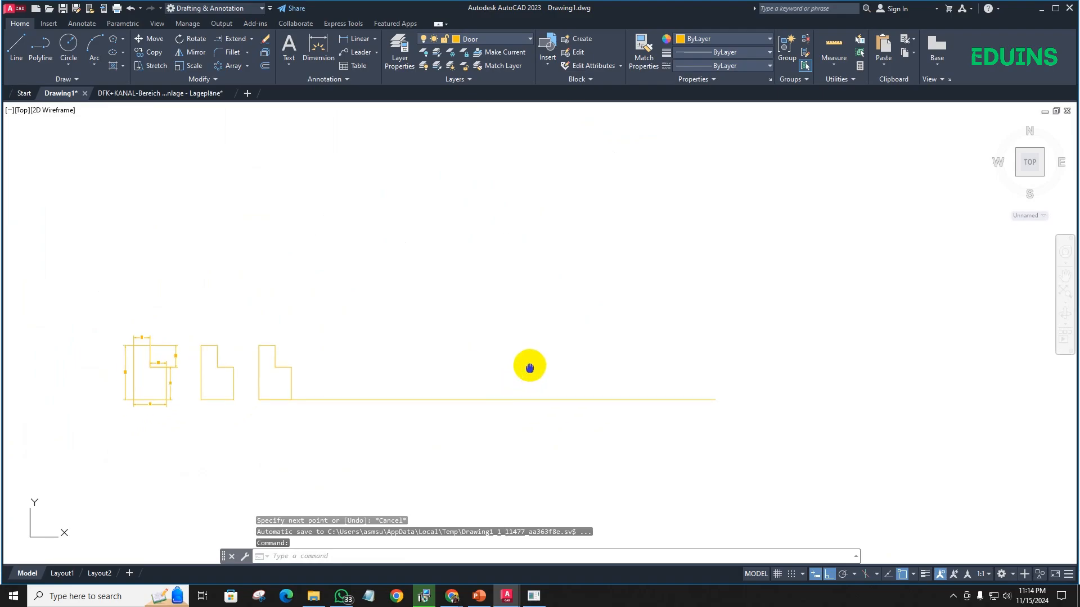
pyautogui.click(243, 323)
pyautogui.click(314, 441)
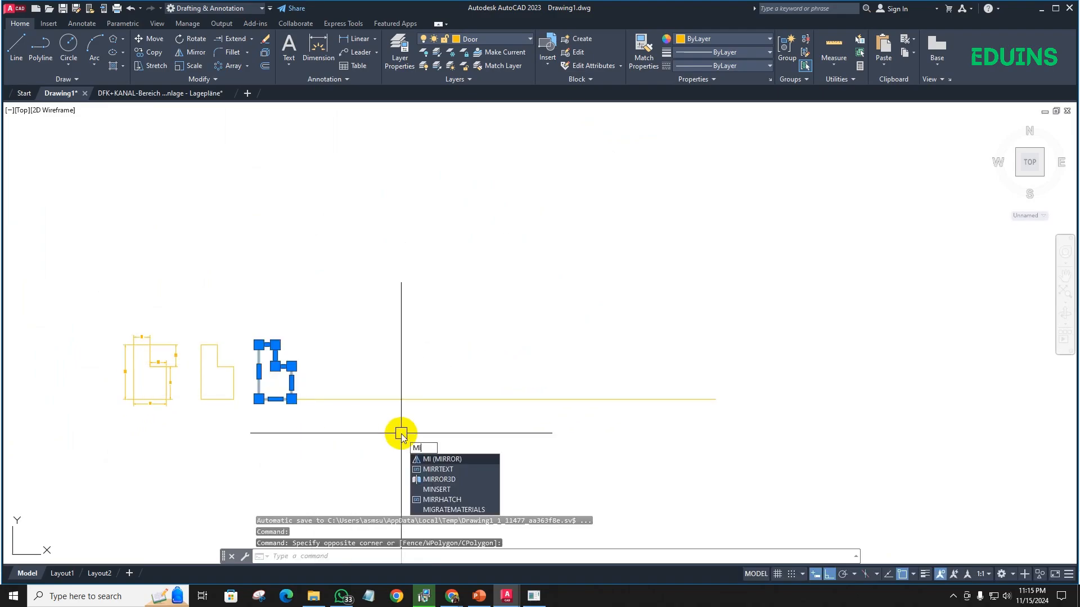
pyautogui.press('Return')
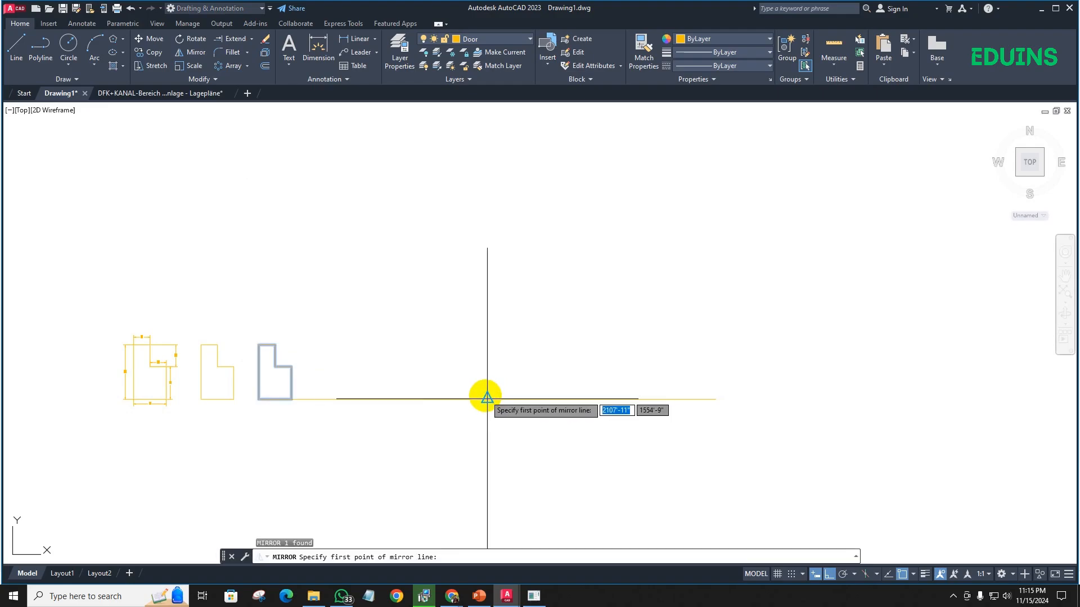
pyautogui.click(487, 400)
pyautogui.click(475, 298)
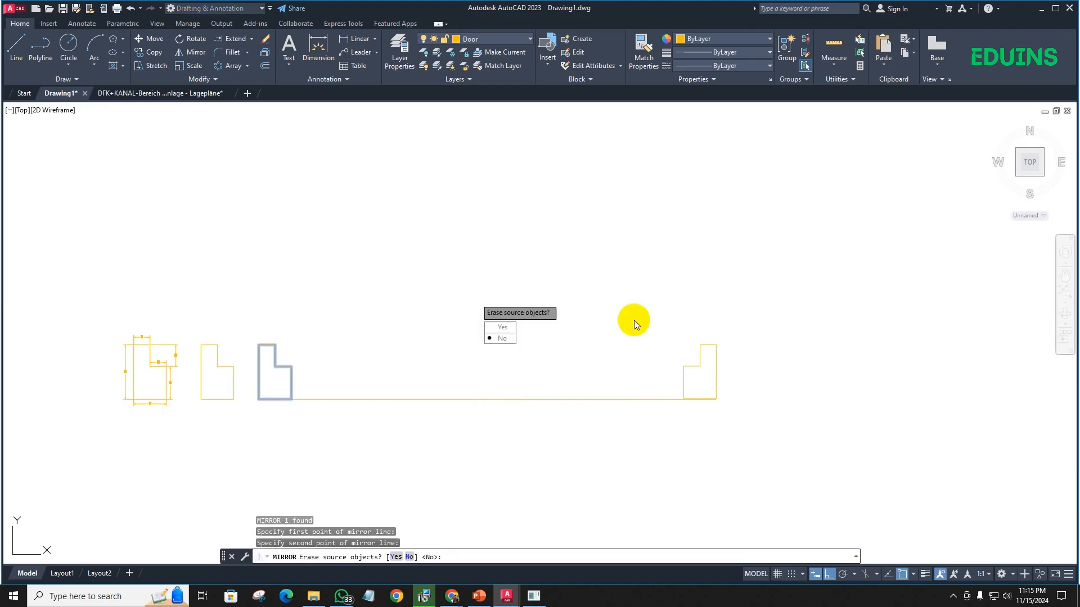
pyautogui.click(503, 338)
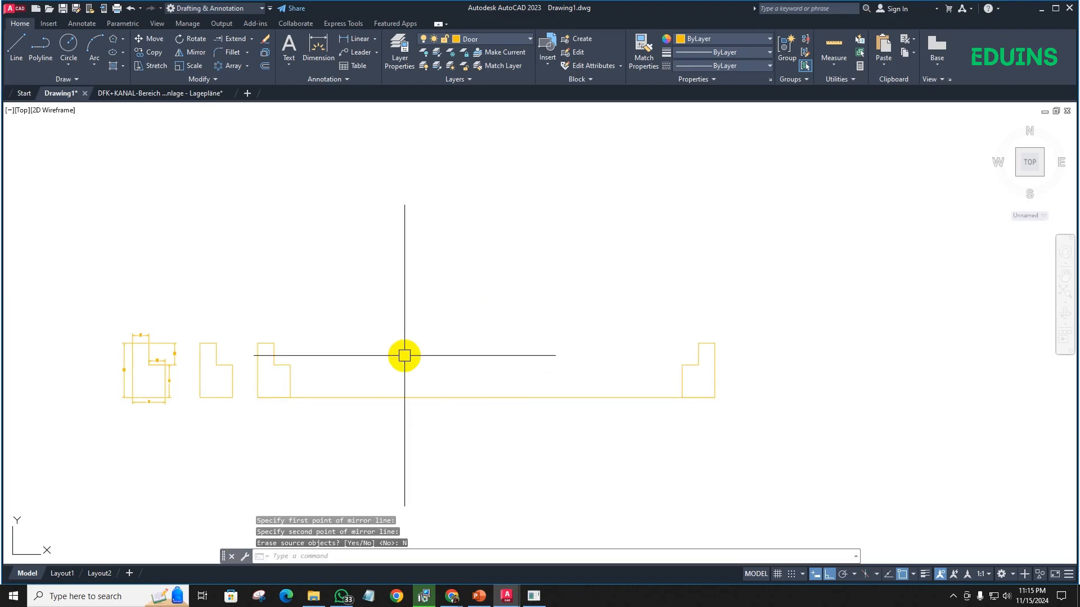
# - Draw the door leaf as a rectangle from the left jamb's upper inner corner to the right jamb's inner notch corner
pyautogui.write('rec')
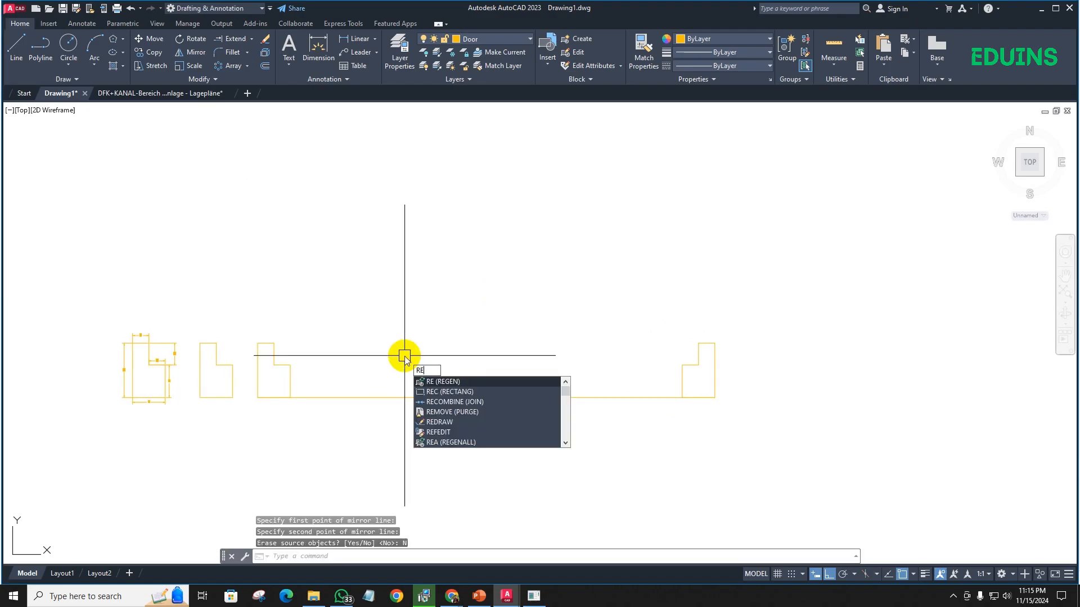
pyautogui.press('Return')
pyautogui.click(274, 343)
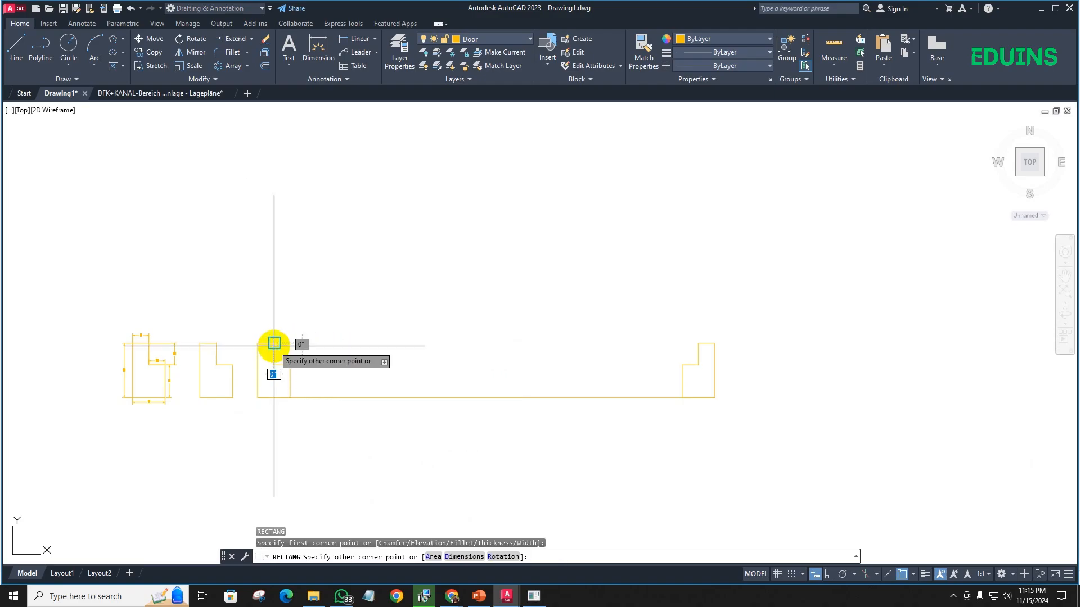
pyautogui.scroll(4, 669, 366)
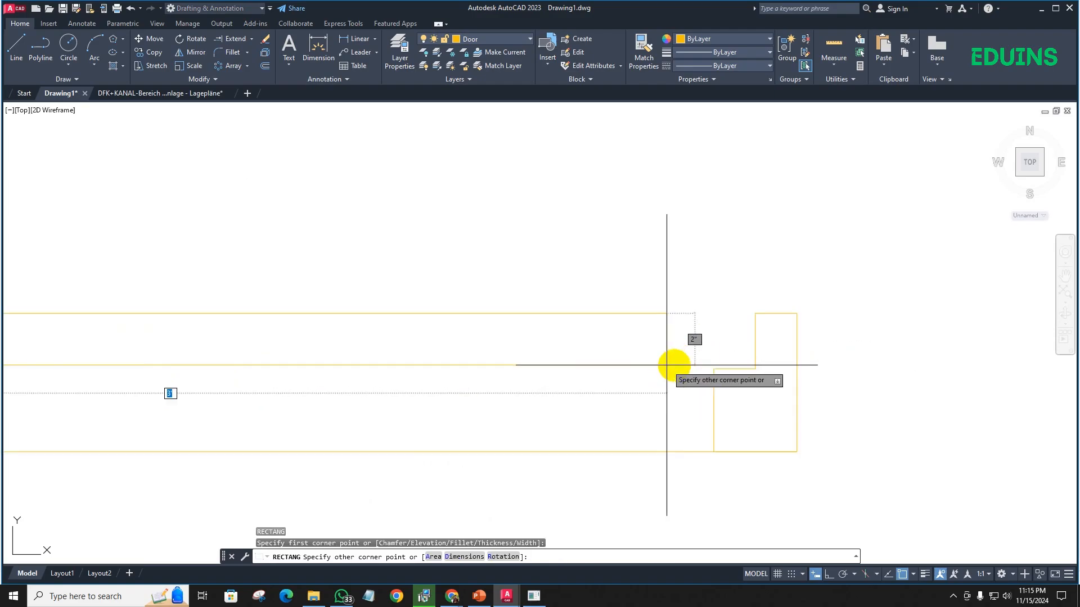
pyautogui.click(755, 366)
# - Rotate the door leaf rectangle by 270° about its upper-right corner so it stands upright at the right jamb
pyautogui.scroll(-4, 590, 392)
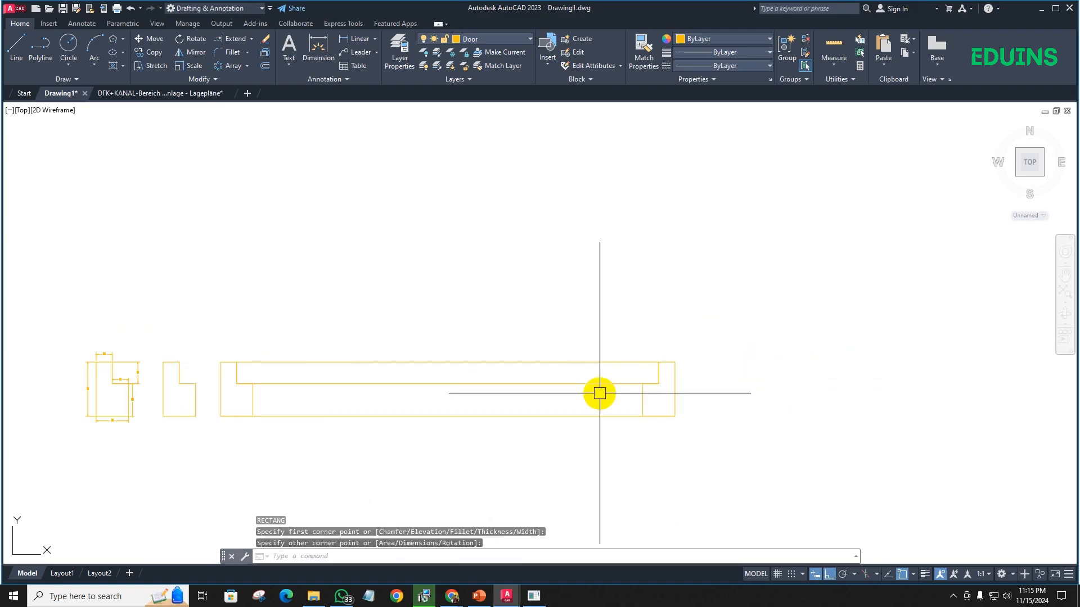
pyautogui.click(515, 365)
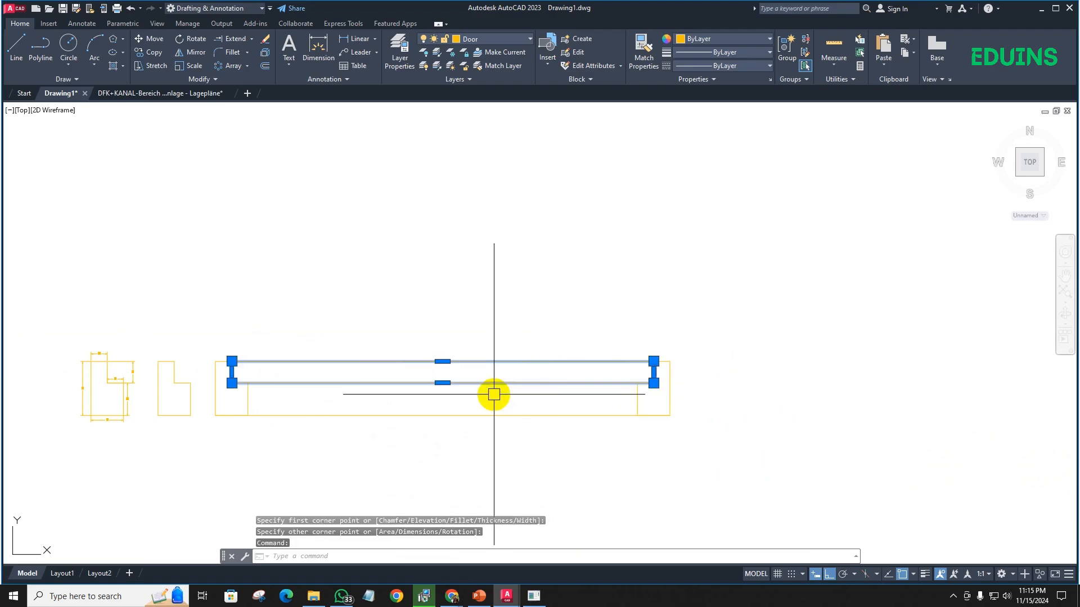
pyautogui.write('ro')
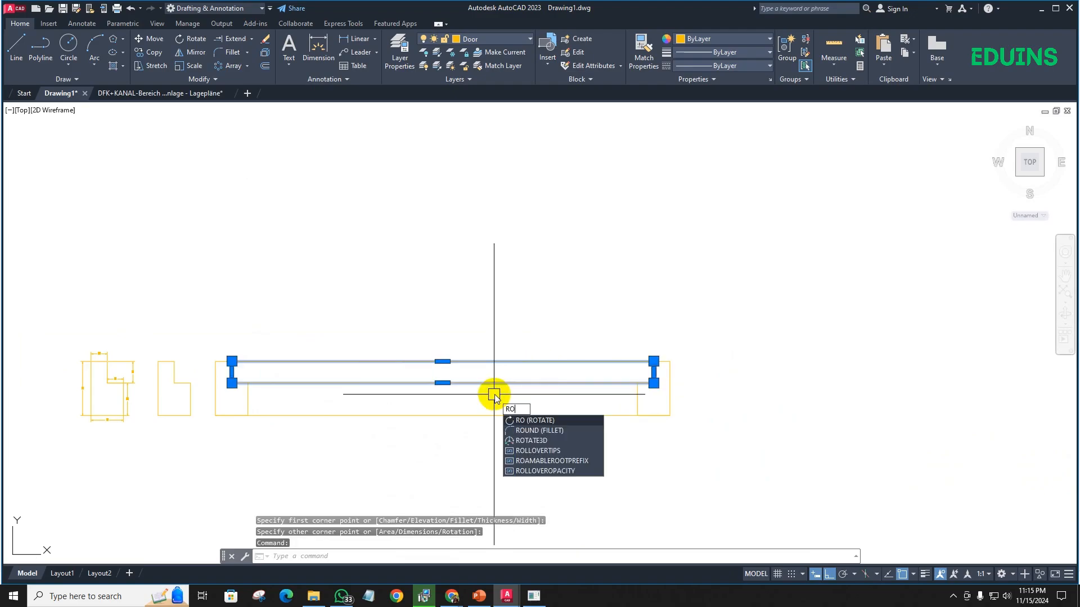
pyautogui.press('Return')
pyautogui.scroll(5, 664, 357)
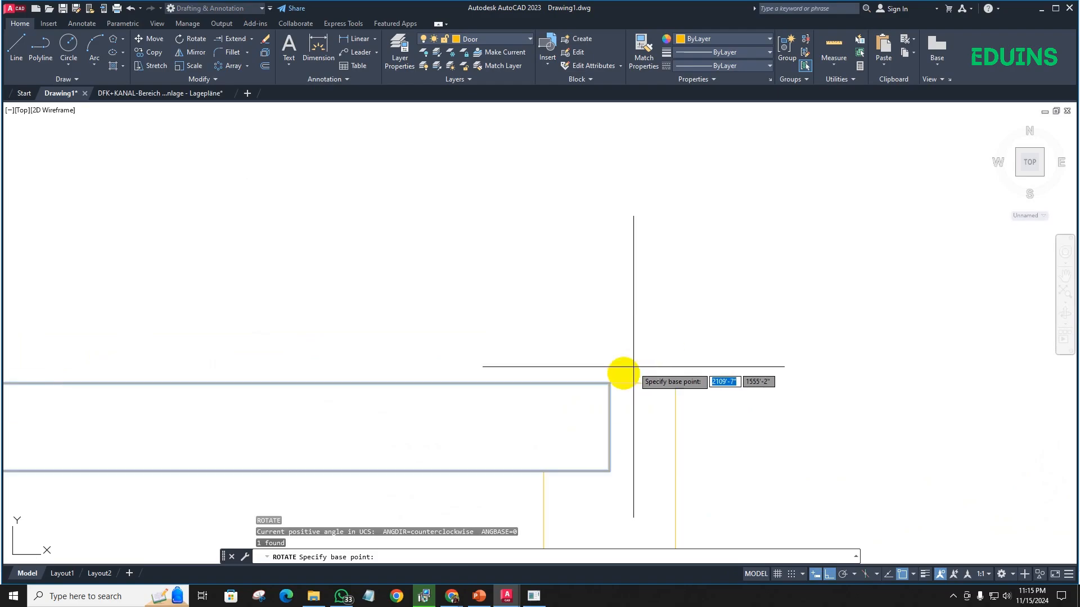
pyautogui.click(609, 383)
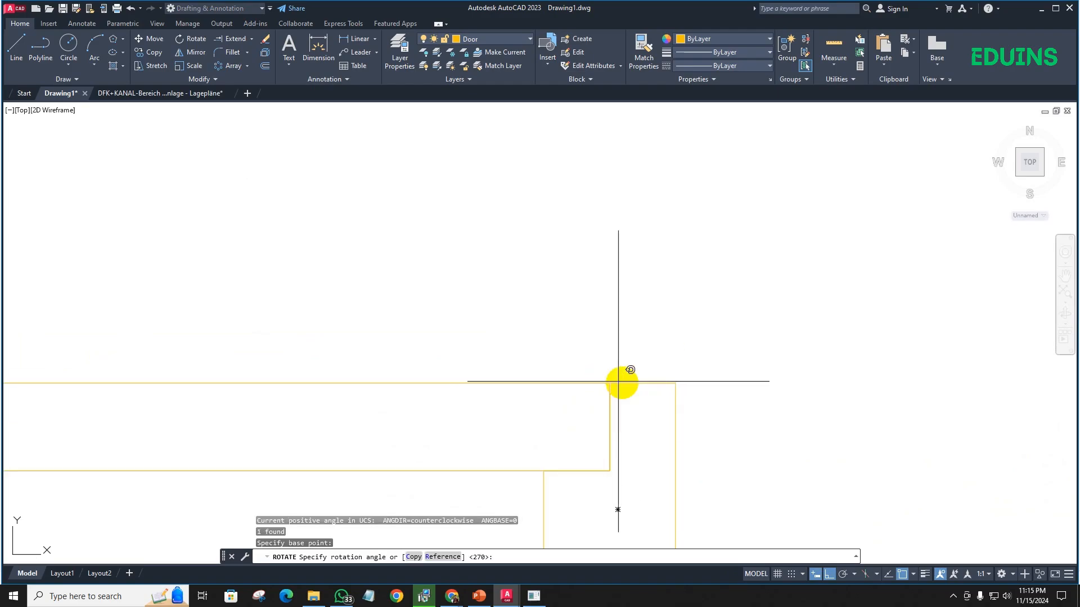
pyautogui.scroll(-2, 632, 433)
pyautogui.scroll(-2, 634, 440)
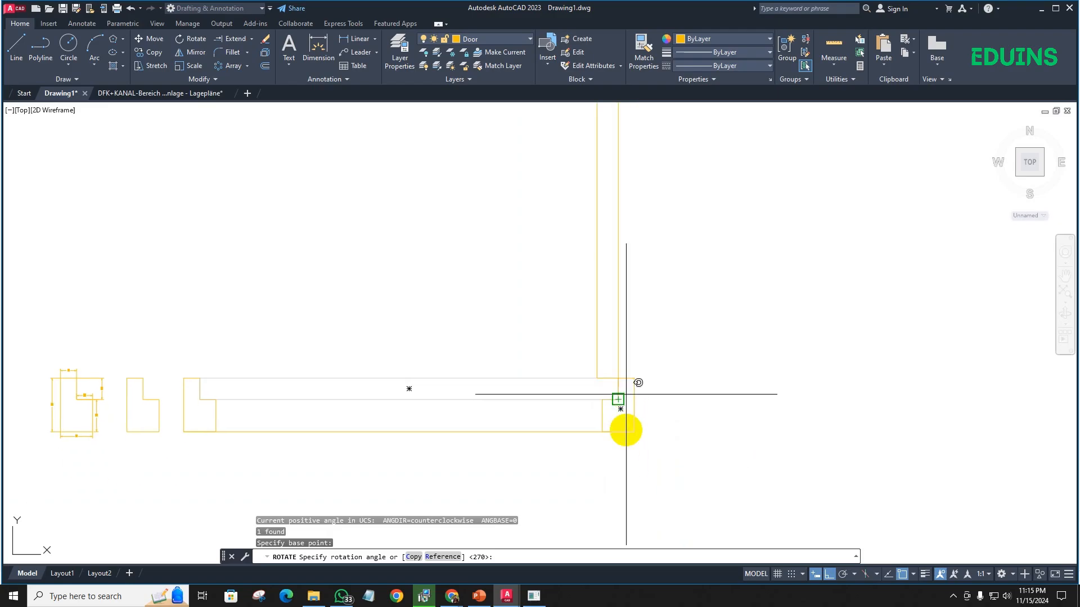
pyautogui.click(622, 485)
# - Draw the door swing as a three-point arc from the leaf's upper-left corner through the left jamb's upper inner corner to its notch edge midpoint
pyautogui.scroll(-2, 668, 348)
pyautogui.scroll(2, 572, 330)
pyautogui.scroll(3, 509, 332)
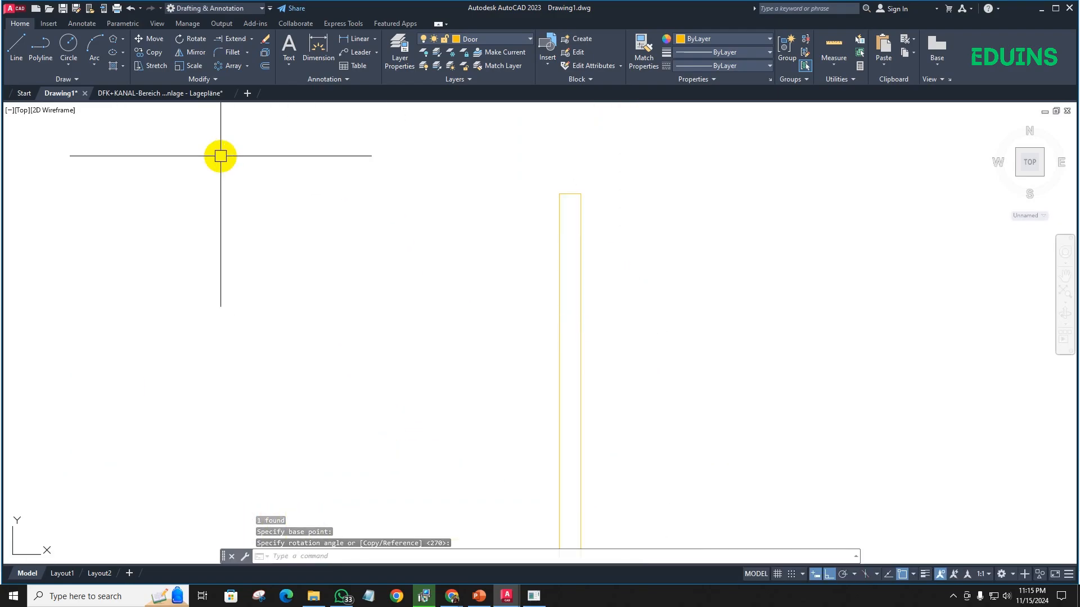
pyautogui.write('arc')
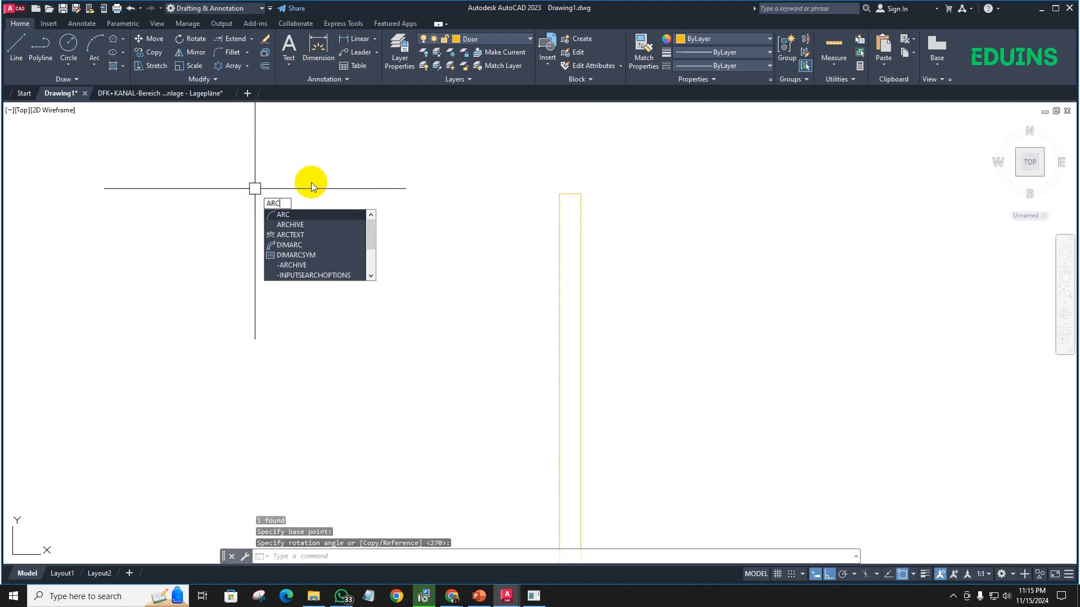
pyautogui.press('Return')
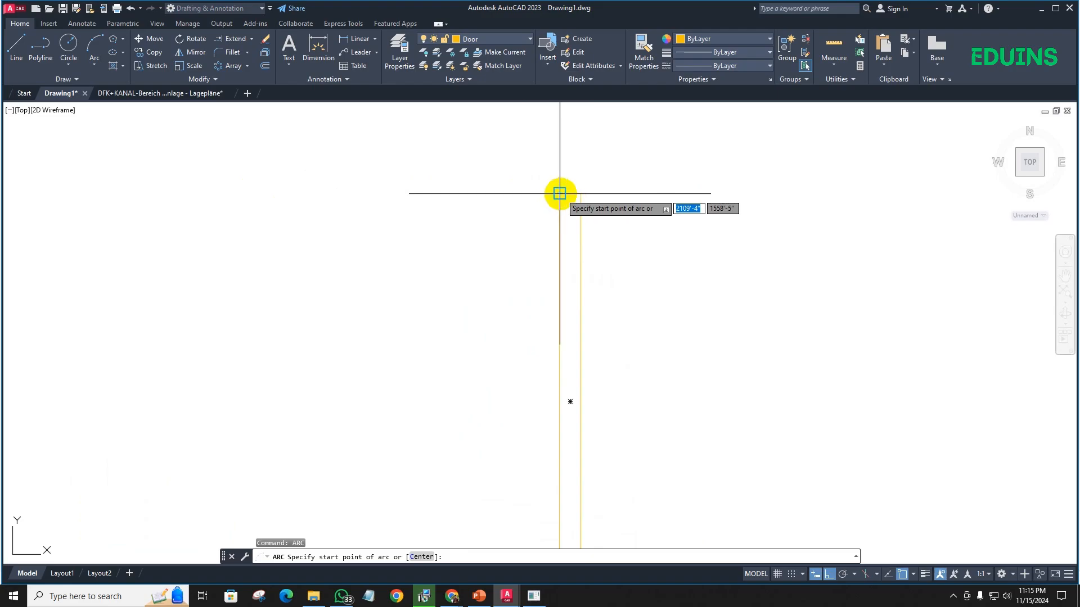
pyautogui.click(559, 193)
pyautogui.scroll(4, 506, 272)
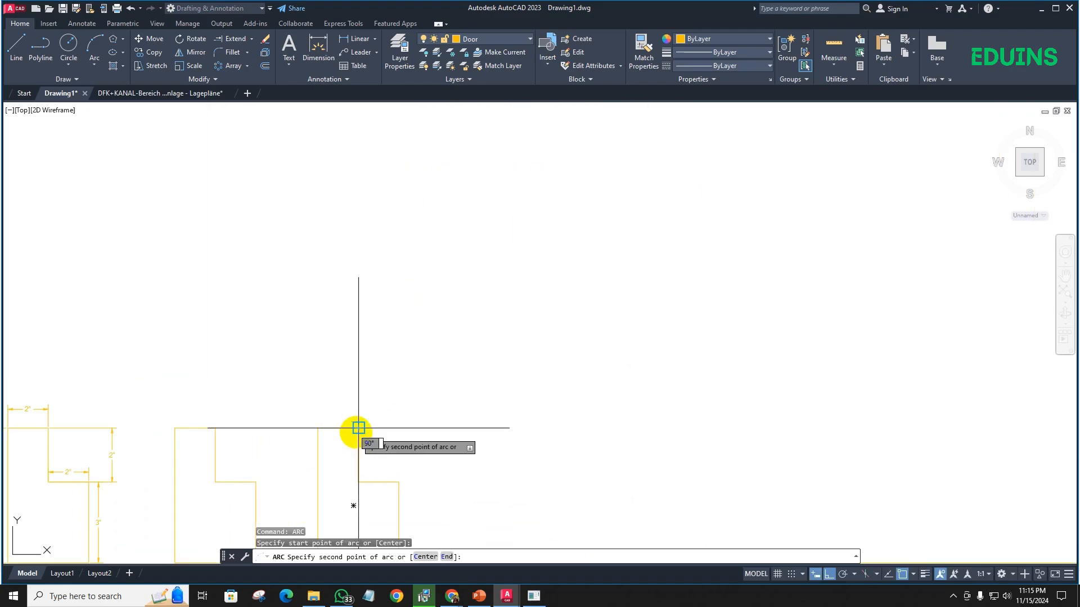
pyautogui.click(358, 429)
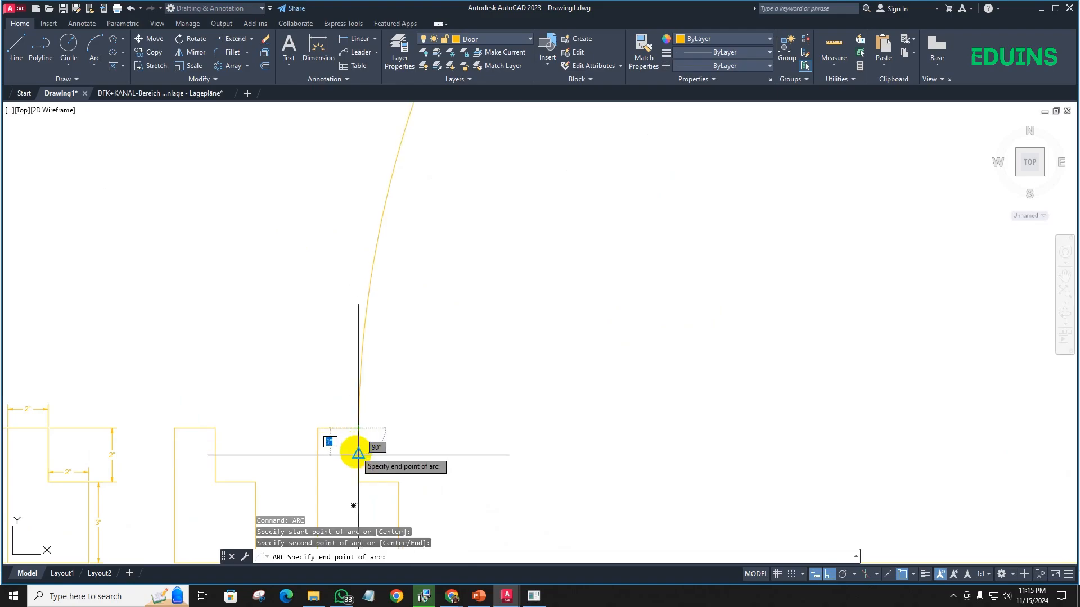
pyautogui.click(358, 453)
# - Erase the 42" horizontal guide line between the two door jambs
pyautogui.scroll(-5, 383, 428)
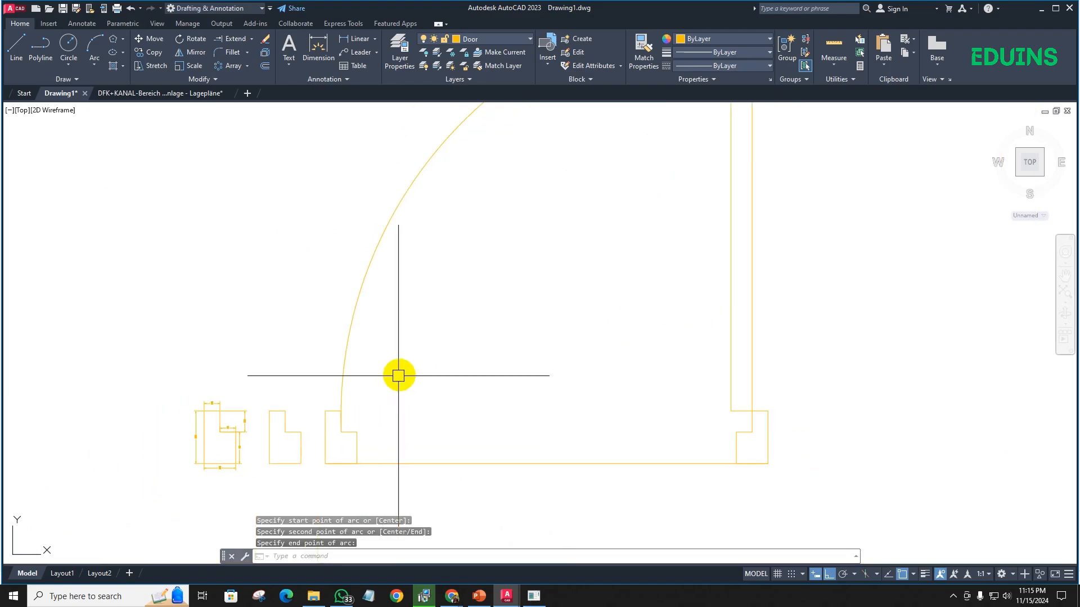
pyautogui.click(458, 451)
pyautogui.click(441, 386)
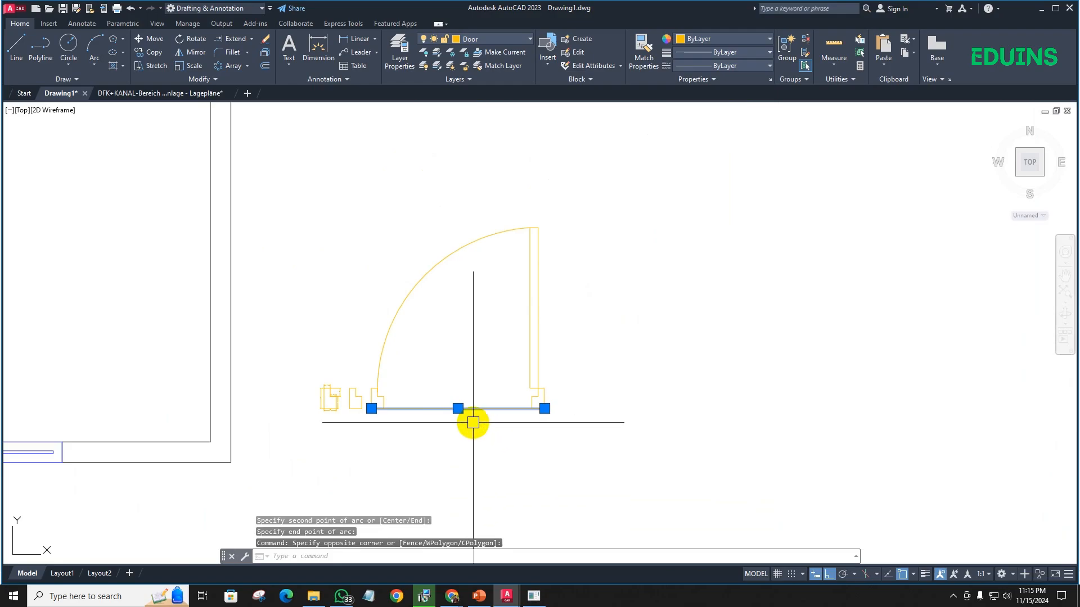
pyautogui.press('Delete')
pyautogui.click(595, 432)
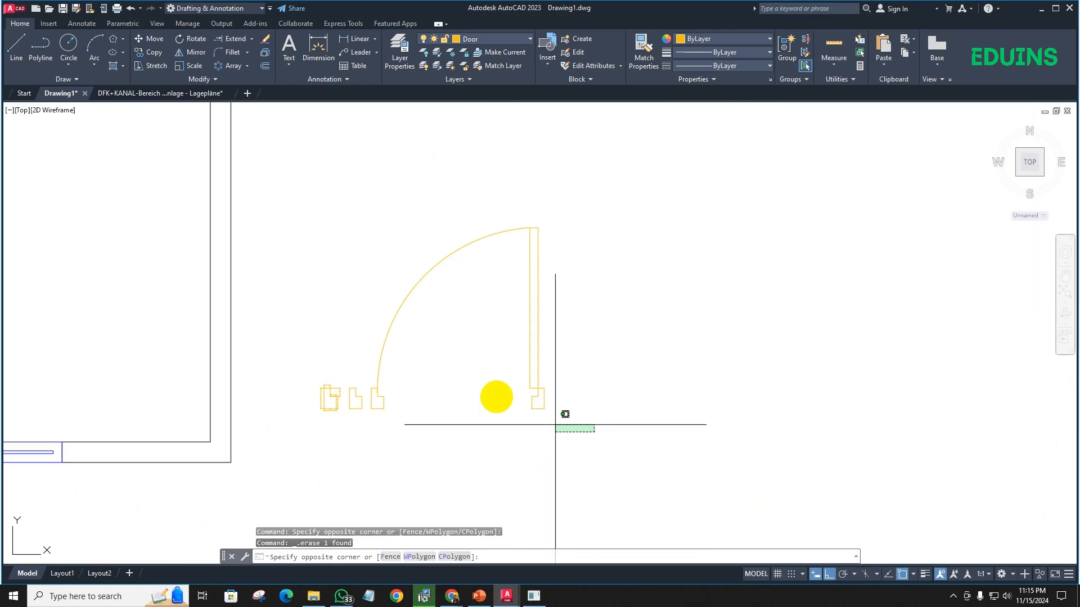
pyautogui.click(373, 219)
pyautogui.press('Escape')
pyautogui.click(581, 428)
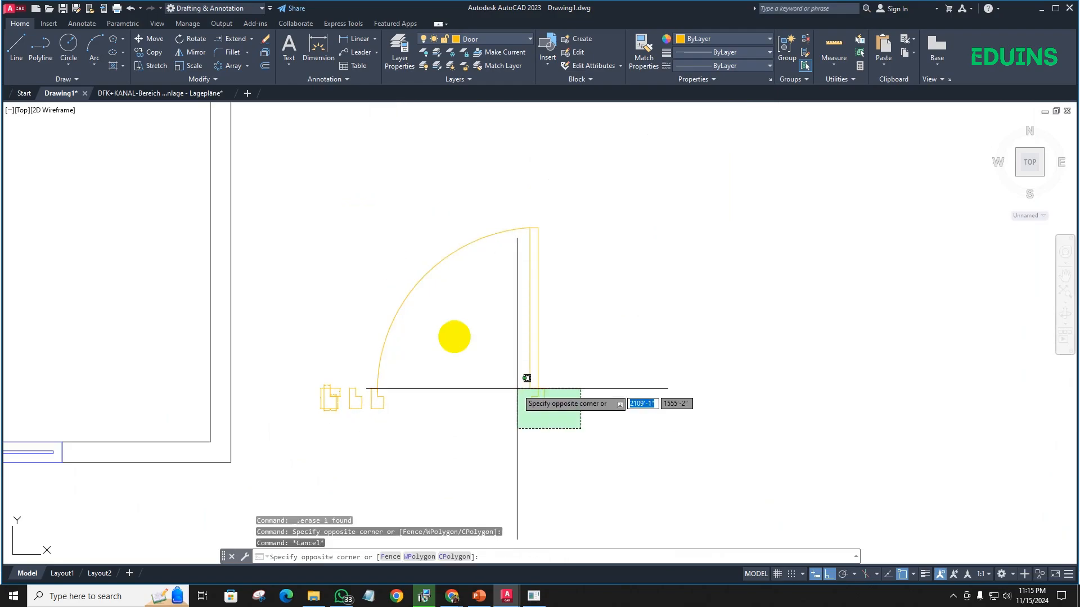
pyautogui.click(366, 217)
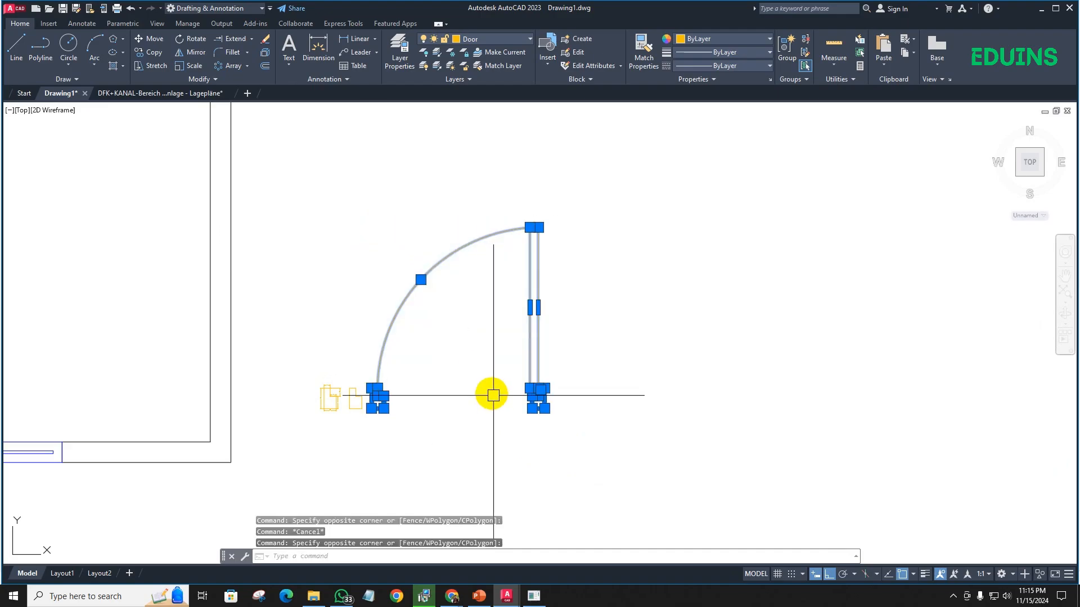
pyautogui.scroll(3, 518, 388)
pyautogui.press('Escape')
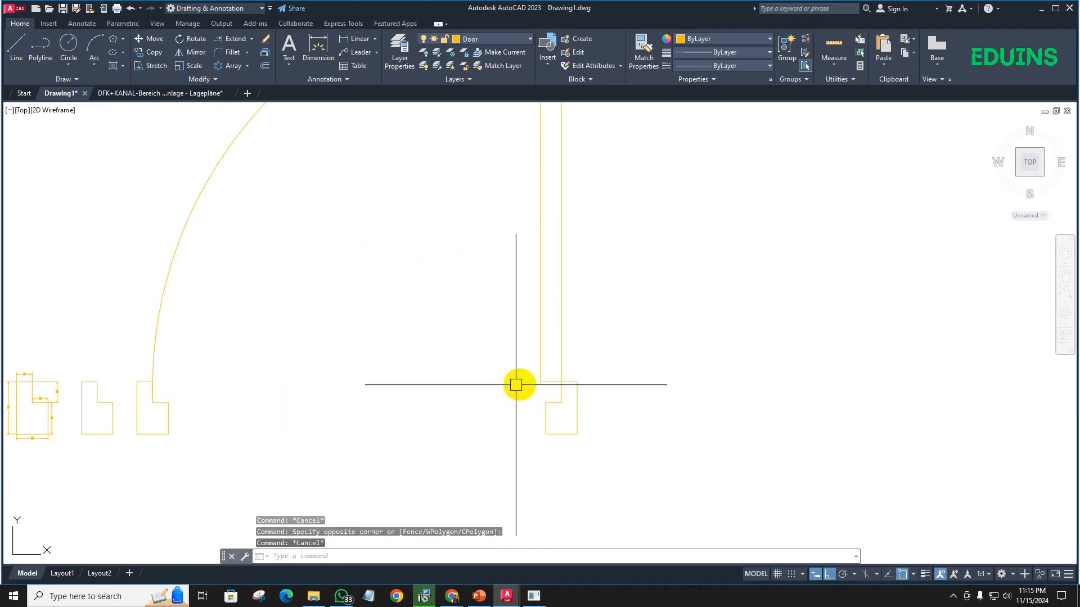
pyautogui.moveTo(636, 396); pyautogui.dragTo(628, 410, button='middle')
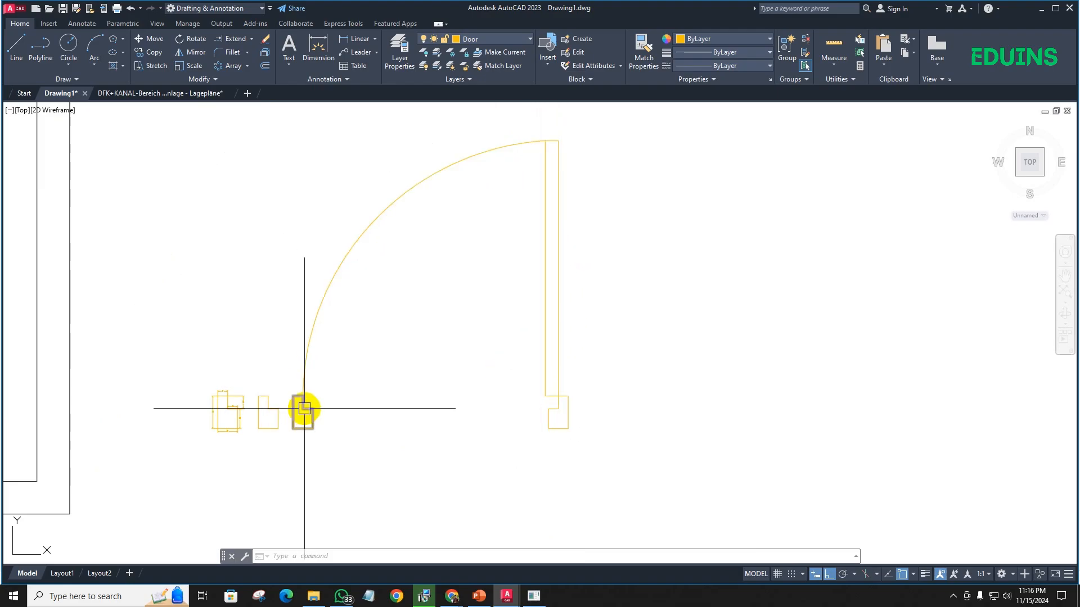
pyautogui.click(309, 340)
pyautogui.press('Escape')
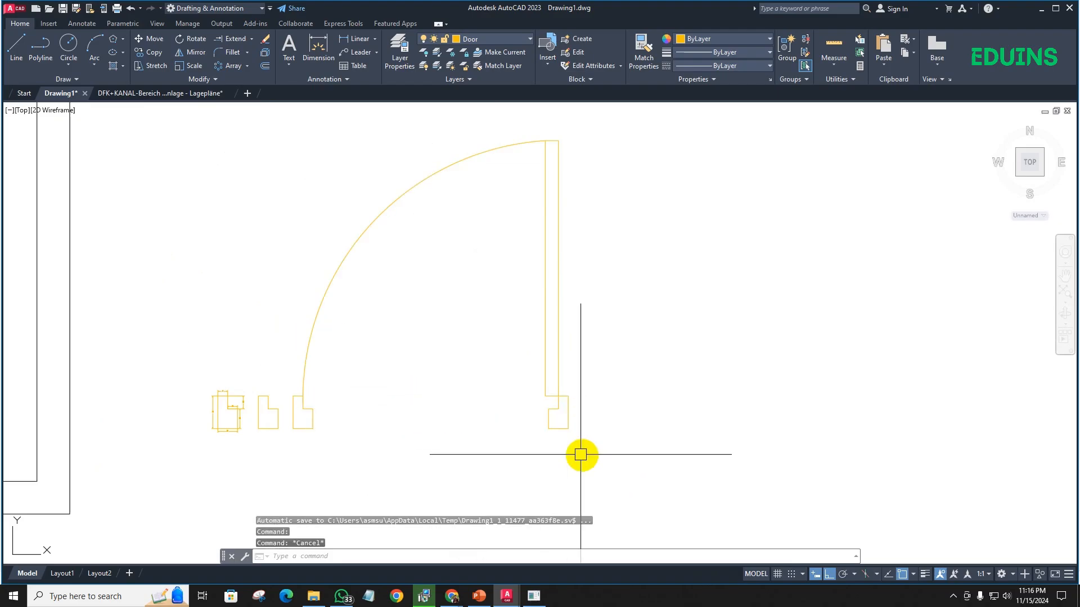
# - Convert the complete door, including both jambs, leaf and swing arc, into a block named Door 42
pyautogui.click(609, 461)
pyautogui.click(289, 122)
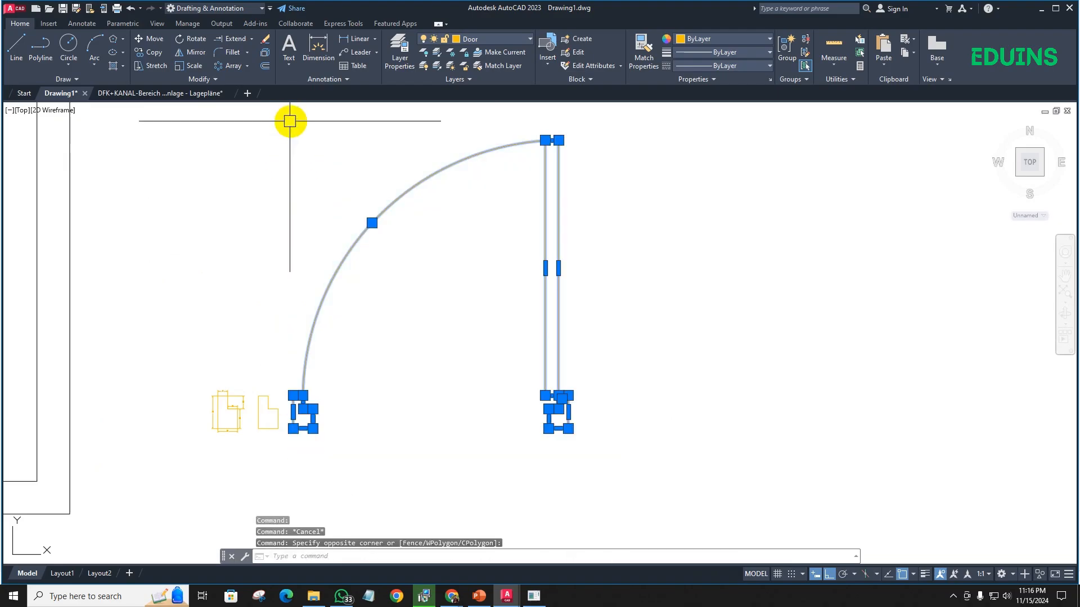
pyautogui.write('b')
pyautogui.press('Return')
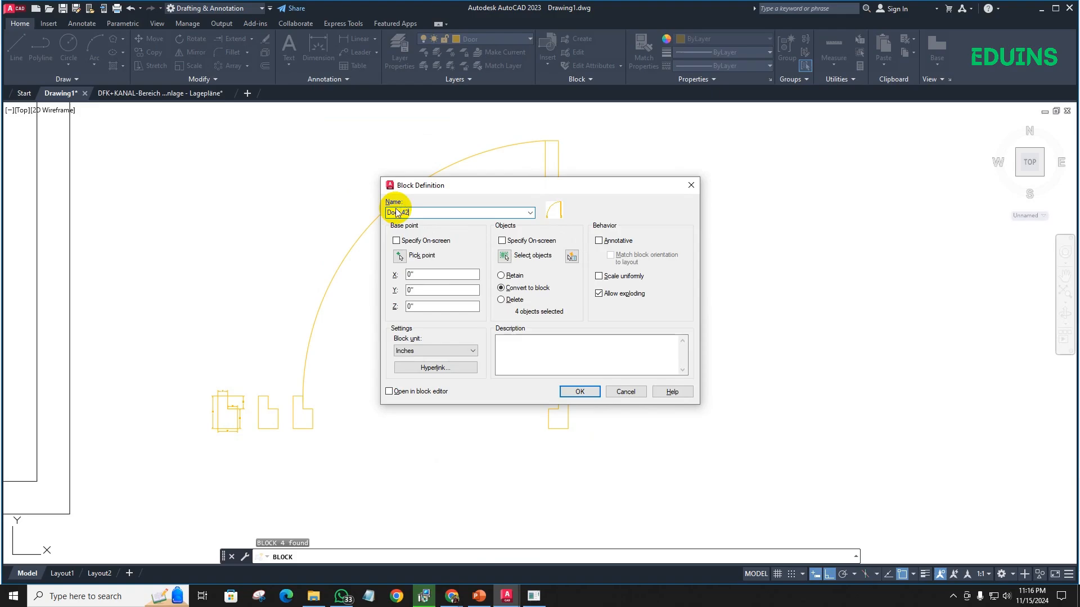
pyautogui.press('Return')
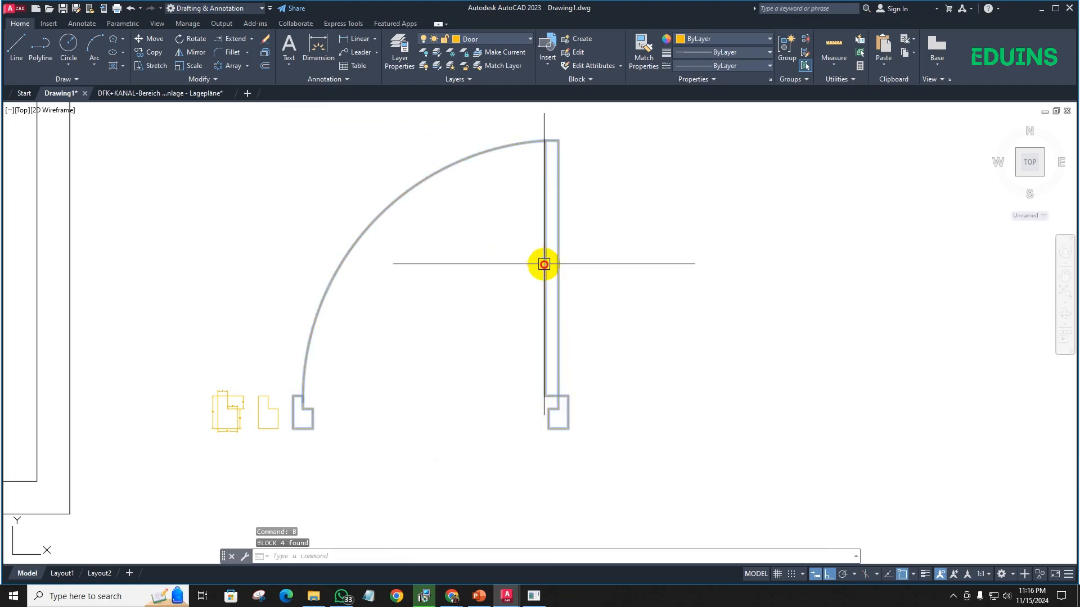
pyautogui.scroll(-5, 542, 262)
pyautogui.moveTo(526, 275)
pyautogui.mouseDown(button='middle')
pyautogui.moveTo(478, 293)
pyautogui.moveTo(411, 292)
pyautogui.mouseUp(button='middle')
pyautogui.scroll(2, 454, 287)
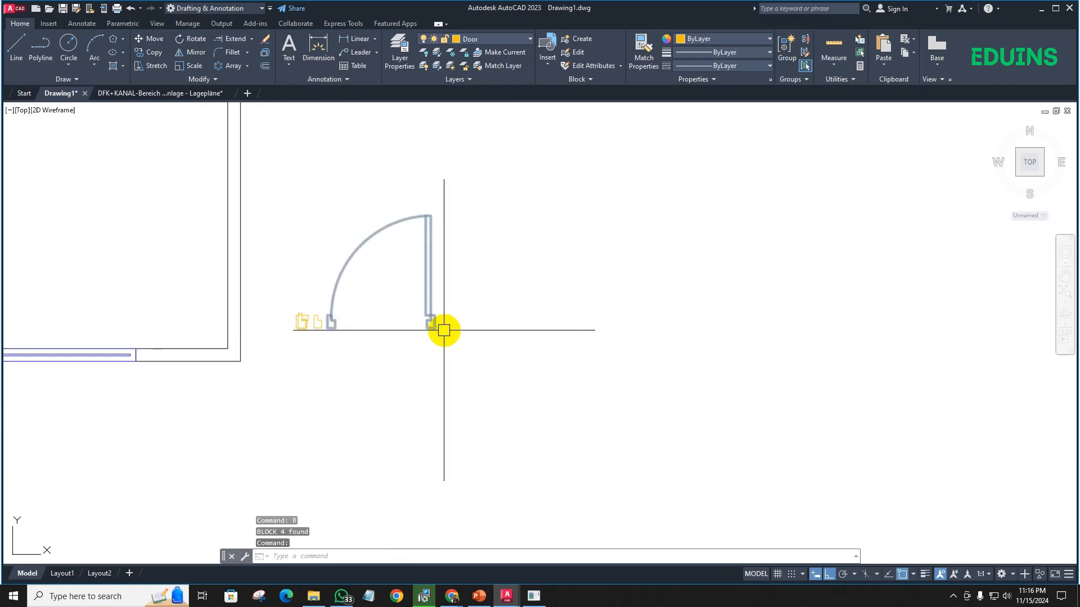
pyautogui.write('co')
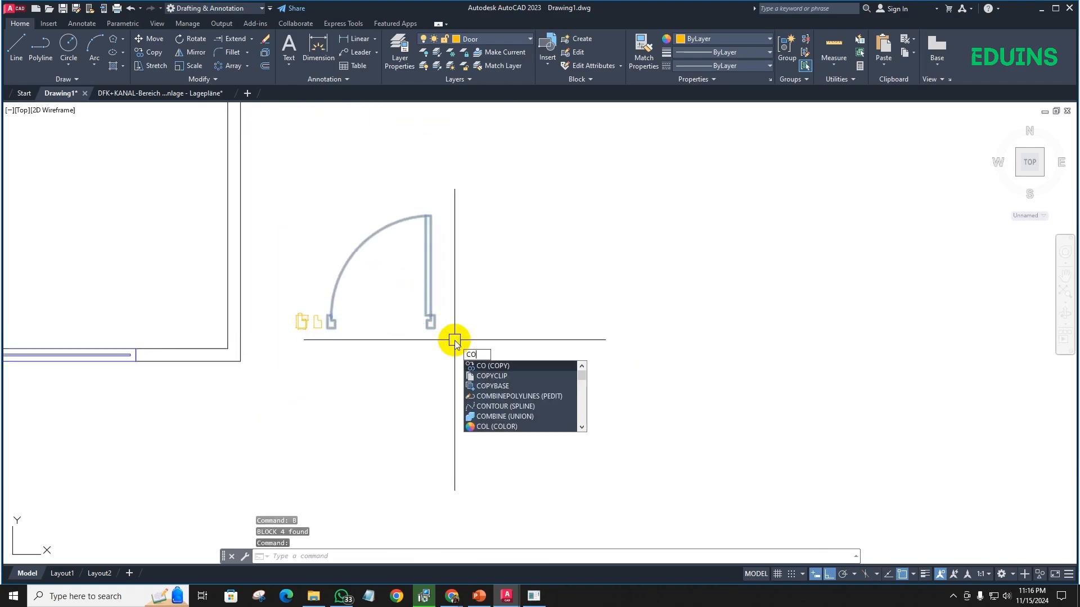
pyautogui.press('Return')
pyautogui.scroll(3, 441, 331)
pyautogui.click(407, 311)
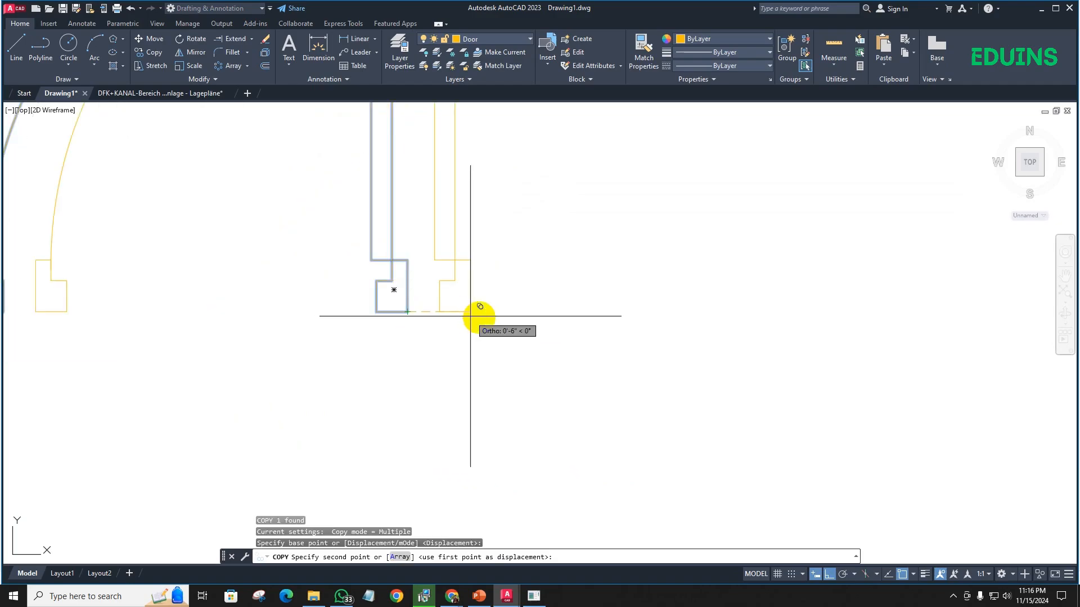
pyautogui.press('Escape')
pyautogui.scroll(-4, 400, 330)
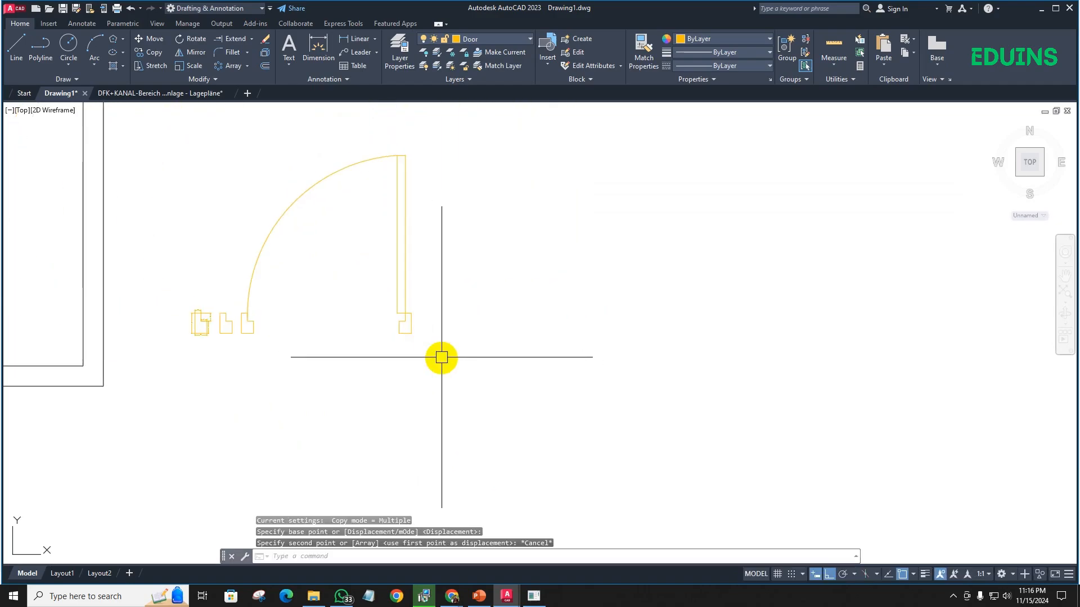
pyautogui.click(442, 357)
pyautogui.click(388, 286)
pyautogui.press('Return')
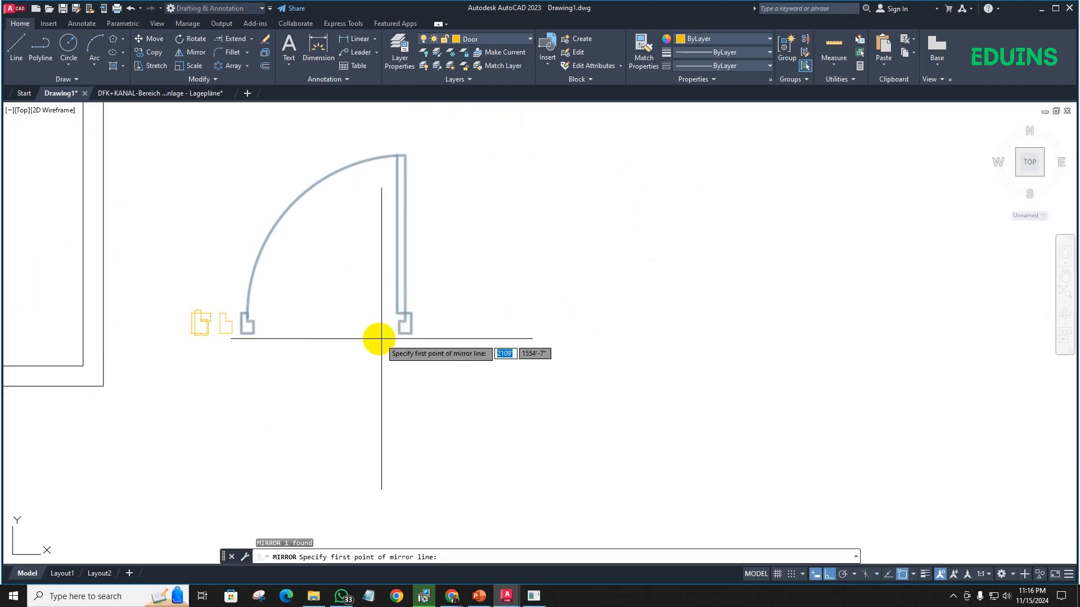
pyautogui.click(405, 331)
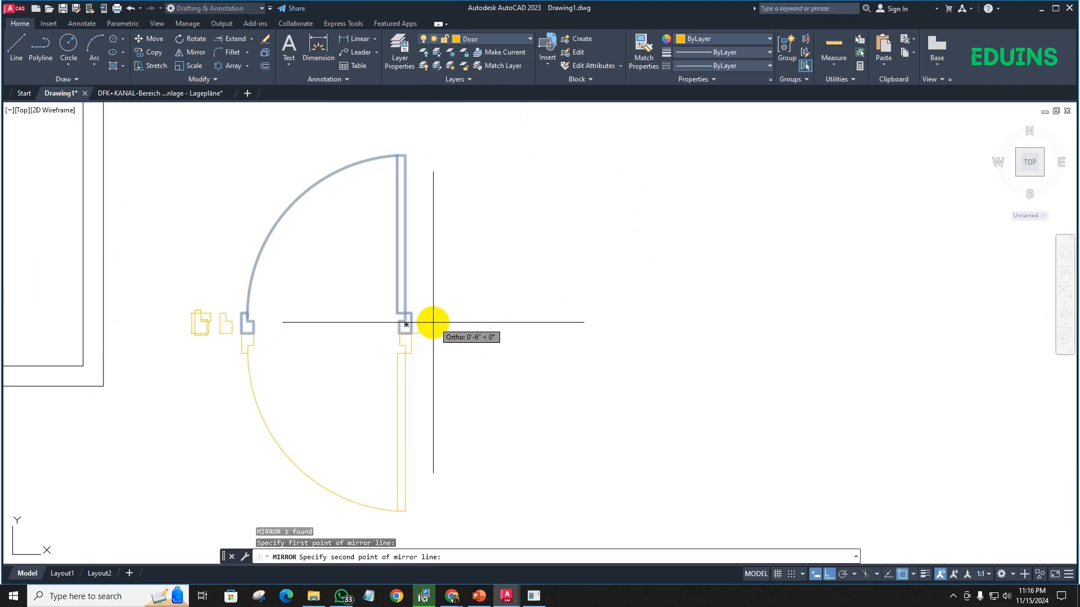
pyautogui.press('Escape')
# - Mirror the door block about a vertical line just right of its right jamb, keeping the source
pyautogui.scroll(3, 434, 349)
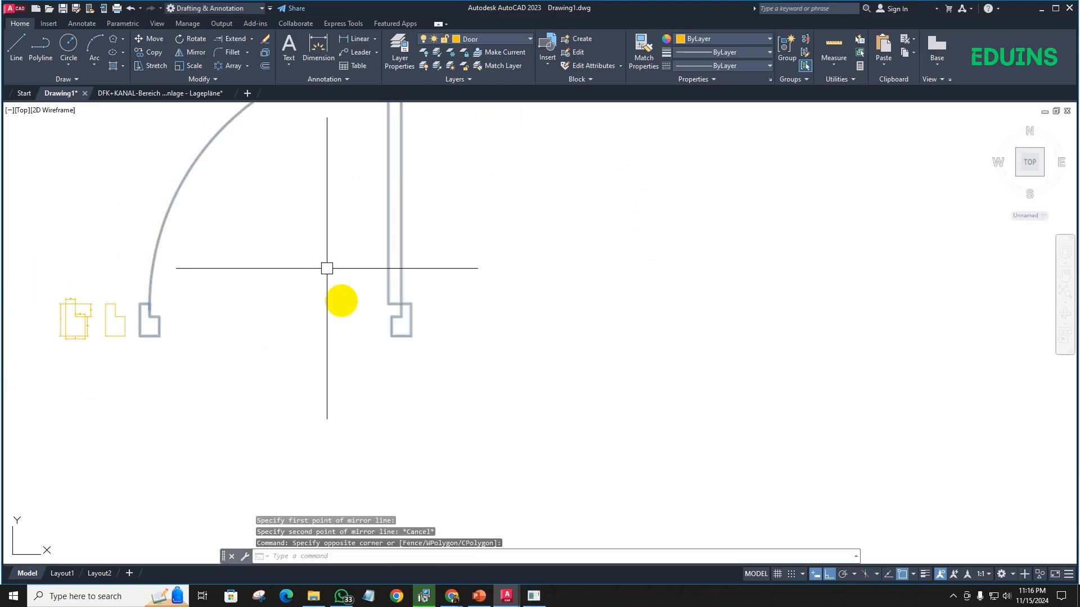
pyautogui.click(426, 342)
pyautogui.write('mi')
pyautogui.press('Return')
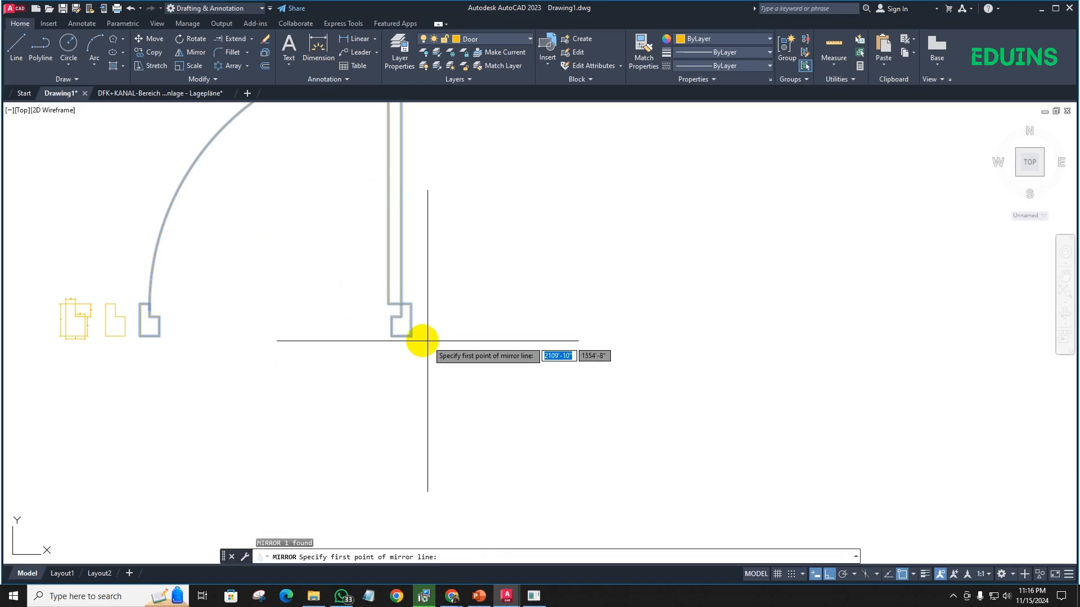
pyautogui.click(443, 337)
pyautogui.click(445, 249)
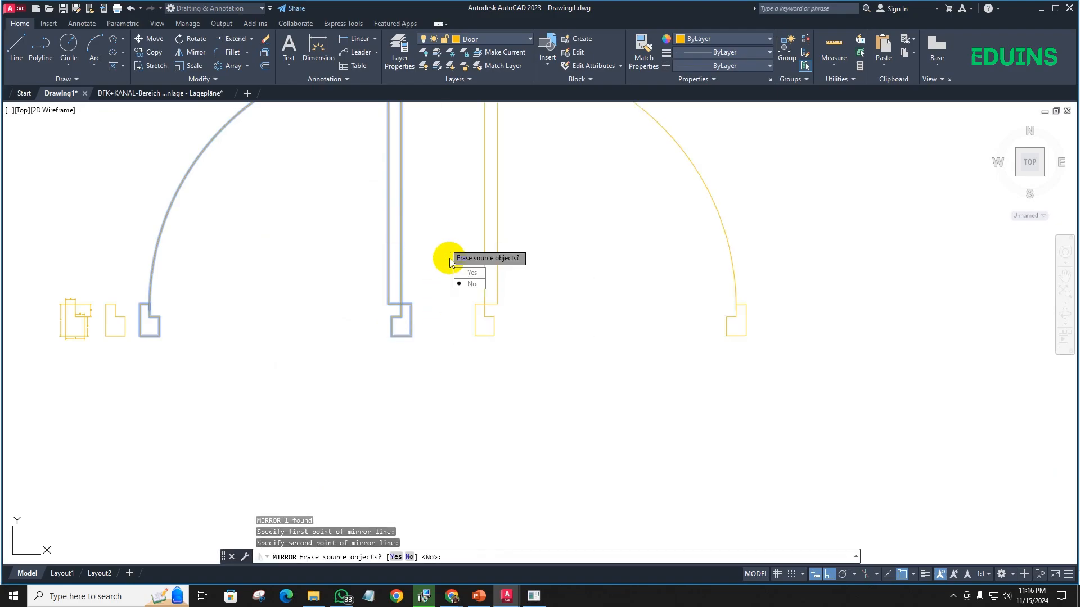
pyautogui.press('Return')
pyautogui.click(573, 316)
pyautogui.click(344, 280)
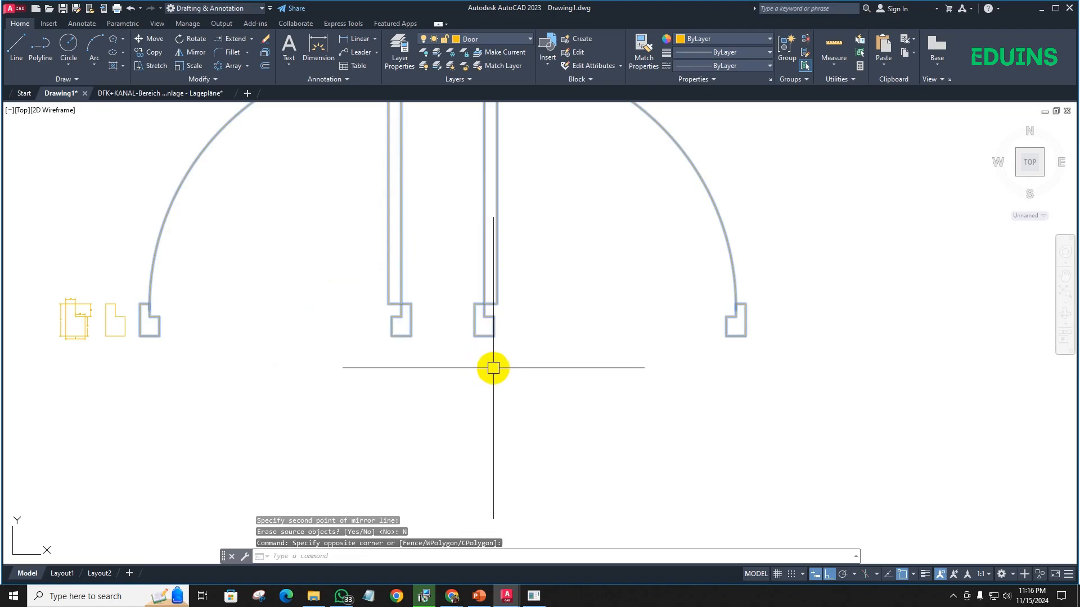
pyautogui.write('co')
pyautogui.press('Escape')
# - Mirror both door blocks about a horizontal line just below their jambs, keeping the source objects
pyautogui.click(551, 361)
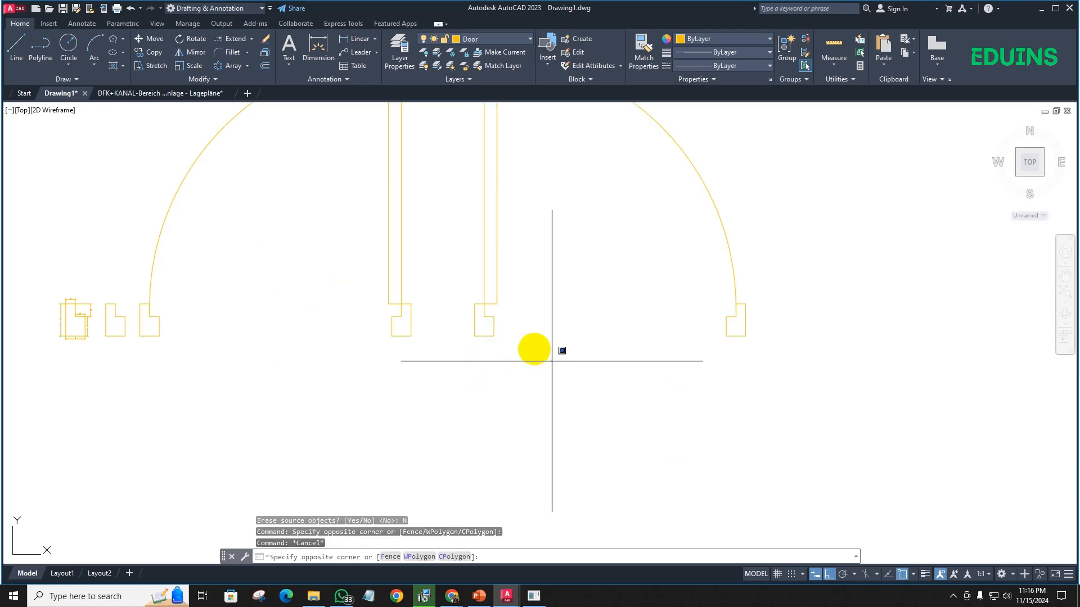
pyautogui.click(360, 284)
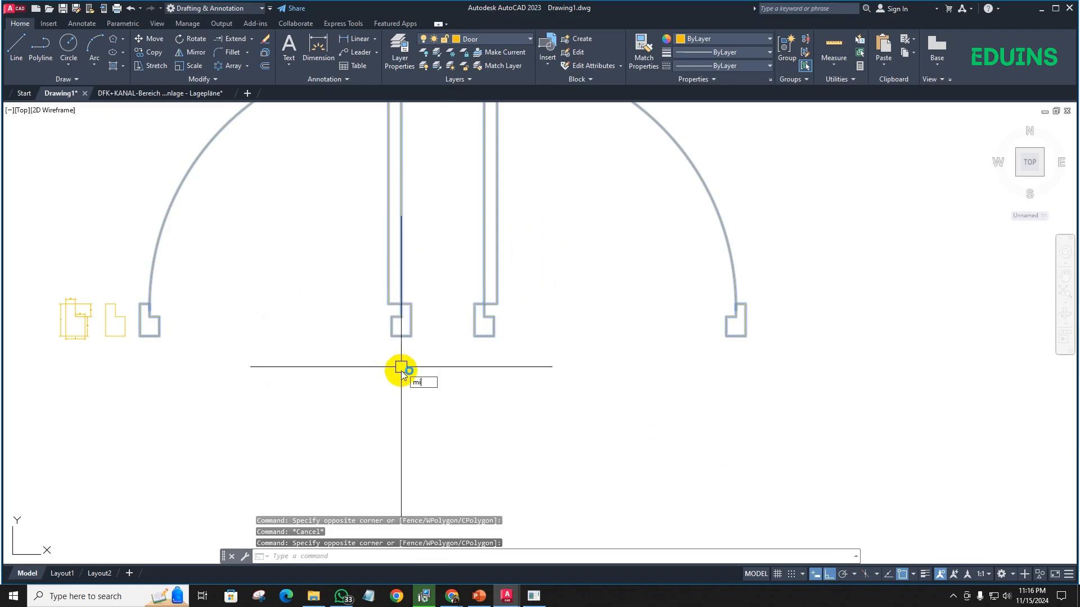
pyautogui.write('mi')
pyautogui.press('Return')
pyautogui.click(442, 380)
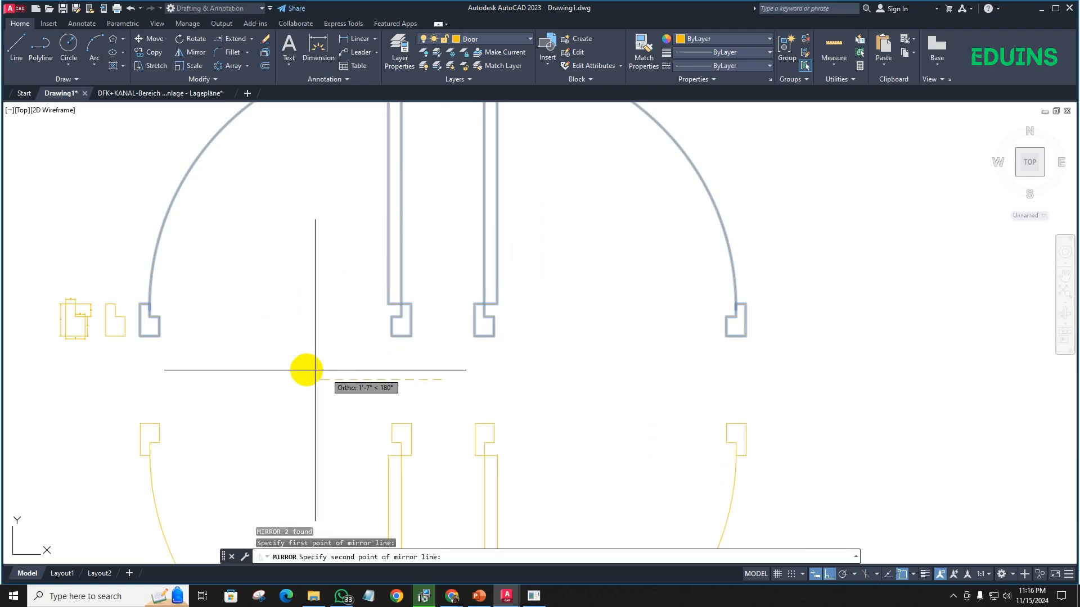
pyautogui.click(306, 369)
pyautogui.scroll(-2, 366, 366)
pyautogui.click(388, 406)
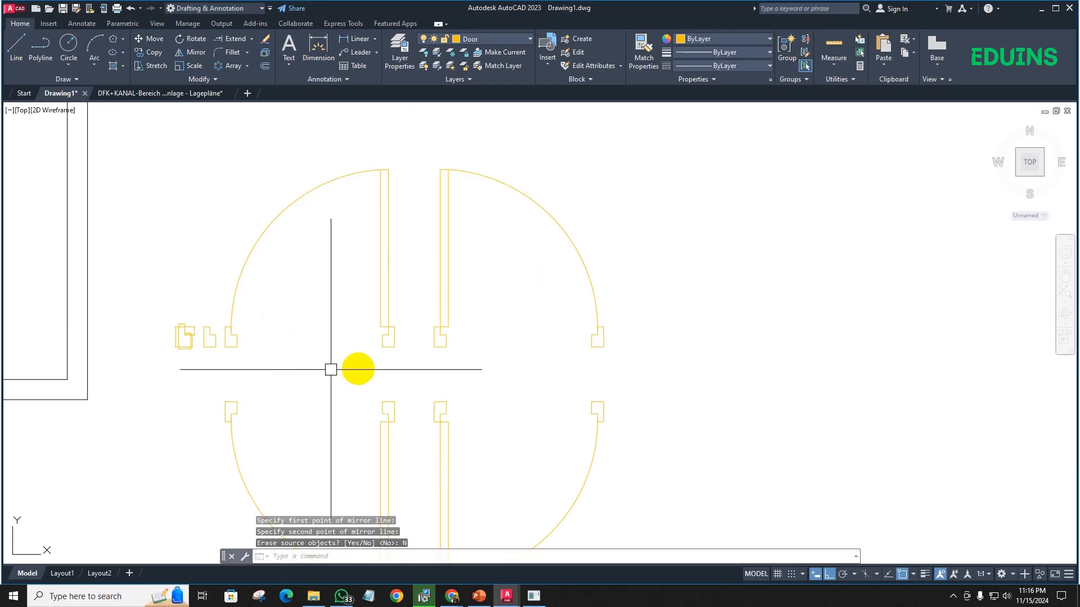
# - Copy the set of four door blocks horizontally to the empty space right of the originals
pyautogui.scroll(-2, 339, 327)
pyautogui.click(474, 460)
pyautogui.click(320, 291)
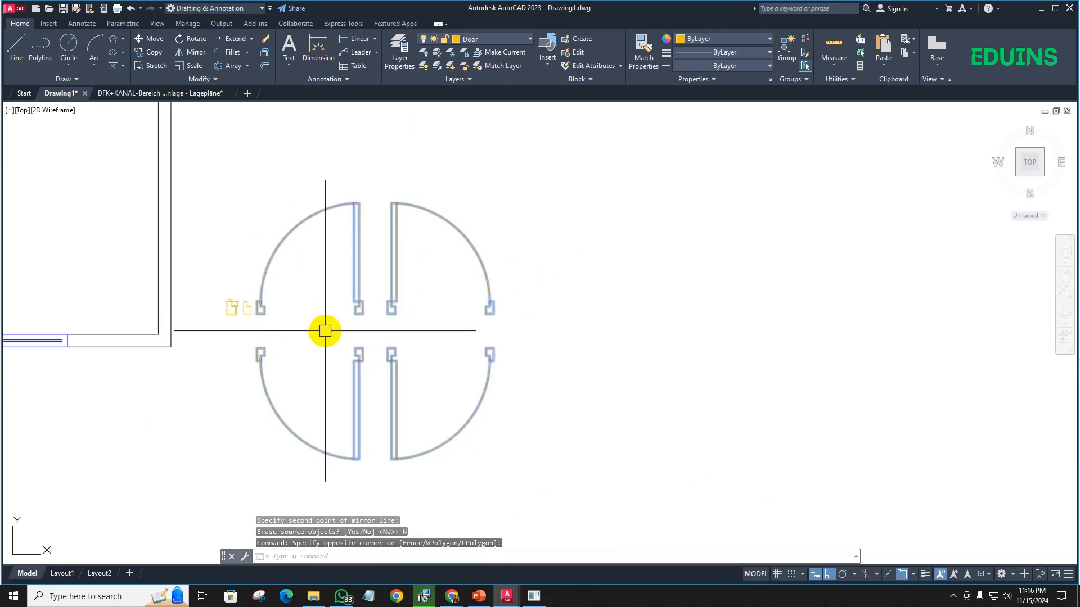
pyautogui.write('co')
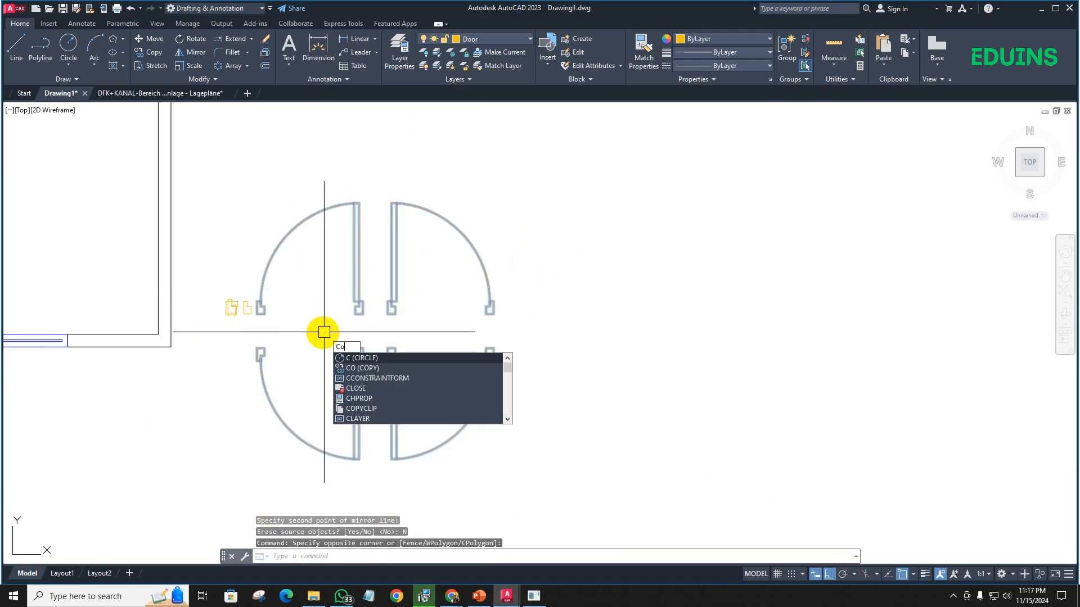
pyautogui.press('Return')
pyautogui.click(380, 331)
pyautogui.click(673, 327)
pyautogui.press('Escape')
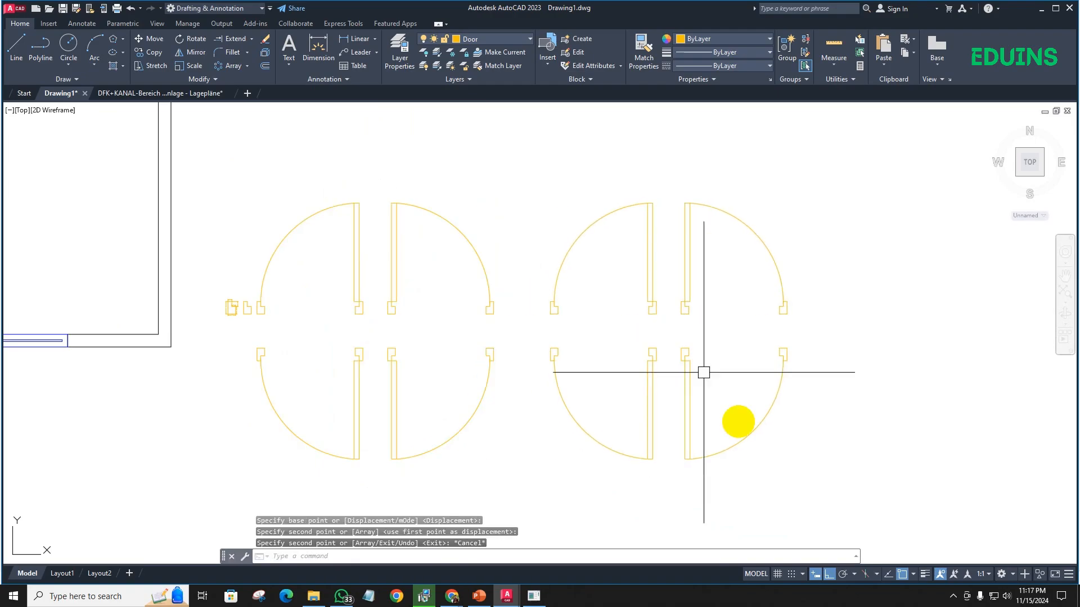
# - Rotate the copied set of four doors a quarter turn about its centre so the leaves lie horizontally
pyautogui.click(795, 470)
pyautogui.click(569, 212)
pyautogui.scroll(-4, 543, 267)
pyautogui.moveTo(543, 268); pyautogui.dragTo(511, 274, button='middle')
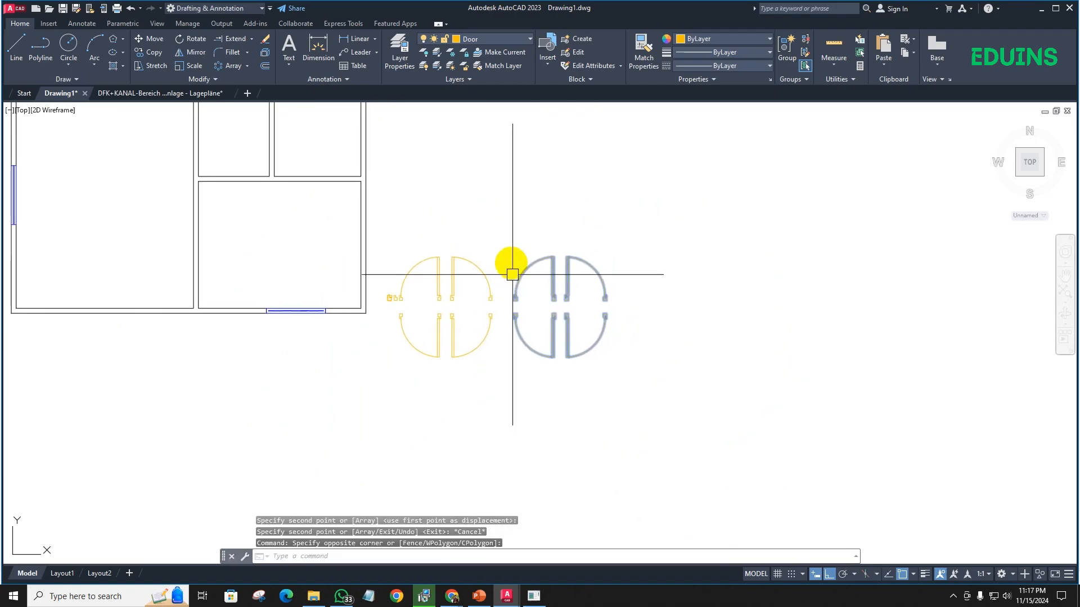
pyautogui.press('Return')
pyautogui.scroll(4, 556, 304)
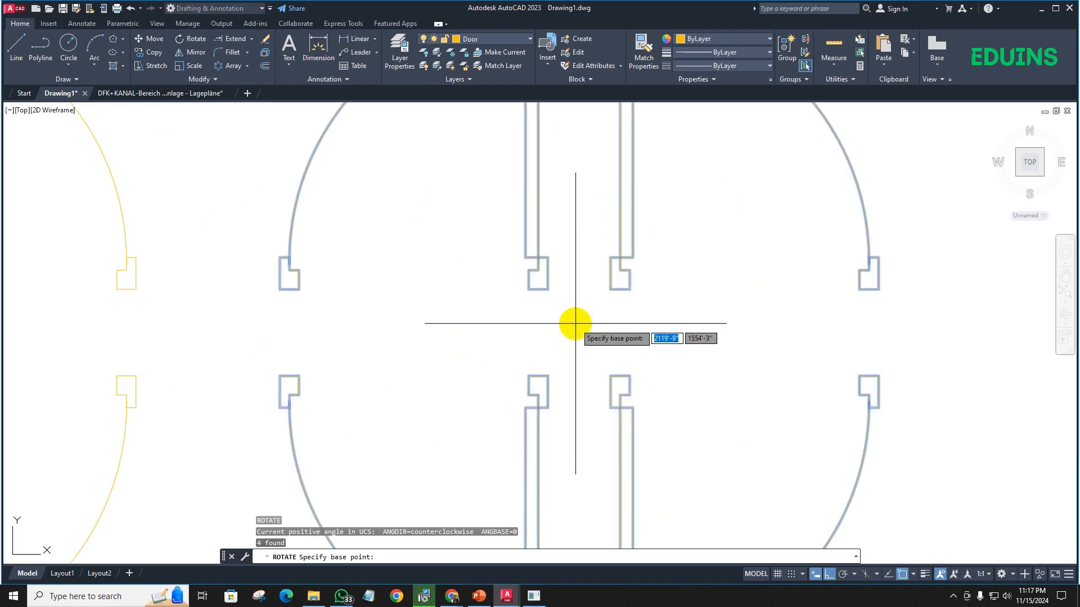
pyautogui.click(583, 320)
pyautogui.scroll(-4, 588, 230)
pyautogui.scroll(-4, 645, 280)
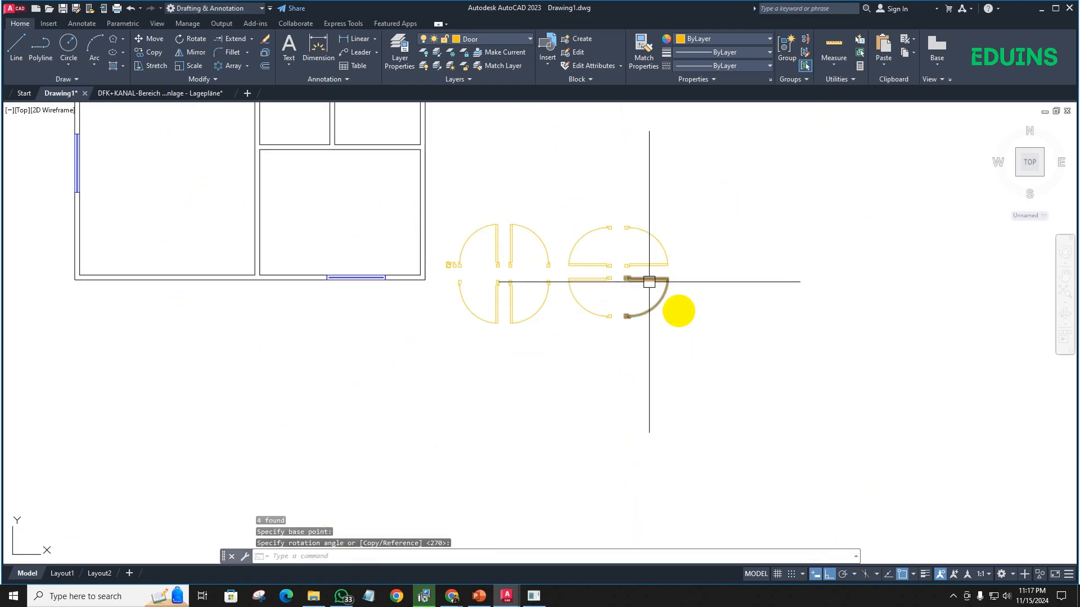
# - Move all eight door blocks straight down, clear of the floor plan and the loose jamb profiles
pyautogui.click(712, 349)
pyautogui.click(474, 213)
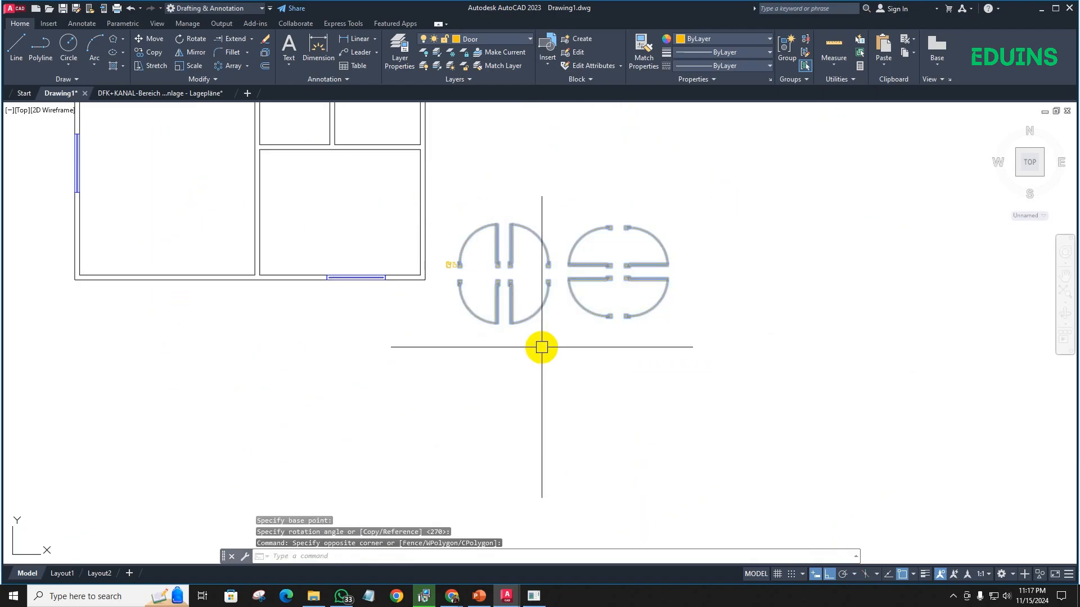
pyautogui.write('m')
pyautogui.press('Return')
pyautogui.click(583, 349)
pyautogui.click(583, 473)
# - Draw a rectangle that frames all eight door blocks
pyautogui.scroll(3, 534, 381)
pyautogui.moveTo(533, 381)
pyautogui.mouseDown(button='middle')
pyautogui.moveTo(433, 296)
pyautogui.moveTo(321, 292)
pyautogui.mouseUp(button='middle')
pyautogui.scroll(2, 449, 301)
pyautogui.scroll(-2, 332, 289)
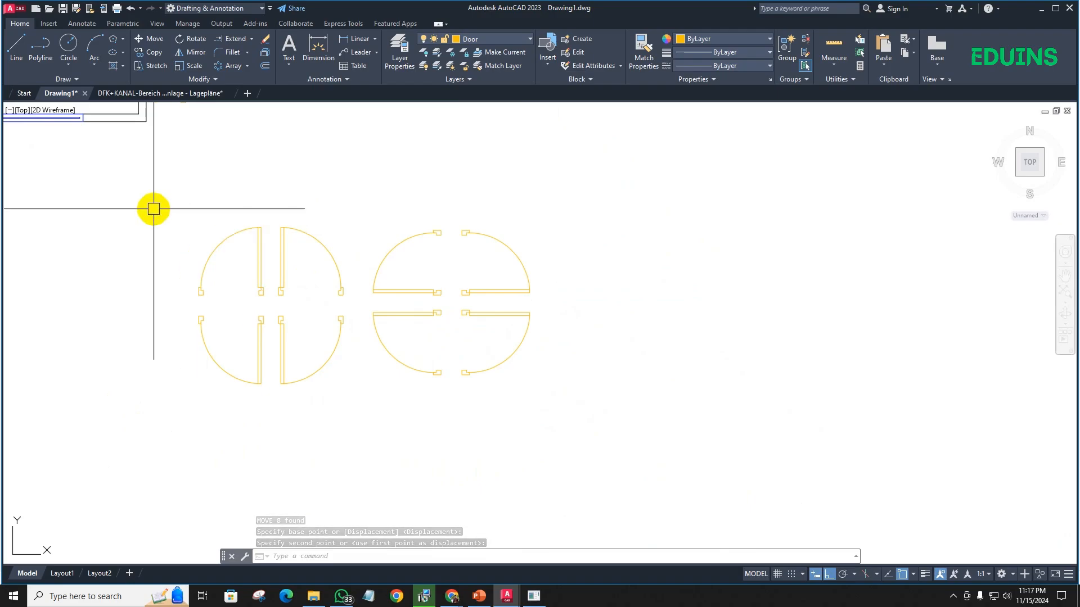
pyautogui.write('rec')
pyautogui.press('Return')
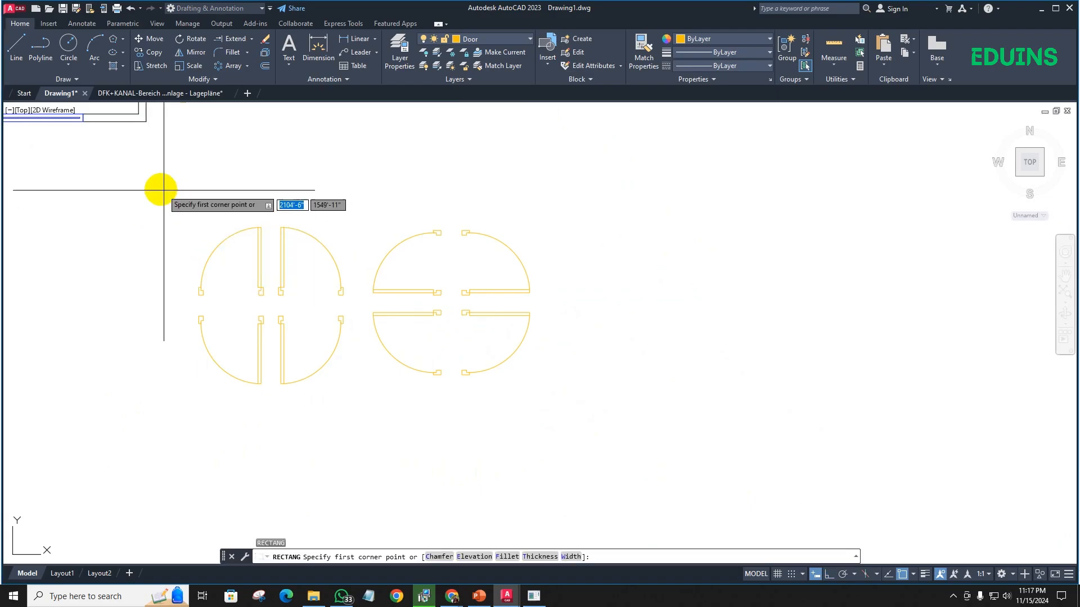
pyautogui.click(161, 189)
pyautogui.click(553, 400)
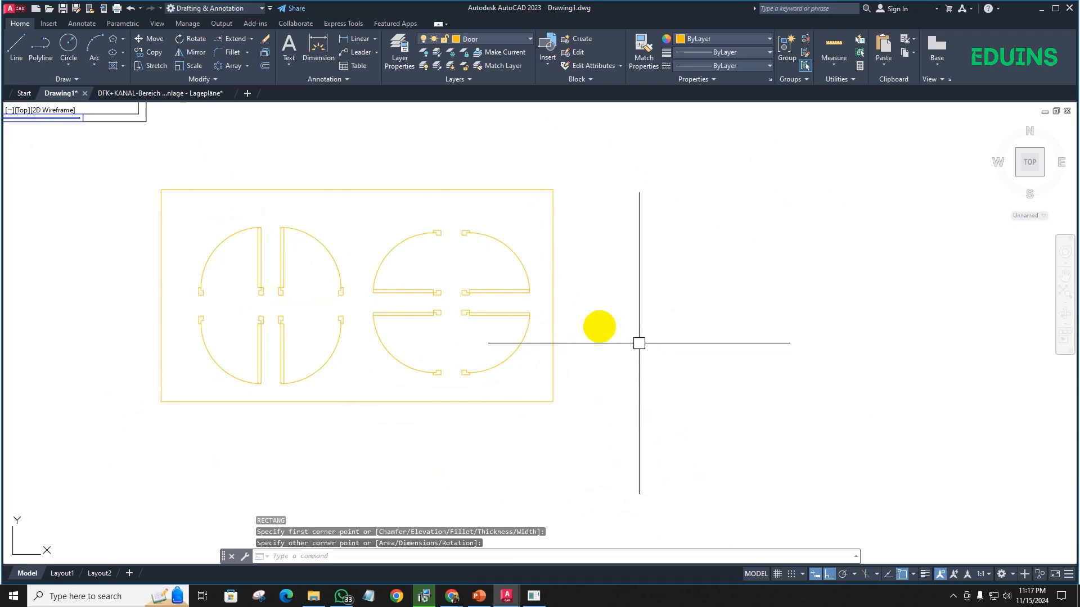
pyautogui.moveTo(266, 211); pyautogui.dragTo(253, 301, button='middle')
pyautogui.moveTo(198, 223); pyautogui.dragTo(274, 271, button='middle')
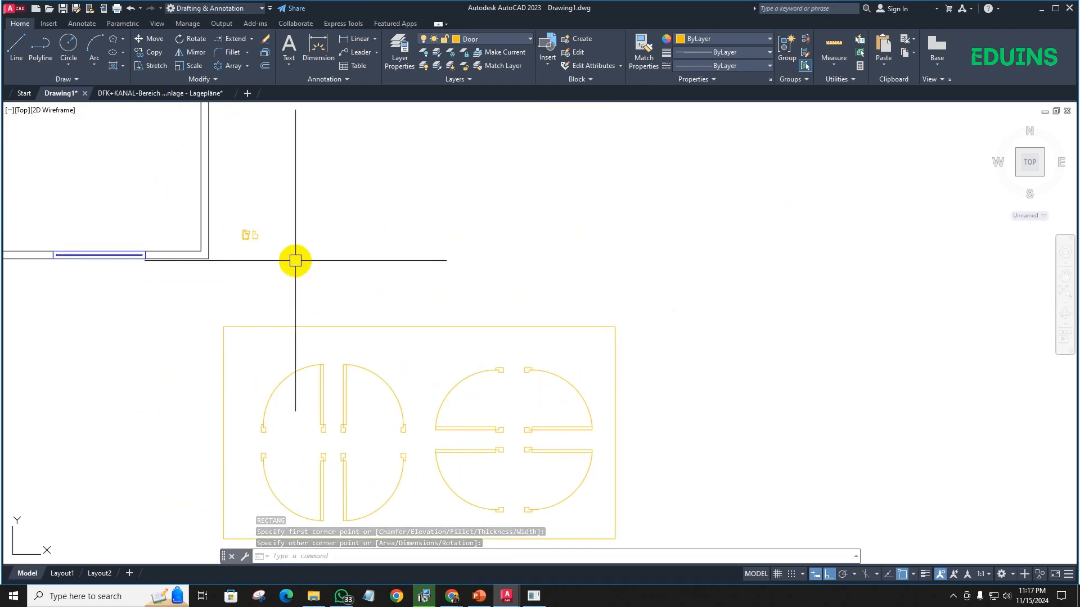
pyautogui.scroll(4, 239, 236)
pyautogui.scroll(3, 311, 266)
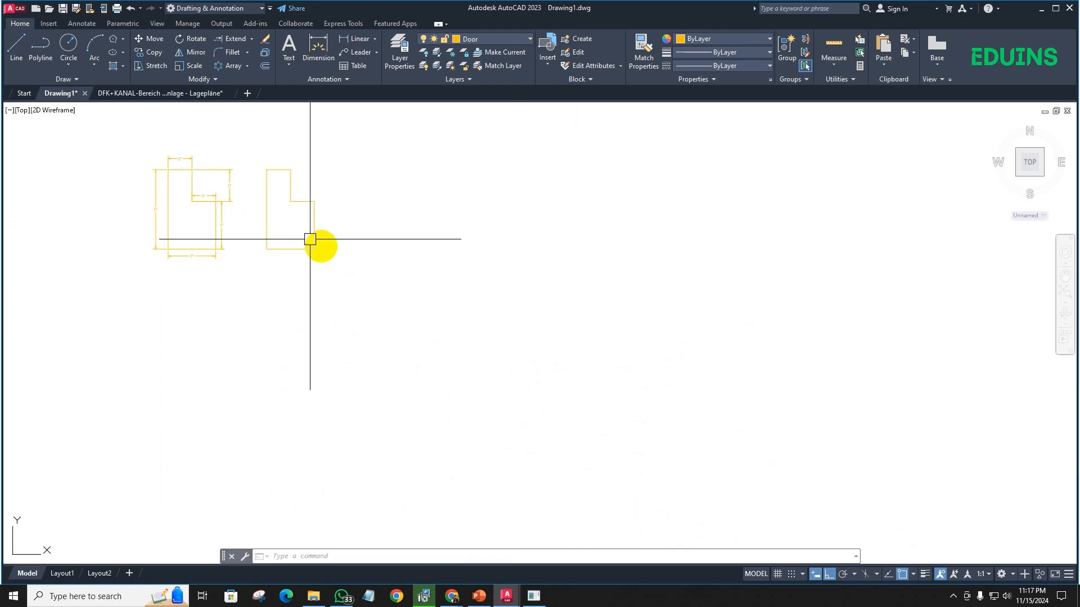
# - Copy the undimensioned jamb profile horizontally into the empty space on its right
pyautogui.scroll(-2, 316, 241)
pyautogui.moveTo(370, 289); pyautogui.dragTo(306, 302, button='middle')
pyautogui.click(306, 301)
pyautogui.click(258, 248)
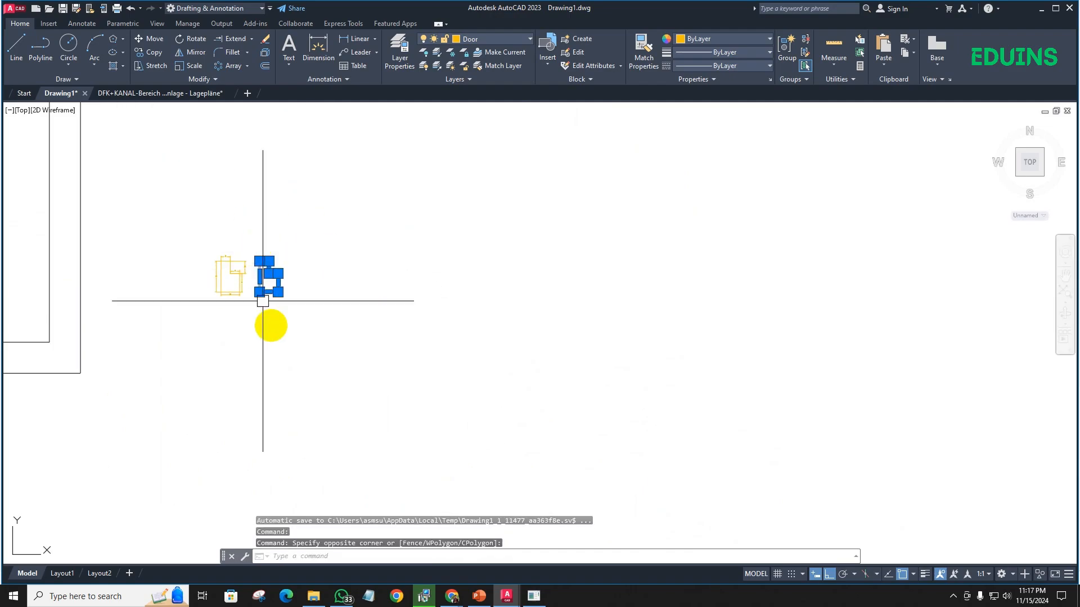
pyautogui.write('co')
pyautogui.press('Return')
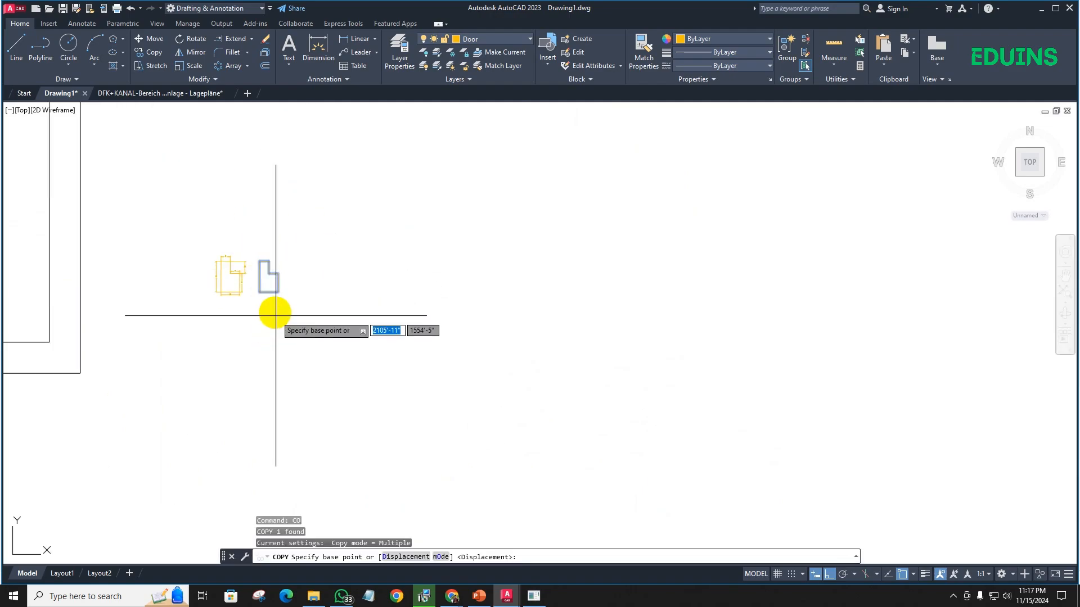
pyautogui.click(274, 312)
pyautogui.click(438, 312)
pyautogui.press('Escape')
pyautogui.scroll(4, 441, 318)
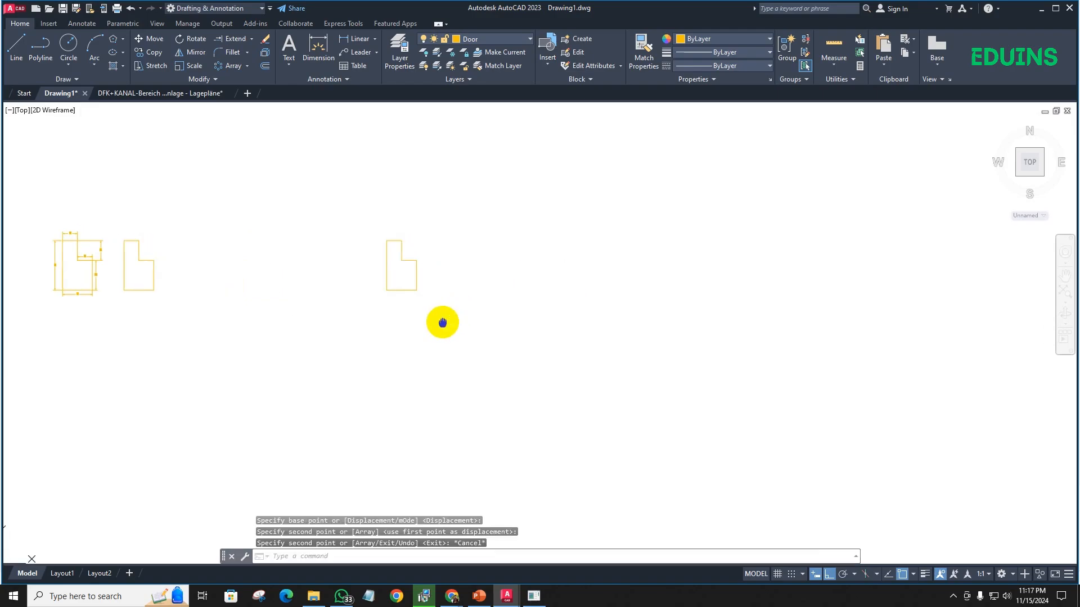
pyautogui.scroll(-3, 420, 308)
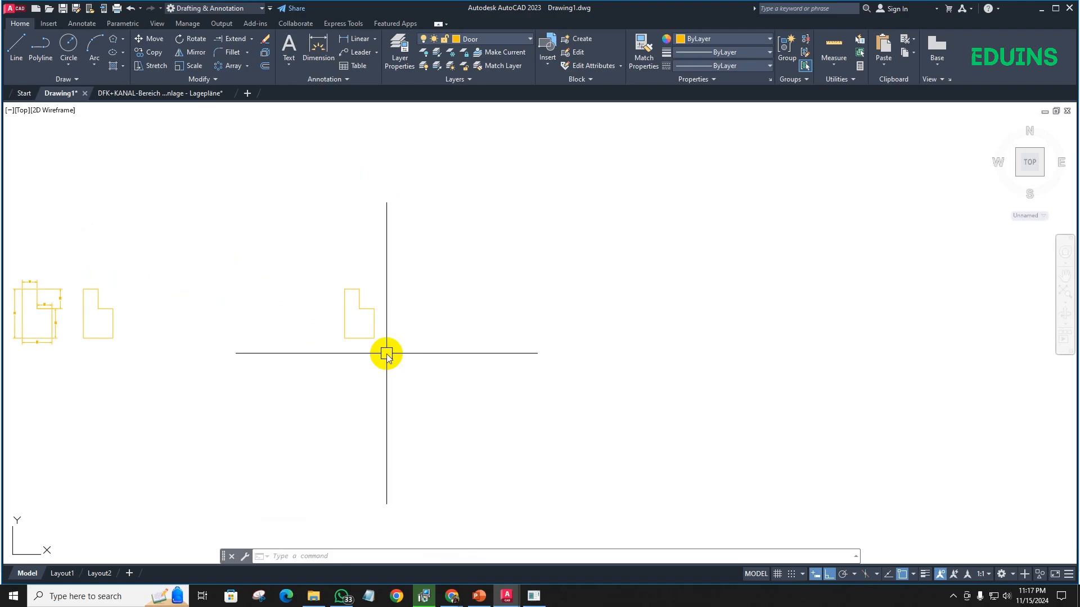
# - Draw a horizontal line 40 inches long to the right from the copied jamb's lower-left corner
pyautogui.write('l')
pyautogui.press('Return')
pyautogui.click(344, 338)
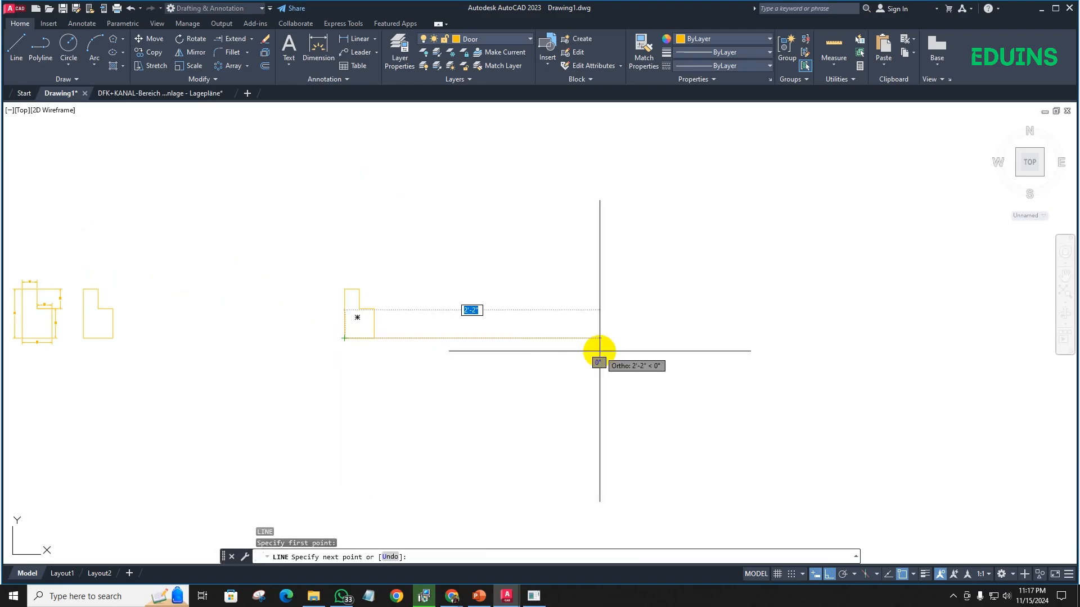
pyautogui.press('Return')
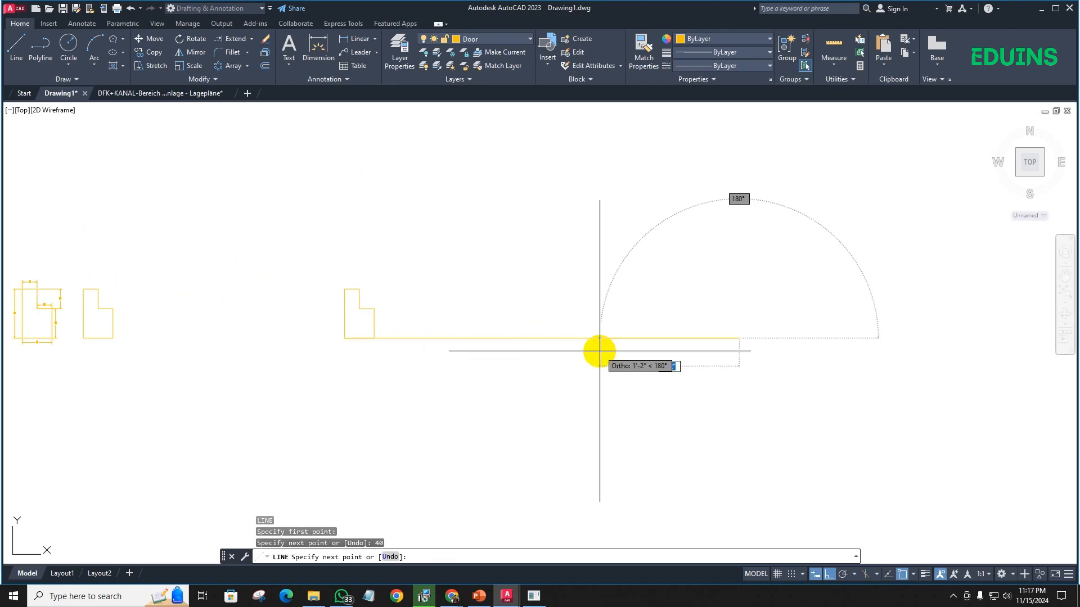
pyautogui.press('Return')
# - Mirror the copied jamb about a vertical axis through the midpoint of the 40-inch line, keeping the original
pyautogui.moveTo(290, 246); pyautogui.dragTo(439, 413)
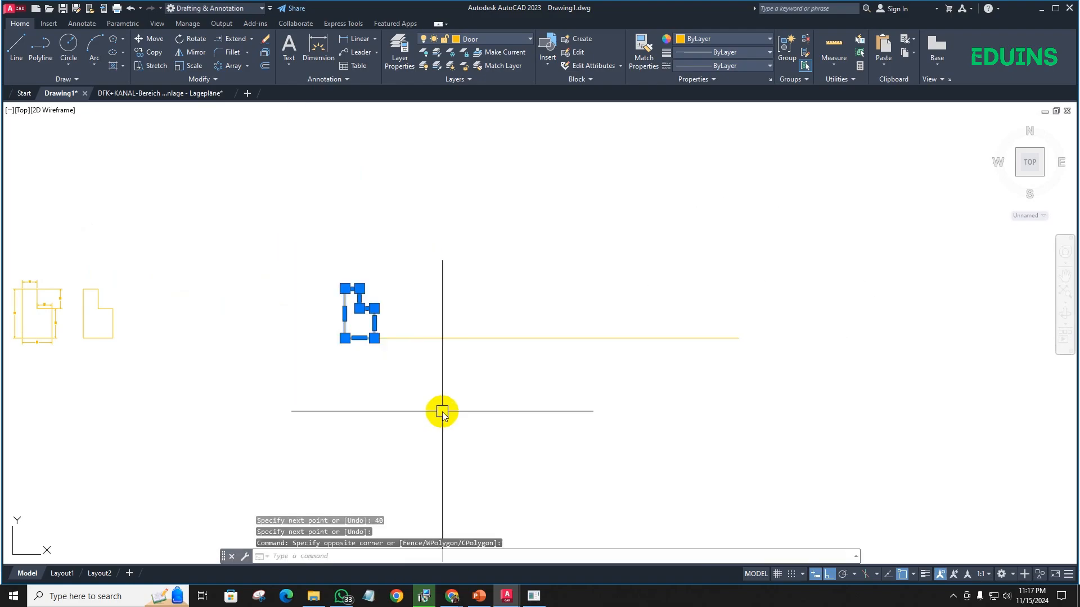
pyautogui.write('mi')
pyautogui.press('Return')
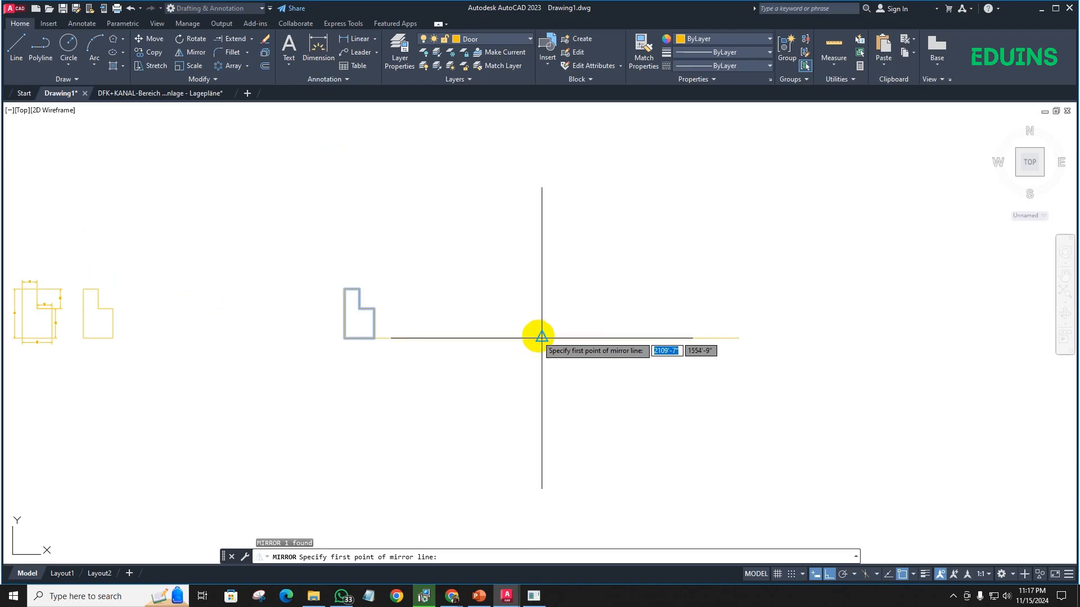
pyautogui.click(529, 337)
pyautogui.click(535, 261)
pyautogui.press('Return')
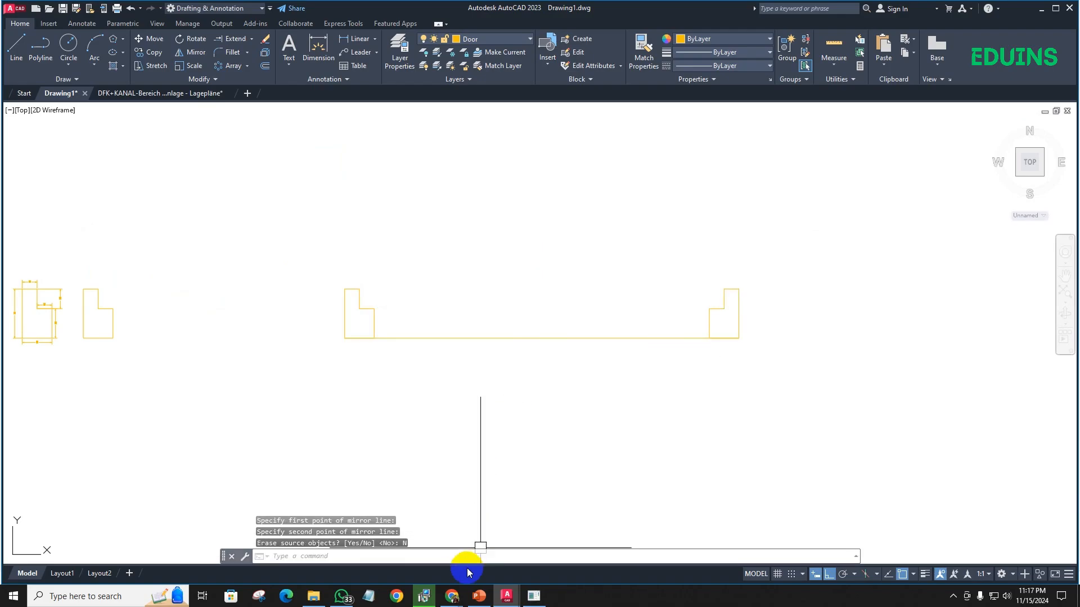
# - Switch to the Google Meet window, dismiss the infinity mirror notice permanently, and return to AutoCAD
pyautogui.click(452, 597)
pyautogui.click(436, 557)
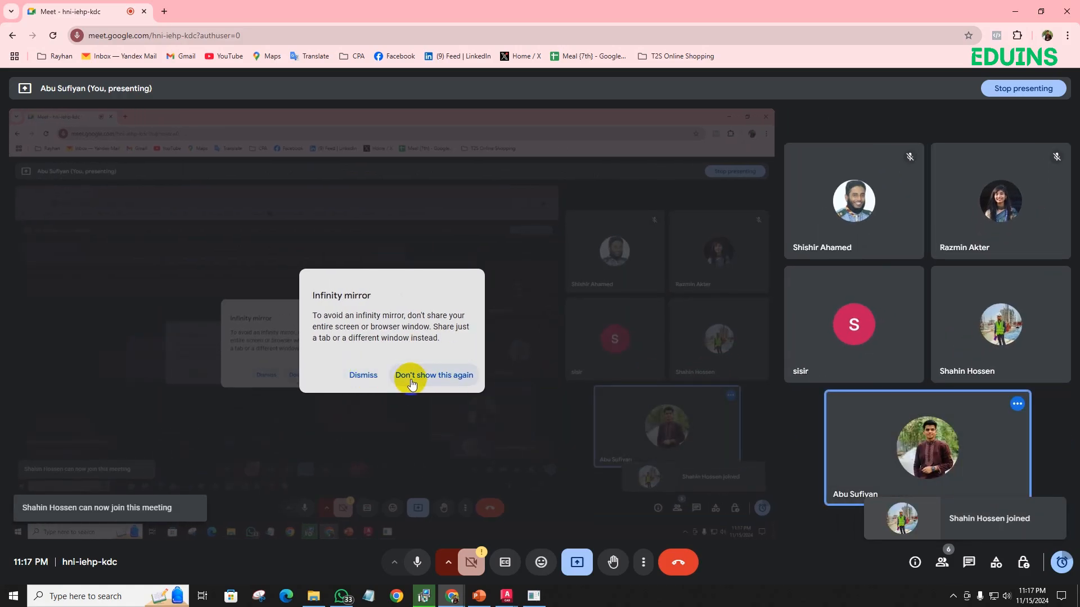
pyautogui.click(411, 383)
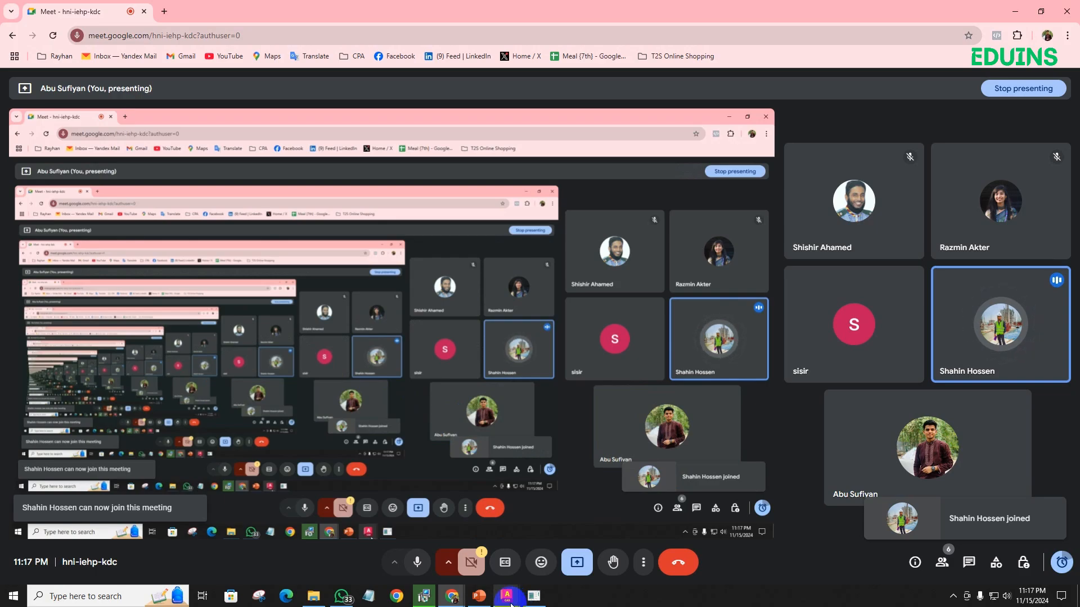
pyautogui.moveTo(509, 601)
pyautogui.moveTo(1000, 330)
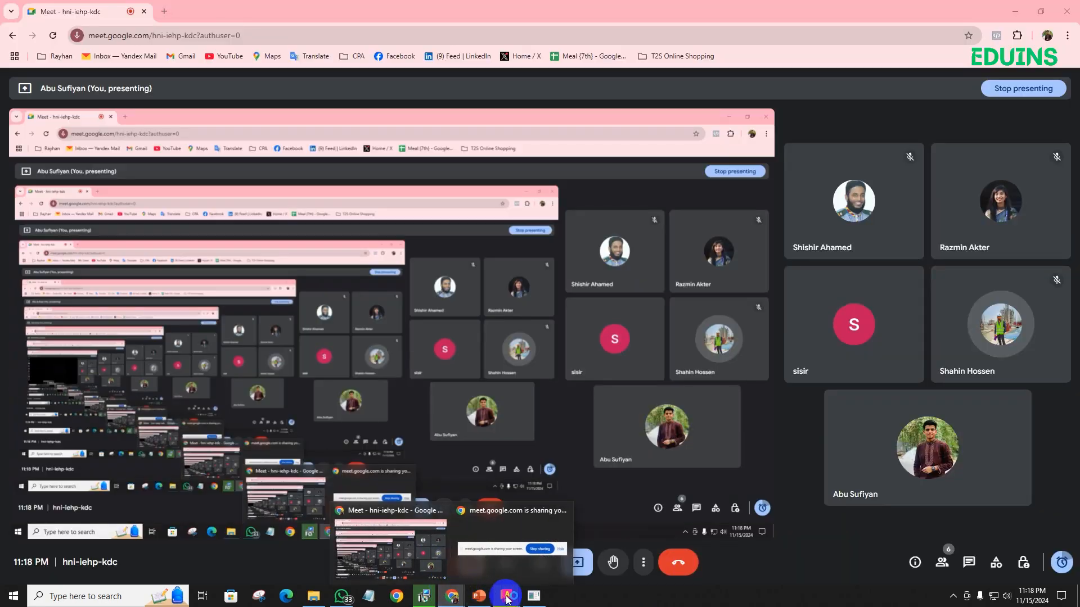
pyautogui.click(465, 561)
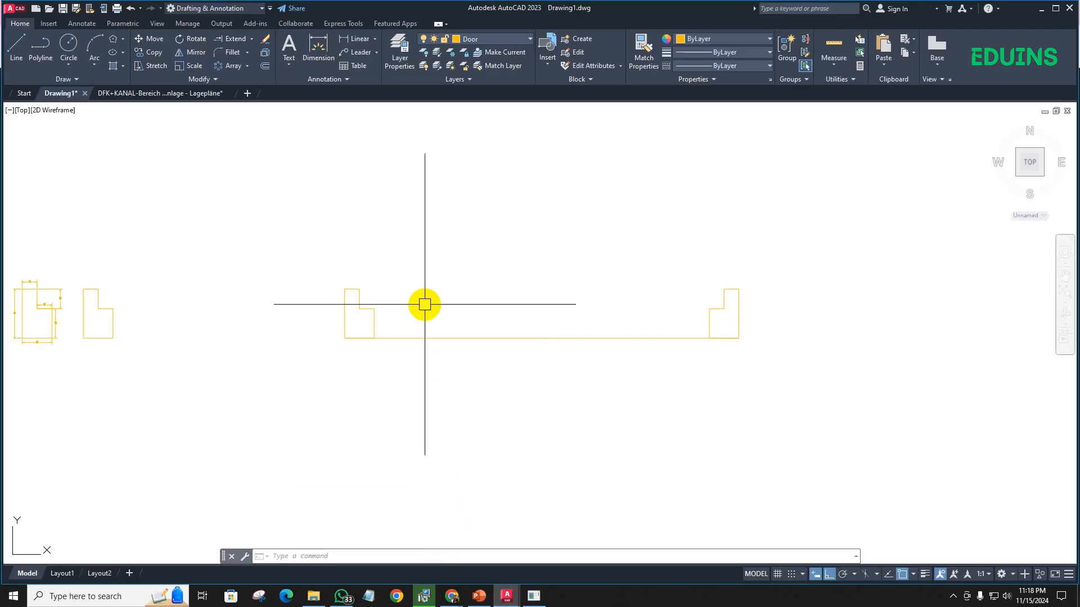
# - Draw the door leaf as a rectangle spanning between the rebates of the two jambs
pyautogui.scroll(2, 386, 315)
pyautogui.scroll(-2, 398, 315)
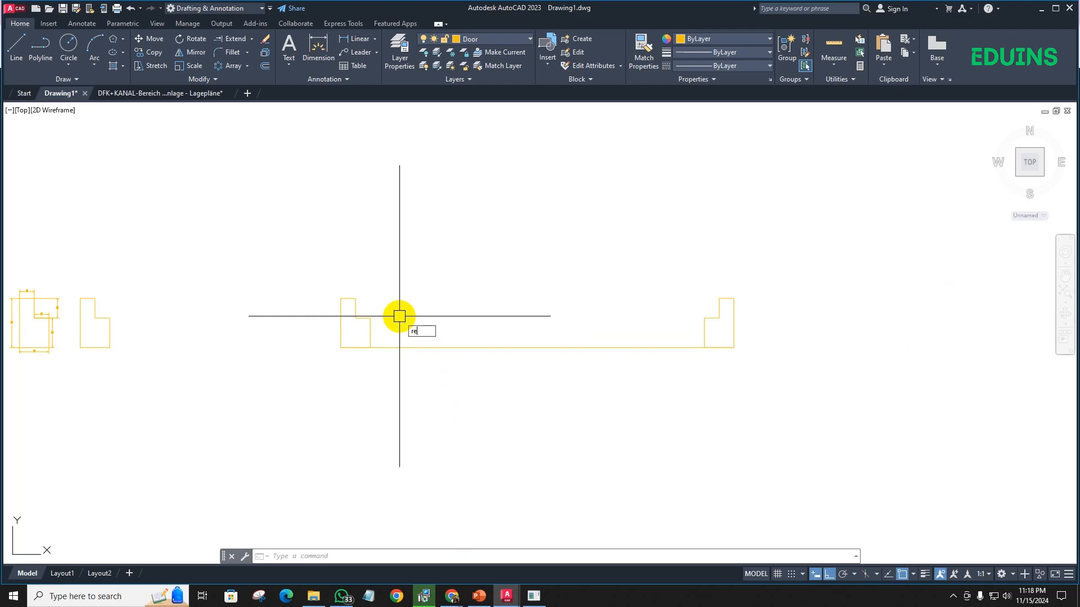
pyautogui.write('c')
pyautogui.press('Return')
pyautogui.click(356, 299)
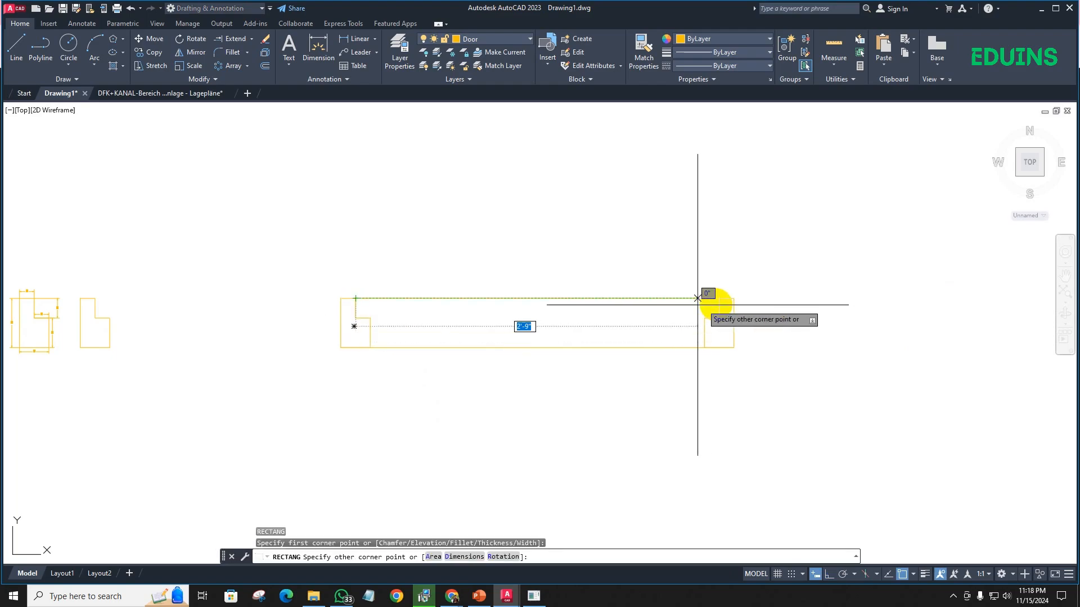
pyautogui.click(719, 317)
pyautogui.press('Escape')
# - Rotate the door leaf a quarter turn about its upper-right corner so it stands upright at the right jamb
pyautogui.click(663, 298)
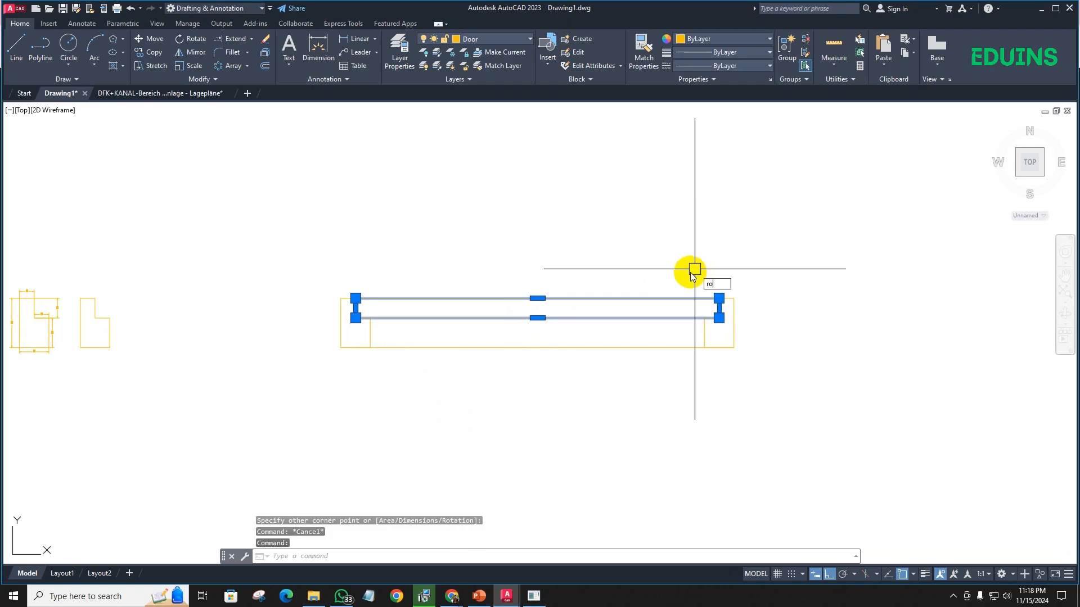
pyautogui.write('ro')
pyautogui.press('Return')
pyautogui.scroll(3, 692, 281)
pyautogui.click(685, 277)
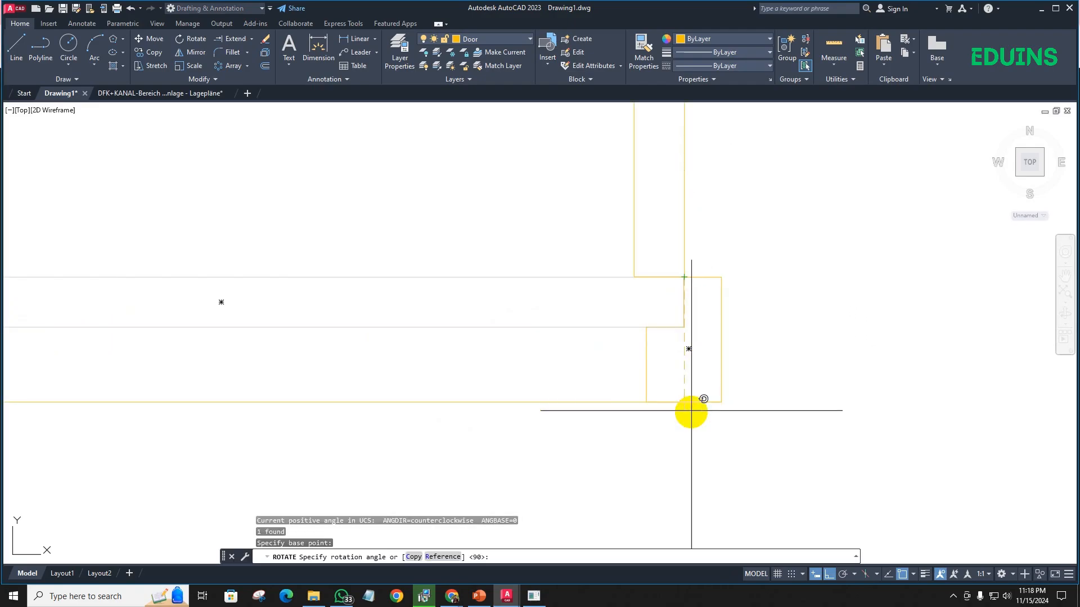
pyautogui.click(691, 411)
pyautogui.scroll(-5, 617, 337)
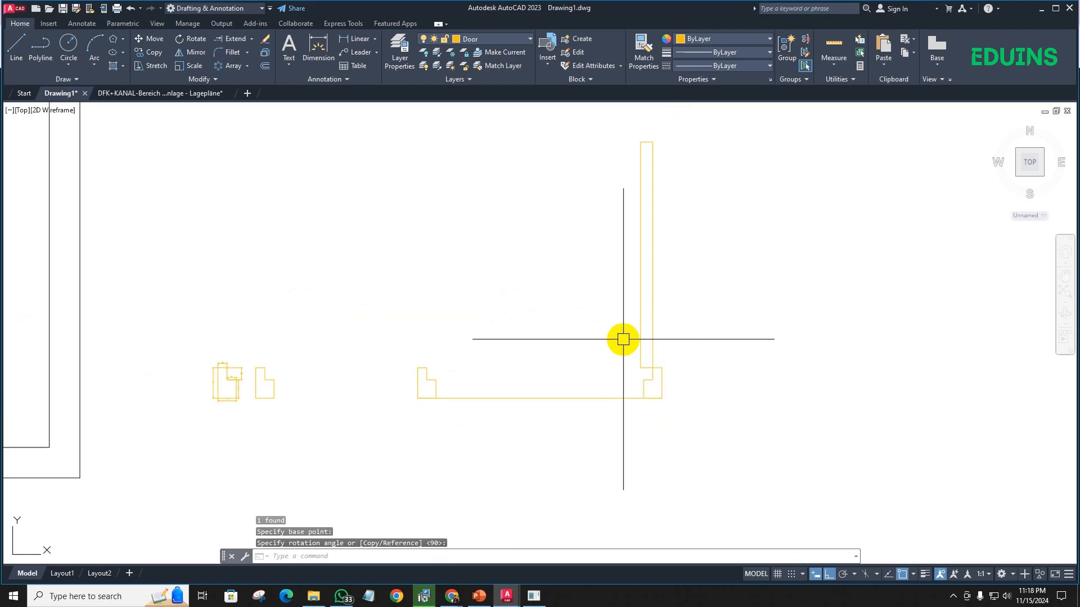
# - Copy the whole door with its jambs, leaf and base line twice horizontally to the right
pyautogui.click(704, 450)
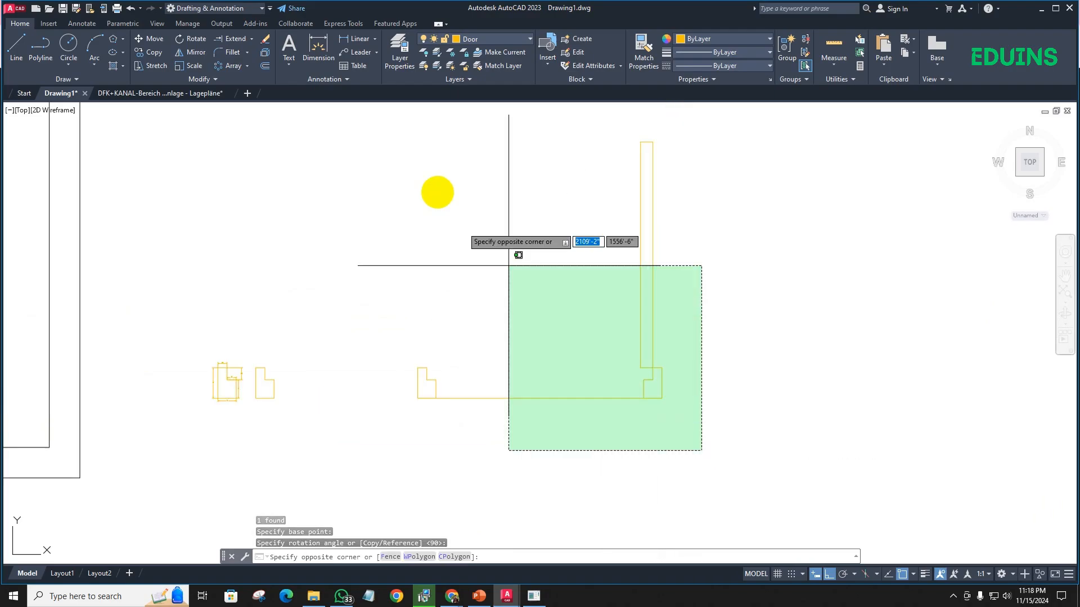
pyautogui.click(400, 132)
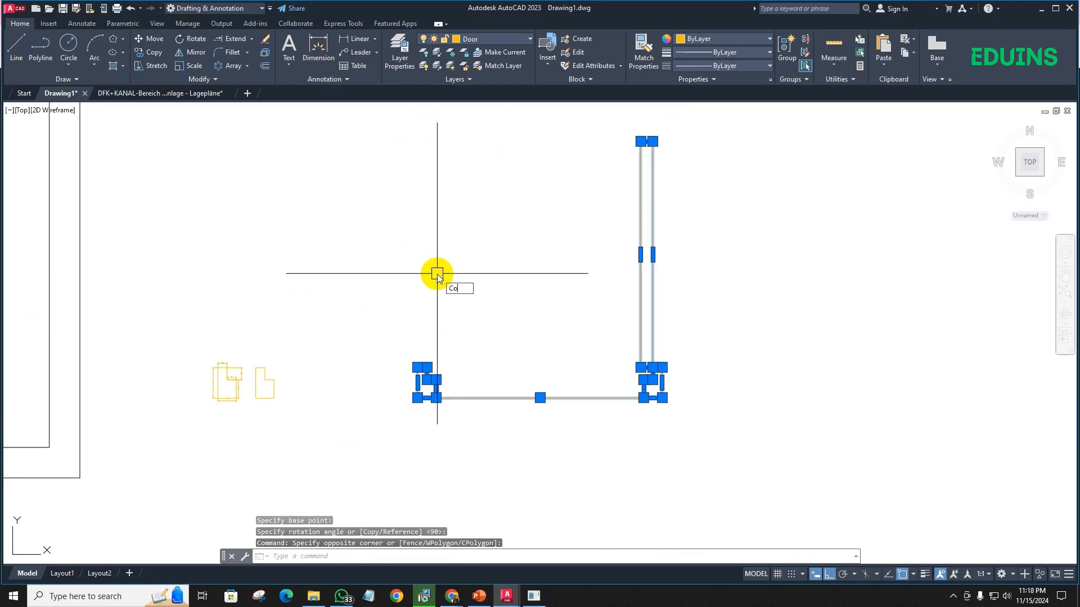
pyautogui.press('Return')
pyautogui.click(489, 456)
pyautogui.moveTo(807, 439); pyautogui.dragTo(520, 428, button='middle')
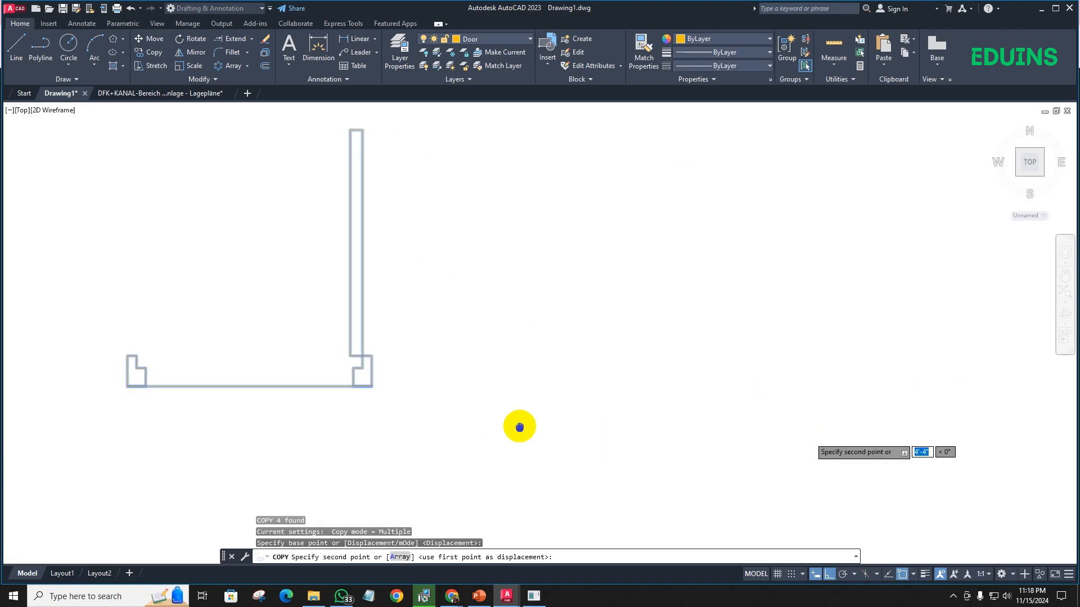
pyautogui.click(559, 426)
pyautogui.click(872, 424)
pyautogui.scroll(-2, 754, 419)
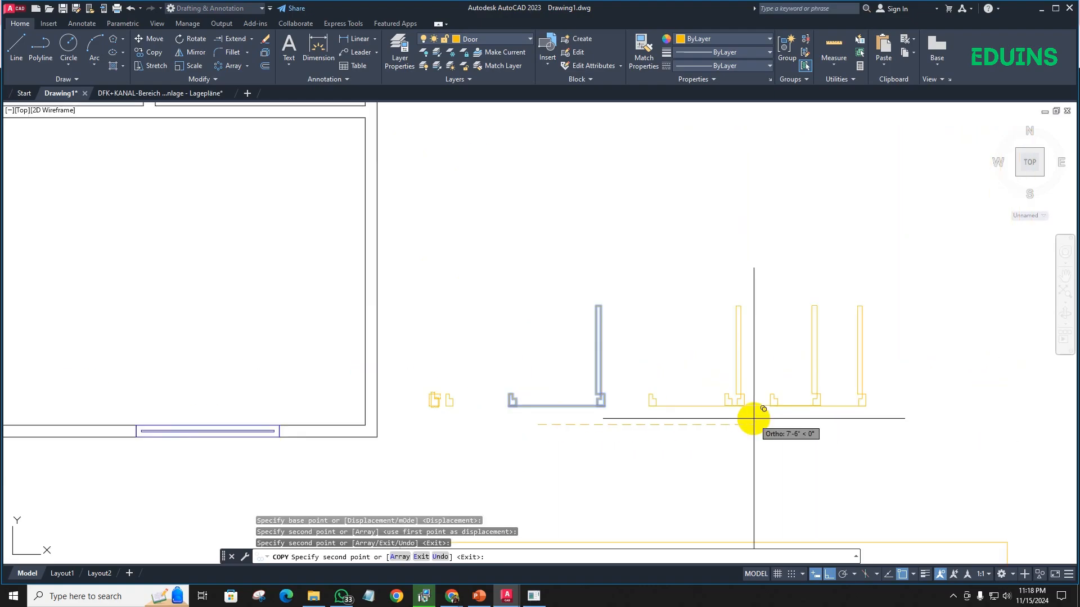
pyautogui.scroll(6, 753, 419)
pyautogui.press('Escape')
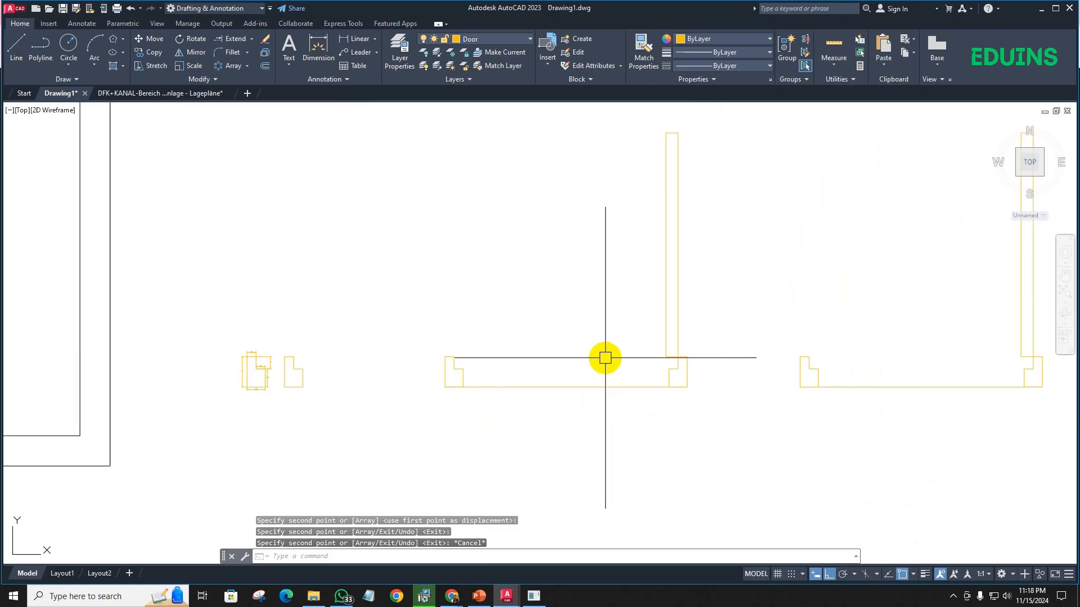
# - Draw a three-point swing arc on the original door from the leaf's free end to the left jamb's rebate
pyautogui.moveTo(709, 354); pyautogui.dragTo(631, 346, button='middle')
pyautogui.scroll(2, 489, 320)
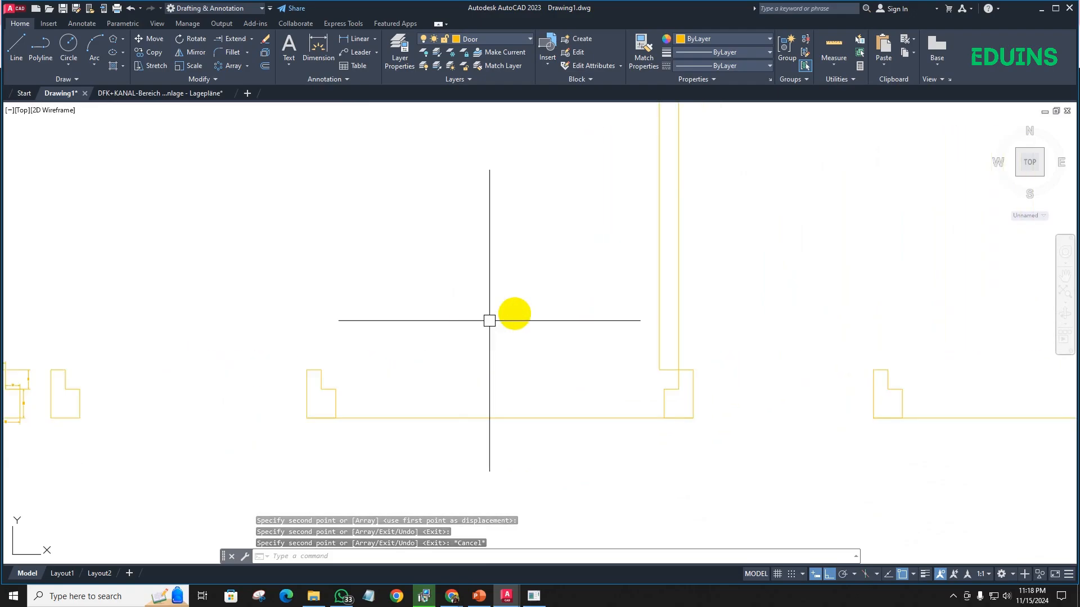
pyautogui.scroll(-3, 489, 321)
pyautogui.moveTo(507, 317); pyautogui.dragTo(532, 343, button='middle')
pyautogui.write('a')
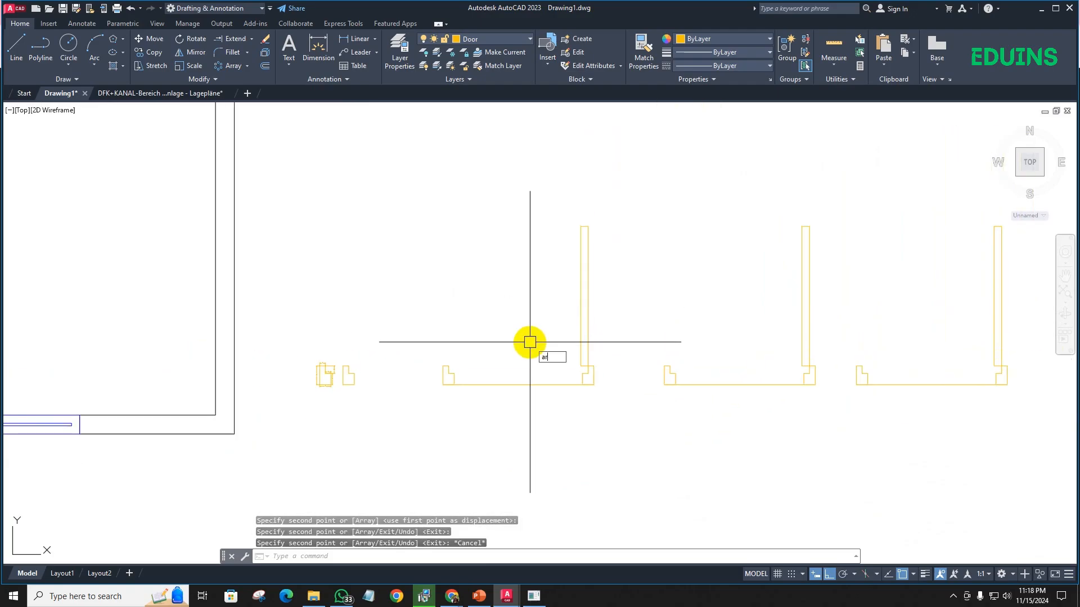
pyautogui.write('r')
pyautogui.press('Return')
pyautogui.scroll(5, 591, 212)
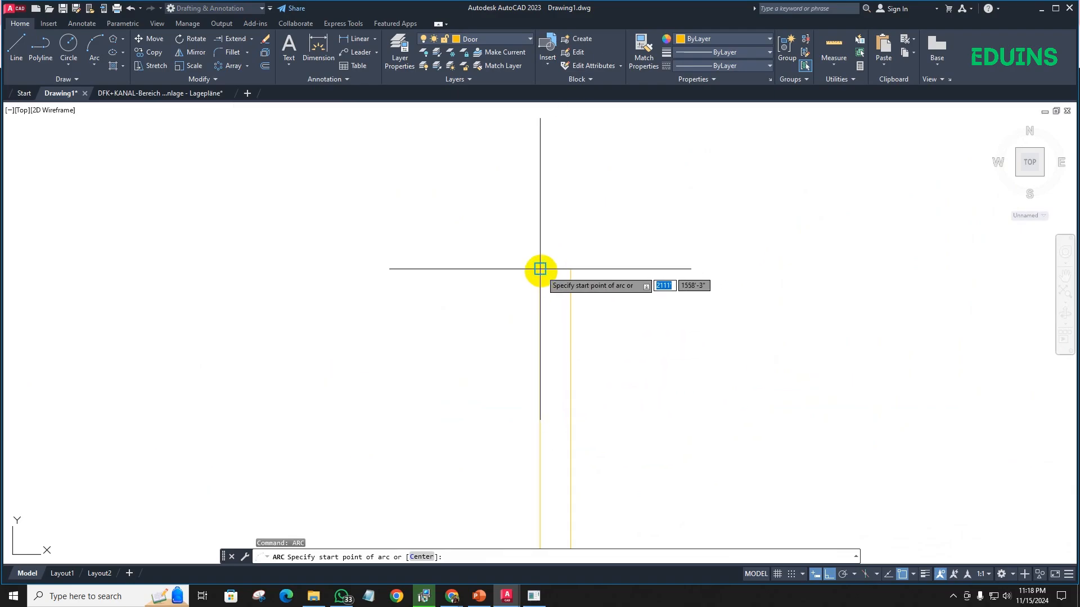
pyautogui.click(540, 269)
pyautogui.scroll(-3, 506, 337)
pyautogui.scroll(4, 451, 296)
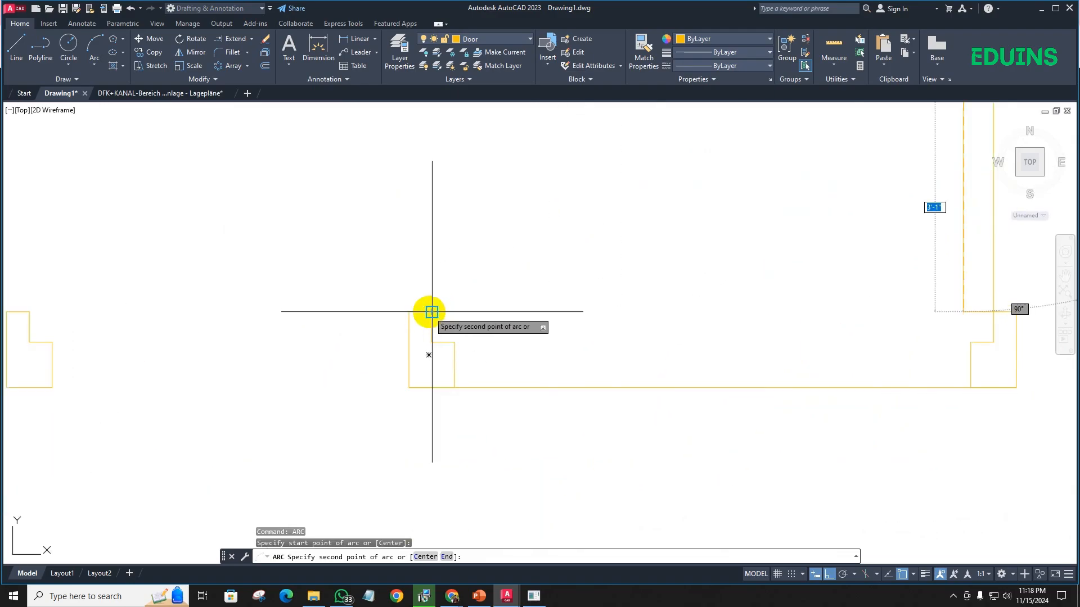
pyautogui.click(431, 312)
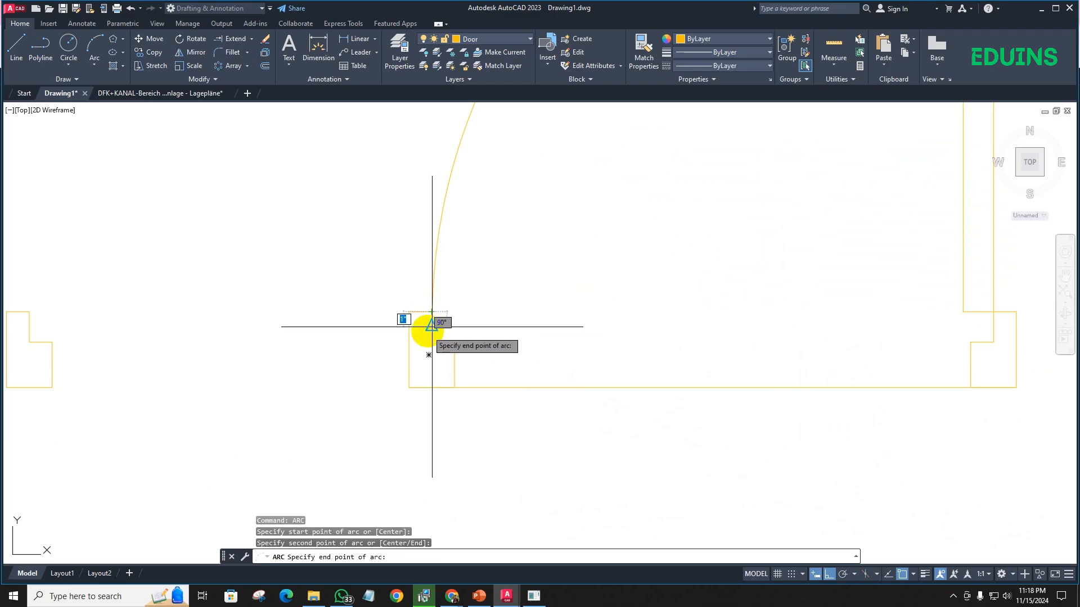
pyautogui.click(430, 326)
pyautogui.scroll(-4, 445, 321)
pyautogui.scroll(-2, 373, 325)
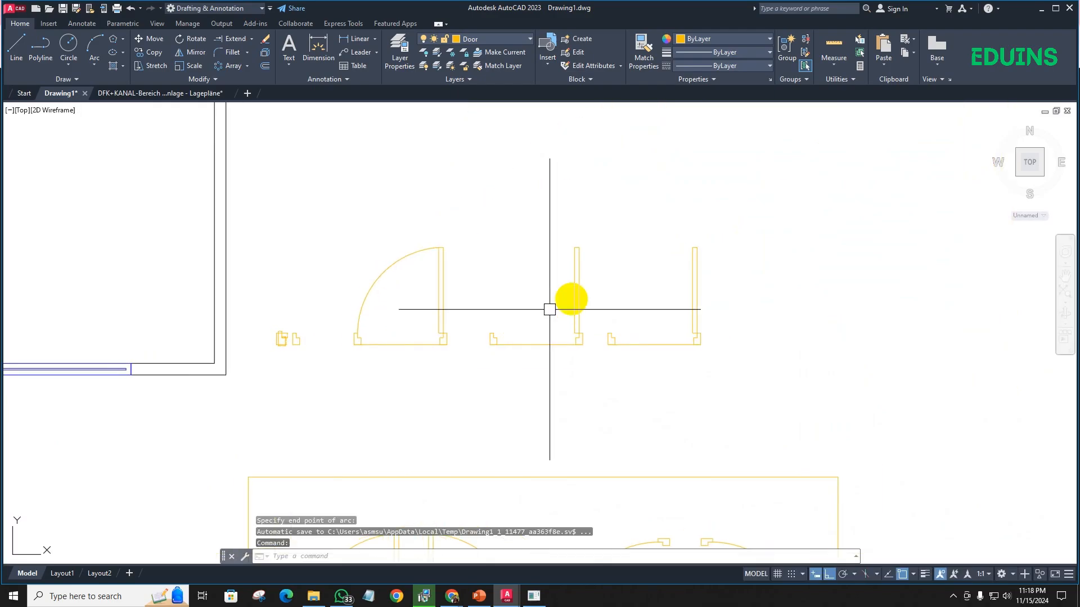
# - Delete the upright door leaves from the two copied doors
pyautogui.click(592, 288)
pyautogui.click(562, 273)
pyautogui.press('Delete')
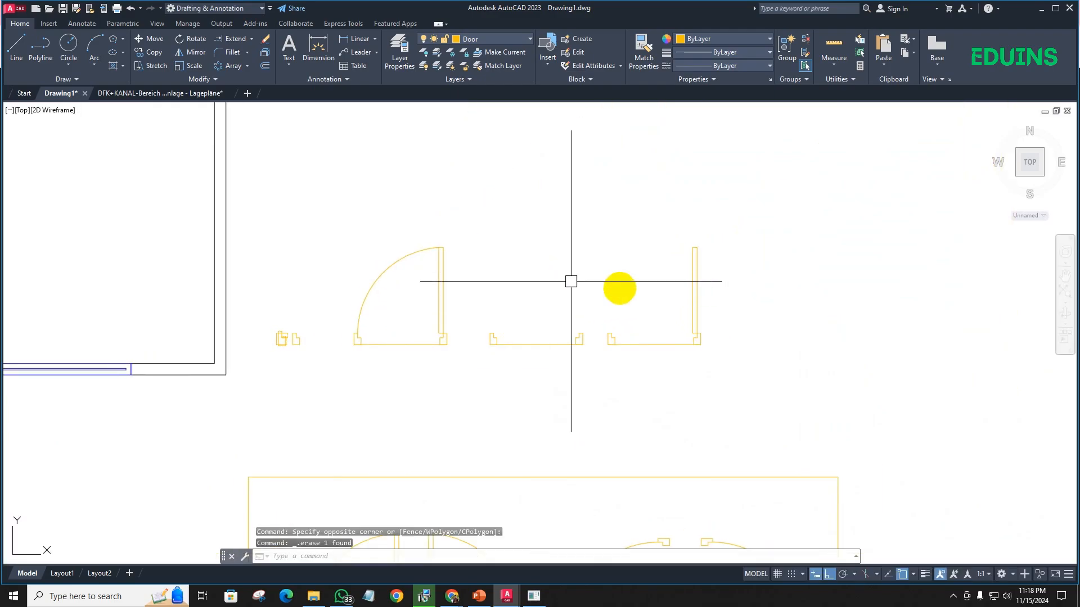
pyautogui.click(731, 286)
pyautogui.click(643, 279)
pyautogui.press('Delete')
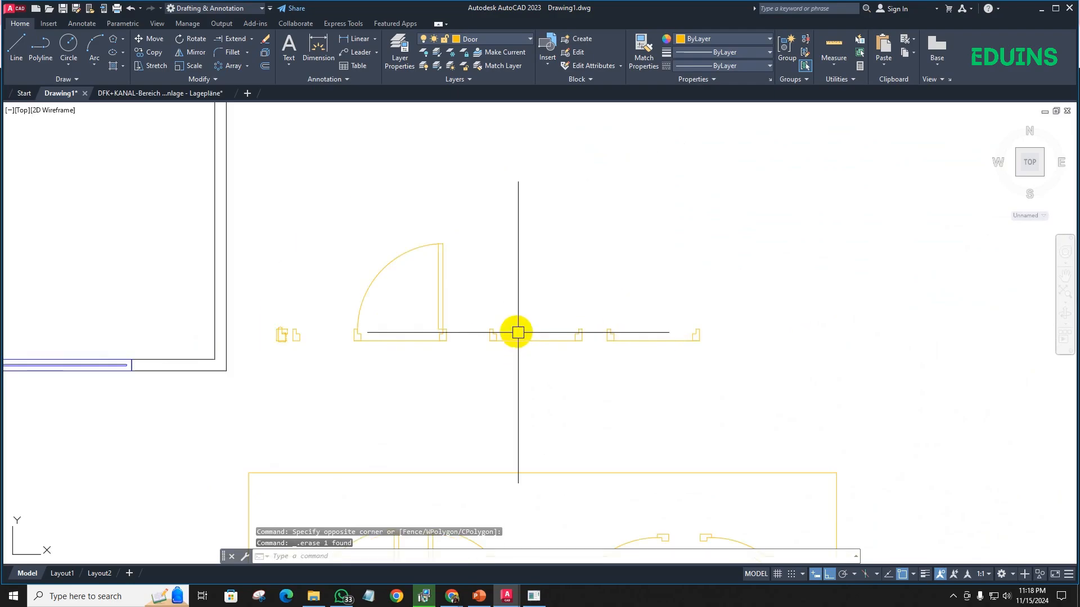
# - Stretch the first copied door's right jamb and base line 4 inches horizontally inward to narrow the opening
pyautogui.scroll(-2, 515, 323)
pyautogui.moveTo(515, 318); pyautogui.dragTo(543, 311, button='middle')
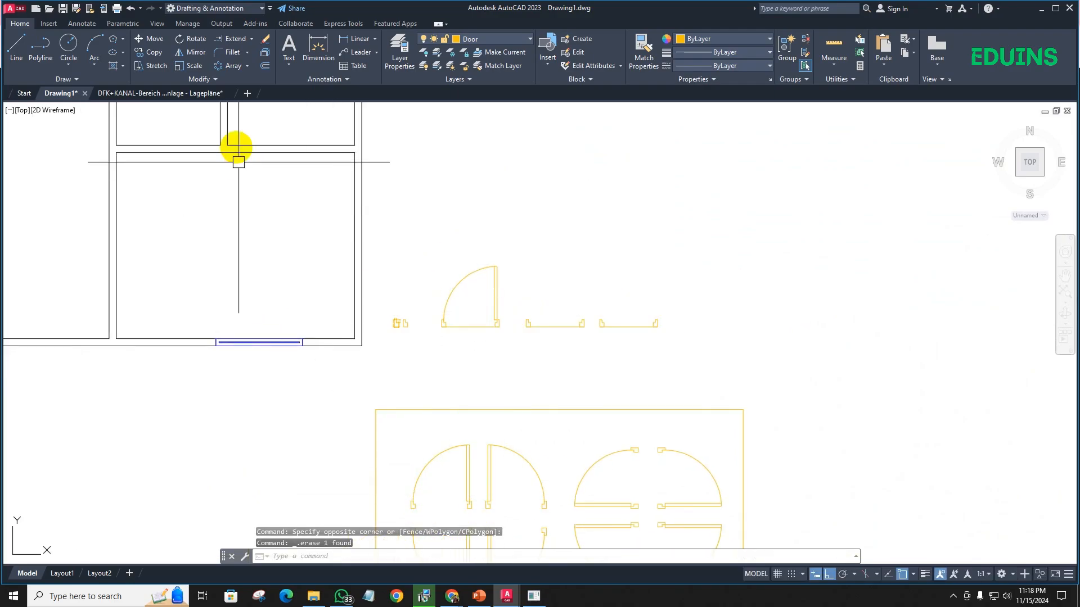
pyautogui.moveTo(167, 198); pyautogui.dragTo(174, 275, button='middle')
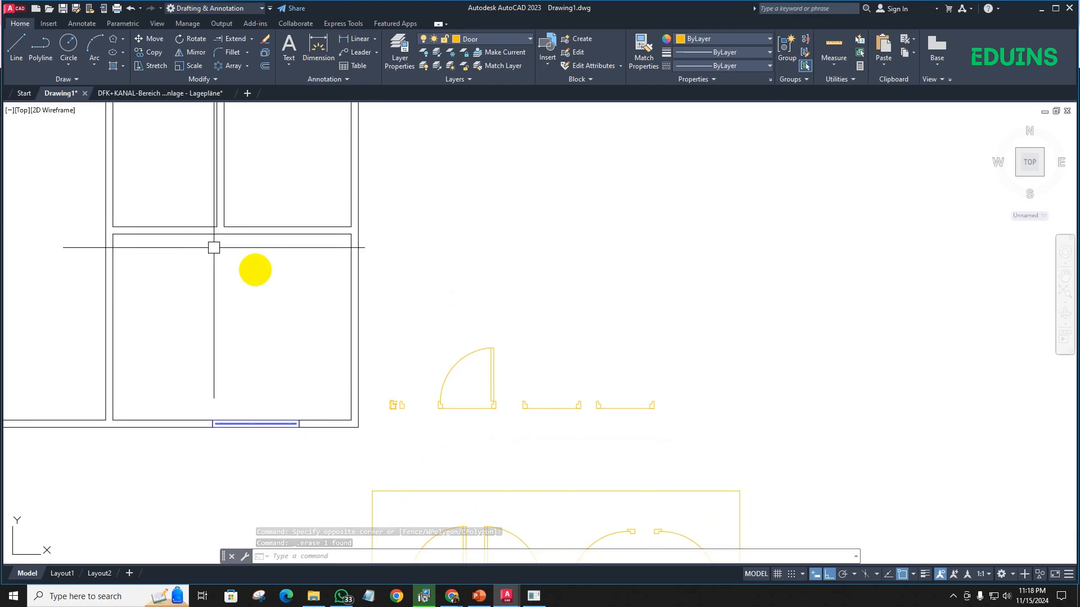
pyautogui.scroll(4, 588, 415)
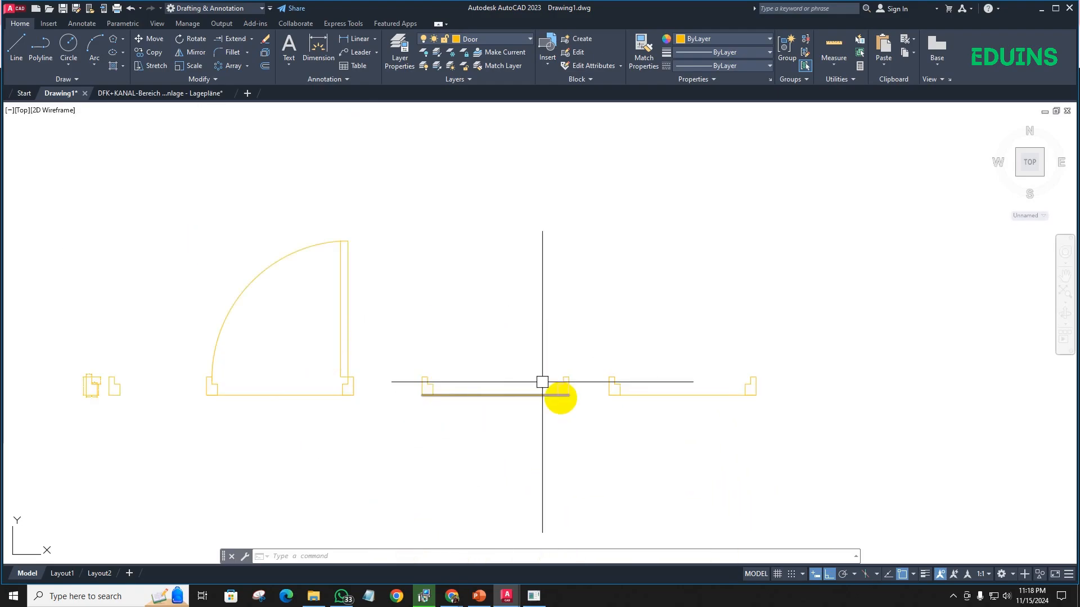
pyautogui.click(525, 378)
pyautogui.scroll(6, 566, 417)
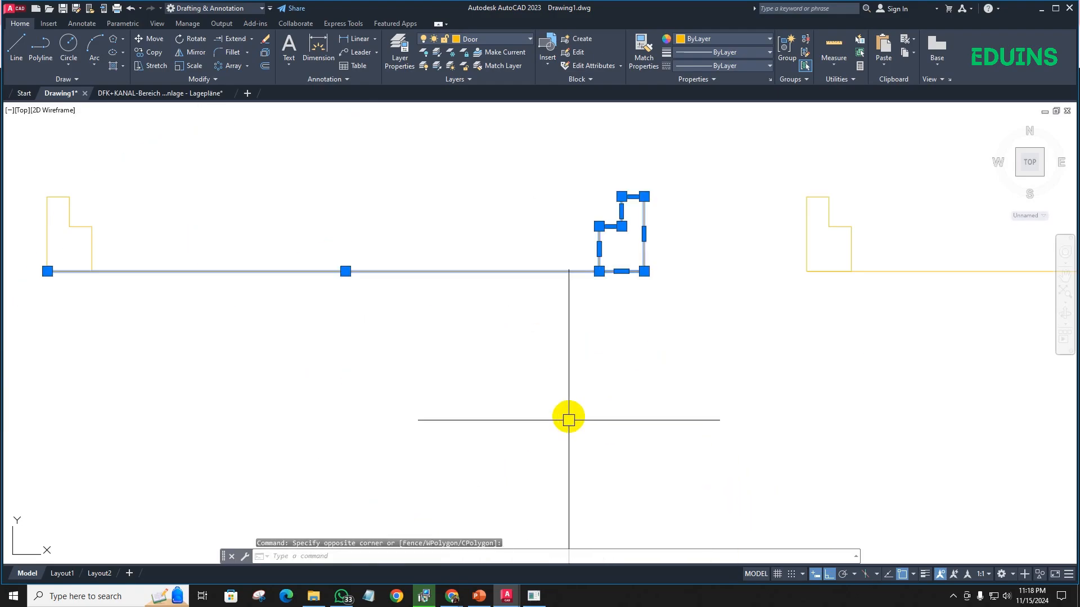
pyautogui.moveTo(566, 417); pyautogui.dragTo(500, 454, button='middle')
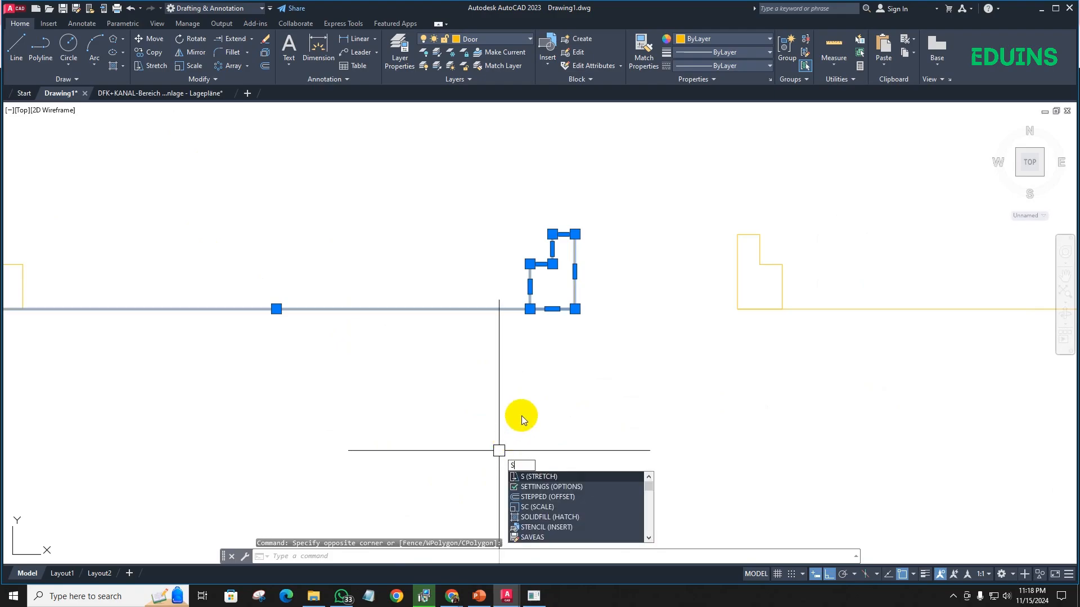
pyautogui.press('Return')
pyautogui.click(600, 395)
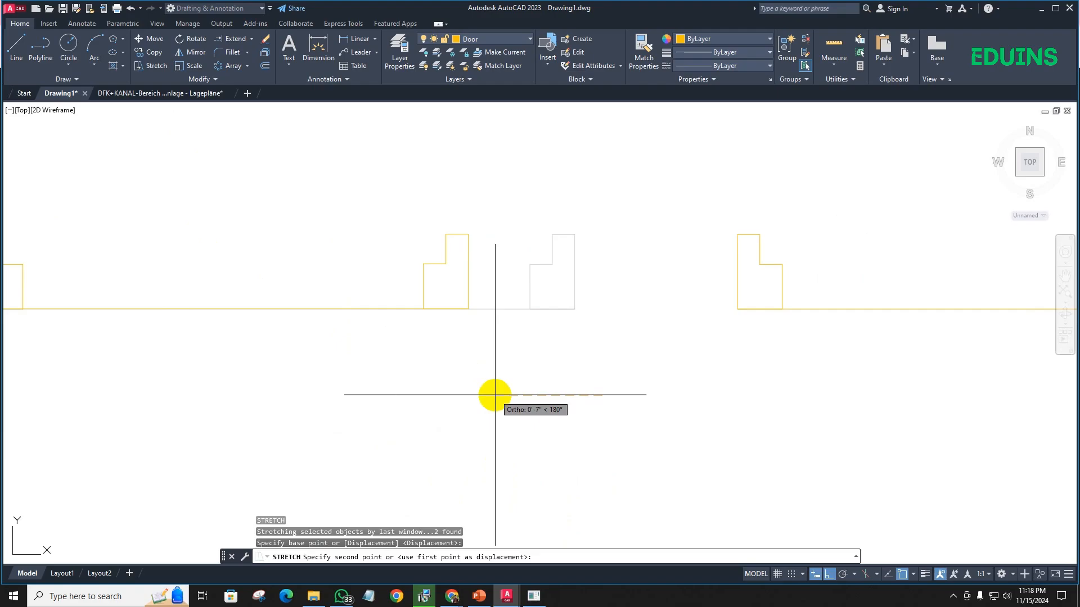
pyautogui.write('4')
pyautogui.press('Return')
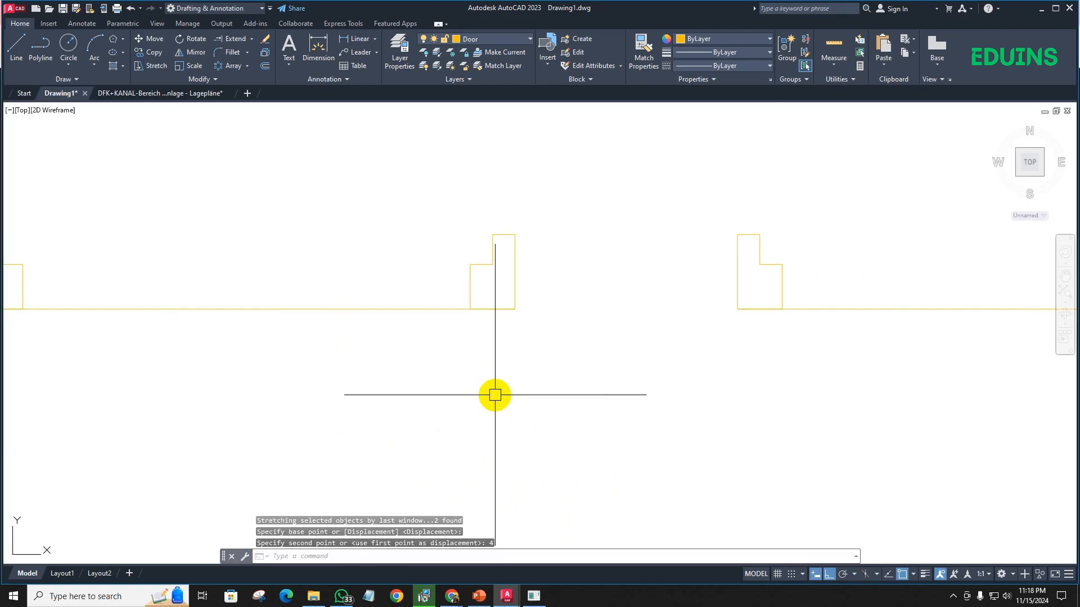
# - Draw a rectangular door leaf between the jamb rebates of the narrowed middle door
pyautogui.scroll(-3, 495, 393)
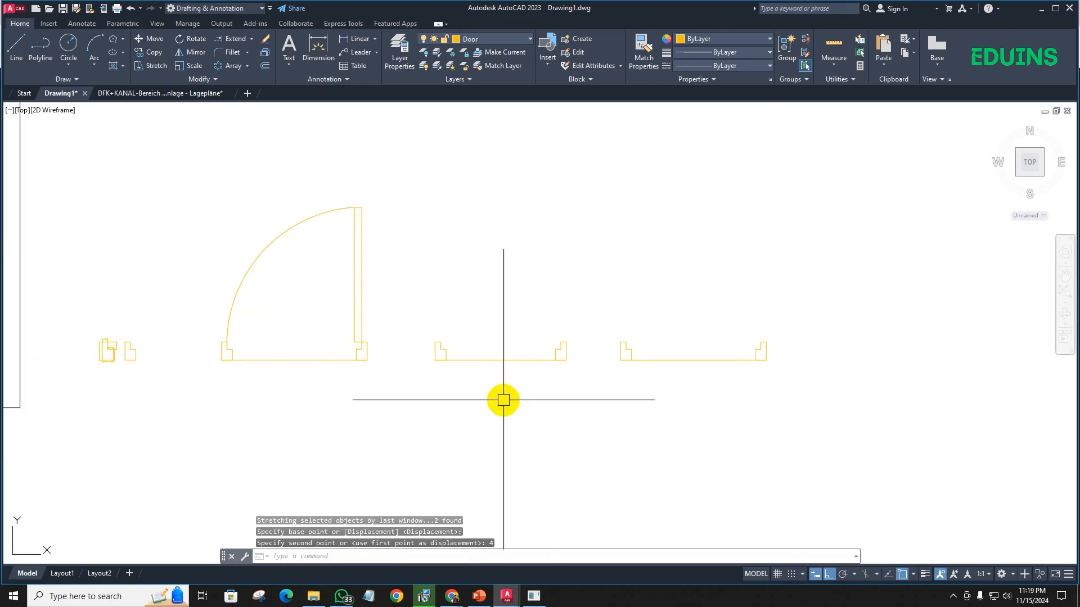
pyautogui.write('rec')
pyautogui.press('Return')
pyautogui.scroll(3, 433, 337)
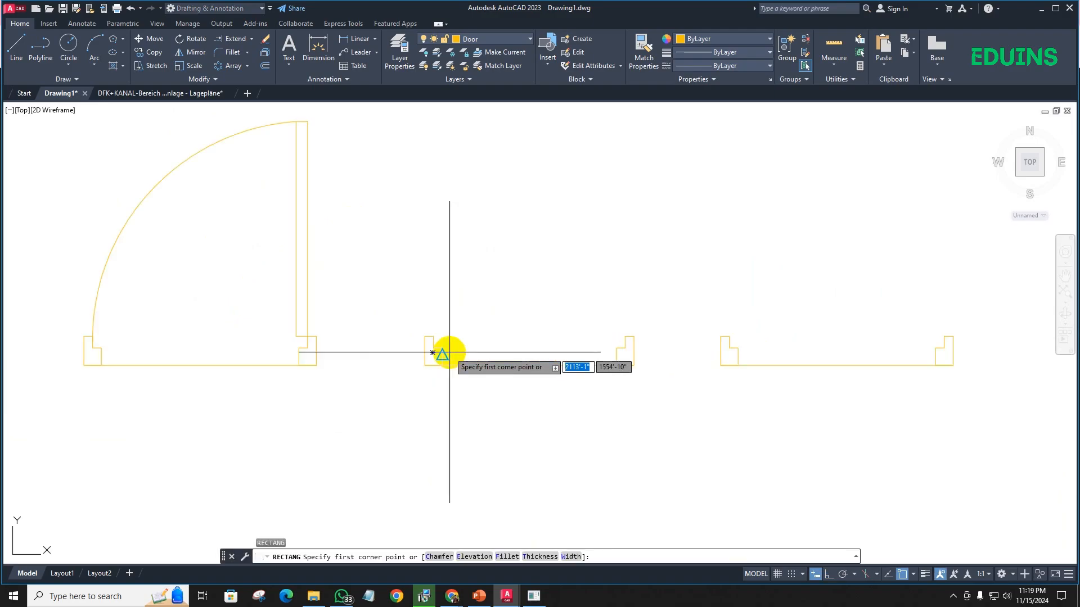
pyautogui.click(423, 327)
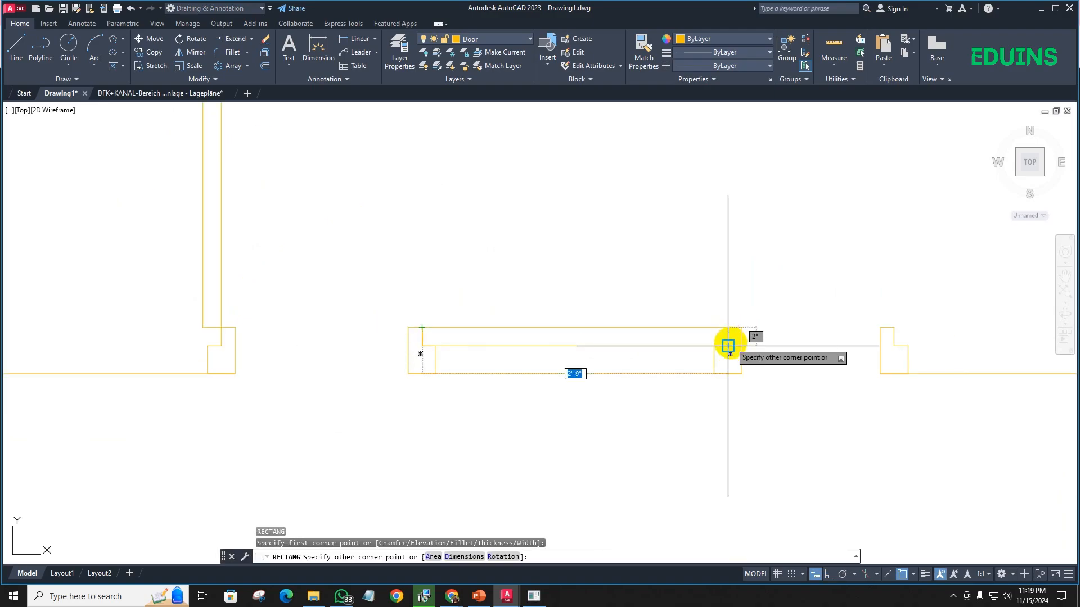
pyautogui.click(728, 346)
# - Switch to the Google Meet call and mute the participant whose microphone is on for everyone
pyautogui.click(454, 593)
pyautogui.click(434, 558)
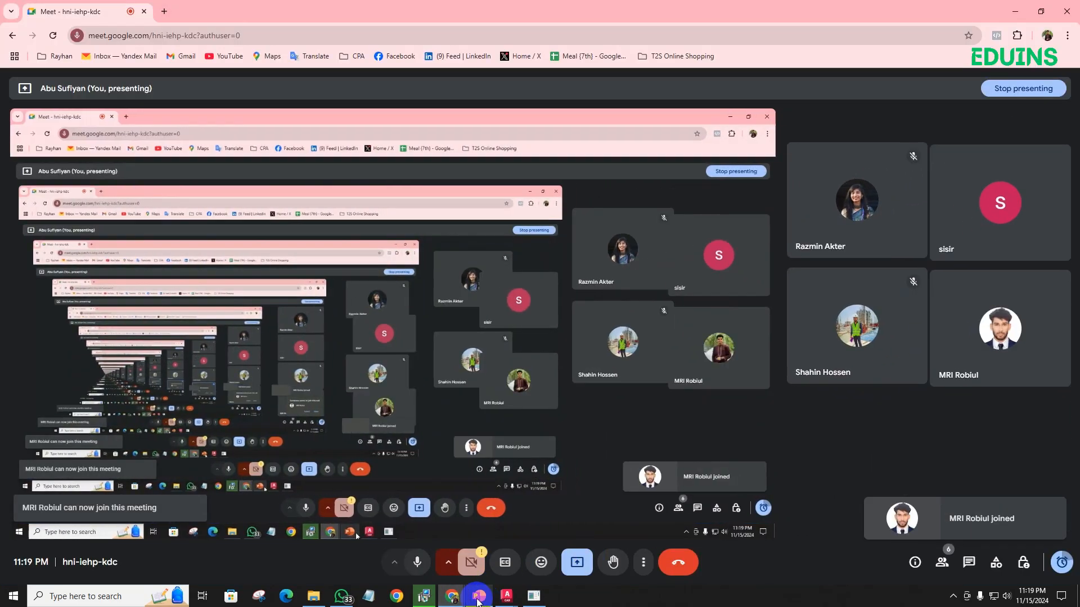
pyautogui.click(478, 597)
pyautogui.click(500, 601)
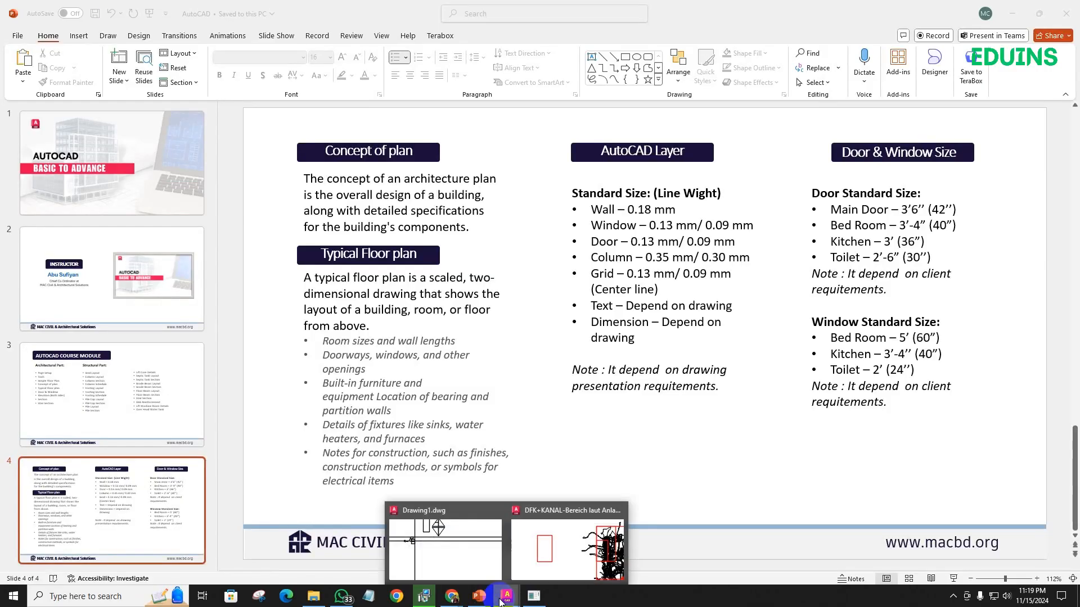
pyautogui.click(450, 601)
pyautogui.click(442, 565)
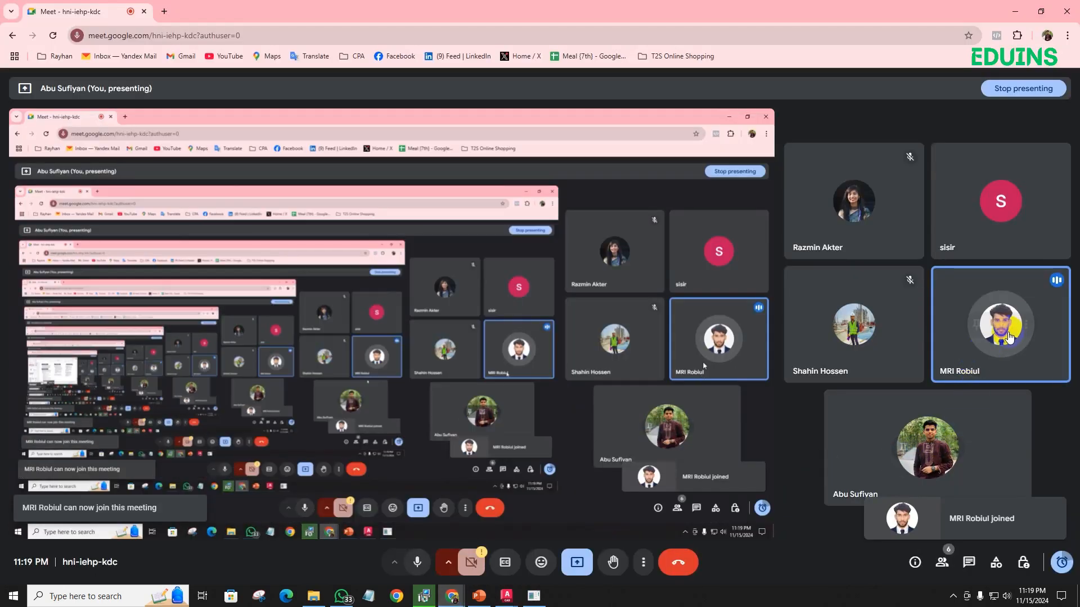
pyautogui.click(1002, 325)
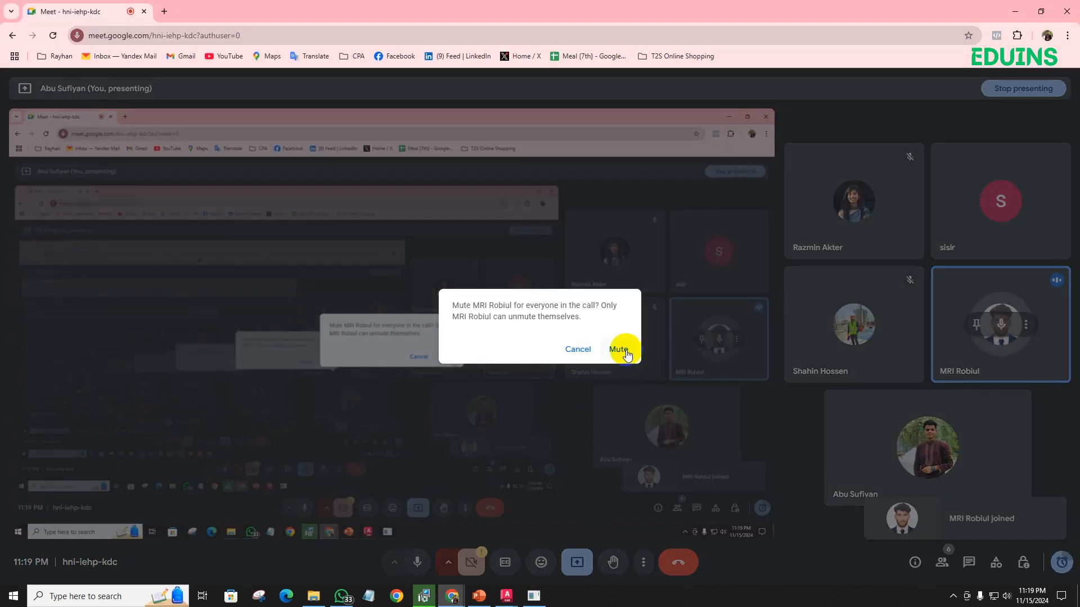
pyautogui.click(626, 352)
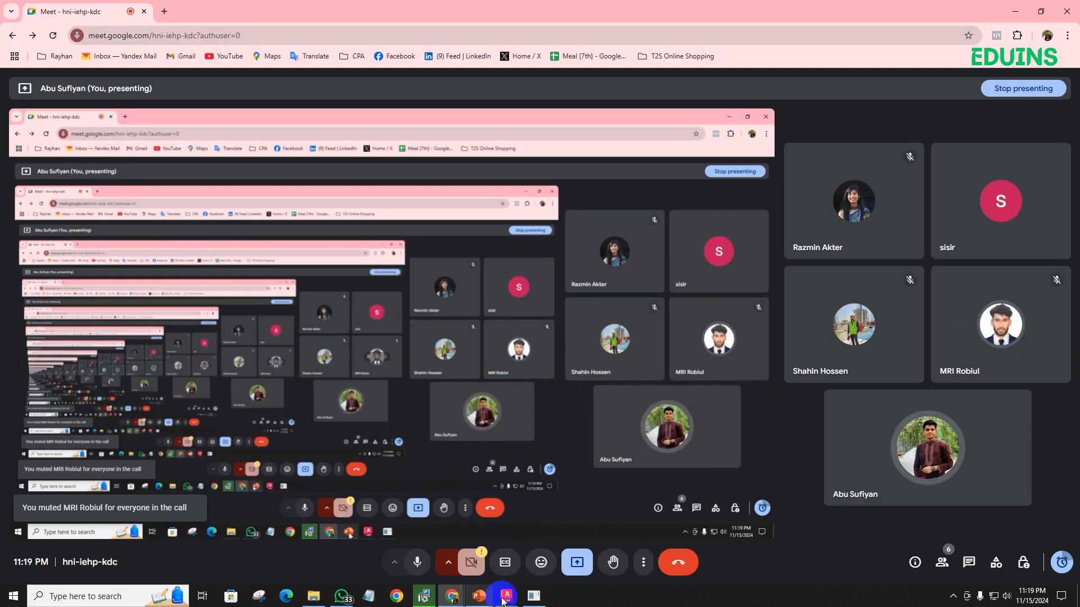
# - Return to Drawing1.dwg in AutoCAD and rotate the middle door's leaf upright about its upper-right corner
pyautogui.moveTo(504, 598)
pyautogui.click(439, 509)
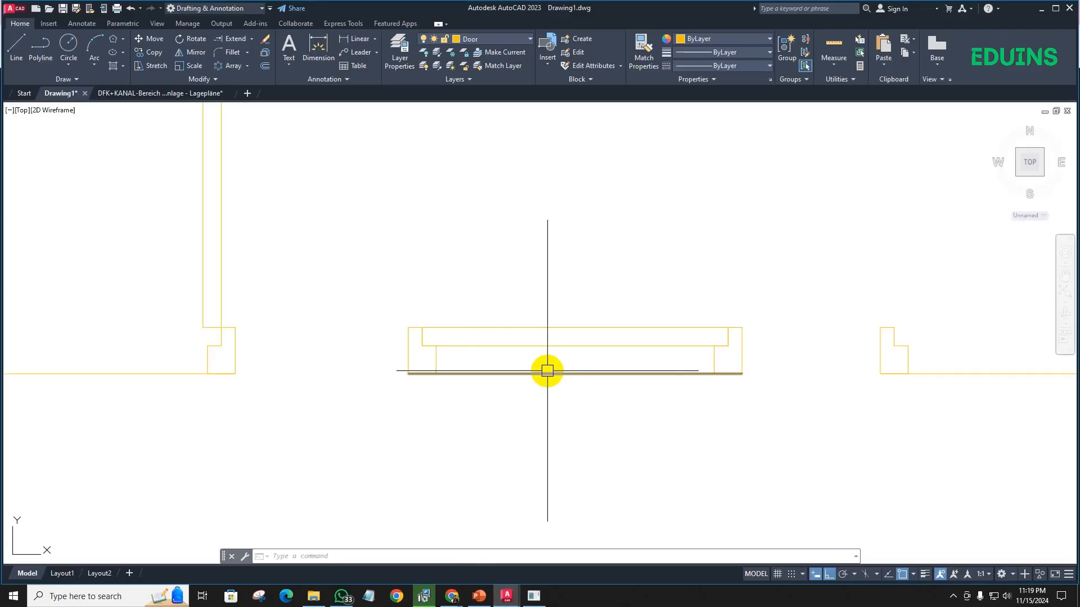
pyautogui.click(604, 326)
pyautogui.moveTo(609, 364); pyautogui.dragTo(545, 386, button='middle')
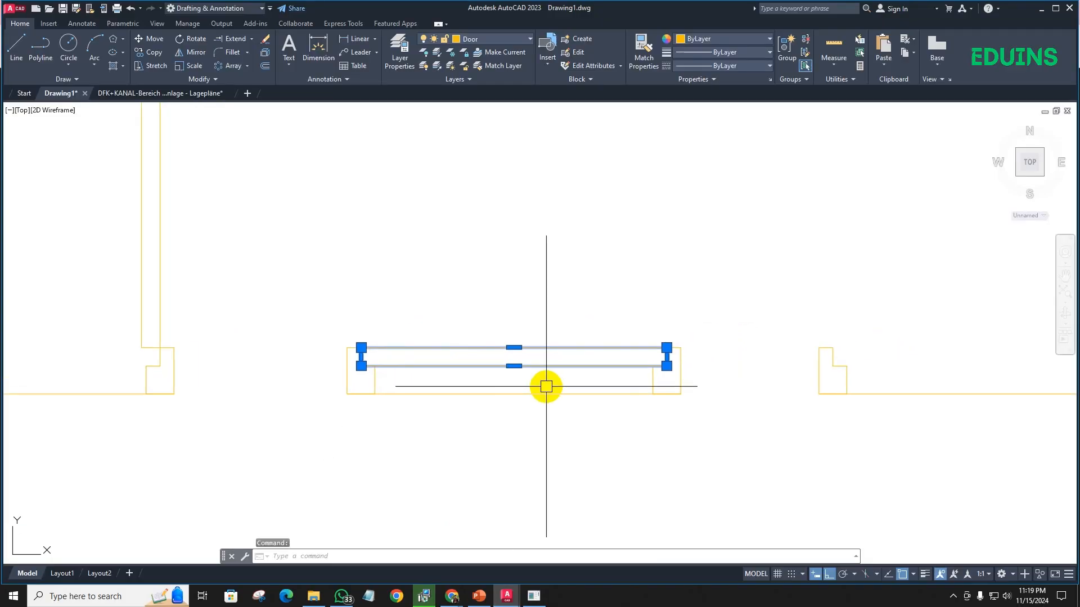
pyautogui.write('ro')
pyautogui.press('Return')
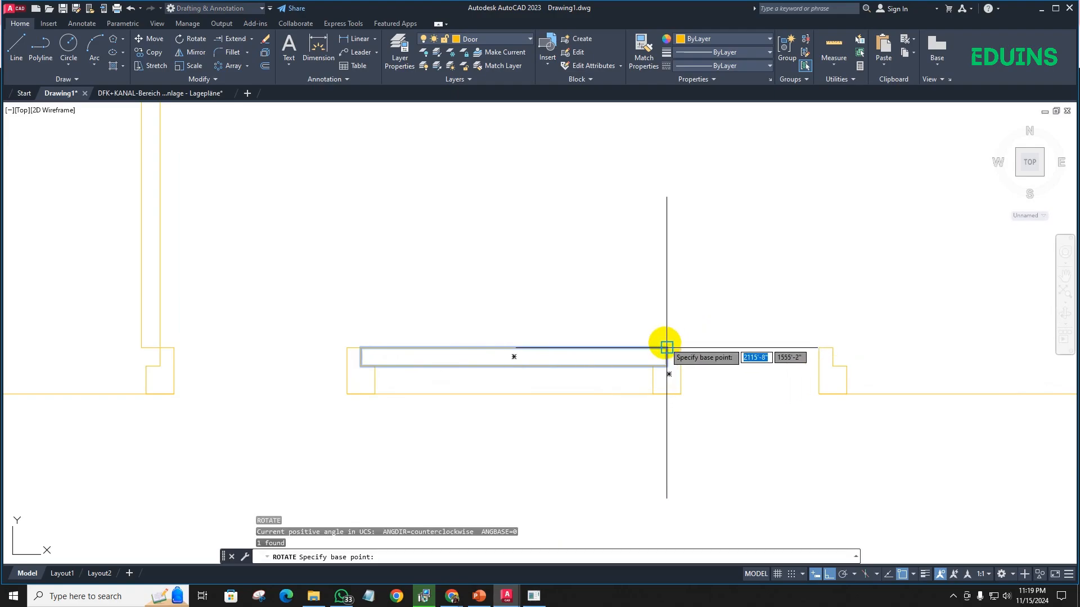
pyautogui.click(666, 366)
pyautogui.scroll(-3, 675, 411)
pyautogui.moveTo(675, 411); pyautogui.dragTo(616, 404, button='middle')
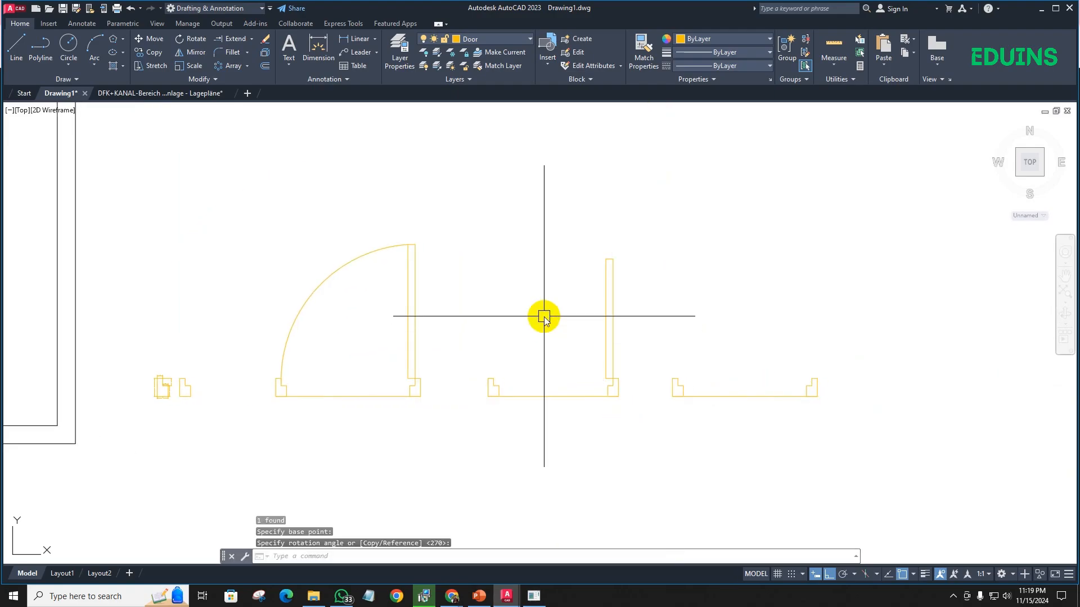
# - Draw a three-point swing arc on the middle door from the leaf's free end to the left jamb's rebate
pyautogui.write('arc')
pyautogui.press('Return')
pyautogui.scroll(6, 622, 268)
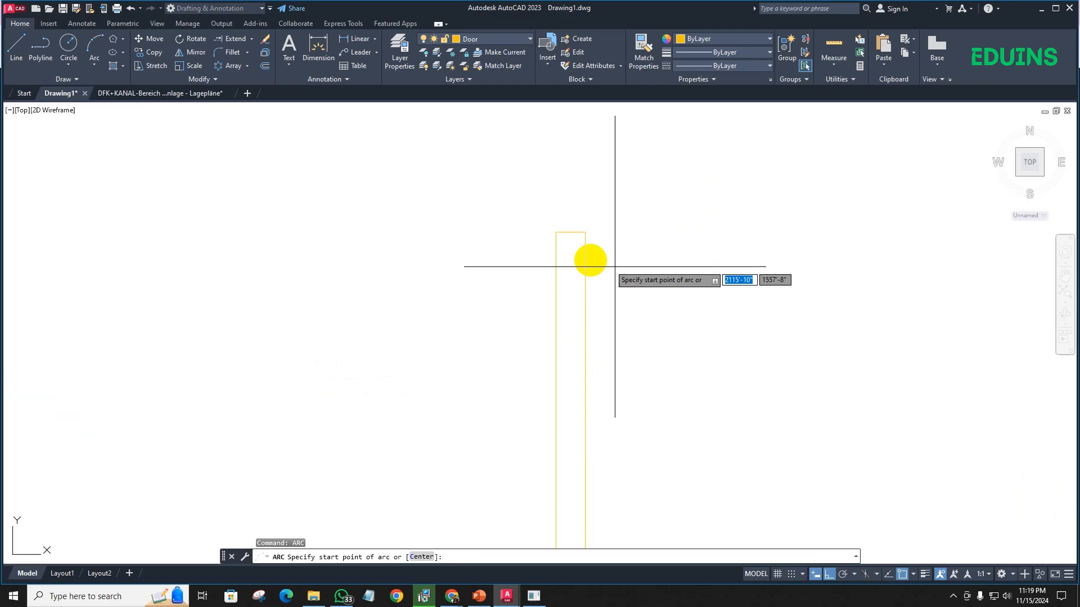
pyautogui.click(556, 232)
pyautogui.scroll(-4, 482, 326)
pyautogui.moveTo(453, 384); pyautogui.dragTo(510, 302, button='middle')
pyautogui.scroll(6, 396, 383)
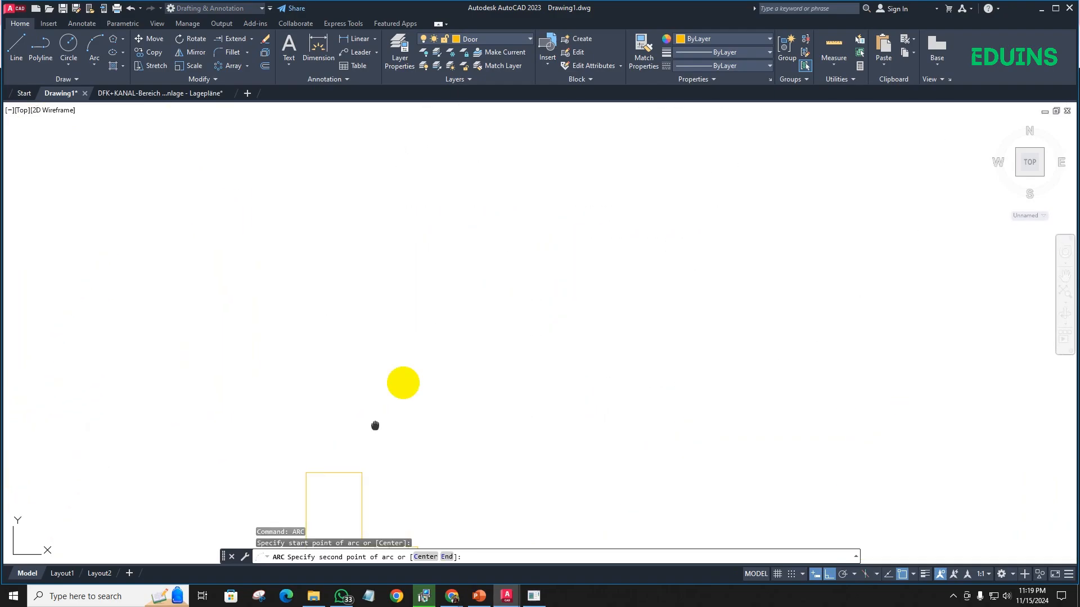
pyautogui.moveTo(375, 425); pyautogui.dragTo(441, 296, button='middle')
pyautogui.click(427, 342)
pyautogui.click(427, 380)
pyautogui.scroll(-4, 488, 357)
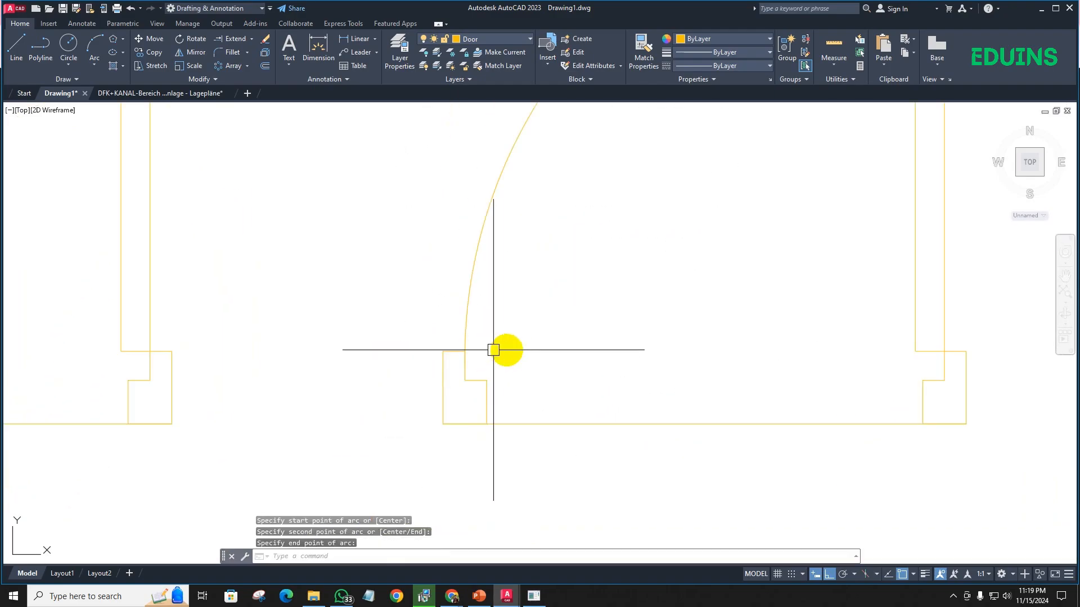
# - Delete the base lines joining the jambs of the original door and the middle door
pyautogui.scroll(-5, 493, 350)
pyautogui.click(513, 399)
pyautogui.click(482, 320)
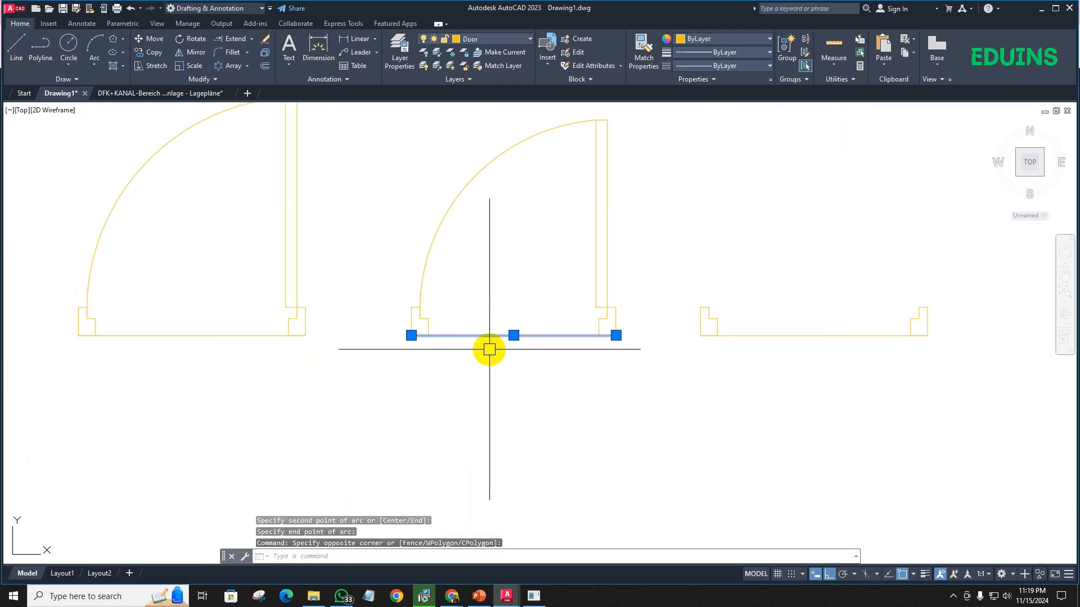
pyautogui.press('Delete')
# - Stretch the third door's right jamb and base line 10 inches horizontally inward to narrow the opening
pyautogui.scroll(-4, 387, 346)
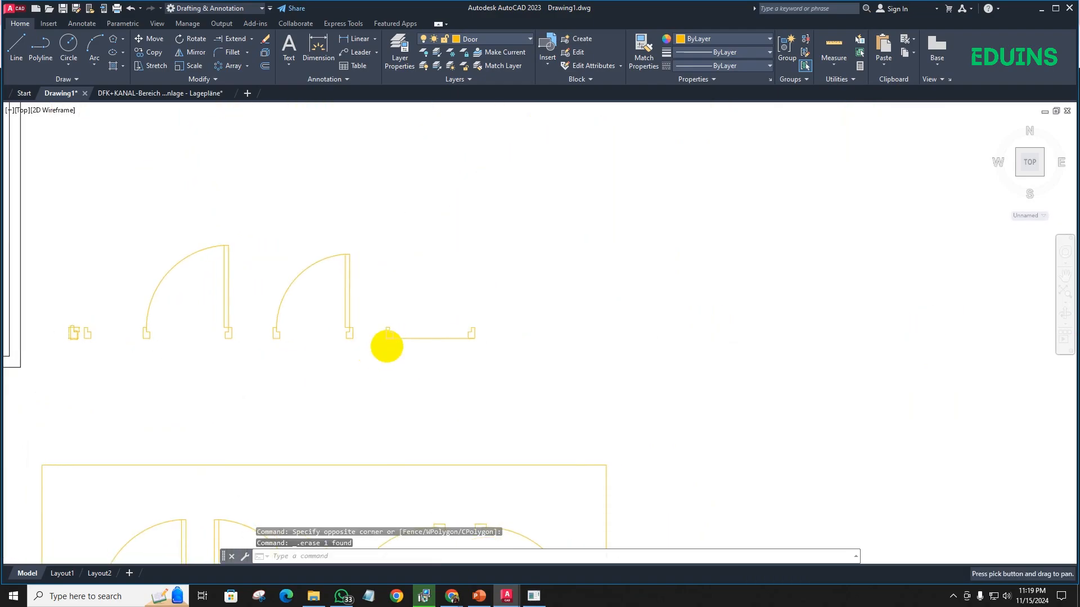
pyautogui.scroll(6, 387, 346)
pyautogui.scroll(-3, 458, 344)
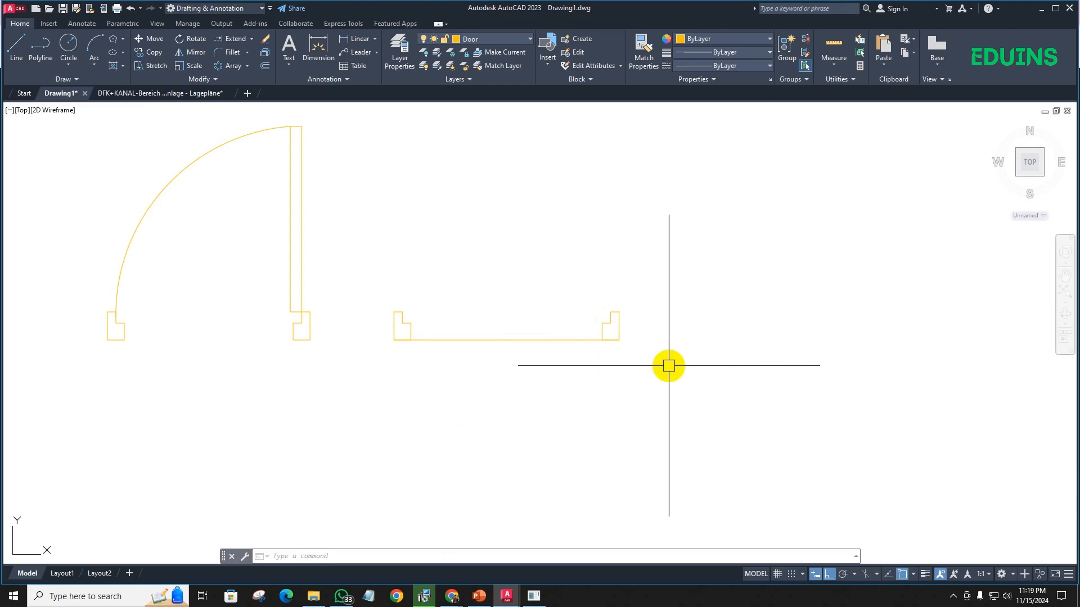
pyautogui.click(661, 367)
pyautogui.click(598, 270)
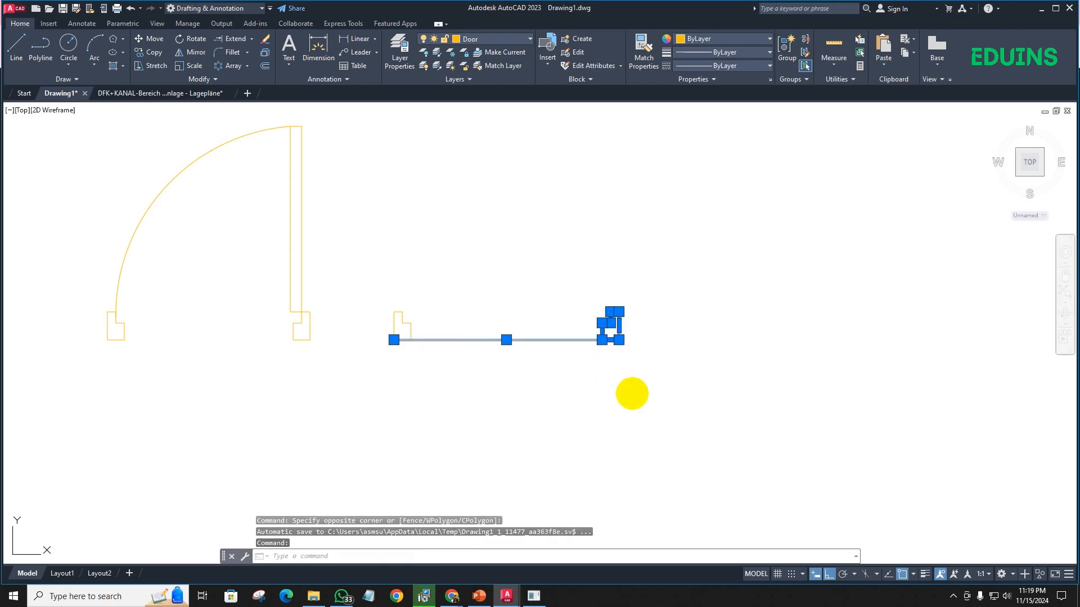
pyautogui.write('s')
pyautogui.press('Return')
pyautogui.click(650, 378)
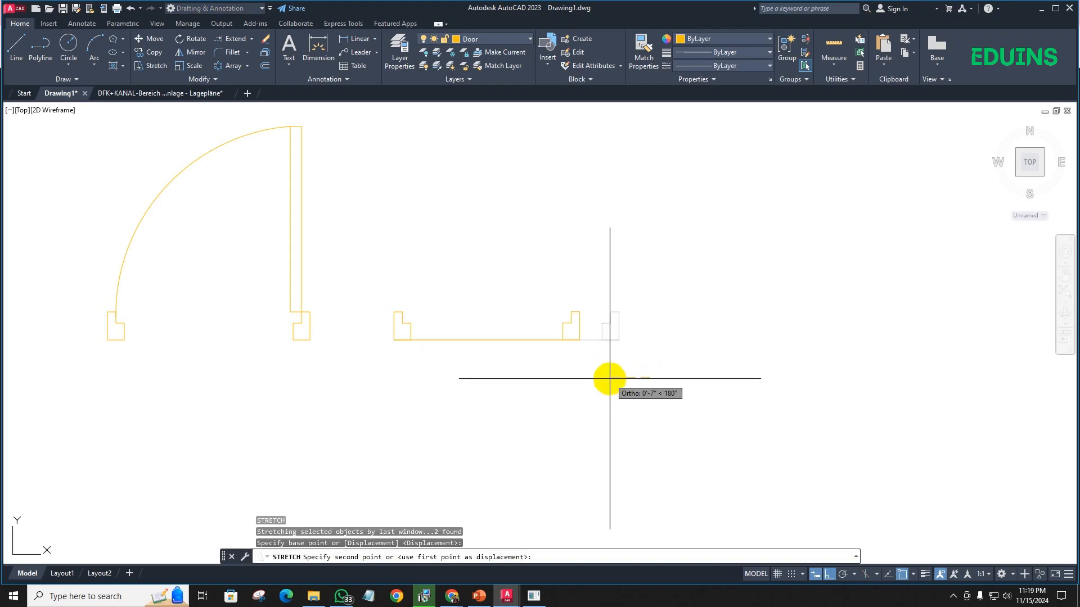
pyautogui.press('Return')
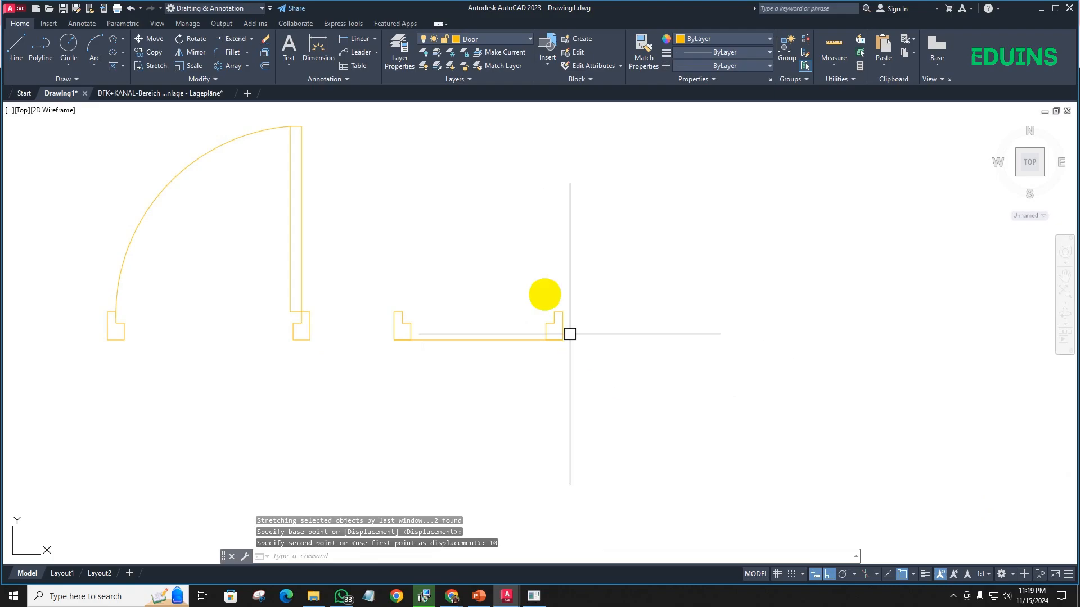
# - Draw a rectangular door leaf between the jamb rebates of the narrowed third door
pyautogui.scroll(4, 406, 324)
pyautogui.moveTo(459, 307); pyautogui.dragTo(418, 320, button='middle')
pyautogui.write('re')
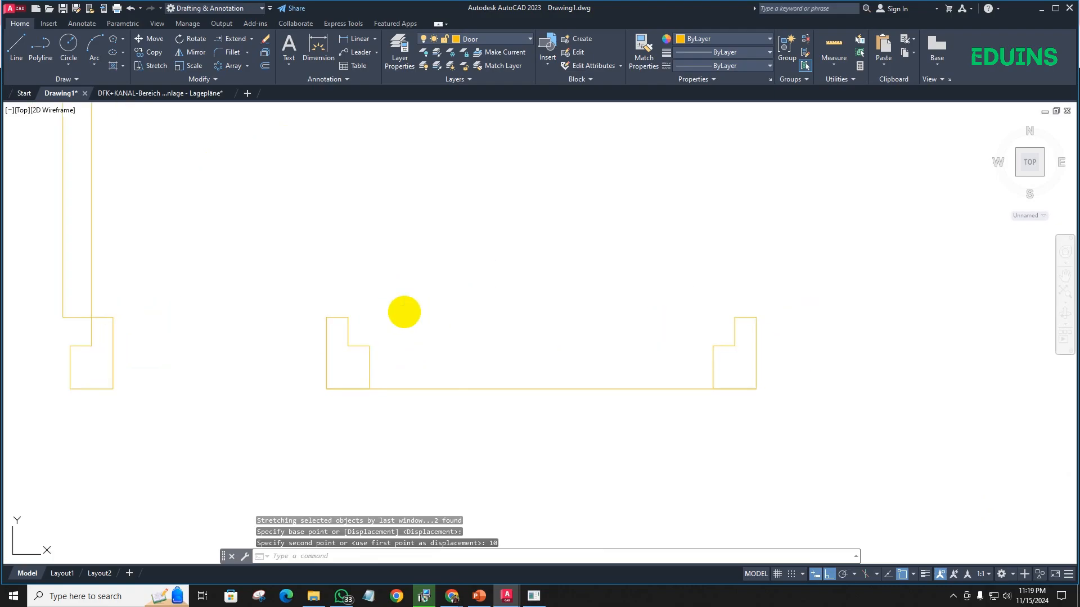
pyautogui.write('c')
pyautogui.press('Return')
pyautogui.click(348, 318)
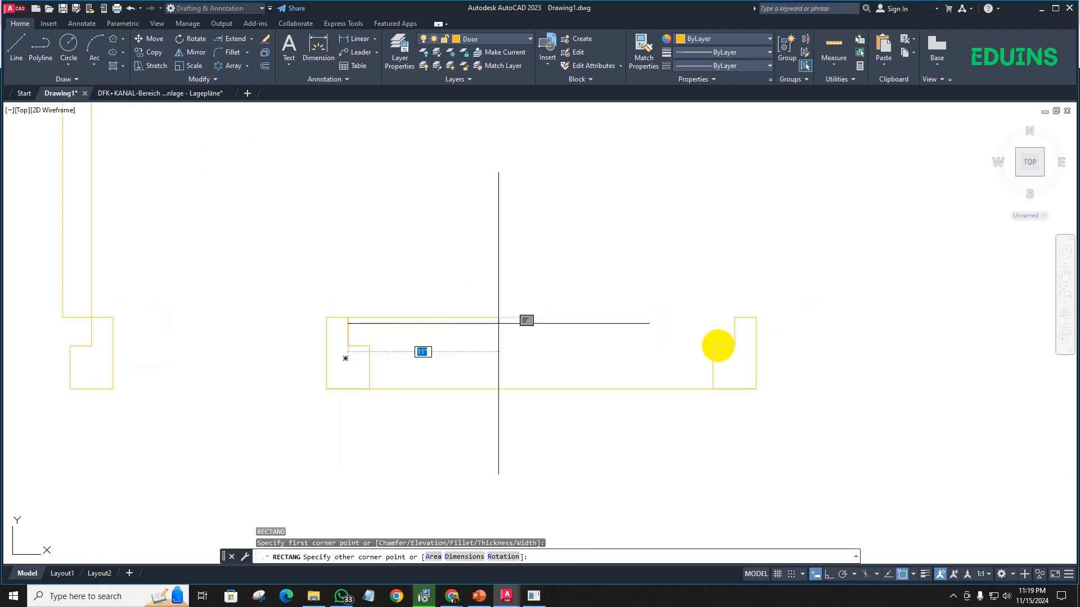
pyautogui.click(732, 346)
# - Rotate the third door's leaf a quarter turn about its upper-right corner so it stands upright at the right jamb
pyautogui.click(584, 318)
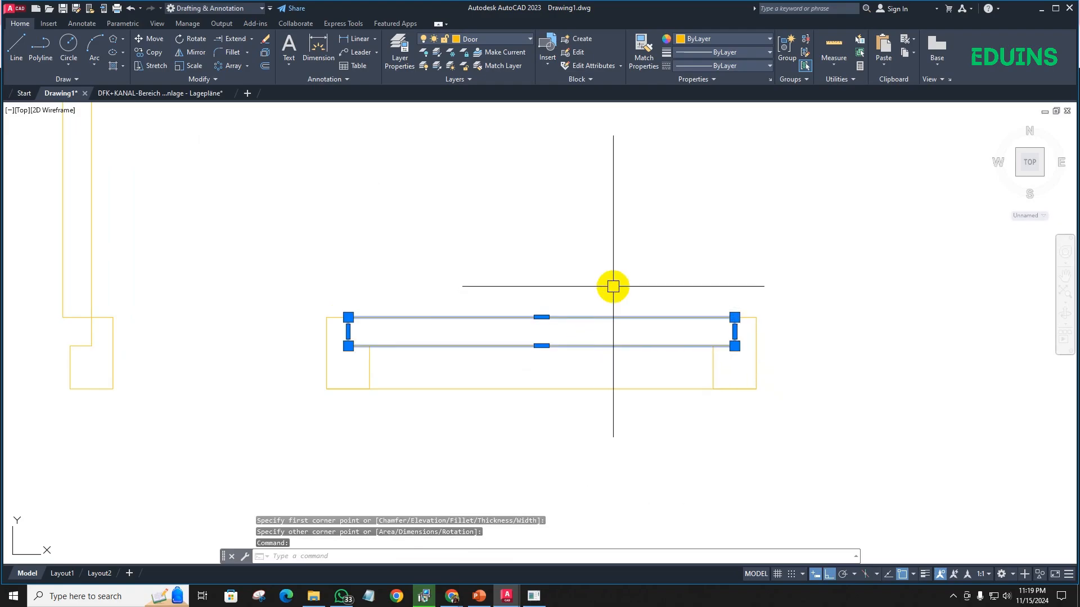
pyautogui.press('Return')
pyautogui.click(734, 318)
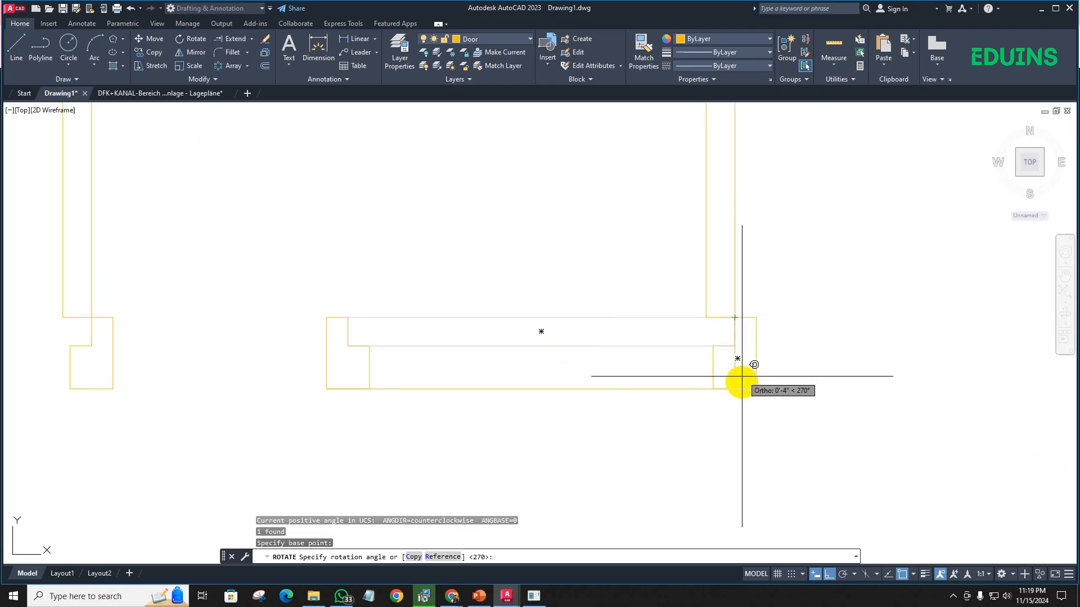
pyautogui.click(735, 394)
# - Draw the third door's swing as a three-point arc from the leaf's upper-left corner to the left jamb's rebate
pyautogui.scroll(-4, 707, 422)
pyautogui.moveTo(675, 333); pyautogui.dragTo(663, 335, button='middle')
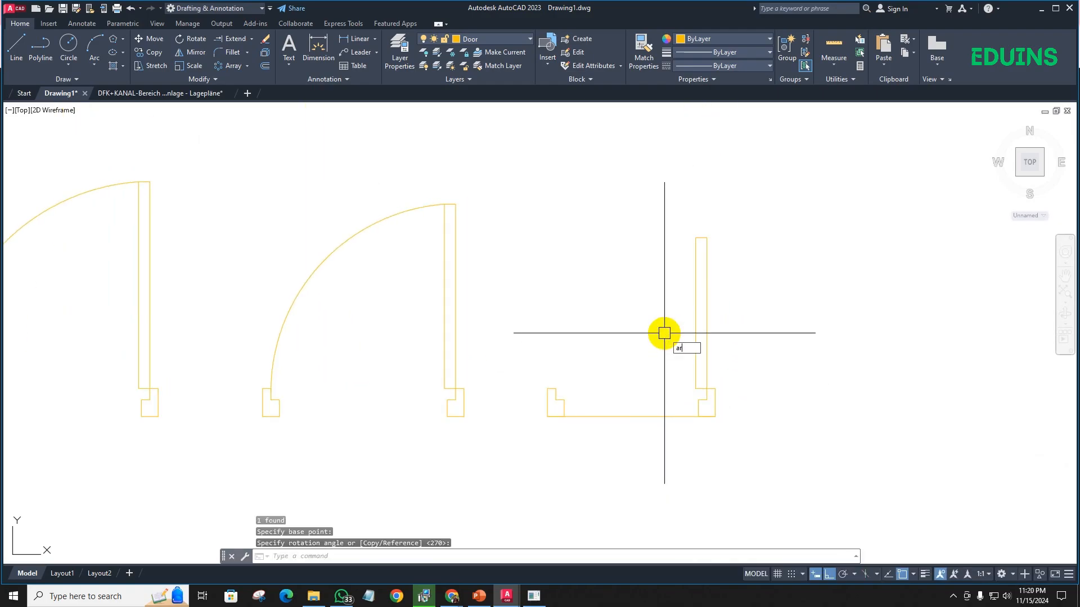
pyautogui.press('Return')
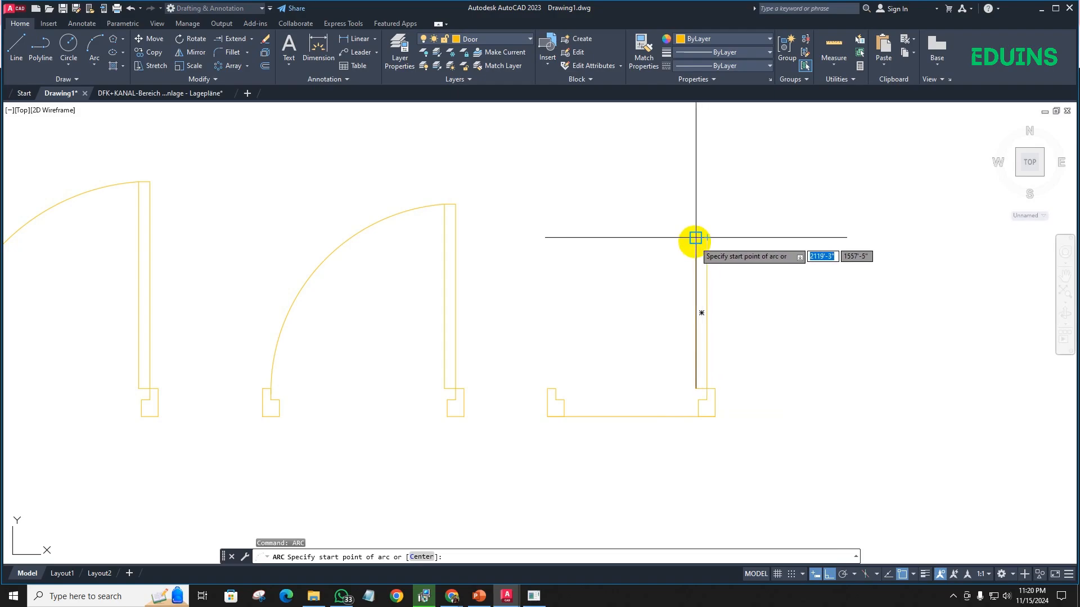
pyautogui.click(695, 238)
pyautogui.click(556, 389)
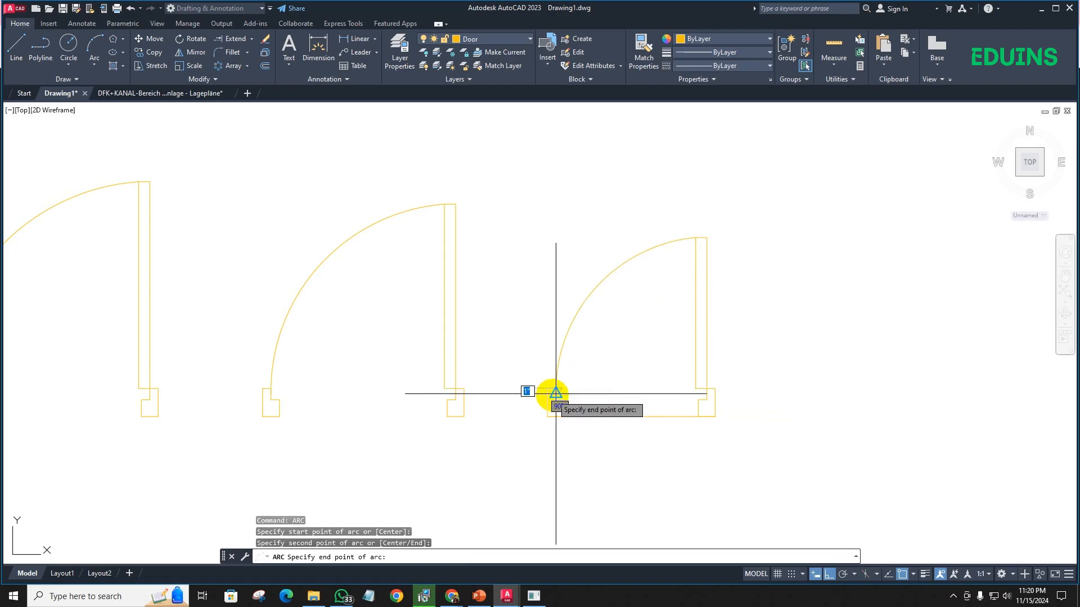
pyautogui.click(555, 397)
# - Delete the base line joining the two jambs of the third door
pyautogui.scroll(-2, 606, 370)
pyautogui.moveTo(606, 370); pyautogui.dragTo(544, 273, button='middle')
pyautogui.click(629, 393)
pyautogui.click(612, 356)
pyautogui.press('Delete')
pyautogui.scroll(-4, 609, 367)
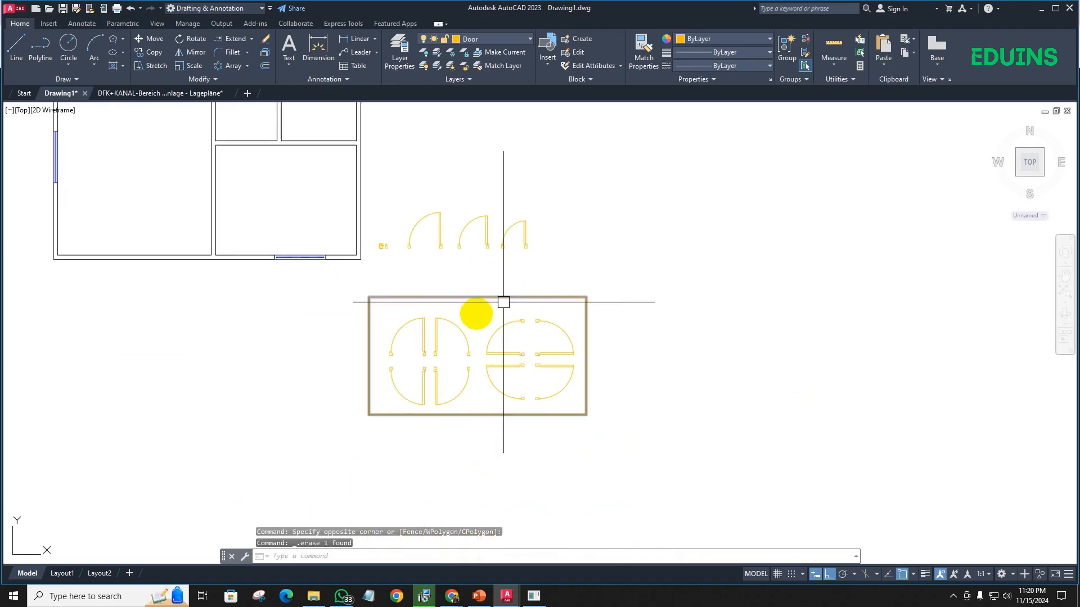
# - Delete the four upright door blocks from the left half of the large rectangle
pyautogui.click(456, 332)
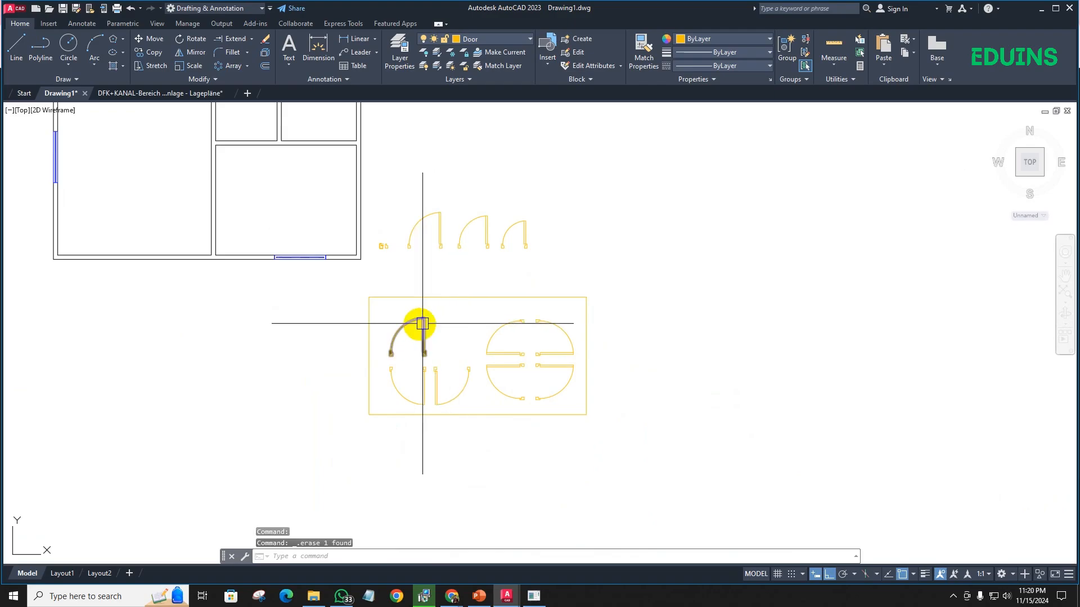
pyautogui.press('Delete')
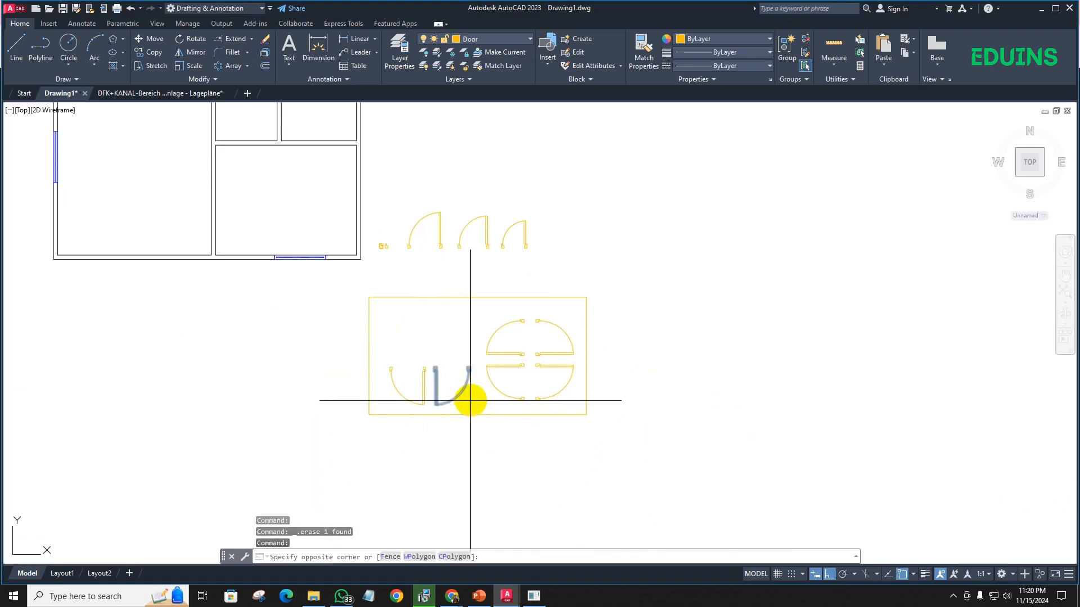
pyautogui.click(504, 400)
pyautogui.click(439, 375)
pyautogui.press('Escape')
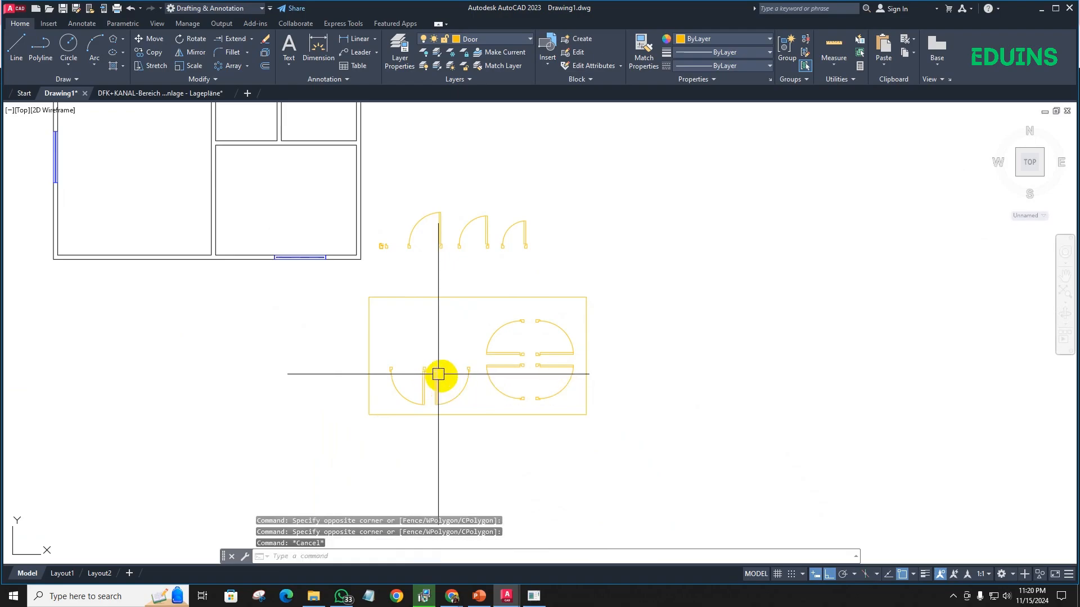
pyautogui.click(467, 404)
pyautogui.click(406, 367)
pyautogui.press('Delete')
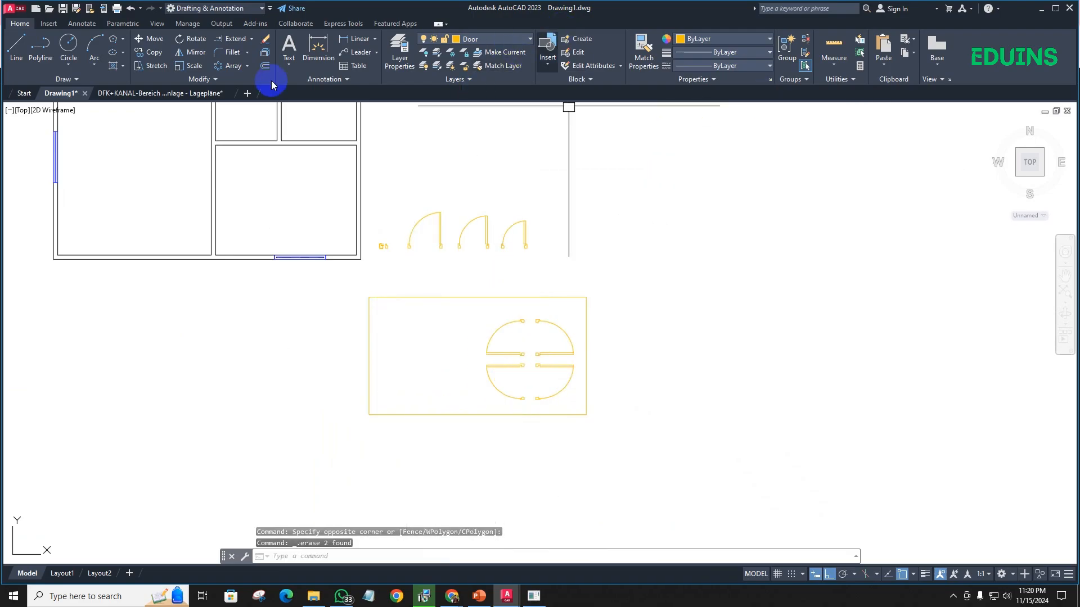
# - Insert a Door 42 block at a picked point, with scale 1 and rotation 0
pyautogui.click(548, 64)
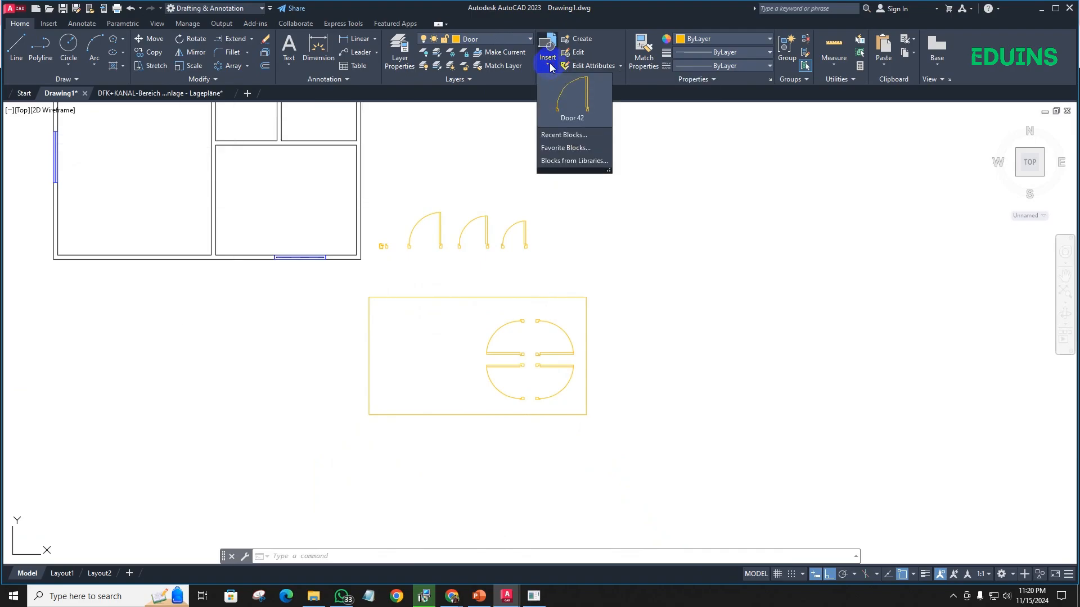
pyautogui.click(561, 121)
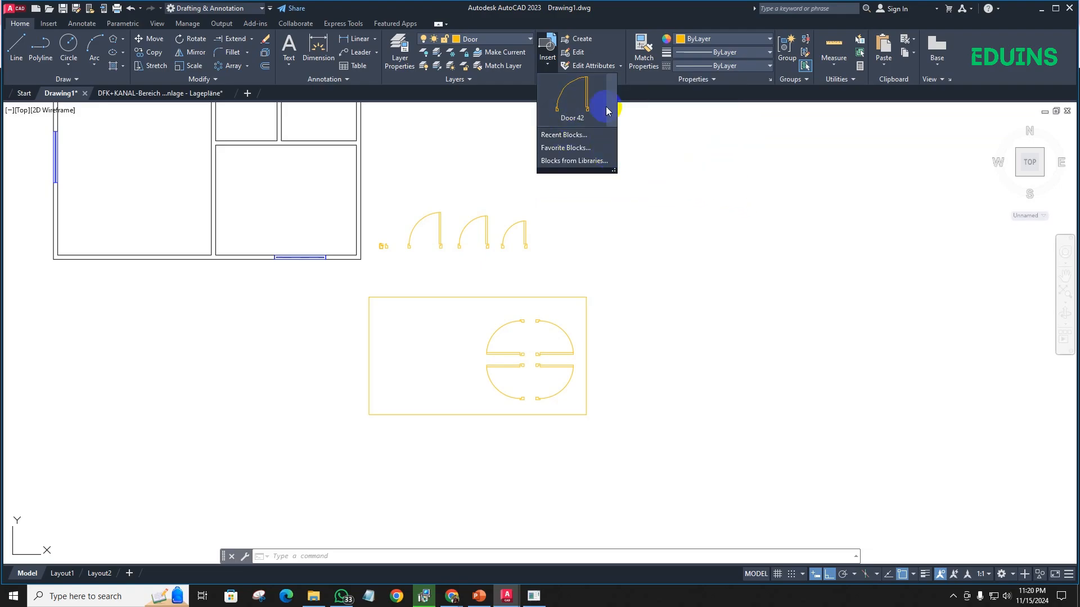
pyautogui.click(580, 108)
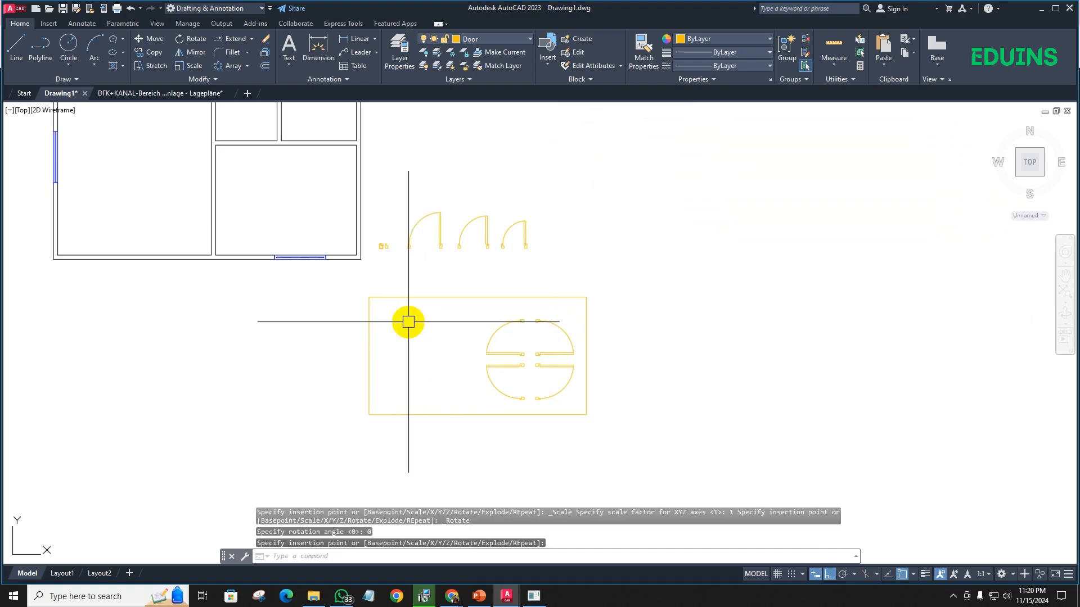
# - Search the area around the floor plan and the door rectangle for the inserted door block
pyautogui.scroll(-5, 396, 345)
pyautogui.scroll(-3, 487, 294)
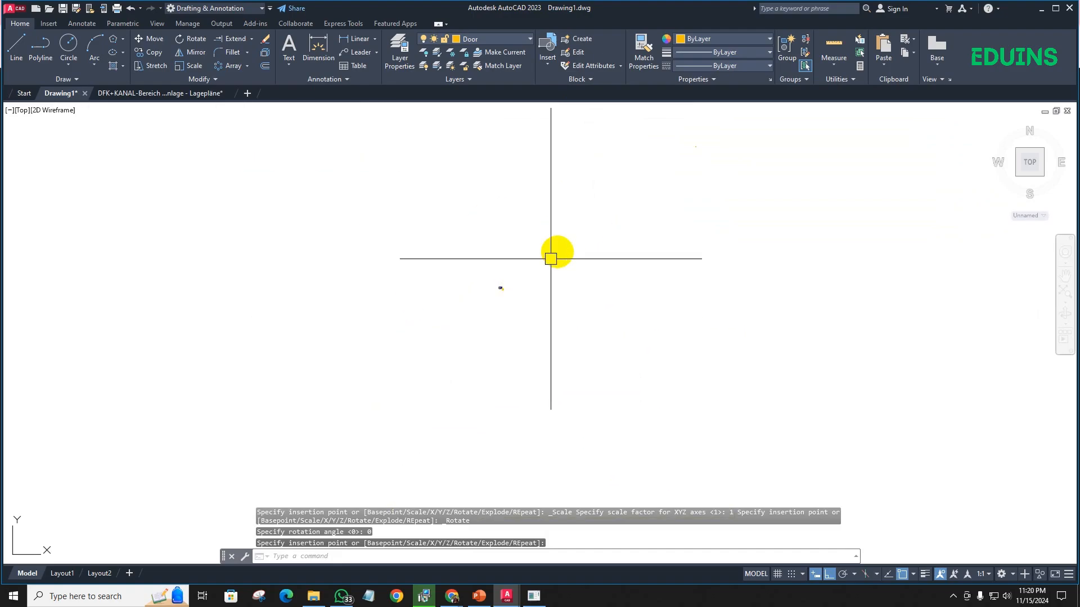
pyautogui.scroll(8, 526, 289)
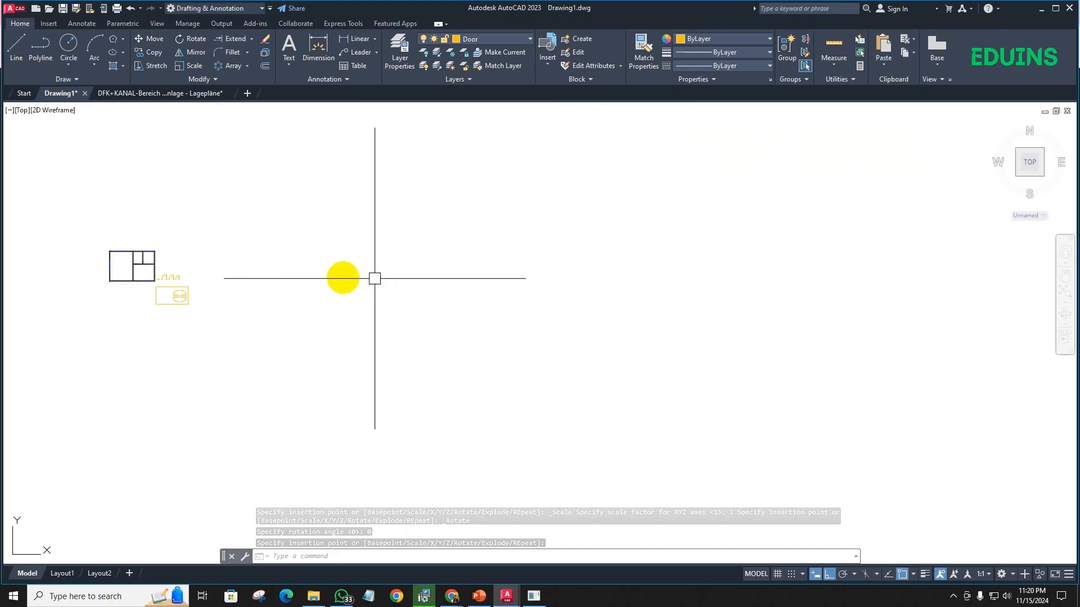
pyautogui.scroll(4, 319, 275)
pyautogui.moveTo(319, 275)
pyautogui.mouseDown(button='middle')
pyautogui.moveTo(465, 270)
pyautogui.moveTo(582, 283)
pyautogui.mouseUp(button='middle')
pyautogui.scroll(4, 218, 319)
pyautogui.moveTo(216, 321); pyautogui.dragTo(211, 322, button='middle')
pyautogui.scroll(-4, 321, 296)
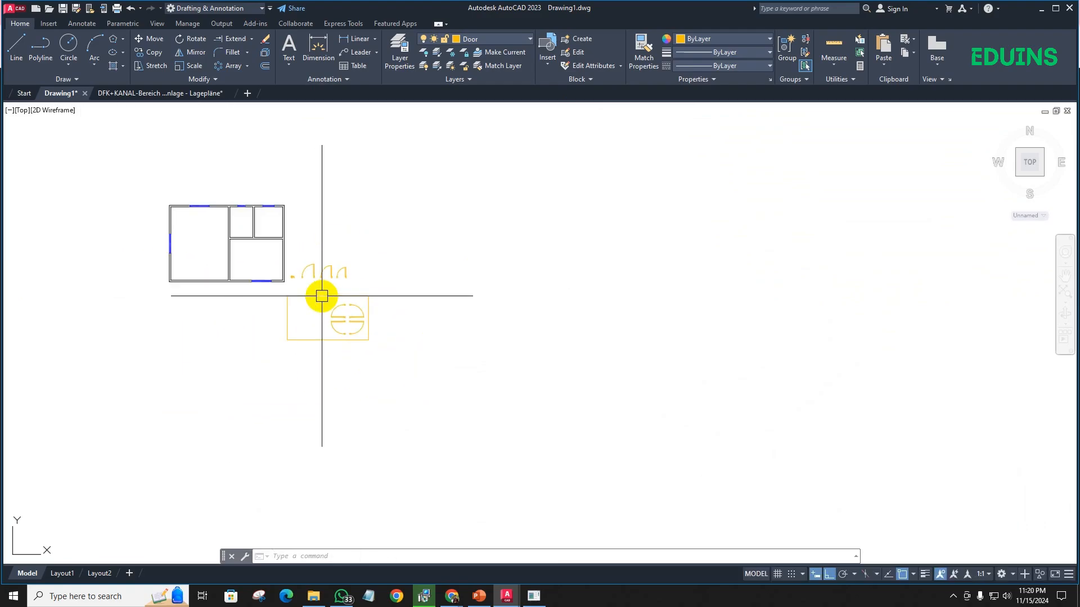
pyautogui.moveTo(322, 296); pyautogui.dragTo(366, 270, button='middle')
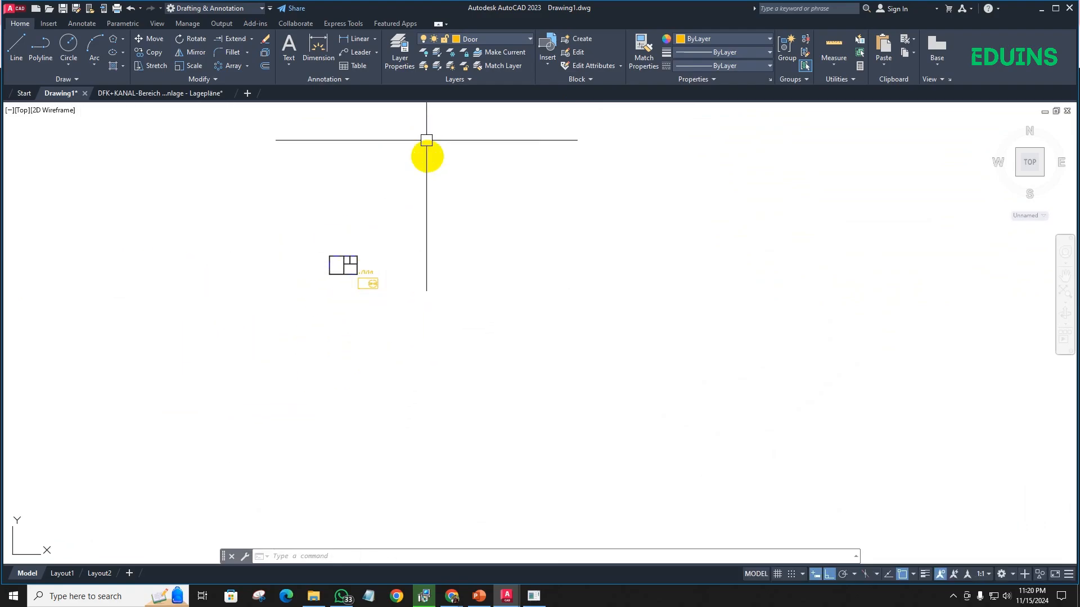
pyautogui.scroll(9, 363, 288)
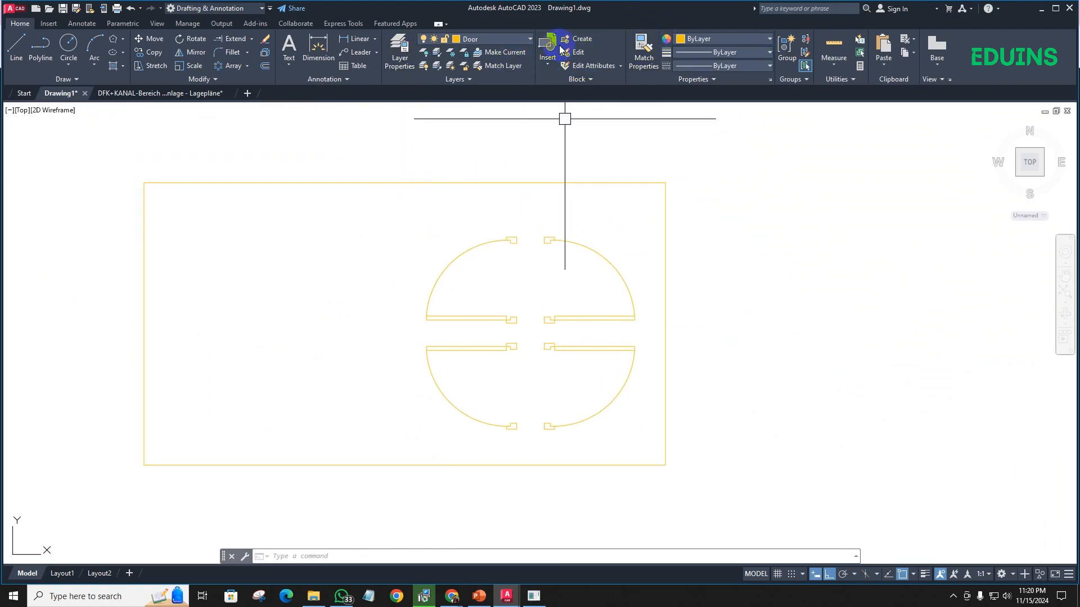
# - Insert another Door 42 block using the rectangle's upper-left corner as the insertion point
pyautogui.click(548, 53)
pyautogui.click(580, 116)
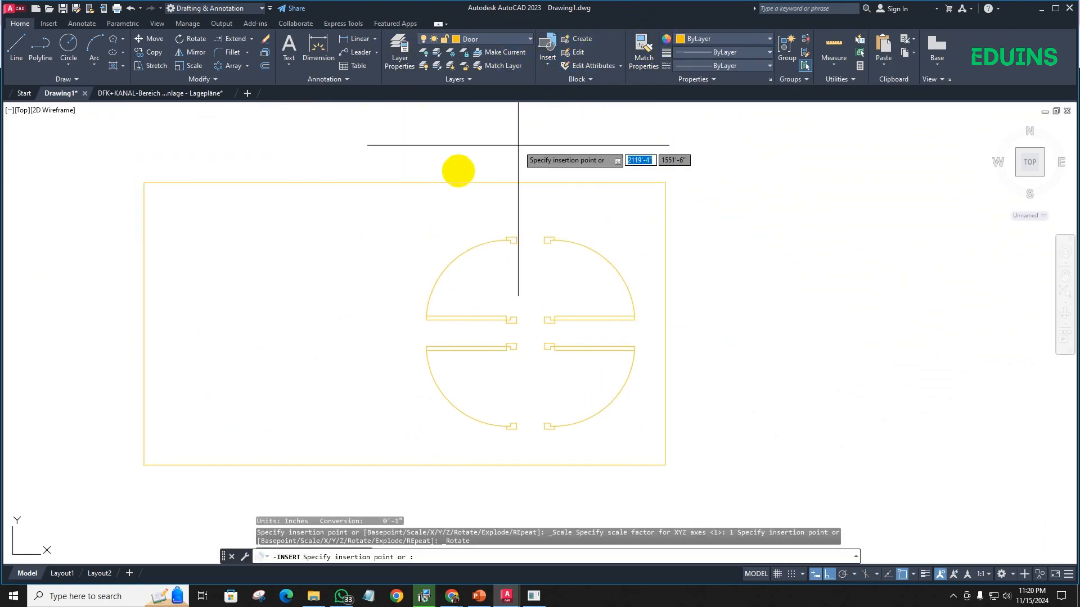
pyautogui.click(144, 183)
# - Move the two distant door blocks horizontally back until they are in line above the door rectangle
pyautogui.scroll(-14, 211, 253)
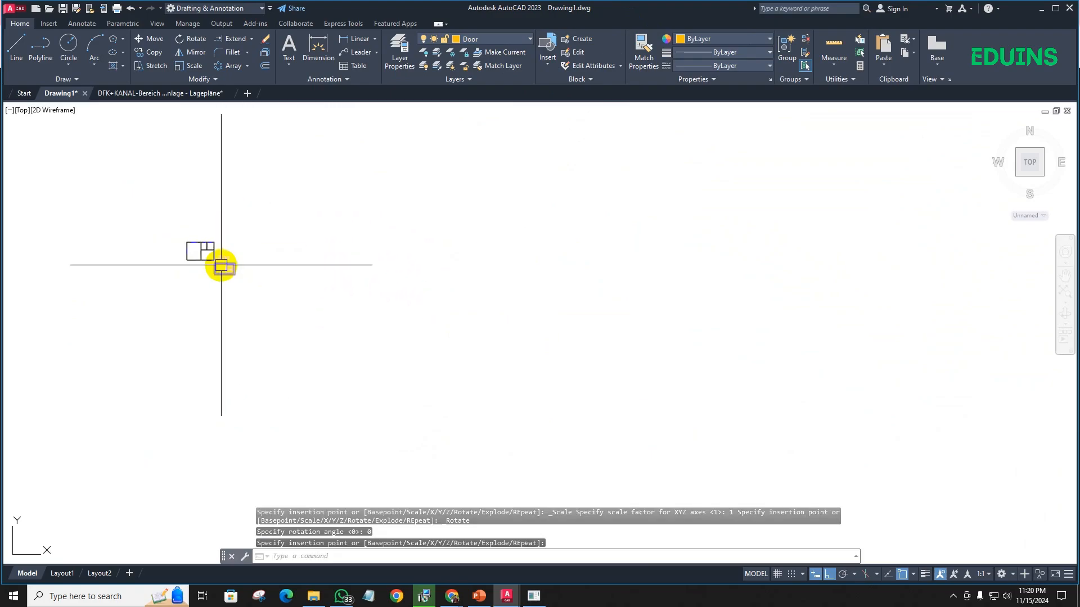
pyautogui.scroll(-4, 304, 238)
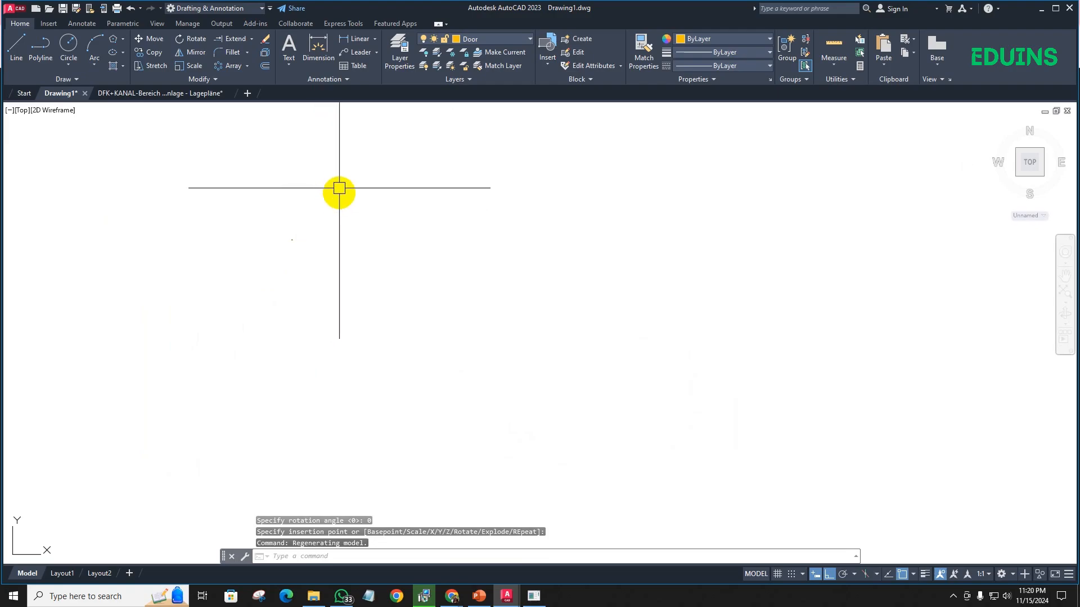
pyautogui.click(360, 221)
pyautogui.click(292, 159)
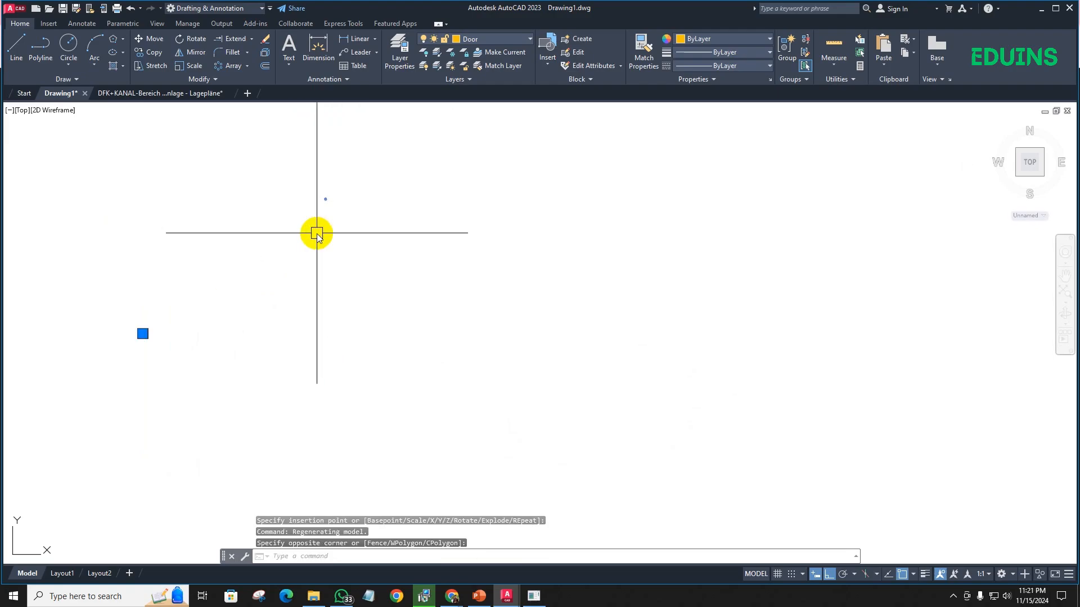
pyautogui.write('m')
pyautogui.press('Return')
pyautogui.click(320, 216)
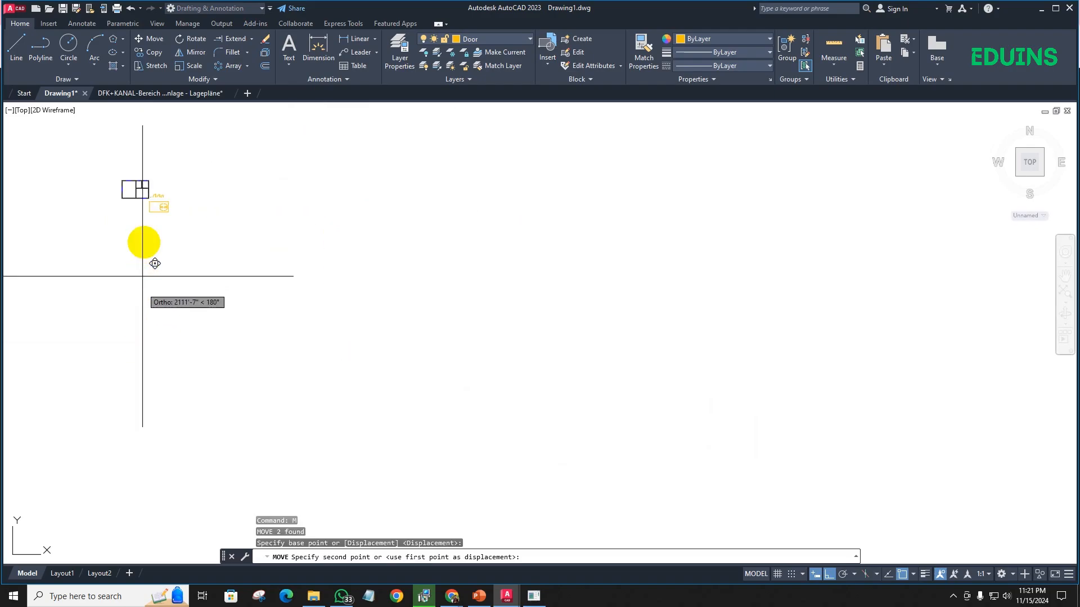
pyautogui.scroll(6, 155, 263)
pyautogui.click(215, 236)
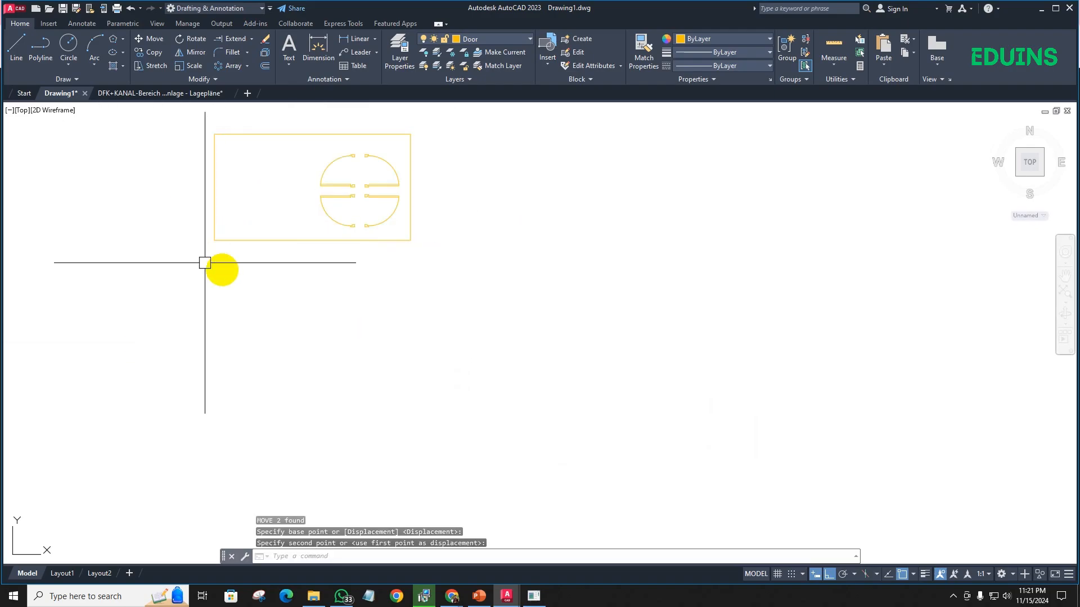
# - Move the two door blocks down with Ortho off and place them just left of the door rectangle
pyautogui.scroll(-6, 227, 256)
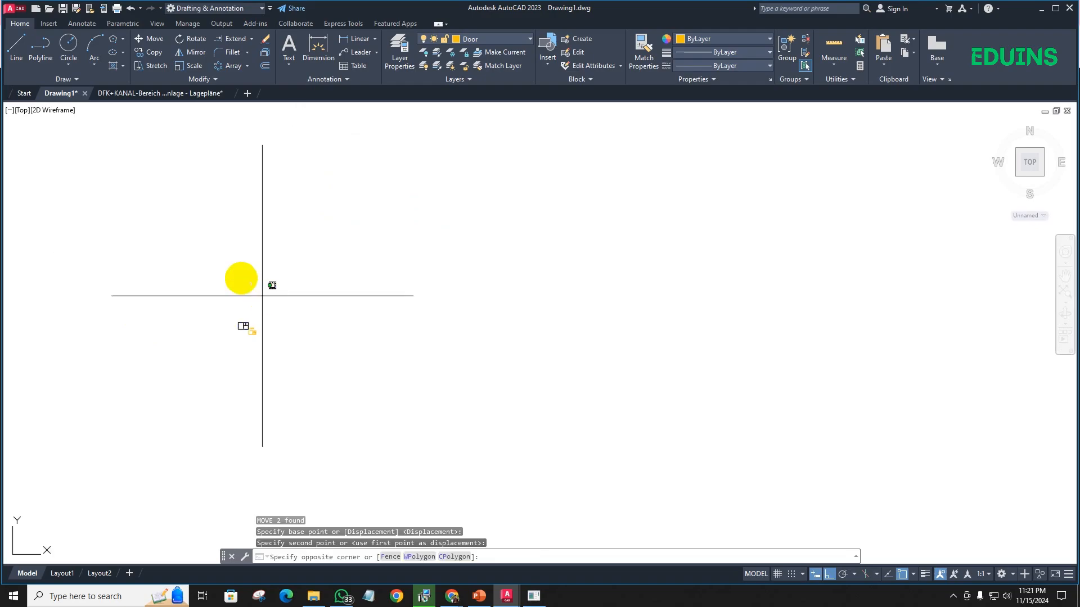
pyautogui.click(249, 294)
pyautogui.write('m')
pyautogui.press('Return')
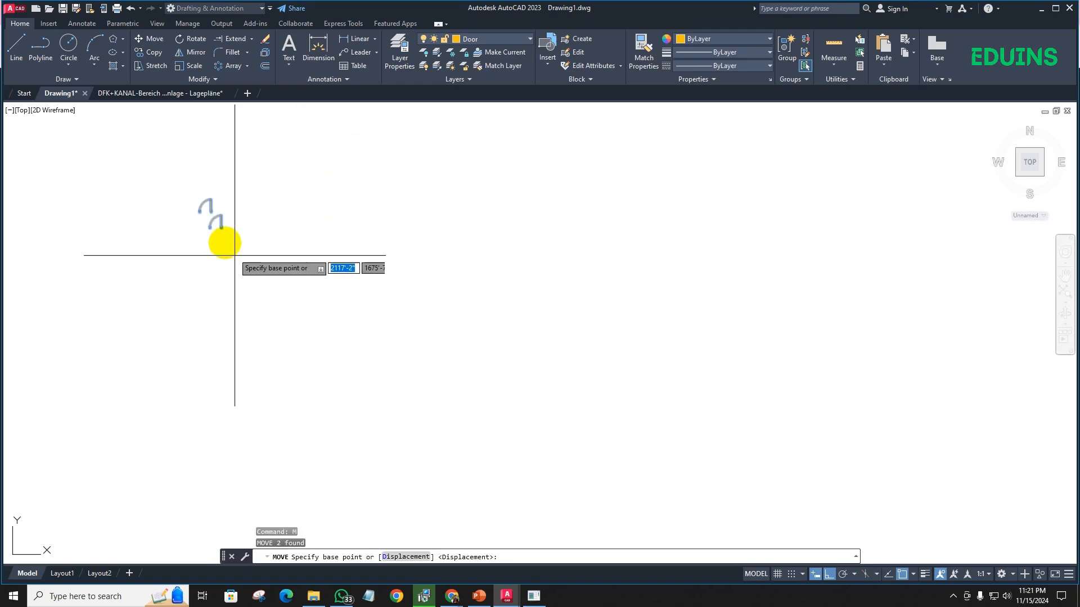
pyautogui.click(220, 224)
pyautogui.scroll(-4, 204, 322)
pyautogui.moveTo(203, 360); pyautogui.dragTo(204, 243, button='middle')
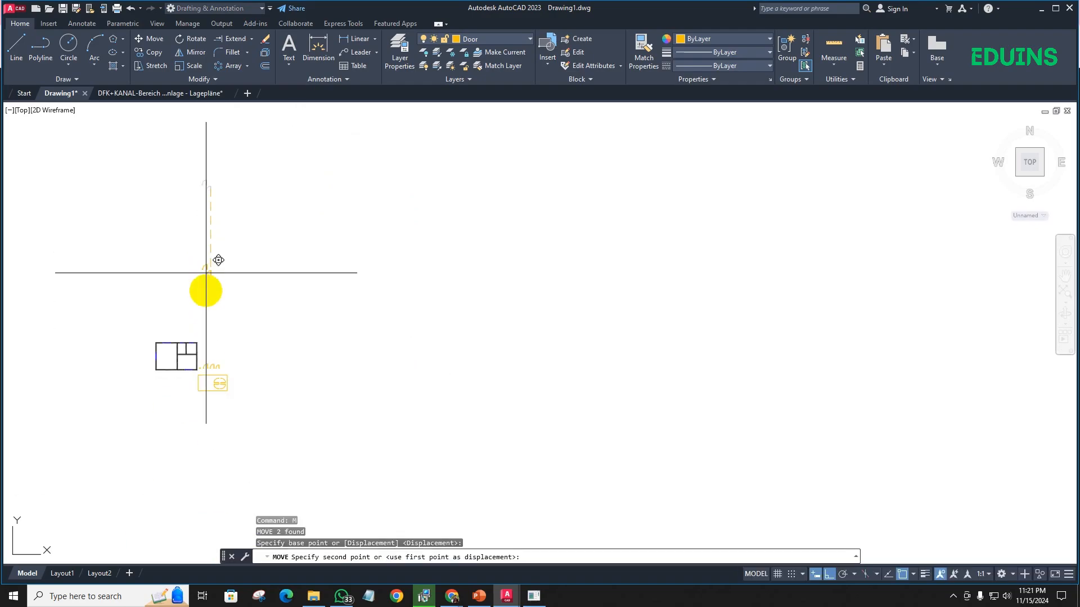
pyautogui.scroll(8, 174, 393)
pyautogui.press('F8')
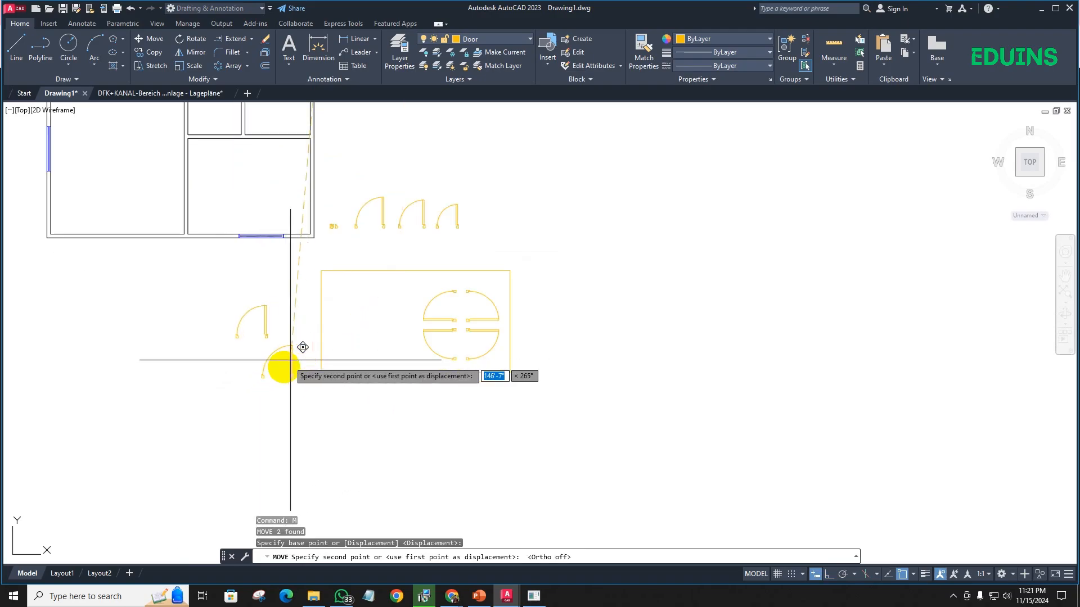
pyautogui.click(282, 347)
# - Start a block definition from the jambs, leaf and swing arc of the widest of the three new doors
pyautogui.scroll(4, 282, 346)
pyautogui.scroll(-6, 281, 304)
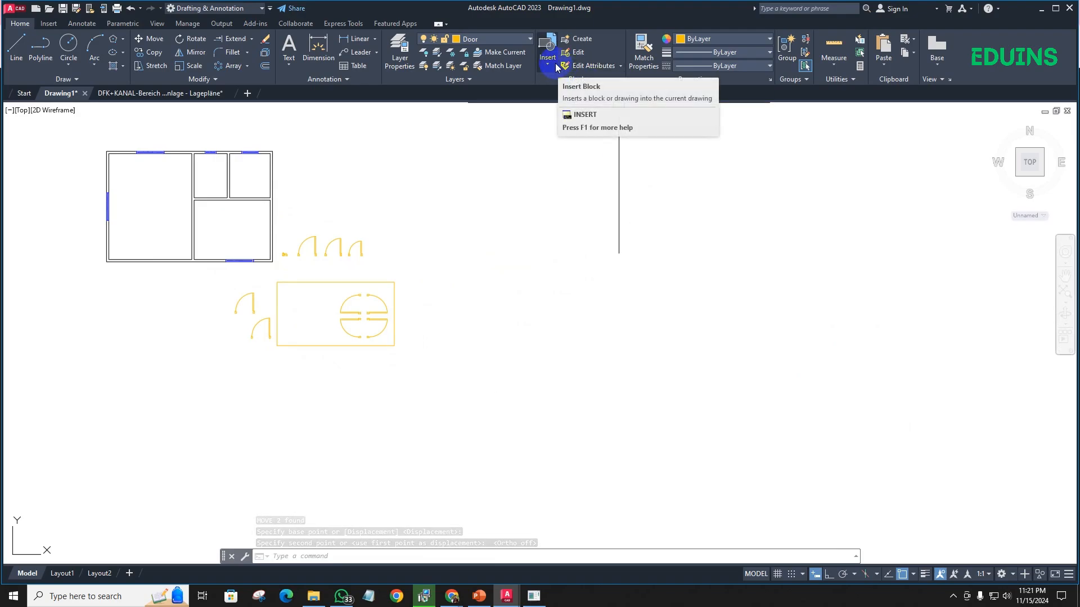
pyautogui.moveTo(321, 250)
pyautogui.mouseDown(button='middle')
pyautogui.moveTo(356, 243)
pyautogui.moveTo(386, 277)
pyautogui.moveTo(349, 272)
pyautogui.mouseUp(button='middle')
pyautogui.scroll(3, 359, 253)
pyautogui.scroll(-2, 364, 243)
pyautogui.scroll(4, 386, 287)
pyautogui.scroll(-3, 397, 242)
pyautogui.scroll(2, 352, 292)
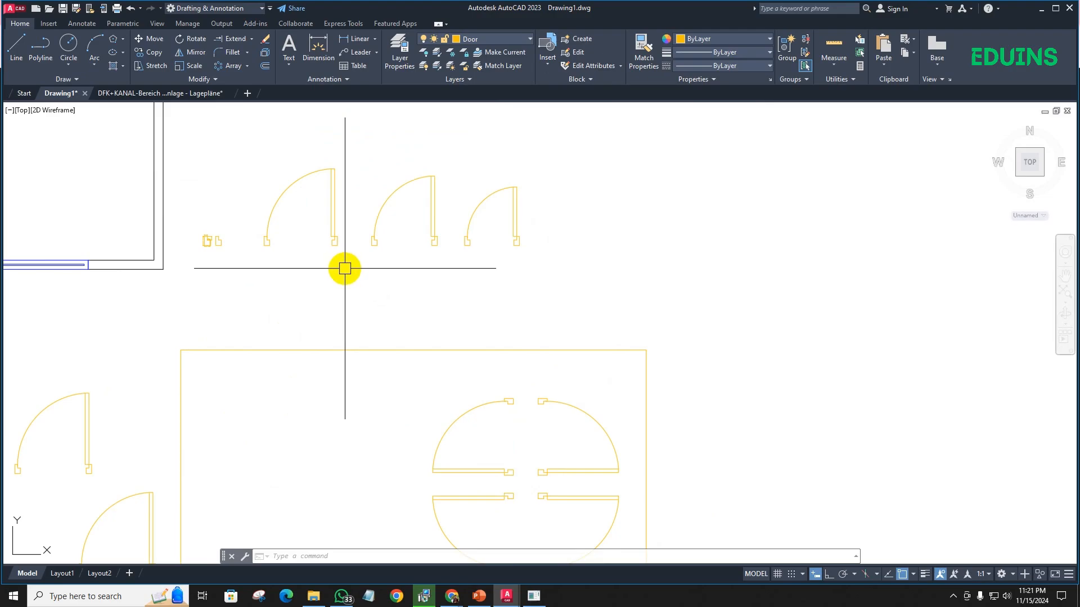
pyautogui.click(380, 259)
pyautogui.click(228, 113)
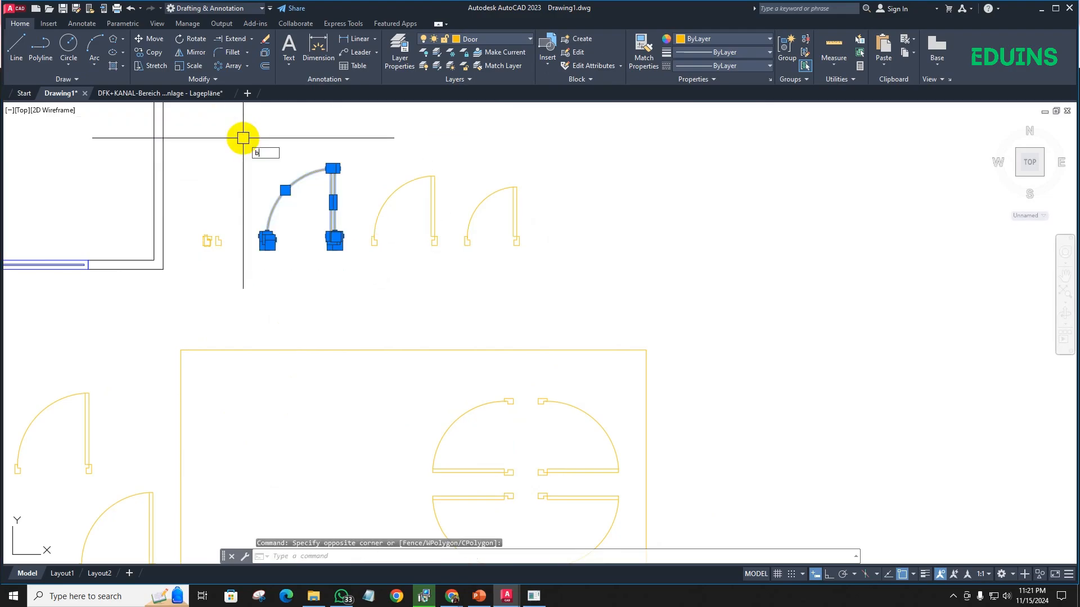
pyautogui.write('b')
pyautogui.press('Return')
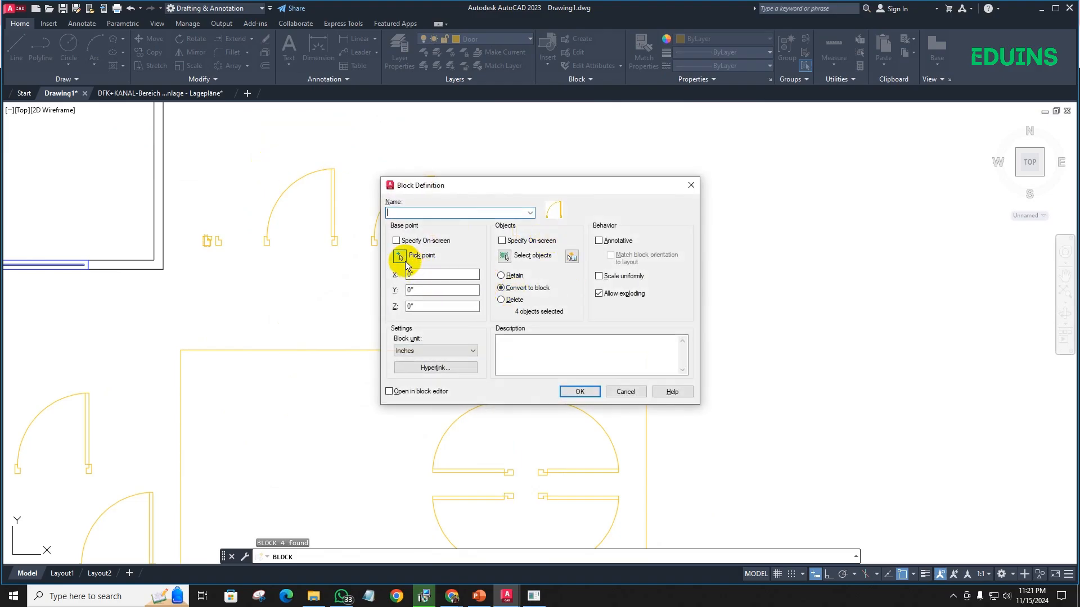
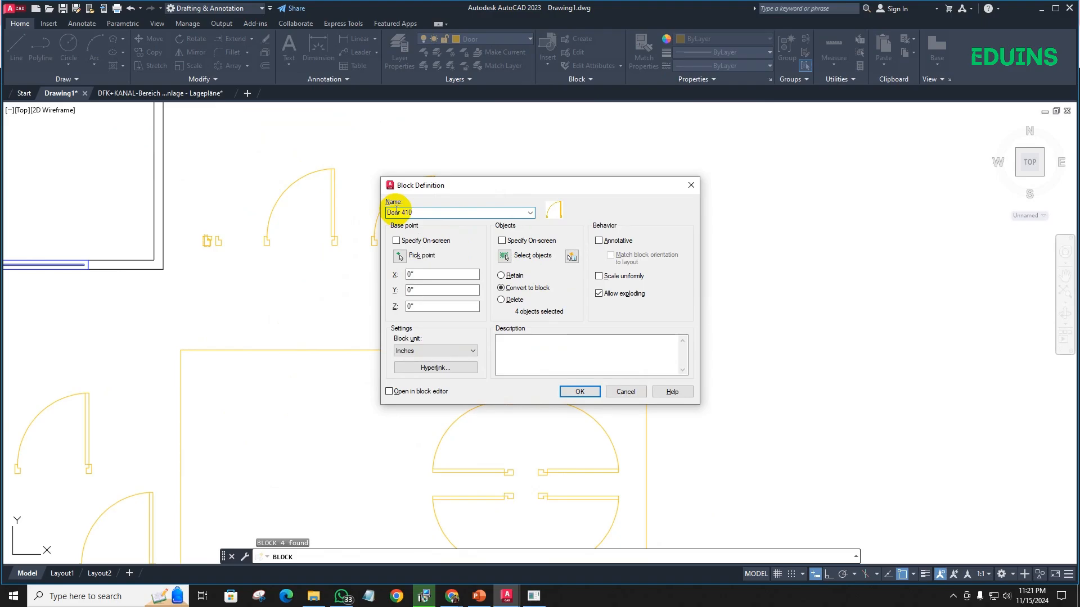
# - Set the base point of the Door 40 block to the lower-right corner of the largest door's right jamb
pyautogui.click(400, 258)
pyautogui.scroll(5, 338, 239)
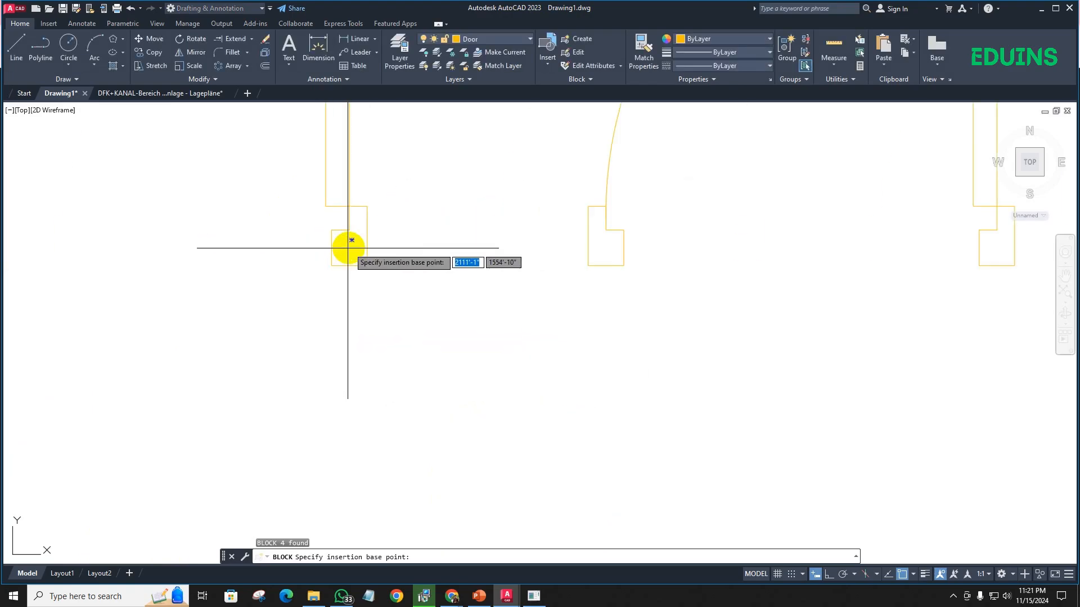
pyautogui.click(367, 265)
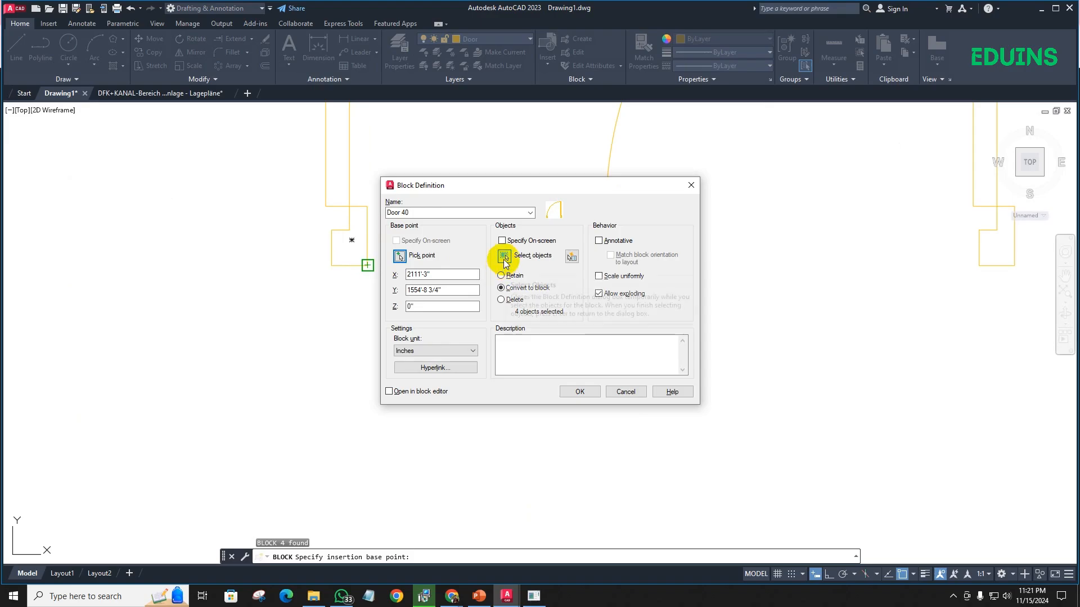
# - Select the largest door's jambs, leaf and swing arc as the block objects and create the Door 40 block, converting them to a block
pyautogui.click(504, 257)
pyautogui.scroll(-4, 434, 292)
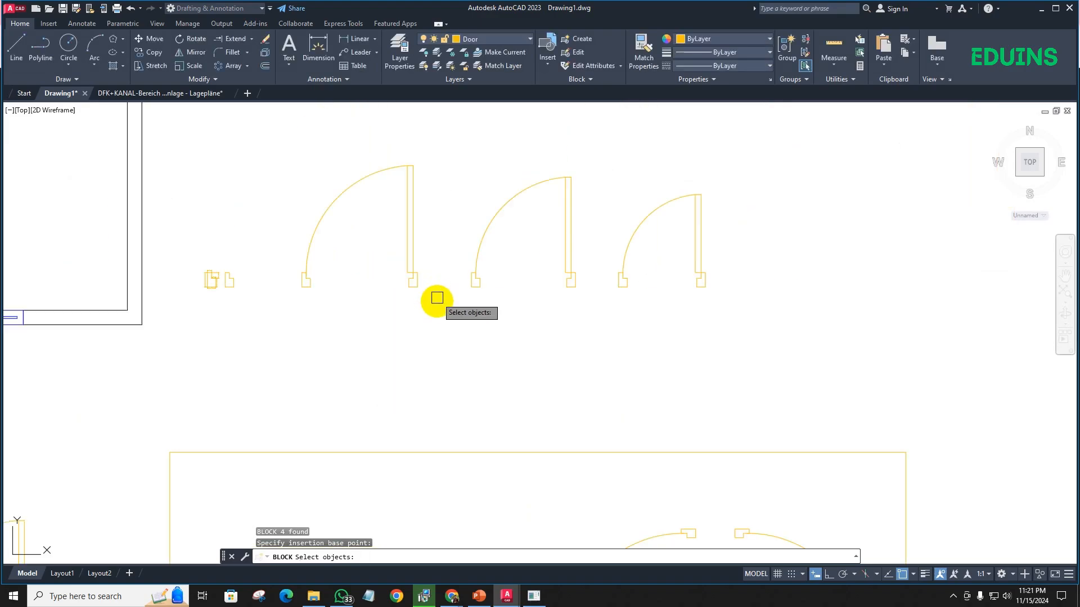
pyautogui.scroll(1, 434, 292)
pyautogui.click(437, 303)
pyautogui.click(290, 146)
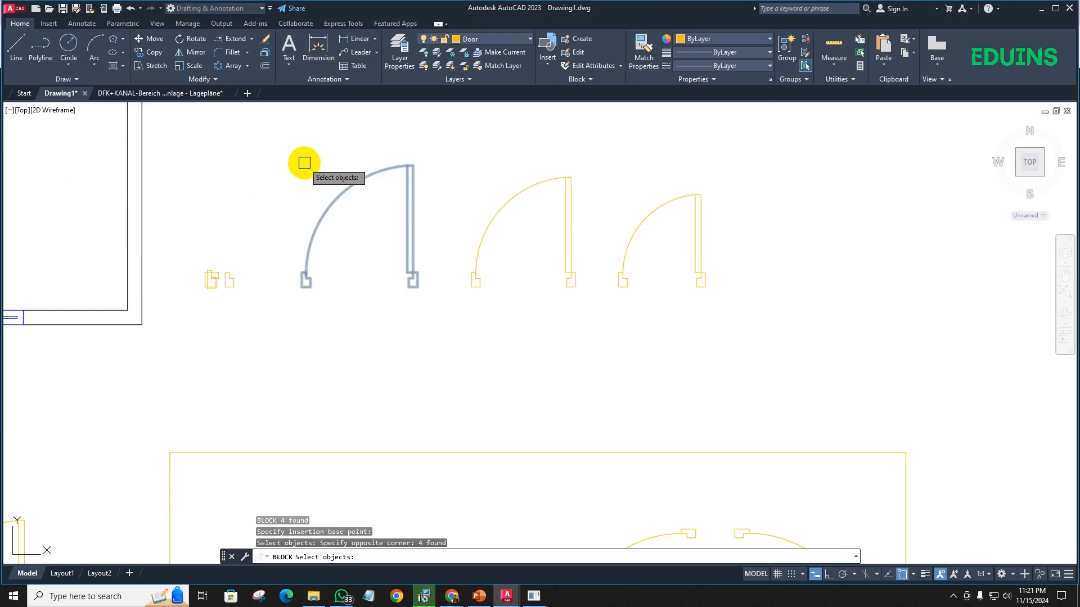
pyautogui.press('Return')
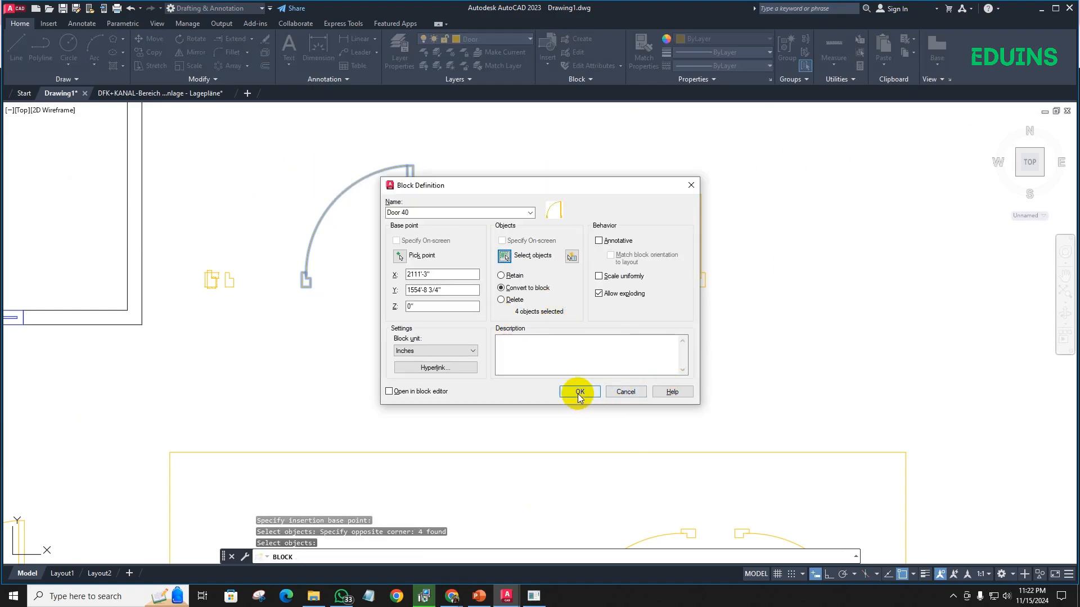
pyautogui.click(578, 392)
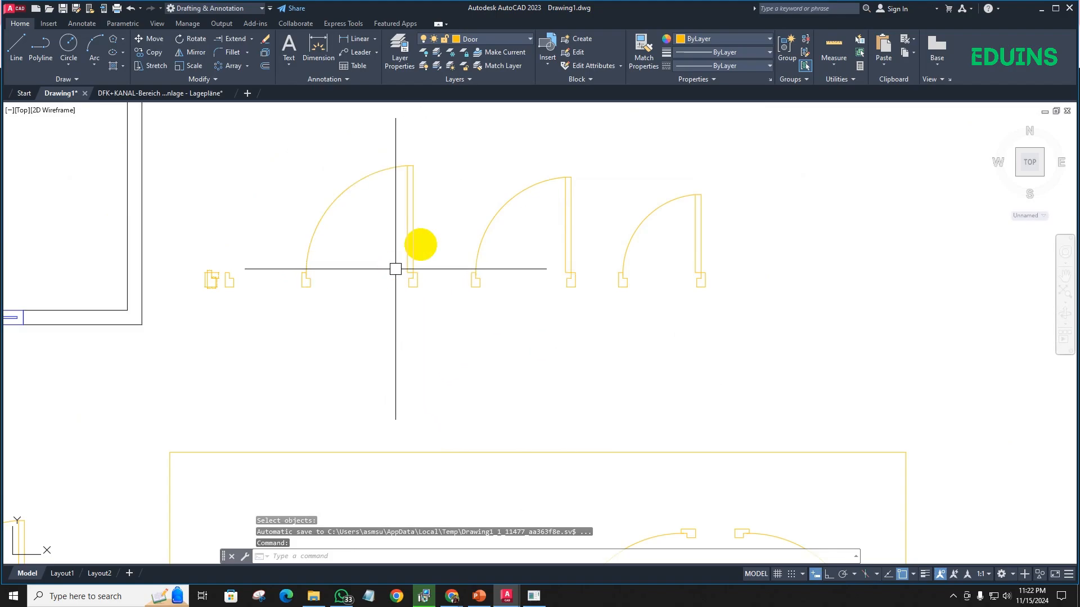
# - Select the new door block to examine it as a single object with its base point grip at the right jamb
pyautogui.scroll(-2, 396, 268)
pyautogui.scroll(5, 414, 294)
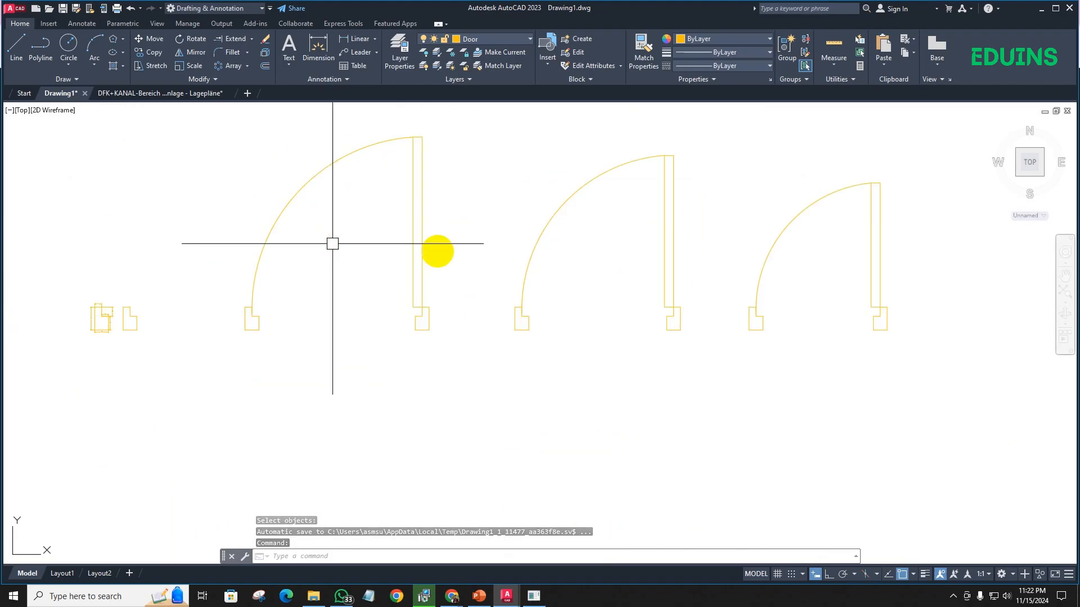
pyautogui.click(422, 258)
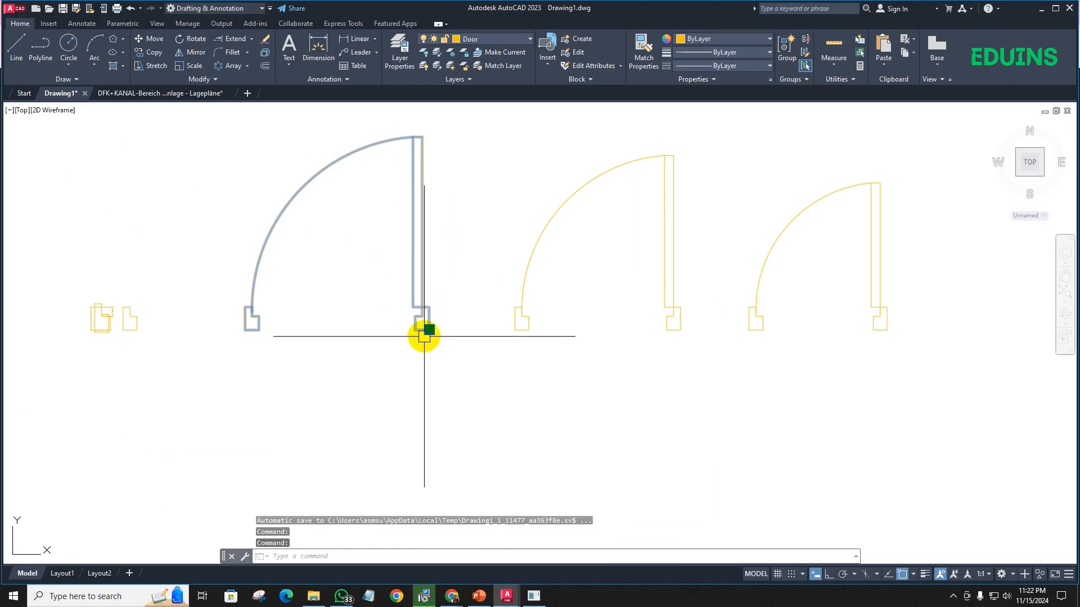
pyautogui.scroll(2, 428, 329)
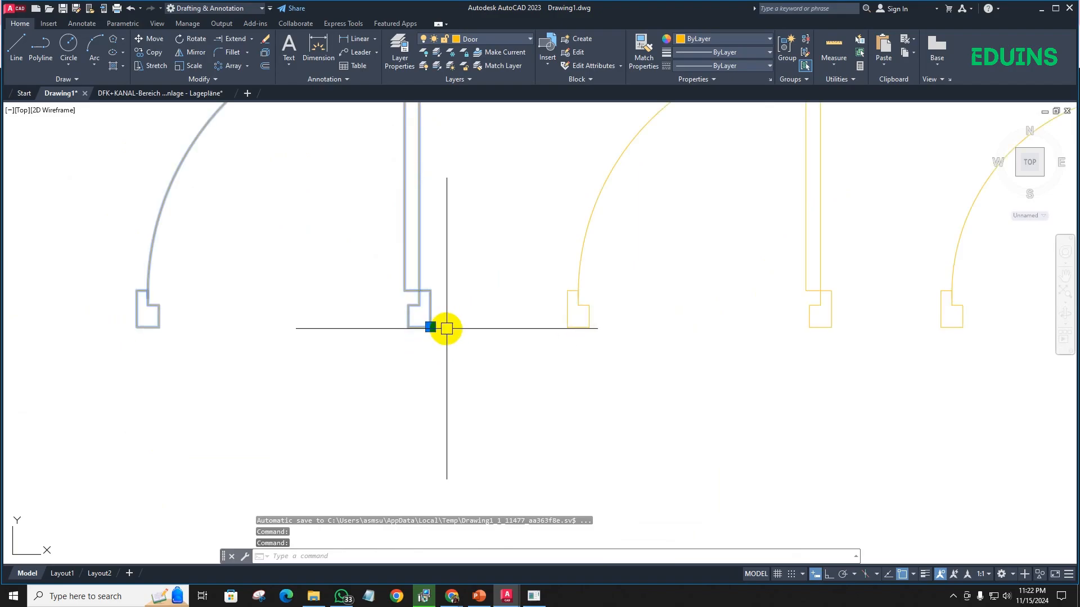
pyautogui.scroll(-6, 430, 329)
pyautogui.moveTo(432, 329); pyautogui.dragTo(412, 206, button='middle')
pyautogui.press('Escape')
pyautogui.moveTo(402, 347); pyautogui.dragTo(465, 165, button='middle')
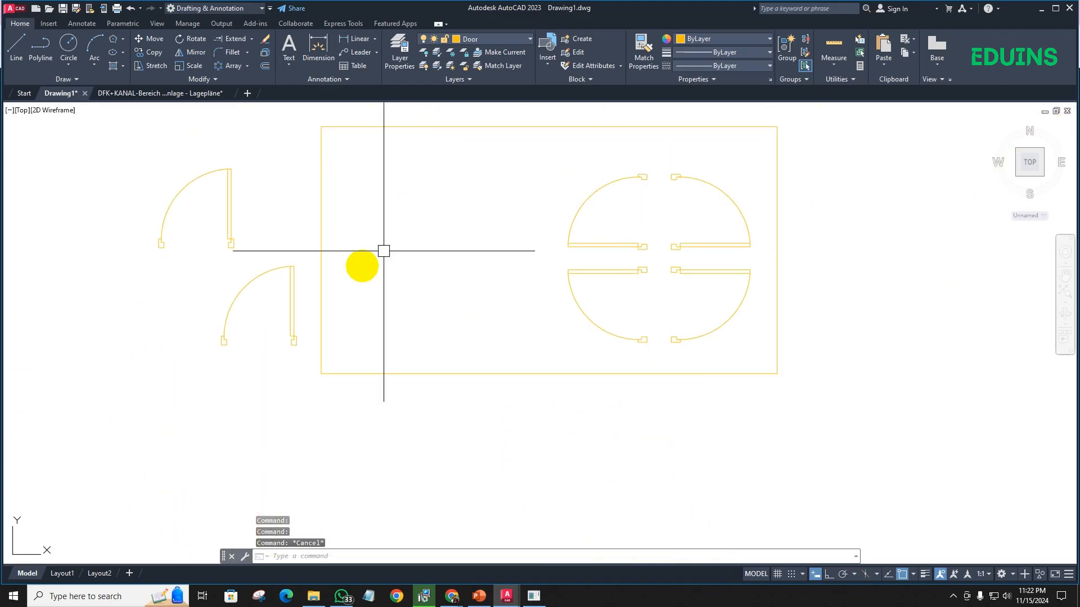
pyautogui.scroll(5, 287, 314)
pyautogui.scroll(-5, 299, 356)
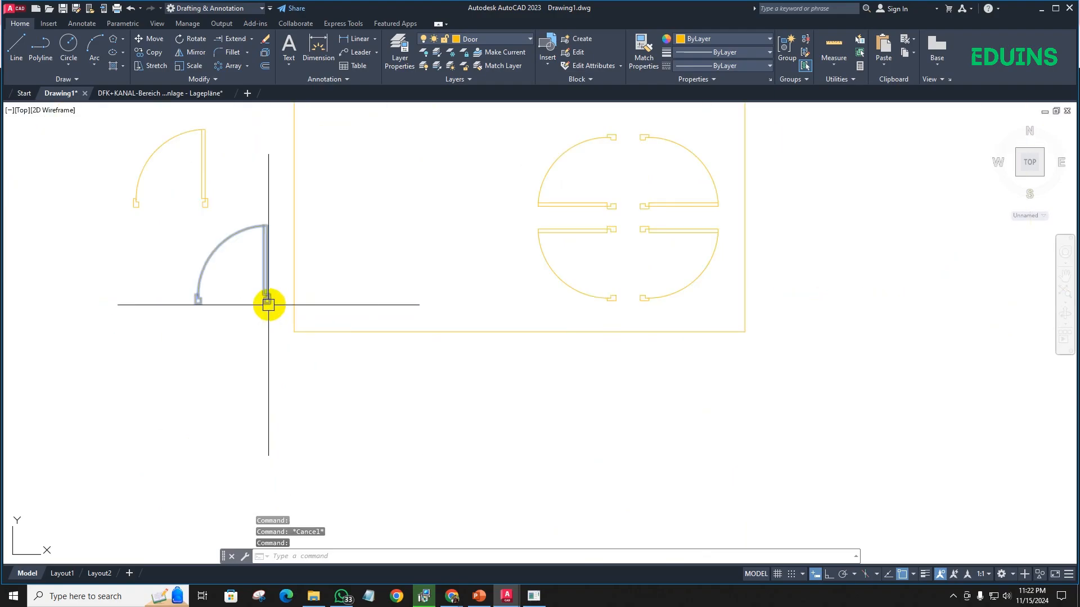
pyautogui.scroll(2, 265, 303)
pyautogui.scroll(-8, 270, 309)
pyautogui.moveTo(286, 370)
pyautogui.mouseDown(button='middle')
pyautogui.moveTo(326, 239)
pyautogui.moveTo(310, 326)
pyautogui.mouseUp(button='middle')
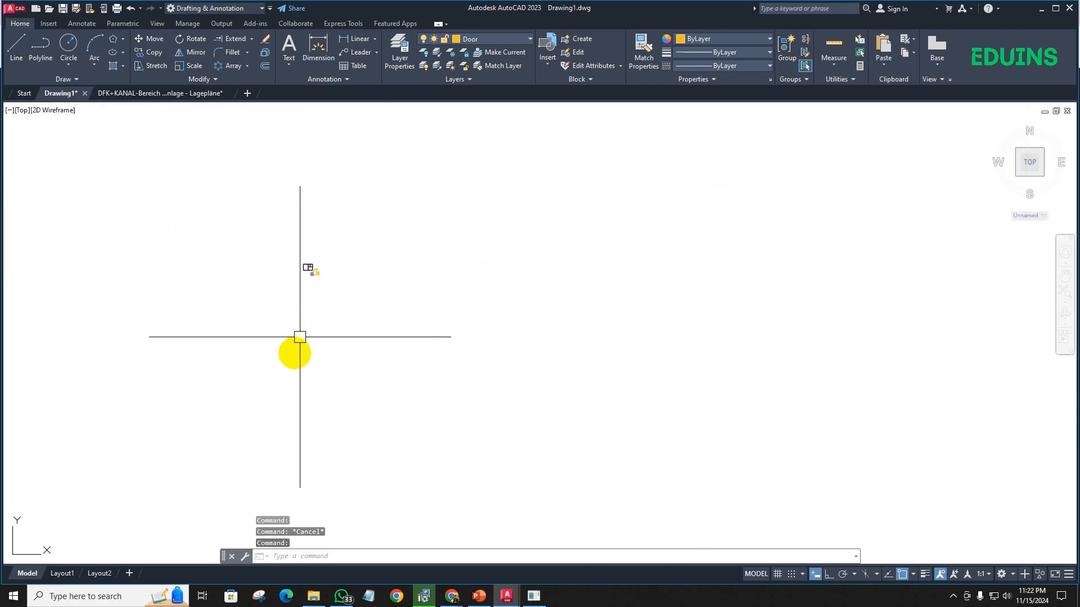
pyautogui.click(576, 513)
pyautogui.click(473, 426)
pyautogui.click(199, 297)
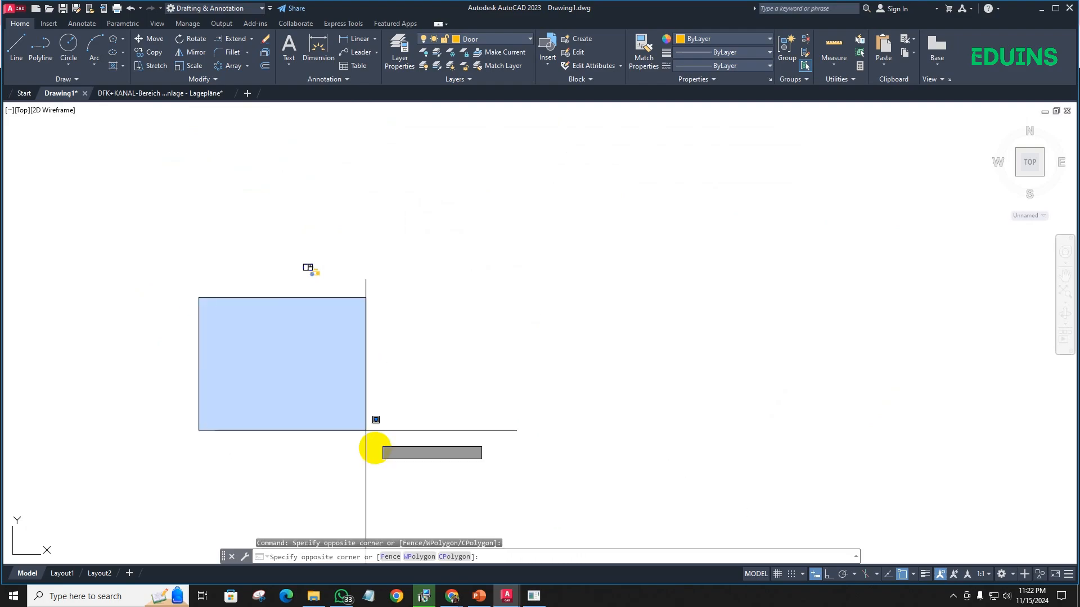
pyautogui.click(382, 441)
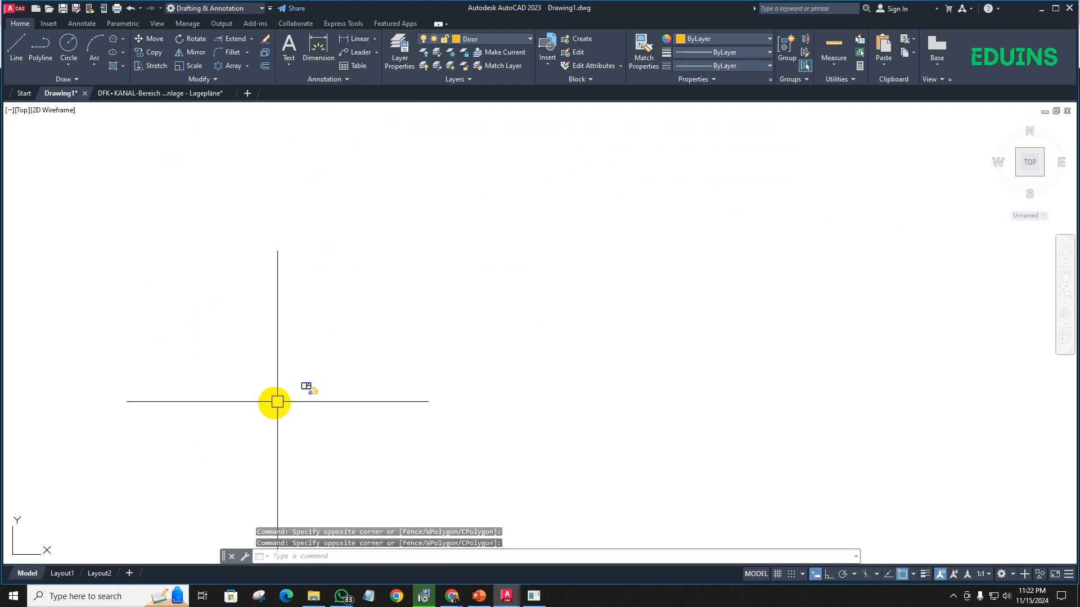
pyautogui.scroll(8, 289, 399)
pyautogui.scroll(4, 448, 336)
pyautogui.moveTo(600, 301); pyautogui.dragTo(419, 351, button='middle')
pyautogui.press('Escape')
pyautogui.scroll(6, 489, 287)
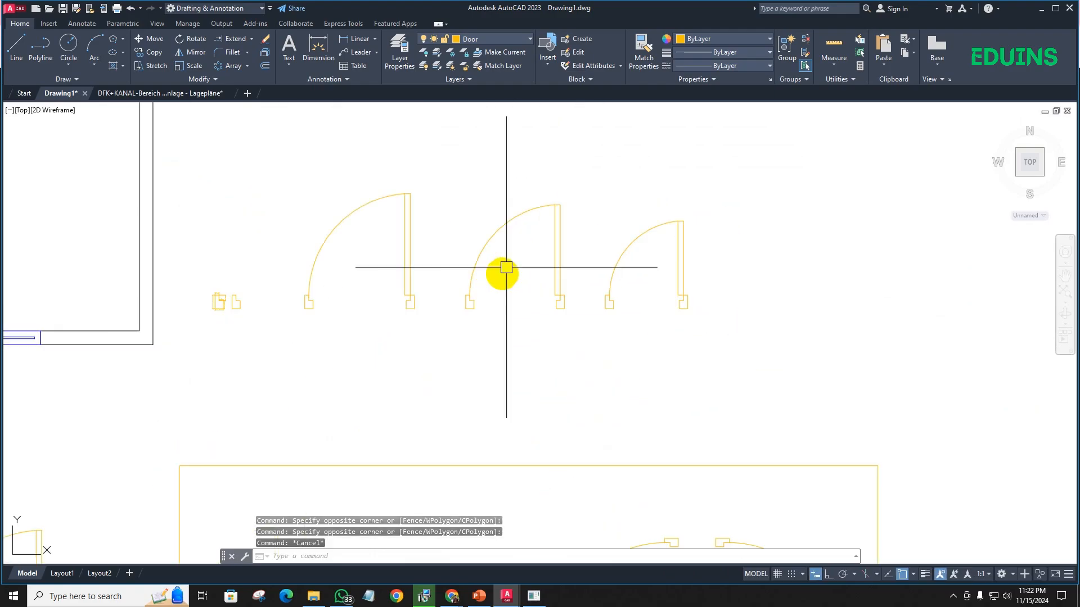
# - Check the largest door block's insertion grip at the lower corner of its right jamb, and clear the selection
pyautogui.scroll(-4, 461, 293)
pyautogui.scroll(8, 385, 279)
pyautogui.click(386, 277)
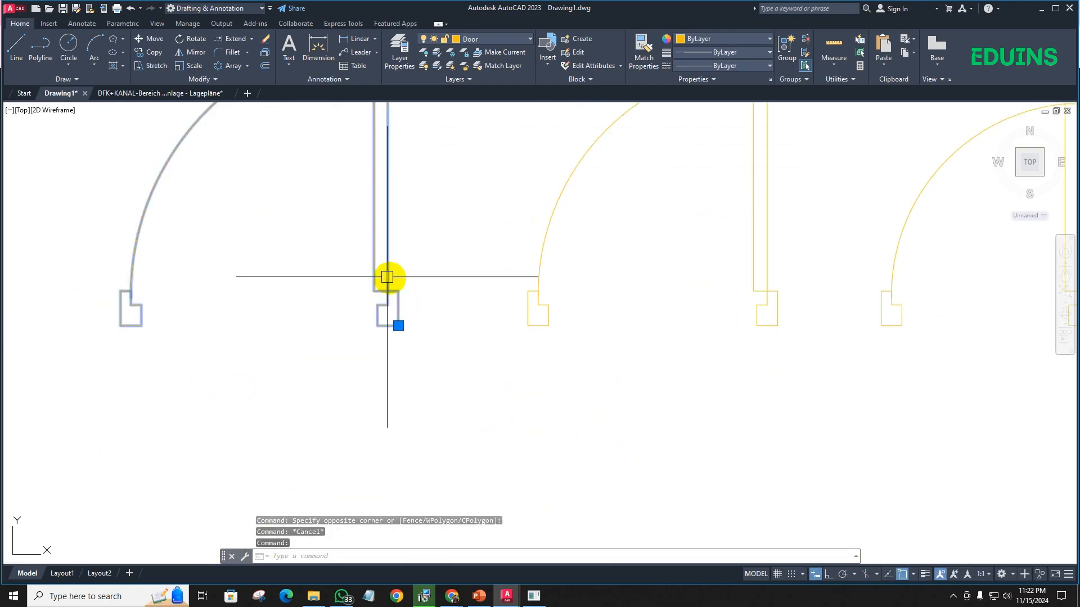
pyautogui.scroll(-5, 402, 320)
pyautogui.scroll(8, 380, 331)
pyautogui.press('Escape')
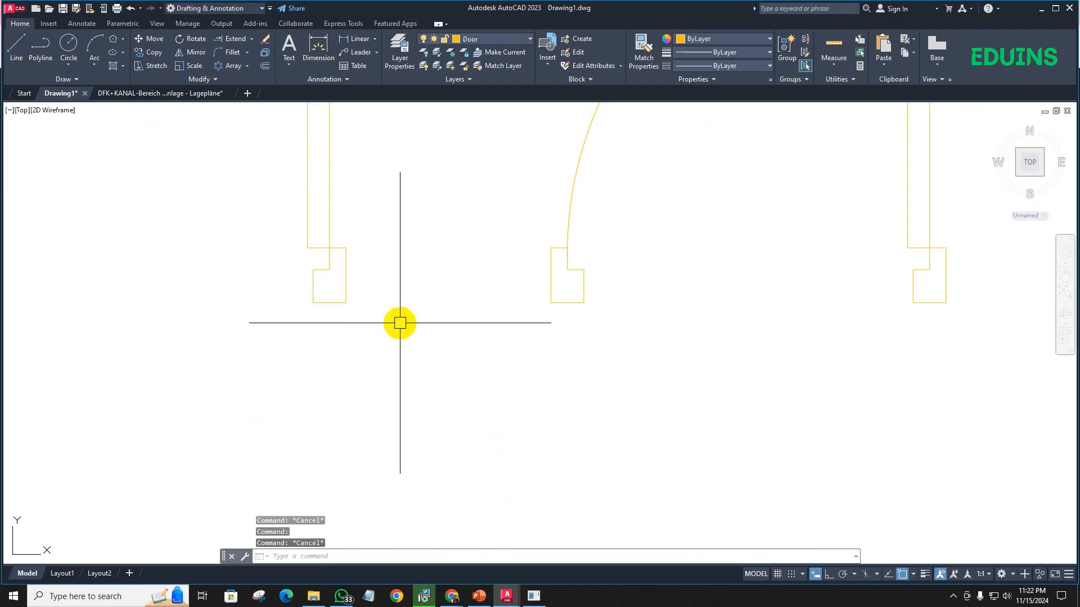
pyautogui.click(555, 56)
pyautogui.click(569, 111)
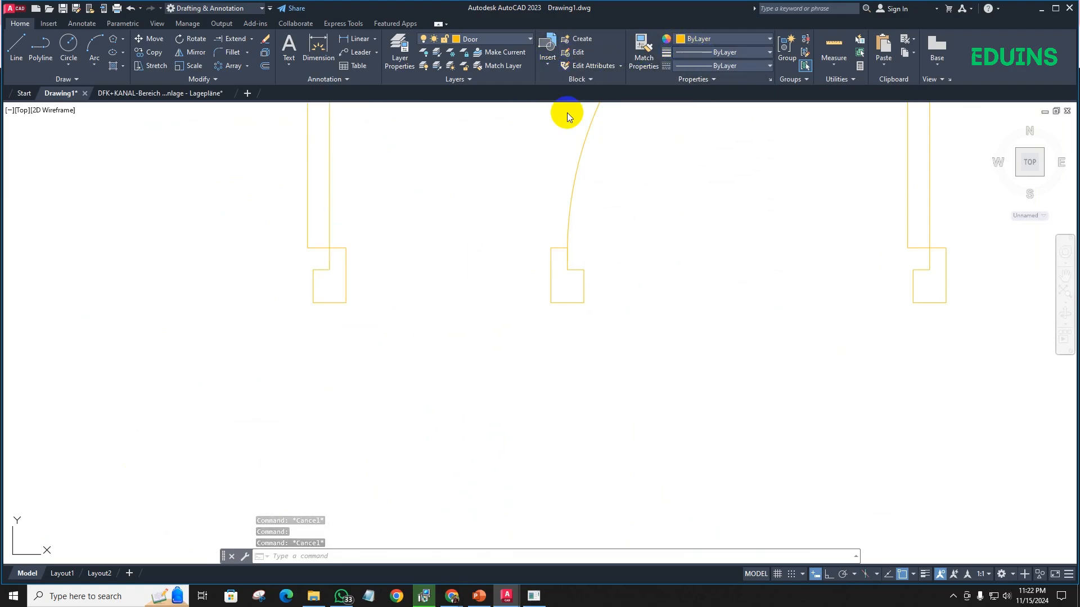
pyautogui.scroll(-5, 405, 272)
pyautogui.moveTo(408, 300)
pyautogui.mouseDown(button='middle')
pyautogui.moveTo(435, 258)
pyautogui.moveTo(334, 177)
pyautogui.mouseUp(button='middle')
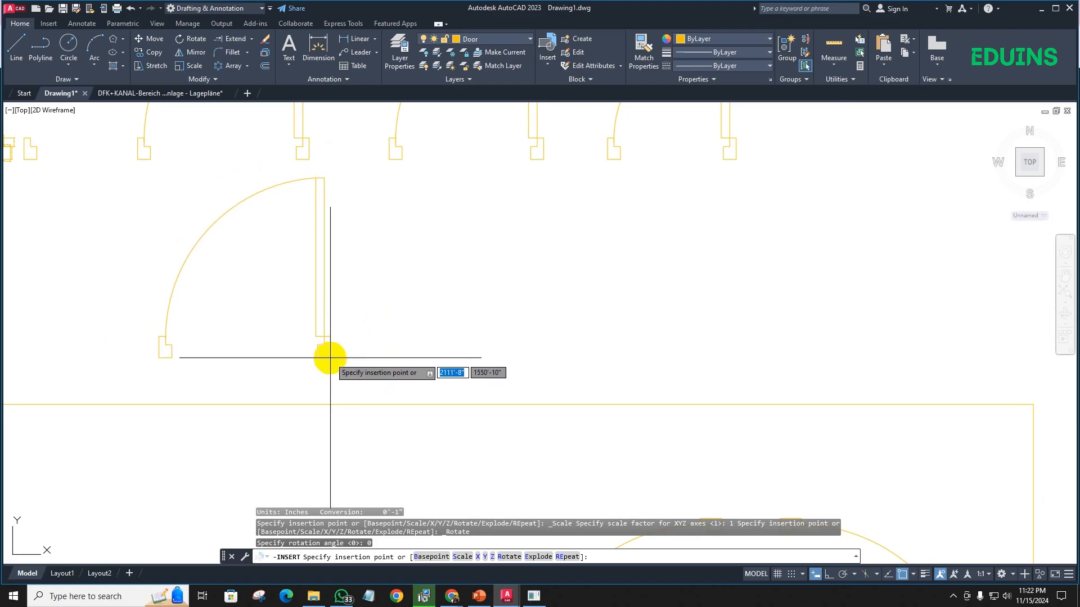
pyautogui.scroll(-2, 349, 326)
pyautogui.press('Escape')
pyautogui.scroll(-2, 388, 281)
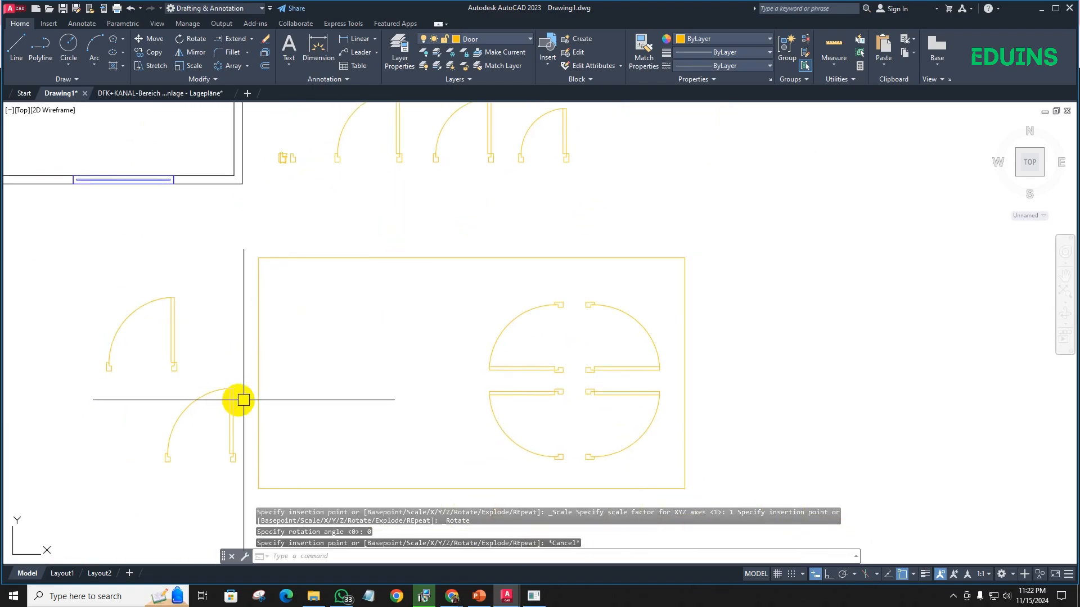
pyautogui.scroll(-2, 202, 371)
pyautogui.moveTo(202, 369); pyautogui.dragTo(282, 314, button='middle')
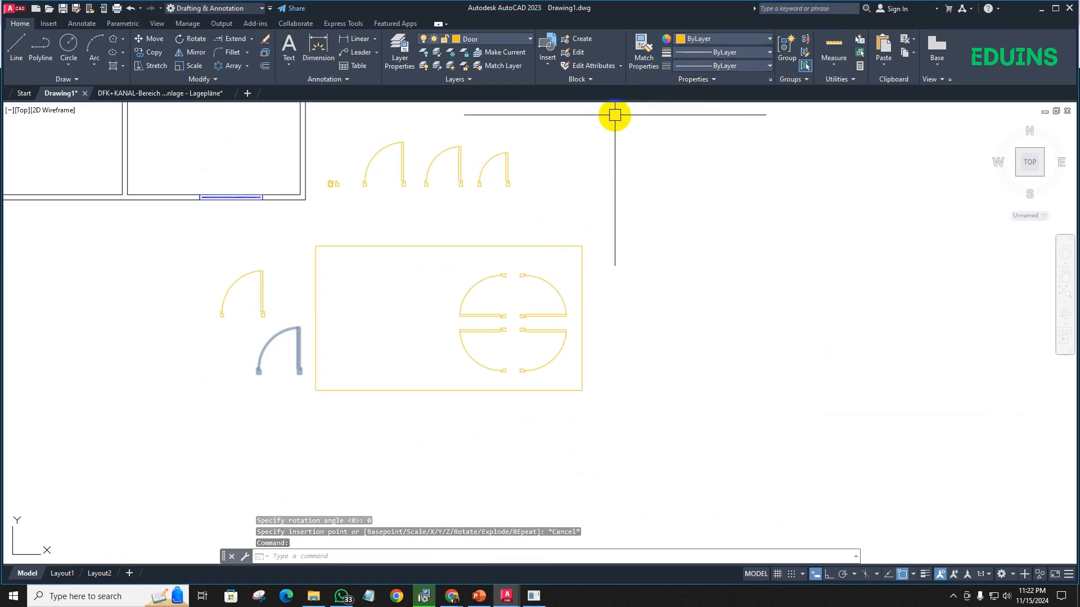
pyautogui.scroll(4, 424, 209)
pyautogui.moveTo(424, 210); pyautogui.dragTo(378, 260, button='middle')
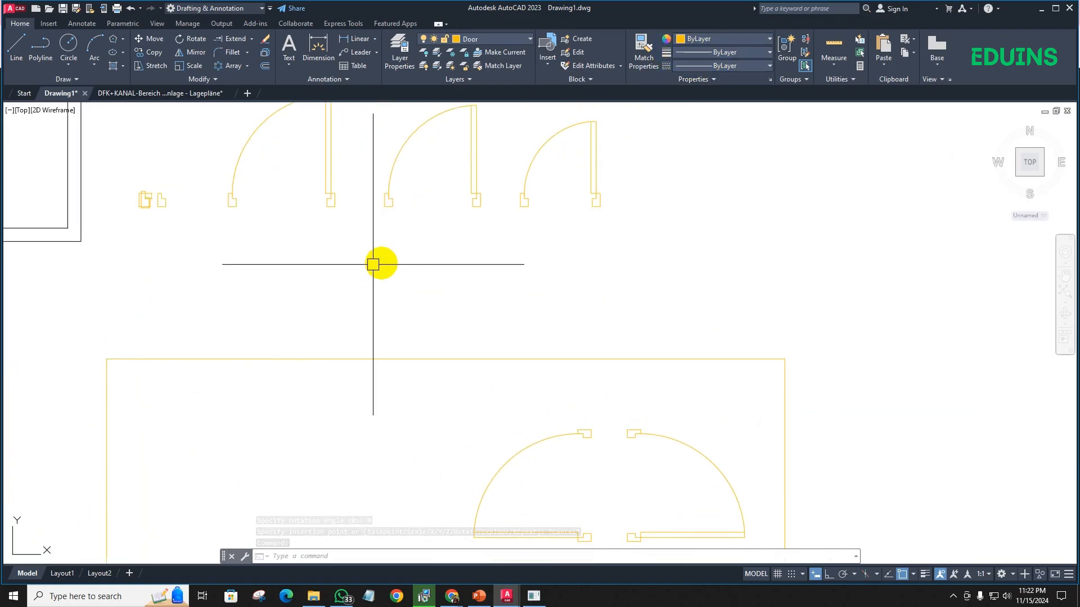
pyautogui.moveTo(459, 225)
pyautogui.mouseDown(button='middle')
pyautogui.moveTo(458, 268)
pyautogui.moveTo(441, 298)
pyautogui.mouseUp(button='middle')
pyautogui.press('Escape')
pyautogui.scroll(-4, 448, 270)
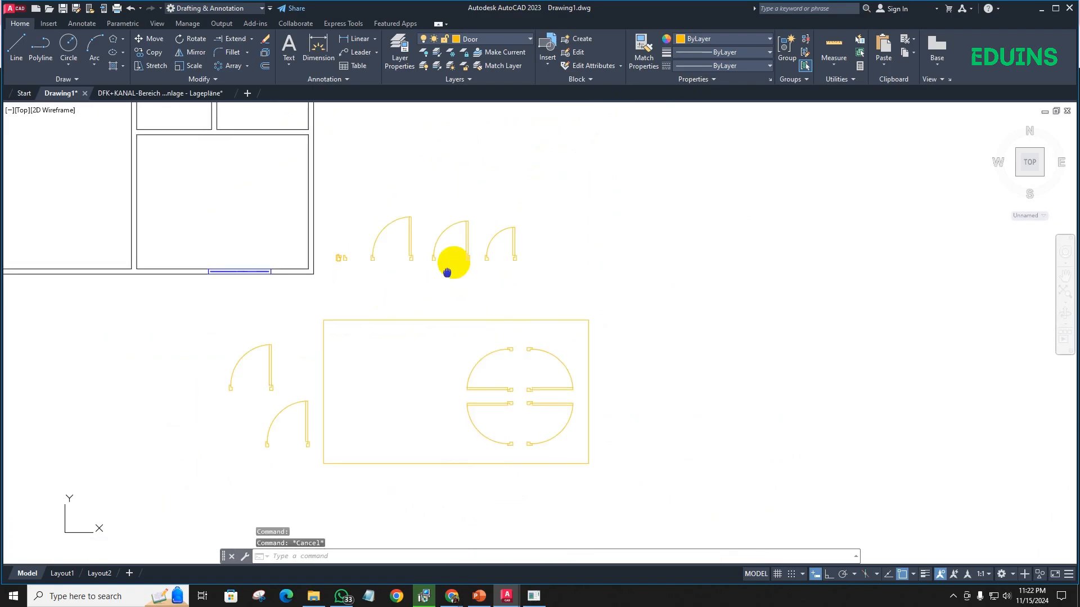
pyautogui.moveTo(303, 182); pyautogui.dragTo(372, 240, button='middle')
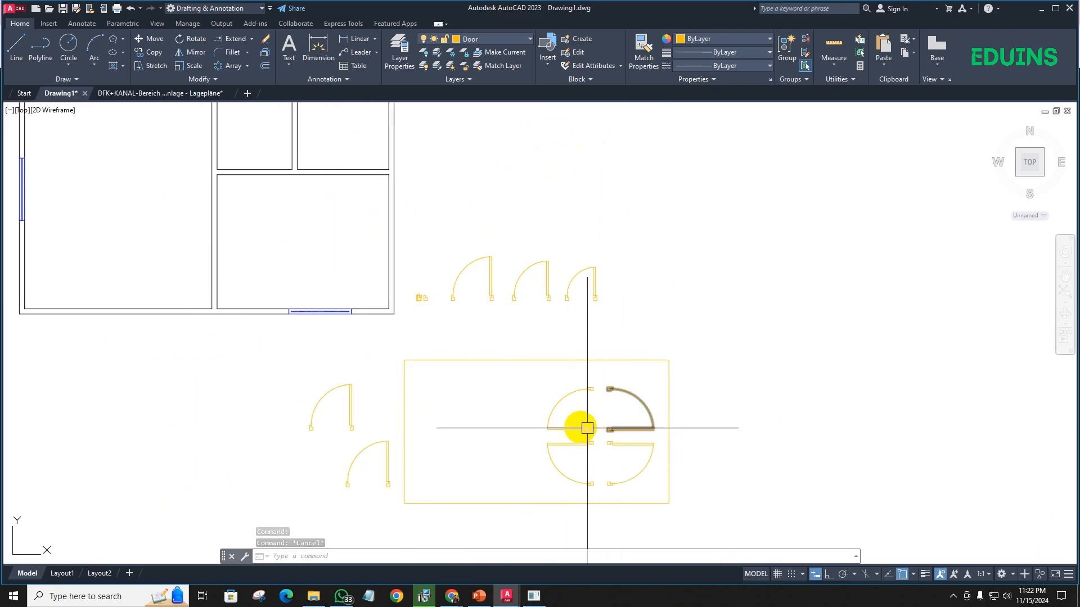
# - Copy the upper-left door of the four-door group onto the outer face of the lower-right room's east wall
pyautogui.scroll(4, 580, 427)
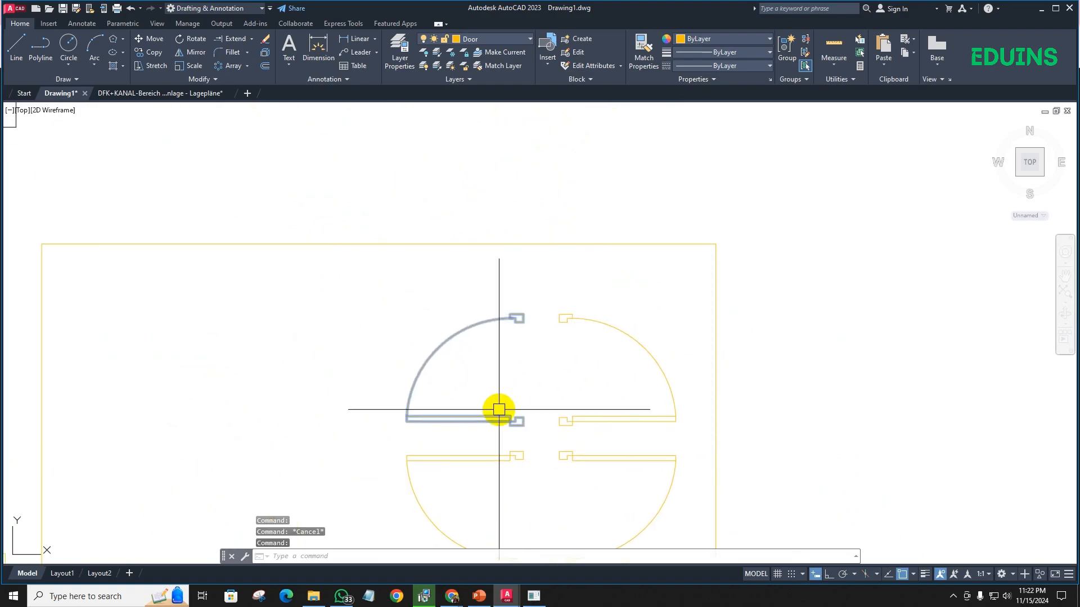
pyautogui.click(498, 409)
pyautogui.write('CO')
pyautogui.press('Return')
pyautogui.scroll(6, 519, 442)
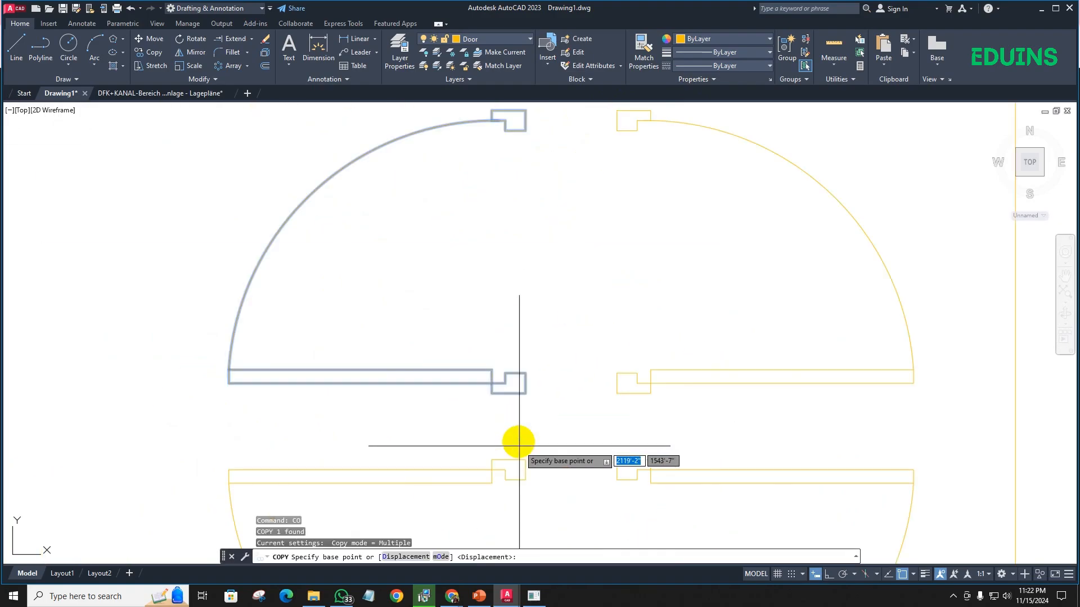
pyautogui.click(530, 316)
pyautogui.scroll(-8, 526, 402)
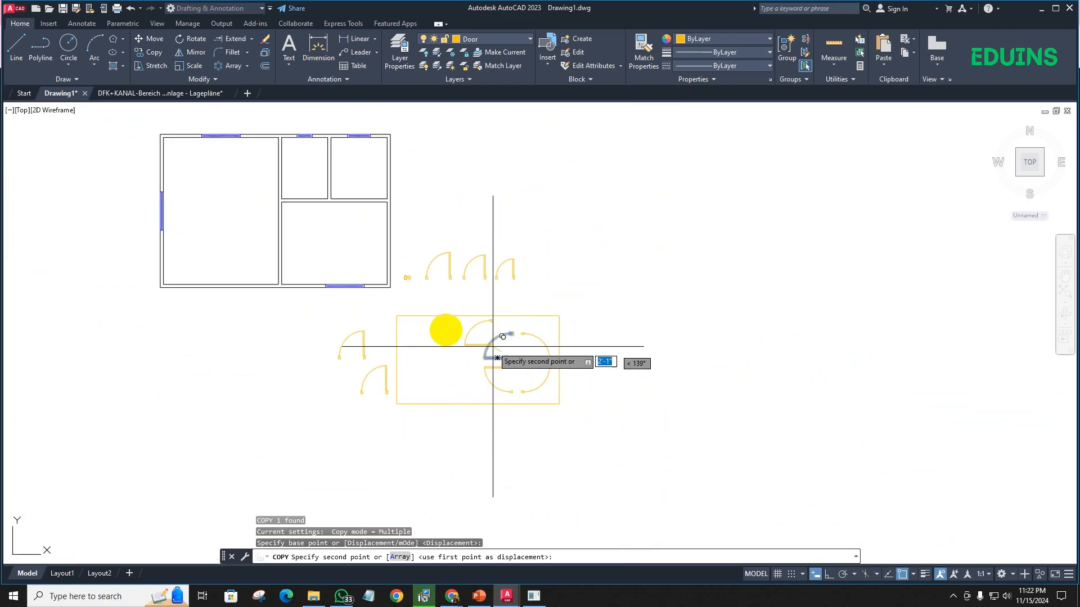
pyautogui.scroll(3, 384, 236)
pyautogui.scroll(3, 384, 236)
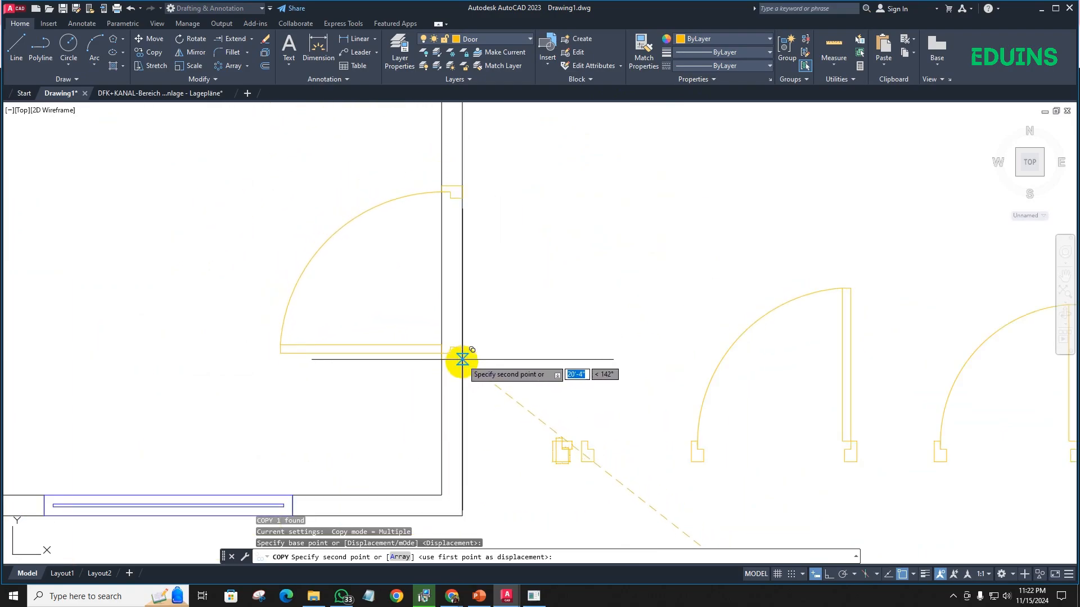
pyautogui.scroll(-4, 466, 308)
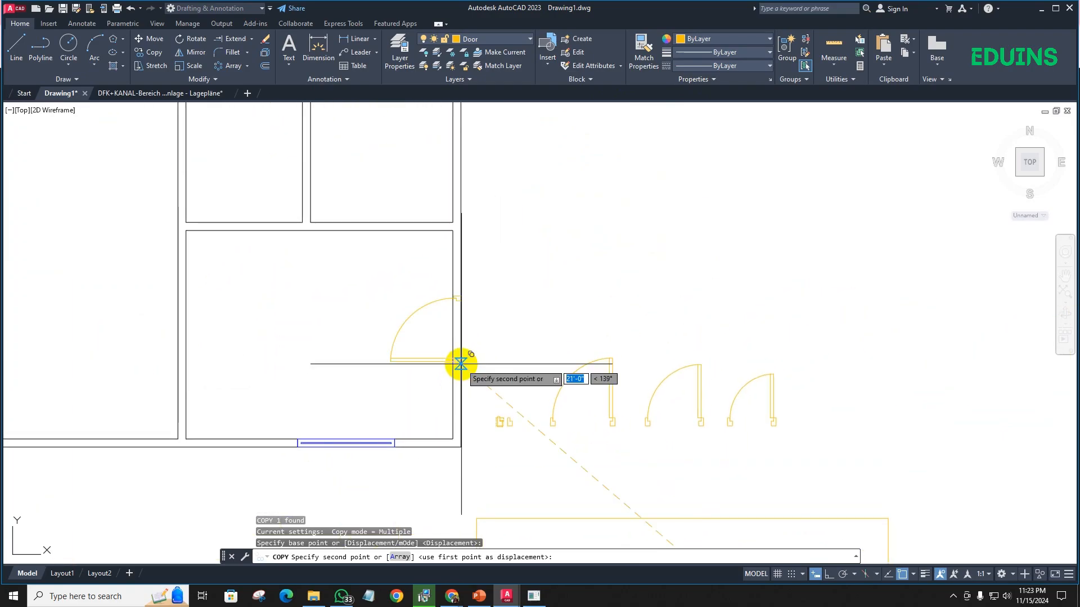
pyautogui.click(460, 365)
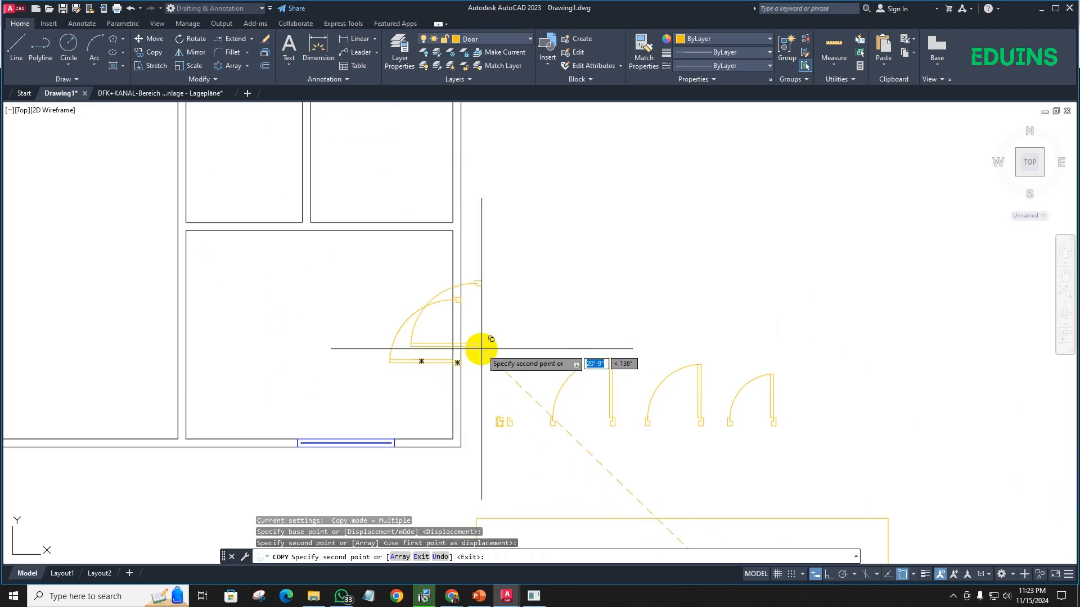
pyautogui.scroll(-4, 445, 320)
pyautogui.press('Escape')
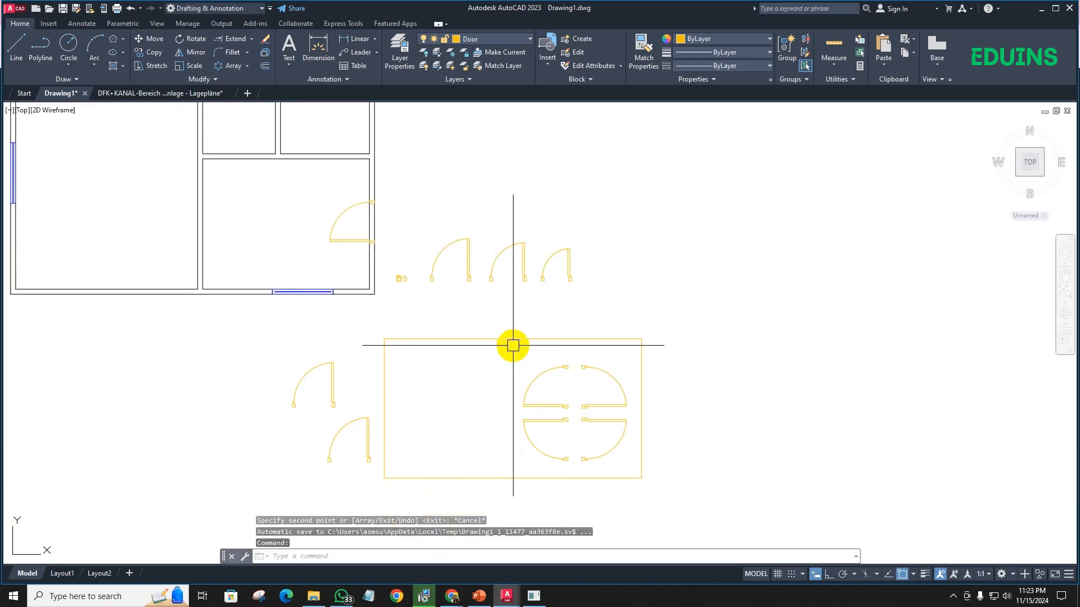
# - Rotate the Door 40 block 90° counterclockwise about the lower outer corner of its right jamb
pyautogui.scroll(-2, 513, 345)
pyautogui.scroll(6, 480, 290)
pyautogui.click(489, 274)
pyautogui.scroll(-4, 443, 305)
pyautogui.moveTo(443, 306); pyautogui.dragTo(448, 339, button='middle')
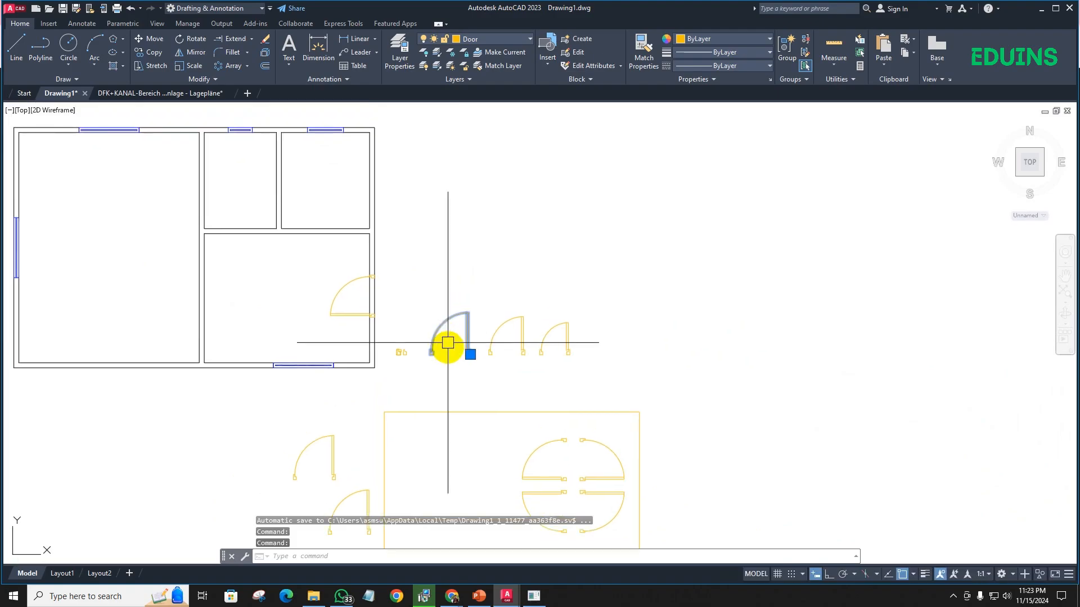
pyautogui.press('Return')
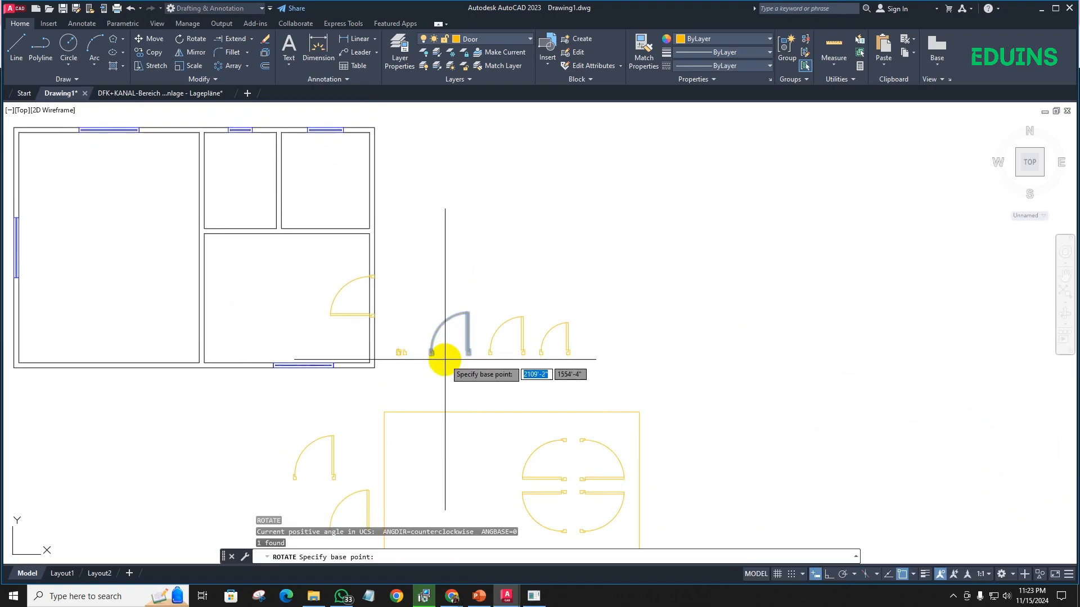
pyautogui.scroll(8, 458, 359)
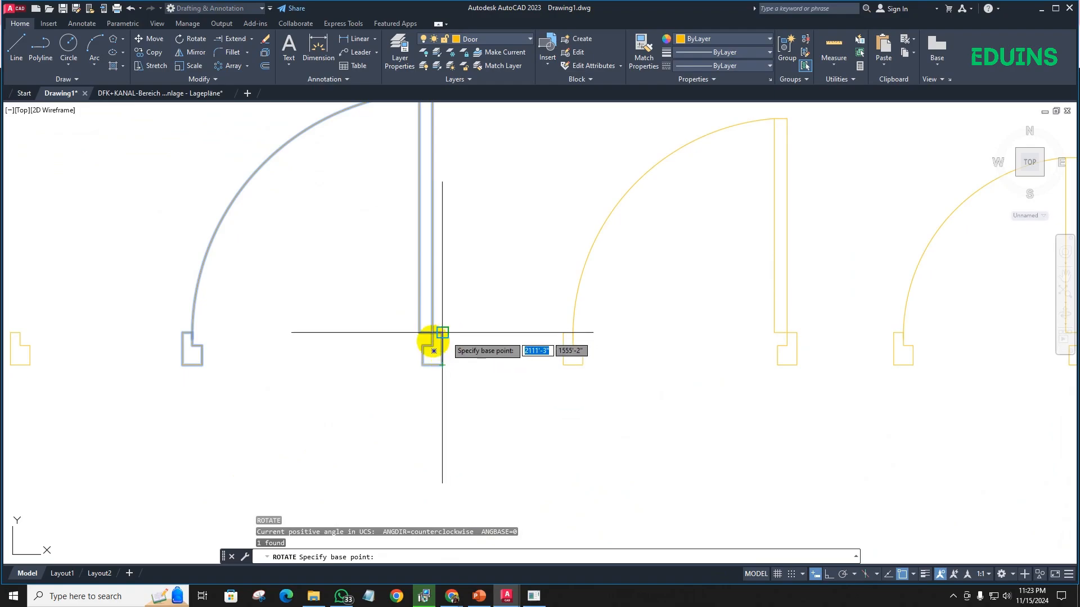
pyautogui.click(442, 366)
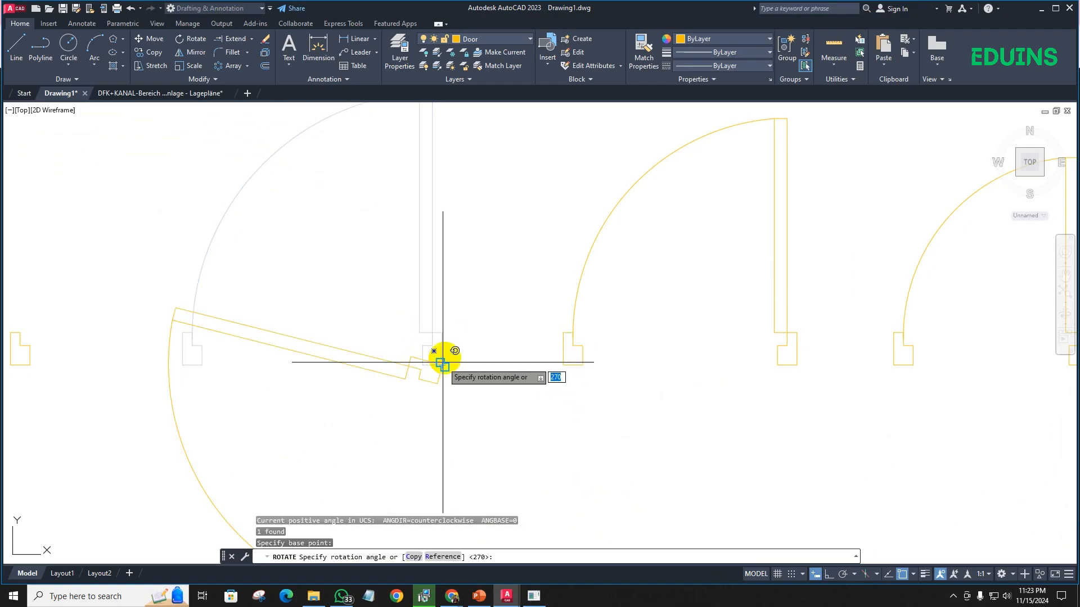
pyautogui.click(442, 219)
pyautogui.scroll(-2, 442, 347)
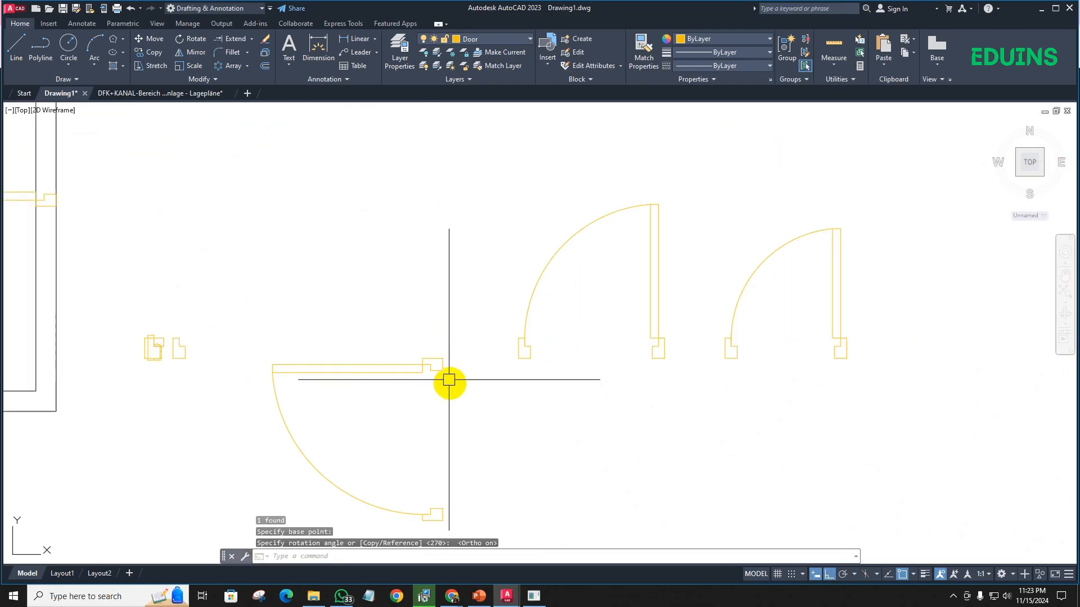
pyautogui.click(452, 383)
pyautogui.click(417, 353)
pyautogui.write('cc')
pyautogui.press('space')
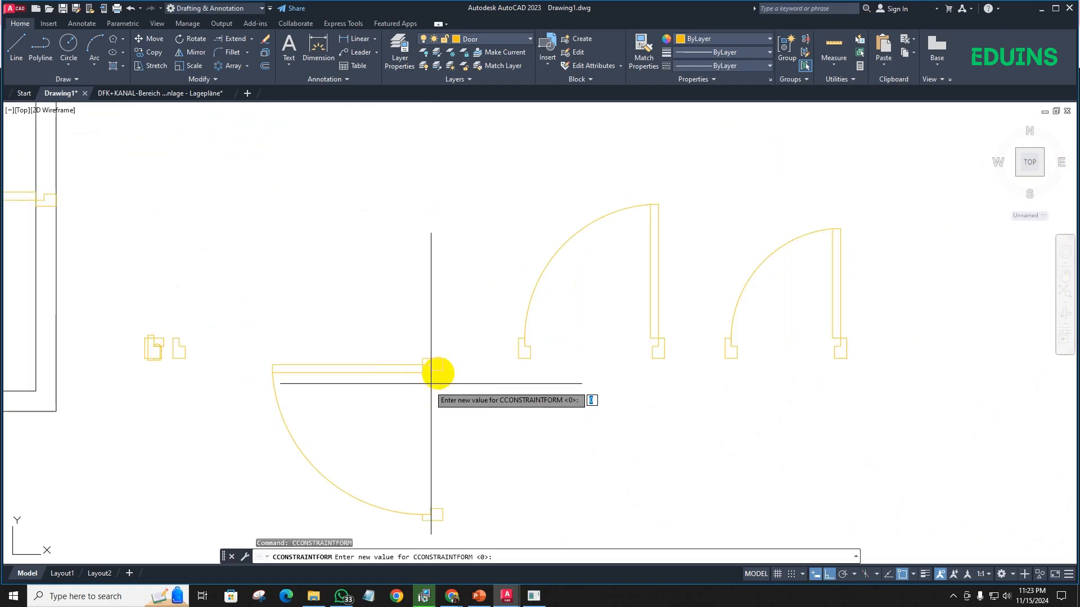
pyautogui.scroll(5, 445, 369)
pyautogui.press('Return')
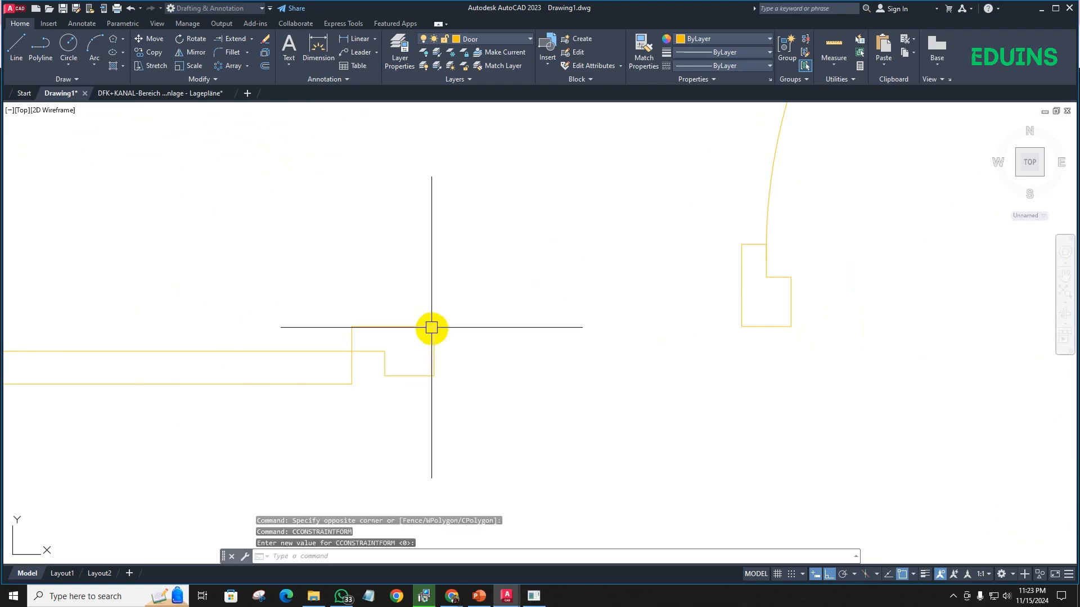
# - Copy the rotated Door 40 block from its insertion point onto the east face of the wall between the large west room and the lower-right room
pyautogui.click(425, 328)
pyautogui.write('co')
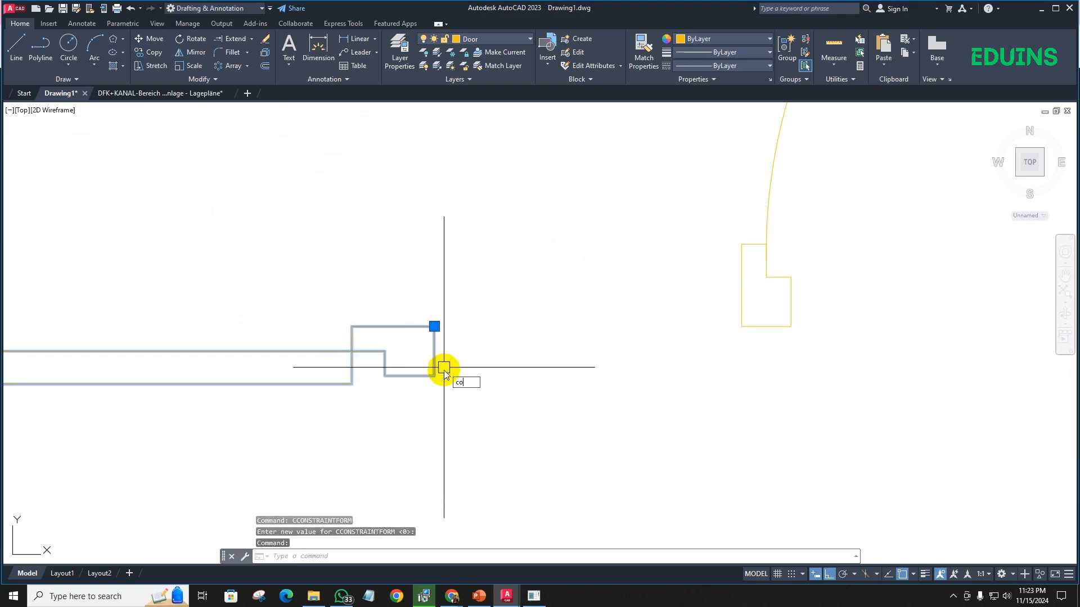
pyautogui.press('space')
pyautogui.click(434, 326)
pyautogui.scroll(-5, 445, 329)
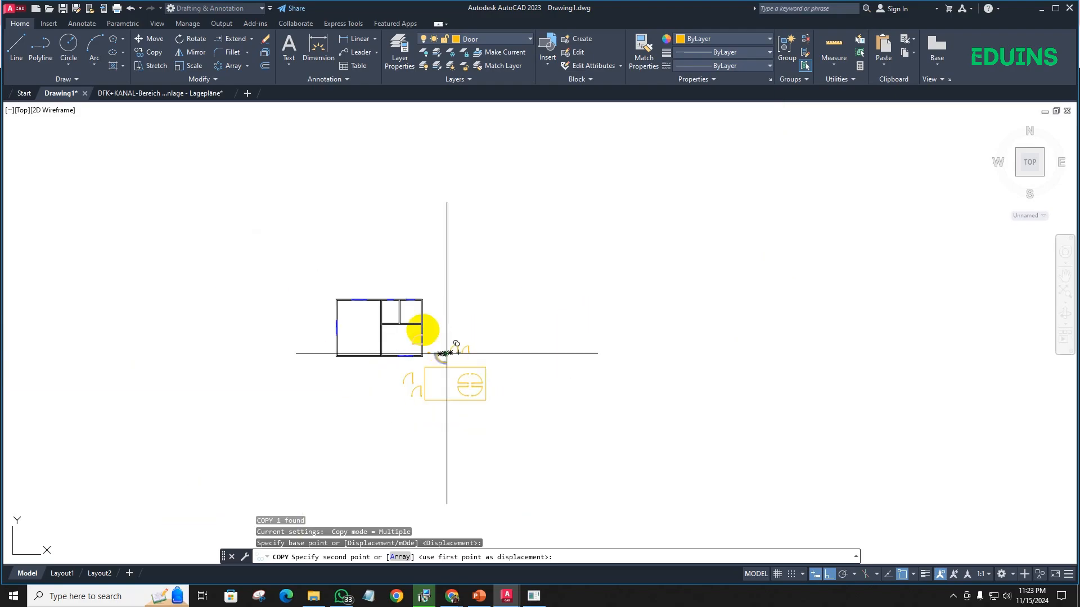
pyautogui.scroll(6, 374, 330)
pyautogui.scroll(-5, 495, 411)
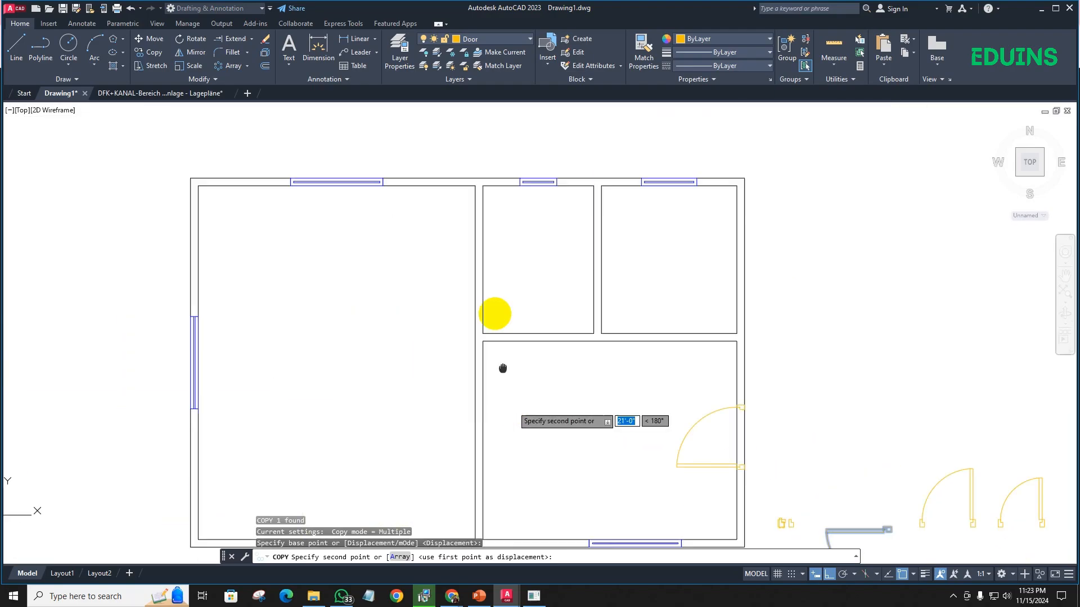
pyautogui.scroll(6, 470, 293)
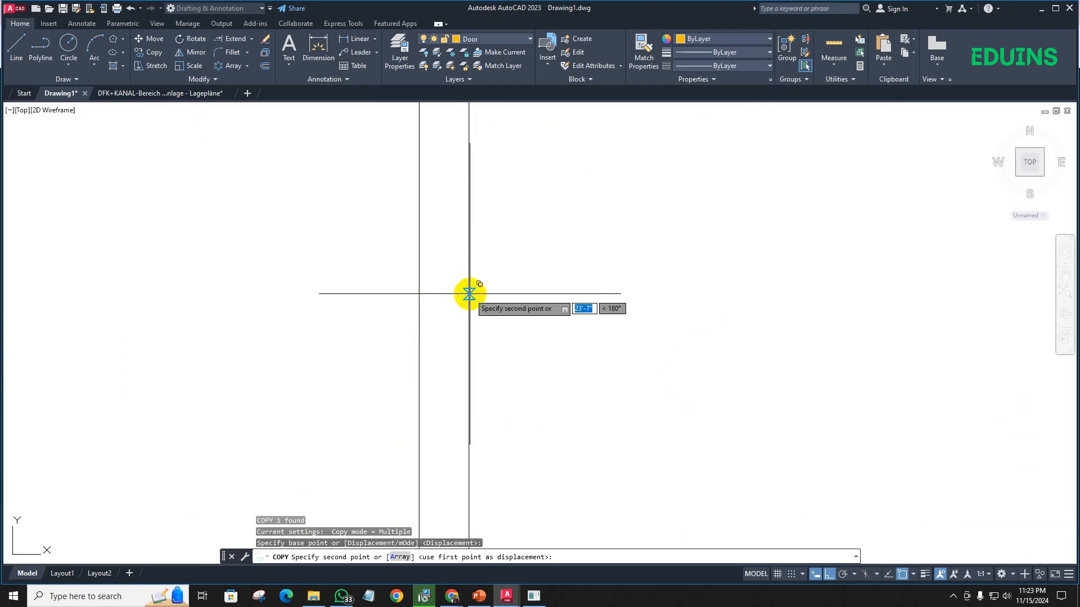
pyautogui.click(470, 293)
pyautogui.scroll(-5, 489, 302)
pyautogui.scroll(3, 456, 294)
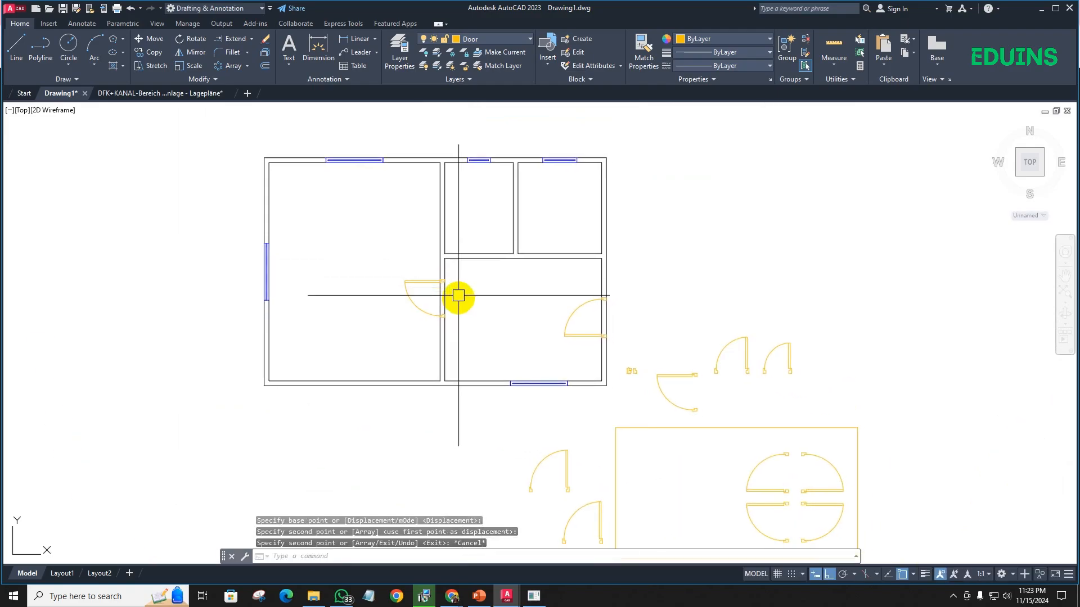
pyautogui.press('Escape')
# - Convert the middle-sized door into a block named Door 36, with its base point at the lower outer corner of the right jamb
pyautogui.scroll(-3, 414, 302)
pyautogui.scroll(5, 414, 301)
pyautogui.scroll(-3, 393, 316)
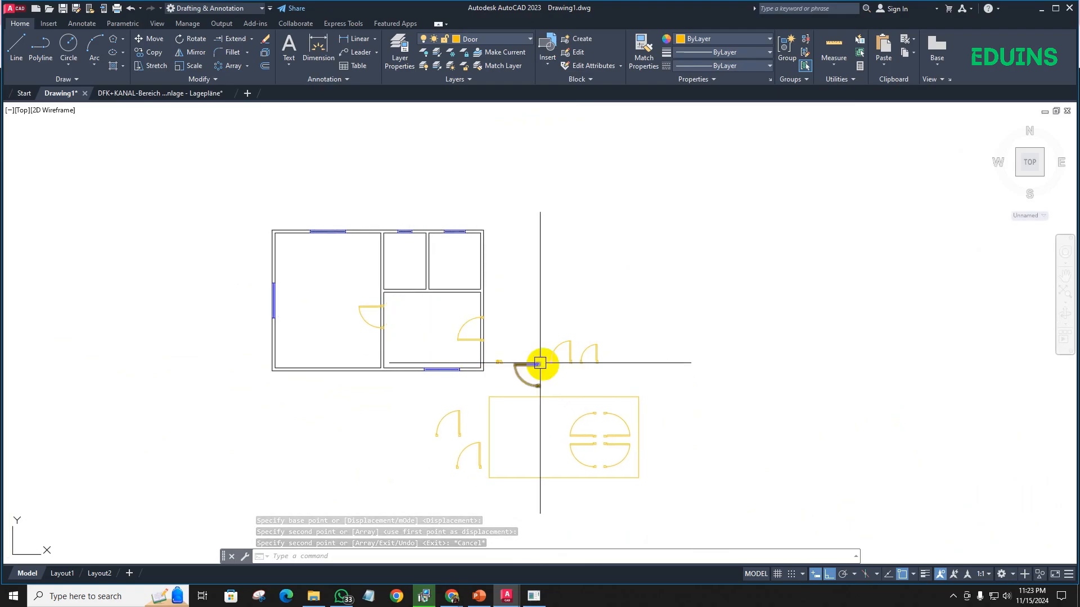
pyautogui.scroll(5, 552, 361)
pyautogui.click(539, 378)
pyautogui.click(434, 241)
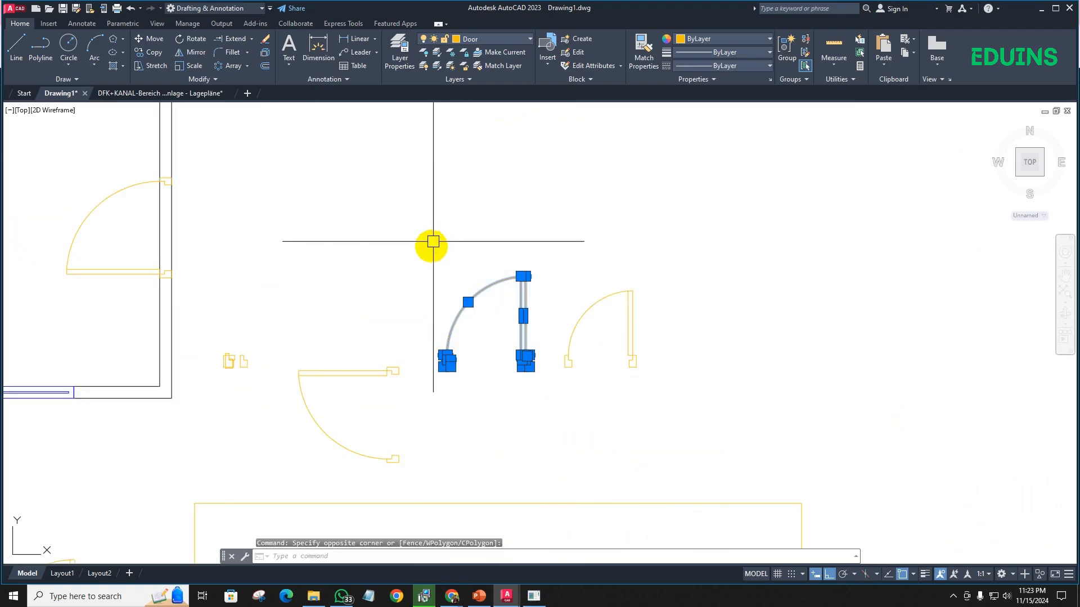
pyautogui.write('b')
pyautogui.press('Return')
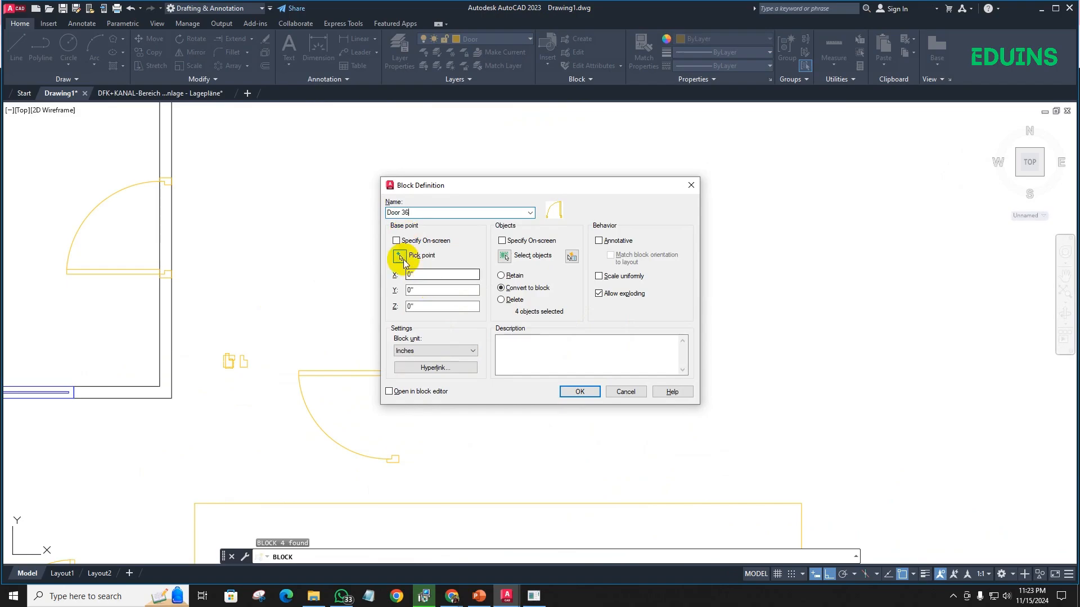
pyautogui.click(401, 257)
pyautogui.scroll(4, 508, 367)
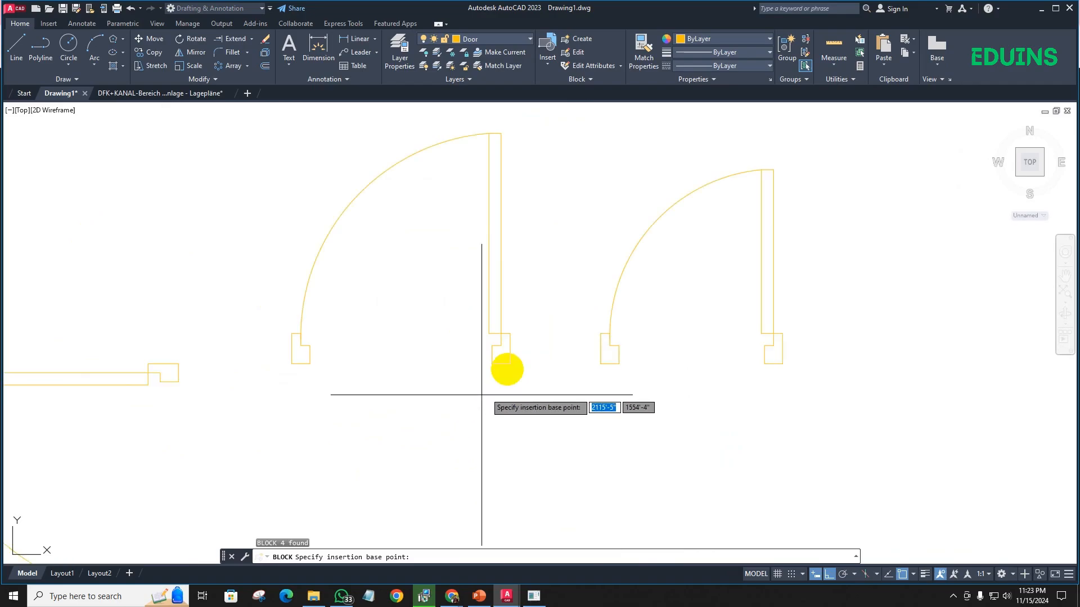
pyautogui.click(510, 363)
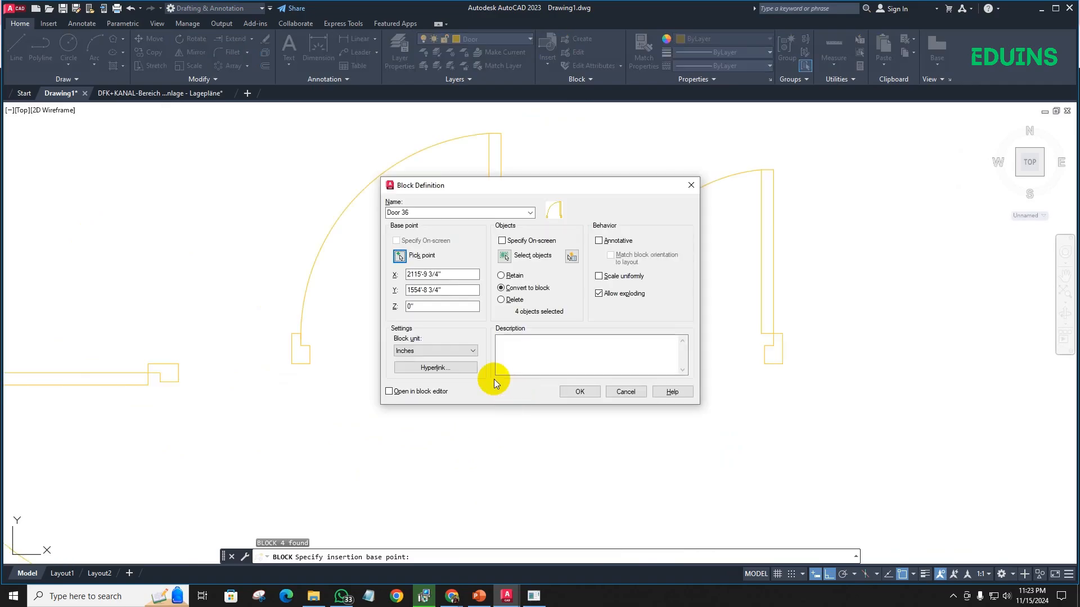
pyautogui.click(574, 397)
# - Convert the smallest door into a block named Door 30, with its base point at the lower outer corner of the right jamb
pyautogui.click(808, 397)
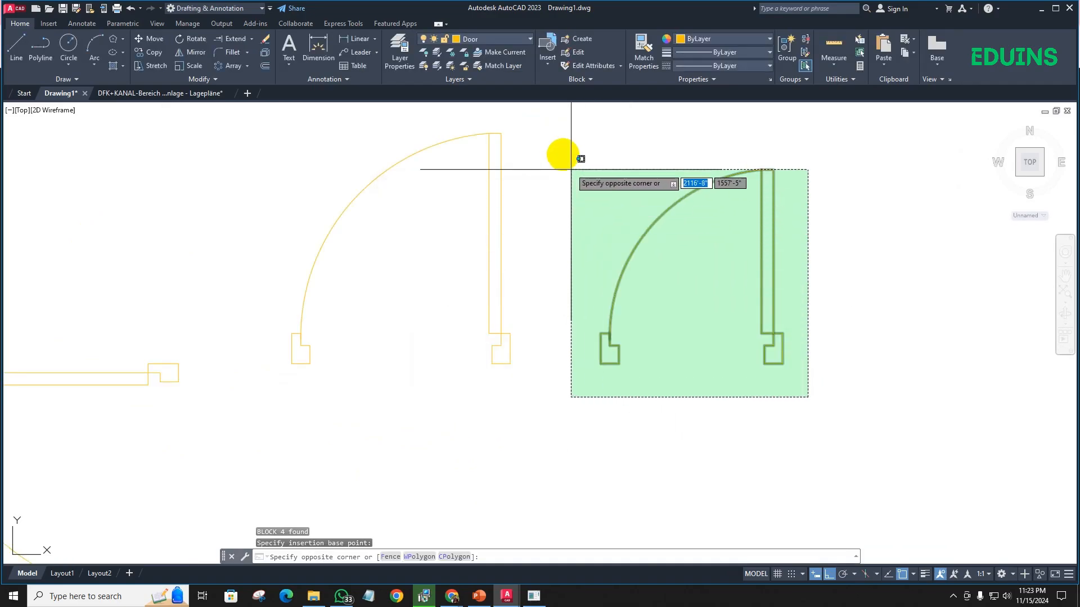
pyautogui.click(572, 169)
pyautogui.press('Return')
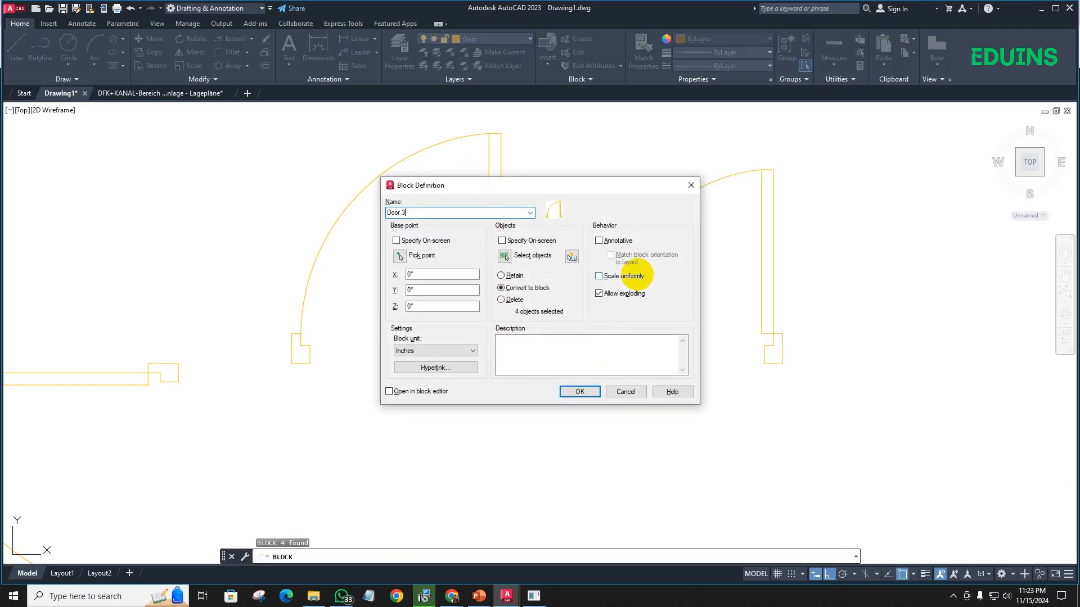
pyautogui.click(401, 256)
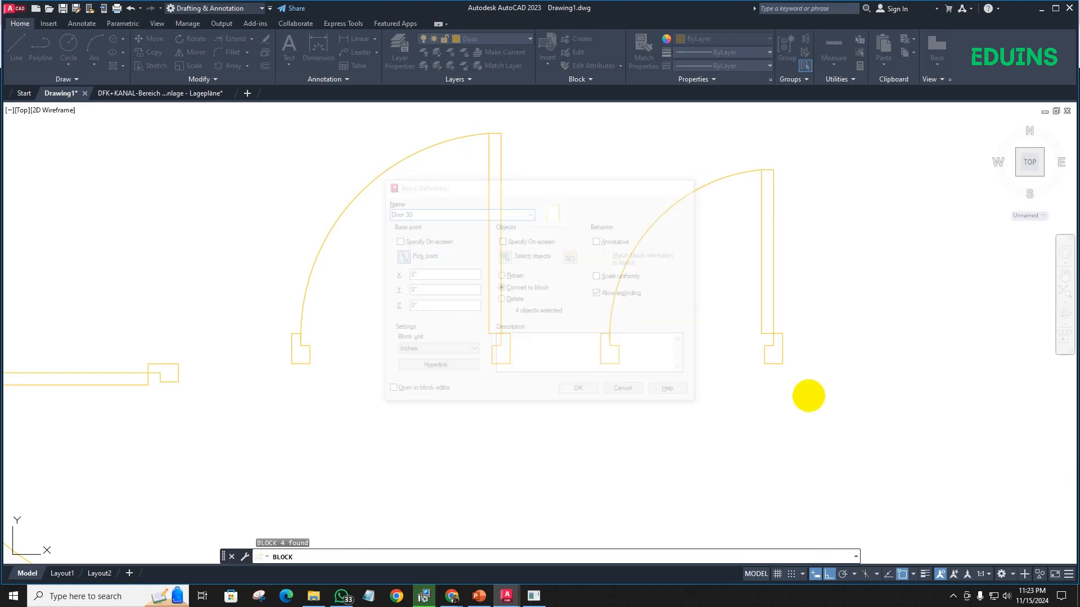
pyautogui.click(783, 364)
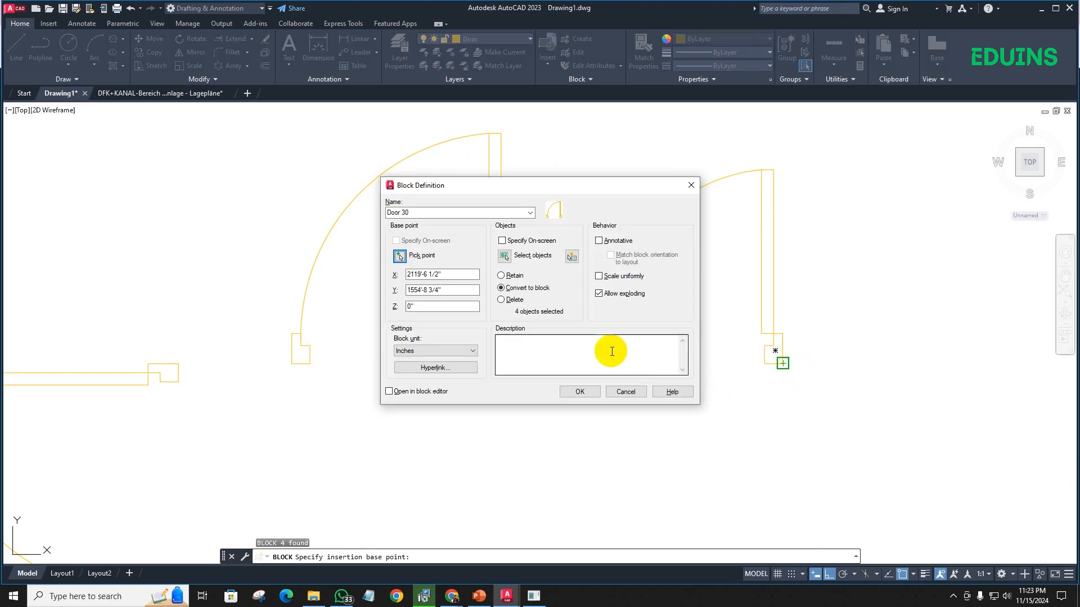
pyautogui.click(587, 393)
pyautogui.scroll(-4, 557, 294)
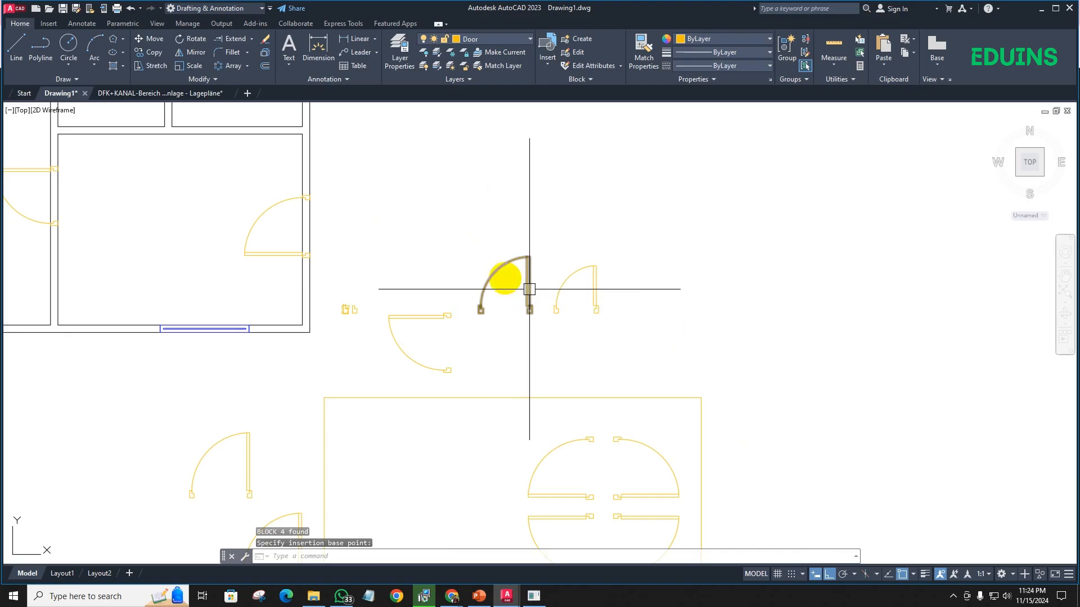
# - Copy the Door 30 block into the wall below the upper middle room, aligning its right jamb with that room's east wall face
pyautogui.moveTo(482, 251); pyautogui.dragTo(495, 289, button='middle')
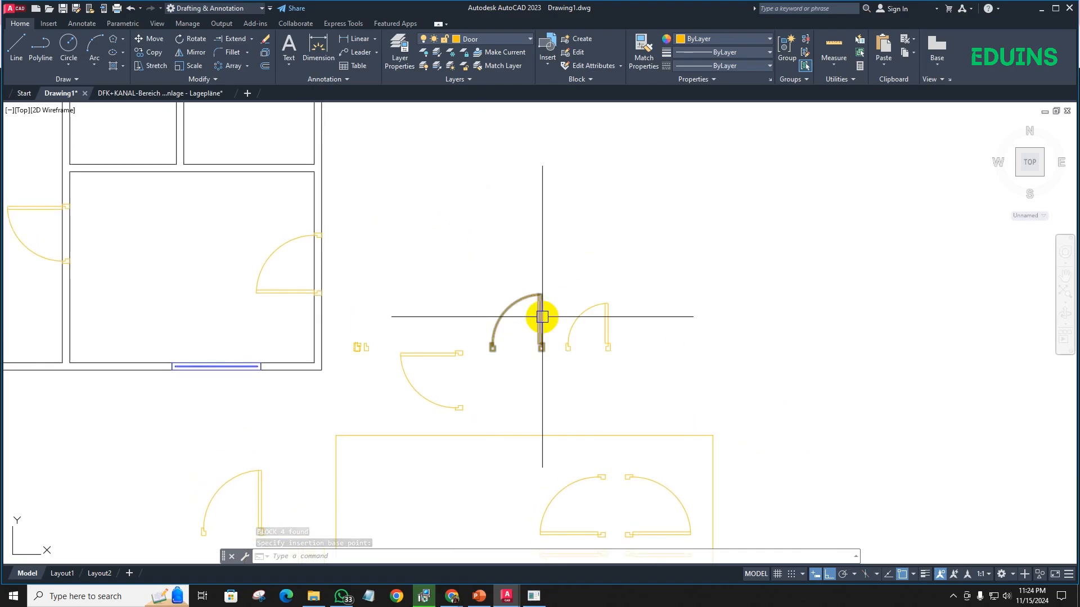
pyautogui.click(595, 328)
pyautogui.click(613, 339)
pyautogui.click(608, 333)
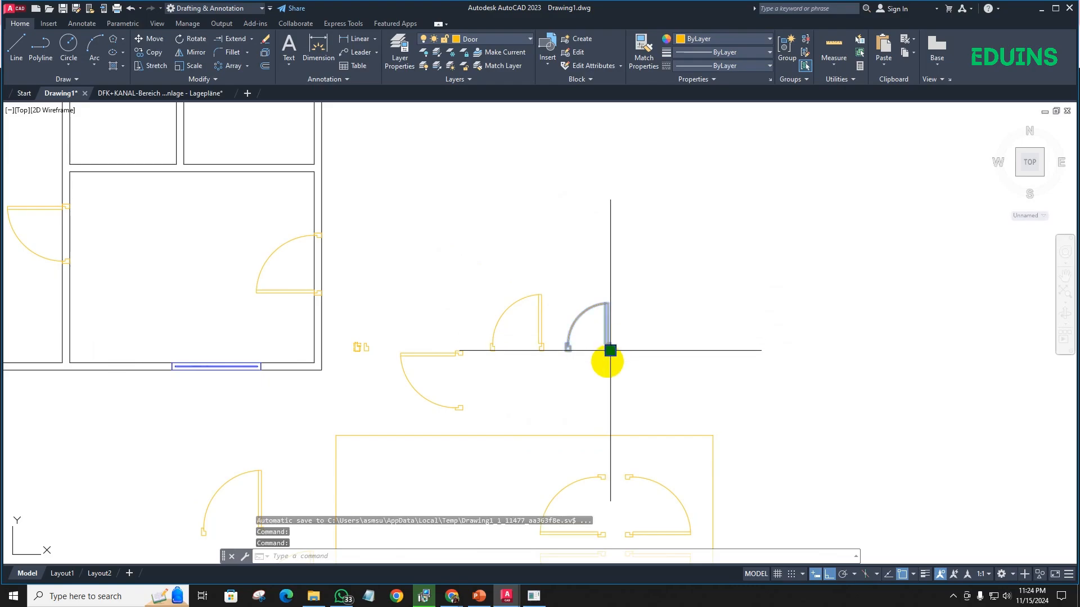
pyautogui.scroll(6, 610, 351)
pyautogui.write('co')
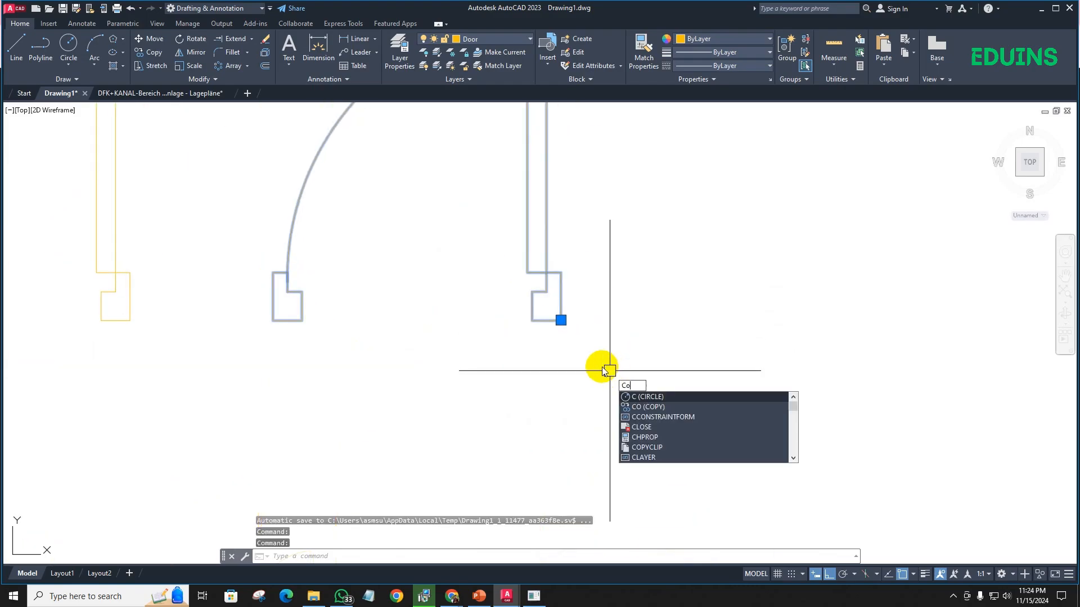
pyautogui.press('Return')
pyautogui.scroll(4, 561, 309)
pyautogui.click(561, 274)
pyautogui.scroll(-8, 501, 309)
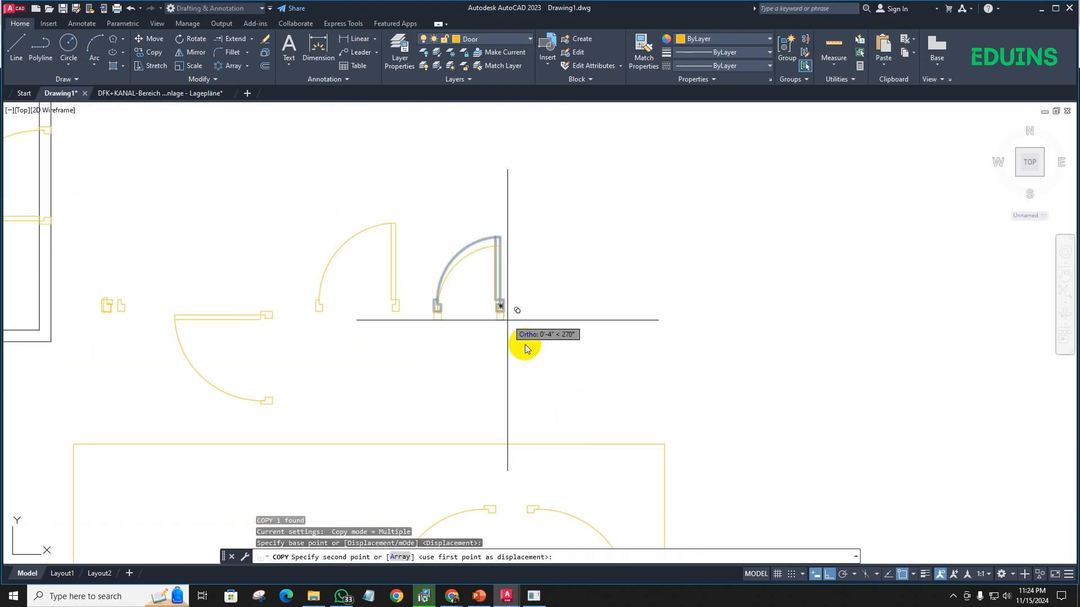
pyautogui.scroll(8, 220, 229)
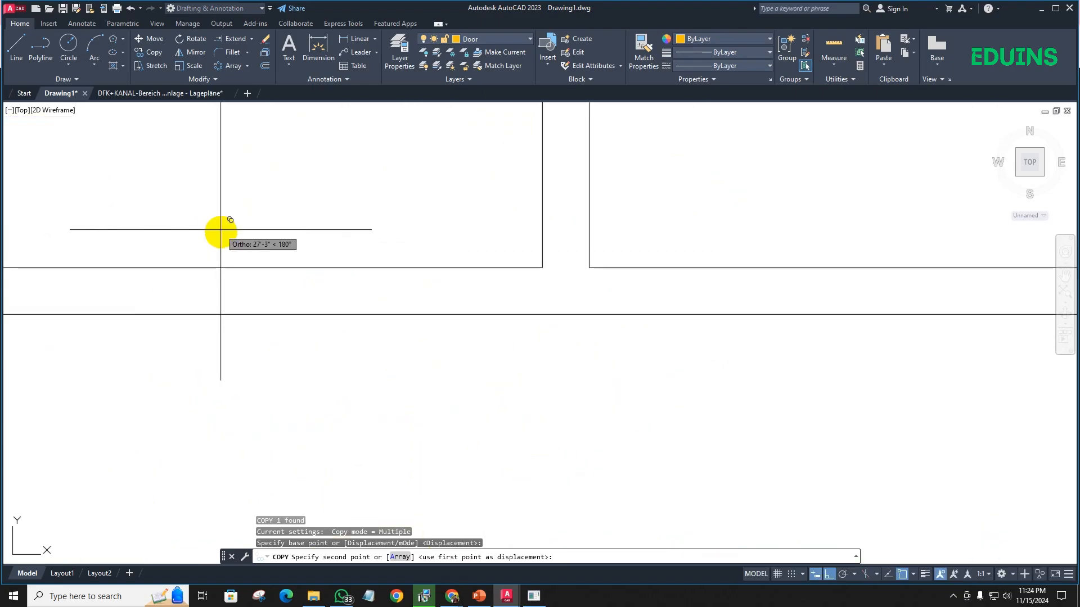
pyautogui.click(542, 313)
pyautogui.scroll(-3, 496, 330)
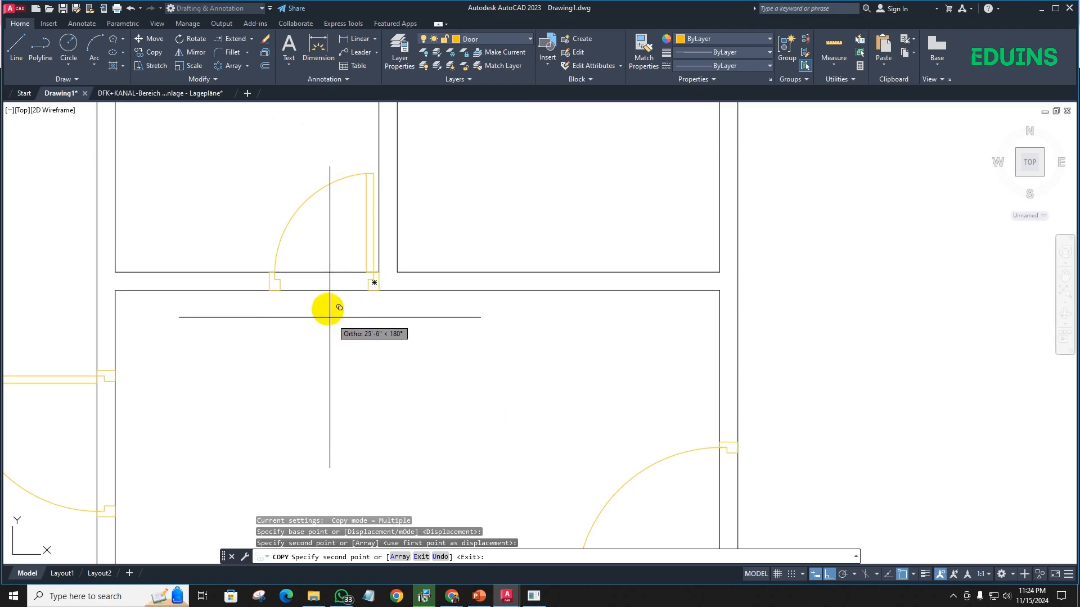
pyautogui.press('Escape')
# - Mirror the Door 36 block about a vertical line through its right jamb's lower outer corner, erasing the source block
pyautogui.scroll(6, 365, 279)
pyautogui.scroll(-8, 370, 308)
pyautogui.moveTo(504, 403); pyautogui.dragTo(378, 264, button='middle')
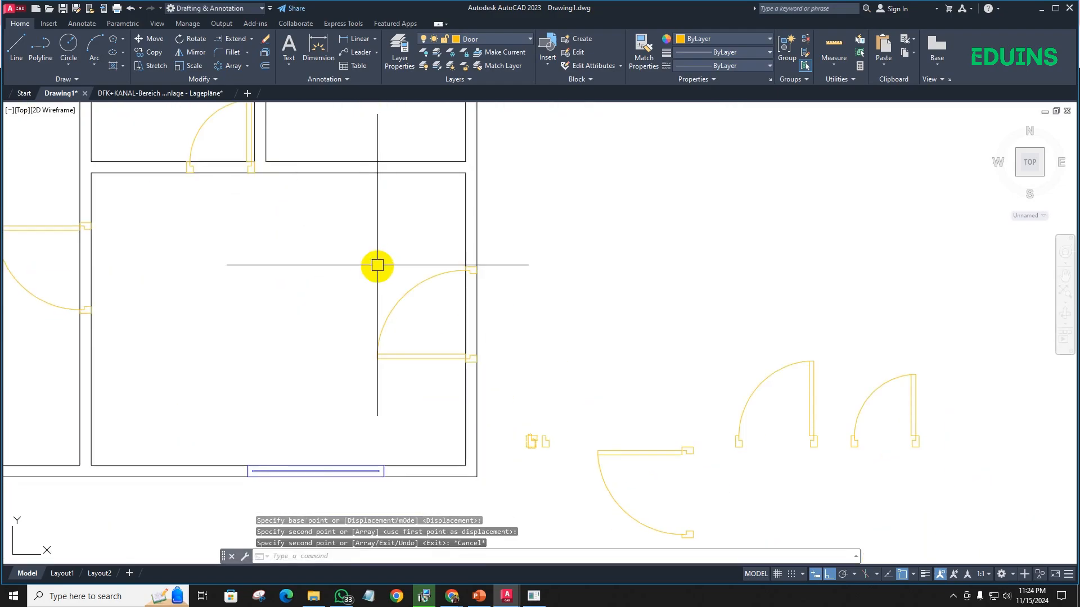
pyautogui.scroll(-2, 378, 265)
pyautogui.scroll(2, 668, 324)
pyautogui.moveTo(634, 352); pyautogui.dragTo(544, 315, button='middle')
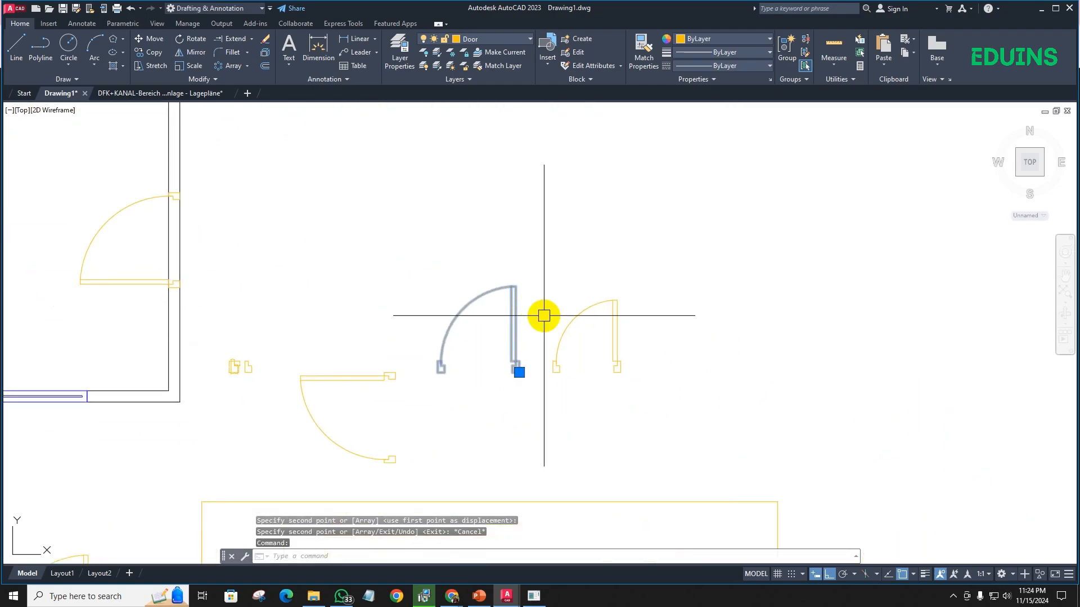
pyautogui.write('mi')
pyautogui.press('Return')
pyautogui.scroll(6, 516, 349)
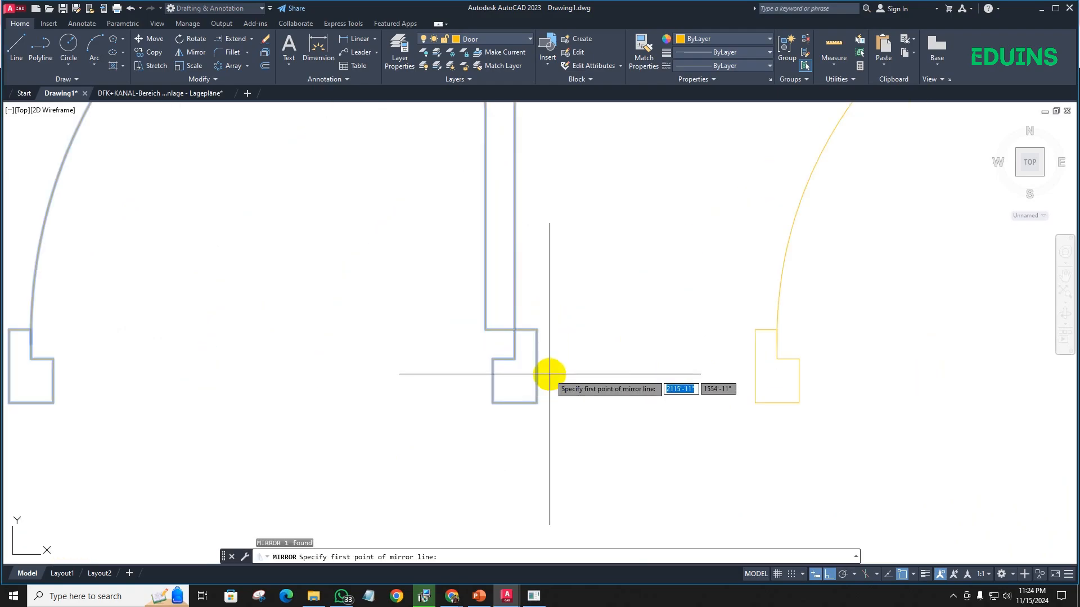
pyautogui.click(534, 403)
pyautogui.click(548, 247)
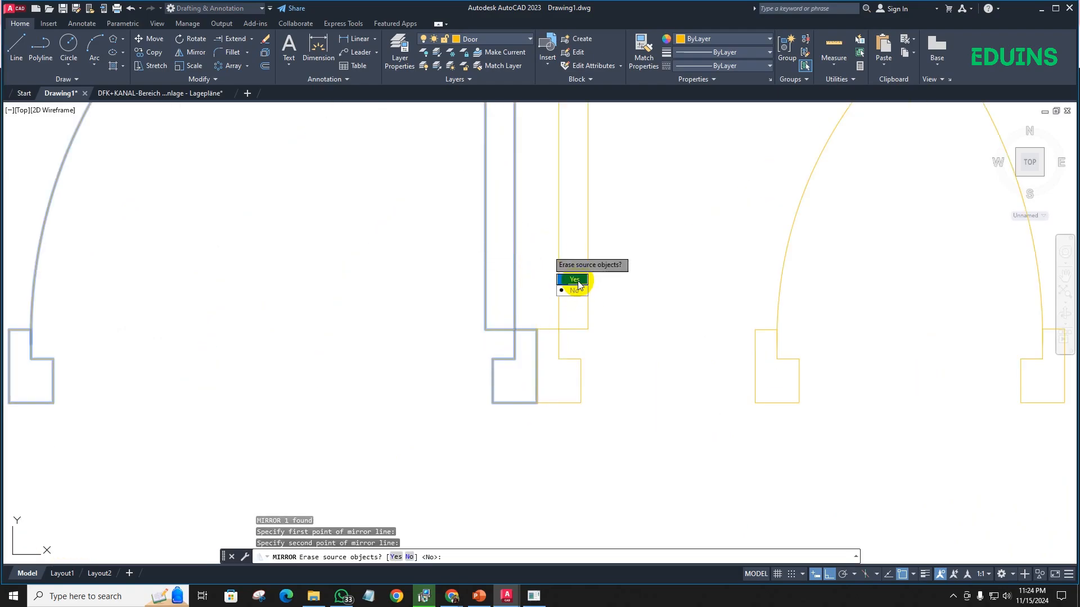
pyautogui.click(577, 279)
pyautogui.scroll(-4, 586, 267)
pyautogui.moveTo(585, 267); pyautogui.dragTo(495, 284, button='middle')
pyautogui.click(492, 287)
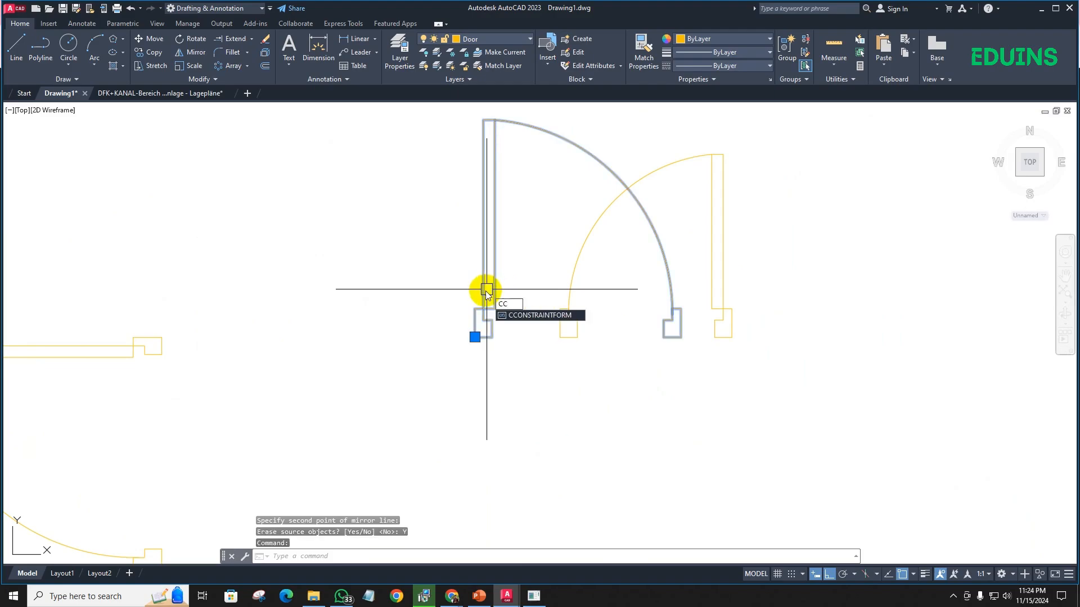
pyautogui.press('Return')
pyautogui.press('Escape')
# - Copy the mirrored Door 36 block by its left jamb's lower outer corner into the wall below the upper right room, beside the partition
pyautogui.click(509, 331)
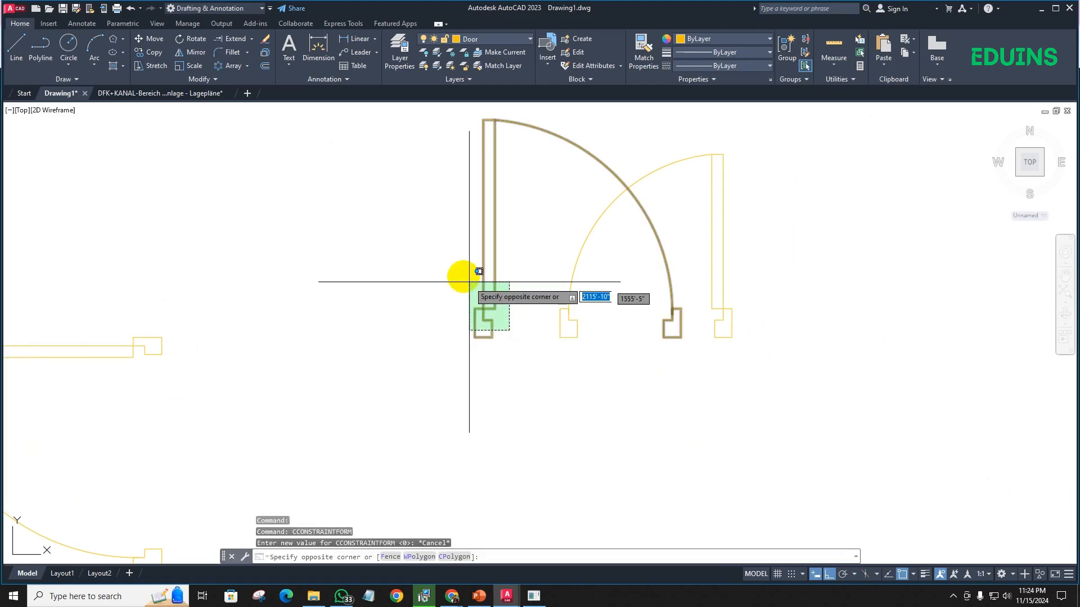
pyautogui.click(479, 272)
pyautogui.write('co')
pyautogui.press('Return')
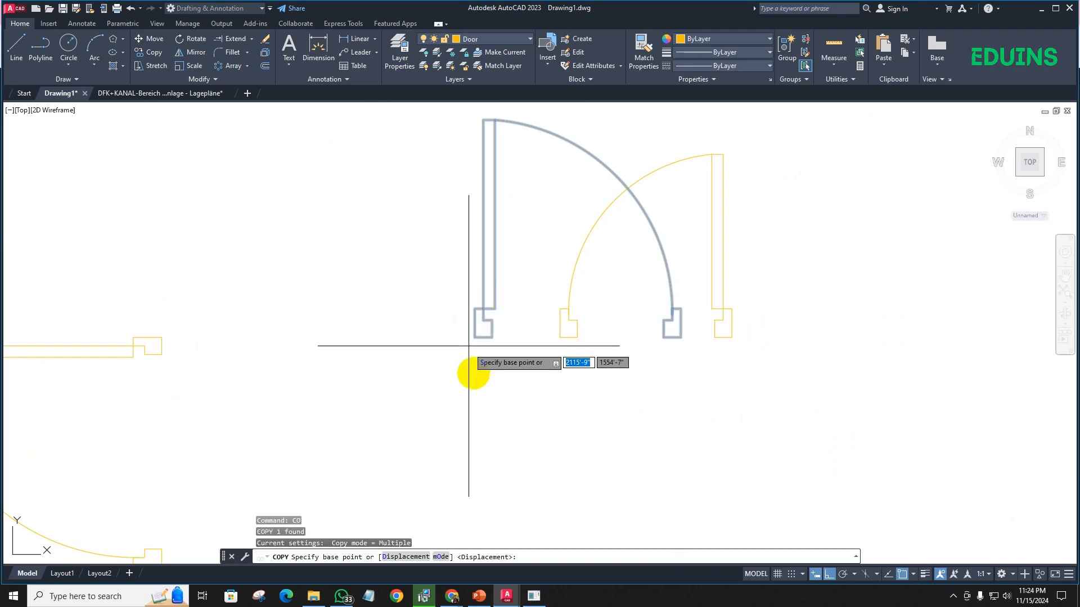
pyautogui.click(473, 339)
pyautogui.scroll(-10, 426, 328)
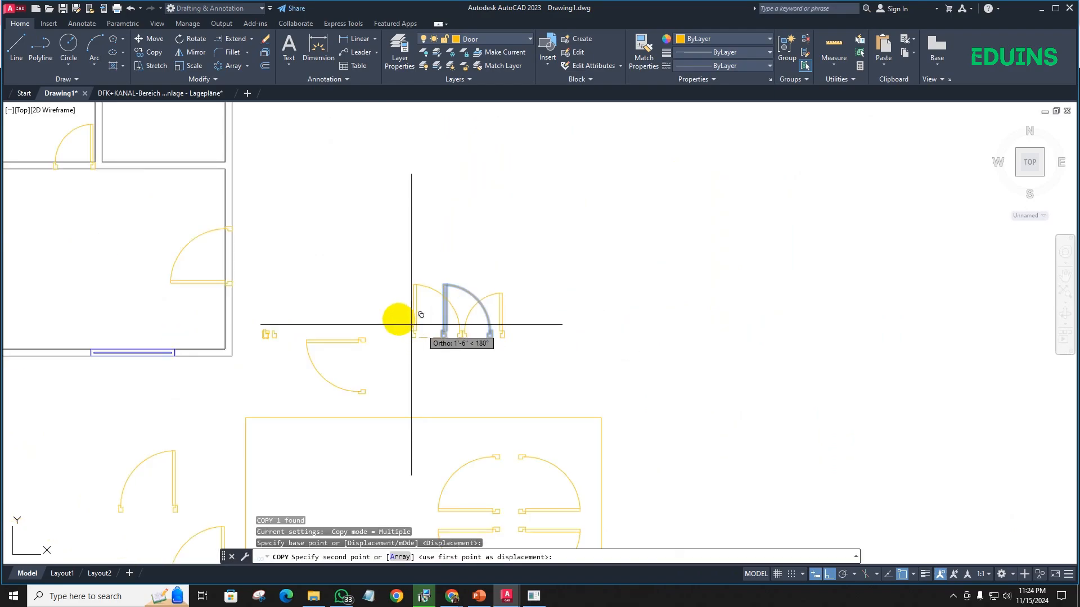
pyautogui.scroll(10, 330, 256)
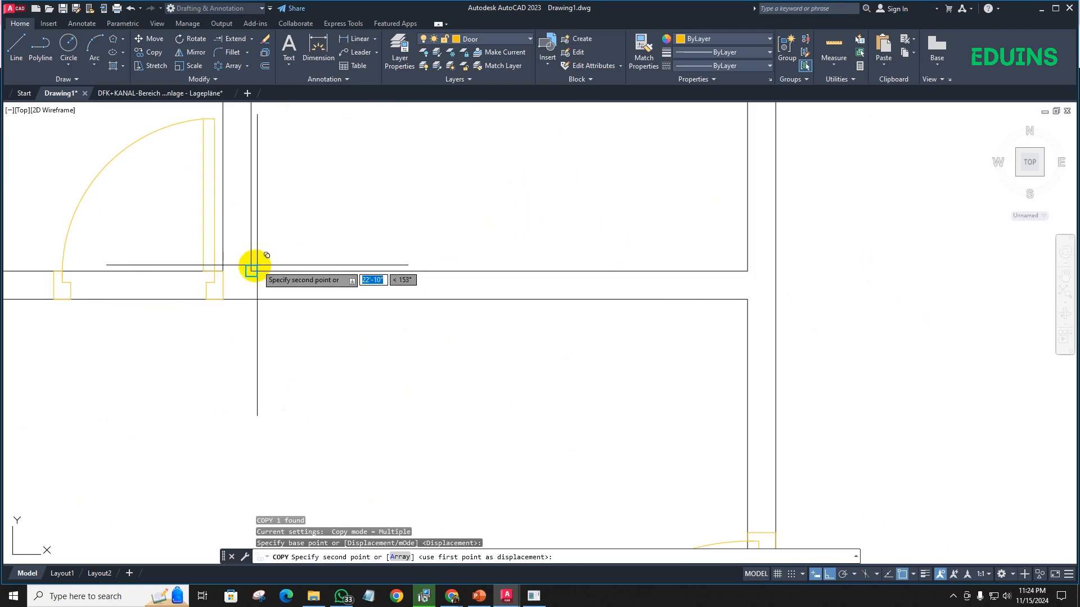
pyautogui.click(254, 300)
# - Trim the wall lines across the opening of the new Door 36 and behind both of its jambs
pyautogui.scroll(-3, 259, 289)
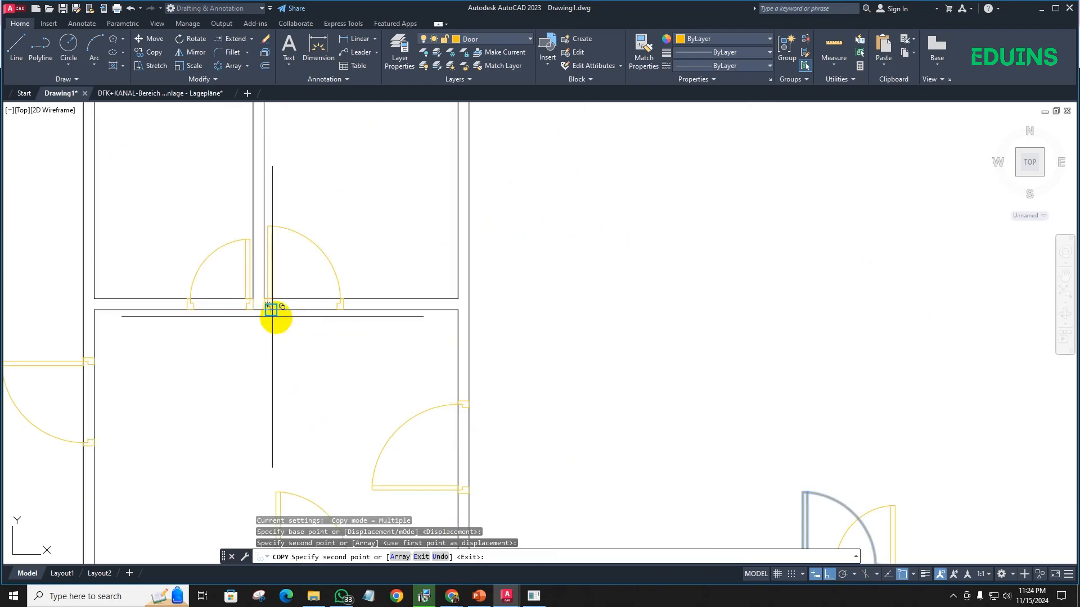
pyautogui.scroll(6, 273, 309)
pyautogui.press('Escape')
pyautogui.write('t')
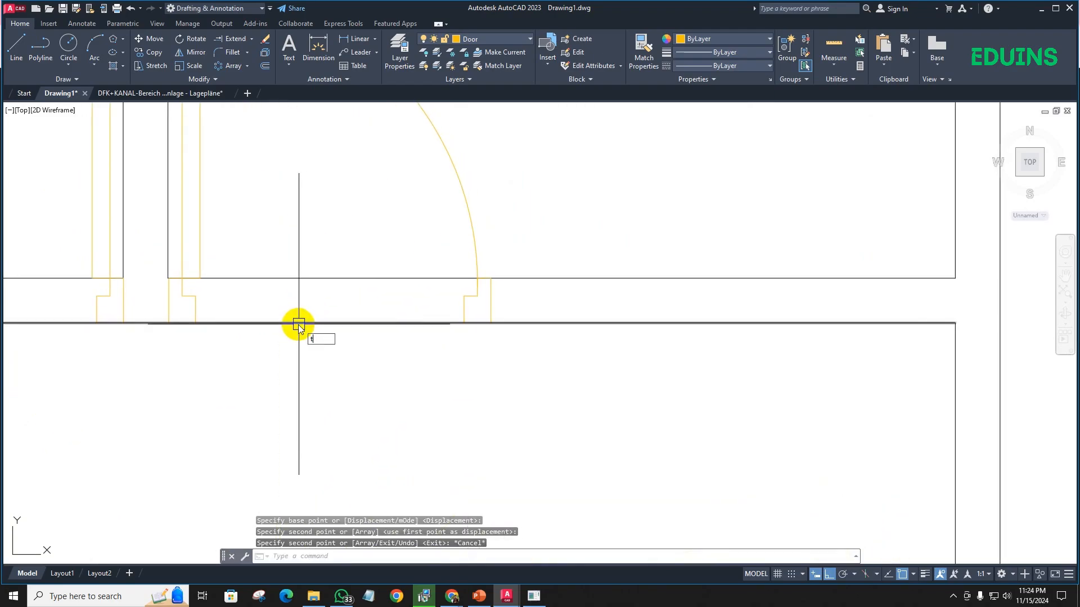
pyautogui.write('r')
pyautogui.press('Return')
pyautogui.moveTo(326, 351); pyautogui.dragTo(304, 246)
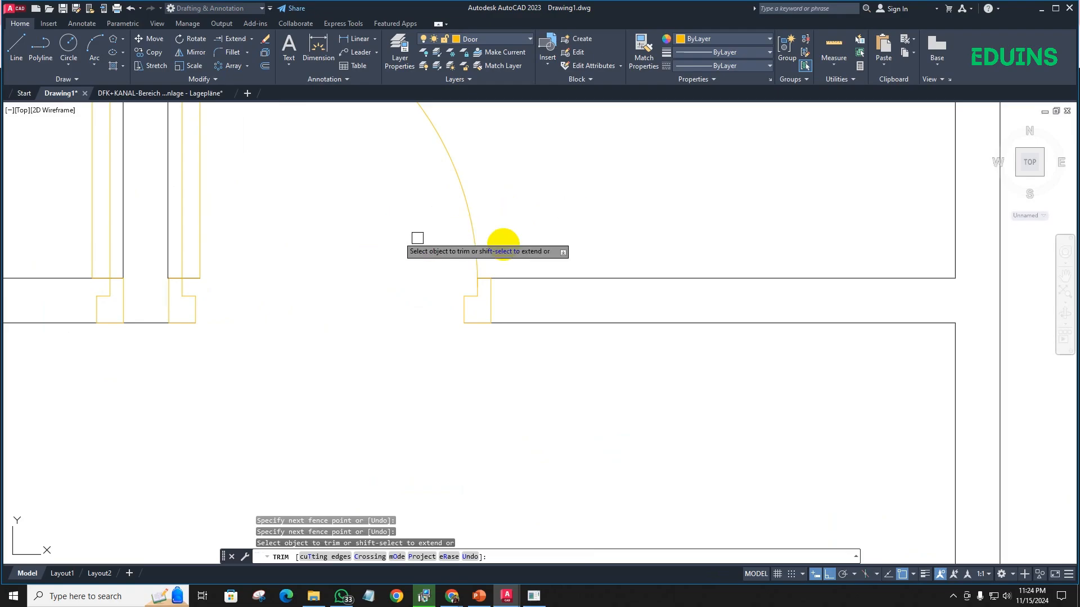
pyautogui.moveTo(477, 343)
pyautogui.mouseDown()
pyautogui.moveTo(454, 265)
pyautogui.moveTo(481, 289)
pyautogui.mouseUp()
pyautogui.moveTo(172, 336)
pyautogui.mouseDown()
pyautogui.moveTo(187, 263)
pyautogui.moveTo(205, 263)
pyautogui.mouseUp()
# - Try to trim the wall lines around the Door 30 jamb beside the partition, and undo that trim
pyautogui.scroll(5, 181, 293)
pyautogui.scroll(-6, 180, 292)
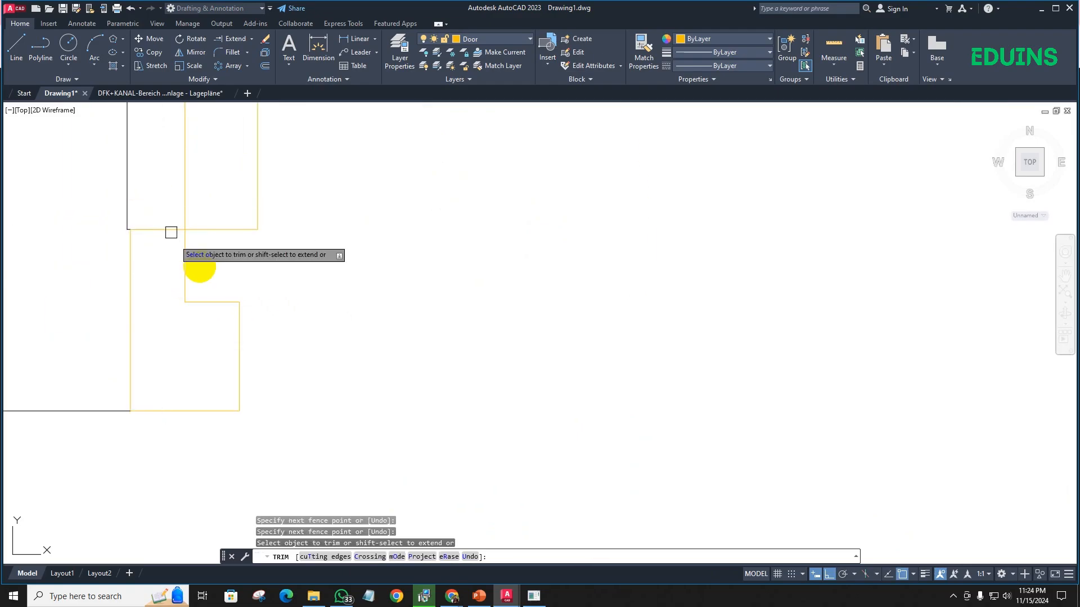
pyautogui.scroll(6, 287, 296)
pyautogui.moveTo(273, 313)
pyautogui.mouseDown()
pyautogui.moveTo(232, 207)
pyautogui.moveTo(235, 151)
pyautogui.moveTo(296, 162)
pyautogui.mouseUp()
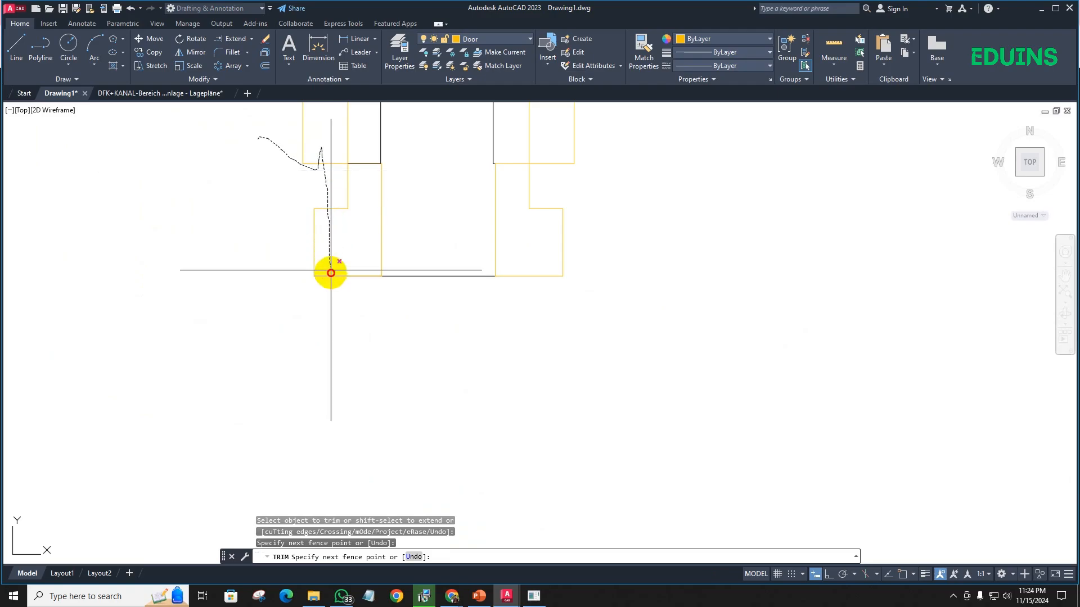
pyautogui.moveTo(330, 272); pyautogui.dragTo(329, 281)
pyautogui.scroll(-7, 482, 272)
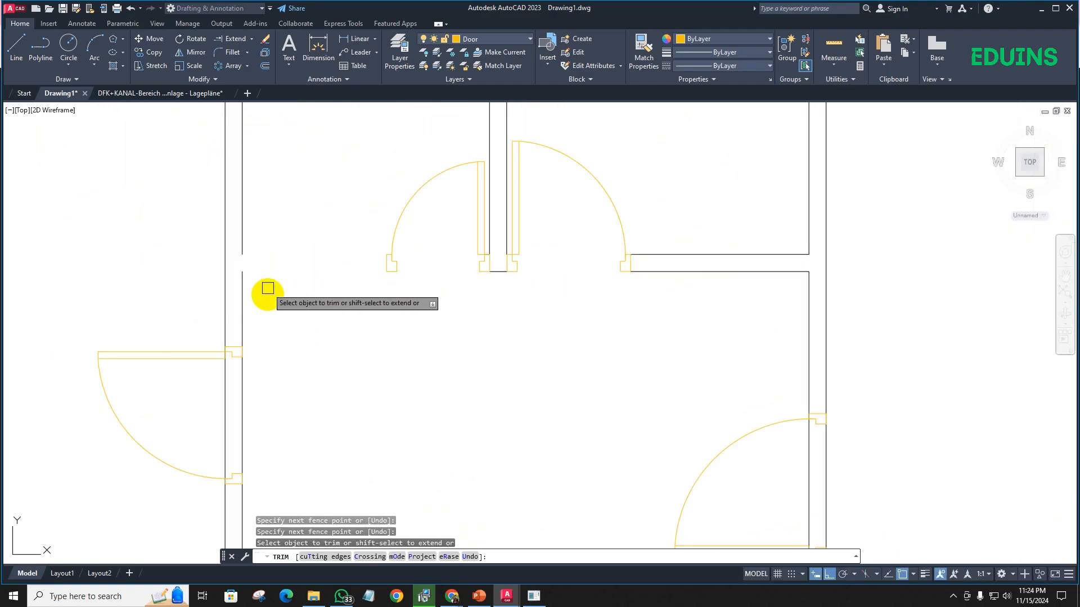
pyautogui.scroll(-5, 268, 288)
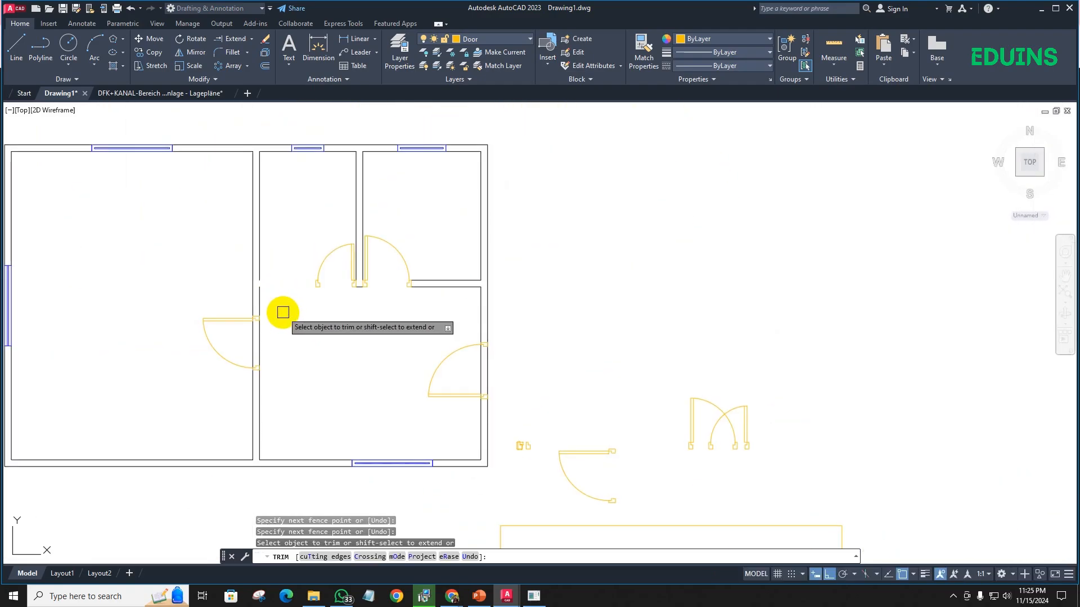
pyautogui.write('u')
pyautogui.press('Return')
pyautogui.scroll(-4, 300, 298)
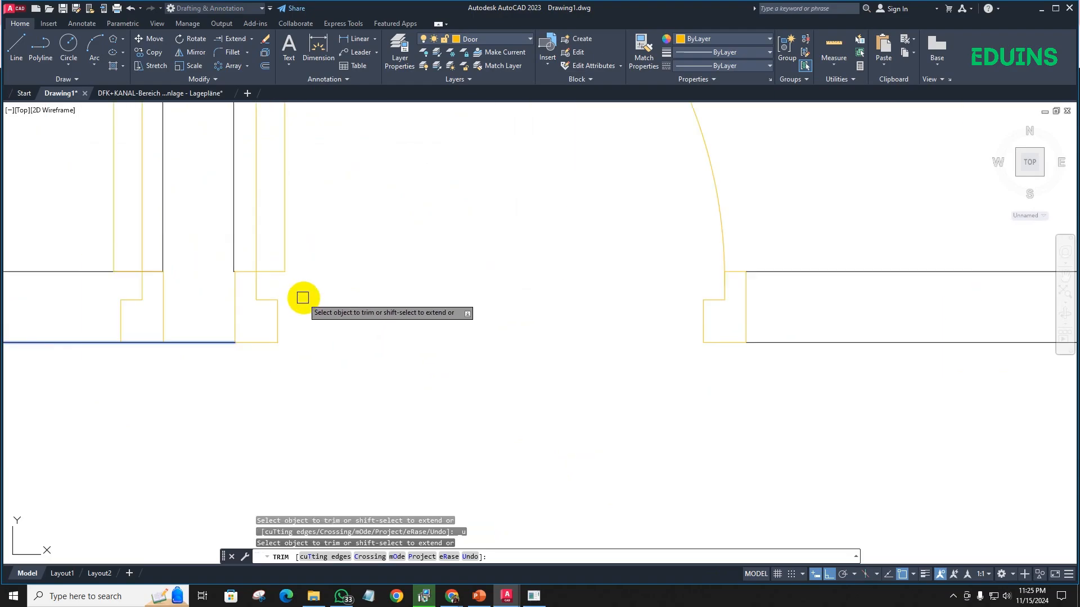
pyautogui.scroll(3, 397, 306)
pyautogui.press('Escape')
# - Move the Door 30 block in the wall so its right jamb's upper outer corner meets the end of the partition's west face
pyautogui.scroll(5, 396, 306)
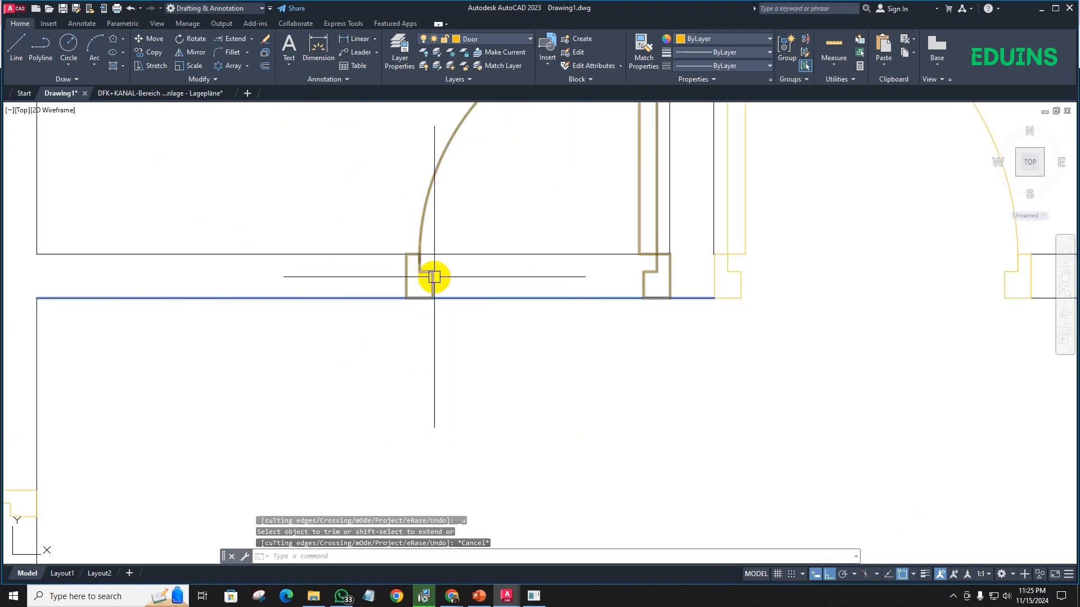
pyautogui.scroll(6, 340, 183)
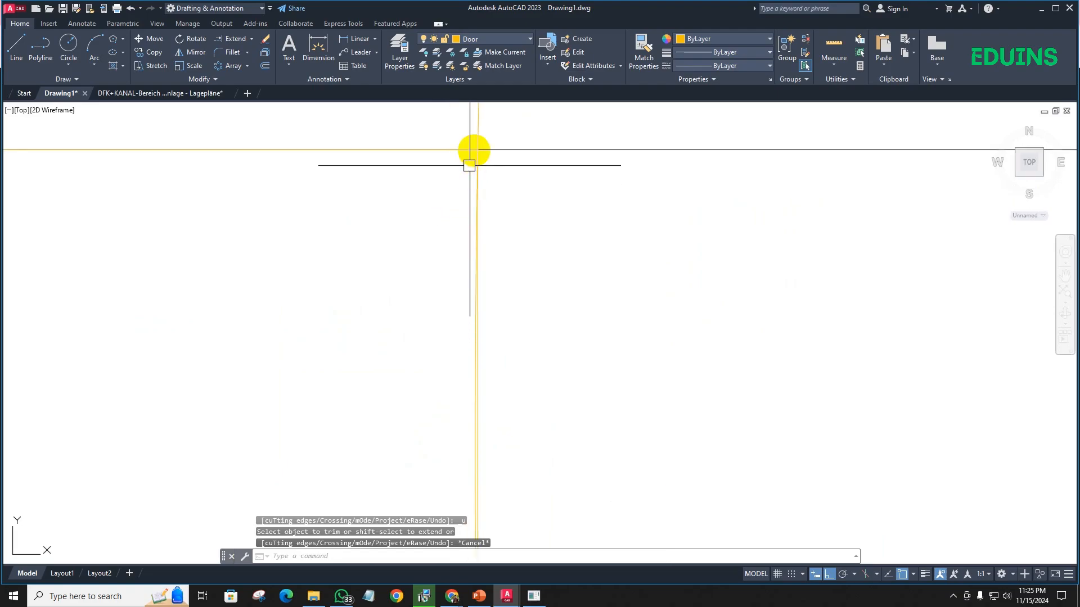
pyautogui.scroll(-8, 477, 169)
pyautogui.scroll(6, 894, 236)
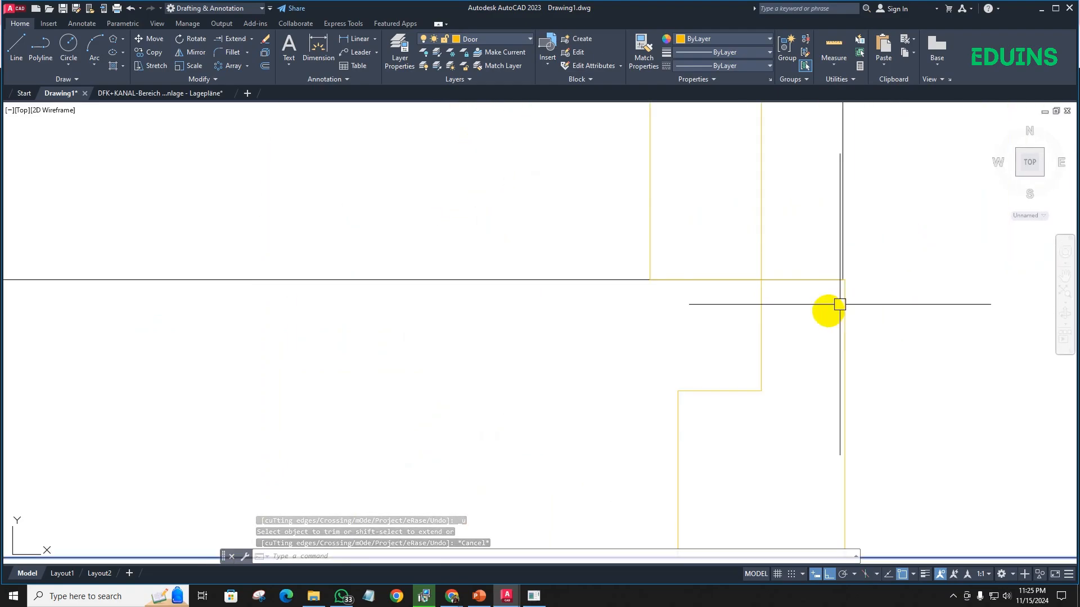
pyautogui.scroll(5, 832, 253)
pyautogui.click(817, 243)
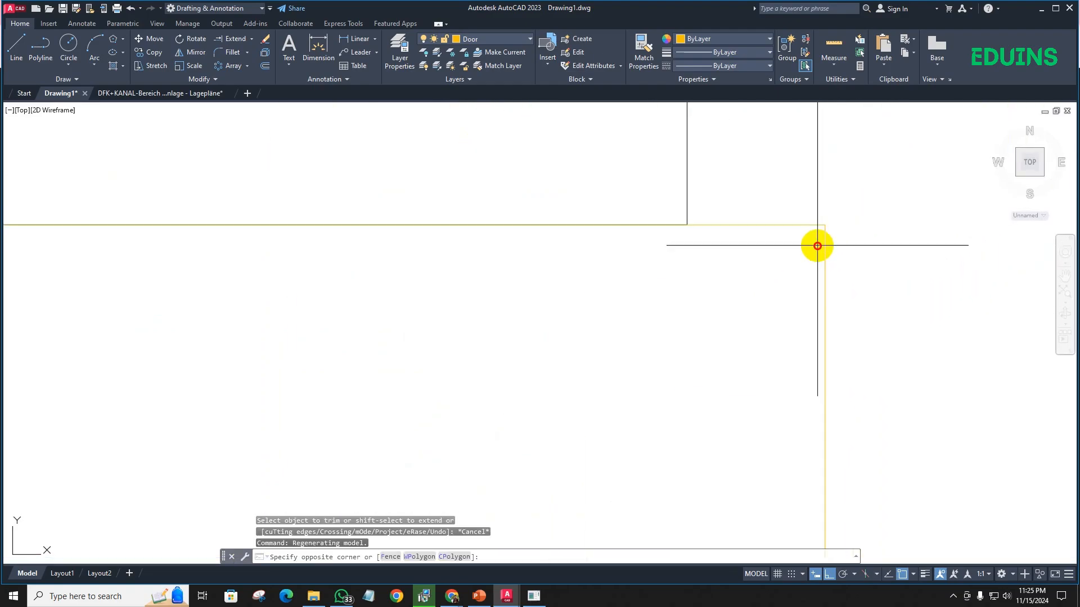
pyautogui.click(766, 286)
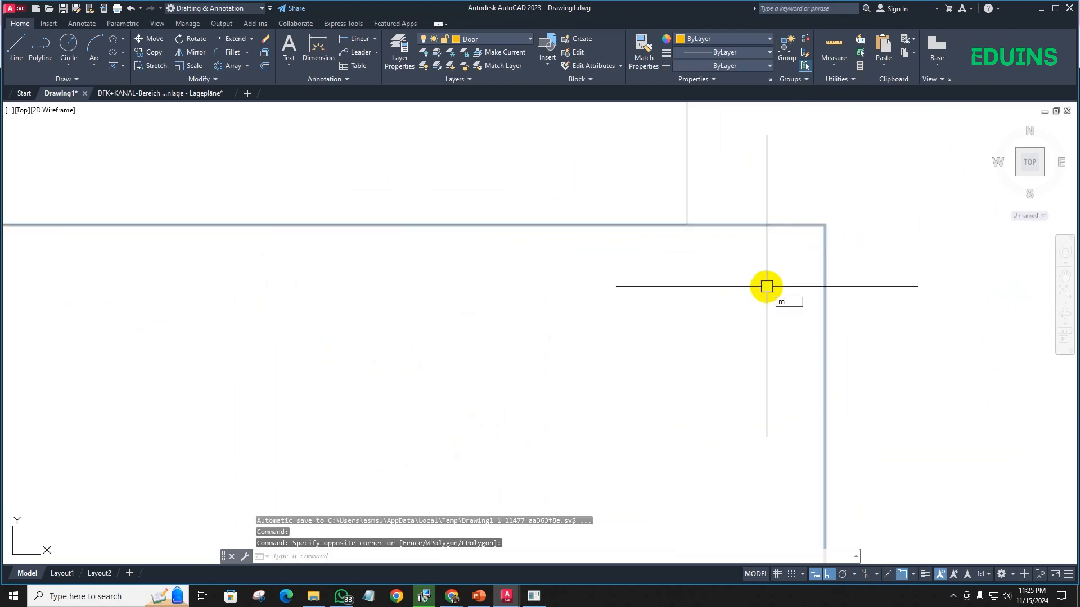
pyautogui.write('m')
pyautogui.press('Return')
pyautogui.click(822, 224)
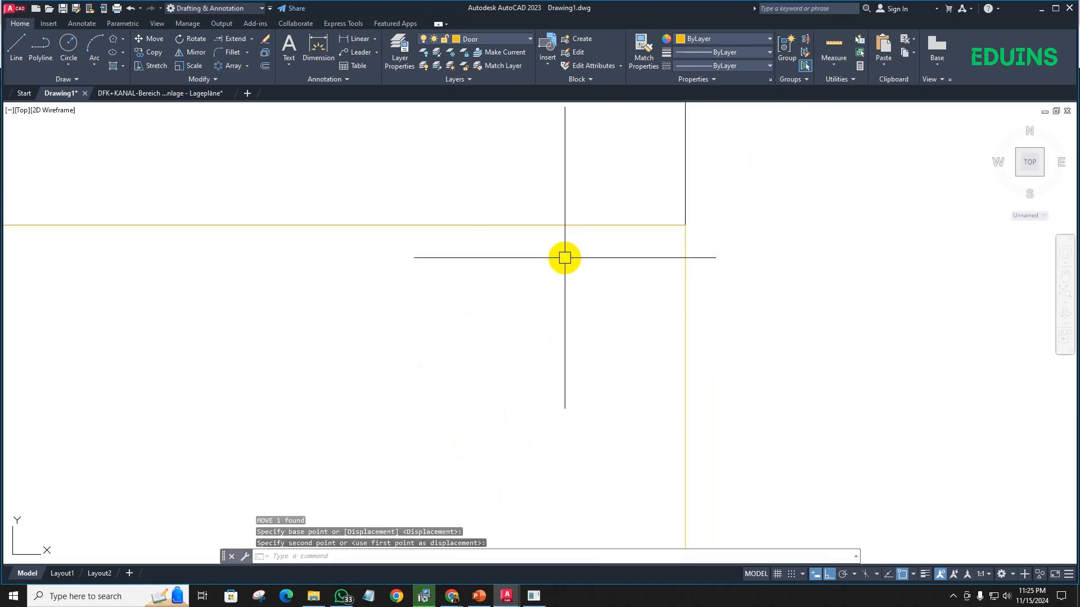
pyautogui.scroll(-4, 565, 258)
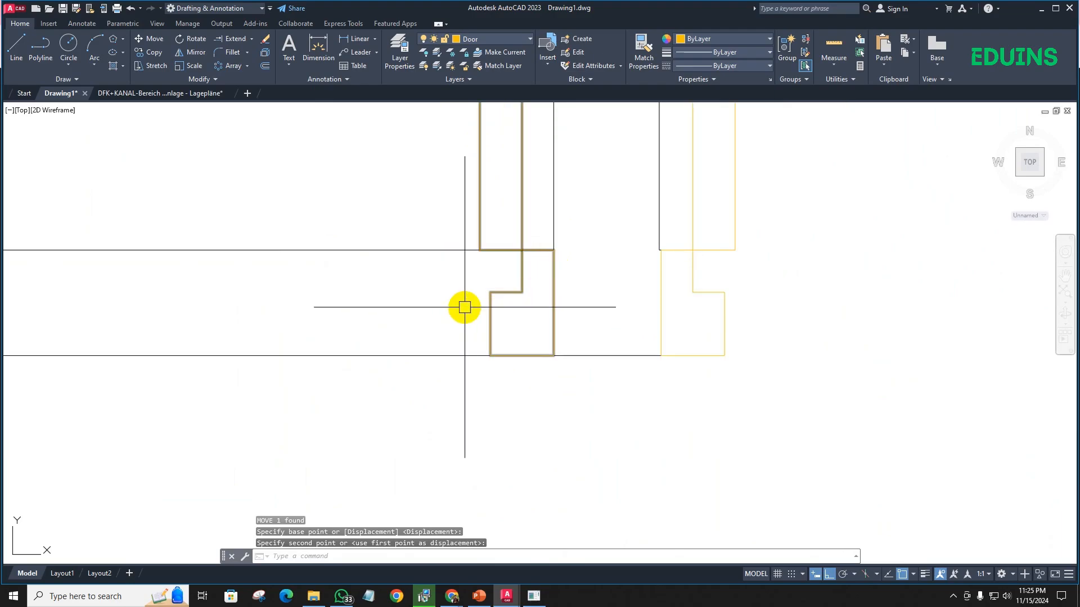
pyautogui.scroll(-4, 464, 307)
pyautogui.click(410, 353)
pyautogui.write('tr')
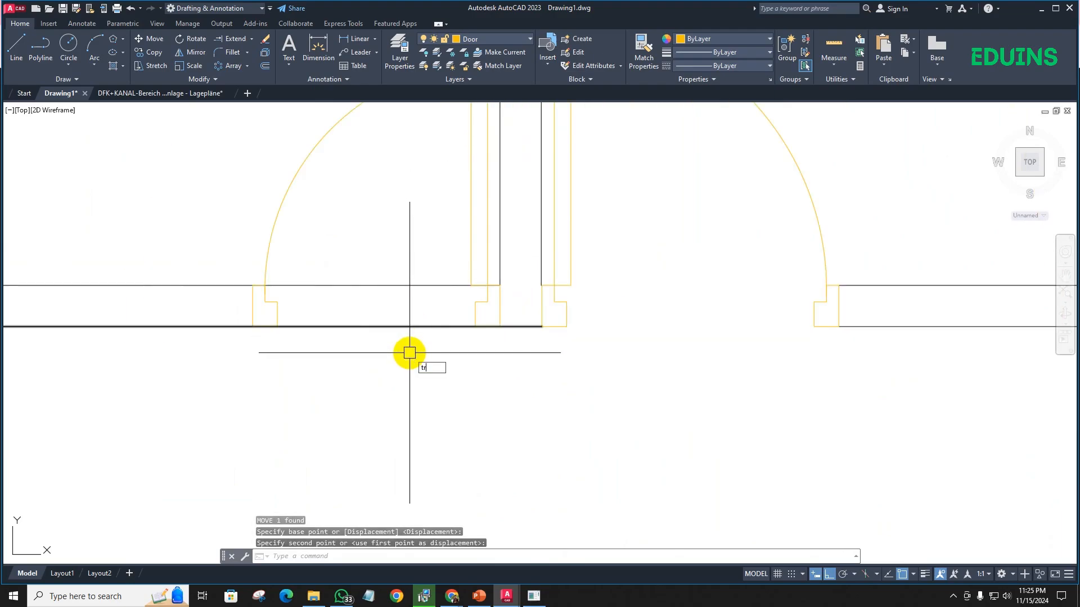
pyautogui.press('Return')
pyautogui.press('Escape')
pyautogui.press('Escape')
pyautogui.press('Escape')
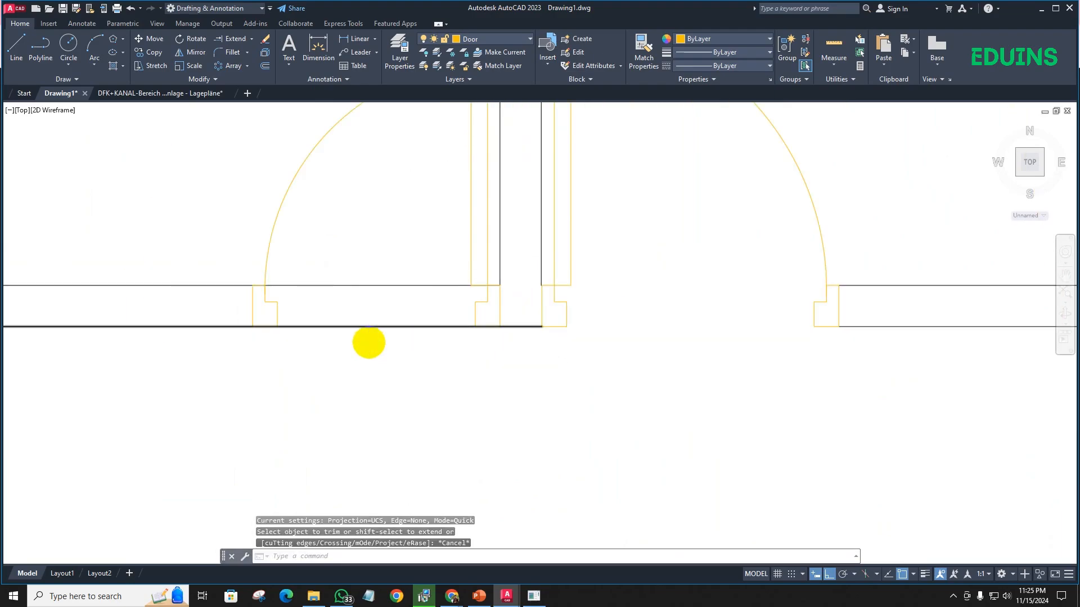
# - Trim the upper and lower wall lines across the Door 30 opening and behind its jambs
pyautogui.scroll(-3, 394, 343)
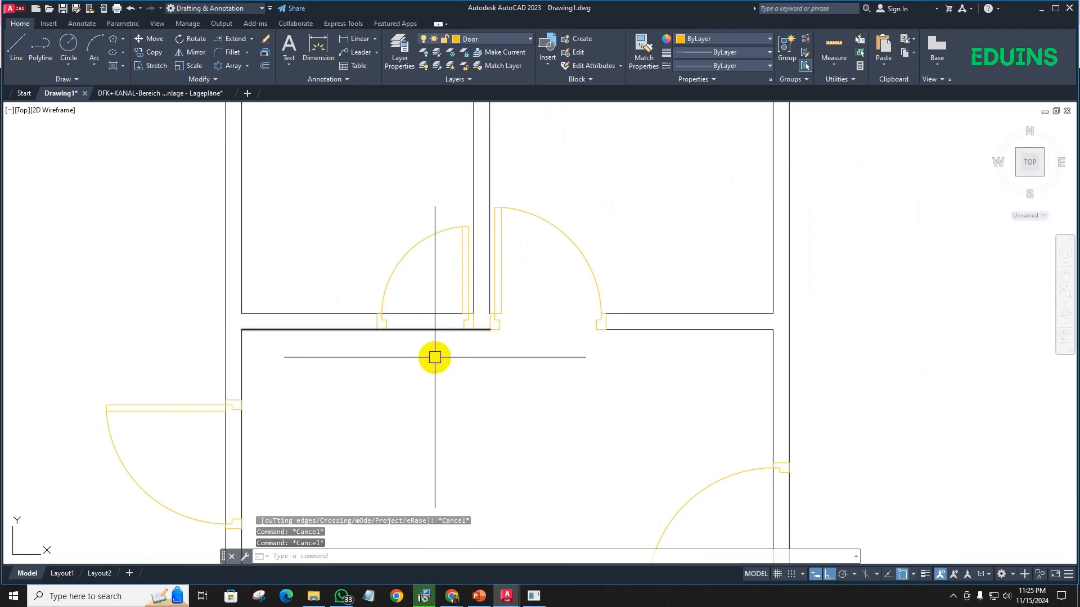
pyautogui.write('tr')
pyautogui.press('Return')
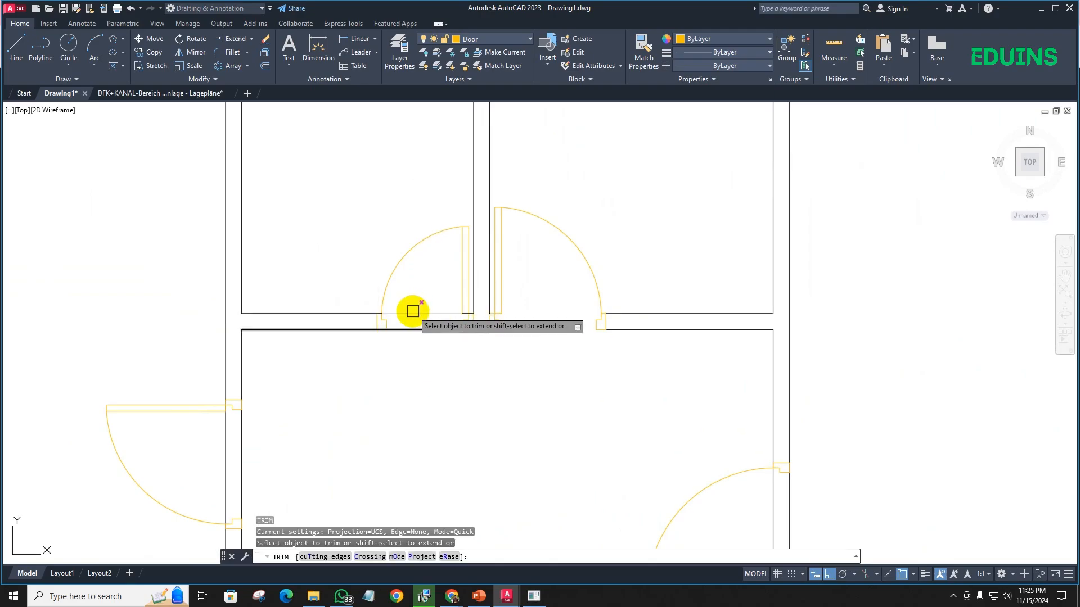
pyautogui.click(413, 311)
pyautogui.scroll(6, 410, 329)
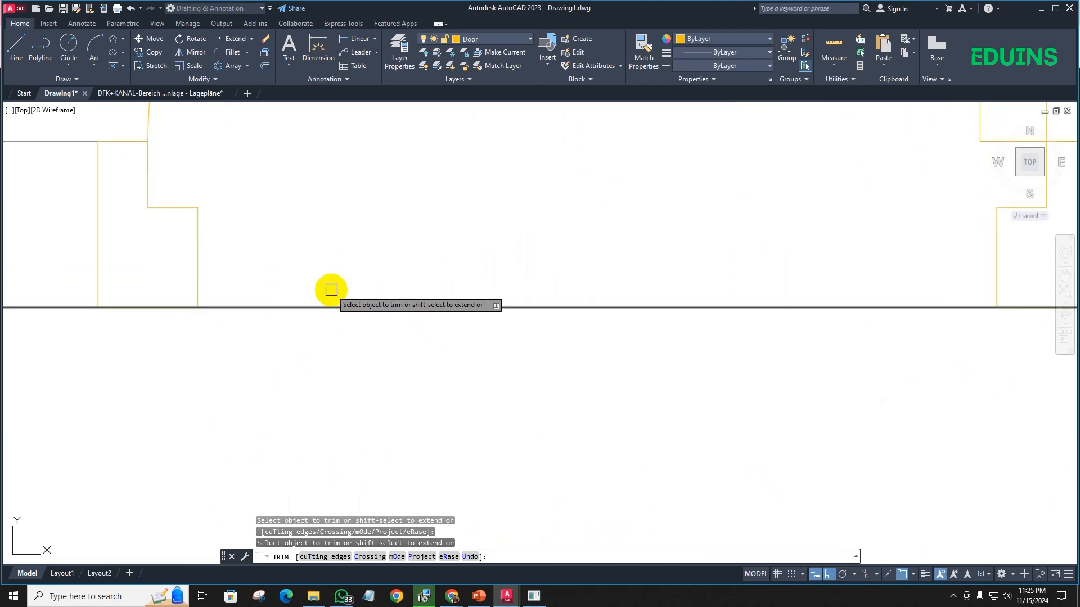
pyautogui.moveTo(419, 294); pyautogui.dragTo(424, 347)
pyautogui.scroll(-6, 424, 347)
pyautogui.moveTo(424, 347); pyautogui.dragTo(398, 303, button='middle')
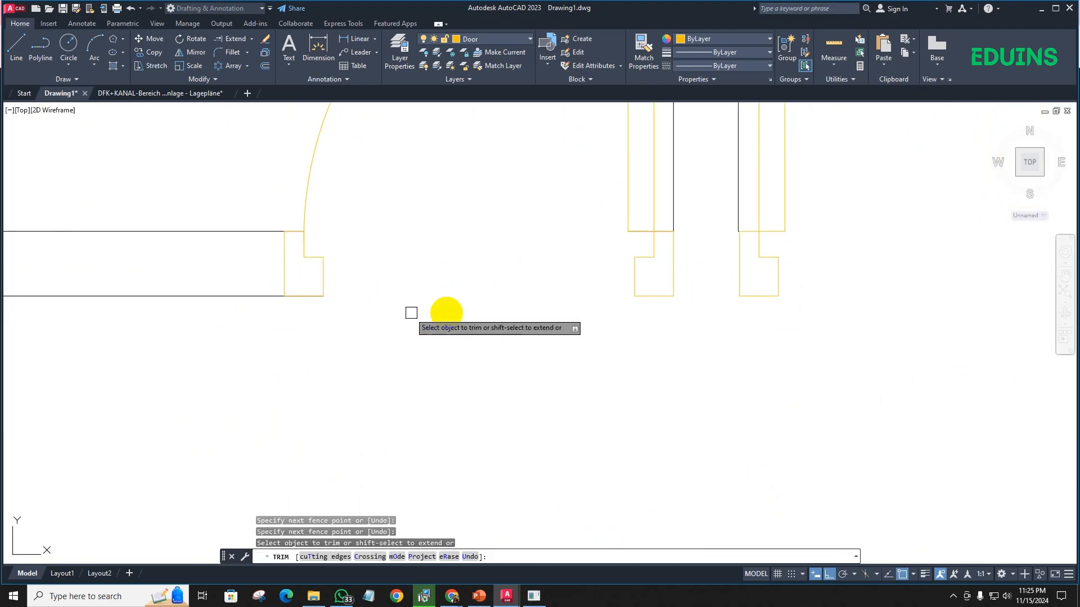
pyautogui.scroll(-2, 594, 263)
pyautogui.moveTo(592, 309); pyautogui.dragTo(519, 325, button='middle')
pyautogui.press('Escape')
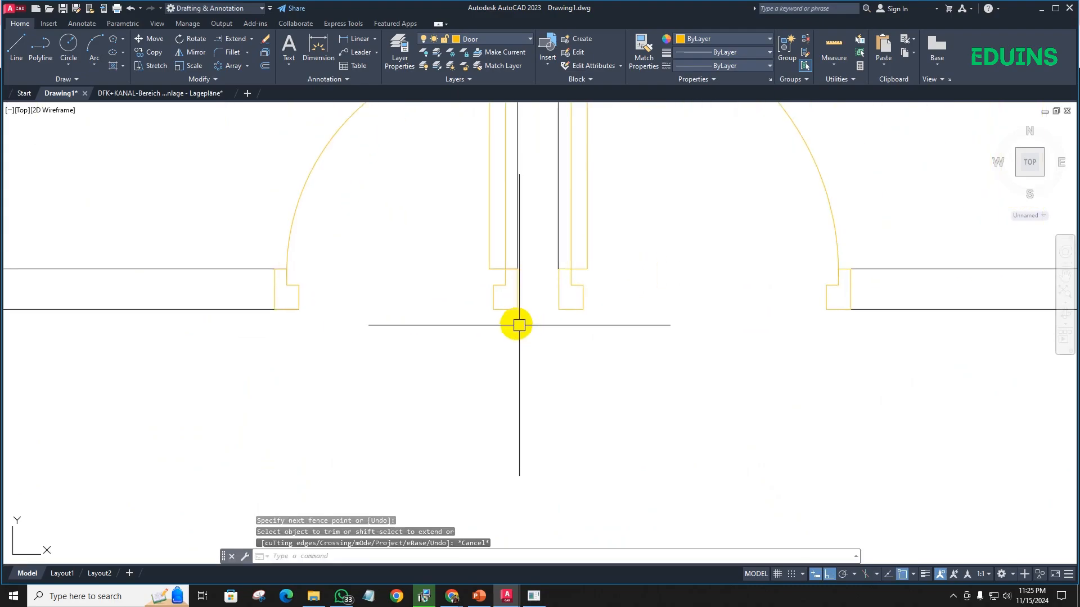
# - Draw a line between the lower outer corners of the two adjacent jambs to close the wall between Door 30 and Door 36
pyautogui.write('l')
pyautogui.press('Return')
pyautogui.click(559, 310)
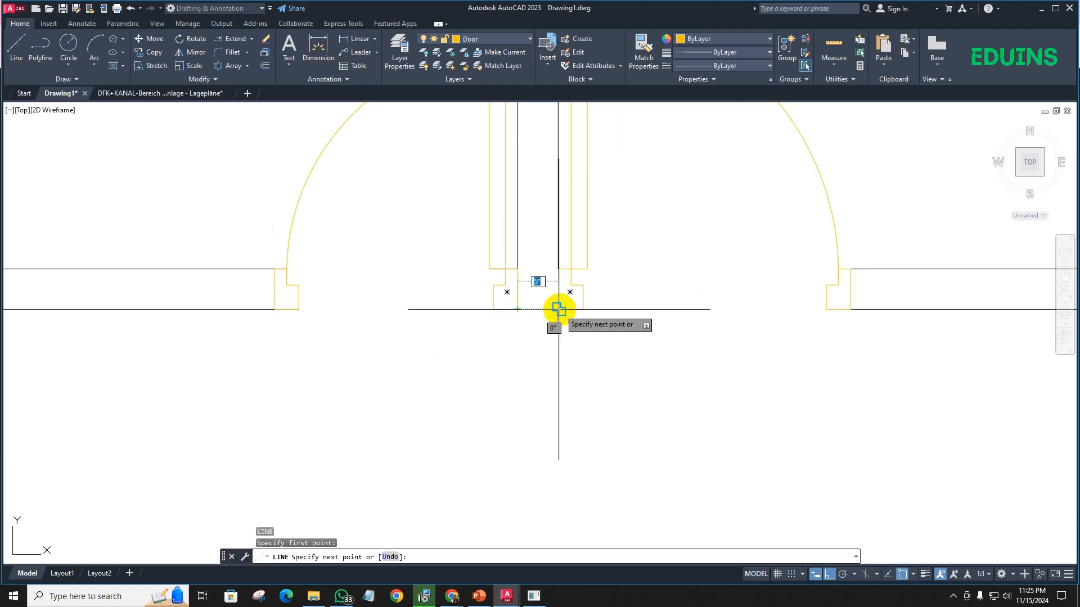
pyautogui.press('Escape')
# - Match the properties of the partition's wall line onto the short closing line between the two doors
pyautogui.write('m')
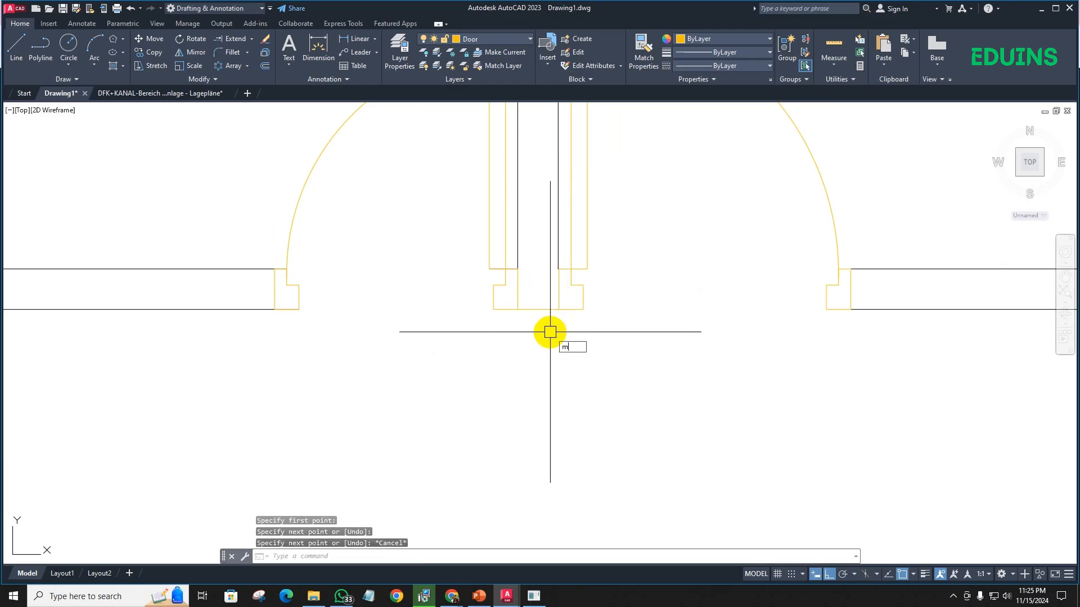
pyautogui.write('a')
pyautogui.press('Return')
pyautogui.click(516, 224)
pyautogui.scroll(-3, 527, 338)
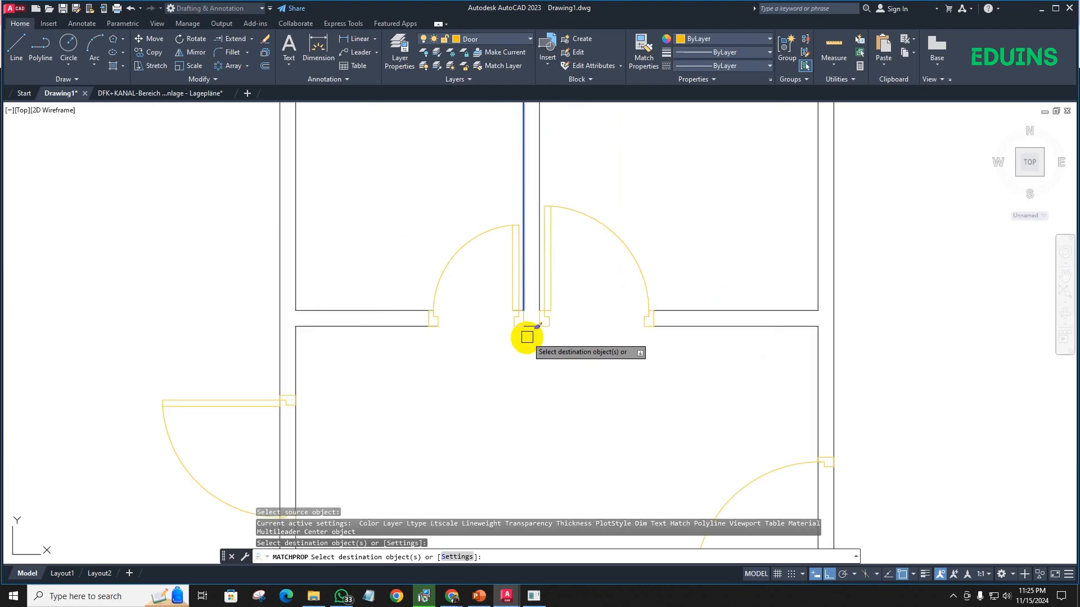
pyautogui.moveTo(527, 338); pyautogui.dragTo(544, 323, button='middle')
pyautogui.press('Escape')
# - Trim both wall lines across the opening and behind the jambs of the door between the large west room and the lower east room
pyautogui.scroll(-4, 482, 345)
pyautogui.moveTo(481, 344); pyautogui.dragTo(479, 279, button='middle')
pyautogui.scroll(6, 438, 272)
pyautogui.moveTo(606, 253); pyautogui.dragTo(466, 290, button='middle')
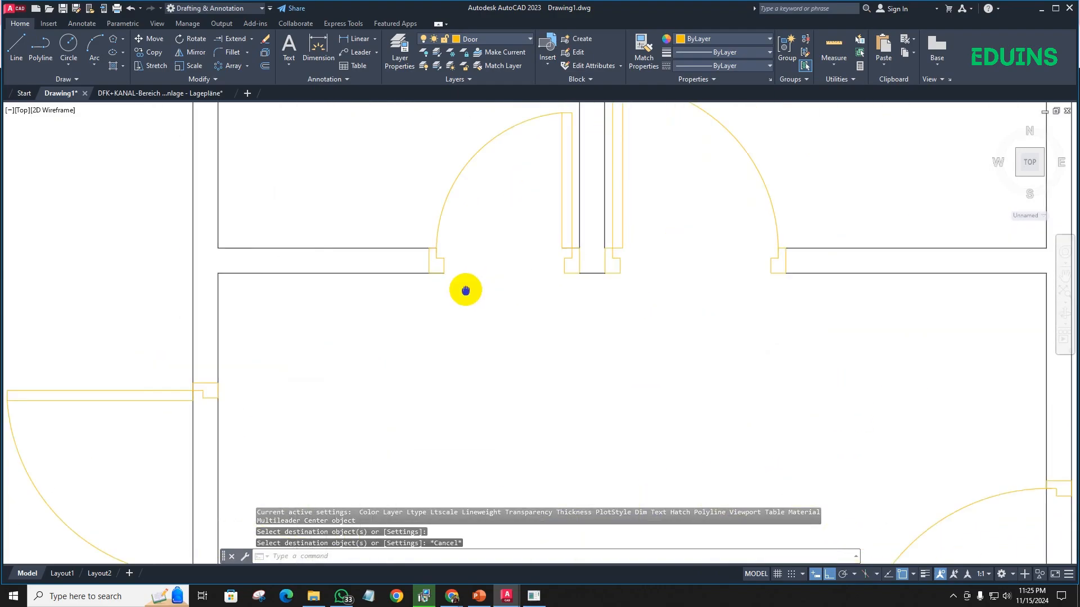
pyautogui.scroll(-2, 465, 290)
pyautogui.write('tr')
pyautogui.press('Return')
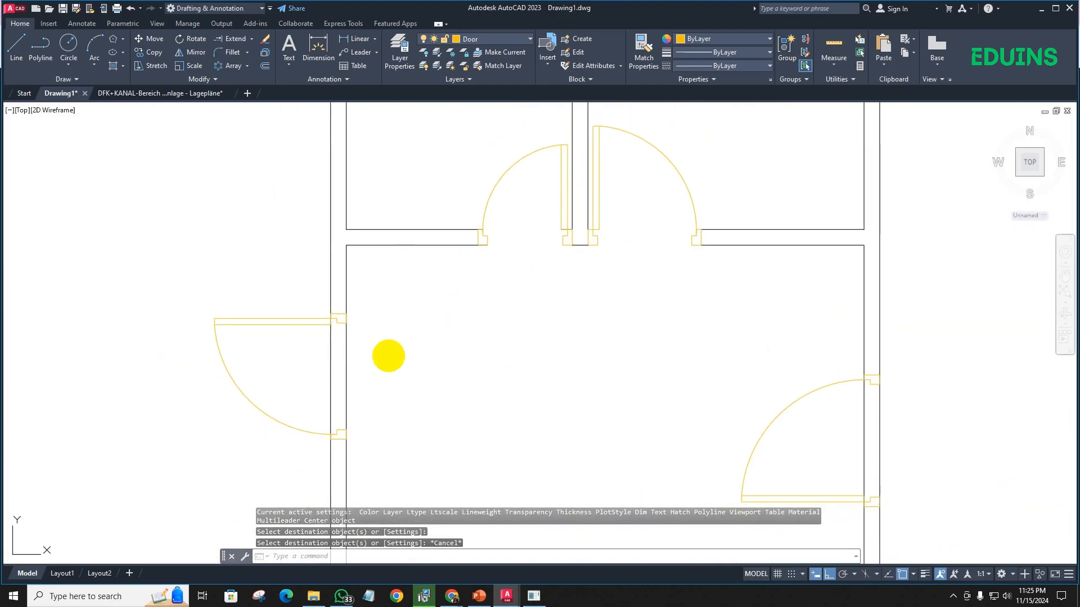
pyautogui.click(388, 367)
pyautogui.scroll(4, 337, 321)
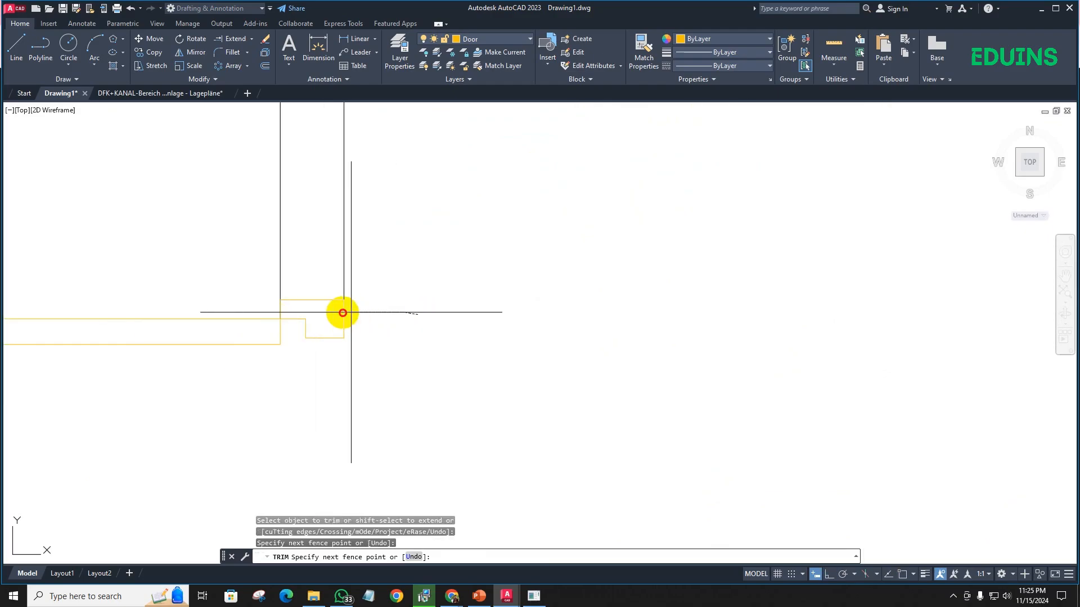
pyautogui.moveTo(259, 310); pyautogui.dragTo(257, 312)
pyautogui.scroll(-4, 362, 427)
pyautogui.moveTo(362, 444); pyautogui.dragTo(386, 248, button='middle')
pyautogui.scroll(5, 378, 391)
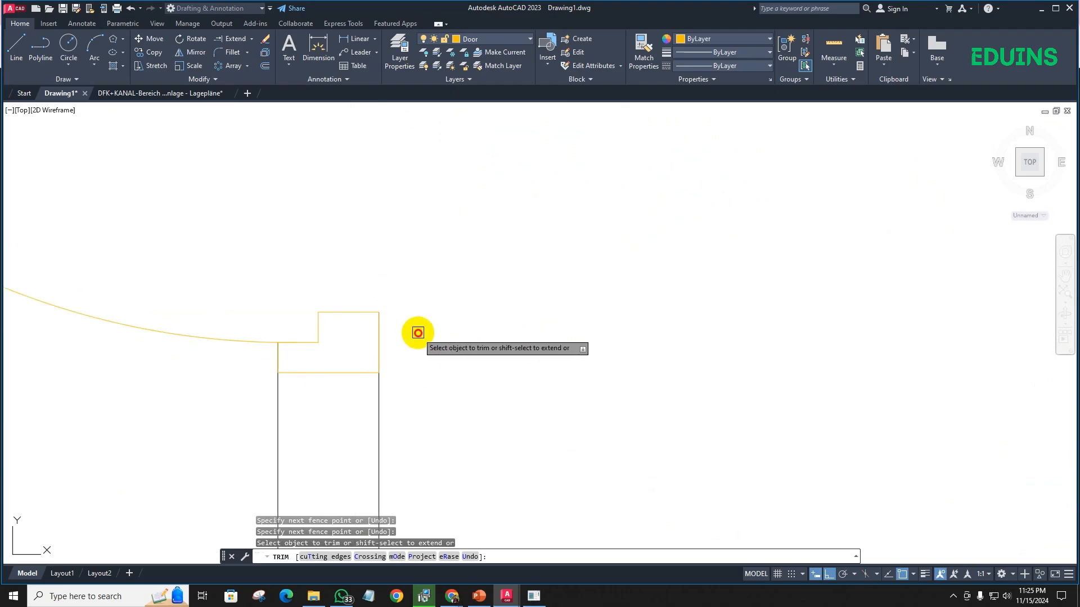
pyautogui.moveTo(418, 333); pyautogui.dragTo(225, 355)
pyautogui.scroll(-6, 499, 349)
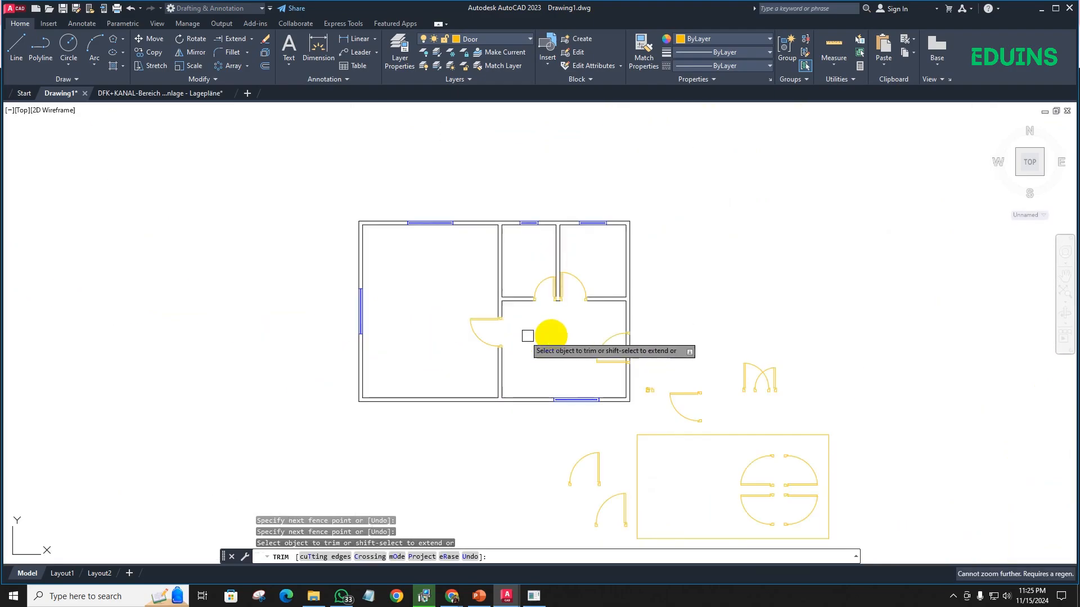
pyautogui.press('Escape')
pyautogui.scroll(-2, 465, 320)
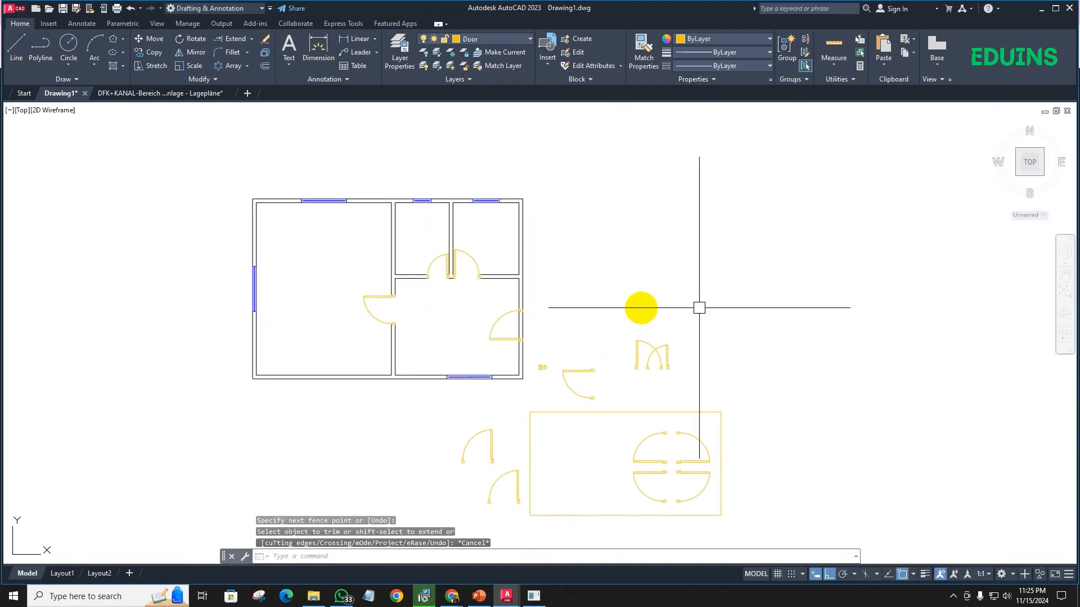
# - Erase the leftover door blocks, the enclosing rectangle and the small stray symbols outside the floor plan
pyautogui.moveTo(783, 438); pyautogui.dragTo(737, 343, button='middle')
pyautogui.click(728, 474)
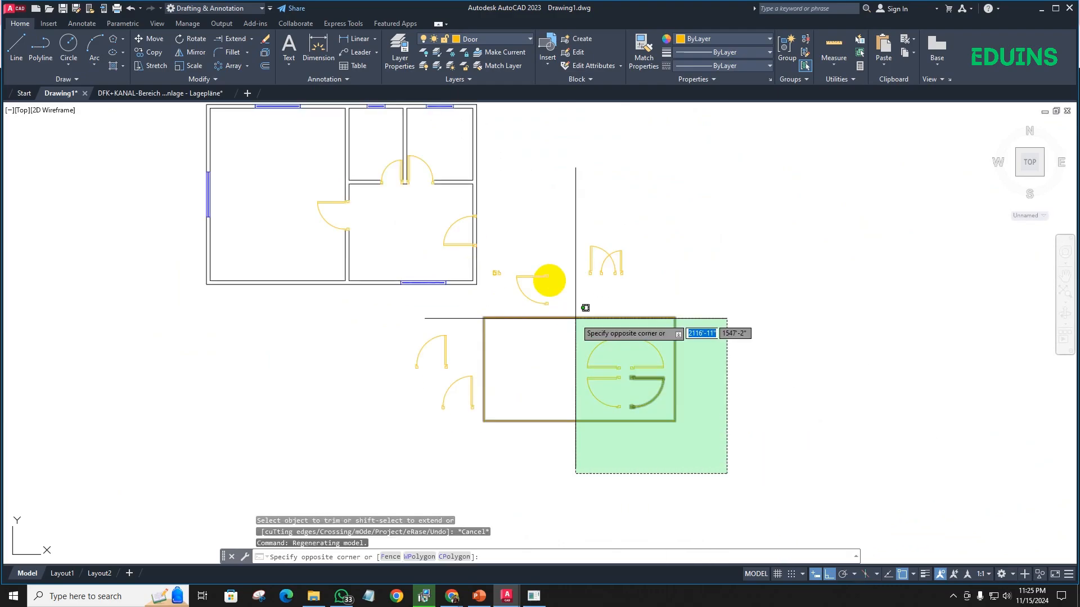
pyautogui.click(497, 227)
pyautogui.press('Delete')
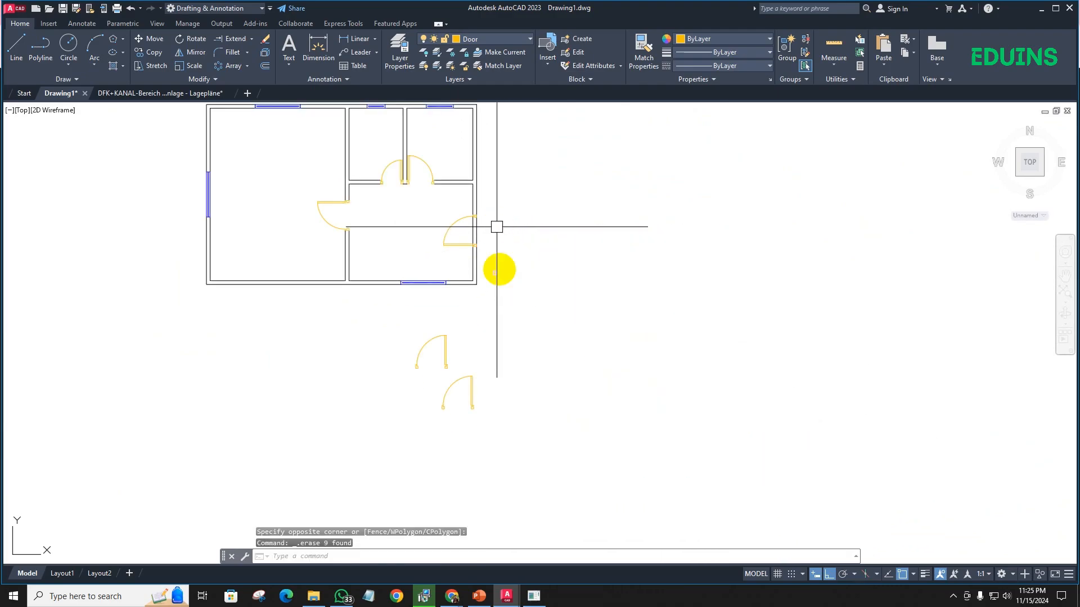
pyautogui.click(503, 477)
pyautogui.click(393, 318)
pyautogui.press('Delete')
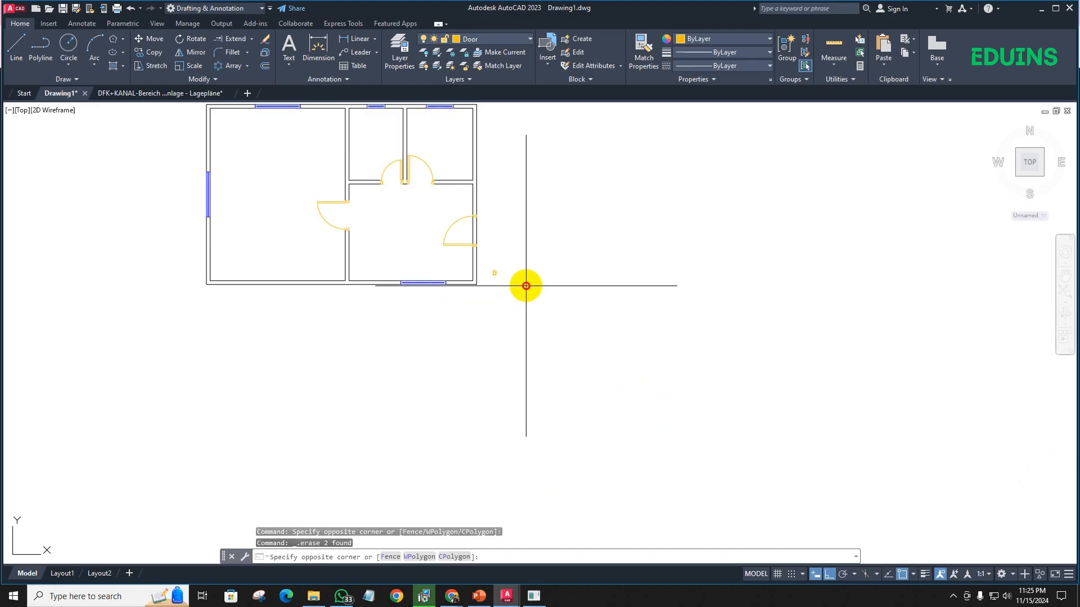
pyautogui.click(526, 285)
pyautogui.click(488, 255)
pyautogui.press('Delete')
pyautogui.scroll(4, 470, 271)
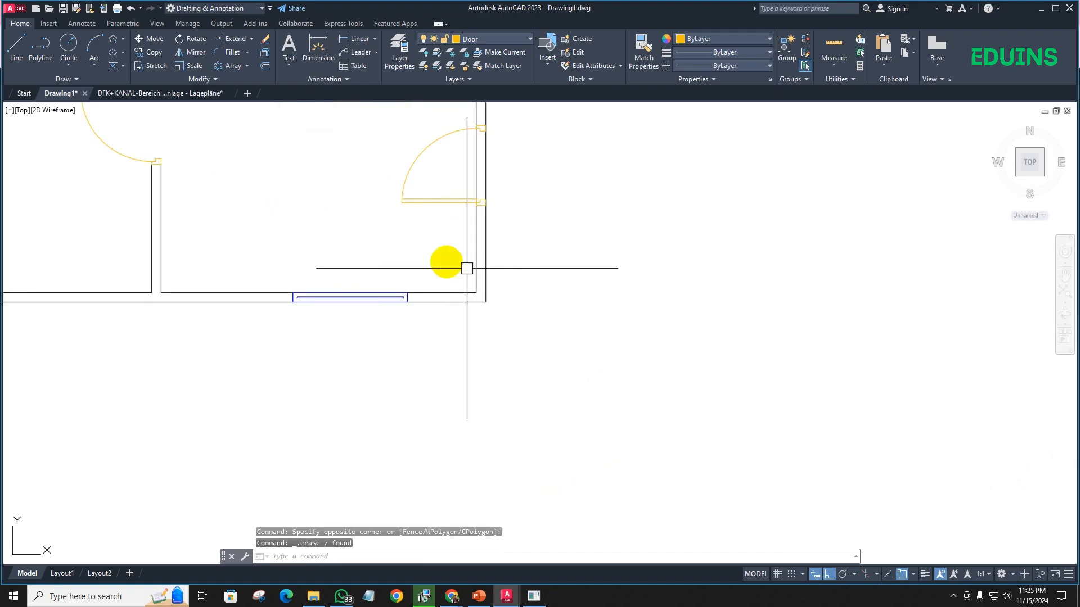
pyautogui.scroll(-6, 427, 255)
pyautogui.moveTo(426, 253); pyautogui.dragTo(421, 305, button='middle')
pyautogui.scroll(2, 421, 305)
pyautogui.press('Return')
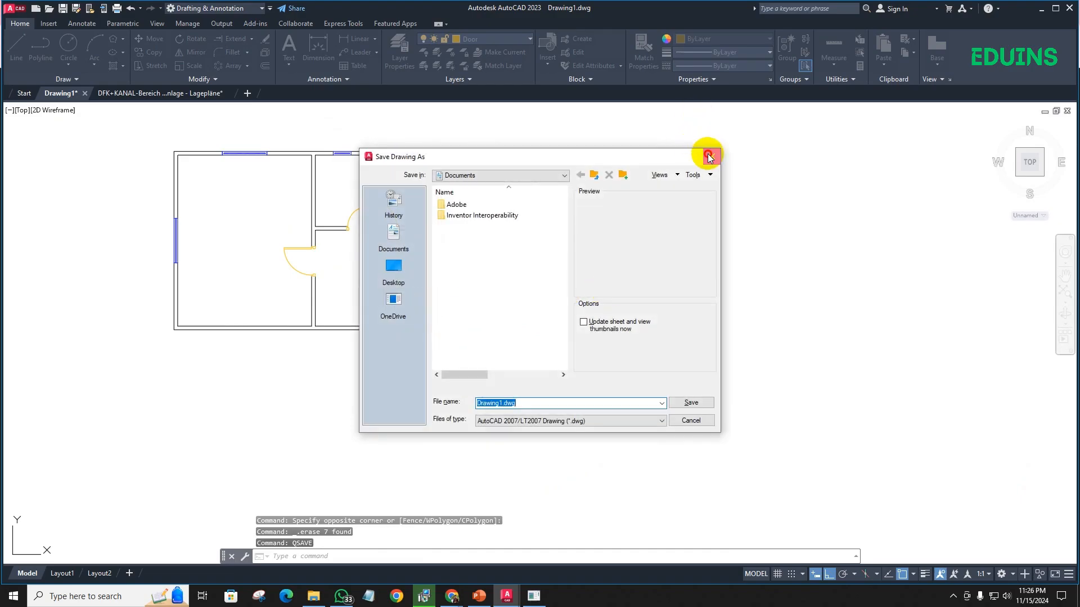
pyautogui.click(709, 156)
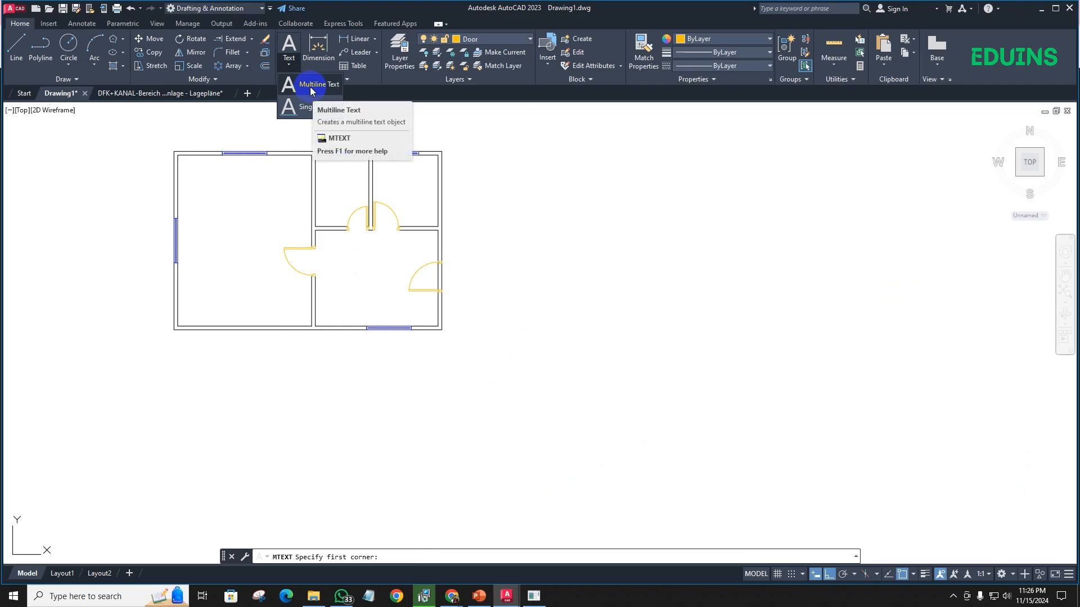
# - Make Text the current layer and add the multiline text "Bed Room" in the upper part of the large west room
pyautogui.click(482, 38)
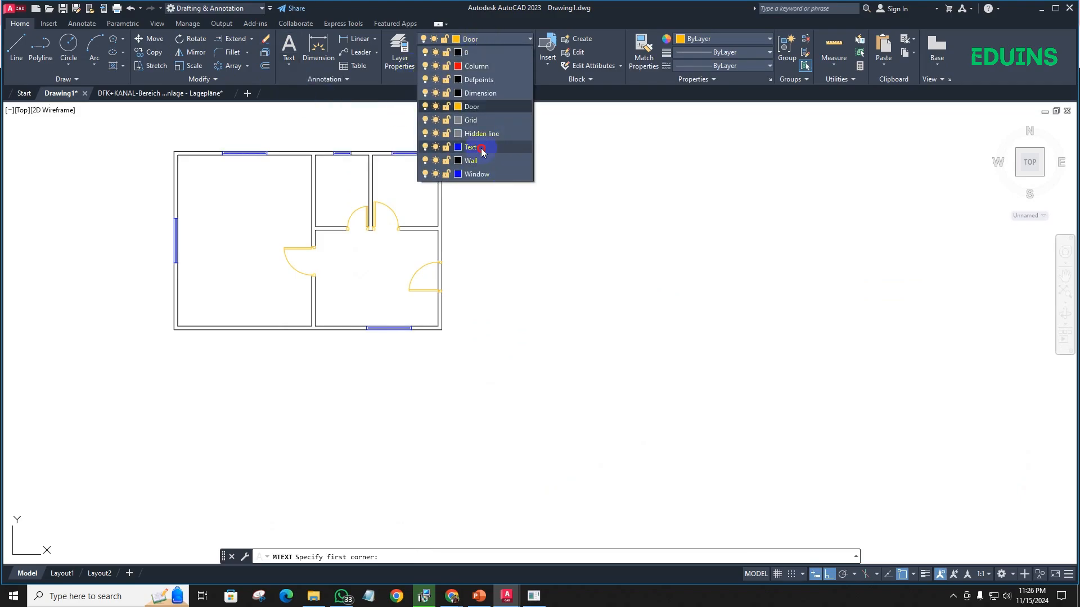
pyautogui.click(482, 147)
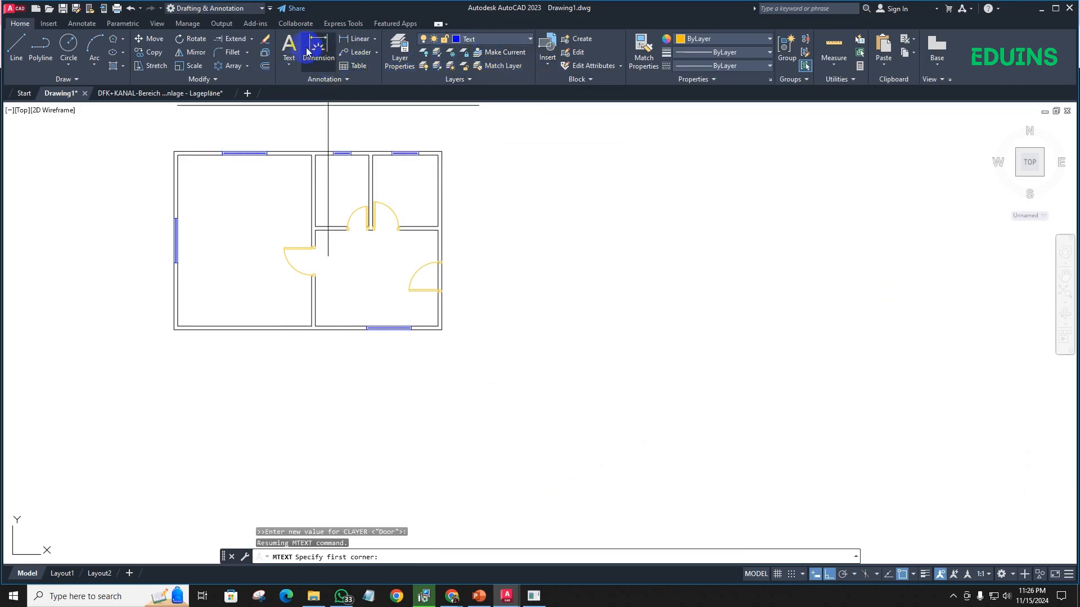
pyautogui.click(292, 58)
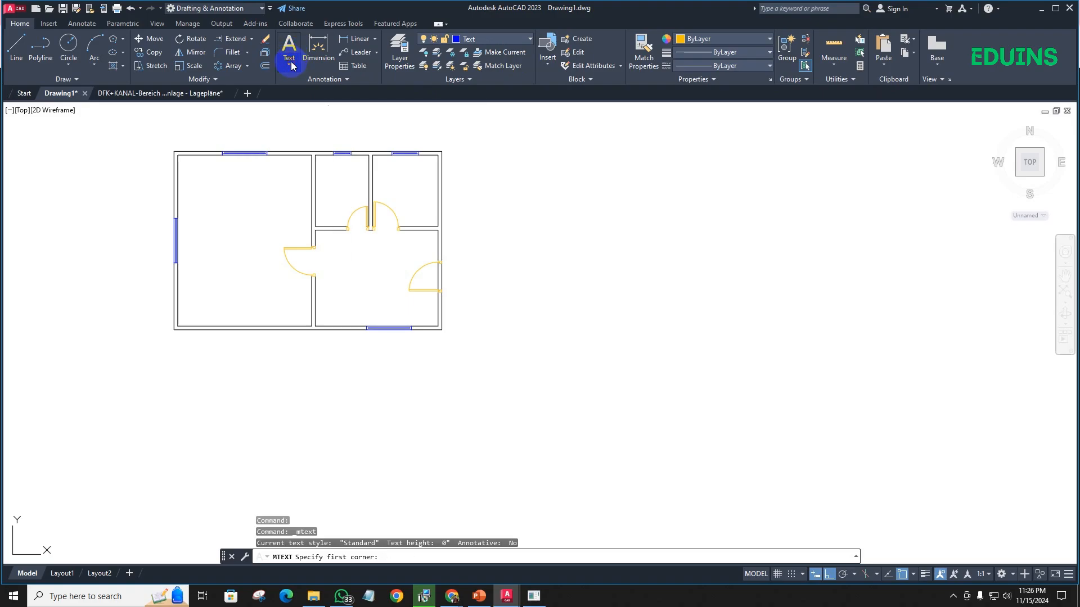
pyautogui.click(179, 187)
pyautogui.click(302, 217)
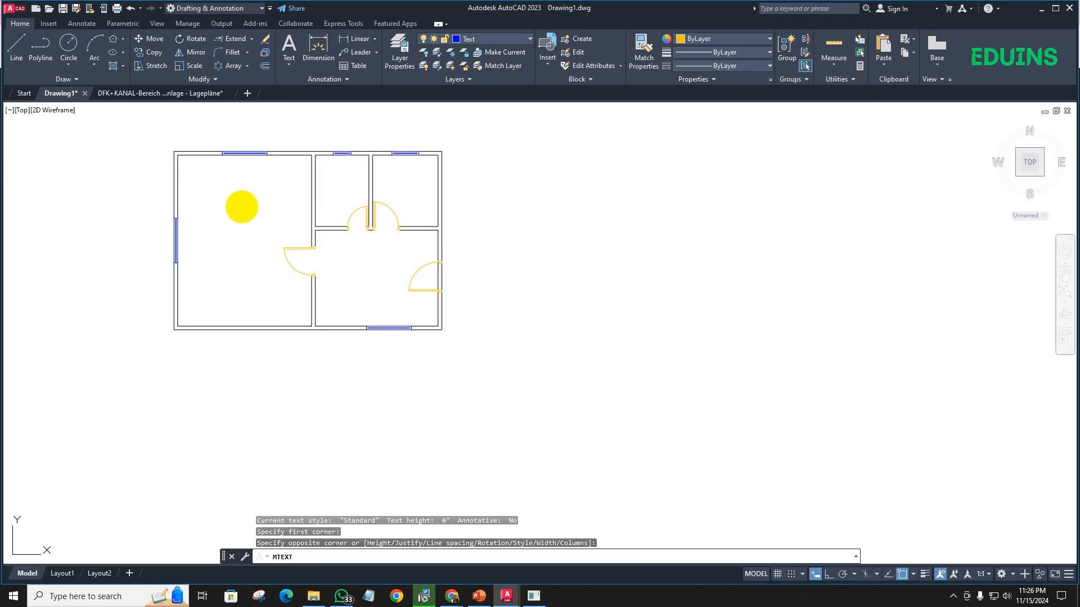
pyautogui.scroll(-10, 256, 193)
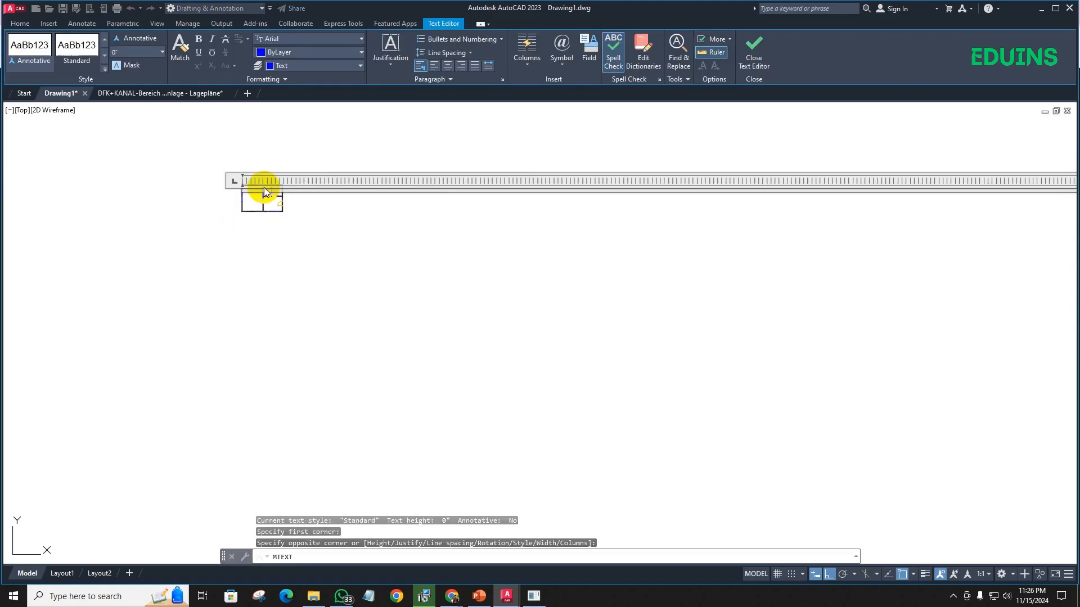
pyautogui.moveTo(788, 177); pyautogui.dragTo(265, 180)
pyautogui.scroll(7, 259, 186)
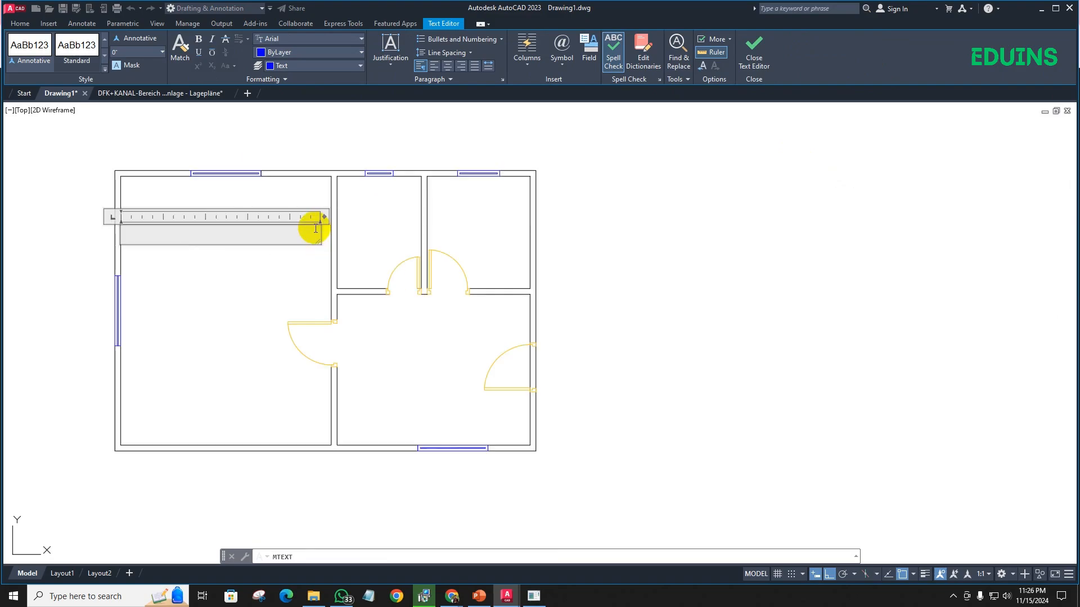
pyautogui.scroll(-2, 131, 228)
pyautogui.moveTo(142, 243); pyautogui.dragTo(248, 248, button='middle')
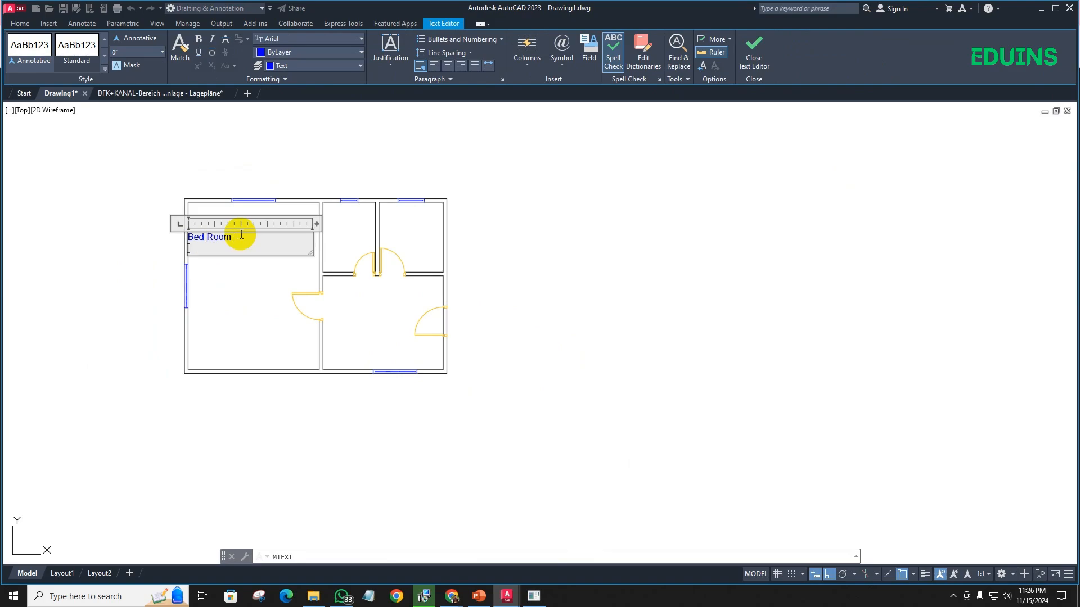
pyautogui.click(251, 276)
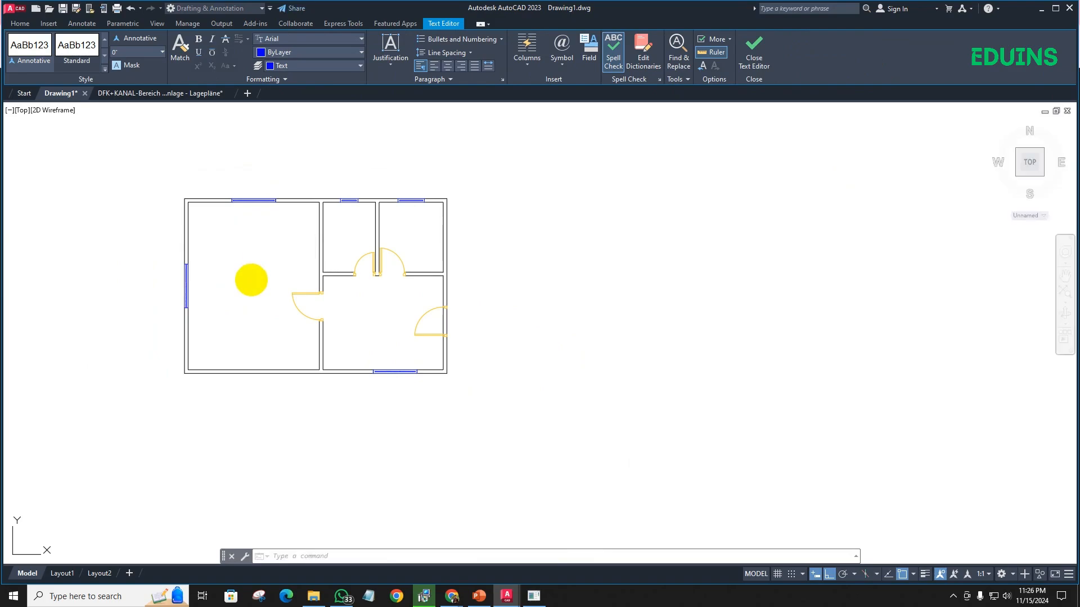
# - Examine the size of the Bed Room text close up against the west room's wall
pyautogui.scroll(-2, 242, 263)
pyautogui.scroll(6, 206, 247)
pyautogui.scroll(-3, 236, 233)
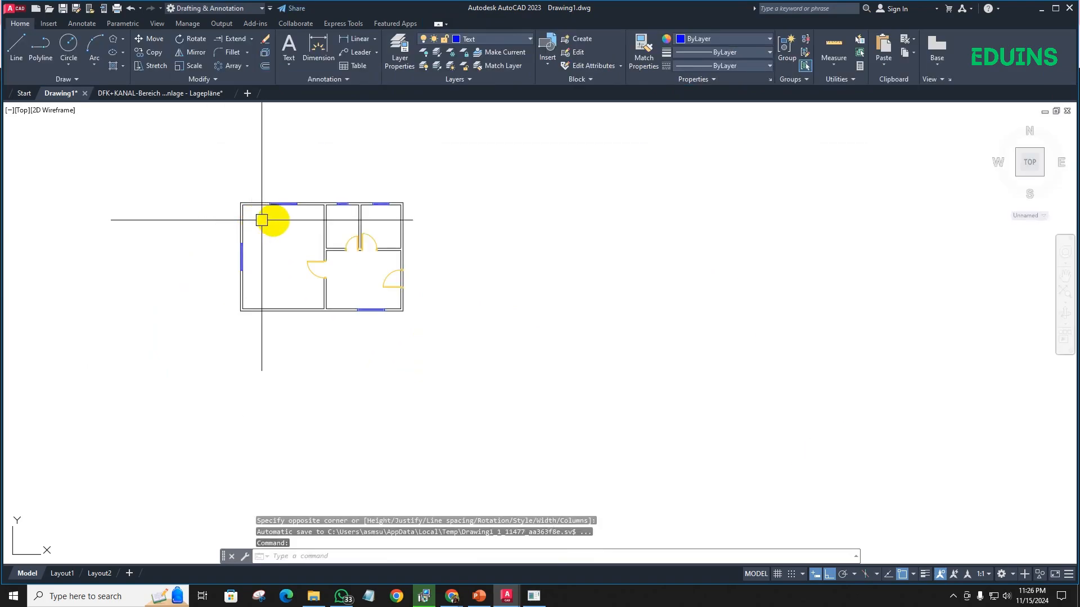
pyautogui.scroll(6, 248, 217)
pyautogui.moveTo(191, 268)
pyautogui.mouseDown(button='middle')
pyautogui.moveTo(64, 247)
pyautogui.moveTo(274, 259)
pyautogui.moveTo(308, 285)
pyautogui.mouseUp(button='middle')
pyautogui.click(254, 257)
pyautogui.scroll(4, 258, 263)
pyautogui.scroll(-2, 259, 265)
pyautogui.press('Escape')
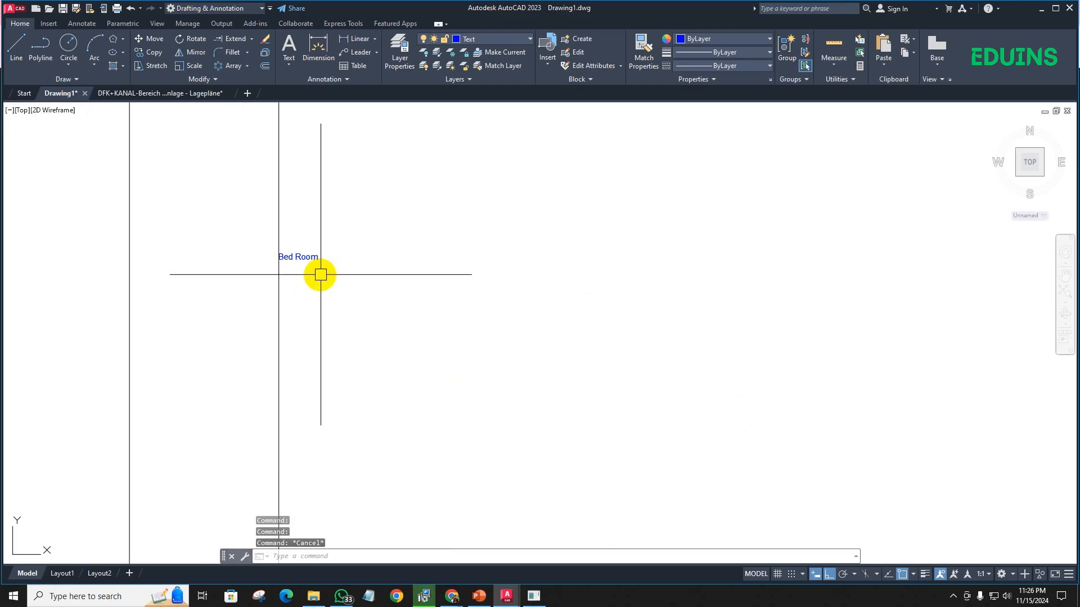
pyautogui.scroll(2, 313, 272)
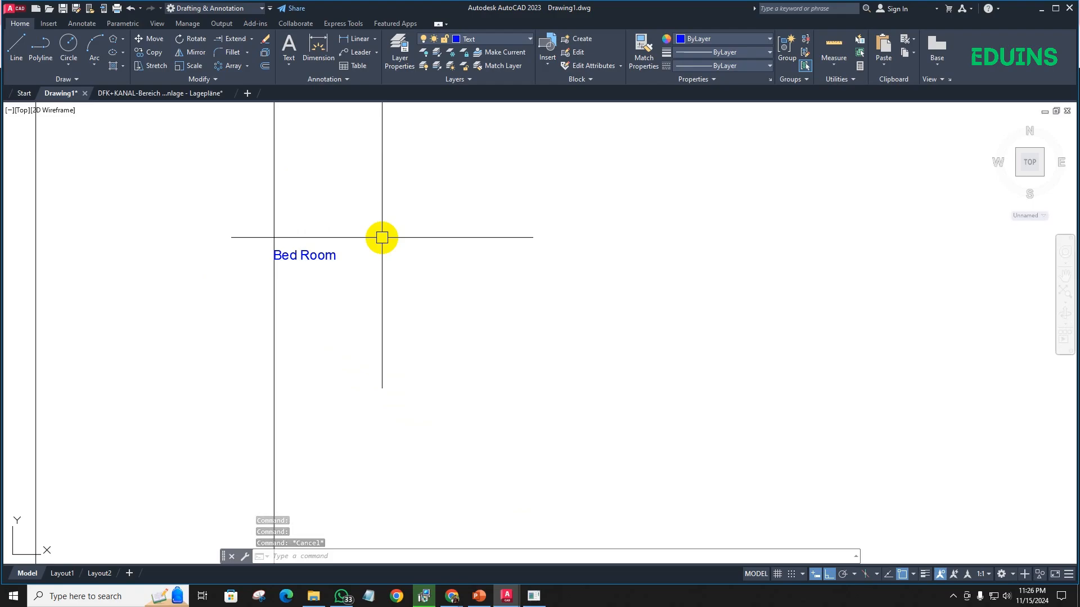
pyautogui.write('D')
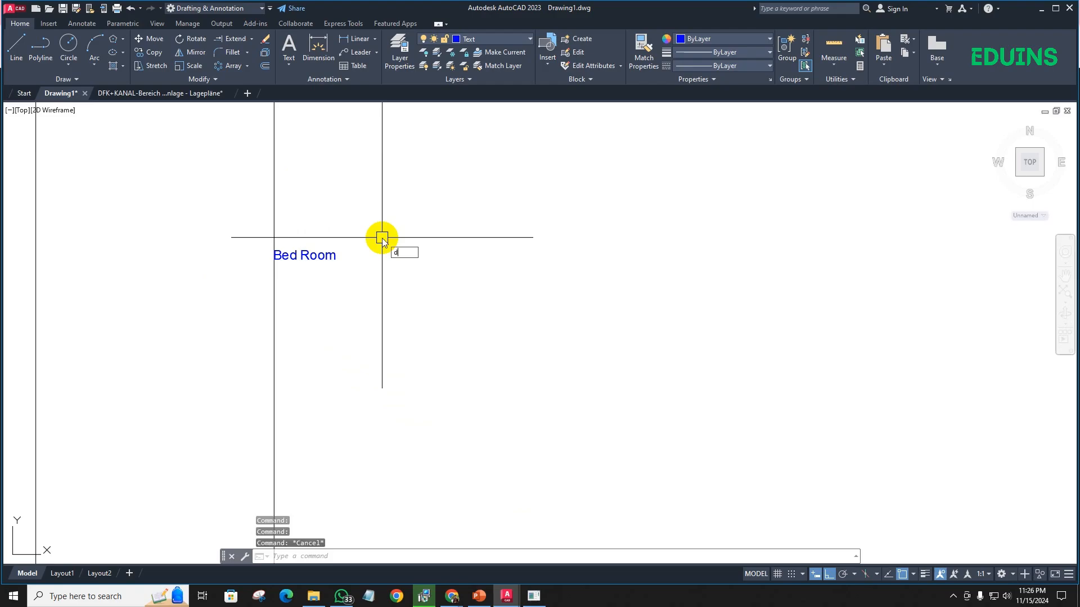
pyautogui.press('Return')
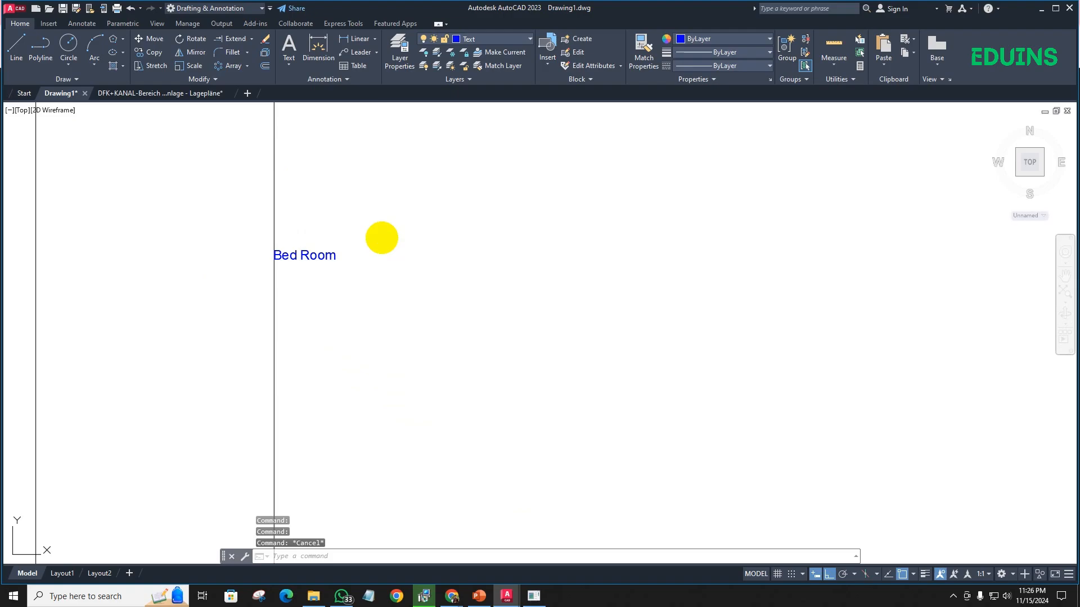
pyautogui.click(679, 194)
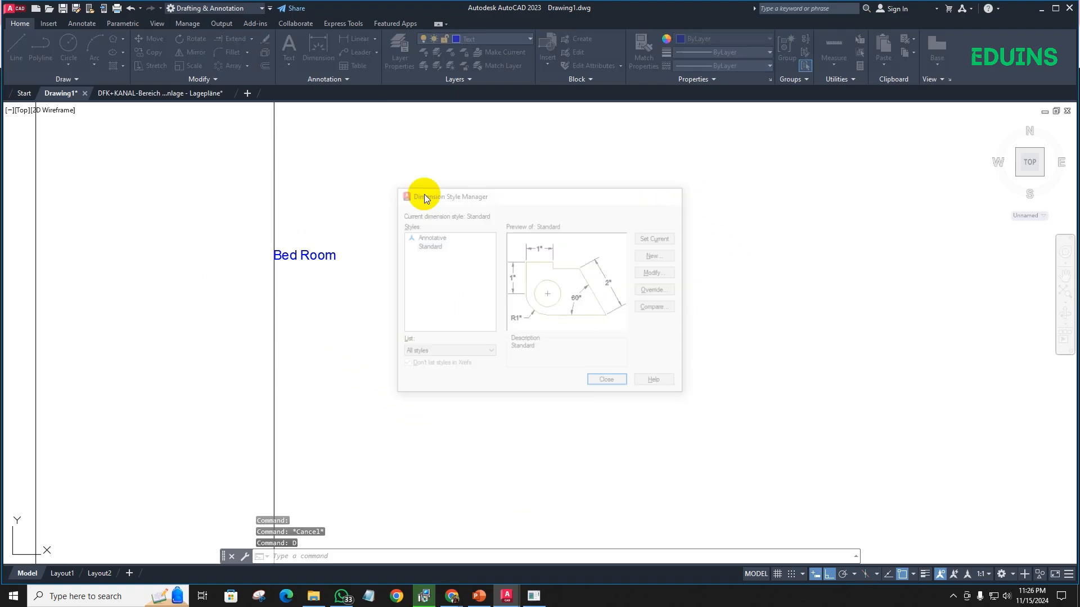
# - Create a new text style named Text 01
pyautogui.click(90, 26)
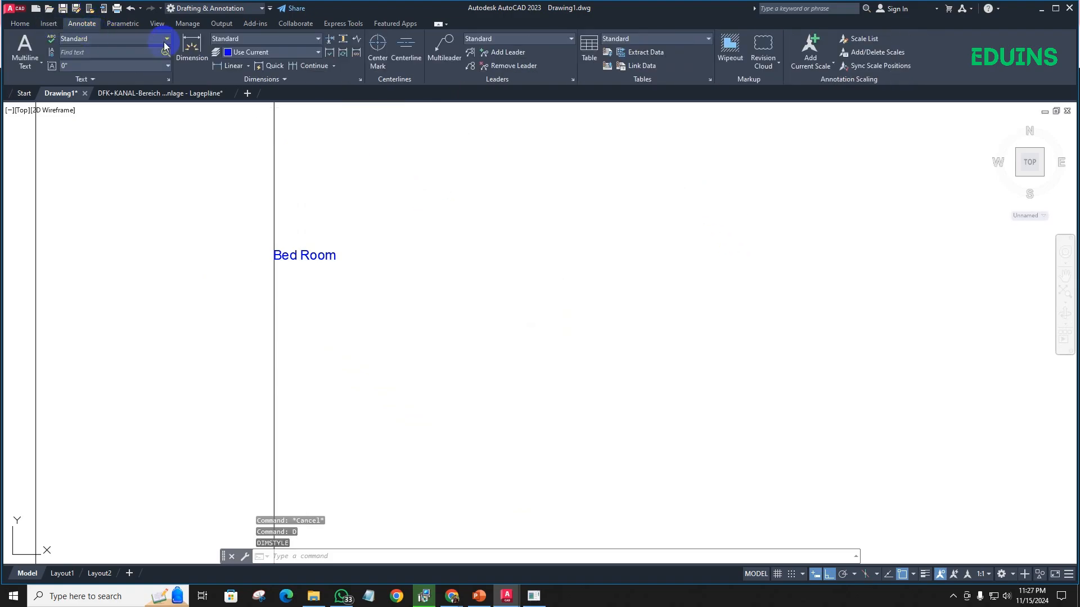
pyautogui.click(83, 39)
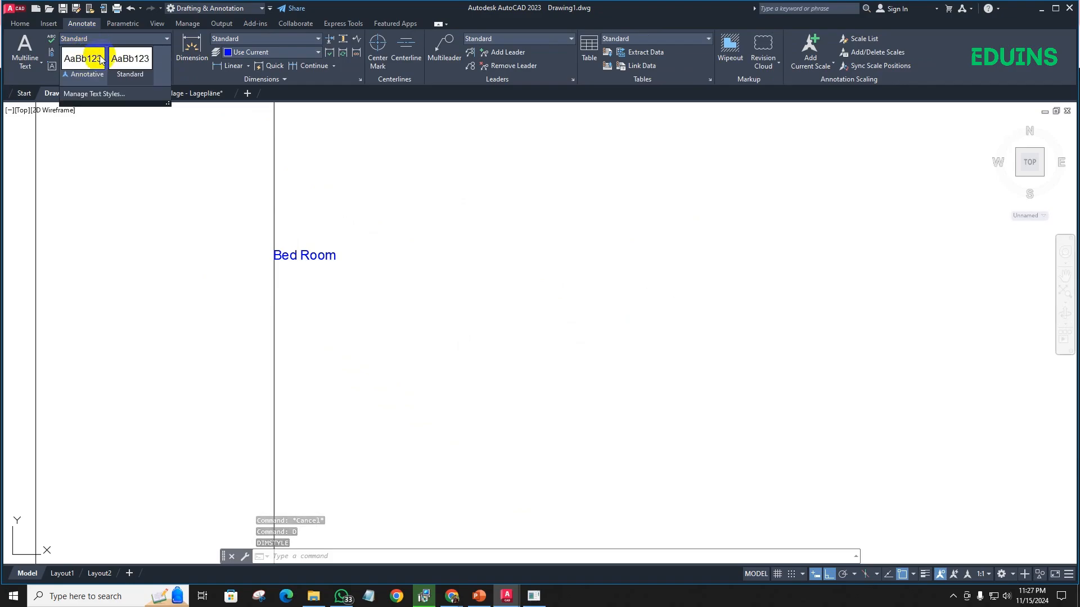
pyautogui.click(94, 93)
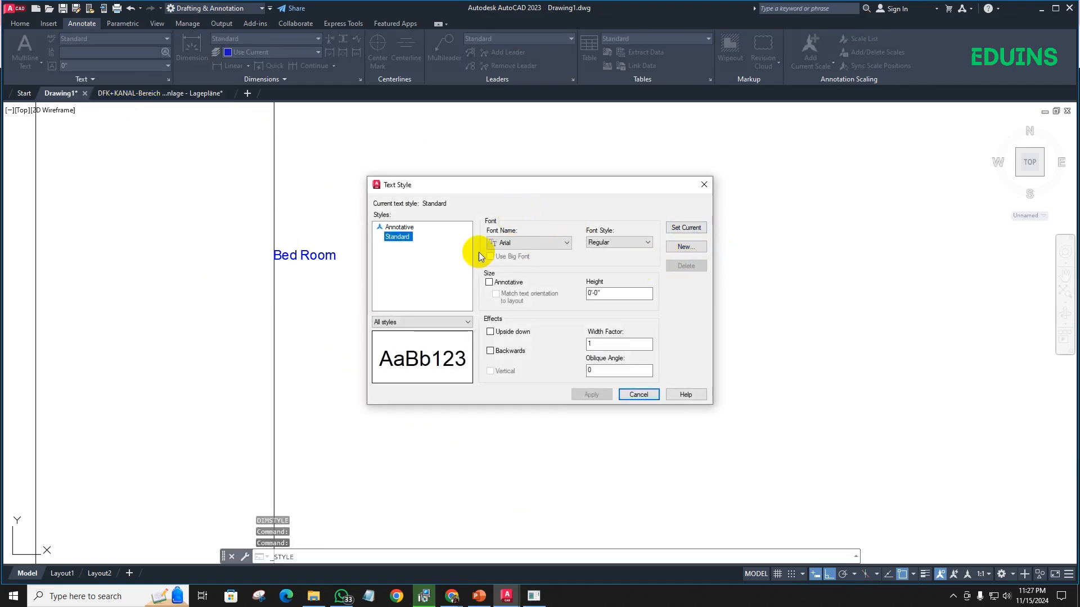
pyautogui.click(685, 247)
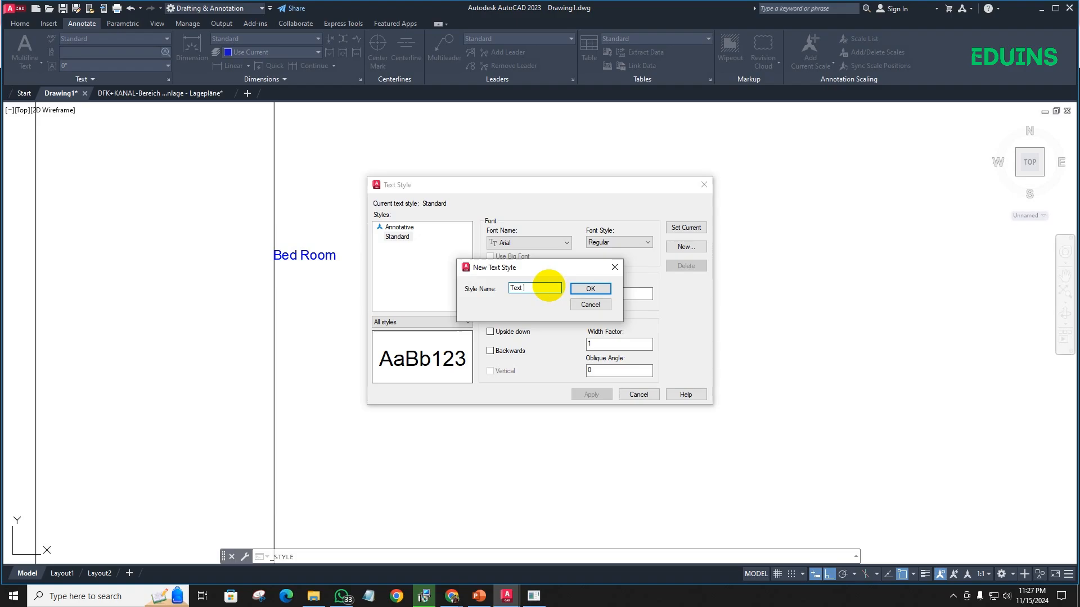
pyautogui.click(590, 287)
# - Give the Text 01 style the txt.shx font and a height of 6 inches, and make it the current style
pyautogui.click(518, 243)
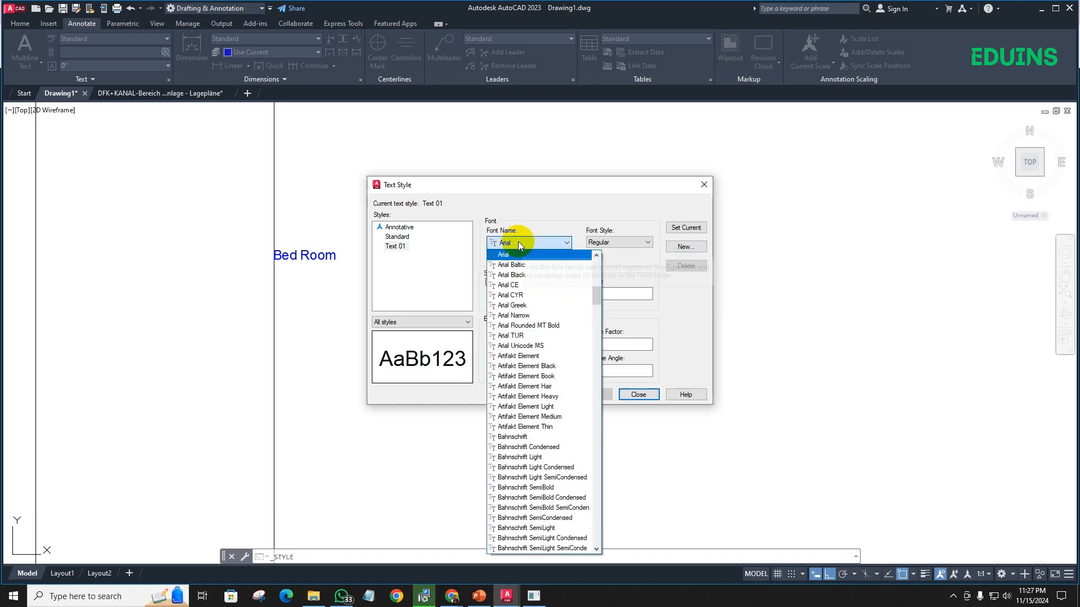
pyautogui.press('t')
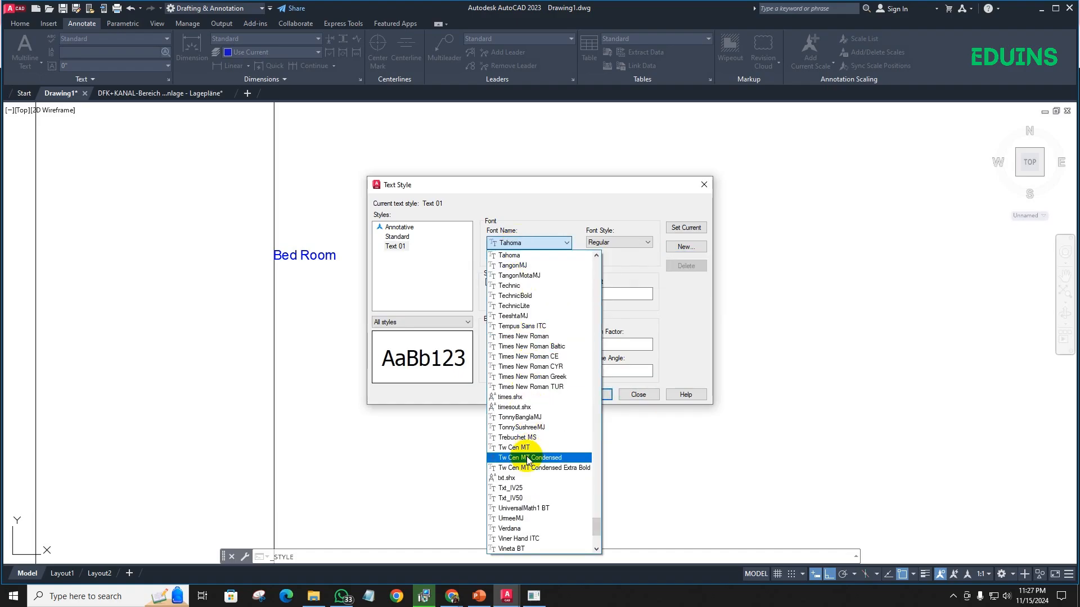
pyautogui.click(508, 477)
pyautogui.moveTo(629, 292); pyautogui.dragTo(577, 295)
pyautogui.write('6')
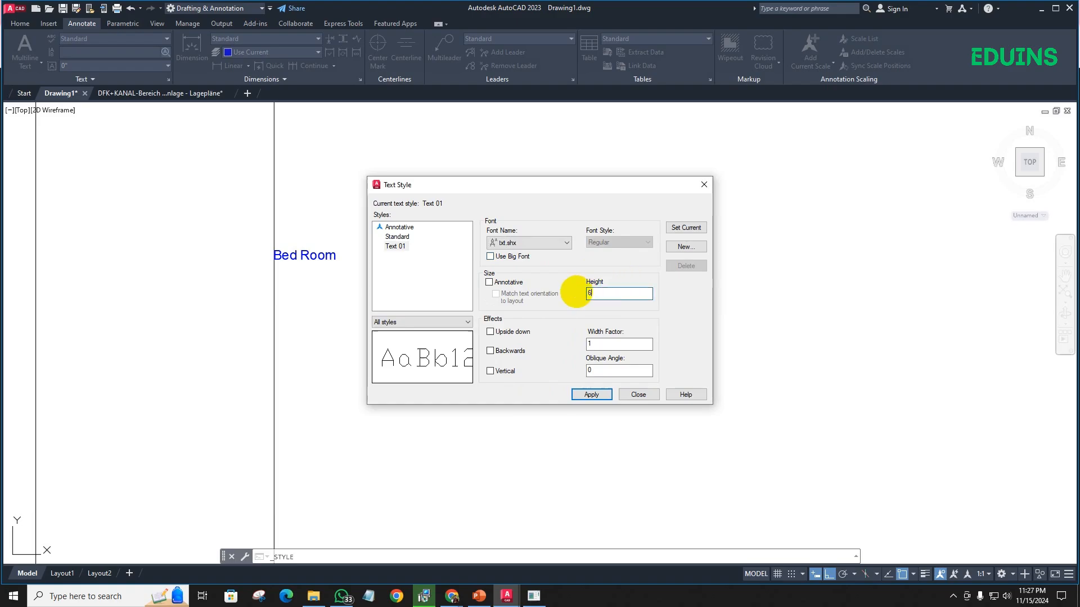
pyautogui.click(591, 394)
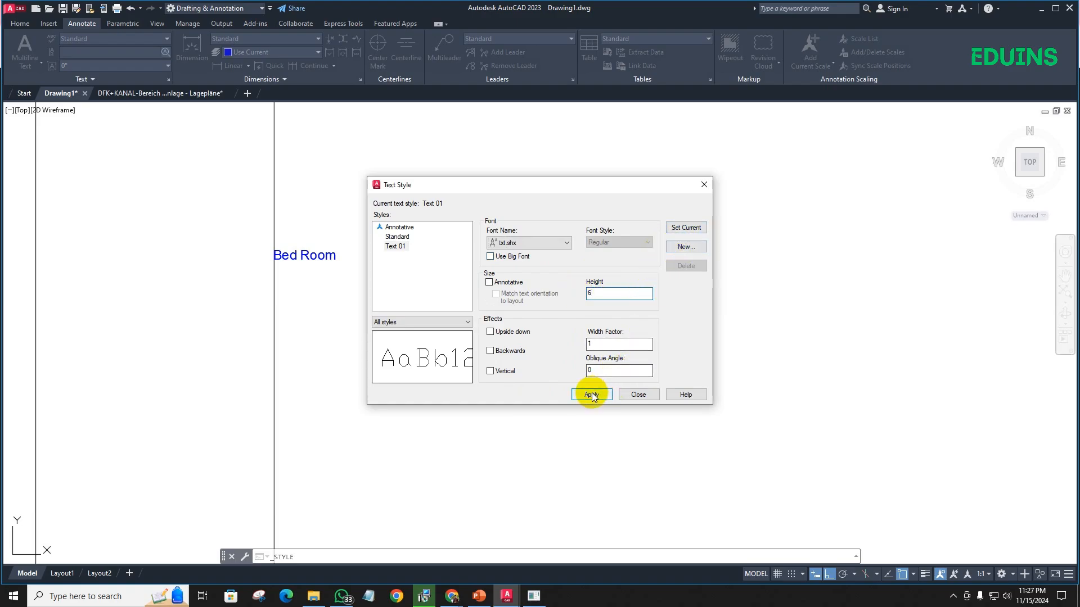
pyautogui.click(676, 229)
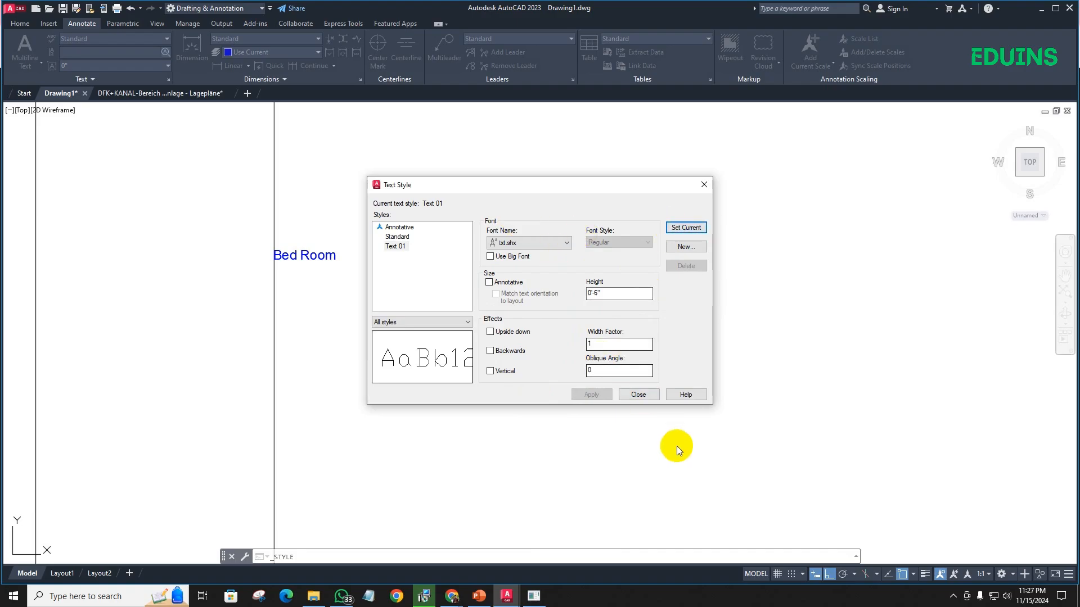
pyautogui.click(635, 393)
# - Apply the Text 01 style to the Bed Room text
pyautogui.click(298, 258)
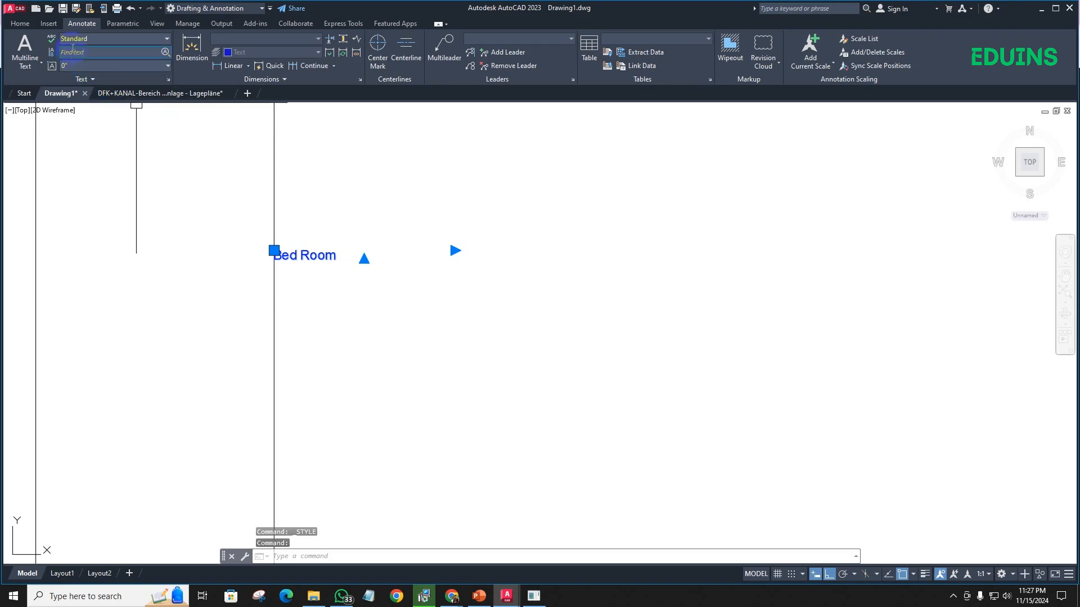
pyautogui.click(75, 41)
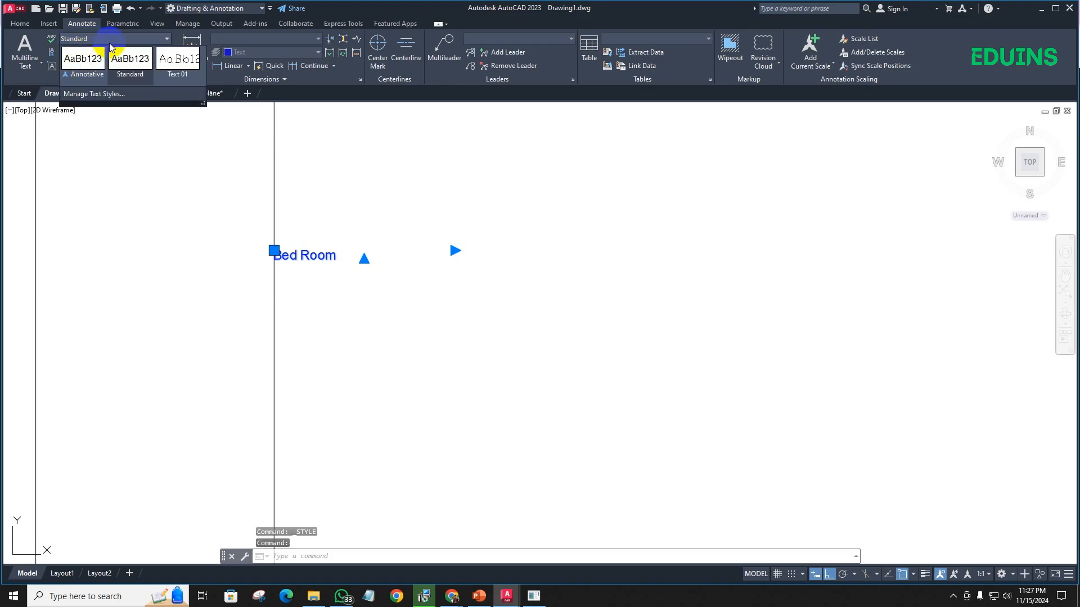
pyautogui.click(176, 73)
pyautogui.scroll(-5, 338, 251)
pyautogui.scroll(-3, 416, 286)
pyautogui.press('Escape')
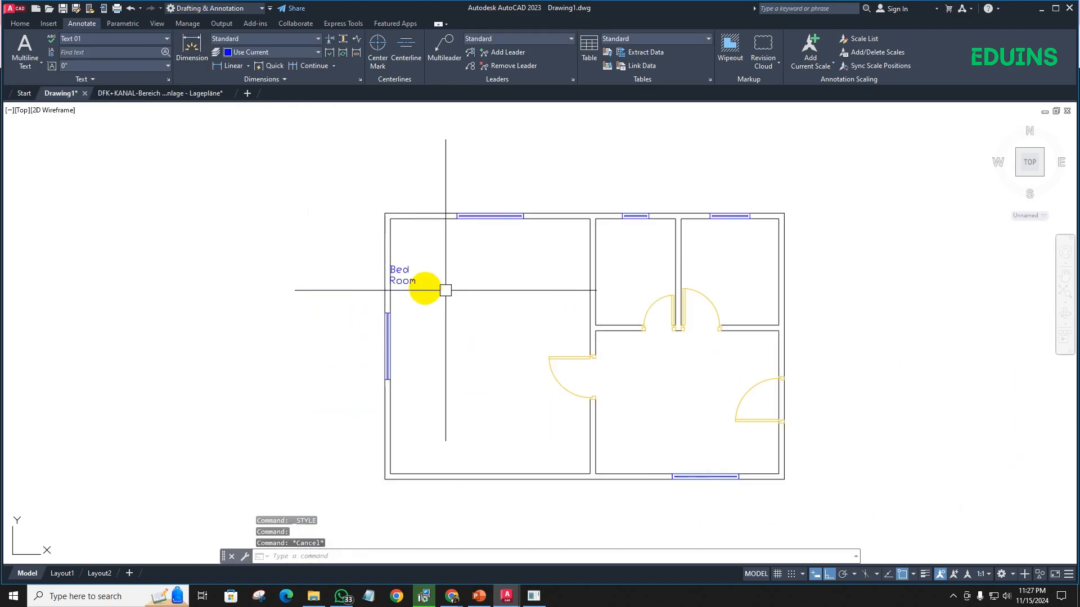
# - Move the Bed Room text away from the west wall to near the middle of the large west room
pyautogui.click(403, 276)
pyautogui.write('m')
pyautogui.press('Return')
pyautogui.scroll(5, 391, 269)
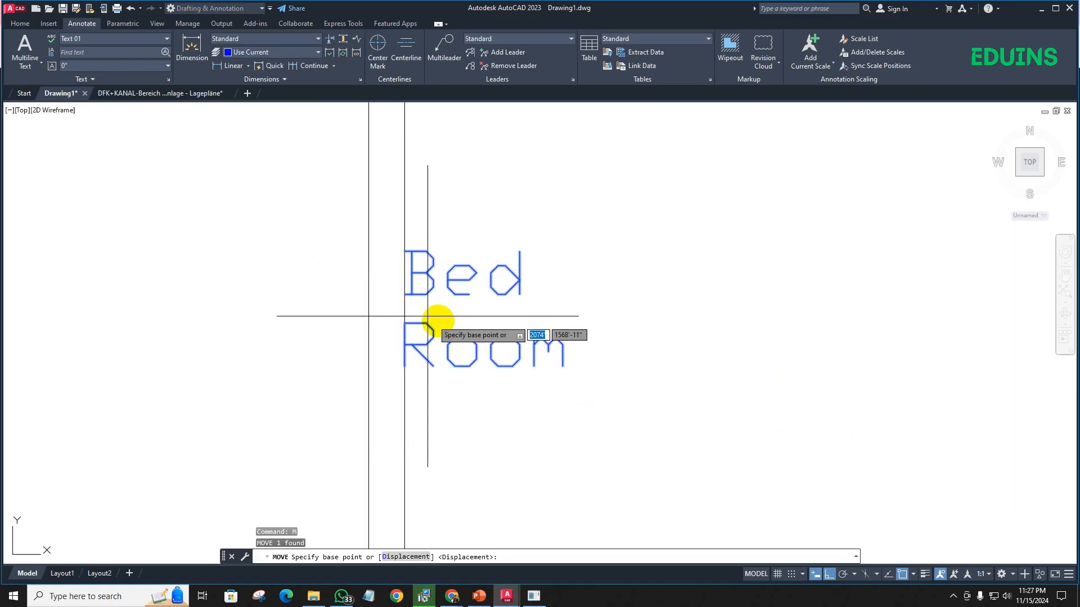
pyautogui.click(427, 316)
pyautogui.scroll(-5, 449, 315)
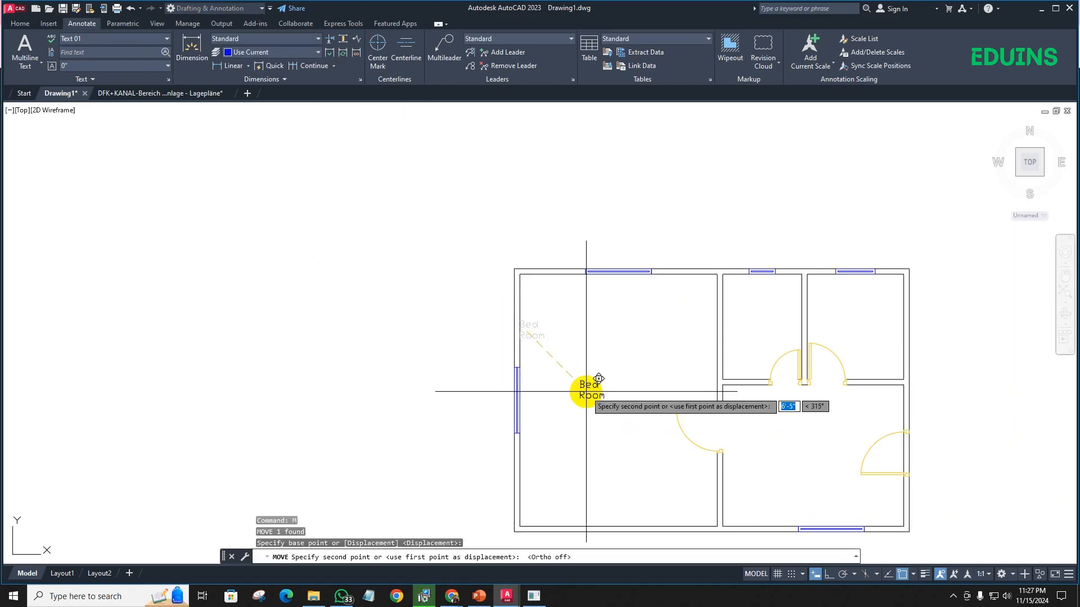
pyautogui.click(599, 398)
pyautogui.scroll(4, 595, 388)
pyautogui.moveTo(560, 360); pyautogui.dragTo(517, 326, button='middle')
pyautogui.scroll(-2, 509, 314)
pyautogui.moveTo(547, 396); pyautogui.dragTo(550, 406, button='middle')
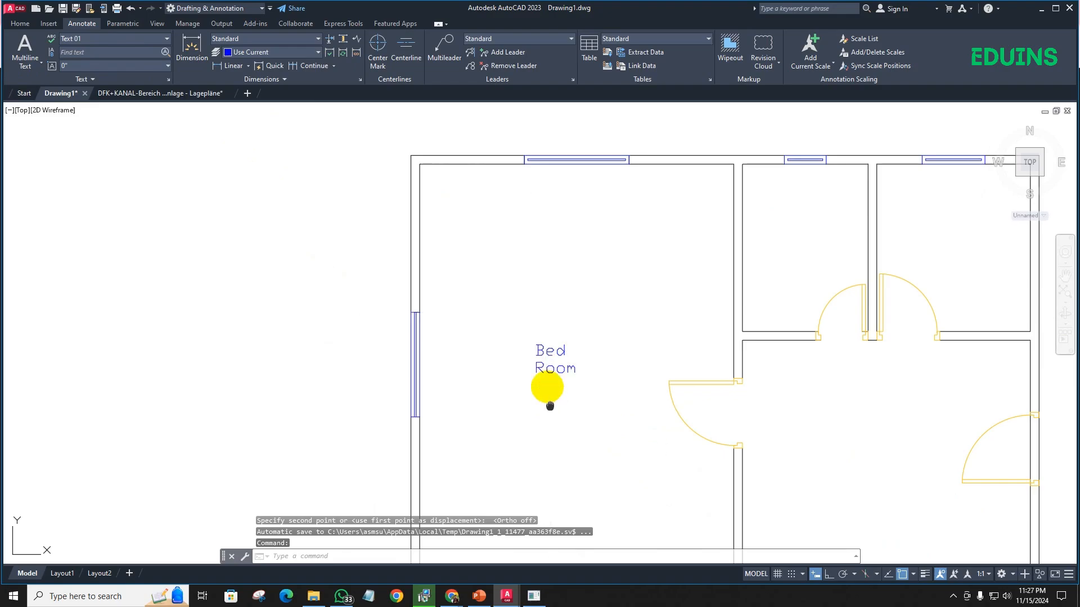
# - Add a horizontal linear dimension across the inside width of the Bed Room, in its northern part
pyautogui.scroll(-3, 537, 304)
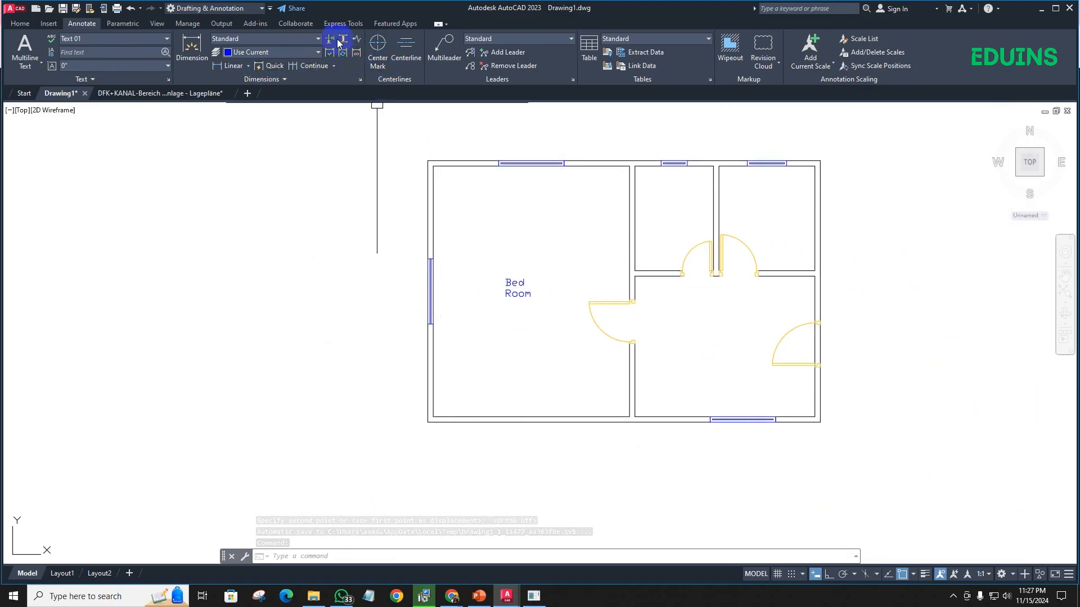
pyautogui.click(228, 67)
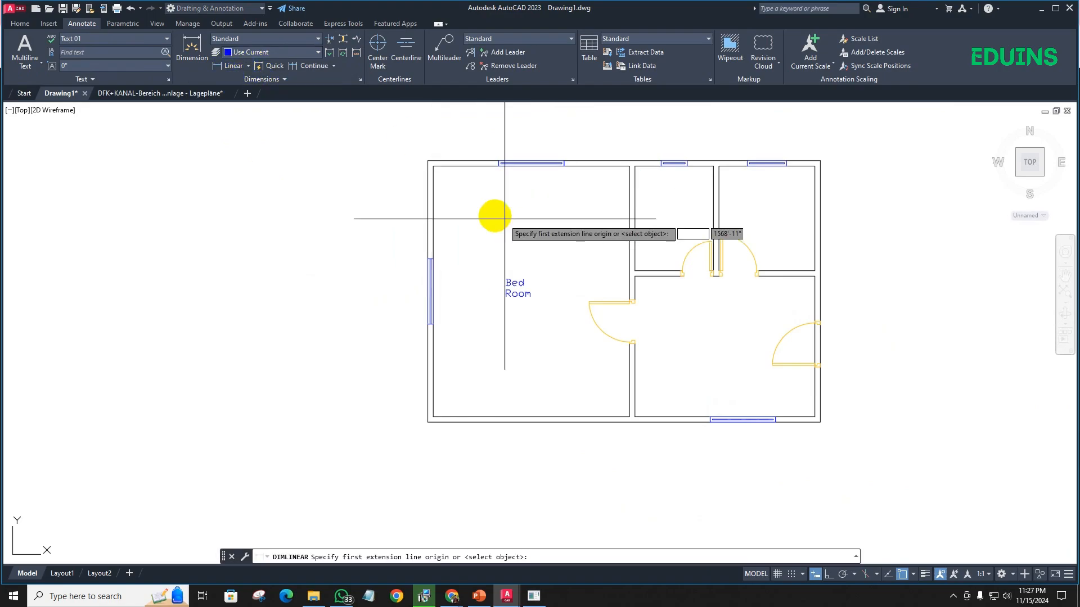
pyautogui.click(433, 190)
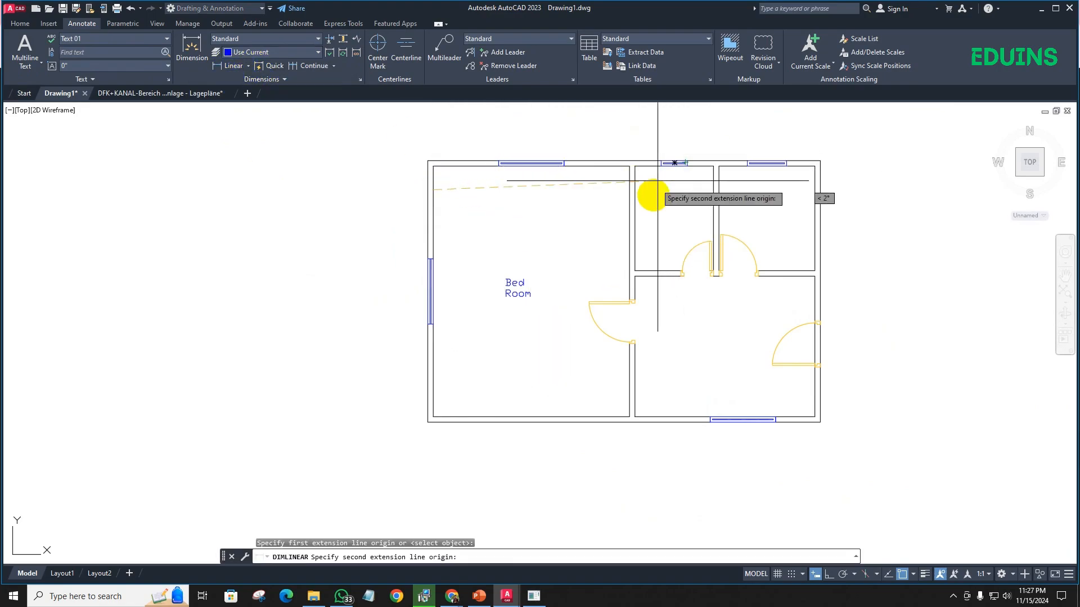
pyautogui.click(621, 203)
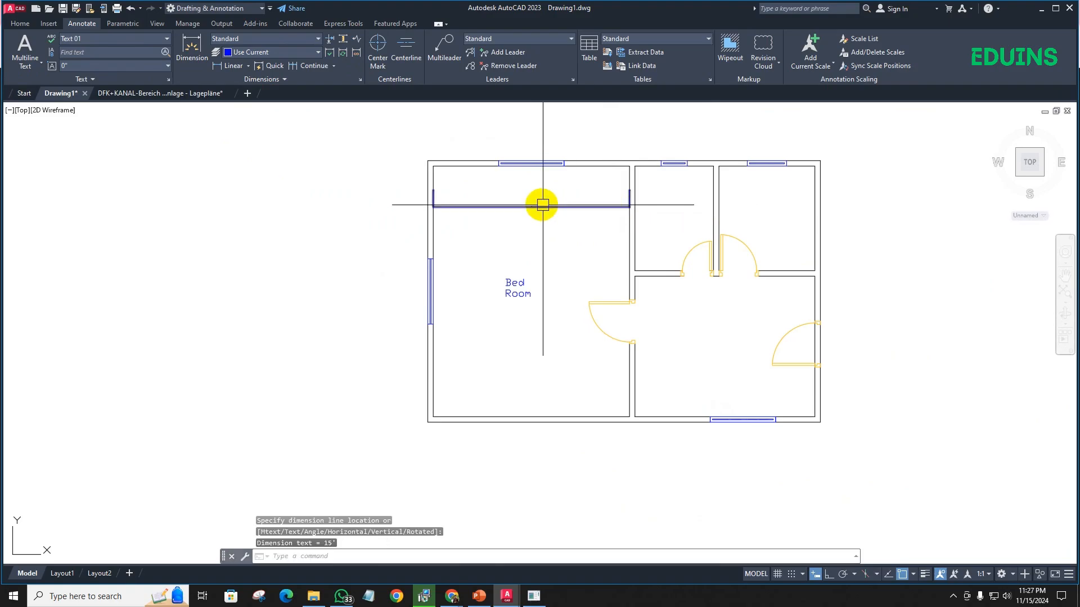
pyautogui.scroll(5, 521, 222)
pyautogui.scroll(-6, 442, 228)
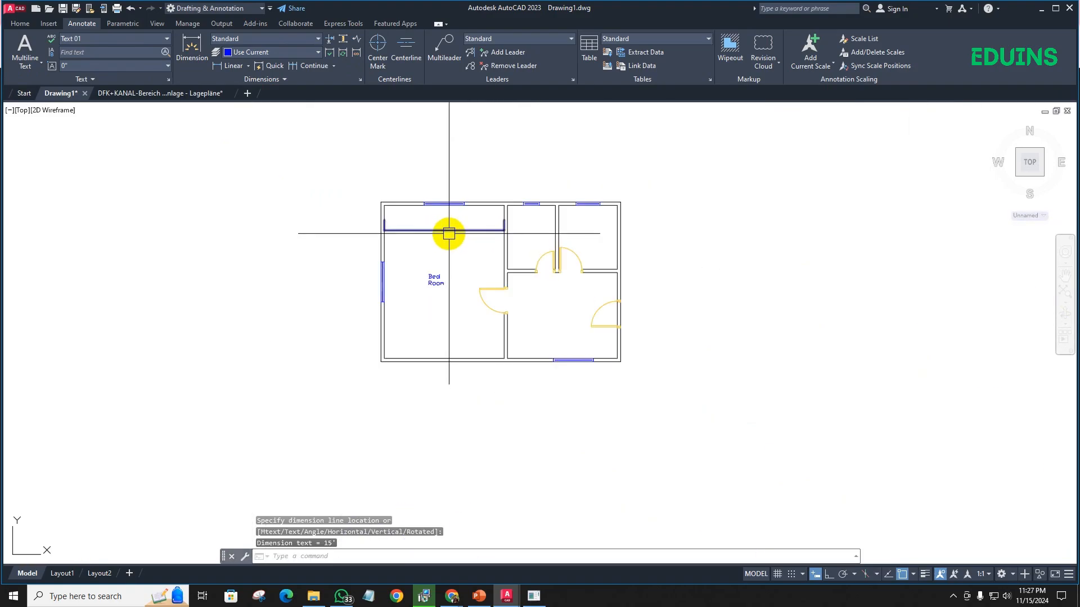
# - Modify the Standard dimension style to use Oblique ticks for the first and second arrowheads
pyautogui.write('d')
pyautogui.press('Return')
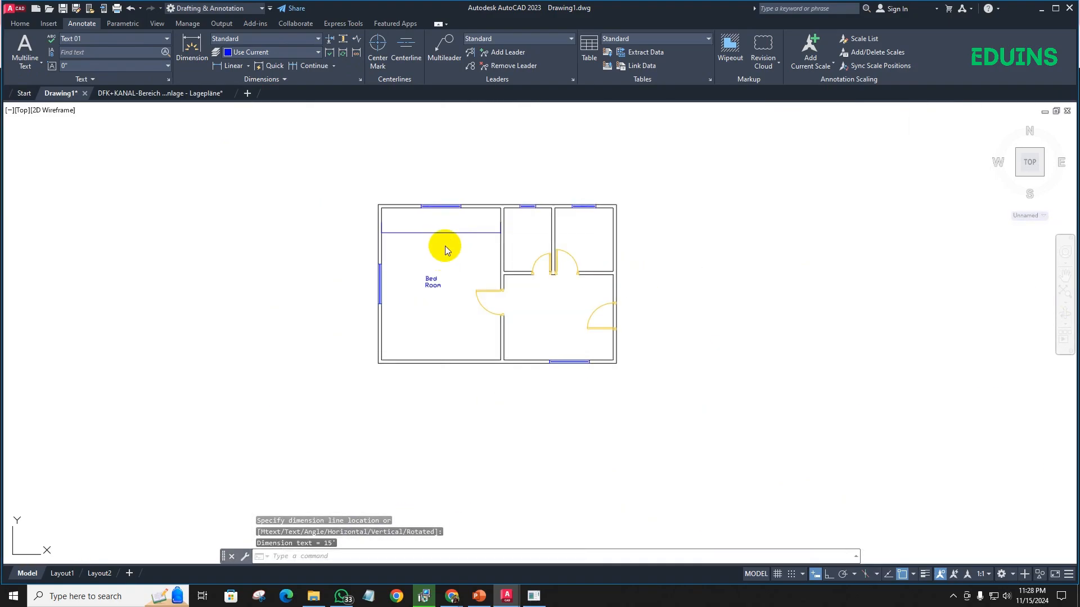
pyautogui.click(657, 273)
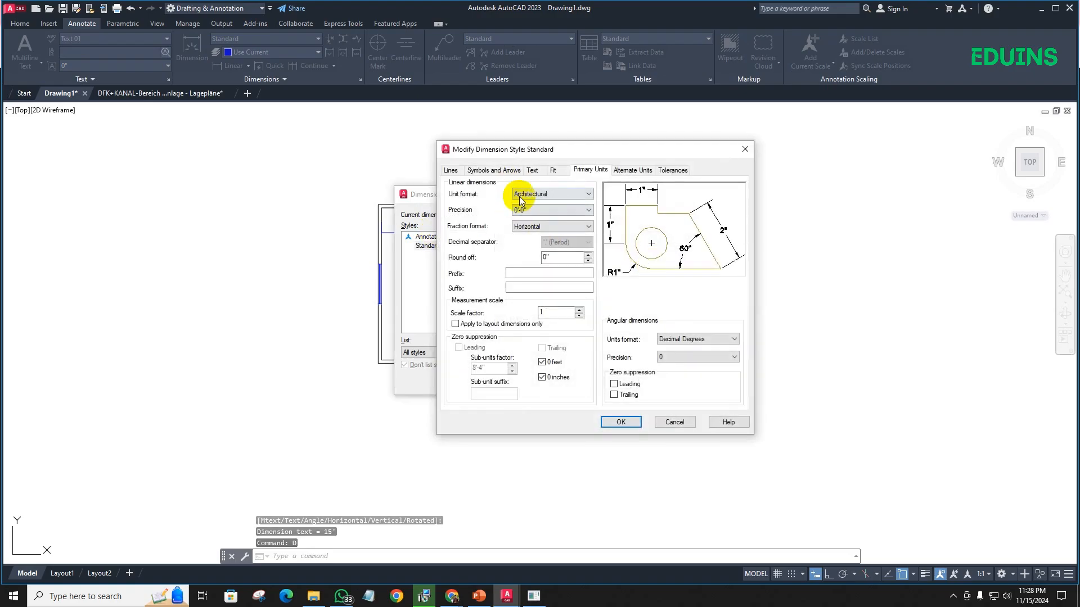
pyautogui.click(492, 170)
pyautogui.click(482, 204)
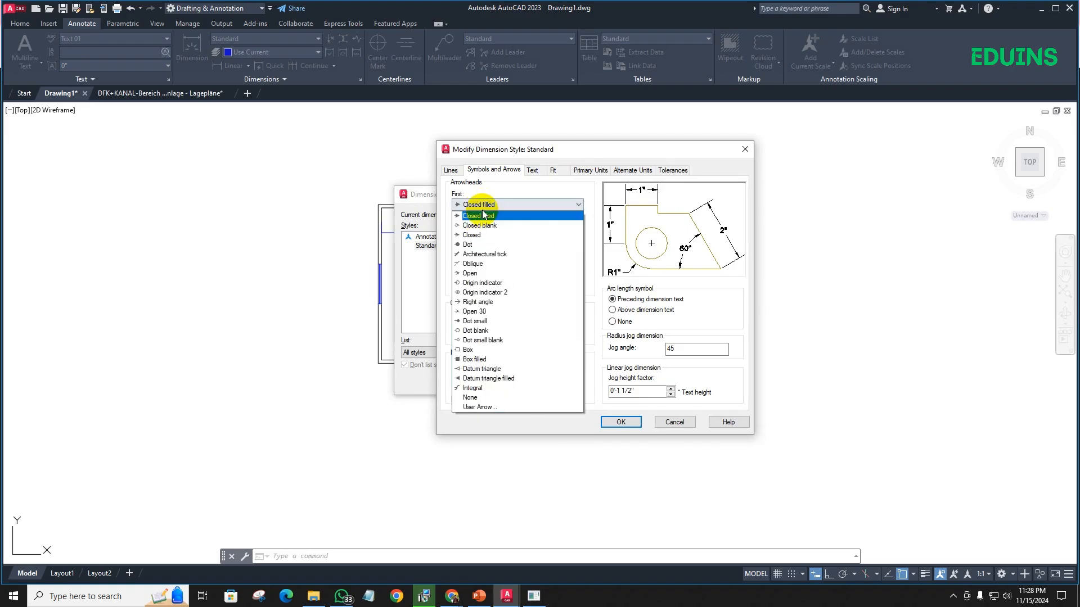
pyautogui.click(473, 255)
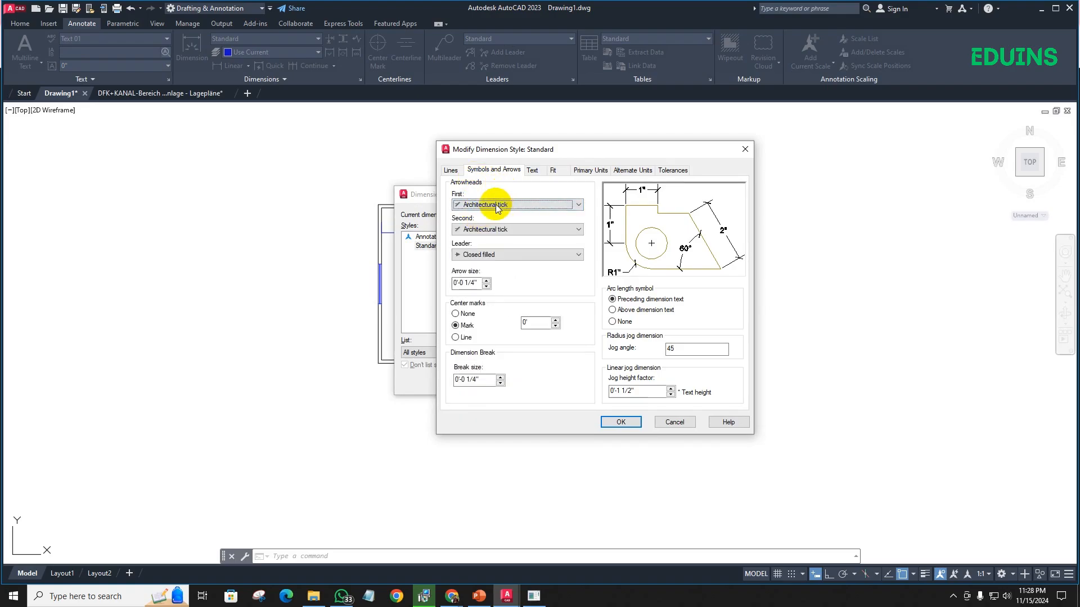
pyautogui.click(493, 205)
pyautogui.click(480, 264)
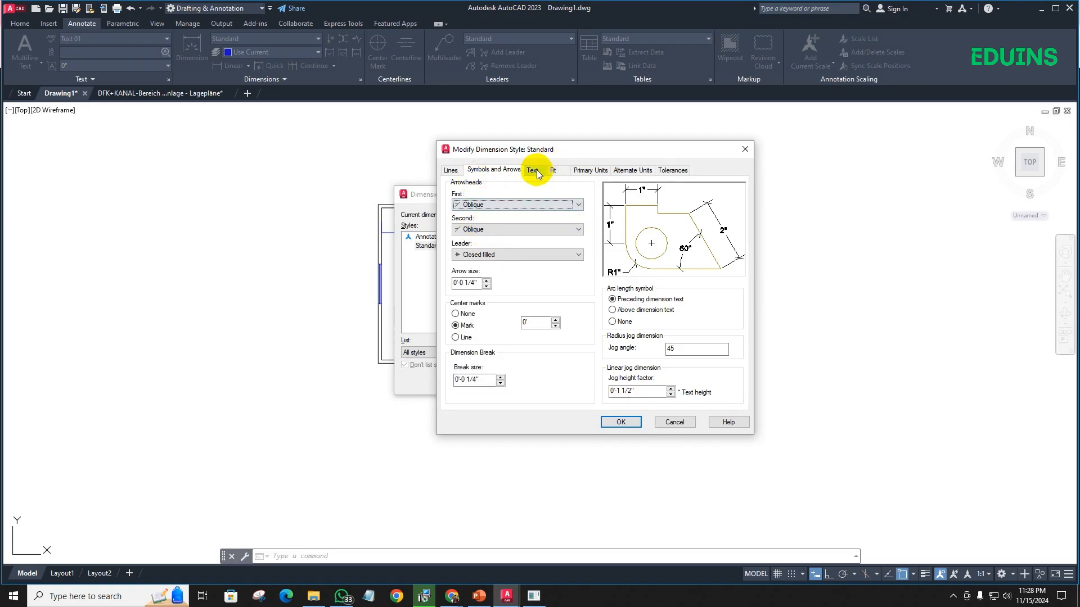
# - Set the Standard dimension style's text height to 6 inches and save the style changes
pyautogui.click(532, 170)
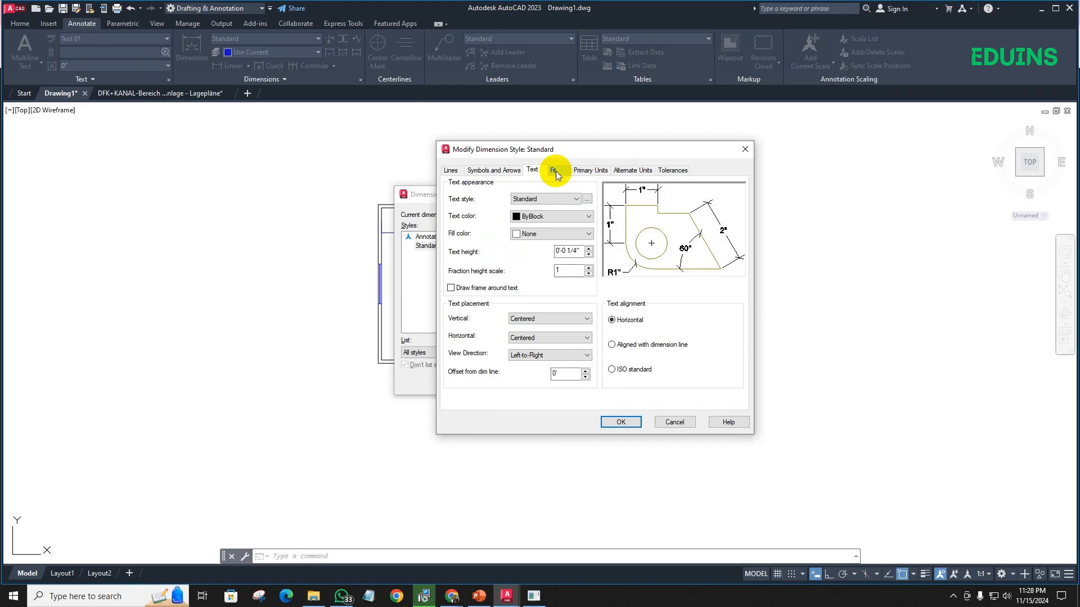
pyautogui.doubleClick(569, 251)
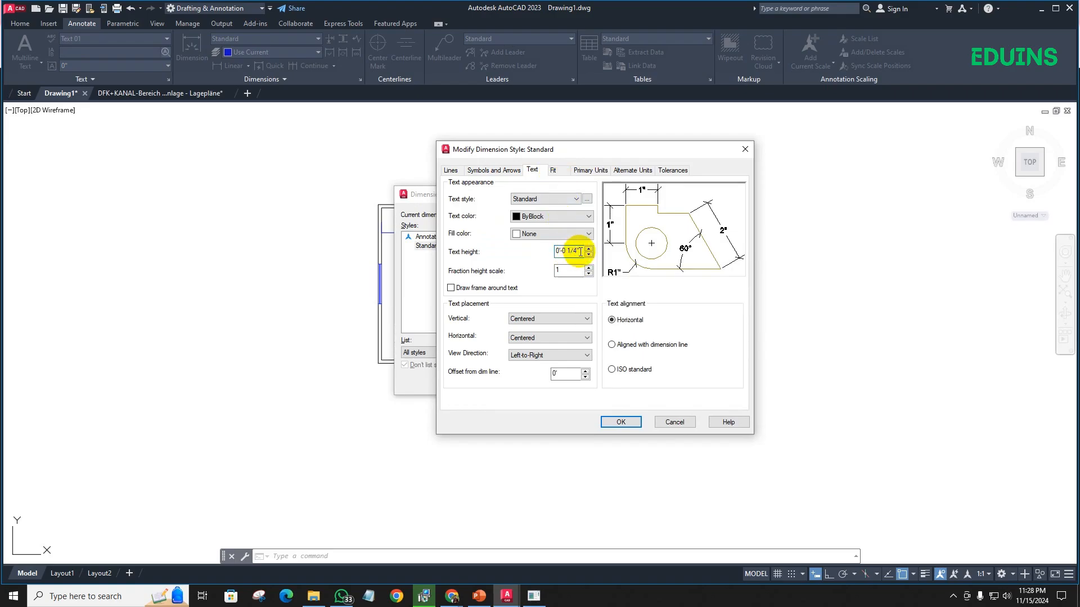
pyautogui.moveTo(581, 251); pyautogui.dragTo(532, 247)
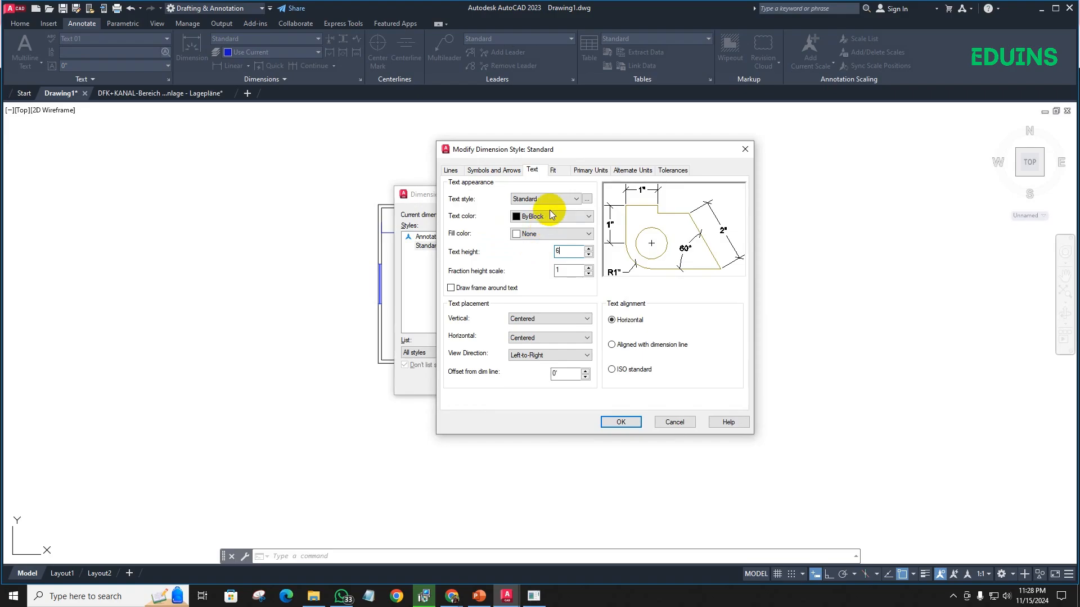
pyautogui.click(560, 170)
pyautogui.click(584, 172)
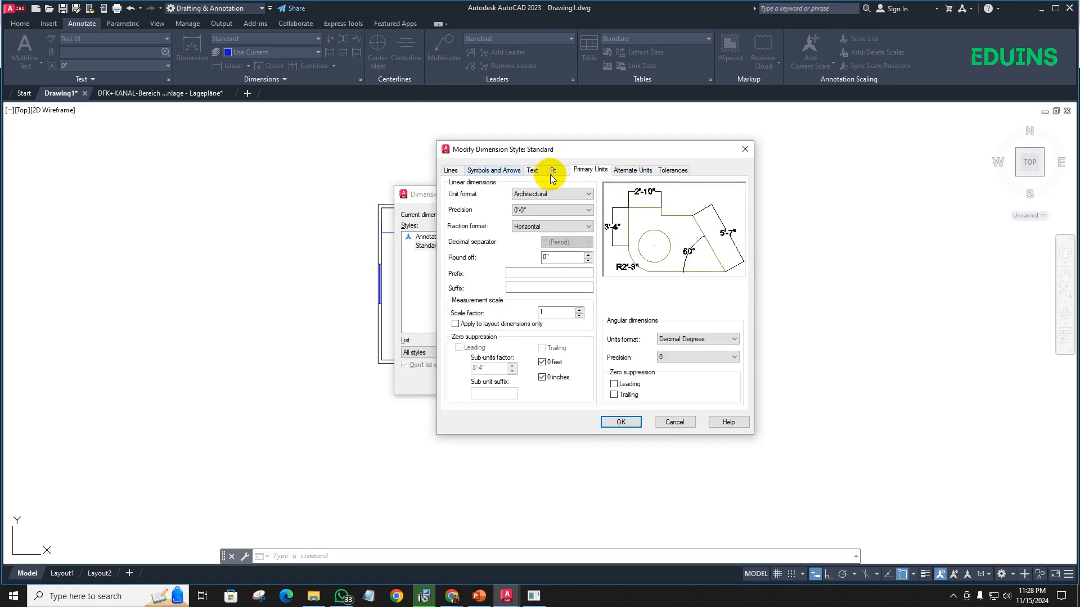
pyautogui.click(621, 421)
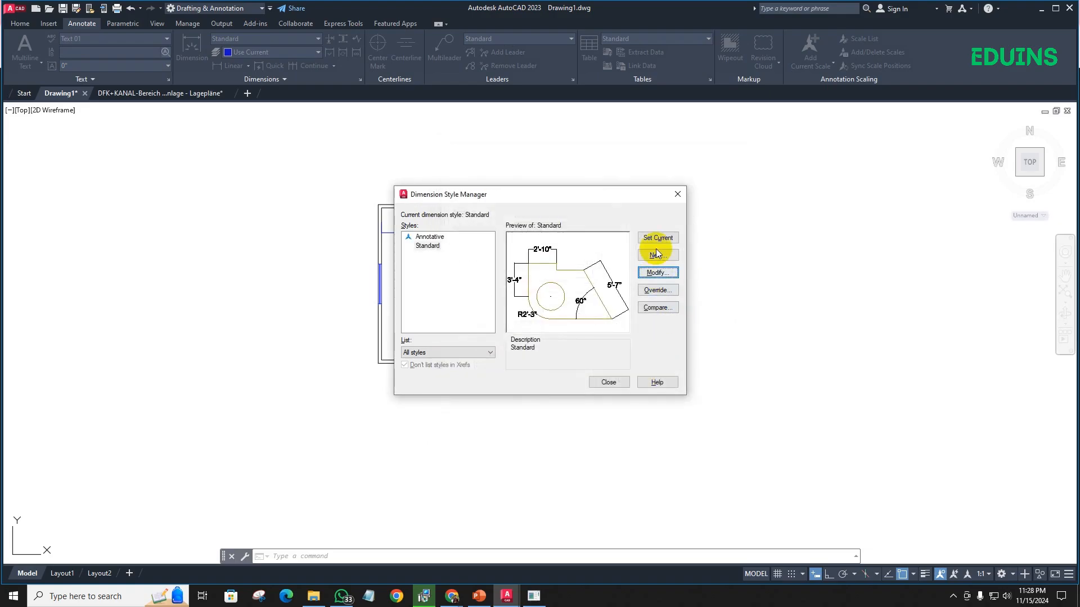
pyautogui.click(601, 384)
# - Add a vertical linear dimension between the Bed Room's north and south inside wall faces, near the west wall
pyautogui.scroll(5, 482, 234)
pyautogui.scroll(-4, 458, 243)
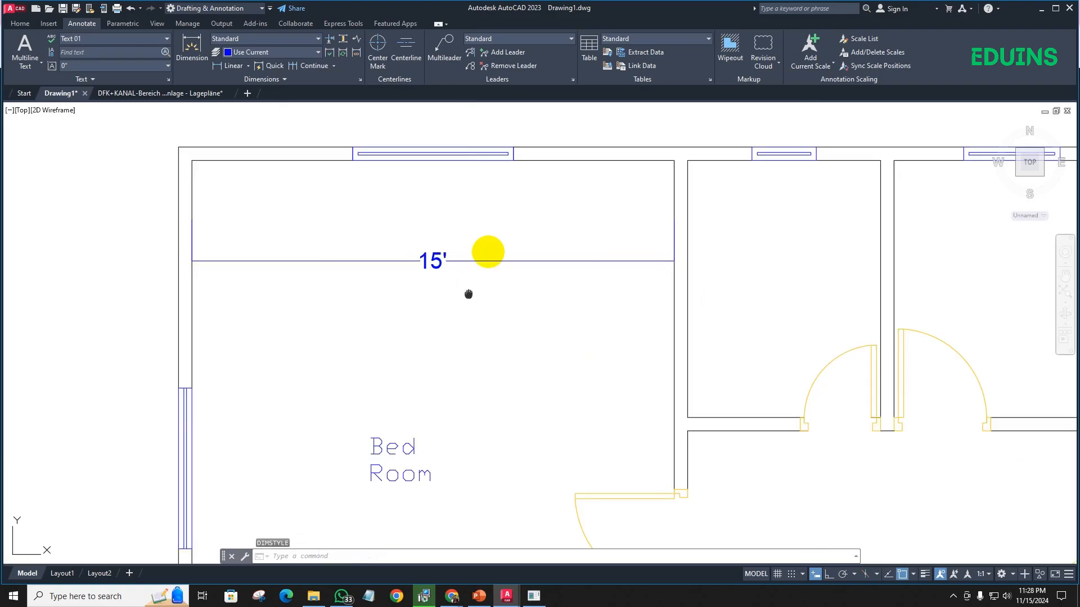
pyautogui.moveTo(514, 229); pyautogui.dragTo(524, 222, button='middle')
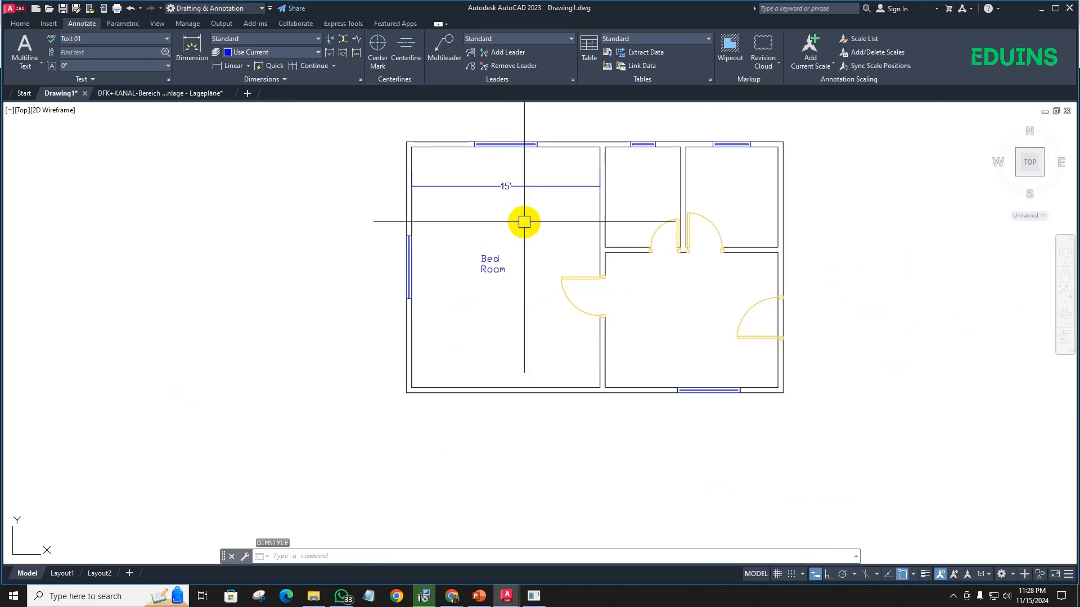
pyautogui.click(233, 66)
pyautogui.click(444, 148)
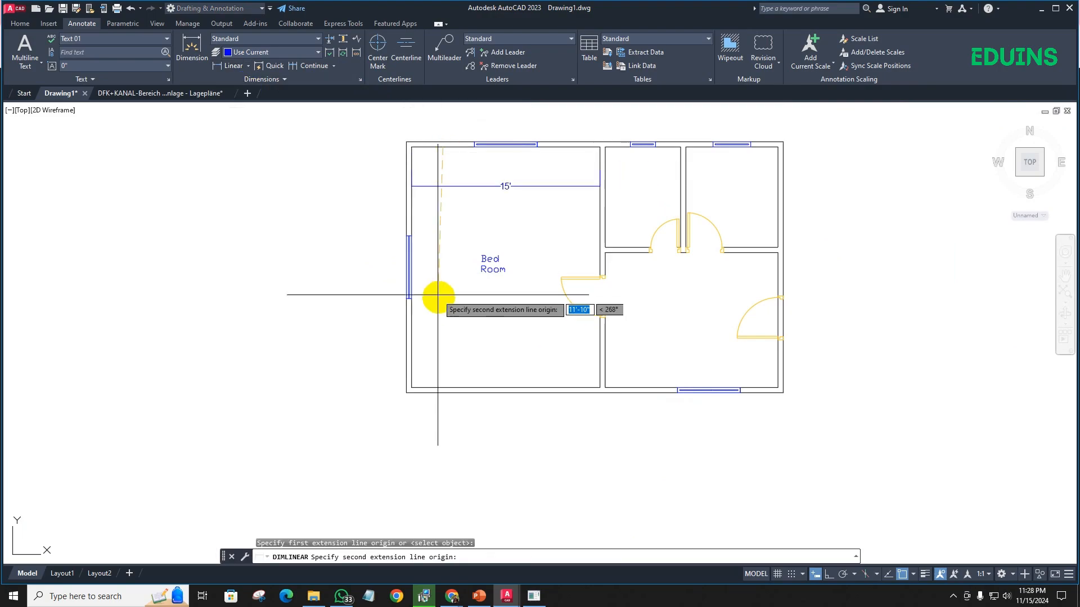
pyautogui.click(438, 384)
pyautogui.click(442, 358)
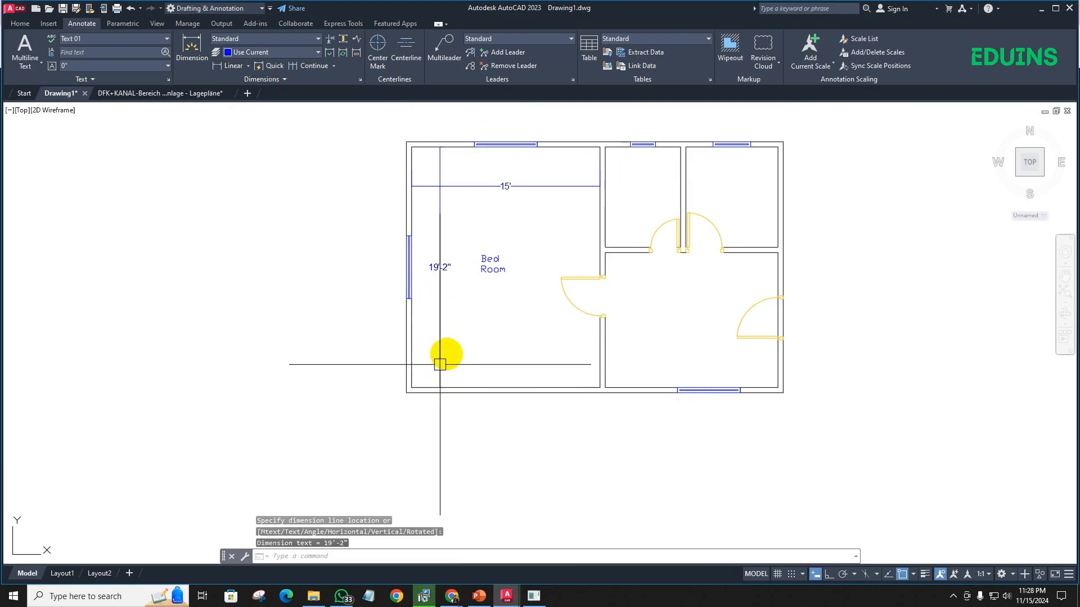
pyautogui.scroll(-2, 471, 296)
pyautogui.scroll(2, 445, 267)
pyautogui.press('Return')
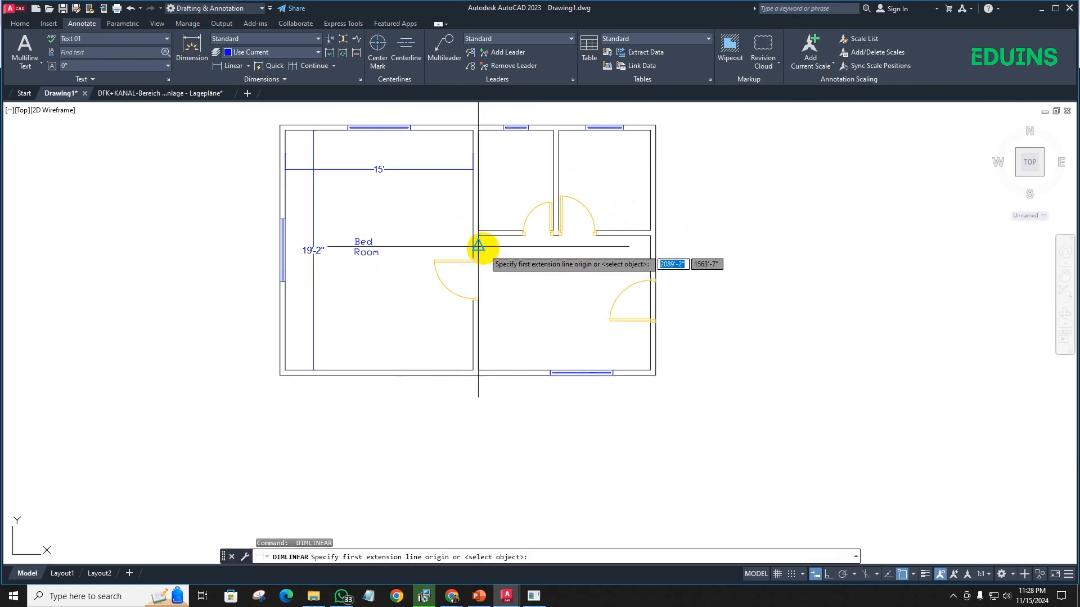
pyautogui.click(483, 170)
pyautogui.click(550, 171)
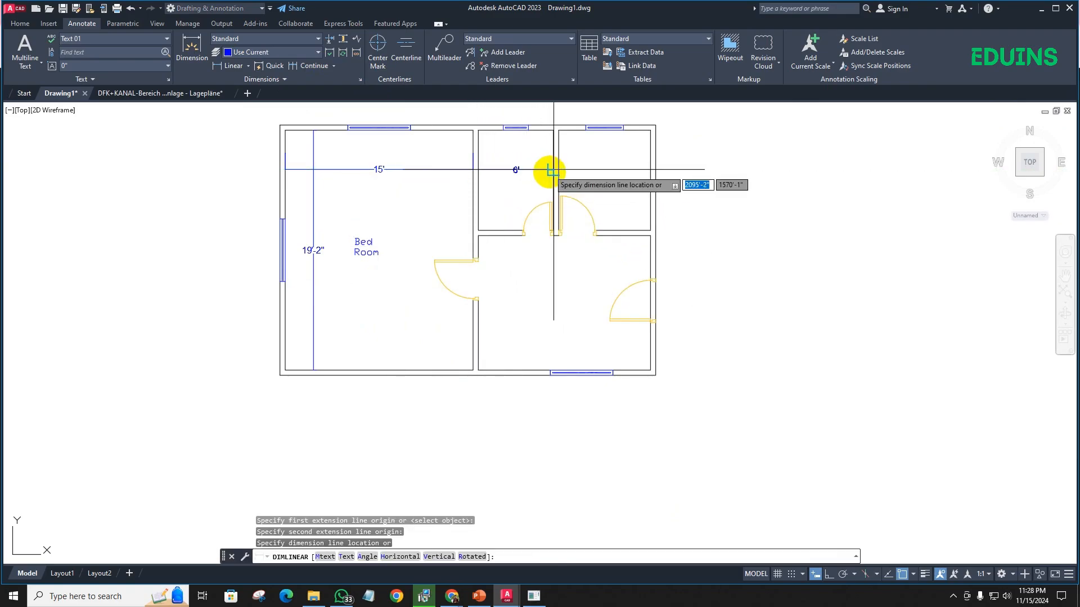
# - Dimension the inside width and depth of the small north room next to the Bed Room
pyautogui.press('Return')
pyautogui.click(478, 180)
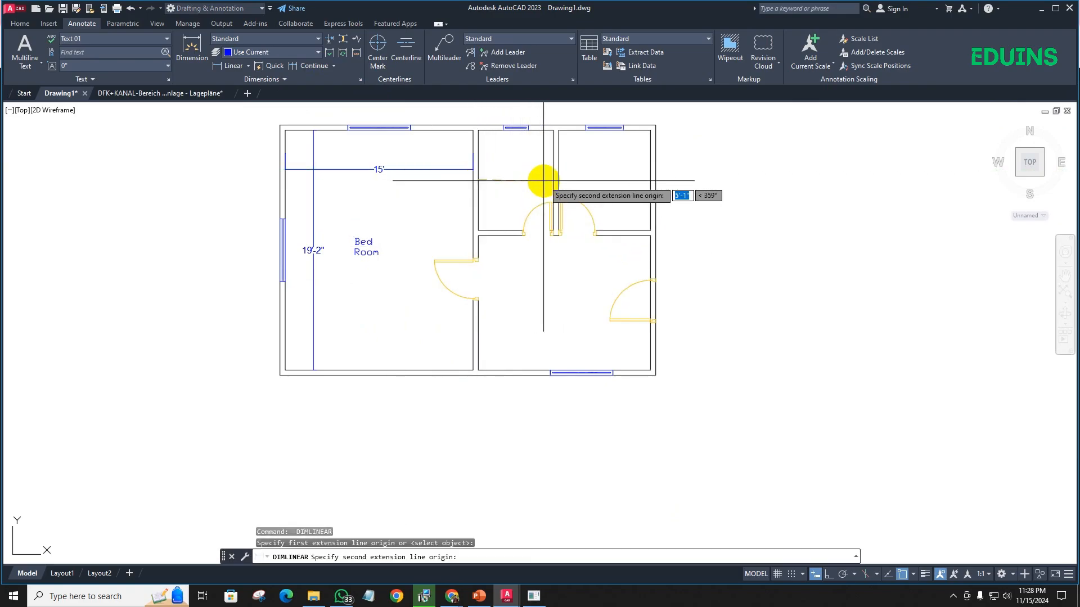
pyautogui.click(554, 179)
pyautogui.click(551, 180)
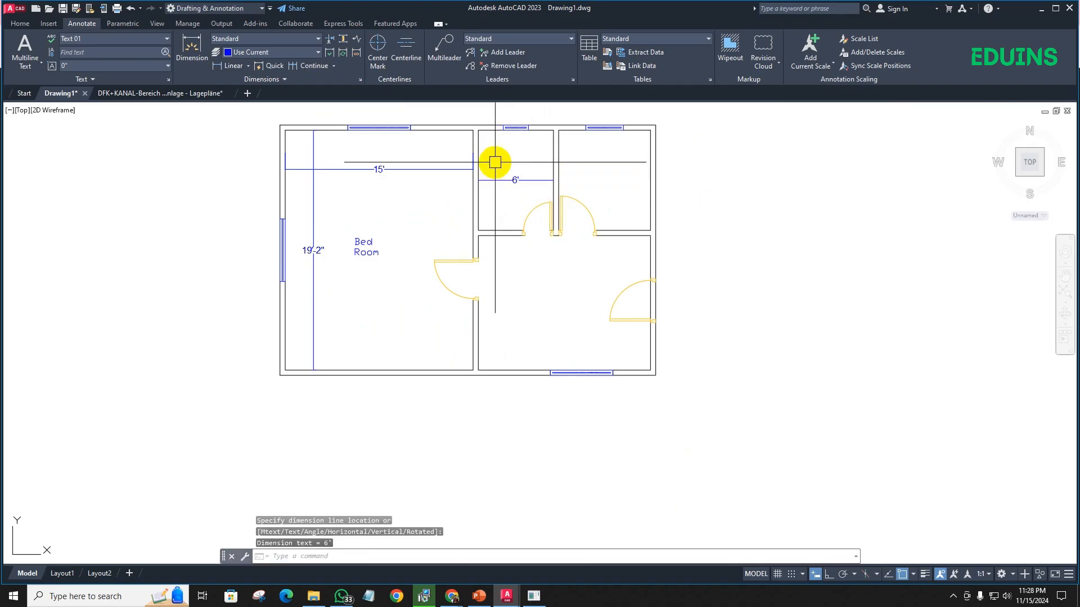
pyautogui.press('Return')
pyautogui.click(491, 128)
pyautogui.click(490, 230)
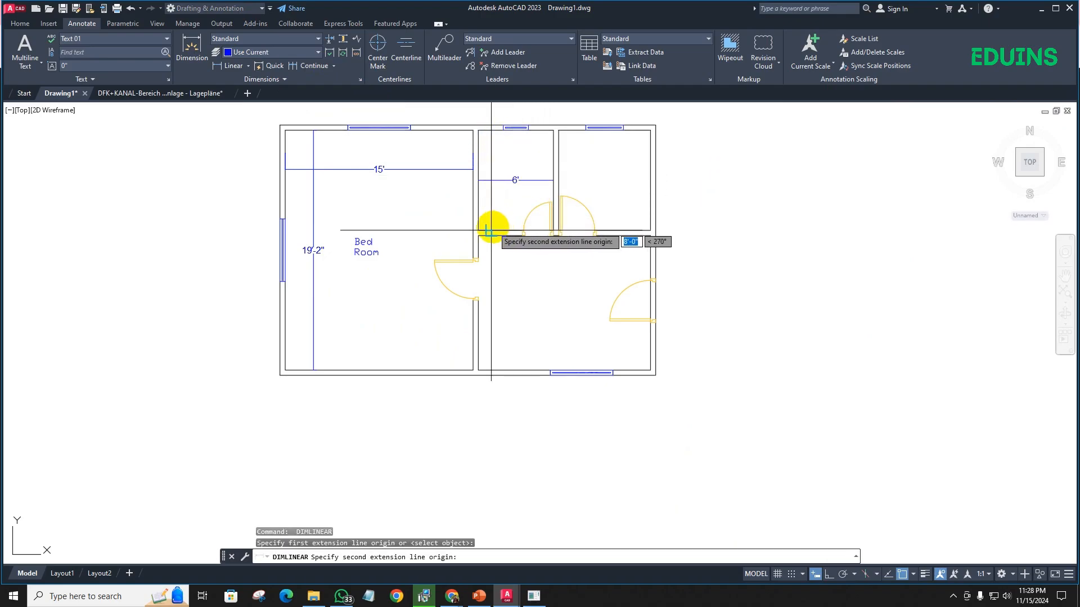
pyautogui.click(489, 229)
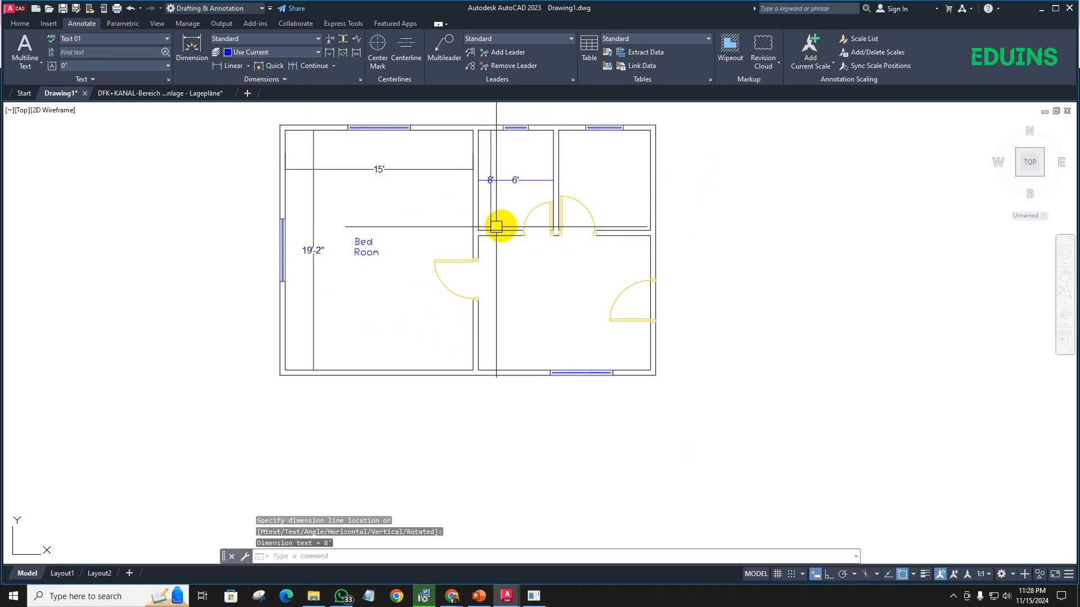
# - Add a horizontal linear dimension across the inside width of the northeast room
pyautogui.press('Return')
pyautogui.click(558, 144)
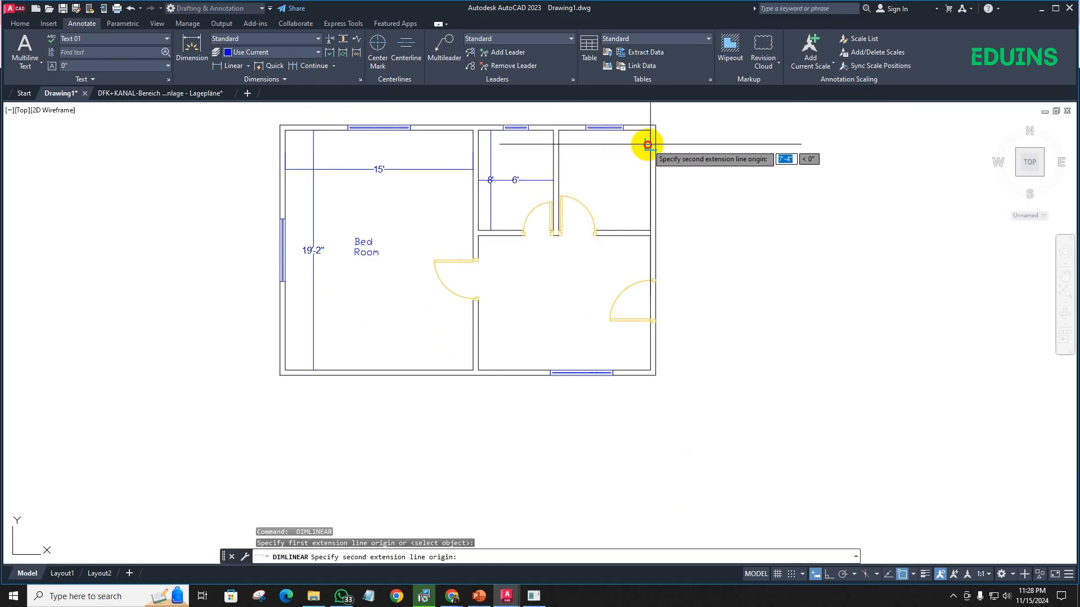
pyautogui.click(650, 144)
pyautogui.click(643, 161)
pyautogui.scroll(5, 603, 179)
pyautogui.scroll(-5, 603, 179)
pyautogui.moveTo(602, 181); pyautogui.dragTo(628, 151, button='middle')
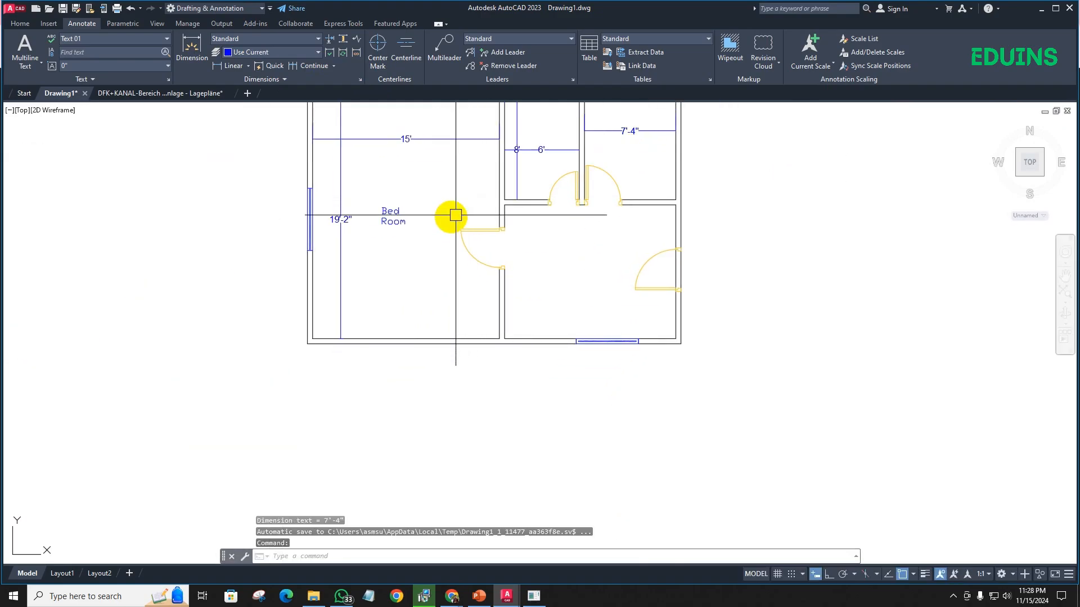
# - Dimension the inside width and depth of the large southeast room
pyautogui.moveTo(568, 272); pyautogui.dragTo(552, 272, button='middle')
pyautogui.press('Return')
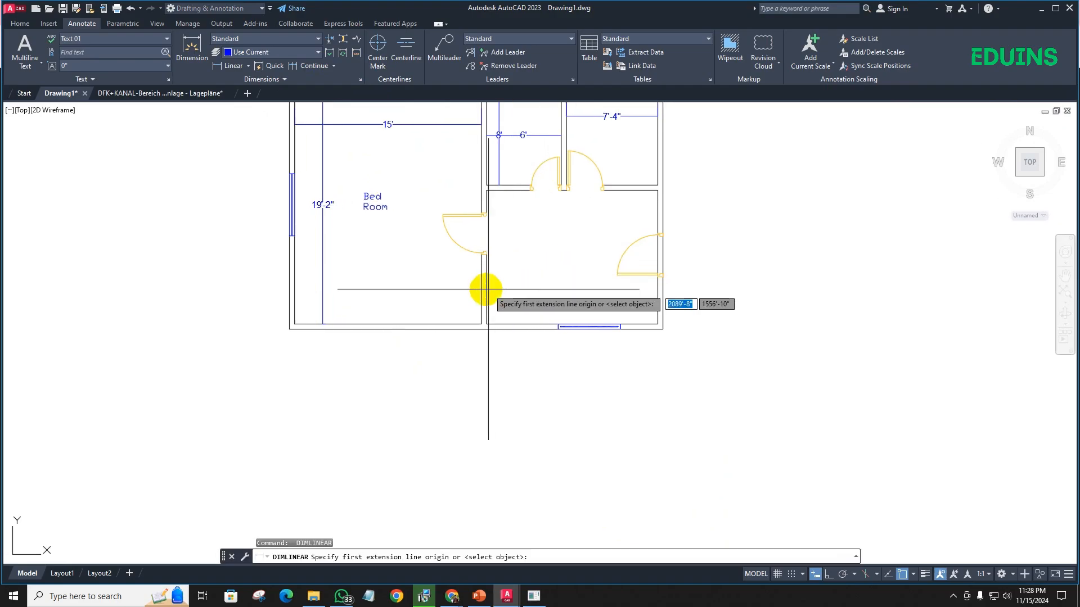
pyautogui.click(487, 289)
pyautogui.click(657, 289)
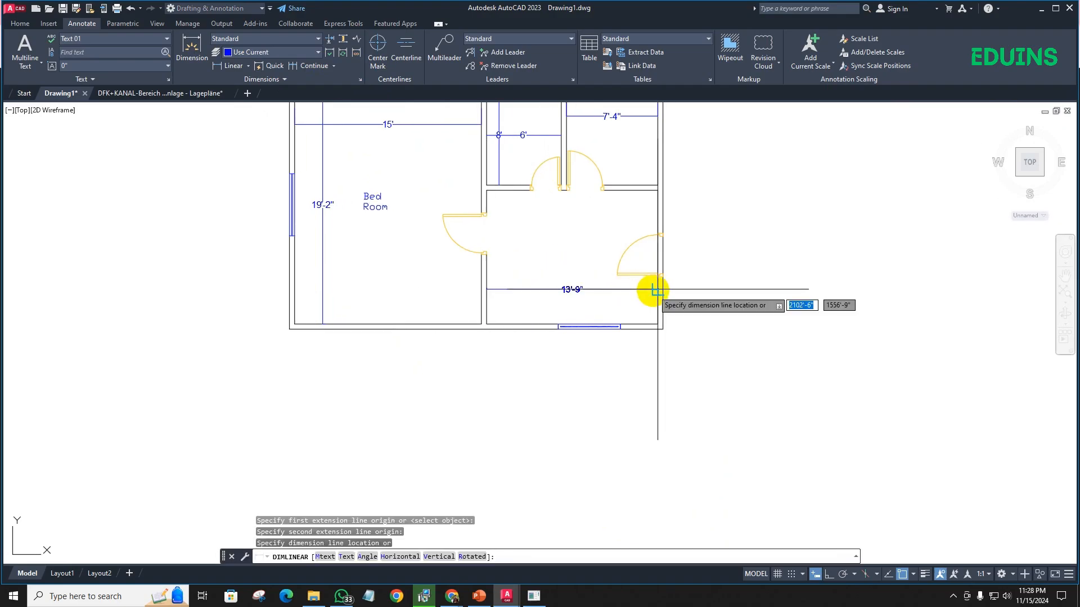
pyautogui.click(653, 290)
pyautogui.press('Return')
pyautogui.click(512, 192)
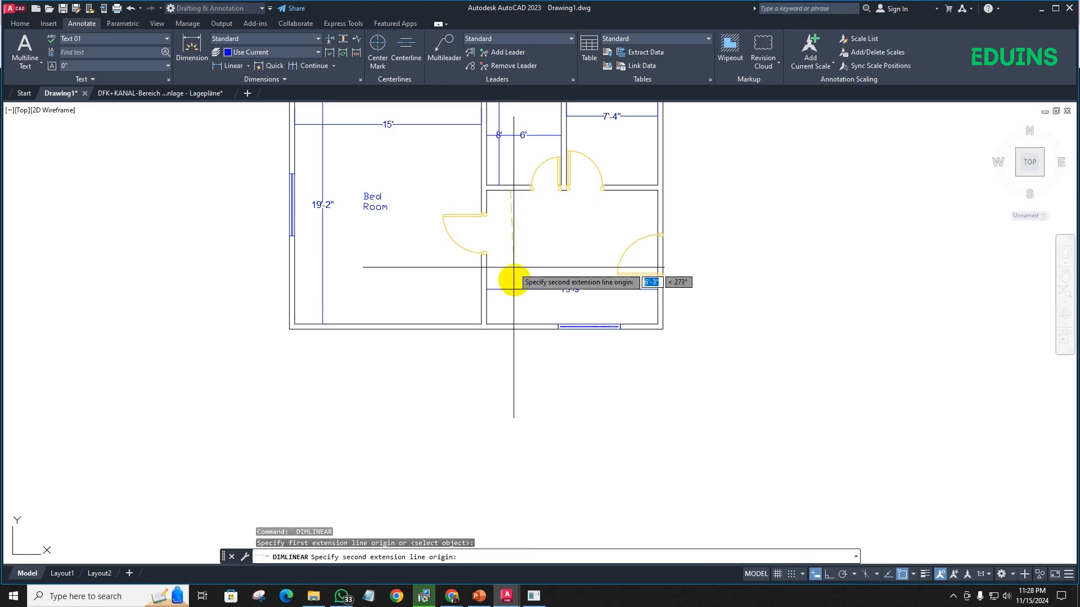
pyautogui.click(510, 324)
pyautogui.click(508, 298)
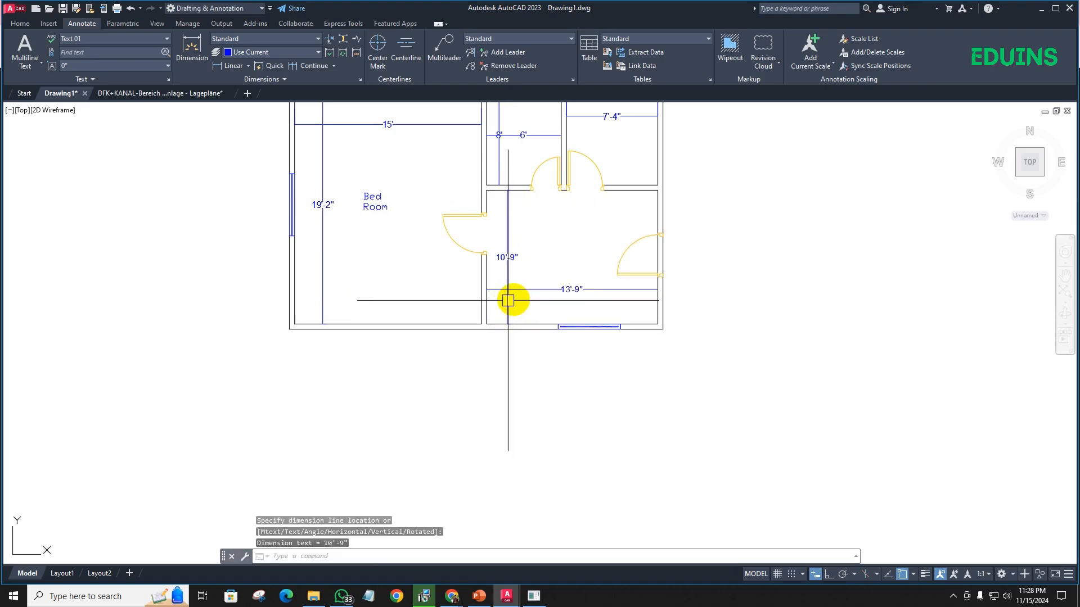
# - Widen the Bed Room label's text frame so the name fits on a single line
pyautogui.scroll(2, 392, 207)
pyautogui.doubleClick(367, 194)
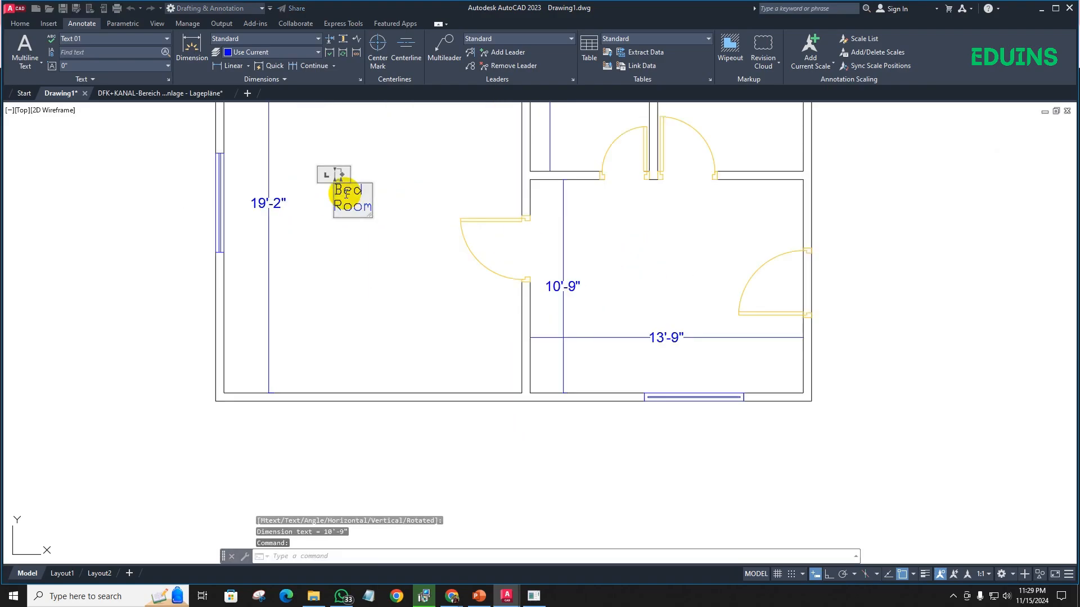
pyautogui.scroll(2, 354, 179)
pyautogui.moveTo(338, 168); pyautogui.dragTo(466, 176)
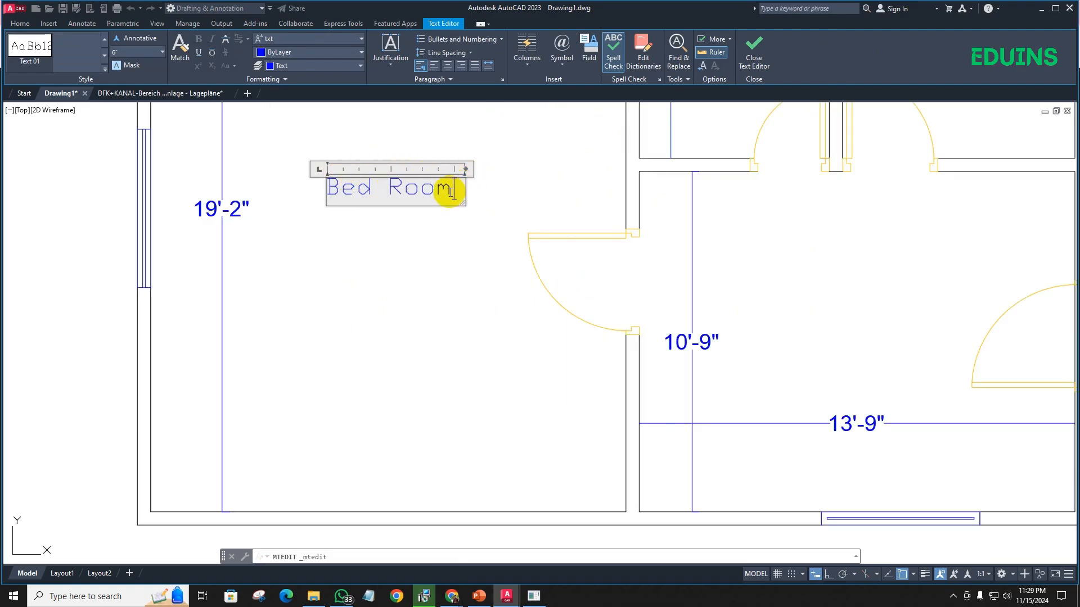
# - Add a second line reading 15'x19'-2'' beneath the name in the Bed Room label
pyautogui.press('Return')
pyautogui.scroll(-4, 437, 234)
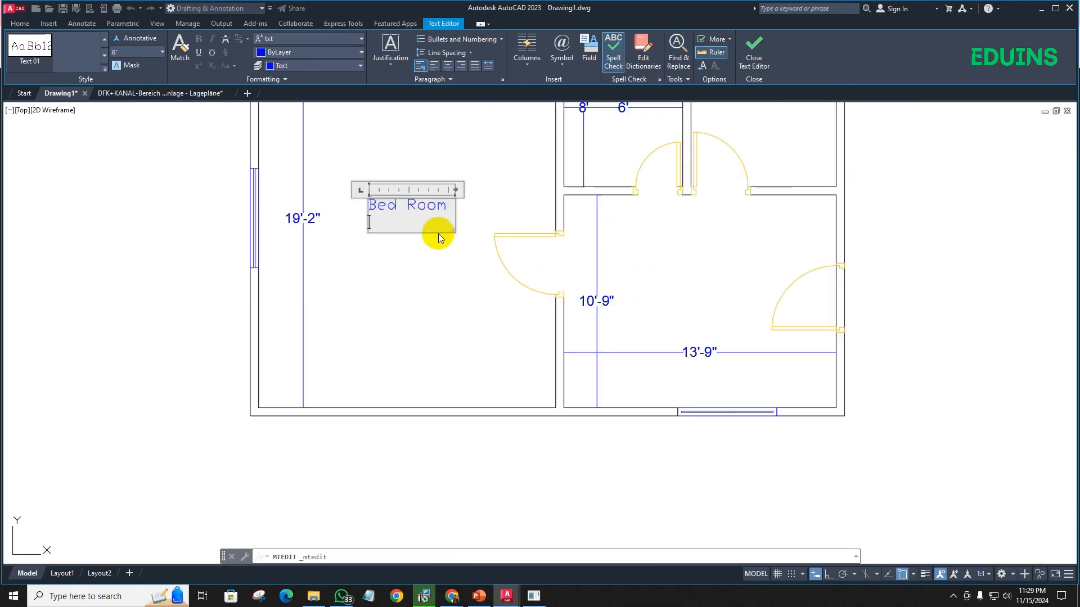
pyautogui.write("15'")
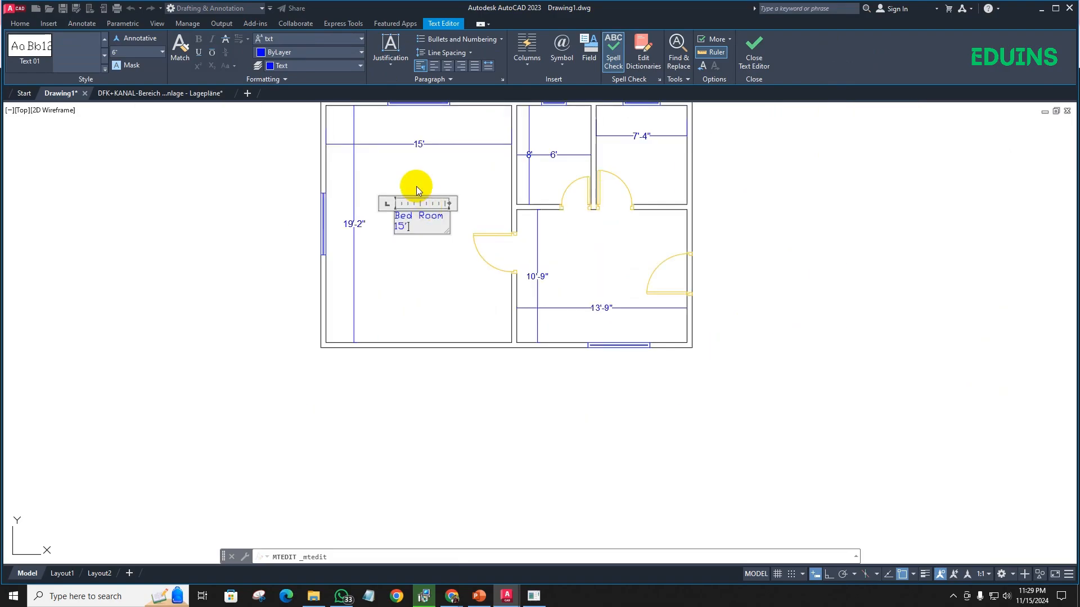
pyautogui.write('x19\'-2"')
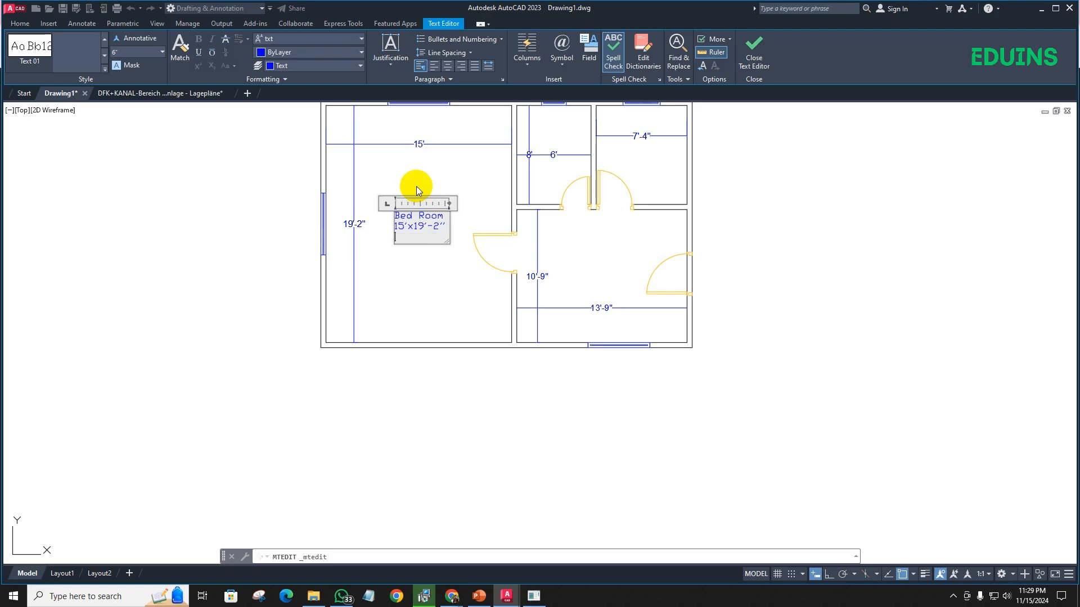
pyautogui.click(415, 250)
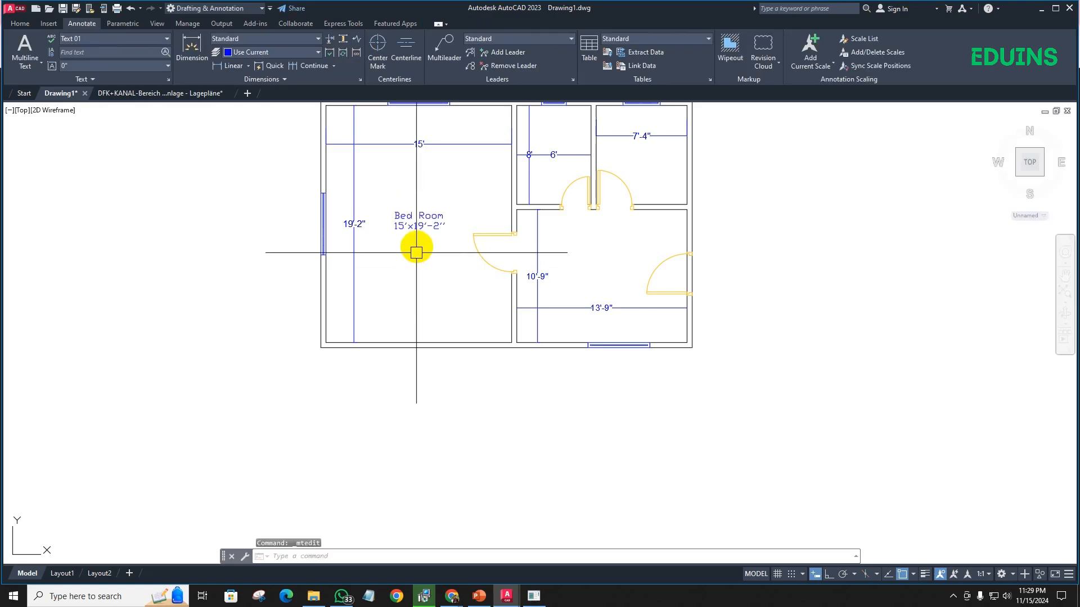
# - Copy the Bed Room label into the middle of the large southeast room
pyautogui.scroll(2, 417, 237)
pyautogui.scroll(-2, 416, 237)
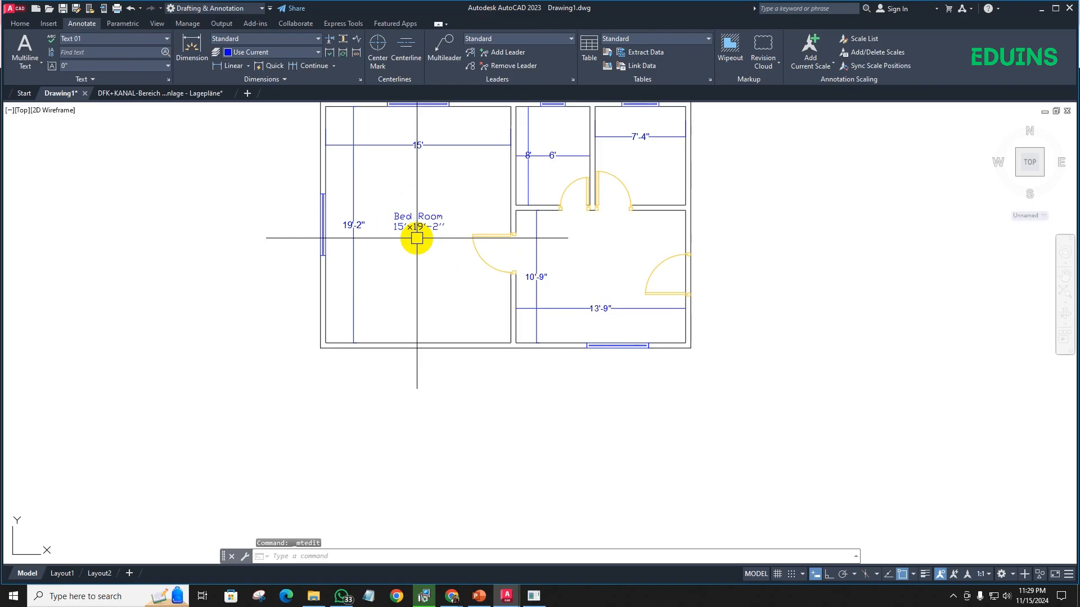
pyautogui.click(420, 224)
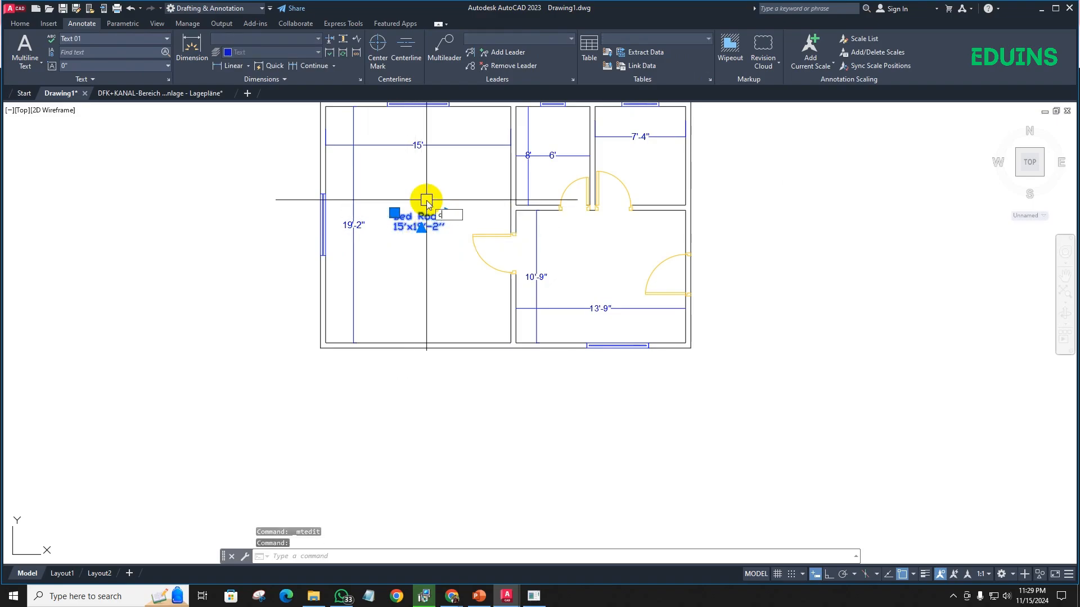
pyautogui.write('o')
pyautogui.press('Return')
pyautogui.scroll(8, 419, 206)
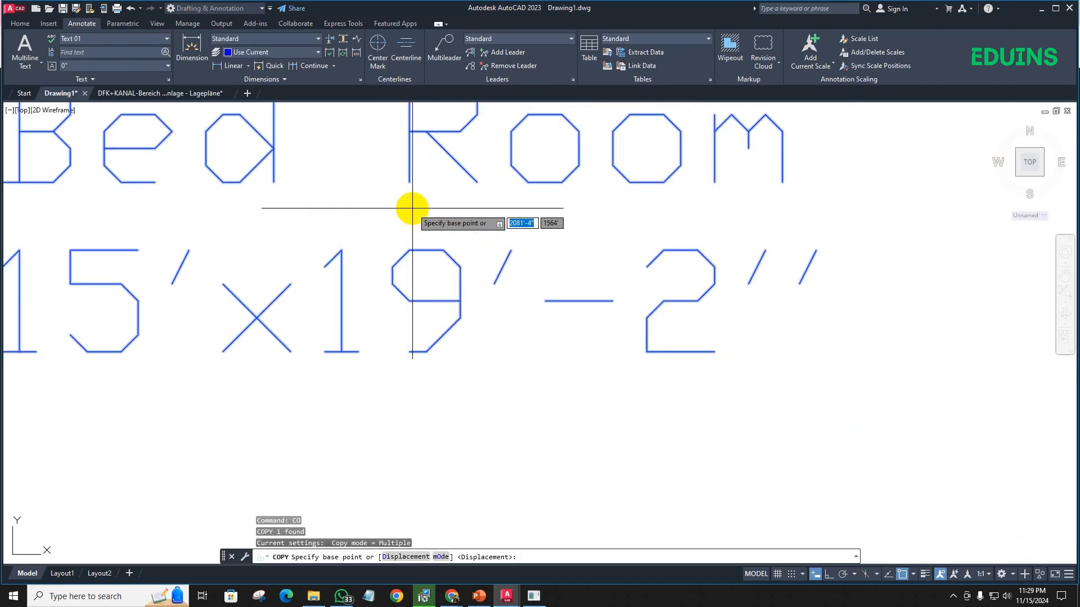
pyautogui.scroll(4, 412, 209)
pyautogui.click(403, 227)
pyautogui.scroll(-14, 410, 253)
pyautogui.scroll(6, 522, 281)
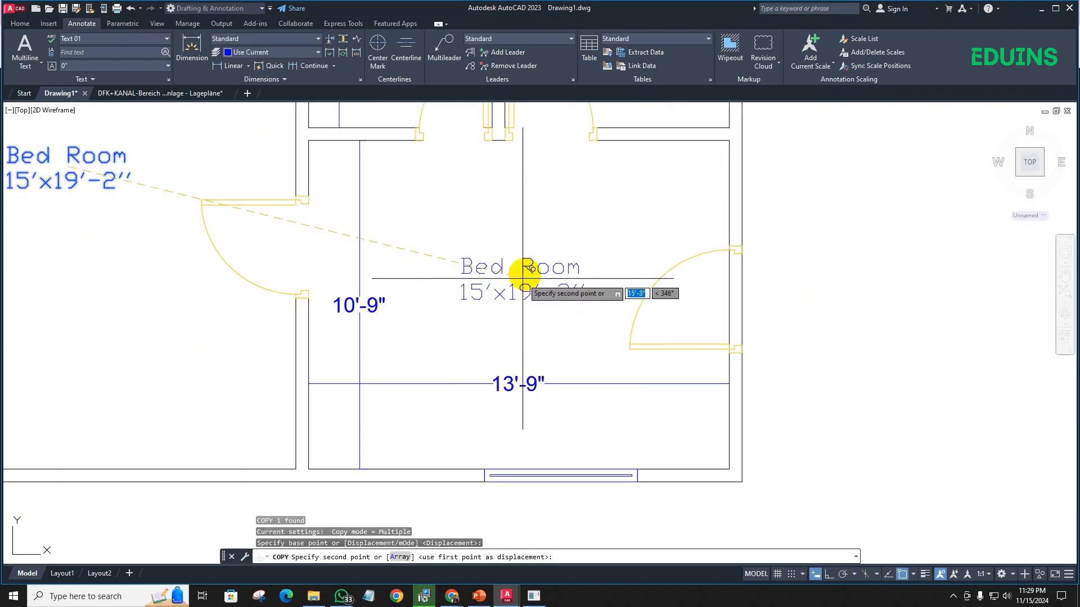
pyautogui.click(523, 269)
# - Place two more copies of the label, one in the northeast room and one in the small north room
pyautogui.scroll(-5, 562, 265)
pyautogui.scroll(7, 550, 236)
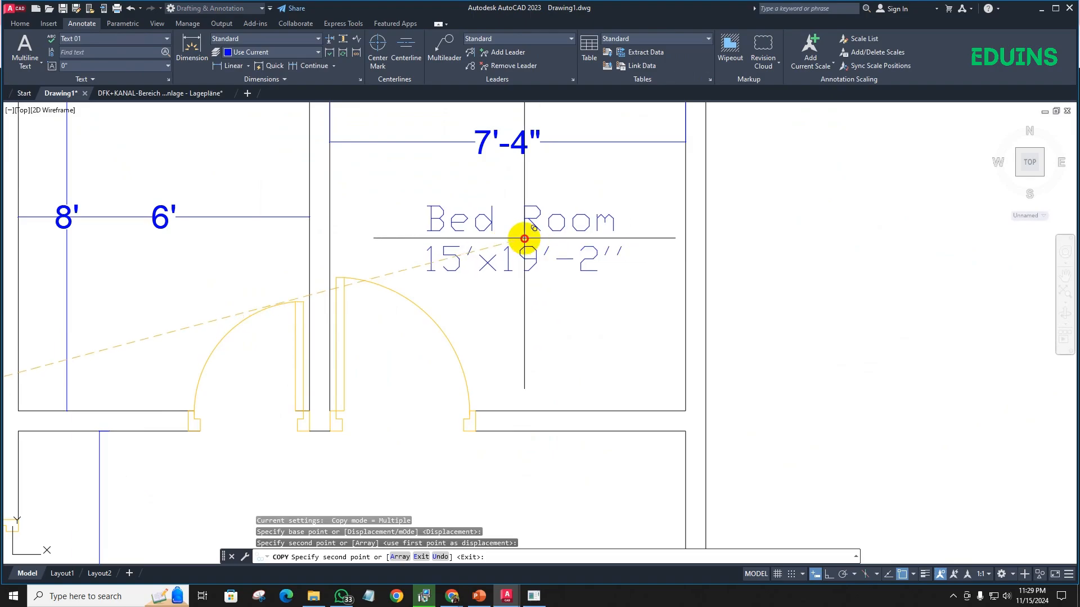
pyautogui.click(524, 238)
pyautogui.scroll(-5, 540, 264)
pyautogui.scroll(6, 475, 240)
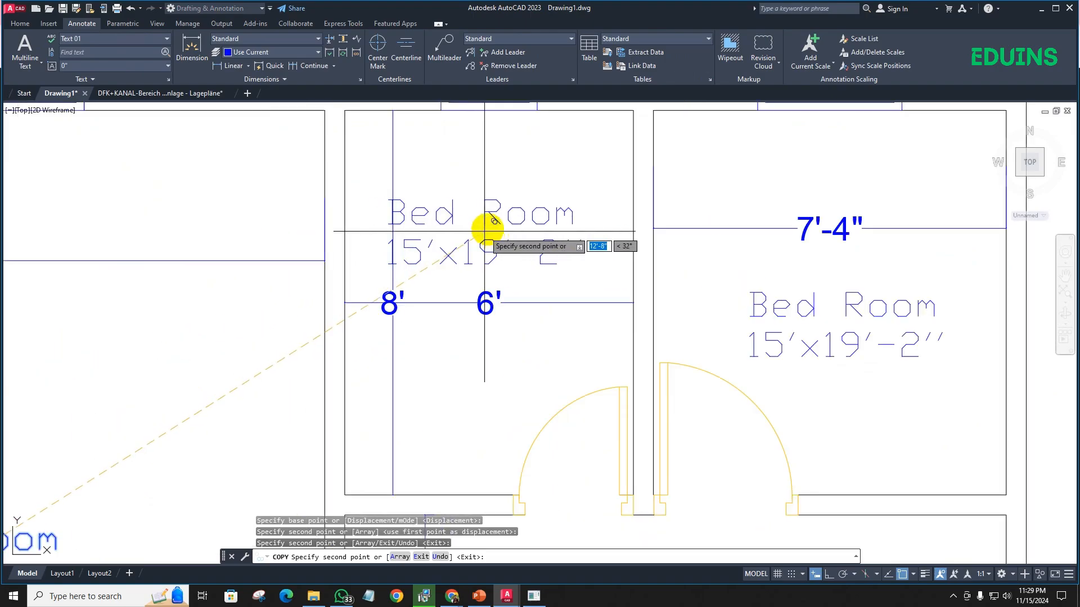
pyautogui.click(505, 209)
pyautogui.scroll(-5, 489, 225)
pyautogui.press('Escape')
# - Change the small north room's label to "Toilet" with 6'x8' on the second line
pyautogui.click(467, 223)
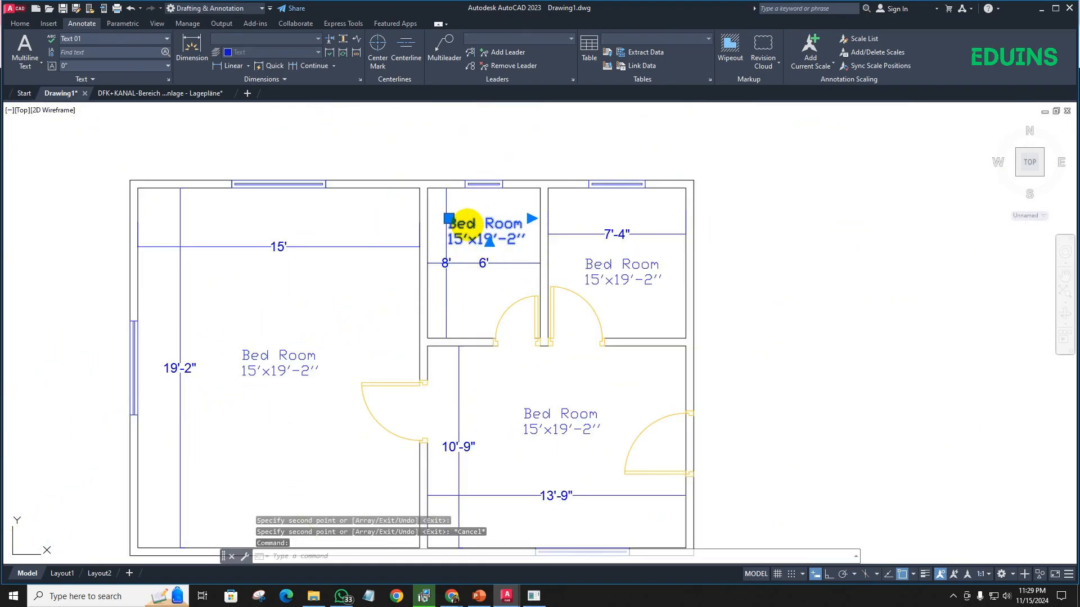
pyautogui.doubleClick(468, 224)
pyautogui.tripleClick(480, 228)
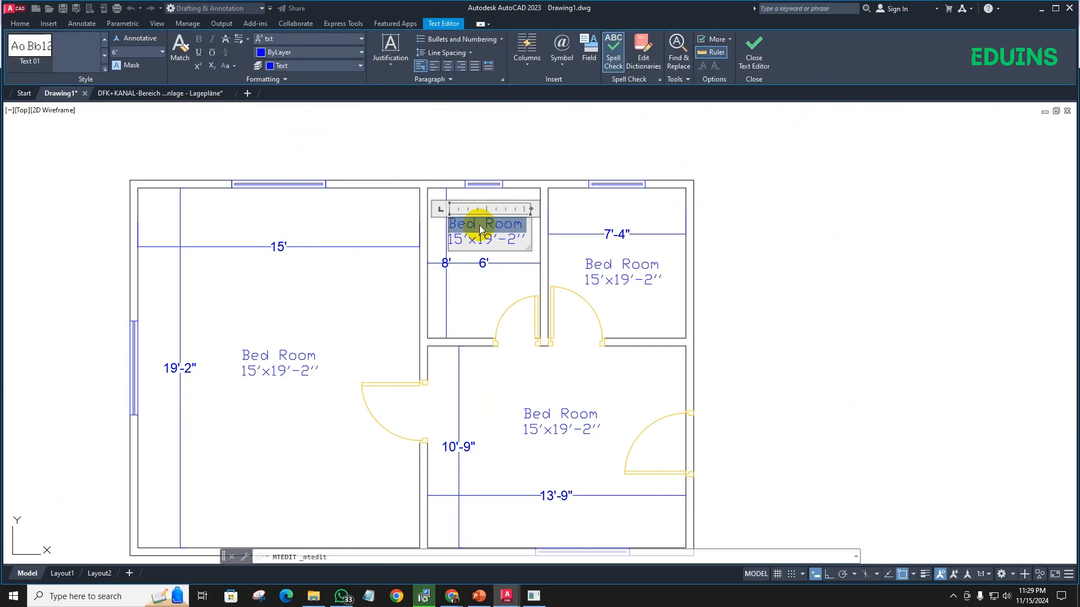
pyautogui.write('To')
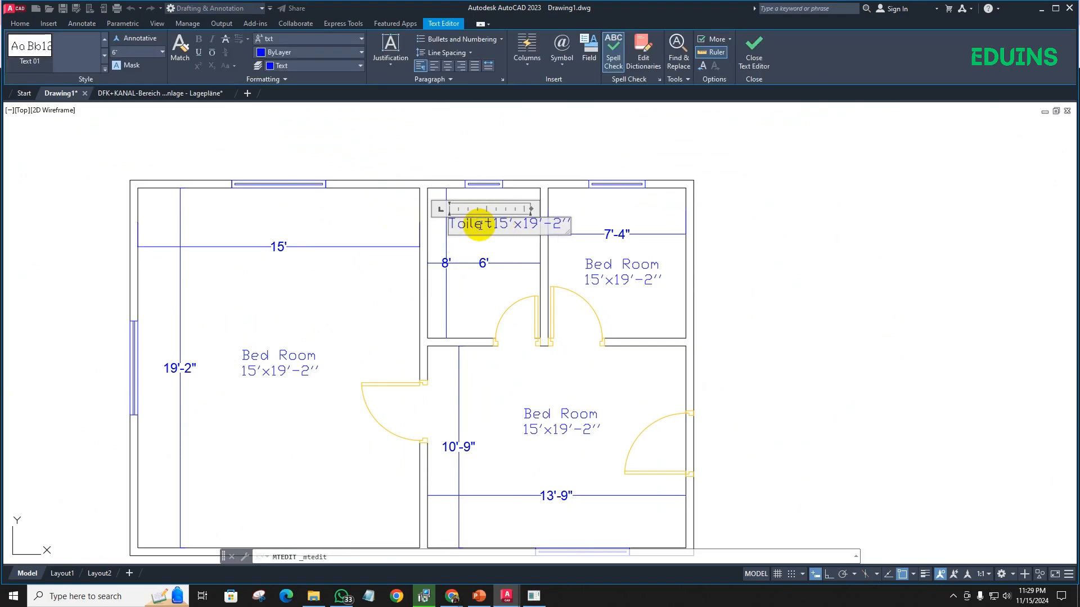
pyautogui.write('ilet')
pyautogui.press('Return')
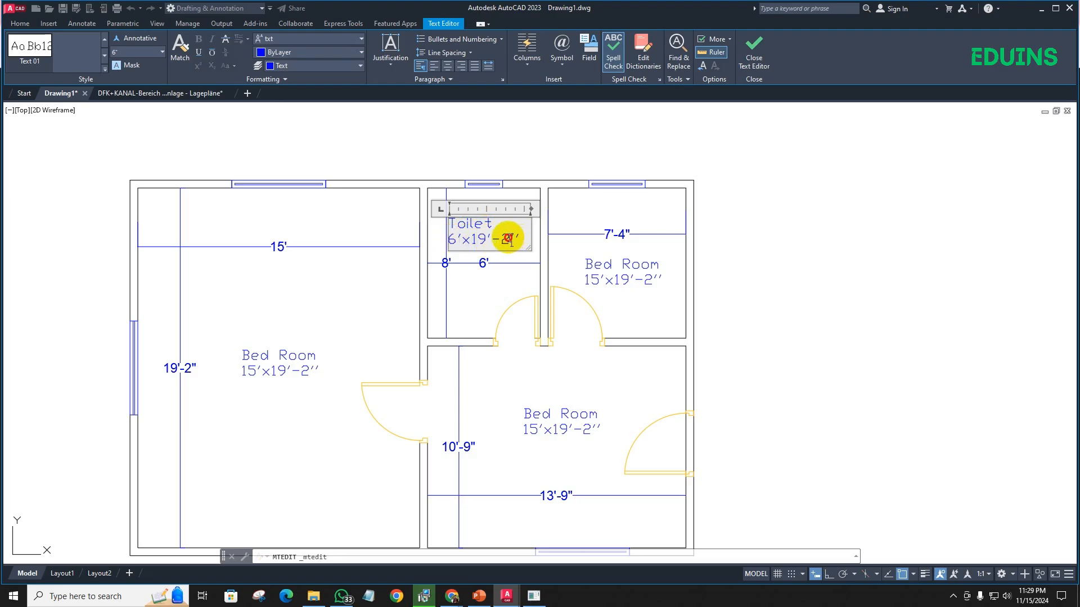
pyautogui.moveTo(520, 237); pyautogui.dragTo(481, 237)
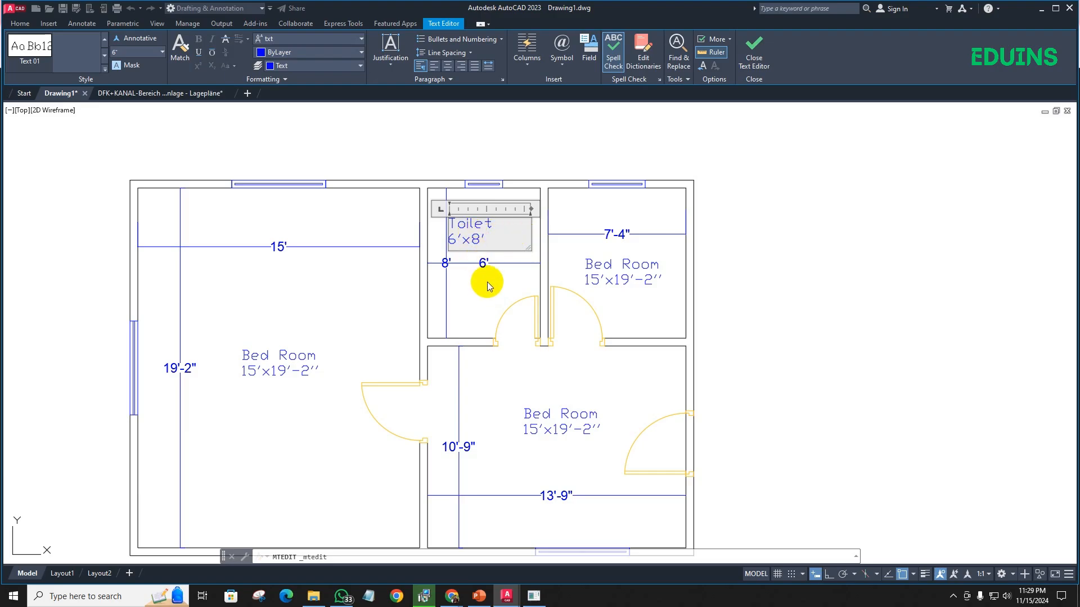
# - Centre both lines of the Toilet label and delete the foot mark after the 8
pyautogui.moveTo(494, 241); pyautogui.dragTo(452, 225)
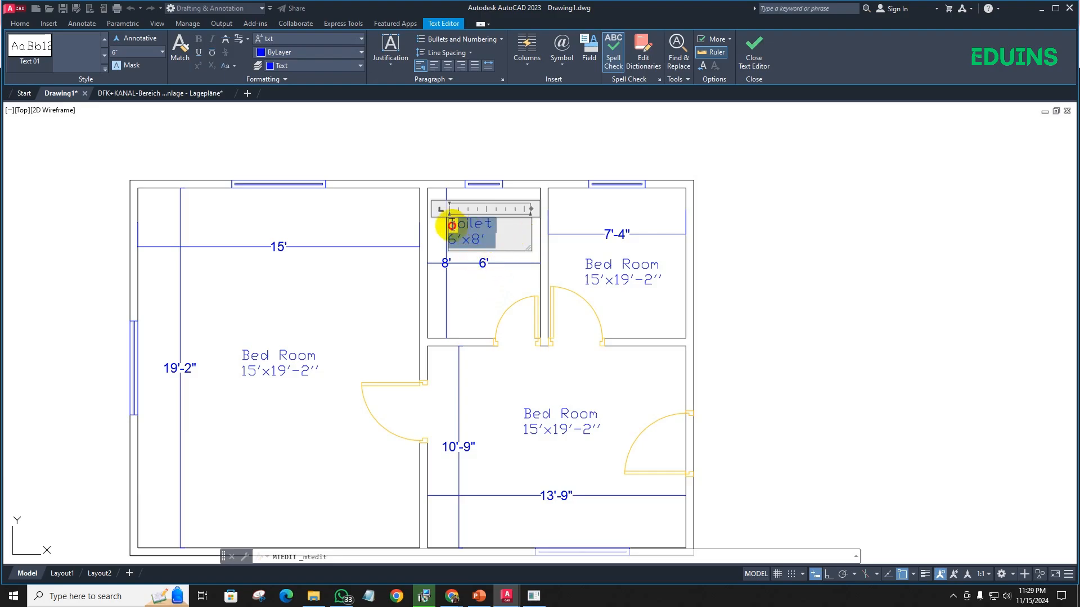
pyautogui.click(447, 66)
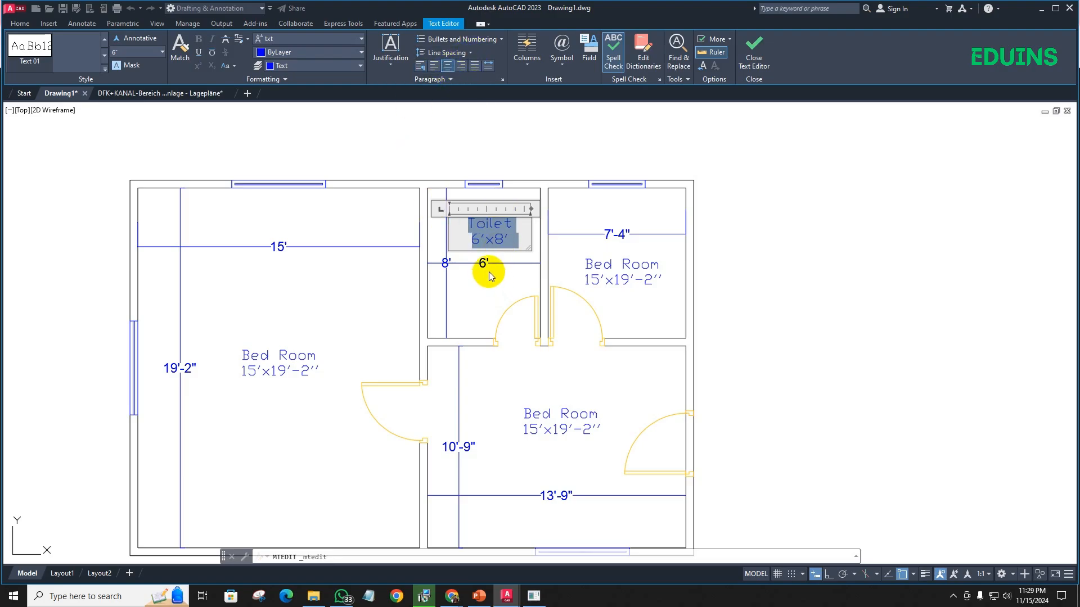
pyautogui.click(513, 235)
pyautogui.press('BackSpace')
pyautogui.click(496, 277)
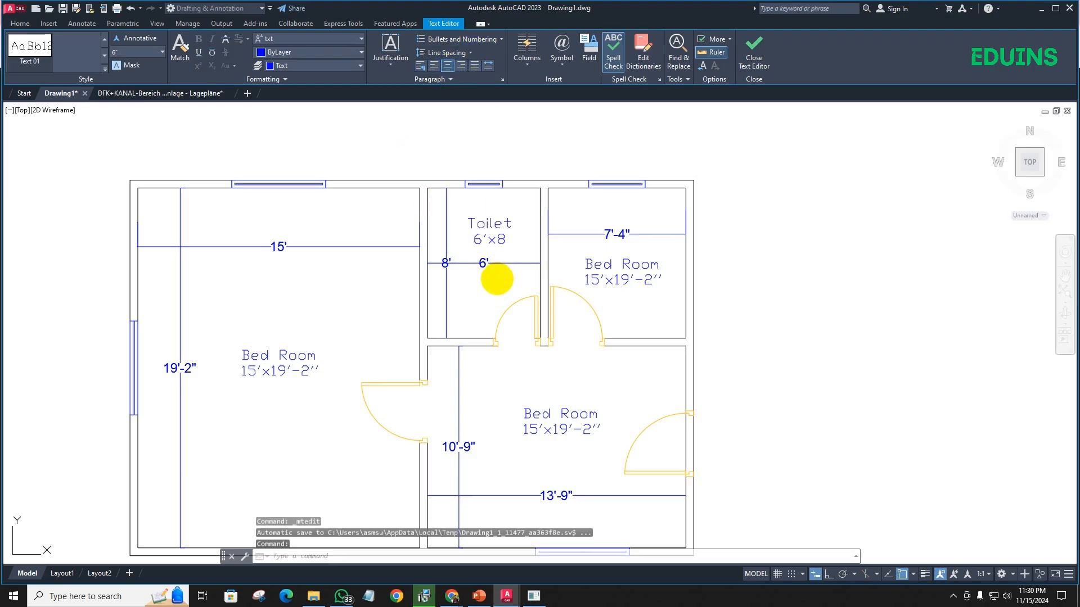
# - Replace the name in the northeast room's label with "Kitvhen", keeping the size on its own line
pyautogui.click(624, 275)
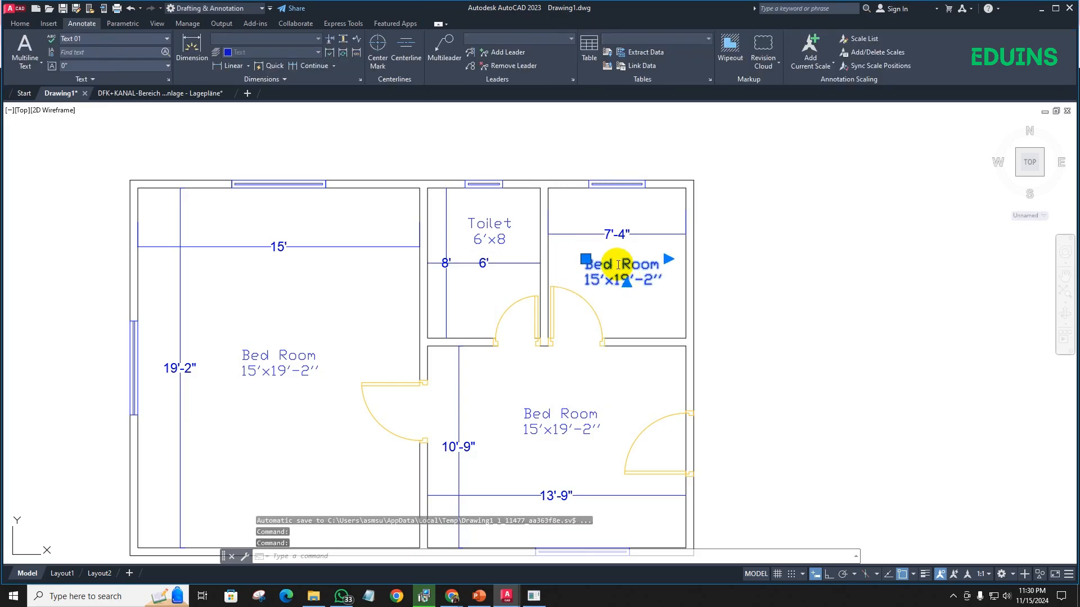
pyautogui.doubleClick(619, 265)
pyautogui.write('Ki')
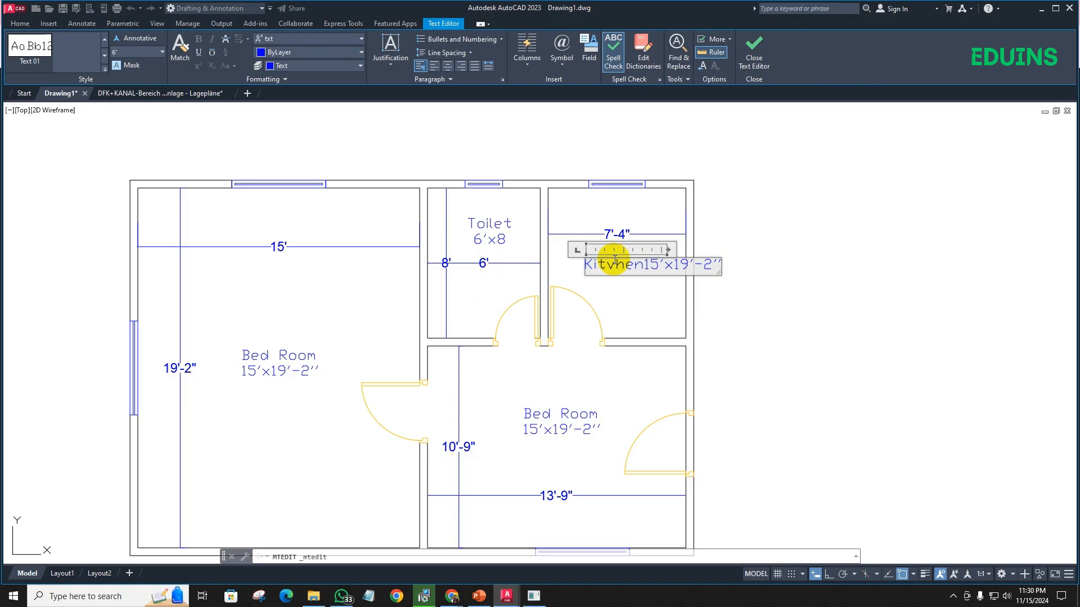
pyautogui.write('tvhen')
pyautogui.press('Return')
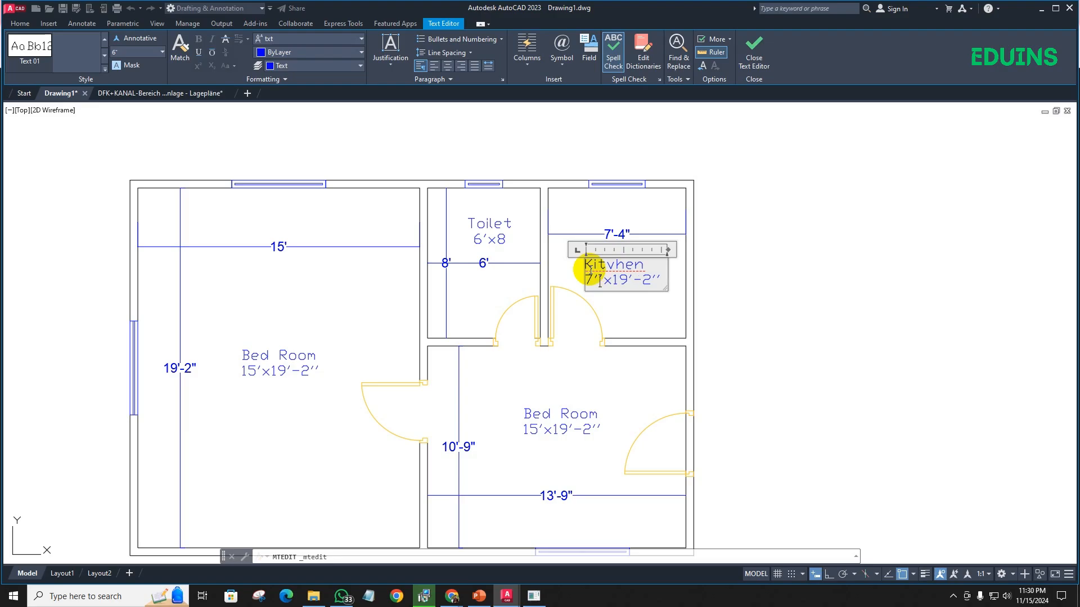
# - Set the size line of the northeast room's label to 7'-4'''x8'
pyautogui.click(629, 279)
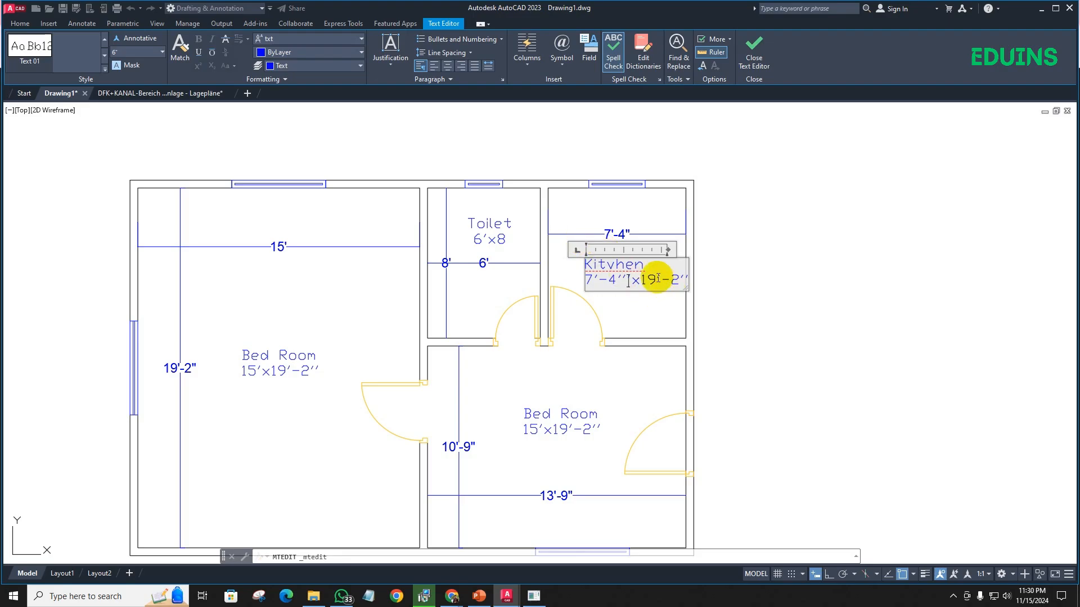
pyautogui.moveTo(642, 280); pyautogui.dragTo(677, 277)
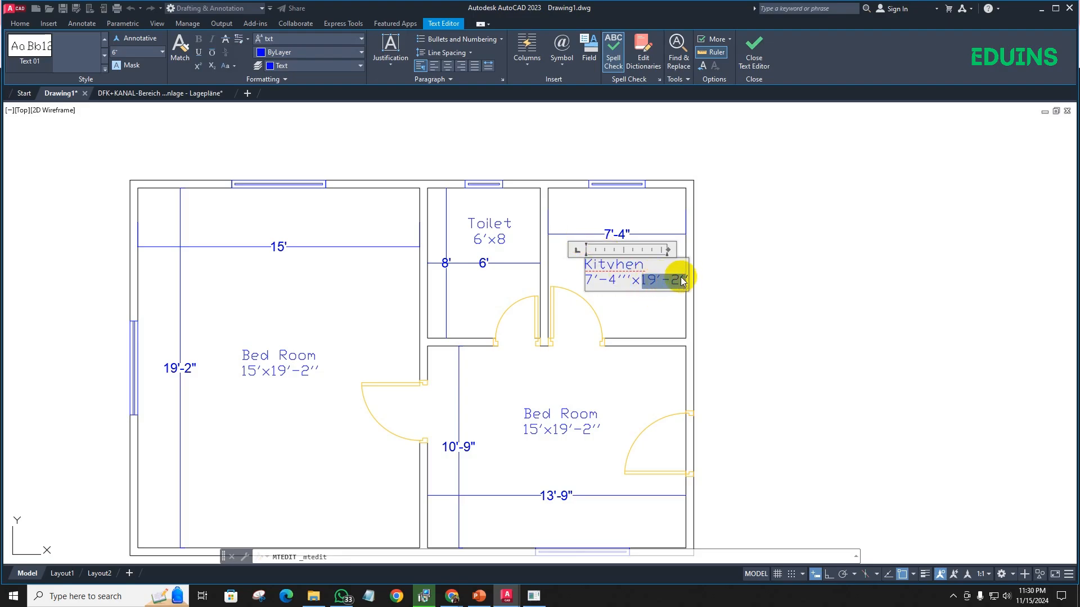
pyautogui.write("8'")
pyautogui.click(646, 306)
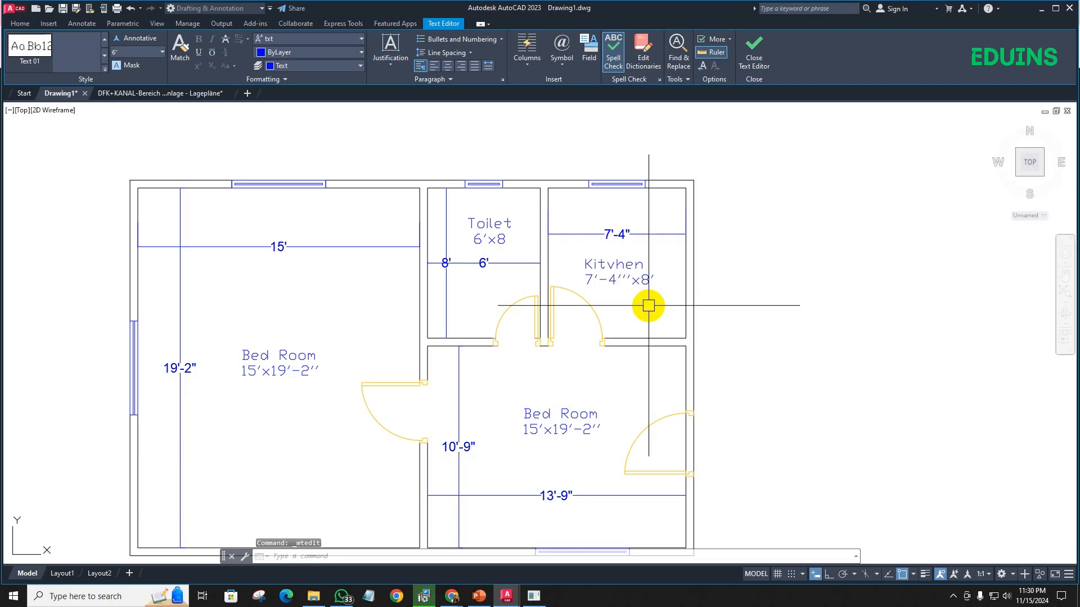
# - Correct the misspelled name in the northeast room's label to "Kitchen"
pyautogui.moveTo(594, 305); pyautogui.dragTo(592, 222, button='middle')
pyautogui.click(596, 179)
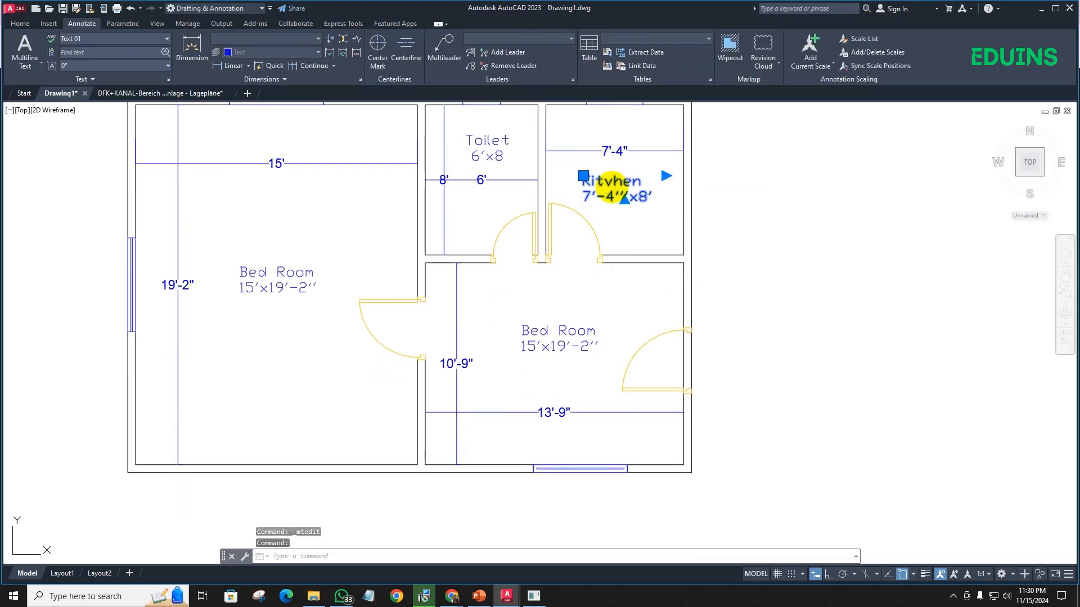
pyautogui.doubleClick(609, 180)
pyautogui.moveTo(608, 181); pyautogui.dragTo(612, 183)
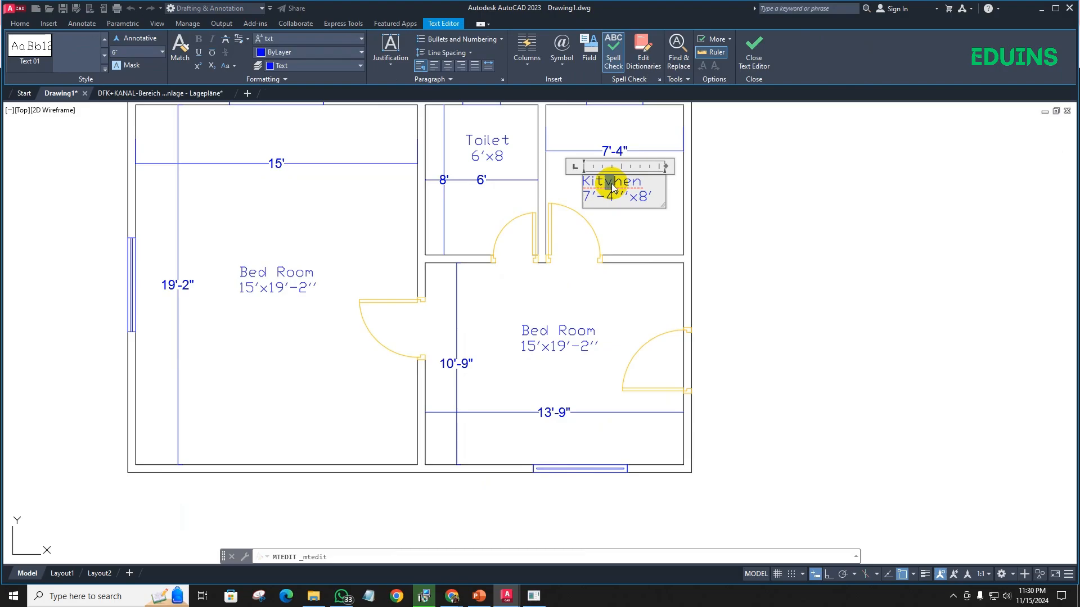
pyautogui.write('c')
pyautogui.click(615, 228)
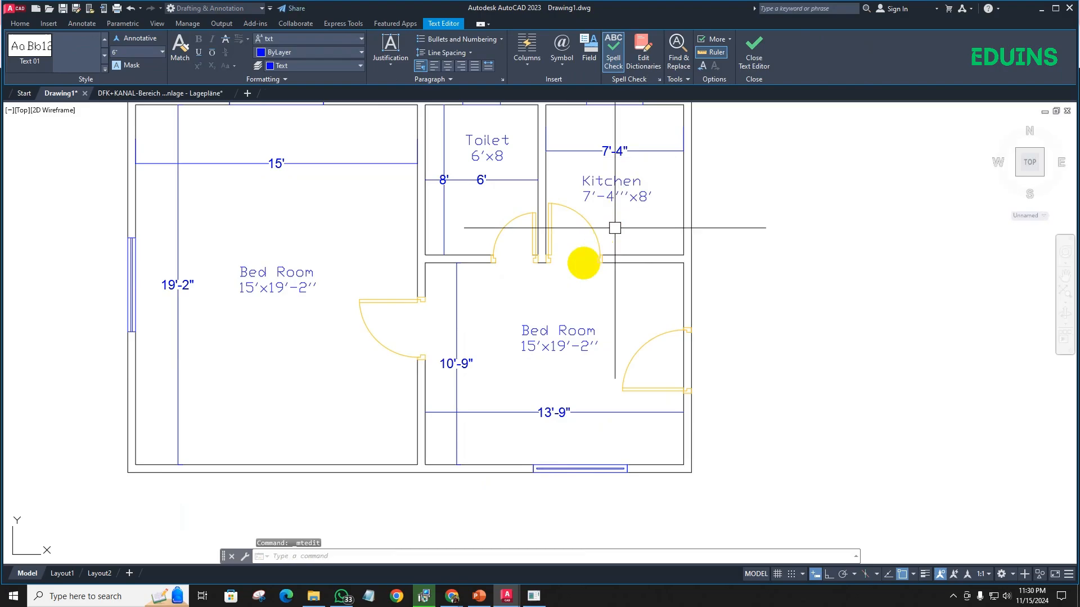
# - Rename the southeast room's label "Living Room" and widen its text frame to fit the name on one line
pyautogui.click(549, 332)
pyautogui.doubleClick(548, 332)
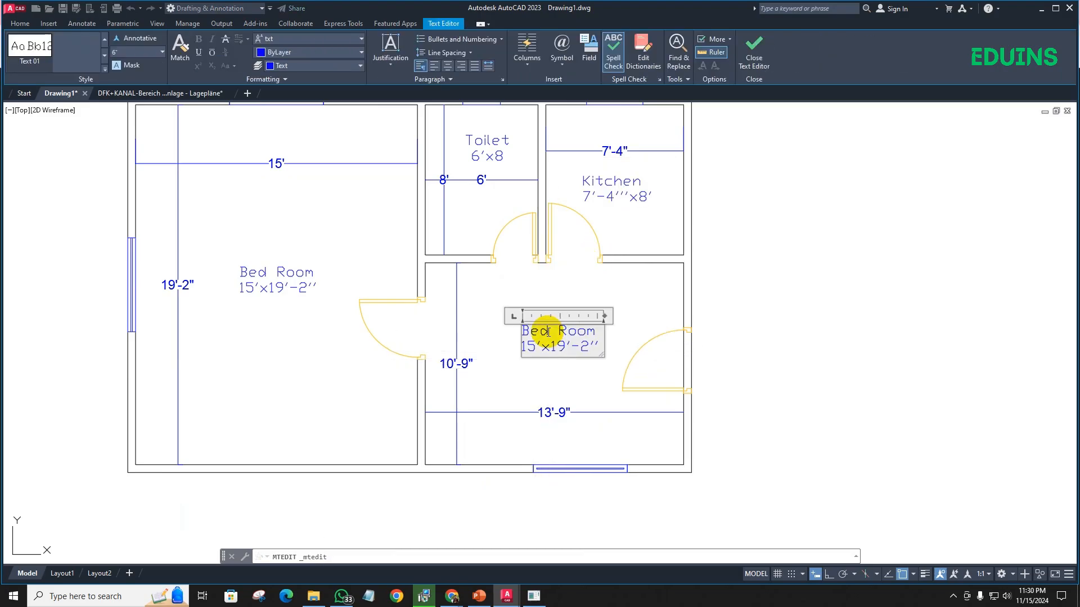
pyautogui.moveTo(548, 332); pyautogui.dragTo(521, 332)
pyautogui.write('Living')
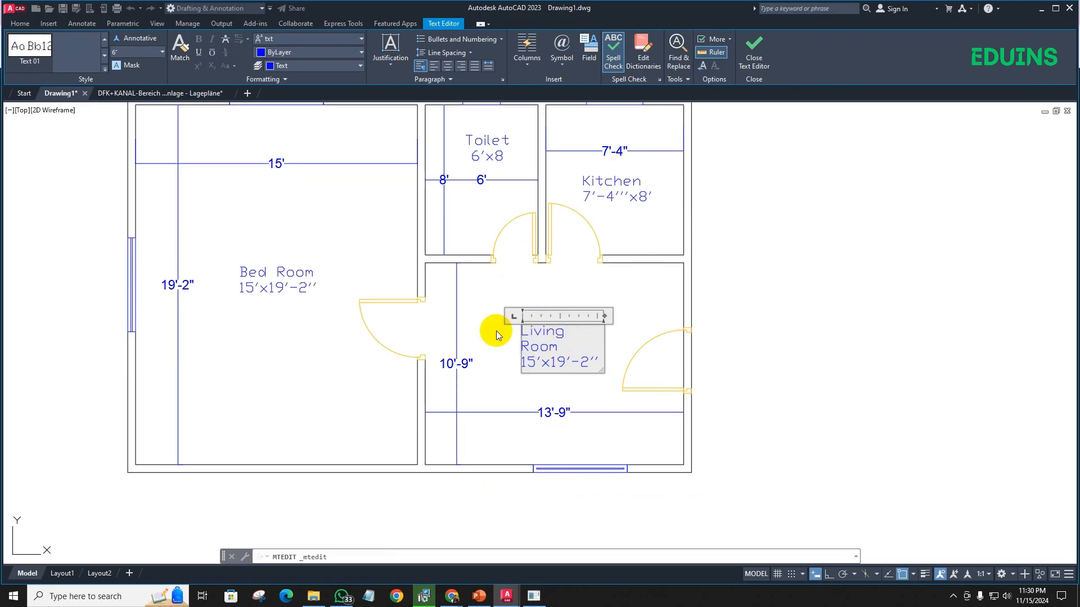
pyautogui.moveTo(605, 316); pyautogui.dragTo(522, 345)
# - Set the size line of the Living Room label to 10'-9"x13'-9''
pyautogui.click(530, 348)
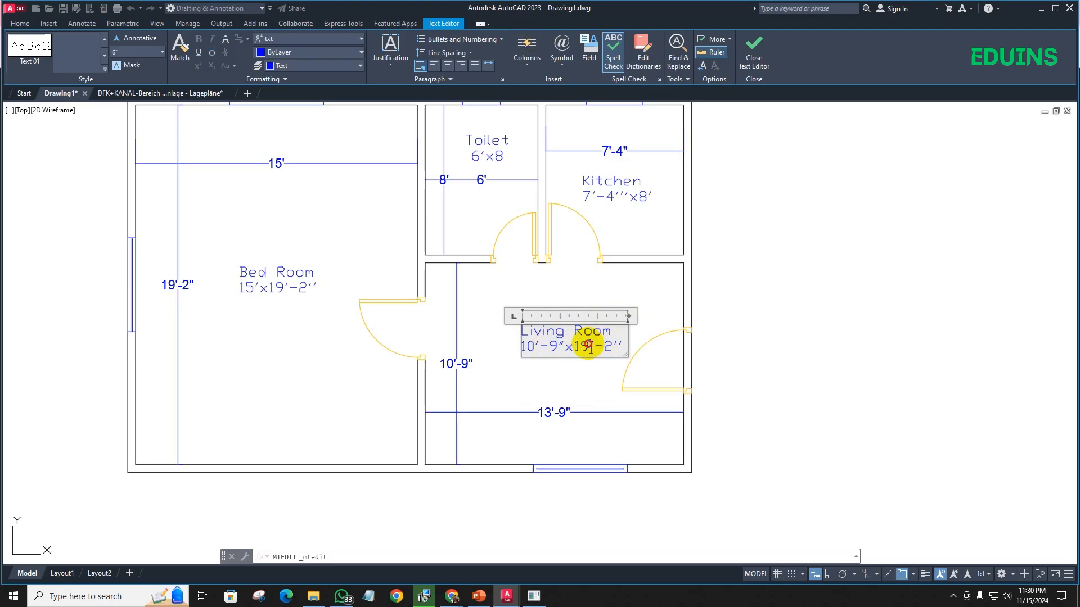
pyautogui.moveTo(589, 346); pyautogui.dragTo(582, 346)
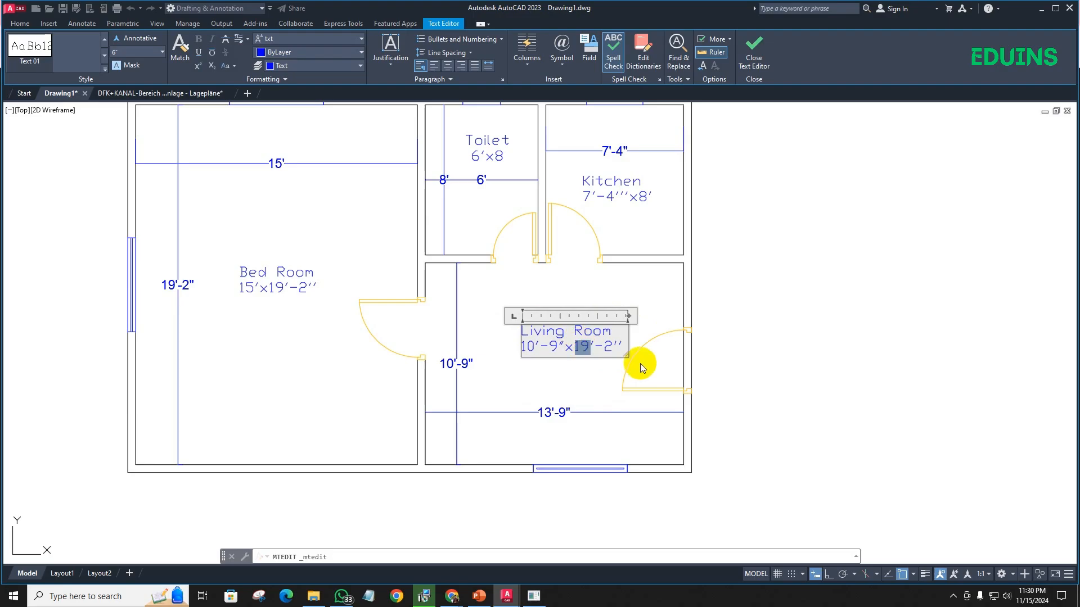
pyautogui.press('BackSpace')
pyautogui.write('3')
pyautogui.click(606, 348)
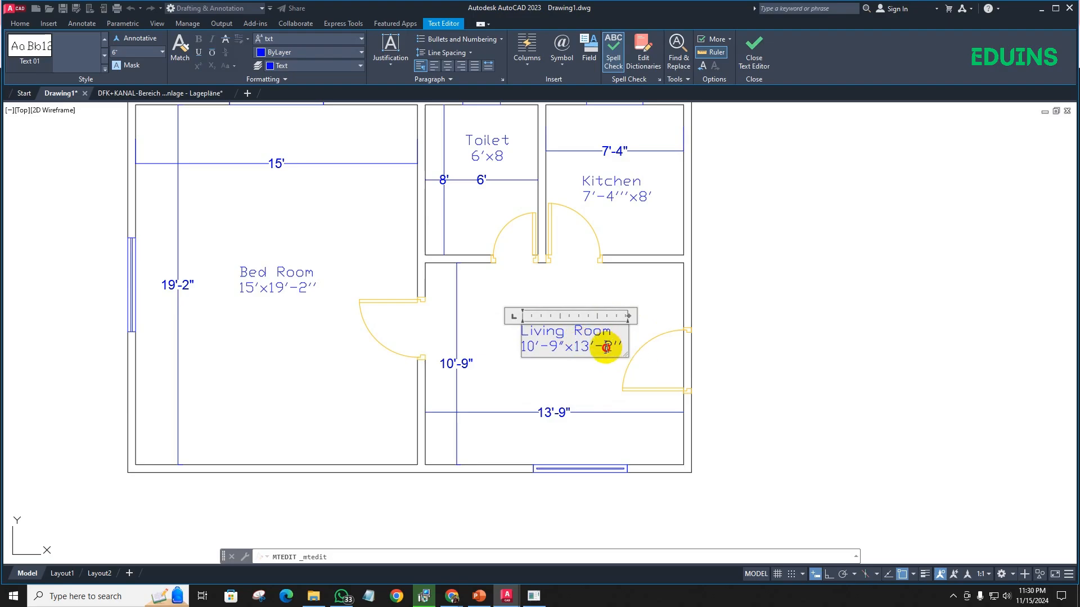
pyautogui.write('9')
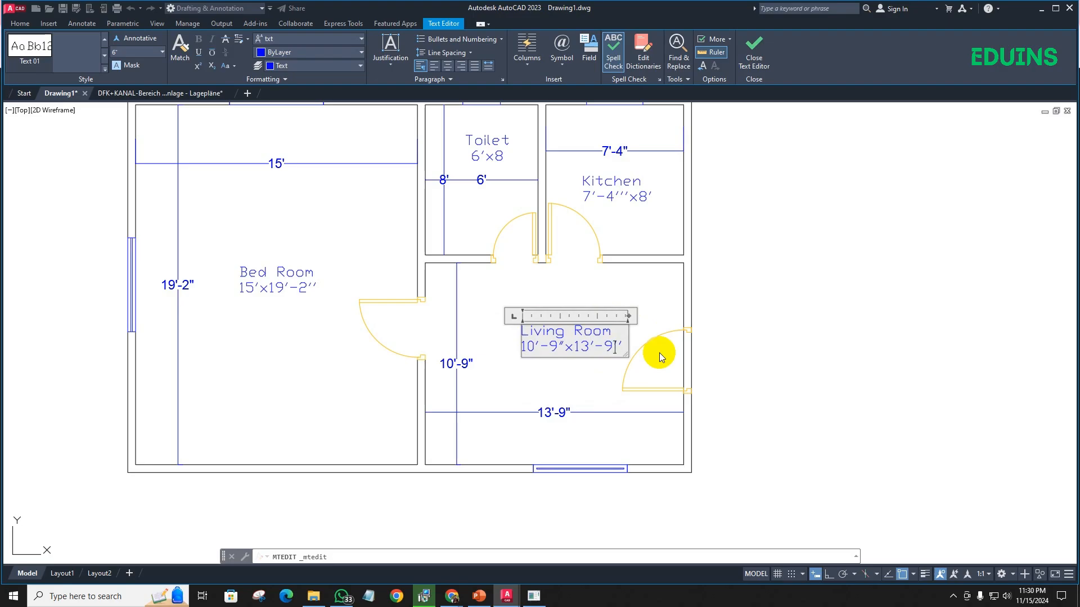
# - Center-align both lines of the Living Room label and finish editing the text
pyautogui.hotkey('ctrl', 'a')
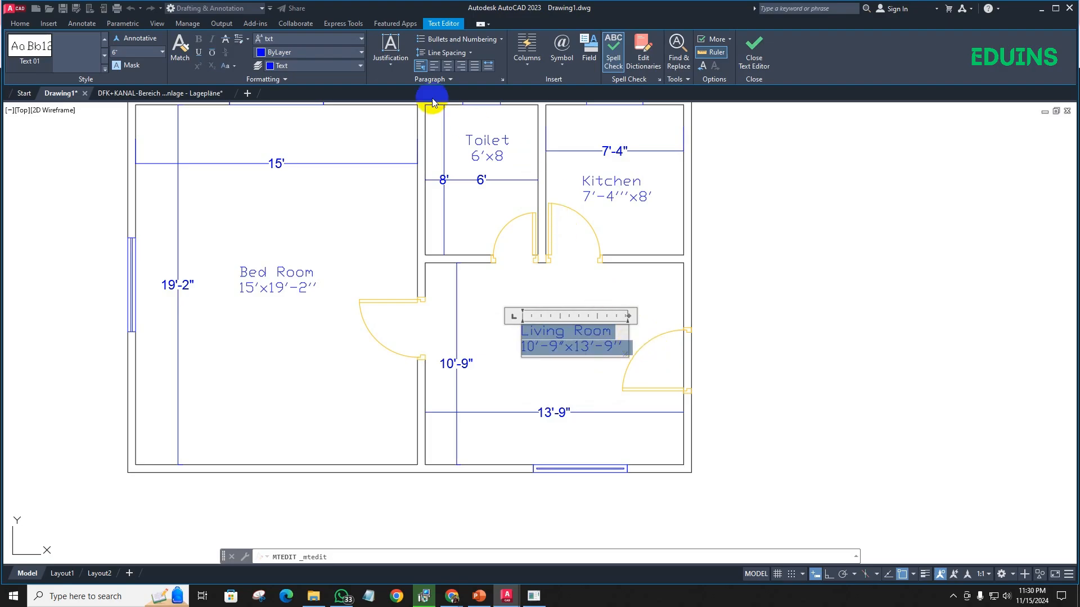
pyautogui.click(447, 66)
pyautogui.click(505, 286)
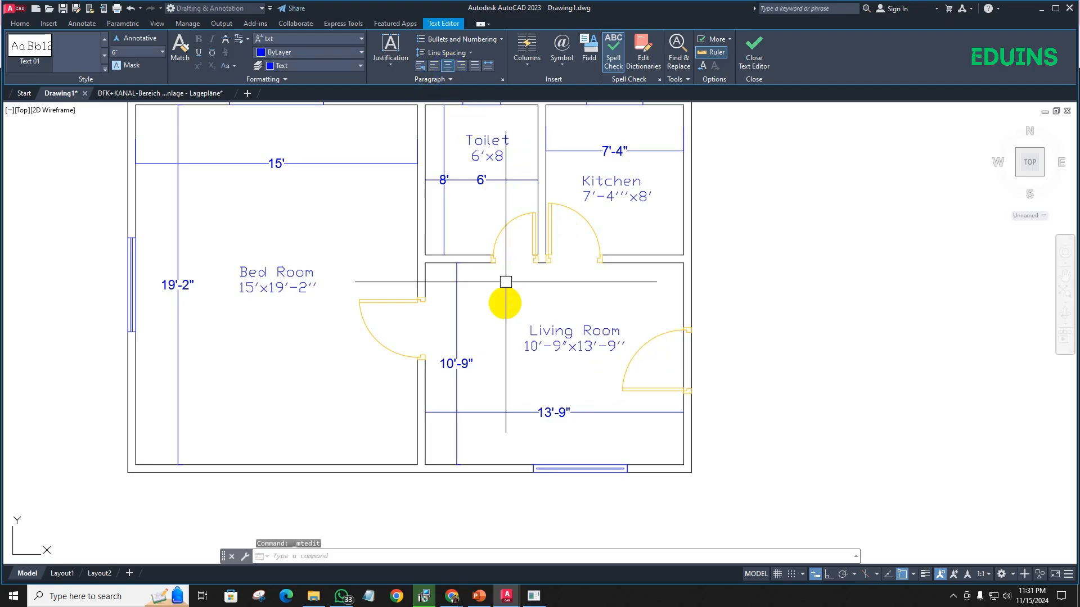
# - Delete all the width and height dimensions inside the Bed Room, Toilet, Kitchen and Living Room
pyautogui.scroll(-3, 499, 321)
pyautogui.click(511, 371)
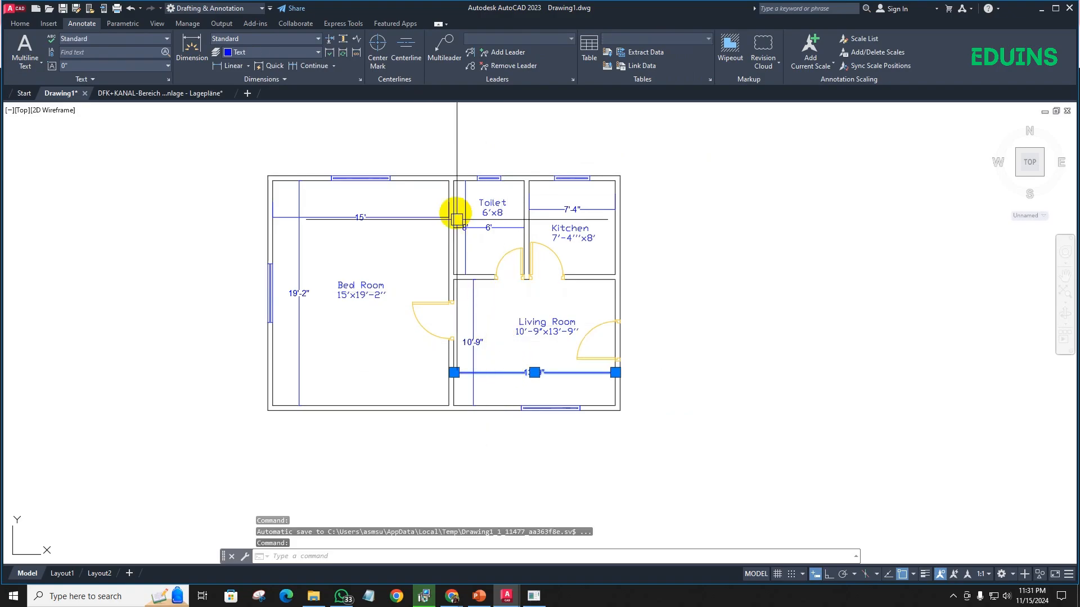
pyautogui.click(466, 228)
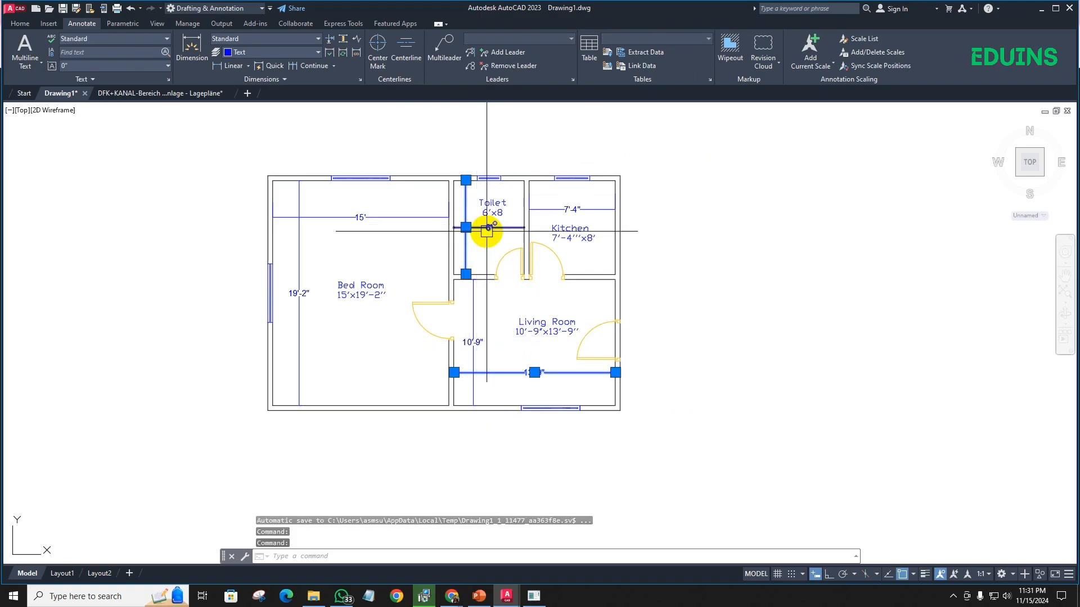
pyautogui.click(559, 210)
pyautogui.click(472, 310)
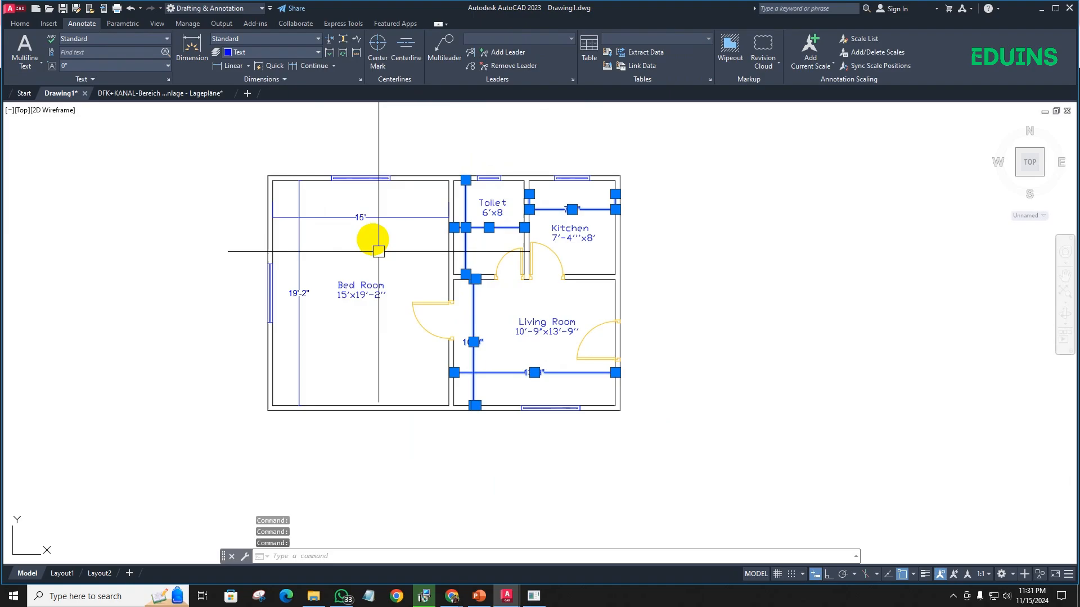
pyautogui.click(373, 217)
pyautogui.click(298, 238)
pyautogui.press('Delete')
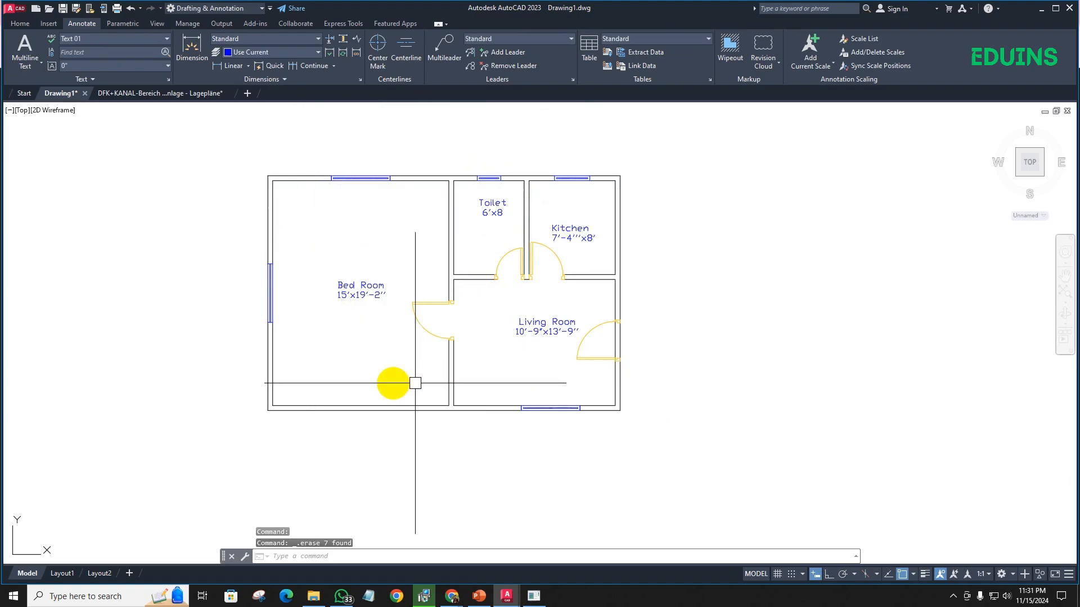
# - Move the Living Room label slightly down and to the left, nearer the middle of the room
pyautogui.moveTo(416, 378); pyautogui.dragTo(376, 362, button='middle')
pyautogui.click(475, 337)
pyautogui.click(453, 301)
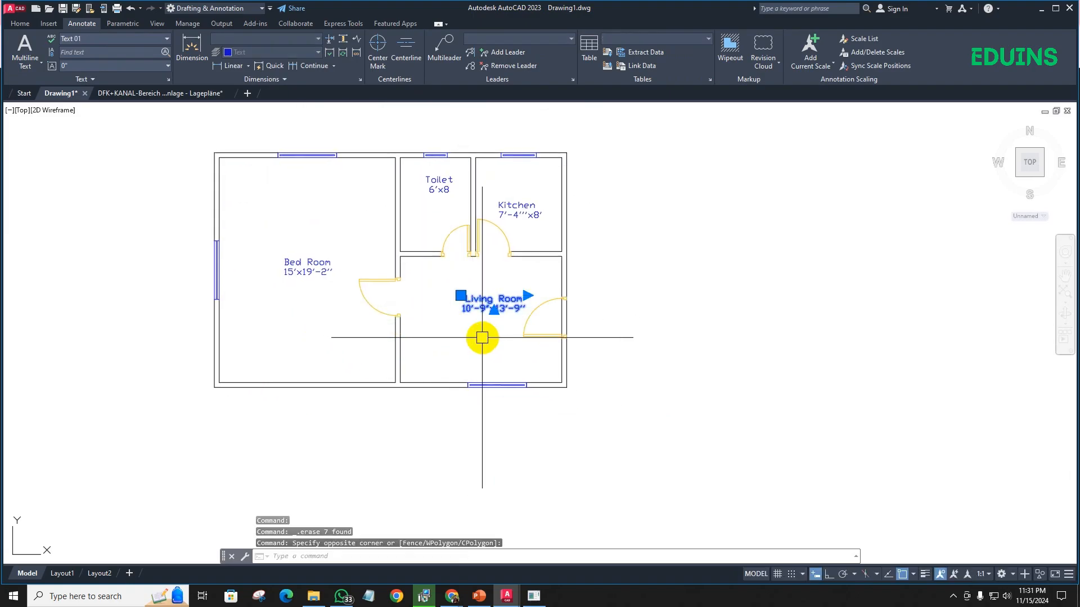
pyautogui.write('m')
pyautogui.press('Return')
pyautogui.scroll(6, 495, 325)
pyautogui.click(495, 324)
pyautogui.click(409, 364)
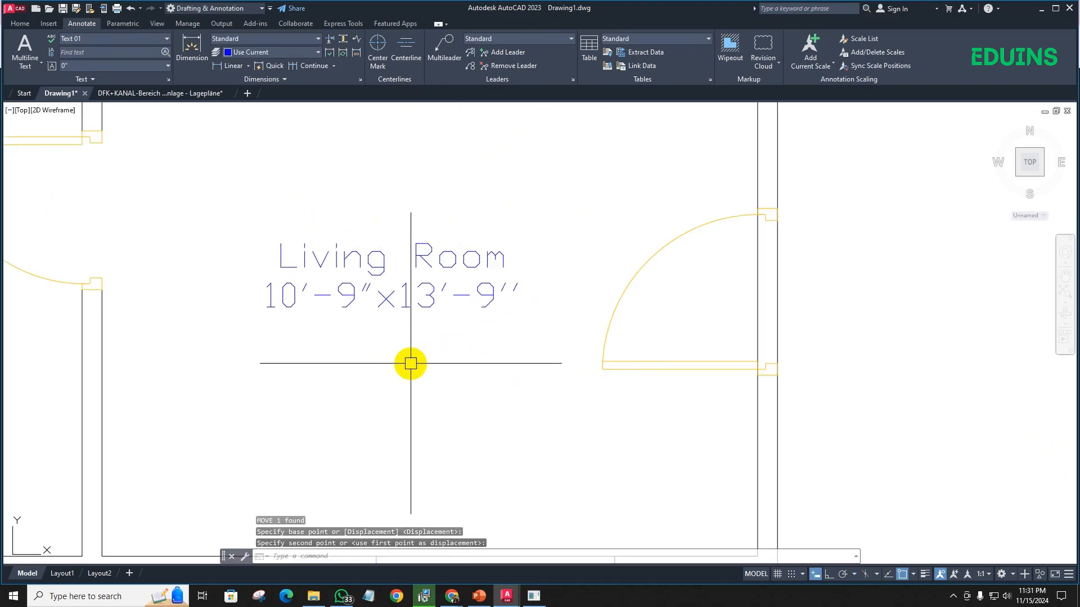
# - Move the Toilet label about 1'-10" down, toward the middle of the room
pyautogui.scroll(-6, 449, 320)
pyautogui.click(397, 178)
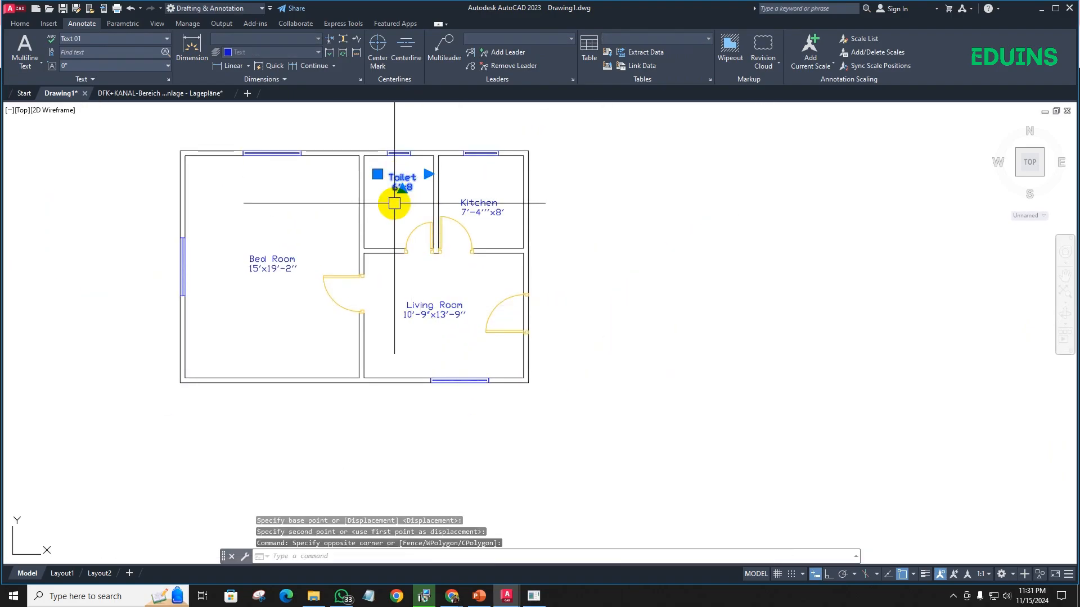
pyautogui.write('m')
pyautogui.press('Return')
pyautogui.scroll(4, 411, 197)
pyautogui.click(442, 162)
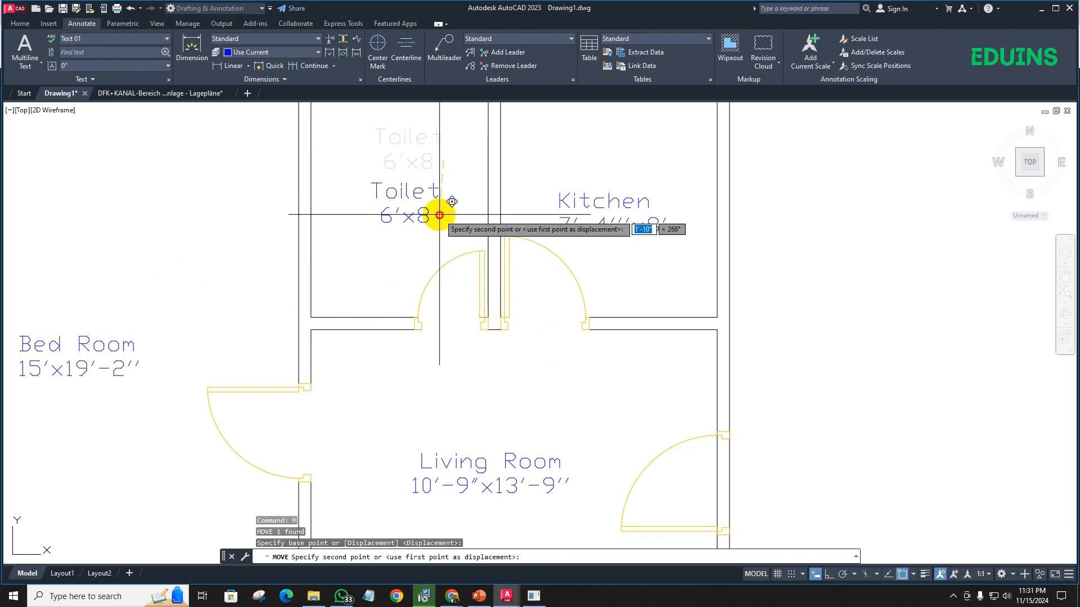
pyautogui.click(441, 212)
pyautogui.scroll(-4, 442, 213)
pyautogui.scroll(-2, 310, 283)
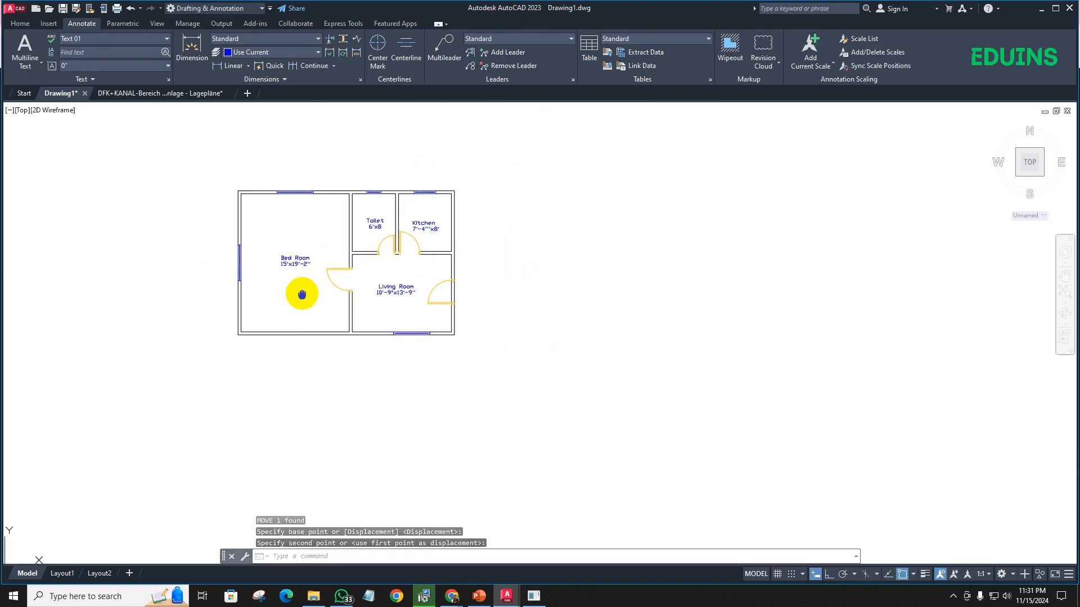
pyautogui.scroll(4, 301, 292)
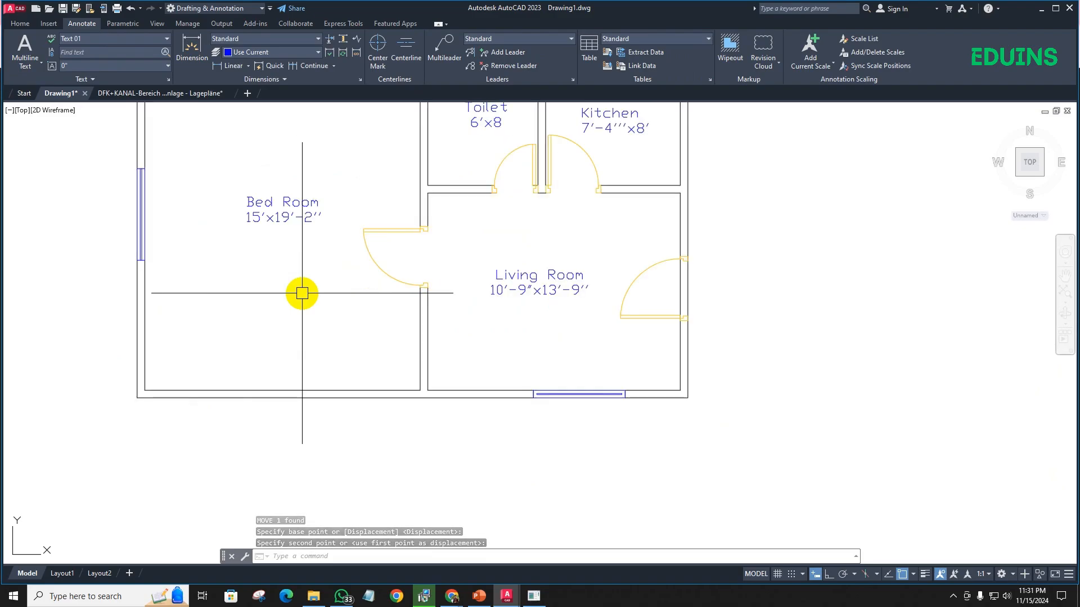
pyautogui.moveTo(287, 284)
pyautogui.mouseDown(button='middle')
pyautogui.moveTo(289, 441)
pyautogui.moveTo(296, 392)
pyautogui.mouseUp(button='middle')
pyautogui.scroll(-2, 289, 440)
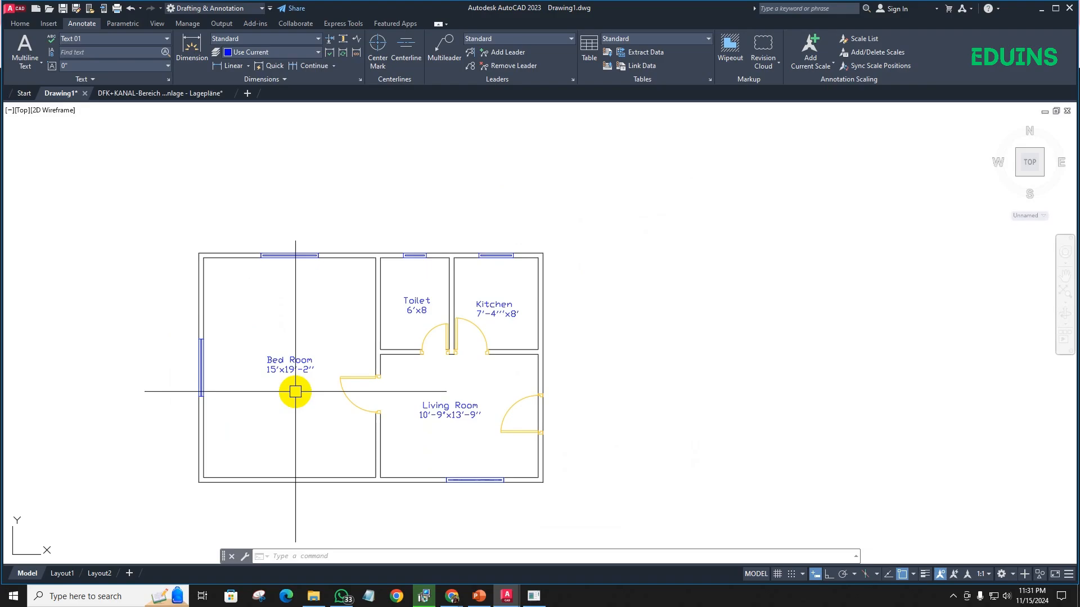
# - Switch to the Google Chrome window
pyautogui.click(460, 592)
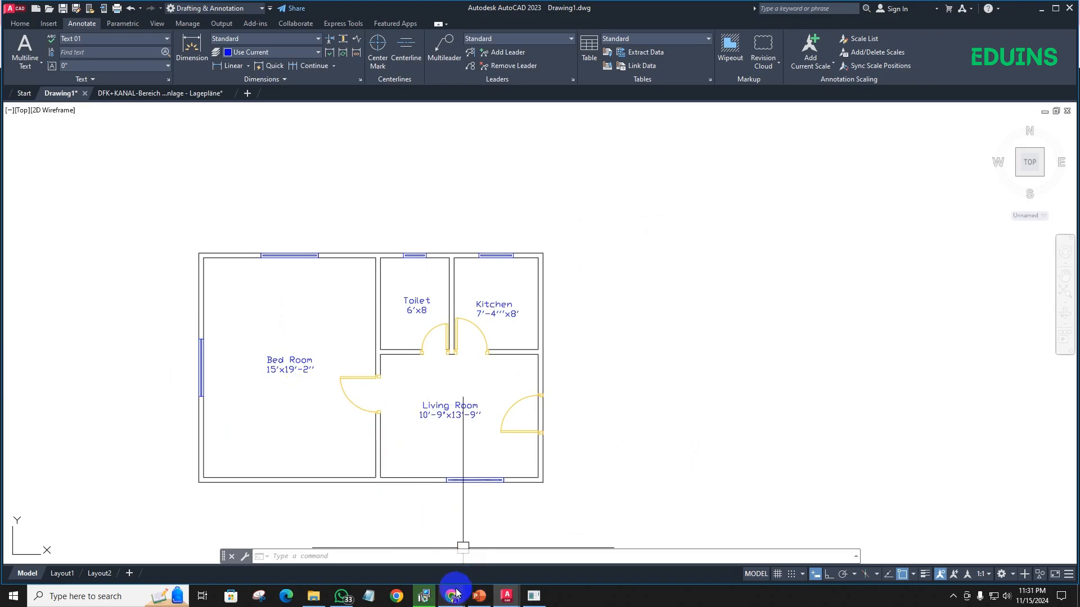